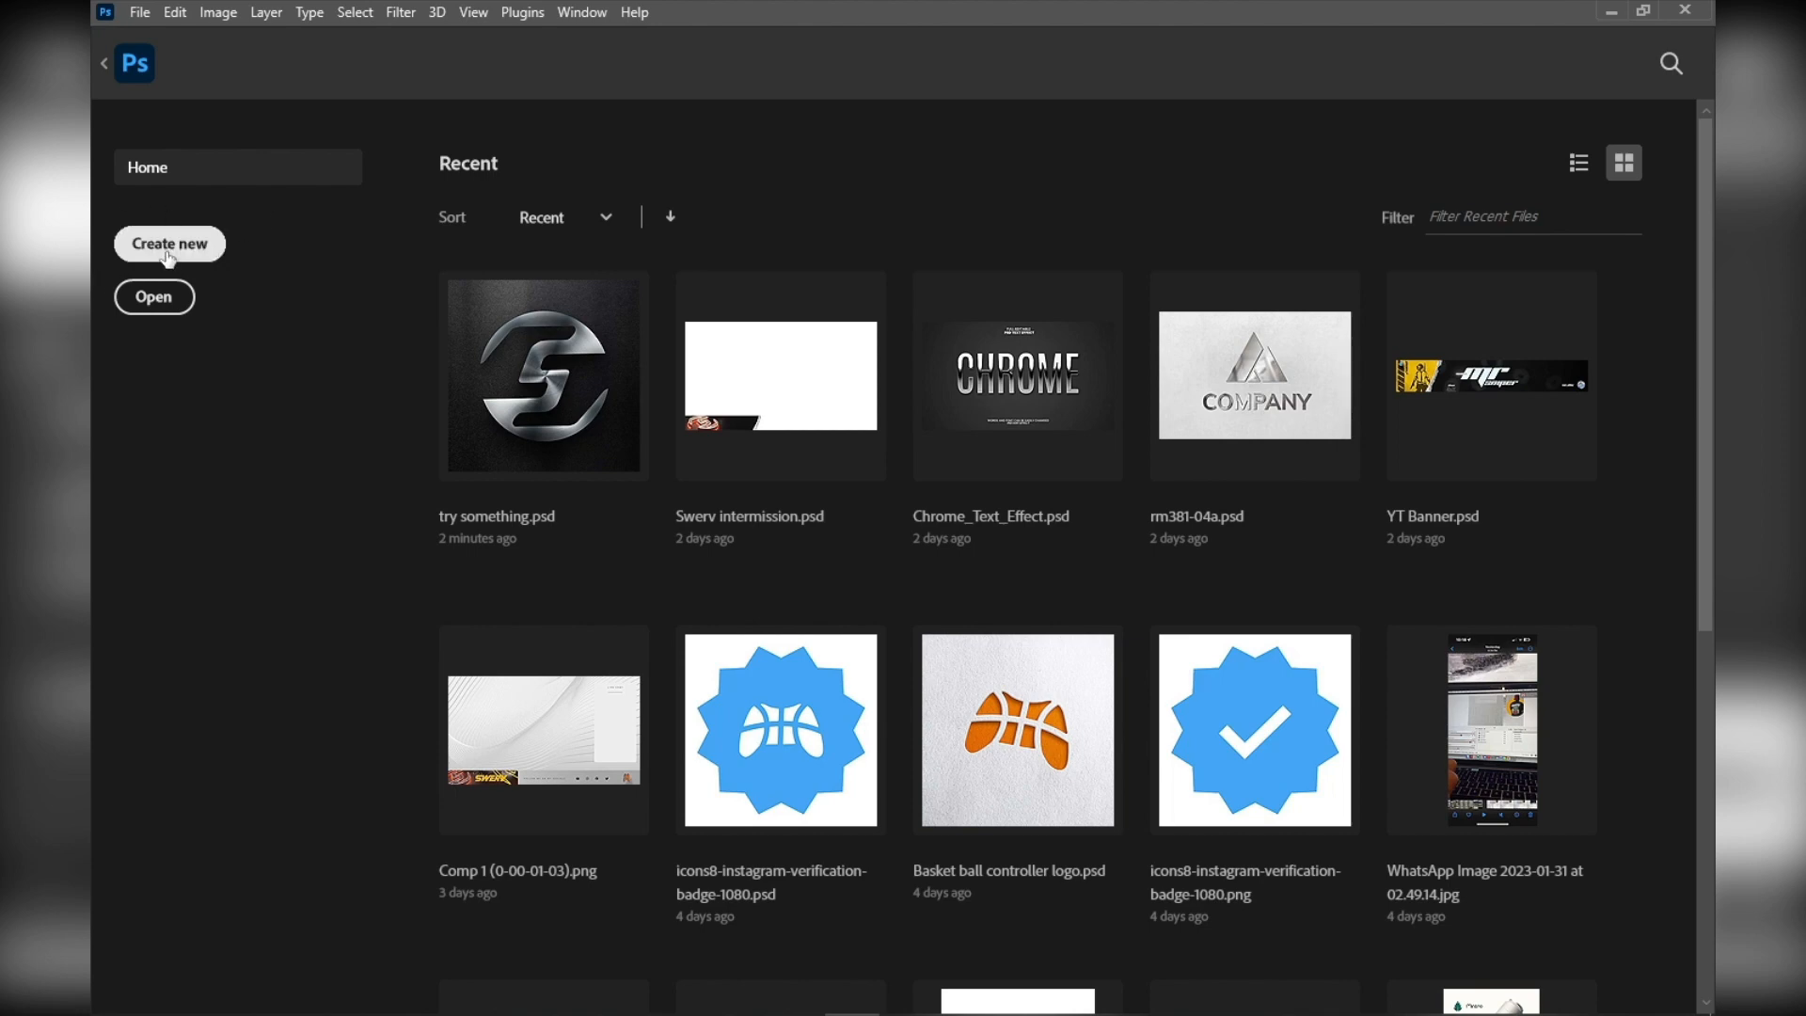
Start a new document and set its width to 1920 and height to 1080 pixels
click(150, 10)
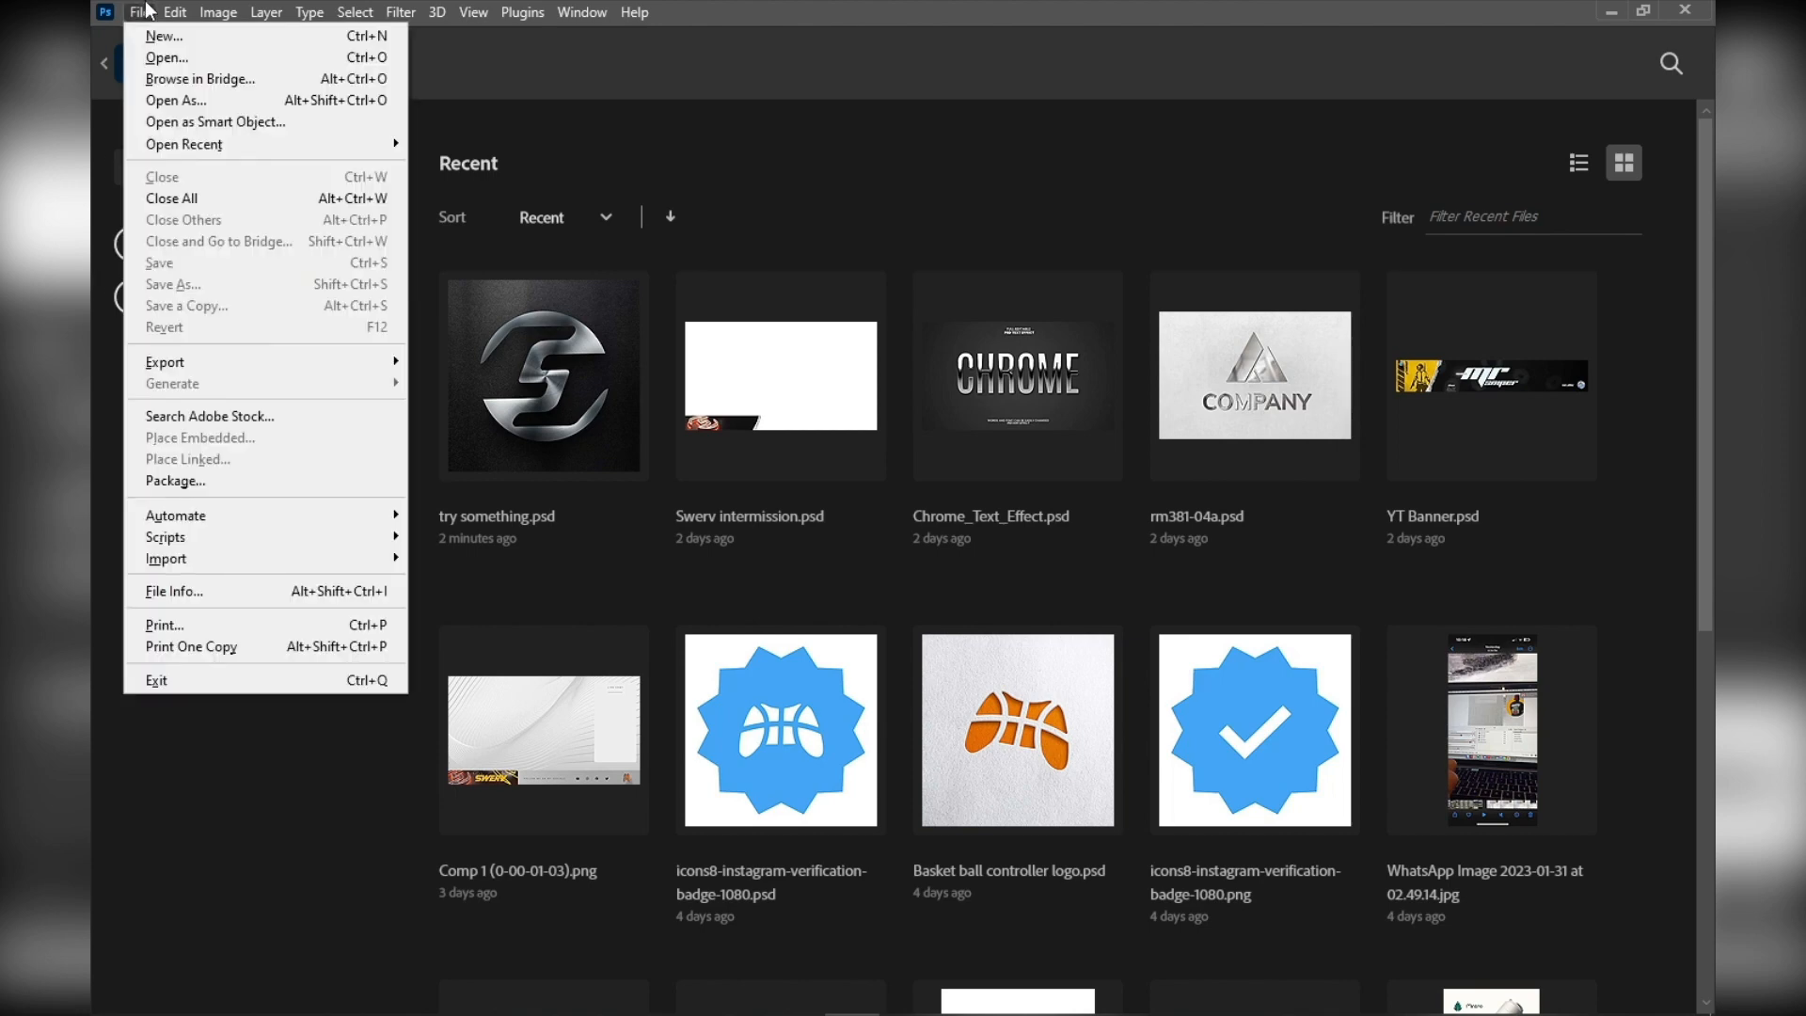
click(163, 35)
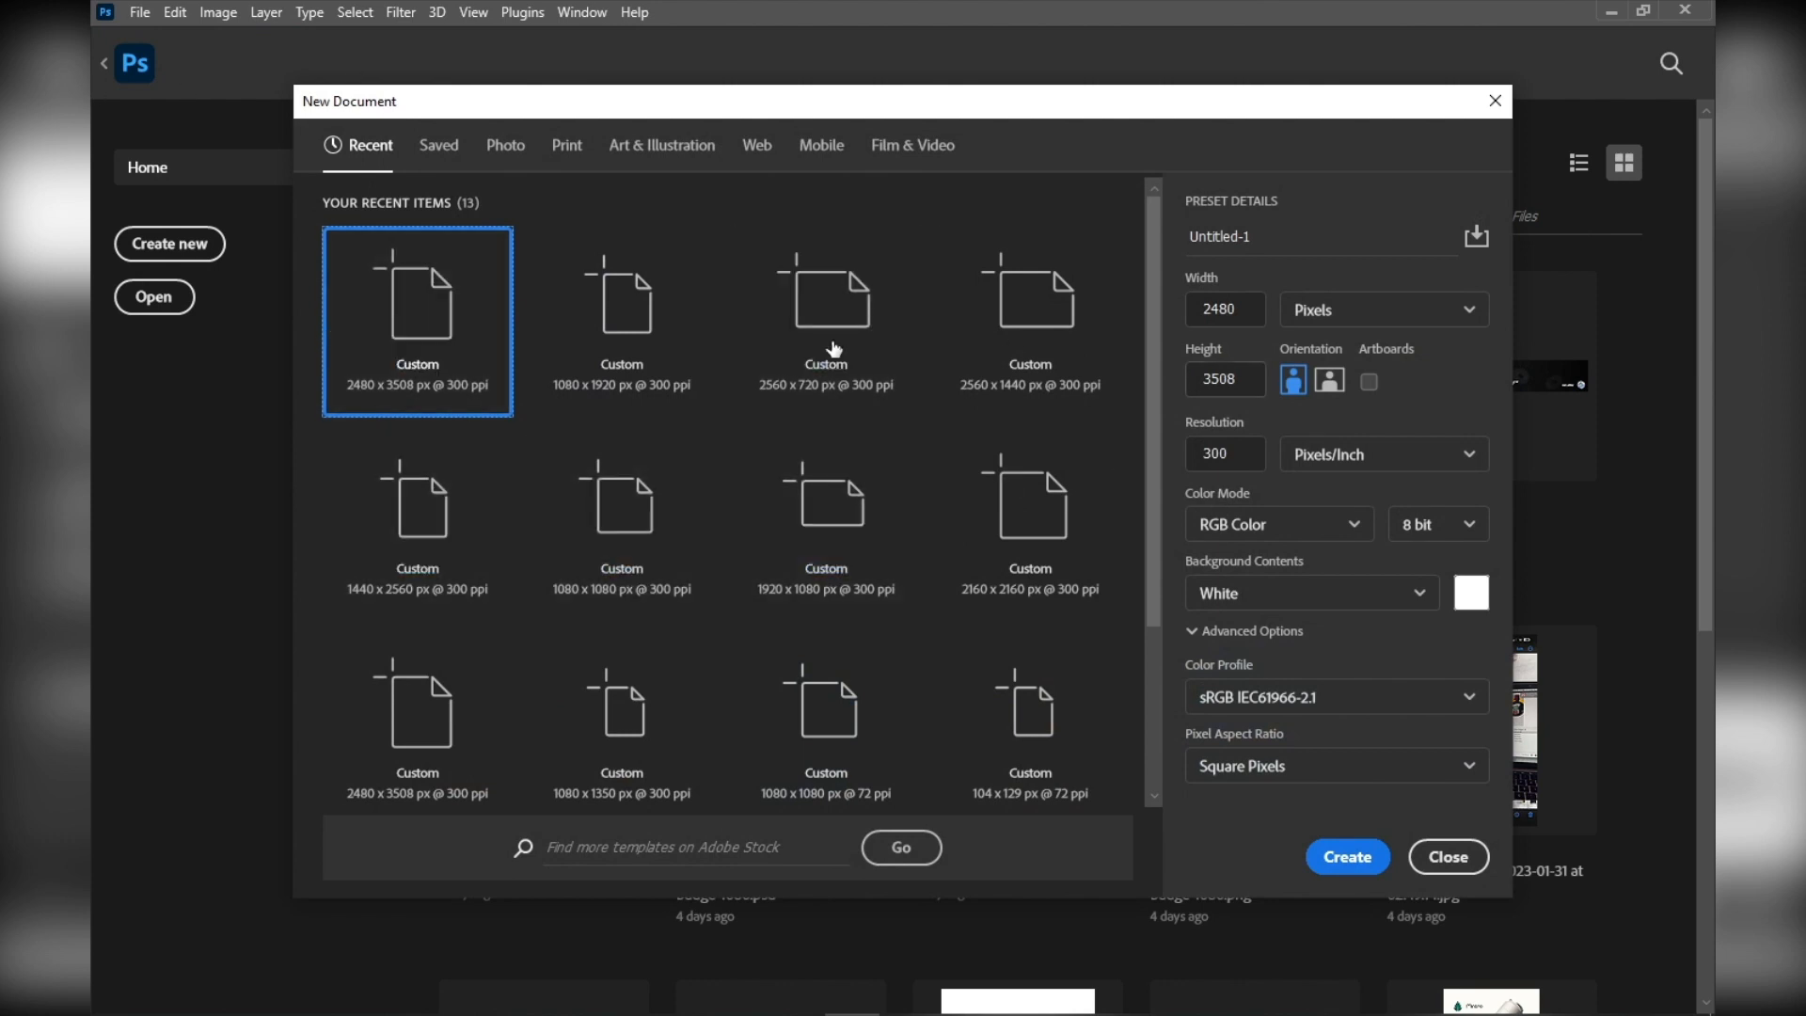
double_click(1240, 314)
text(19)
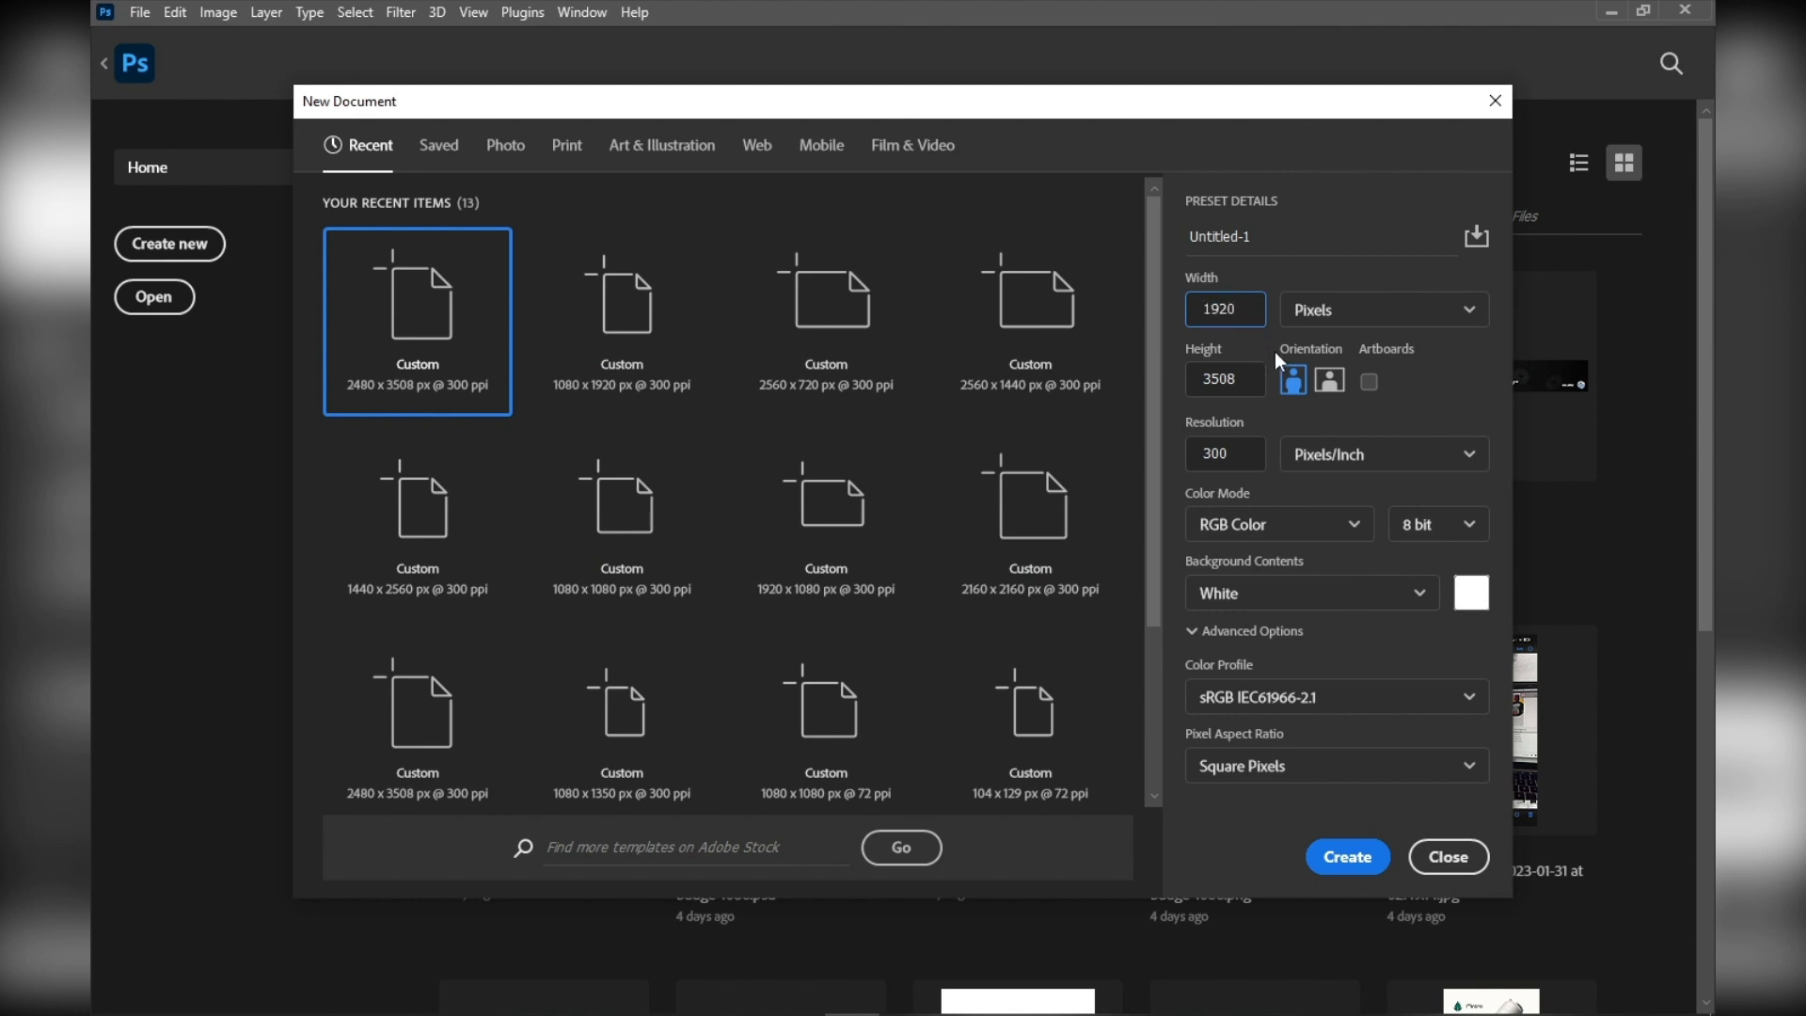
double_click(1258, 382)
text(1080)
click(1402, 310)
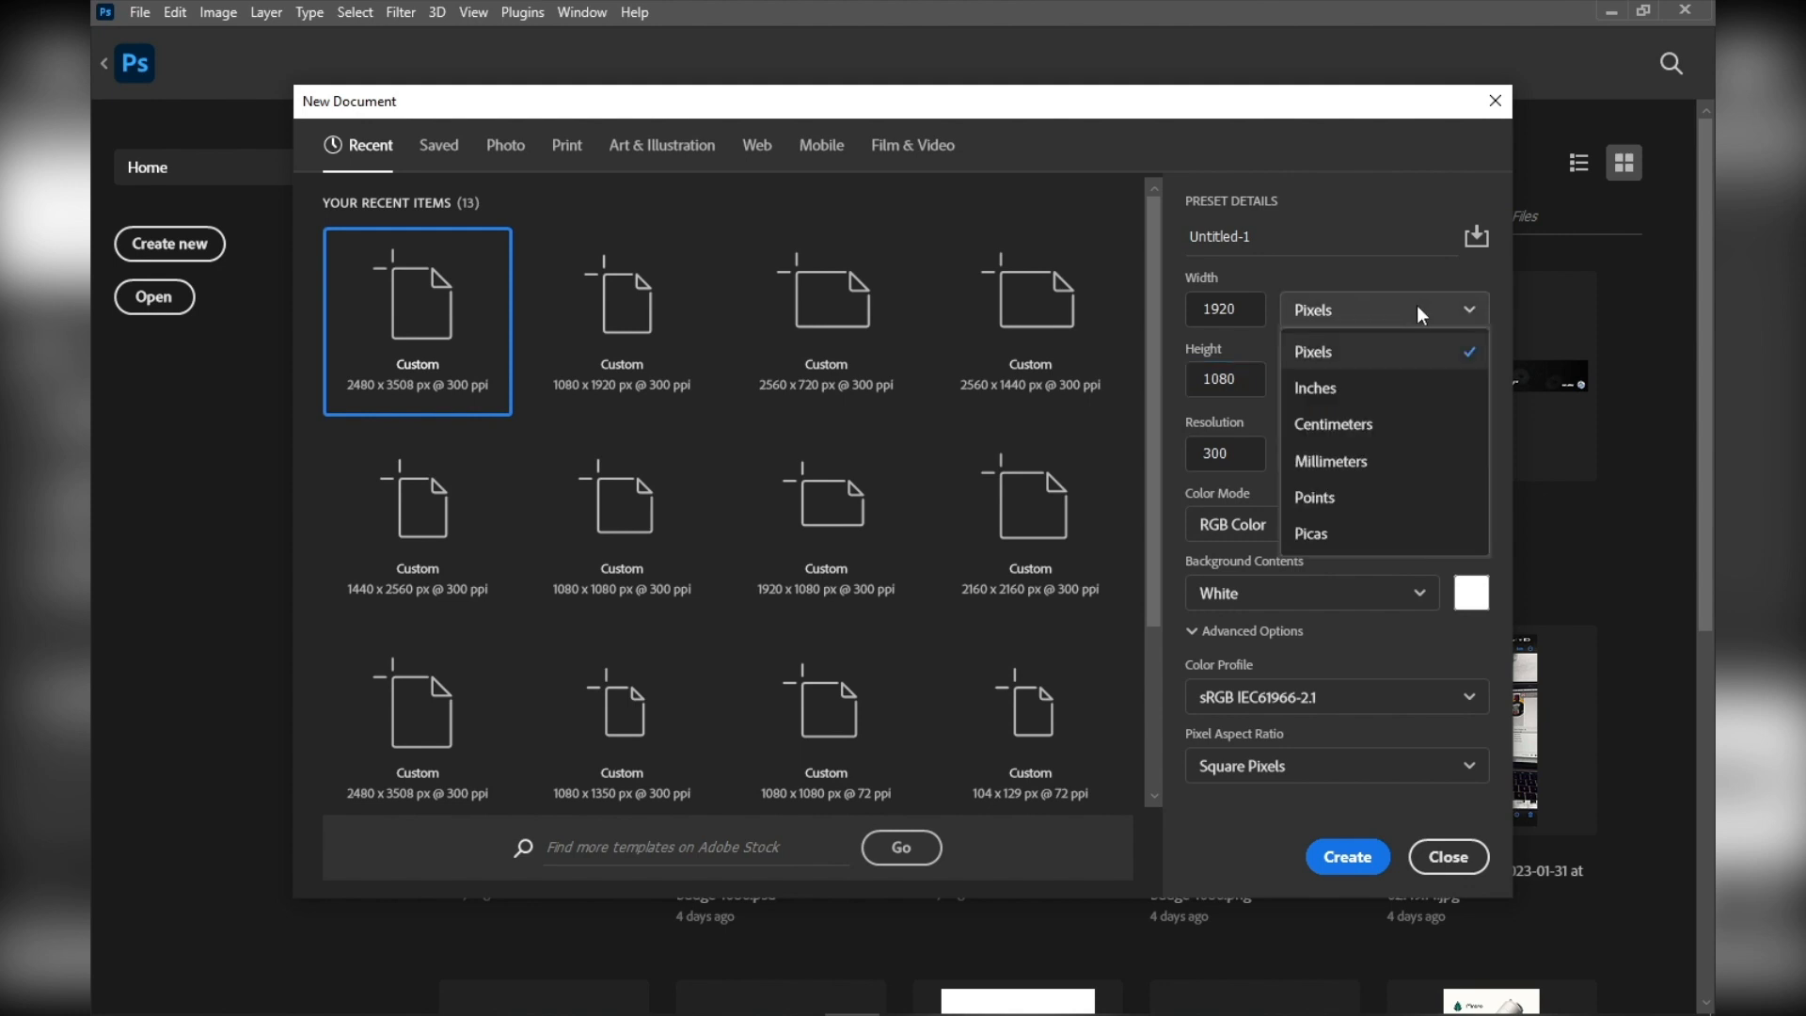
click(1397, 310)
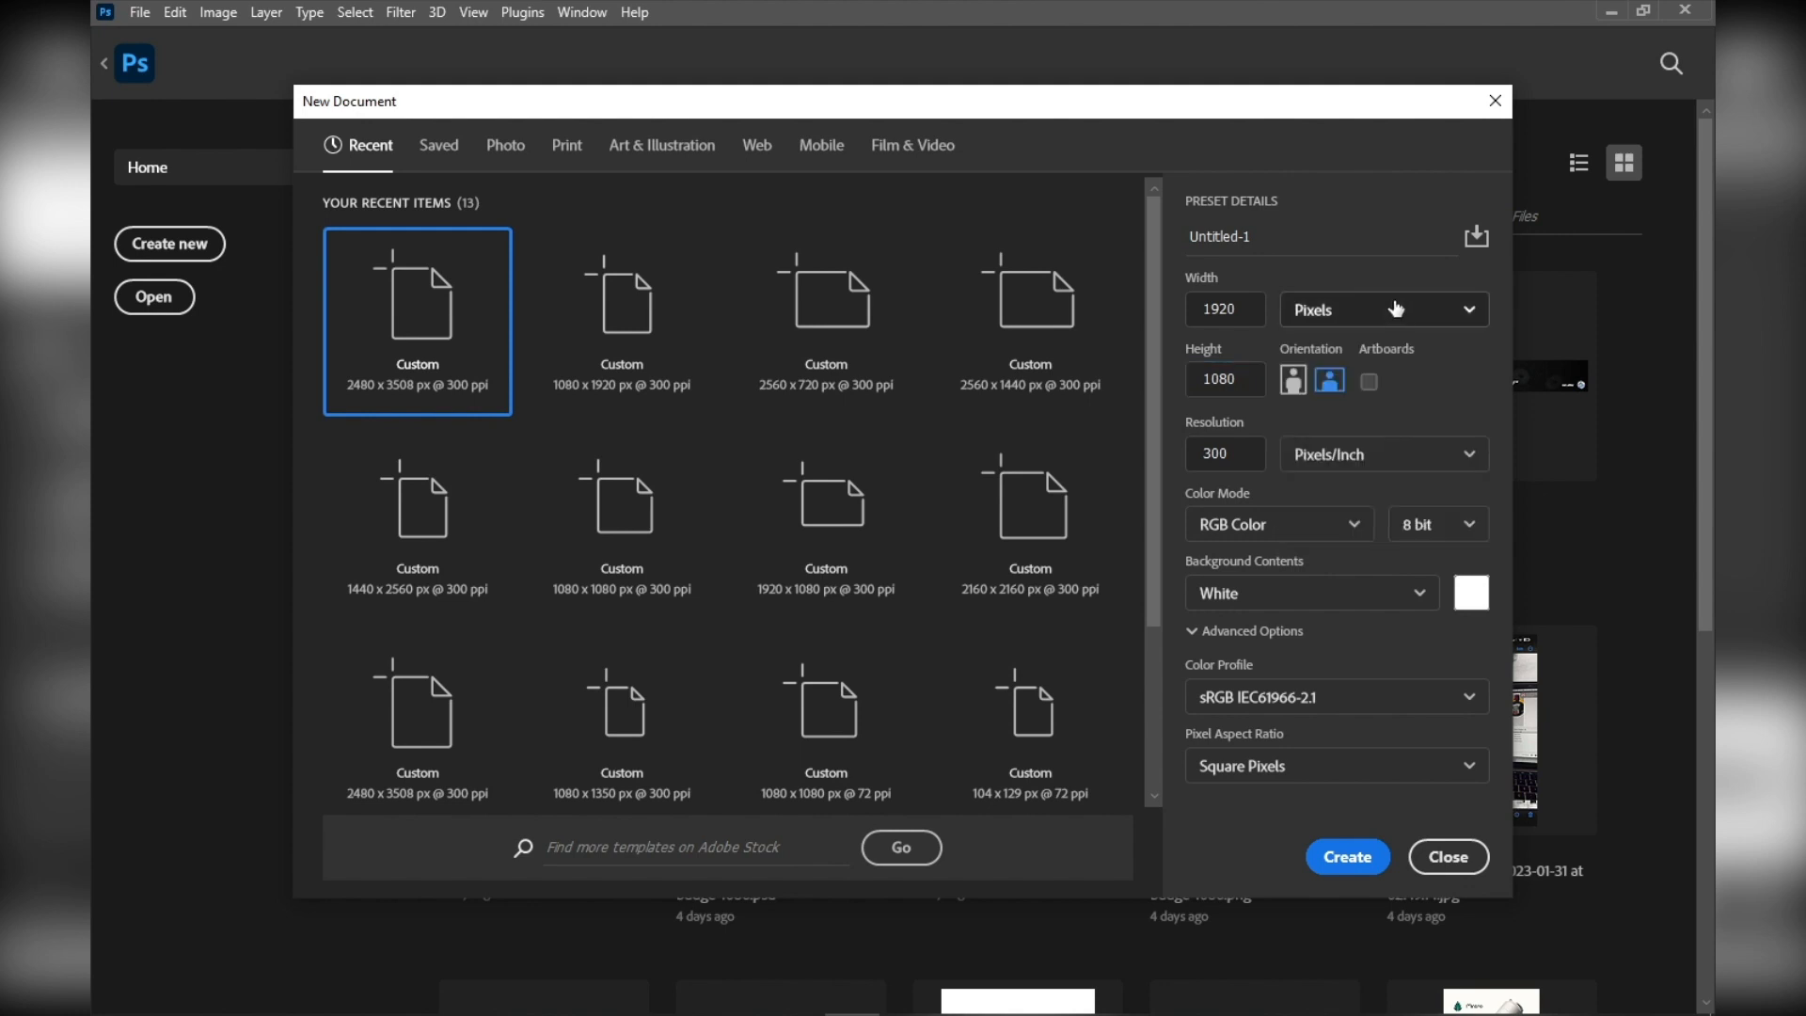
click(1373, 314)
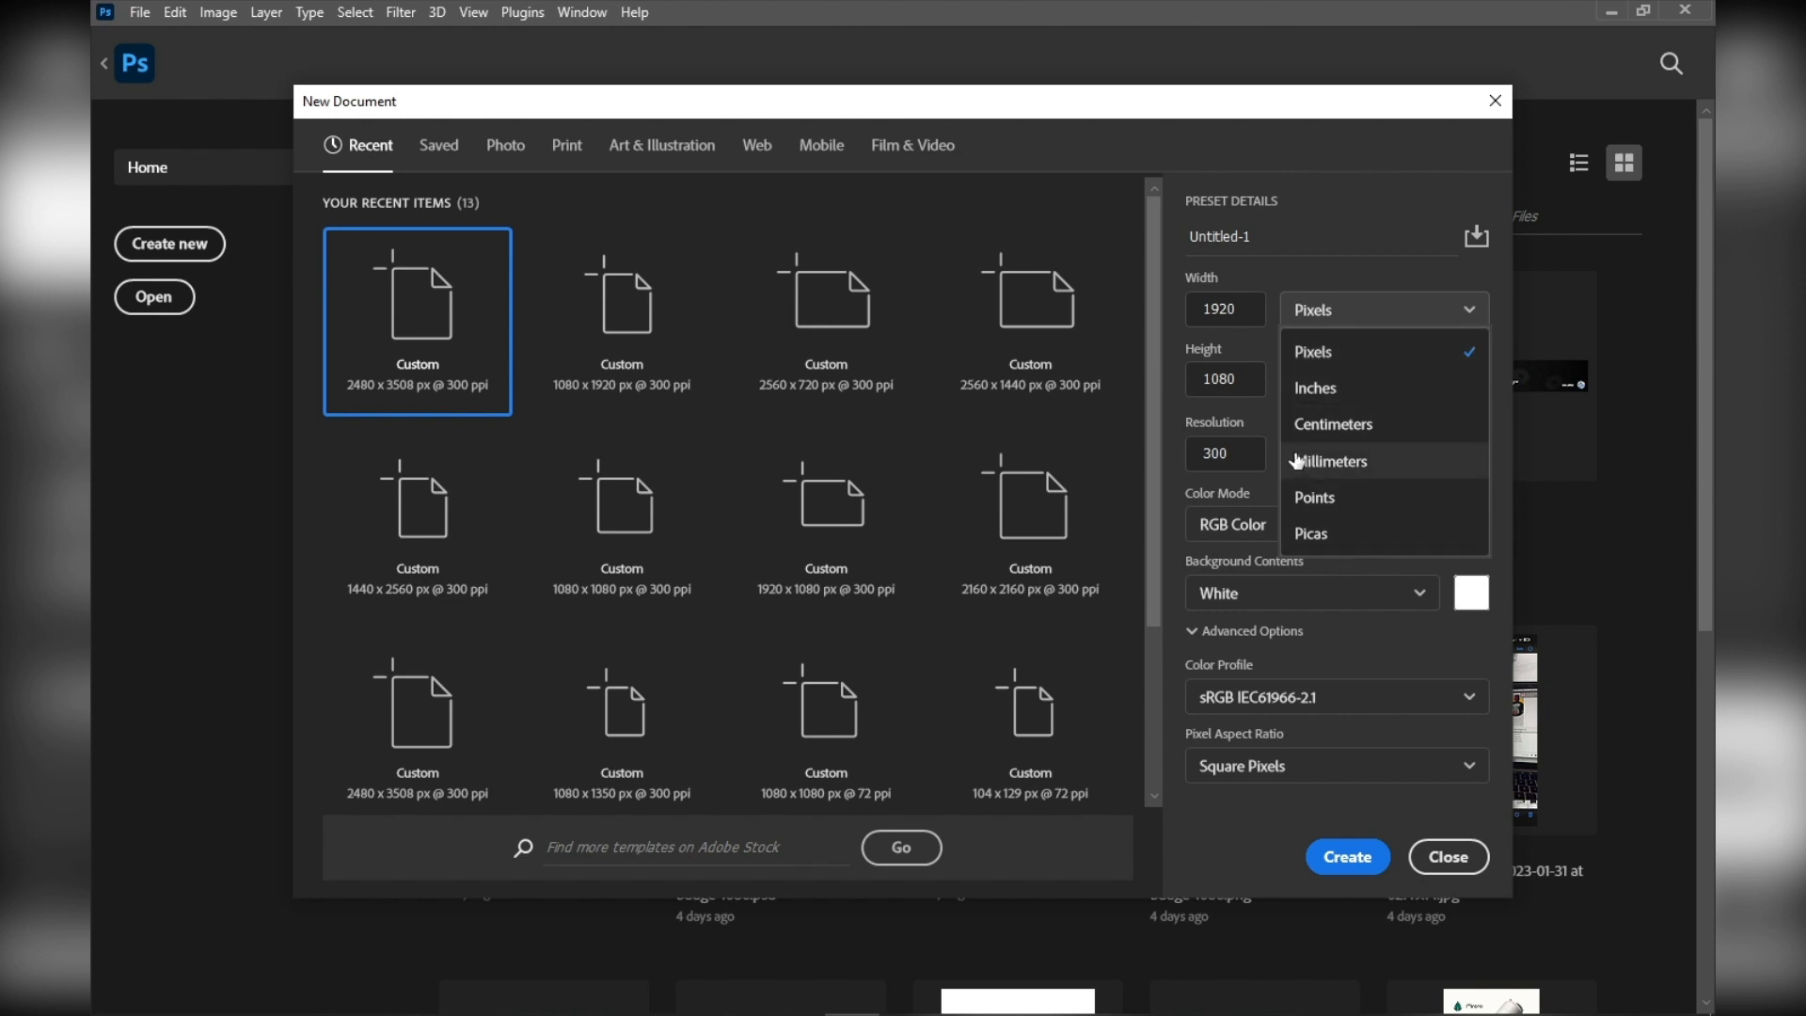
click(1238, 410)
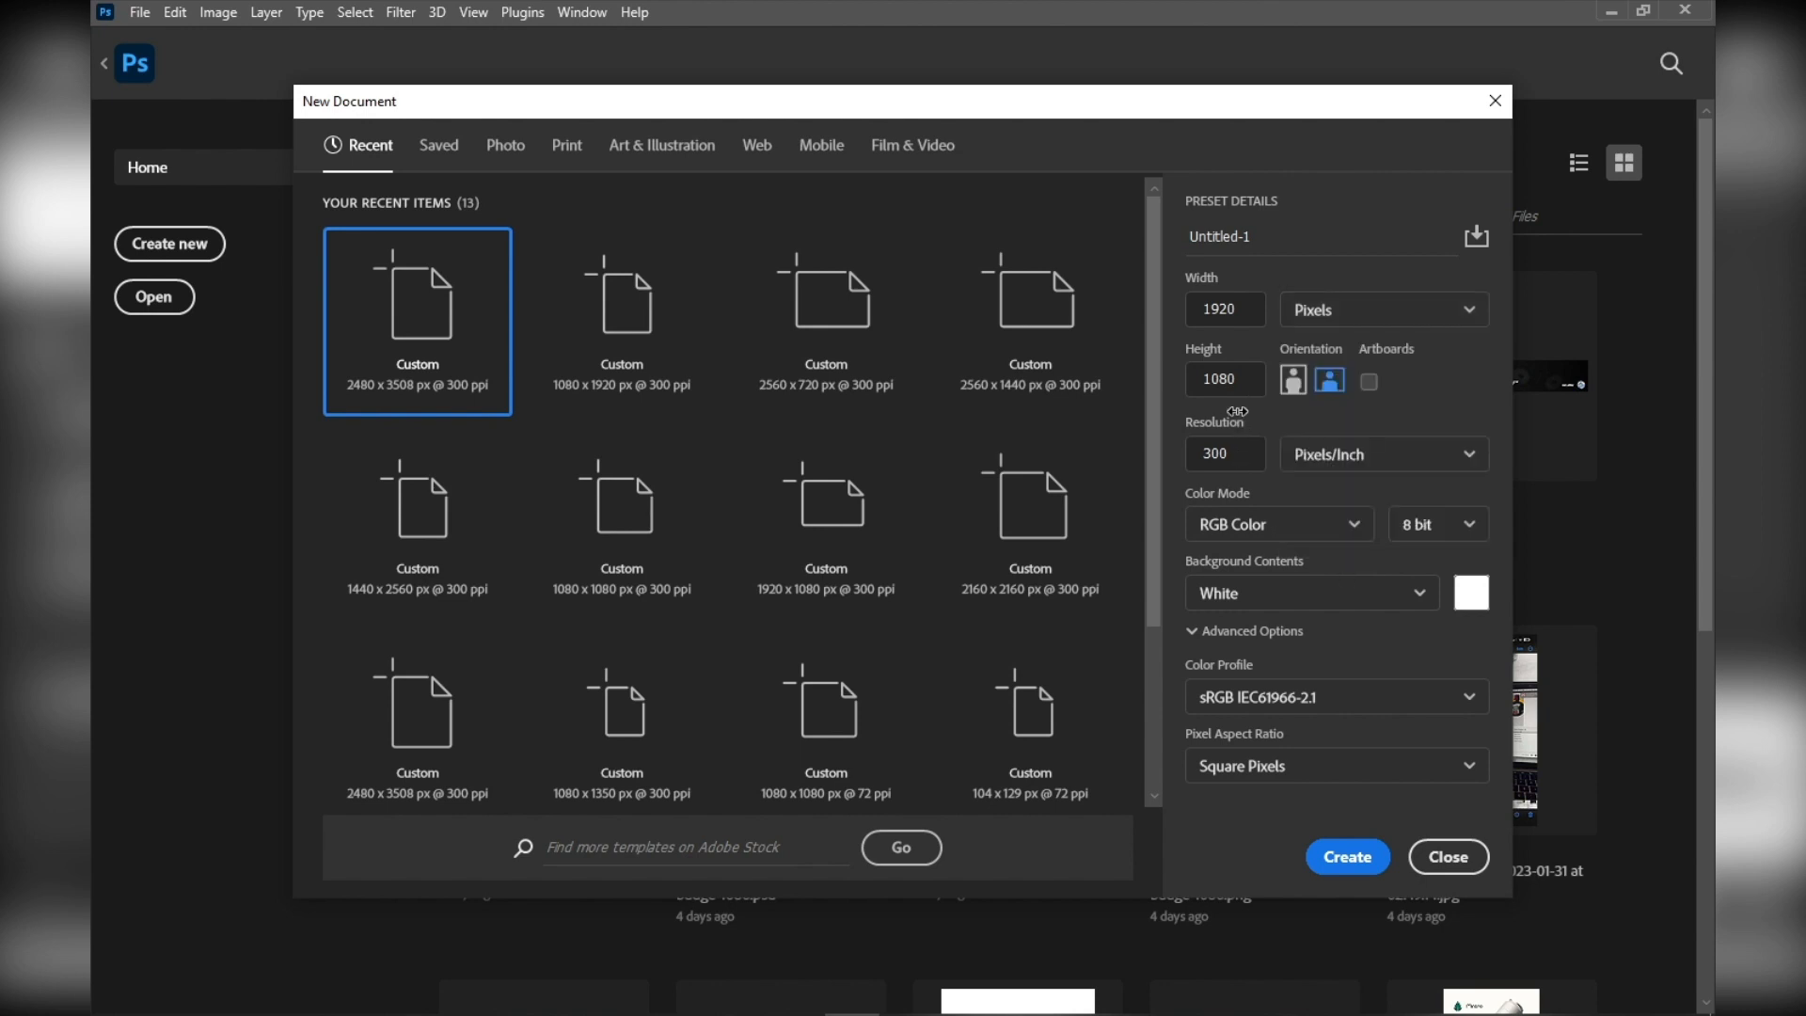
click(1464, 456)
click(1460, 456)
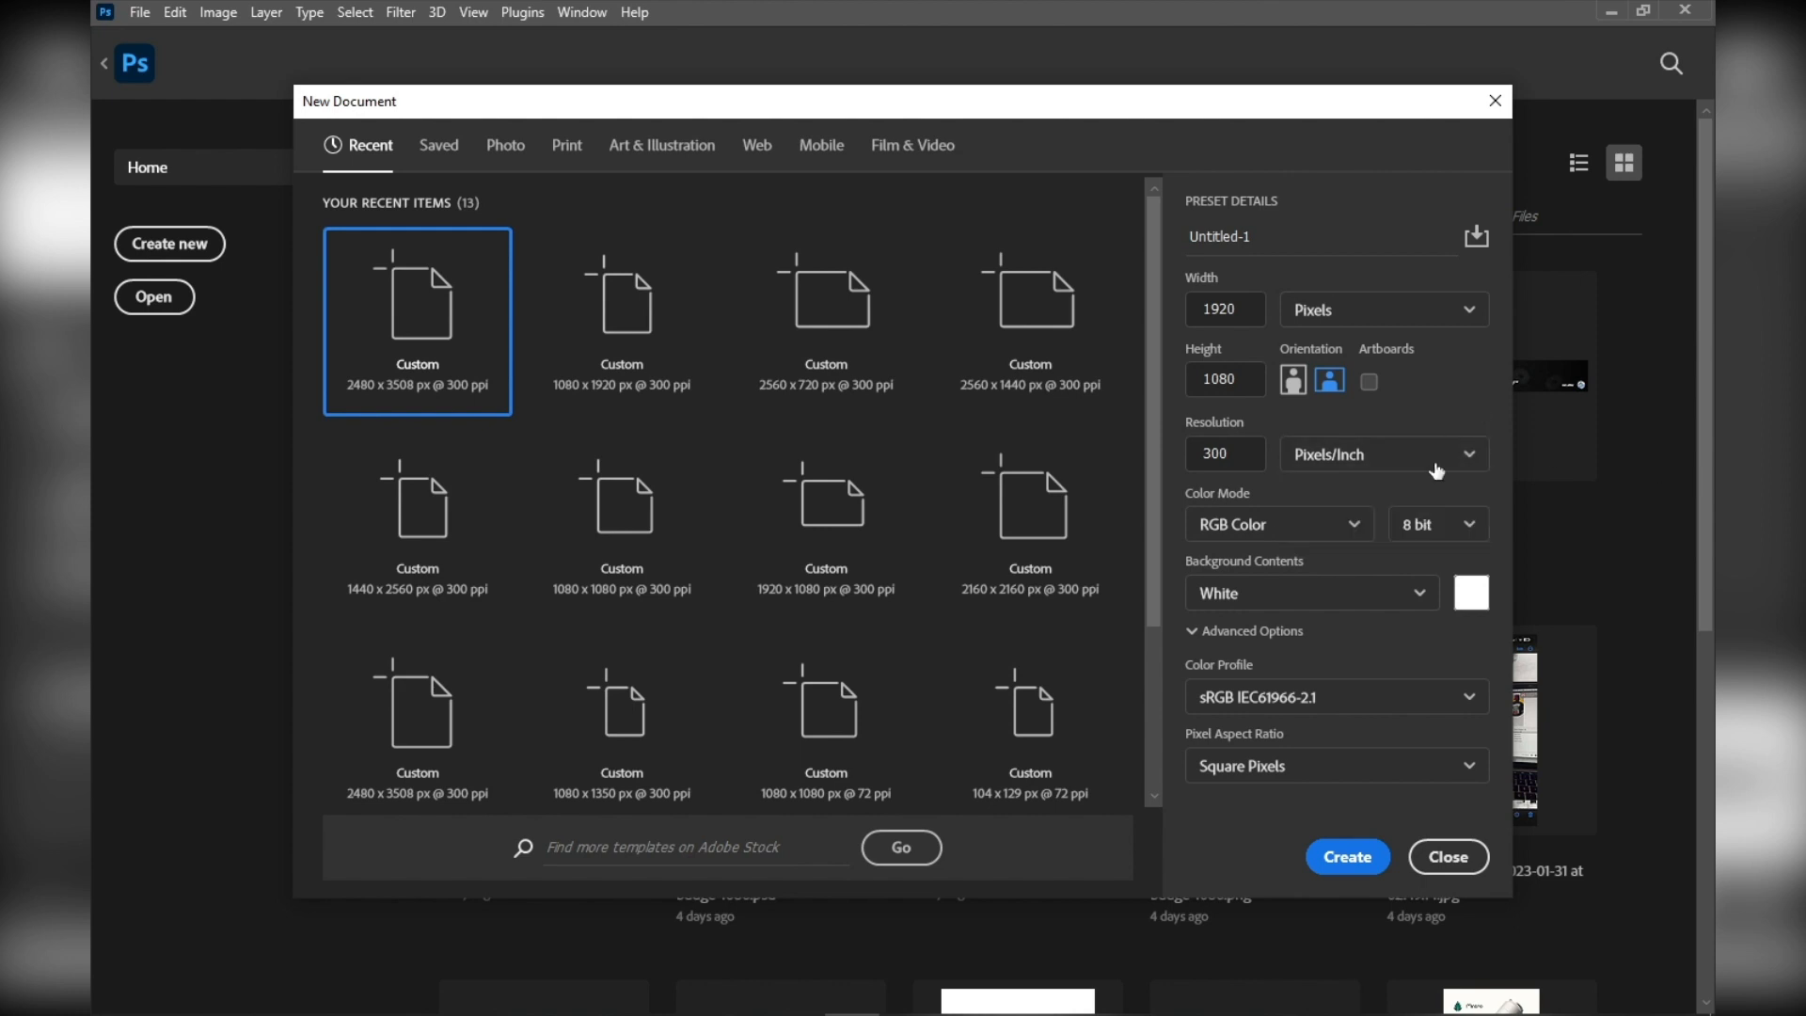
Set the new document's colour depth to 16 bit and create the document
click(1465, 526)
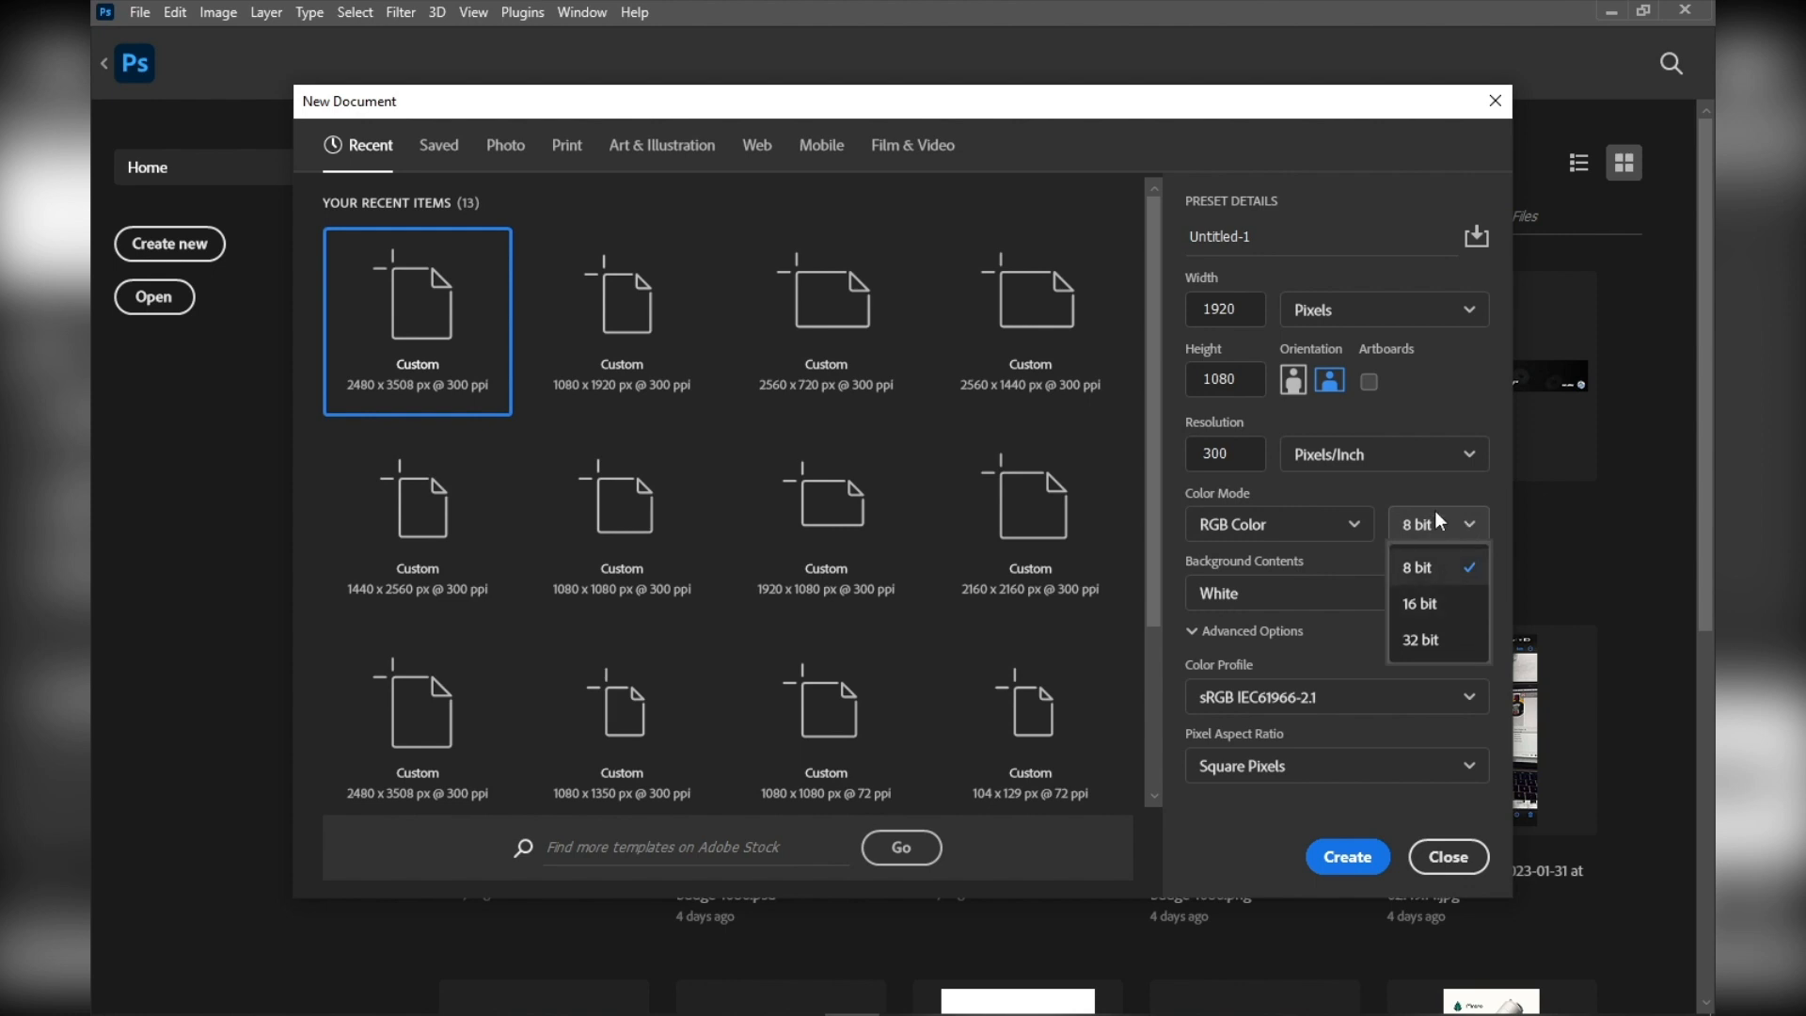
click(1437, 603)
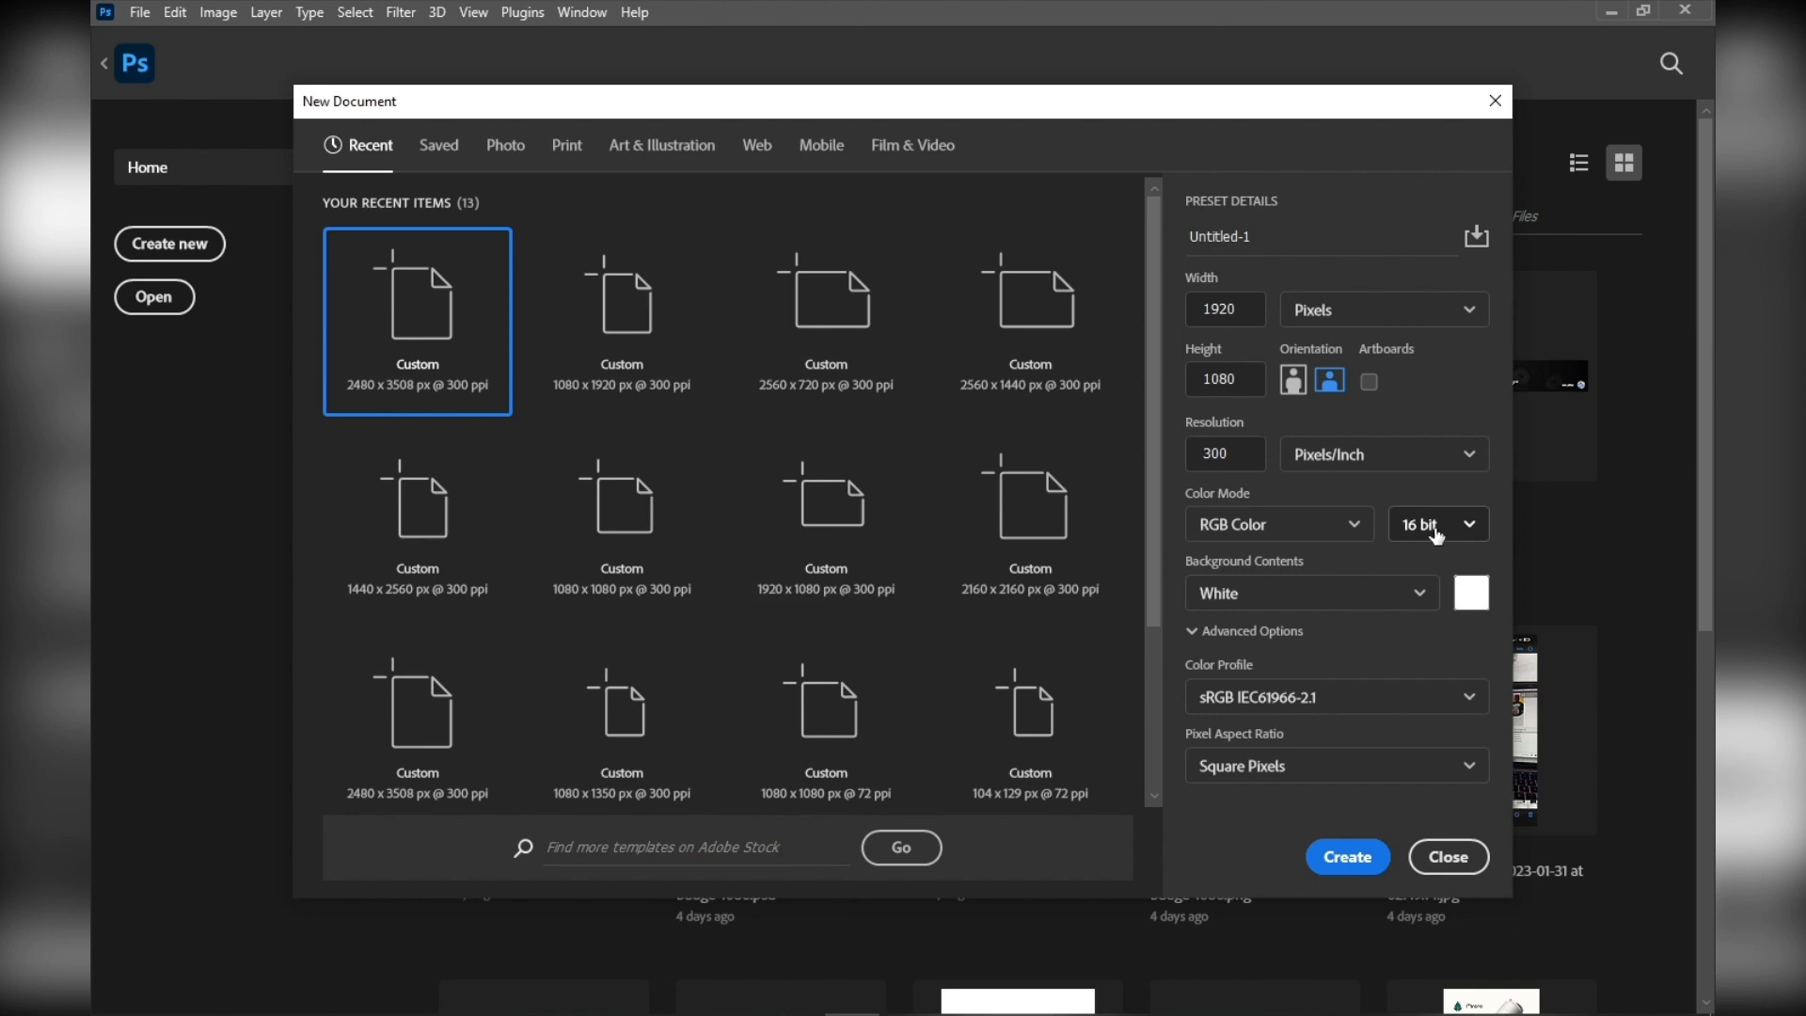
click(1346, 868)
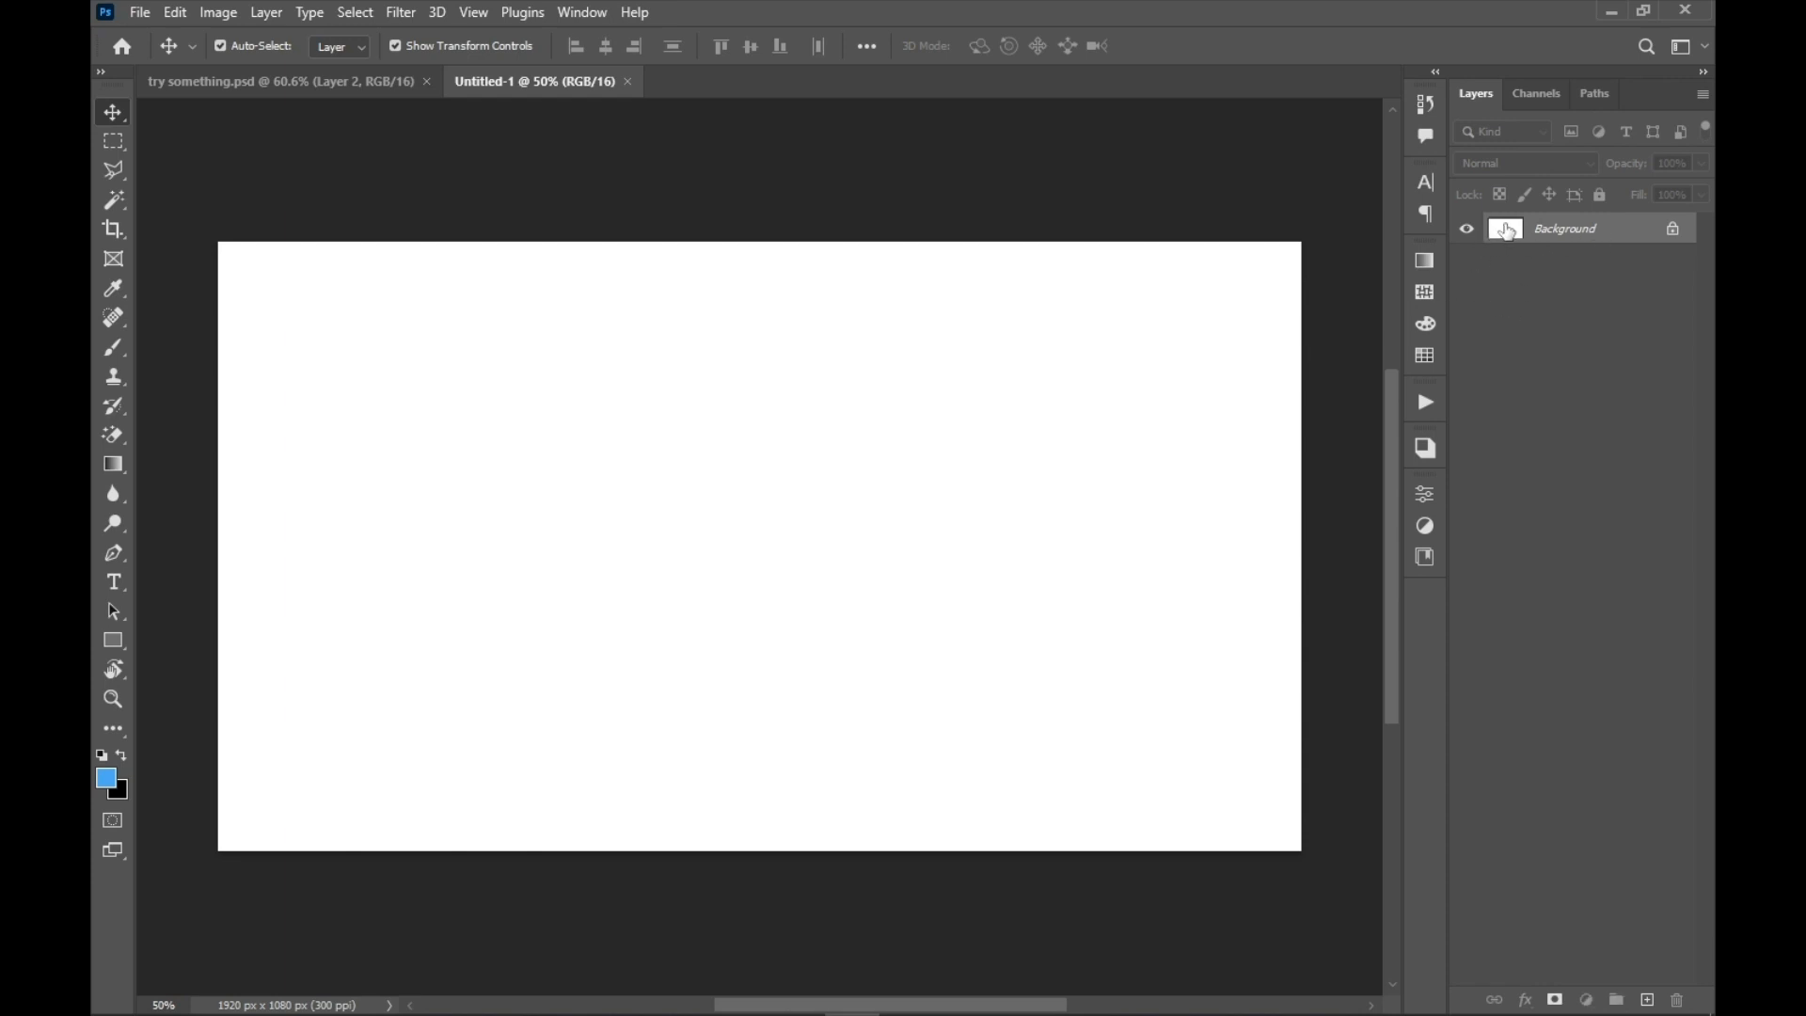
Add an empty layer and delete the Background layer
double_click(1507, 231)
click(1081, 348)
click(1649, 999)
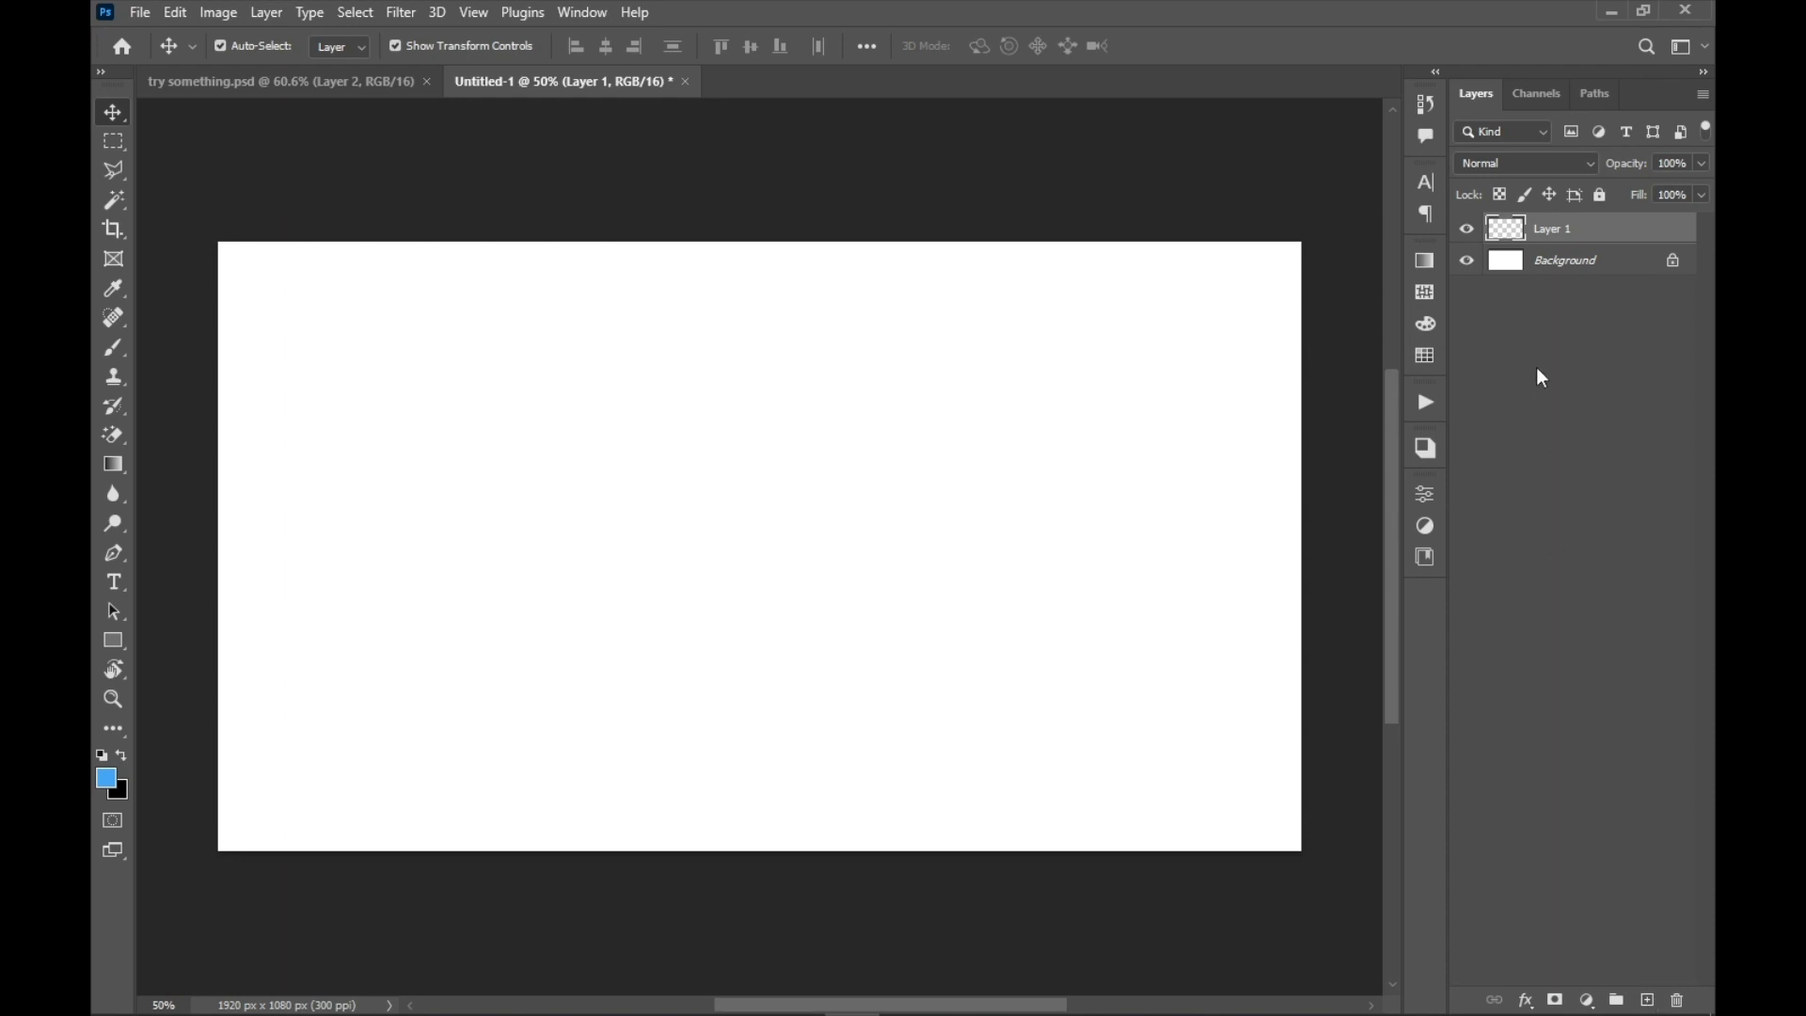
click(1568, 268)
click(1677, 1000)
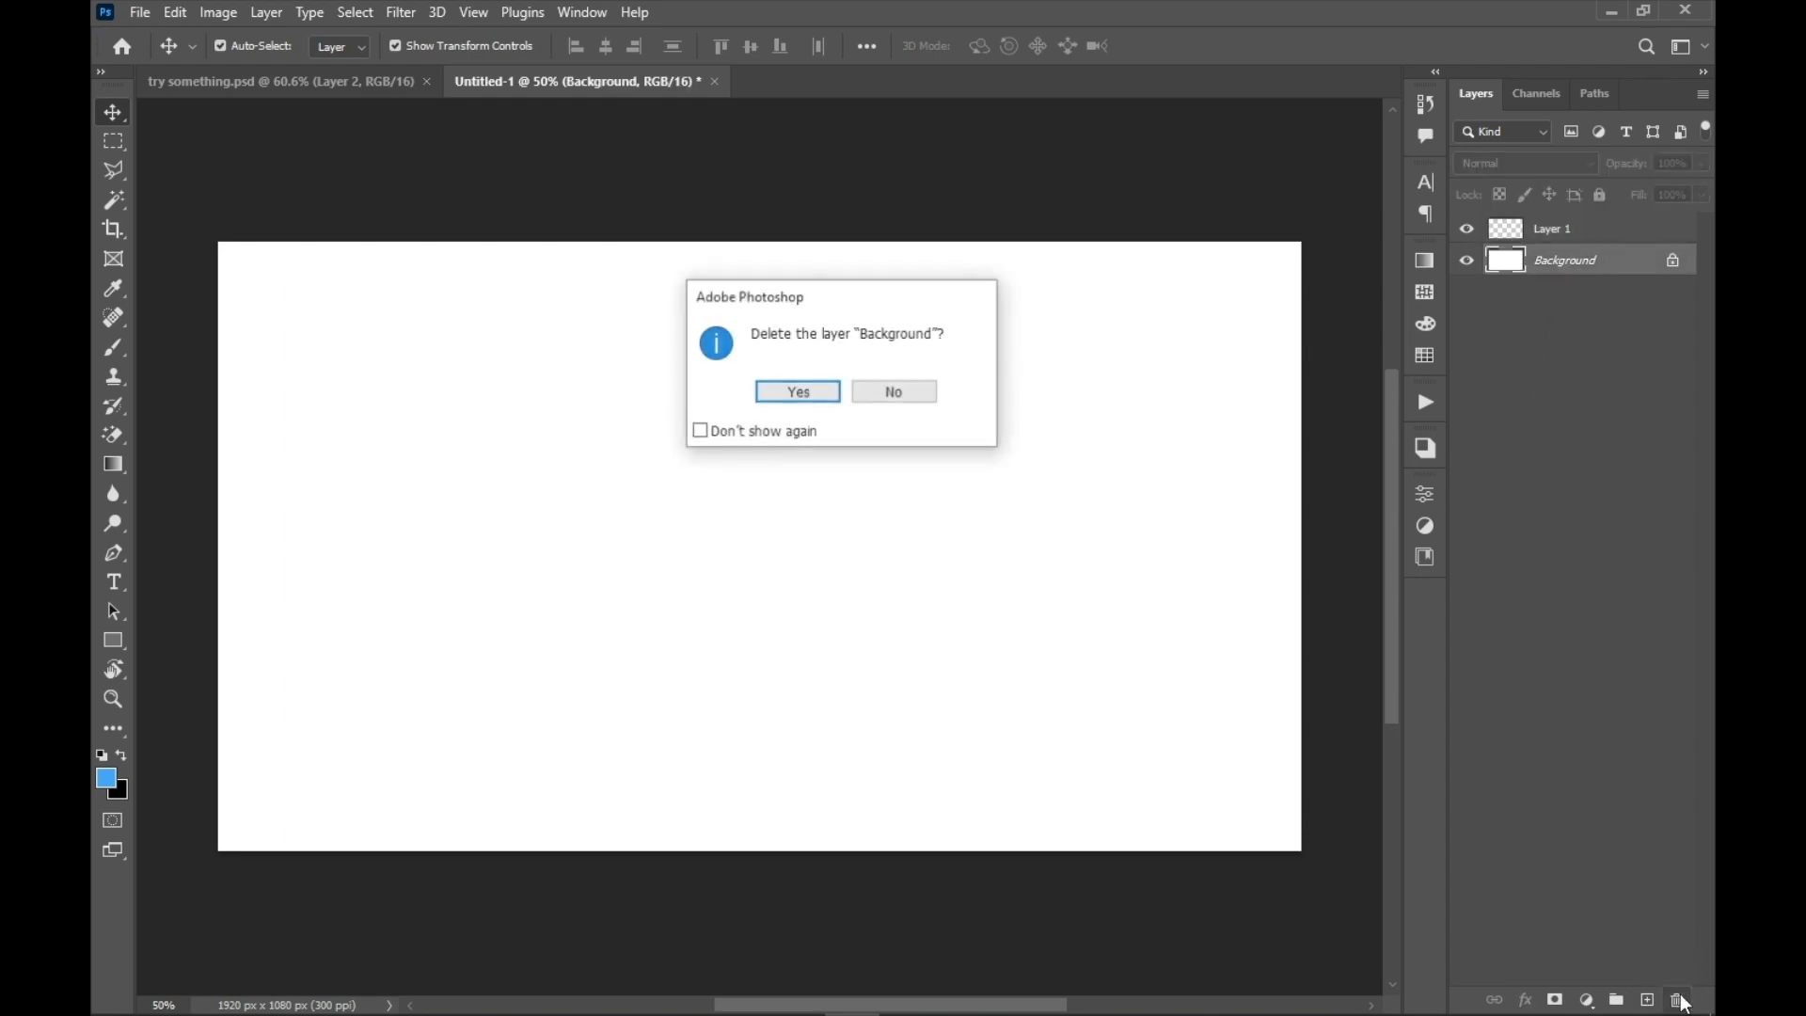
click(799, 392)
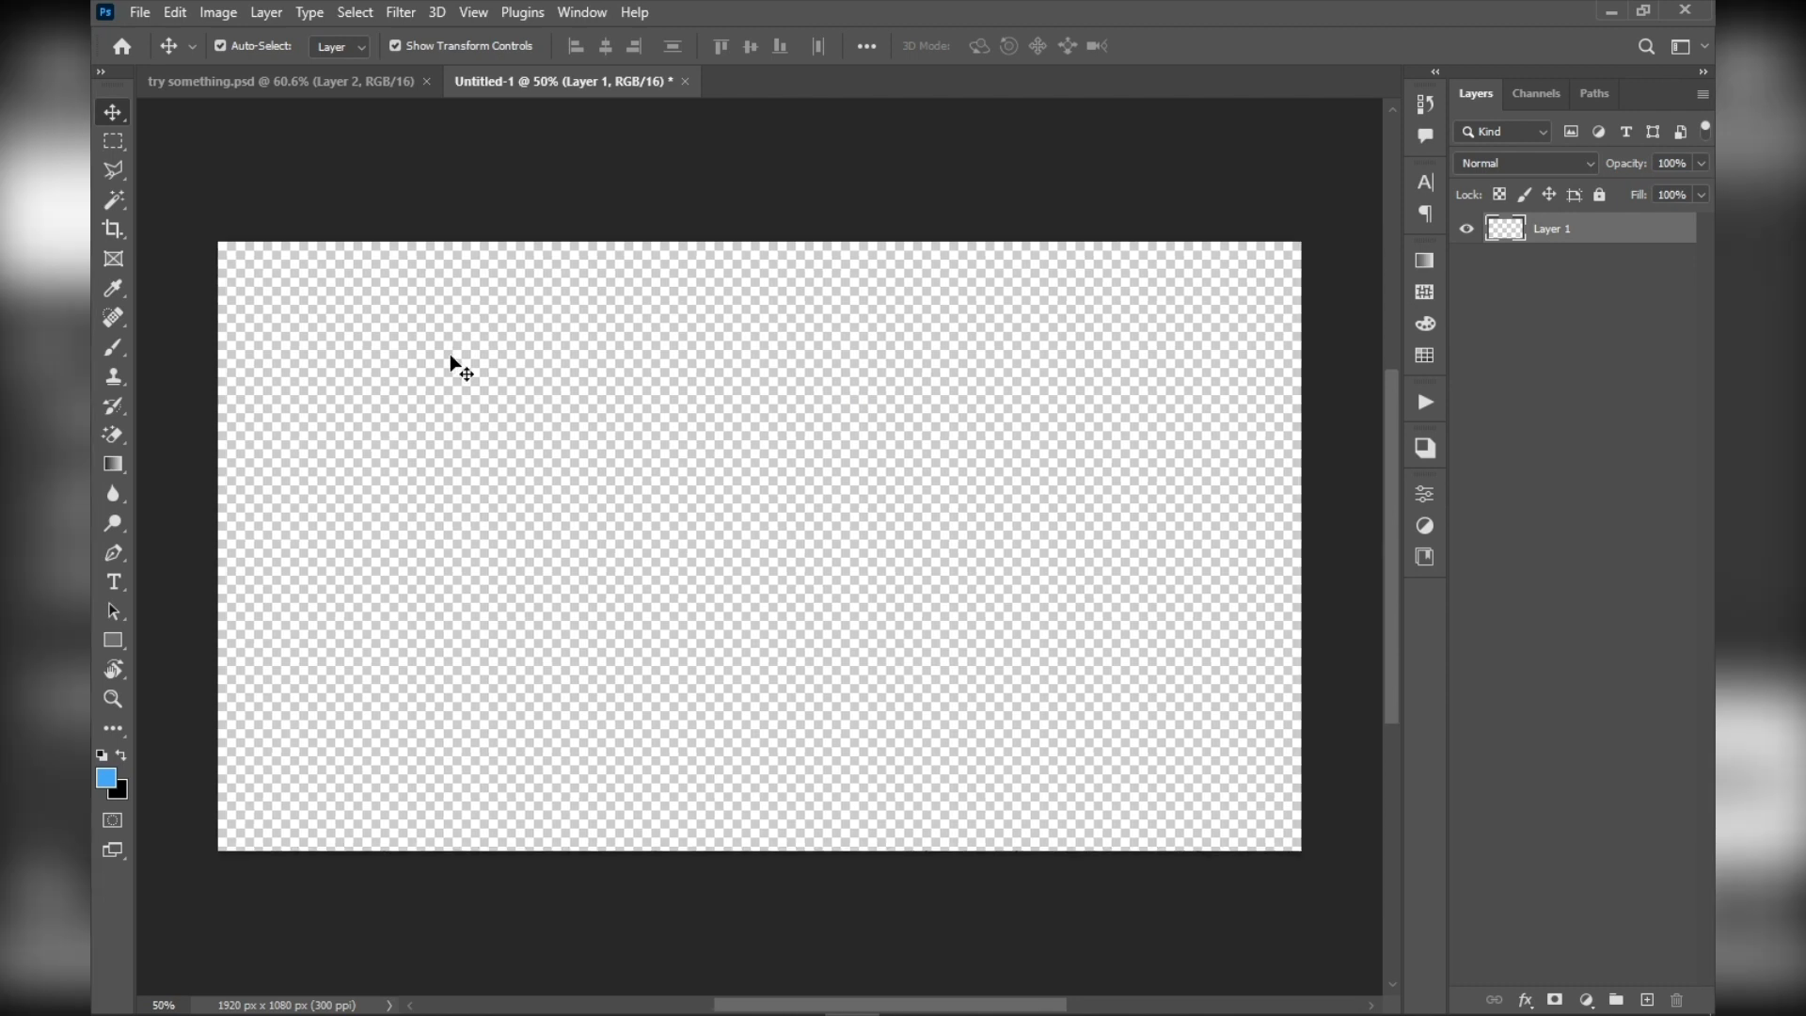
scroll(460, 367, up, 1)
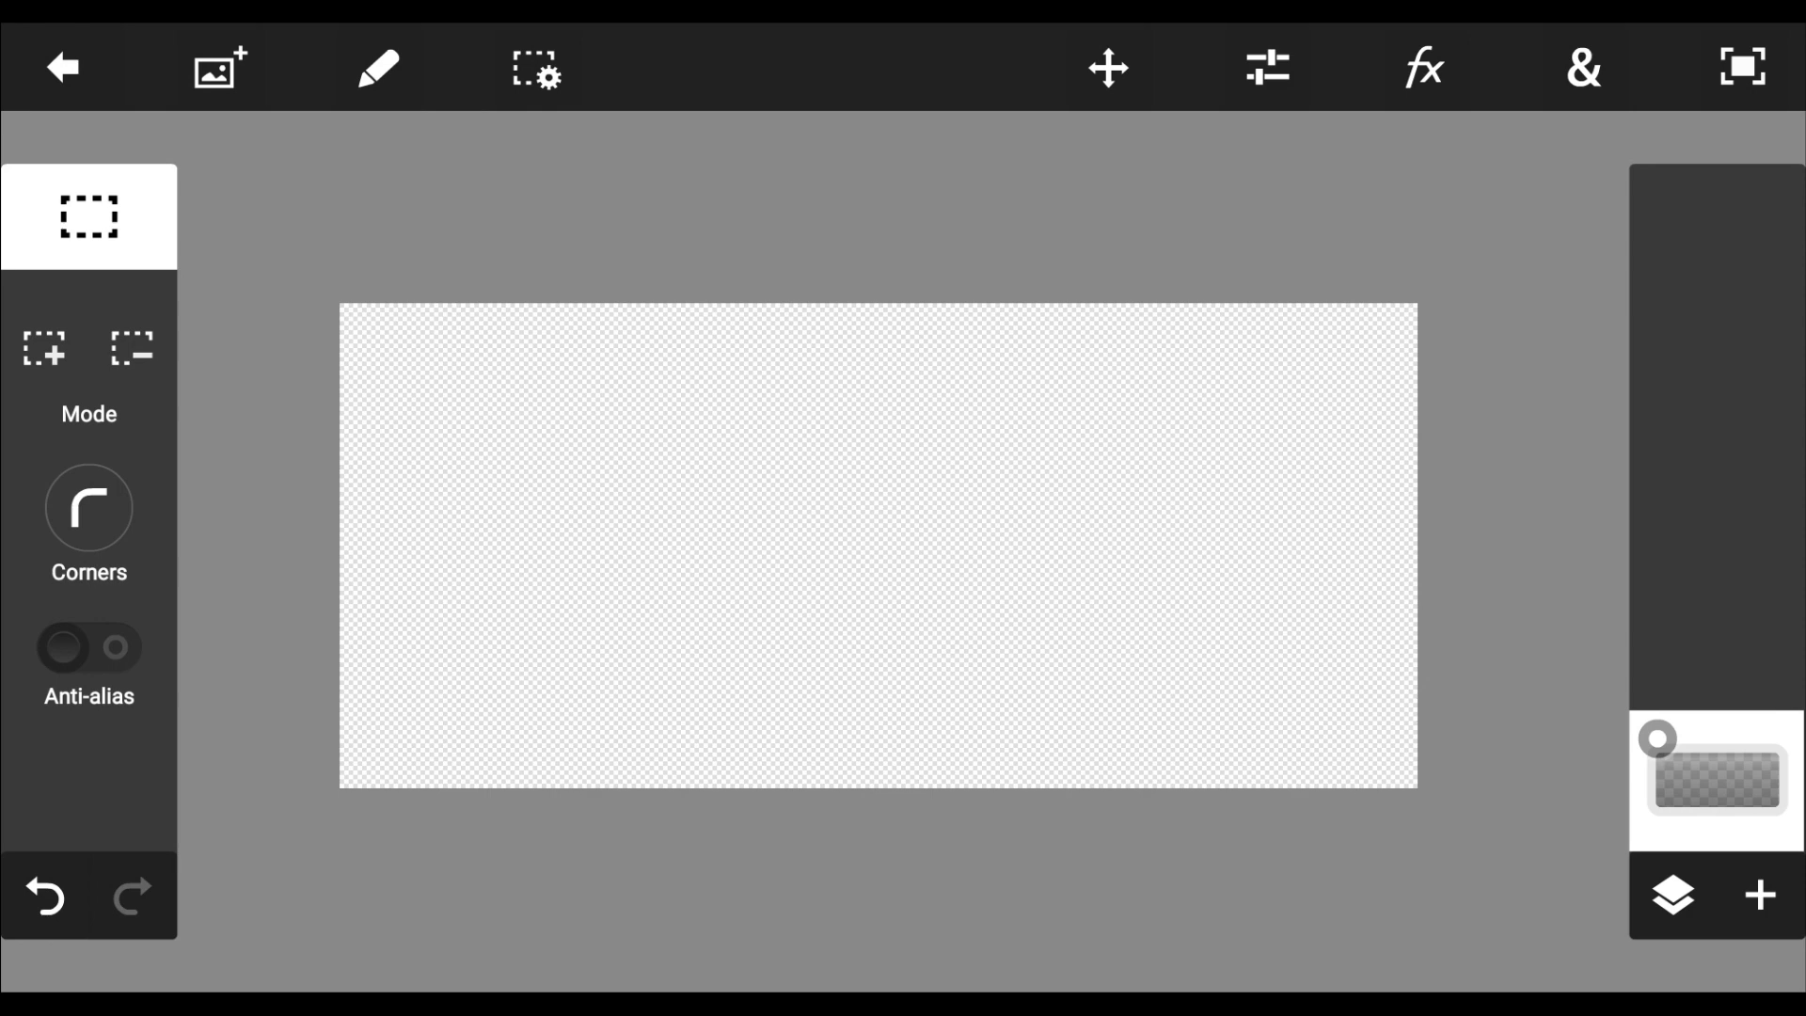
Switch to the mobile image editor, add the local photo WallCandy-3855 to the empty canvas and accept its placement
click(205, 68)
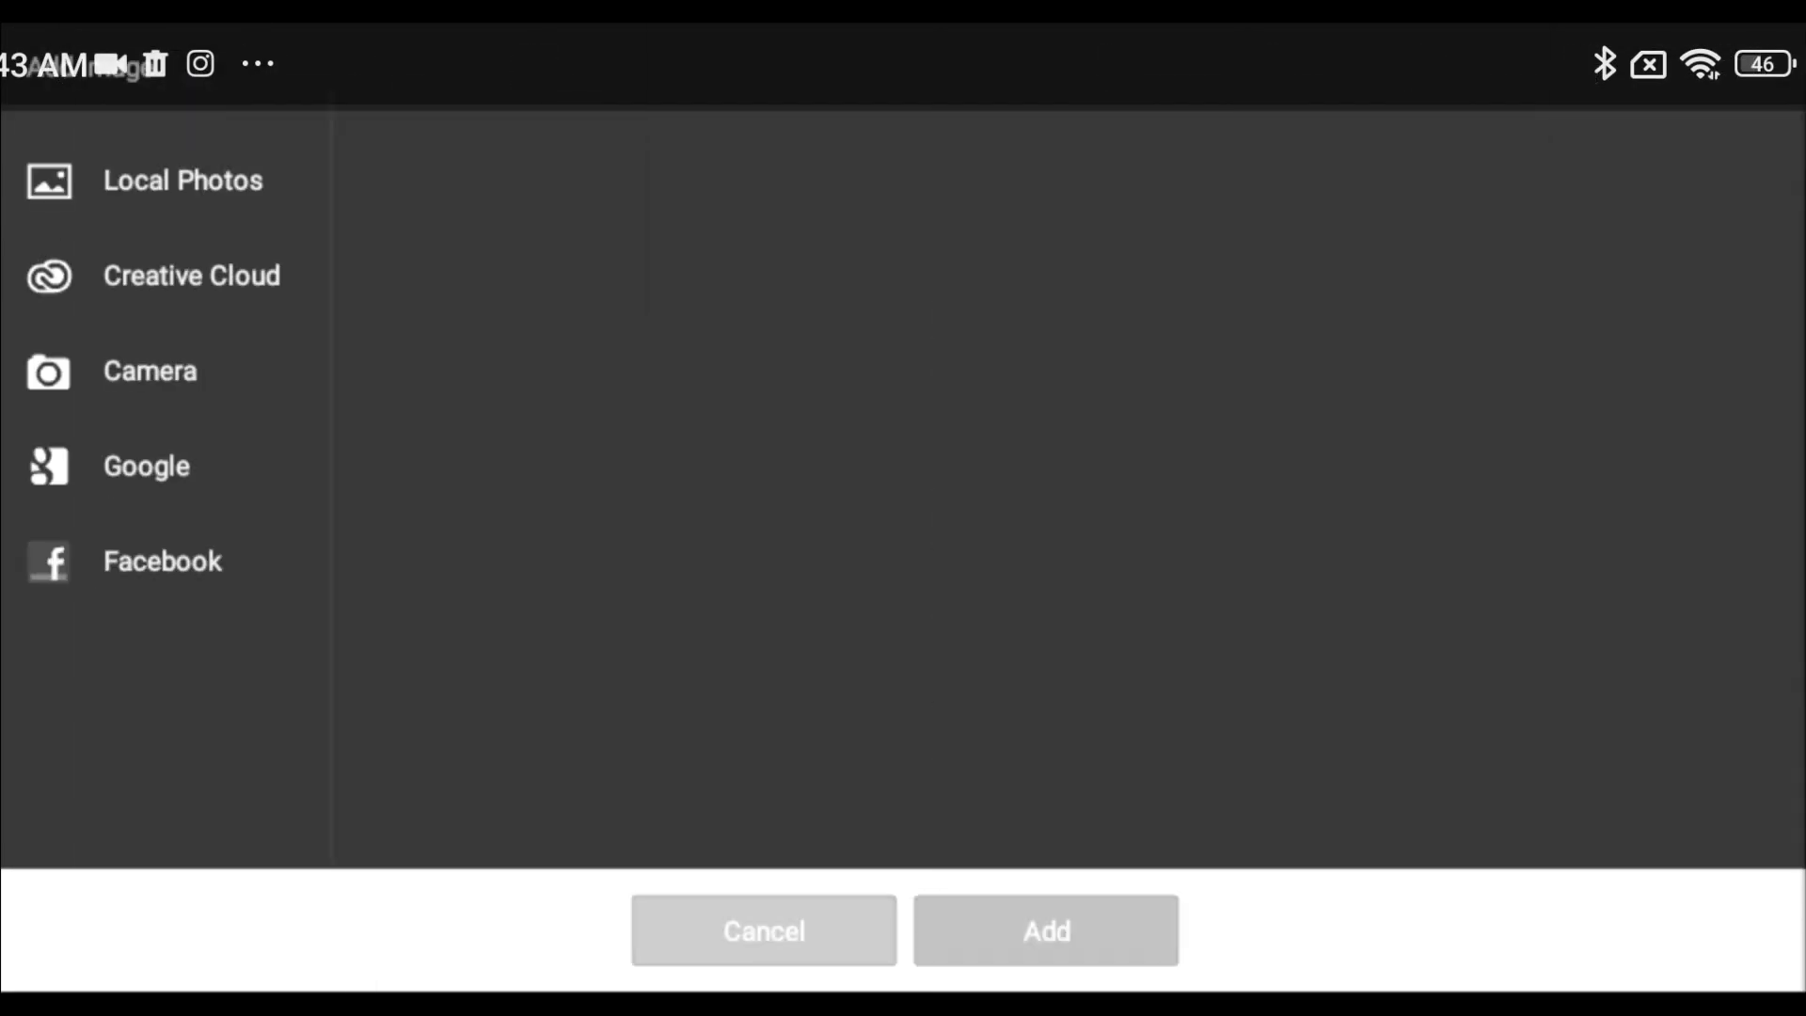
click(1213, 409)
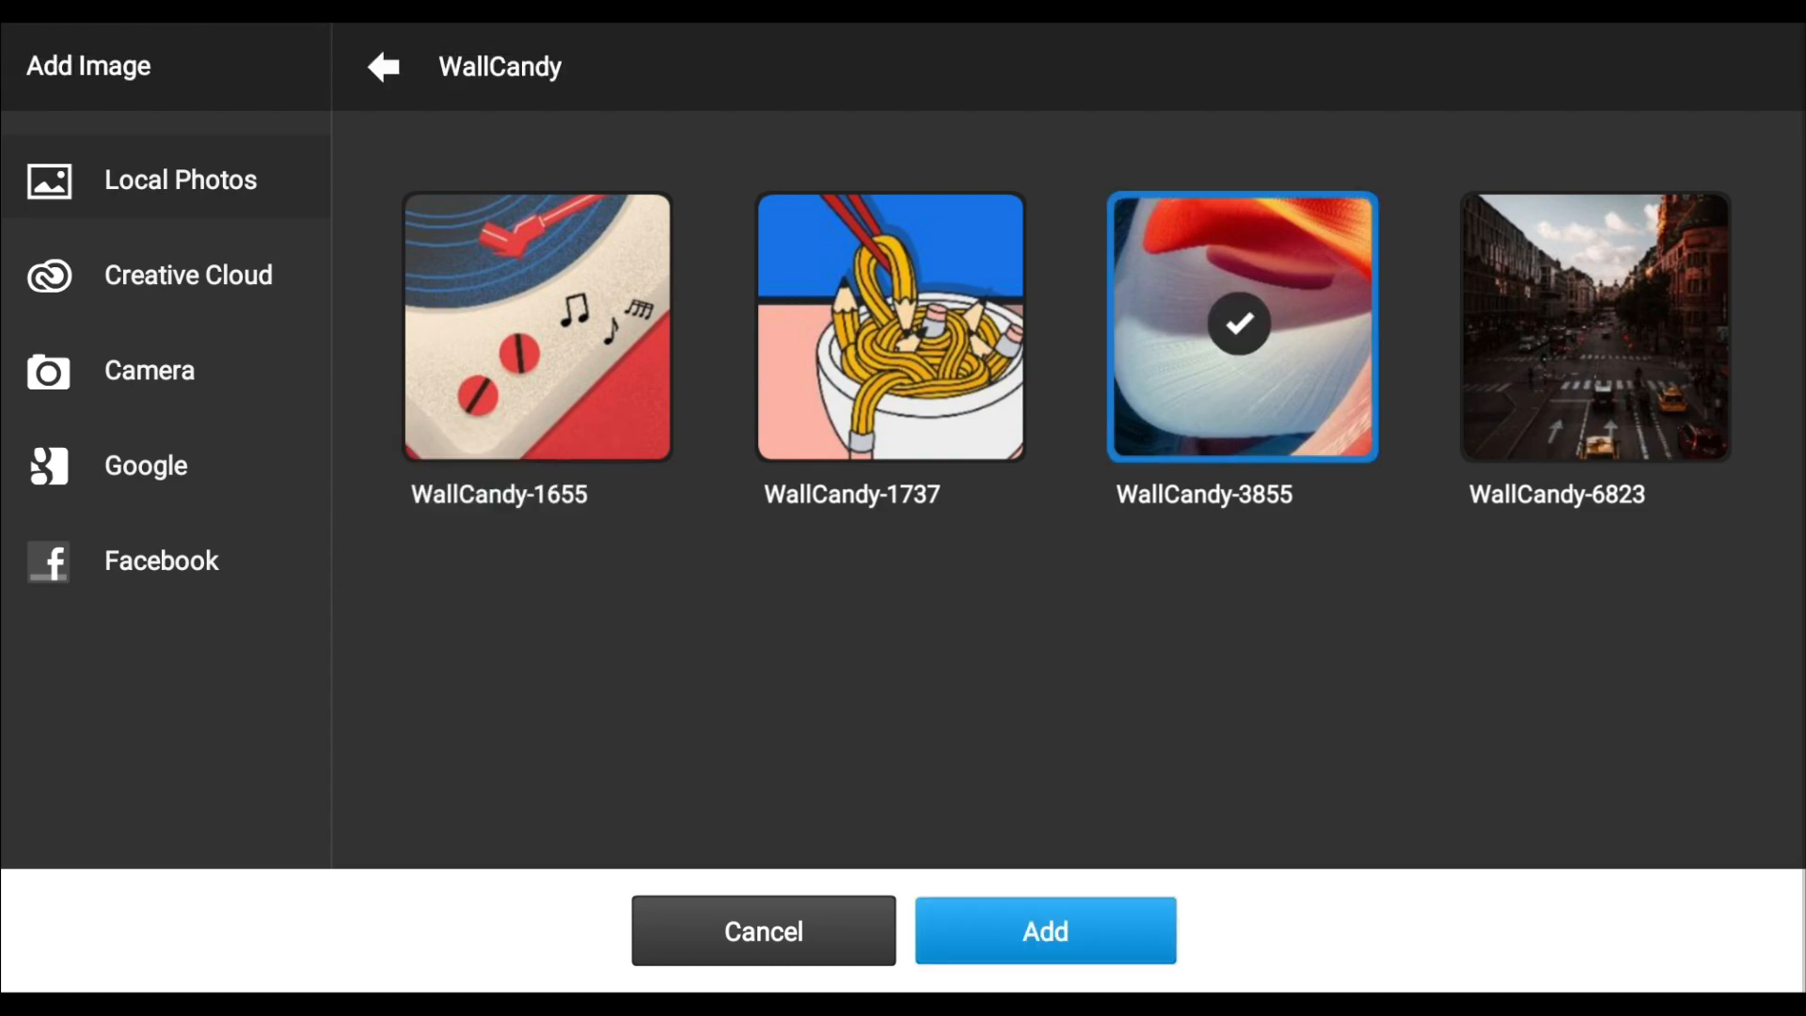
click(1045, 932)
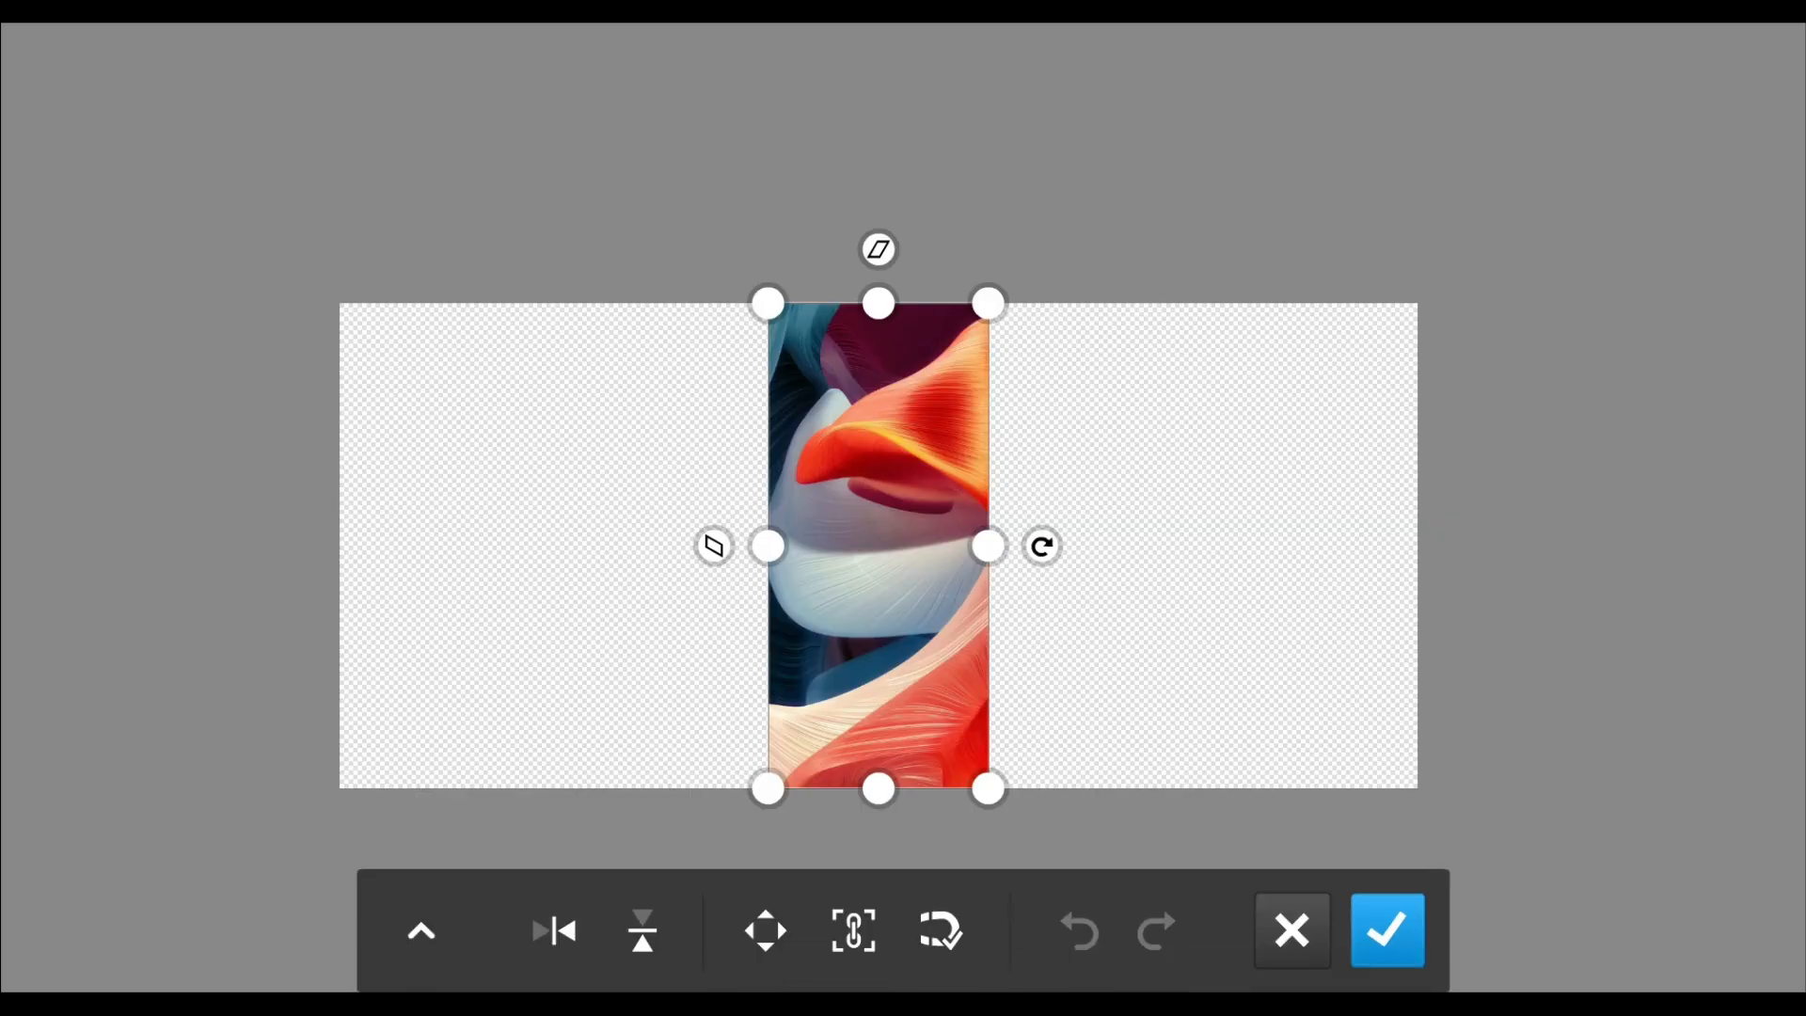
drag(1019, 577, 1595, 607)
click(1388, 931)
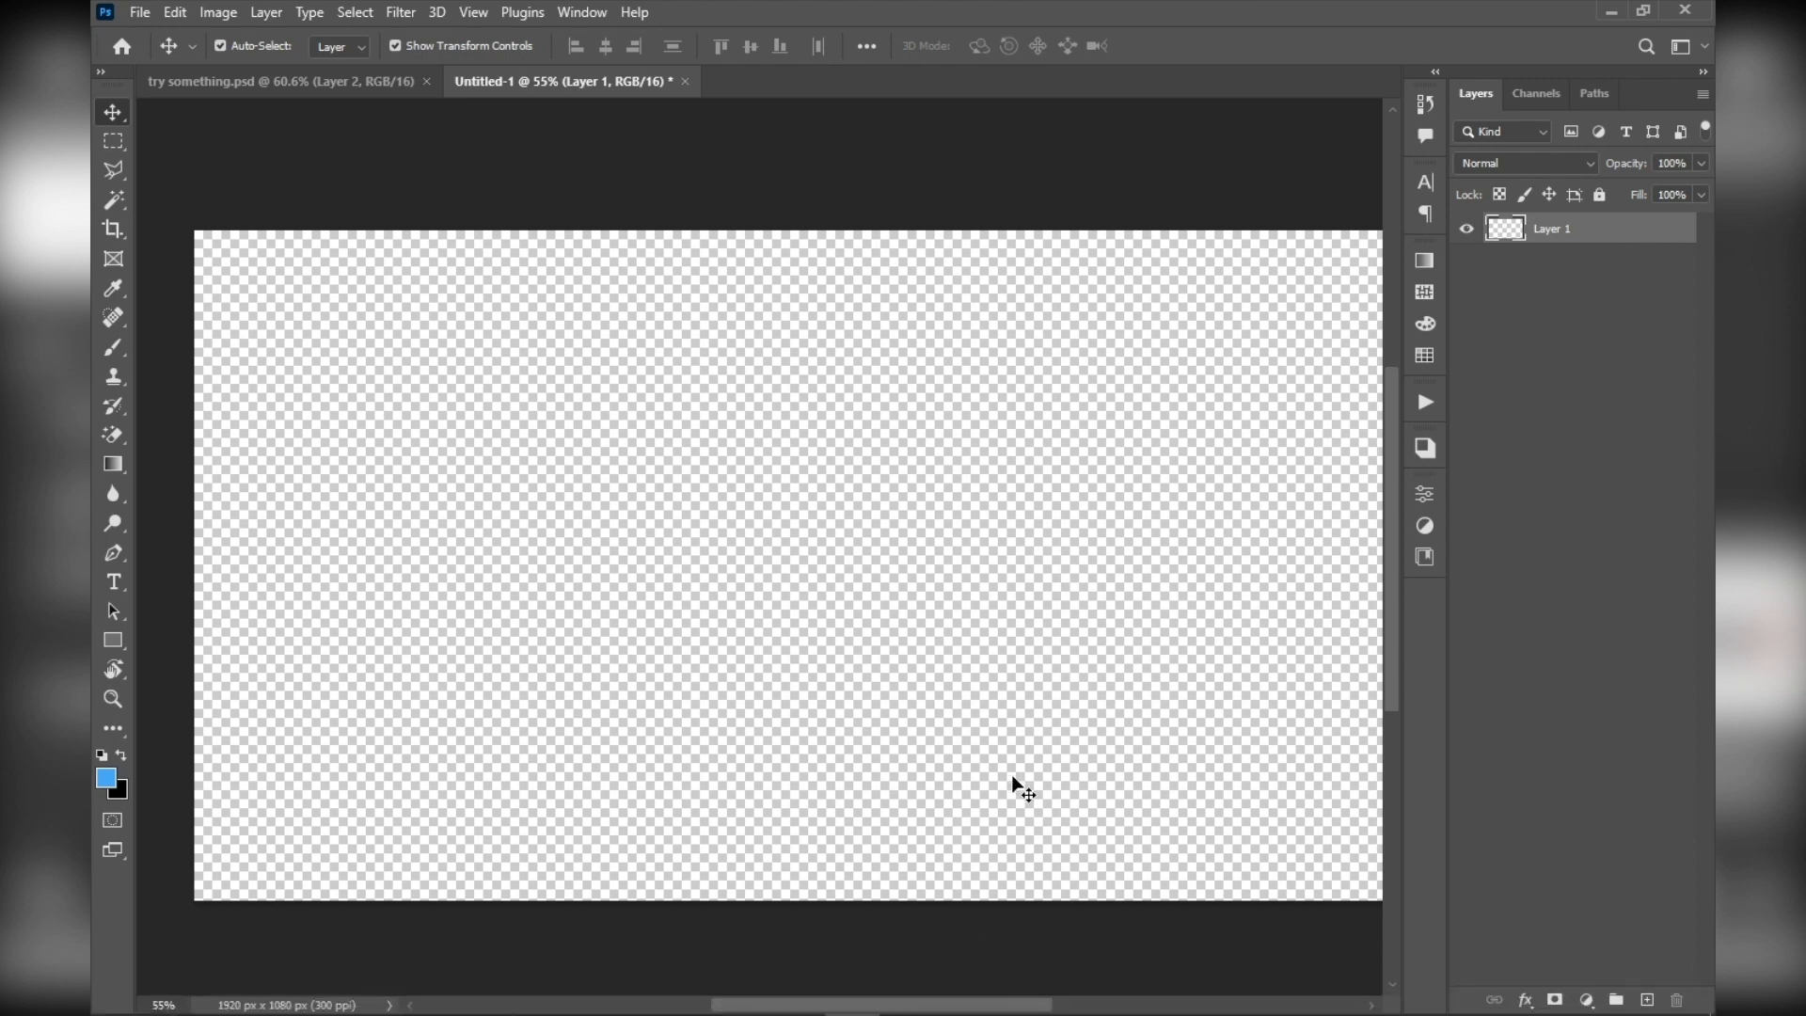
click(138, 12)
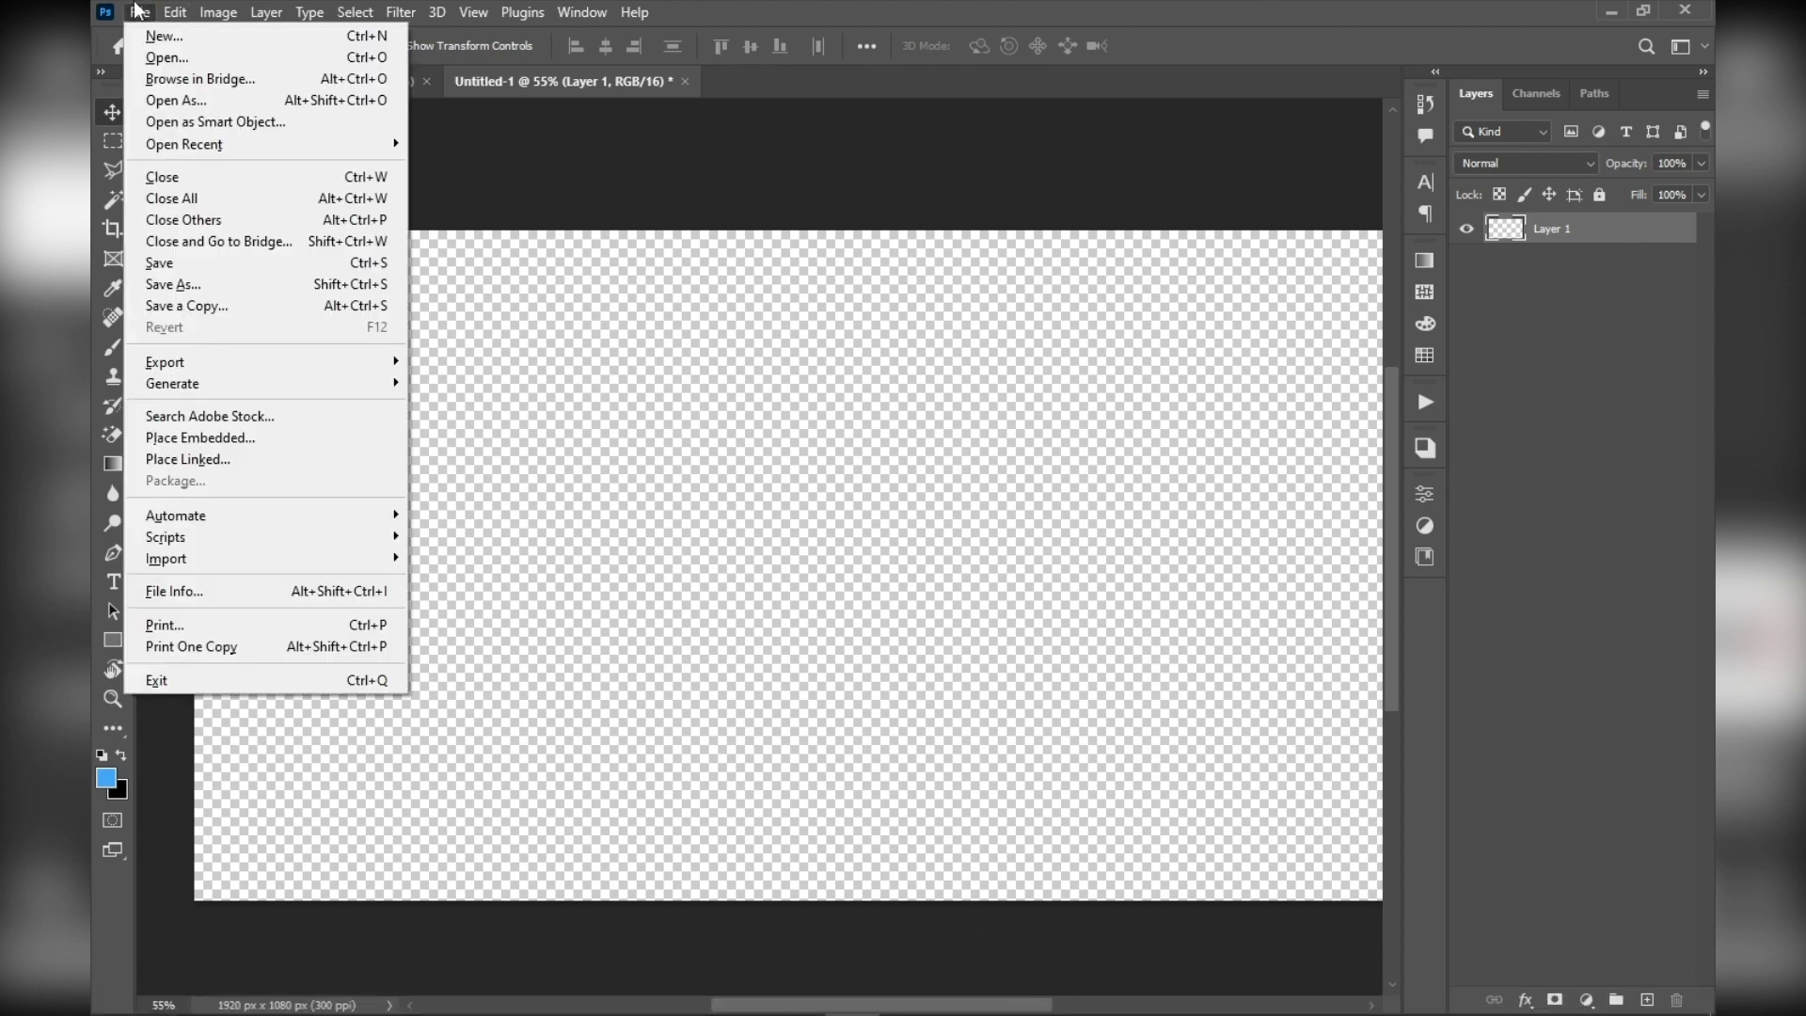
mouse_move(268, 559)
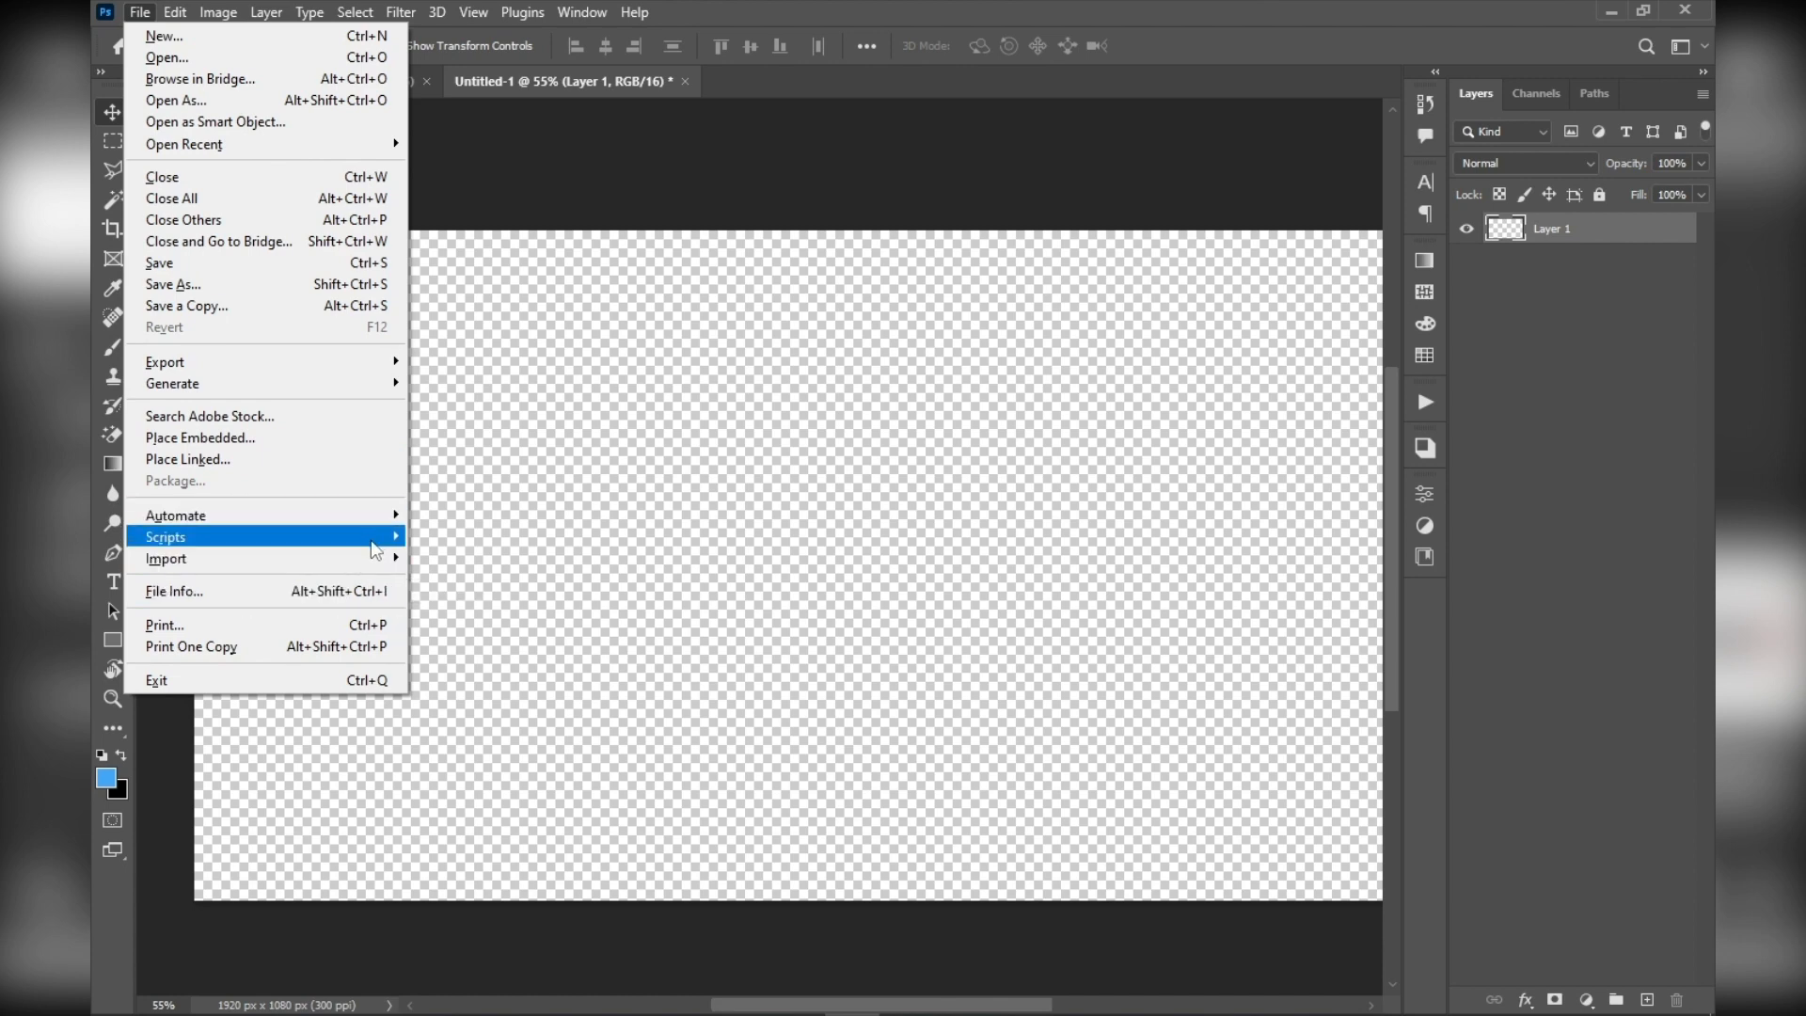
click(931, 335)
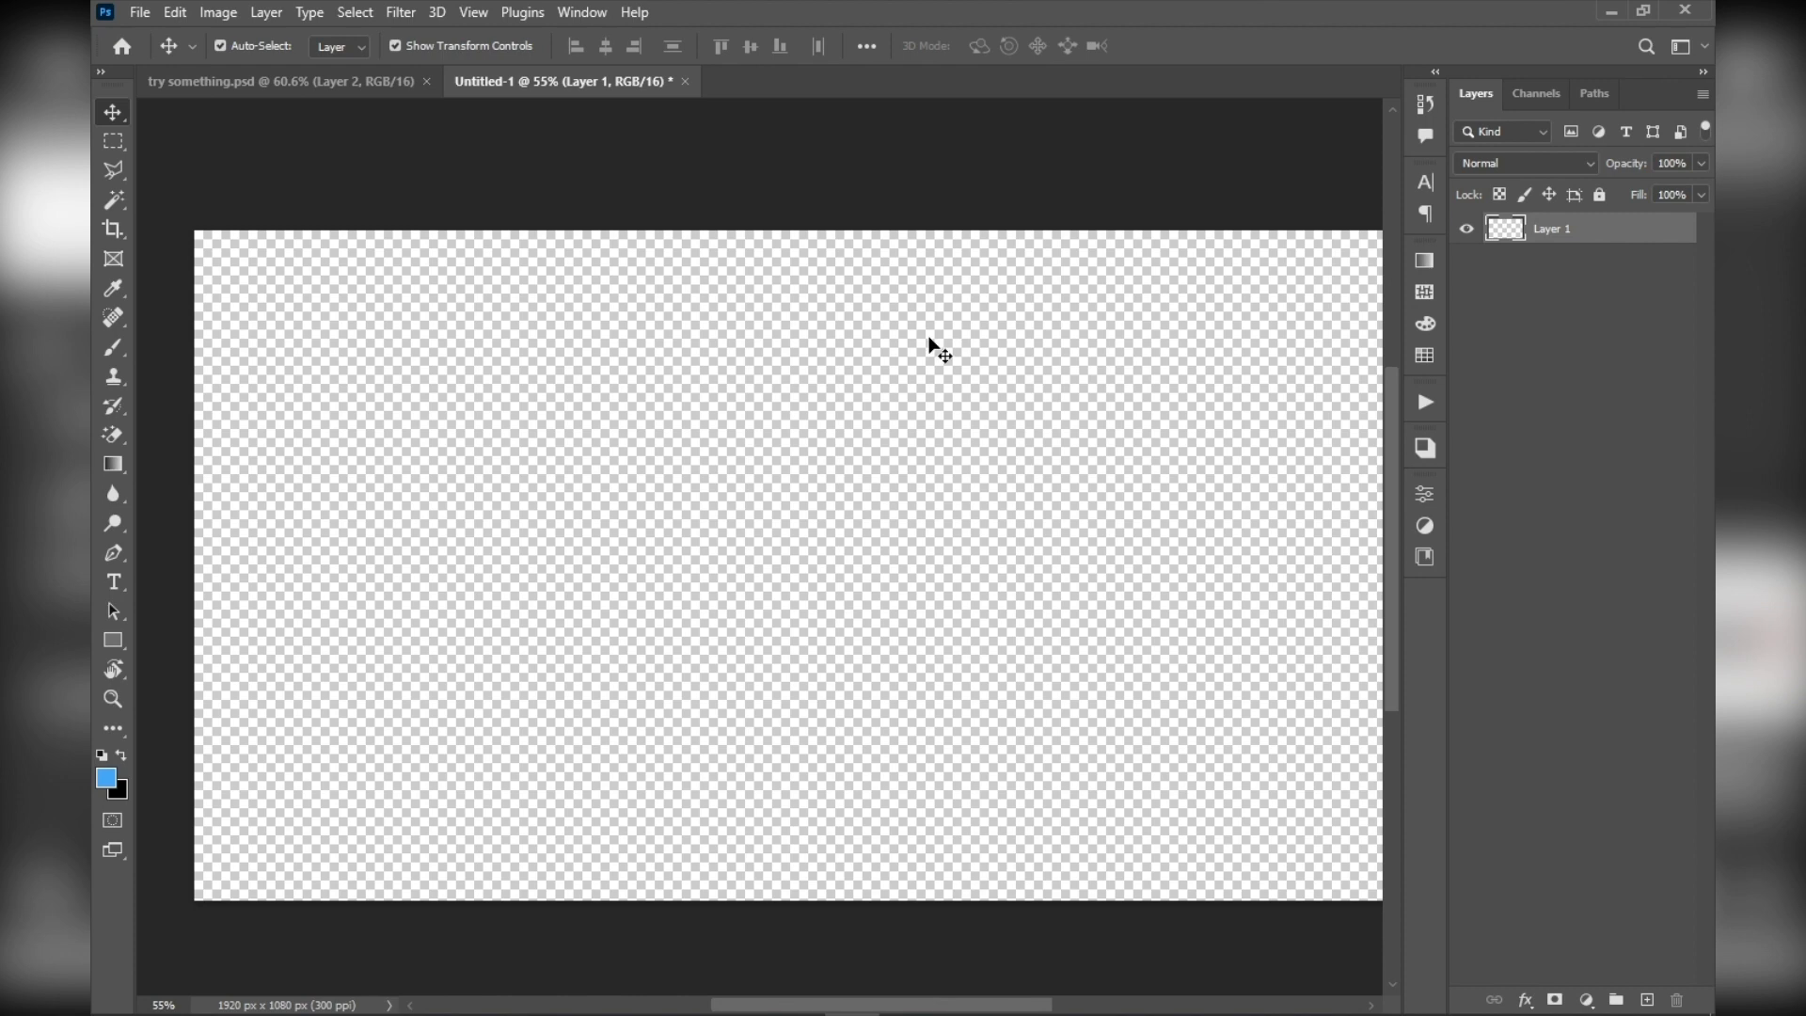
Place Swerv Poster Fixed.jpg from the Downloads folder into the Untitled-1 document at its default size, leaving the layer deselected
key(super+e)
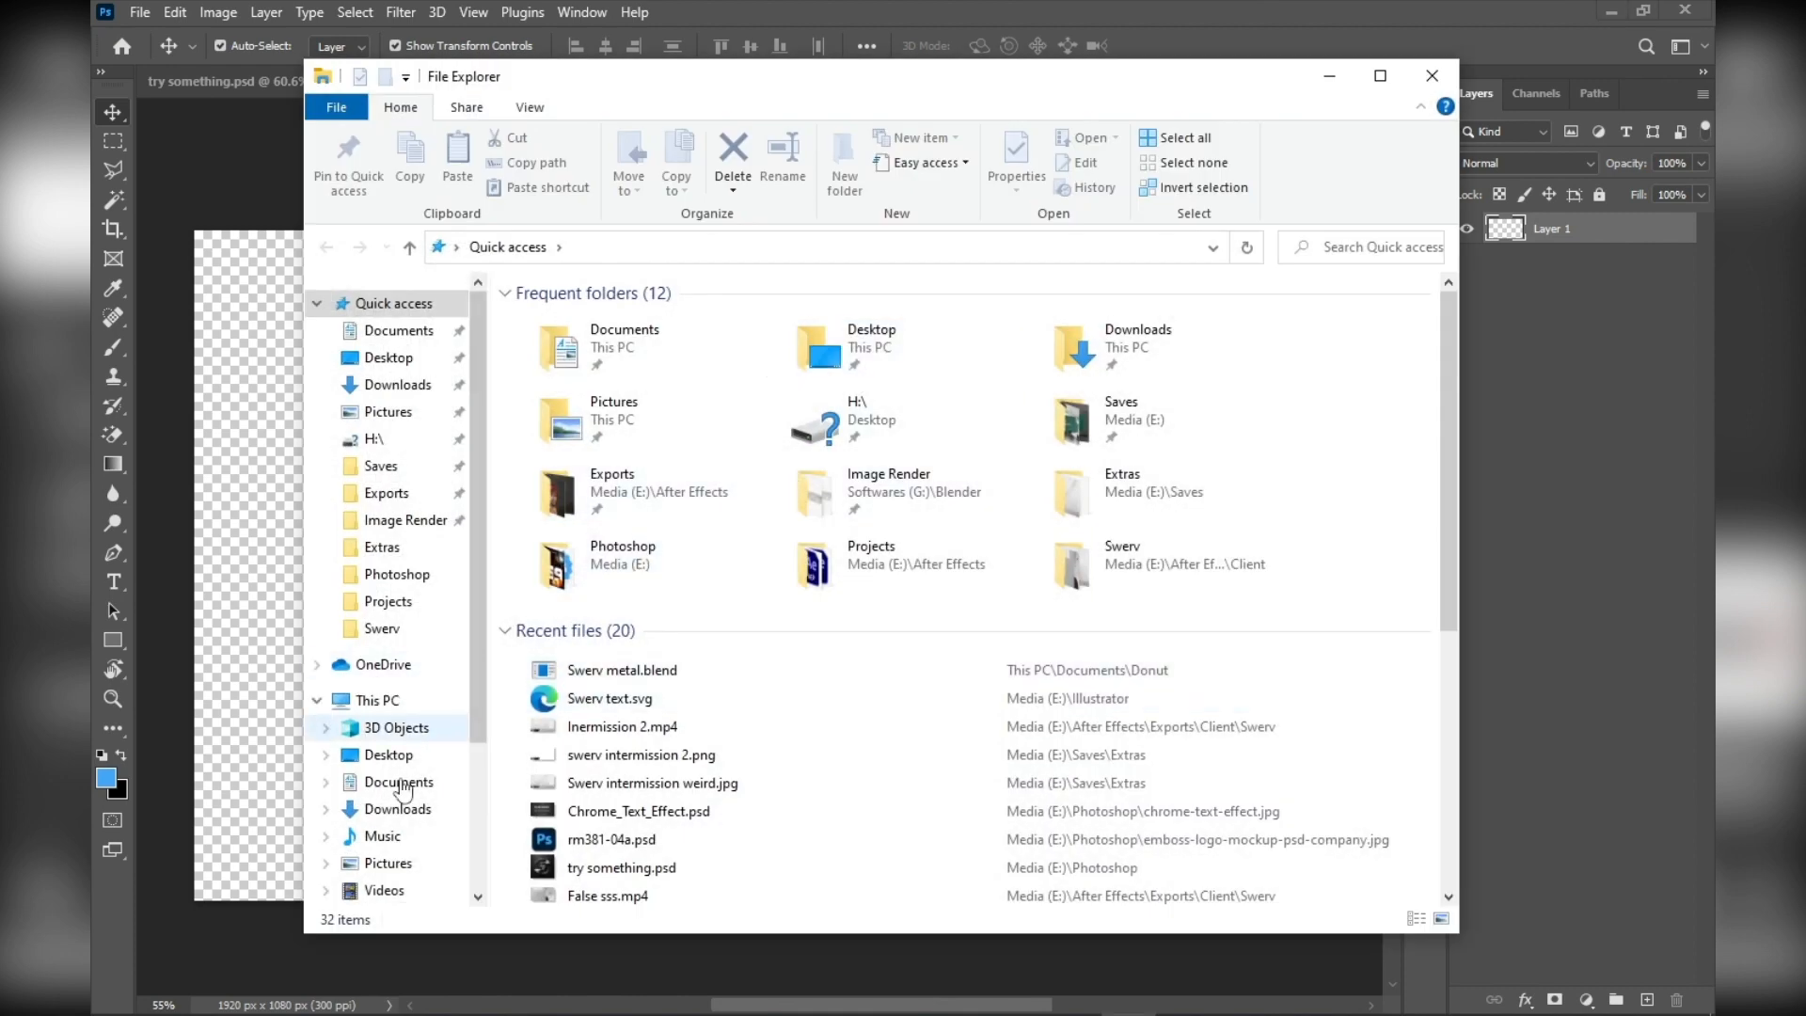
click(385, 811)
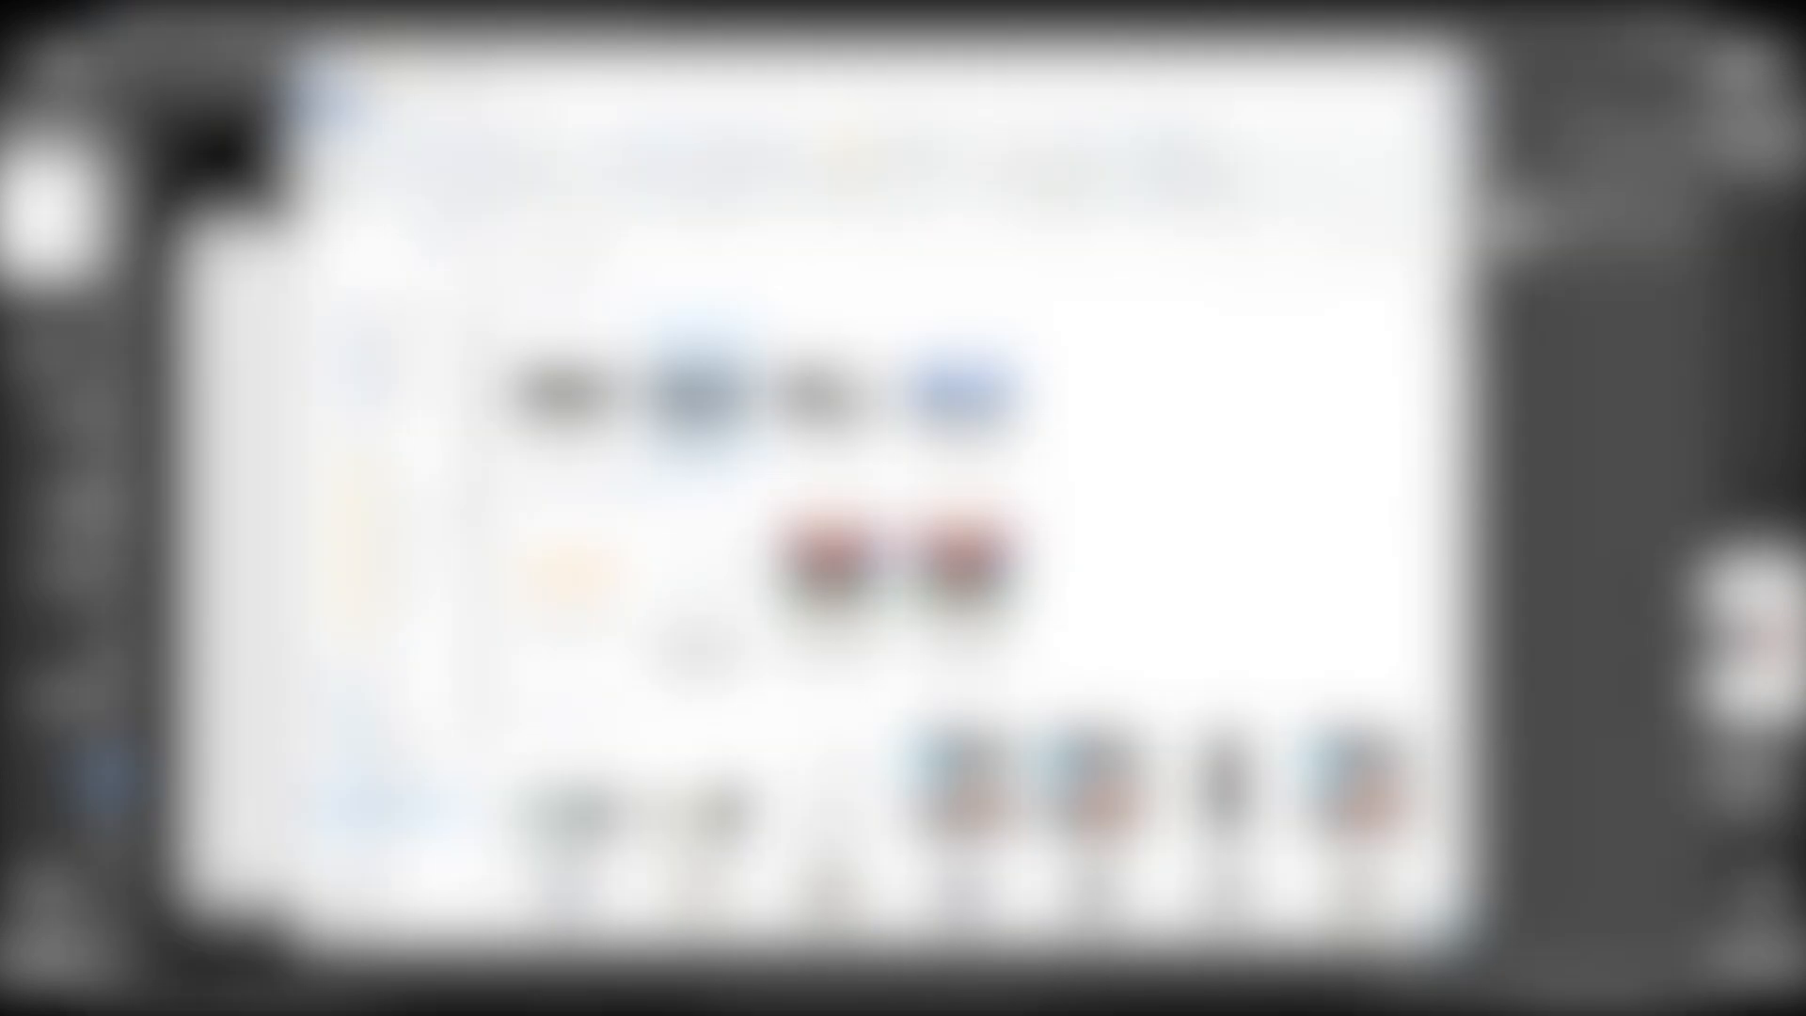
scroll(753, 442, down, 15)
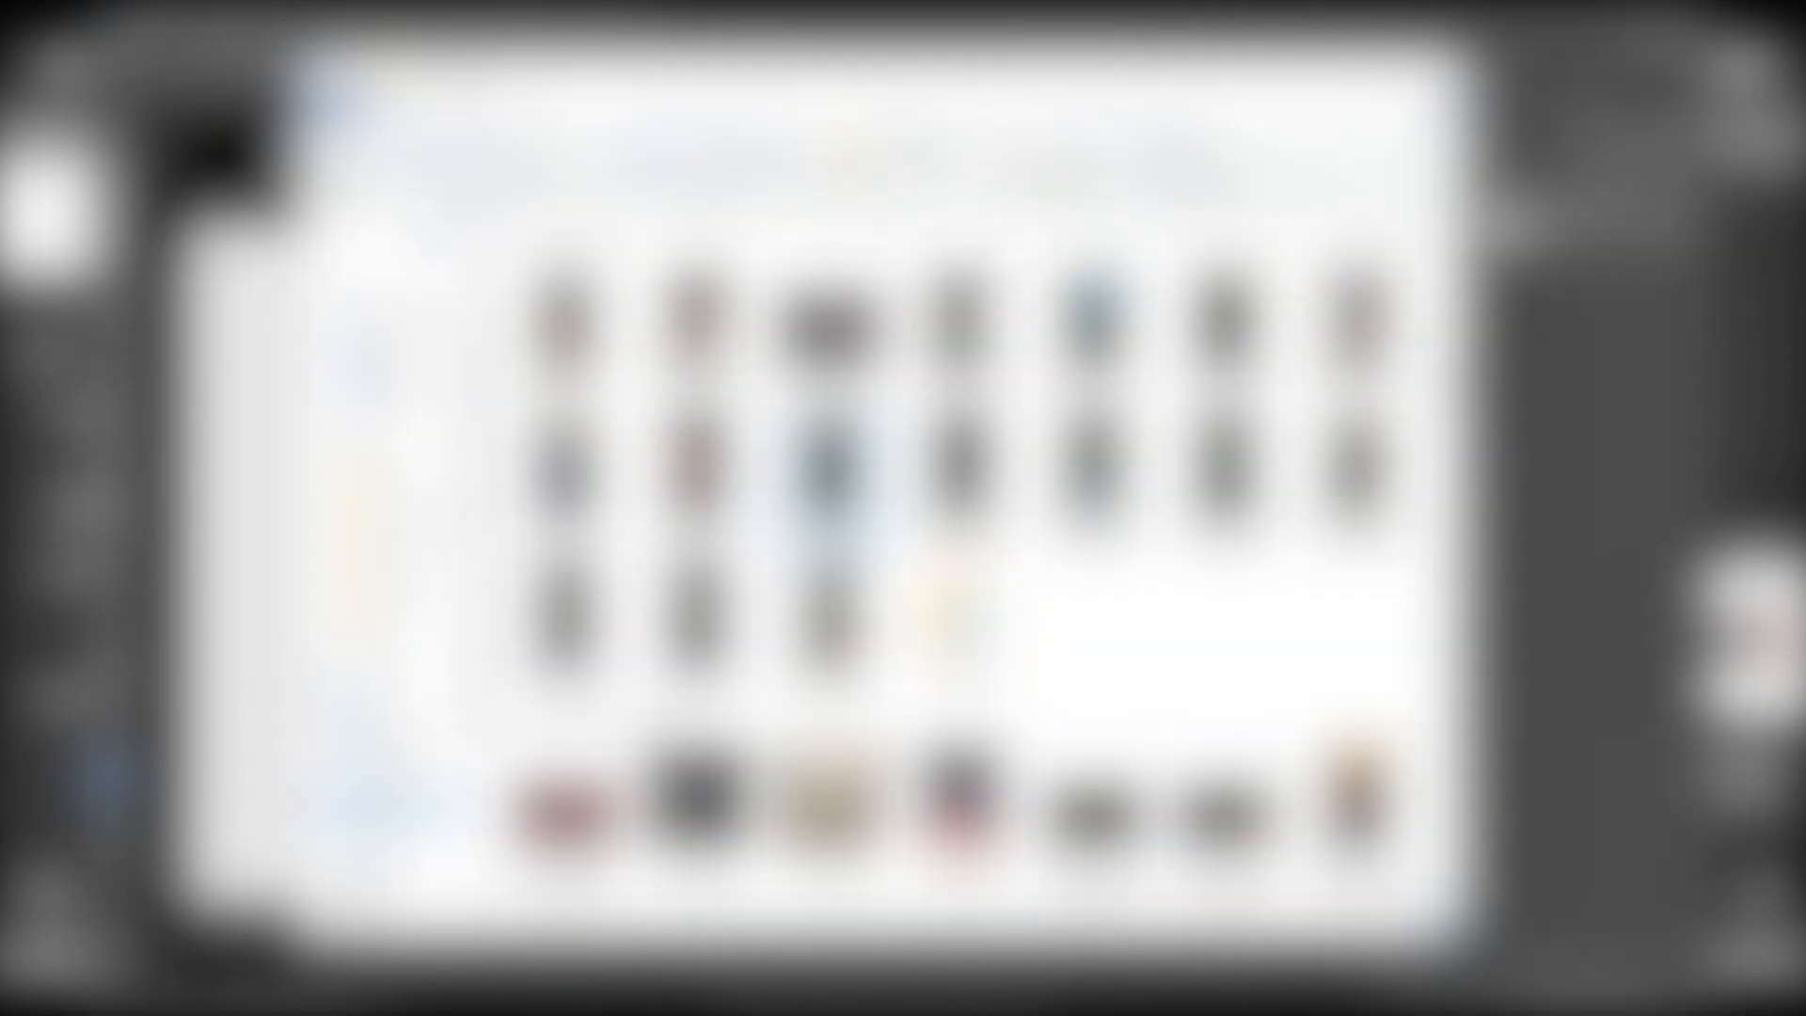
scroll(940, 564, down, 10)
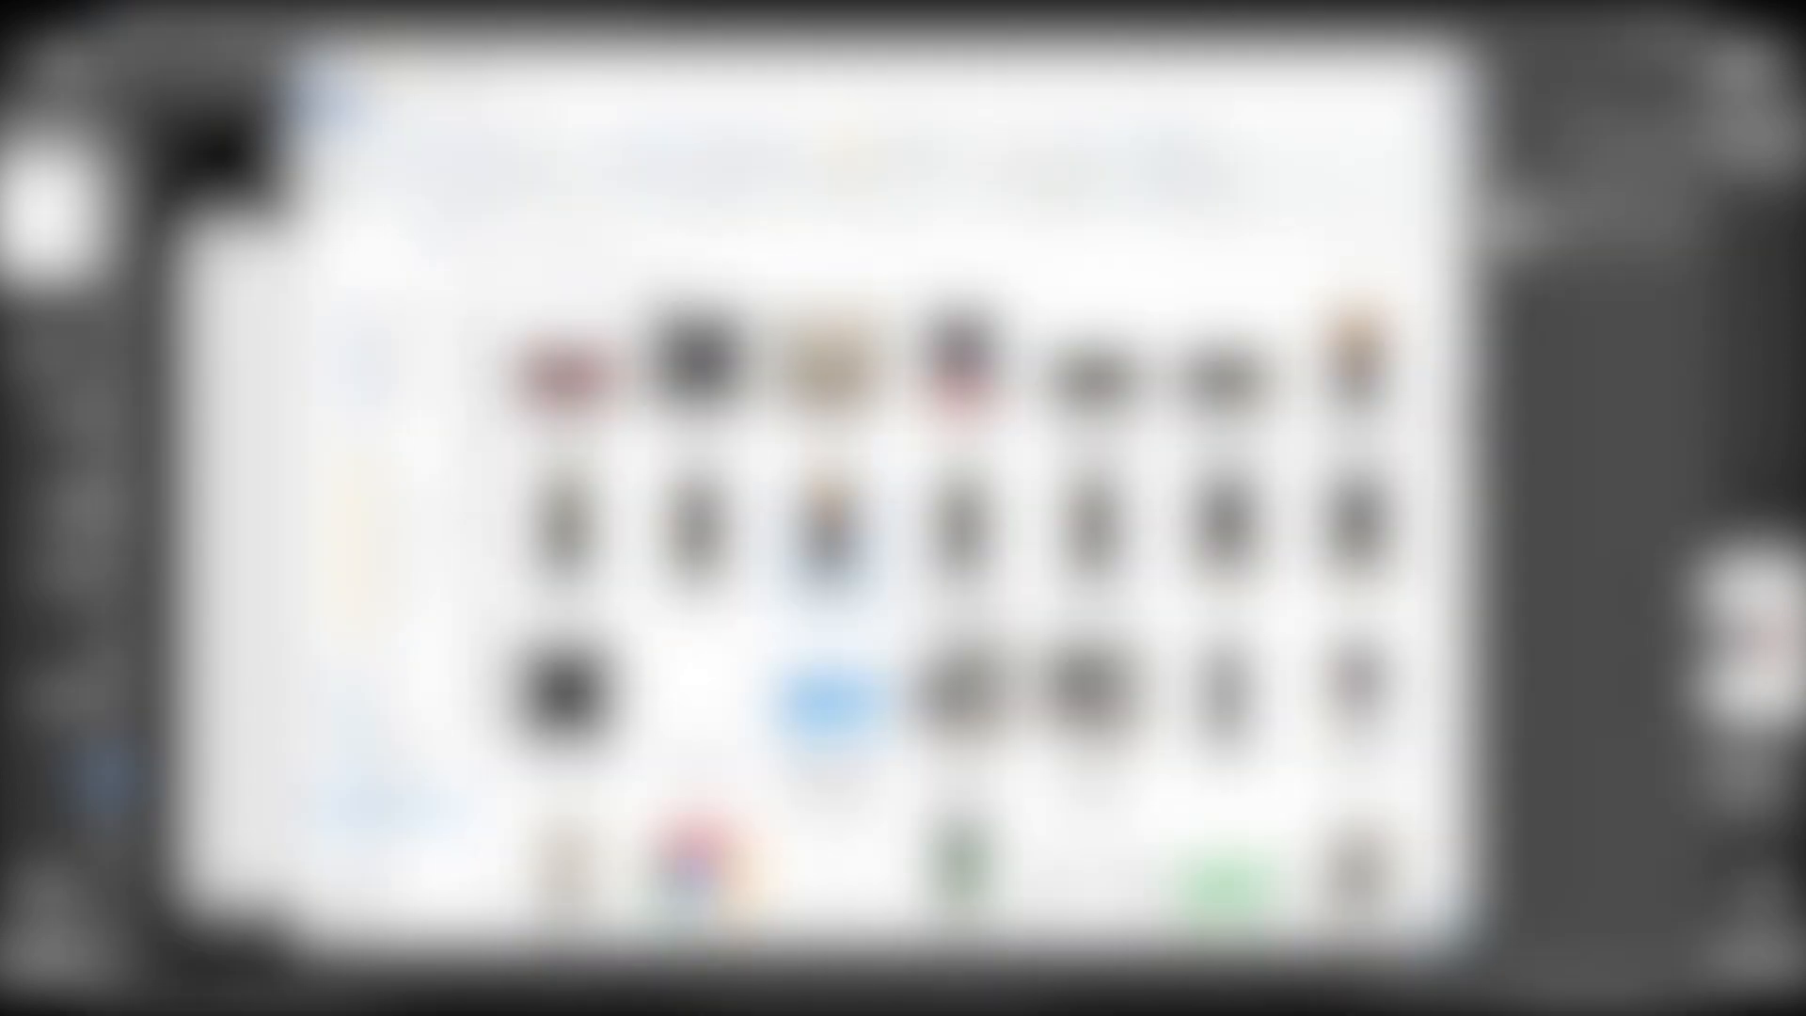
drag(962, 371, 242, 571)
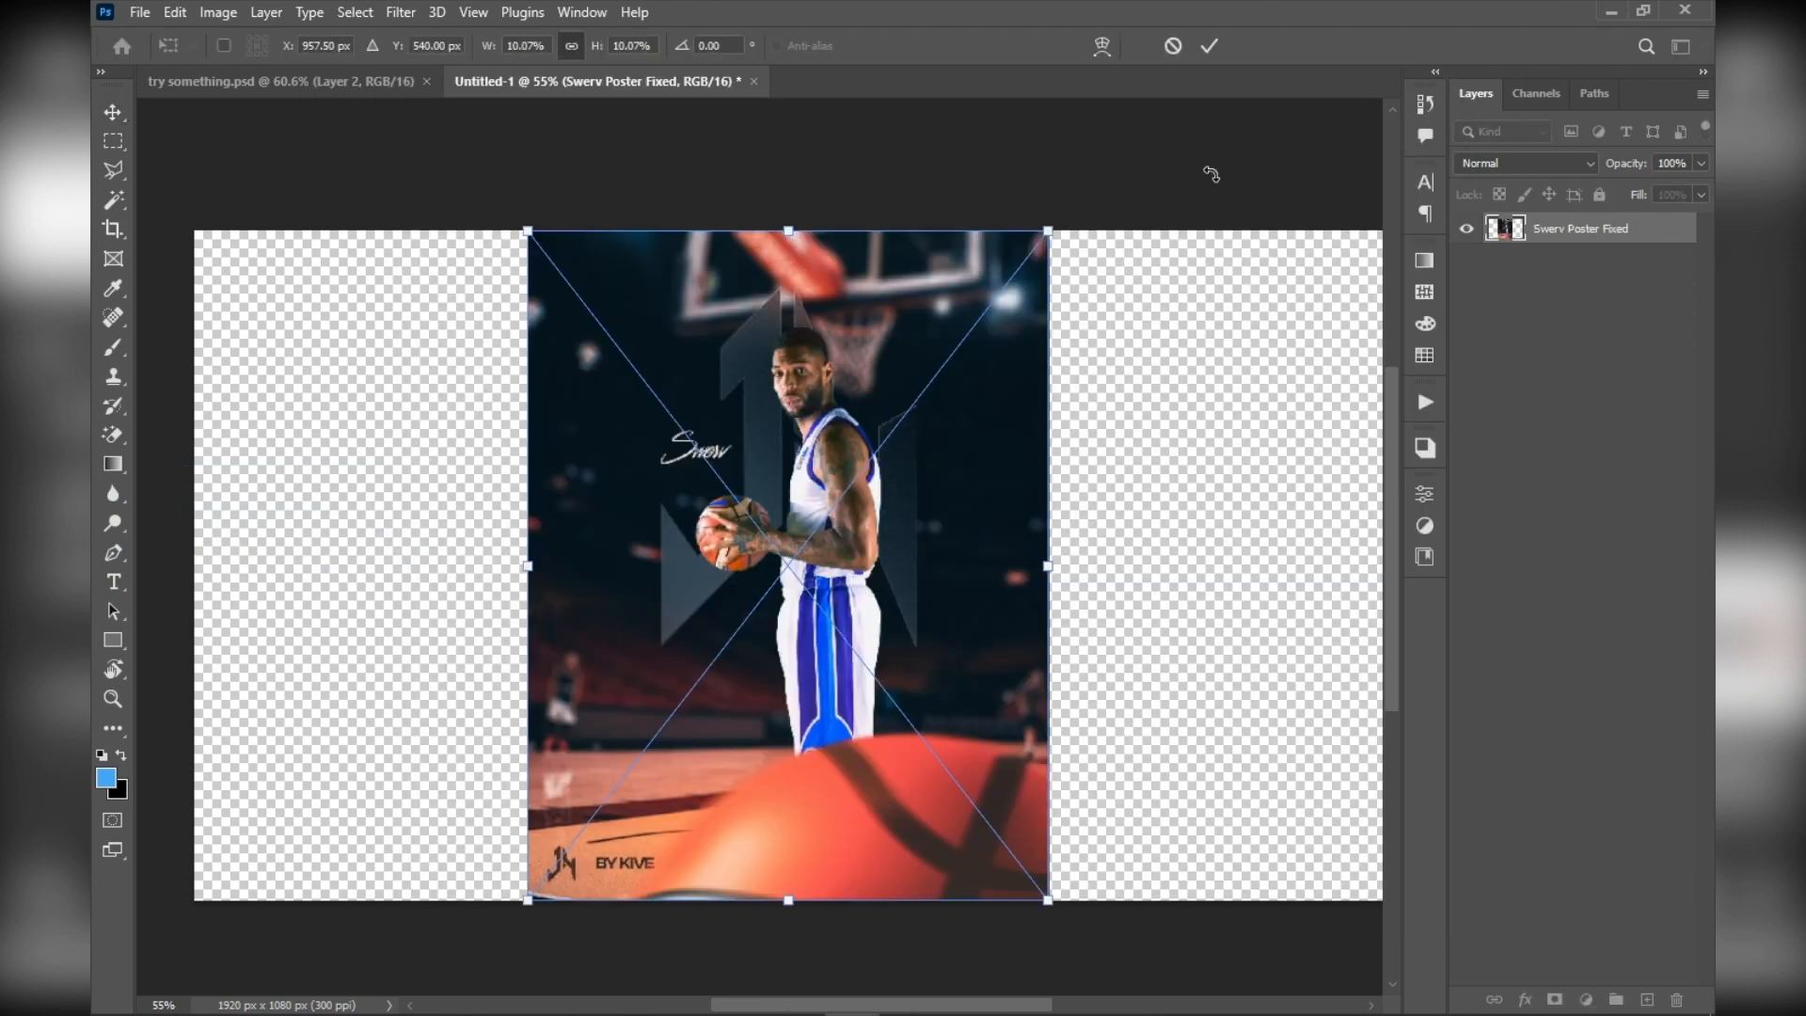
click(1210, 46)
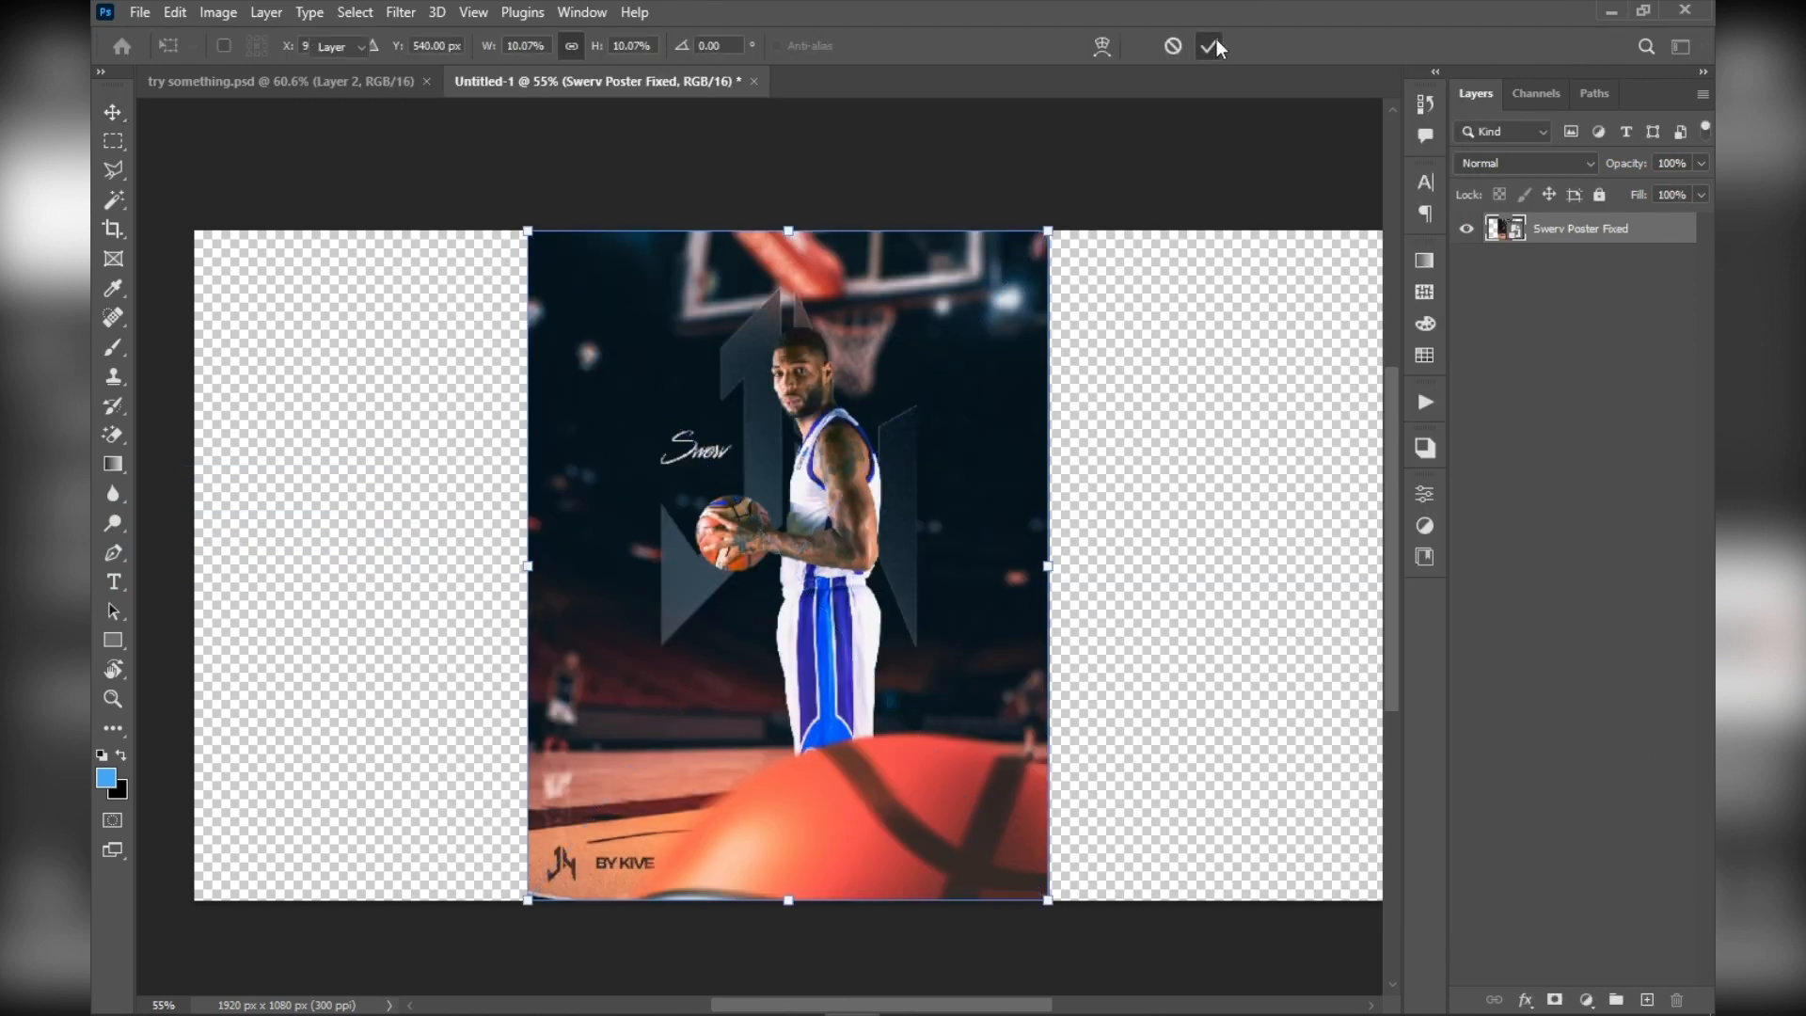
click(1176, 203)
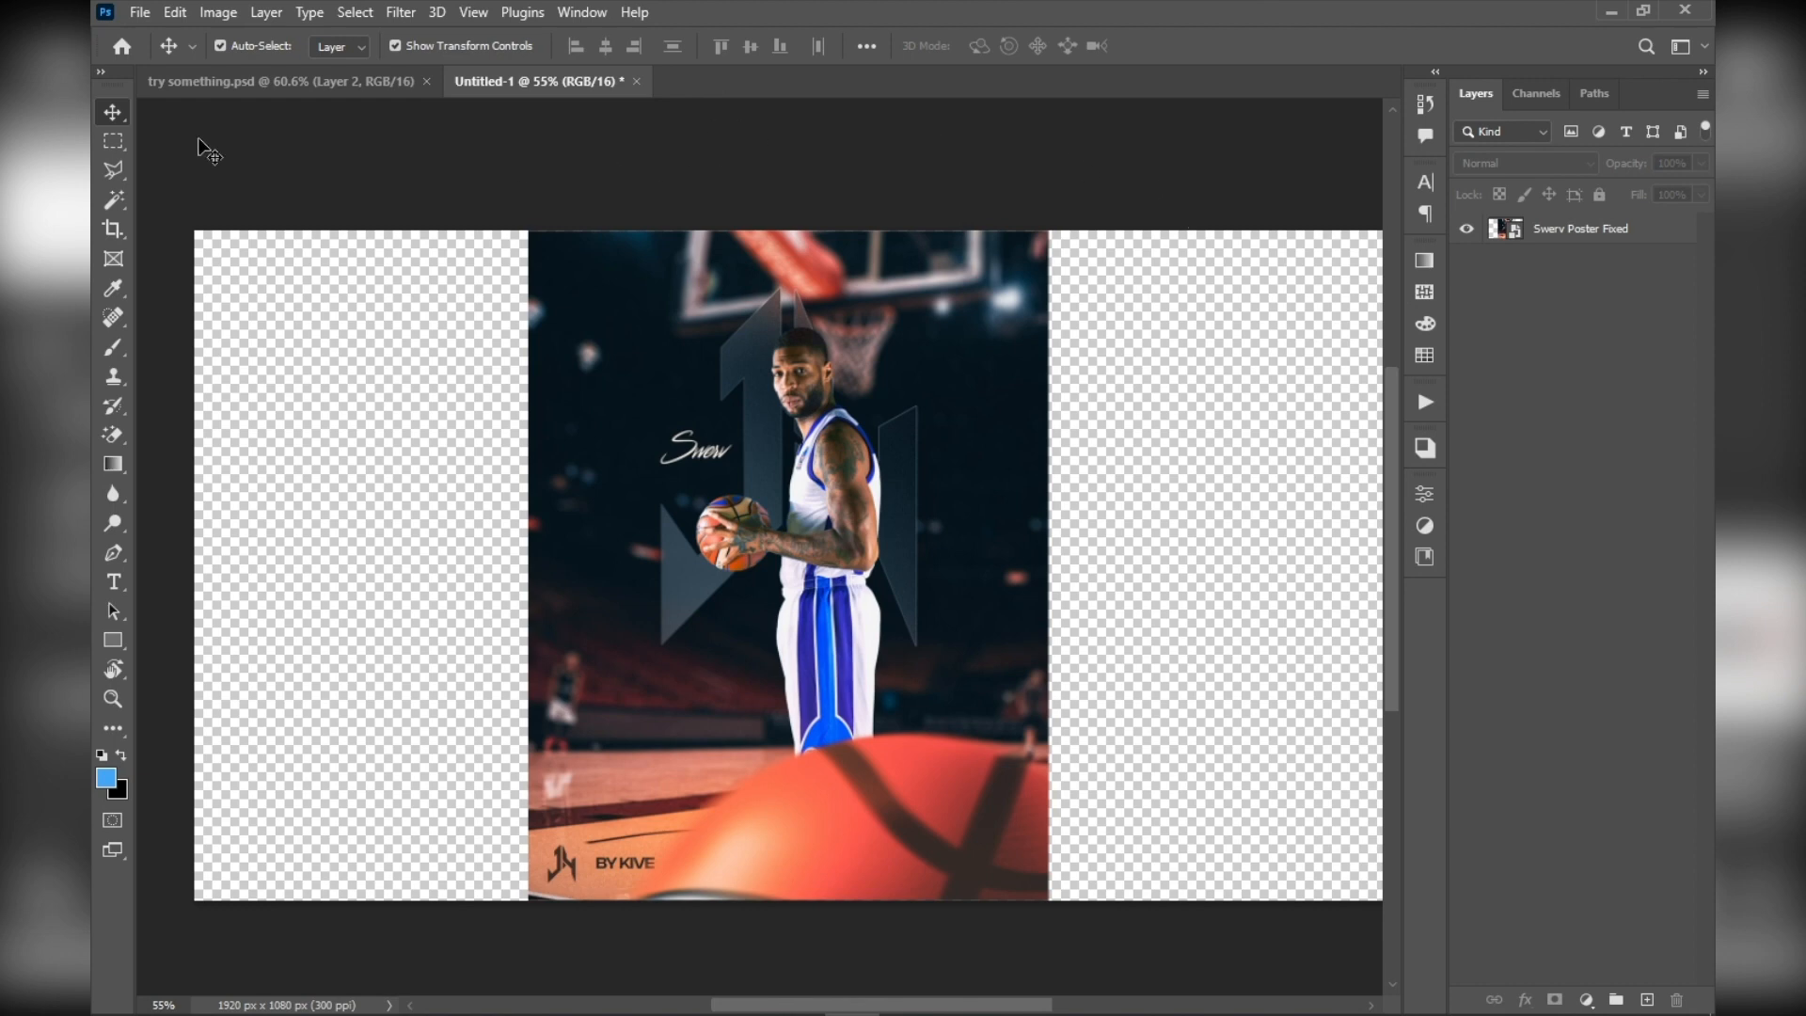
Return to the home screen and open Swerv Poster Fixed.jpg from the Downloads folder as its own document
click(119, 46)
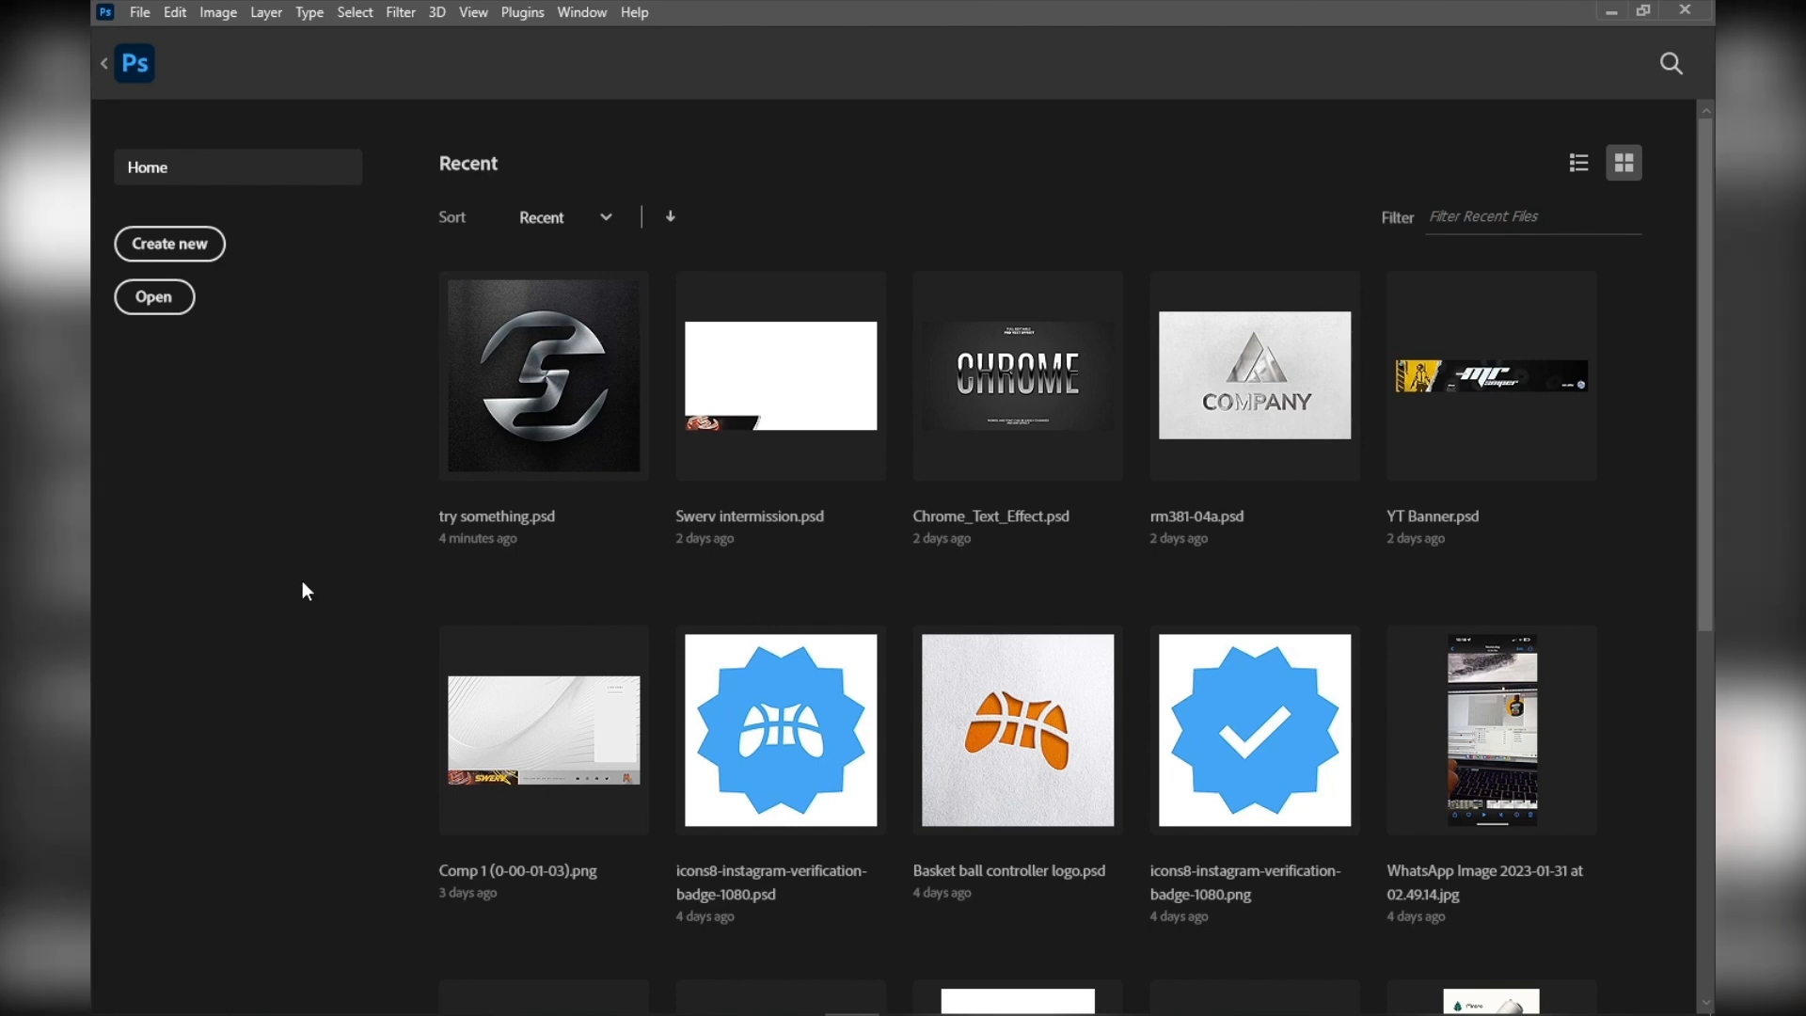
click(1126, 995)
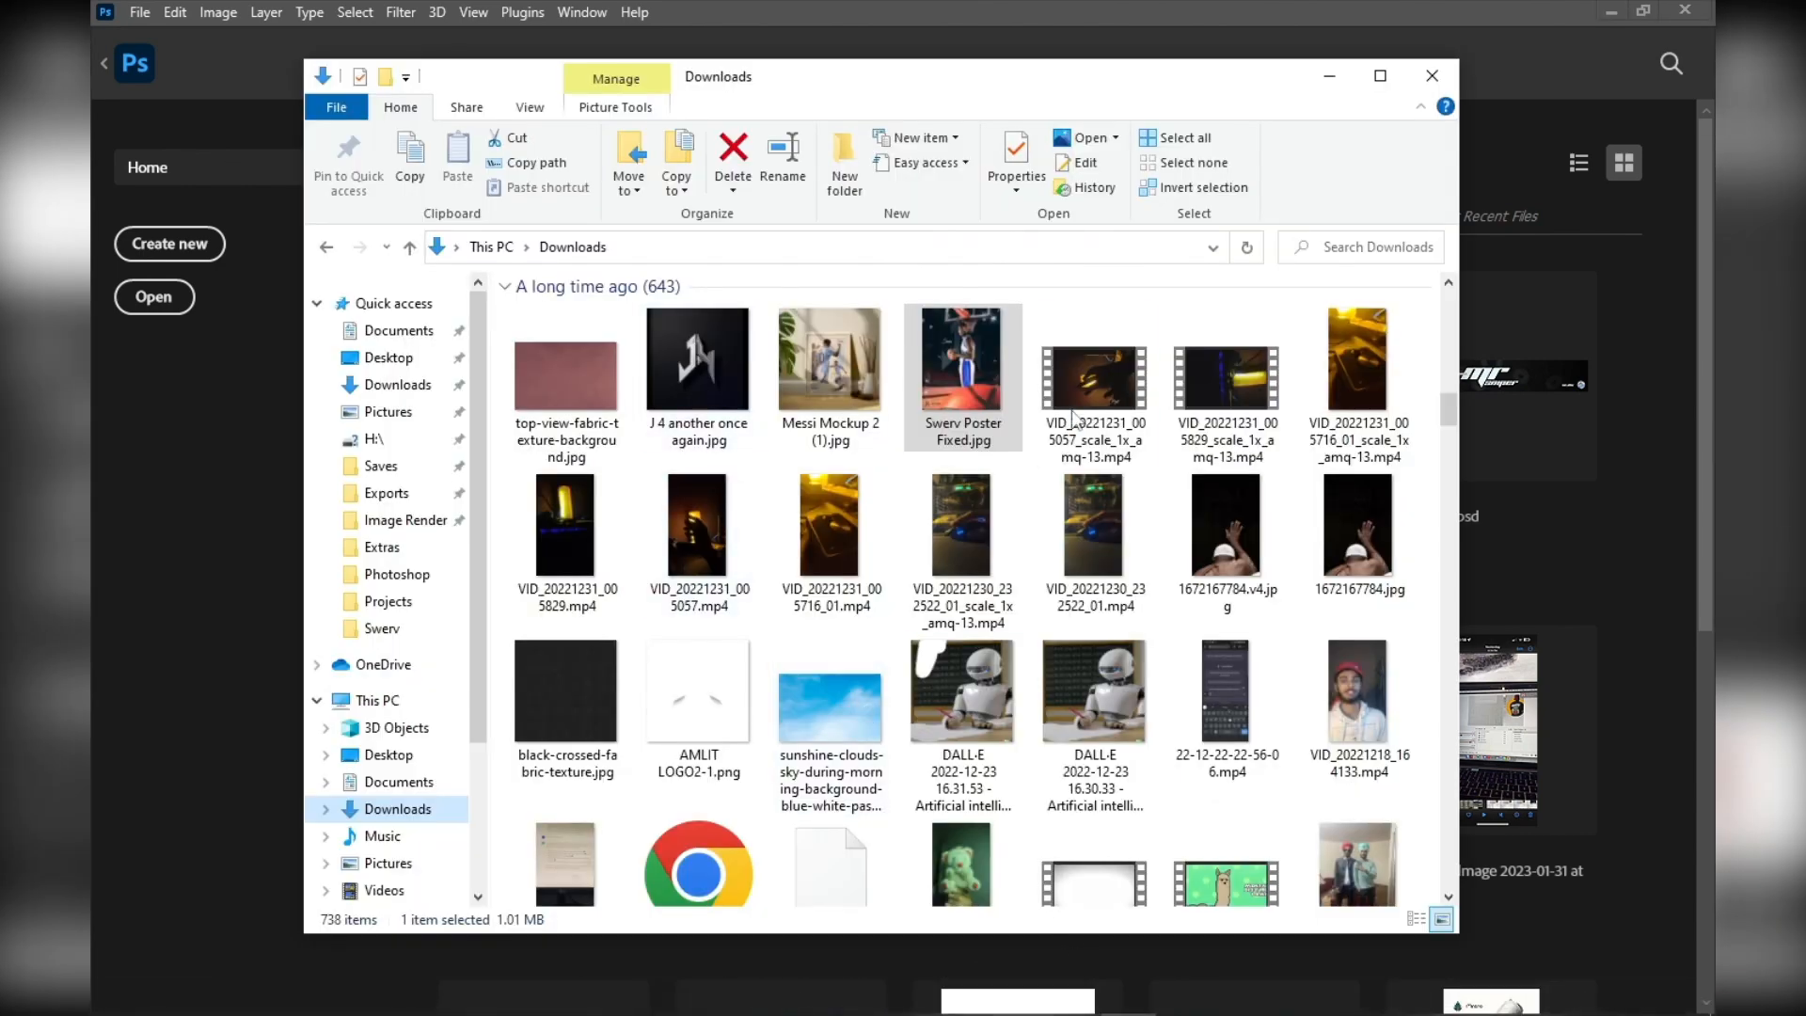
drag(993, 414, 165, 466)
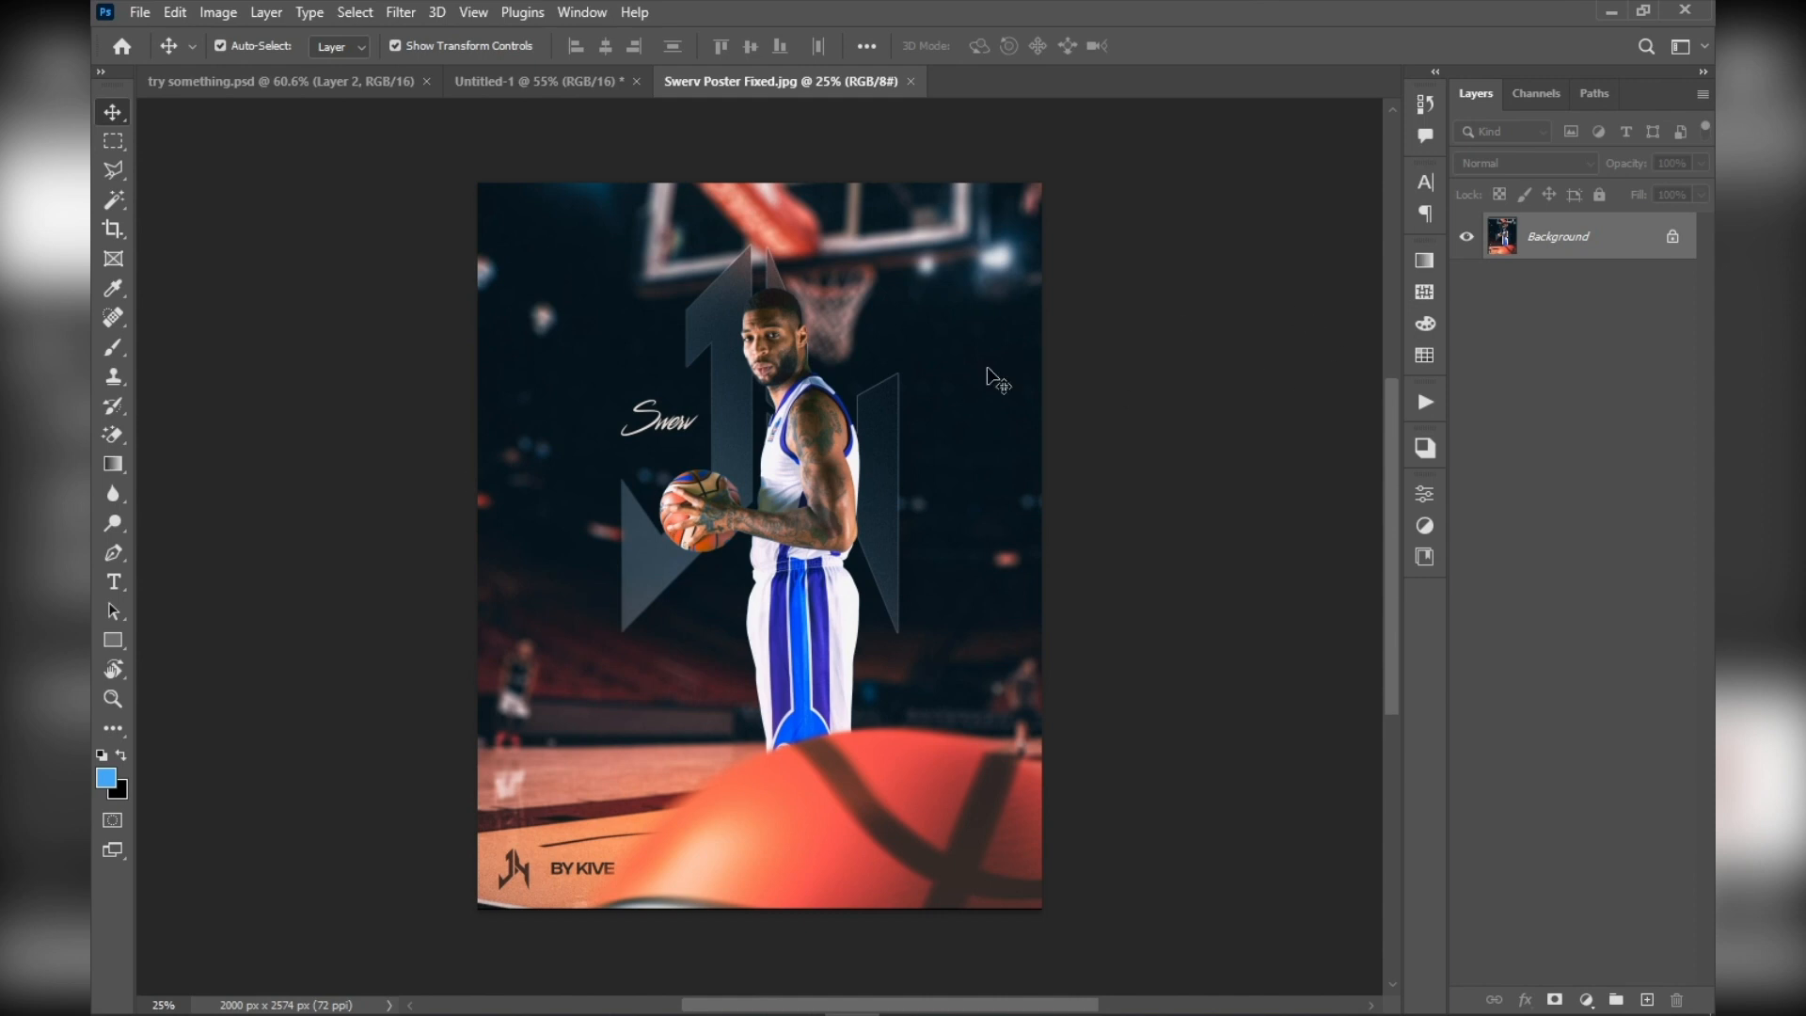
scroll(738, 425, up, 1)
scroll(738, 425, down, 2)
scroll(738, 425, up, 2)
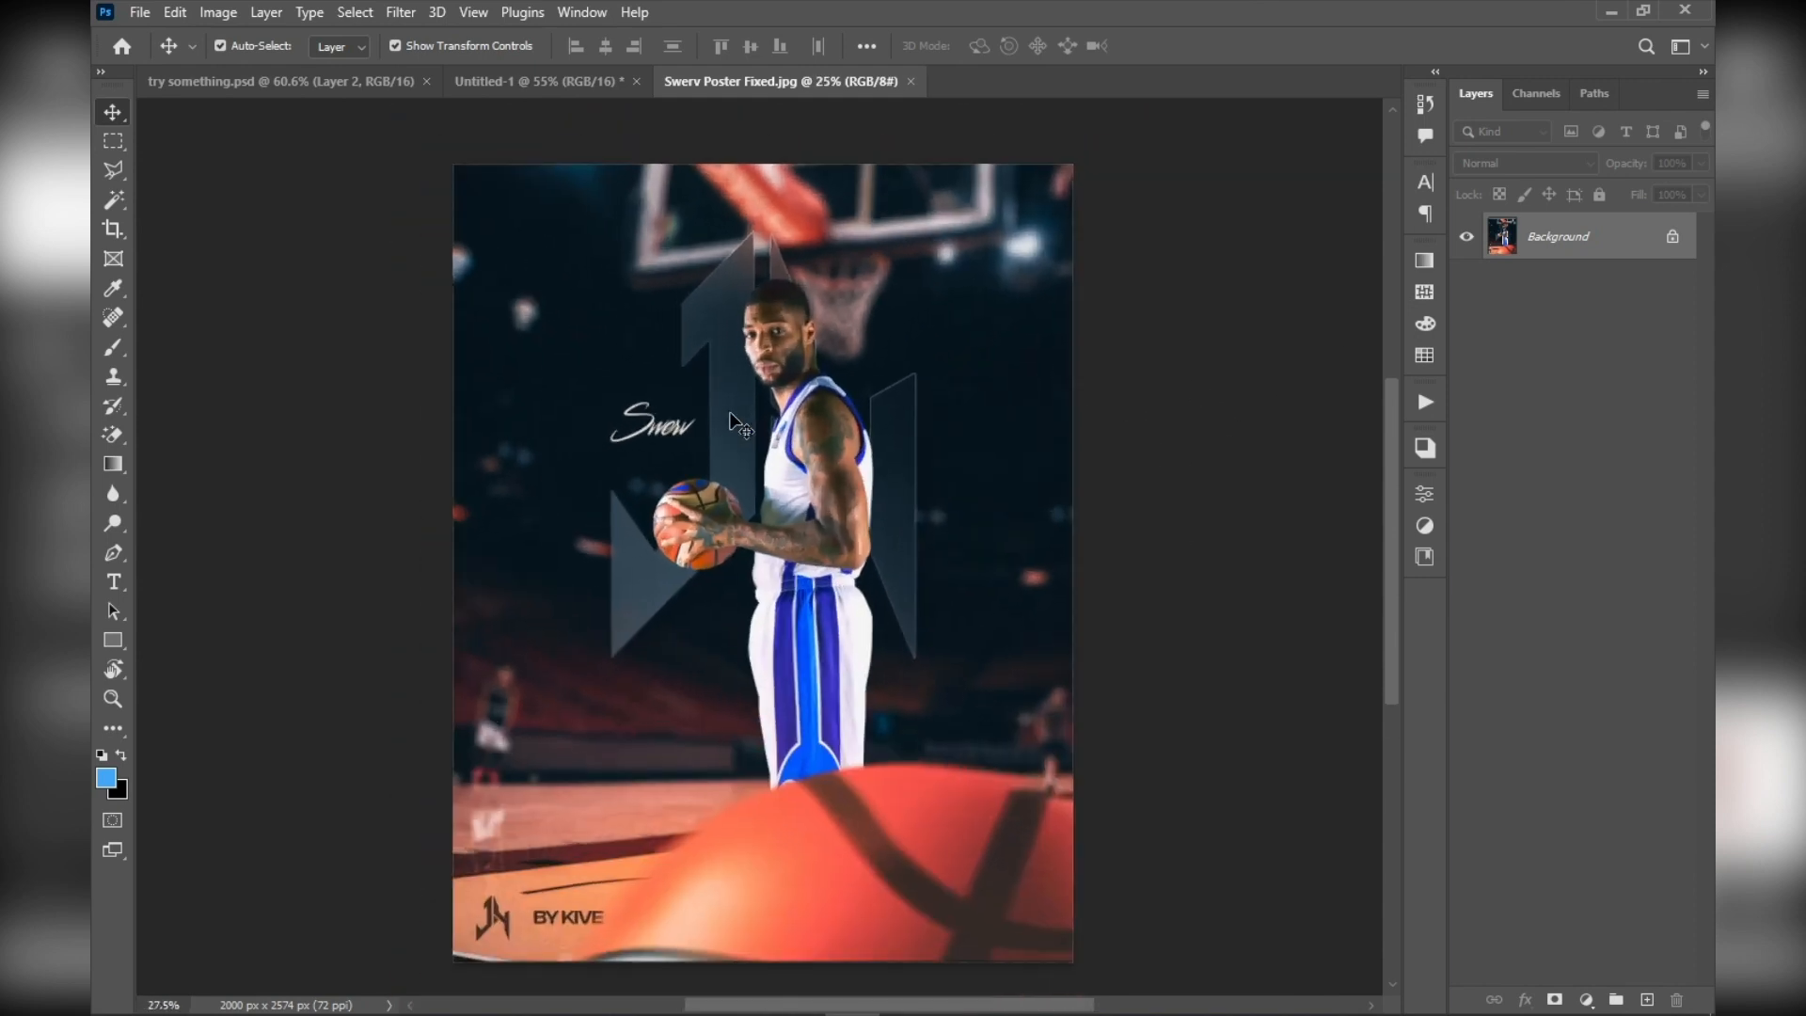
scroll(736, 425, up, 1)
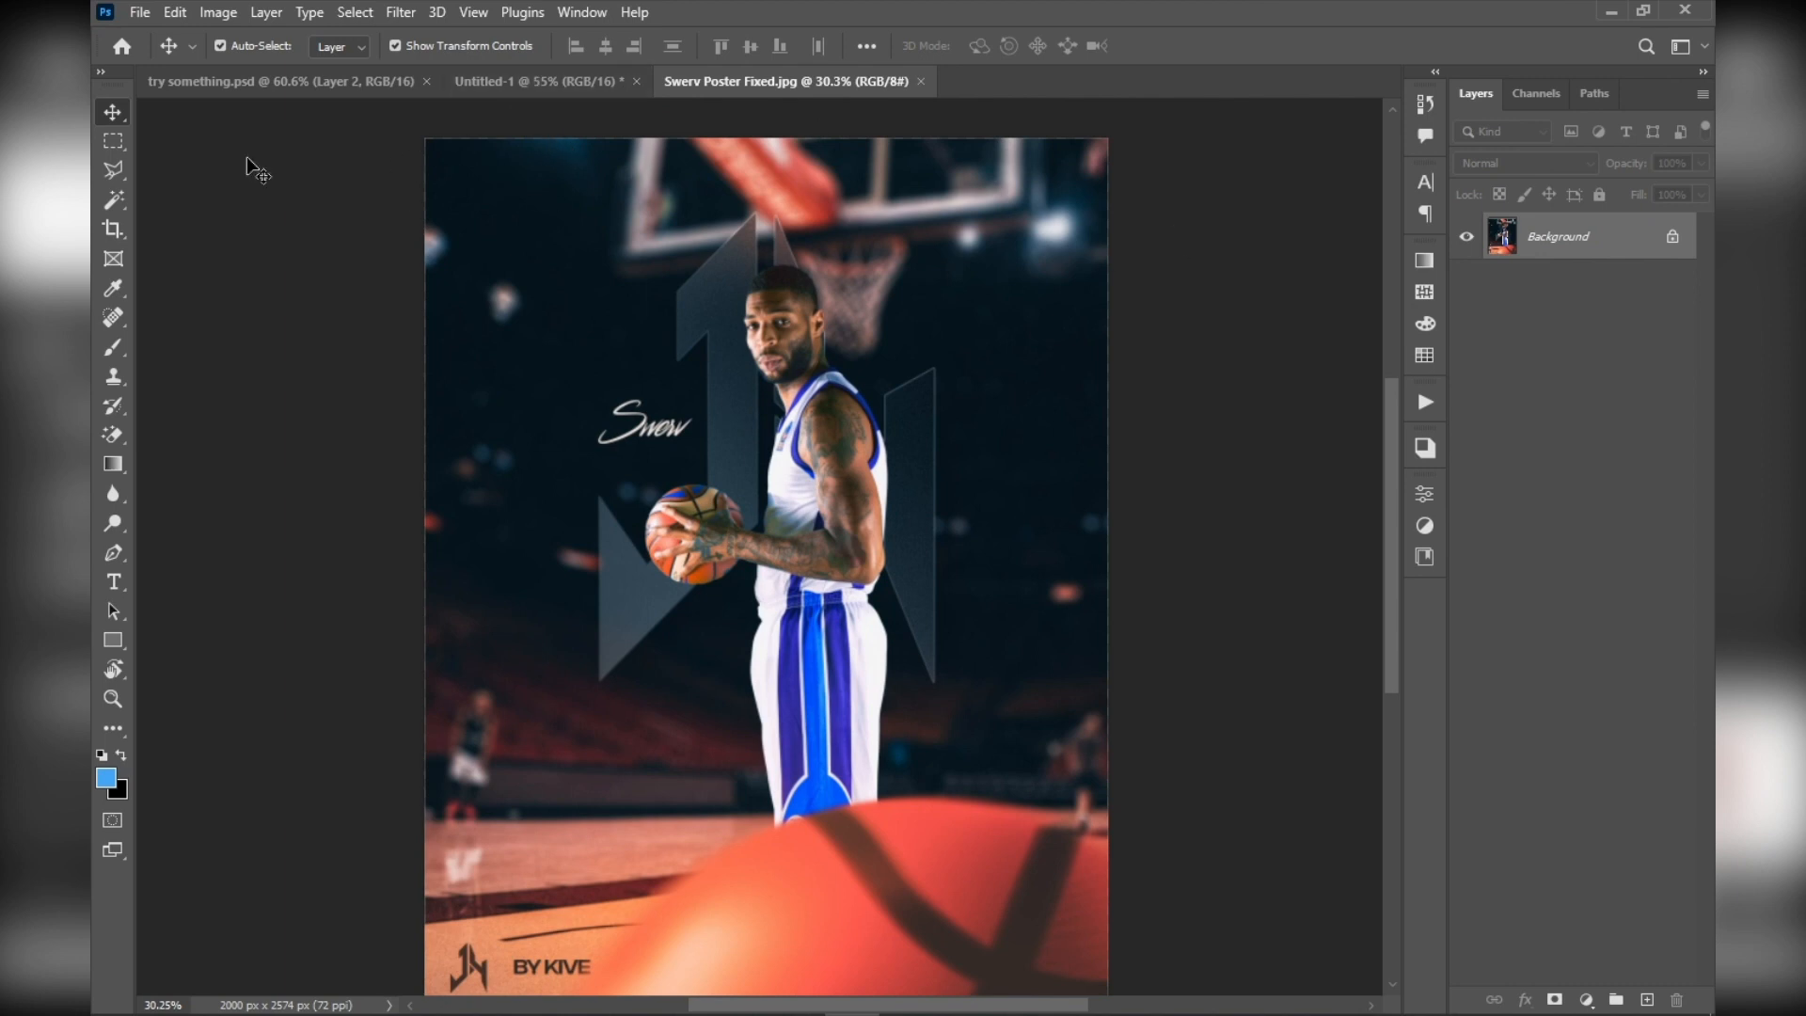
click(501, 85)
click(751, 82)
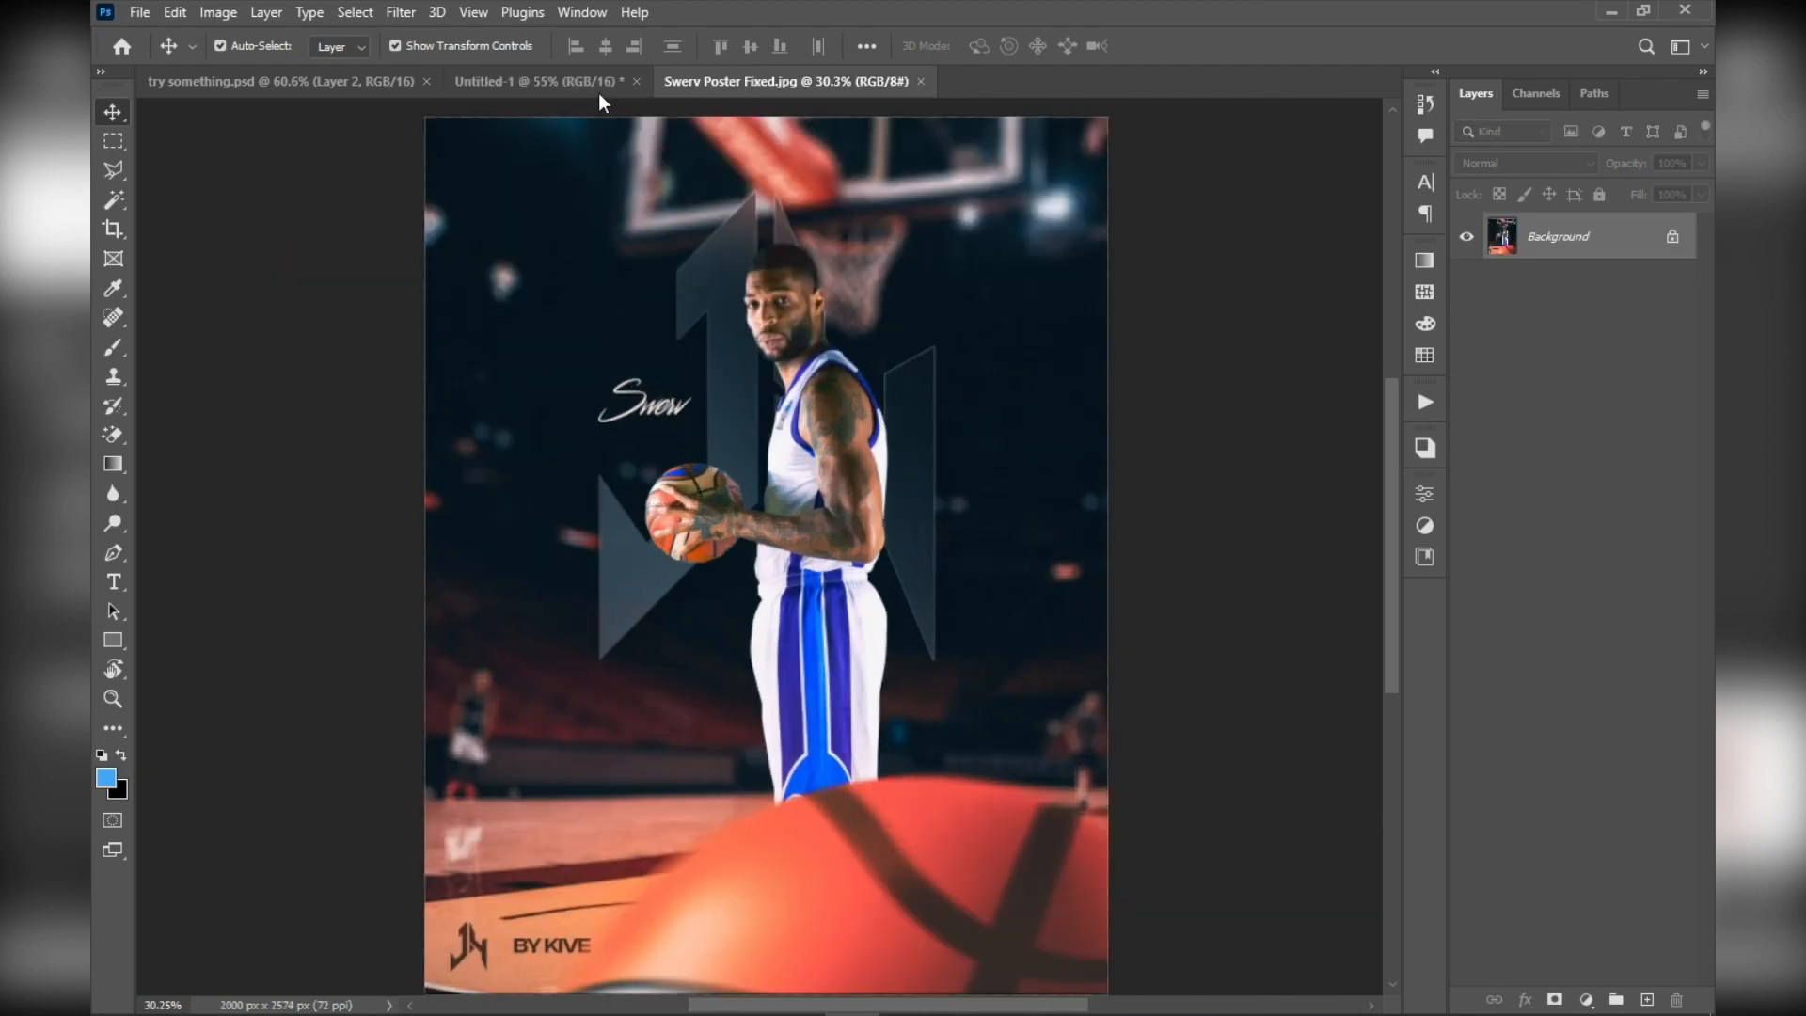
Compare the Untitled-1 document containing the placed poster with the separately opened Swerv Poster Fixed.jpg, ending in Untitled-1
click(512, 83)
click(378, 83)
click(520, 81)
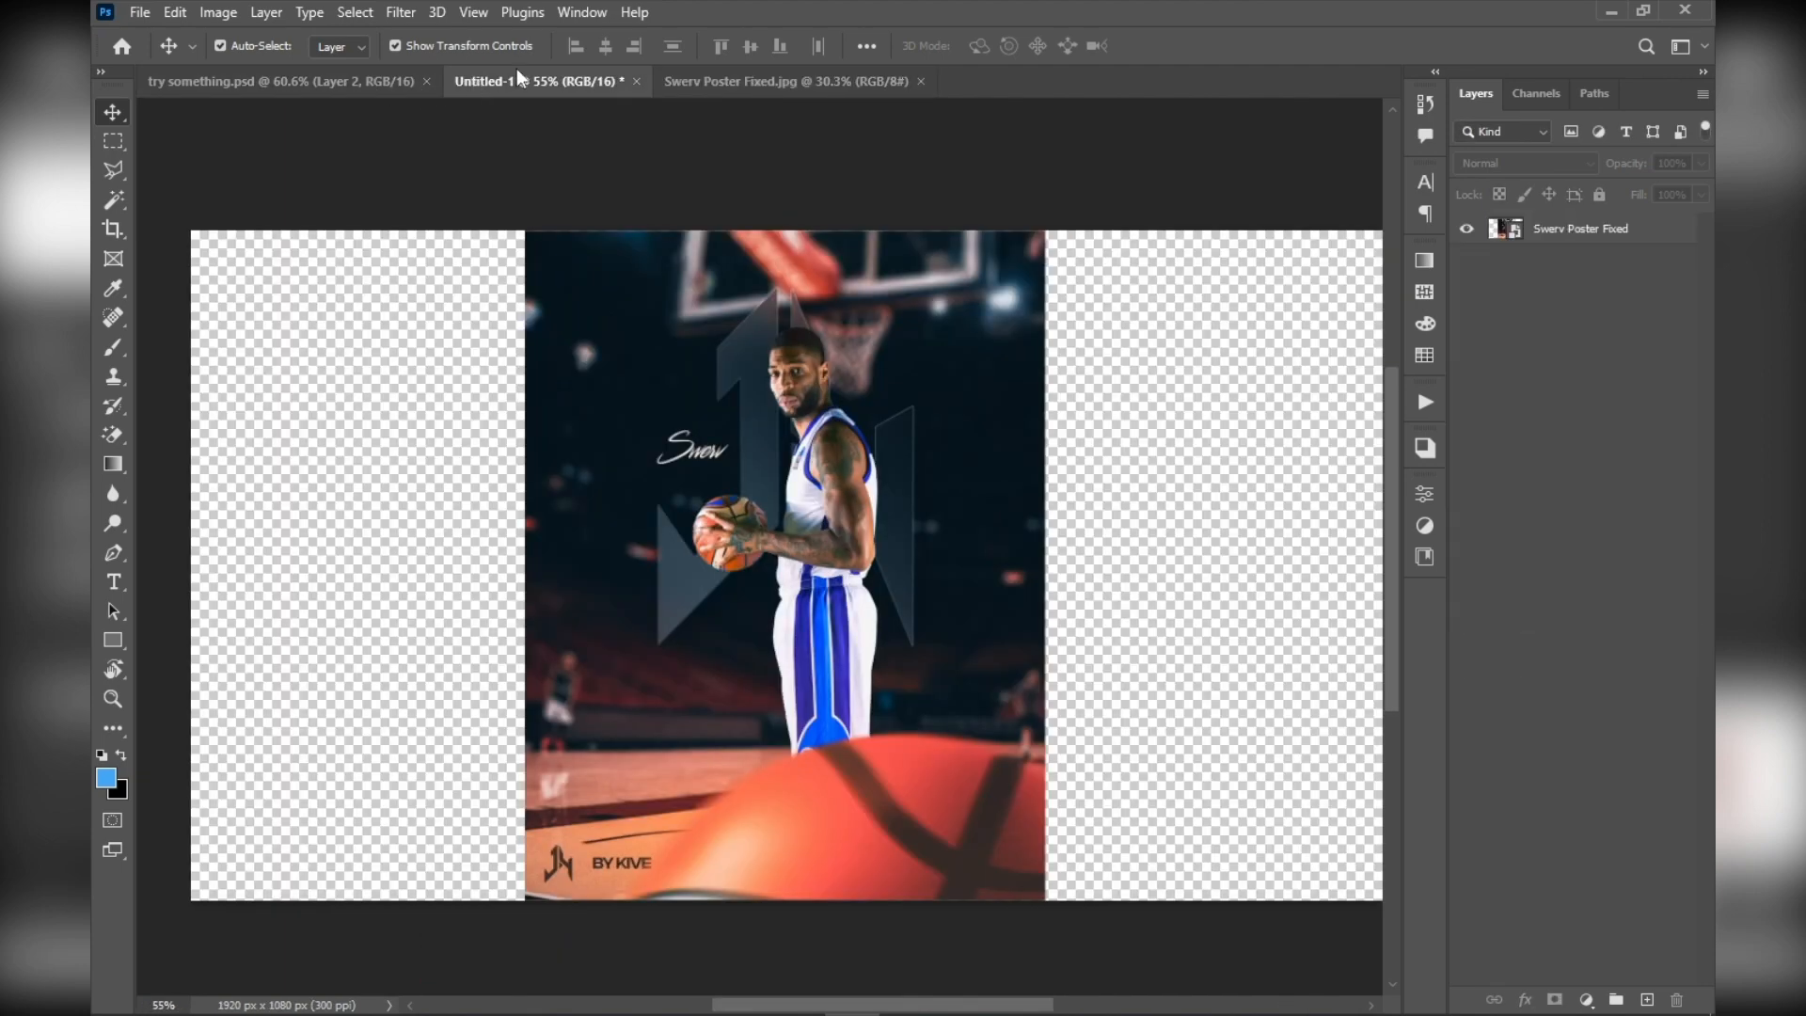
click(698, 82)
scroll(693, 273, up, 3)
scroll(693, 273, down, 3)
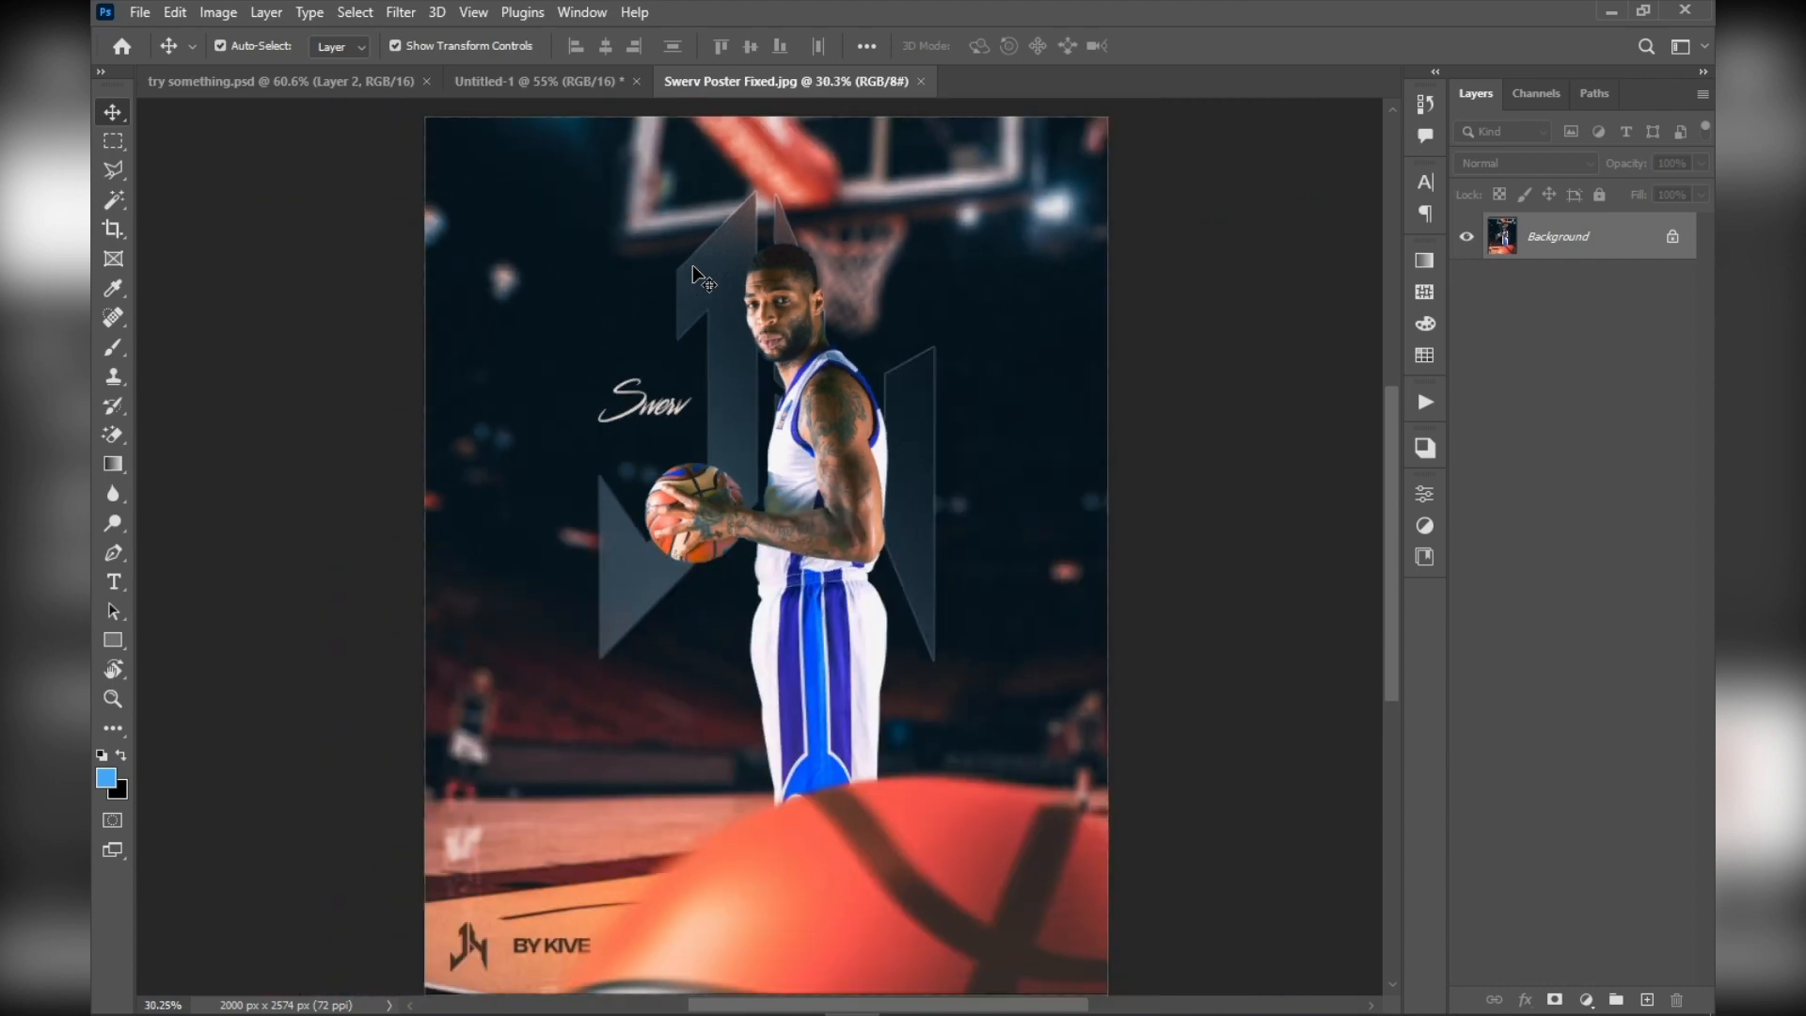
click(517, 77)
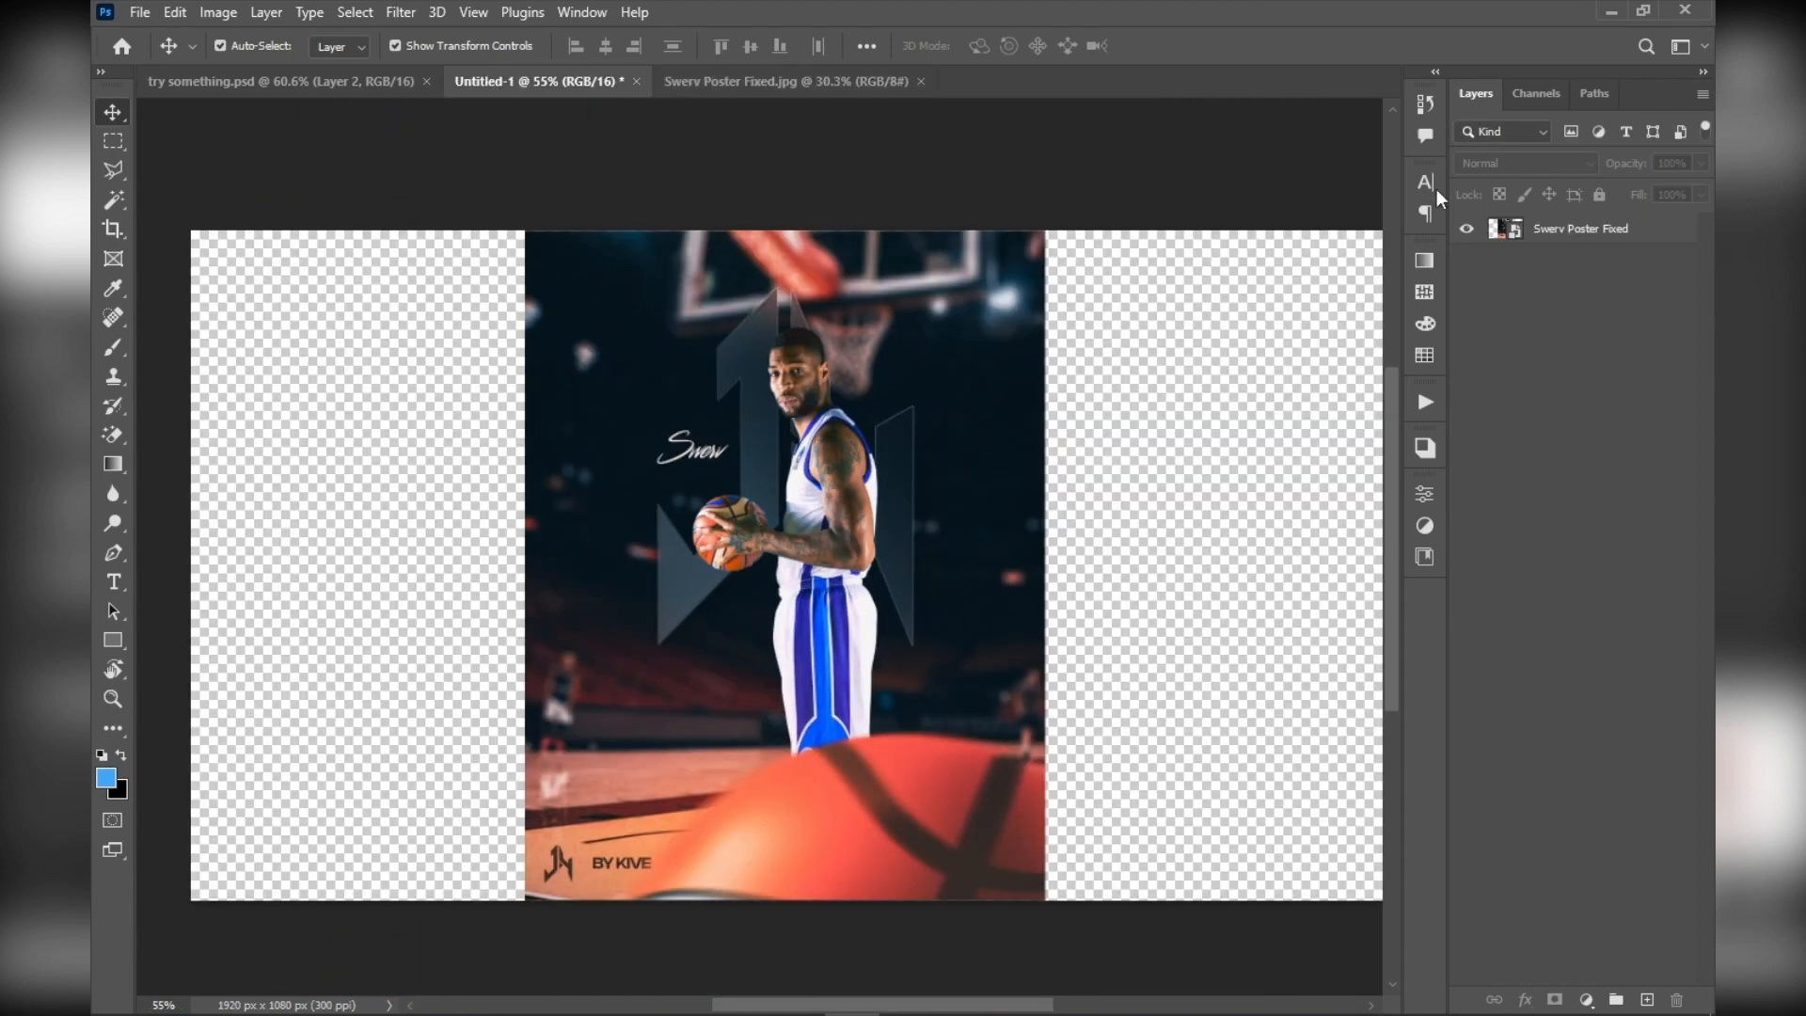
Copy the poster image from Untitled-1 into try something.psd, centre it on the canvas and leave the layer deselected
drag(928, 492, 374, 86)
drag(783, 606, 760, 546)
click(349, 334)
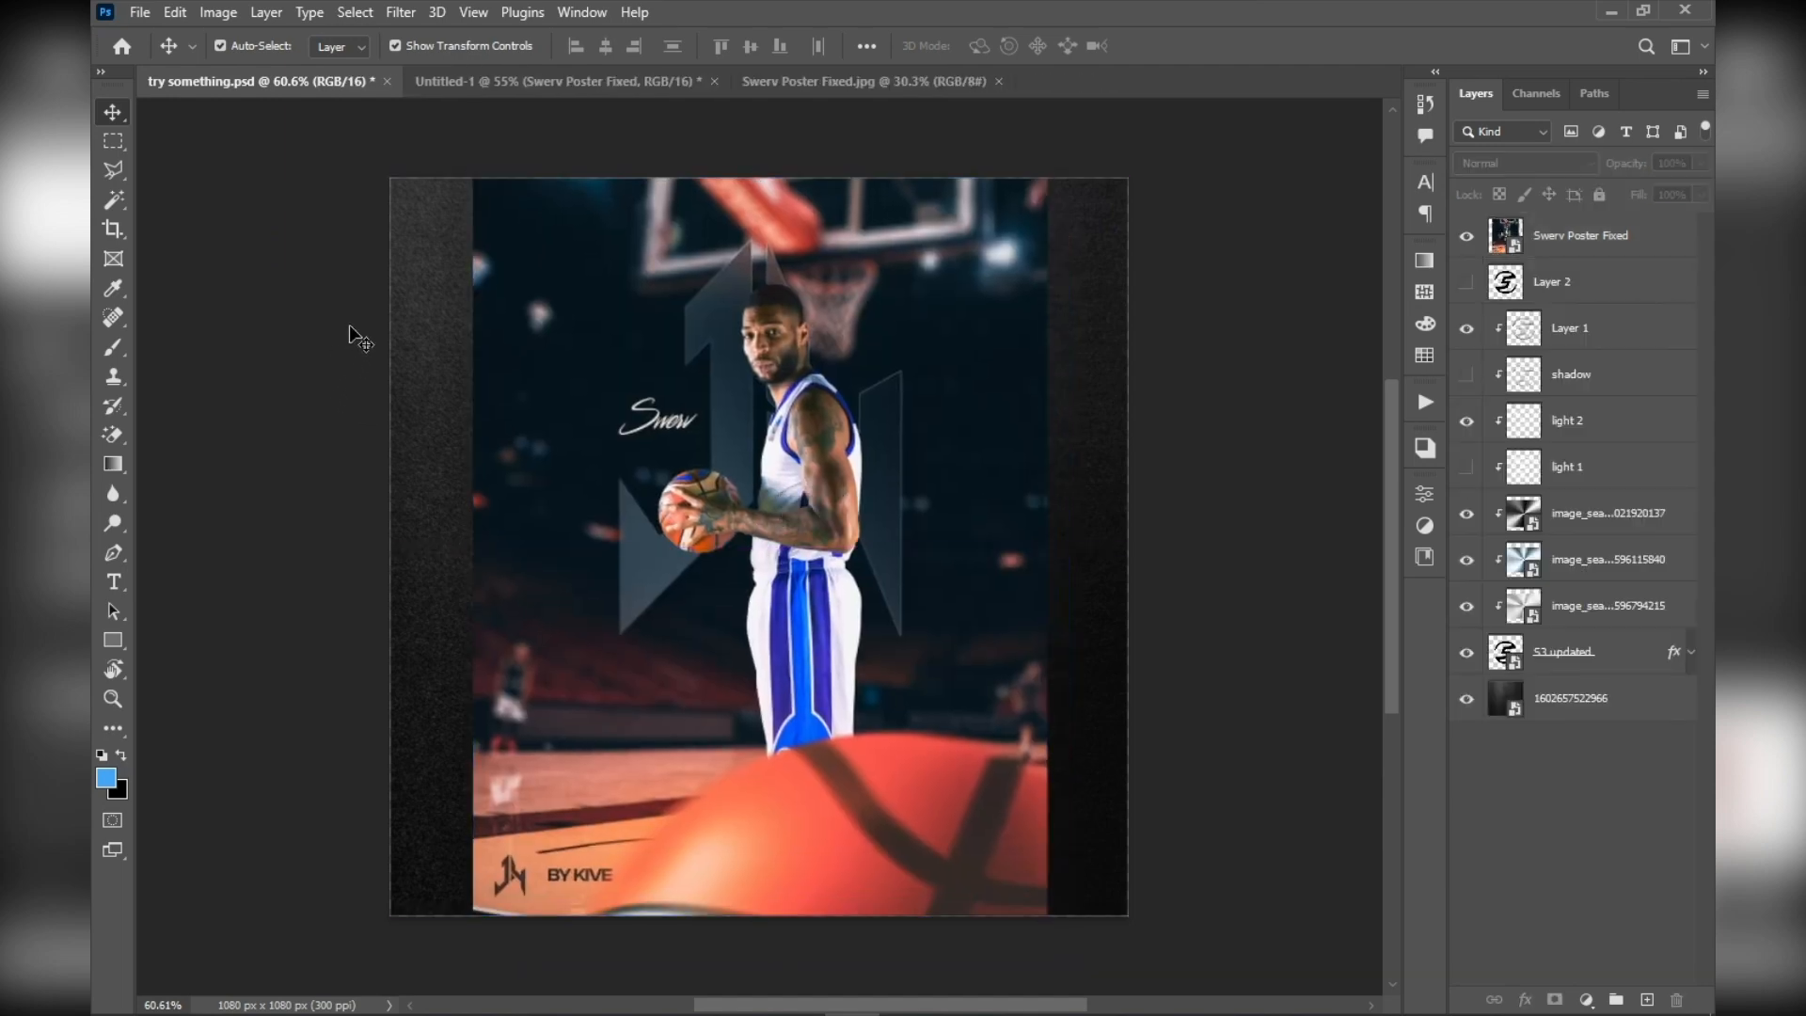
Return to Untitled-1 and examine the variants of the Marquee tool
click(585, 89)
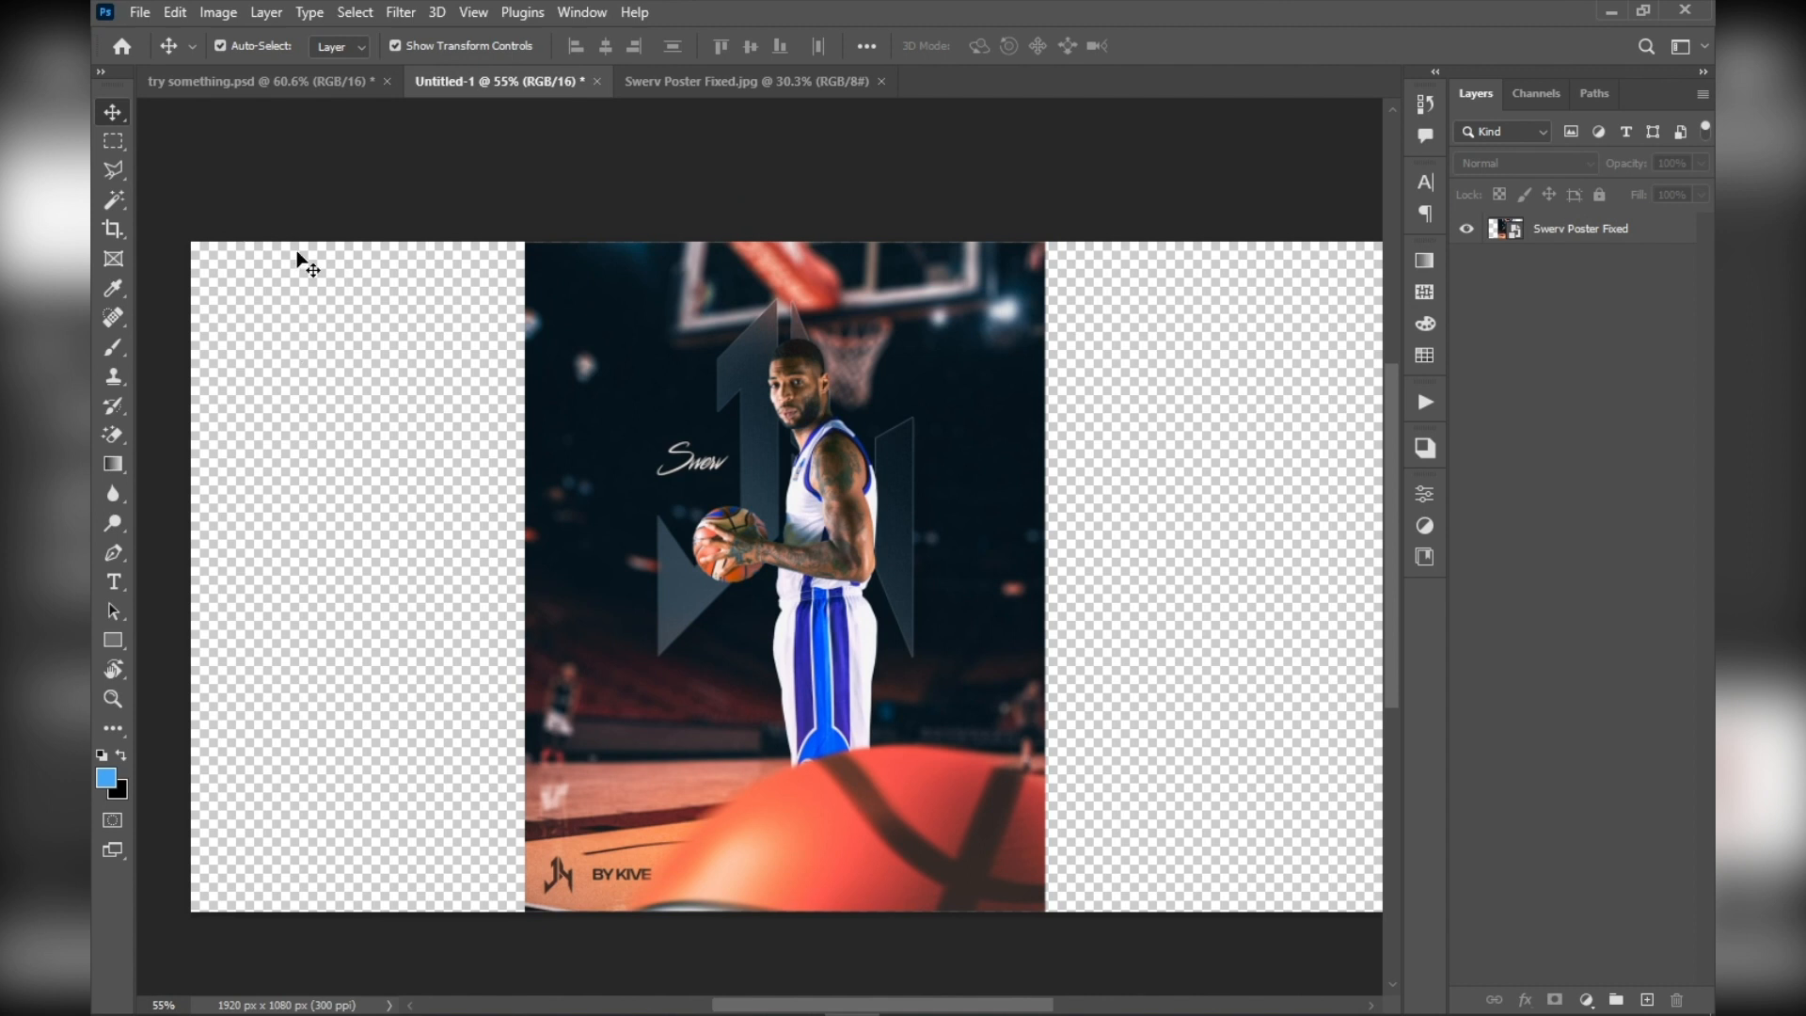
click(114, 141)
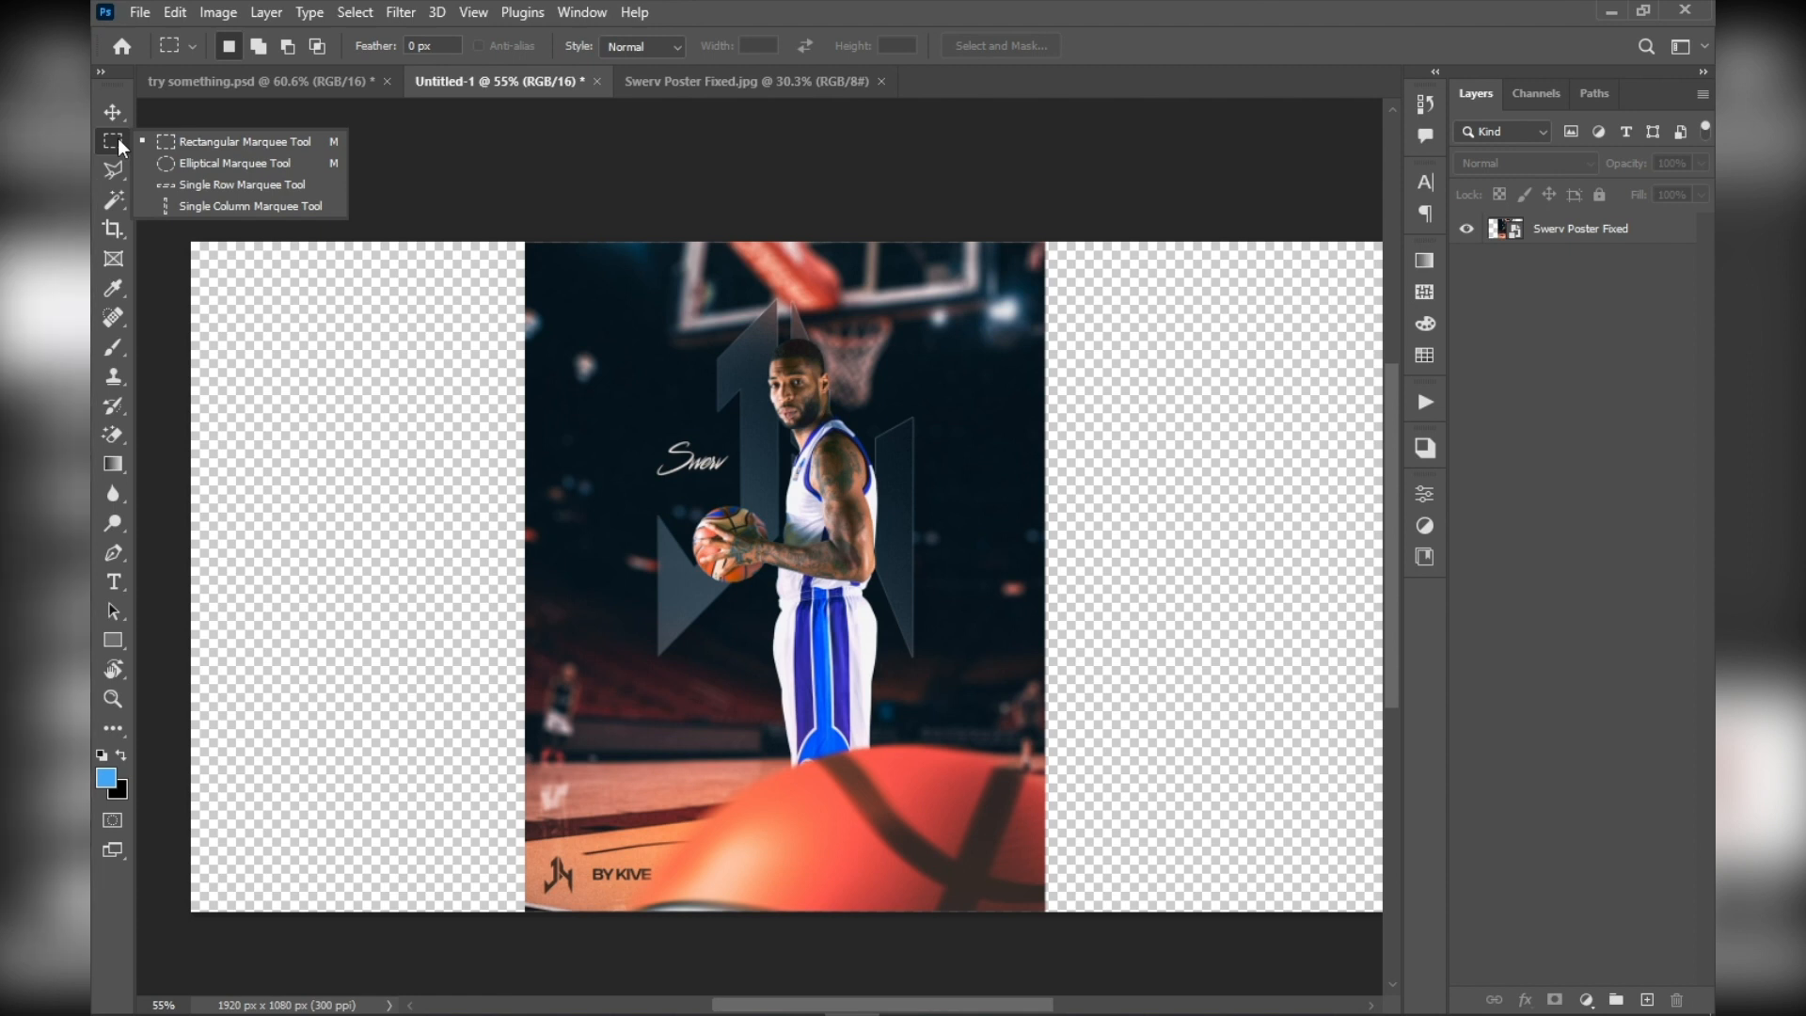
click(224, 124)
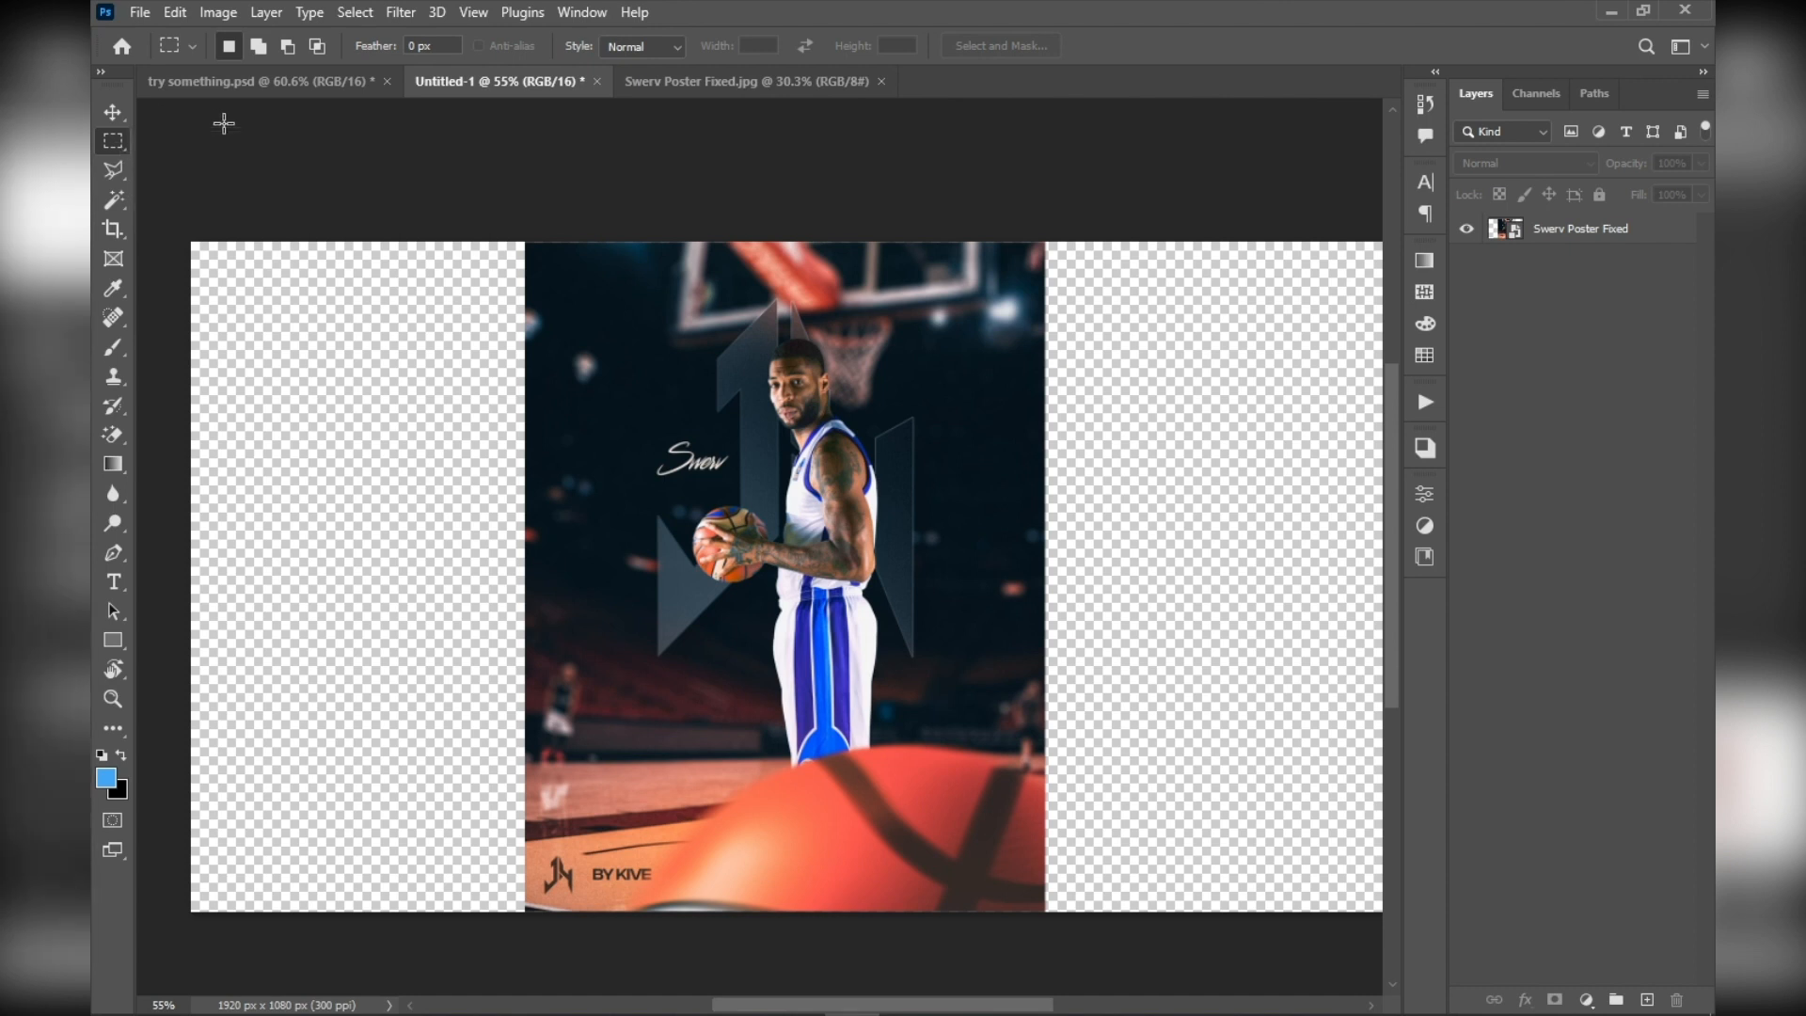
right_click(113, 146)
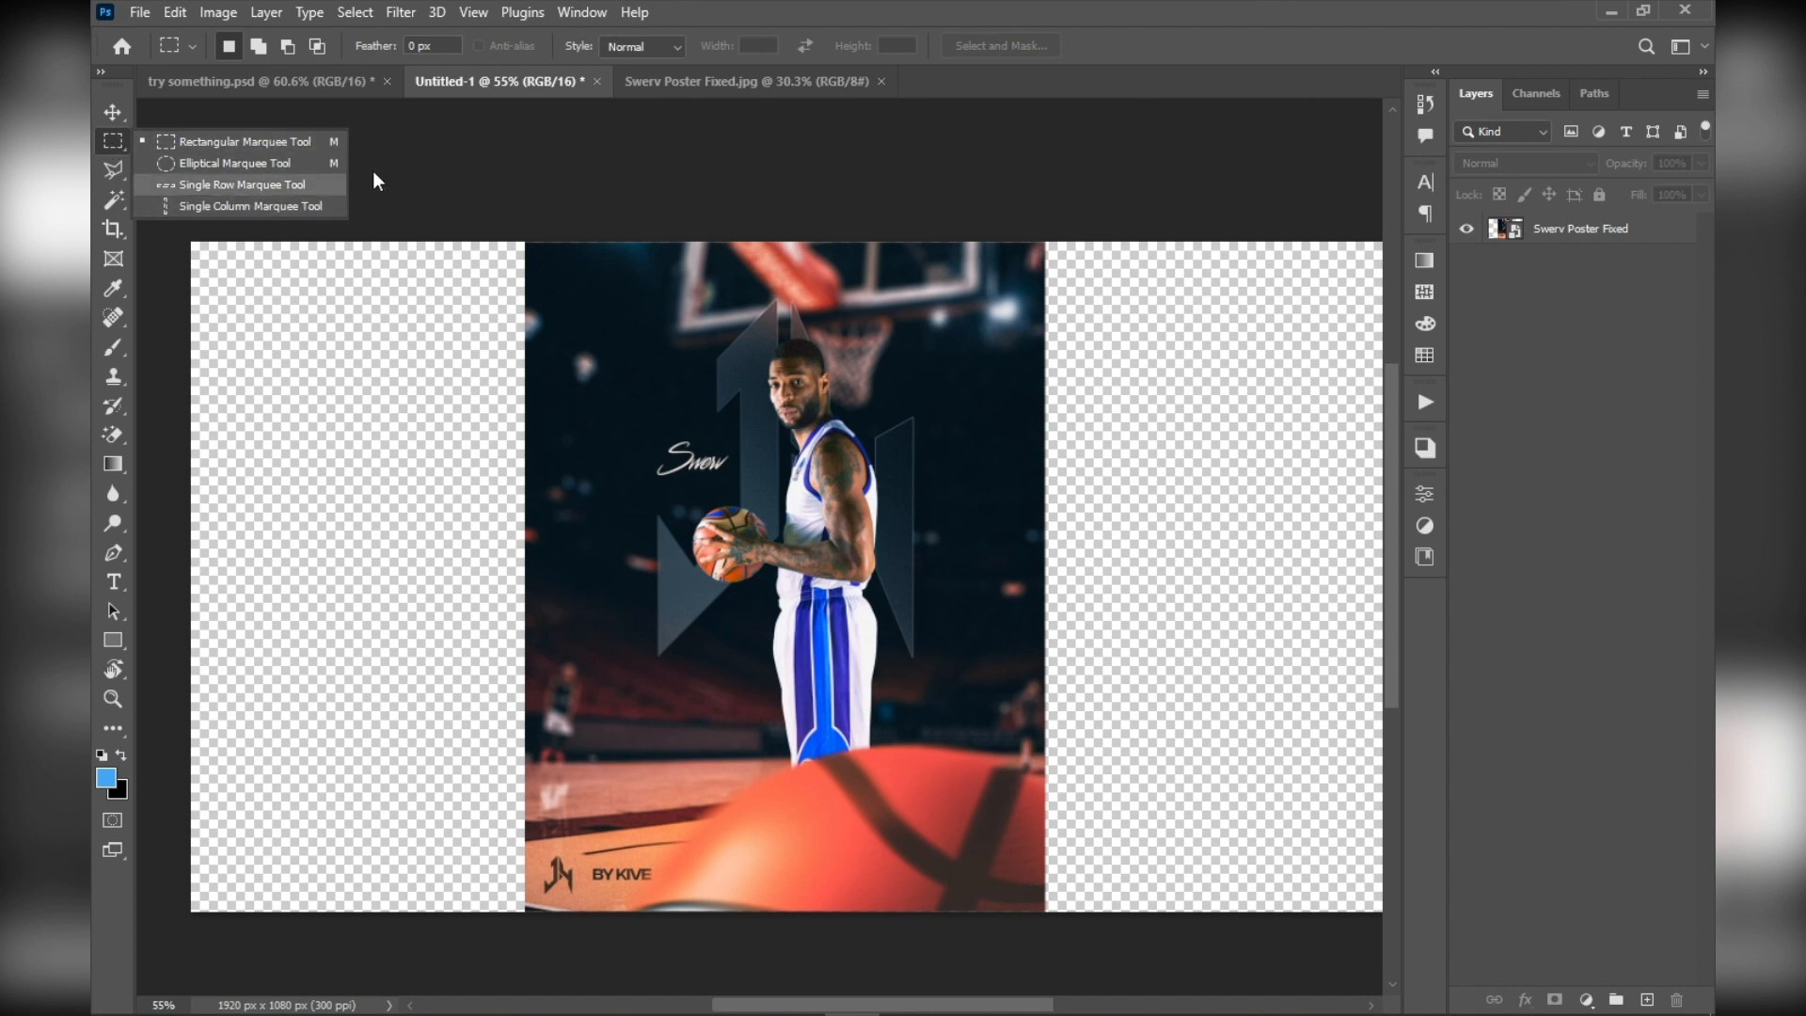
click(456, 177)
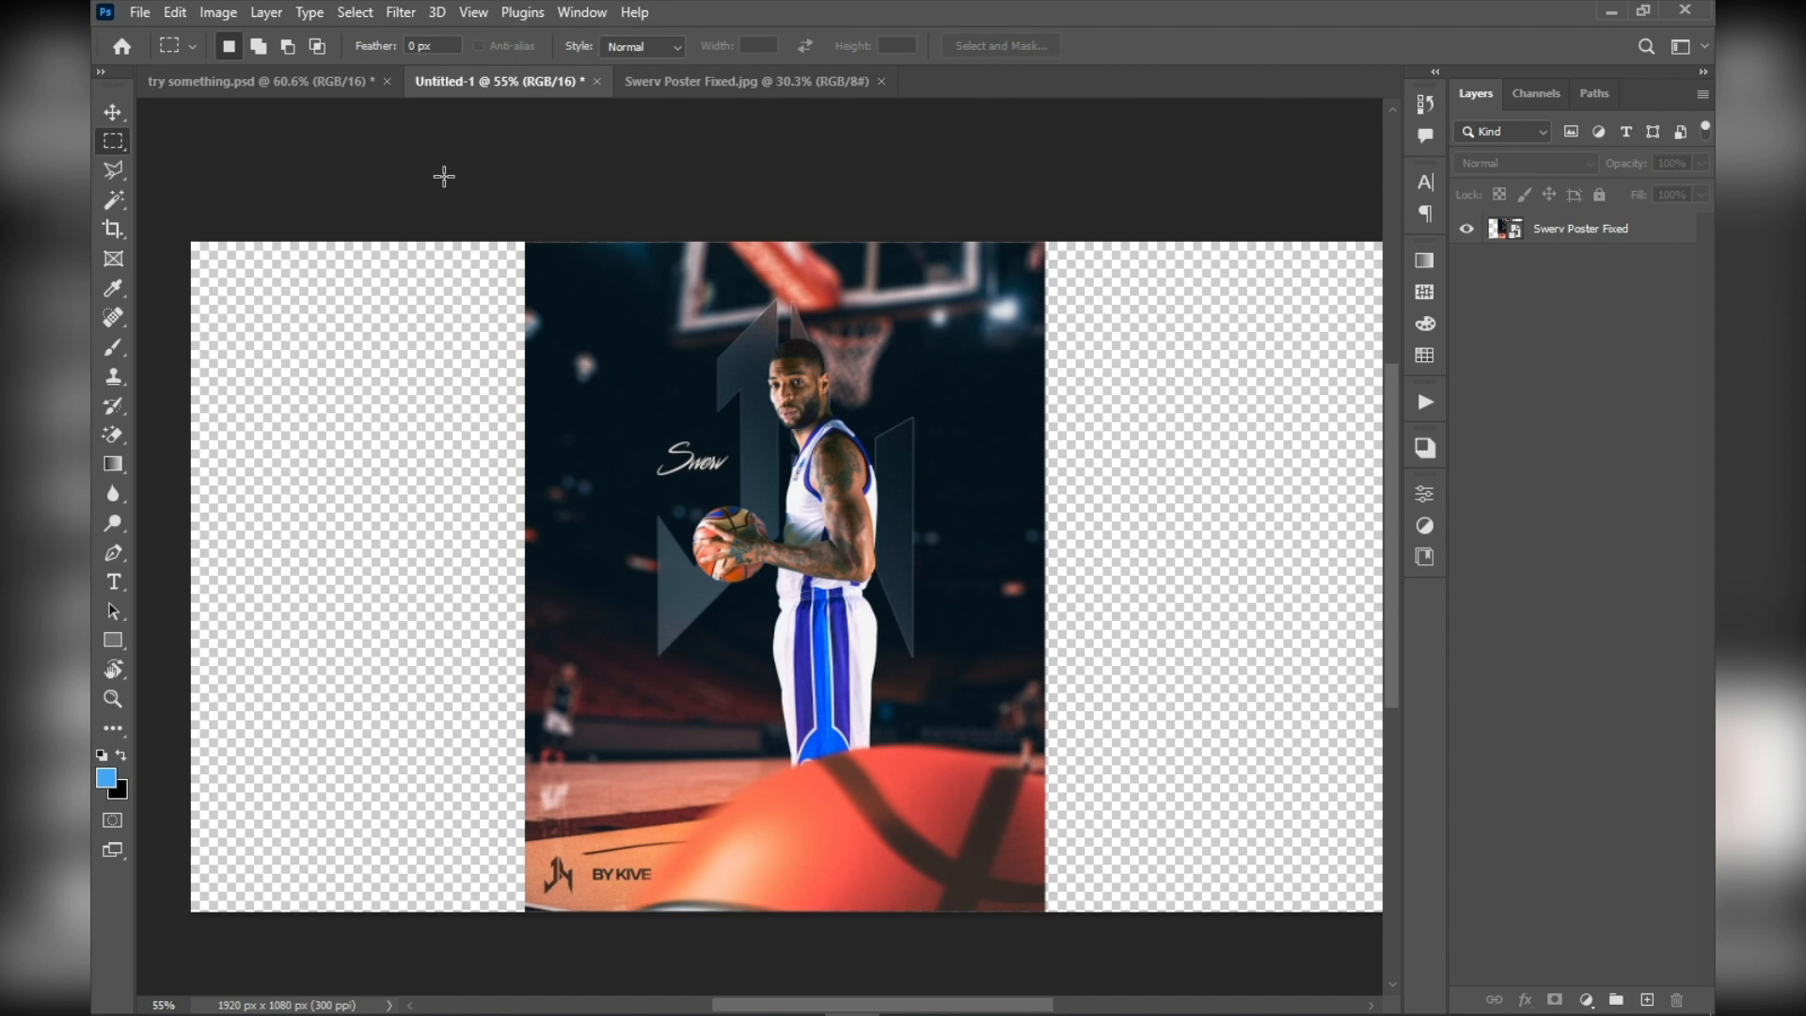
Outline the blurred light near the poster's upper-left corner with a four-sided Polygonal Lasso selection, and deselect it
click(117, 172)
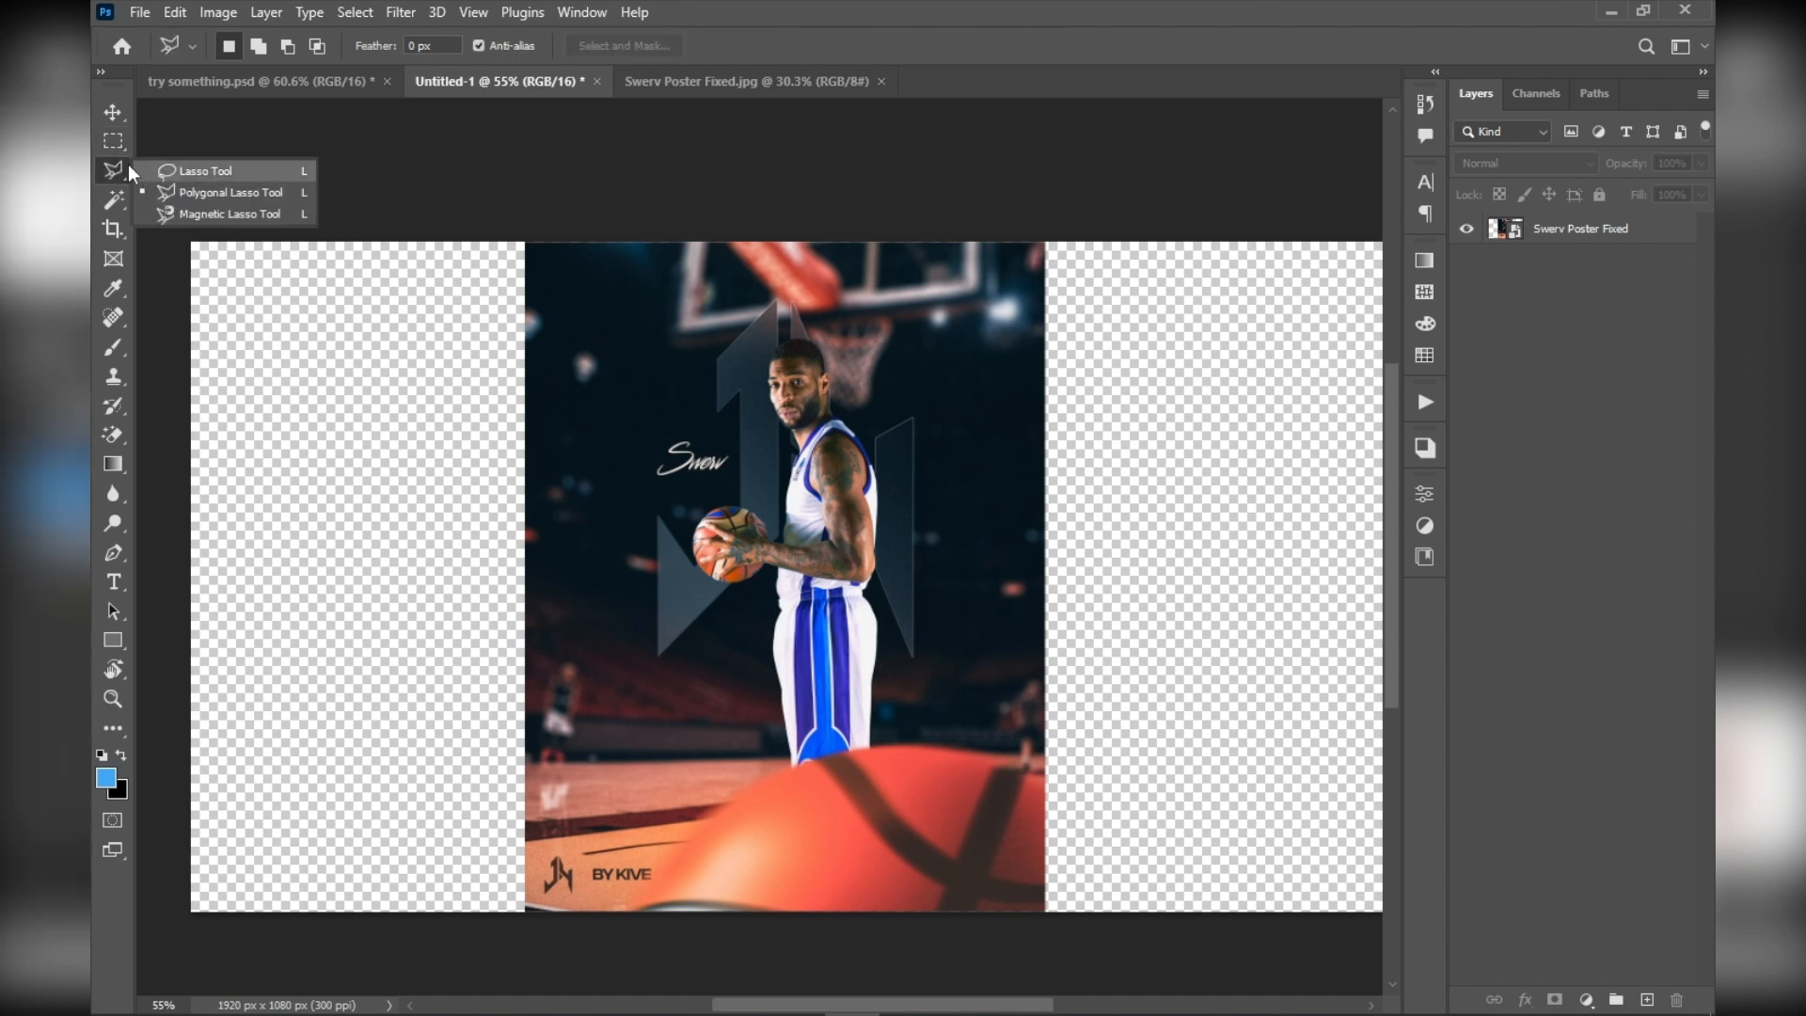
click(226, 192)
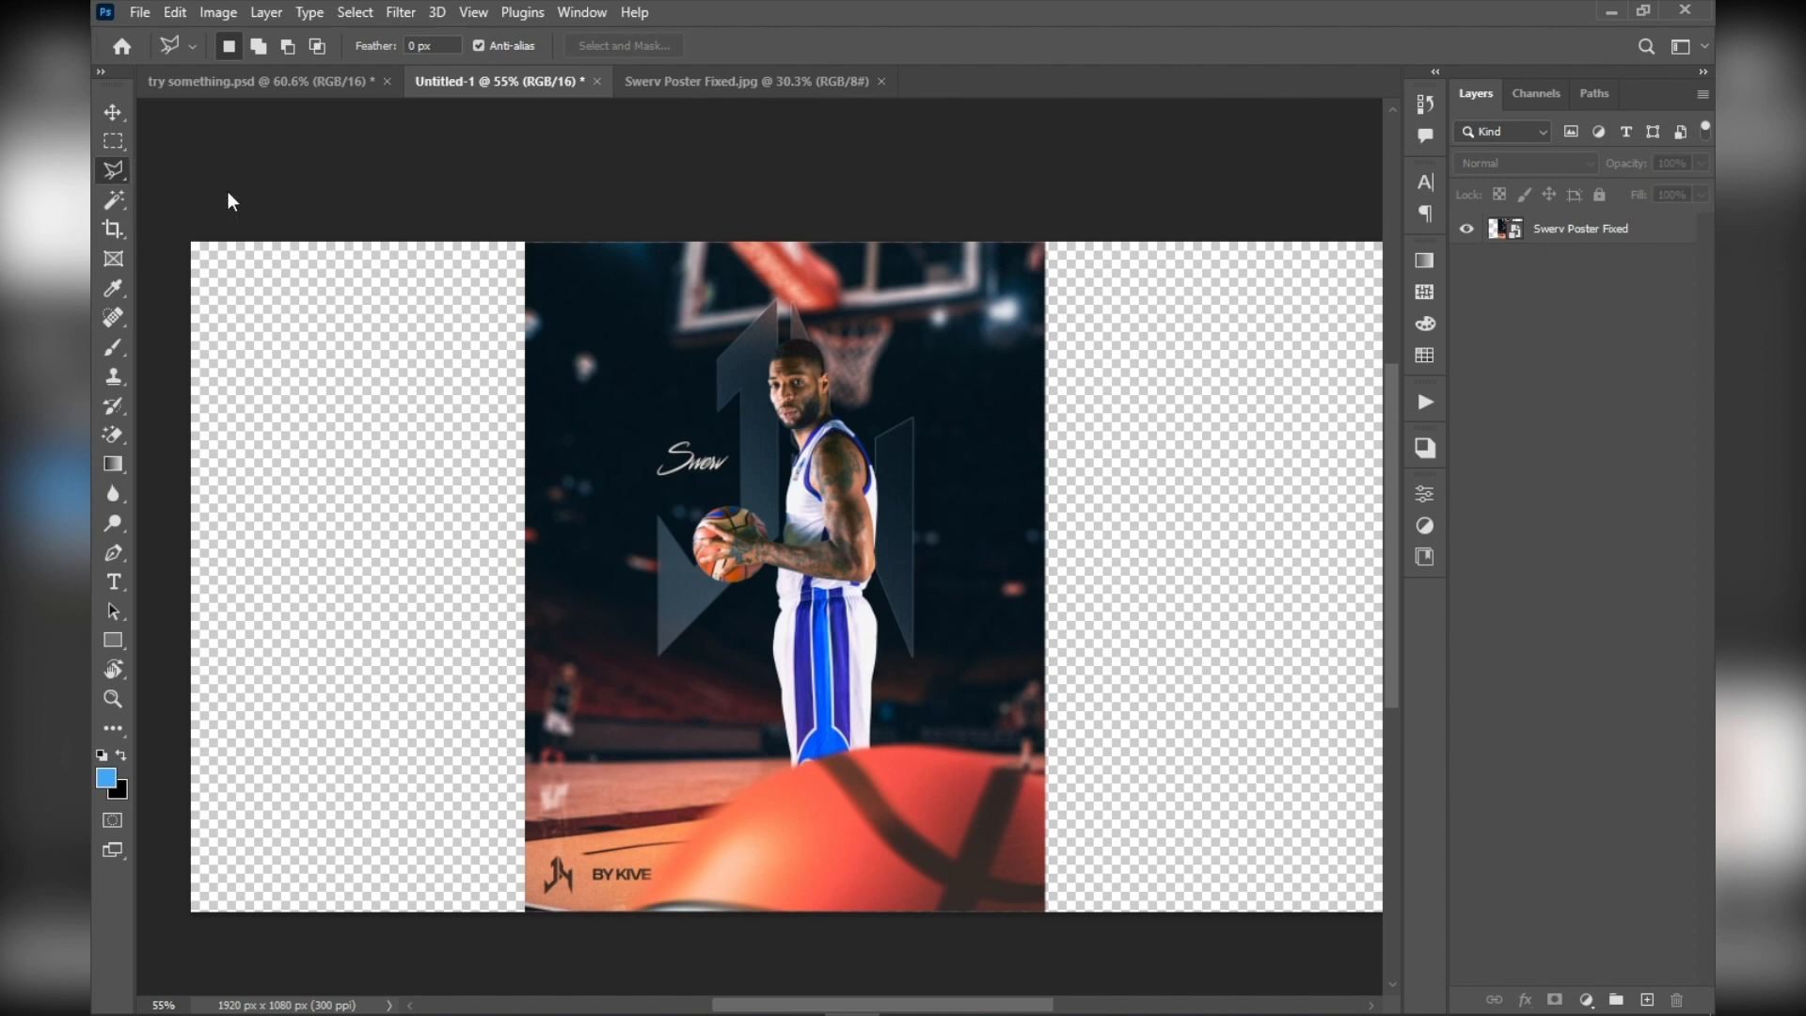
scroll(556, 383, up, 5)
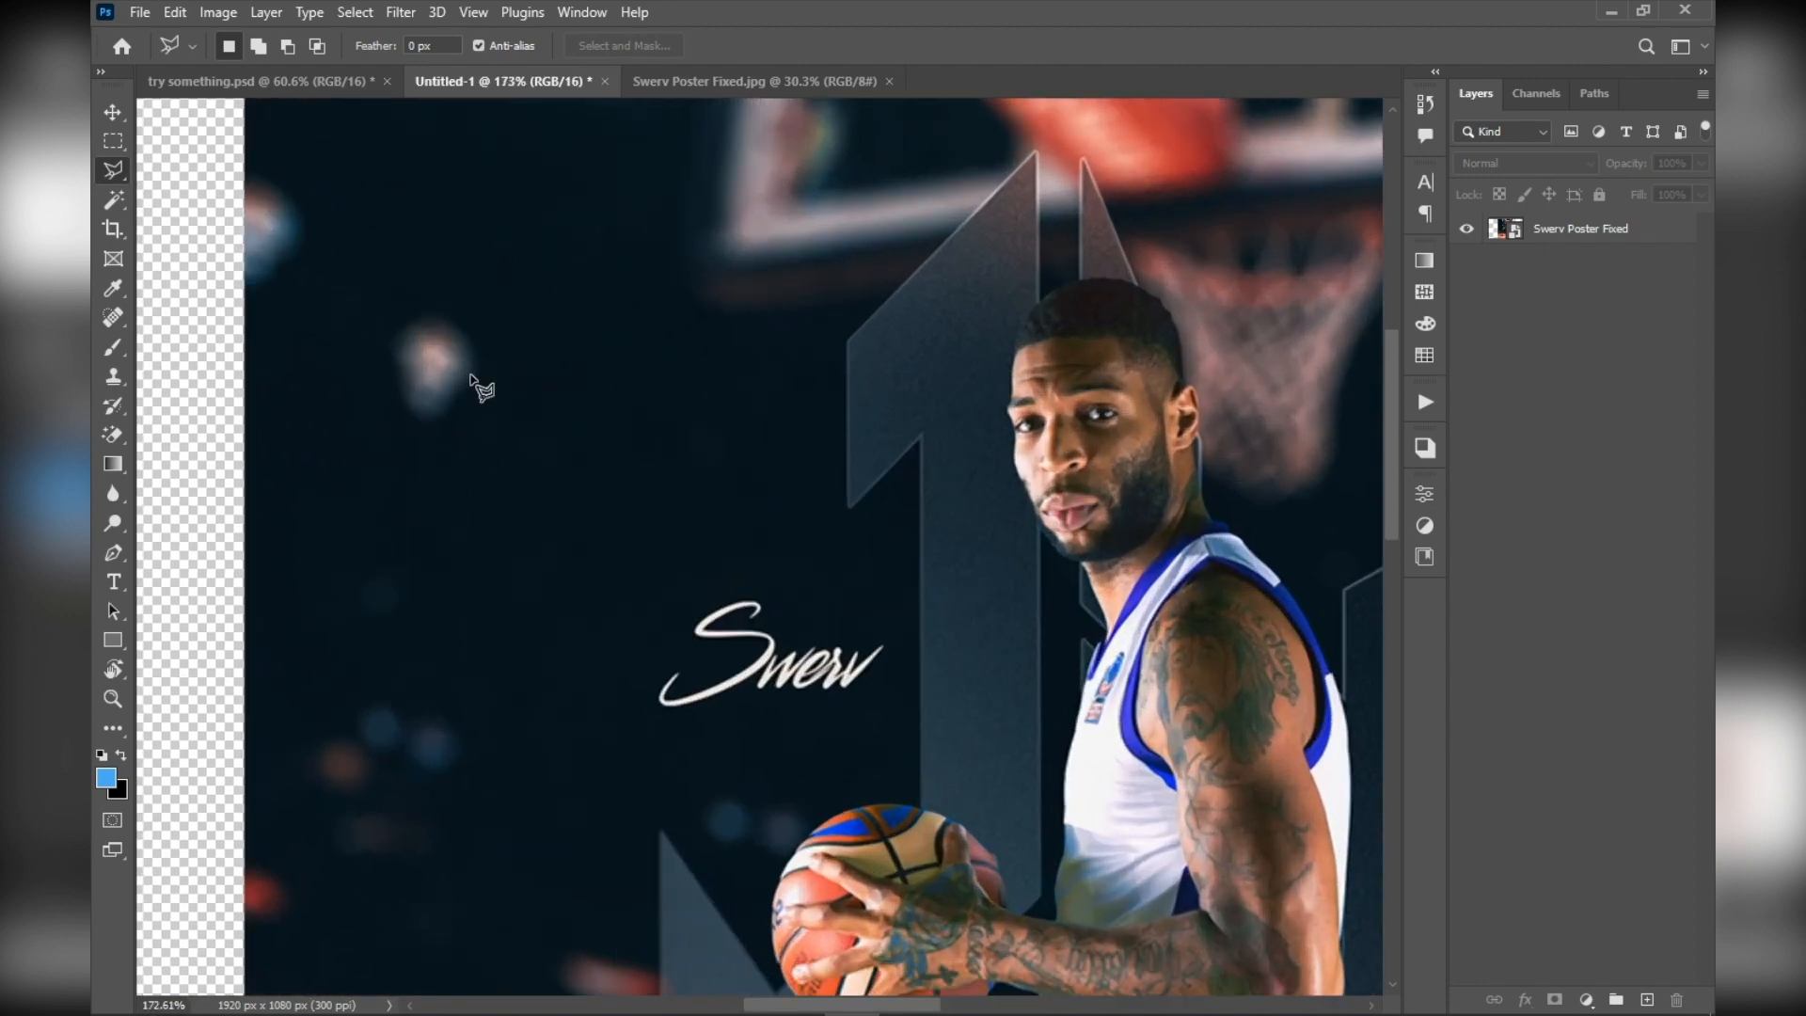
click(438, 304)
click(328, 370)
click(420, 530)
click(584, 489)
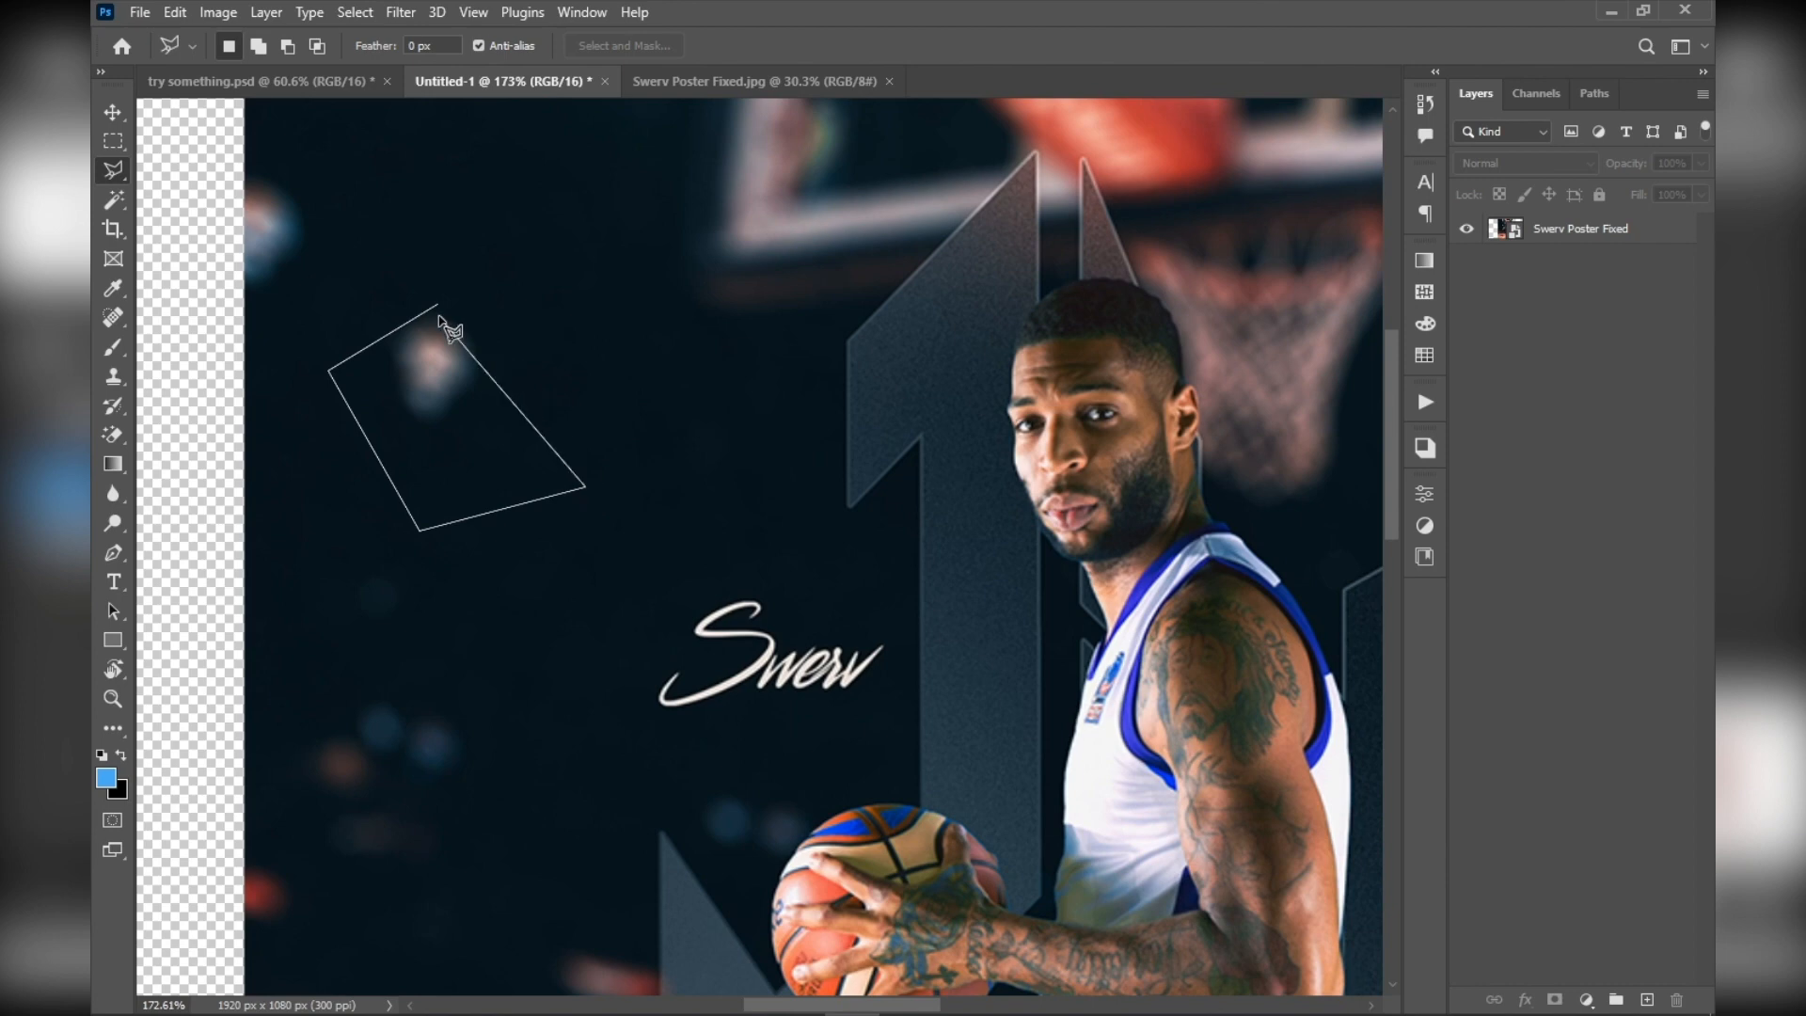
click(439, 306)
scroll(687, 428, down, 1)
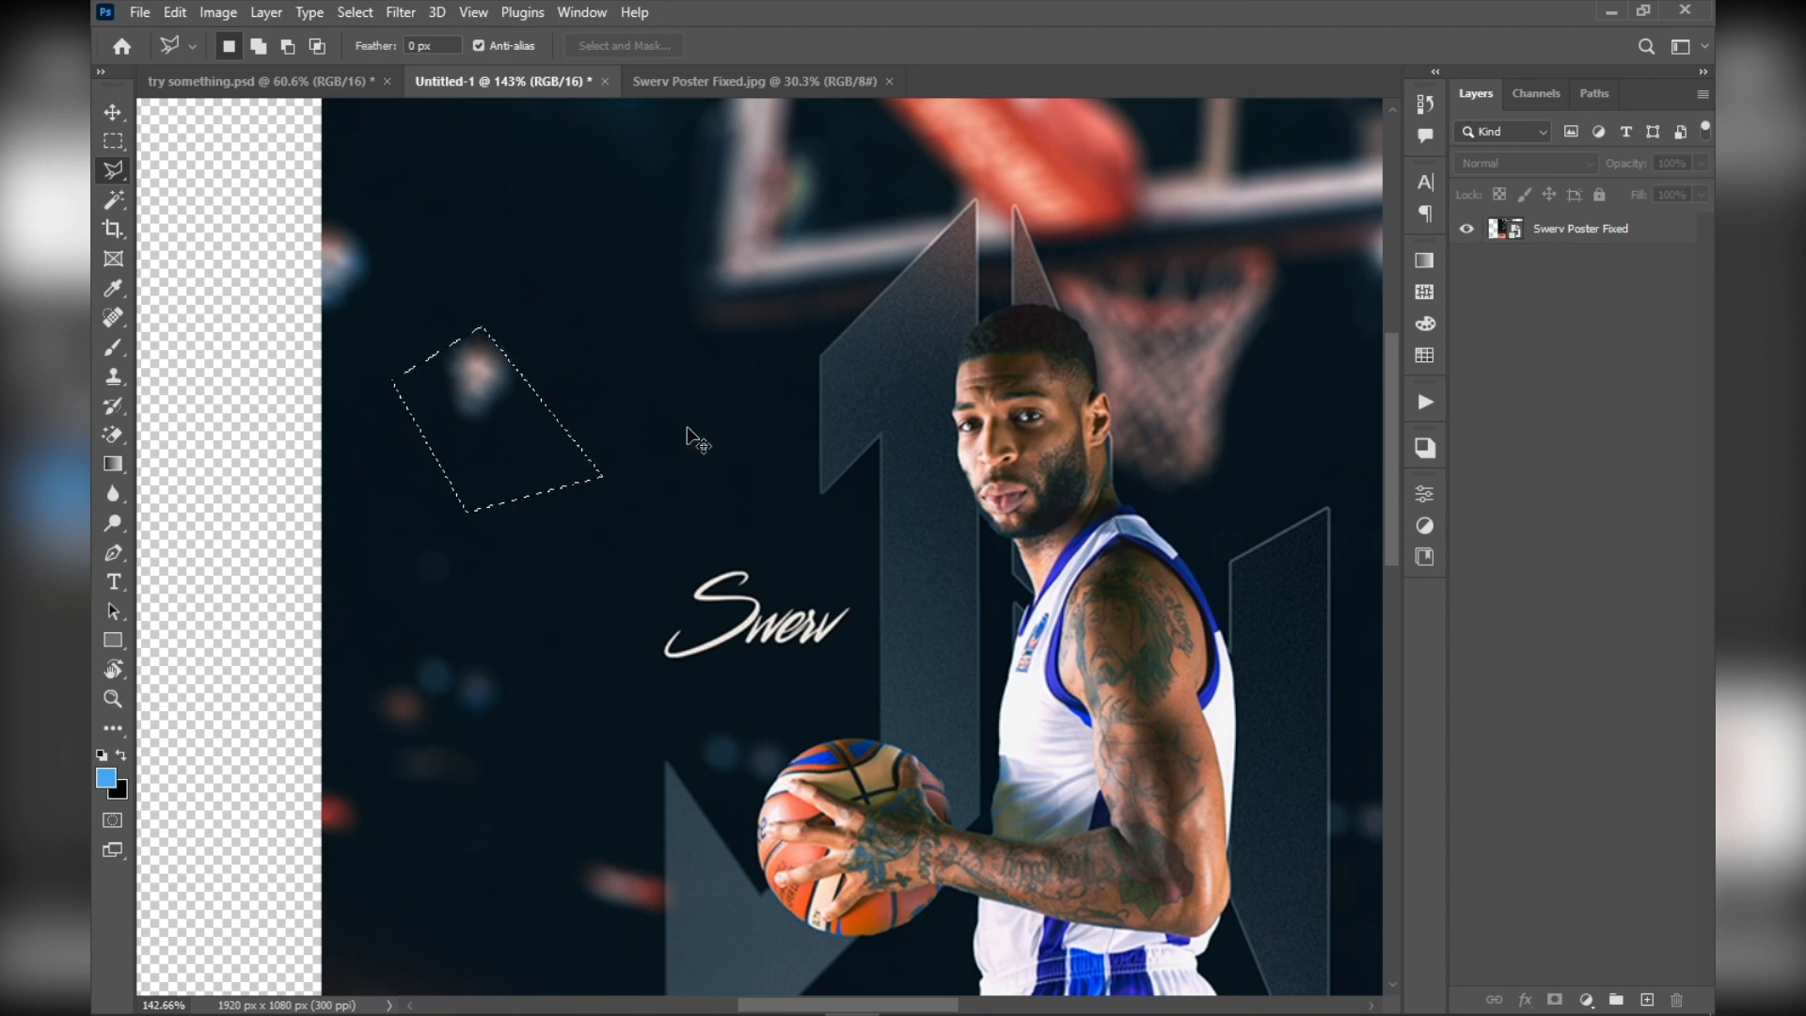
key(ctrl+d)
scroll(387, 358, up, 2)
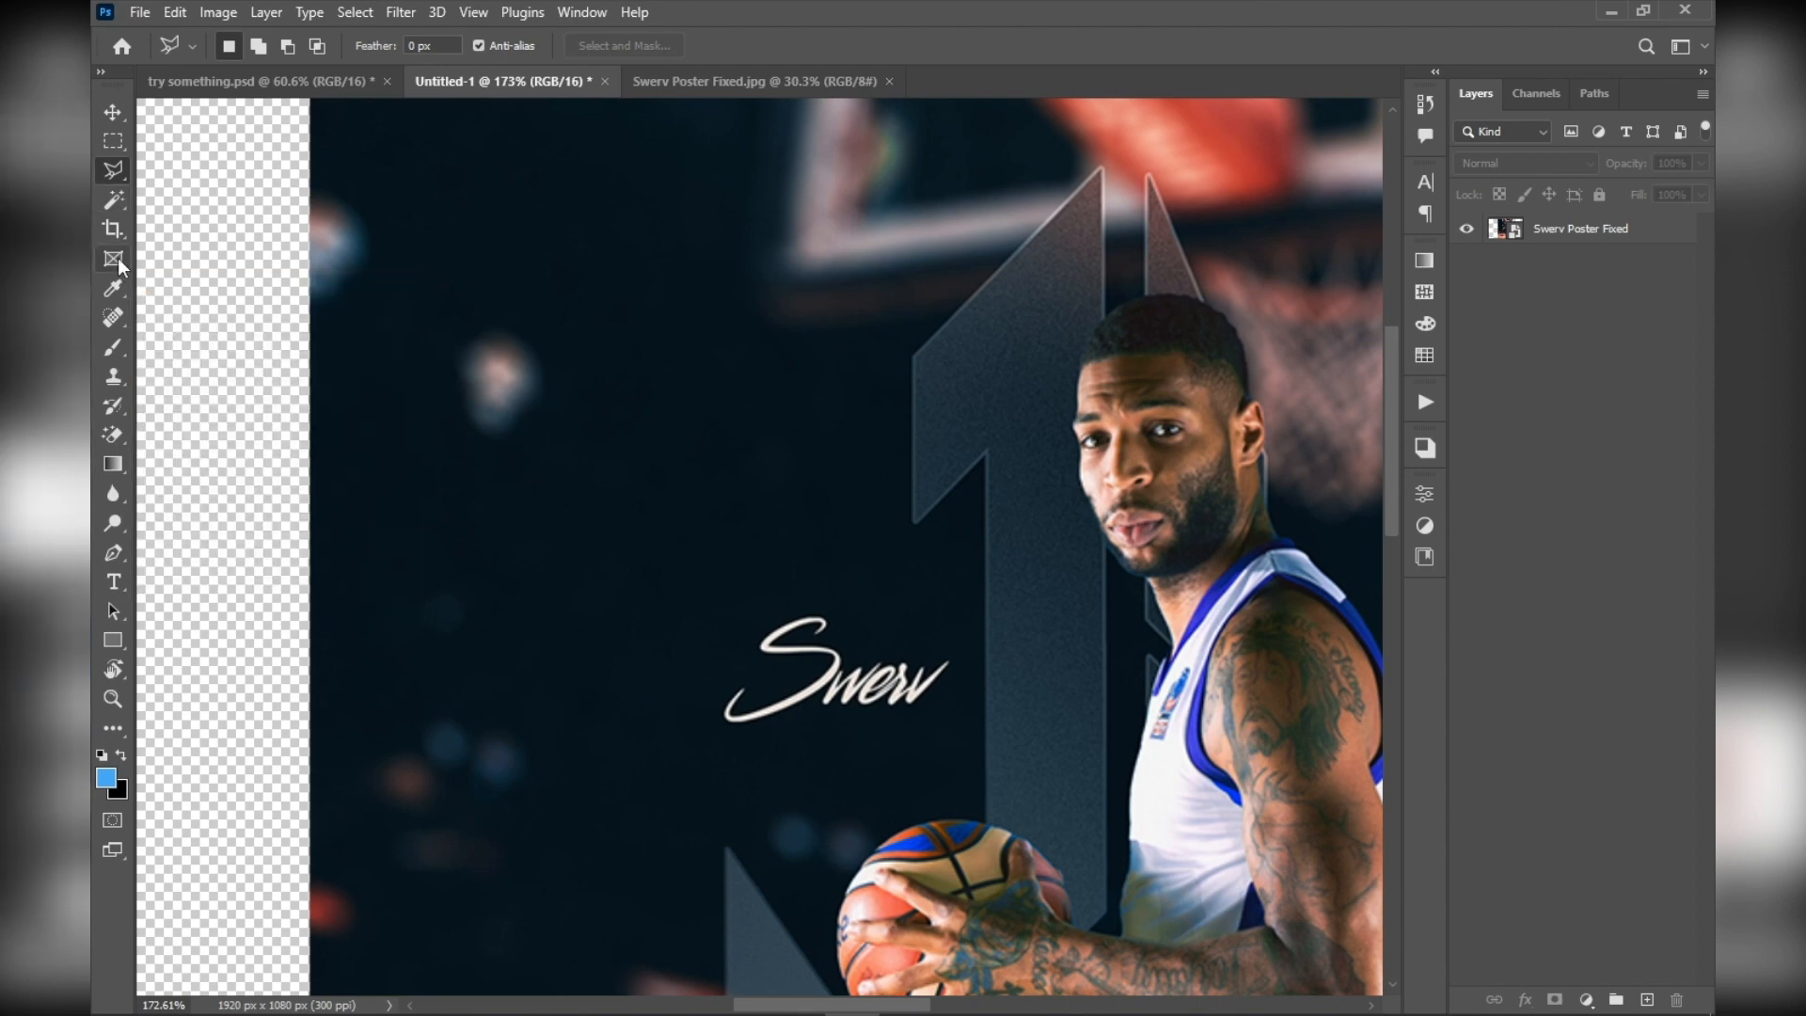
Switch from the Magic Wand to the Object Selection tool and make the Swerv Poster Fixed layer active
click(112, 194)
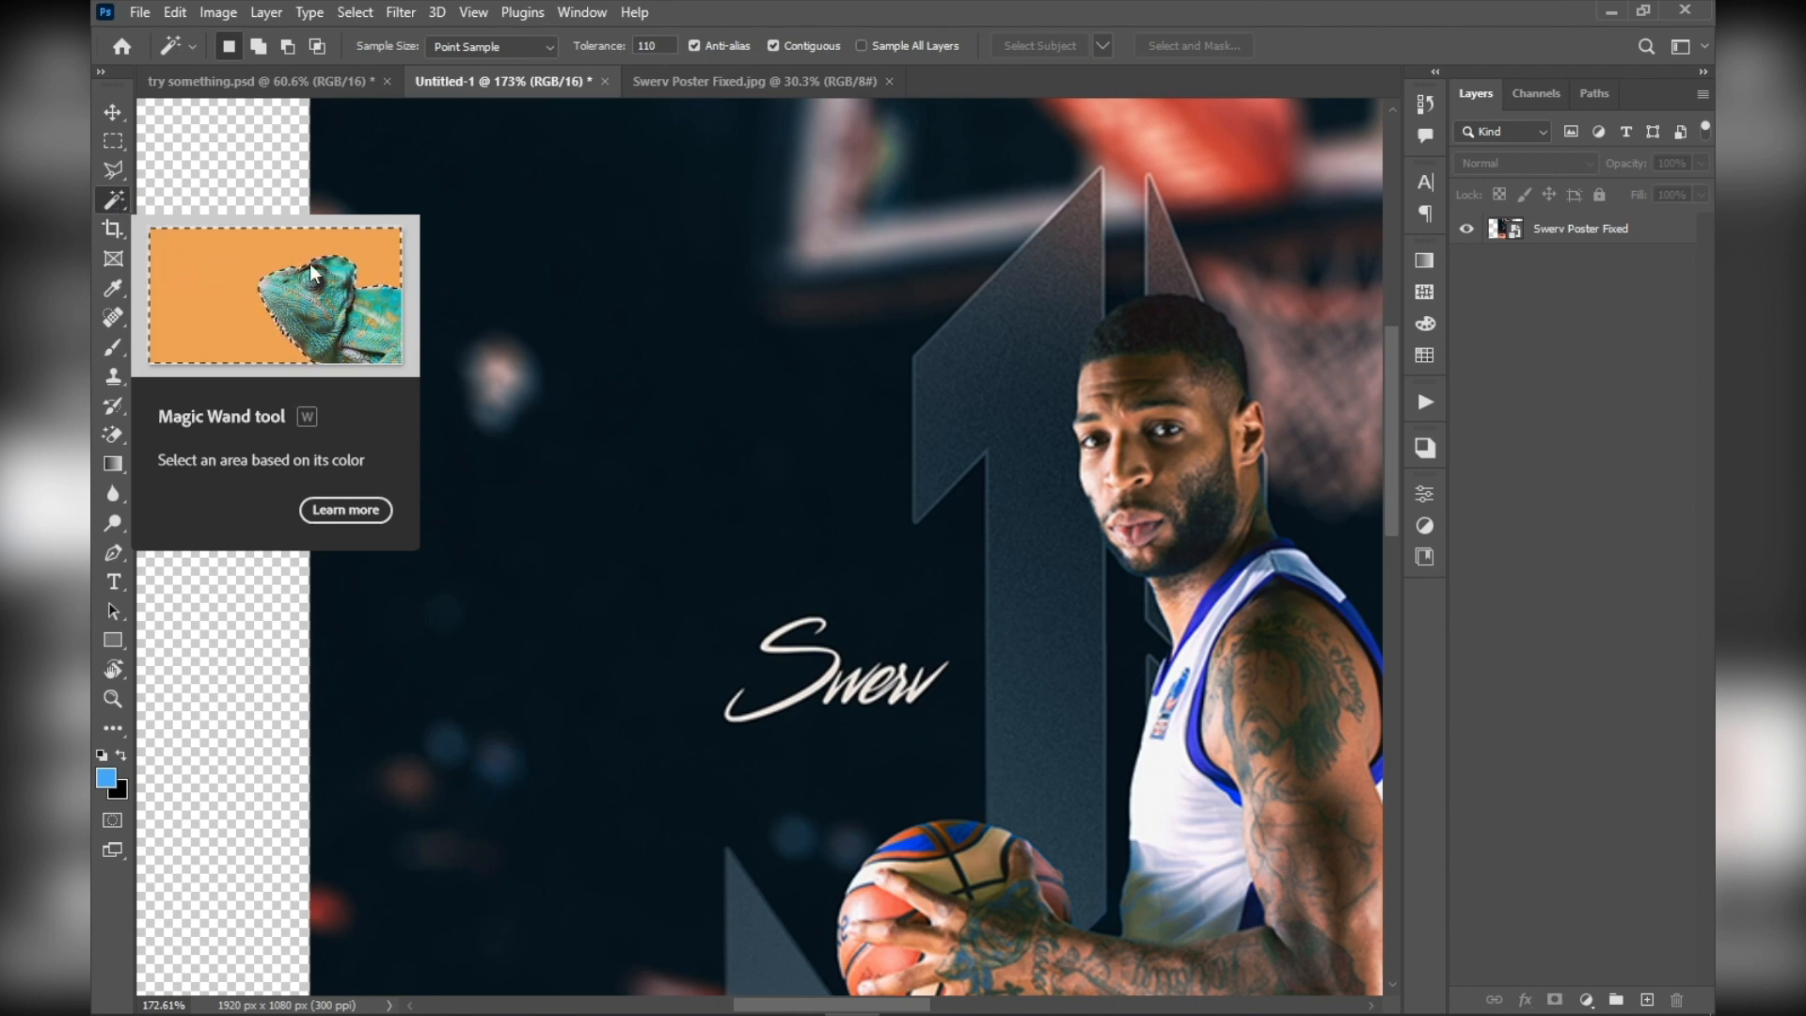
right_click(111, 201)
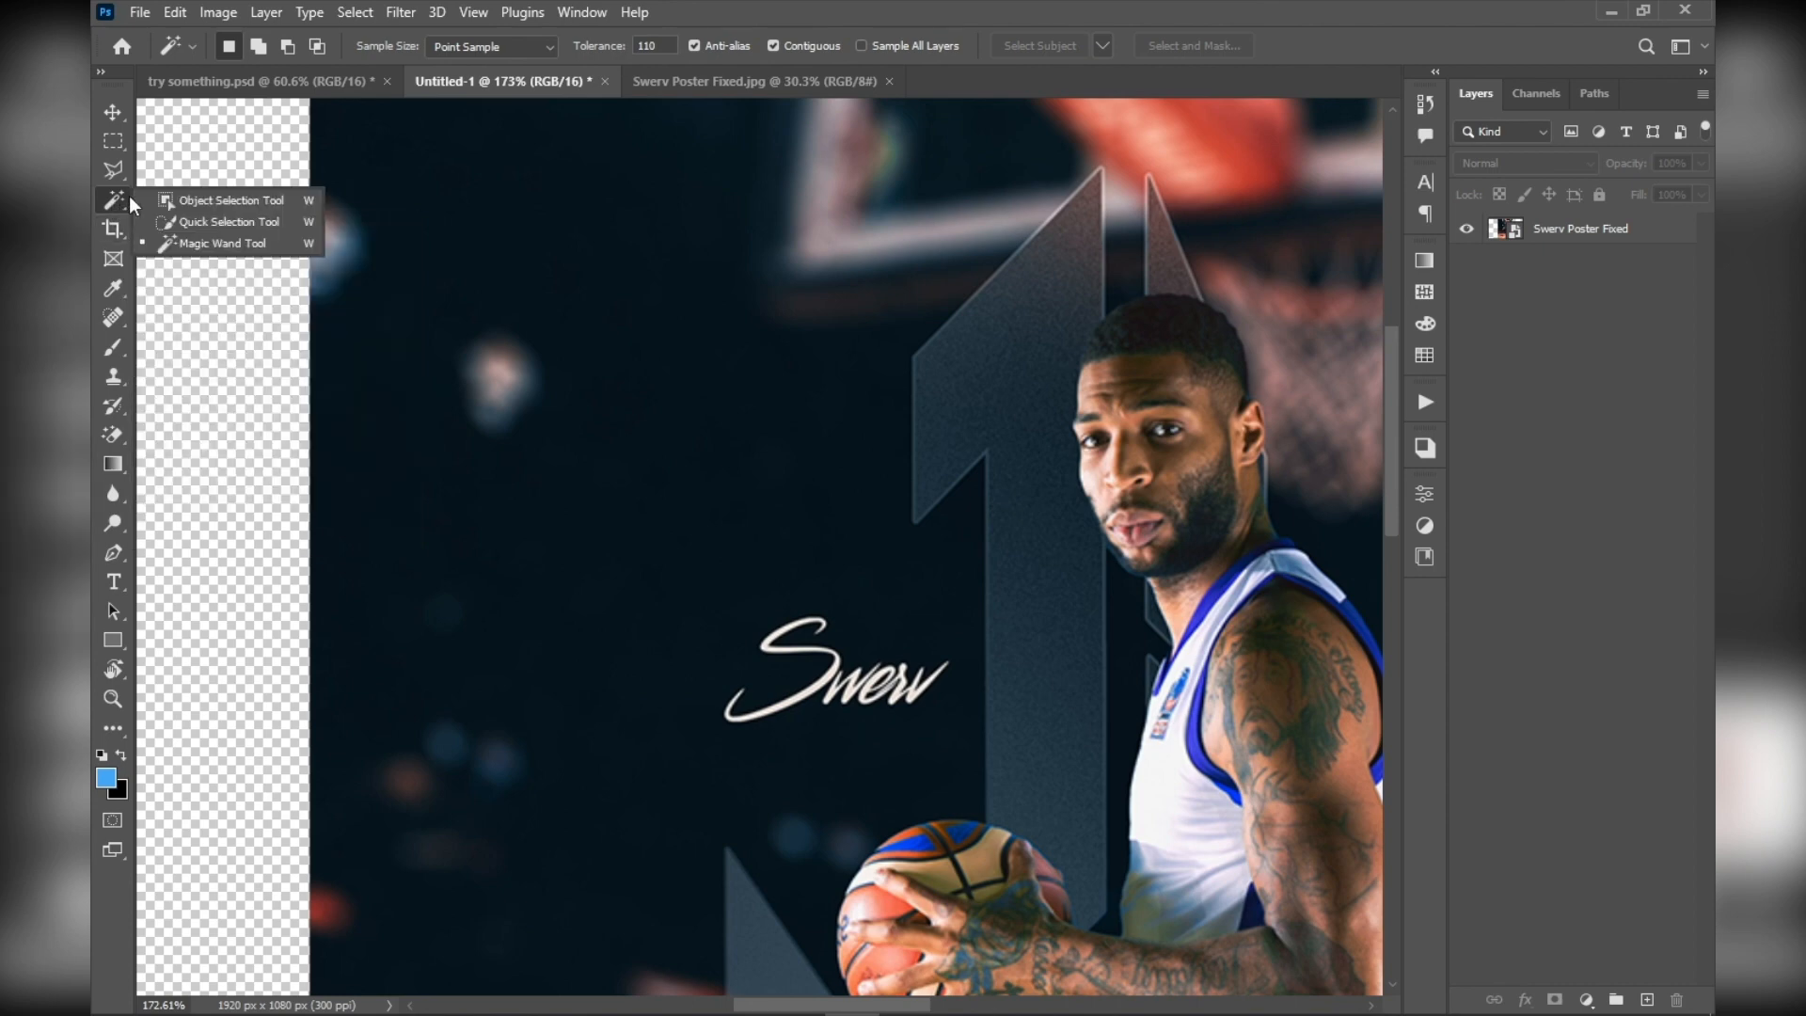
click(227, 207)
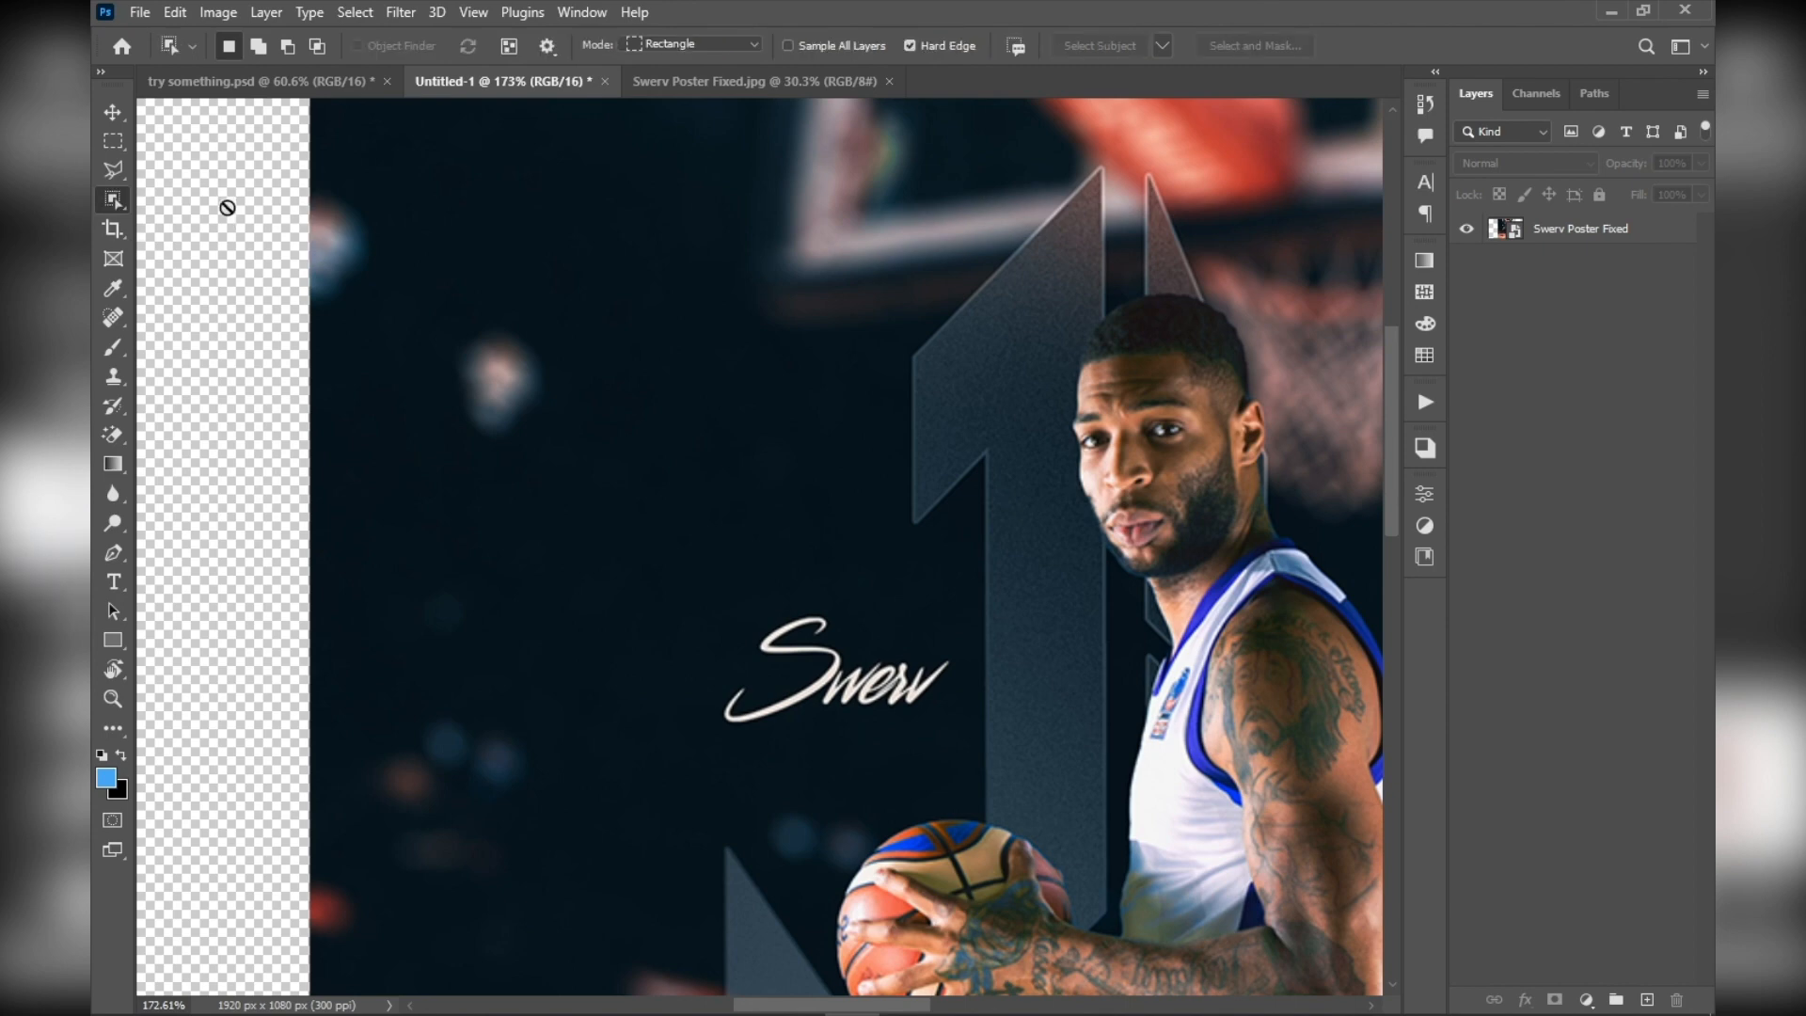
scroll(593, 472, down, 3)
scroll(837, 541, up, 3)
scroll(837, 539, up, 1)
click(1625, 232)
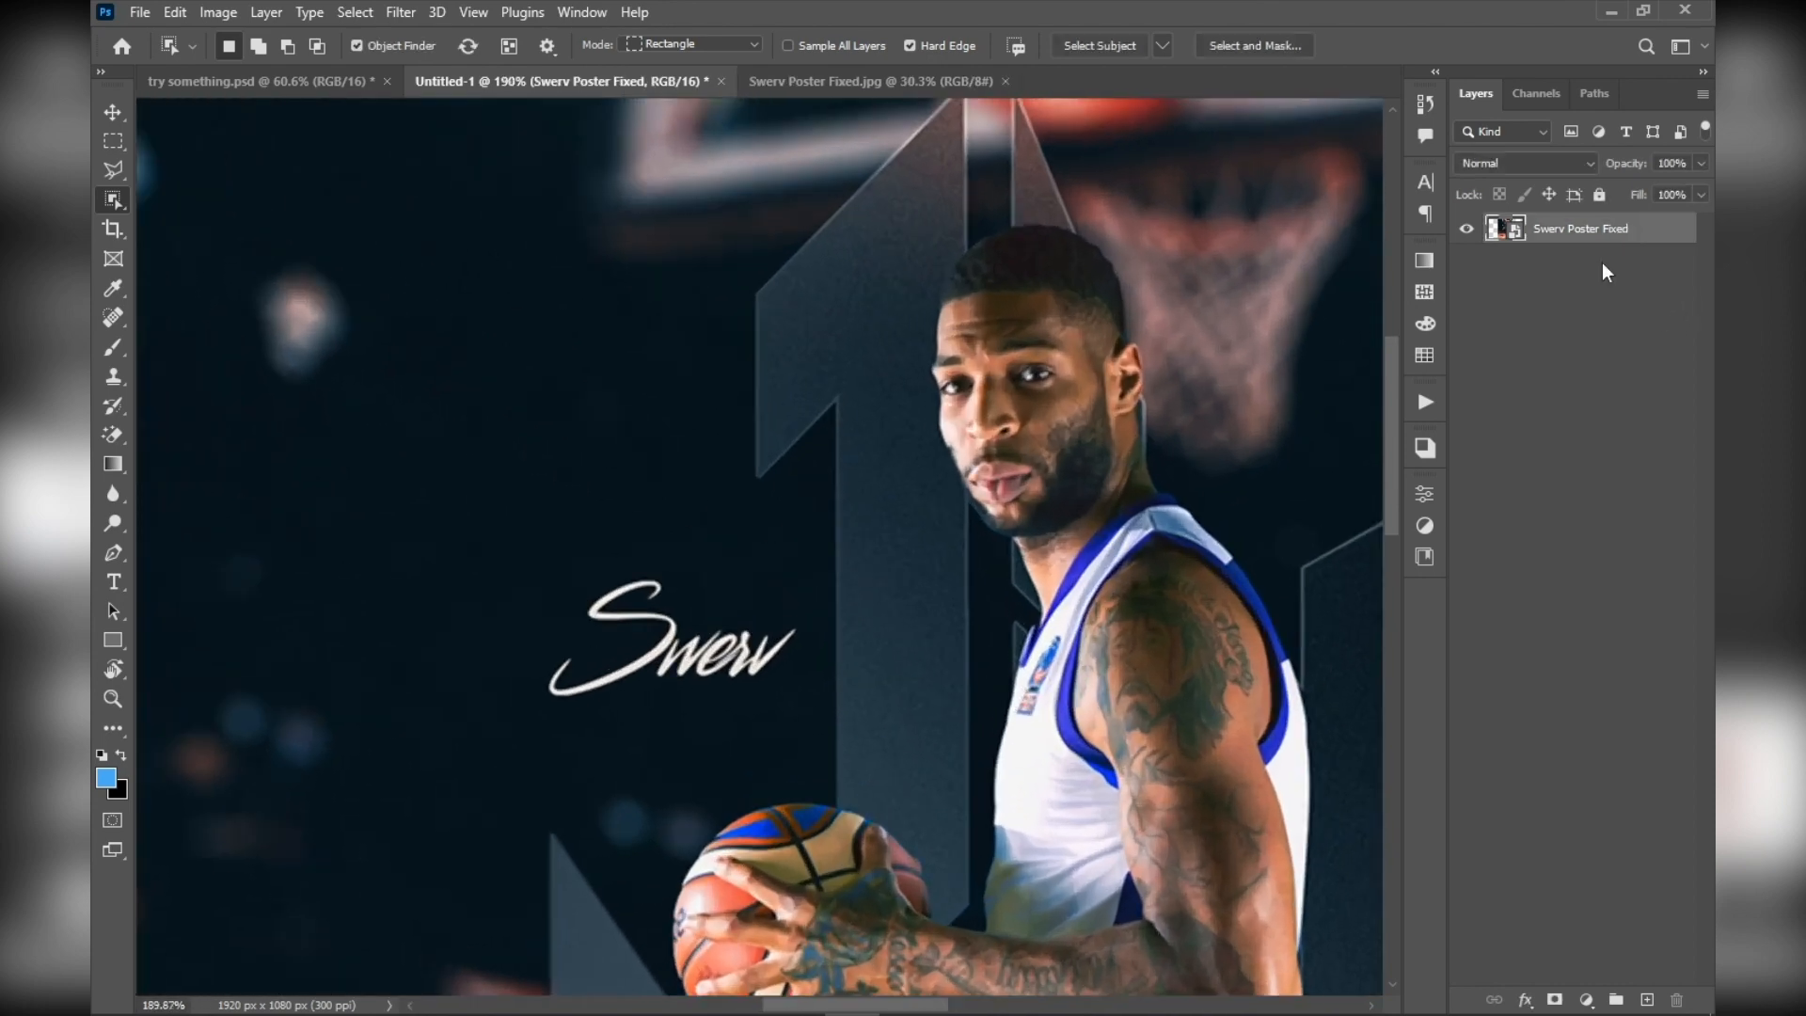
Select the basketball player together with the ball as one detected object, and inspect the selection's edges
drag(1035, 564, 900, 316)
scroll(1073, 550, down, 3)
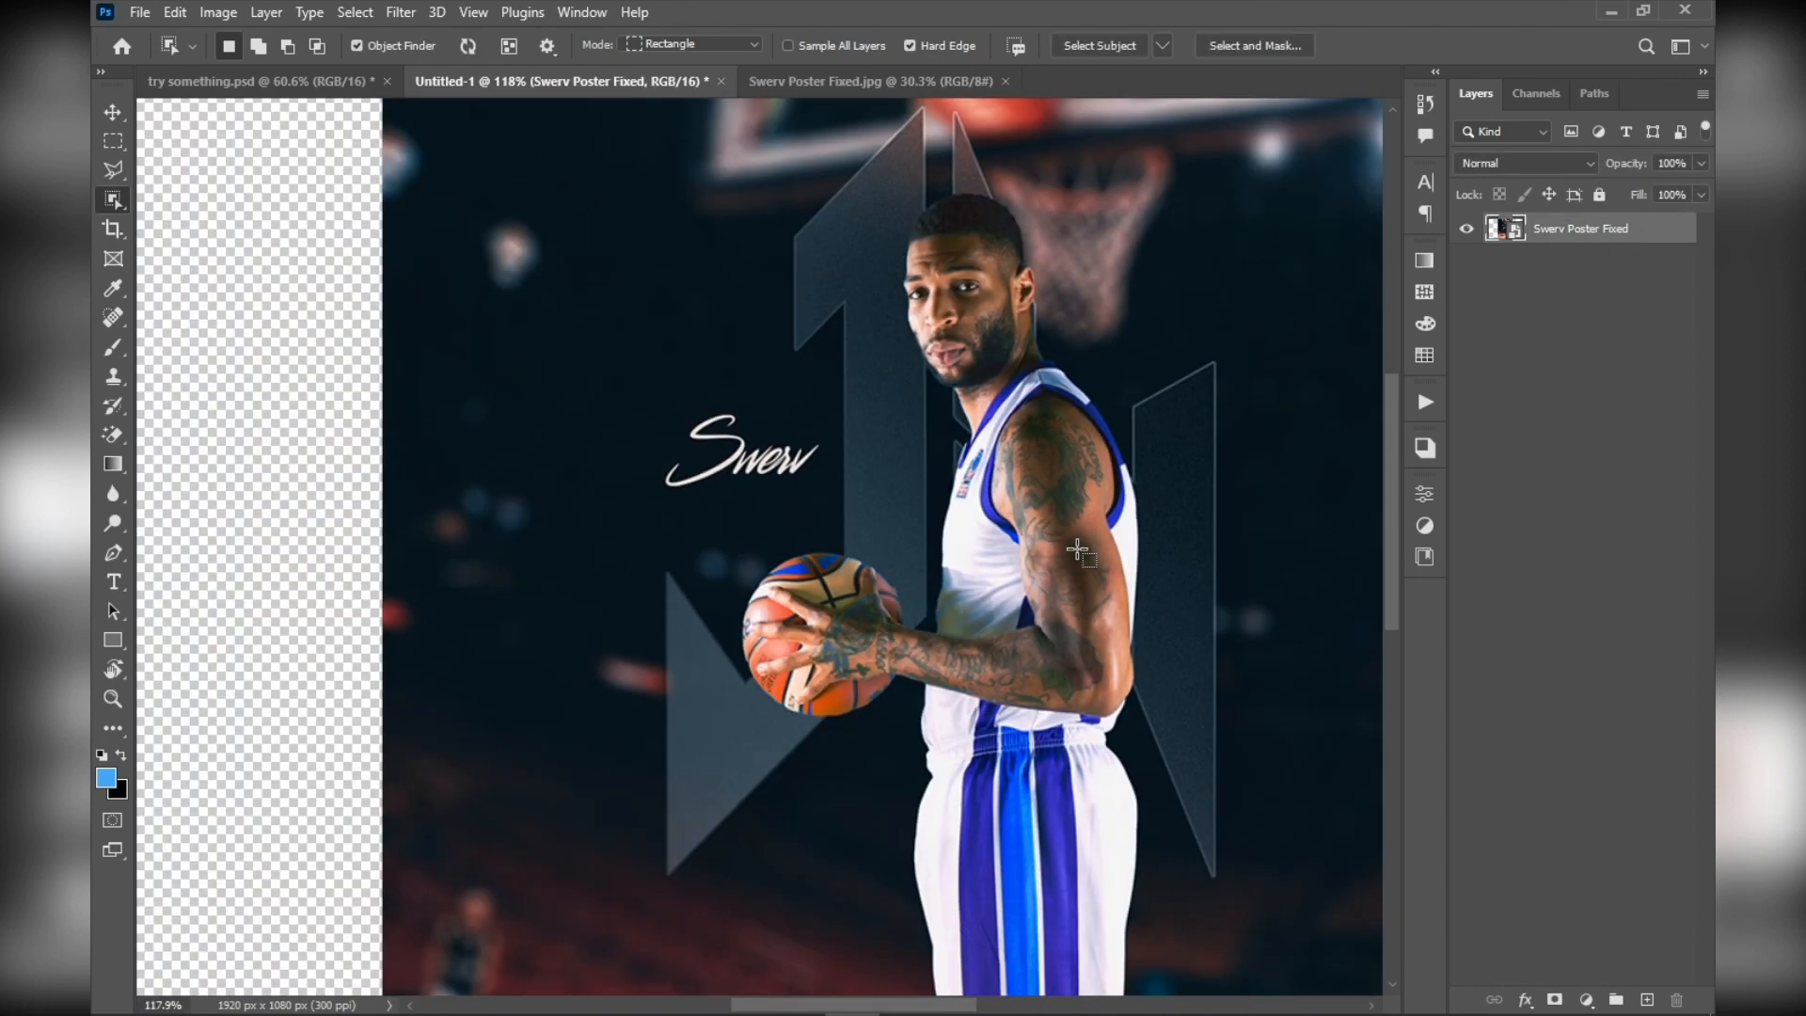
drag(1025, 555, 923, 456)
scroll(923, 457, down, 2)
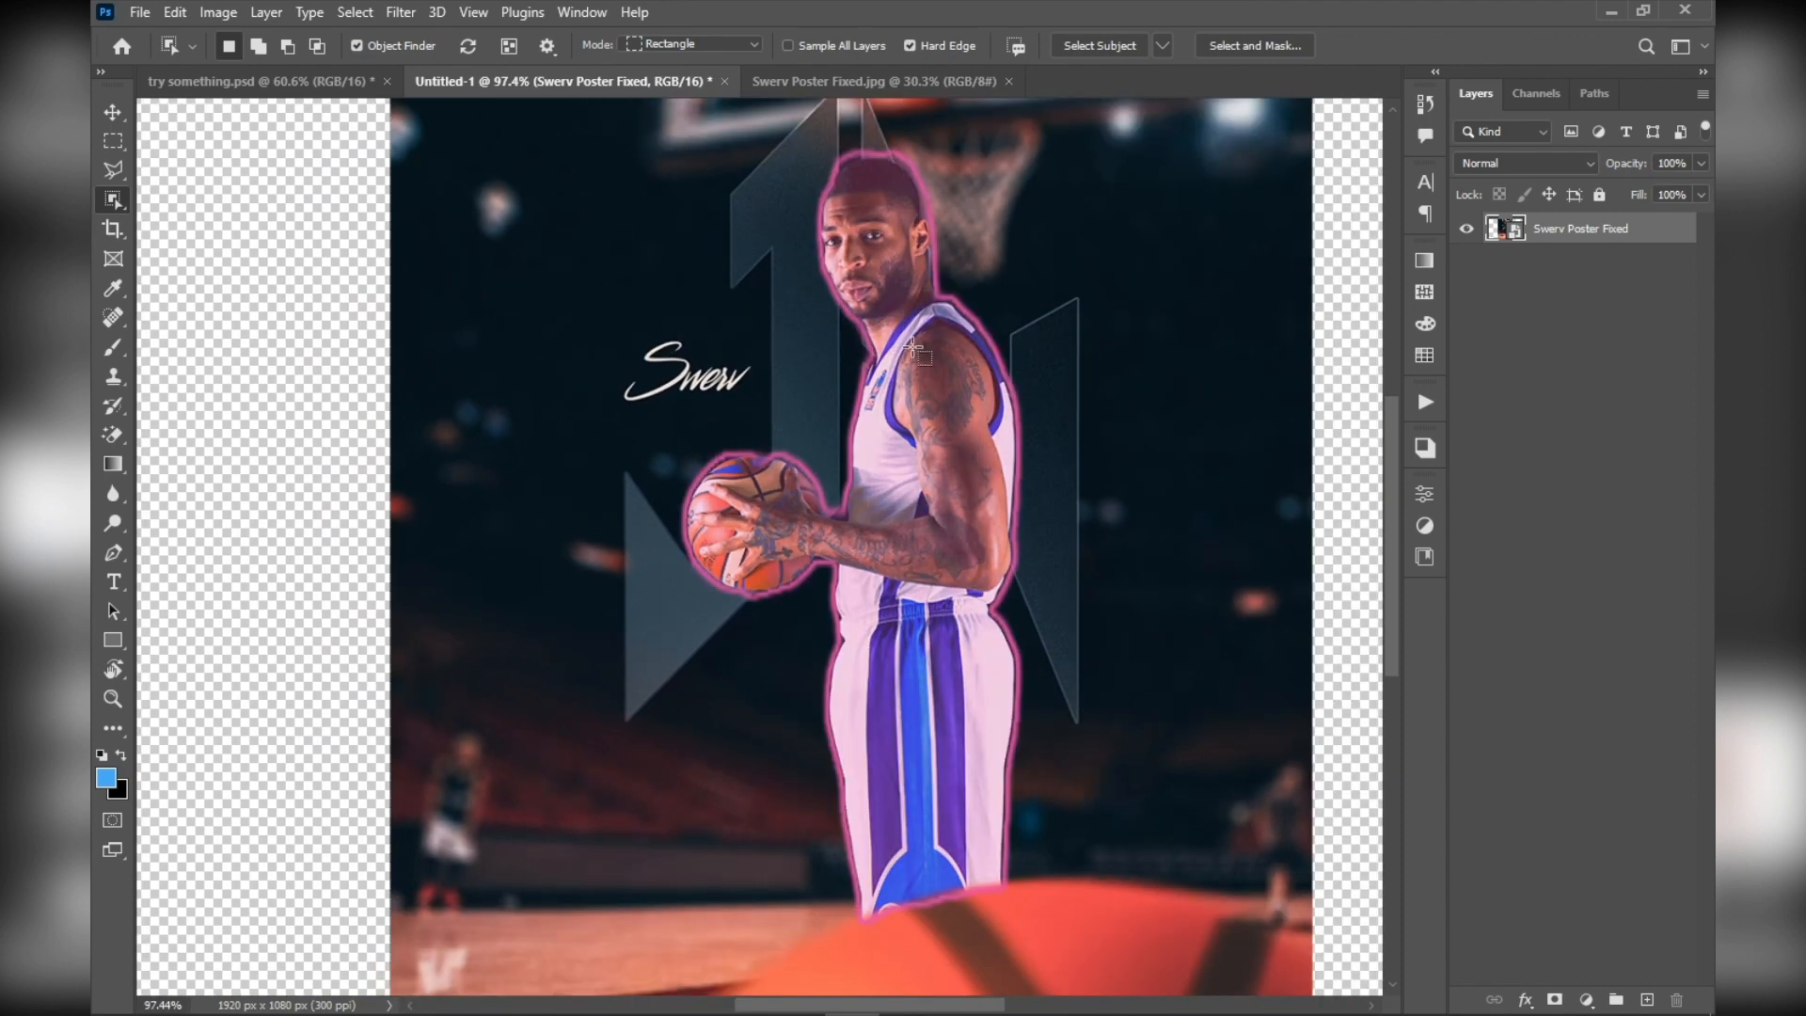
scroll(912, 347, down, 1)
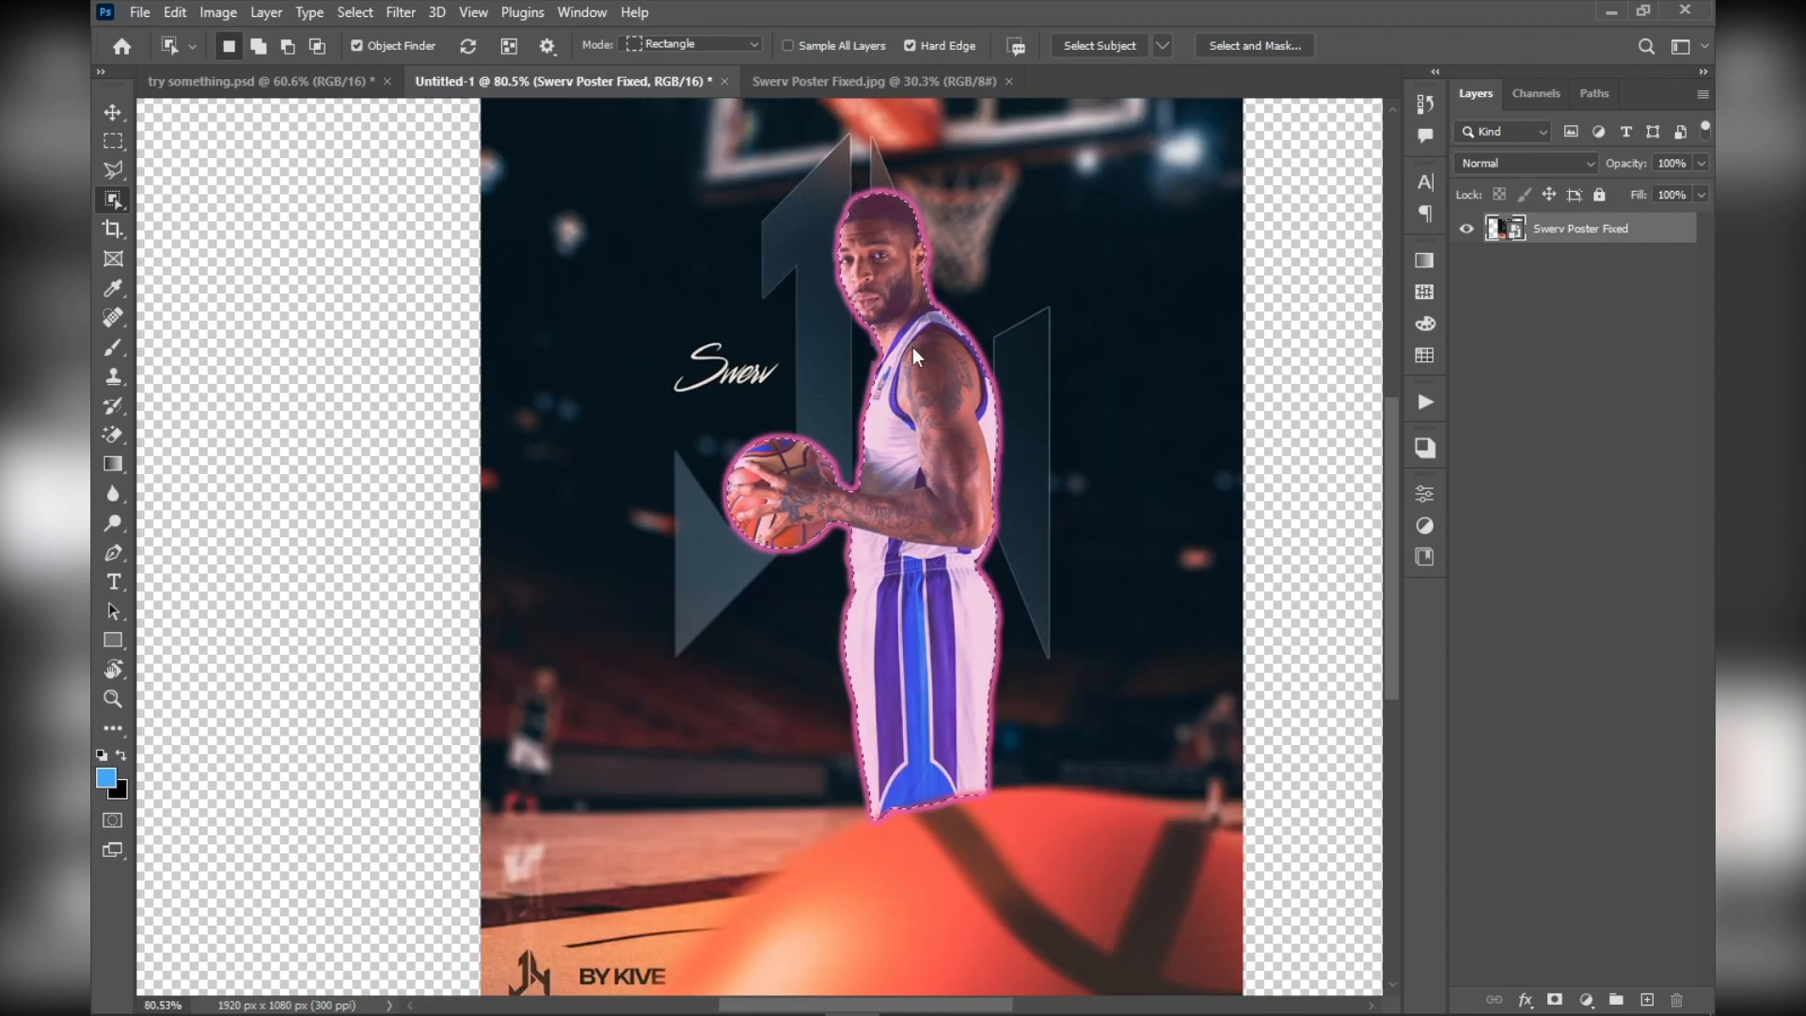
click(912, 348)
scroll(827, 533, up, 10)
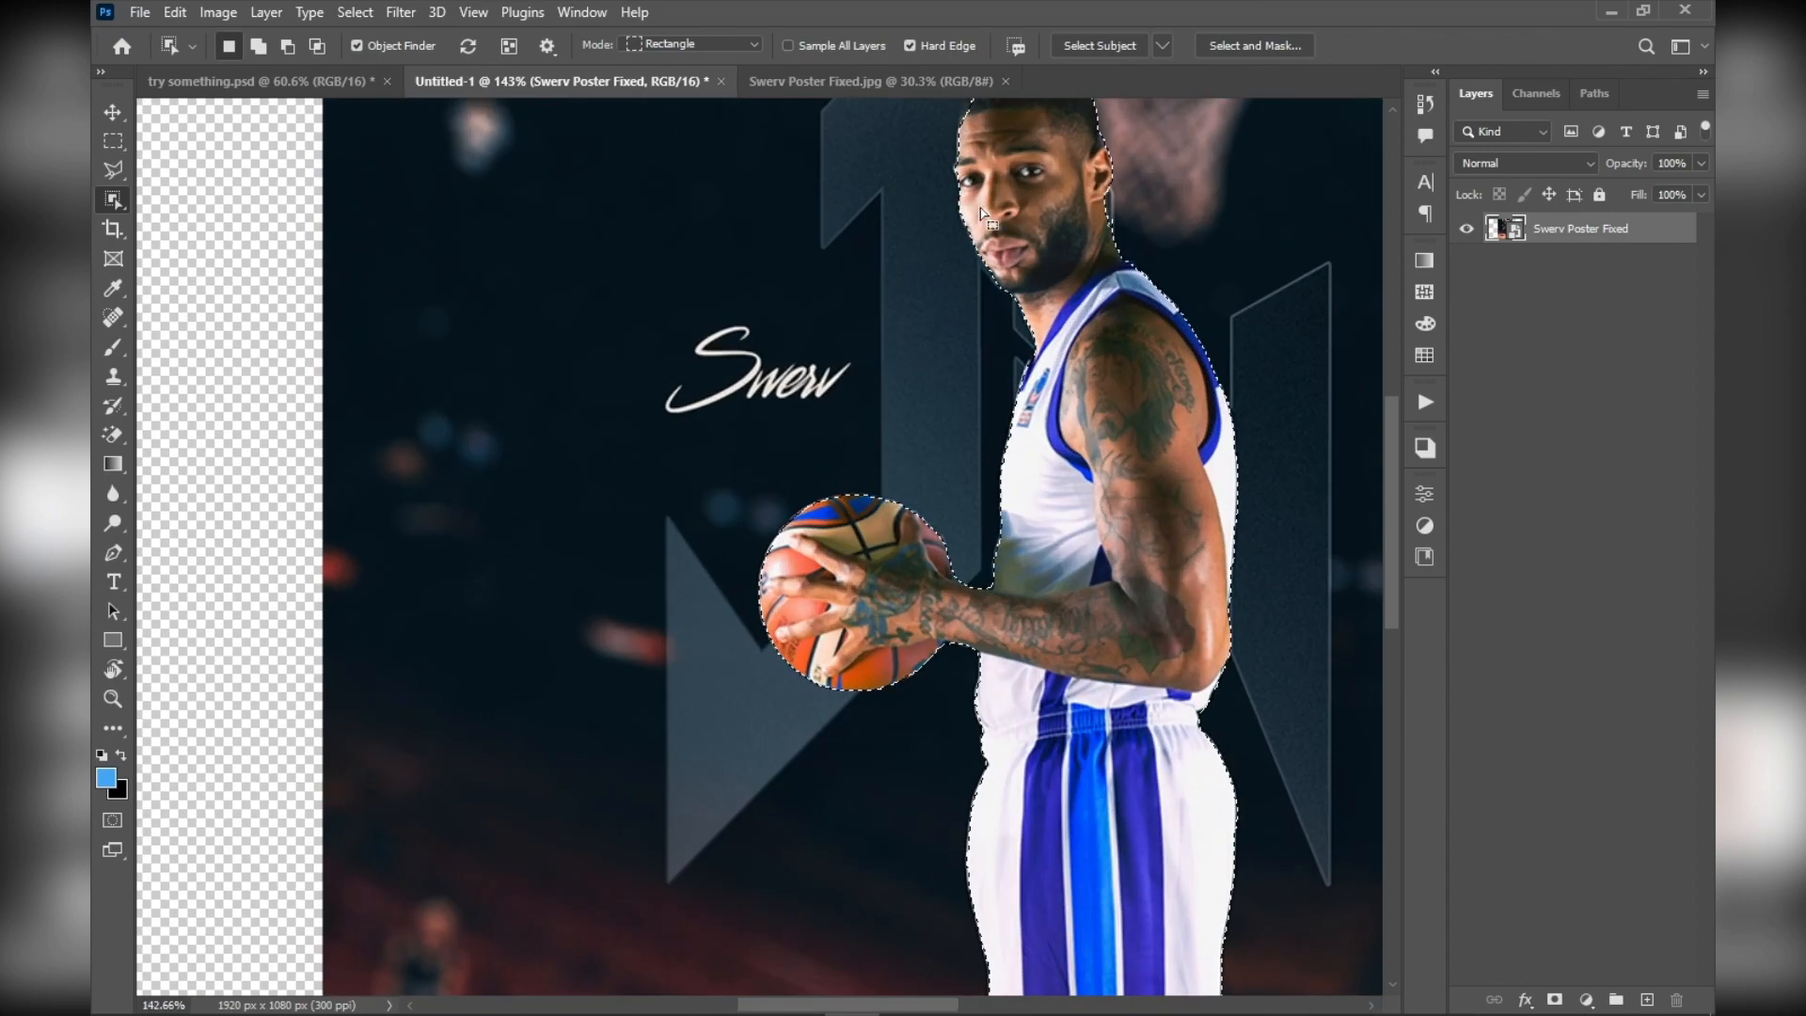
scroll(827, 533, down, 6)
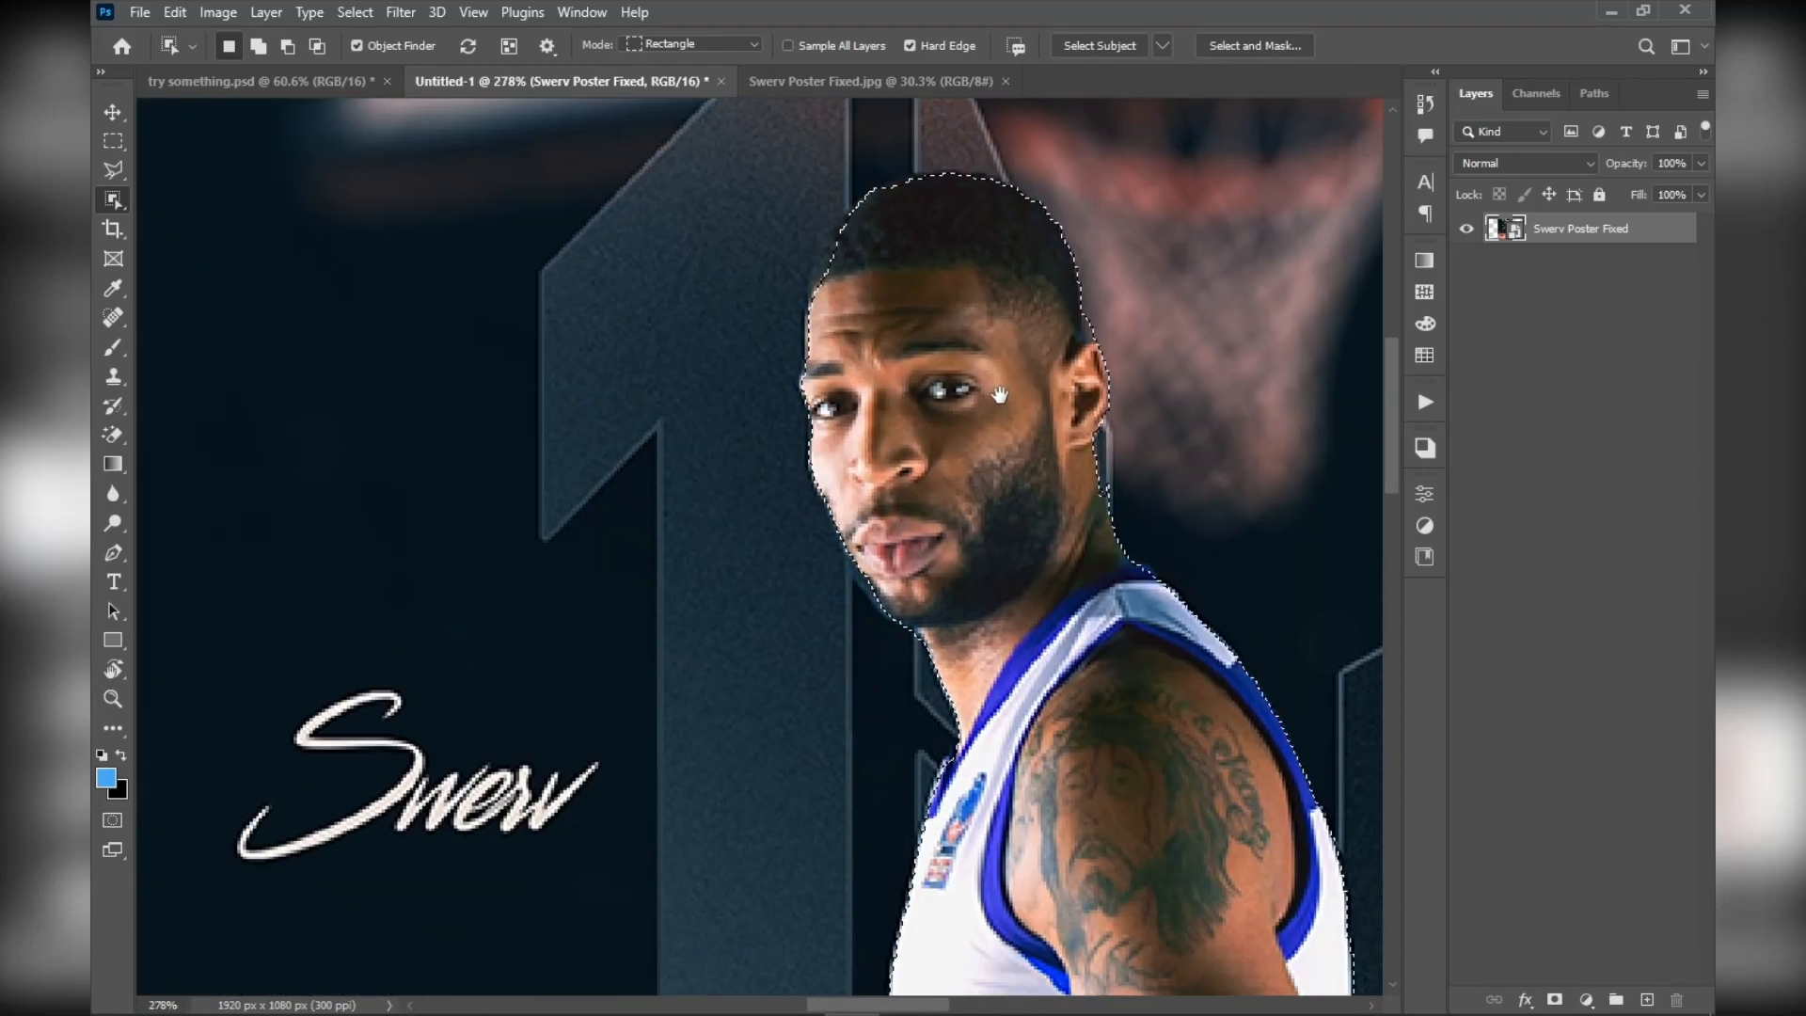
drag(1000, 395, 941, 122)
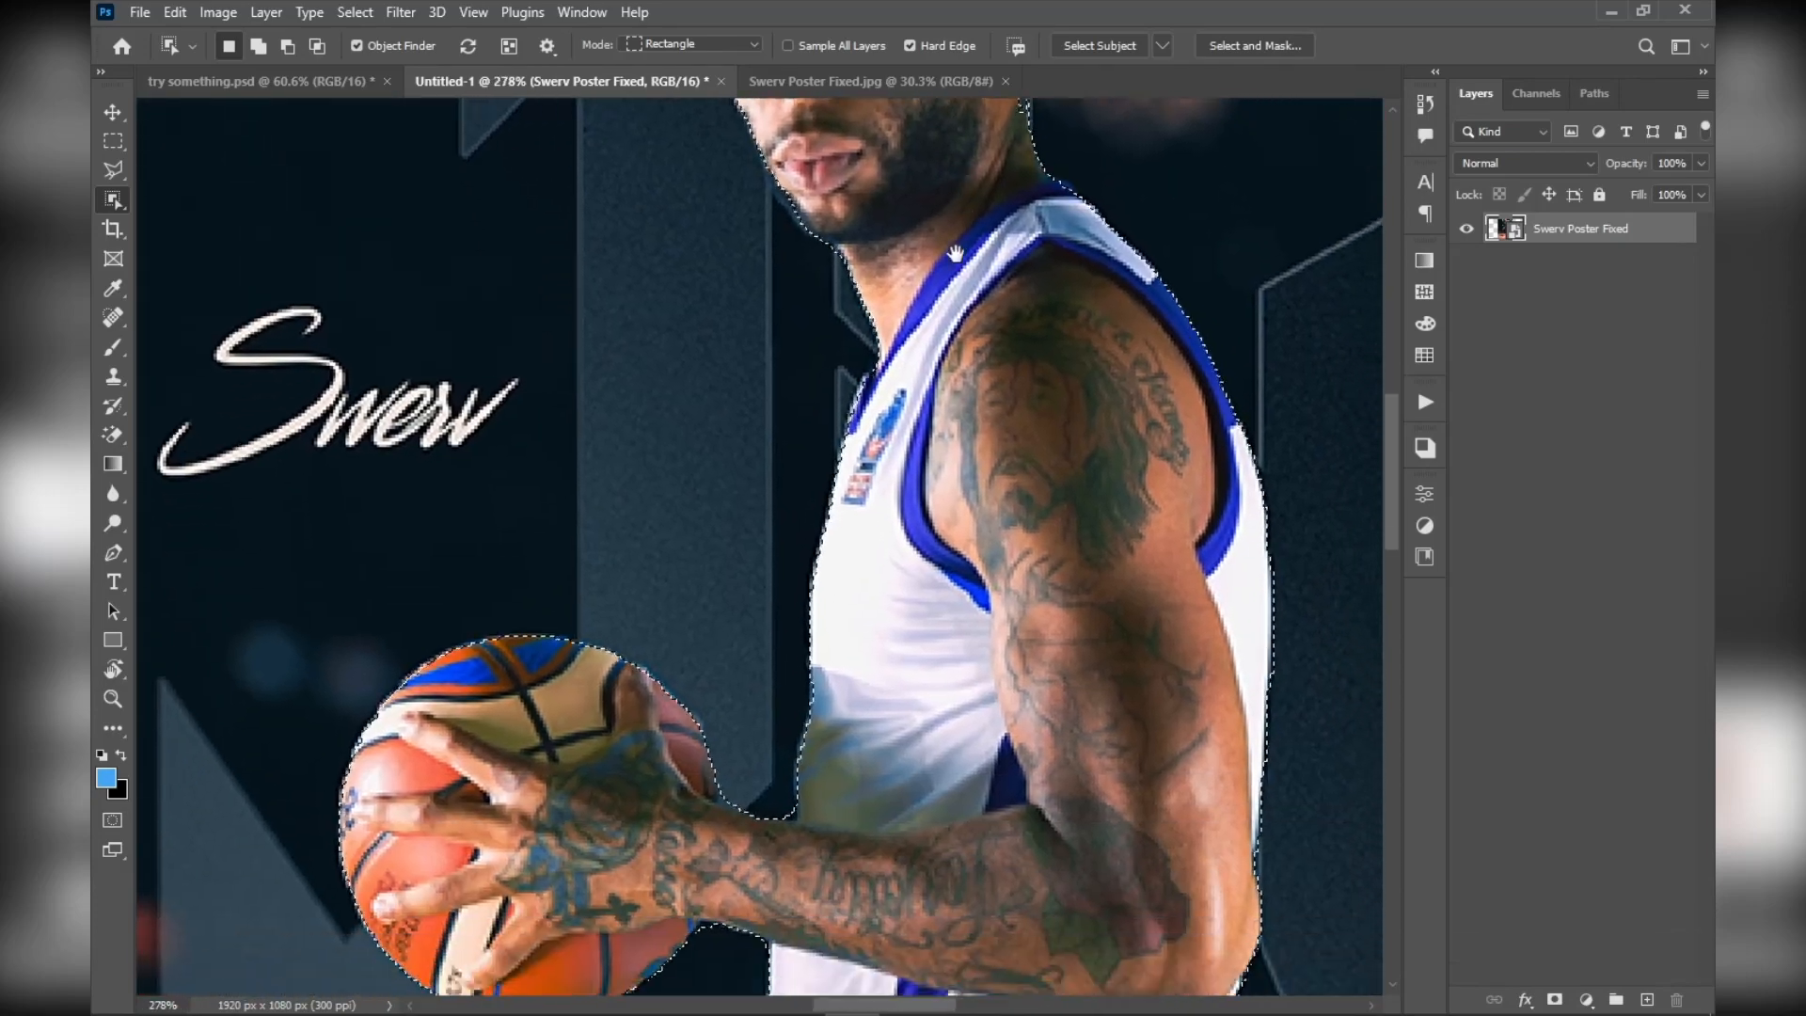
scroll(783, 491, down, 4)
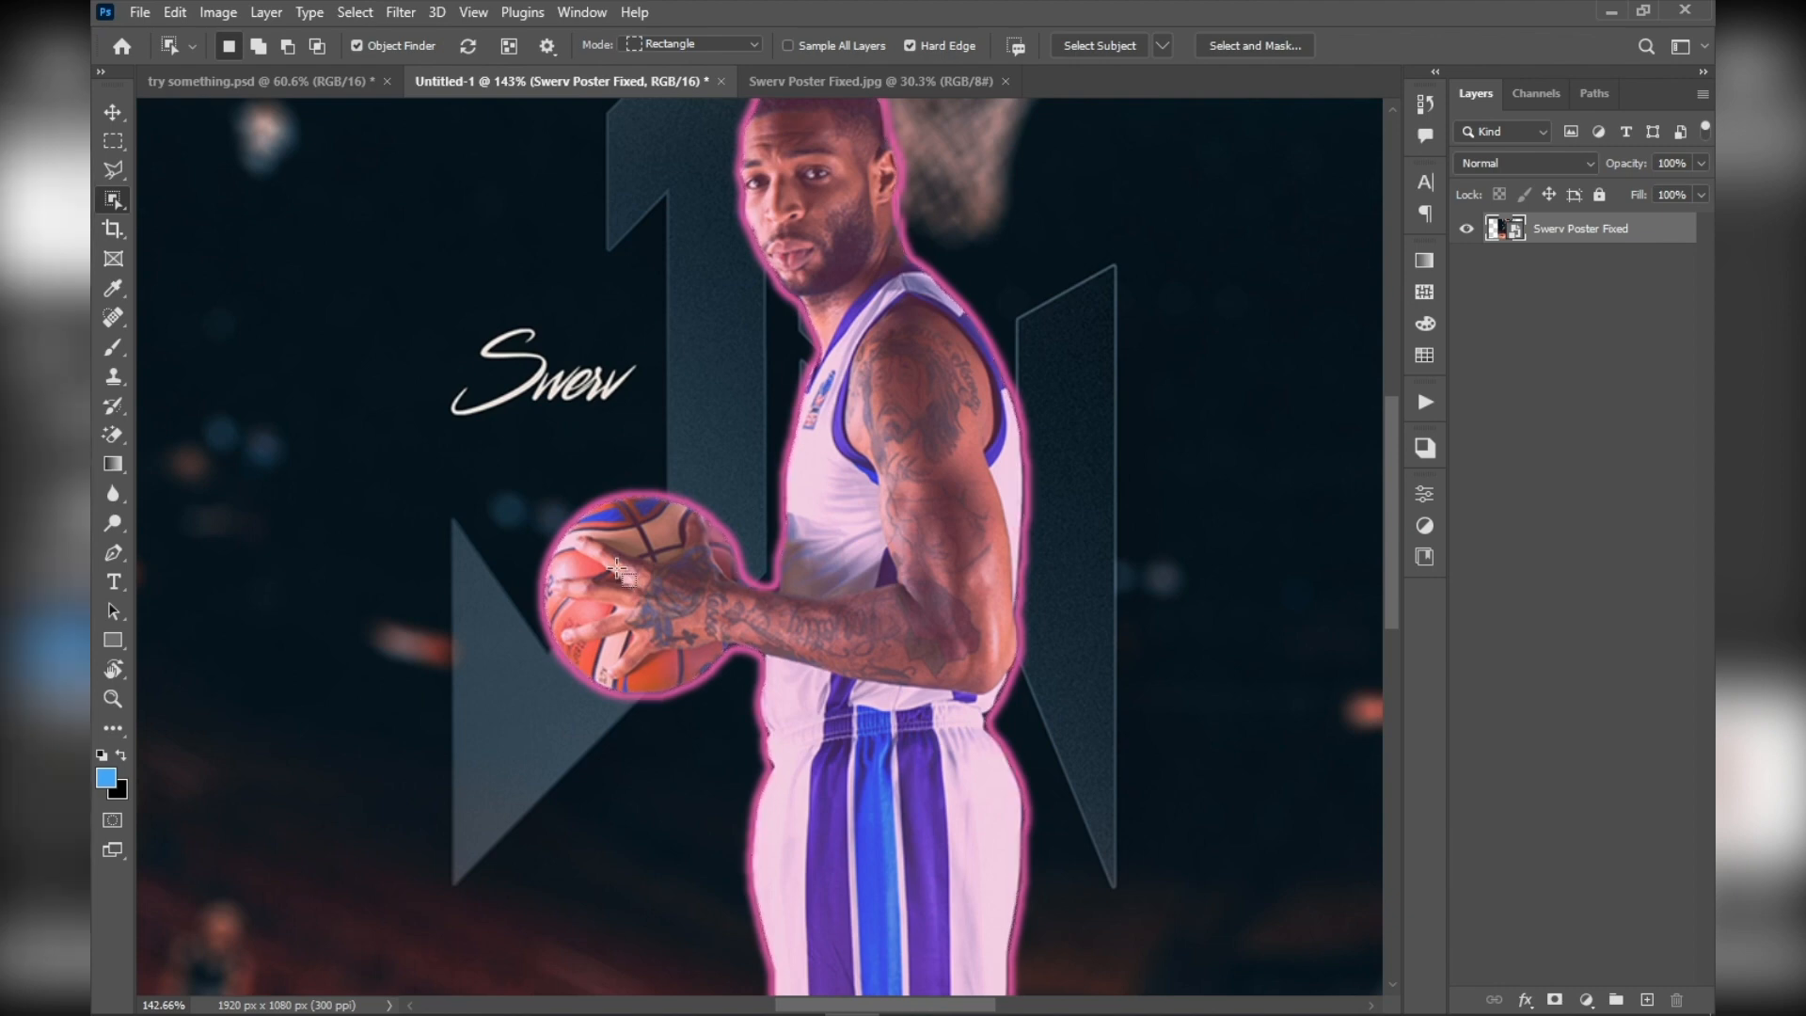
Examine the options of the Move, Brush and Clone Stamp tools and the available stamp variants
click(118, 122)
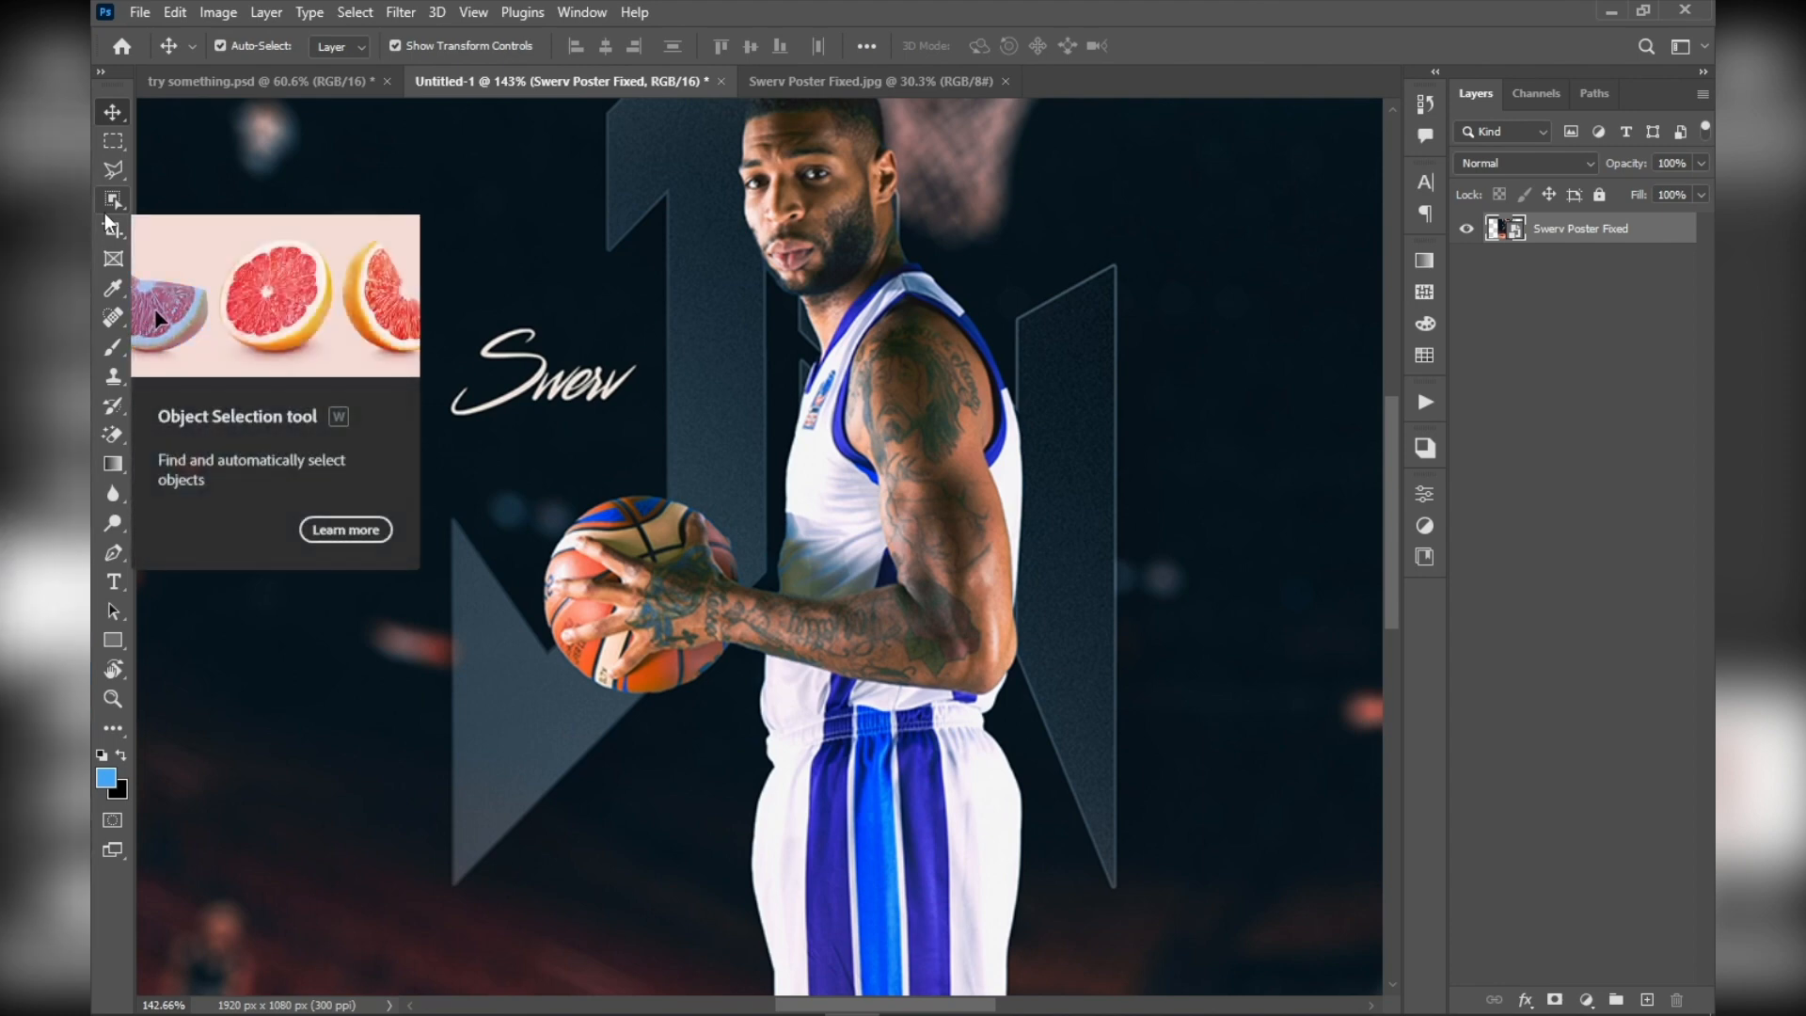
click(120, 346)
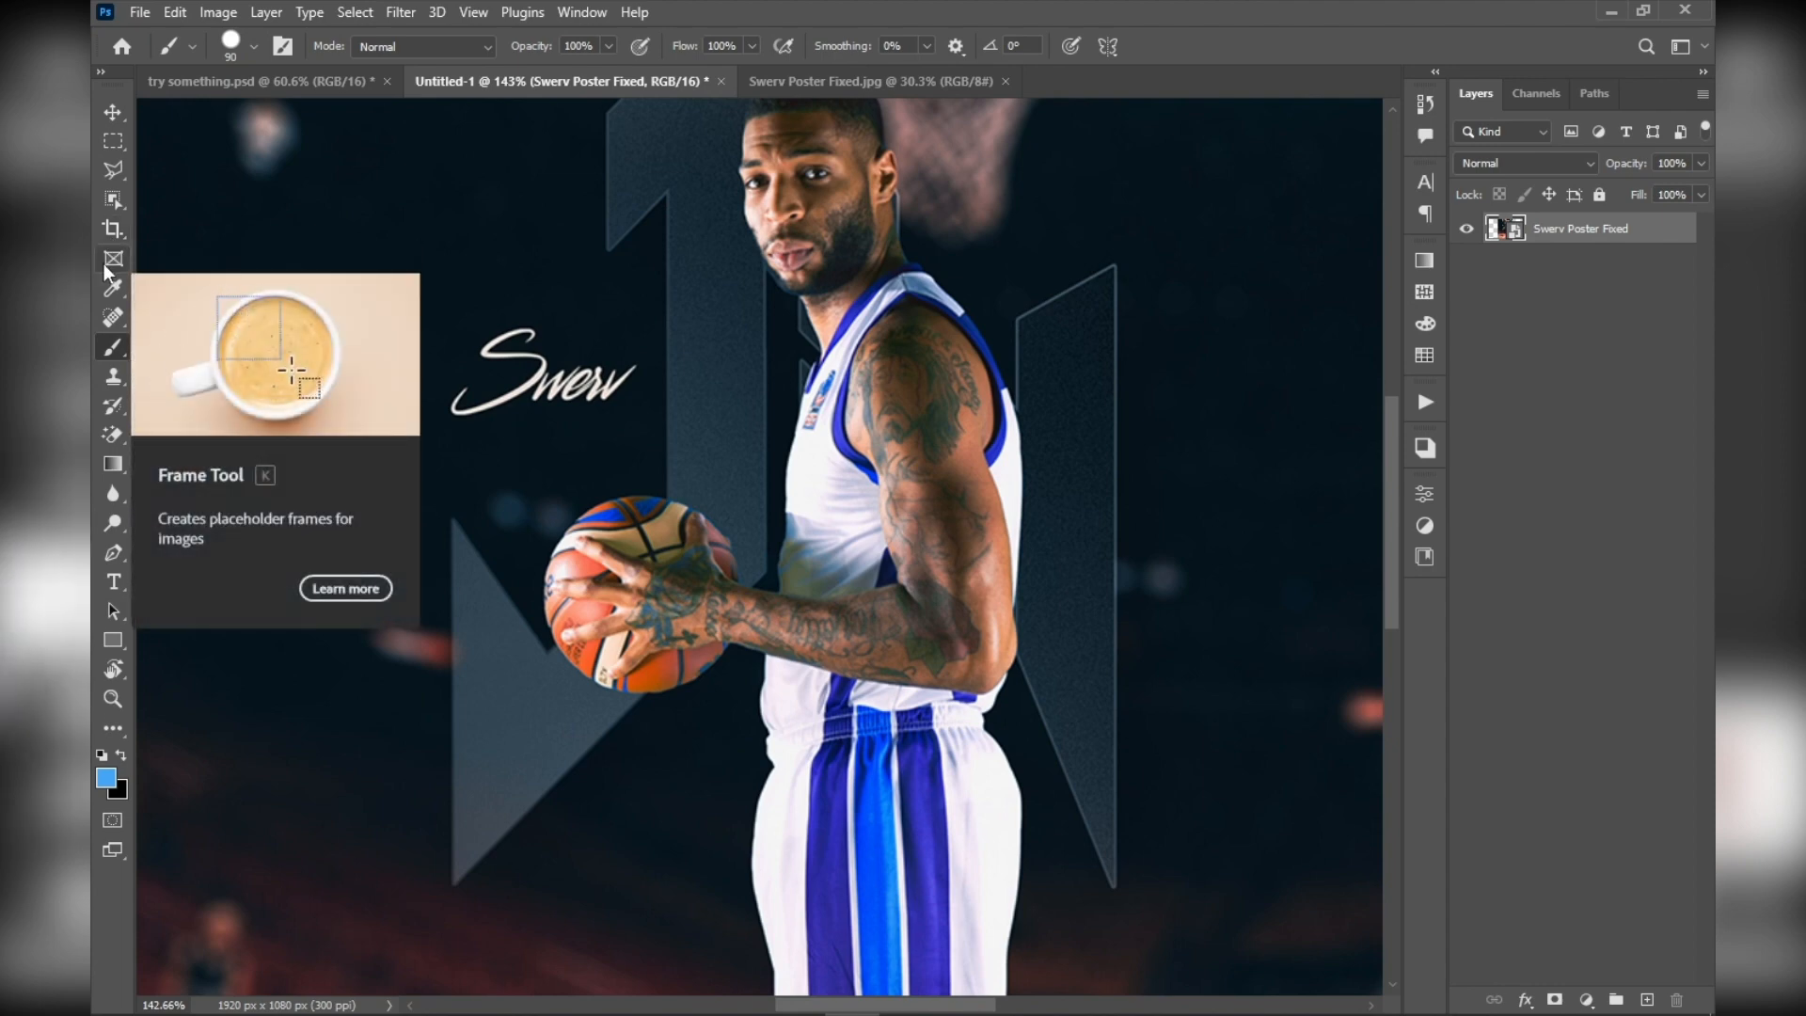
click(112, 378)
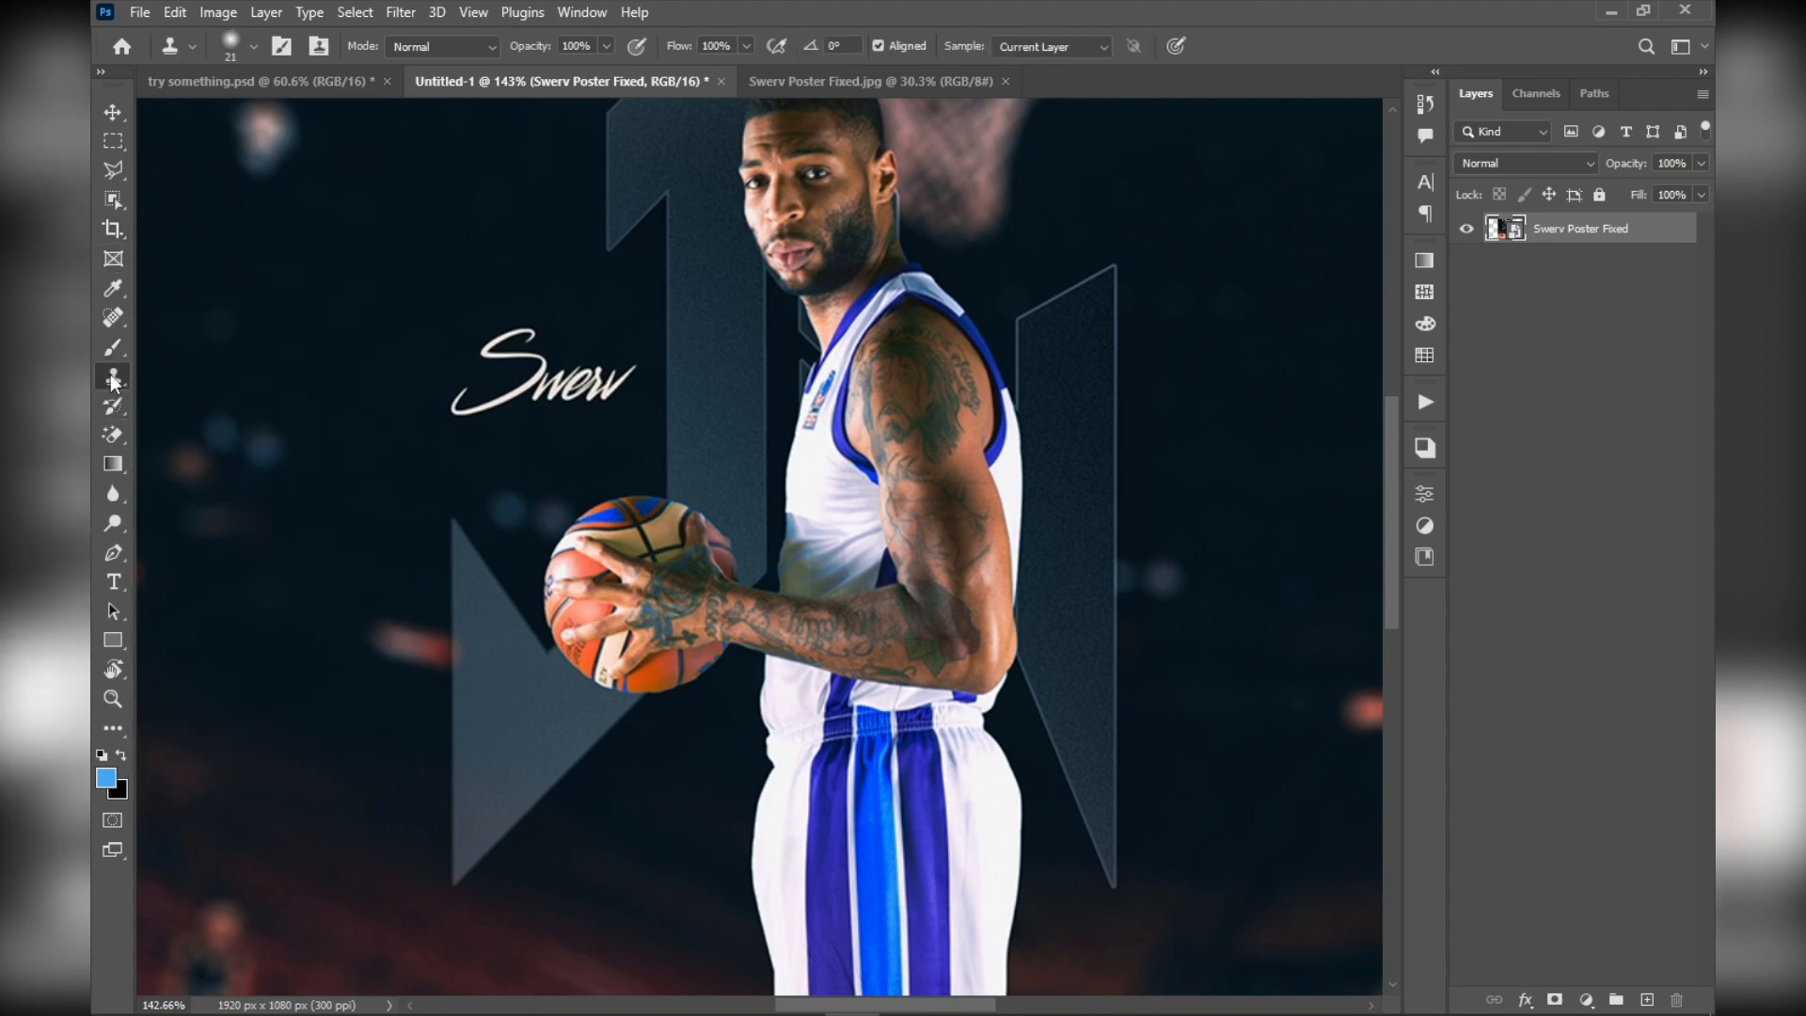
right_click(113, 380)
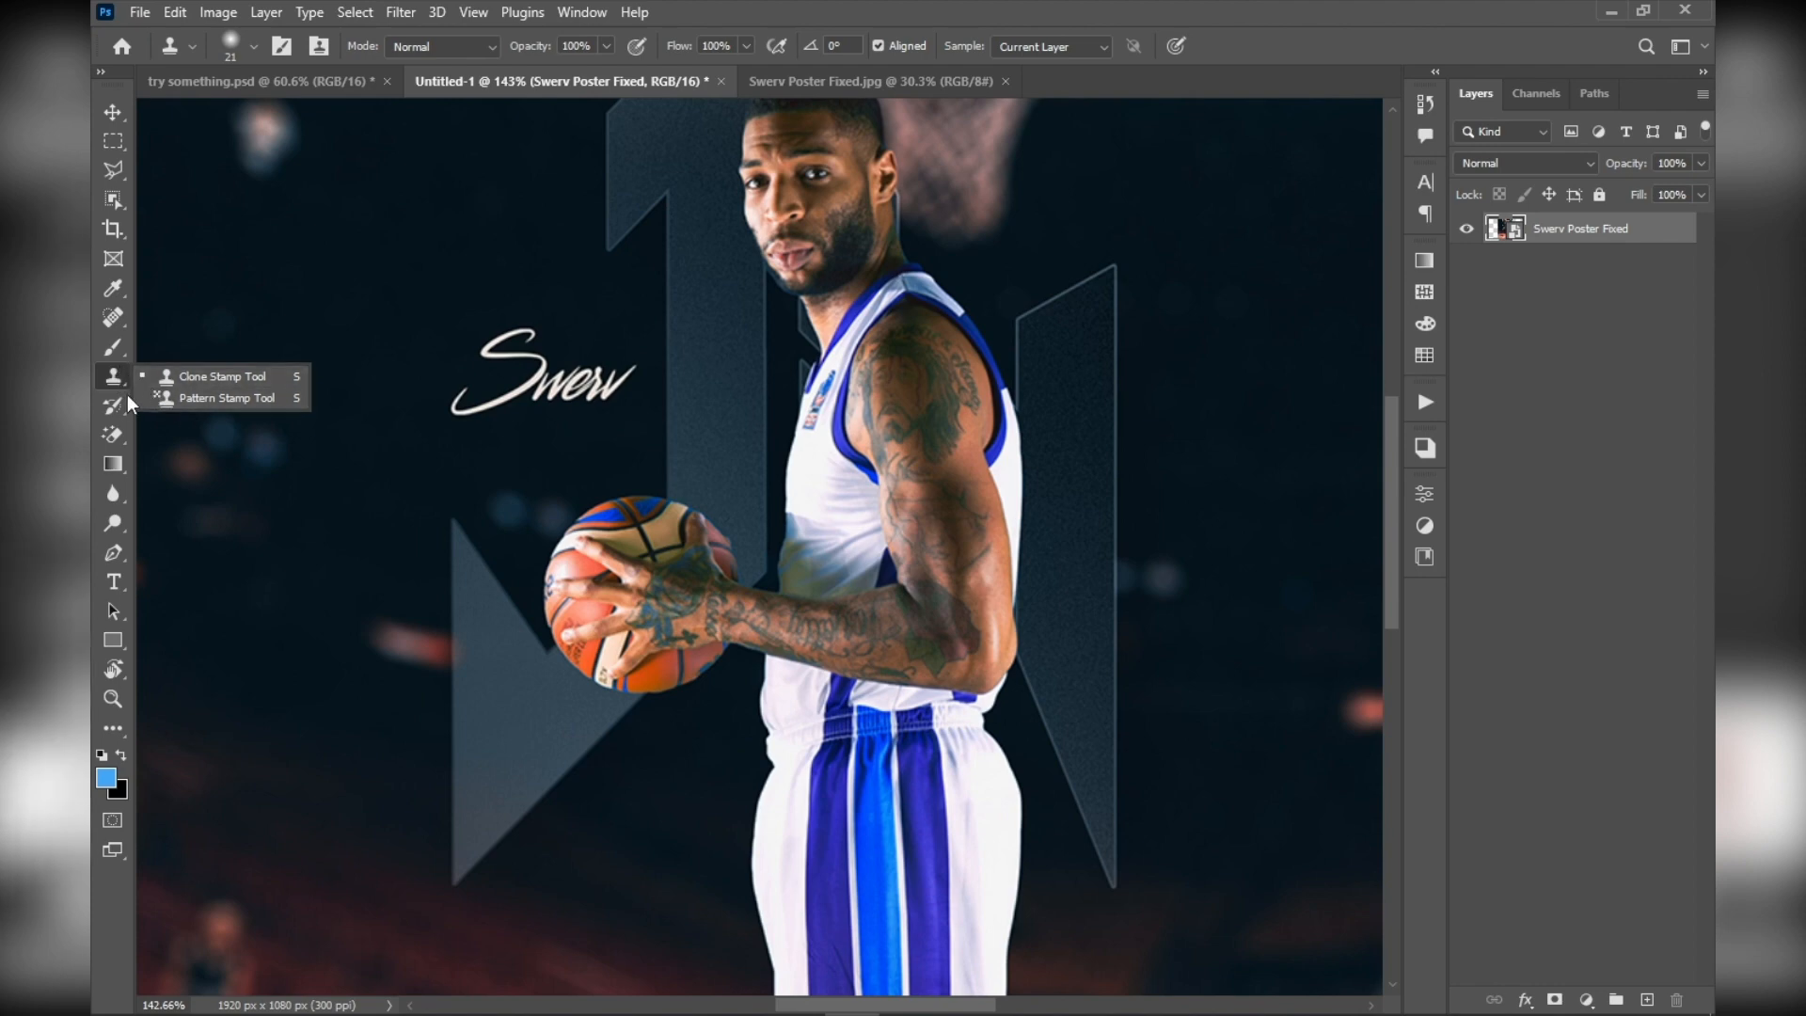
Switch from the Magic Eraser to the standard Eraser tool
click(114, 433)
right_click(115, 435)
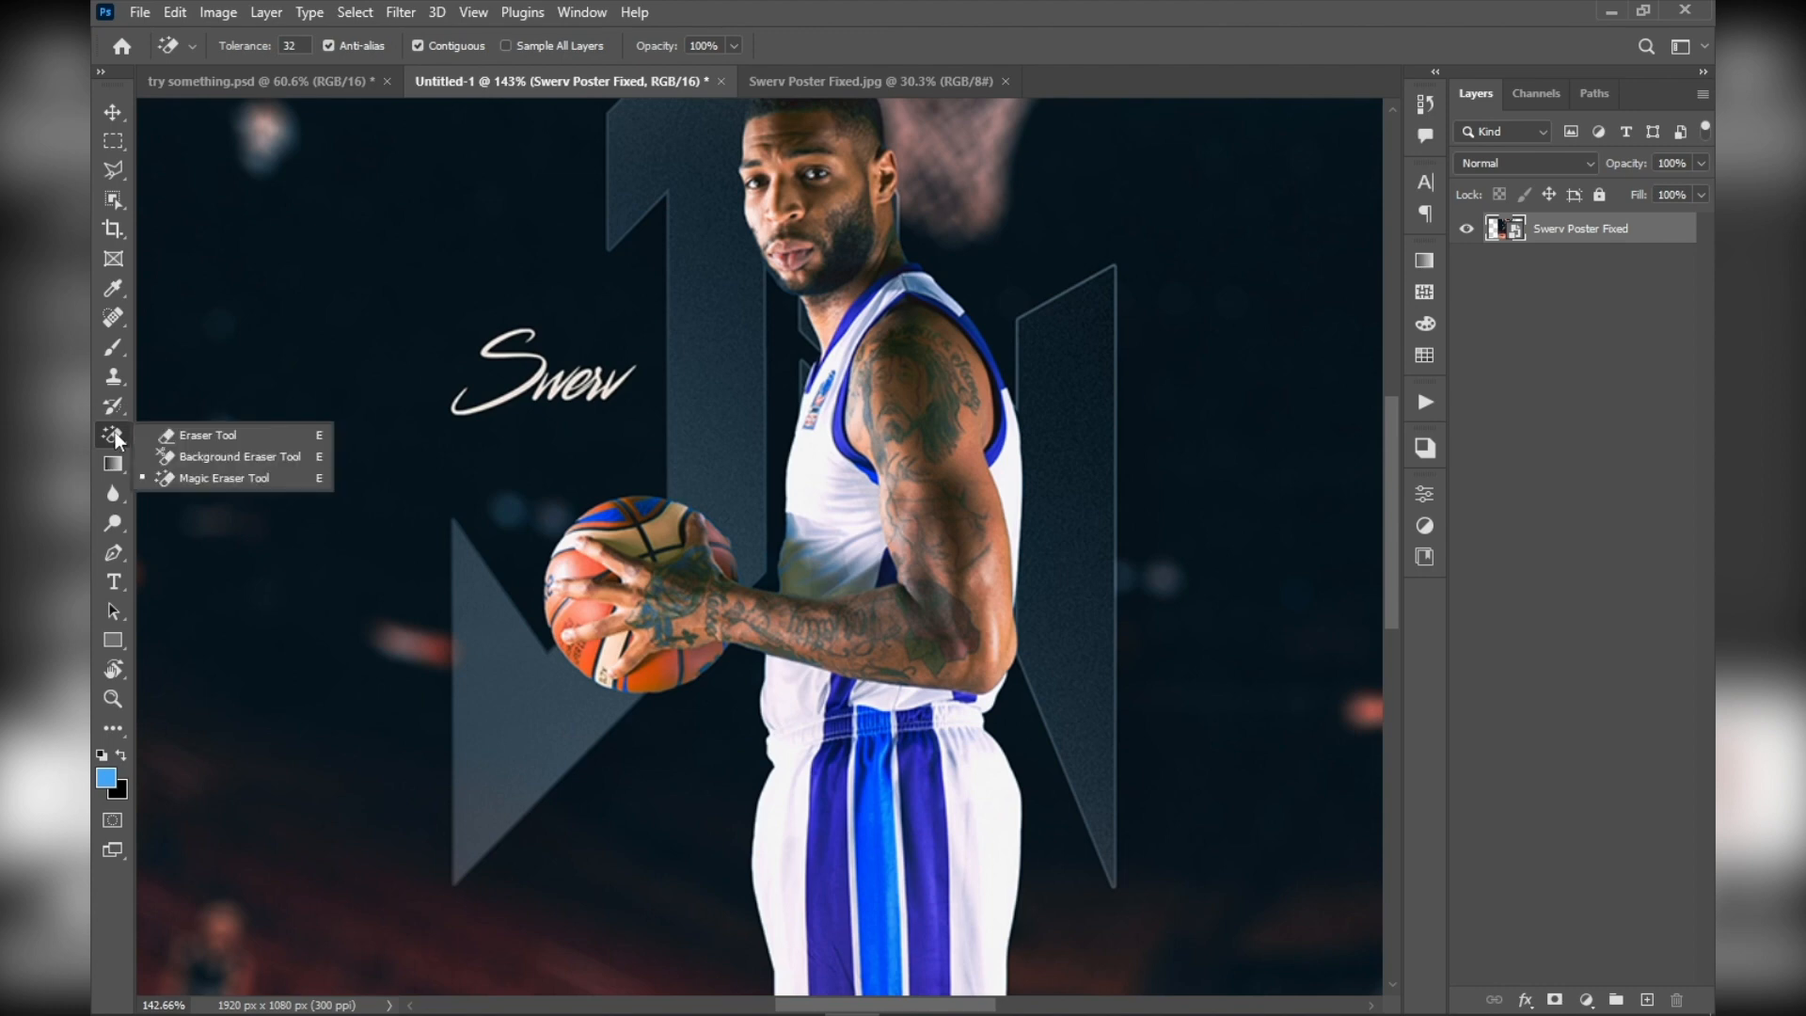
click(258, 438)
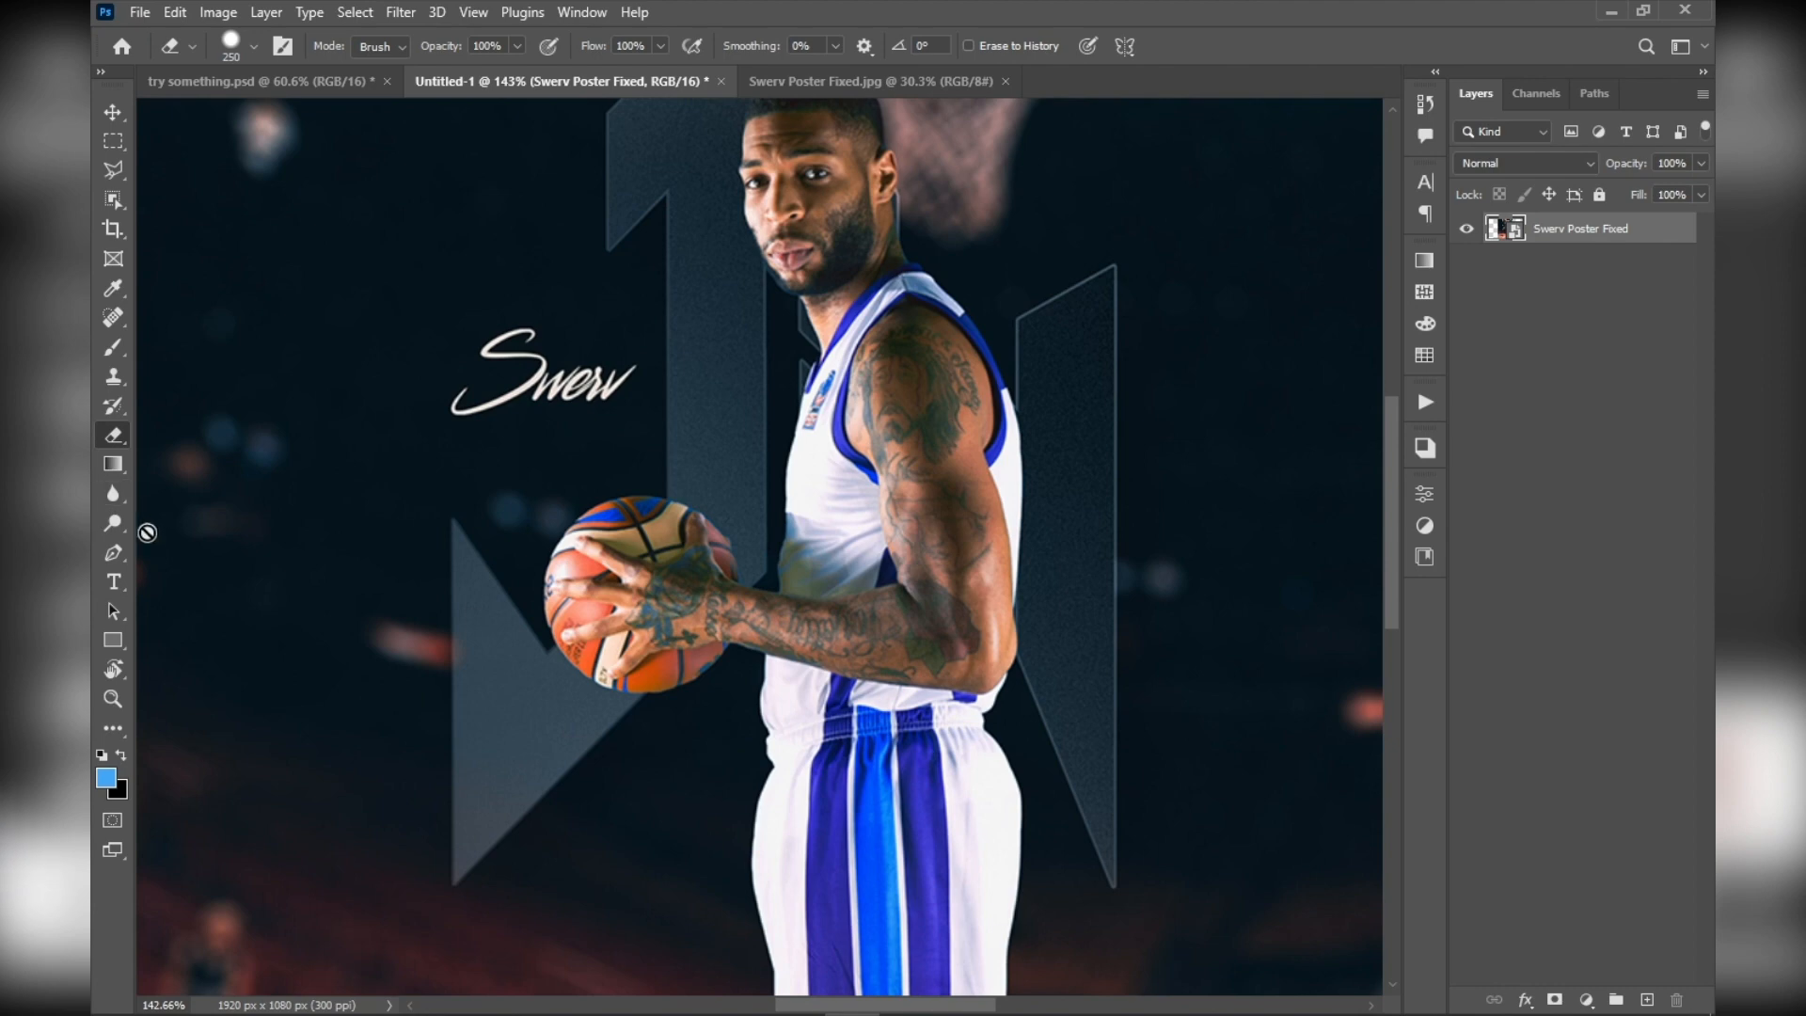
View the Blur tool's options and return to the Move tool
mouse_move(109, 523)
mouse_down()
mouse_move(168, 529)
mouse_move(110, 495)
mouse_move(212, 499)
mouse_move(111, 488)
mouse_move(101, 432)
mouse_up()
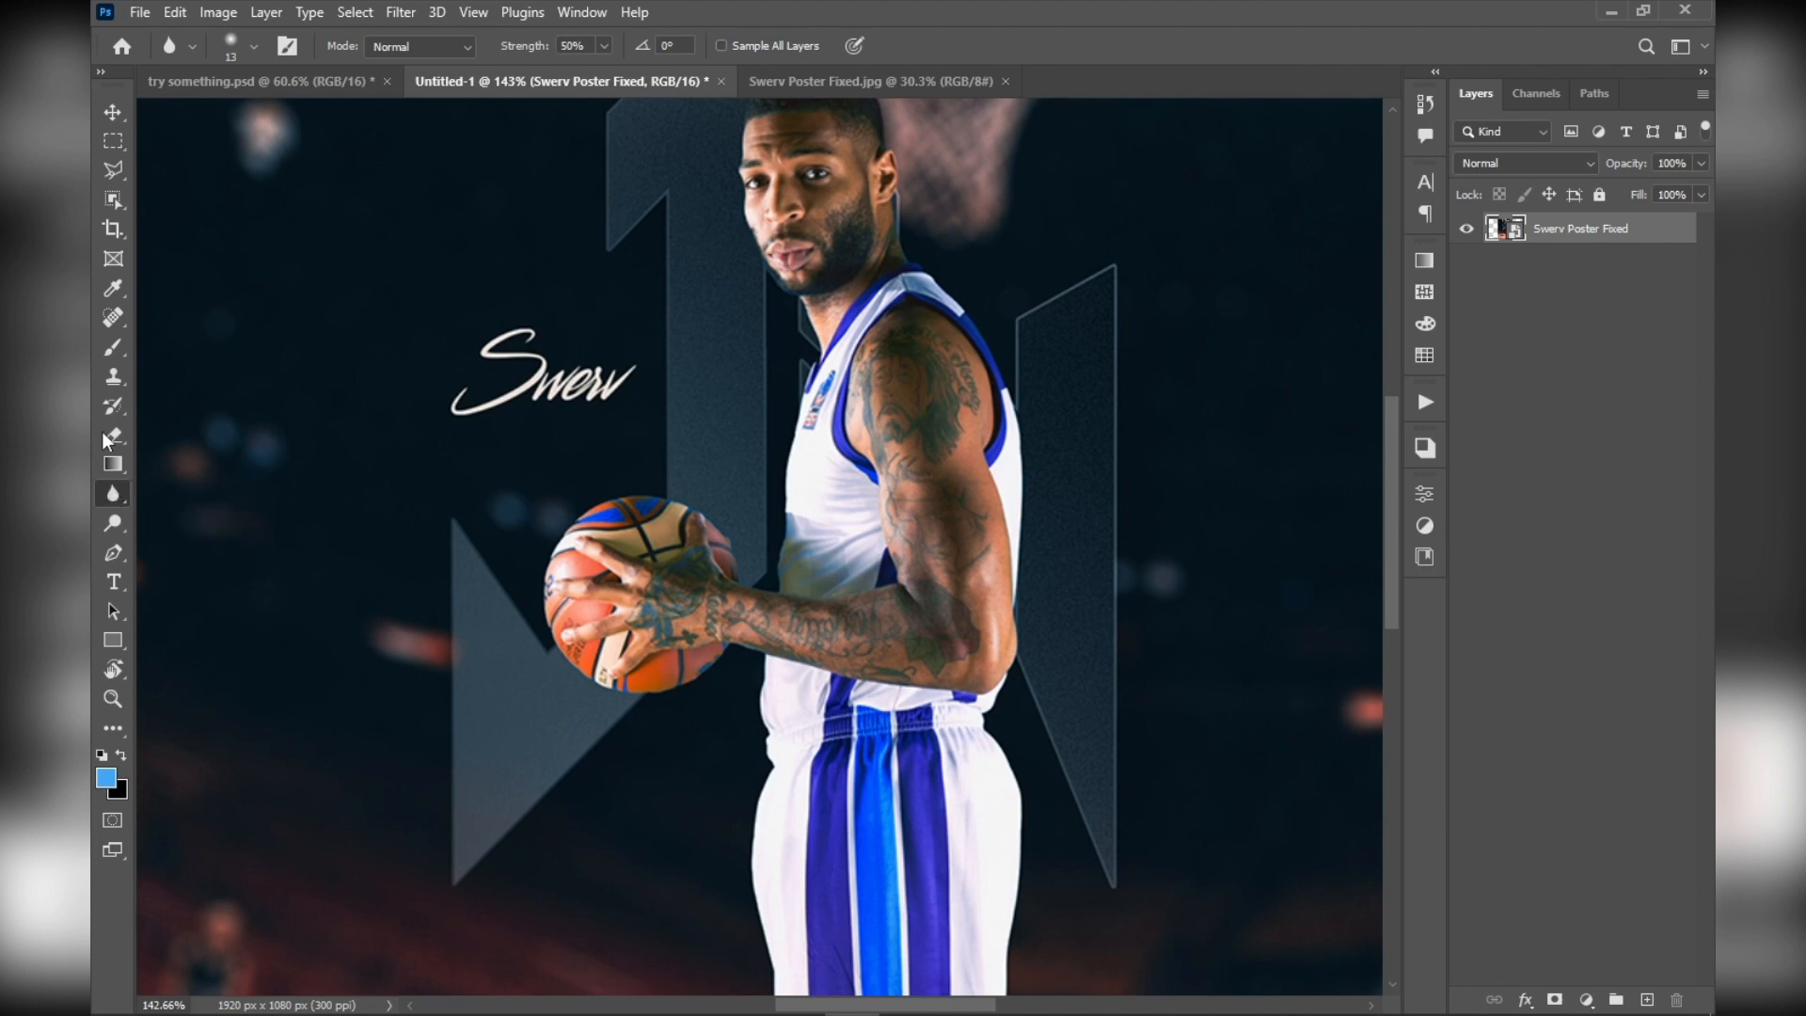
click(122, 112)
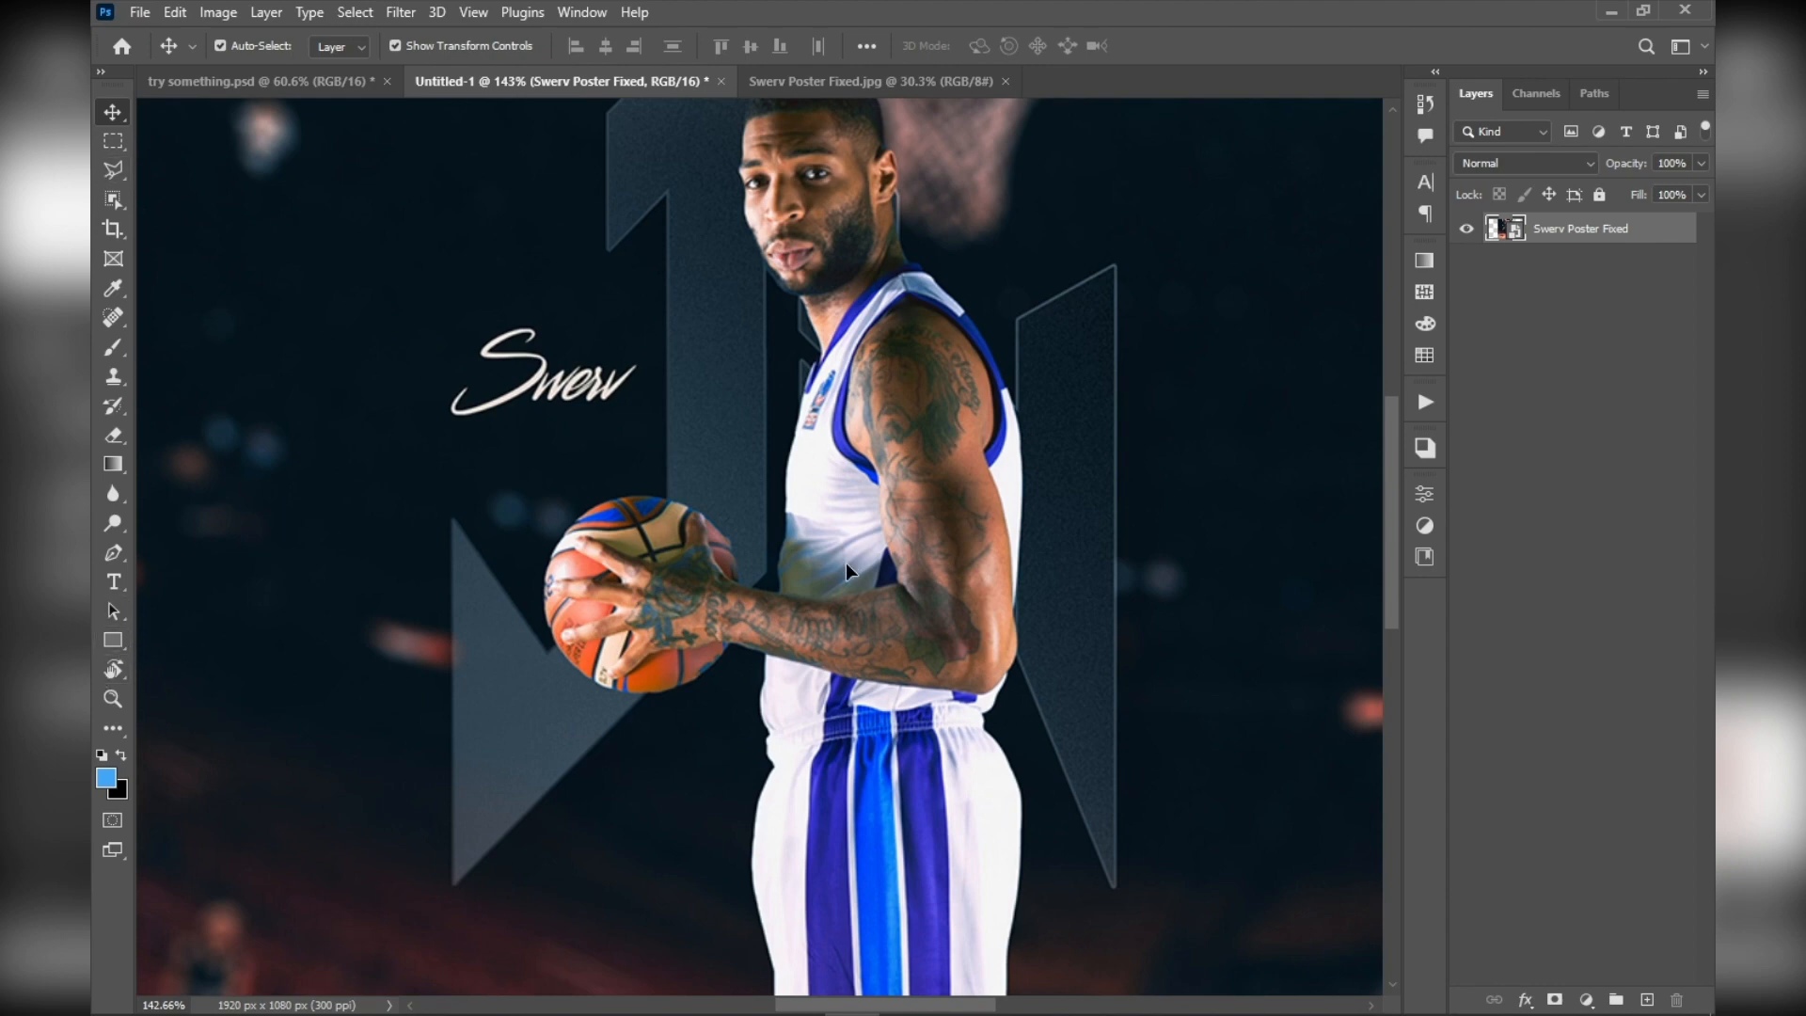
scroll(845, 568, down, 2)
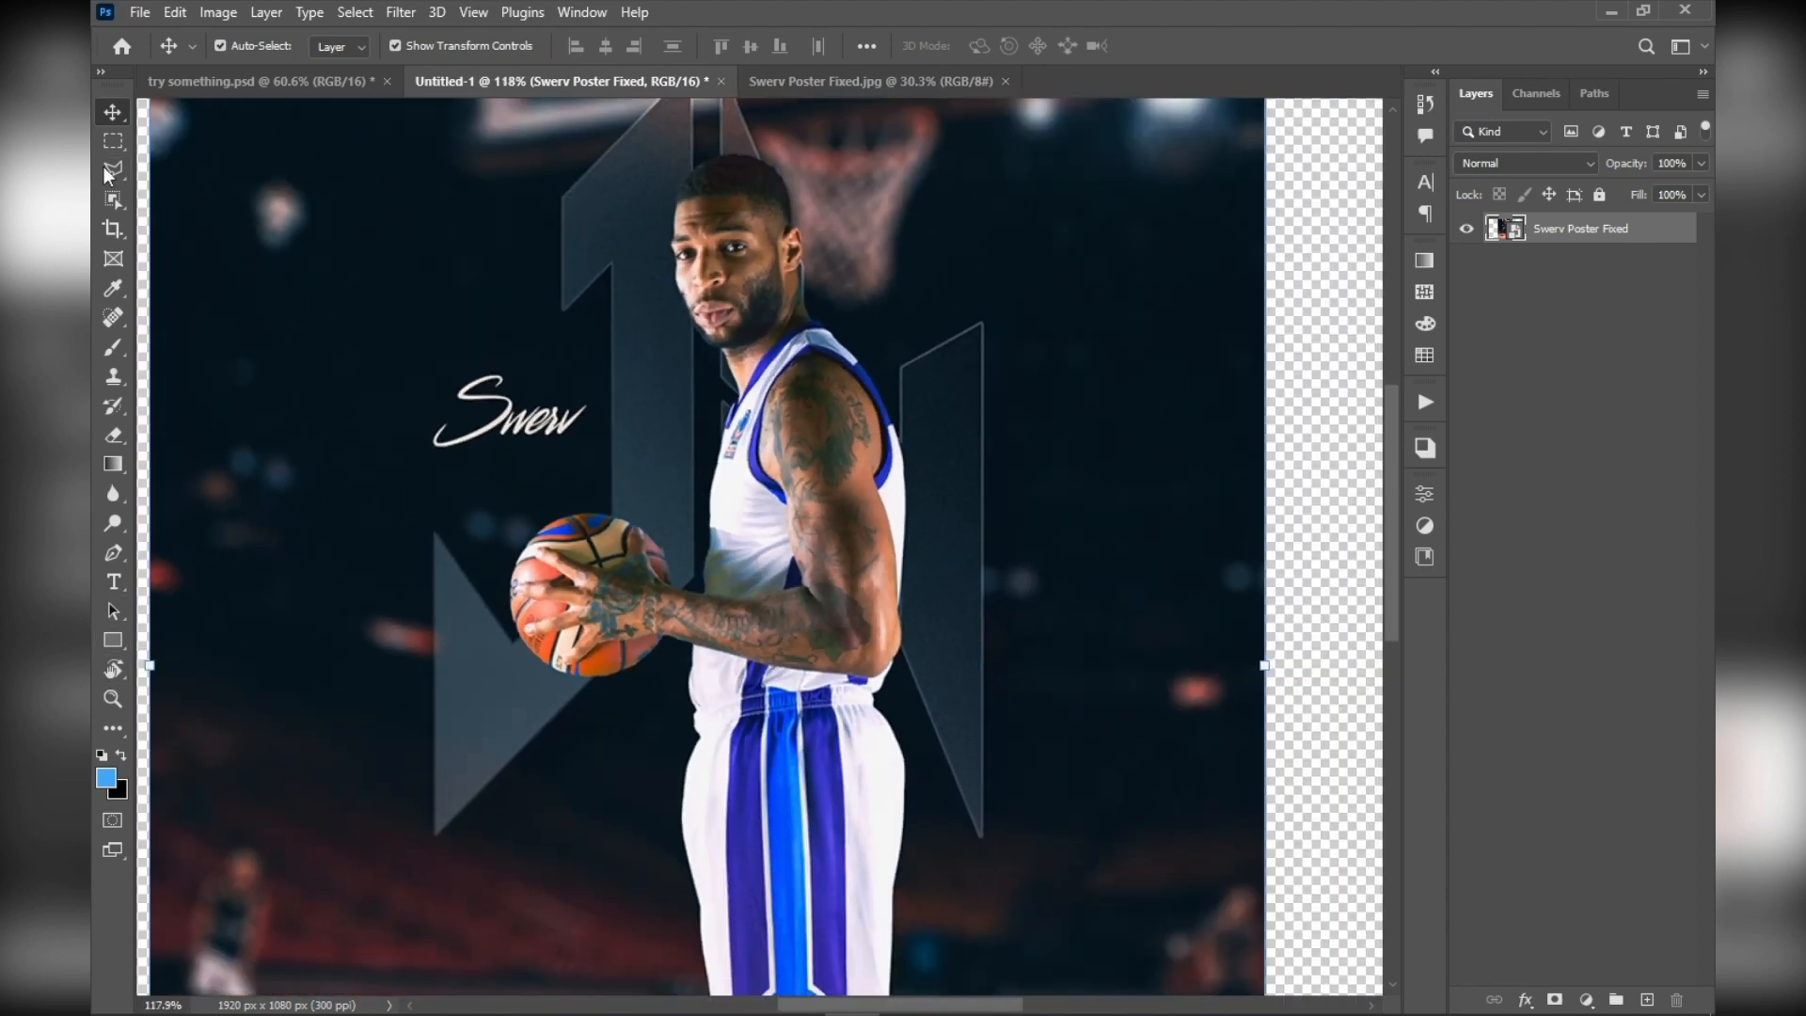
scroll(329, 420, up, 3)
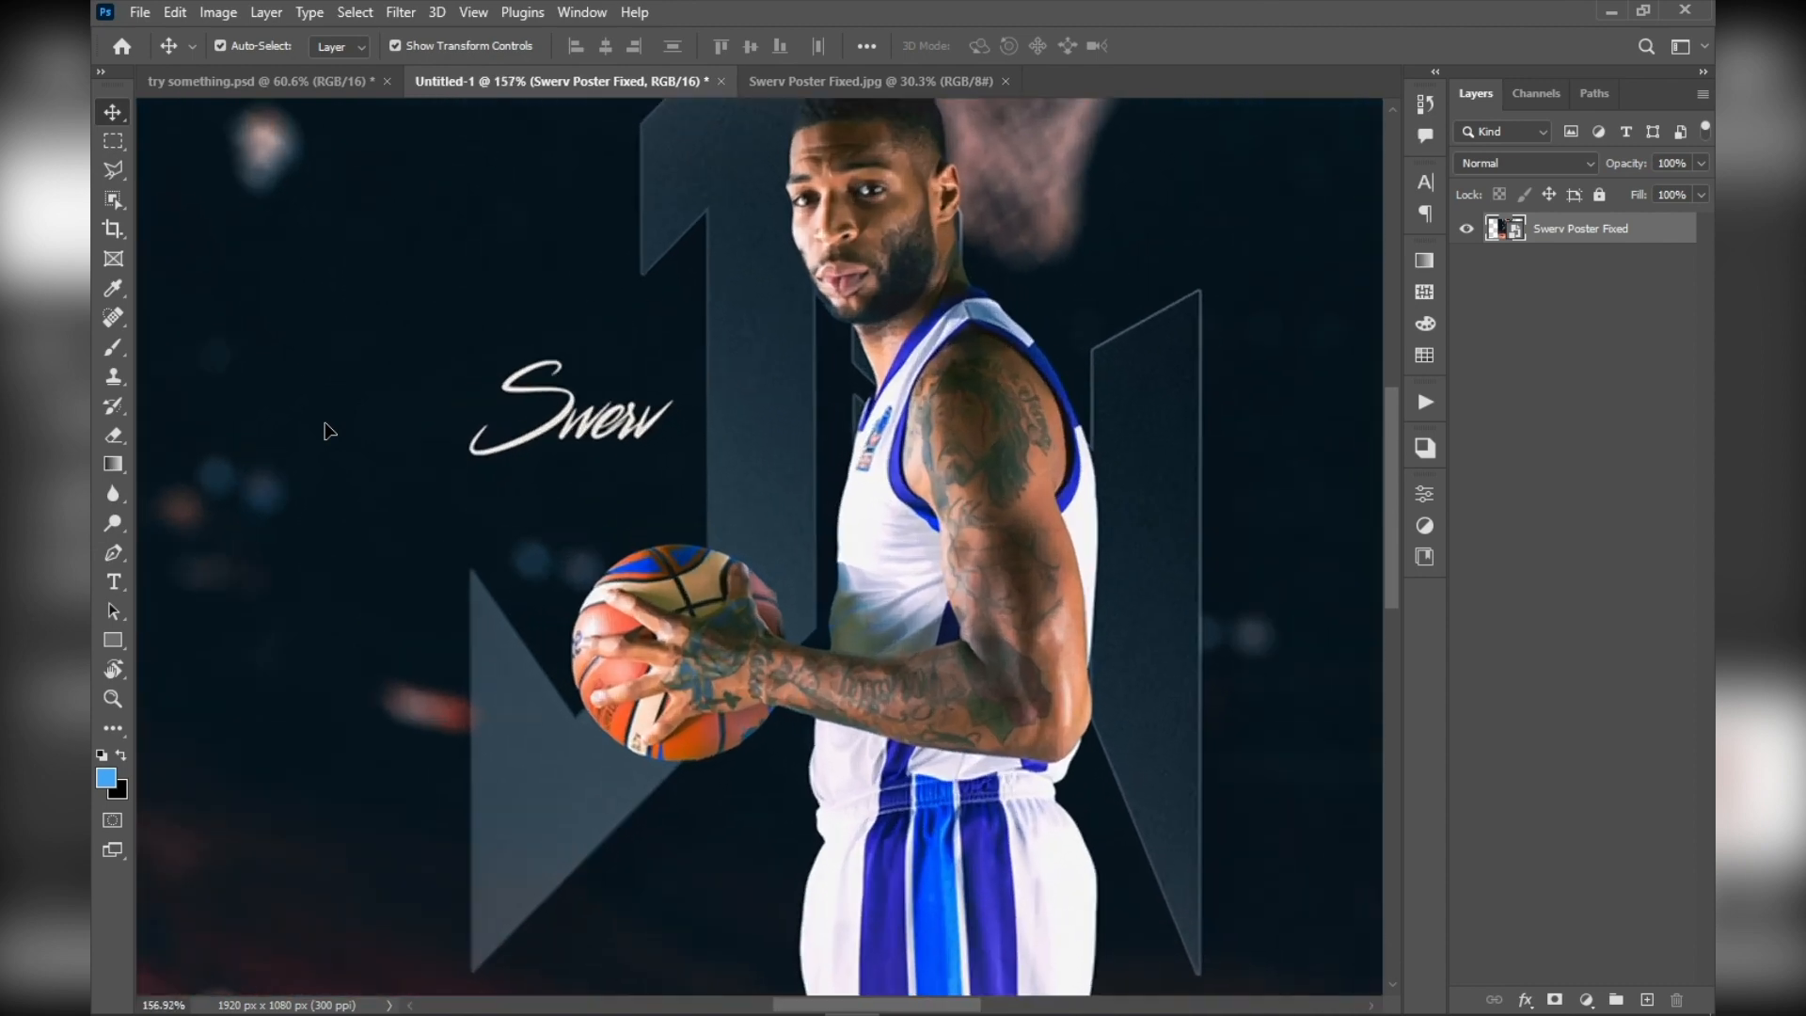
drag(1119, 304, 868, 263)
scroll(1040, 302, down, 2)
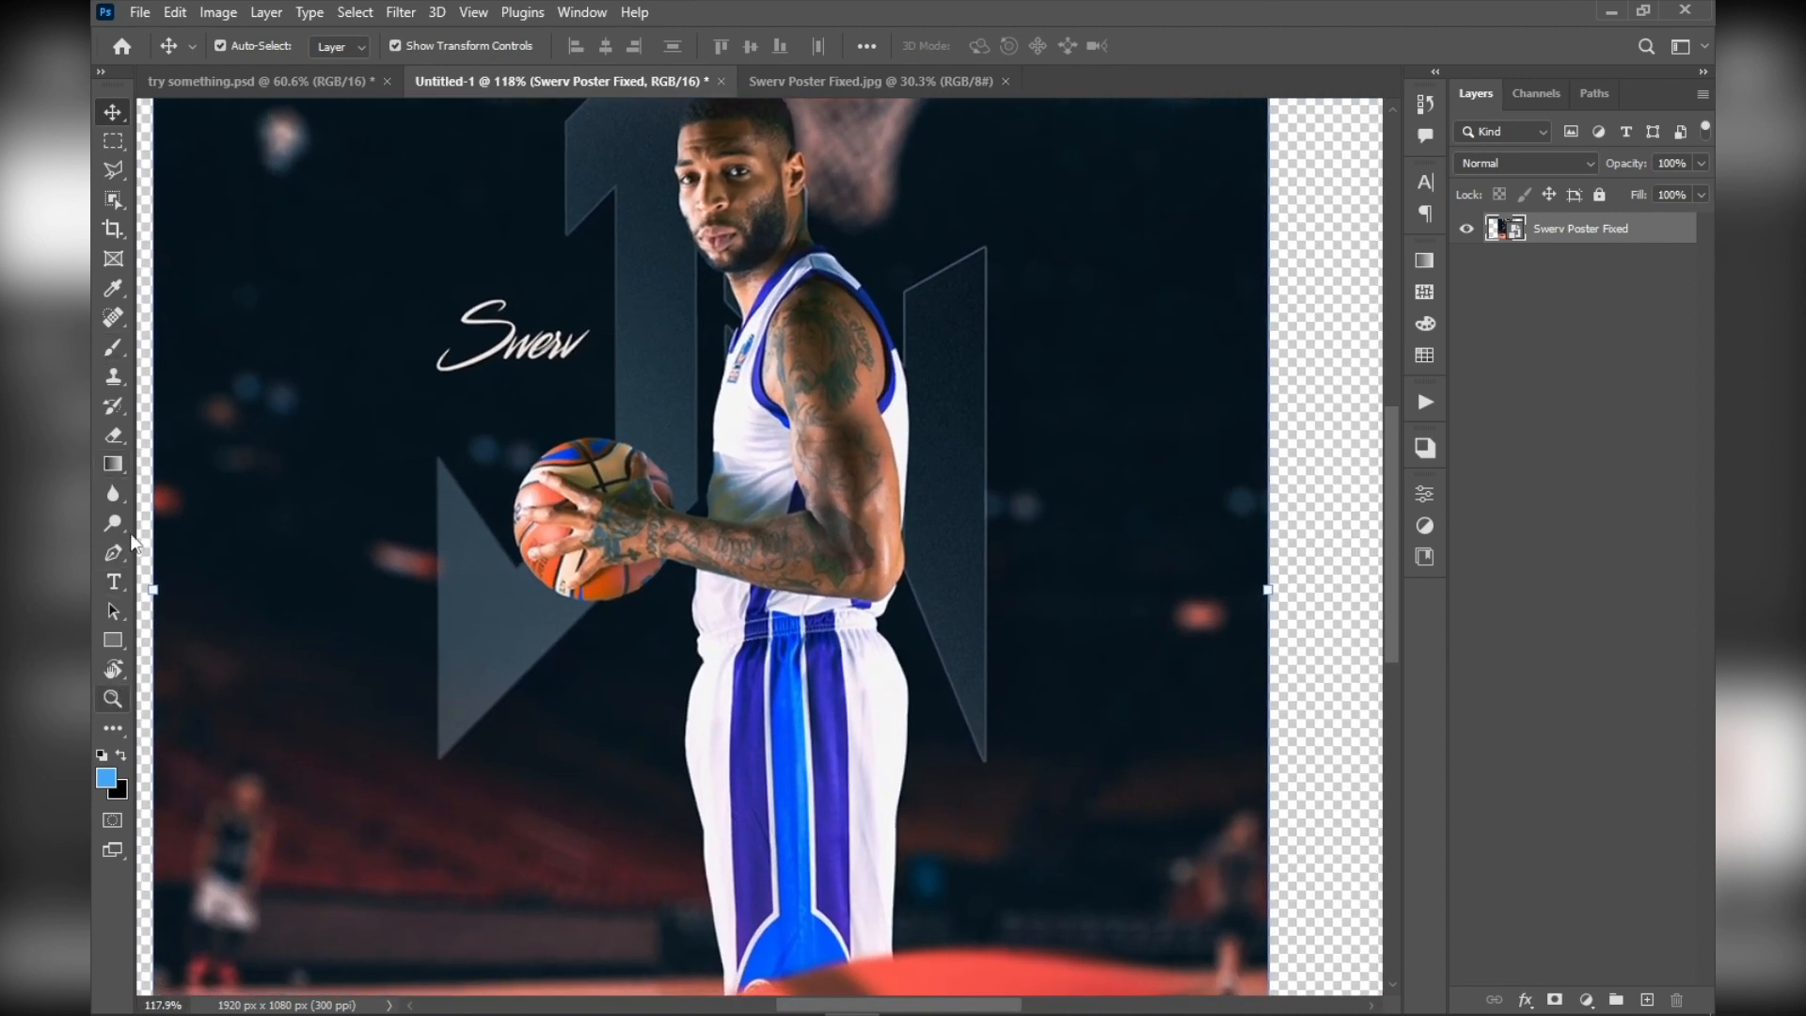
scroll(649, 565, up, 2)
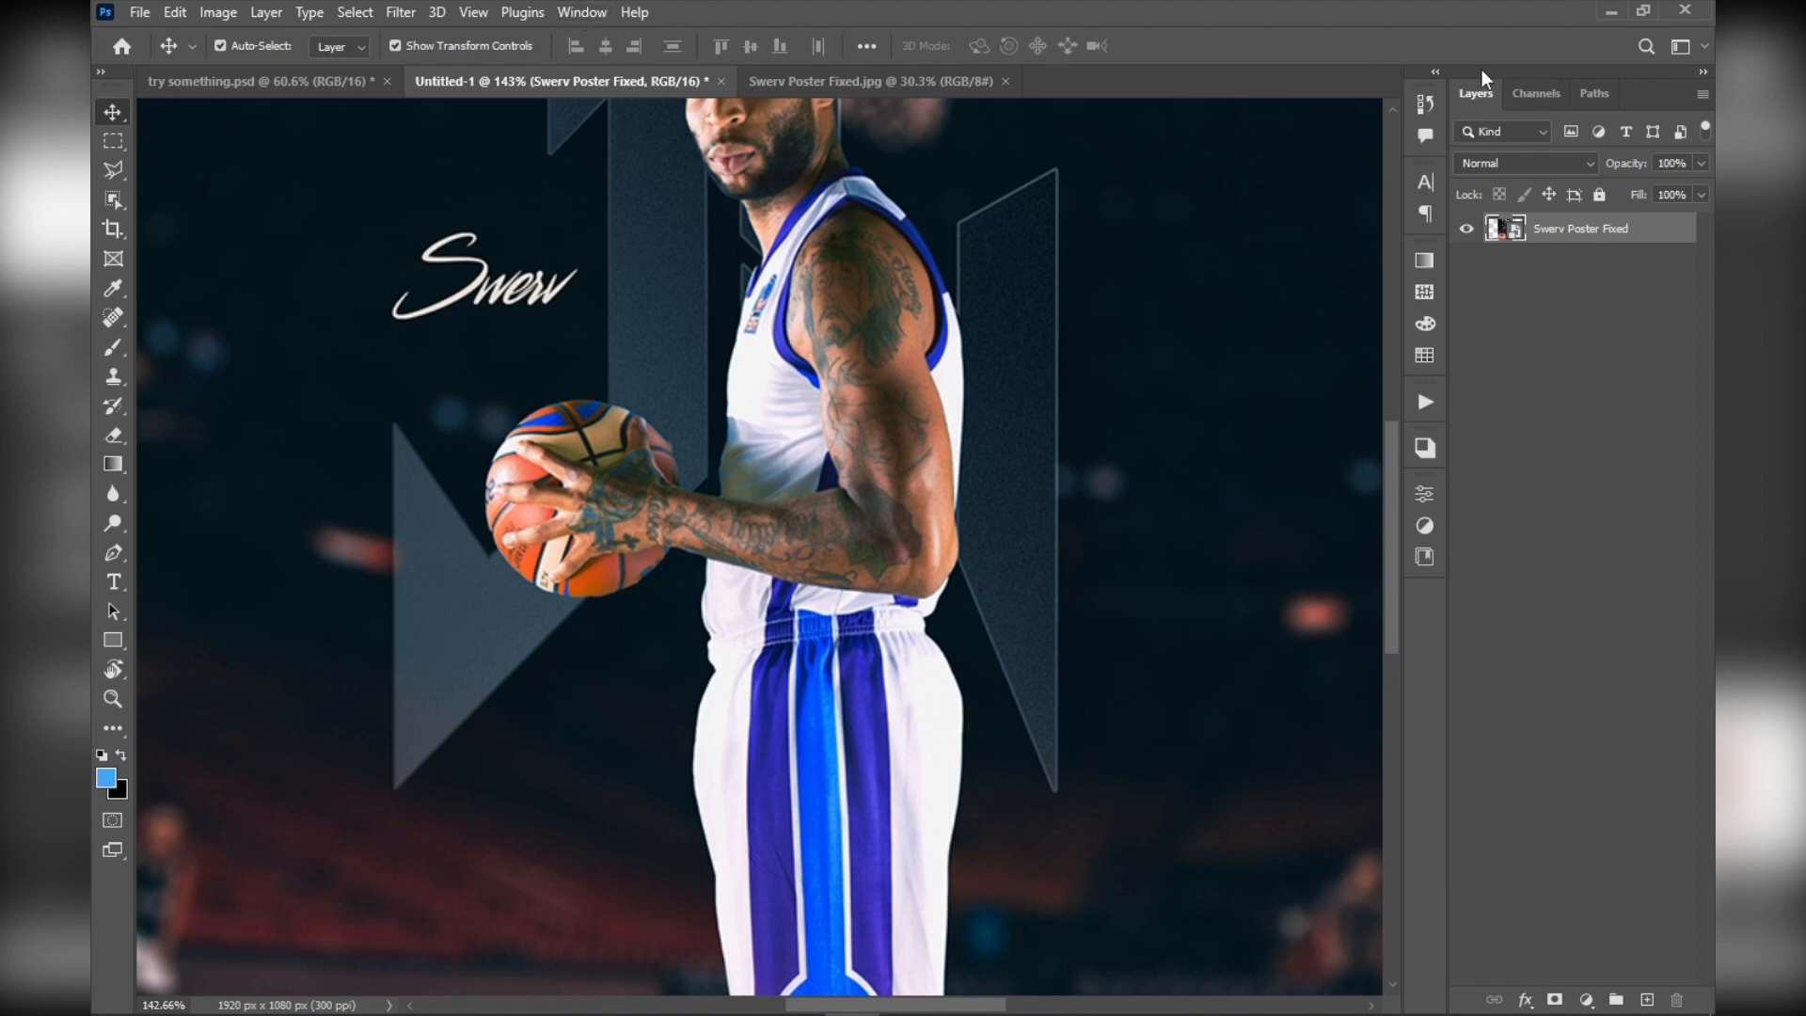
Undock the panel group containing Layers and move it out of the way below the canvas
drag(1482, 70, 1110, 1012)
scroll(1098, 374, down, 4)
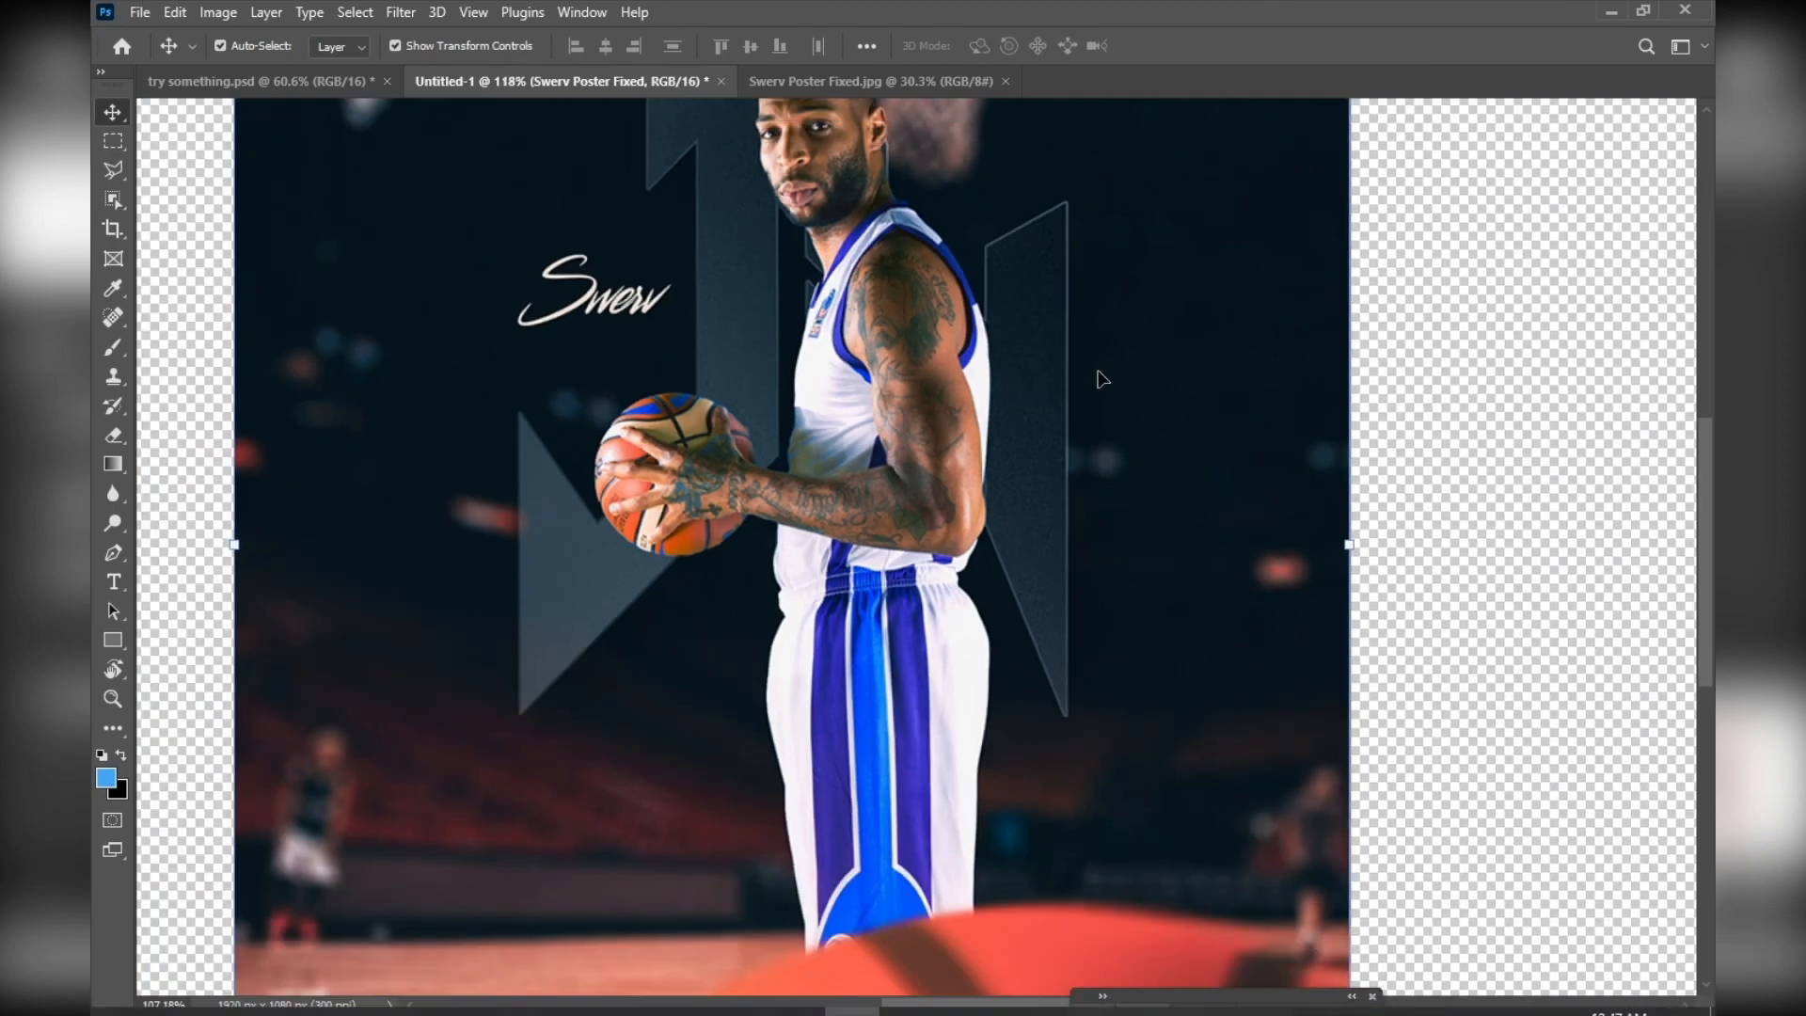
scroll(649, 362, up, 5)
scroll(653, 350, down, 13)
click(1501, 370)
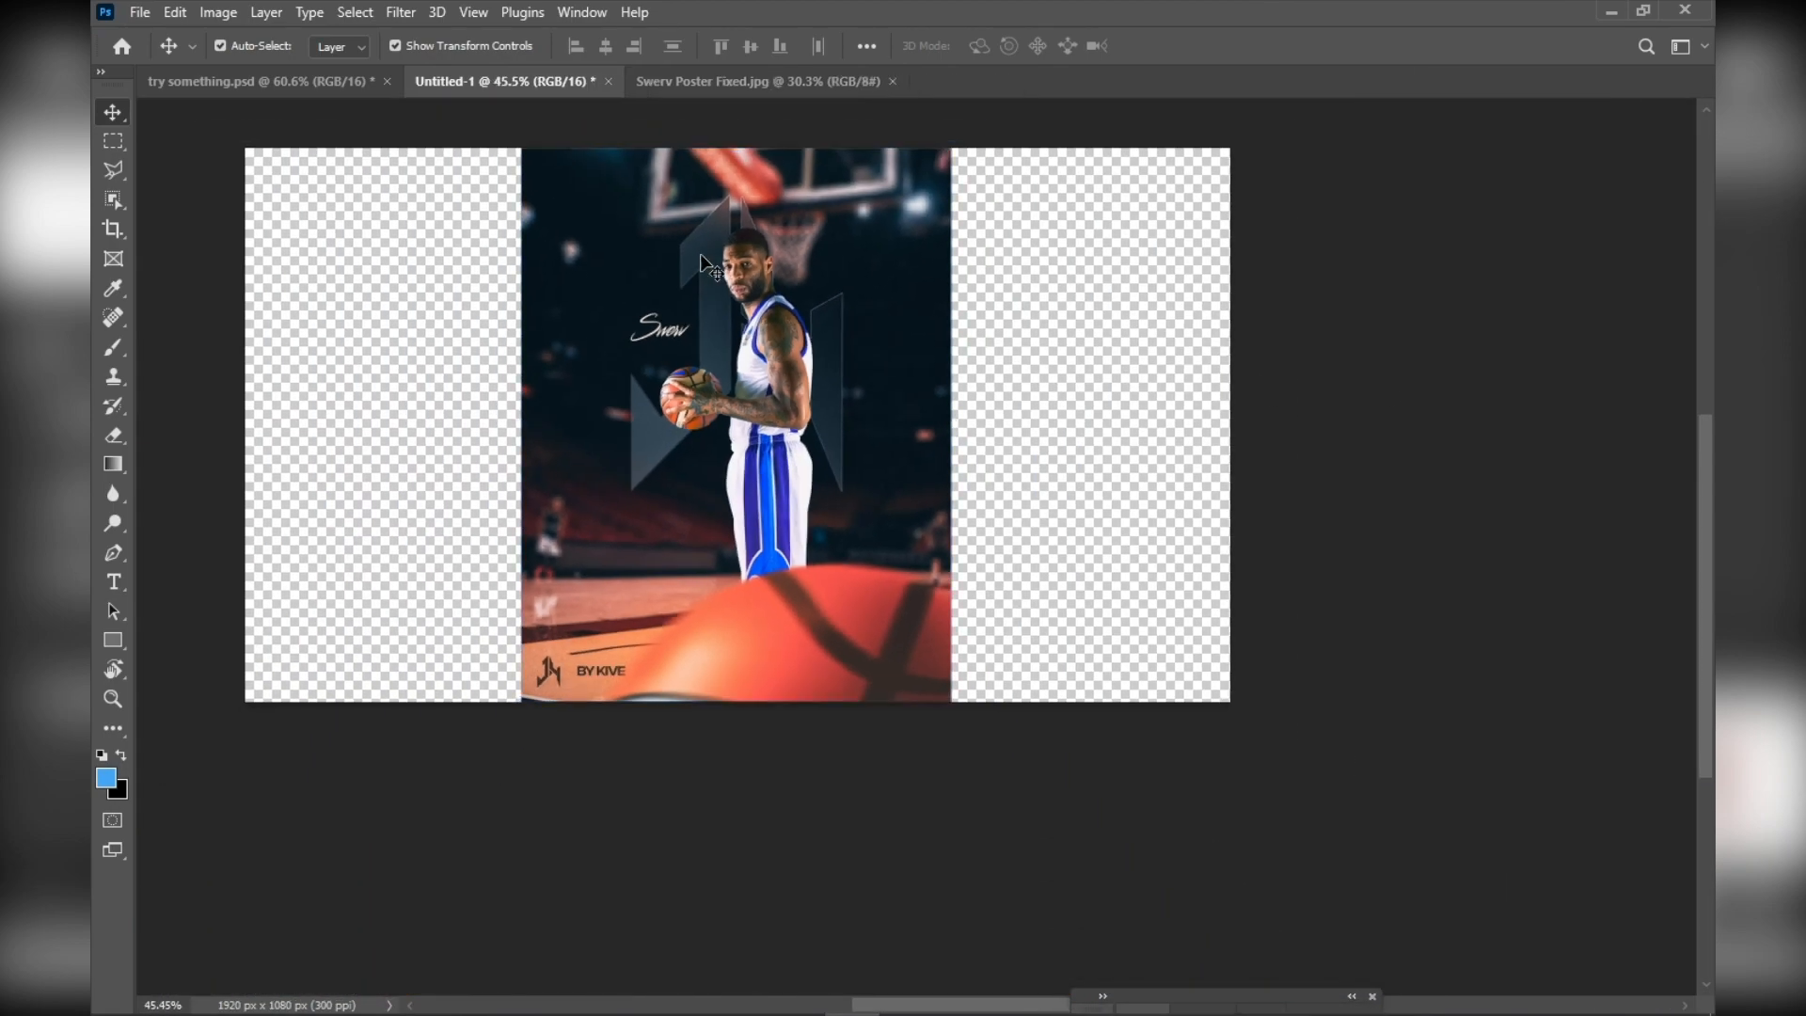
scroll(1007, 363, up, 6)
scroll(990, 410, down, 3)
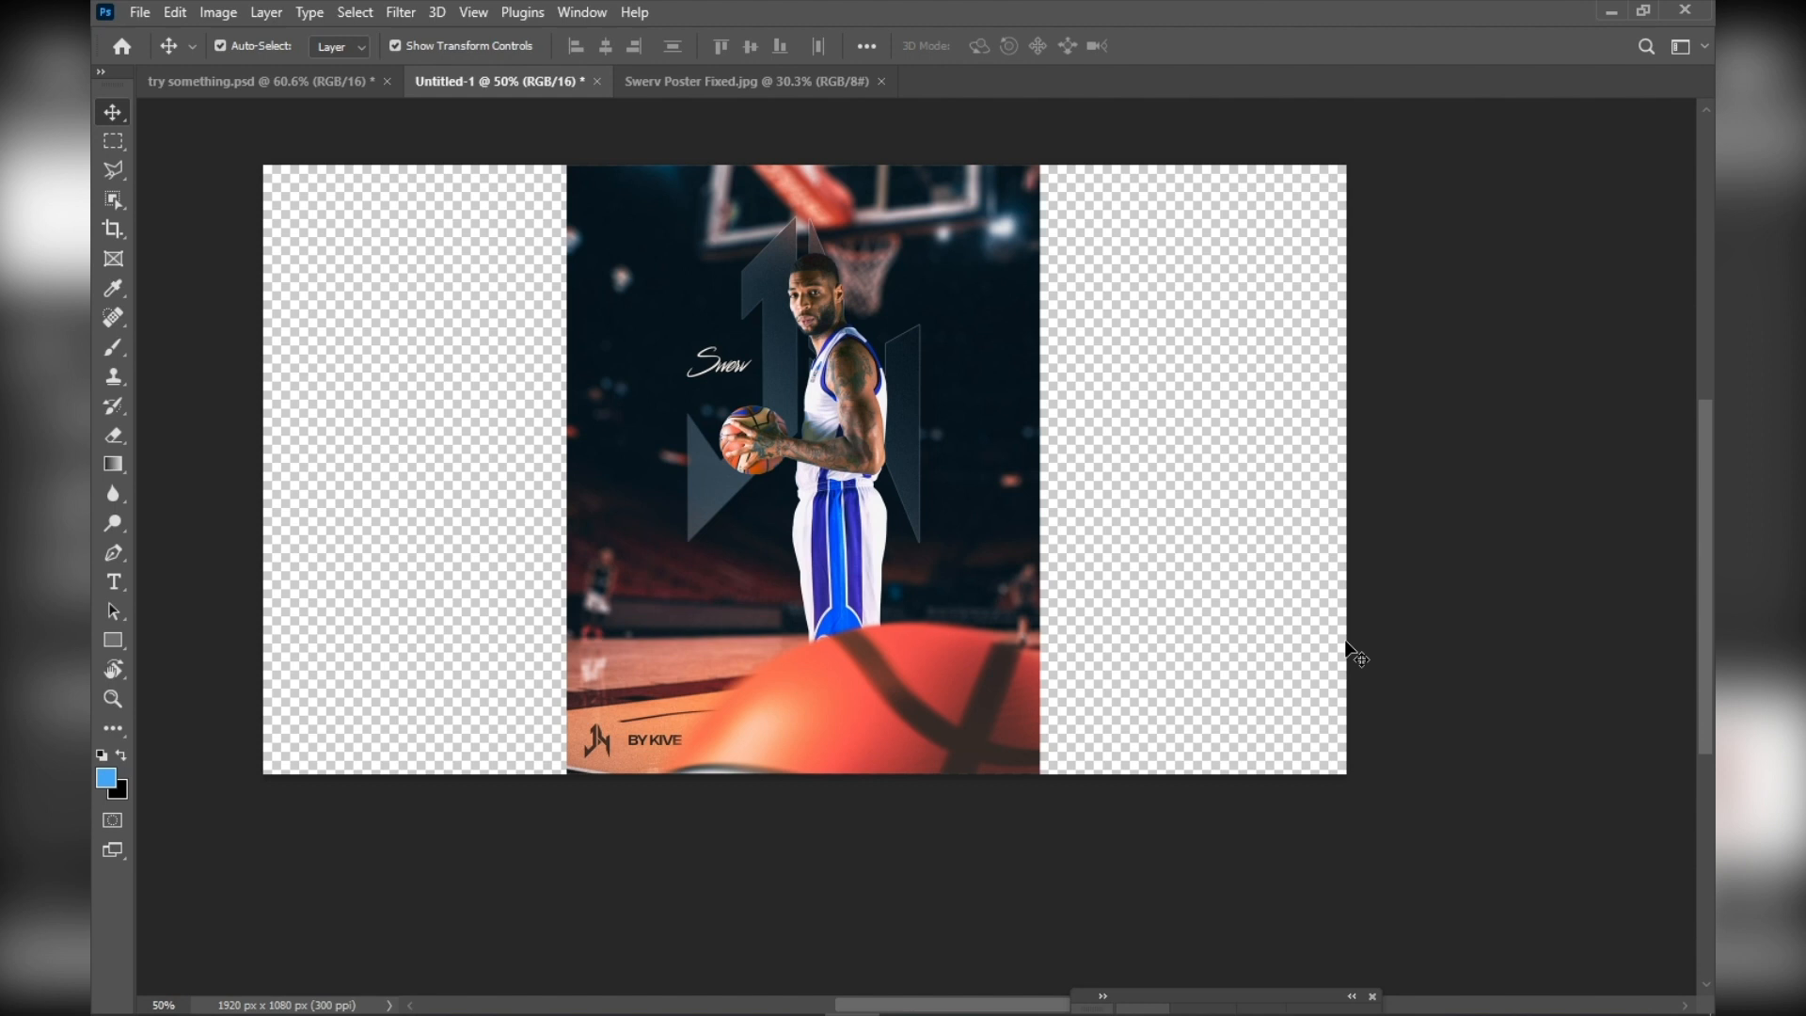
Restore the default panel layout by applying the Essentials (Default) workspace
click(577, 10)
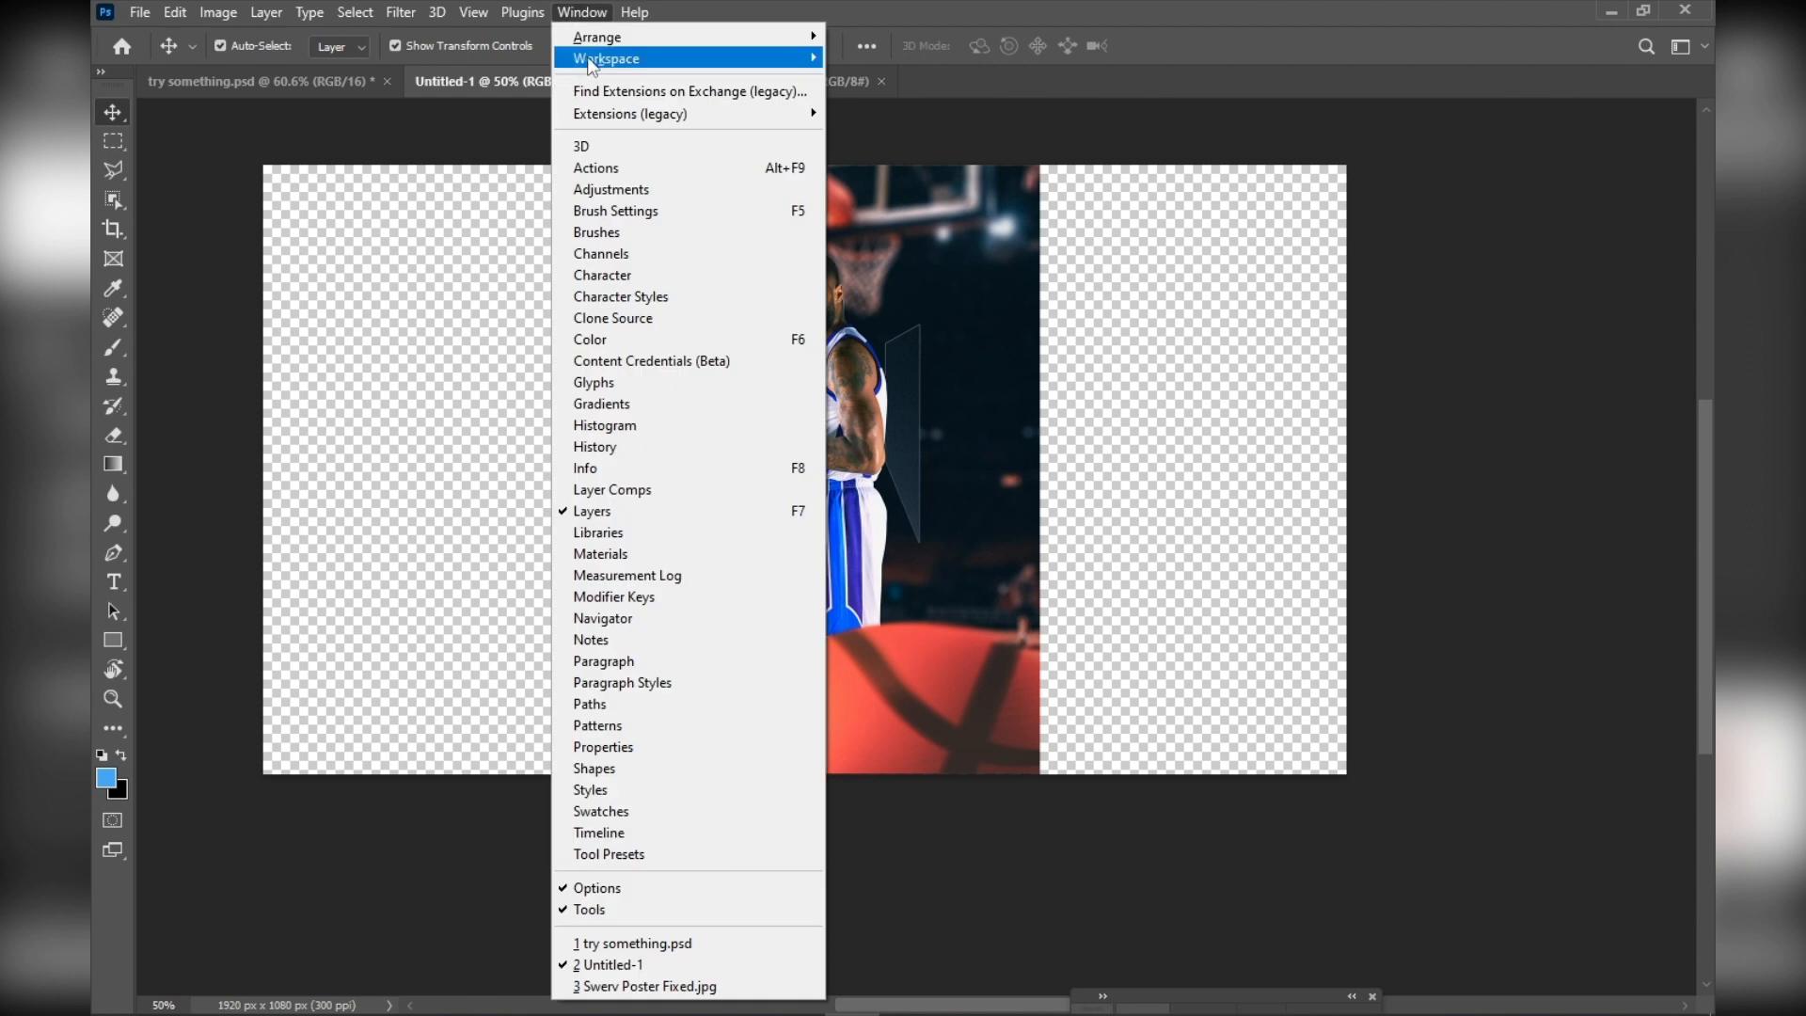
mouse_move(605, 43)
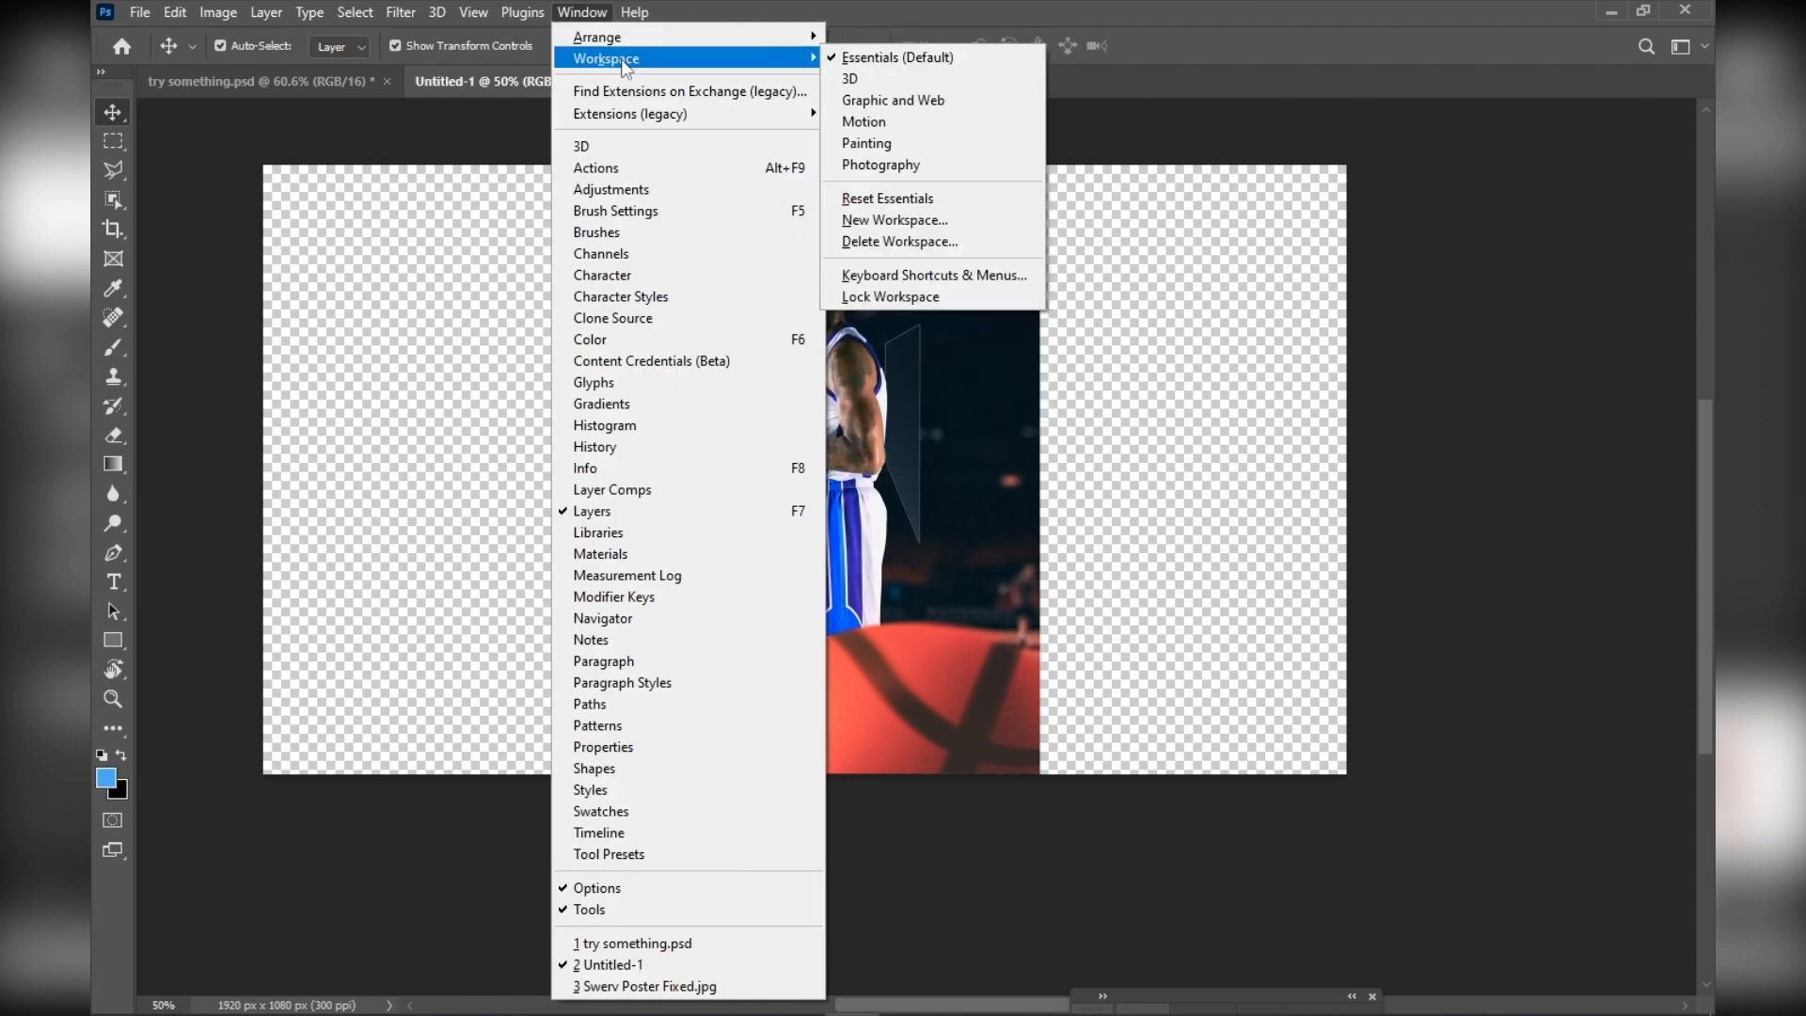
click(892, 58)
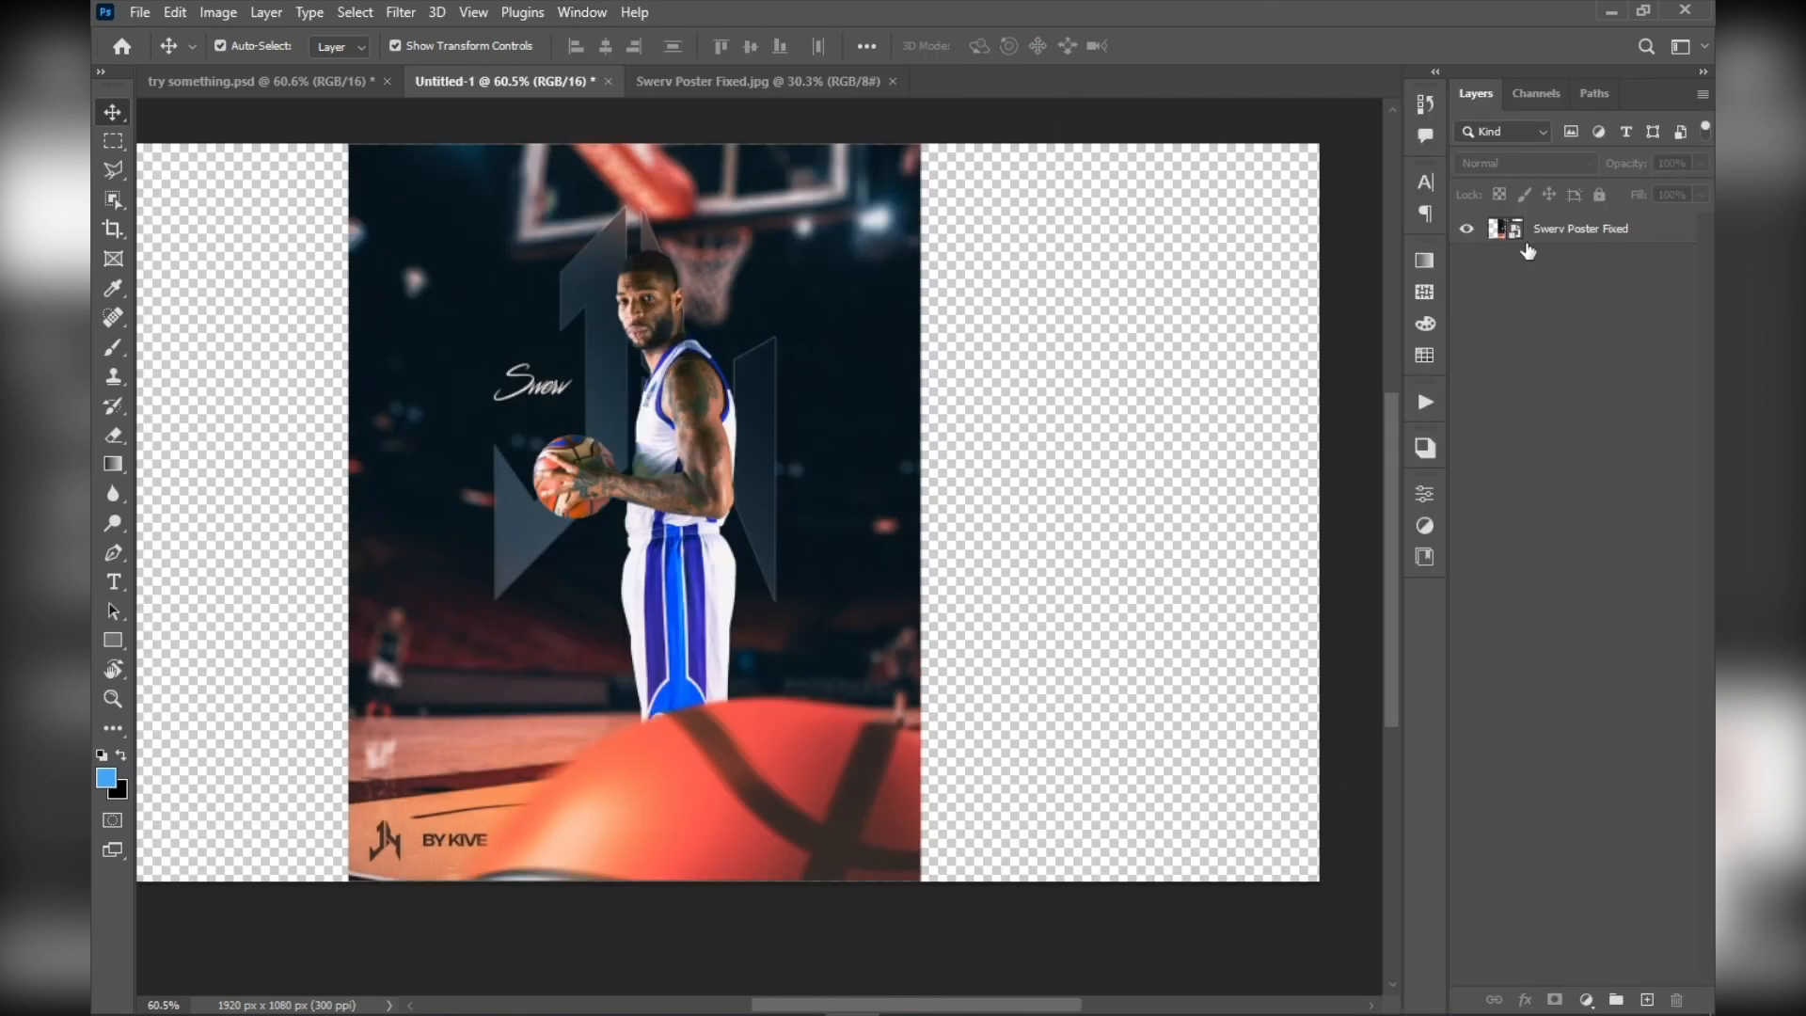
Set the Swerv Poster Fixed layer's blend mode to Screen and keep the layer selected
click(1528, 241)
click(1543, 165)
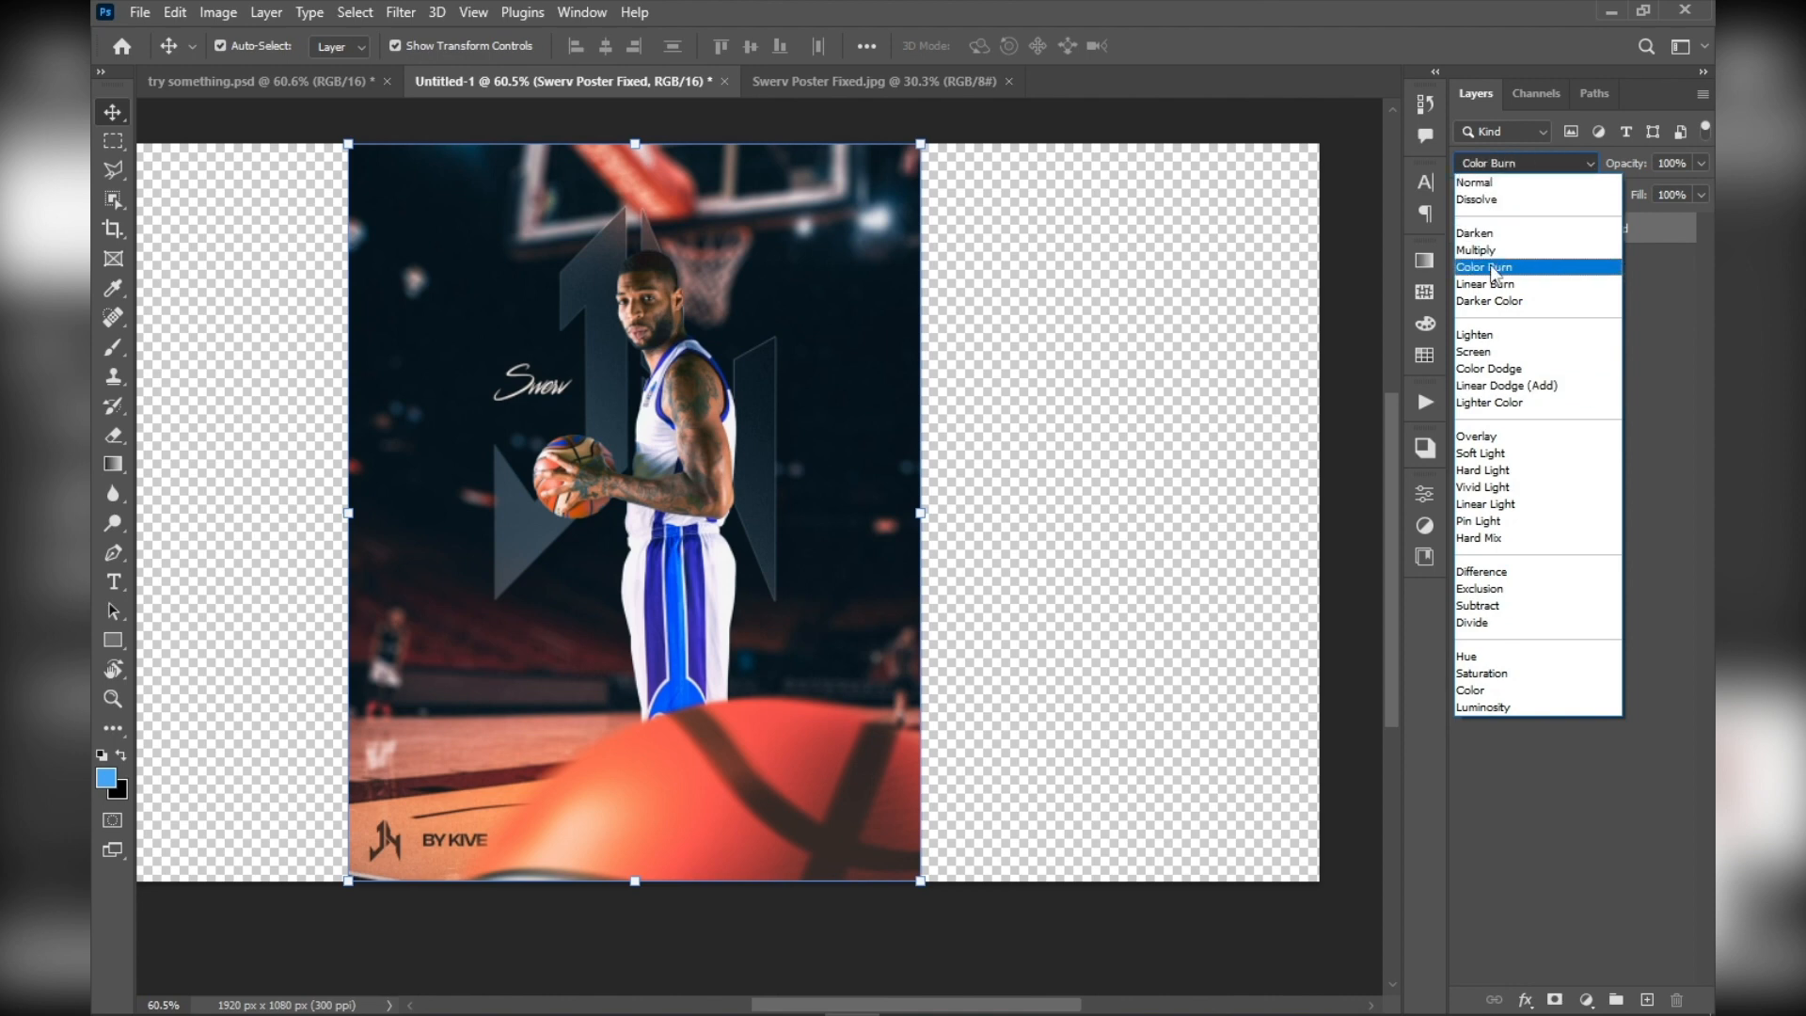
click(1496, 354)
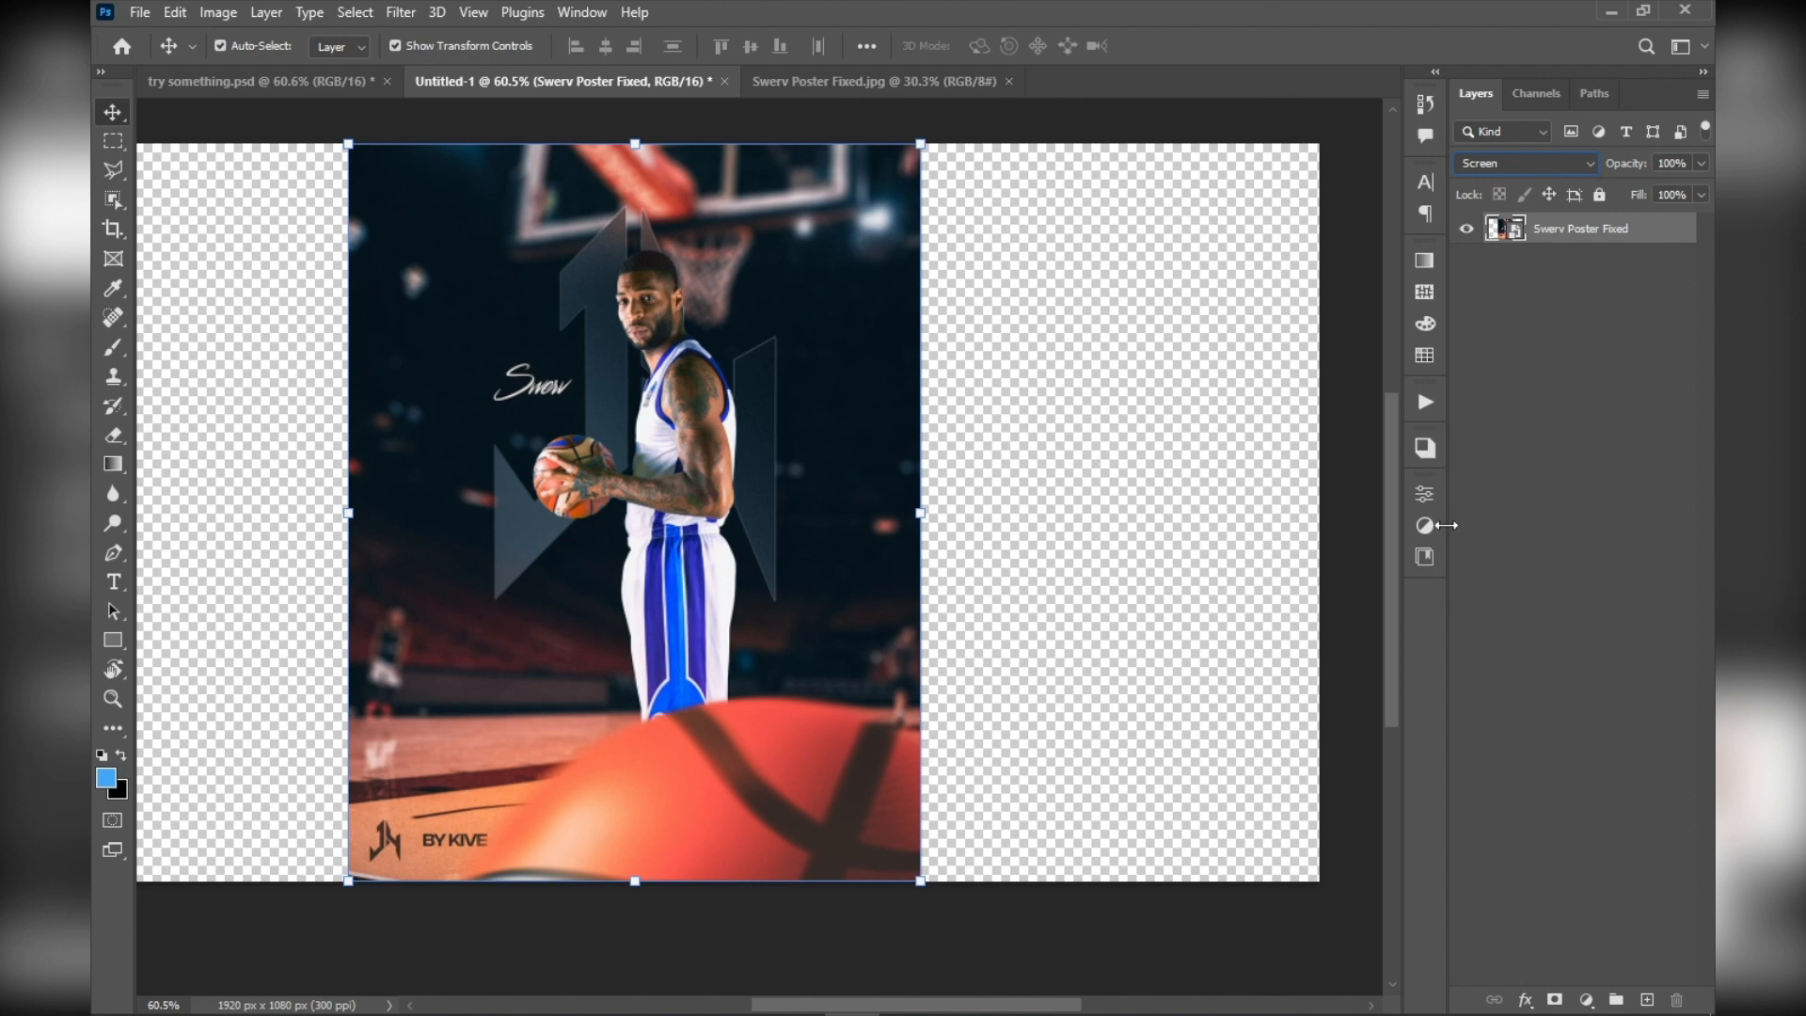
click(1029, 343)
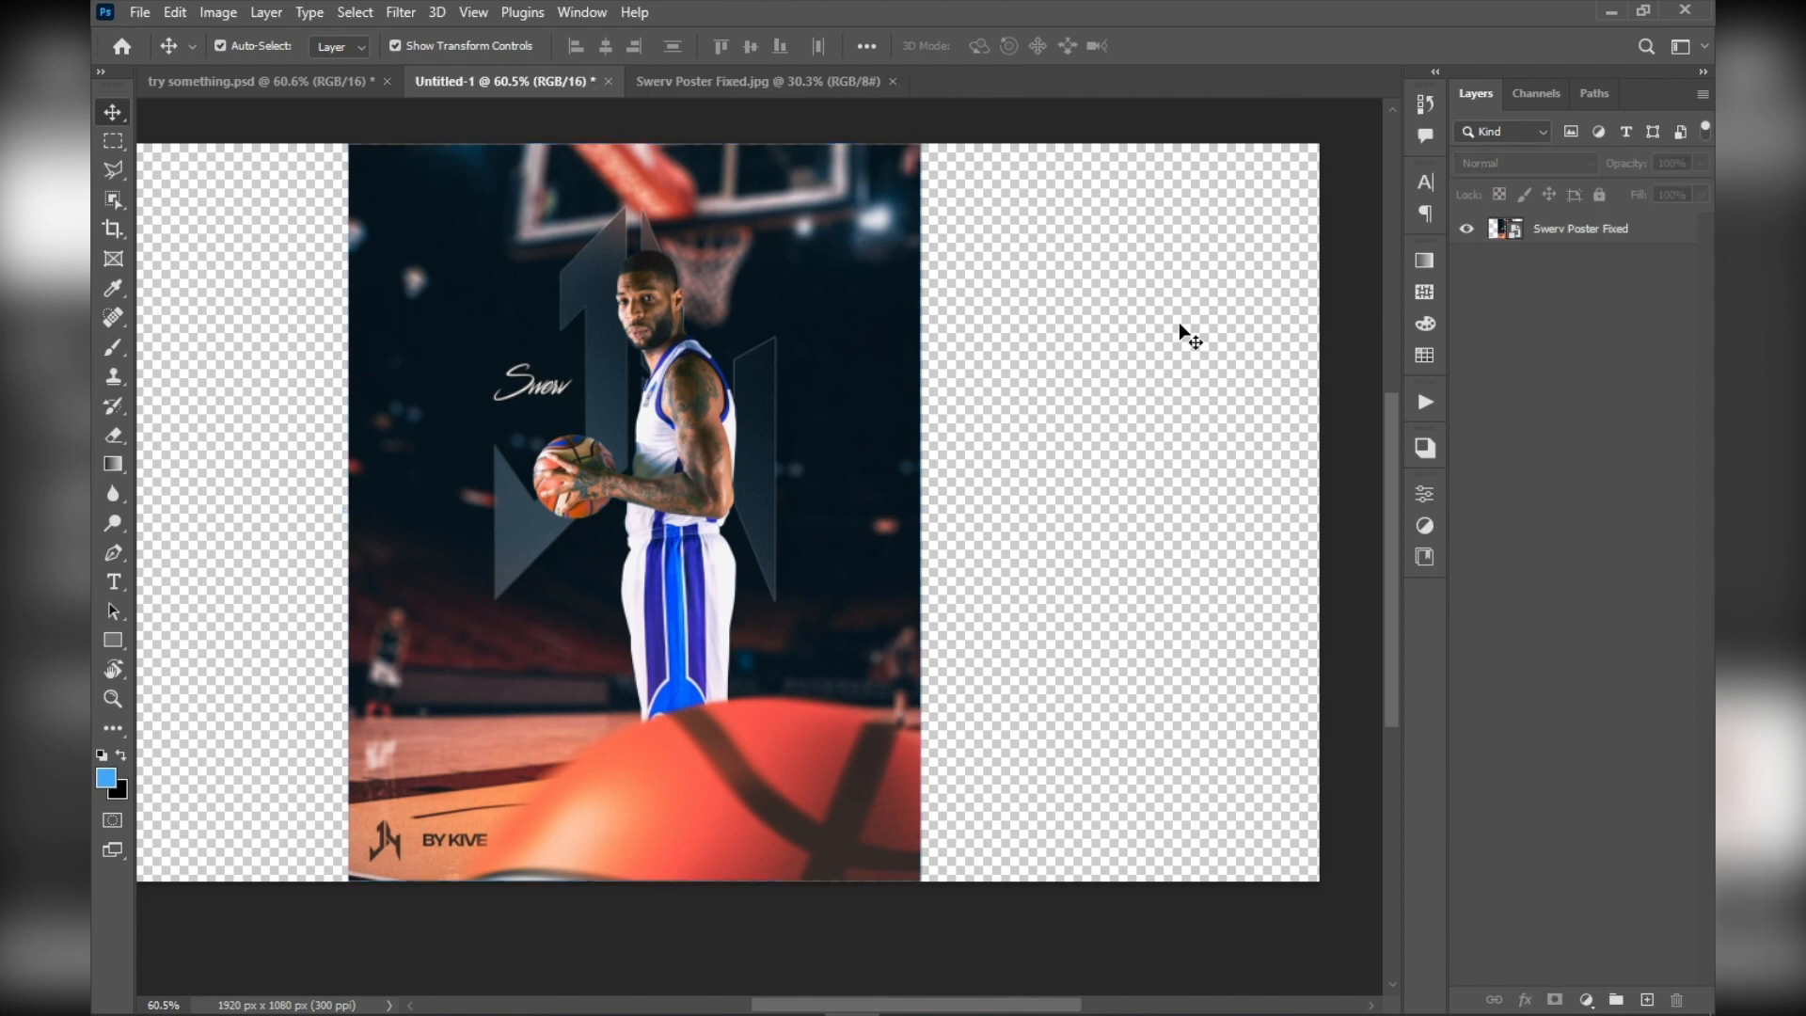
click(1596, 234)
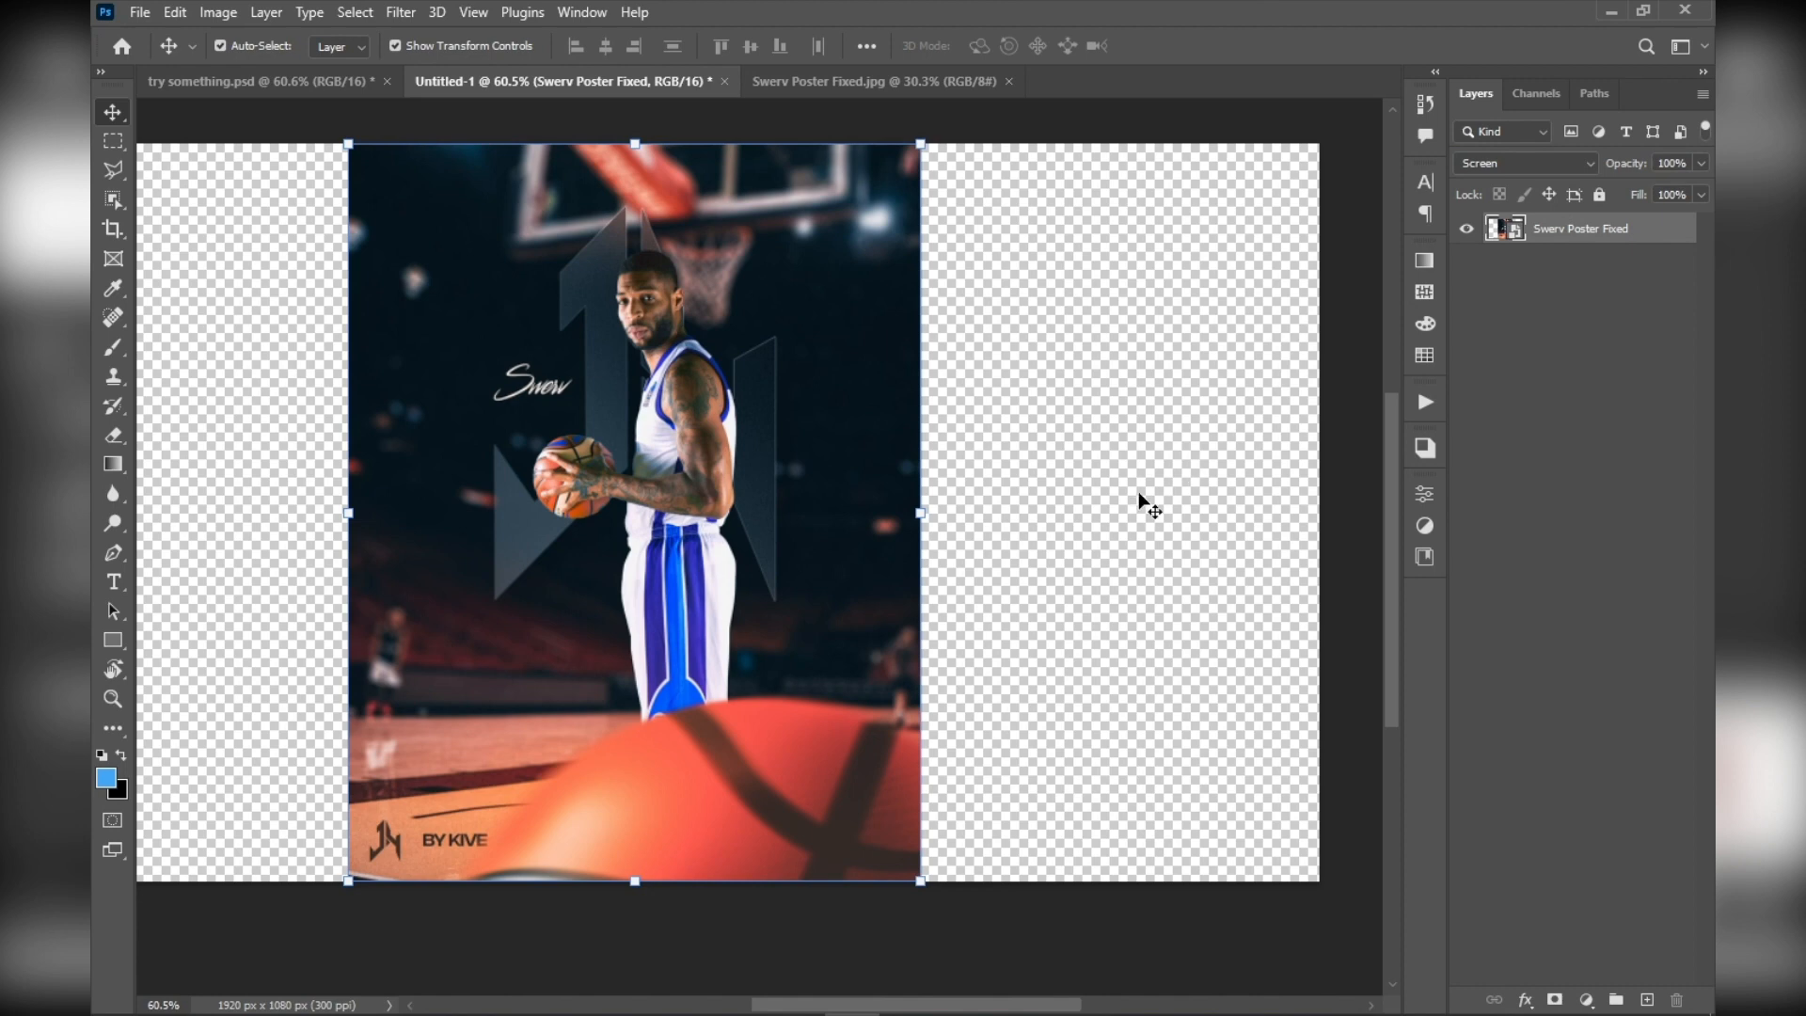
scroll(1143, 482, up, 2)
scroll(1147, 478, down, 2)
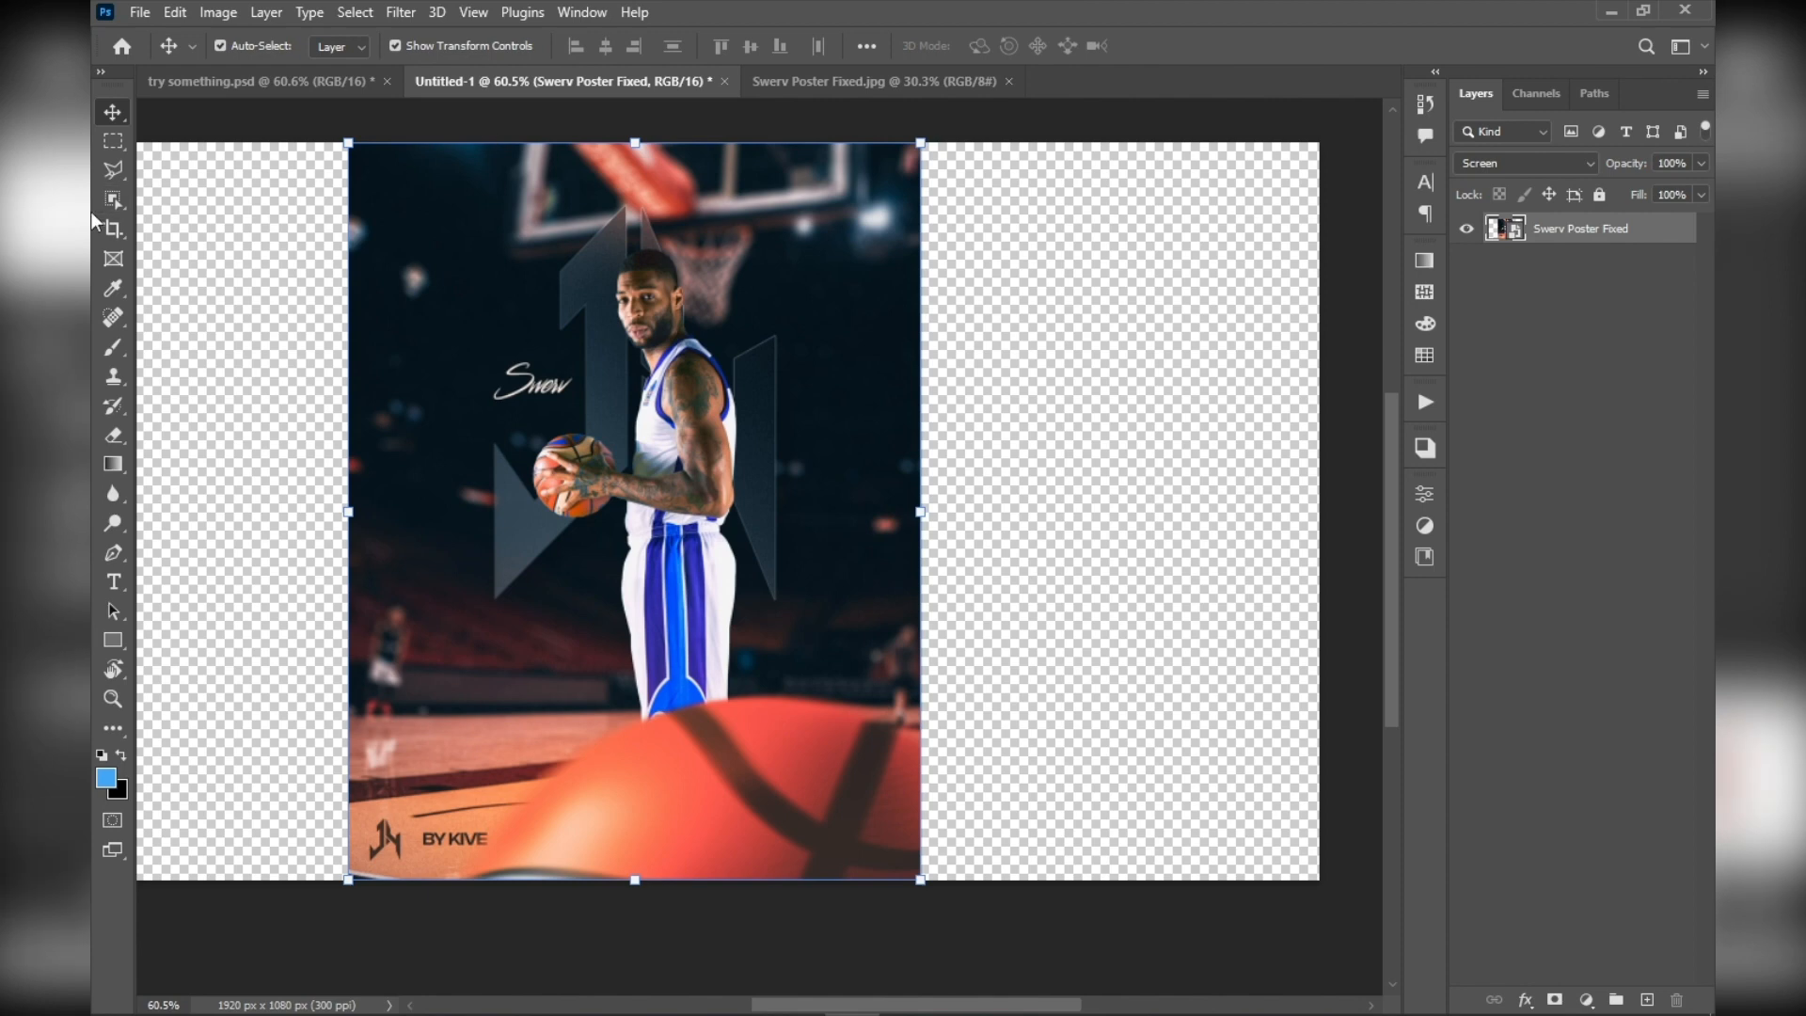
Try cropping the canvas to an upright 1080 by 1920 ratio frame over part of the poster, and undo the crop
click(113, 228)
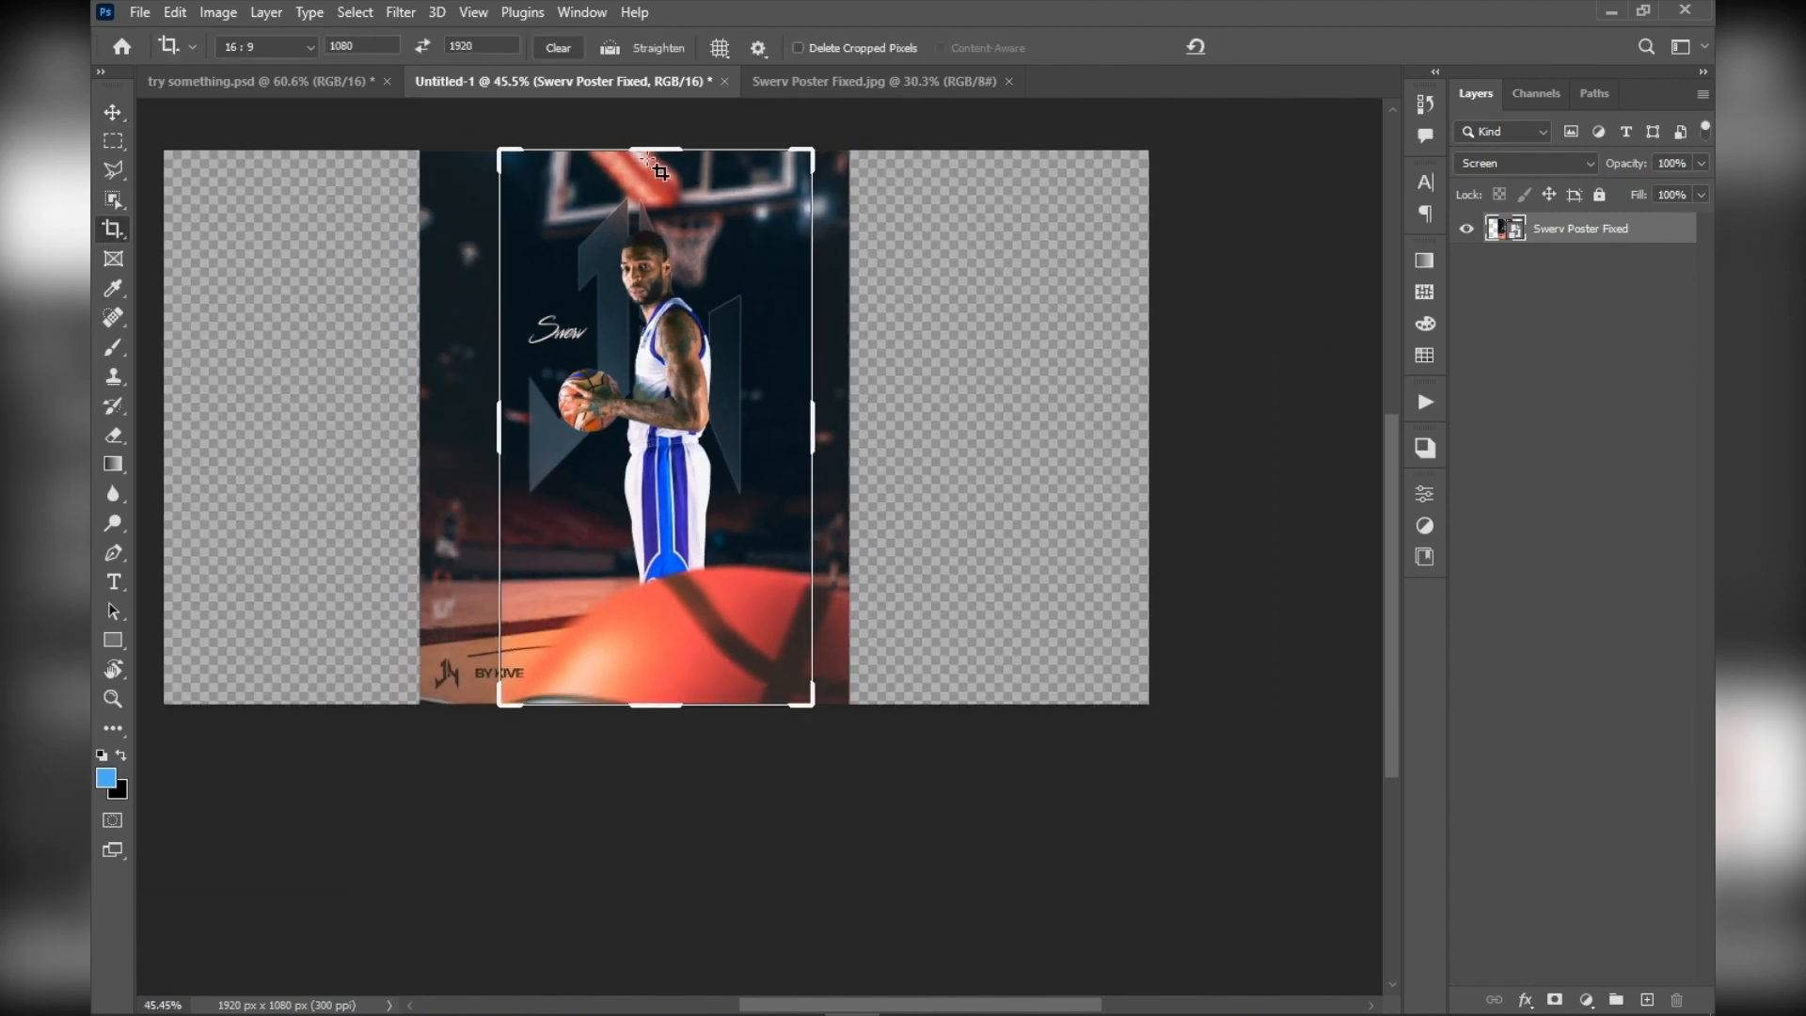
drag(651, 151, 658, 216)
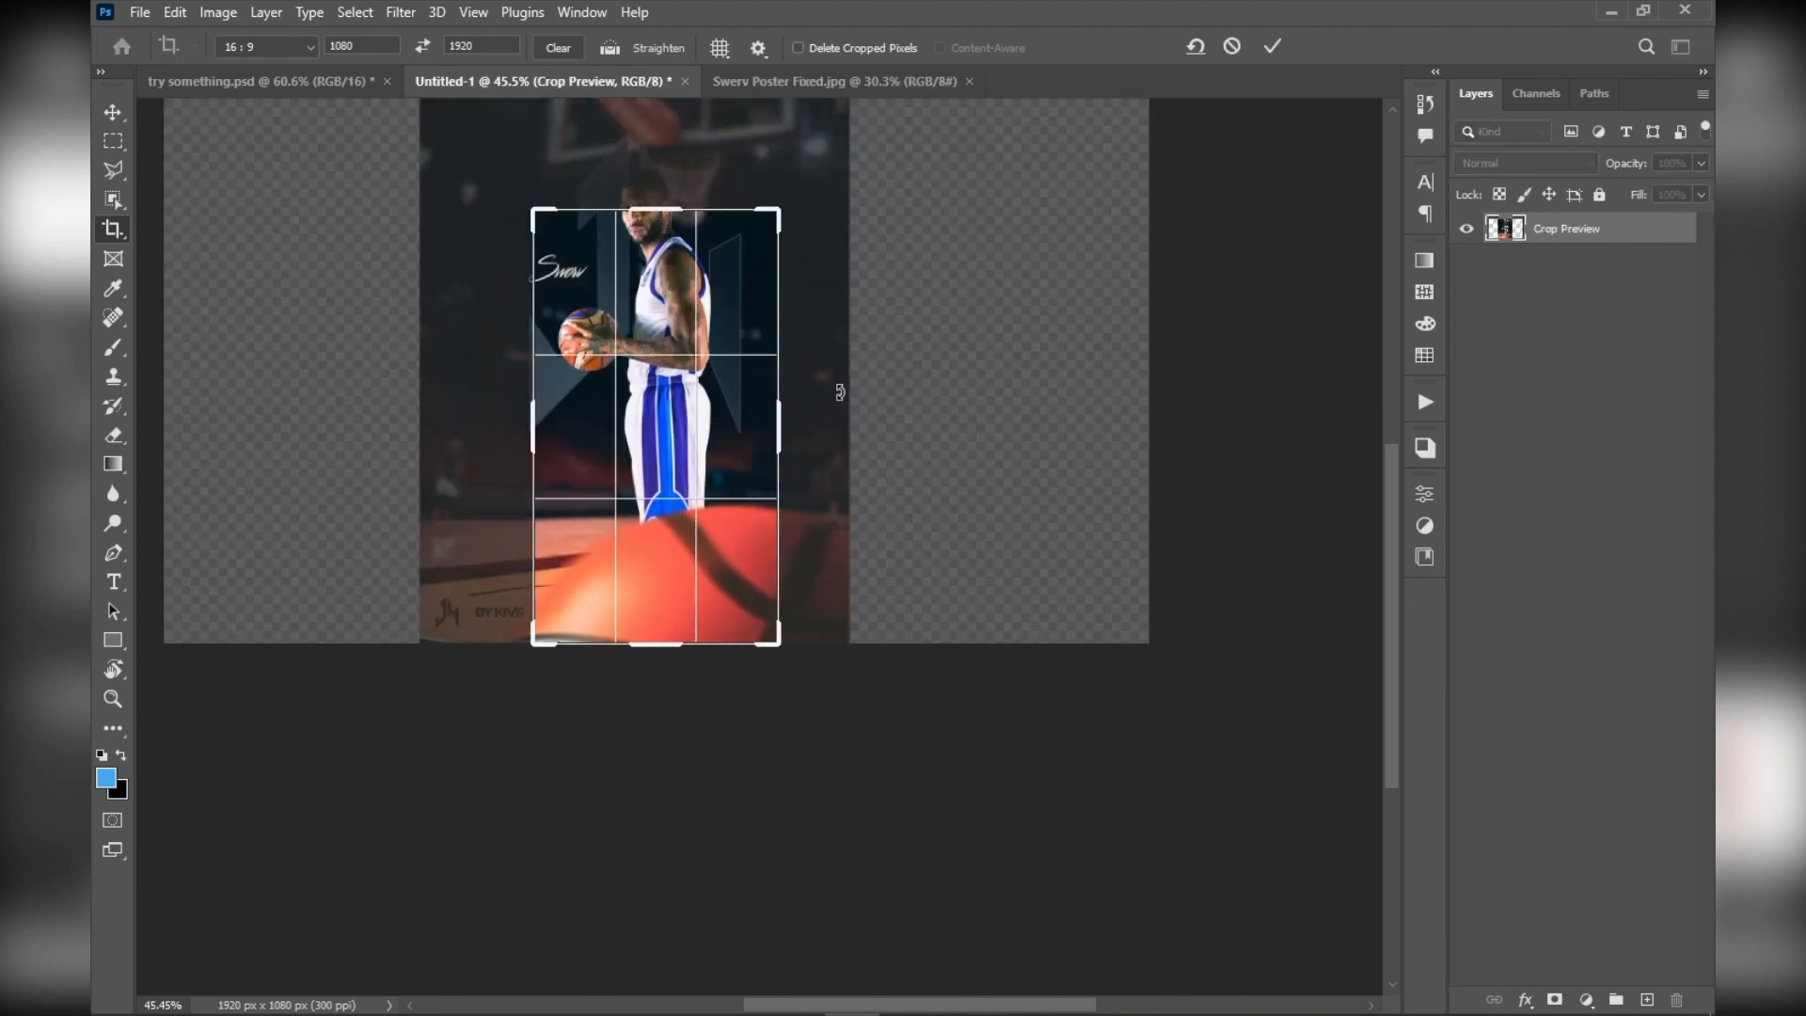
drag(779, 430, 912, 494)
drag(603, 520, 565, 513)
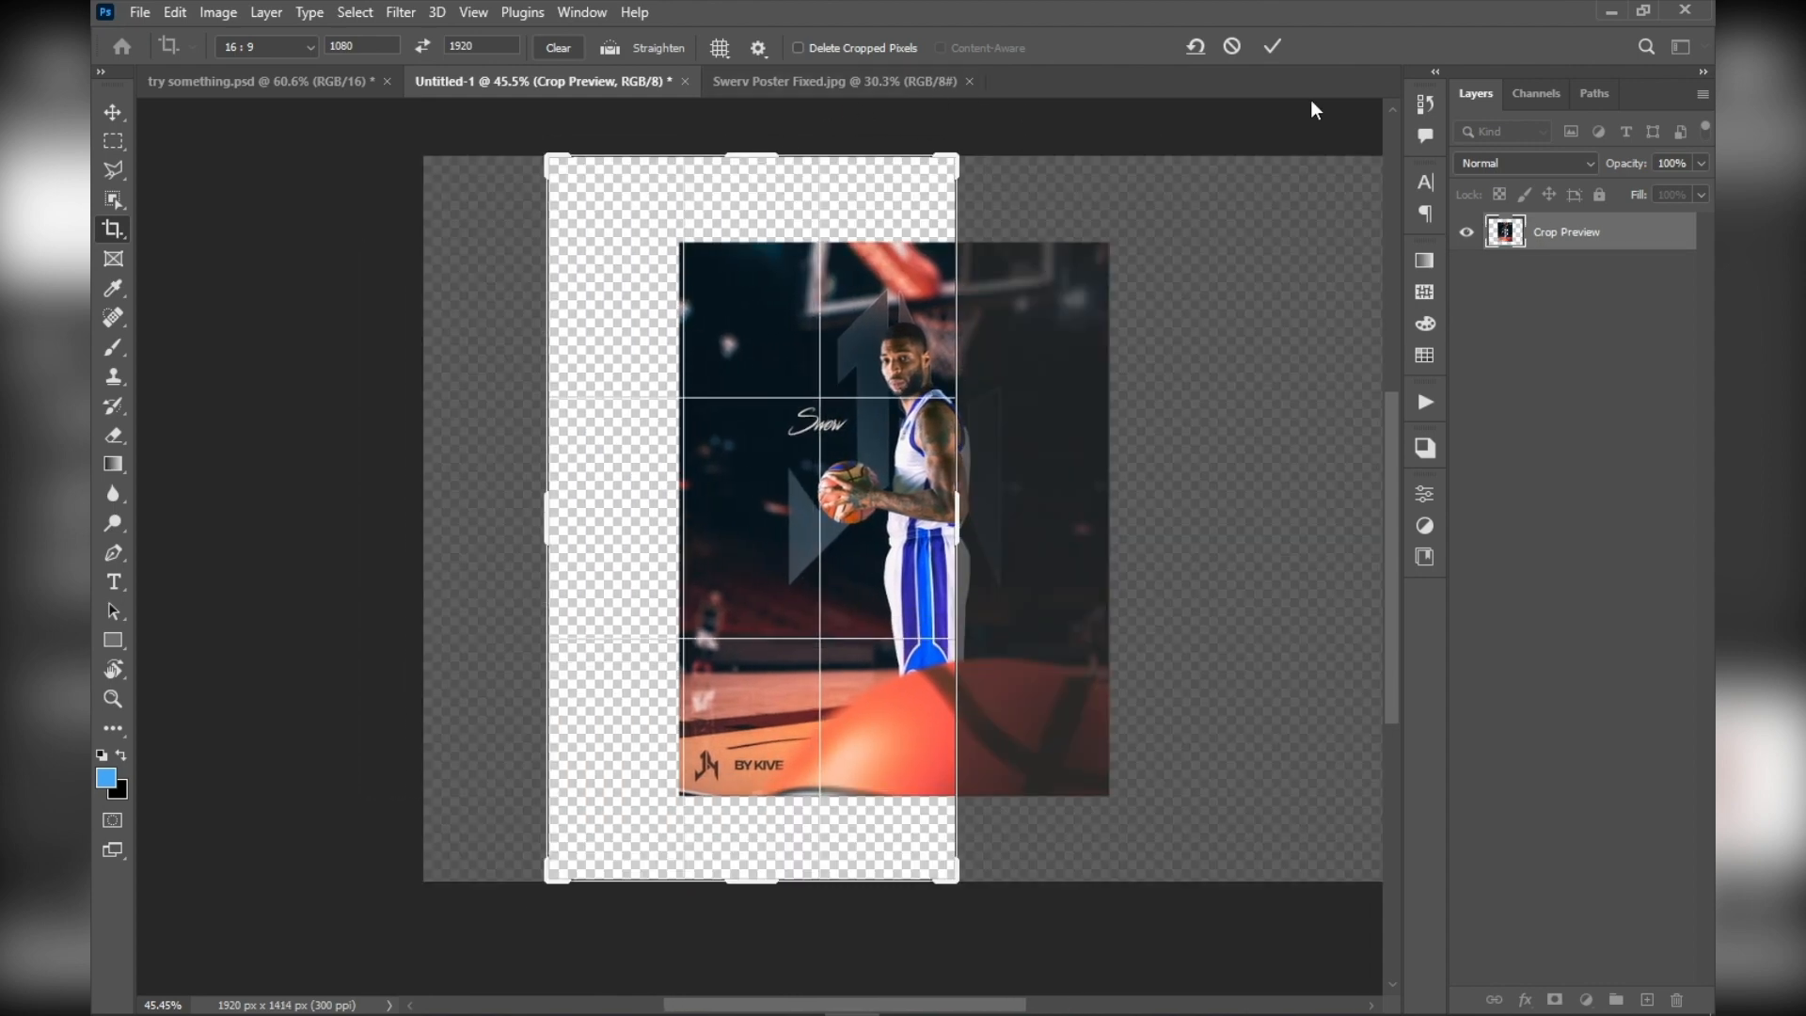
click(1273, 47)
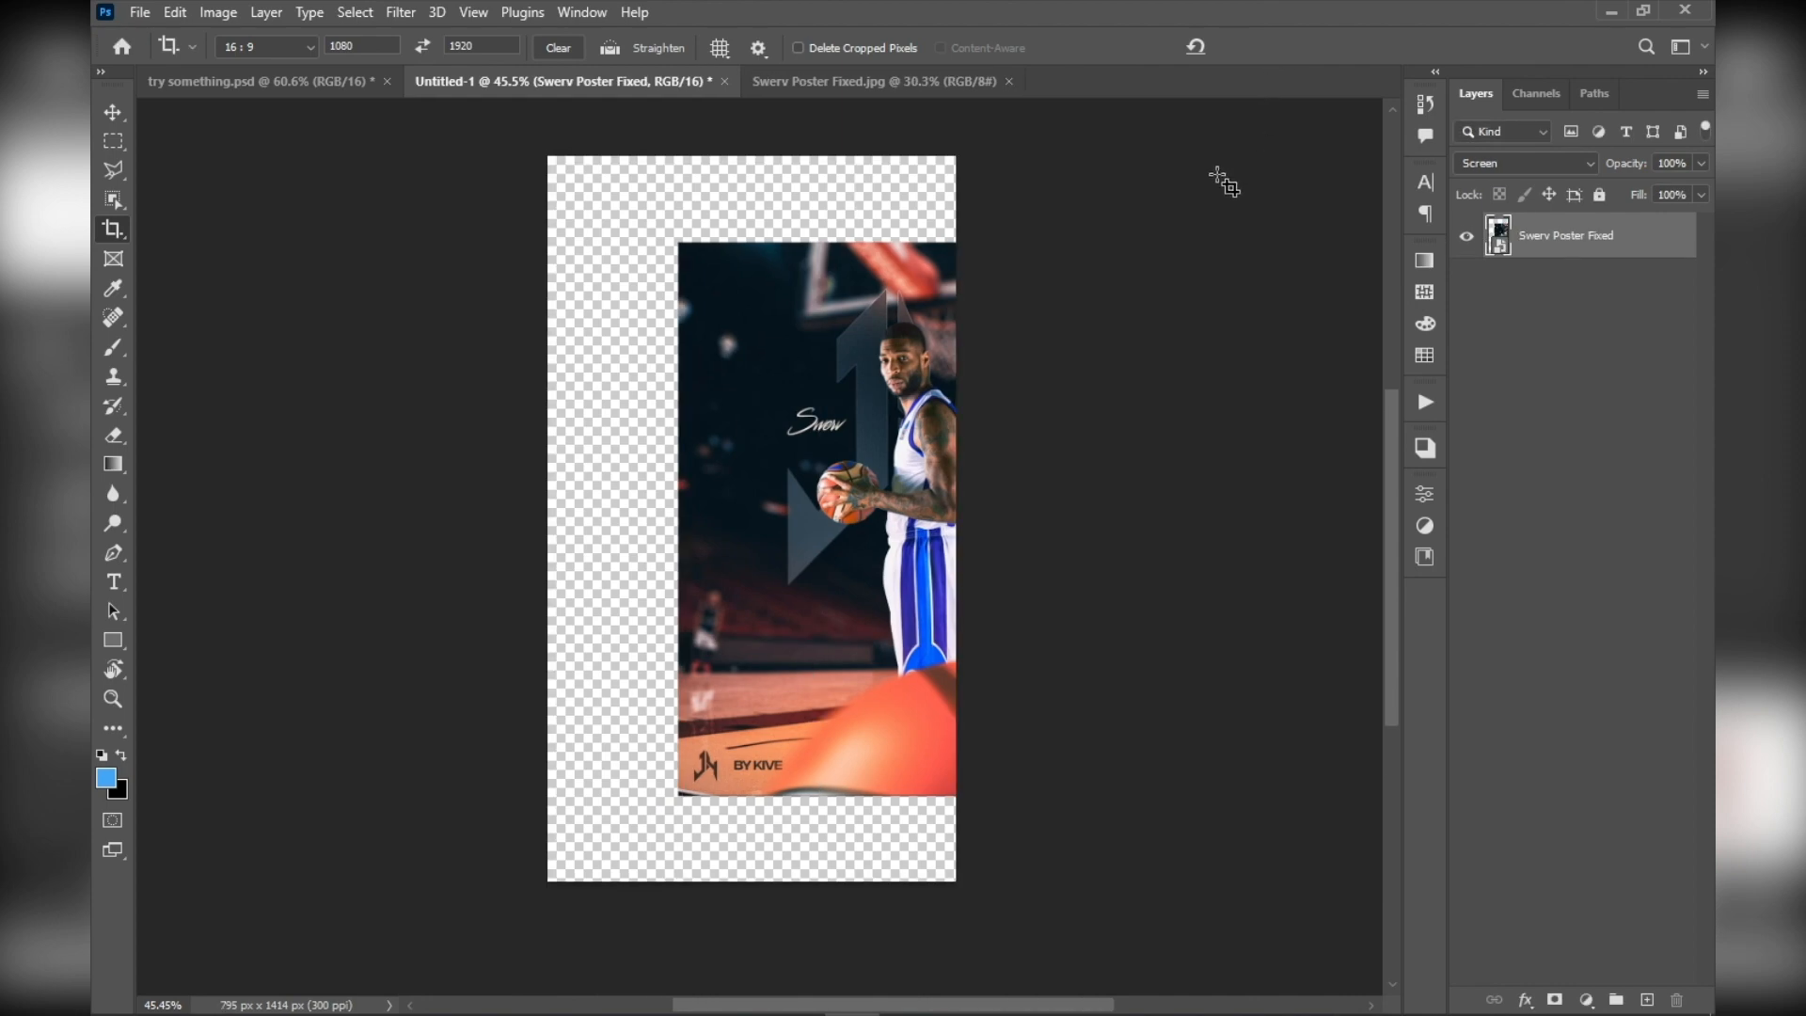
key(ctrl+0)
key(ctrl+z)
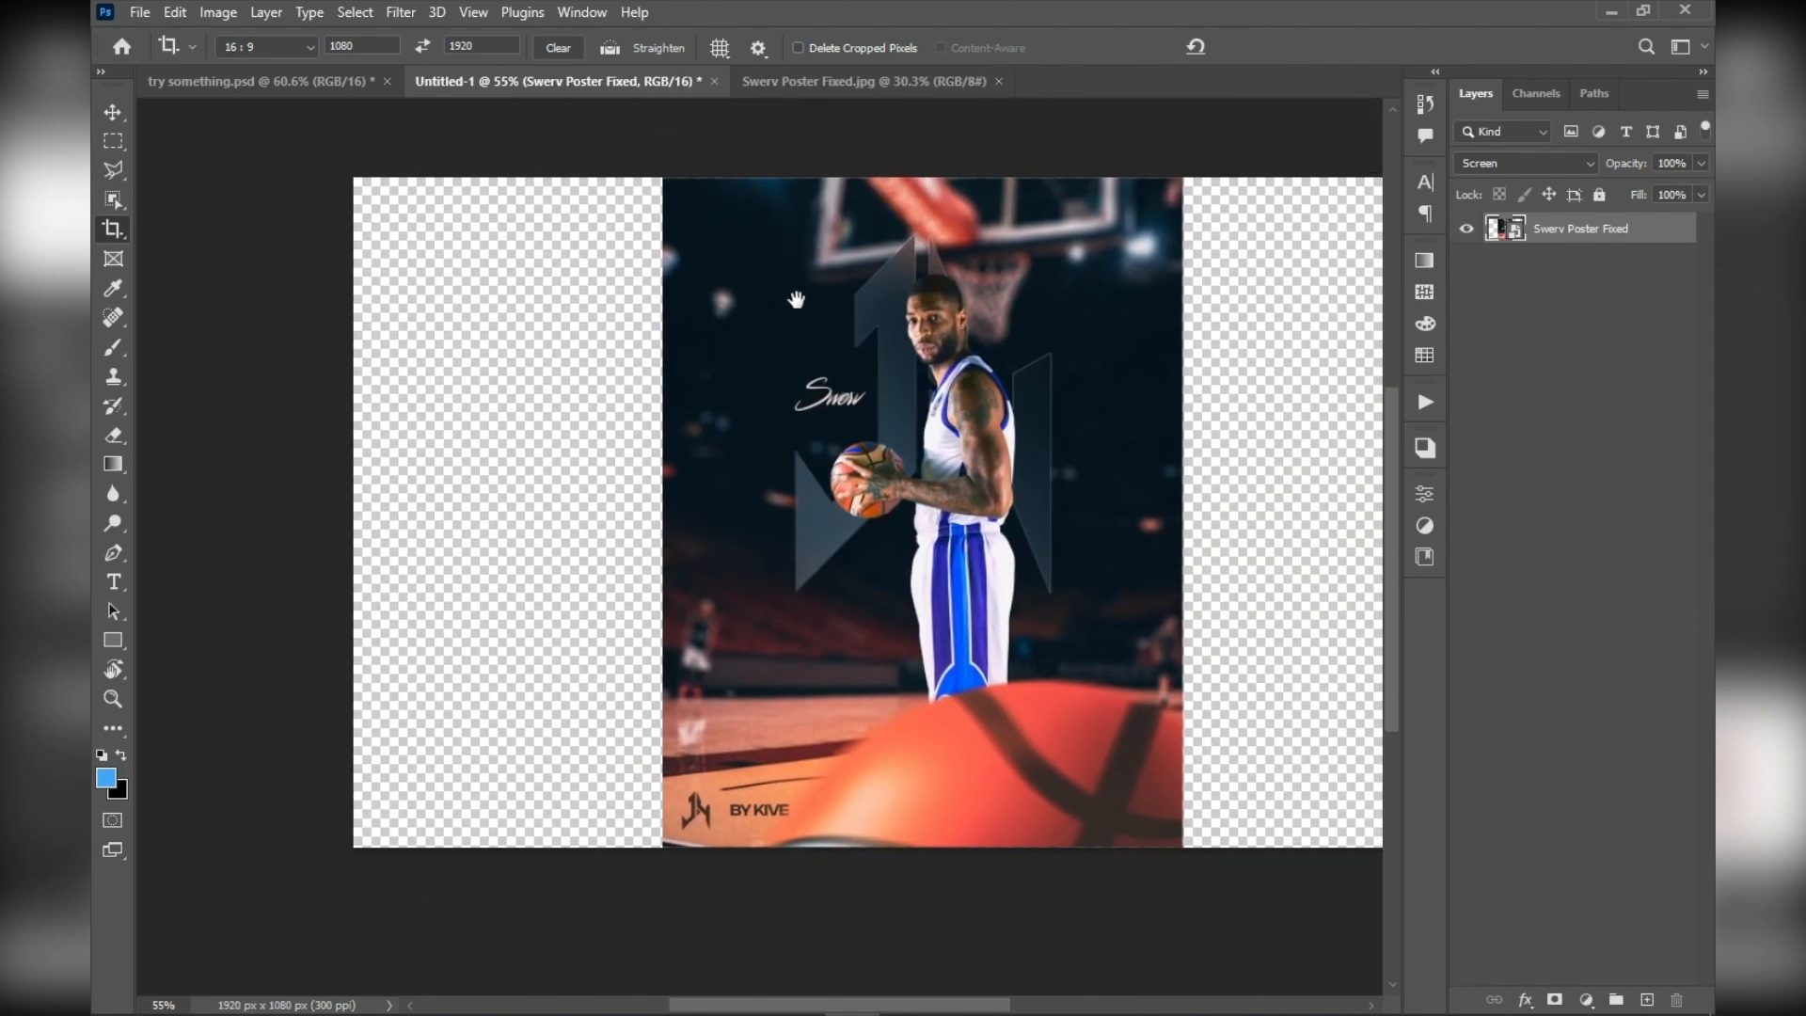
Try a smaller crop around the Swerv lettering and the ball, undo it, and return to the Move tool
drag(768, 266, 943, 578)
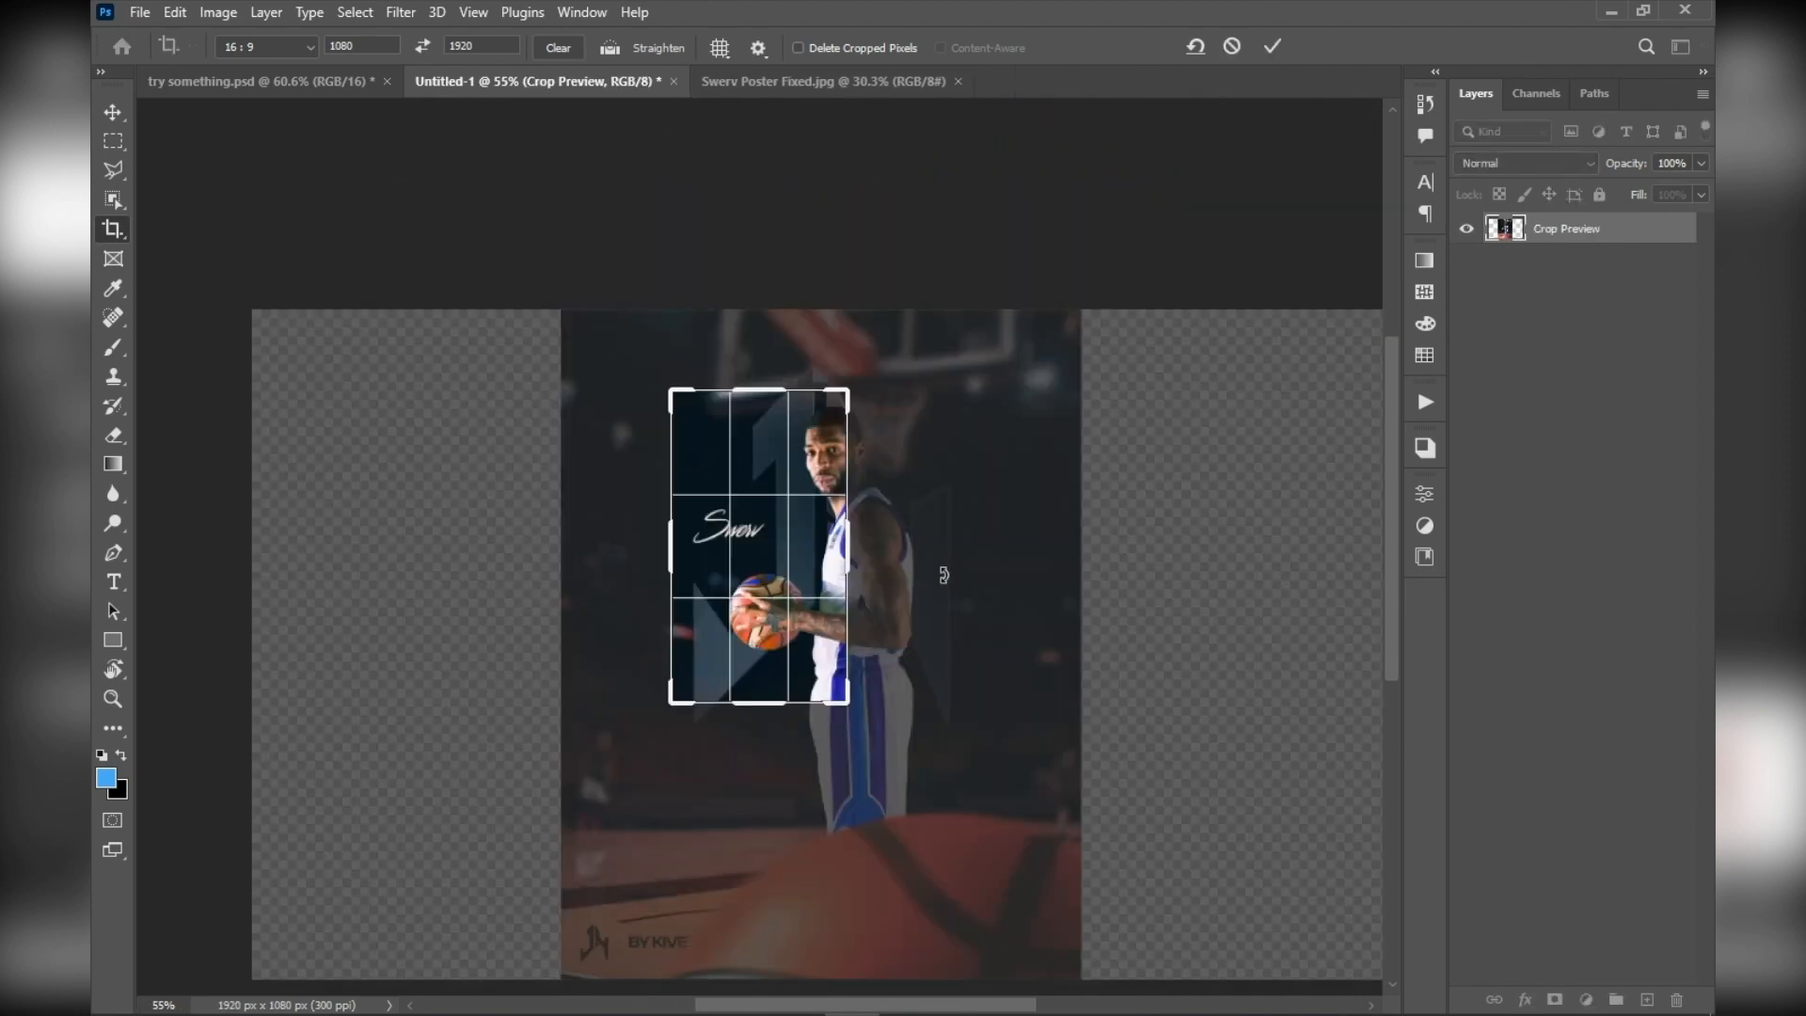
double_click(373, 41)
click(112, 113)
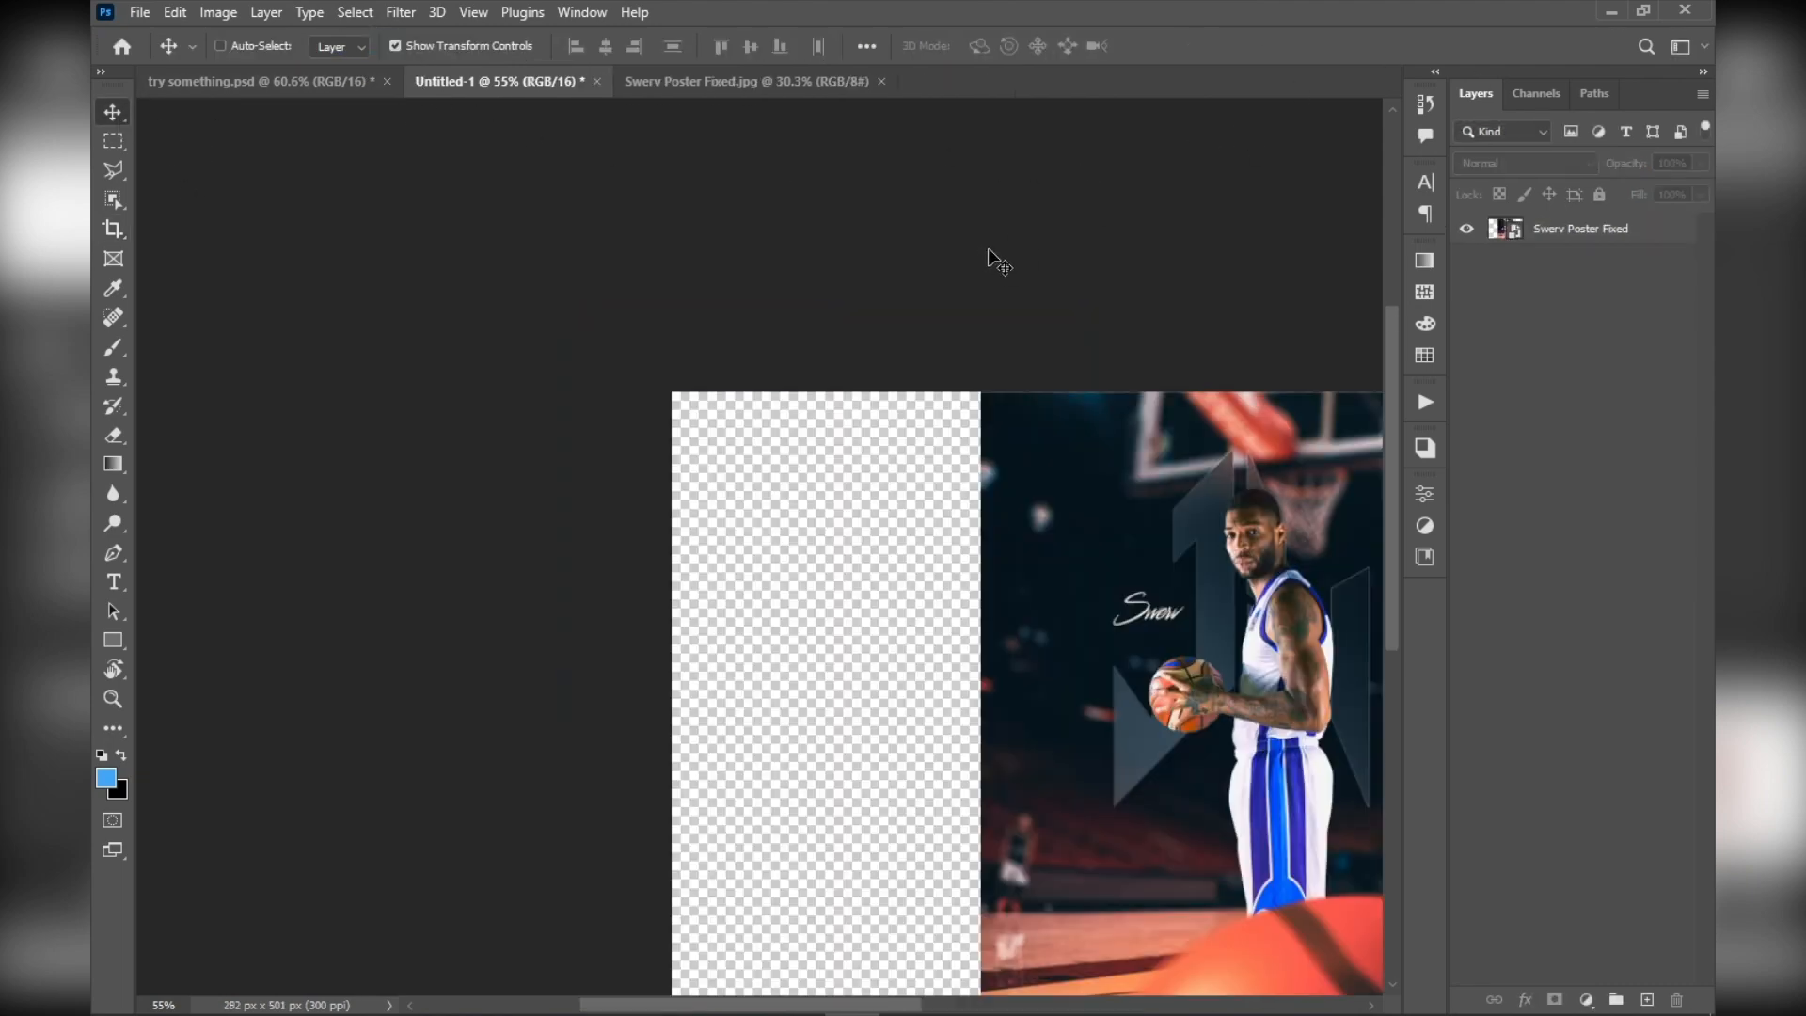
scroll(994, 261, down, 3)
drag(1125, 359, 983, 175)
scroll(979, 347, up, 3)
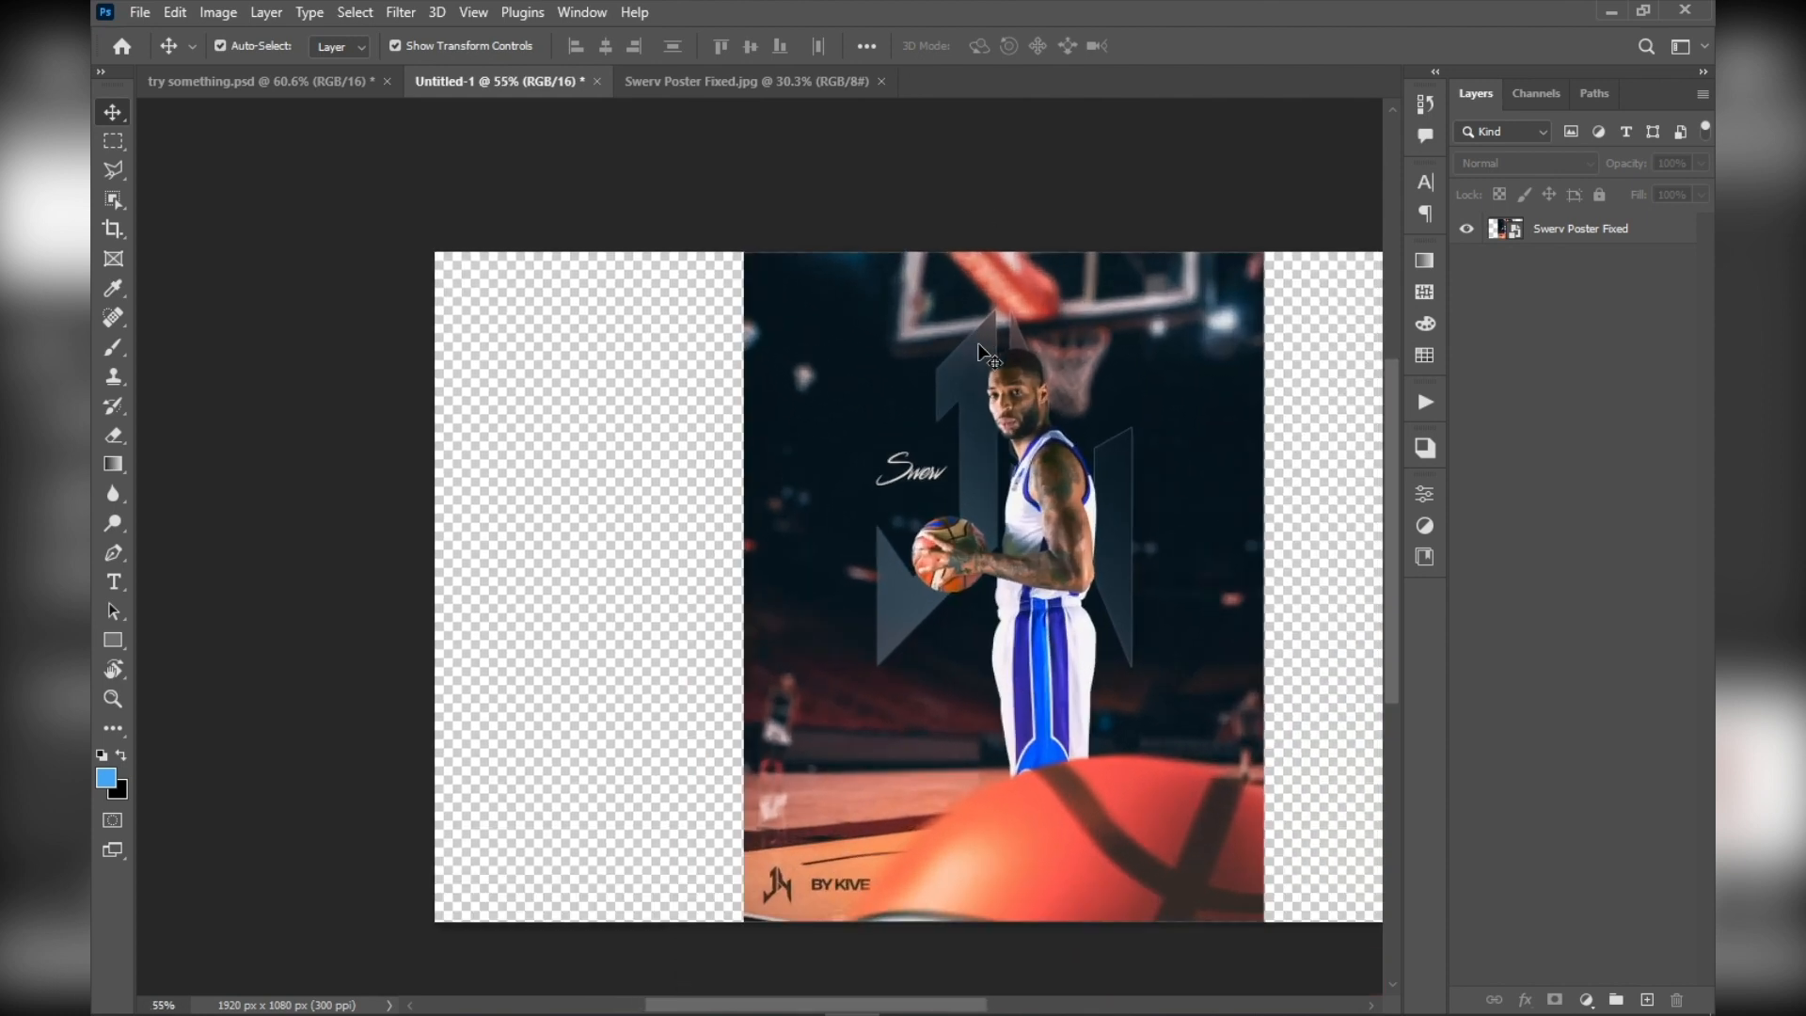
scroll(981, 352, up, 1)
Select the Swerv Poster Fixed layer and review the commands available for it
click(1552, 226)
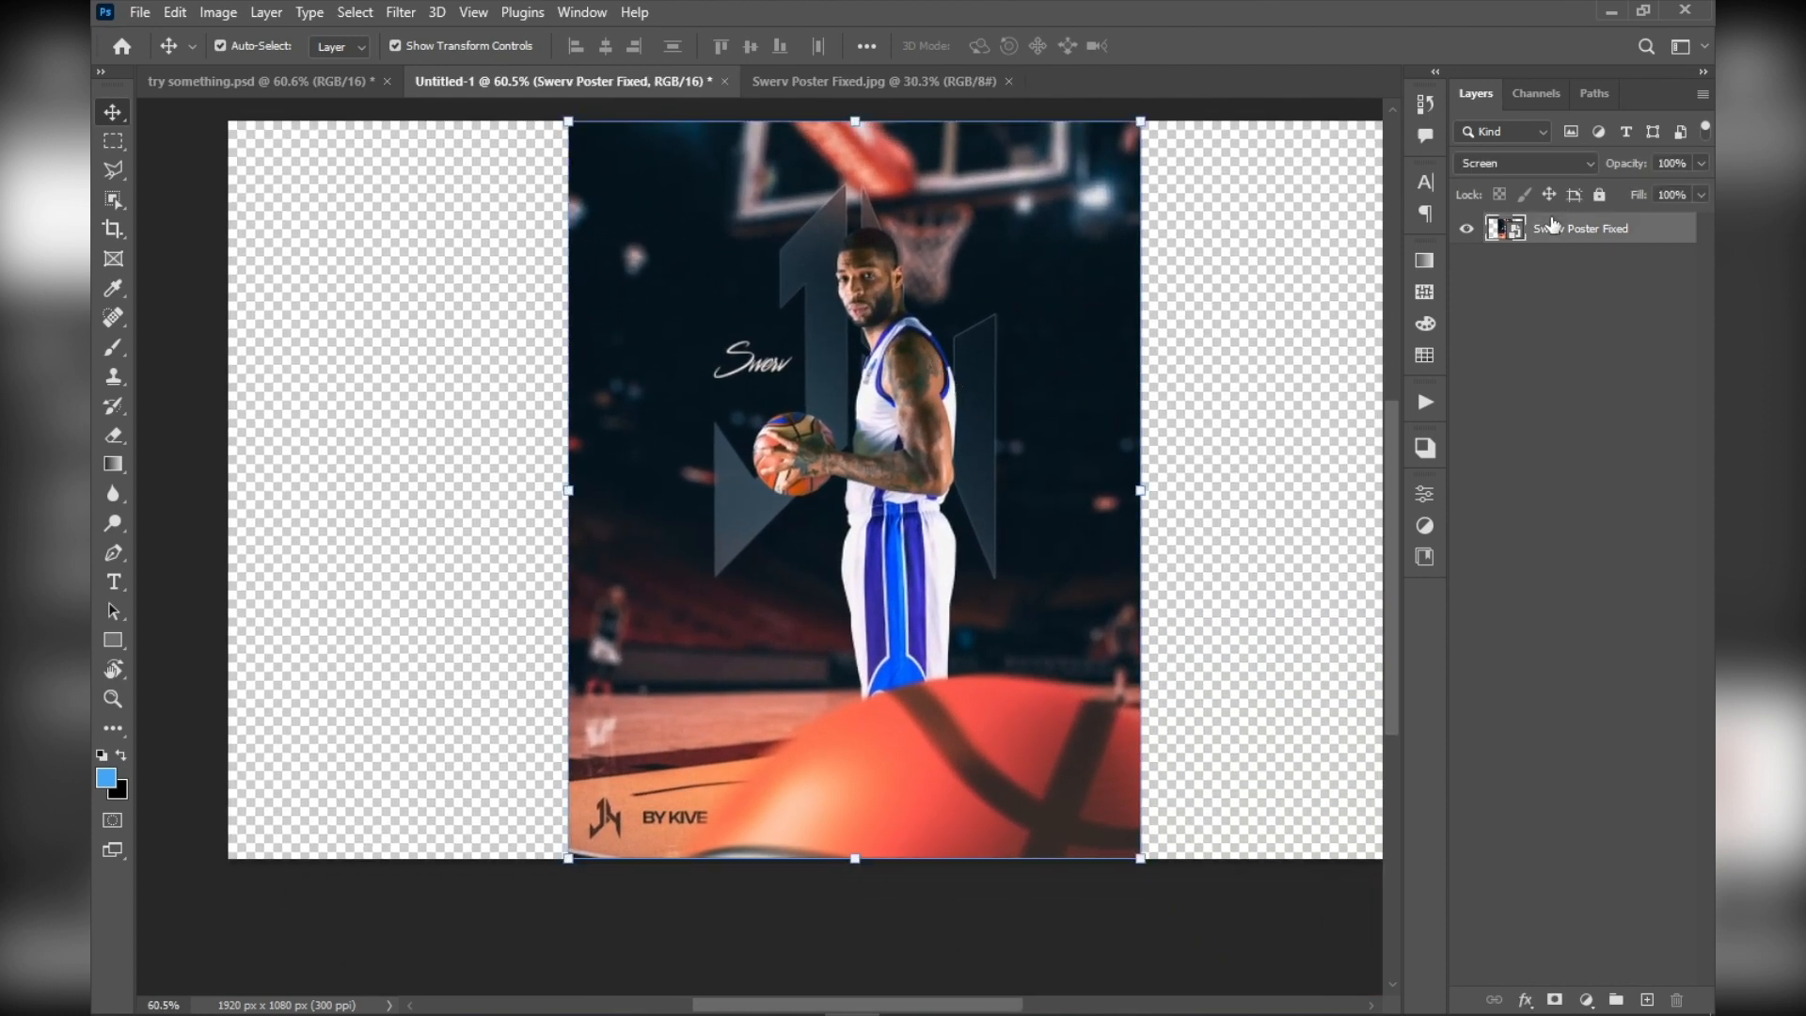
right_click(1552, 226)
key(Escape)
drag(1149, 355, 1076, 392)
scroll(1076, 390, down, 1)
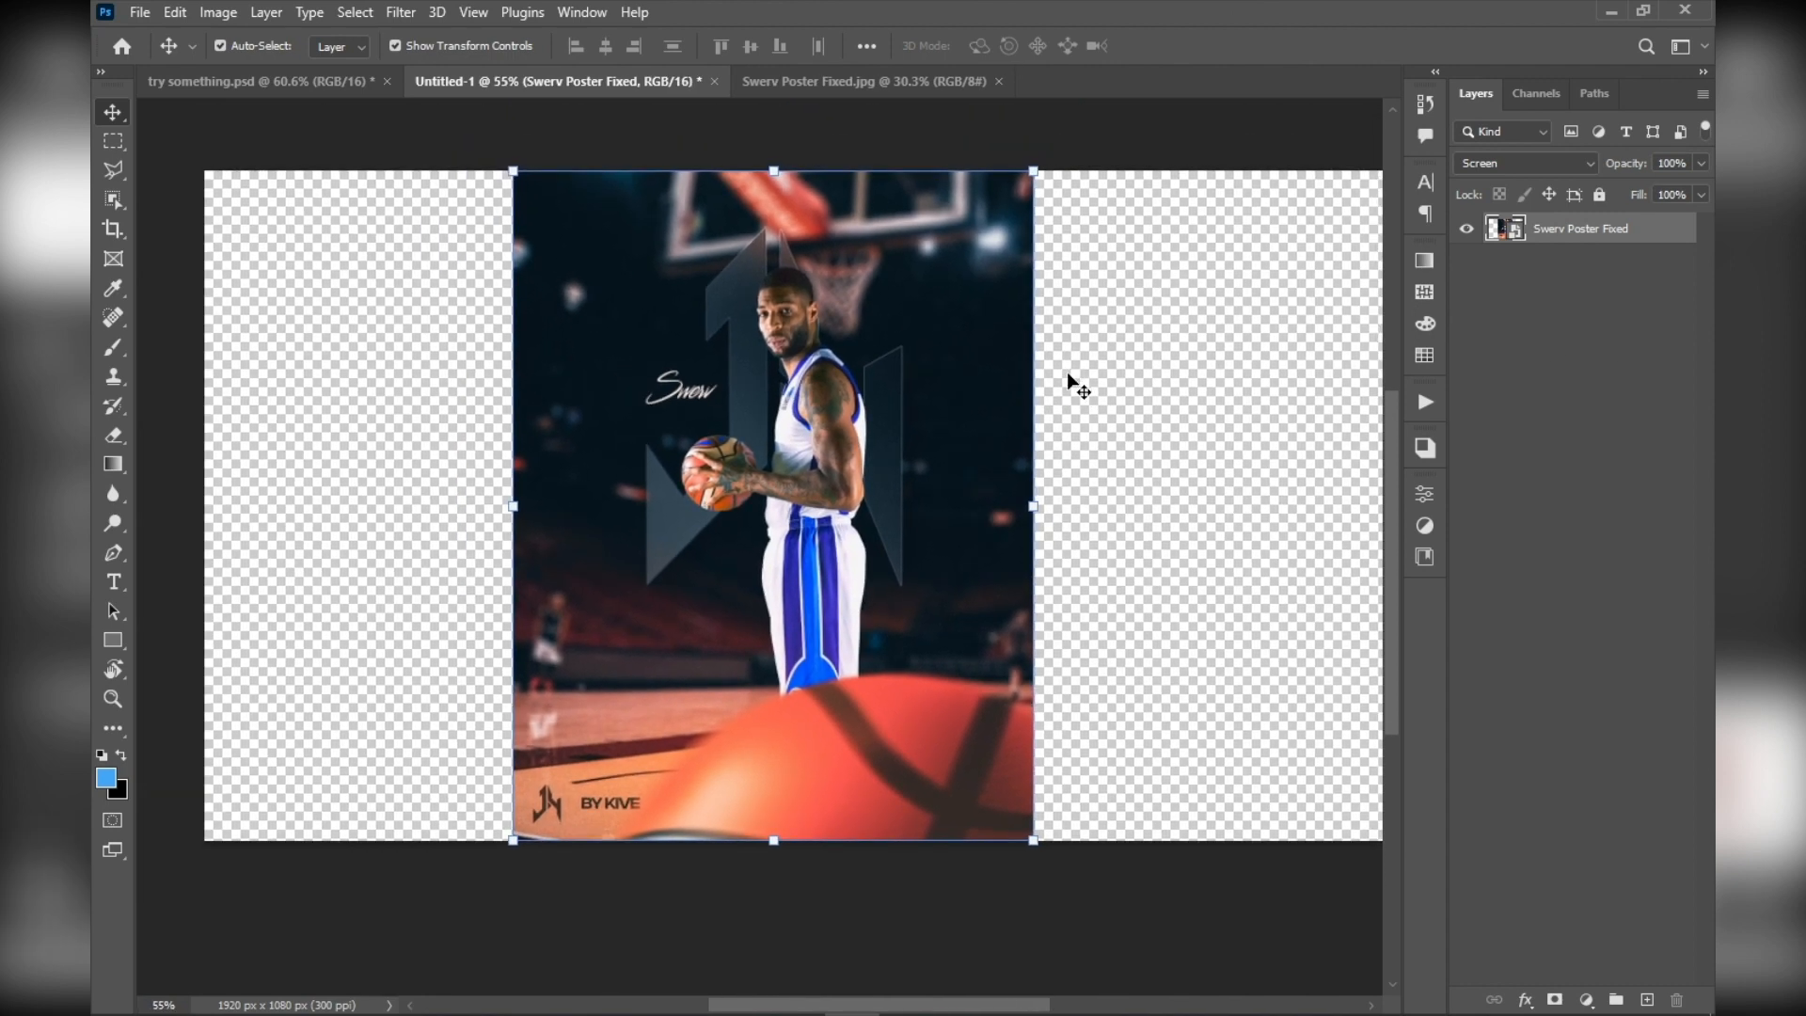
right_click(1646, 235)
key(Escape)
scroll(777, 421, up, 3)
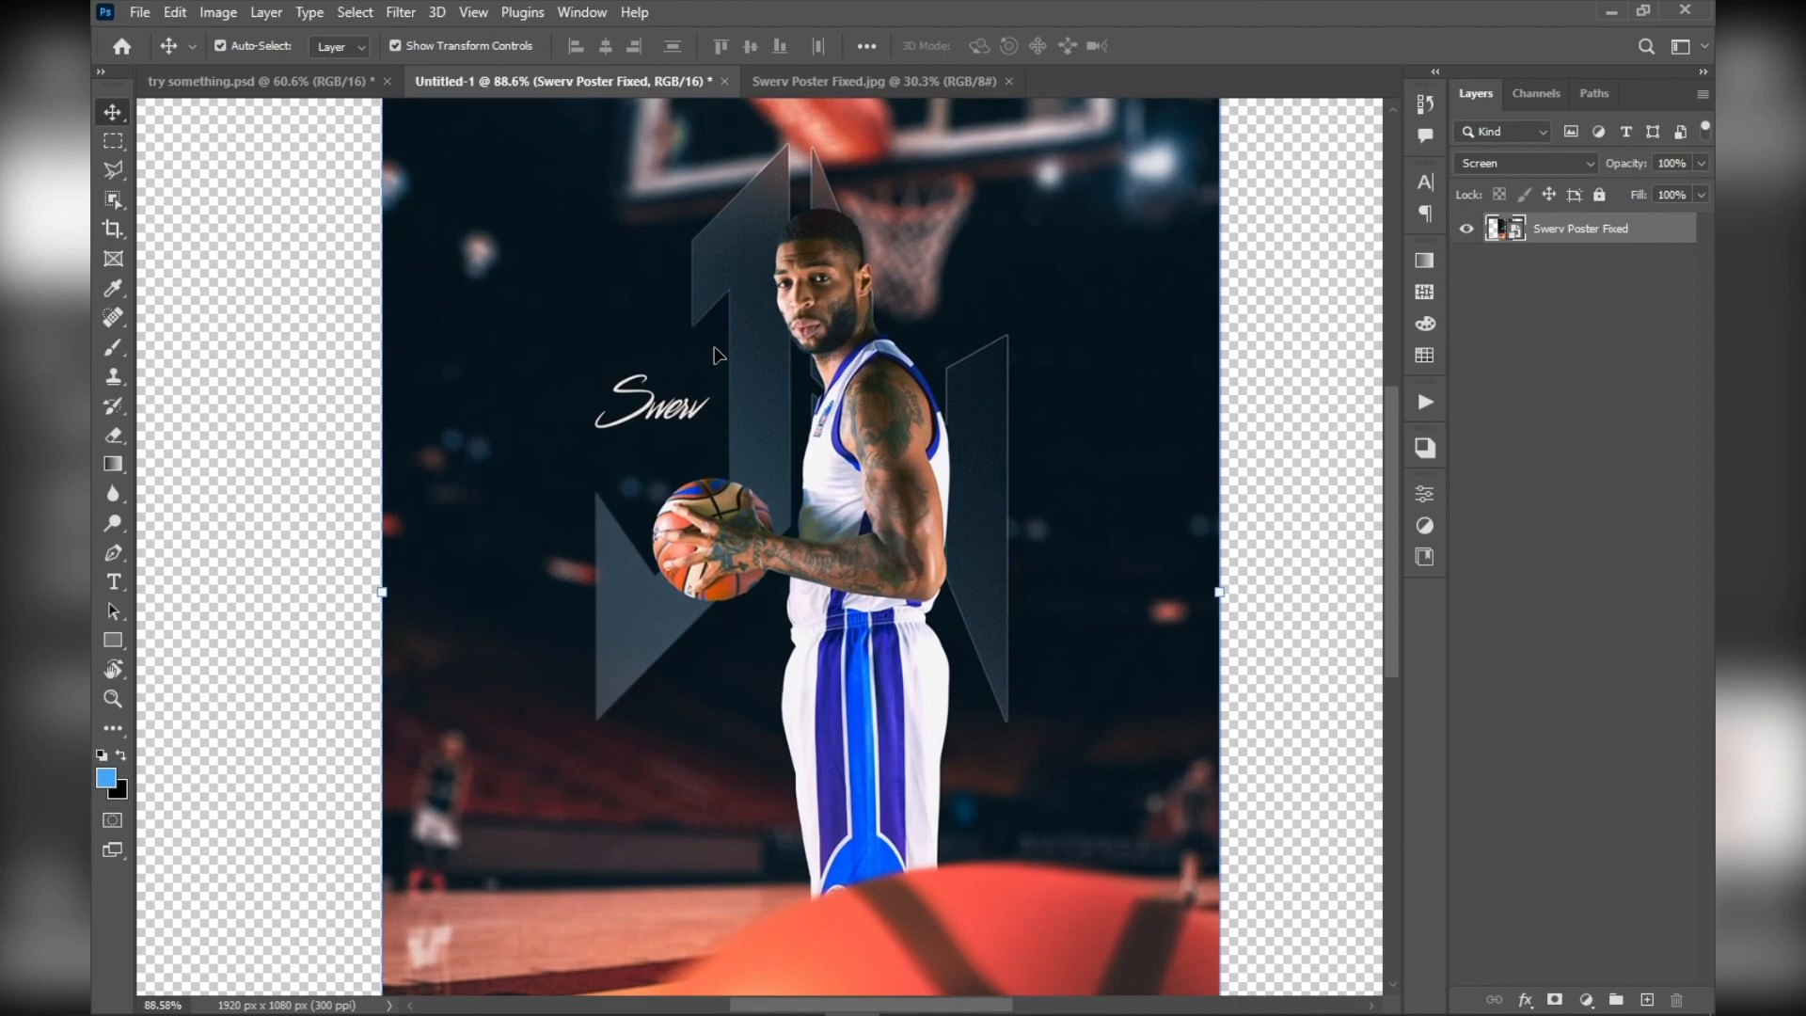
drag(1253, 241, 1160, 287)
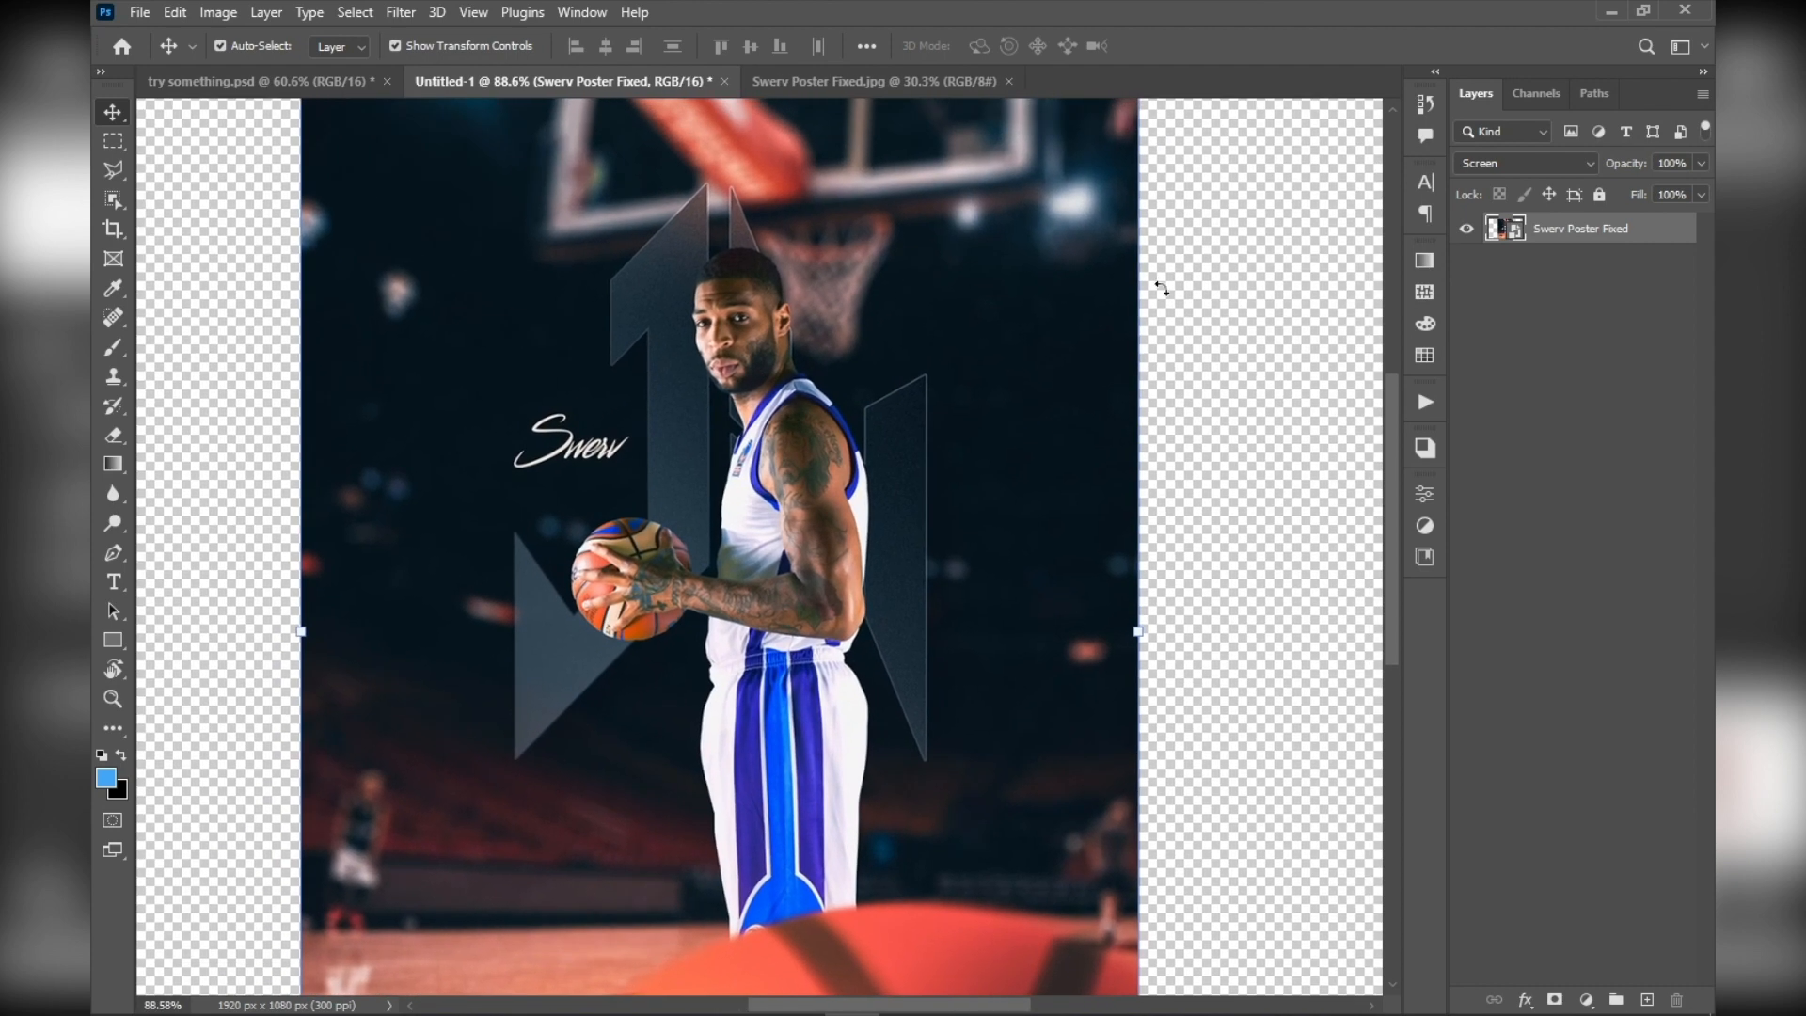
scroll(1162, 289, down, 1)
scroll(1162, 289, down, 3)
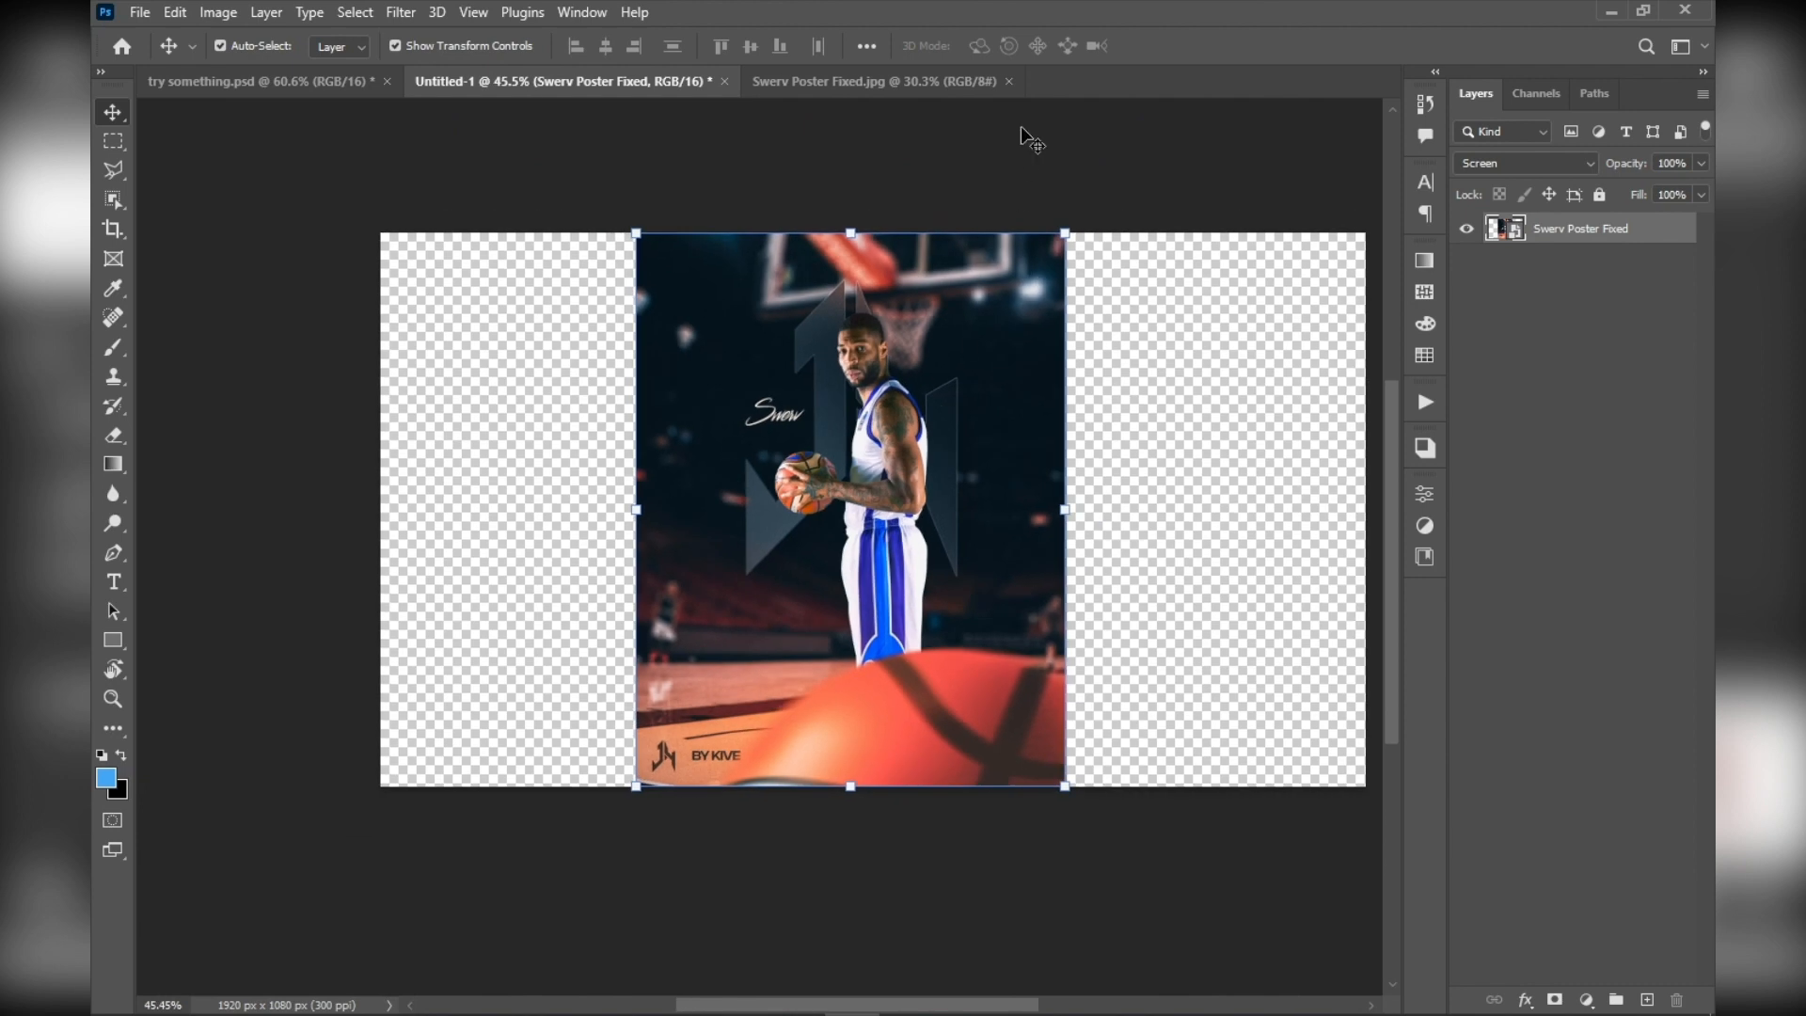
Convert the Swerv Poster Fixed layer to a smart object
right_click(1663, 240)
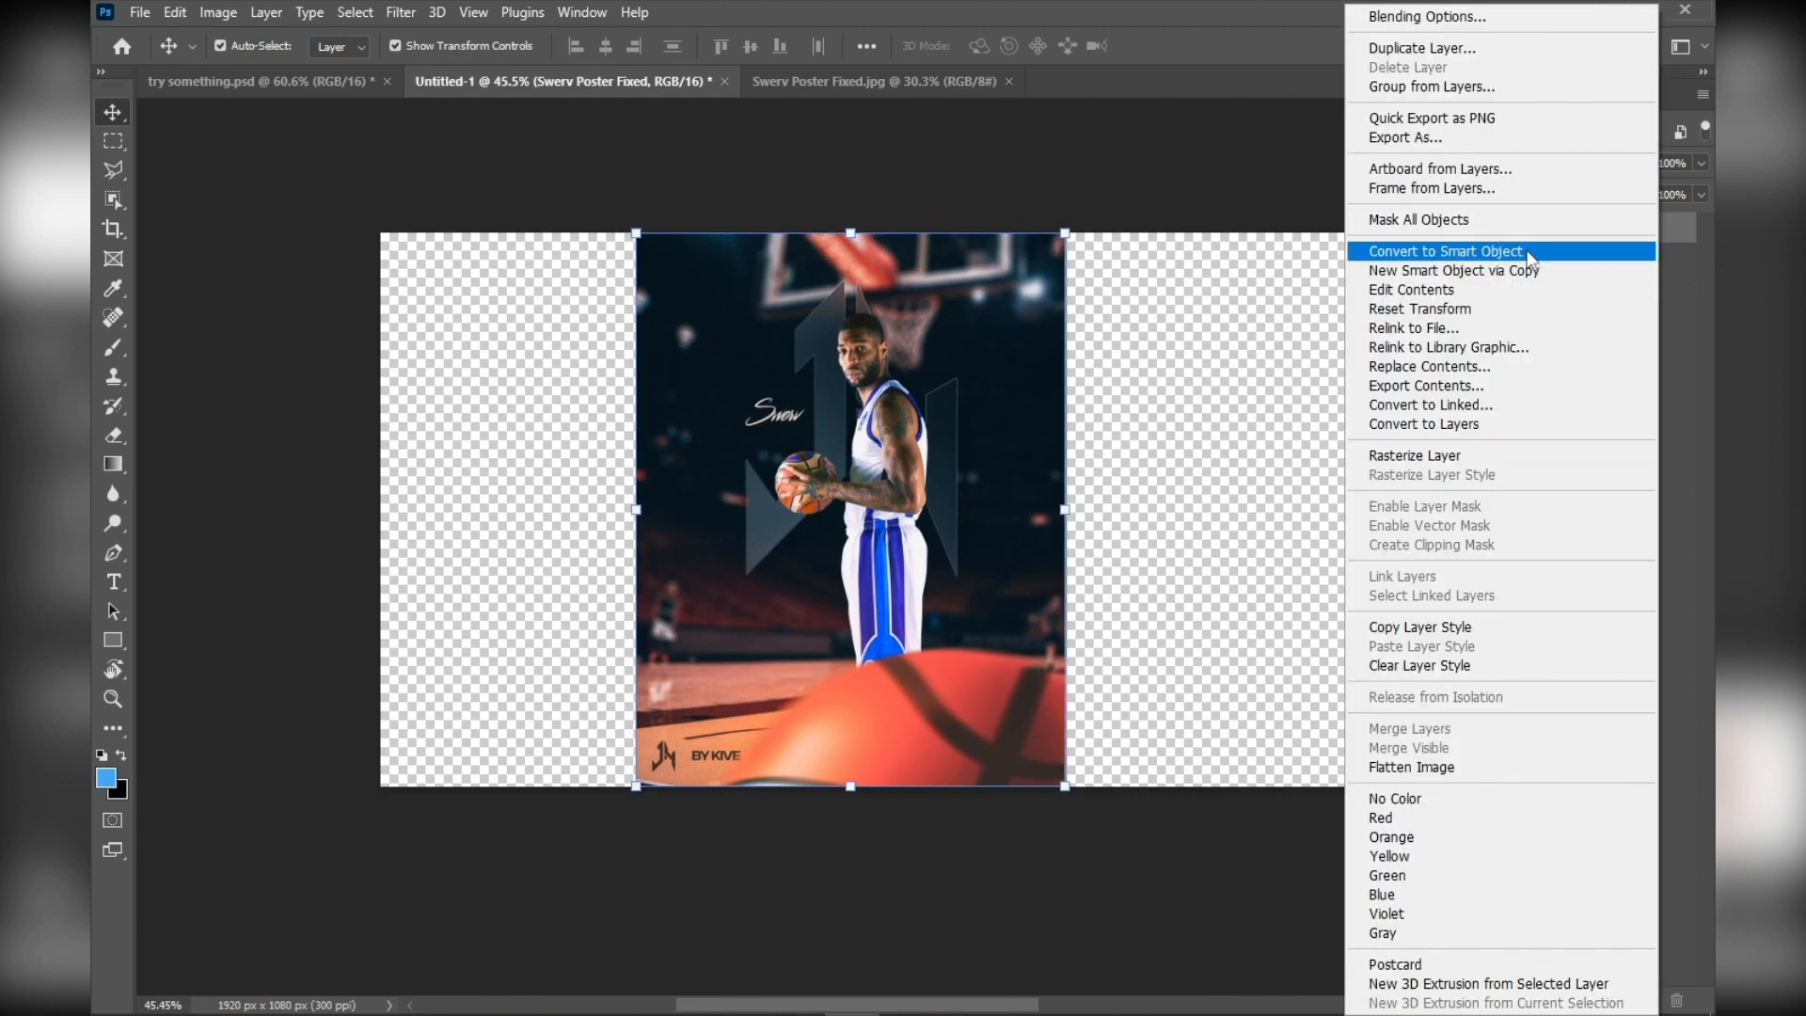
click(1527, 257)
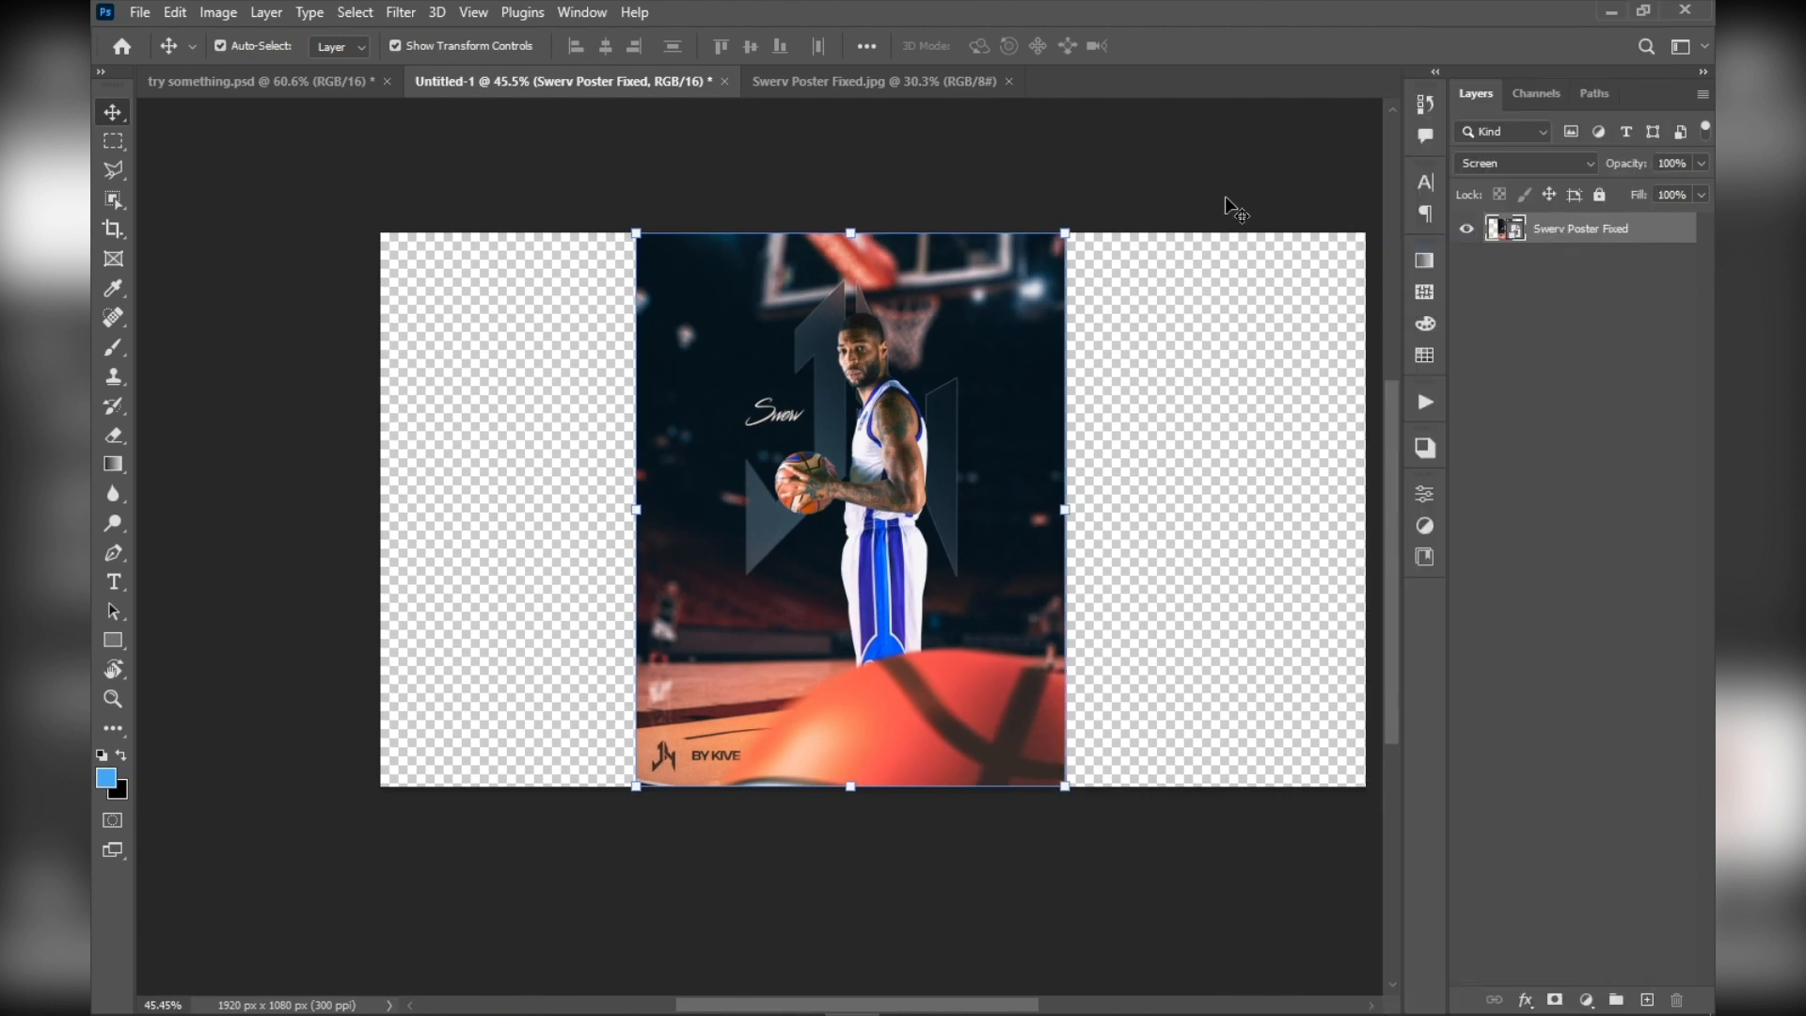
scroll(1152, 202, up, 2)
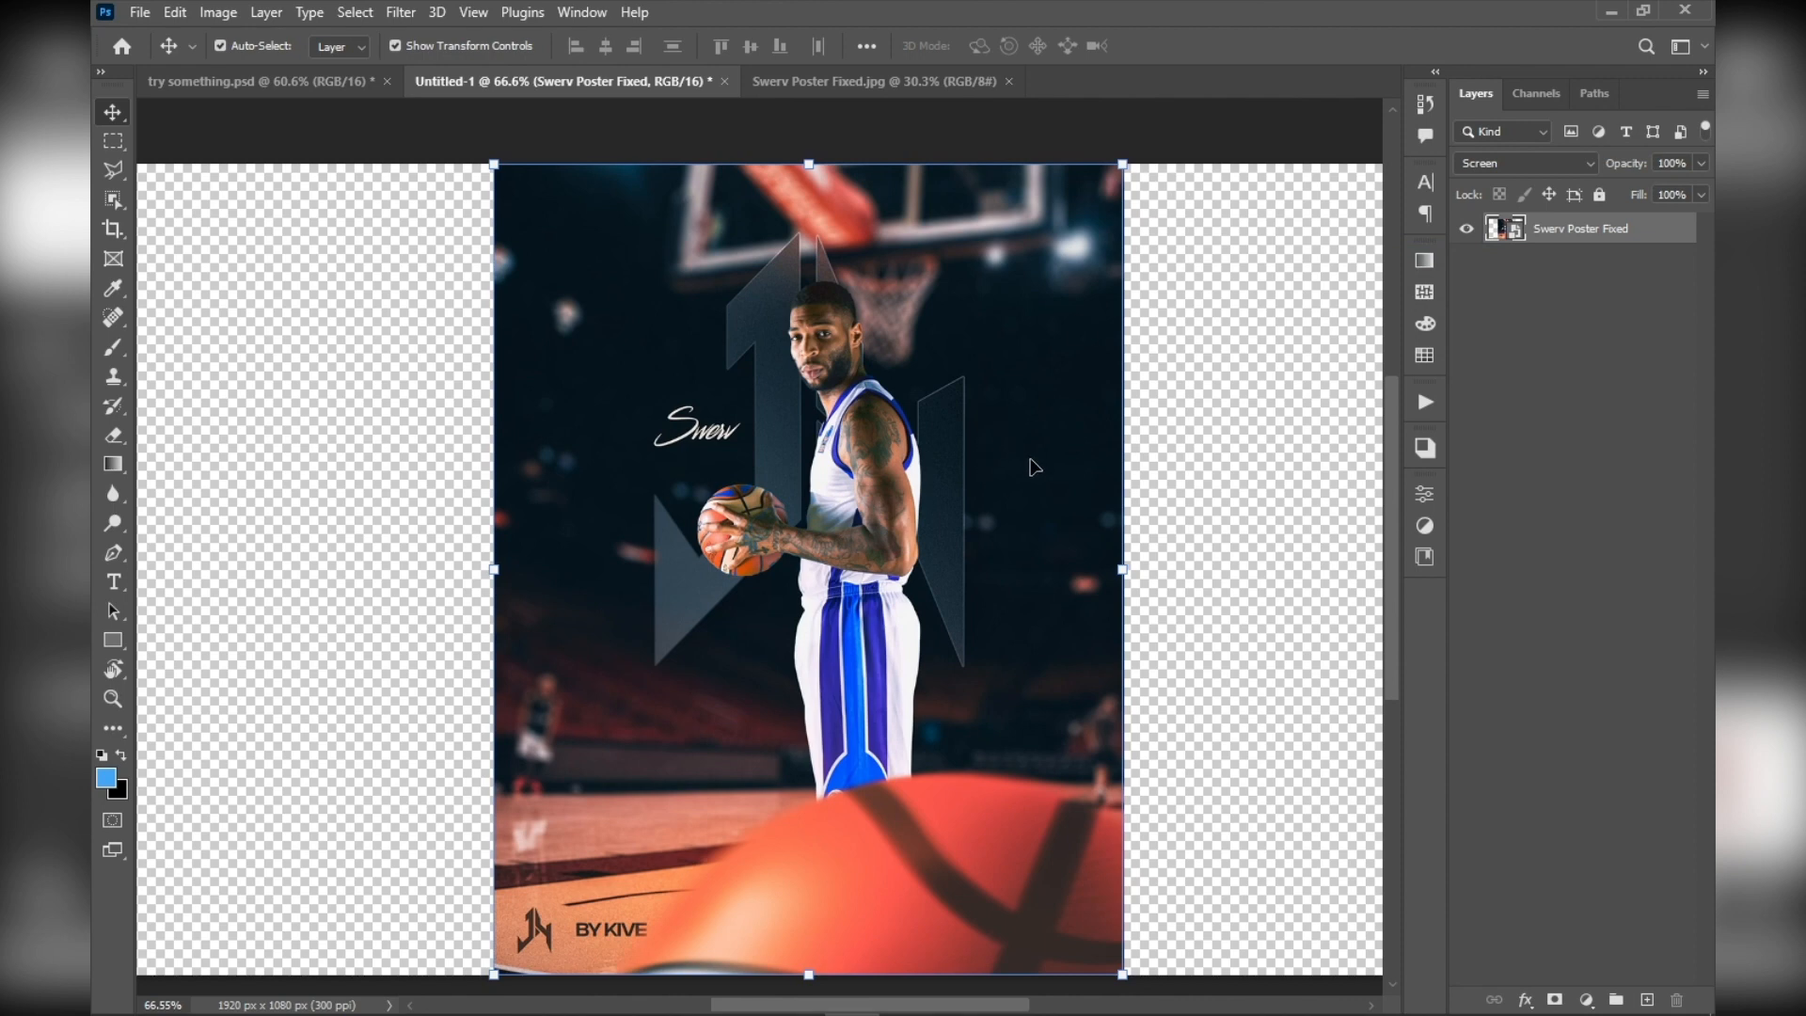
scroll(1281, 375, down, 1)
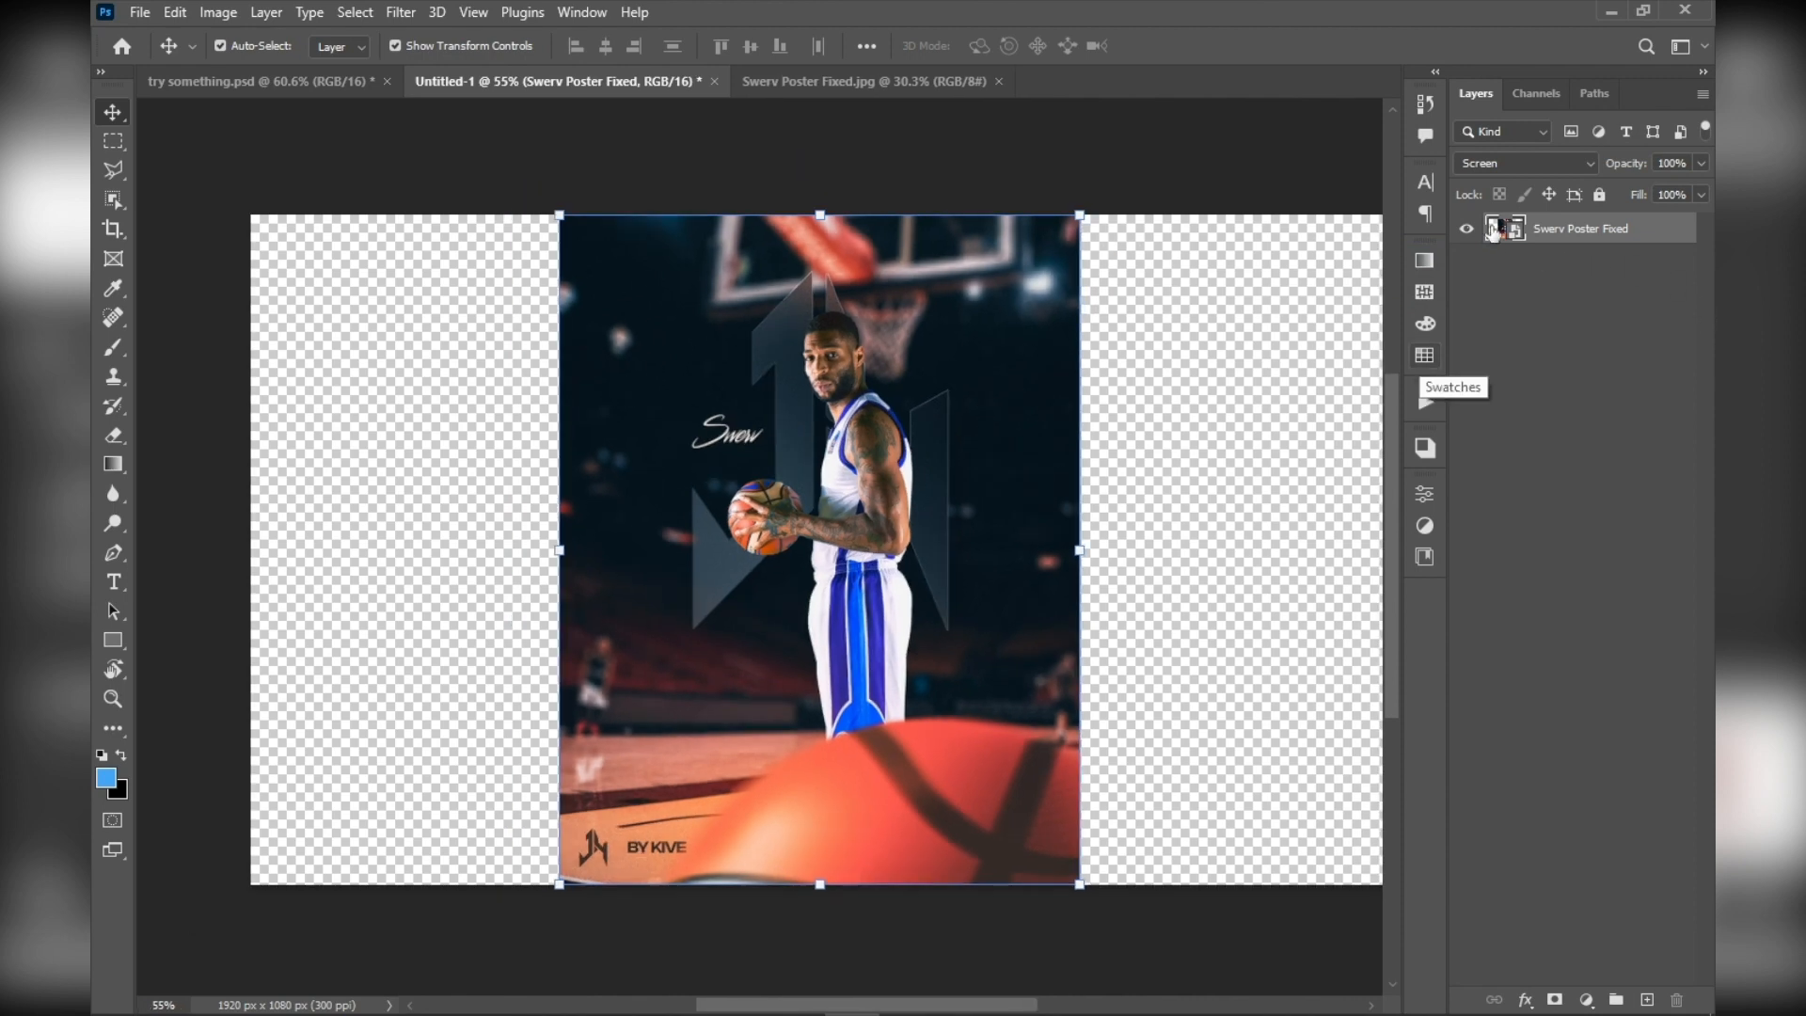
Open the smart object's contents in their own document and close the Swerv Poster Fixed.jpg document
double_click(1497, 233)
click(777, 82)
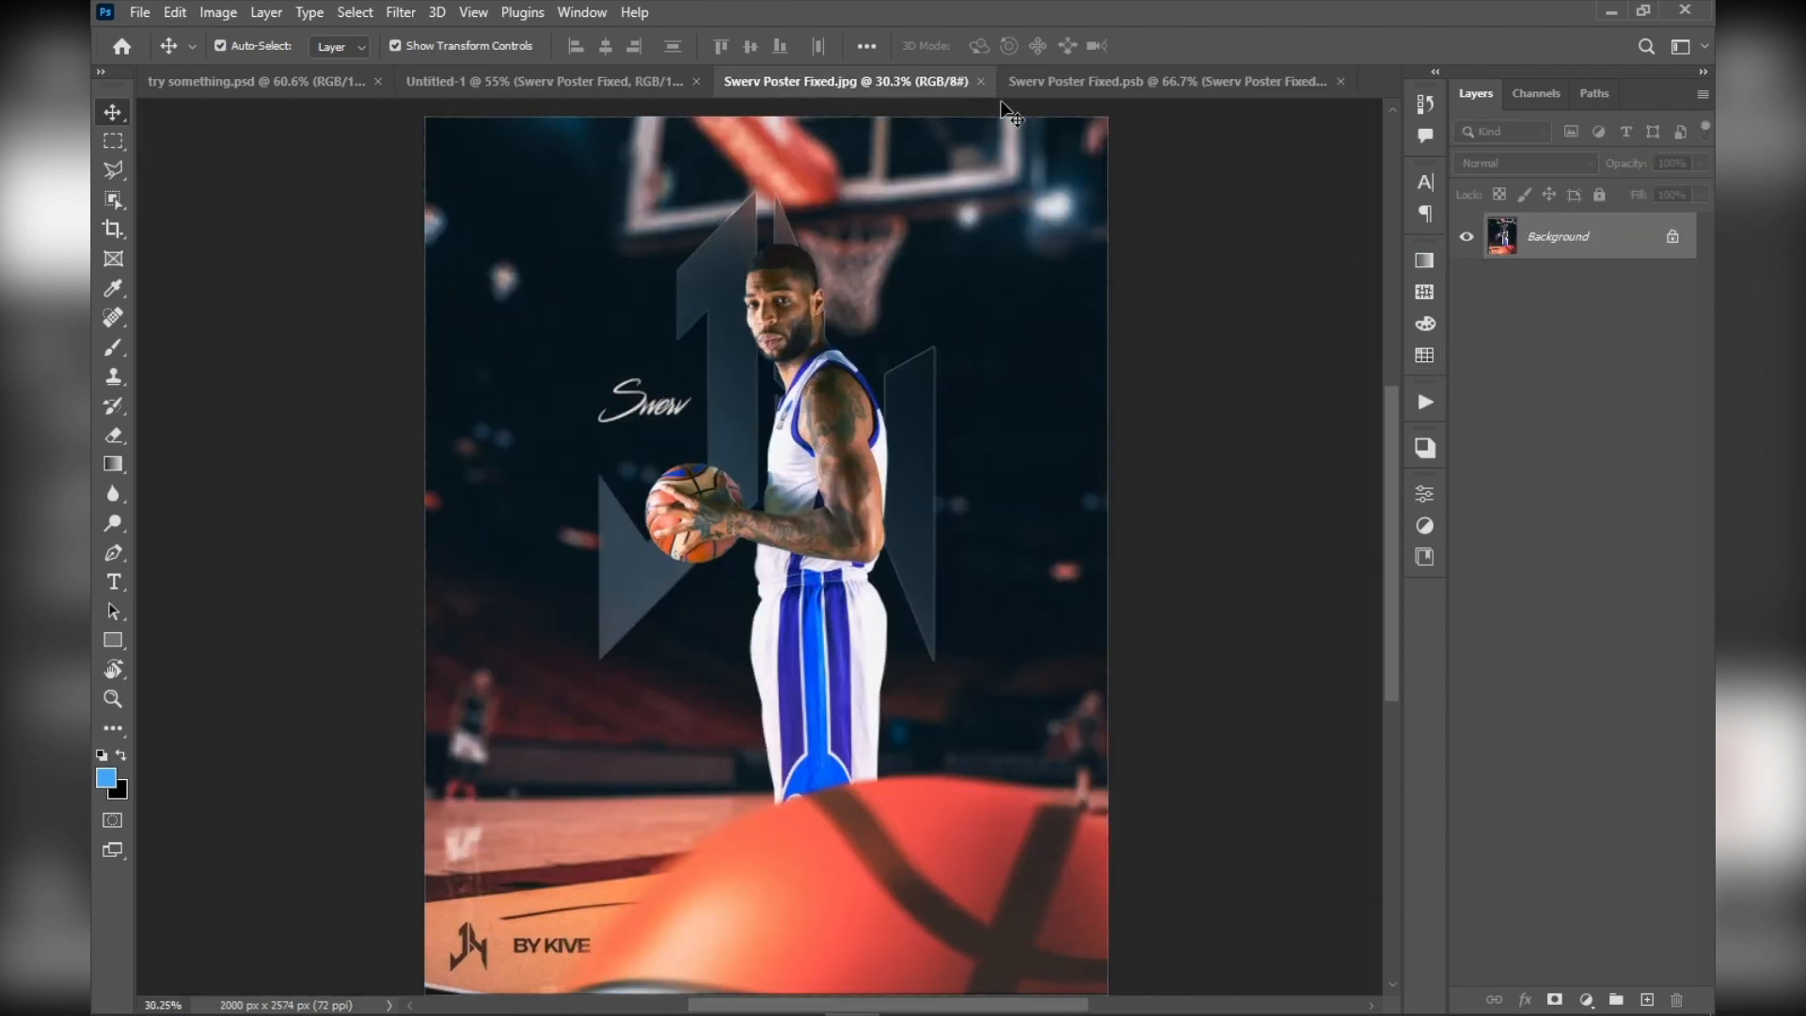
click(980, 83)
View the smart object's contents once more from Untitled-1, and return to the Untitled-1 document
click(637, 92)
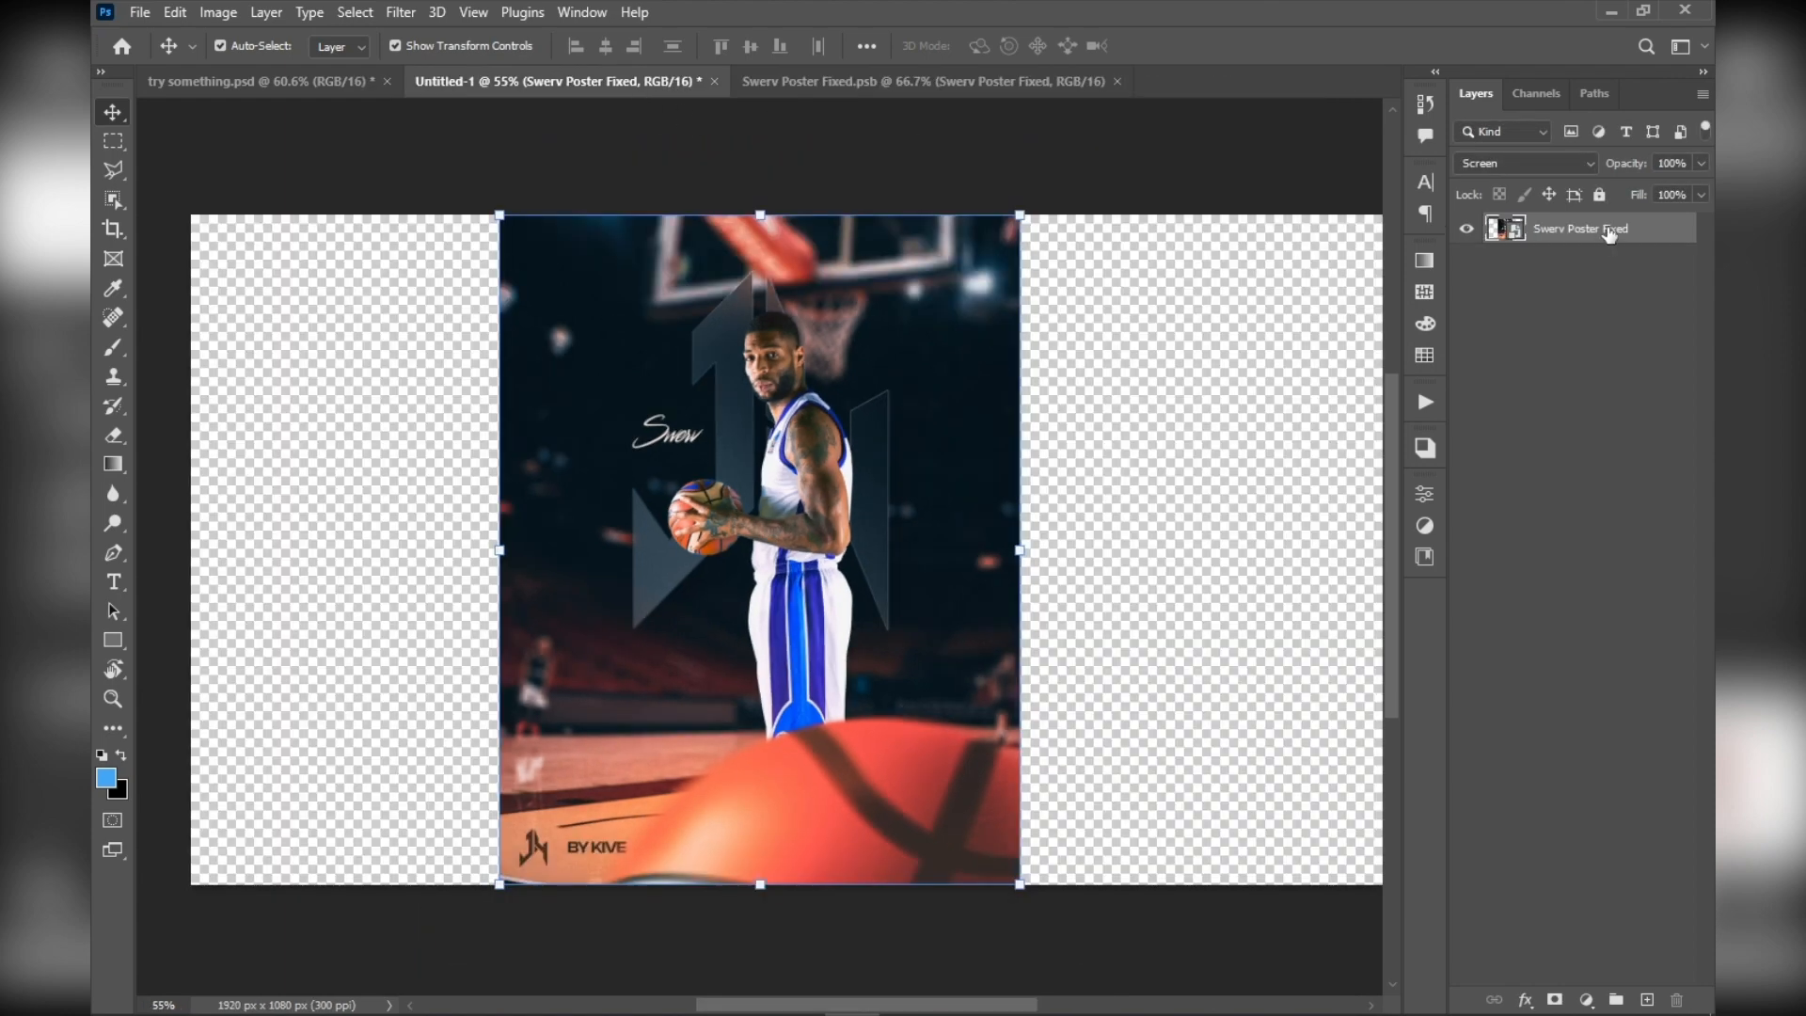
double_click(1493, 235)
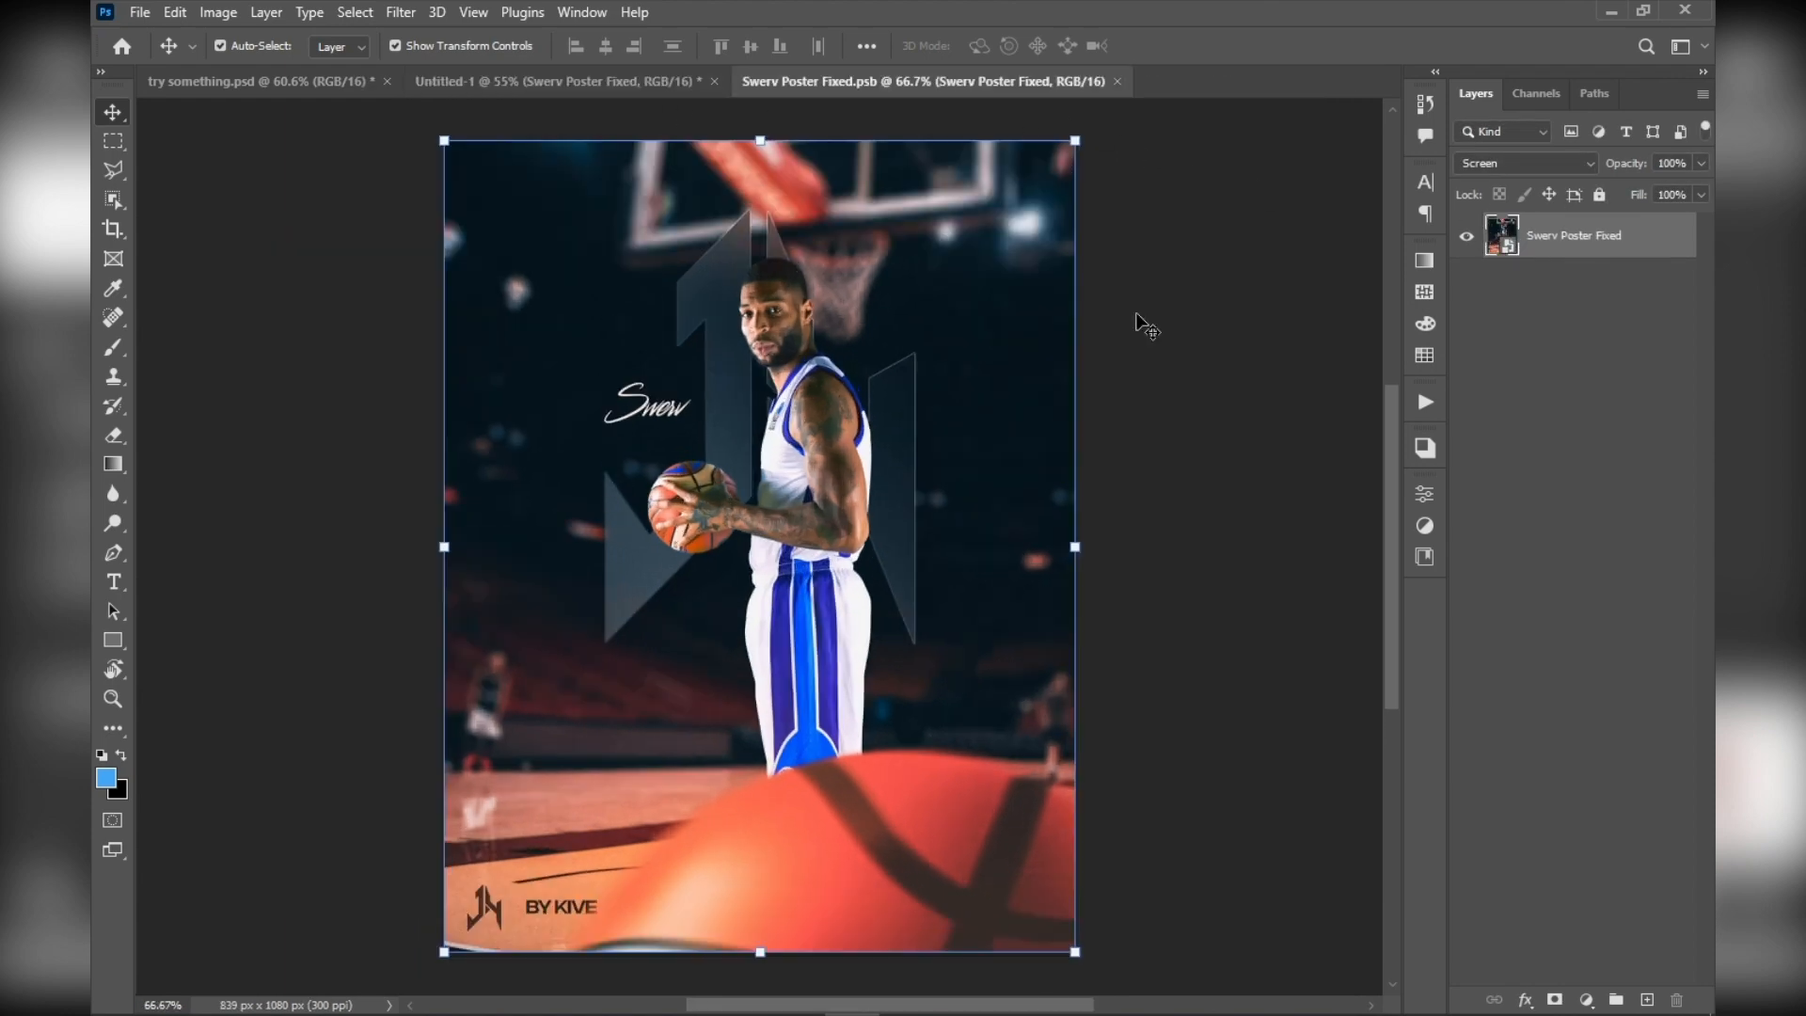
click(647, 85)
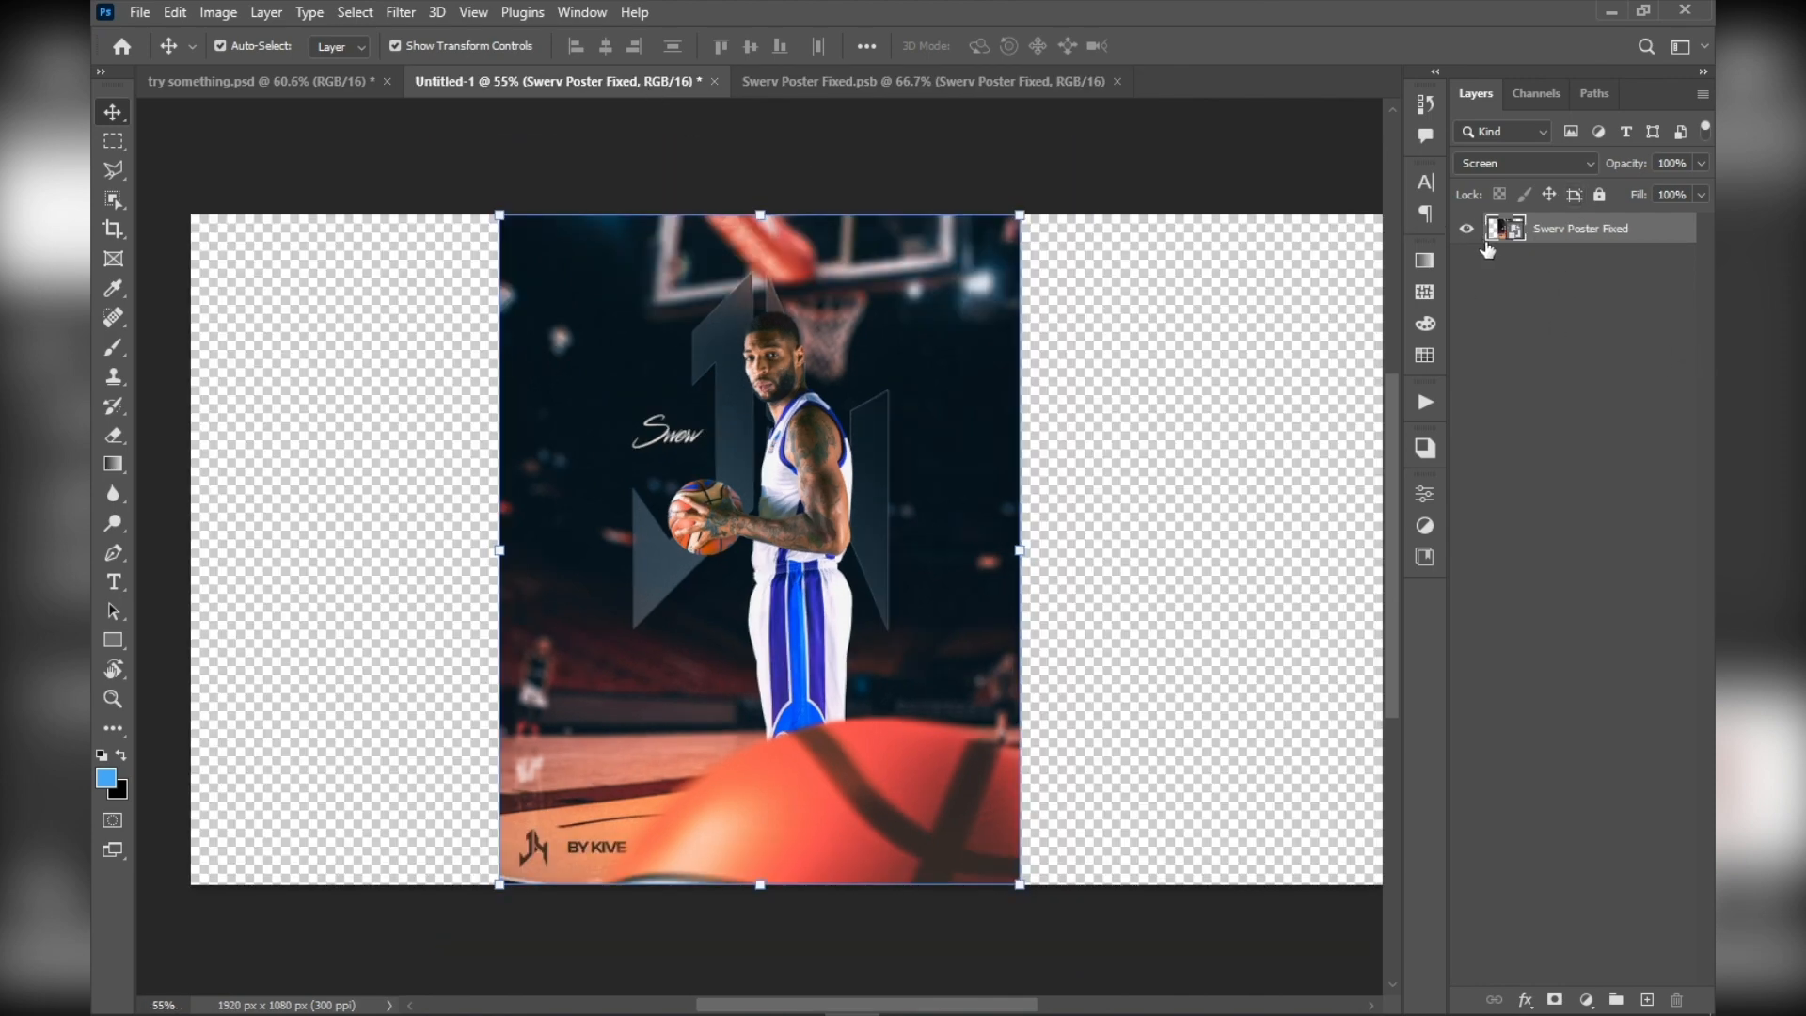
Switch to the Swerv Poster Fixed.psb document that holds the smart object's contents
drag(1548, 233, 1670, 320)
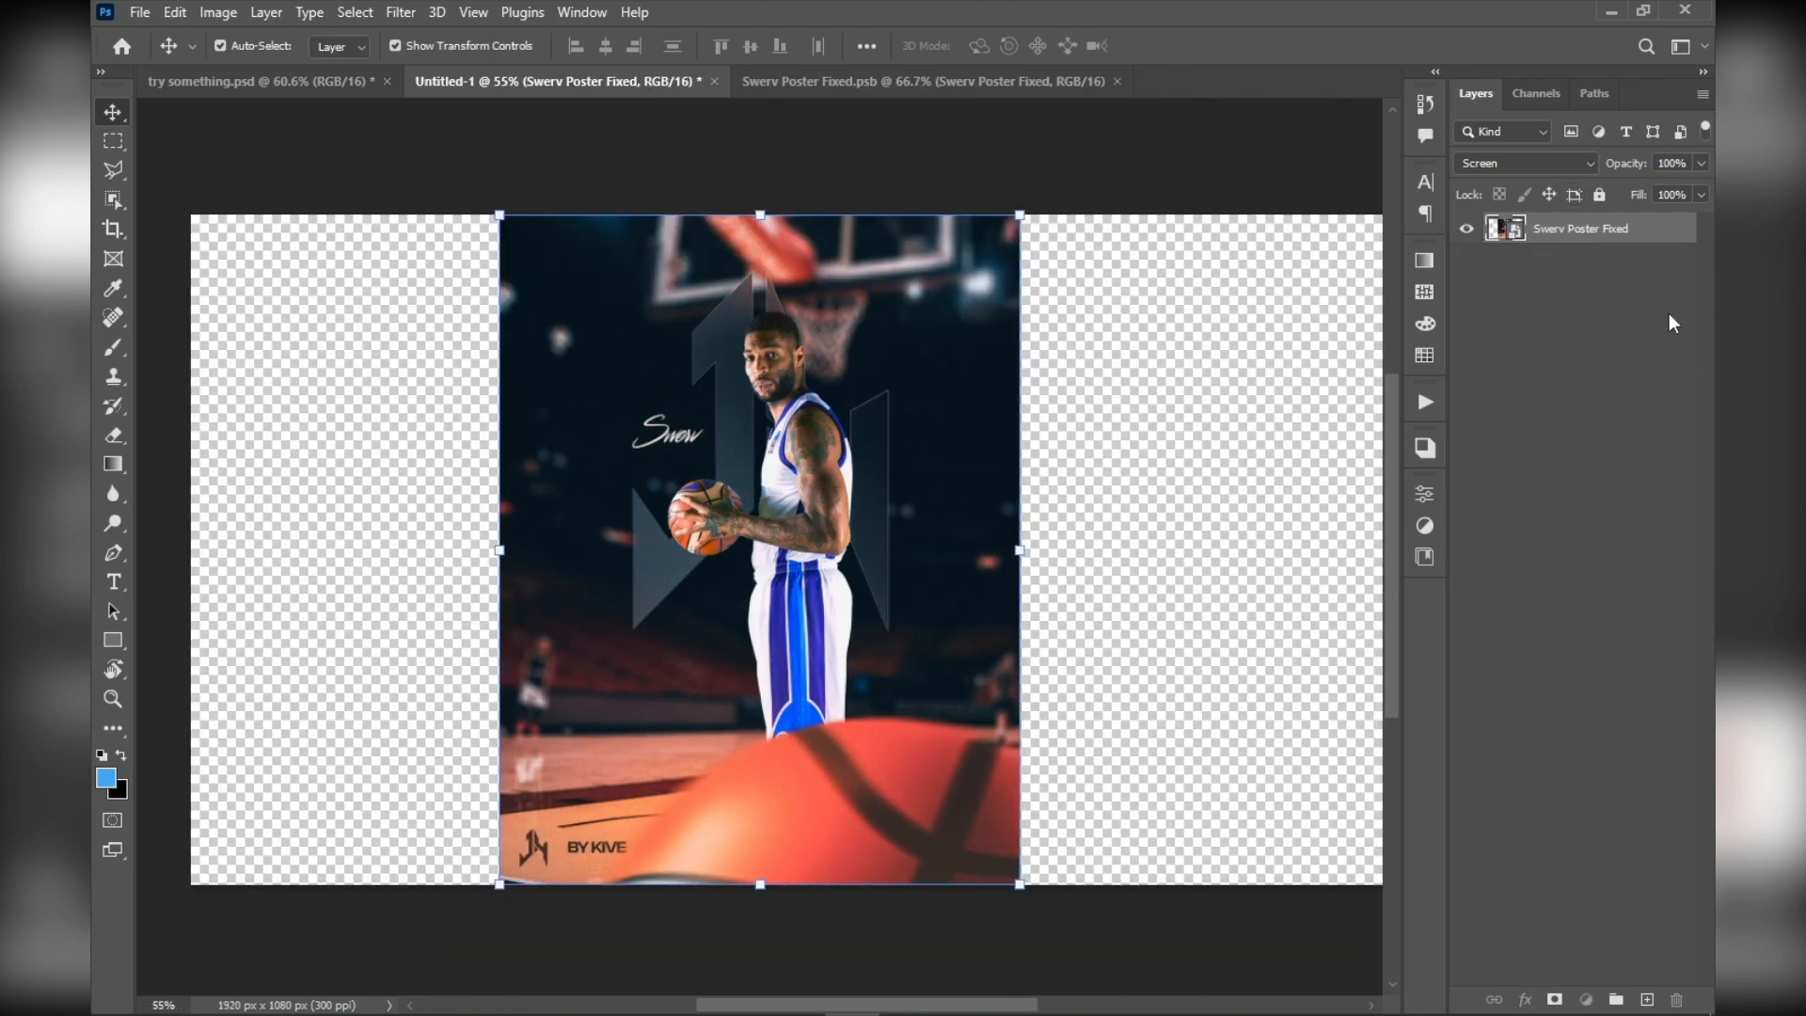
click(873, 85)
click(1312, 588)
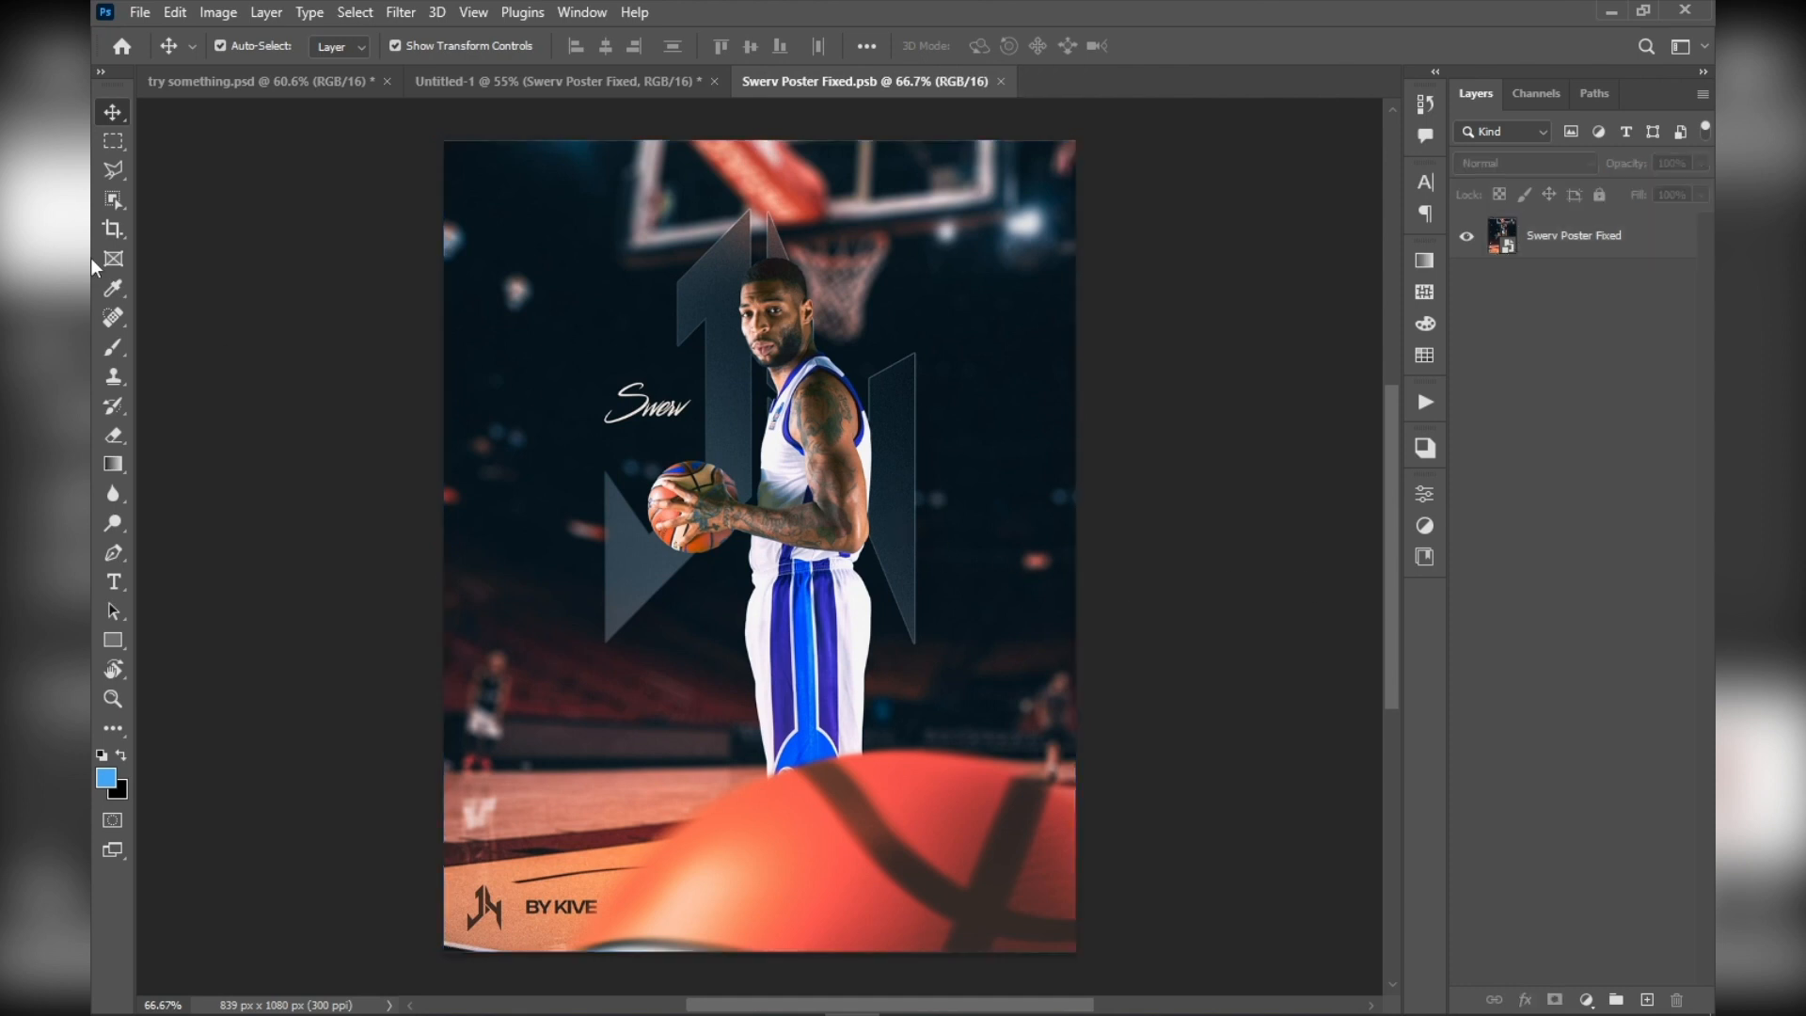
Try to paint on the poster with the Brush tool while no layer is selected
click(112, 407)
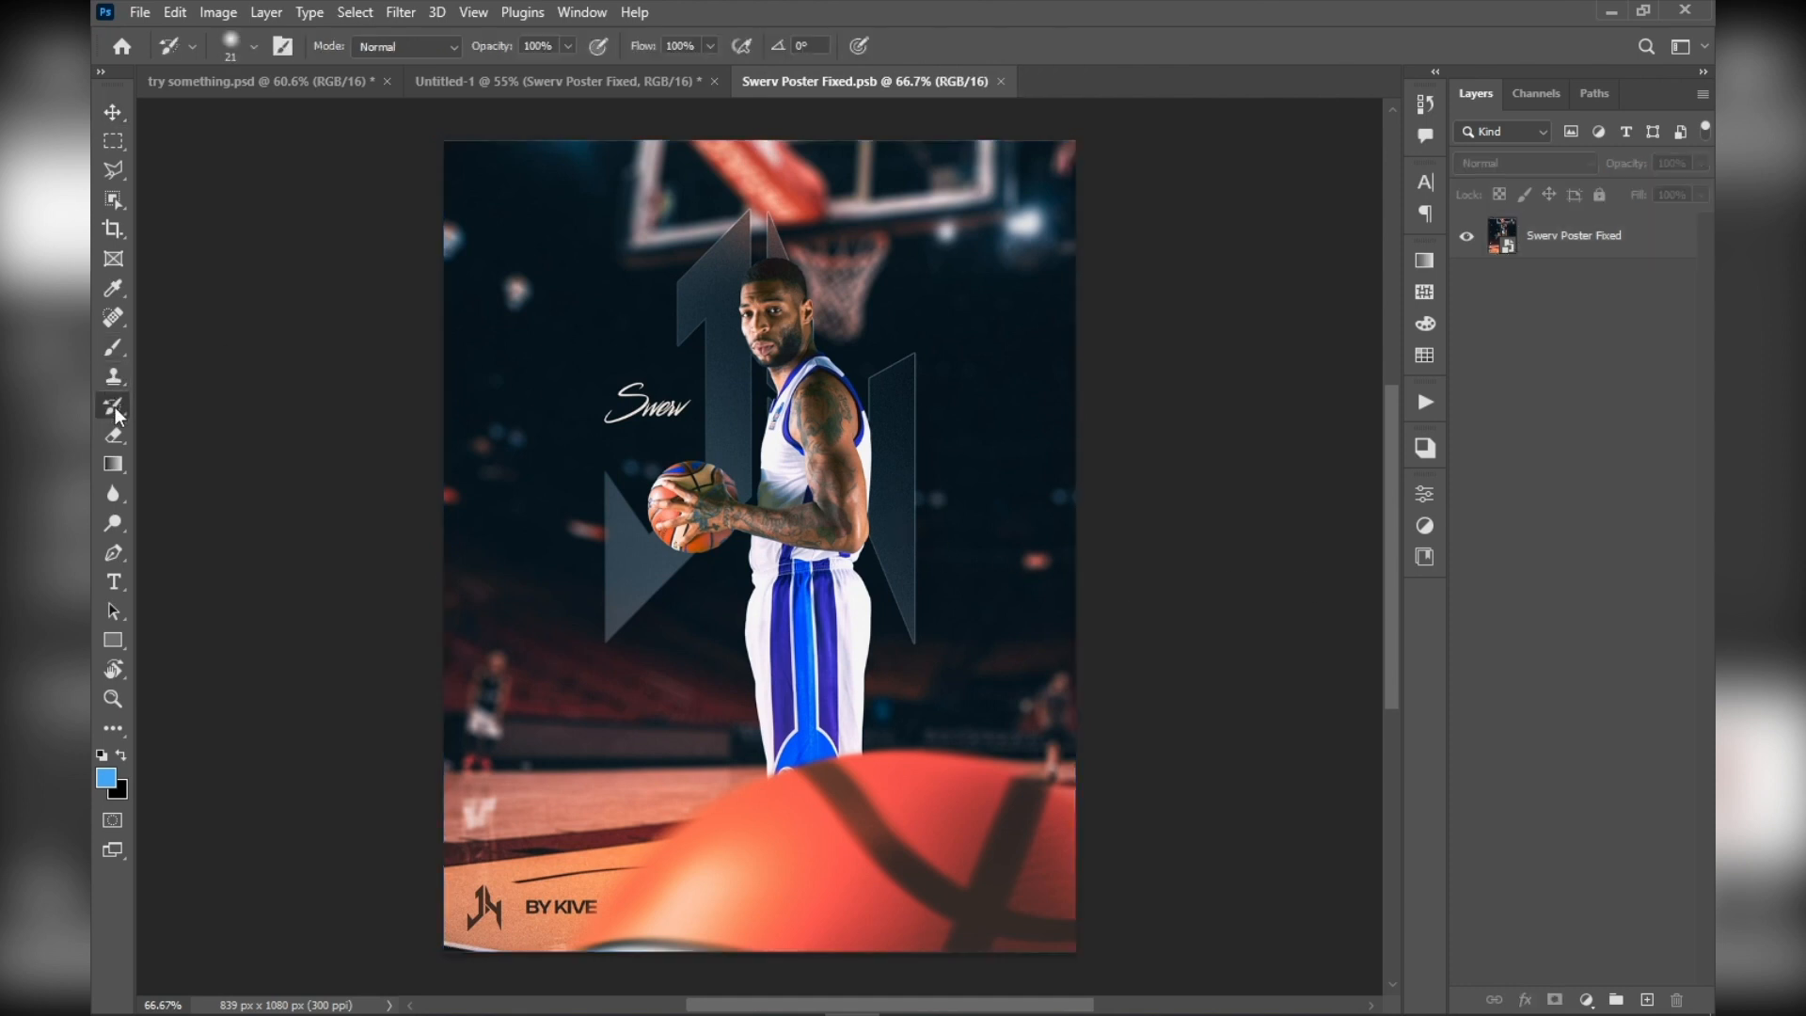
click(105, 344)
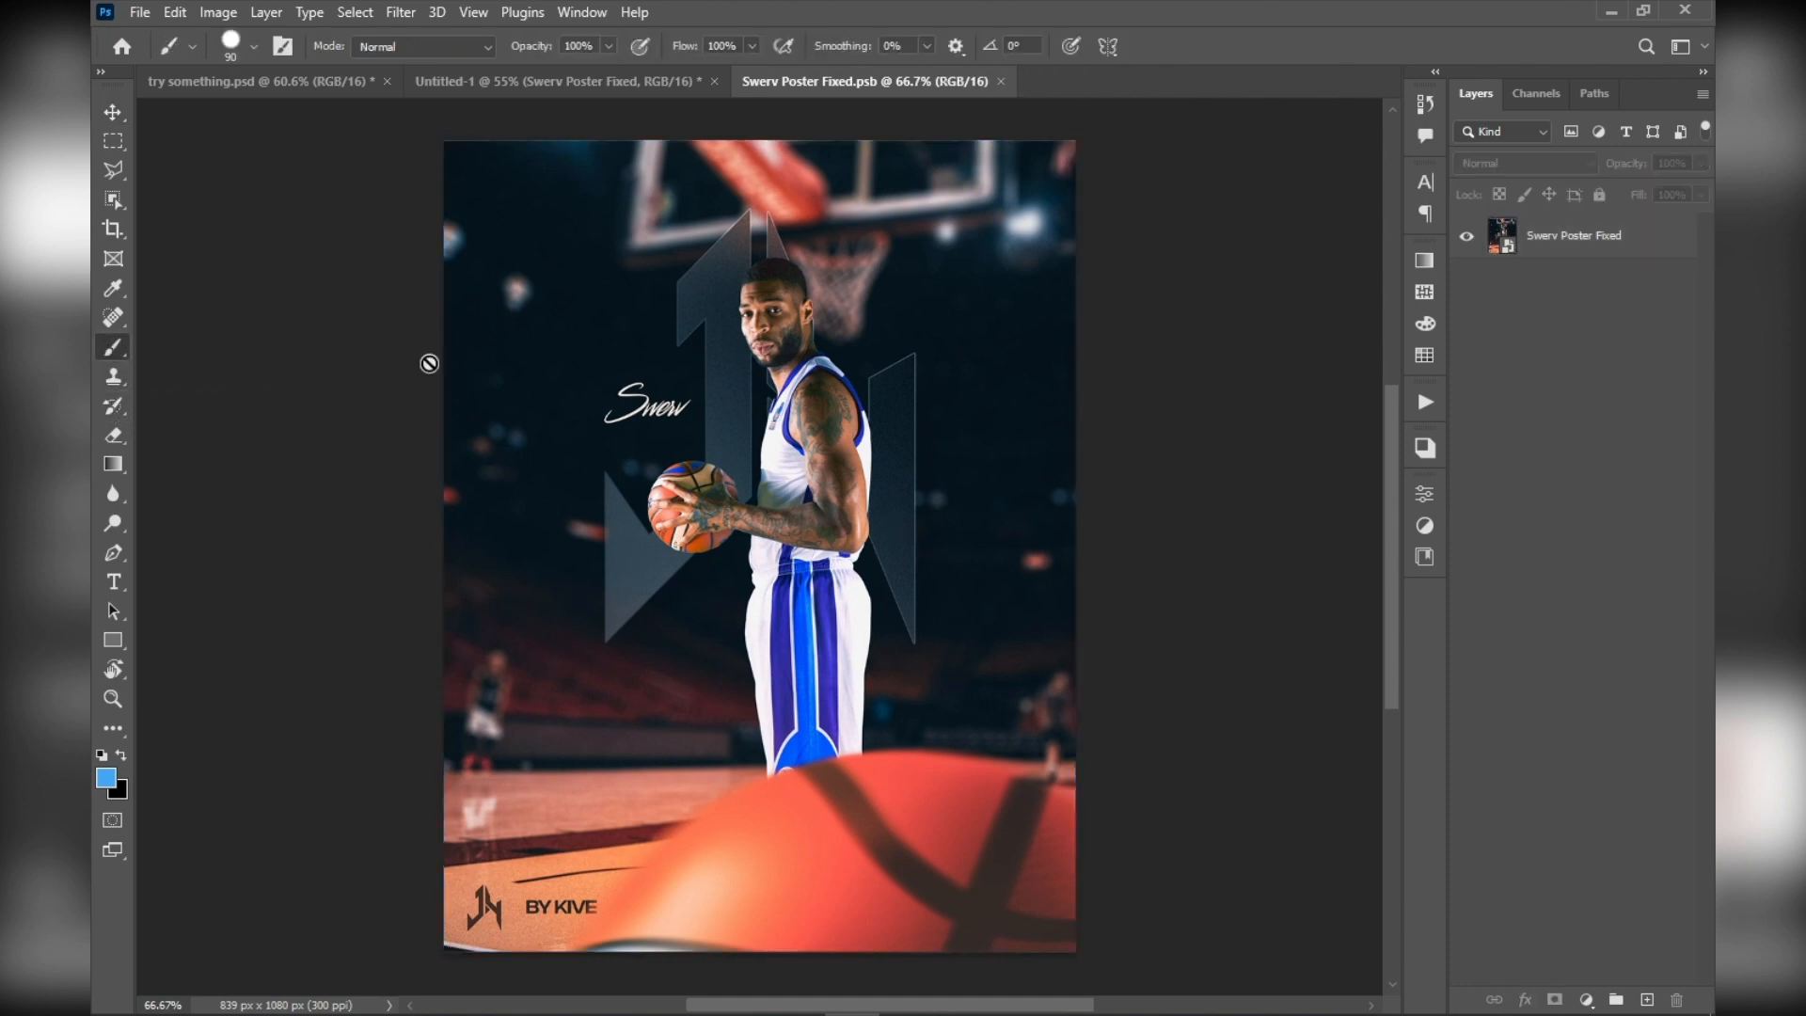
click(731, 256)
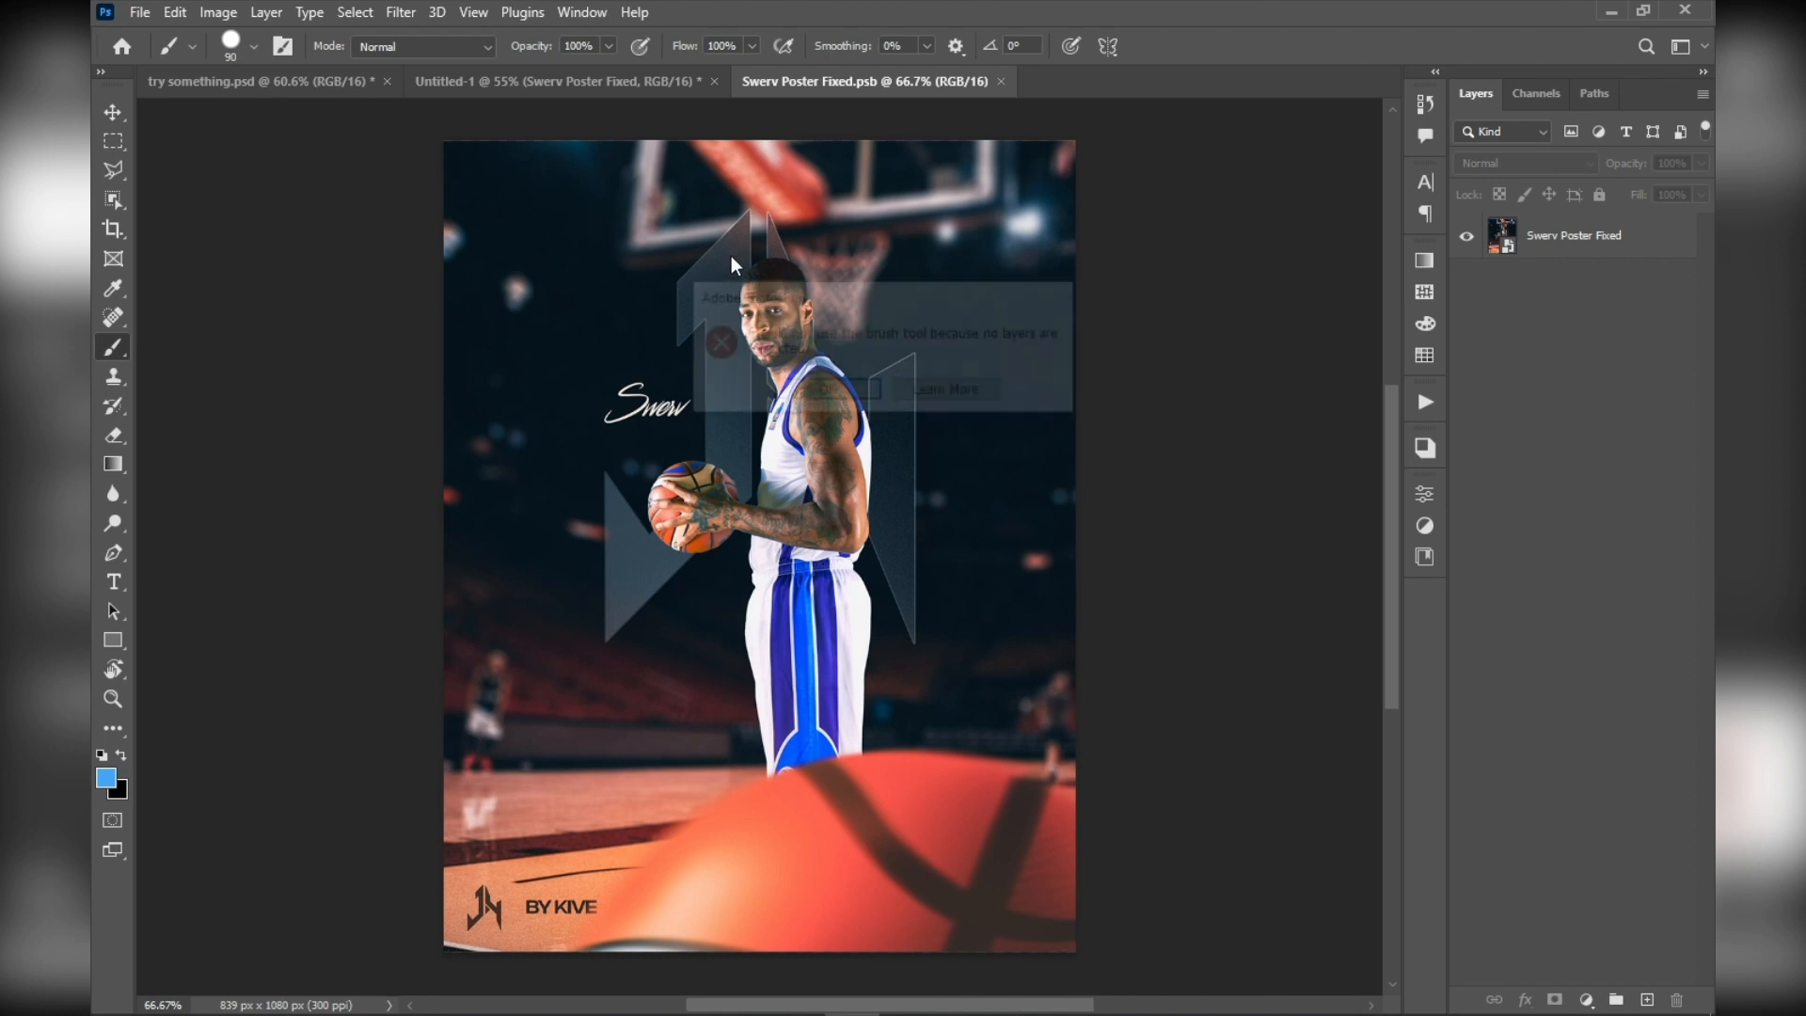
click(824, 400)
click(108, 112)
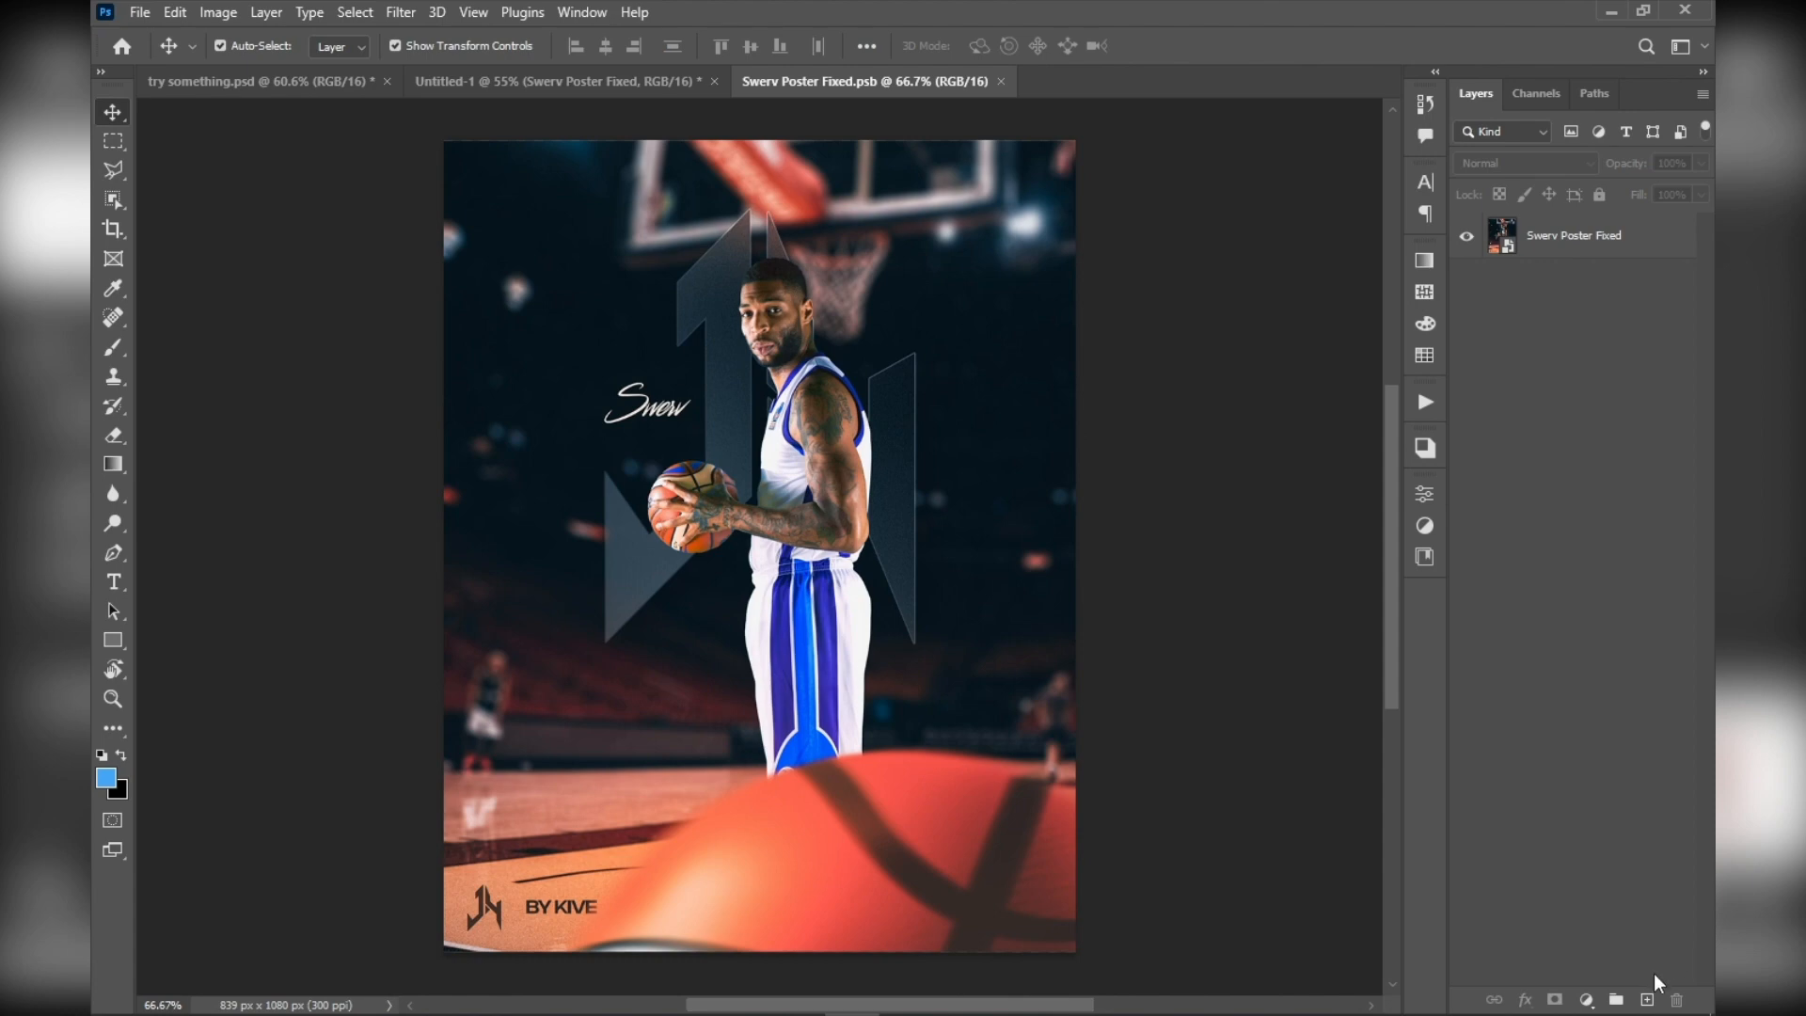
Paint a thick blue looping stroke over the player on a new layer and save the smart object's contents
click(1647, 999)
click(113, 347)
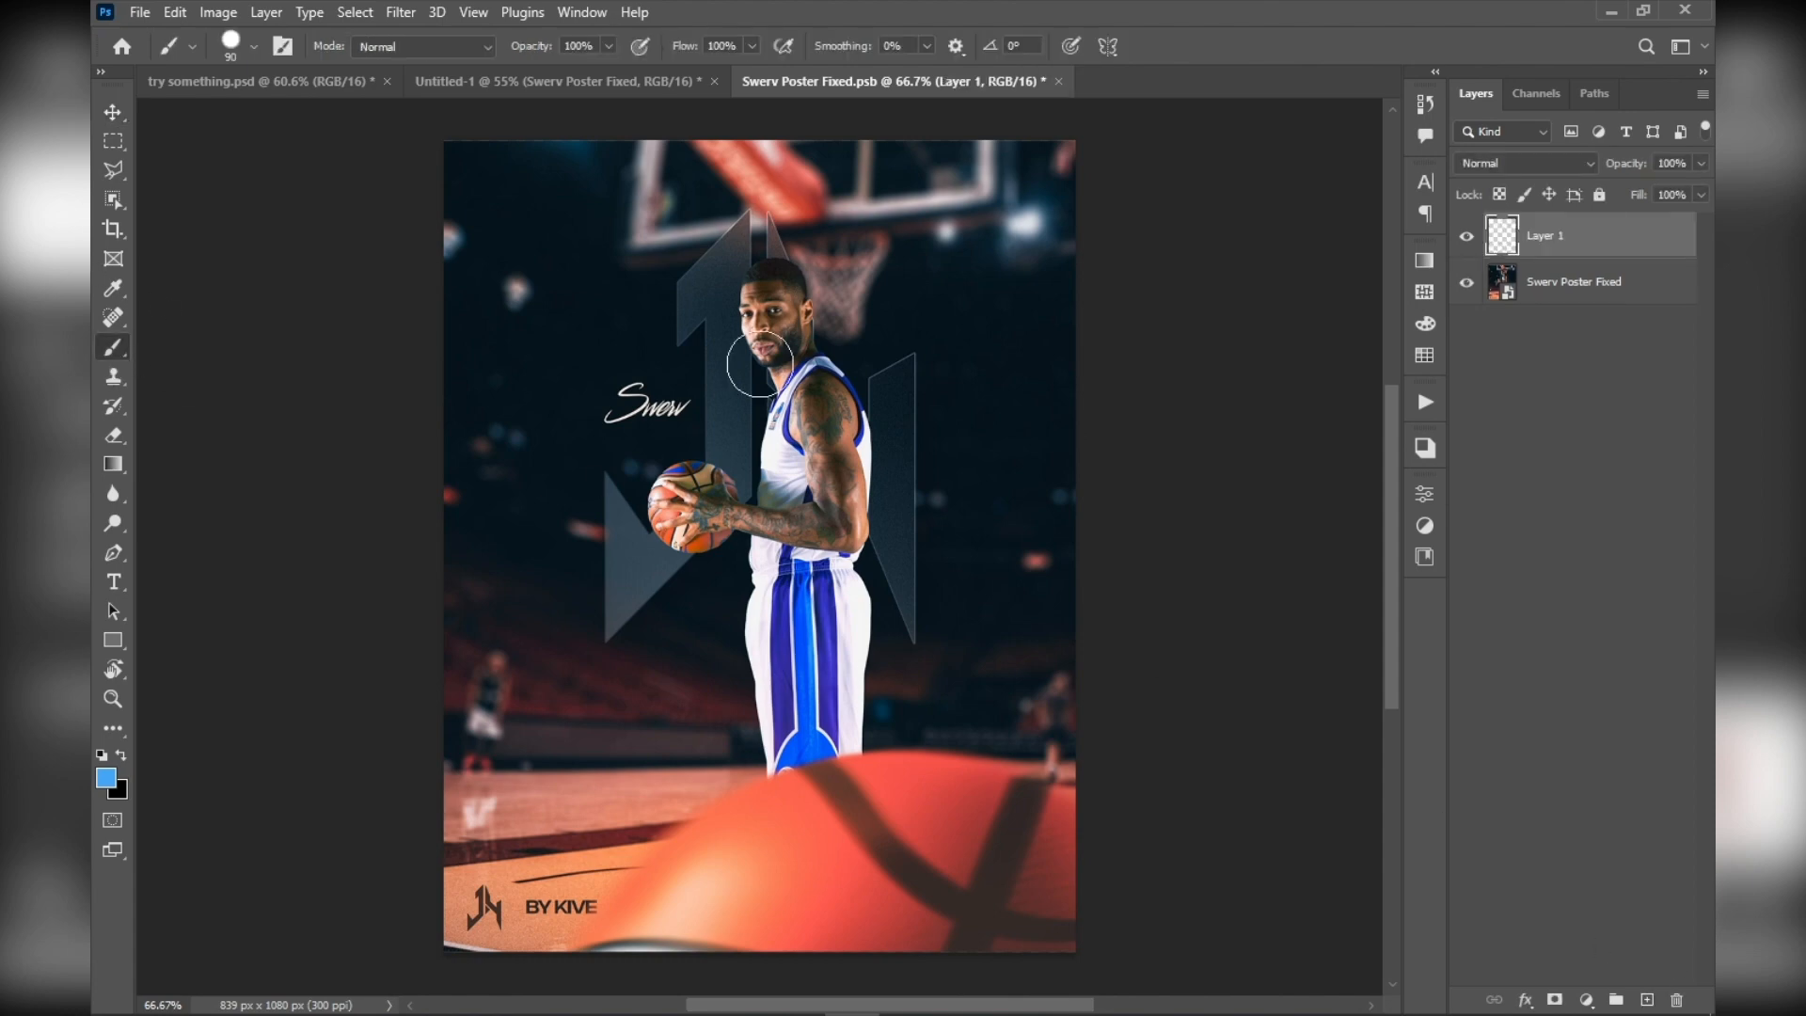
mouse_move(745, 265)
mouse_down()
mouse_move(722, 338)
mouse_move(862, 430)
mouse_move(784, 317)
mouse_move(639, 319)
mouse_move(867, 476)
mouse_up()
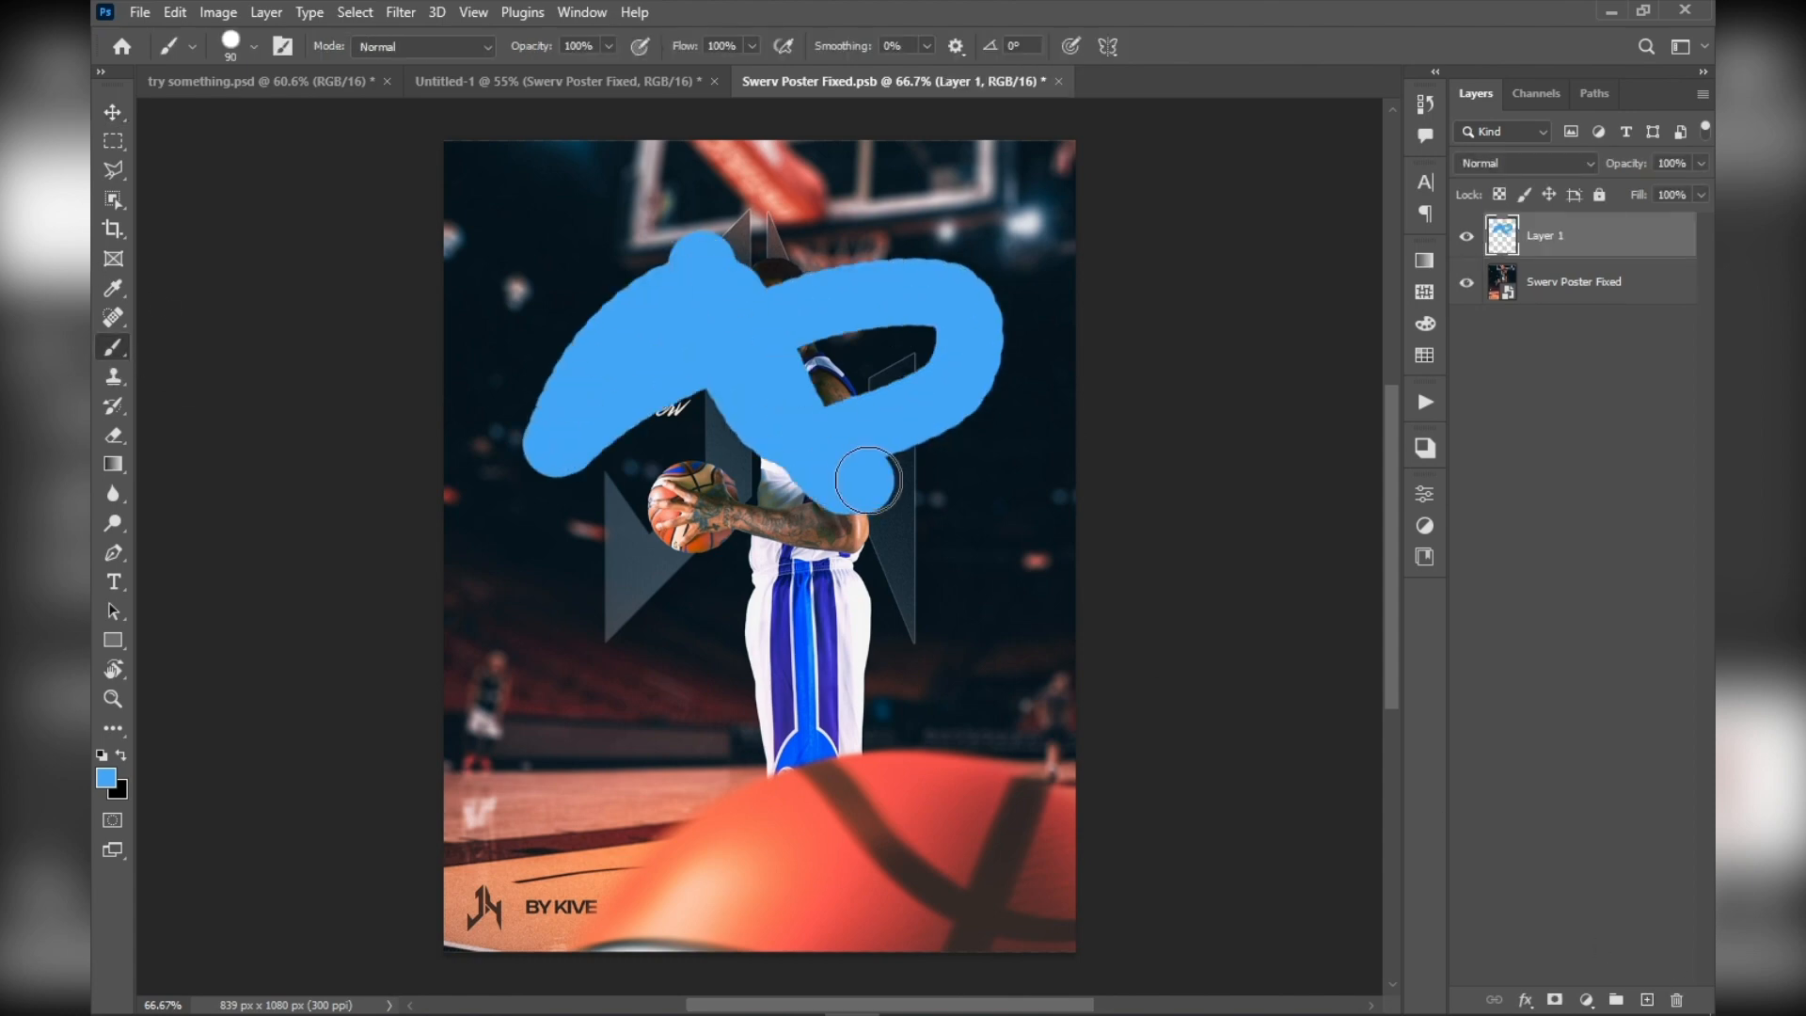
key(ctrl+s)
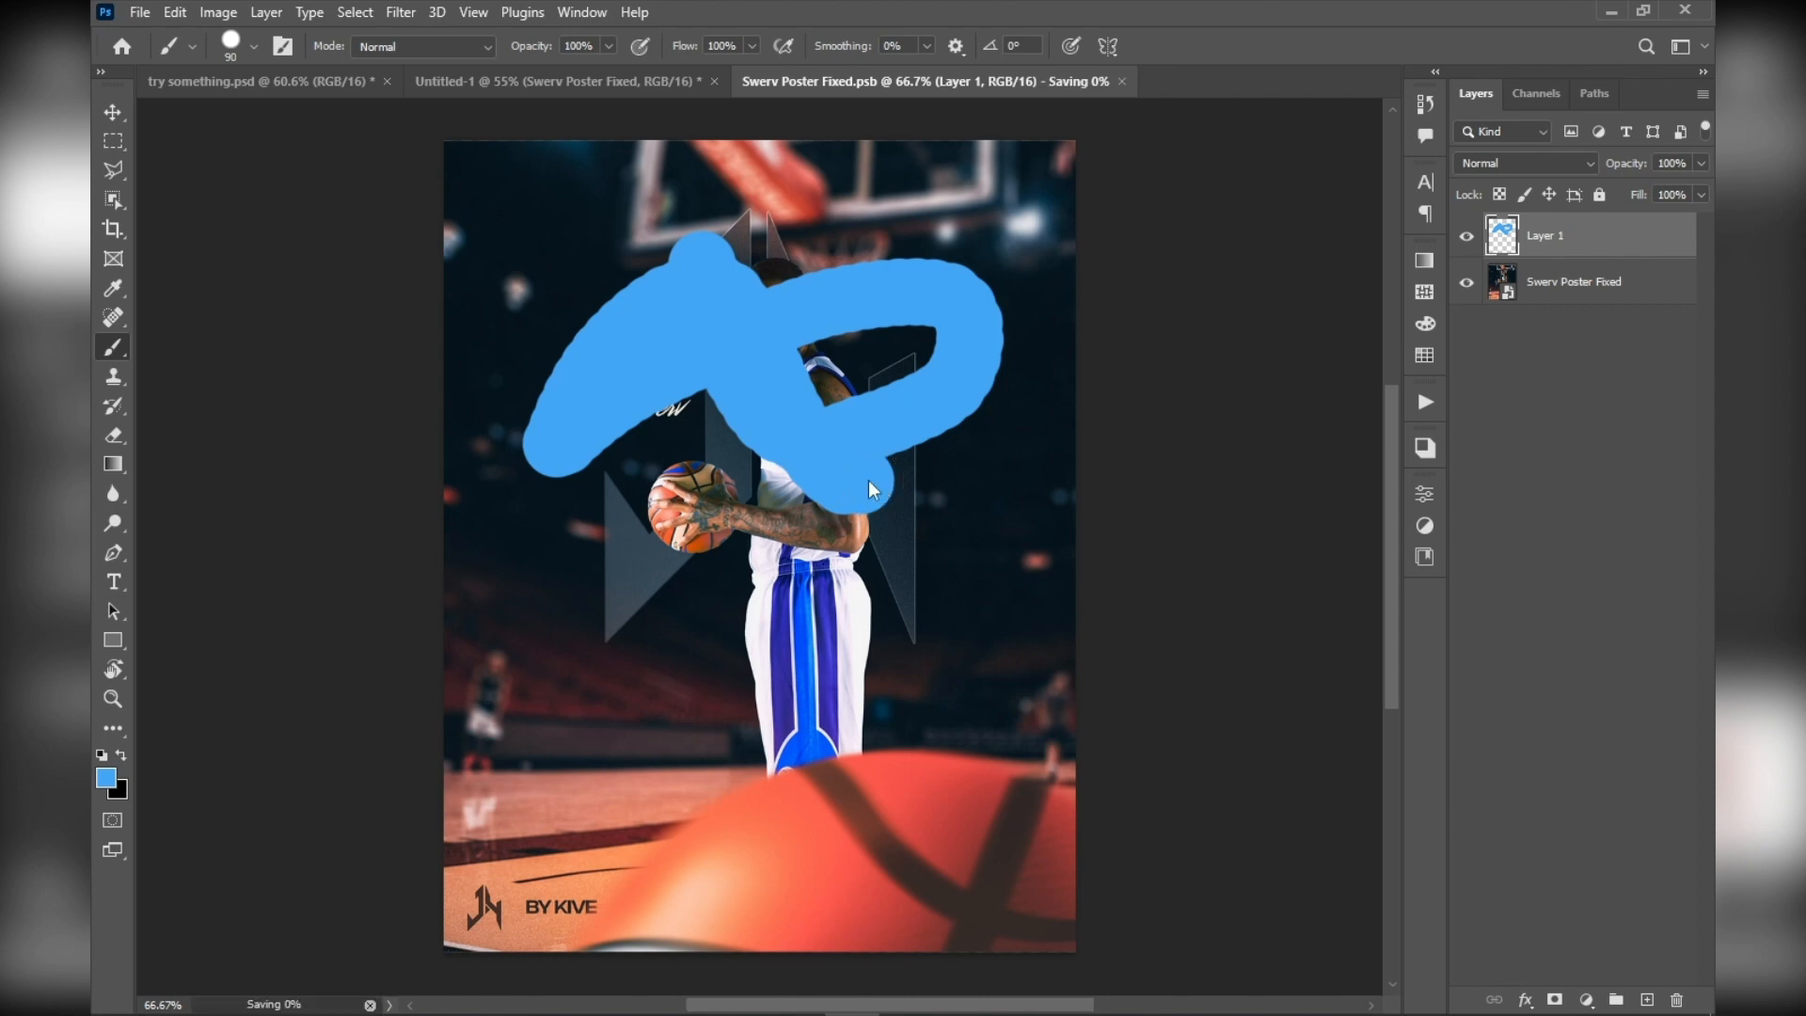
Return to the Untitled-1 document and inspect the blue stroke on the Swerv Poster Fixed smart object
click(556, 77)
scroll(760, 467, up, 4)
scroll(760, 467, down, 5)
scroll(677, 443, up, 3)
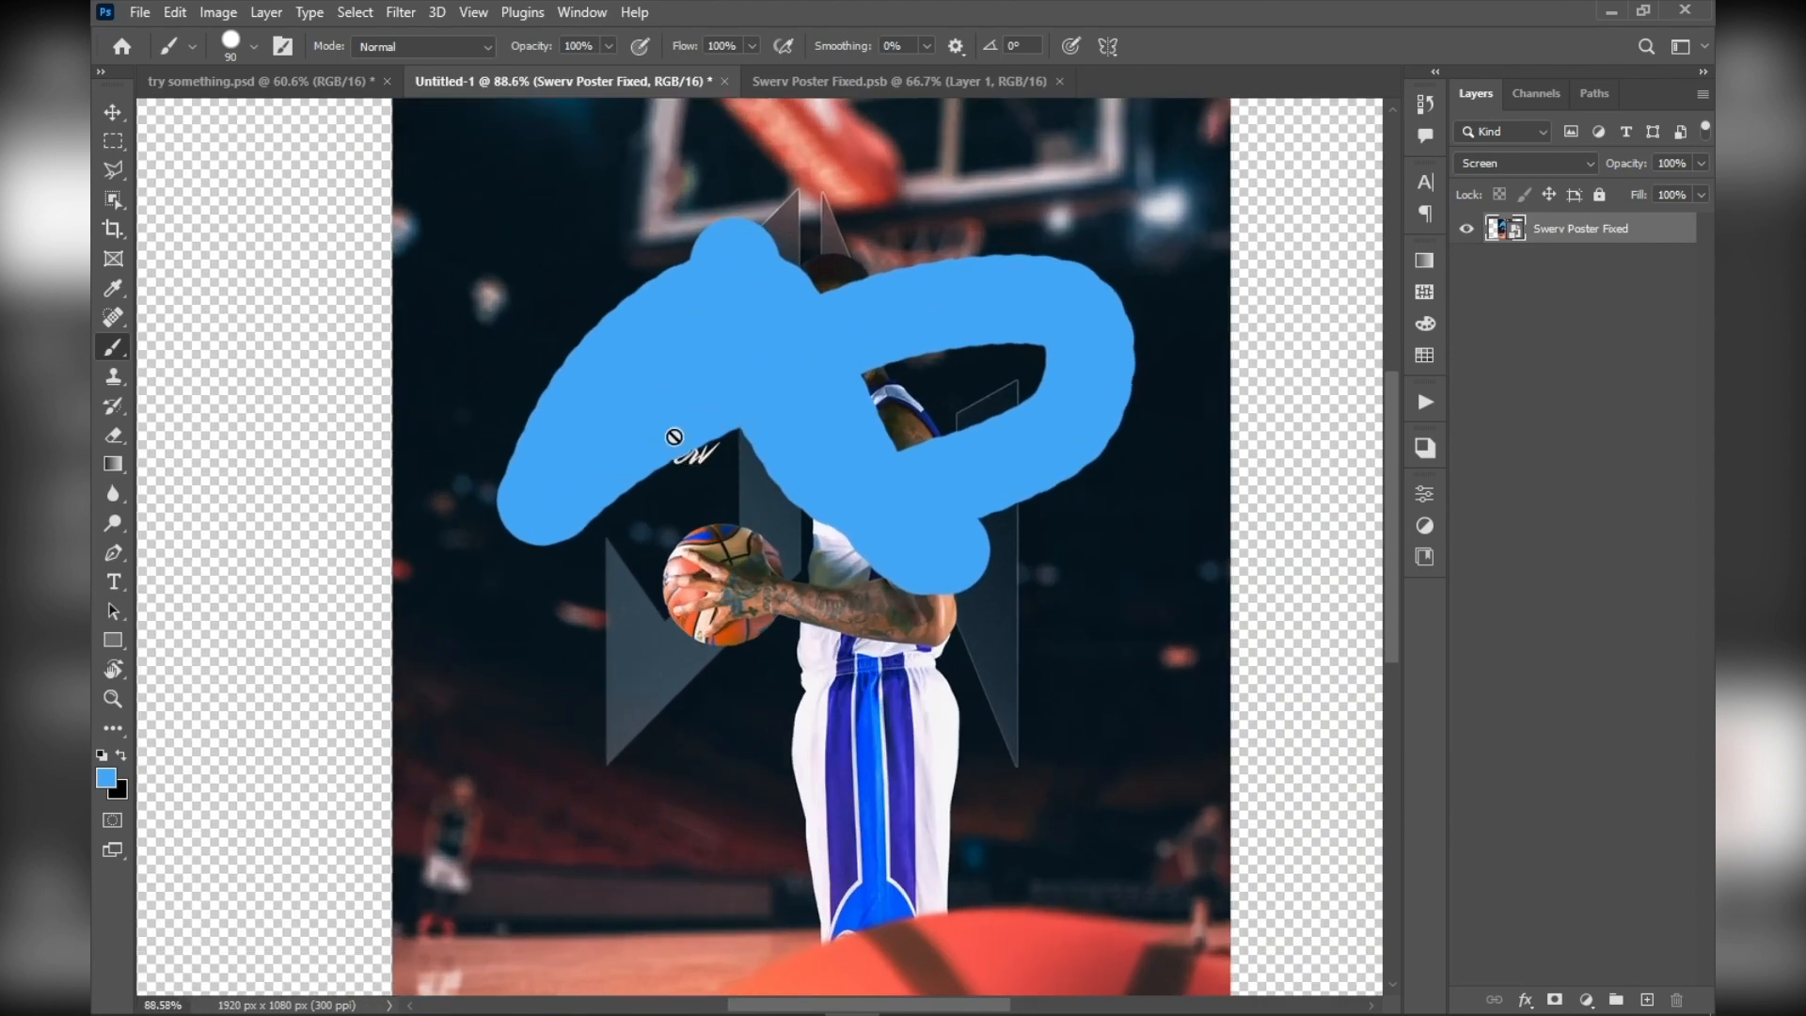
scroll(624, 424, up, 5)
scroll(625, 543, down, 6)
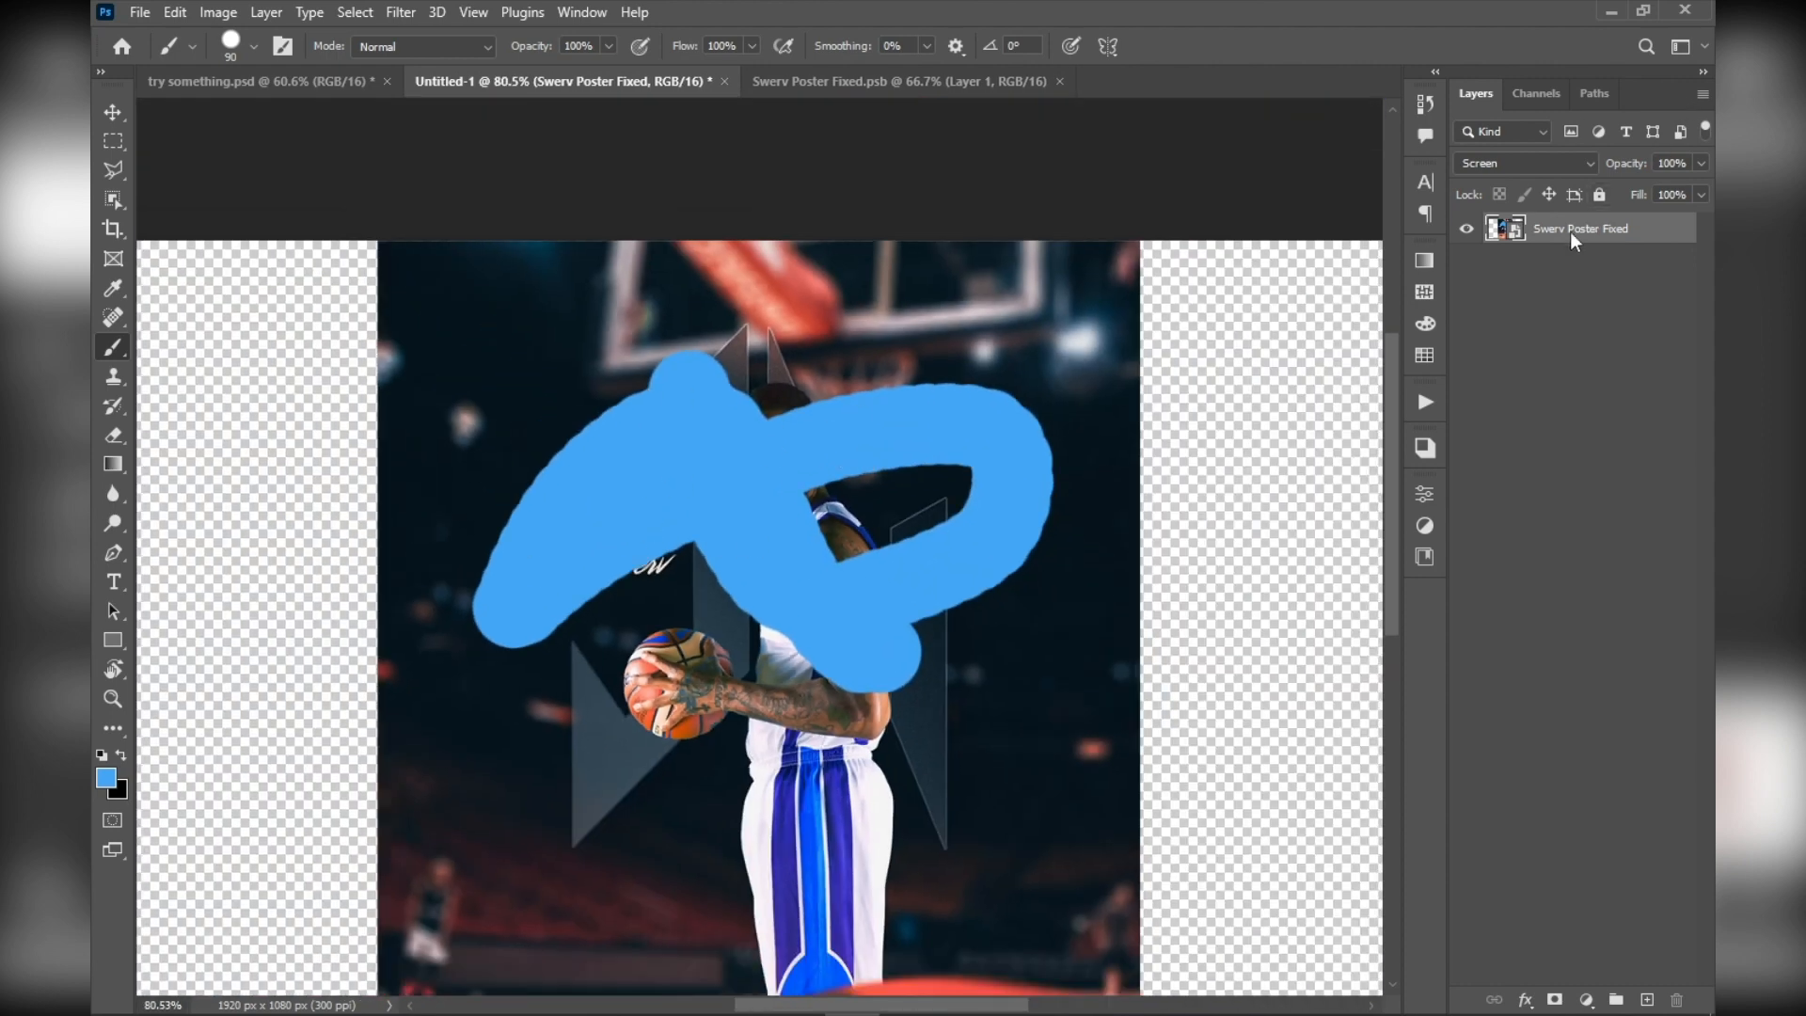
scroll(918, 383, down, 3)
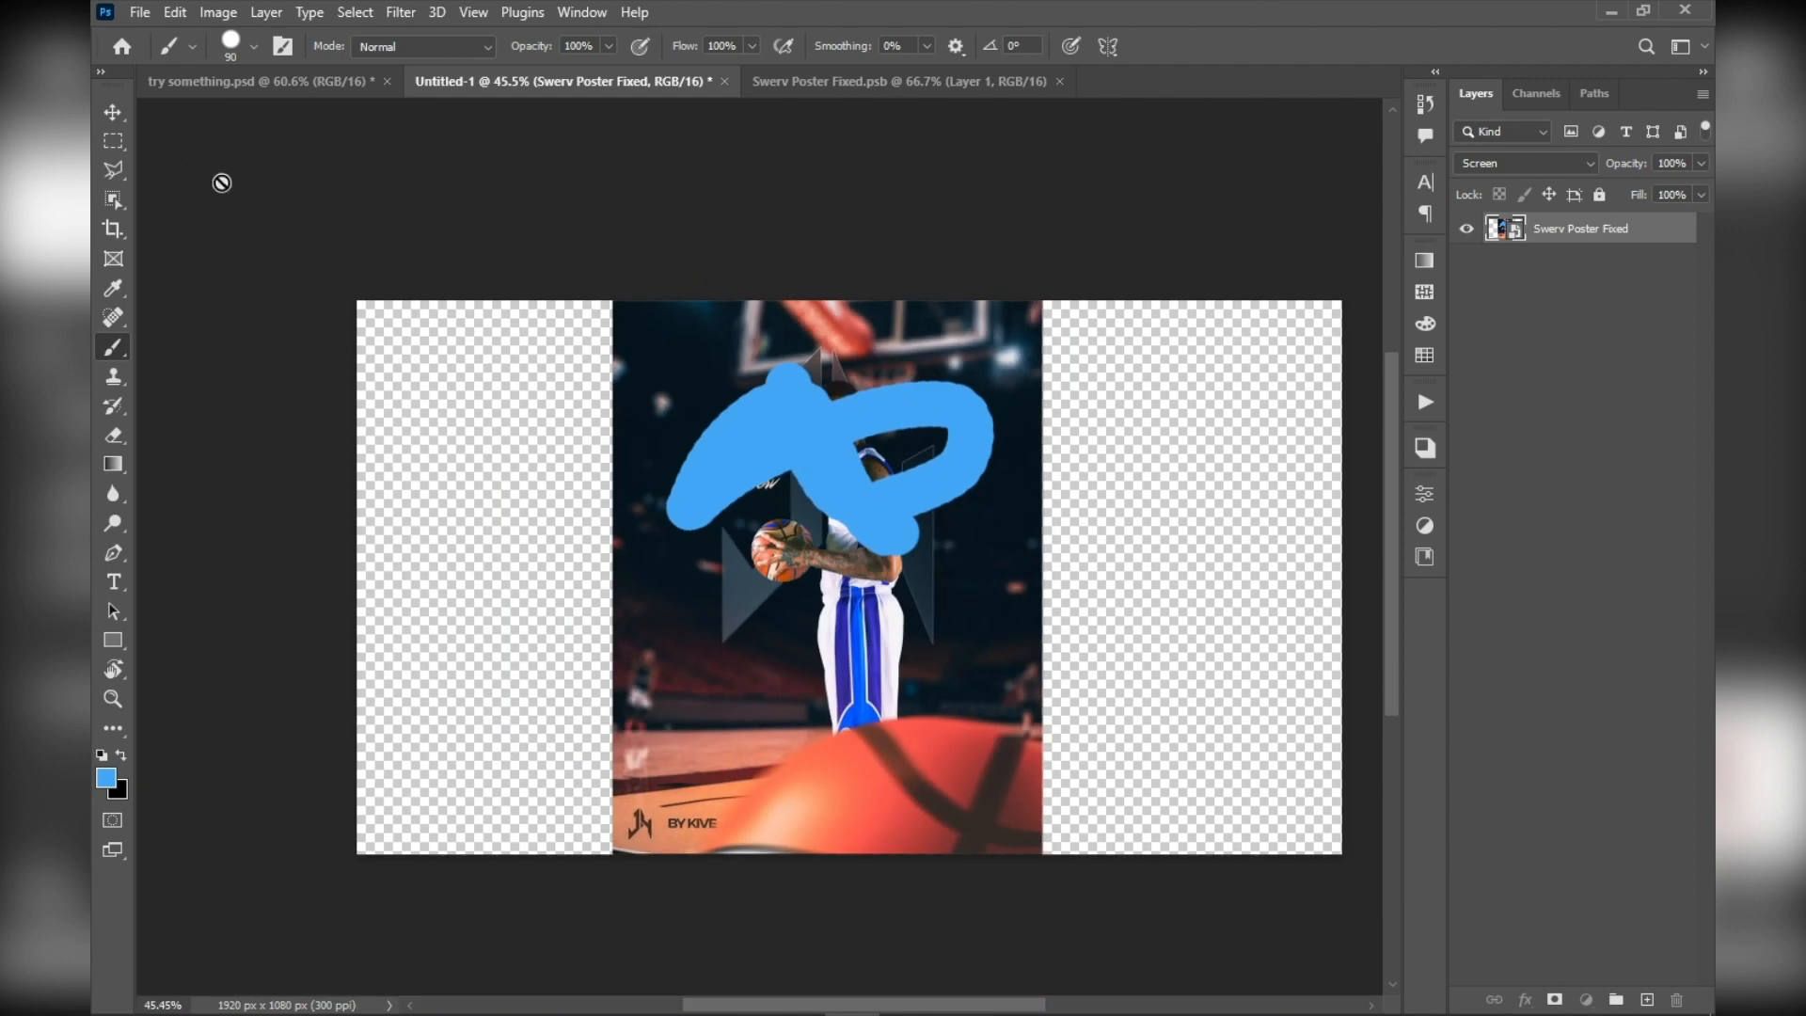
Switch to the Move tool and examine the whole poster layer at different magnifications
click(123, 112)
scroll(886, 246, up, 3)
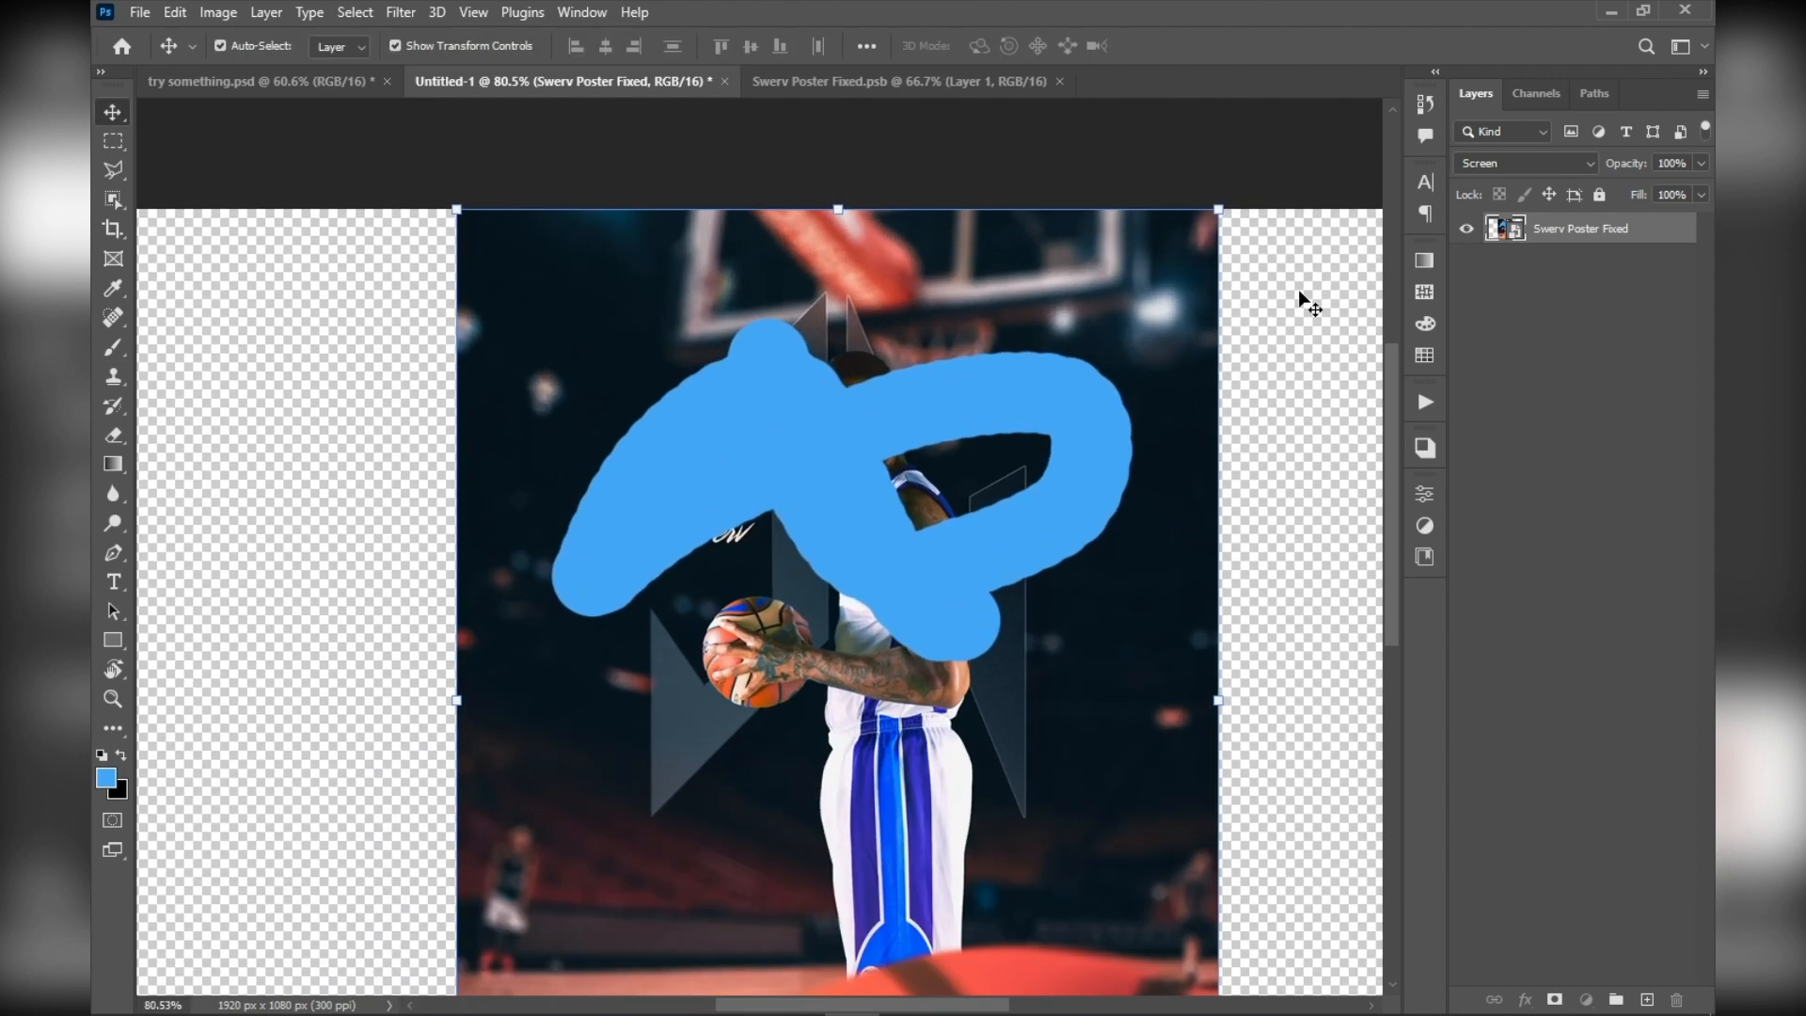
drag(1182, 365, 1090, 279)
scroll(1090, 279, down, 3)
drag(1136, 409, 1070, 410)
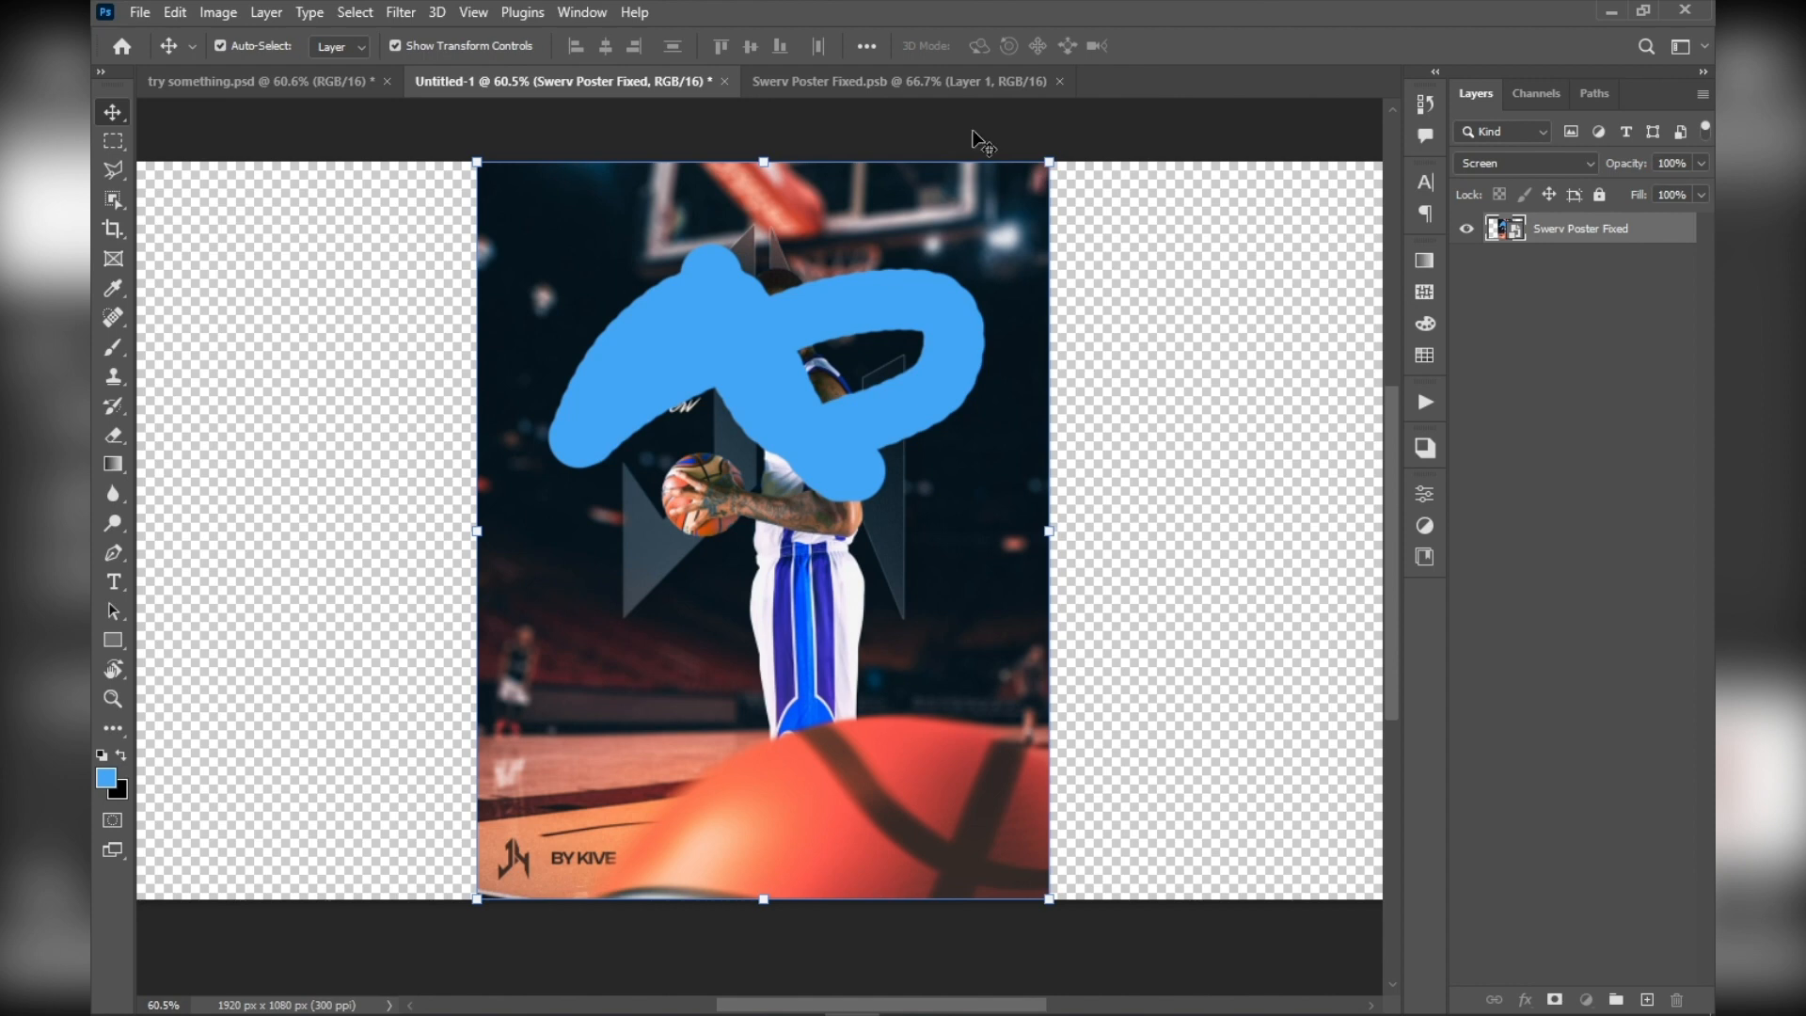
scroll(977, 142, down, 1)
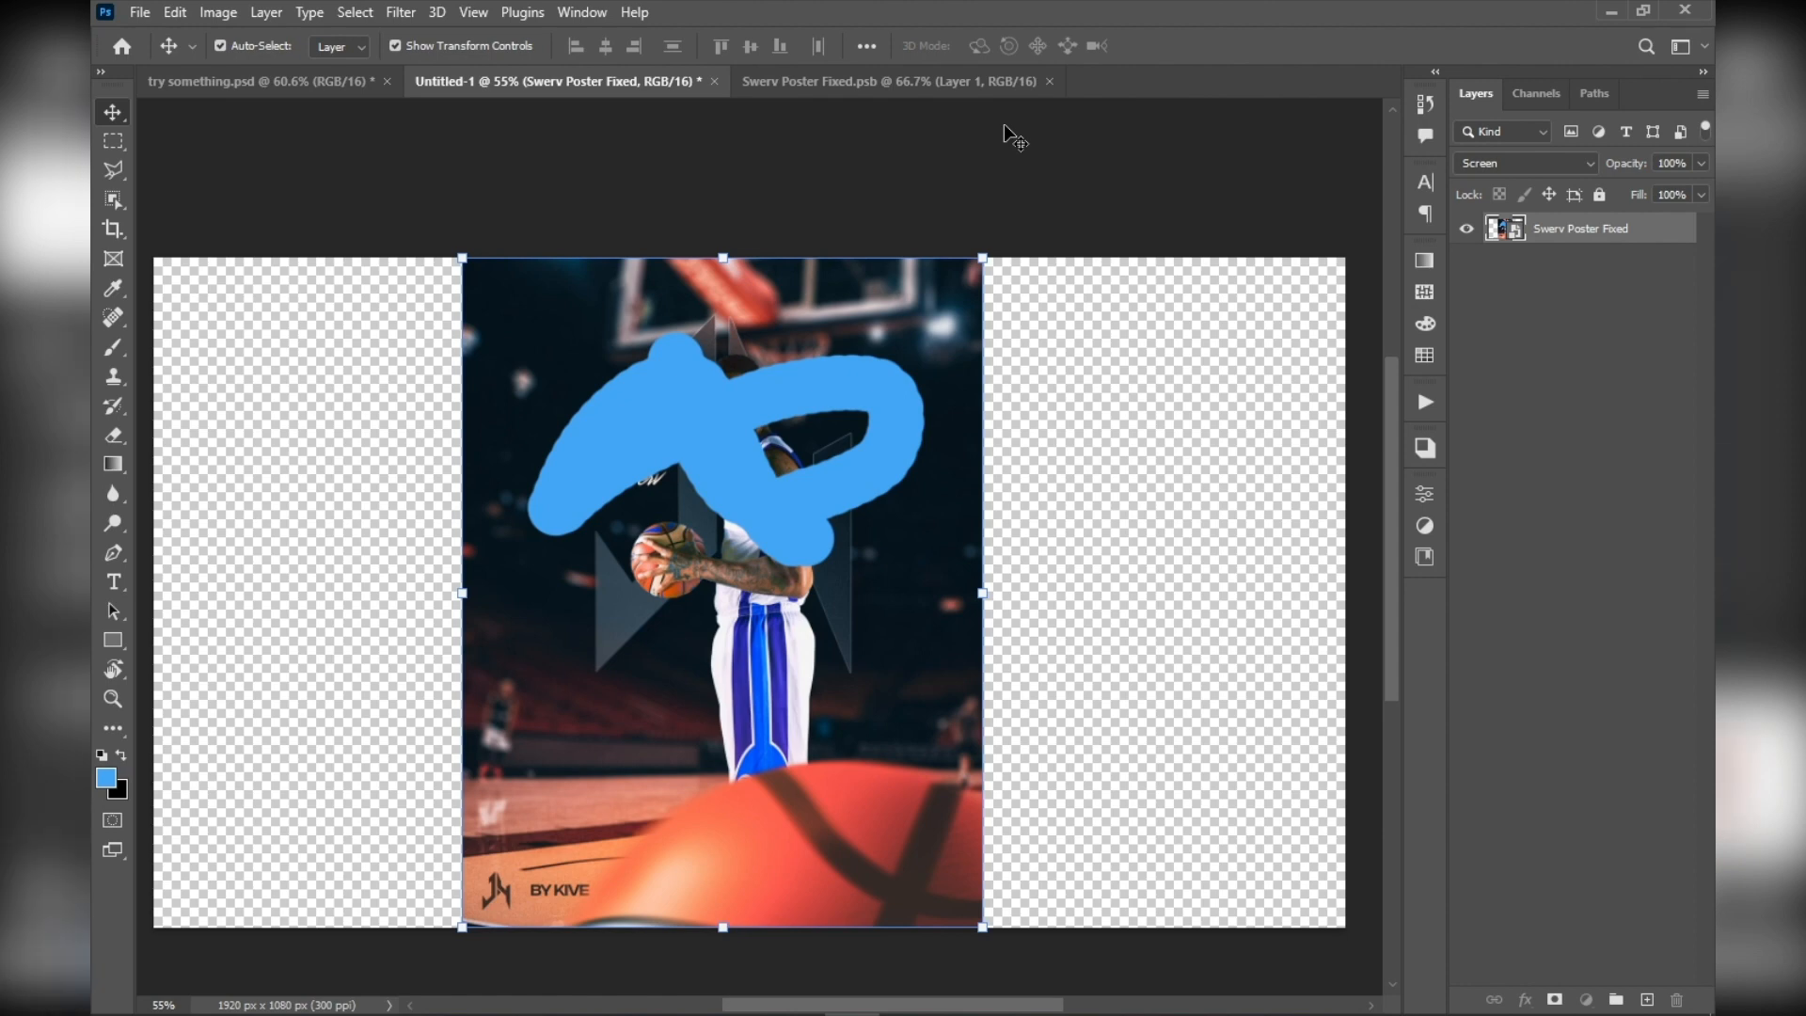
scroll(595, 497, up, 1)
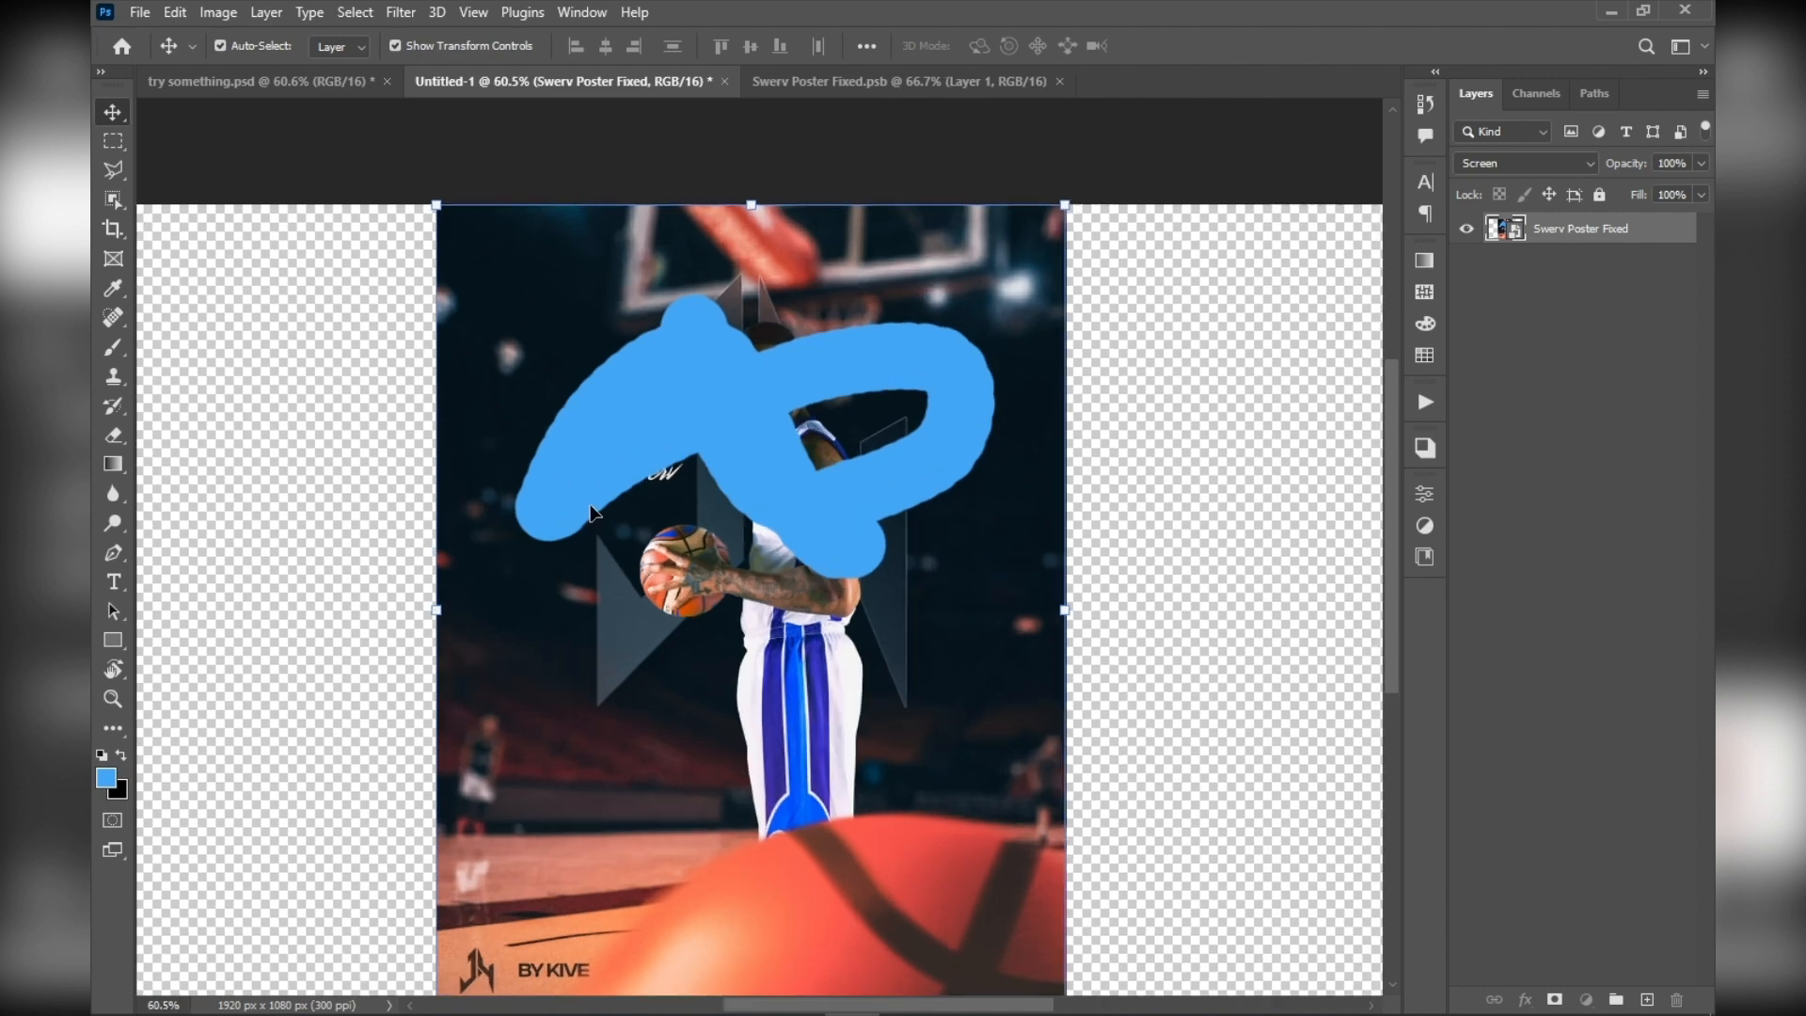
scroll(595, 497, down, 1)
scroll(649, 382, up, 3)
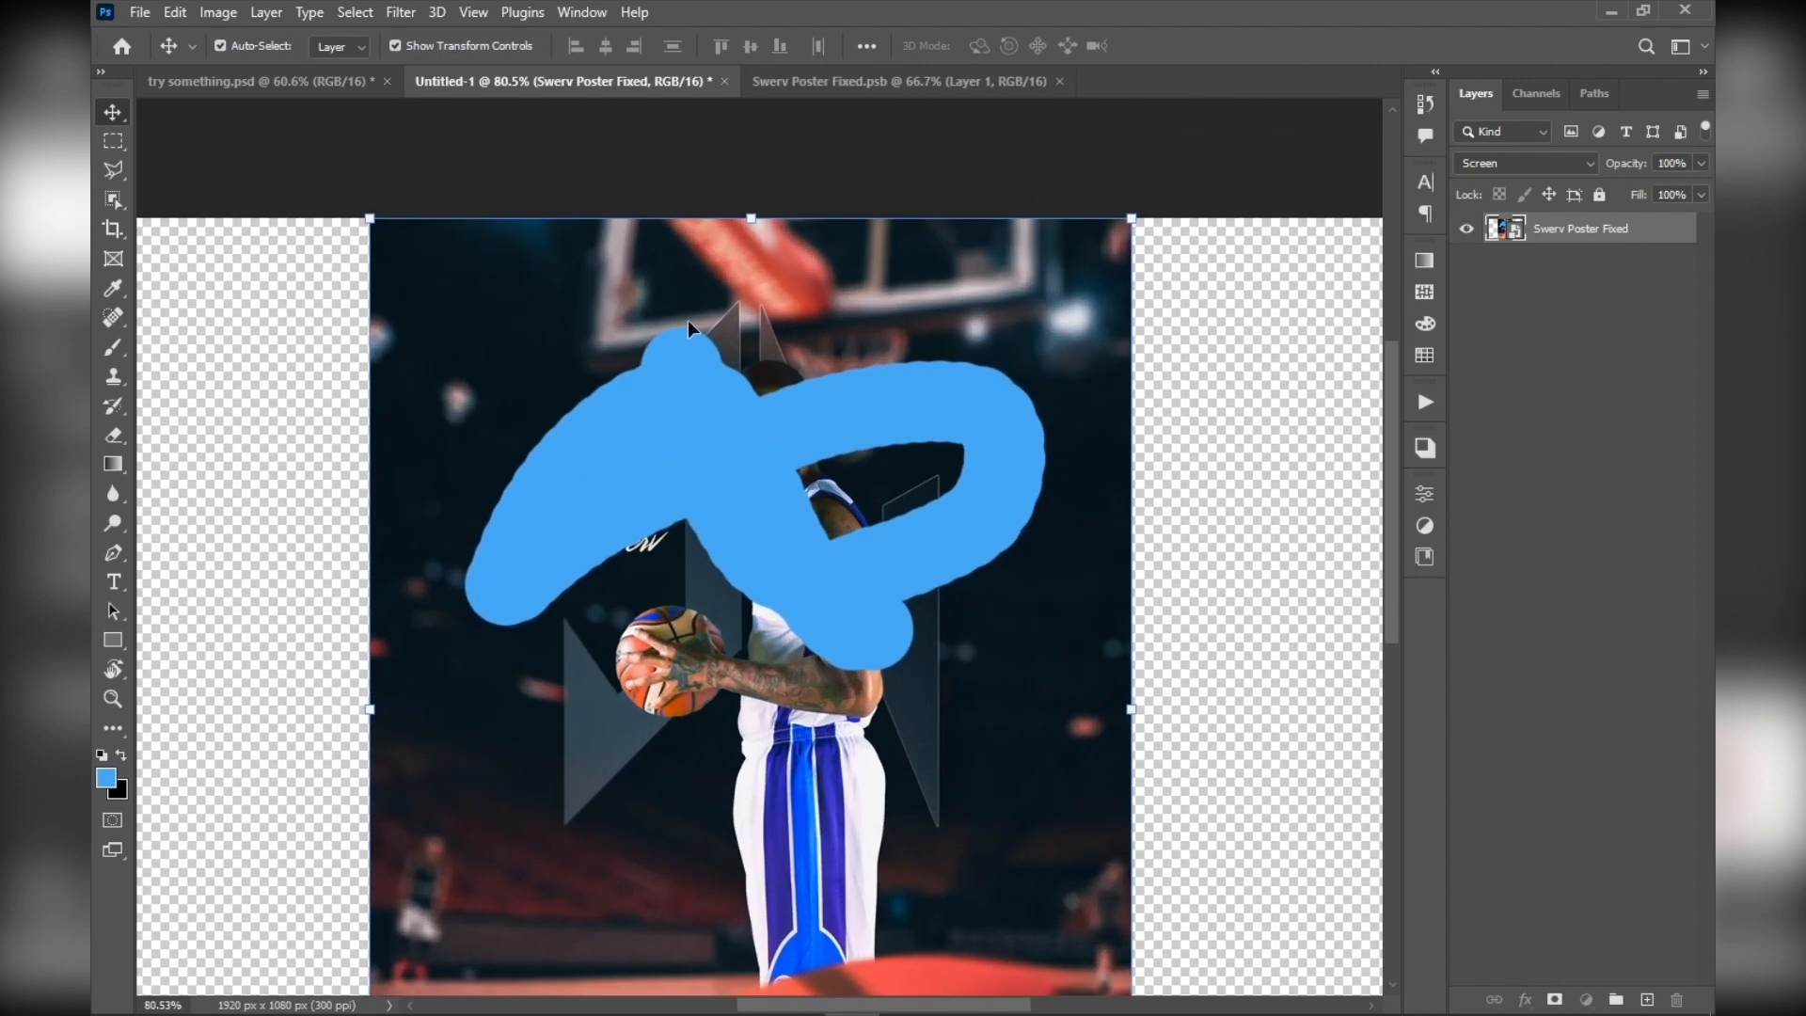
Scale the poster smart object down to 33.68% and place it near the middle of the canvas
key(ctrl+t)
drag(750, 218, 752, 565)
key(space)
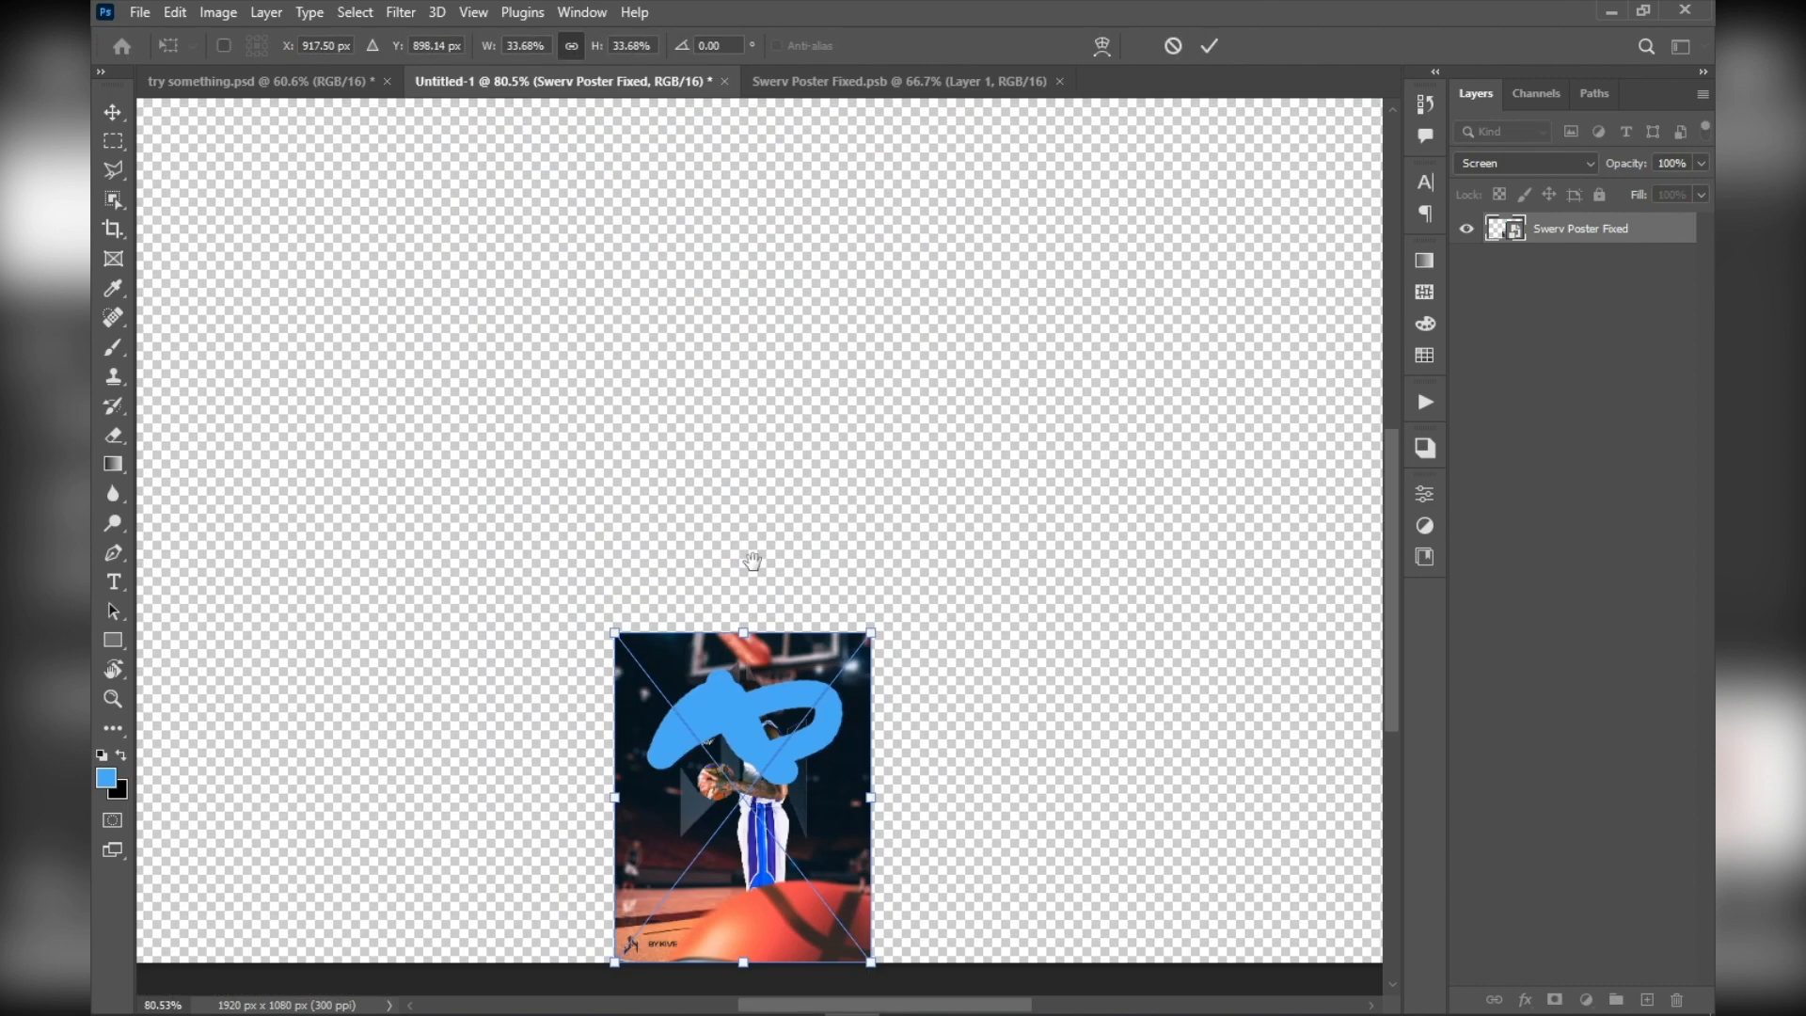
drag(753, 731, 755, 386)
scroll(753, 381, down, 2)
scroll(752, 385, down, 1)
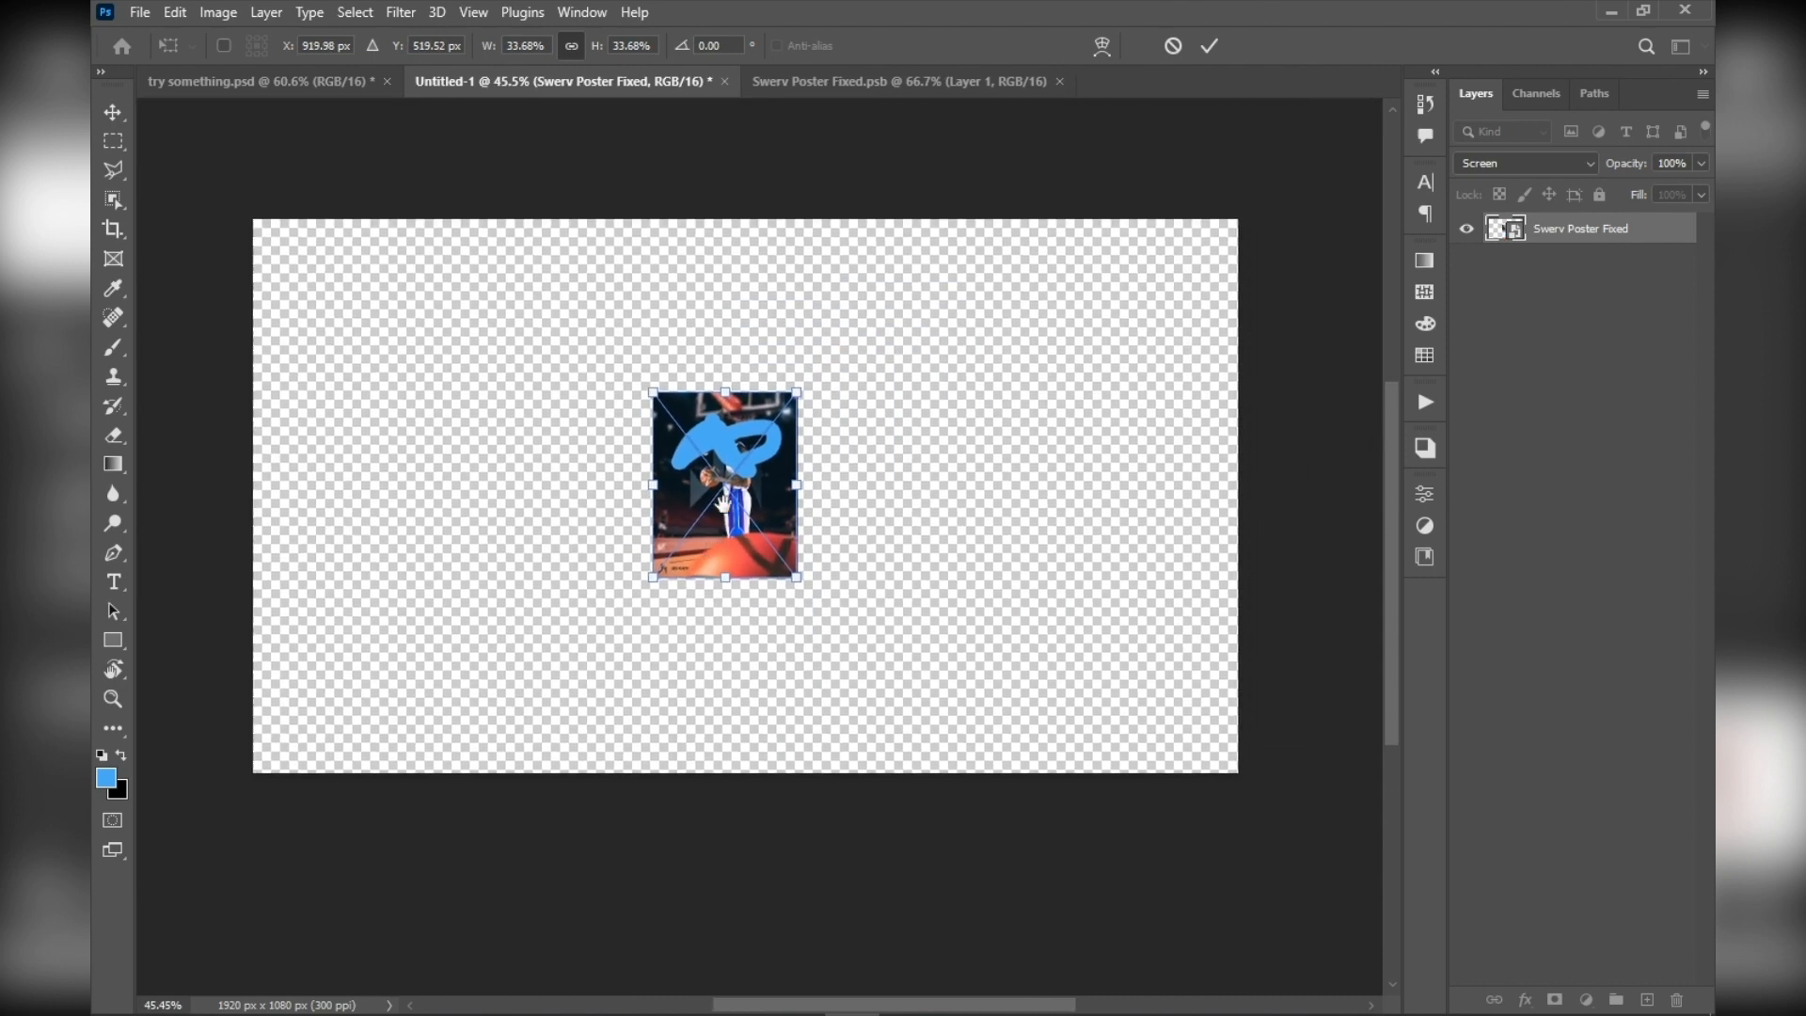
Enlarge the smart object back to the full canvas height, apply the transformation and deselect the layer
drag(782, 500, 1183, 480)
click(1208, 49)
drag(909, 498, 749, 513)
click(1209, 46)
click(1091, 189)
Inspect the rescaled smart object's sharpness up close and at full view
scroll(707, 467, up, 10)
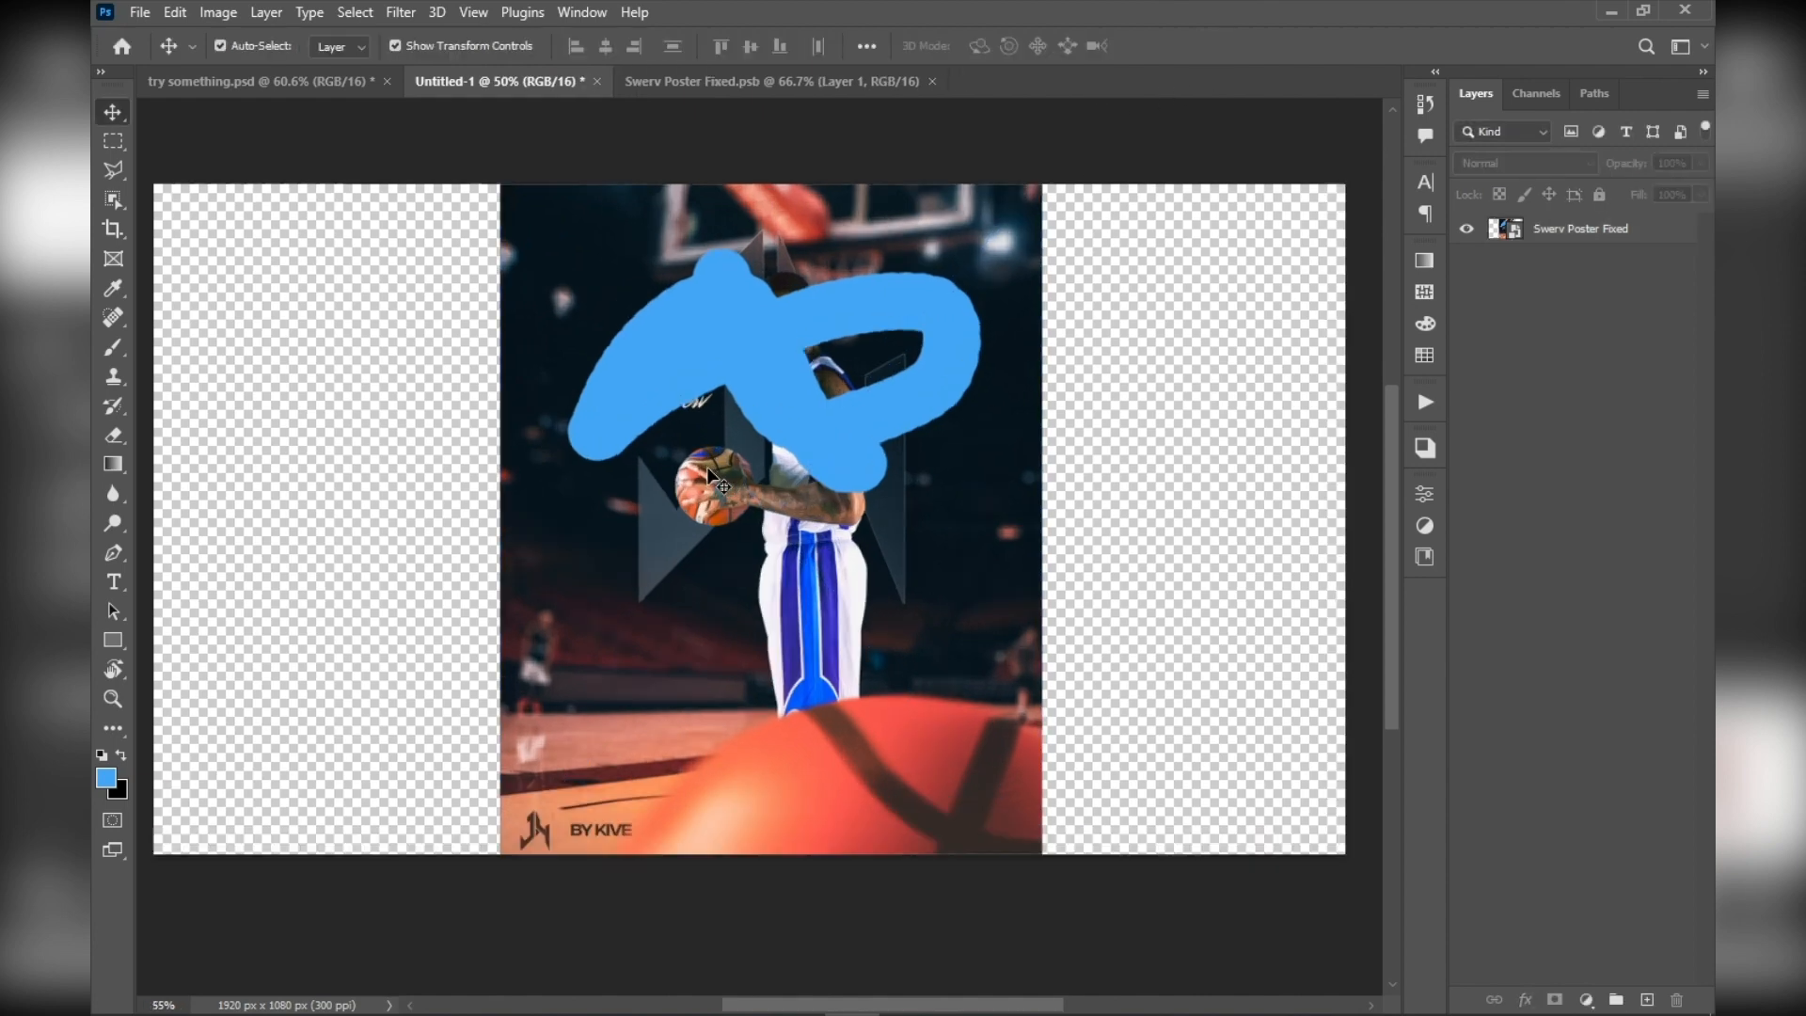
scroll(777, 414, up, 1)
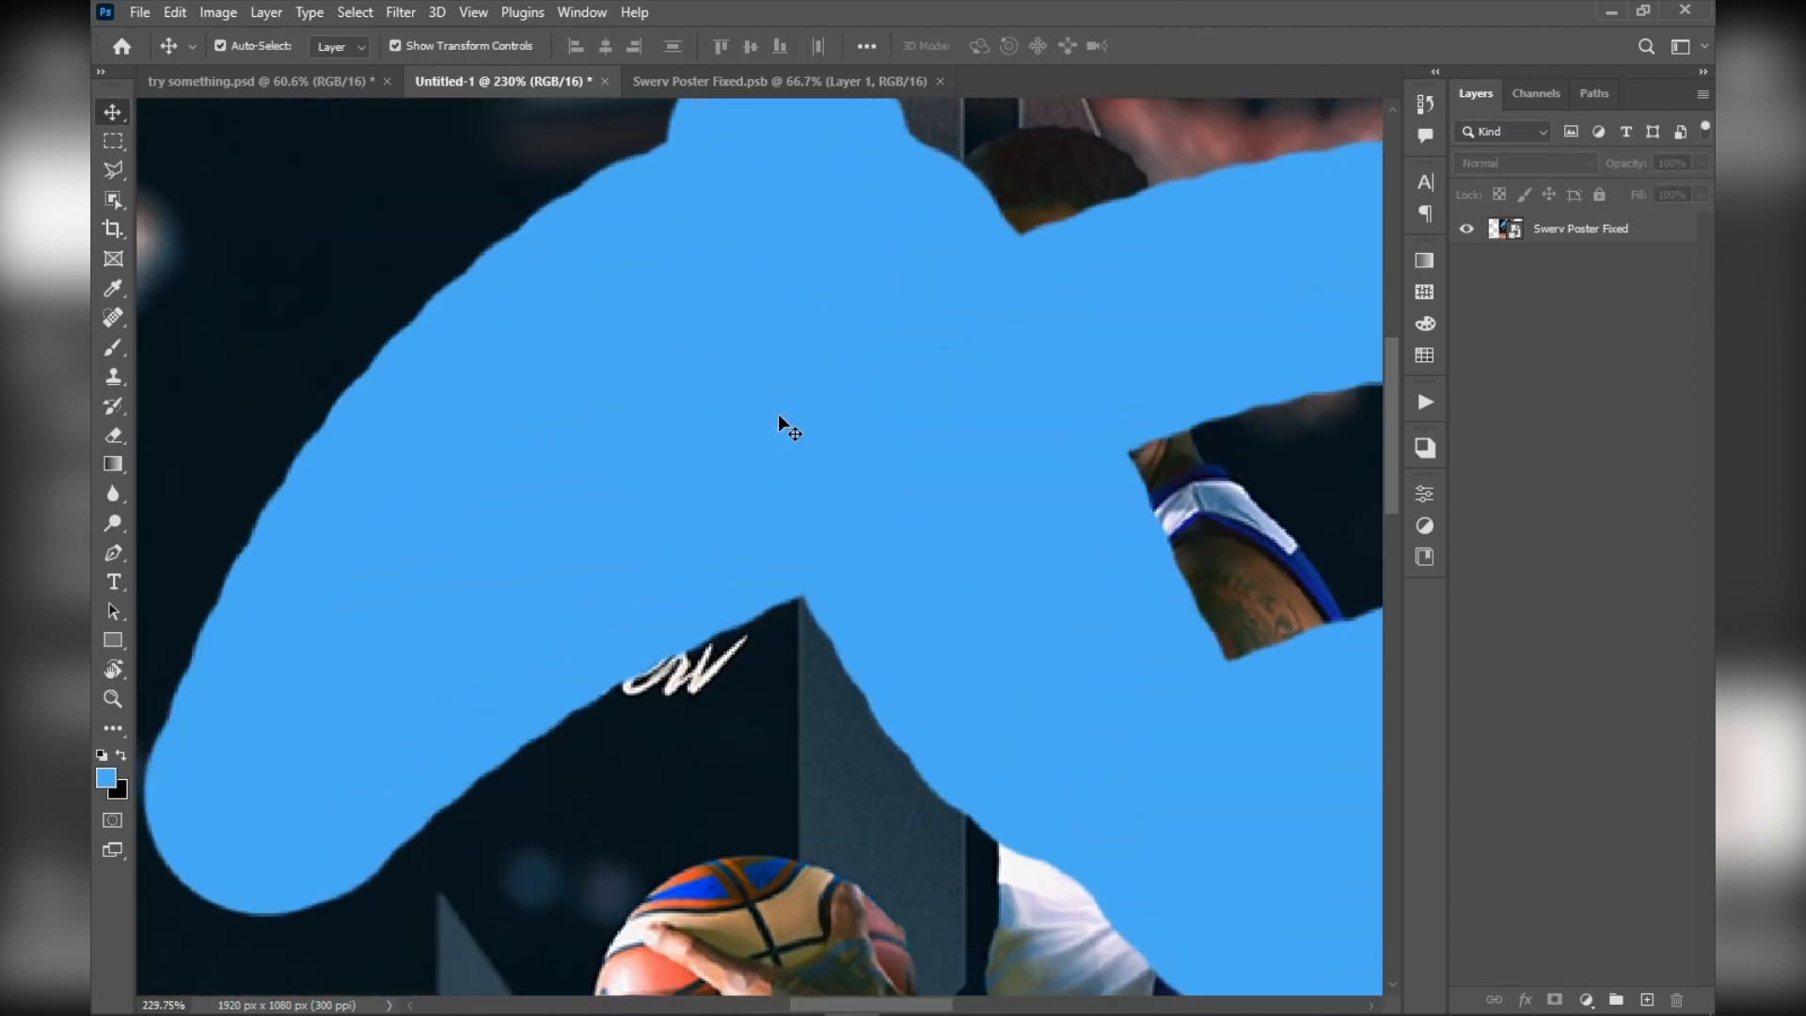
scroll(777, 411, down, 8)
scroll(777, 410, up, 4)
scroll(777, 414, down, 3)
scroll(777, 414, down, 10)
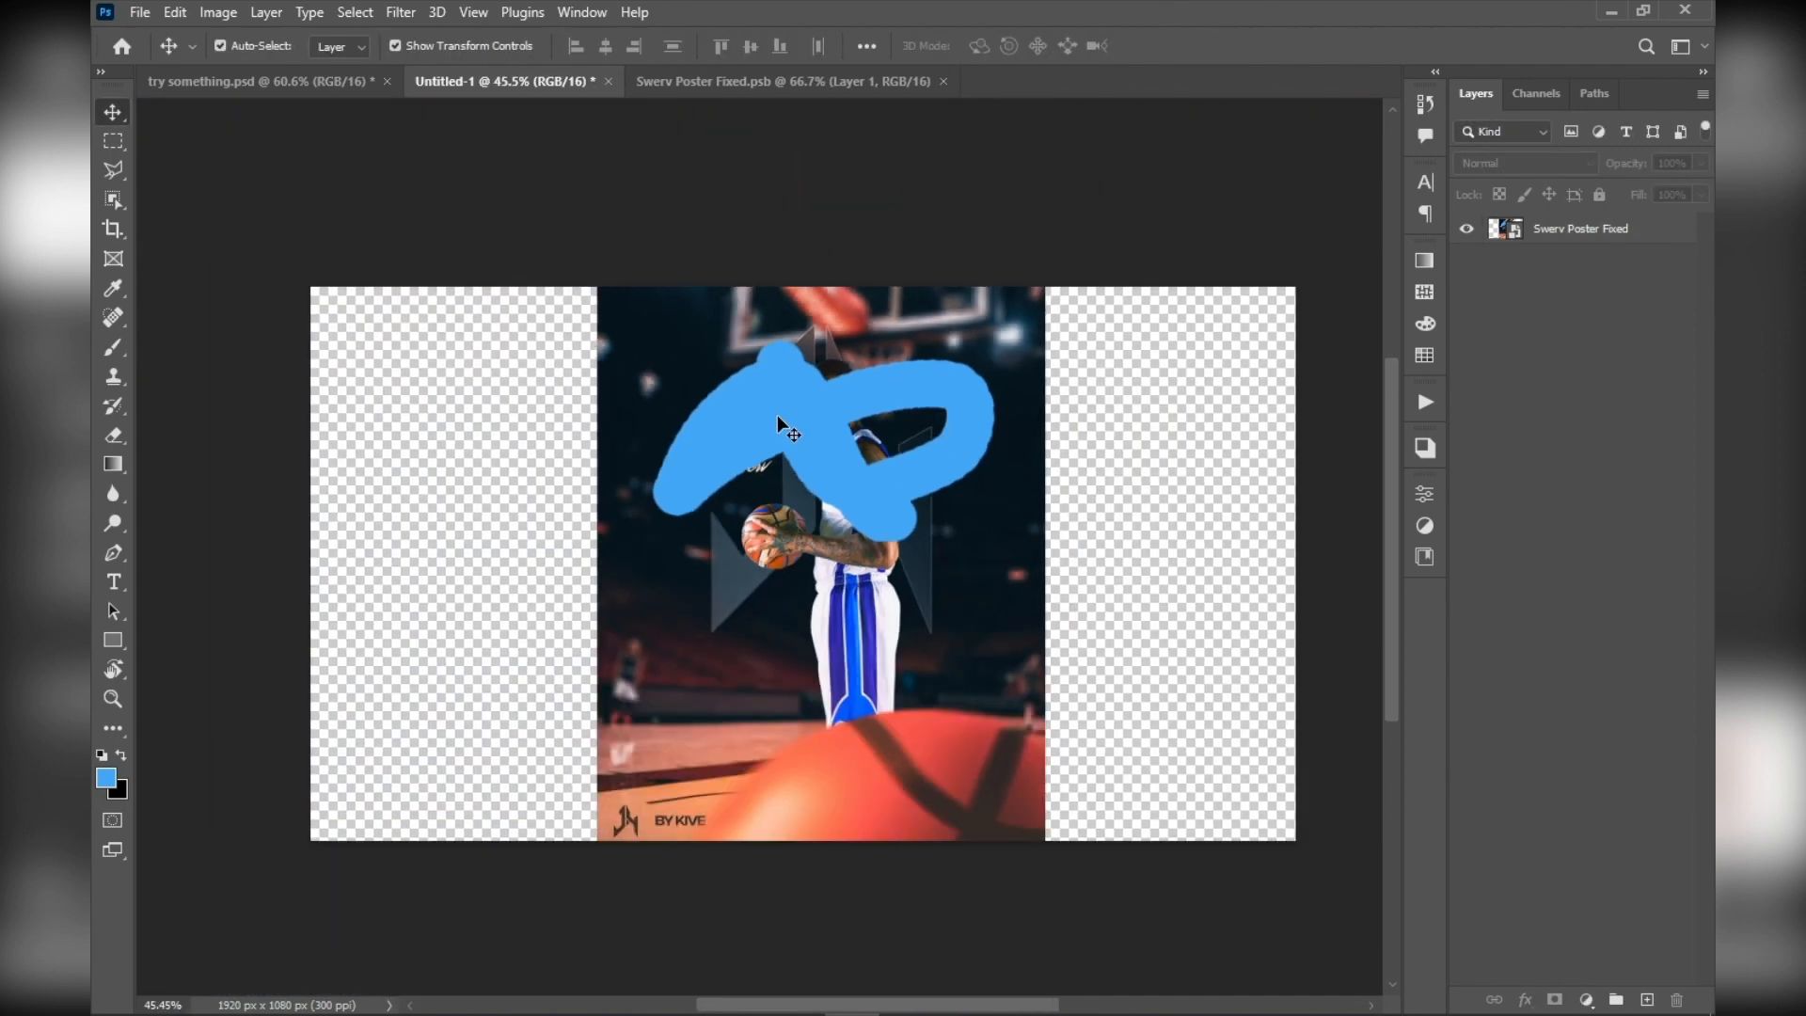
Undo the scaling of the poster smart object
scroll(777, 415, up, 4)
key(ctrl+z)
key(ctrl+z)
key(ctrl+shift+z)
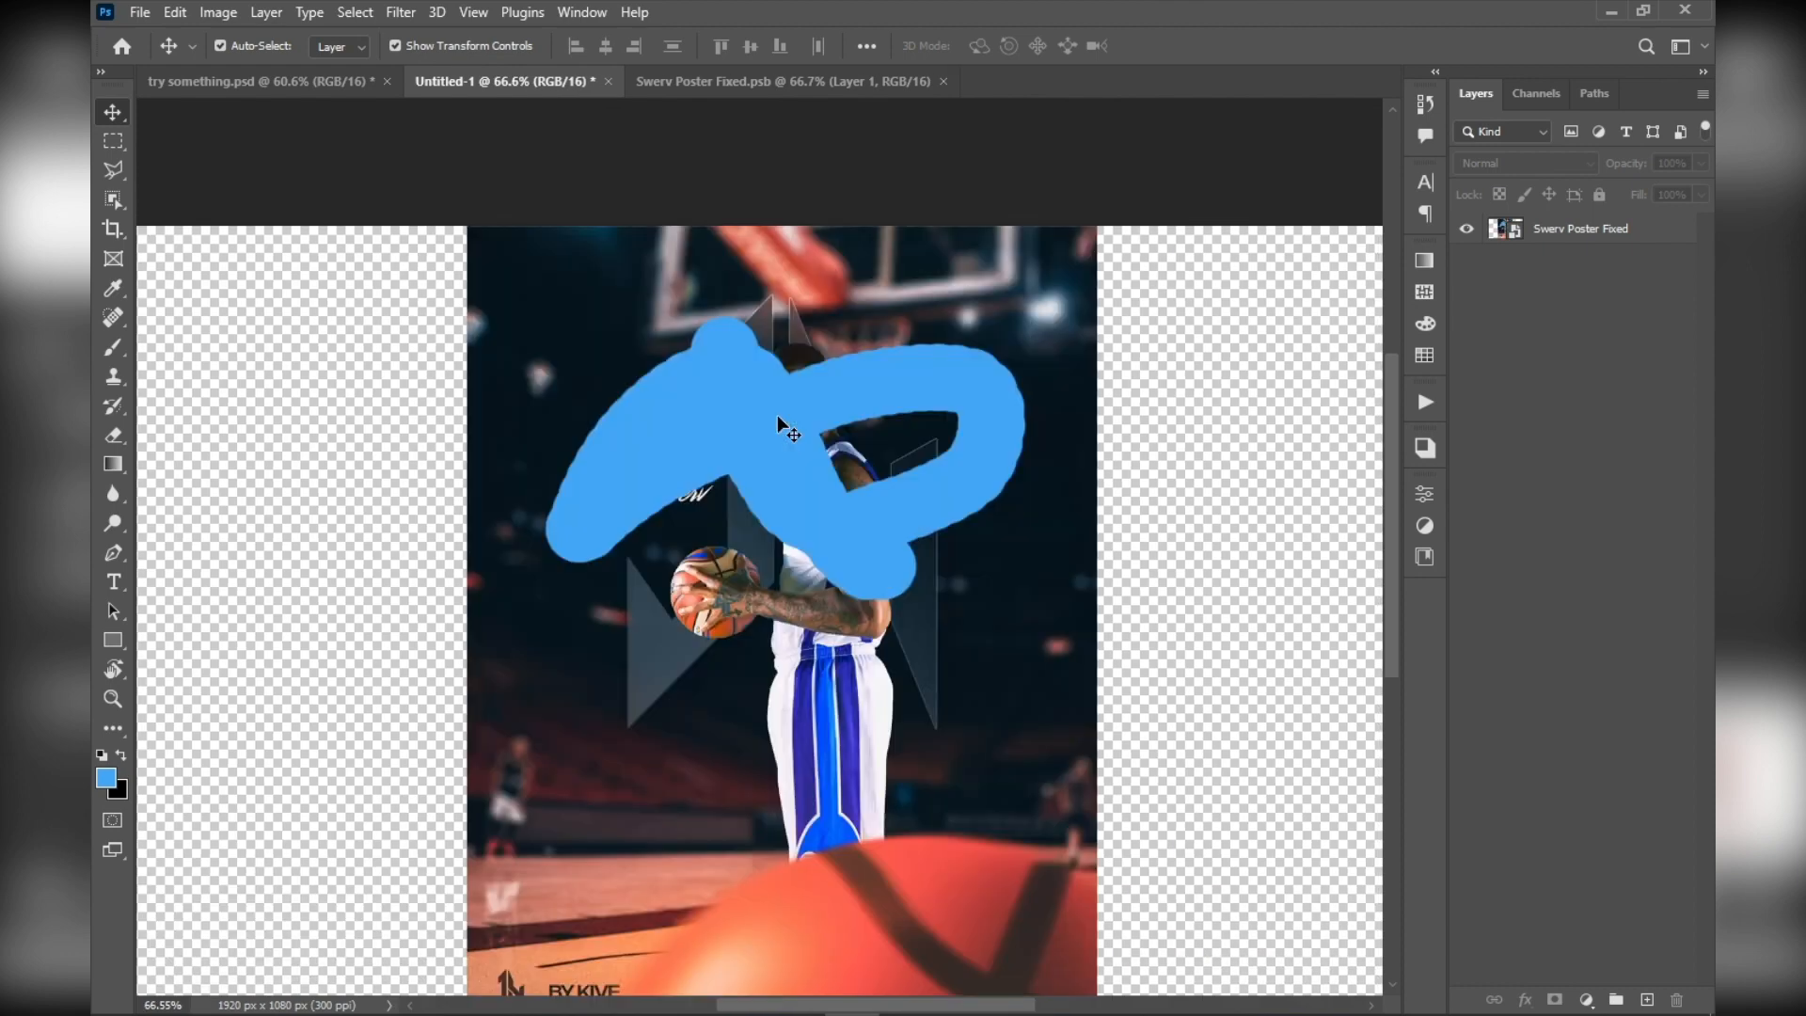
scroll(777, 419, down, 2)
scroll(765, 507, up, 2)
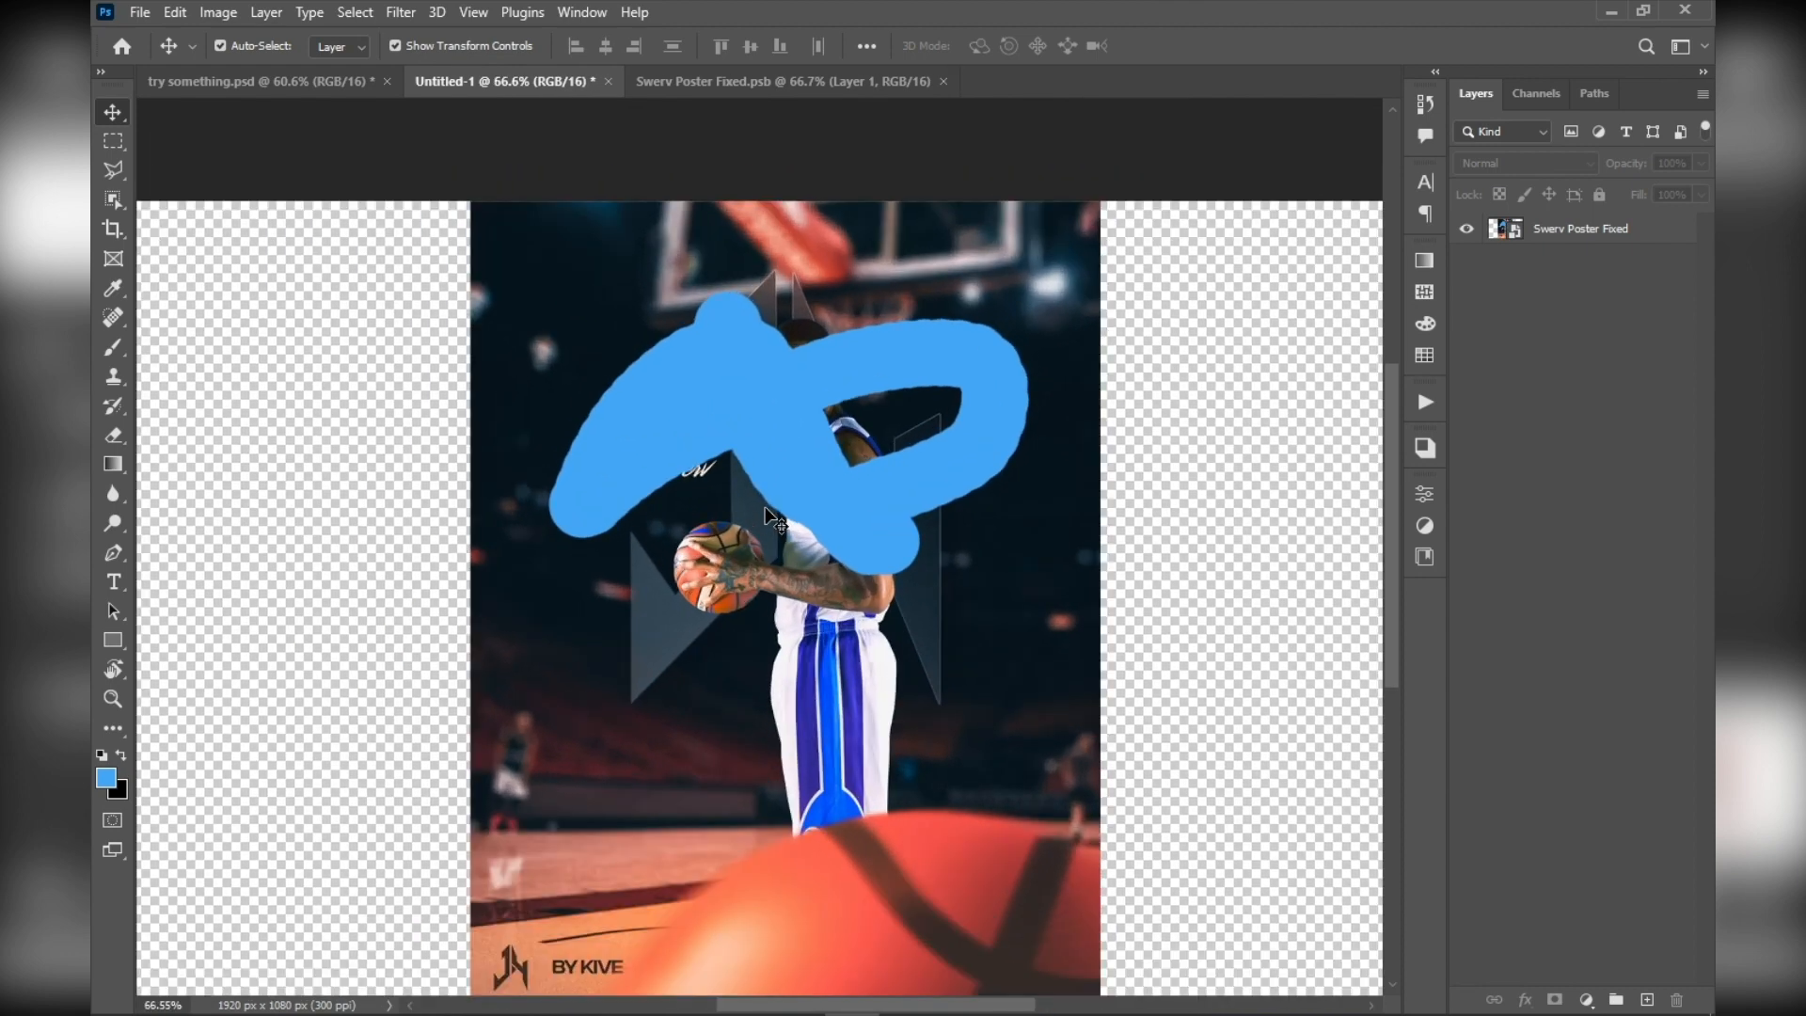
Rasterize the Swerv Poster Fixed layer
click(1661, 236)
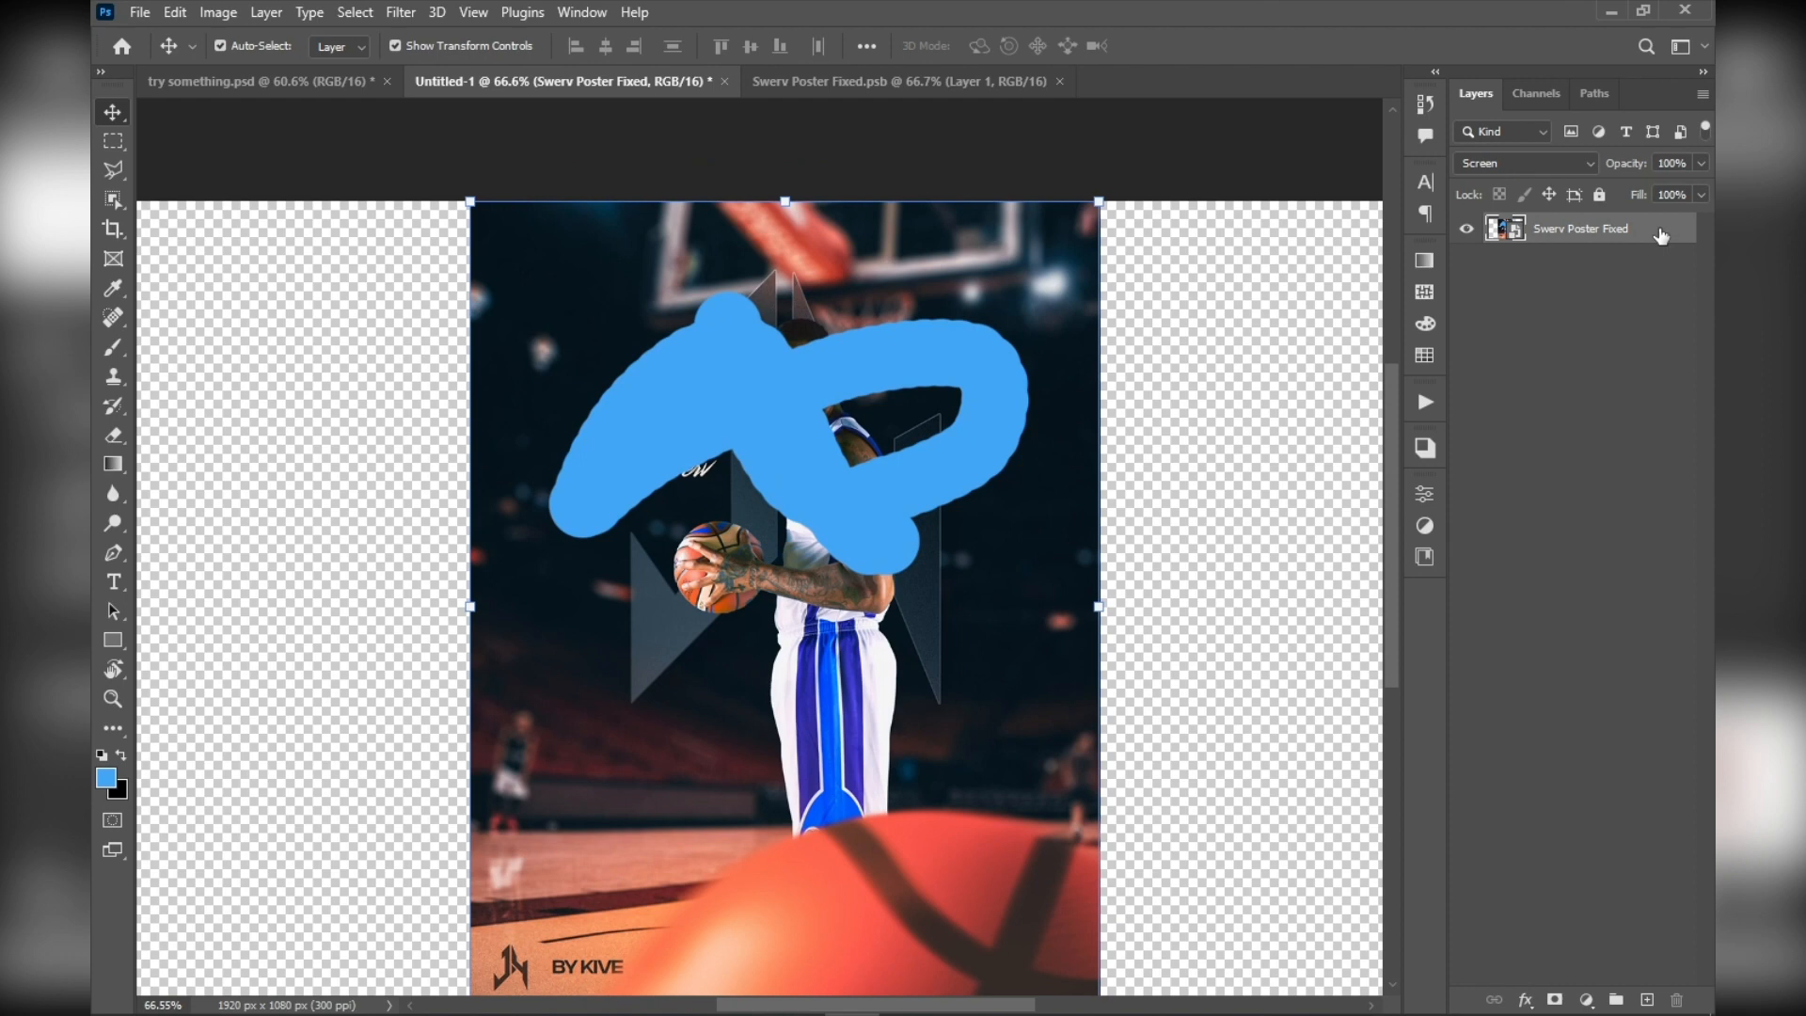
right_click(1661, 236)
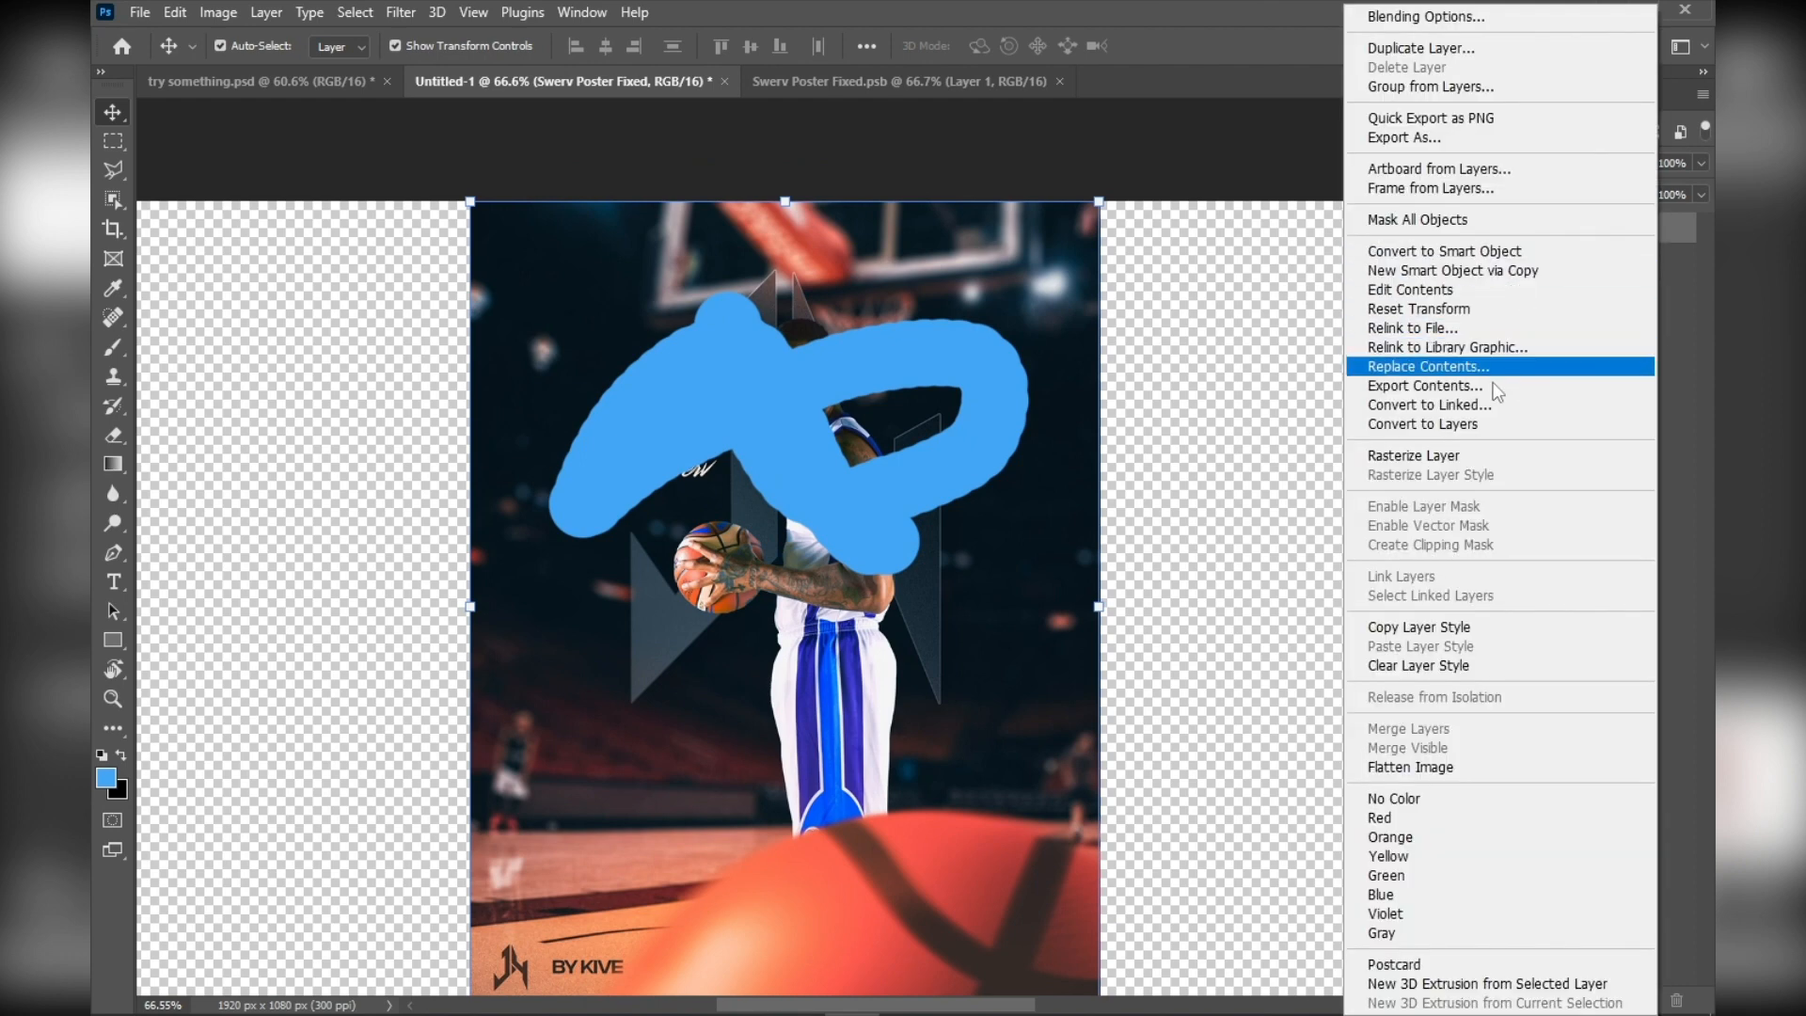
click(1481, 455)
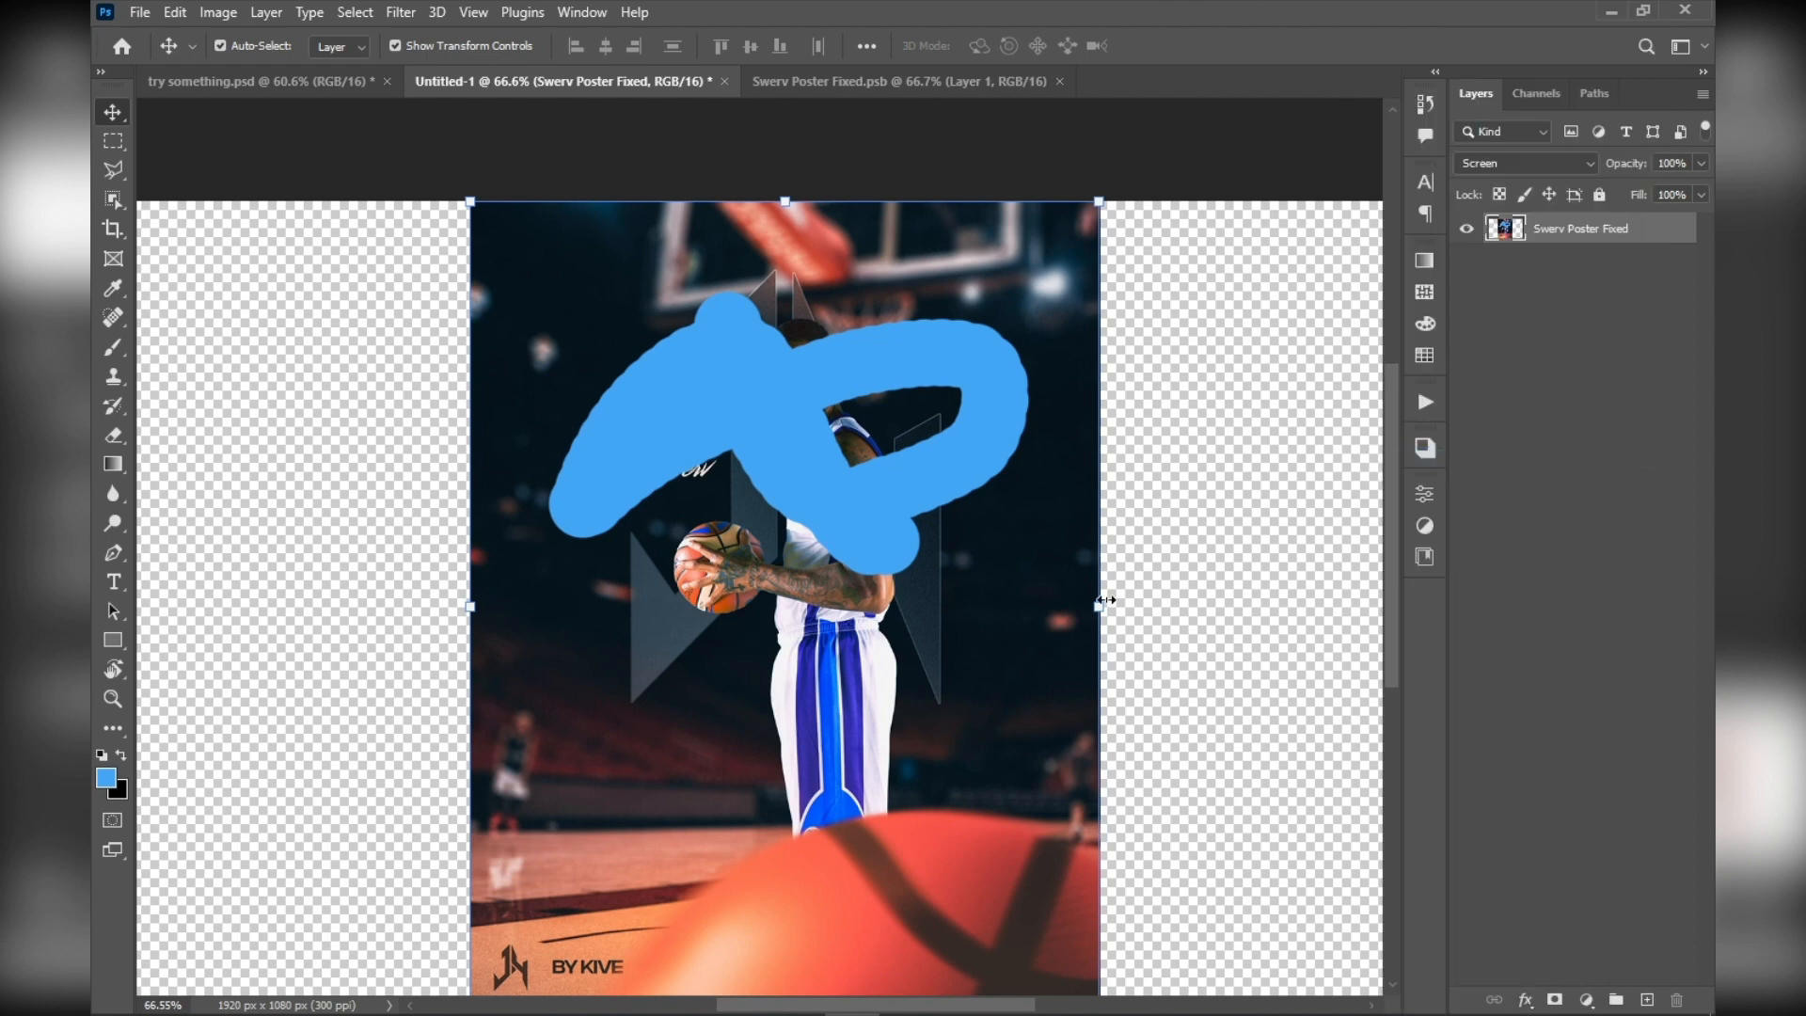
Shrink the rasterized poster layer to a tiny size, apply it, and scale it back up by 913.23%
drag(1097, 599, 545, 584)
drag(490, 587, 1100, 490)
click(1209, 47)
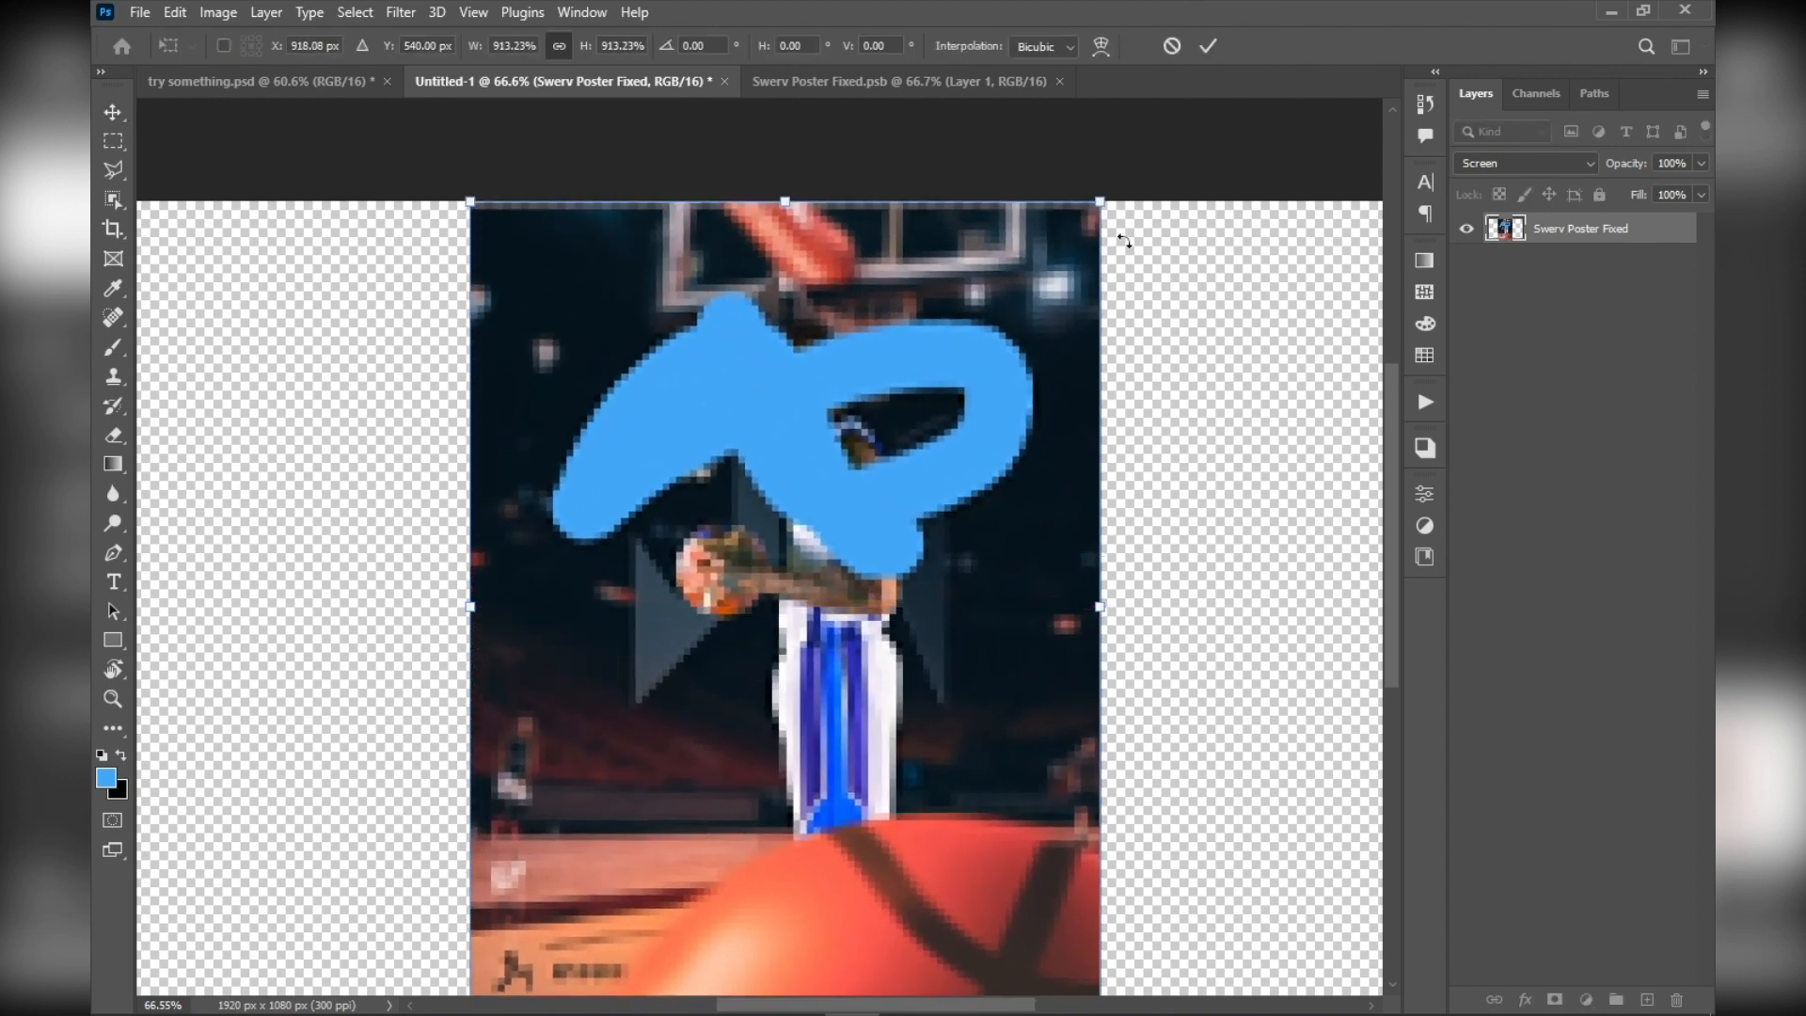
click(1208, 47)
click(1169, 111)
Inspect the rescaled raster layer's image quality up close
scroll(760, 491, up, 5)
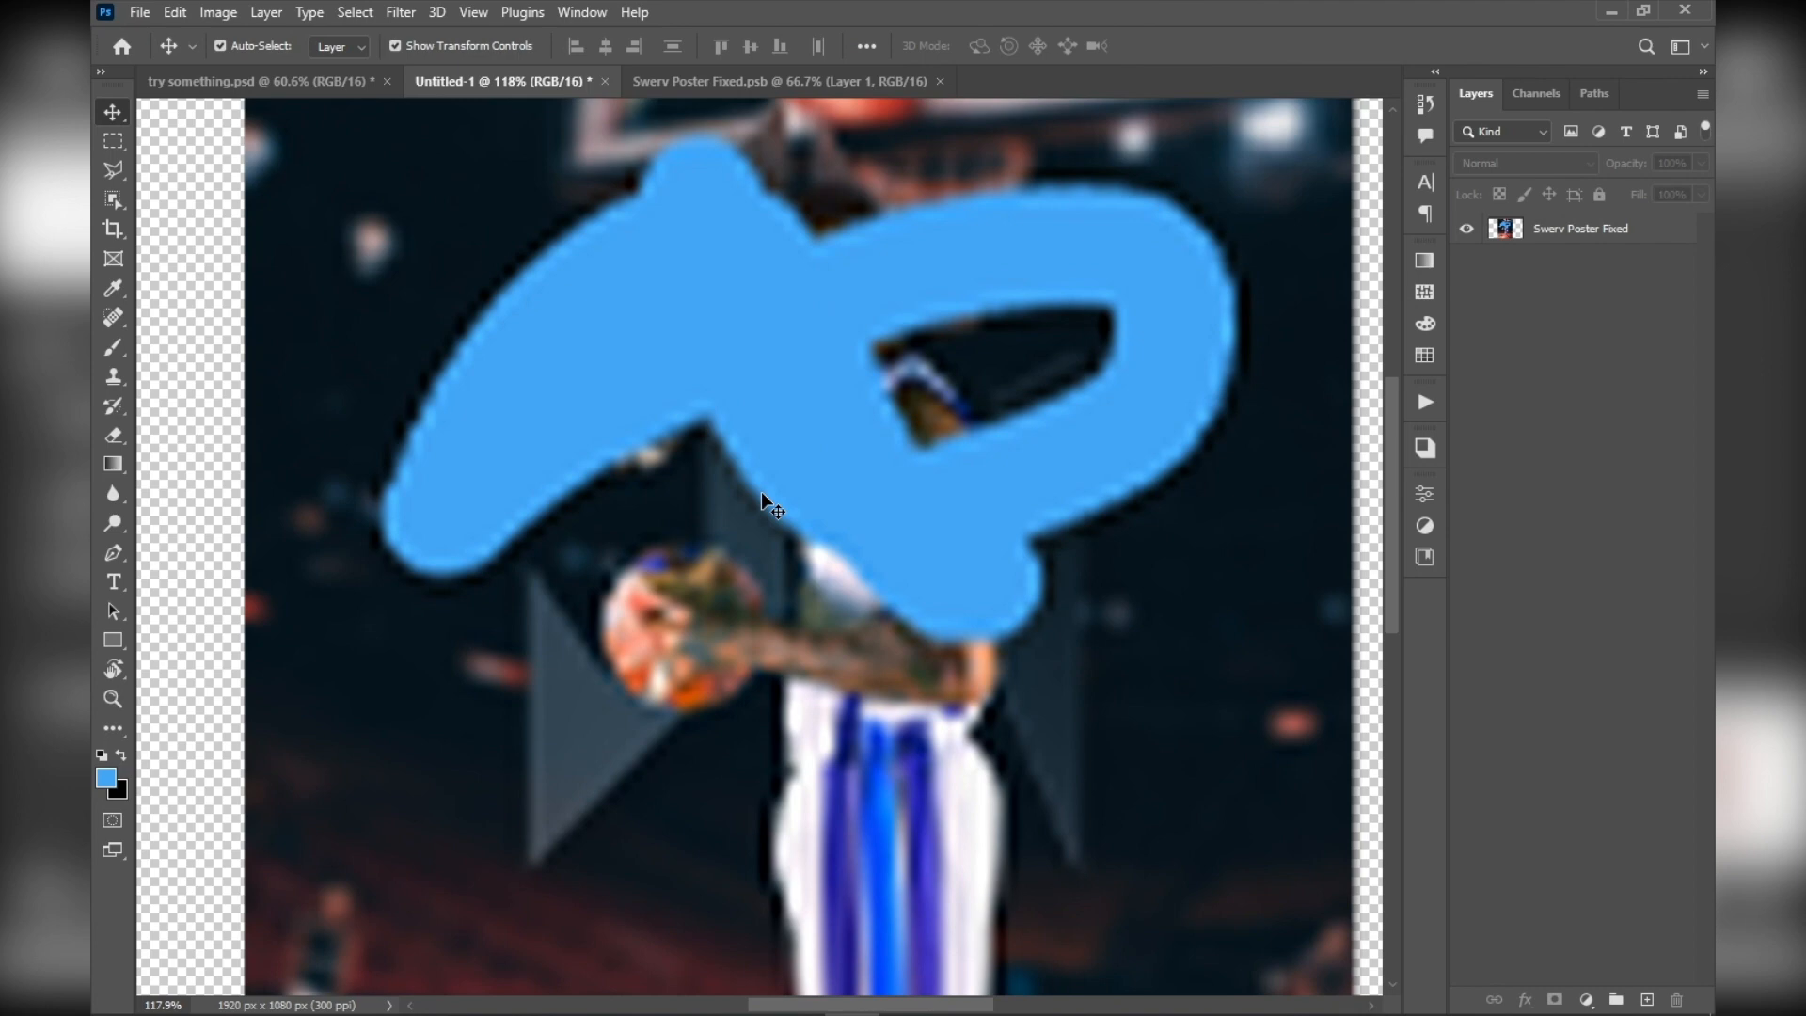
scroll(682, 634, up, 6)
scroll(683, 632, down, 11)
scroll(683, 631, up, 5)
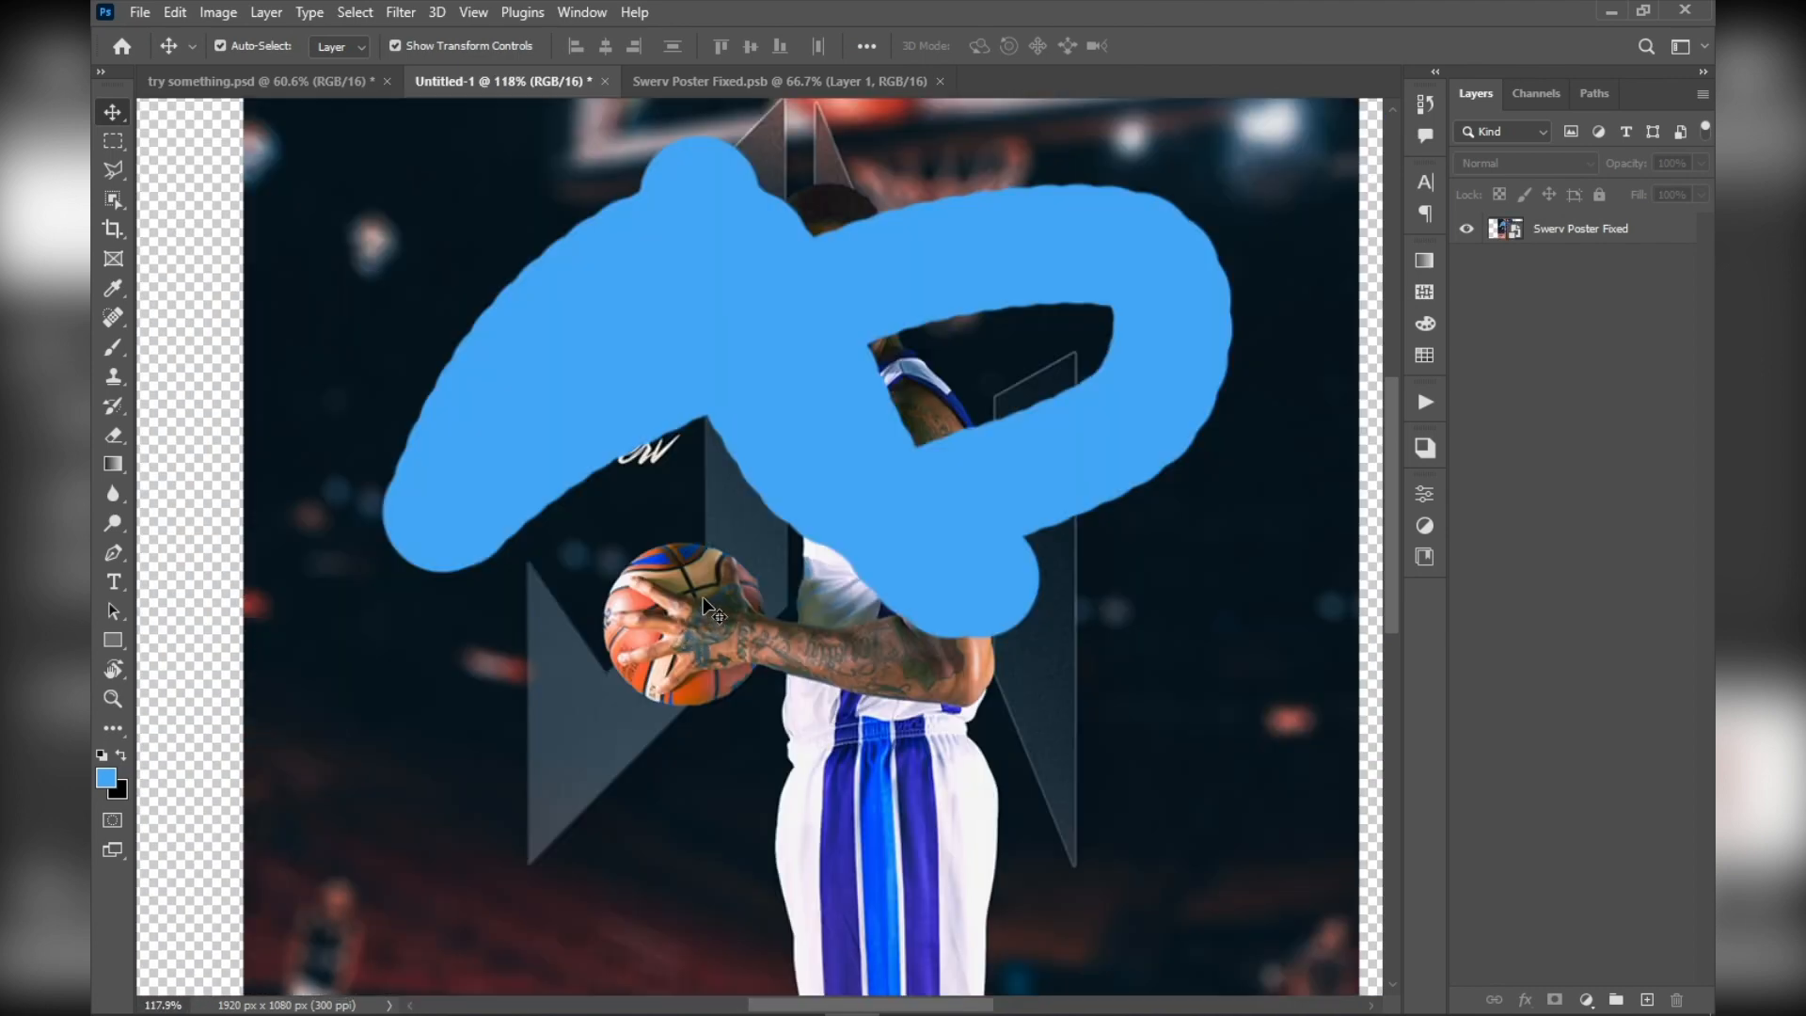
Examine the restored full-size poster and its blue stroke at several magnifications
scroll(561, 440, down, 5)
scroll(560, 440, up, 5)
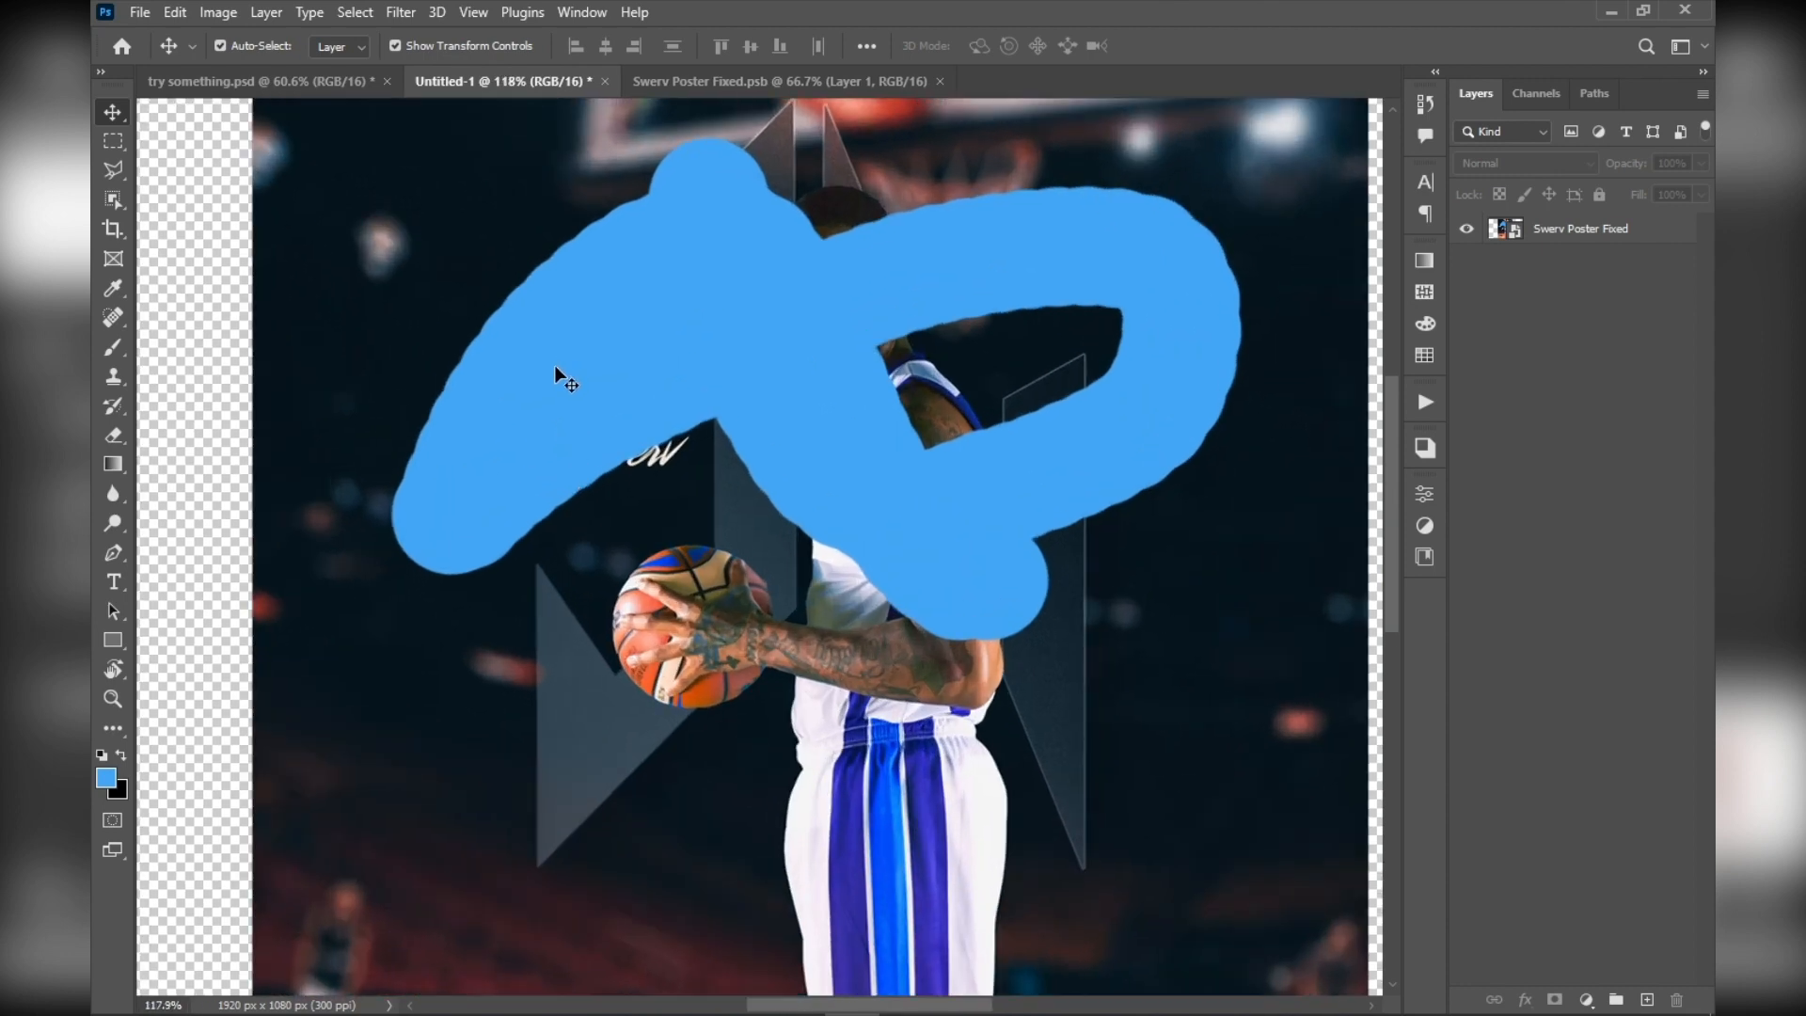
scroll(529, 431, down, 5)
scroll(529, 432, up, 5)
scroll(528, 432, down, 5)
scroll(573, 497, up, 1)
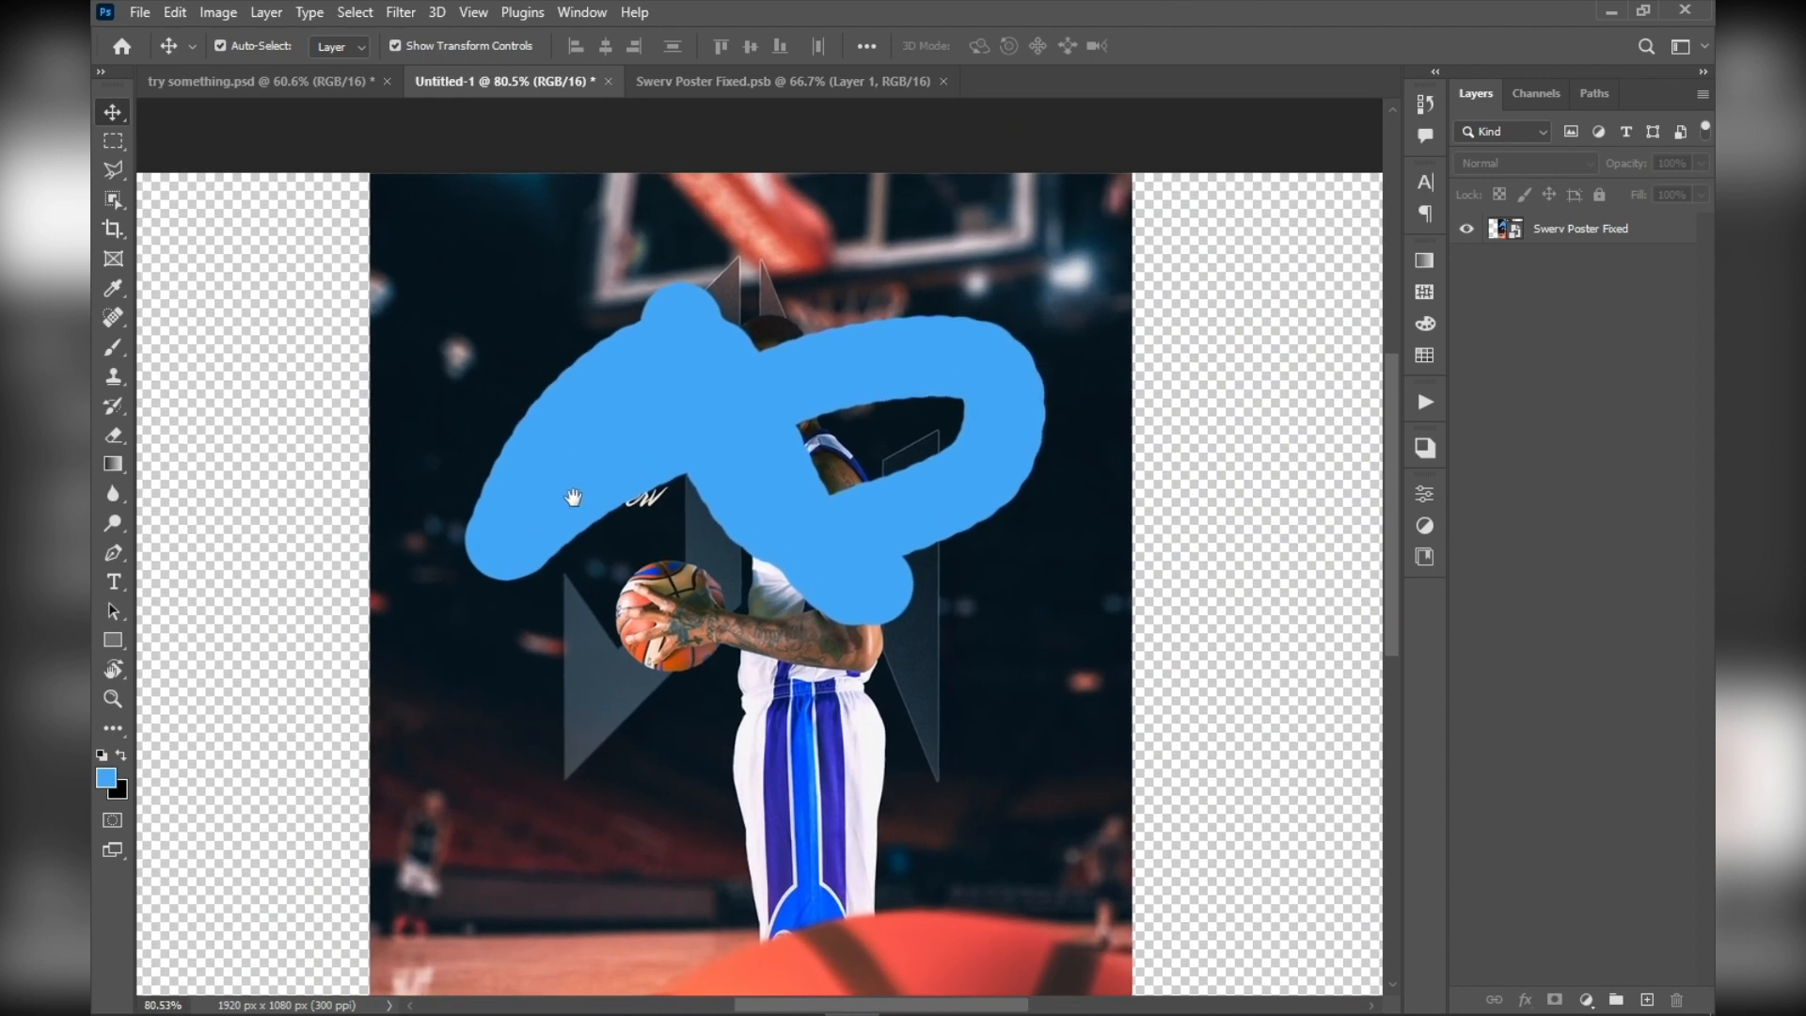
drag(573, 497, 576, 489)
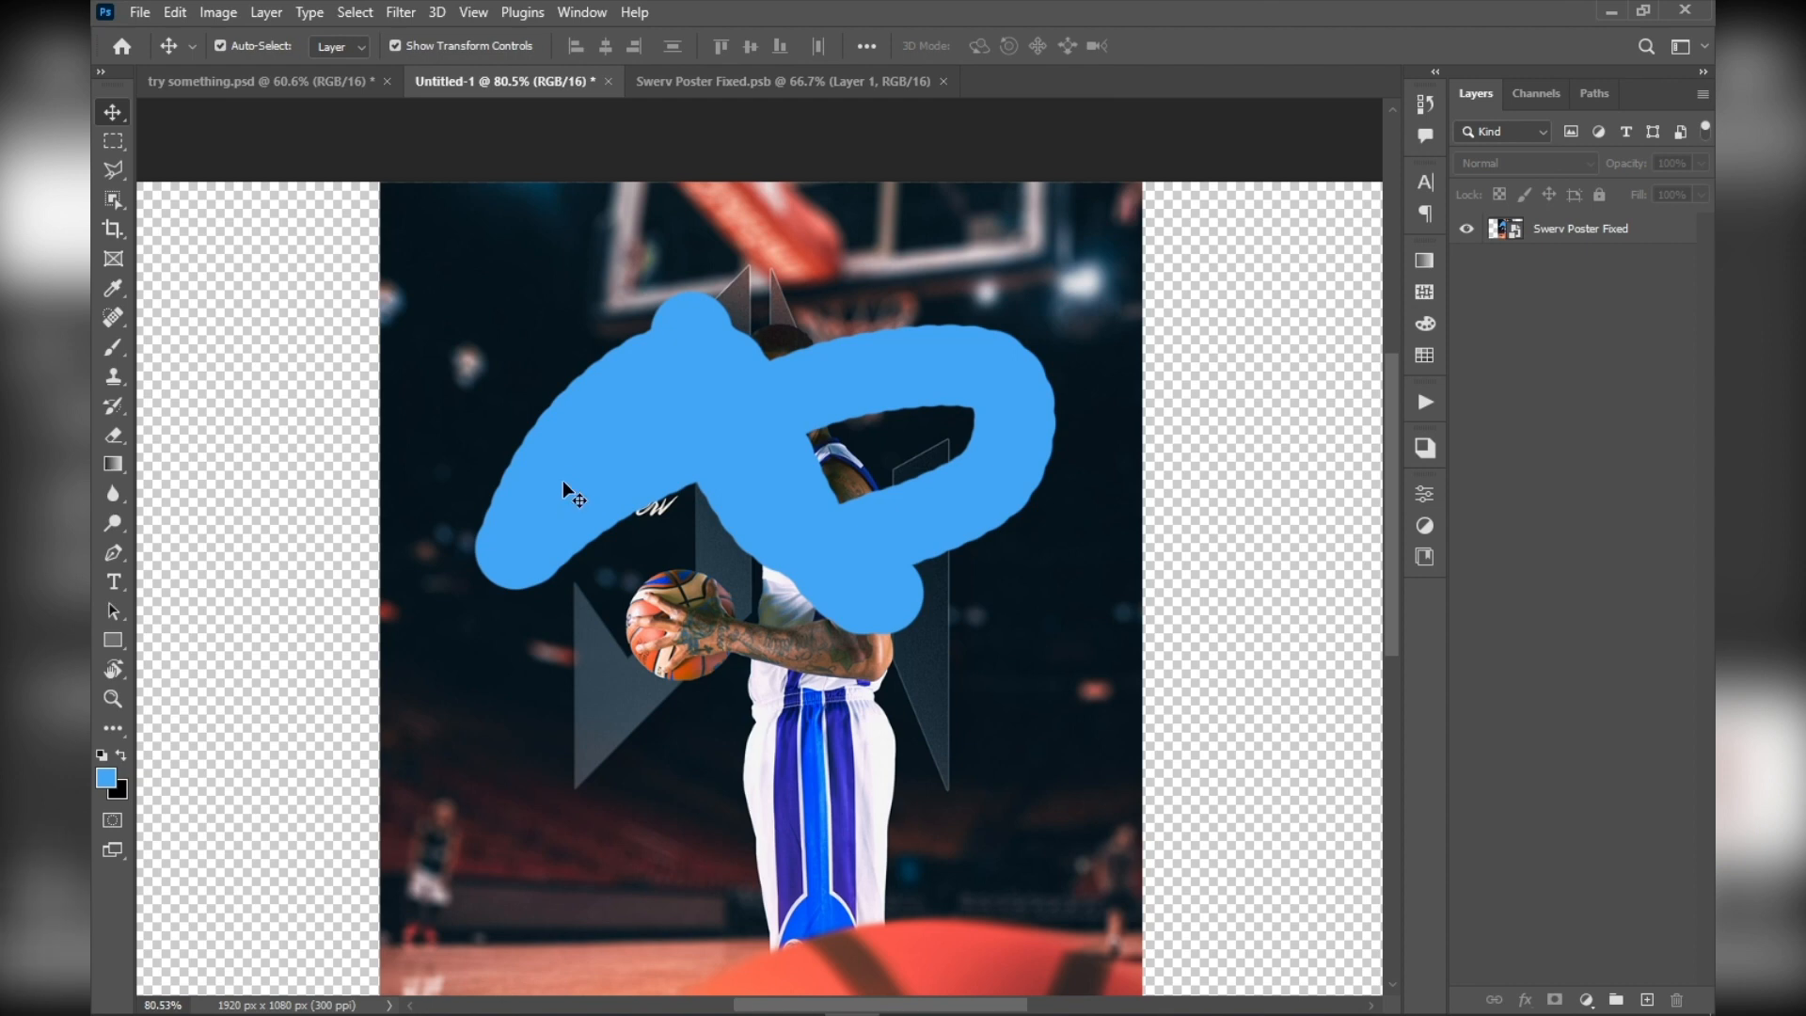
key(ctrl)
scroll(541, 508, down, 3)
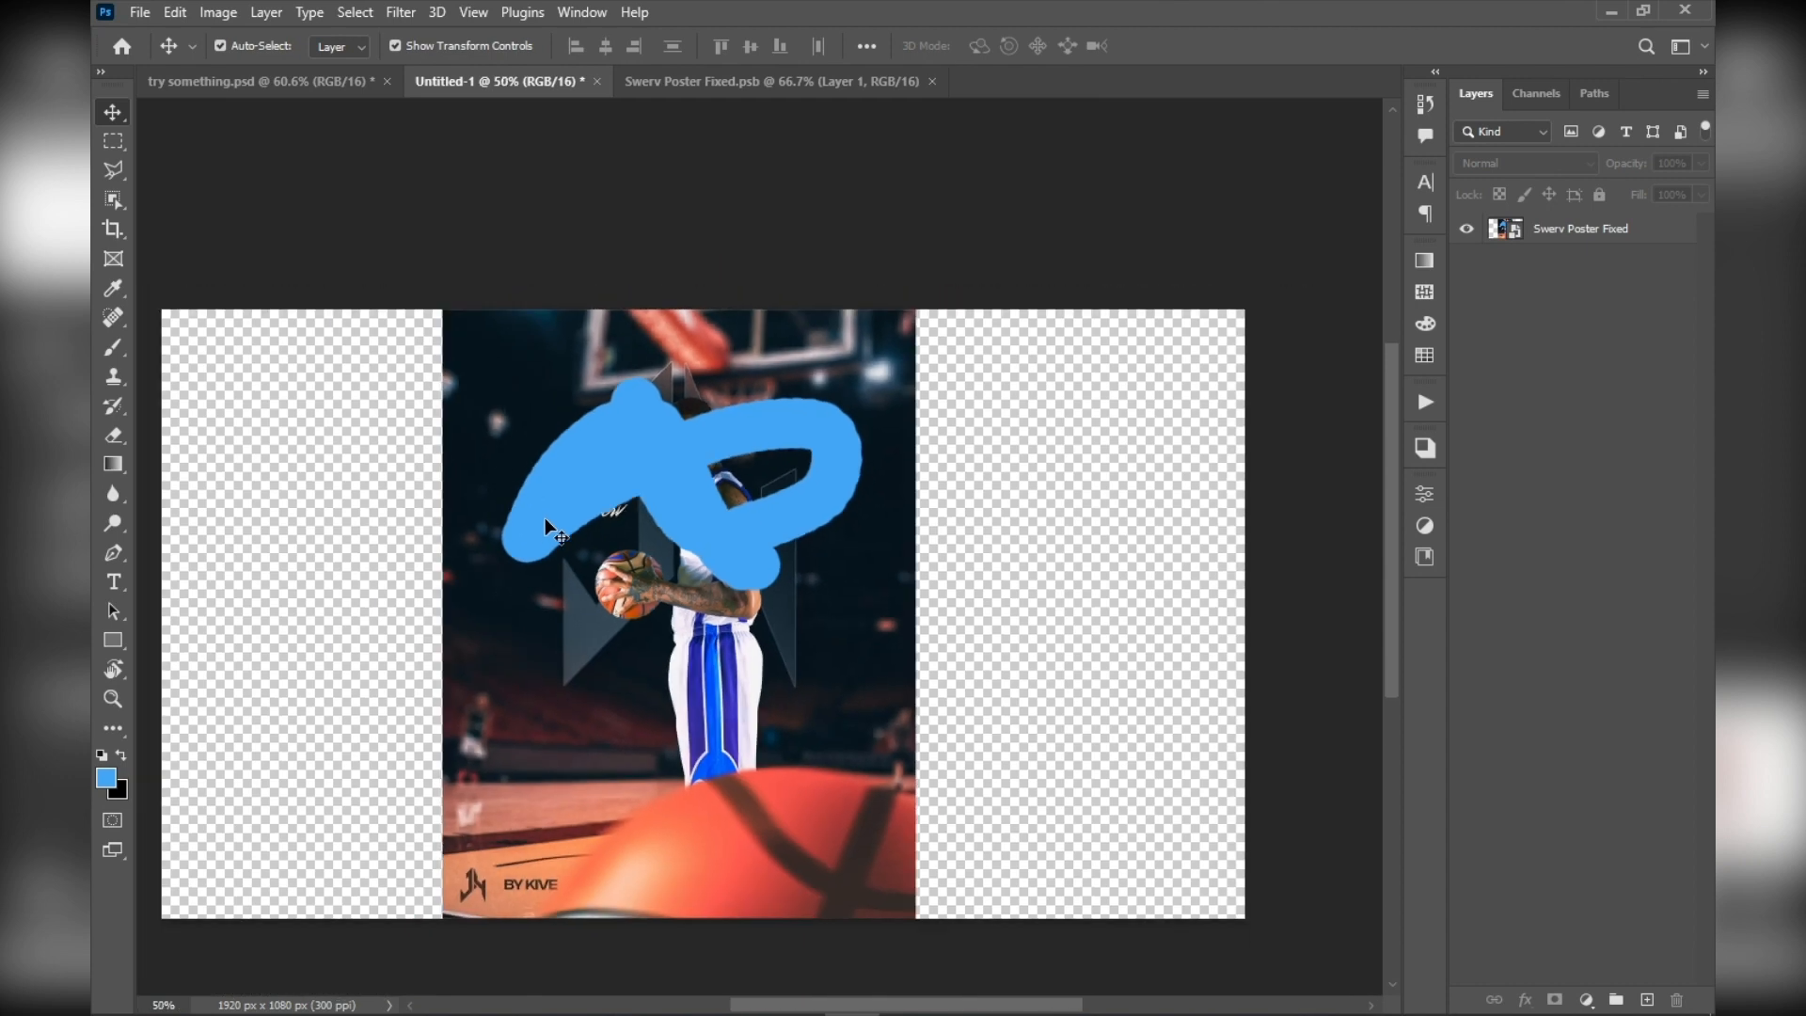
scroll(544, 518, up, 4)
key(ctrl)
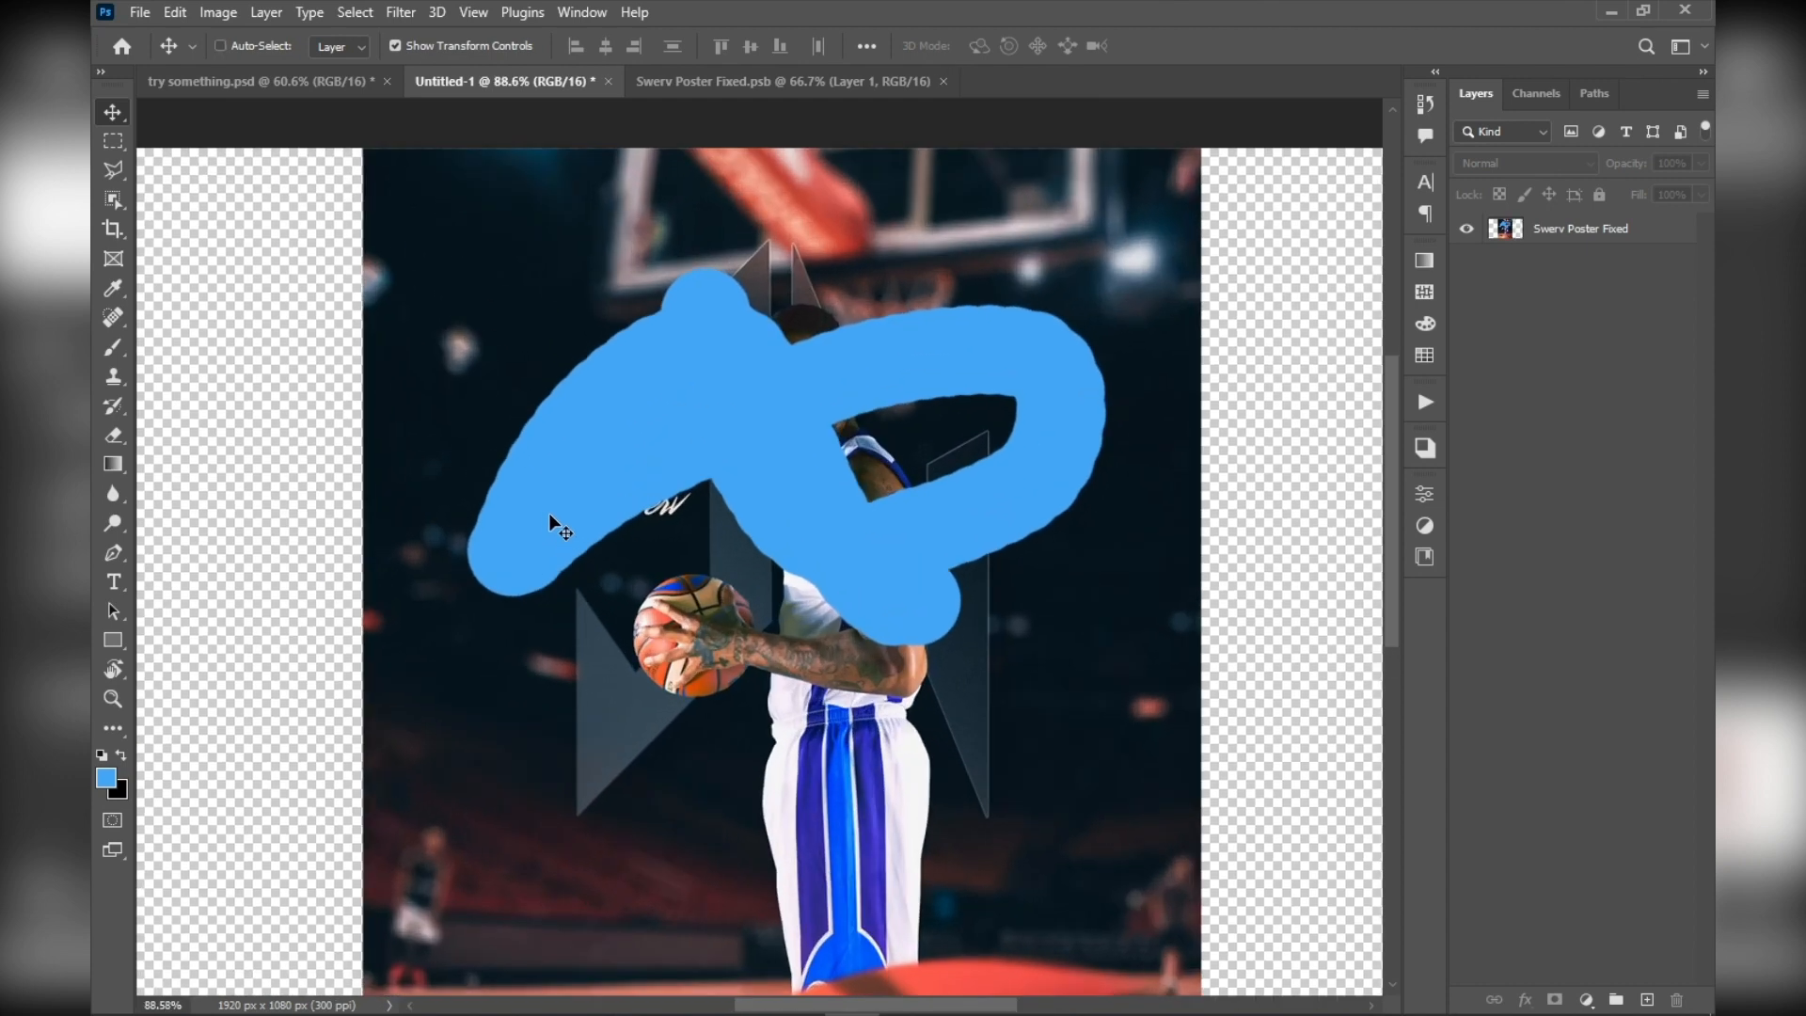
Undo the blue brush stroke on the poster, redoing and undoing it several times to compare, and leave it removed
key(ctrl+z)
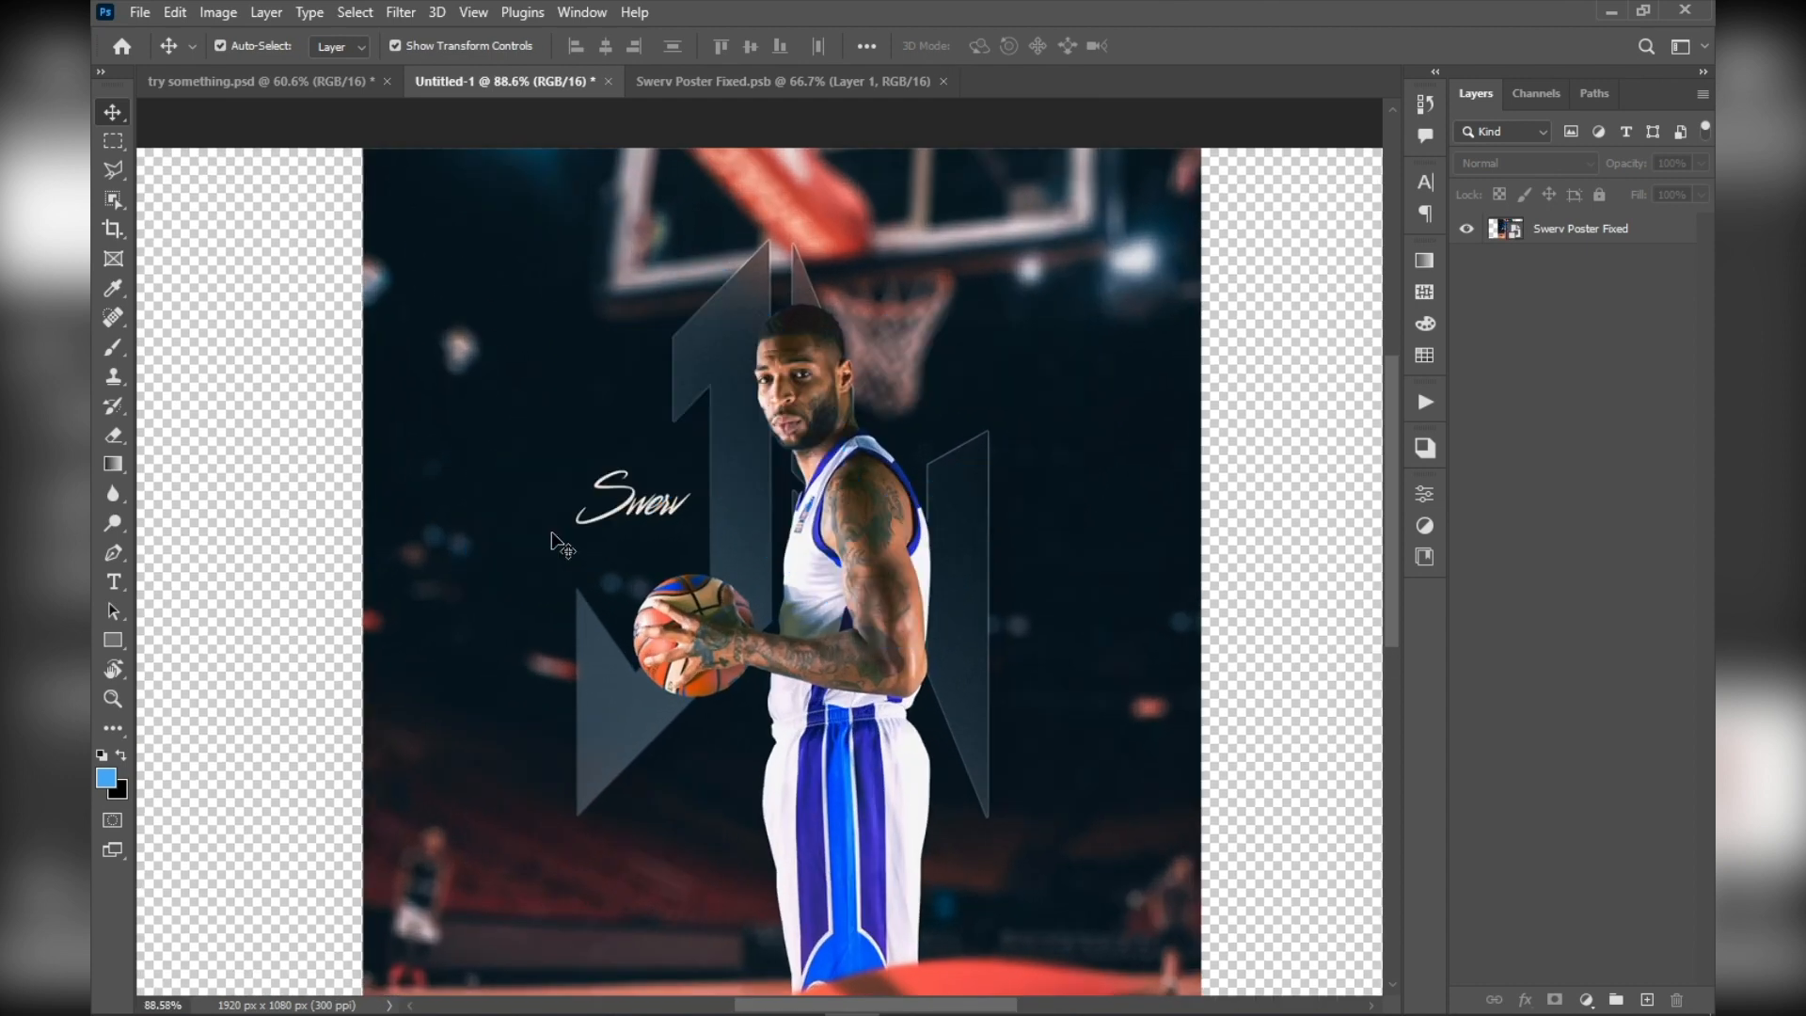
key(ctrl+shift+z)
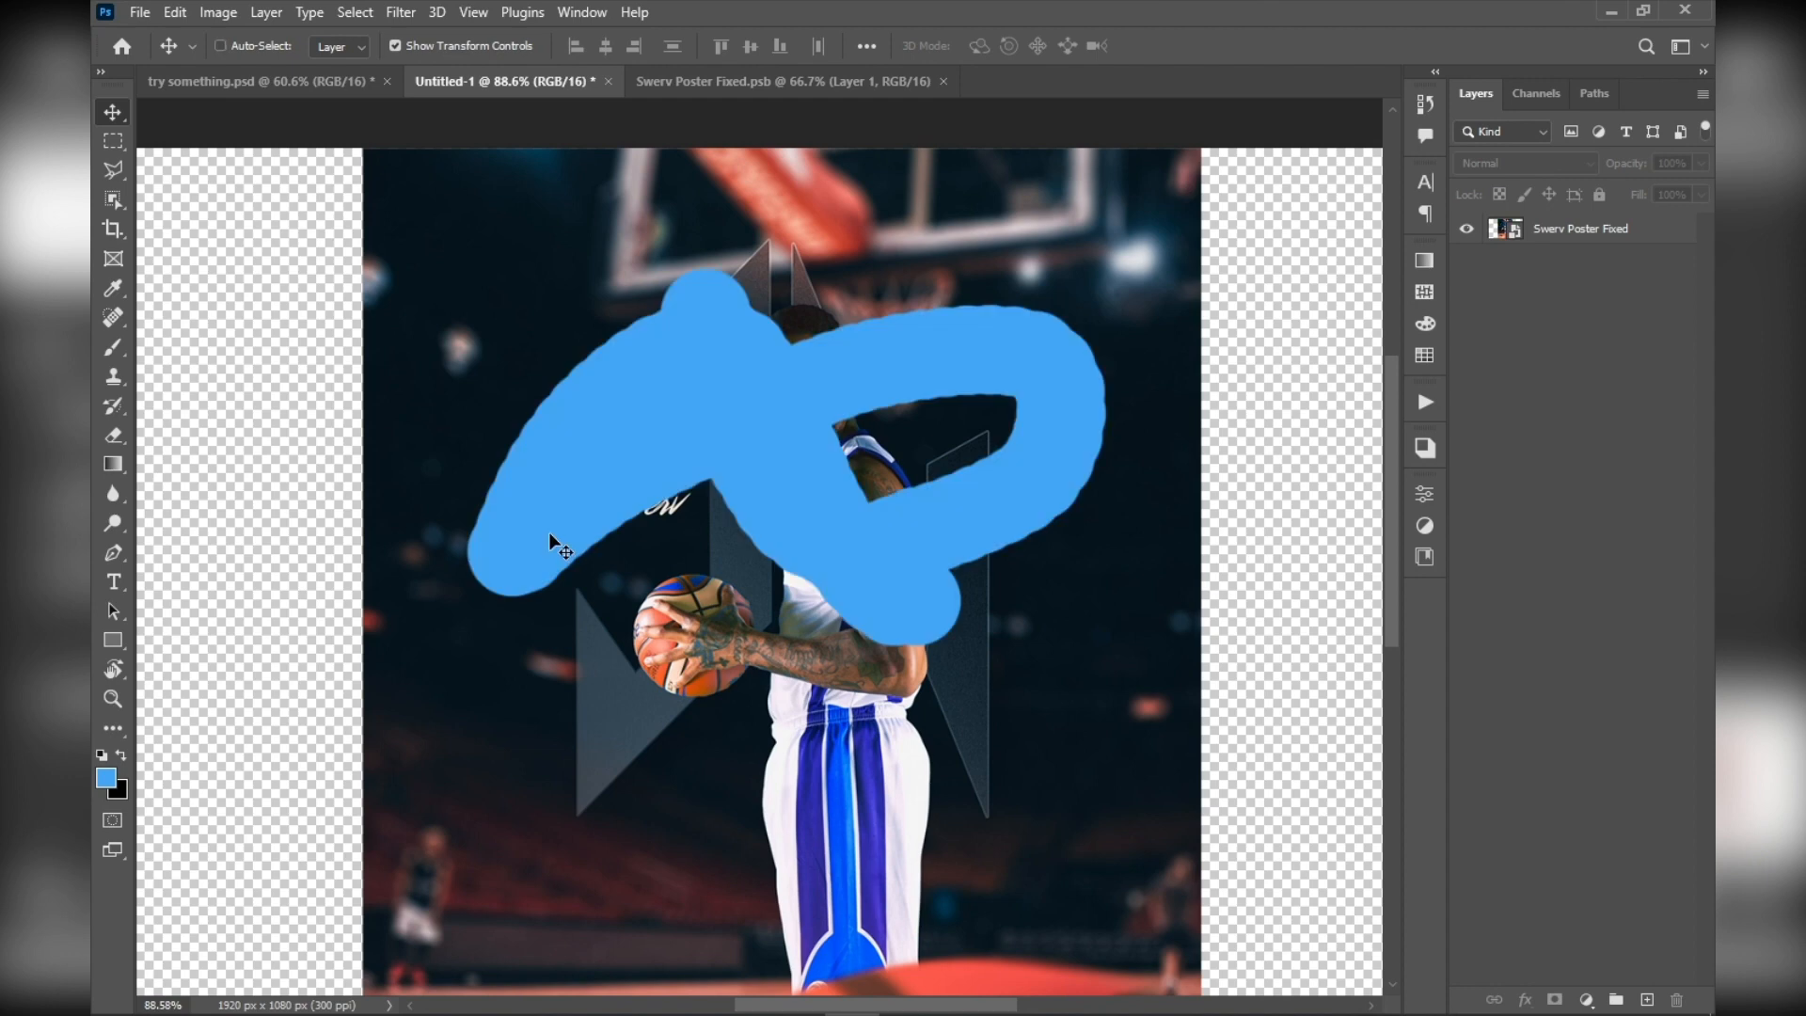
key(ctrl+z)
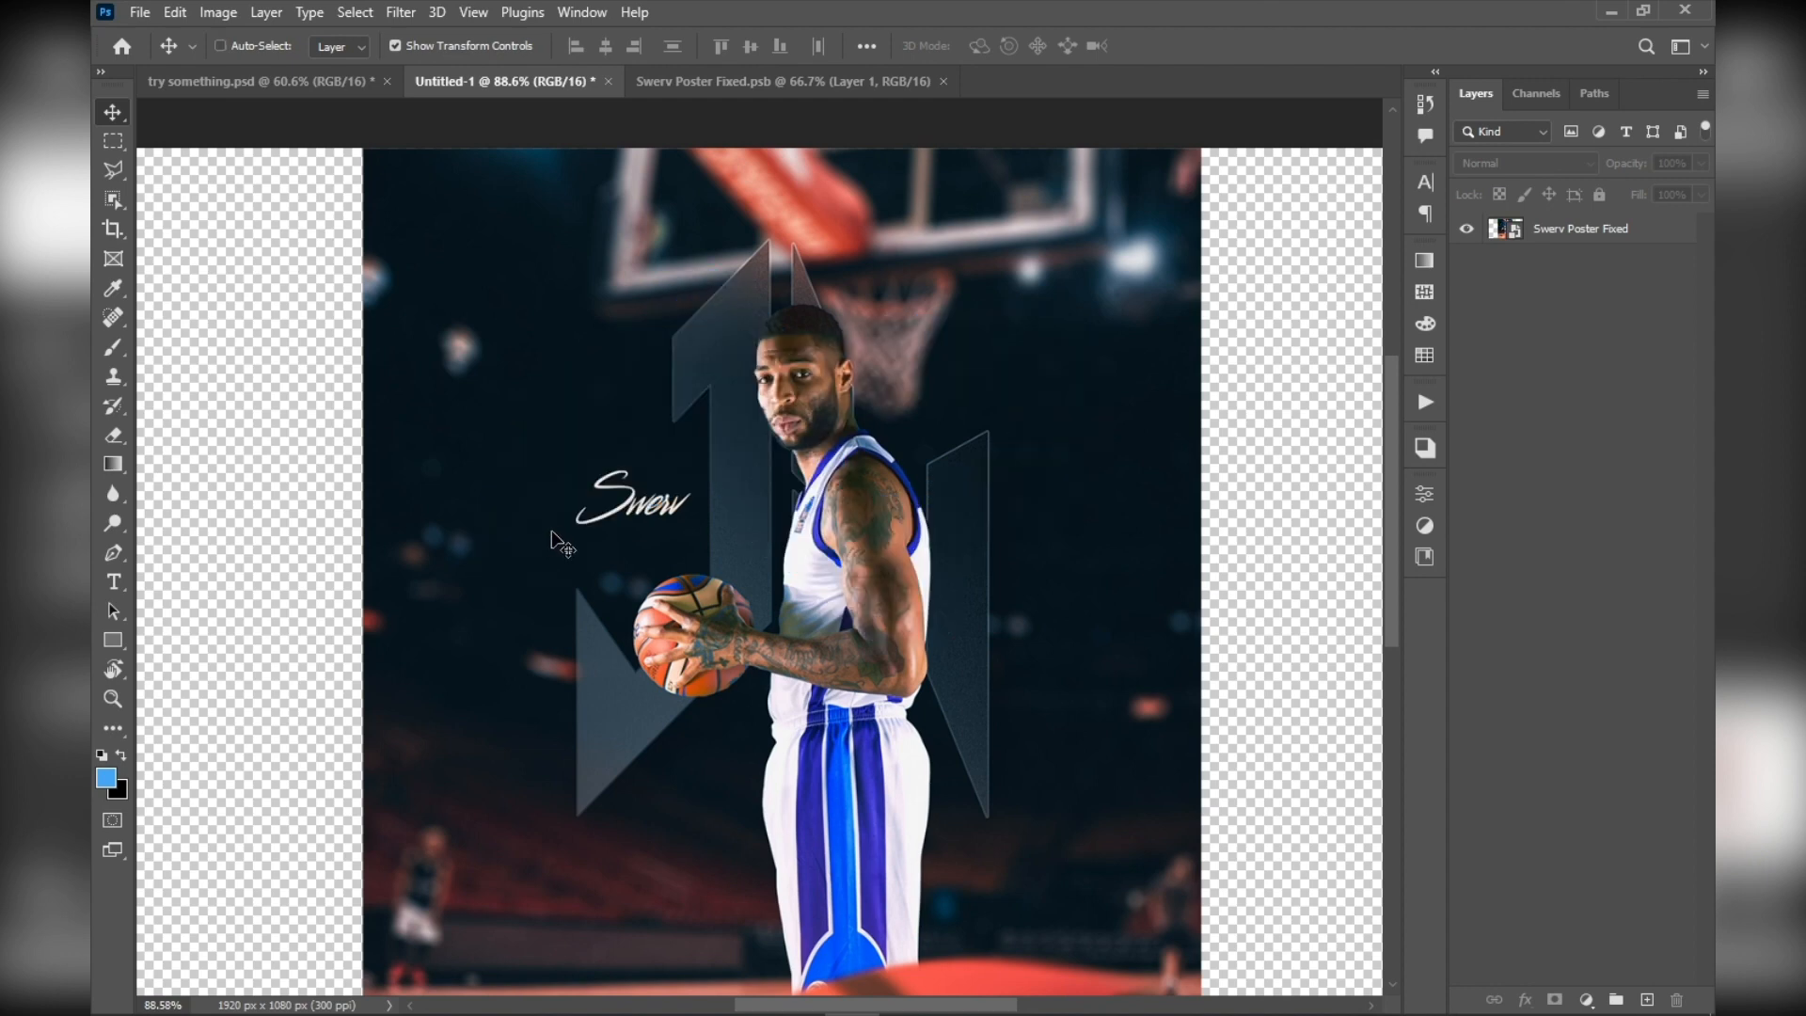
key(ctrl)
key(ctrl+shift+z)
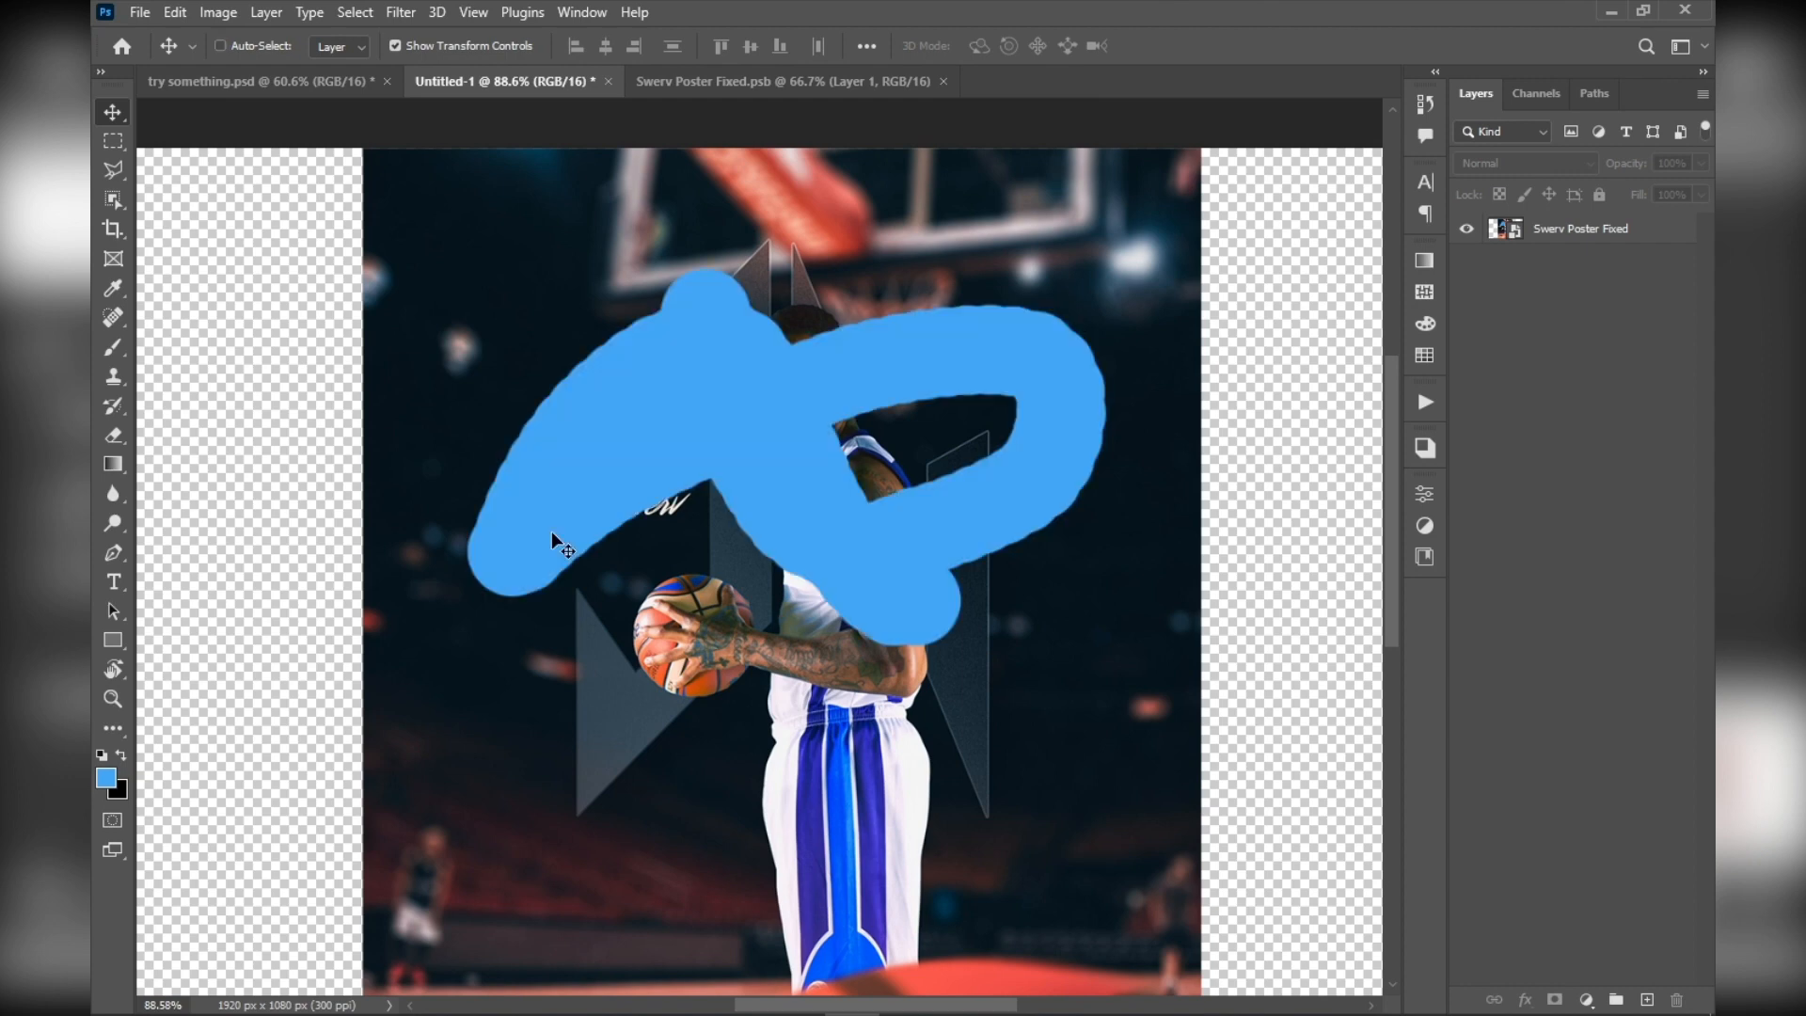
scroll(543, 416, up, 3)
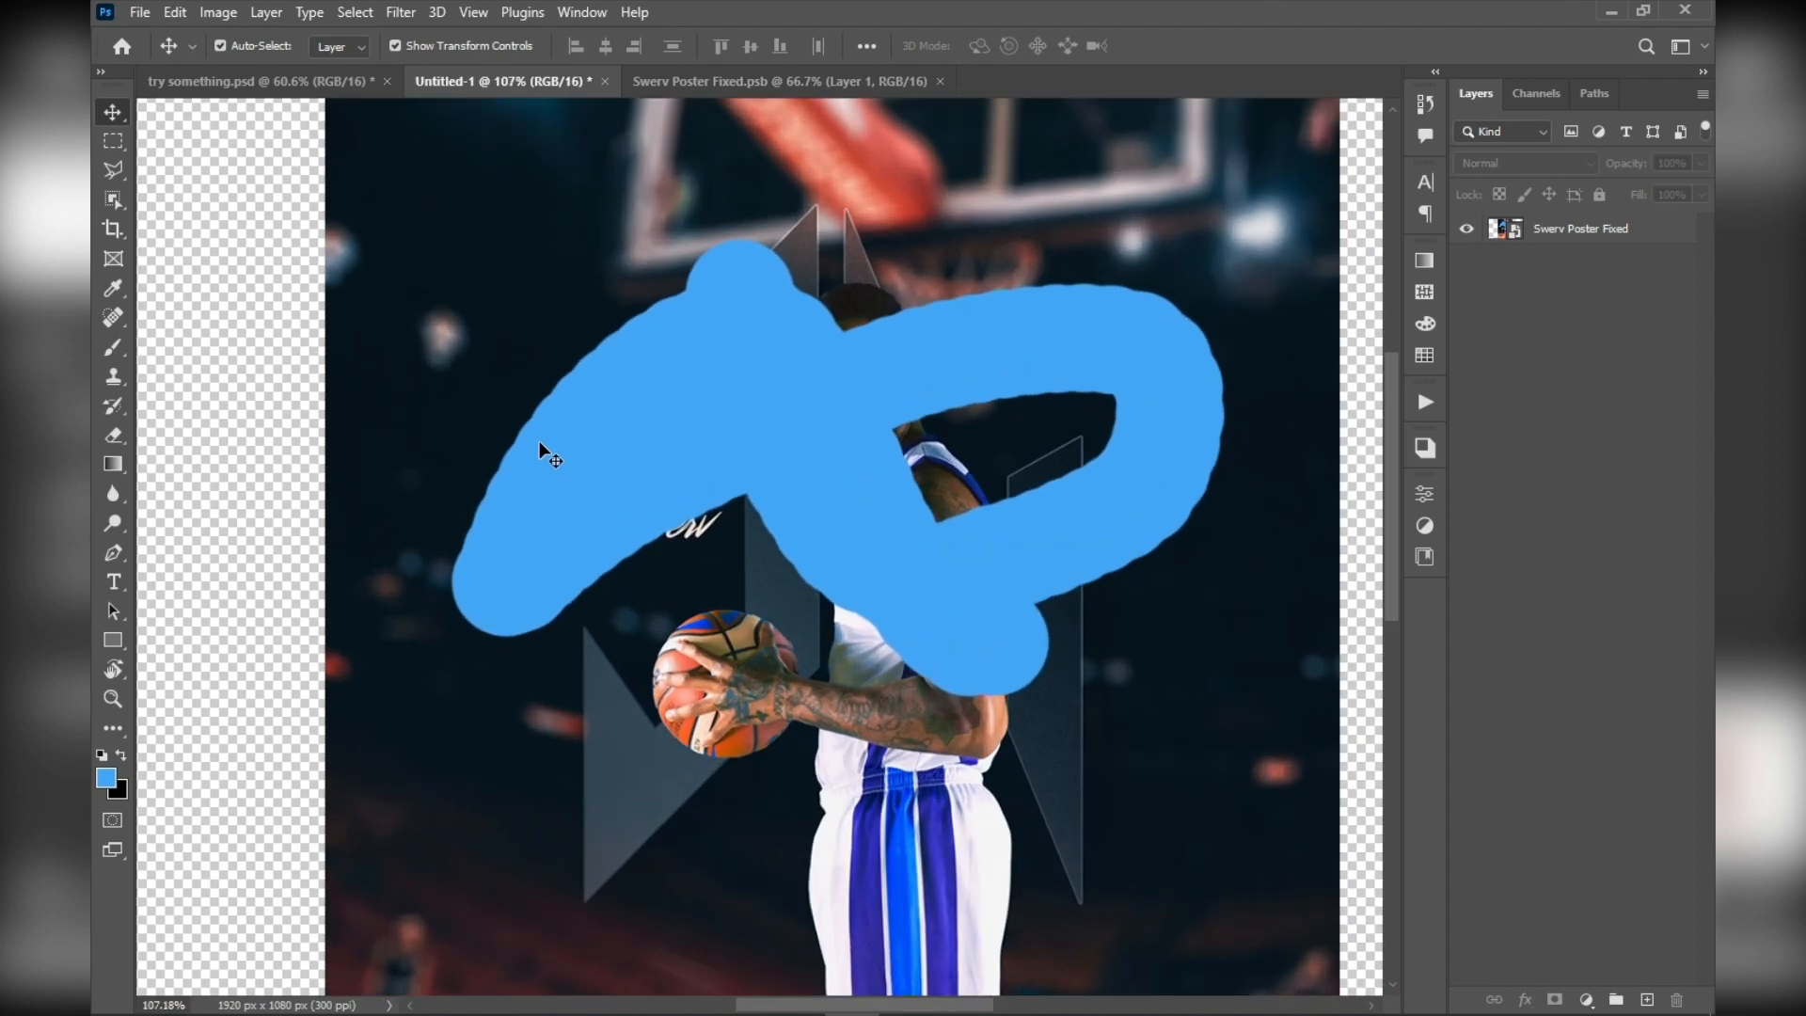
key(ctrl+z)
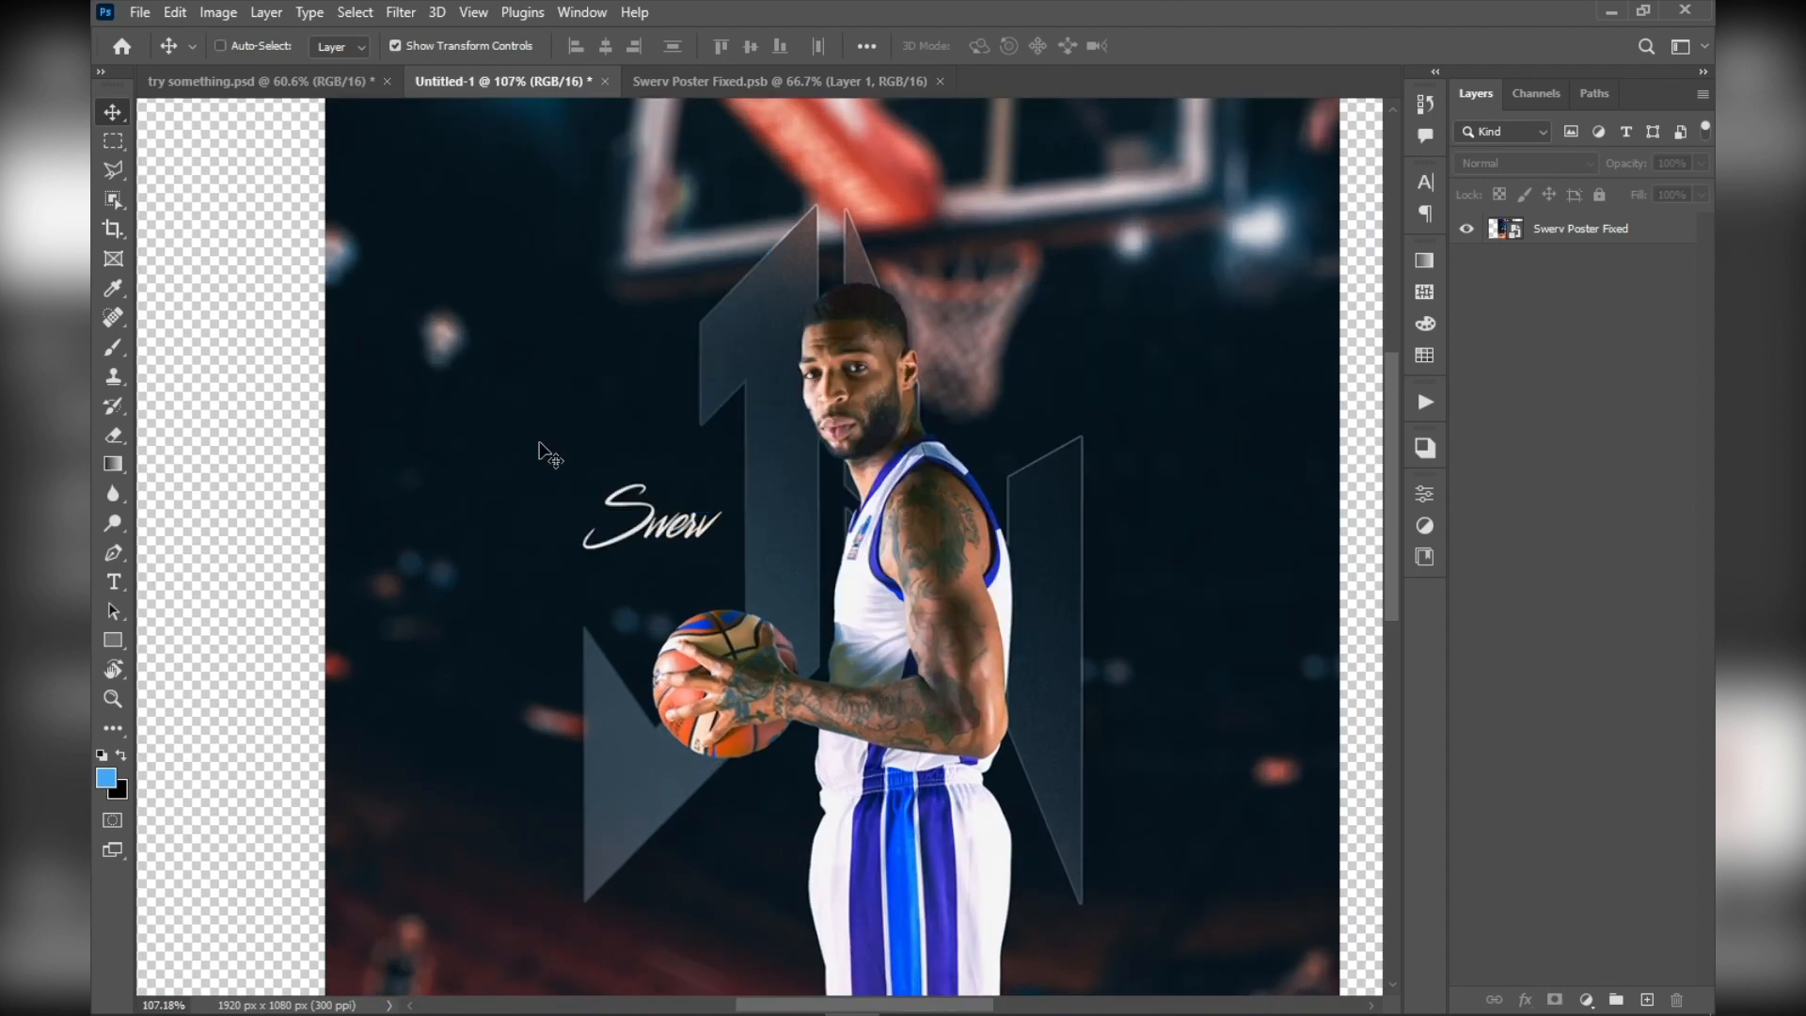
key(ctrl+shift+z)
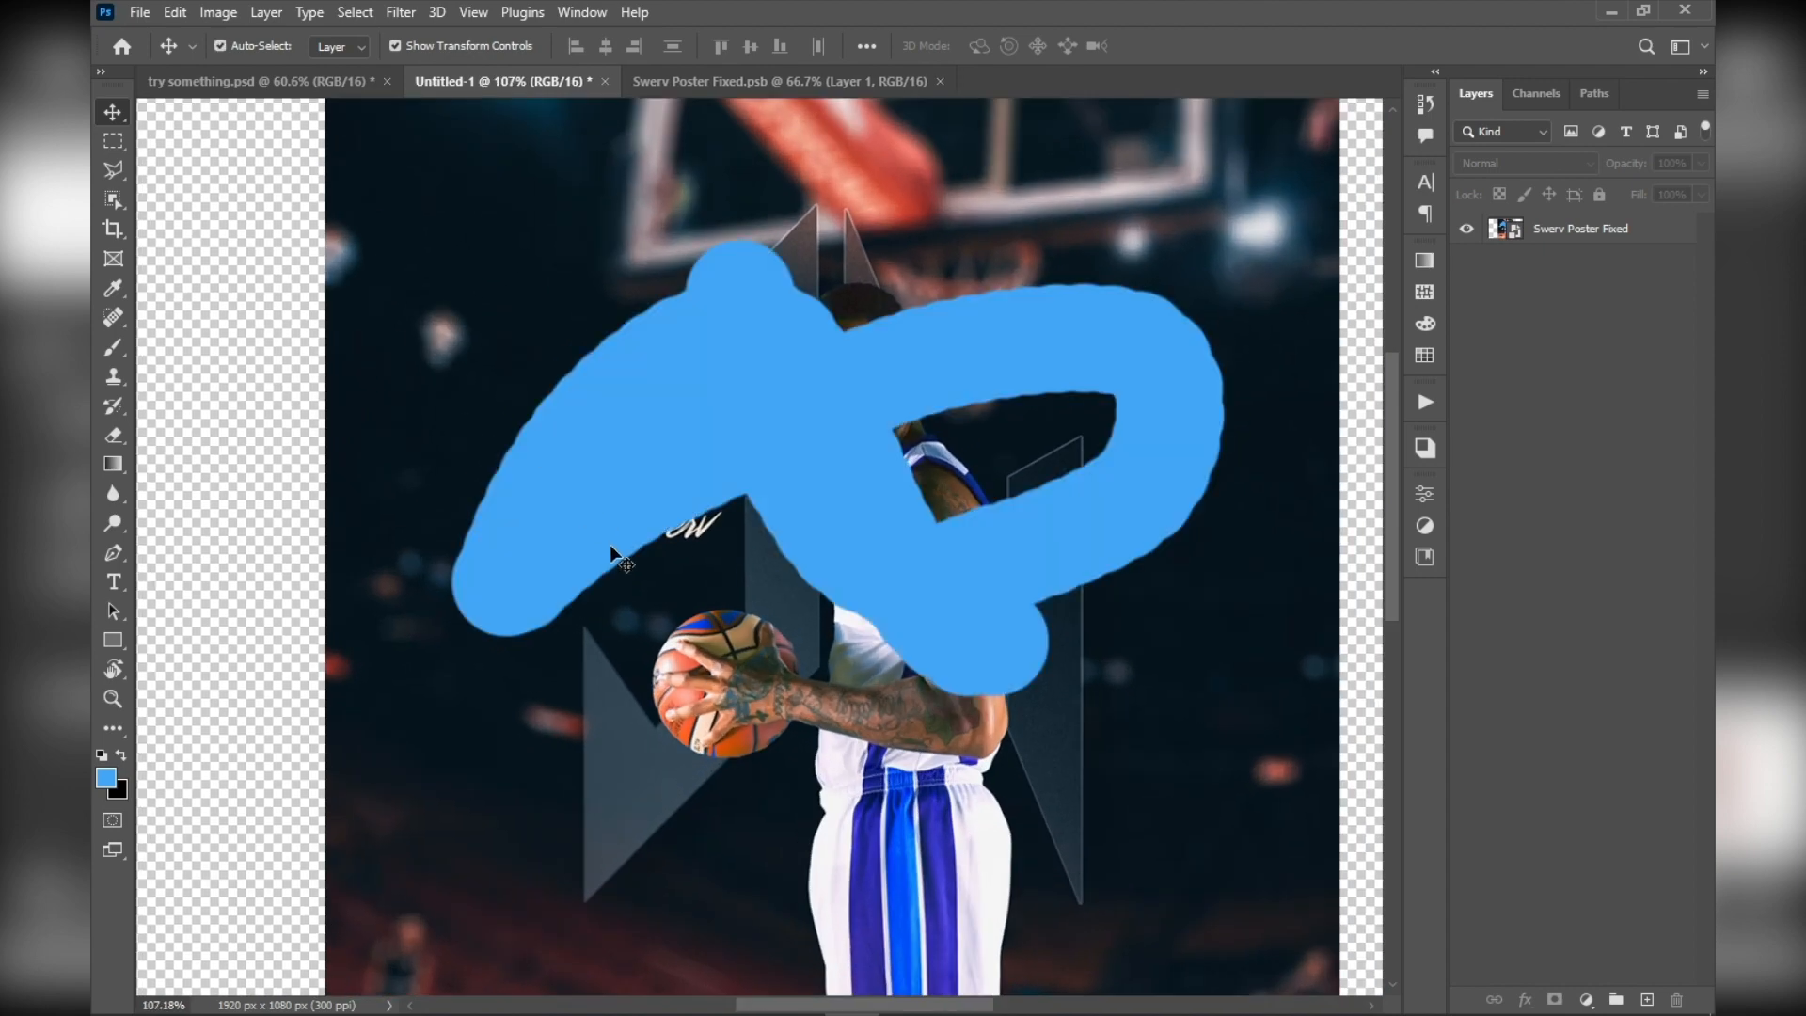
scroll(610, 538, up, 1)
scroll(612, 528, down, 2)
key(ctrl+z)
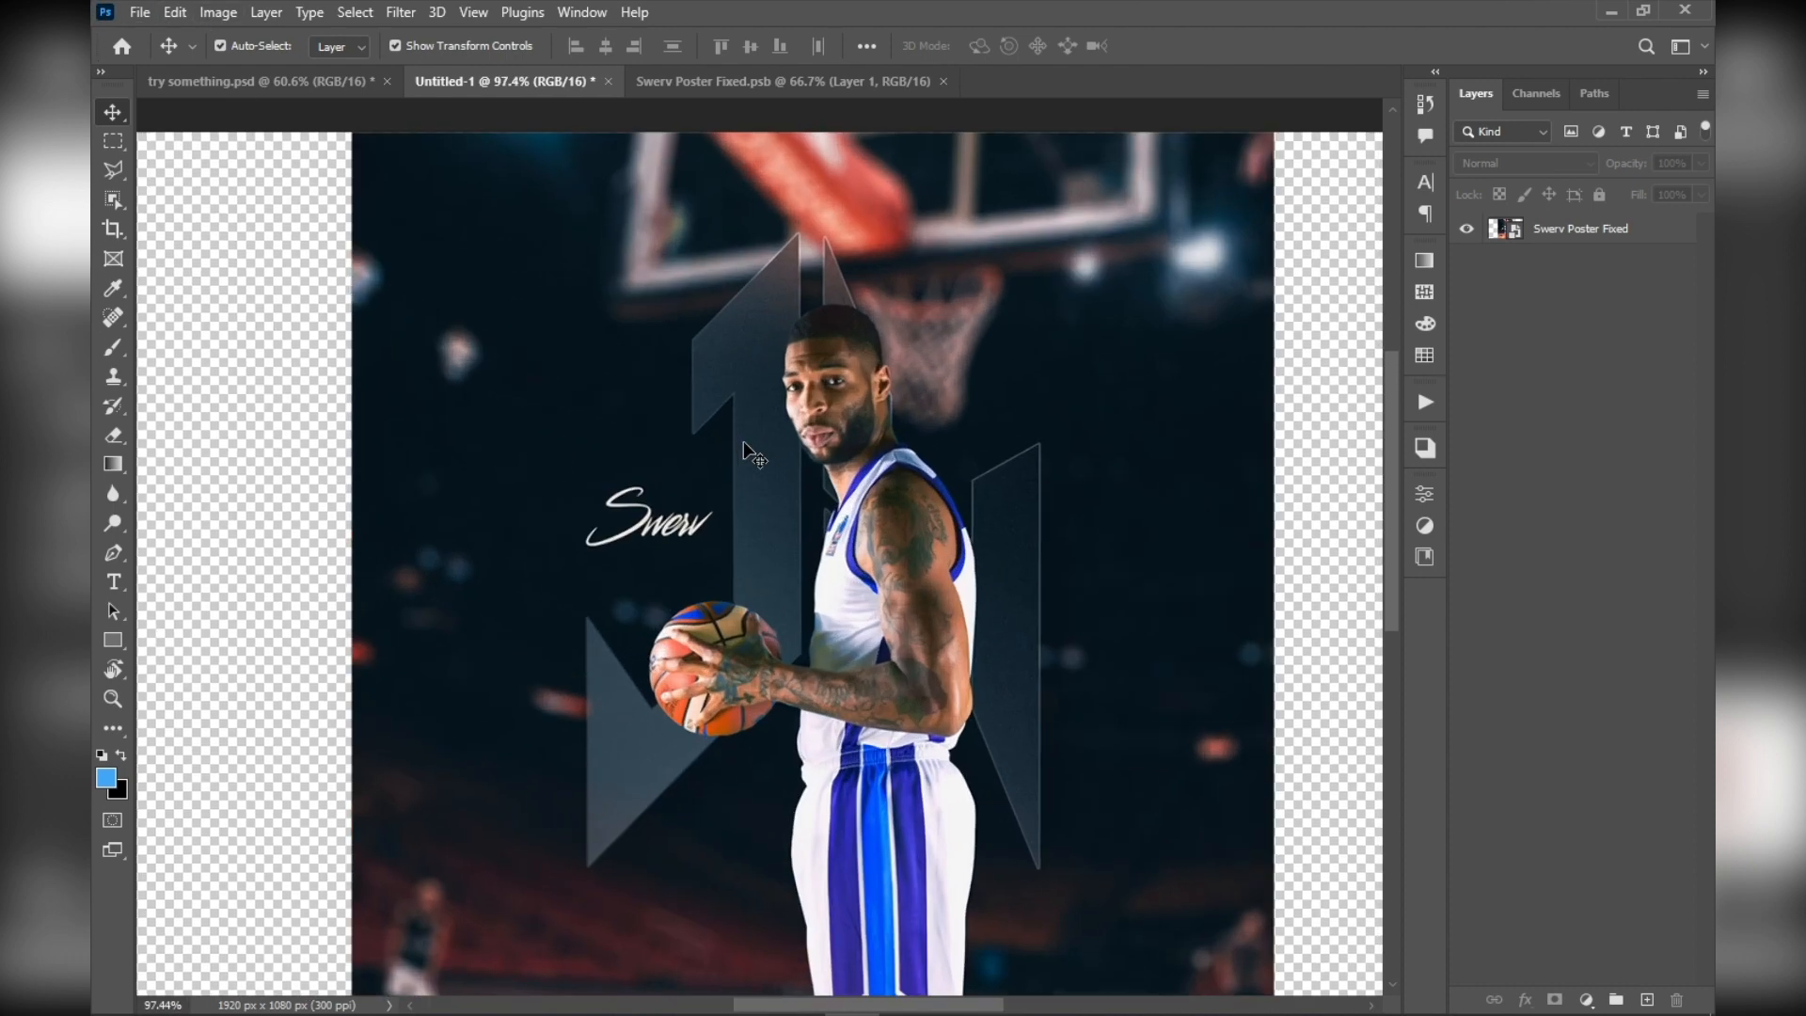
Check the document's pixel dimensions and resolution in the Image Size settings without changing them
scroll(743, 442, down, 1)
scroll(743, 442, up, 1)
drag(787, 551, 730, 536)
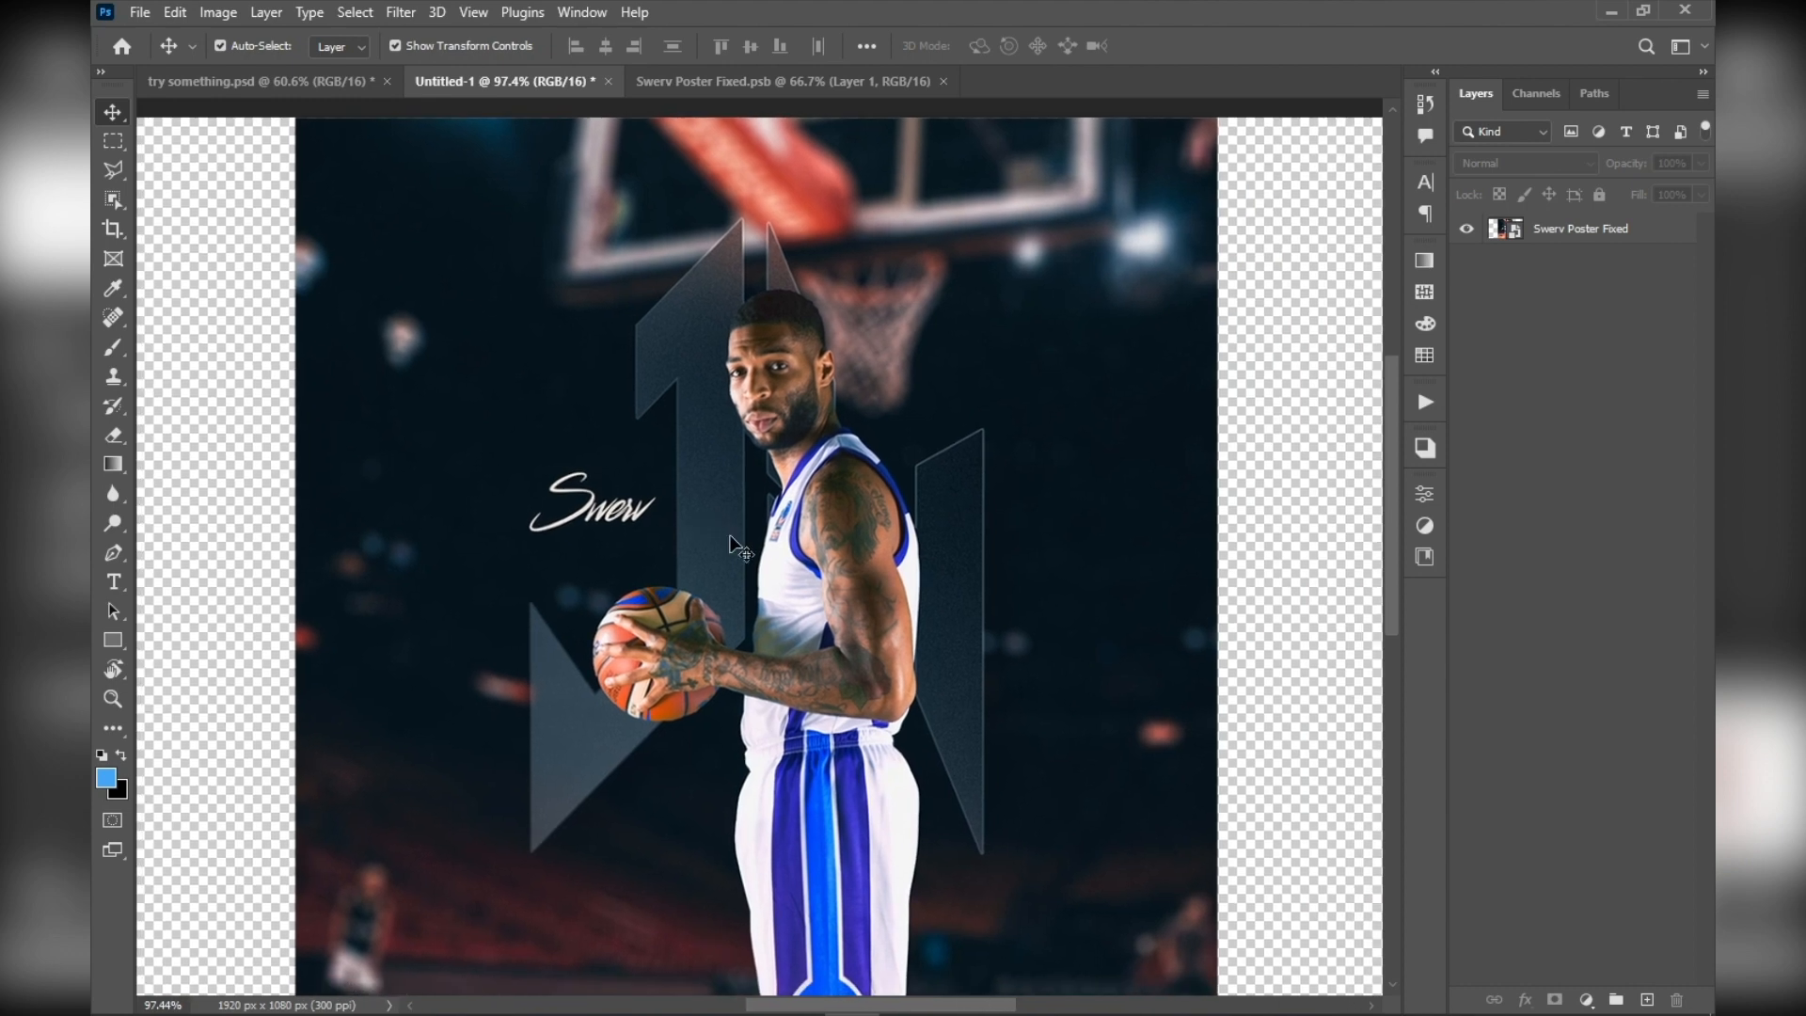
click(226, 13)
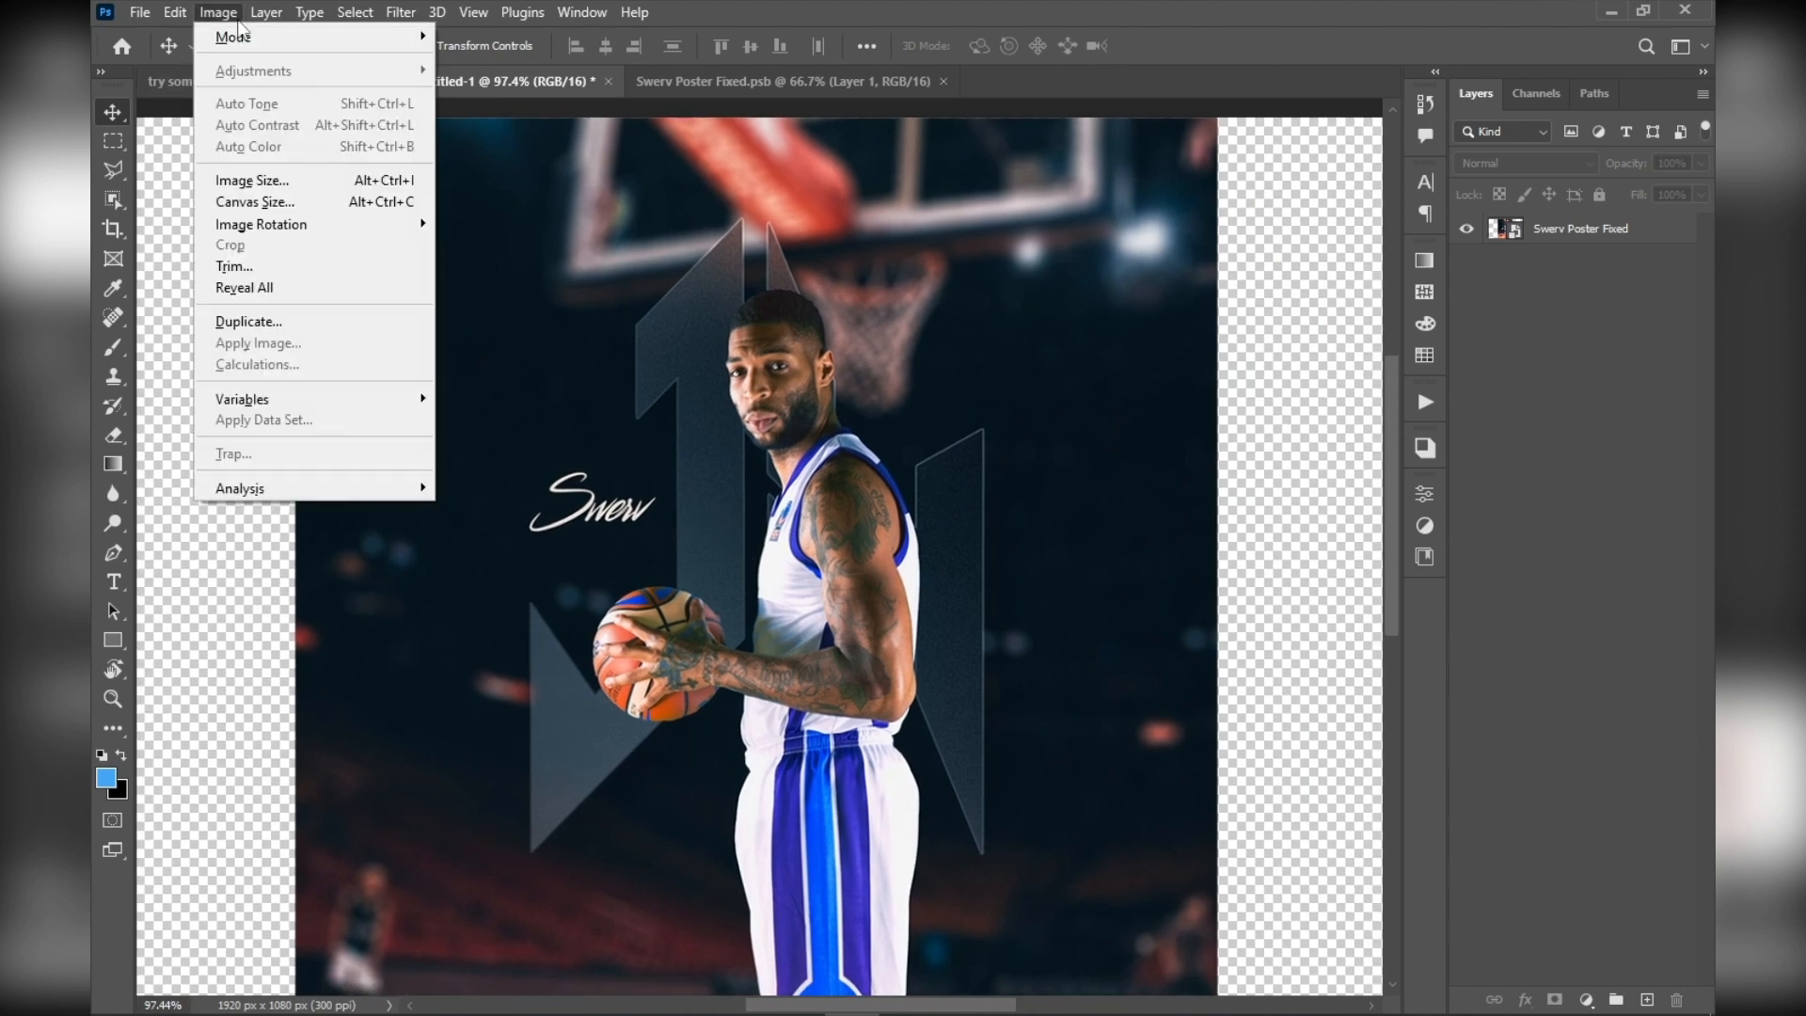
click(252, 180)
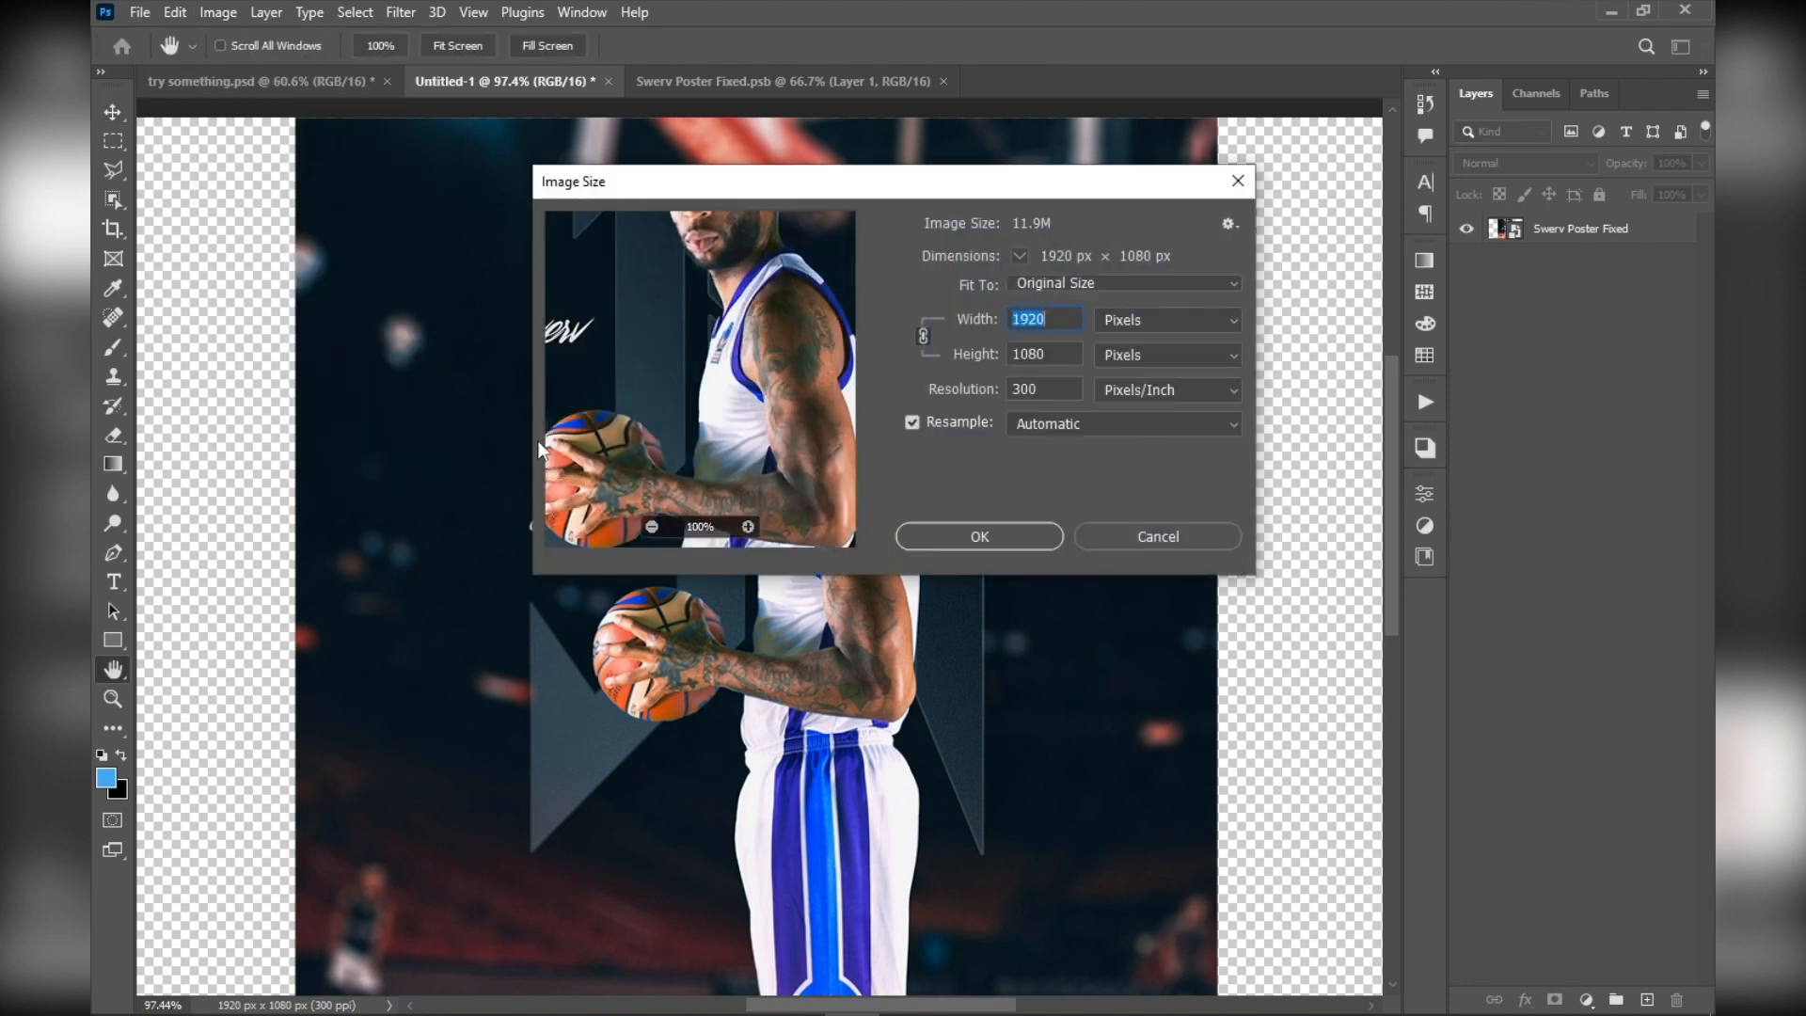
click(1058, 355)
click(1107, 527)
Examine the poster on the canvas at several magnifications and leave its layer deselected
key(v)
click(879, 664)
alt+scroll(878, 664, down, 2)
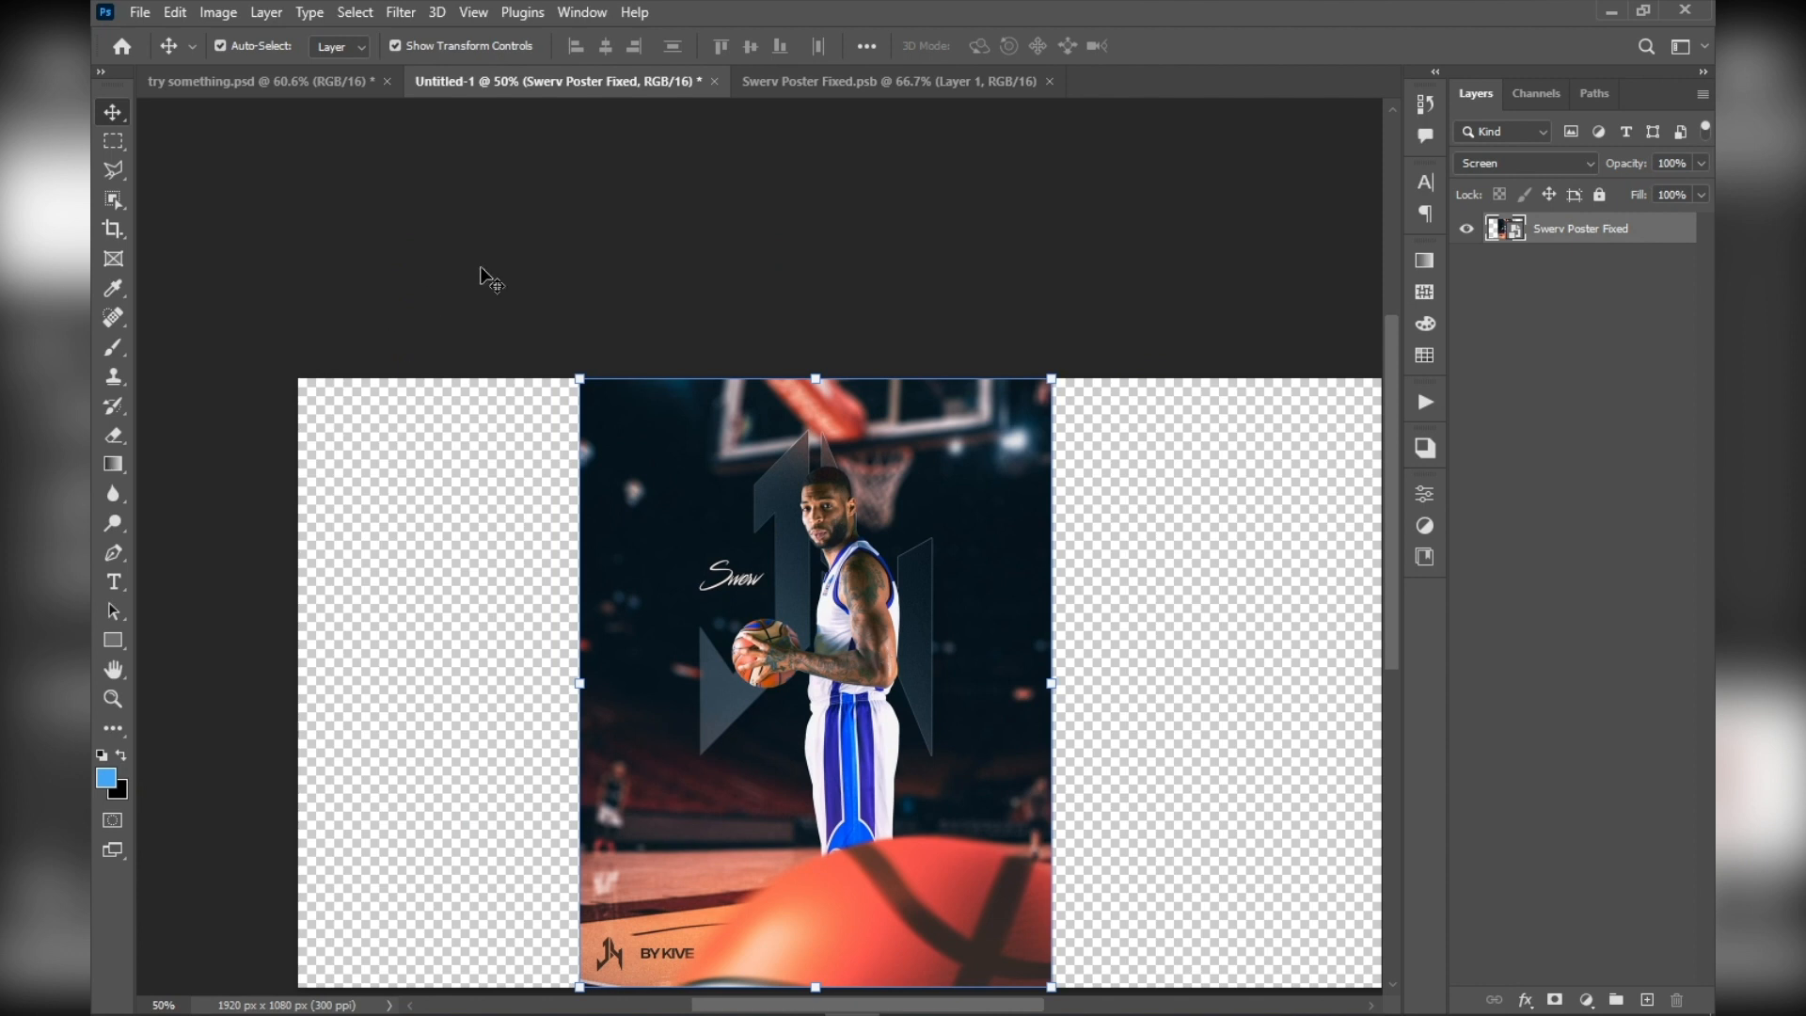
click(662, 288)
alt+scroll(695, 698, up, 2)
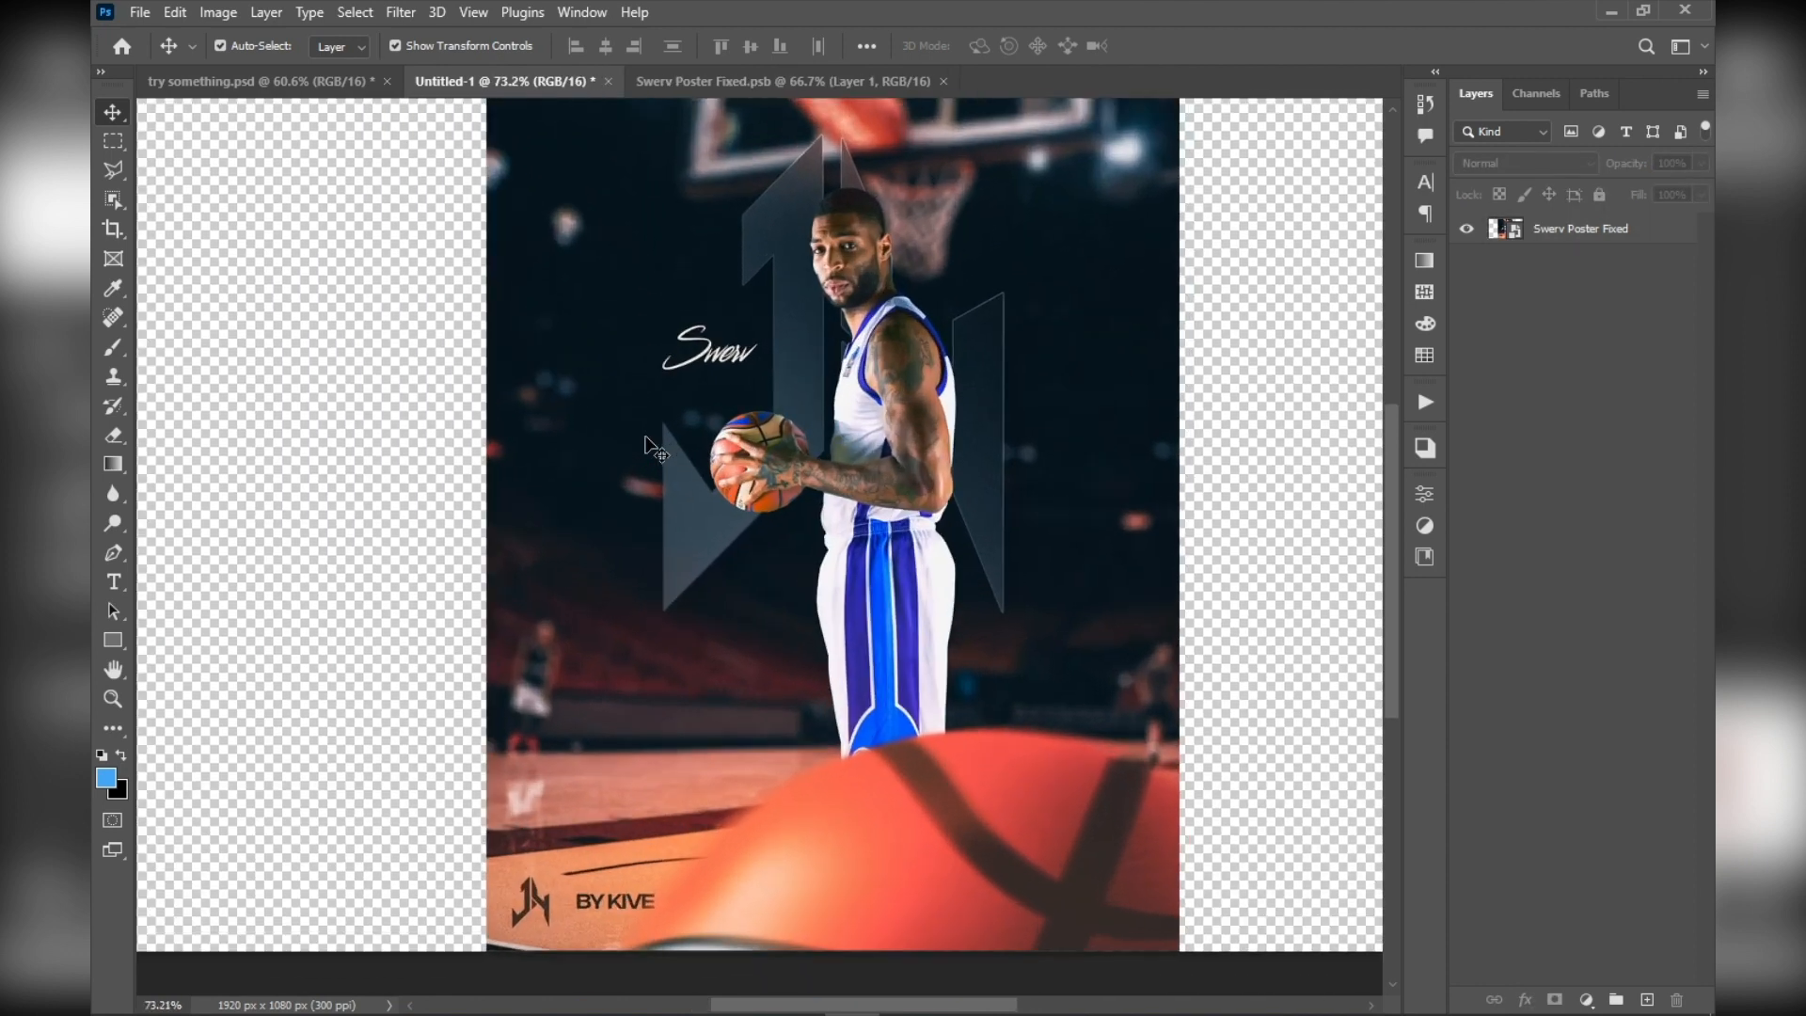
drag(682, 405, 643, 466)
alt+scroll(648, 464, down, 2)
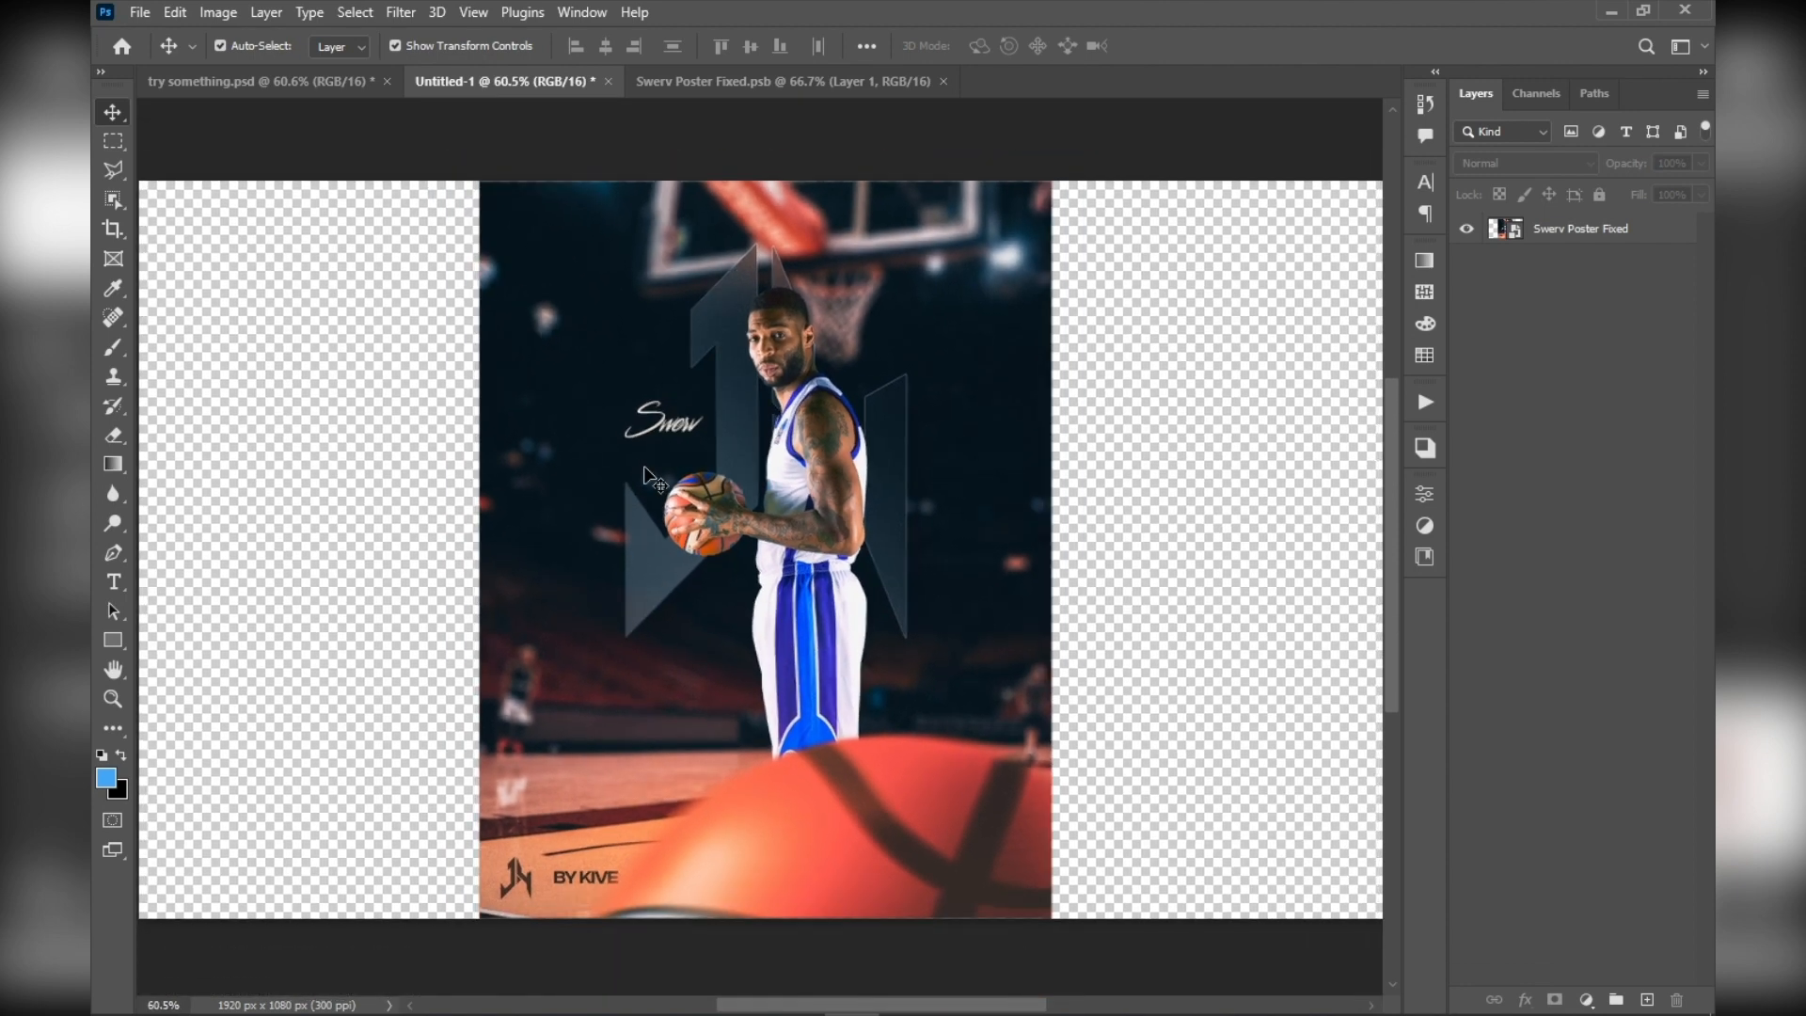
alt+scroll(647, 464, up, 3)
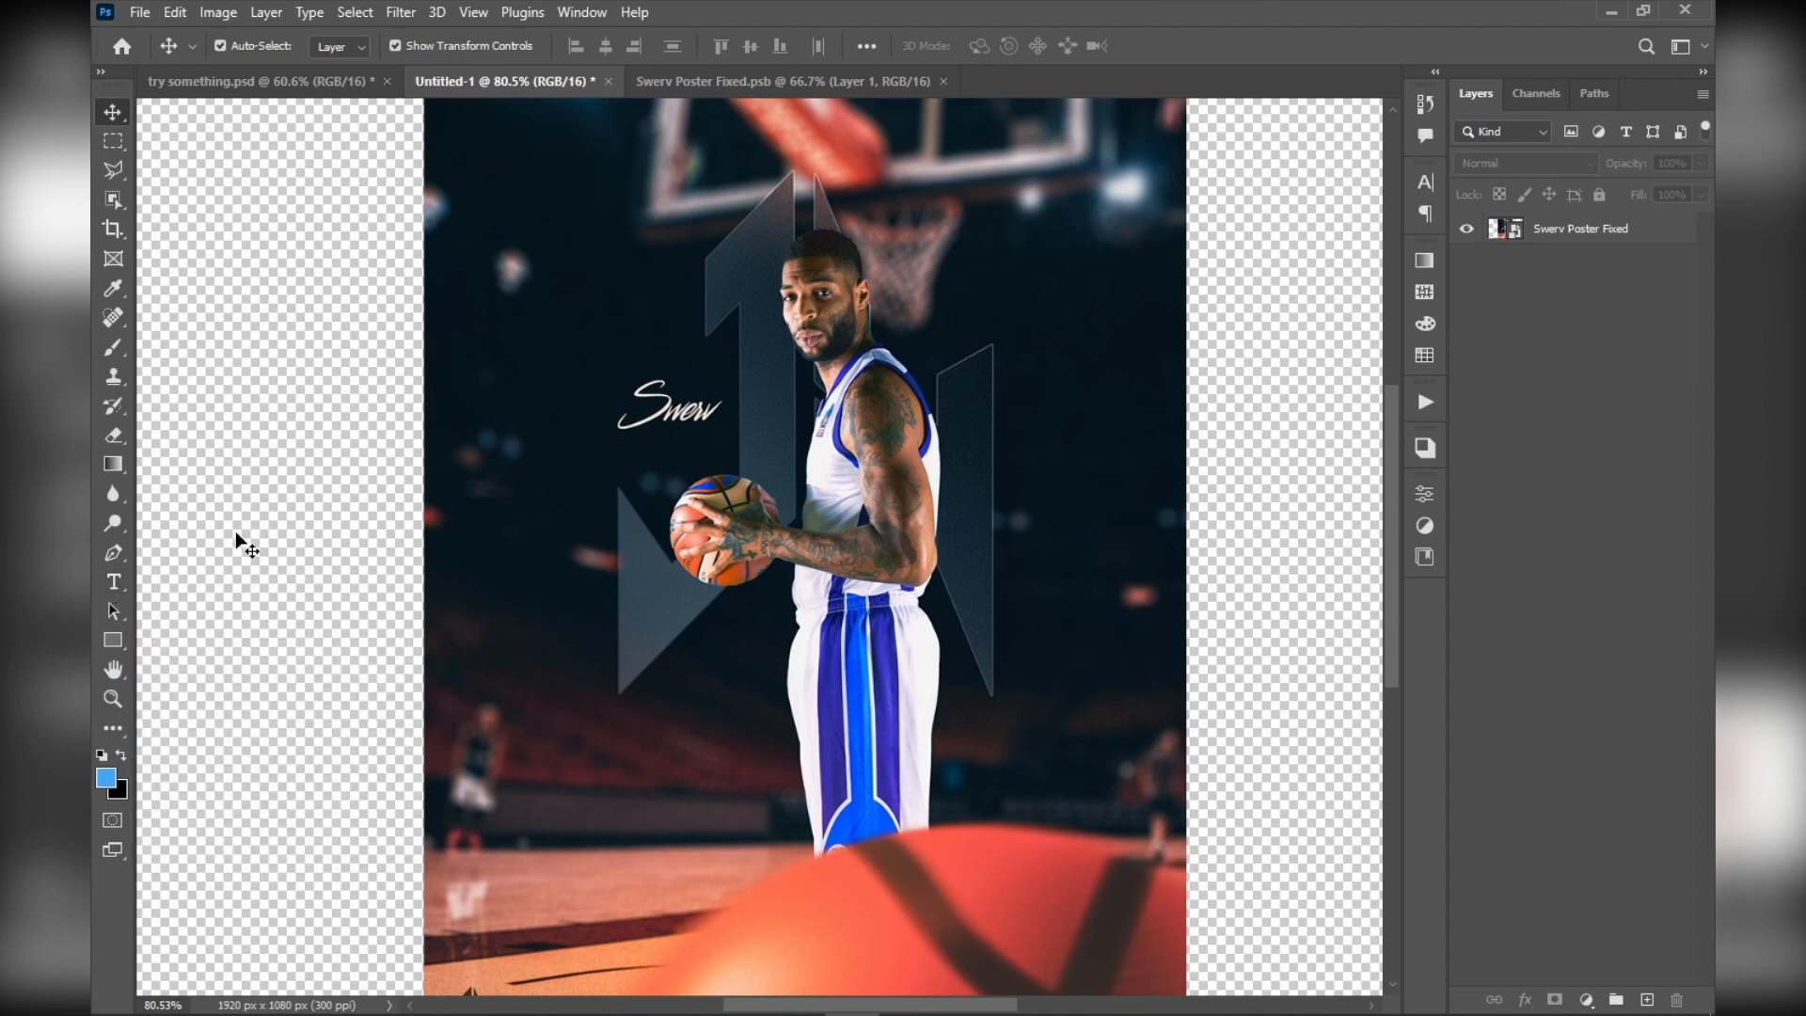
Add the text "Anything" across the middle of the poster in Utah Condensed Bold at 50 pt
key(t)
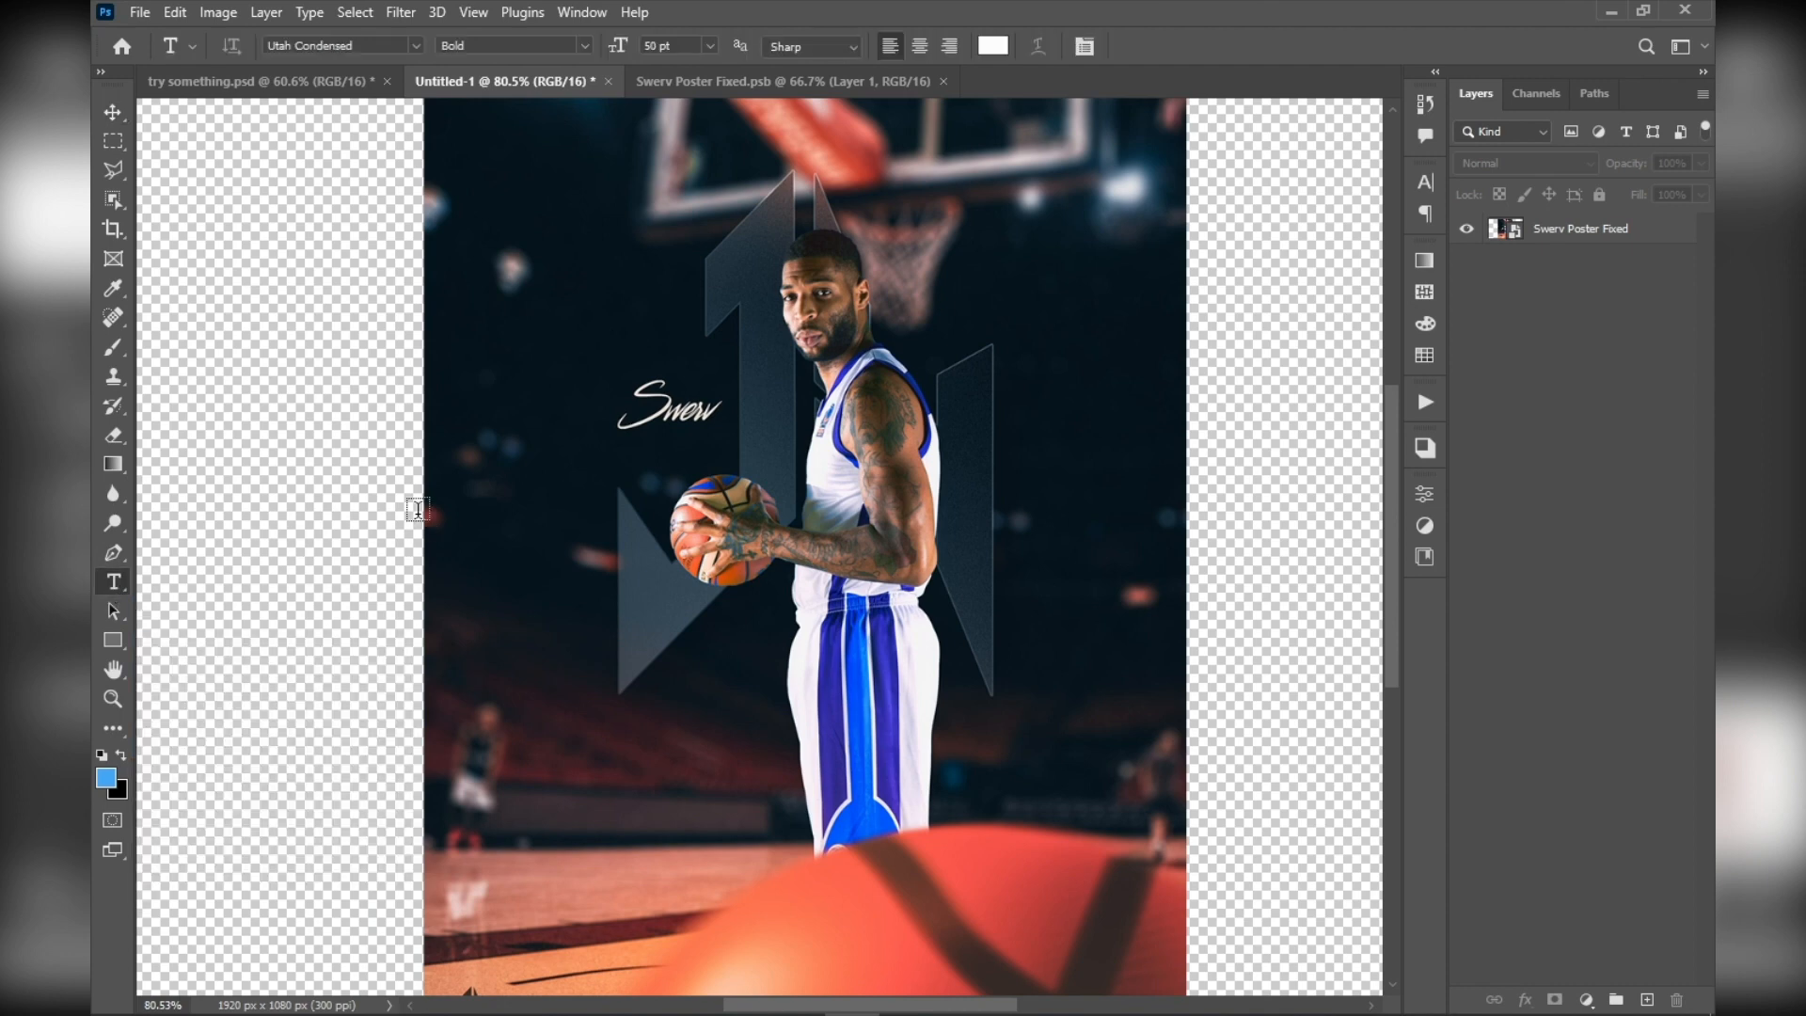
click(492, 615)
scroll(589, 594, down, 4)
scroll(589, 593, up, 5)
scroll(602, 548, down, 5)
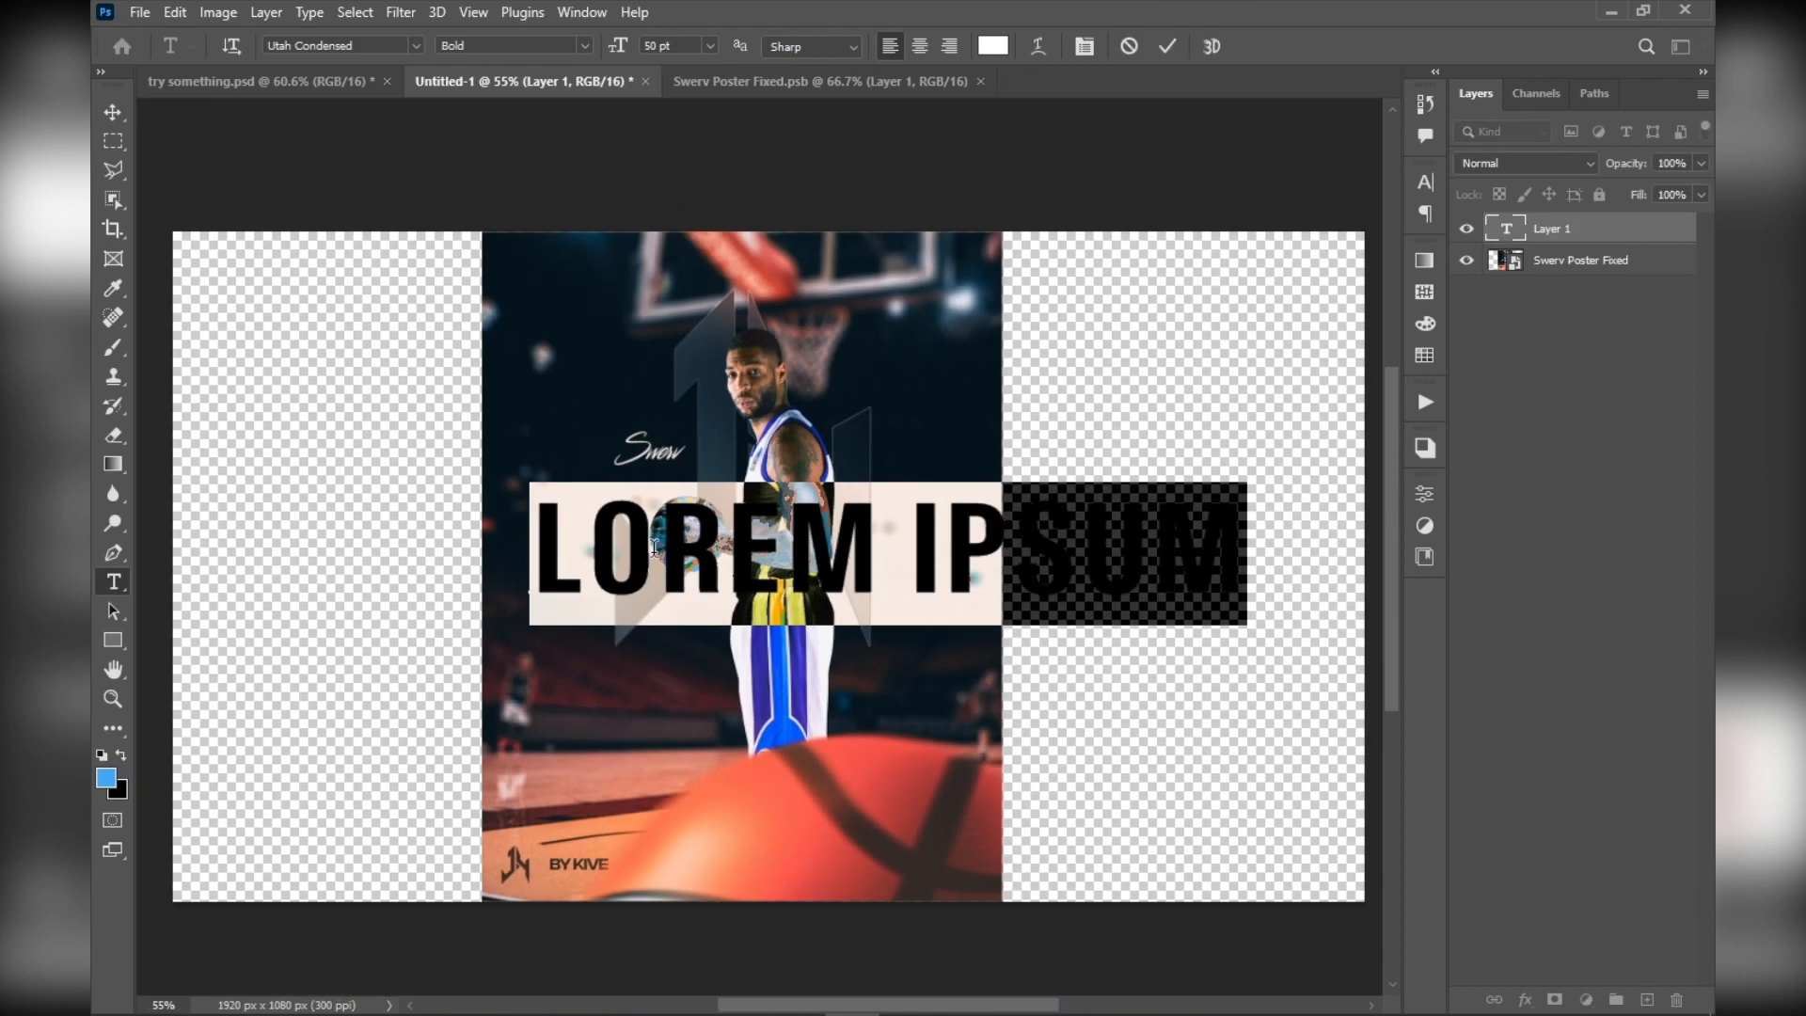
scroll(692, 554, up, 4)
text(ANYTHING)
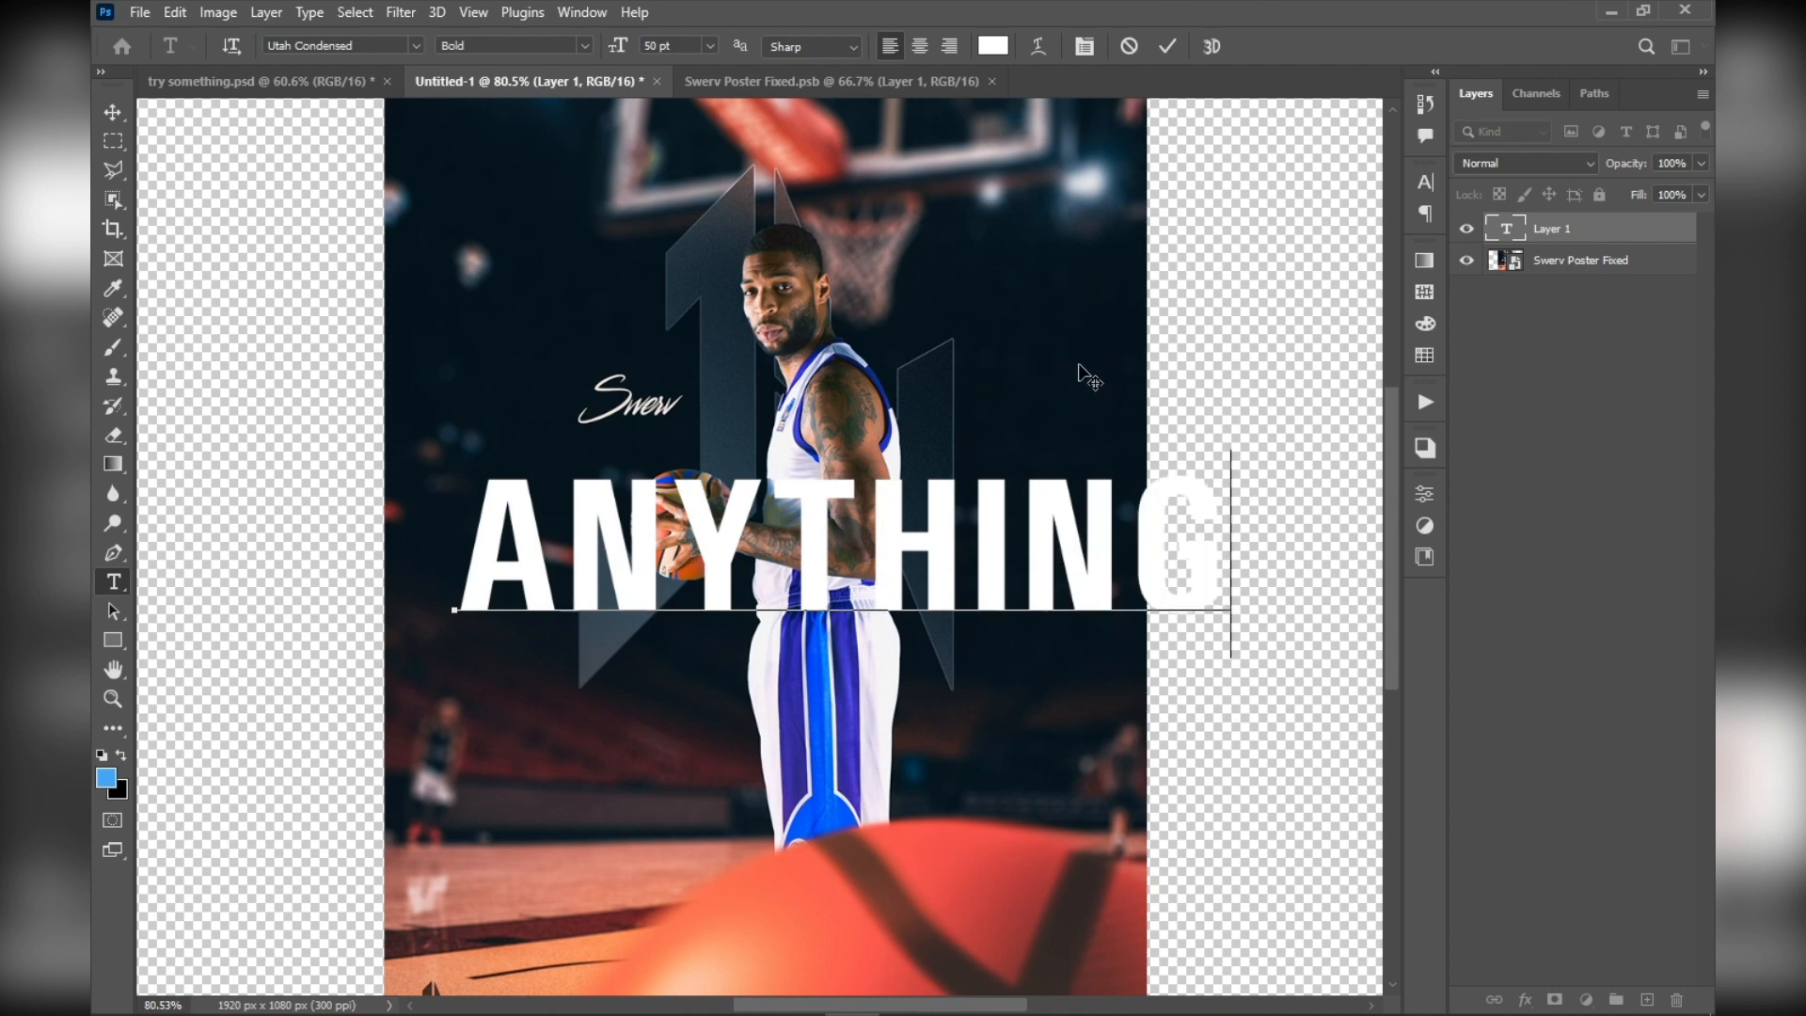
Try to change the text color to pink e460e4 without selecting the letters
click(995, 45)
click(1284, 264)
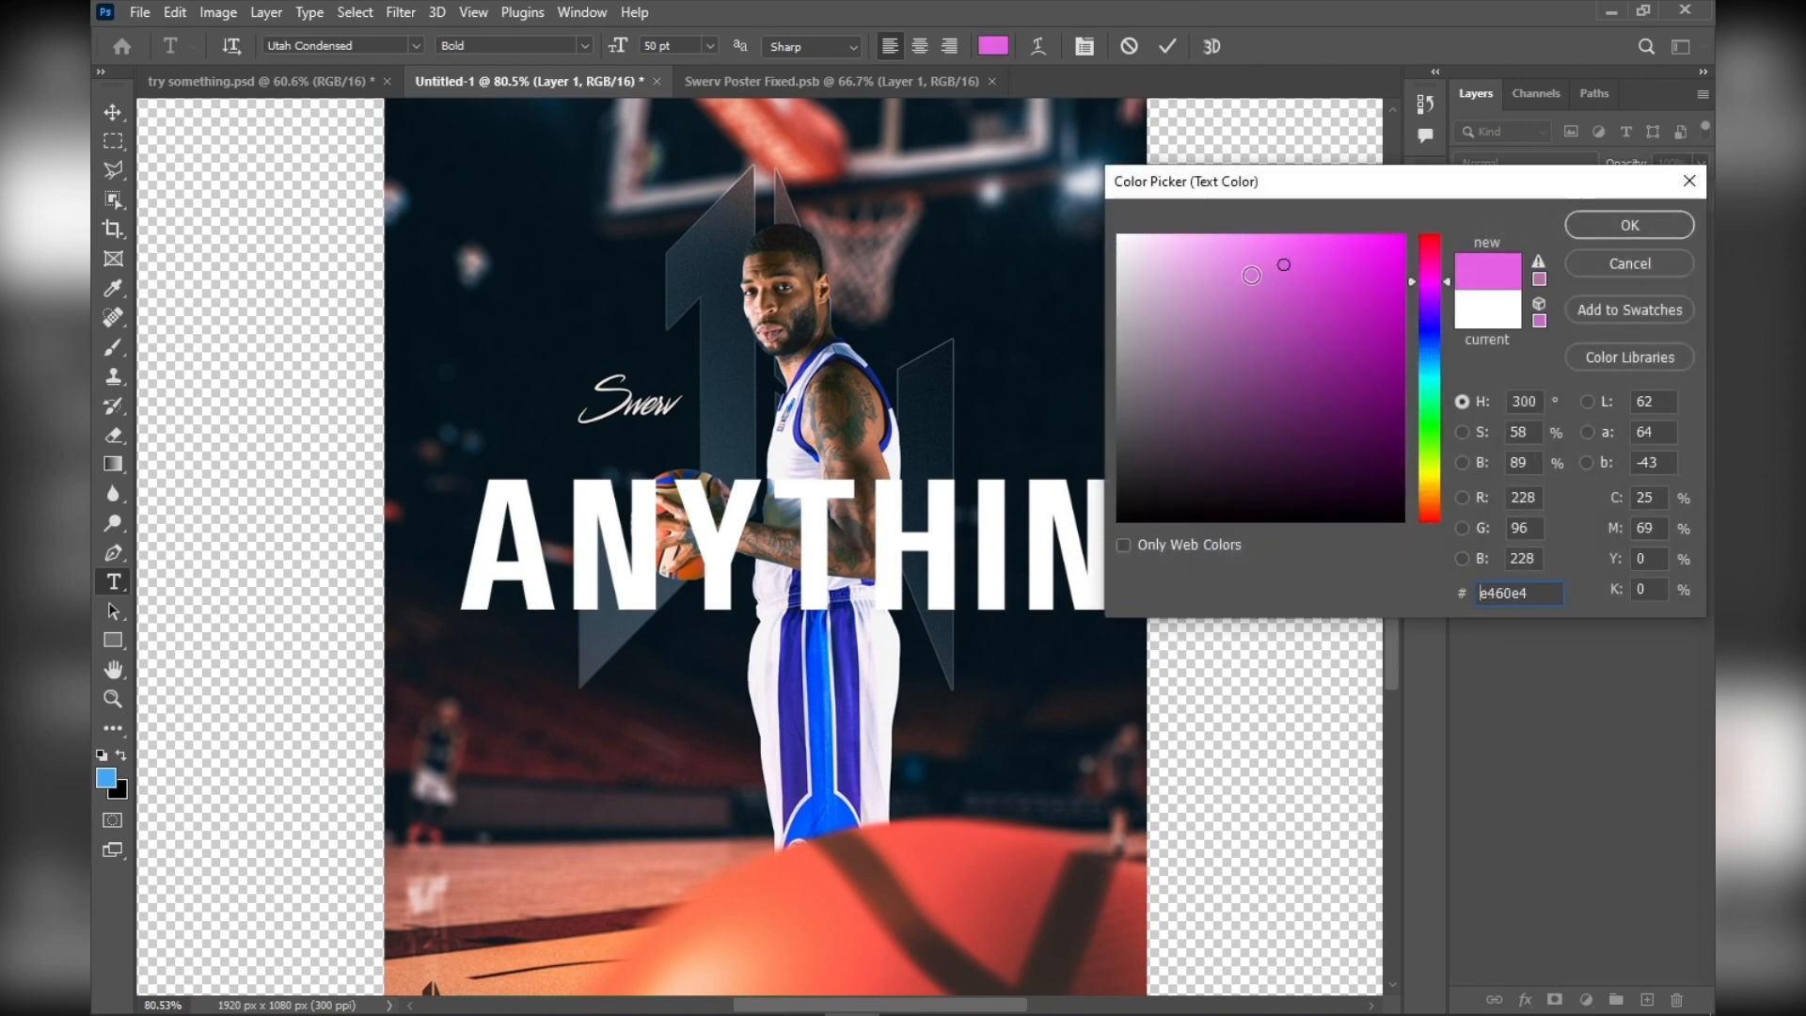
click(1617, 227)
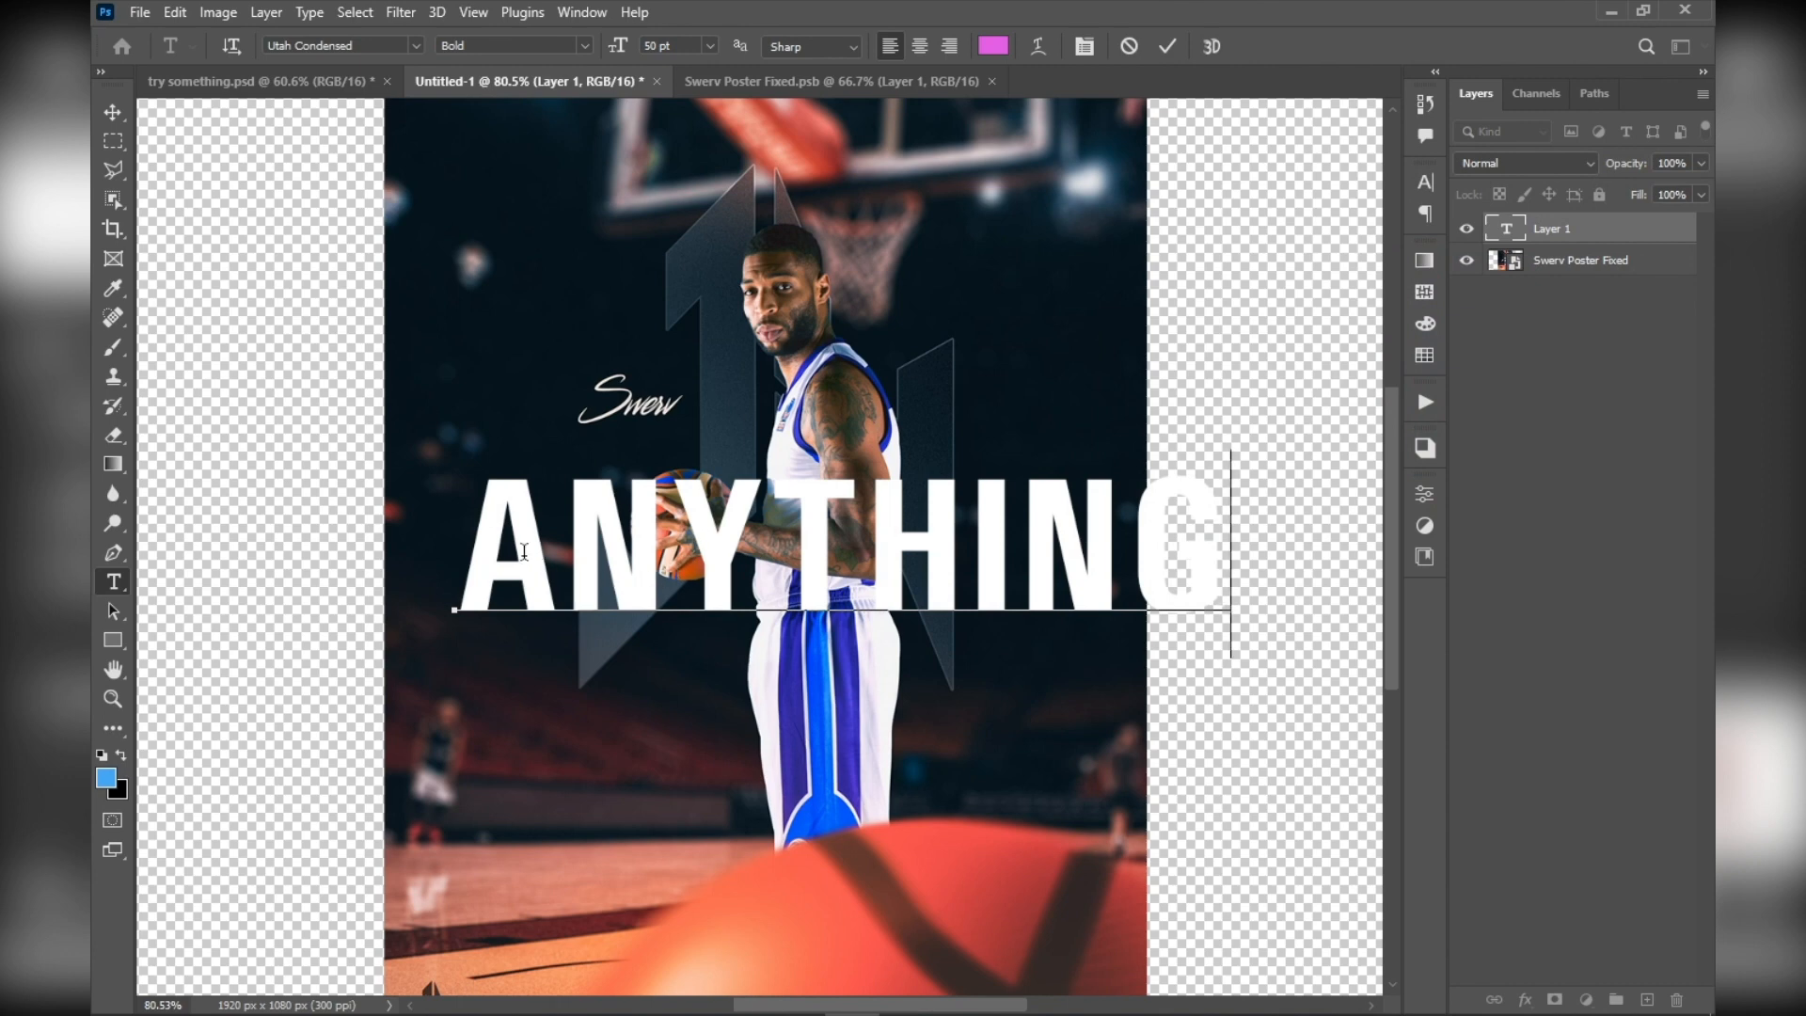
Select the whole word "Anything", recolor it pale pink and commit the text edit
drag(1220, 549, 459, 552)
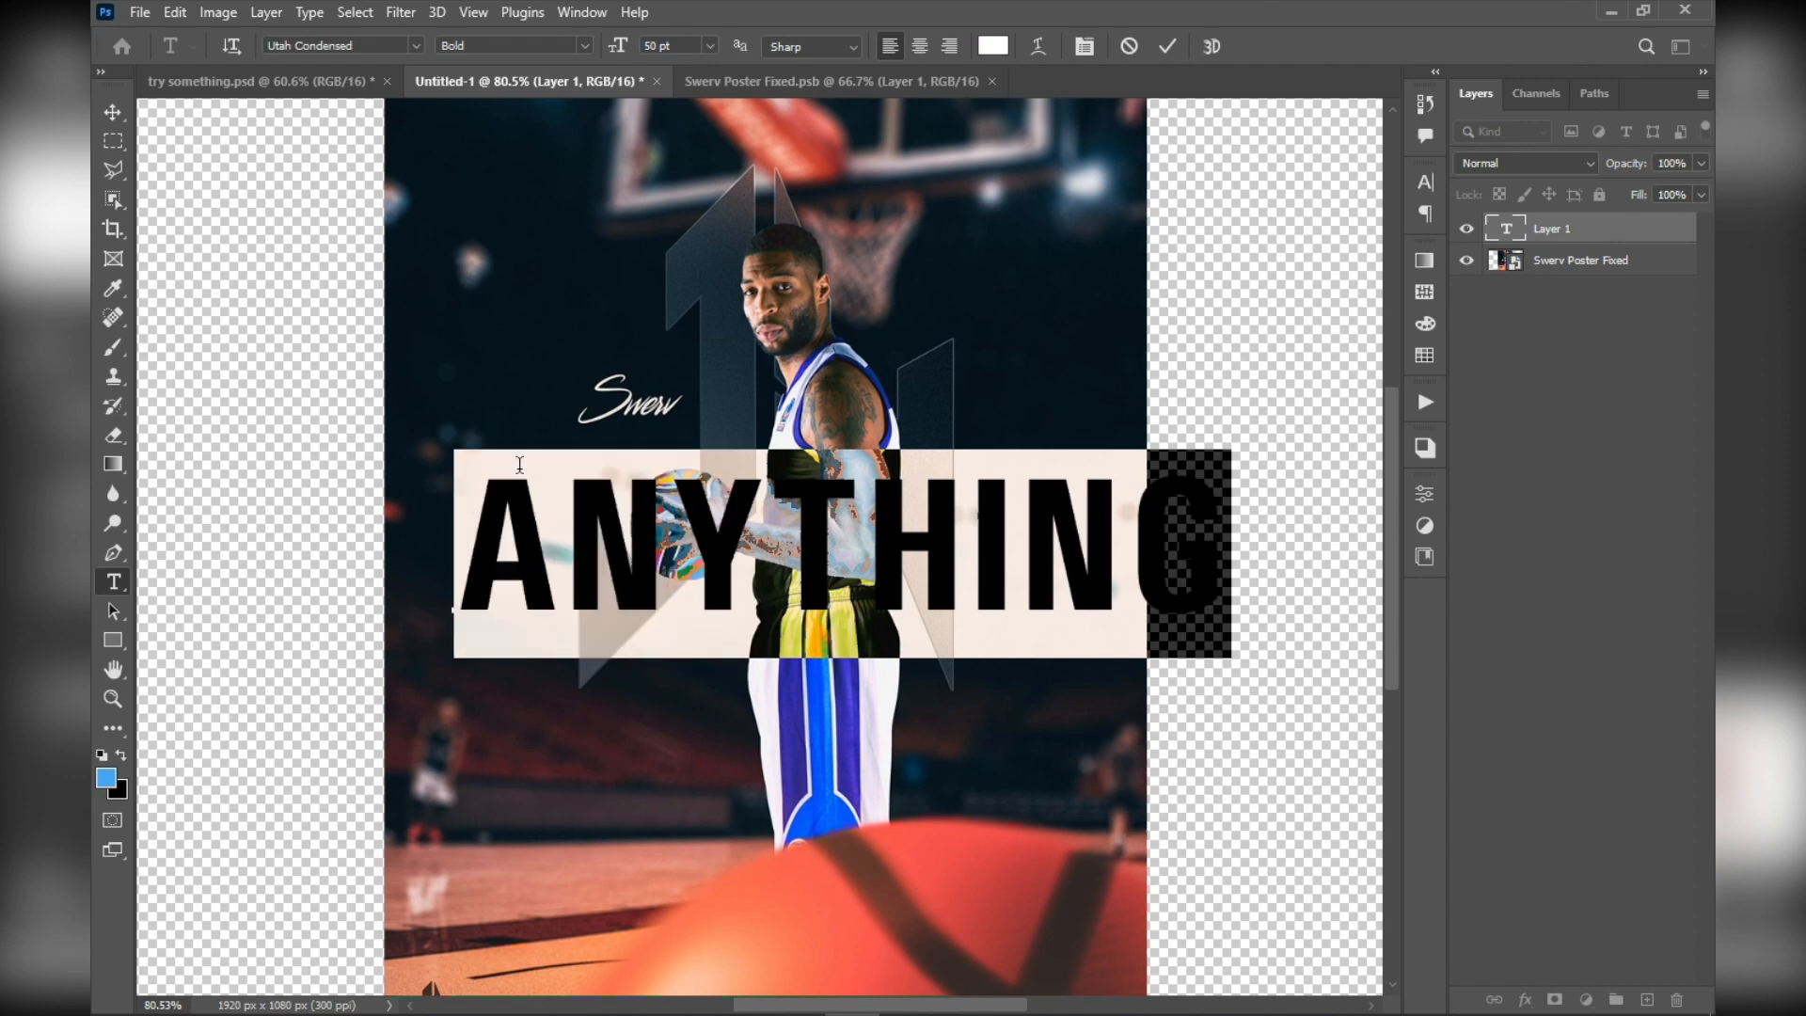
click(991, 46)
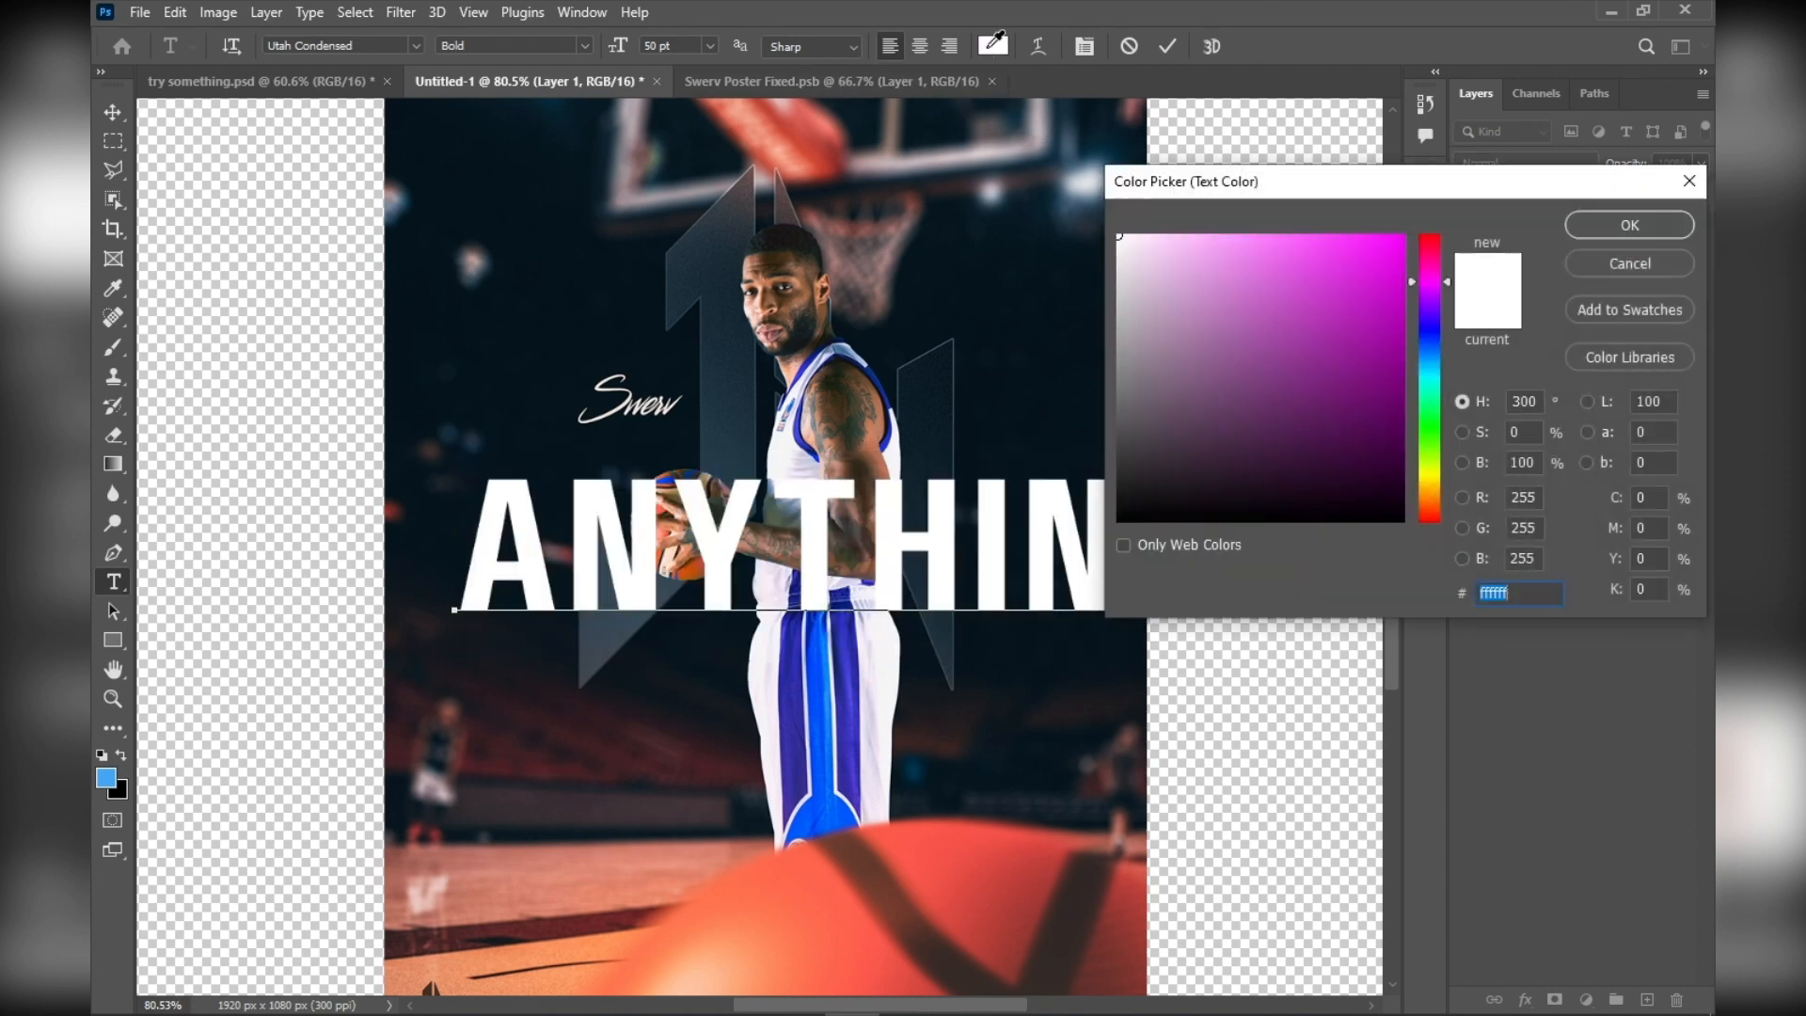
mouse_move(1210, 379)
mouse_down()
mouse_move(1245, 315)
mouse_move(1250, 332)
mouse_move(1321, 319)
mouse_move(1144, 268)
mouse_up()
click(1597, 232)
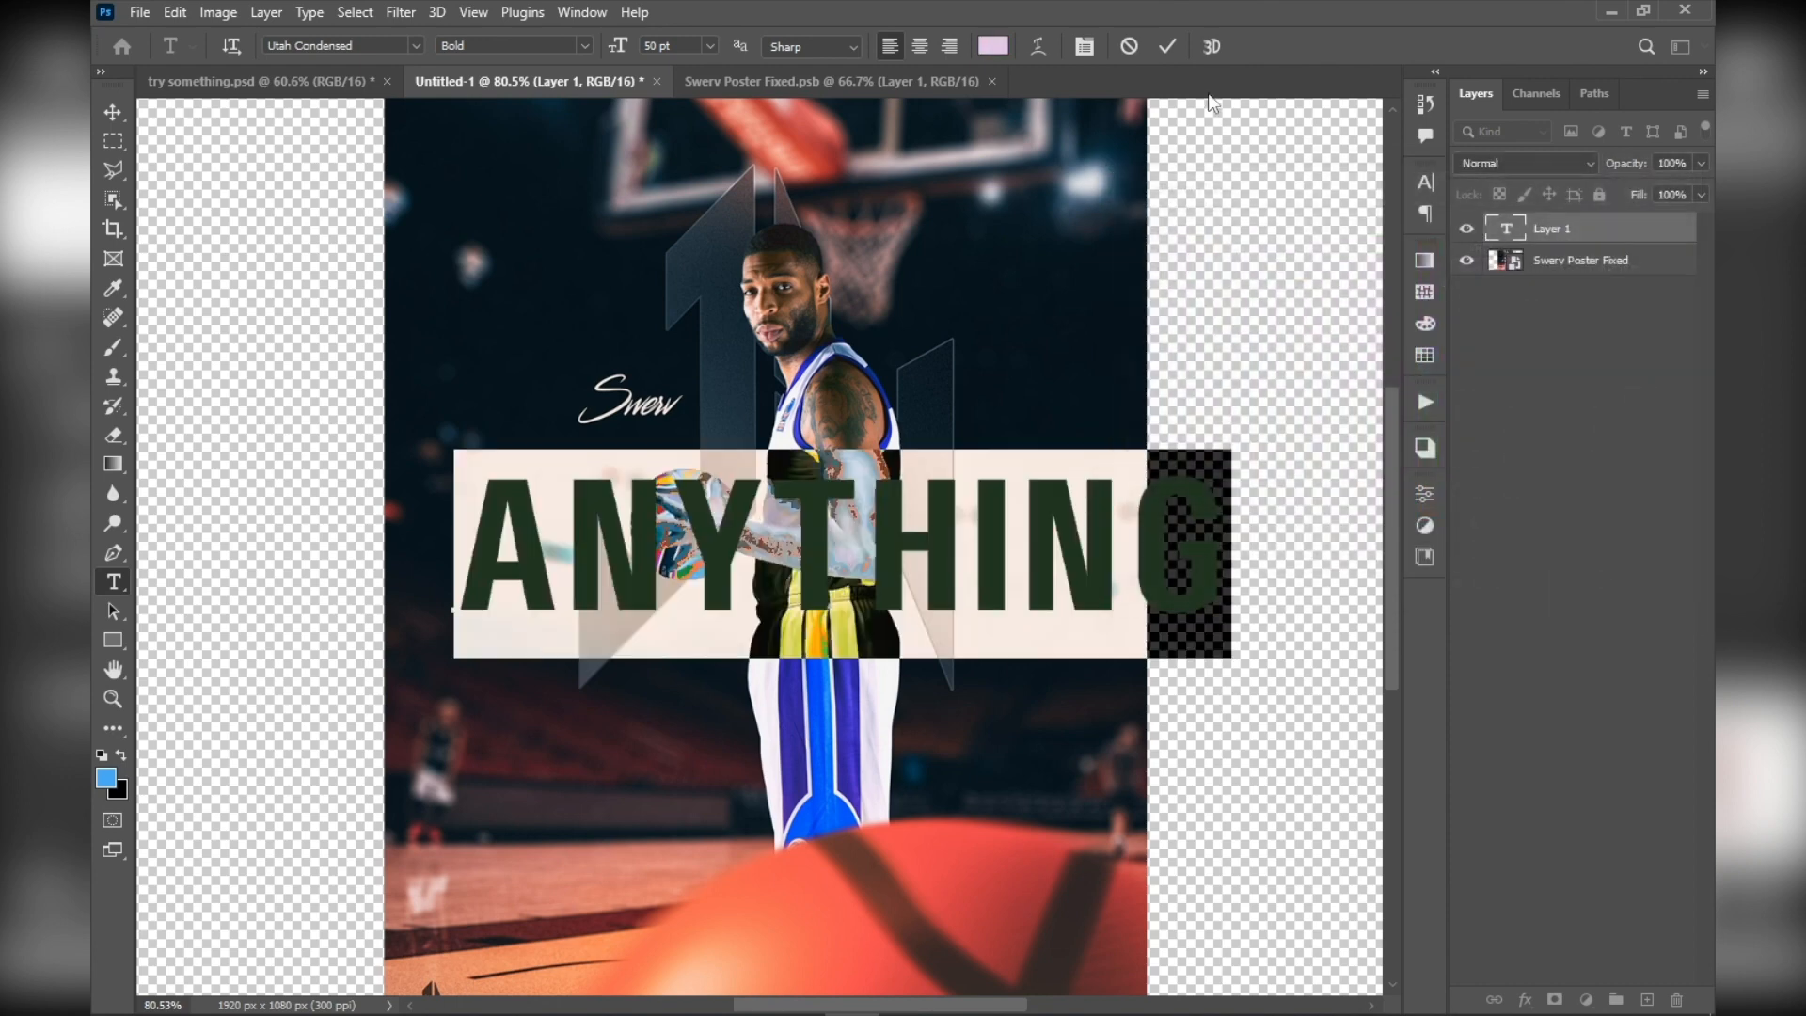
click(1166, 47)
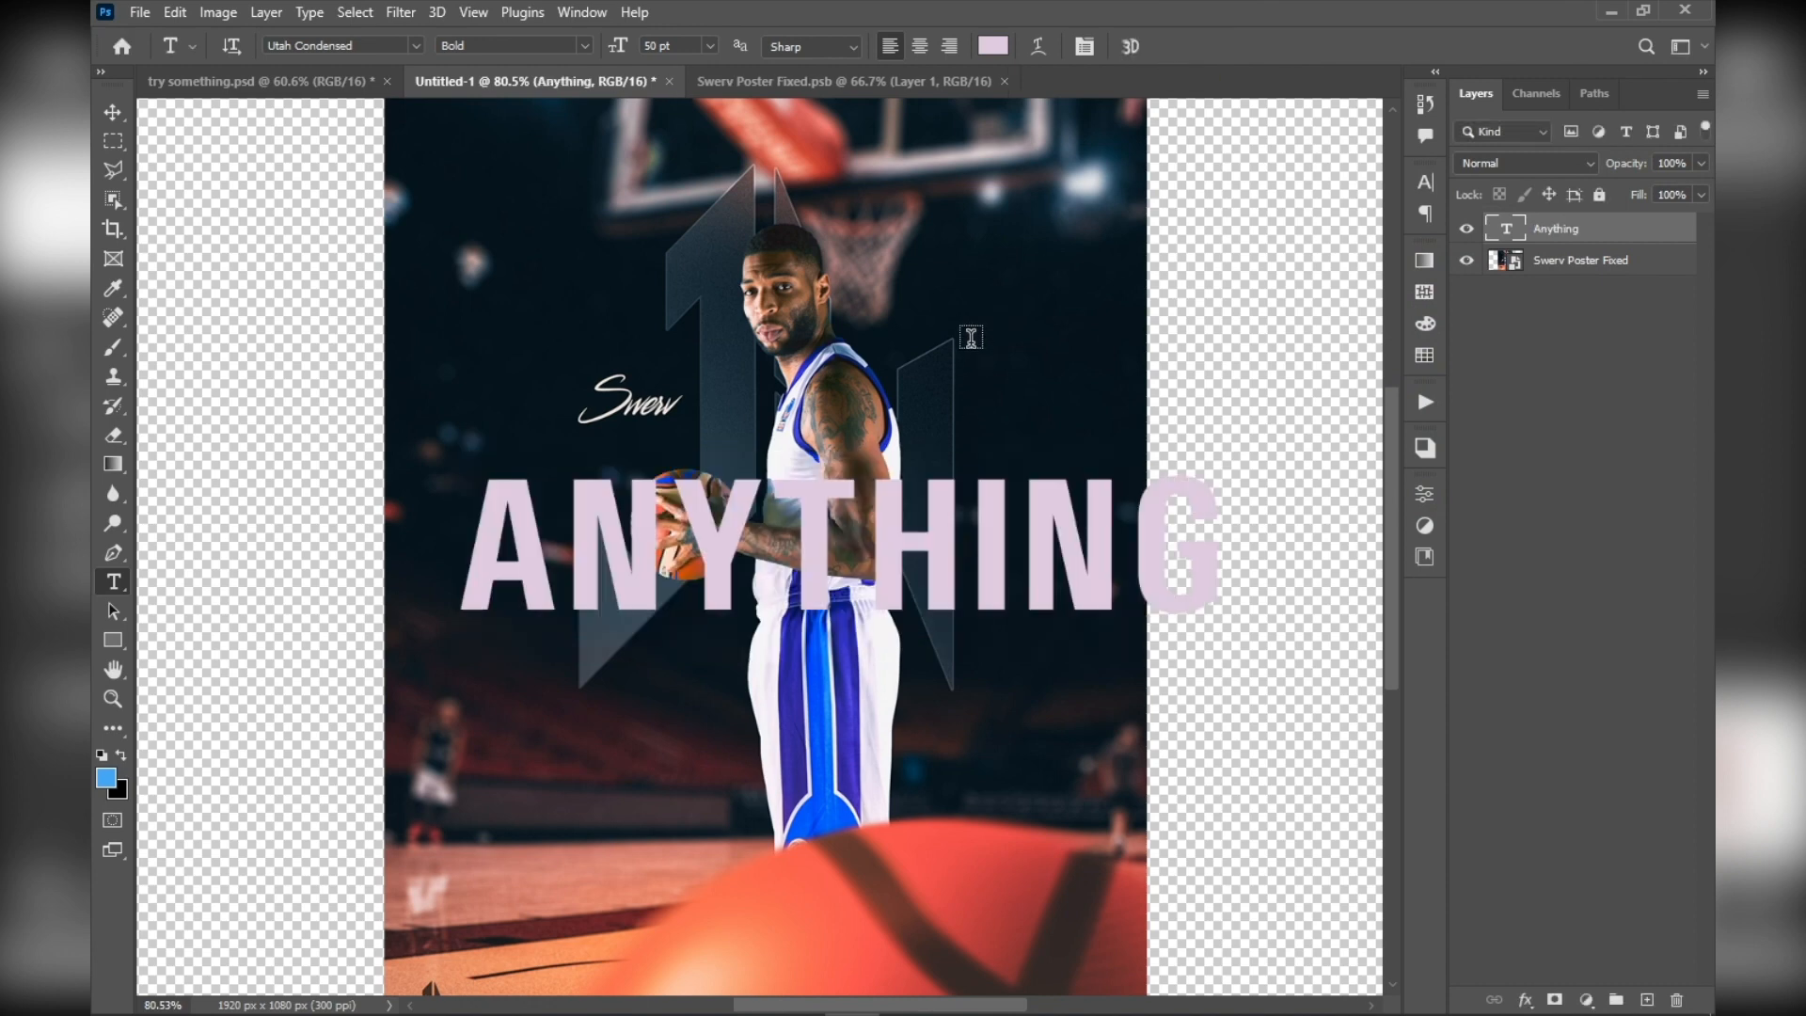
Move the "Anything" text left and slightly up so it spans the width of the poster
click(121, 117)
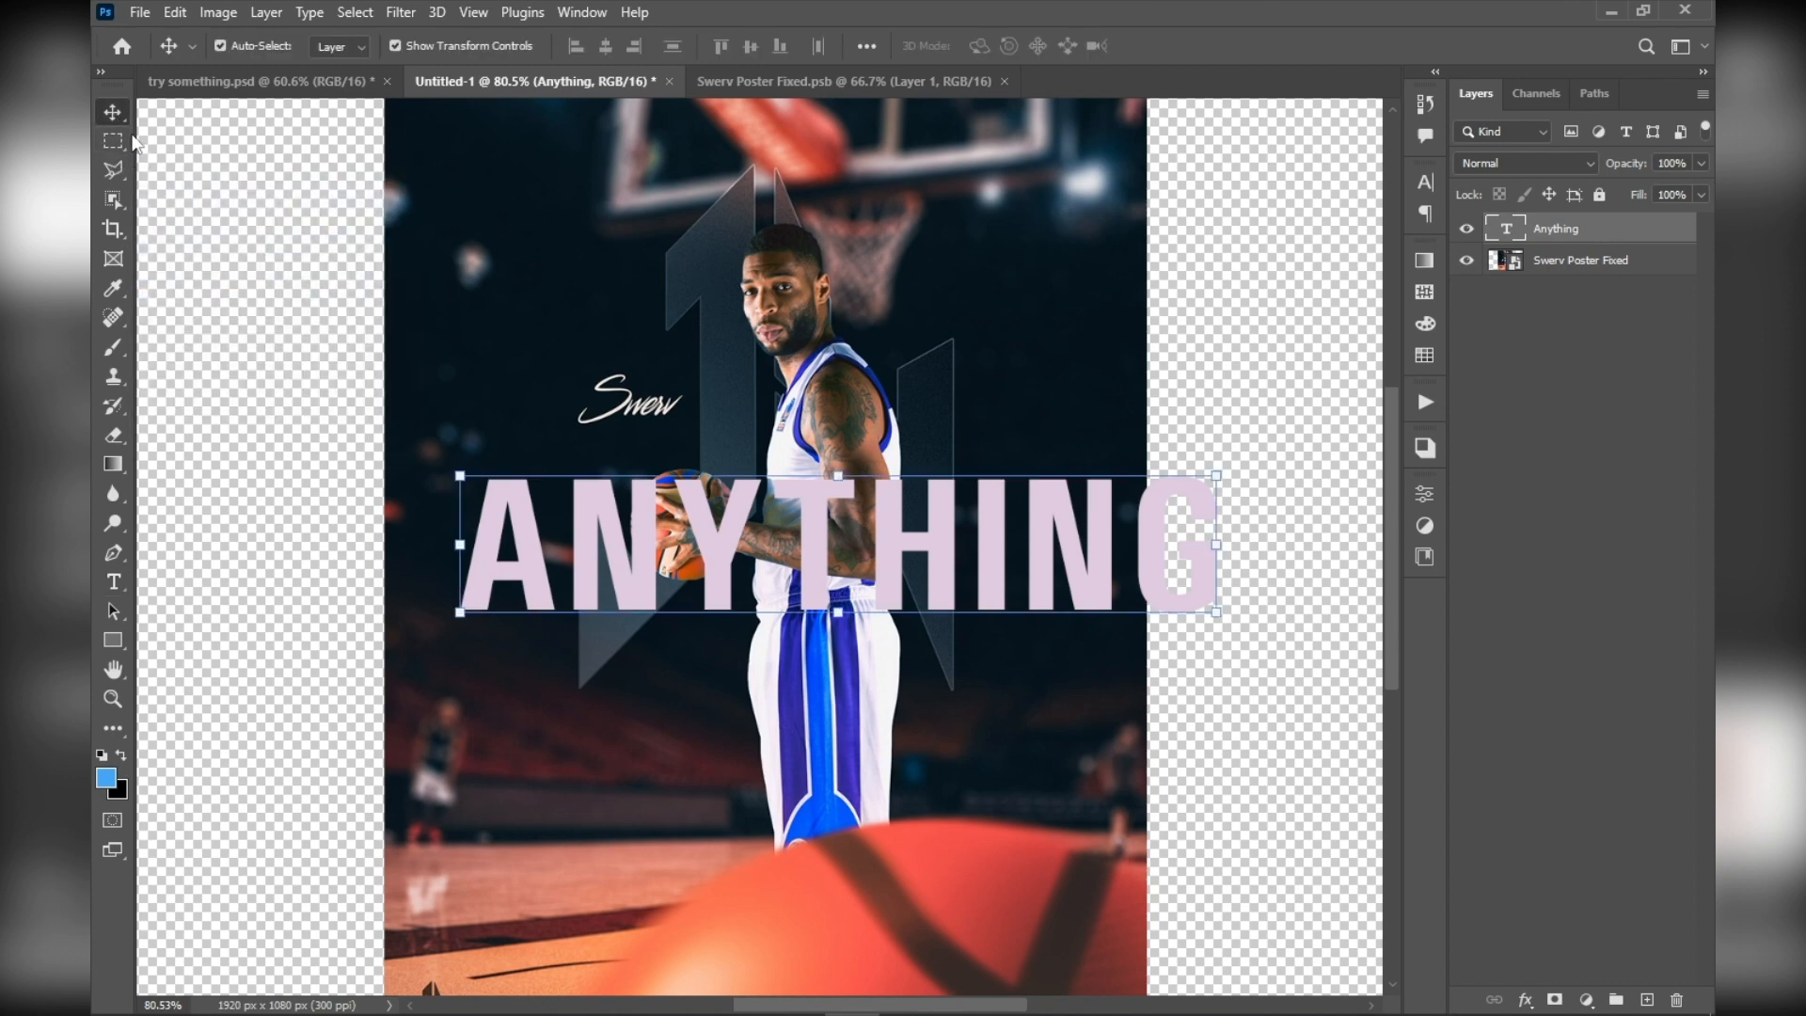
key(ctrl+0)
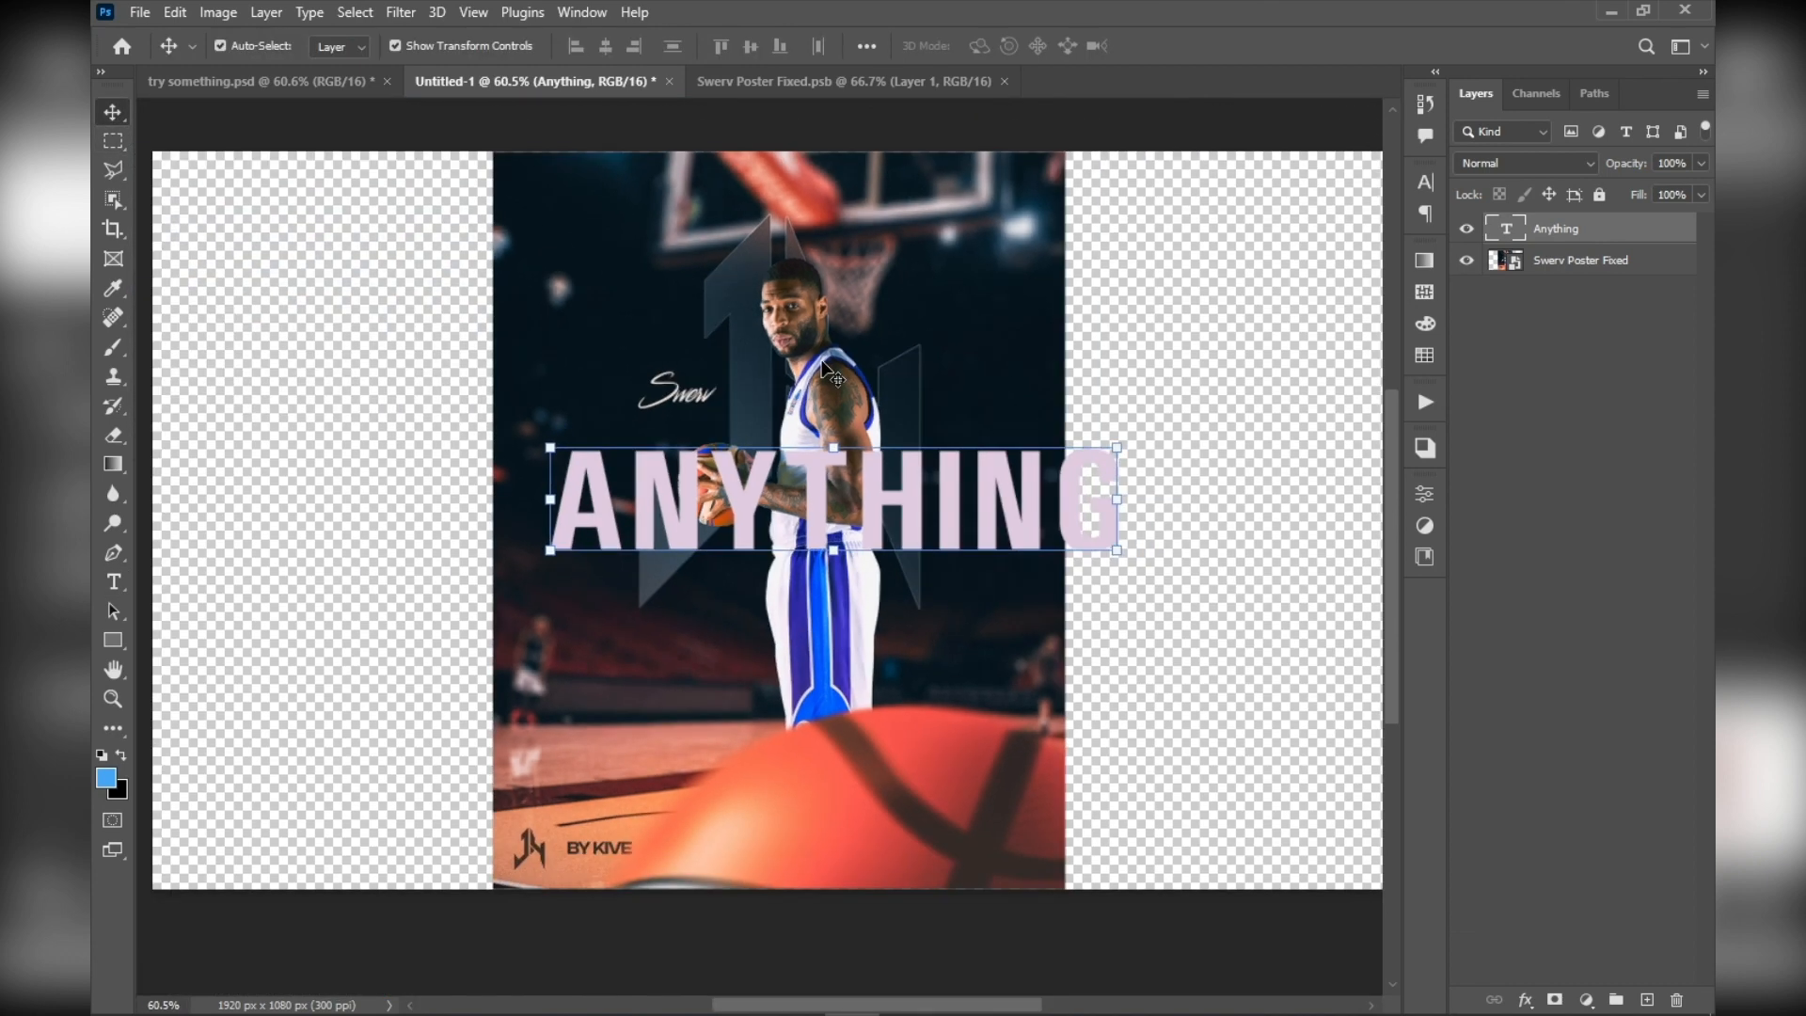
scroll(832, 373, up, 4)
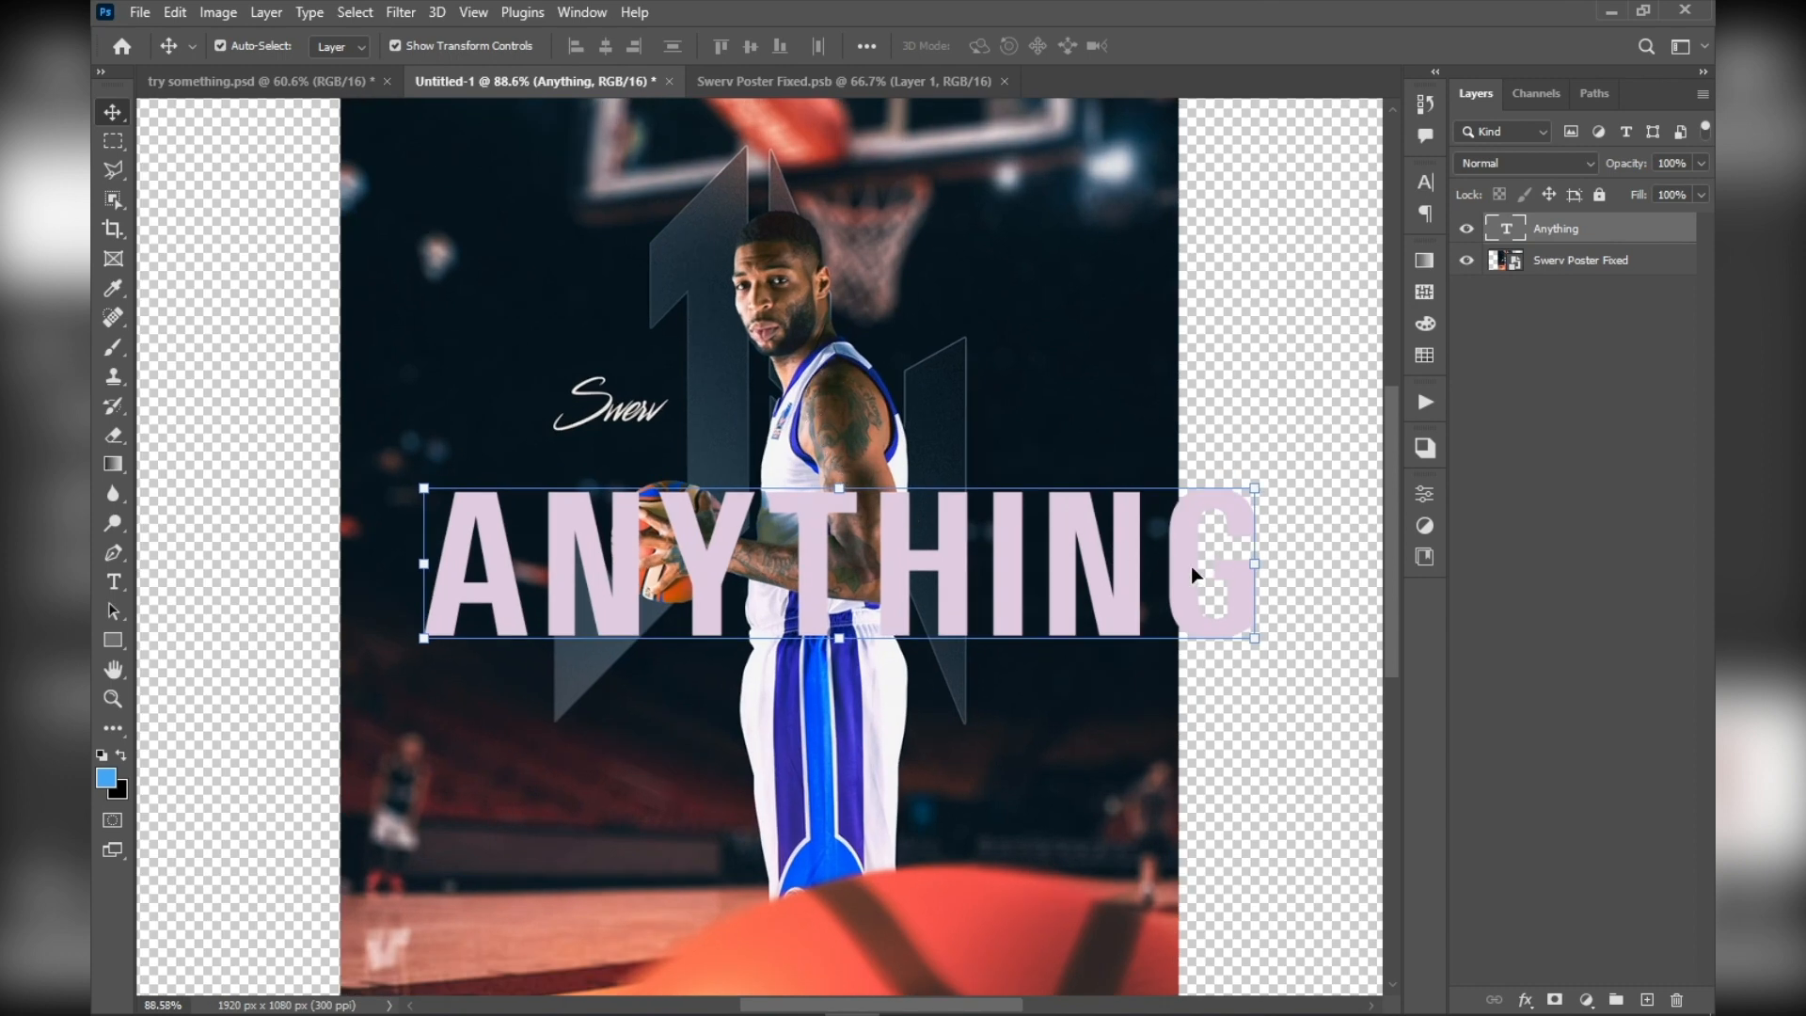
drag(931, 564, 844, 538)
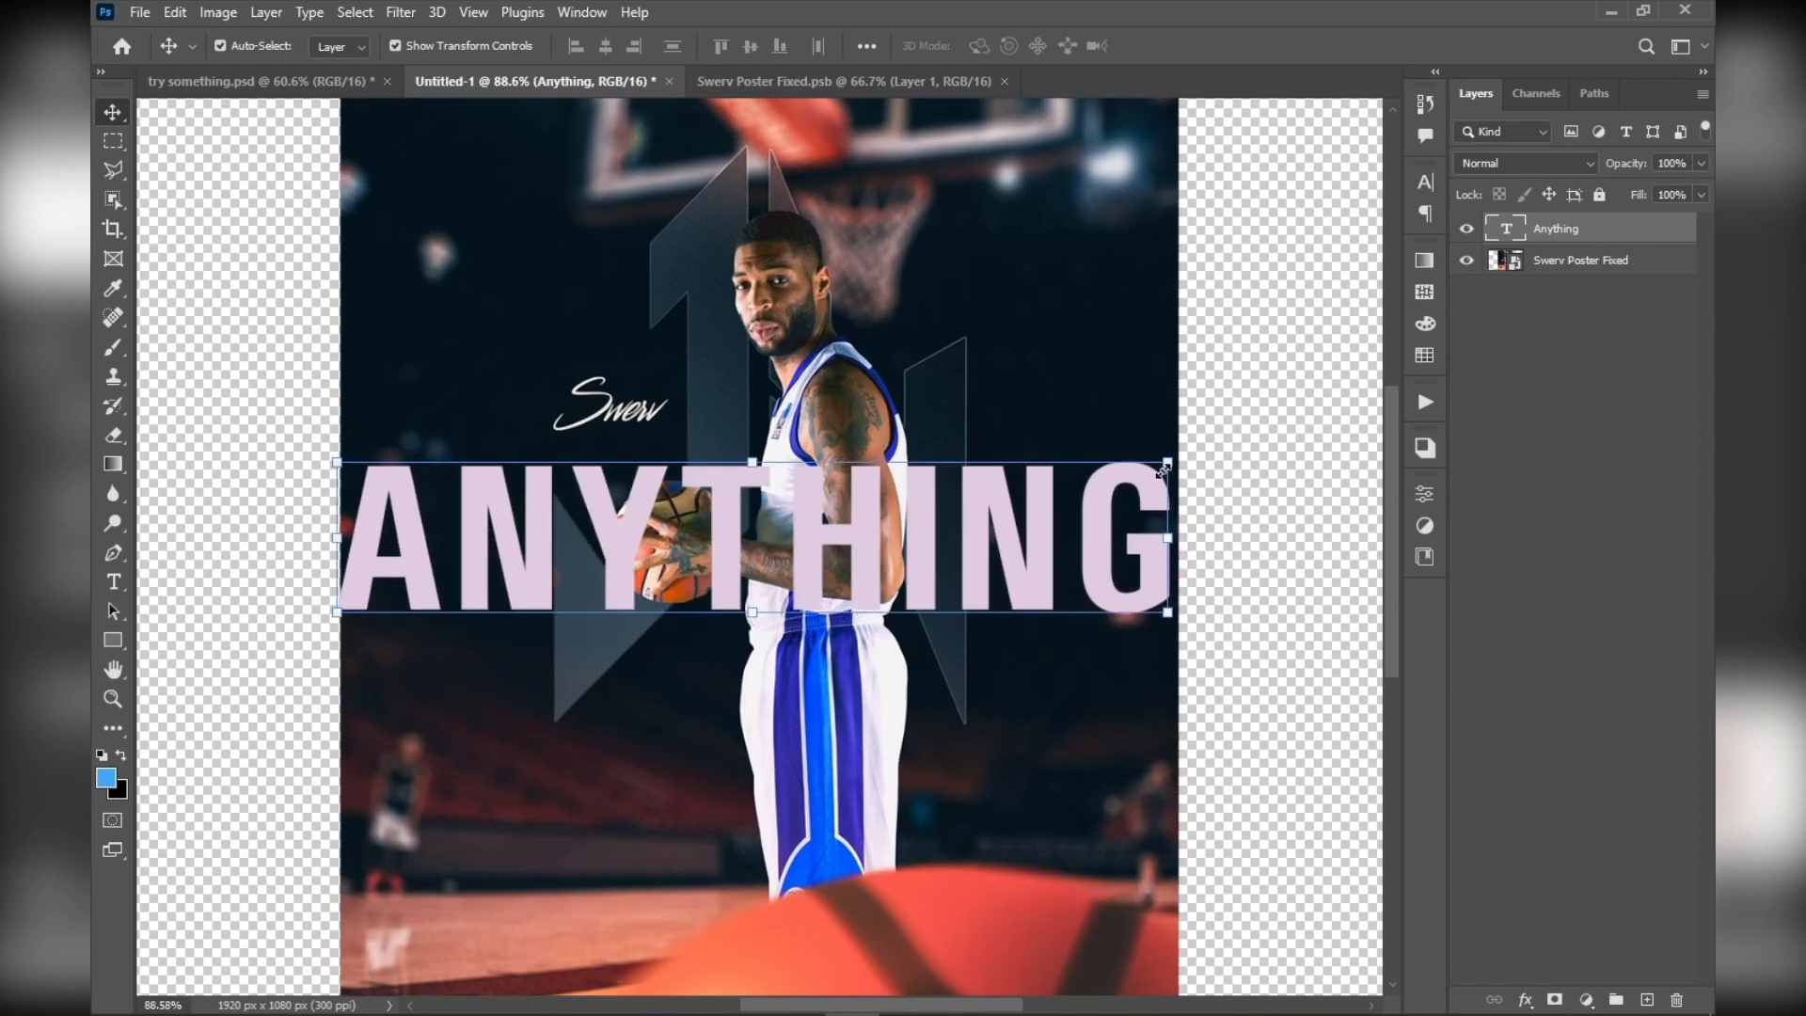
Scale the "Anything" text down proportionally to about 93% and apply the transform
drag(1166, 466, 1058, 470)
scroll(1059, 470, up, 3)
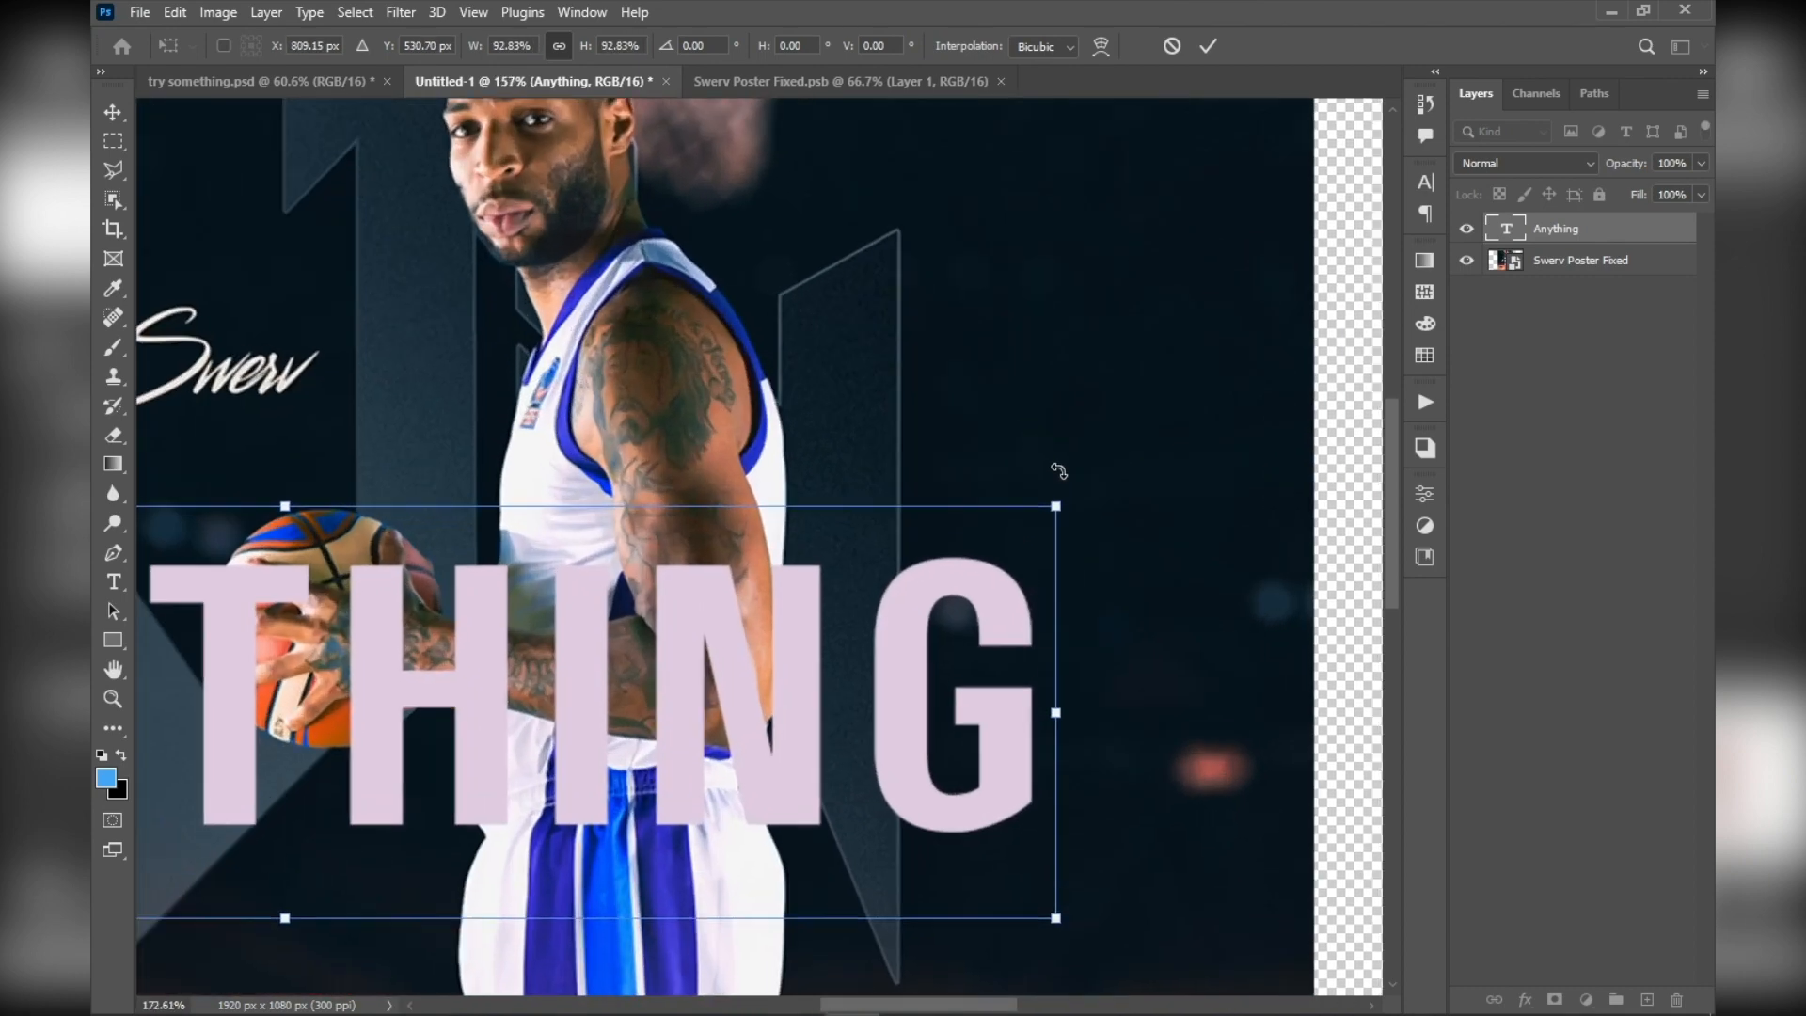
scroll(1057, 493, up, 3)
scroll(1057, 511, down, 4)
mouse_move(1059, 509)
mouse_down()
mouse_move(999, 527)
mouse_move(1060, 508)
mouse_up()
scroll(1060, 509, up, 4)
key(Return)
Examine the edges and quality of the "Anything" text layer at several magnifications
scroll(527, 350, down, 5)
scroll(420, 301, left, 3)
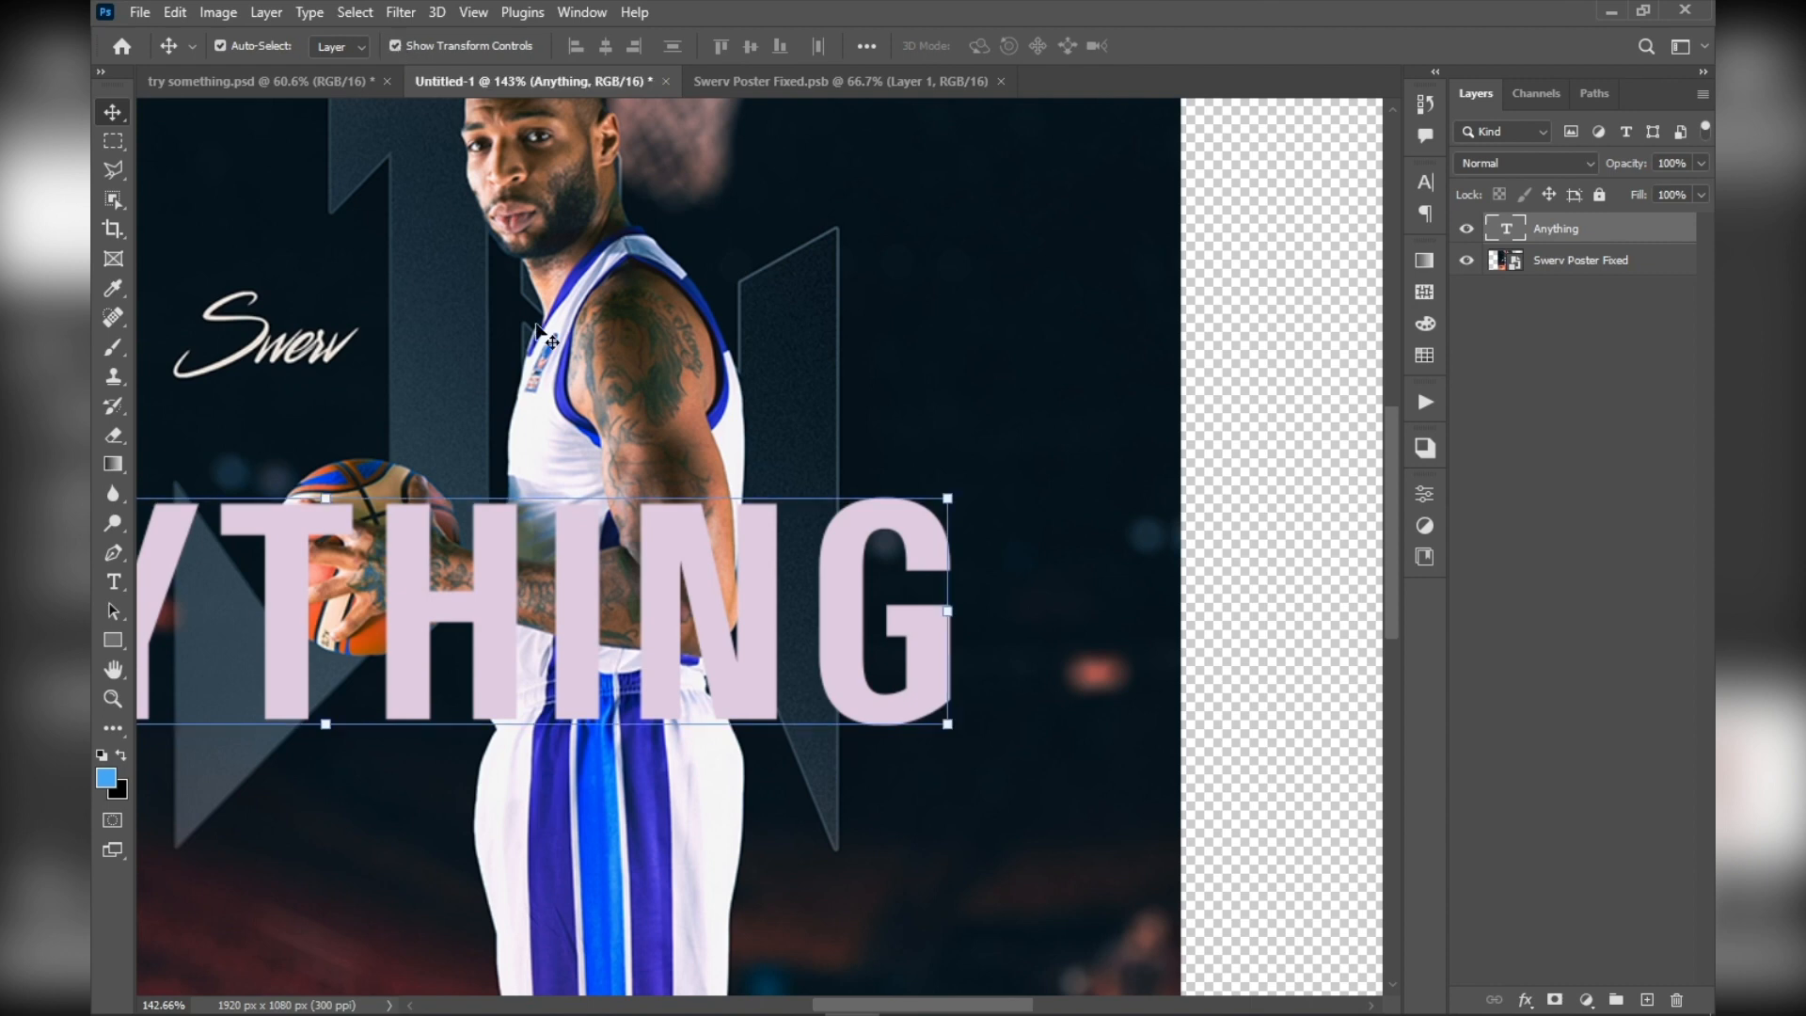
scroll(583, 414, down, 5)
scroll(583, 414, down, 2)
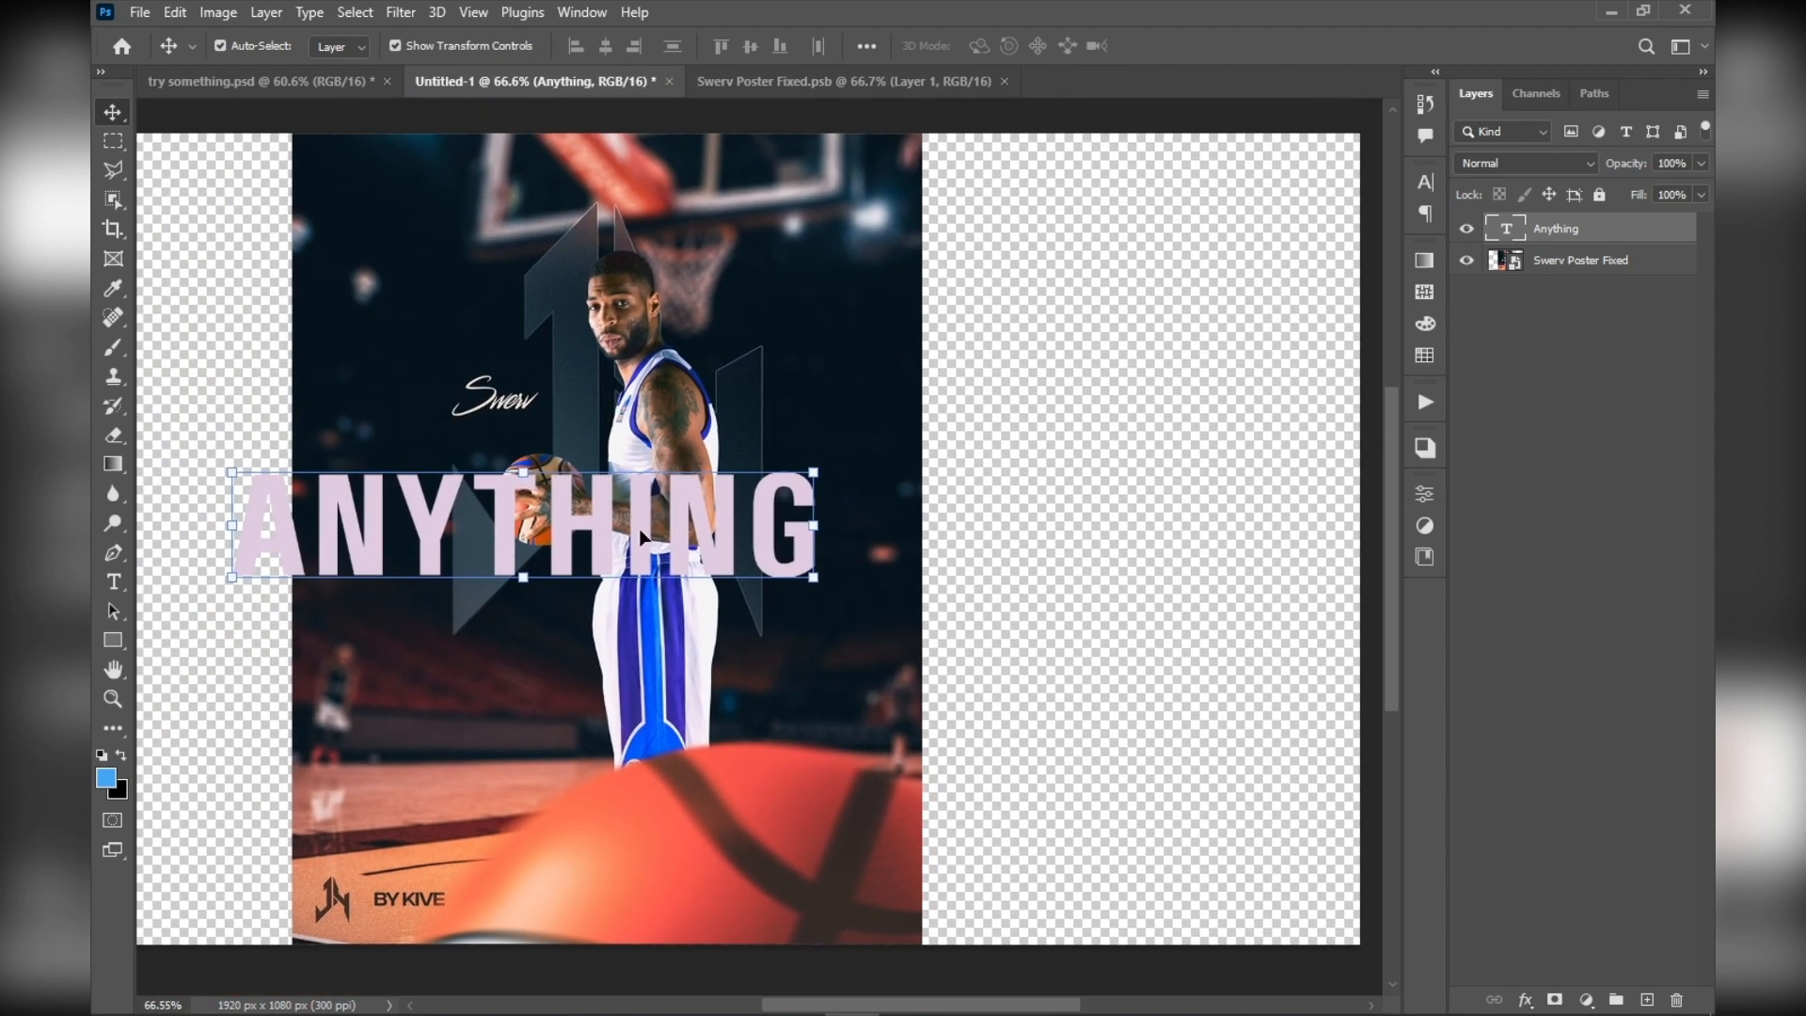
scroll(621, 581, up, 2)
scroll(621, 581, down, 3)
scroll(640, 585, up, 2)
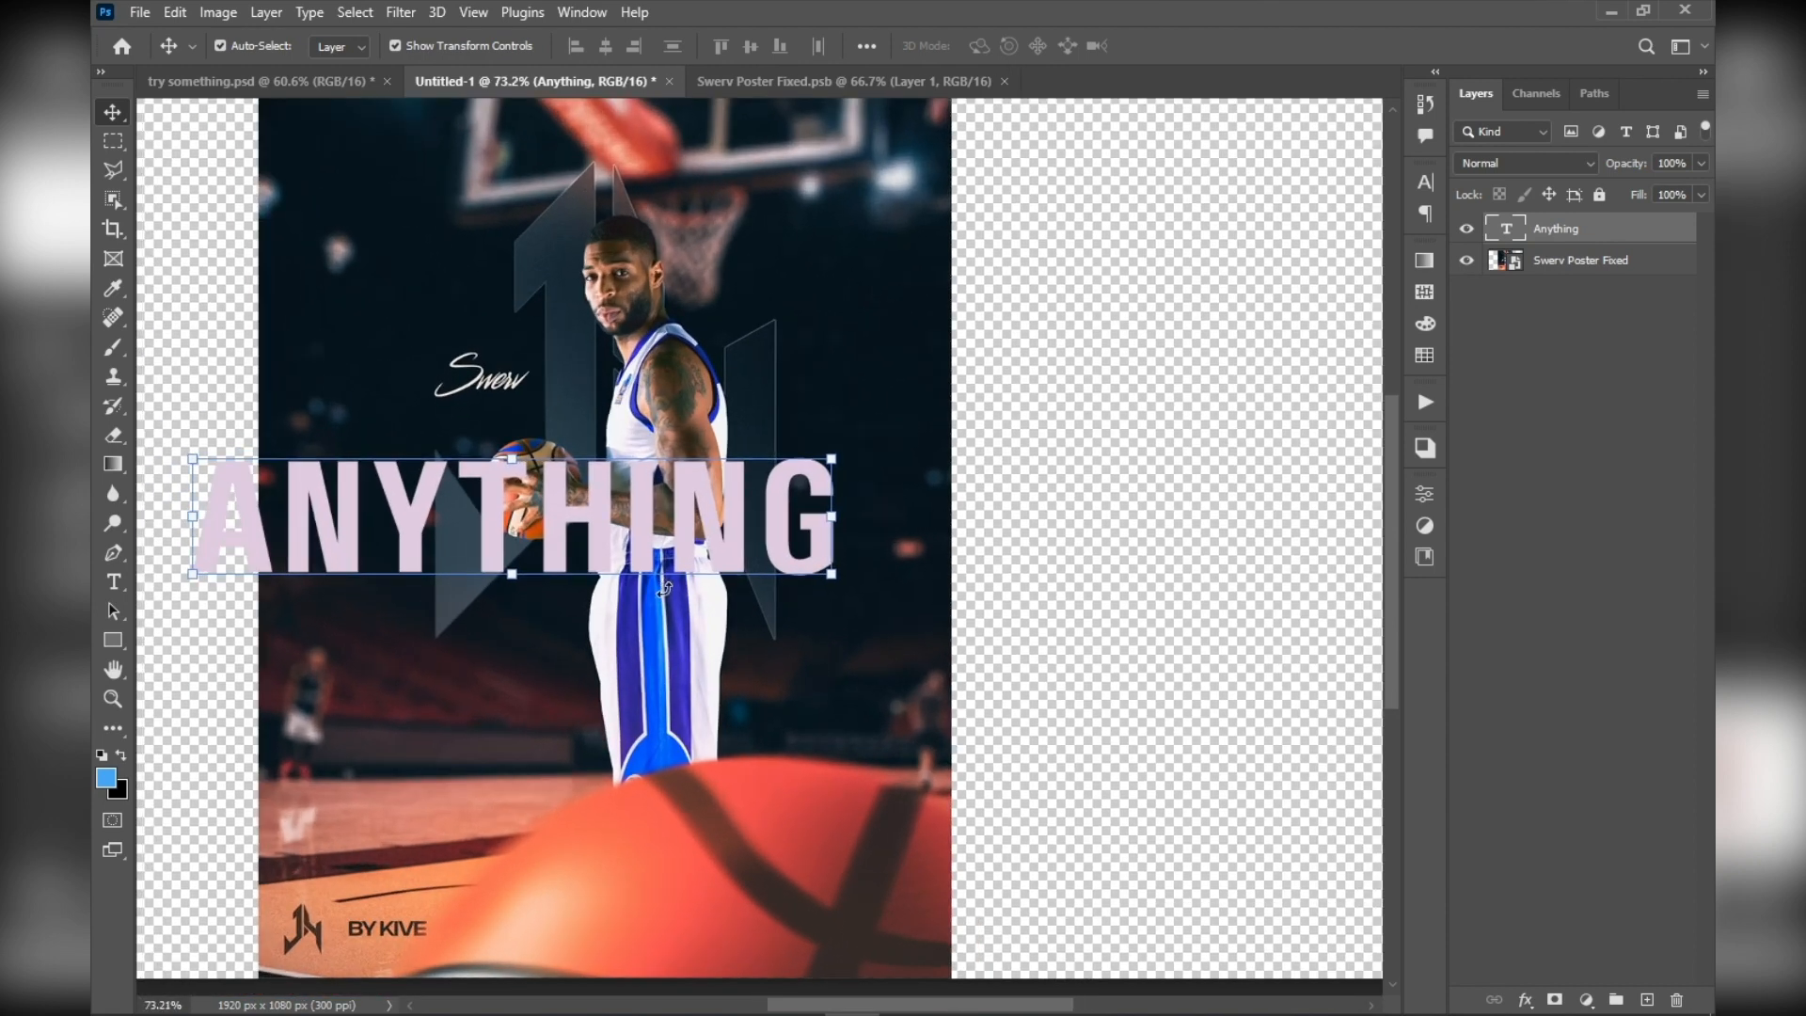
scroll(553, 583, up, 4)
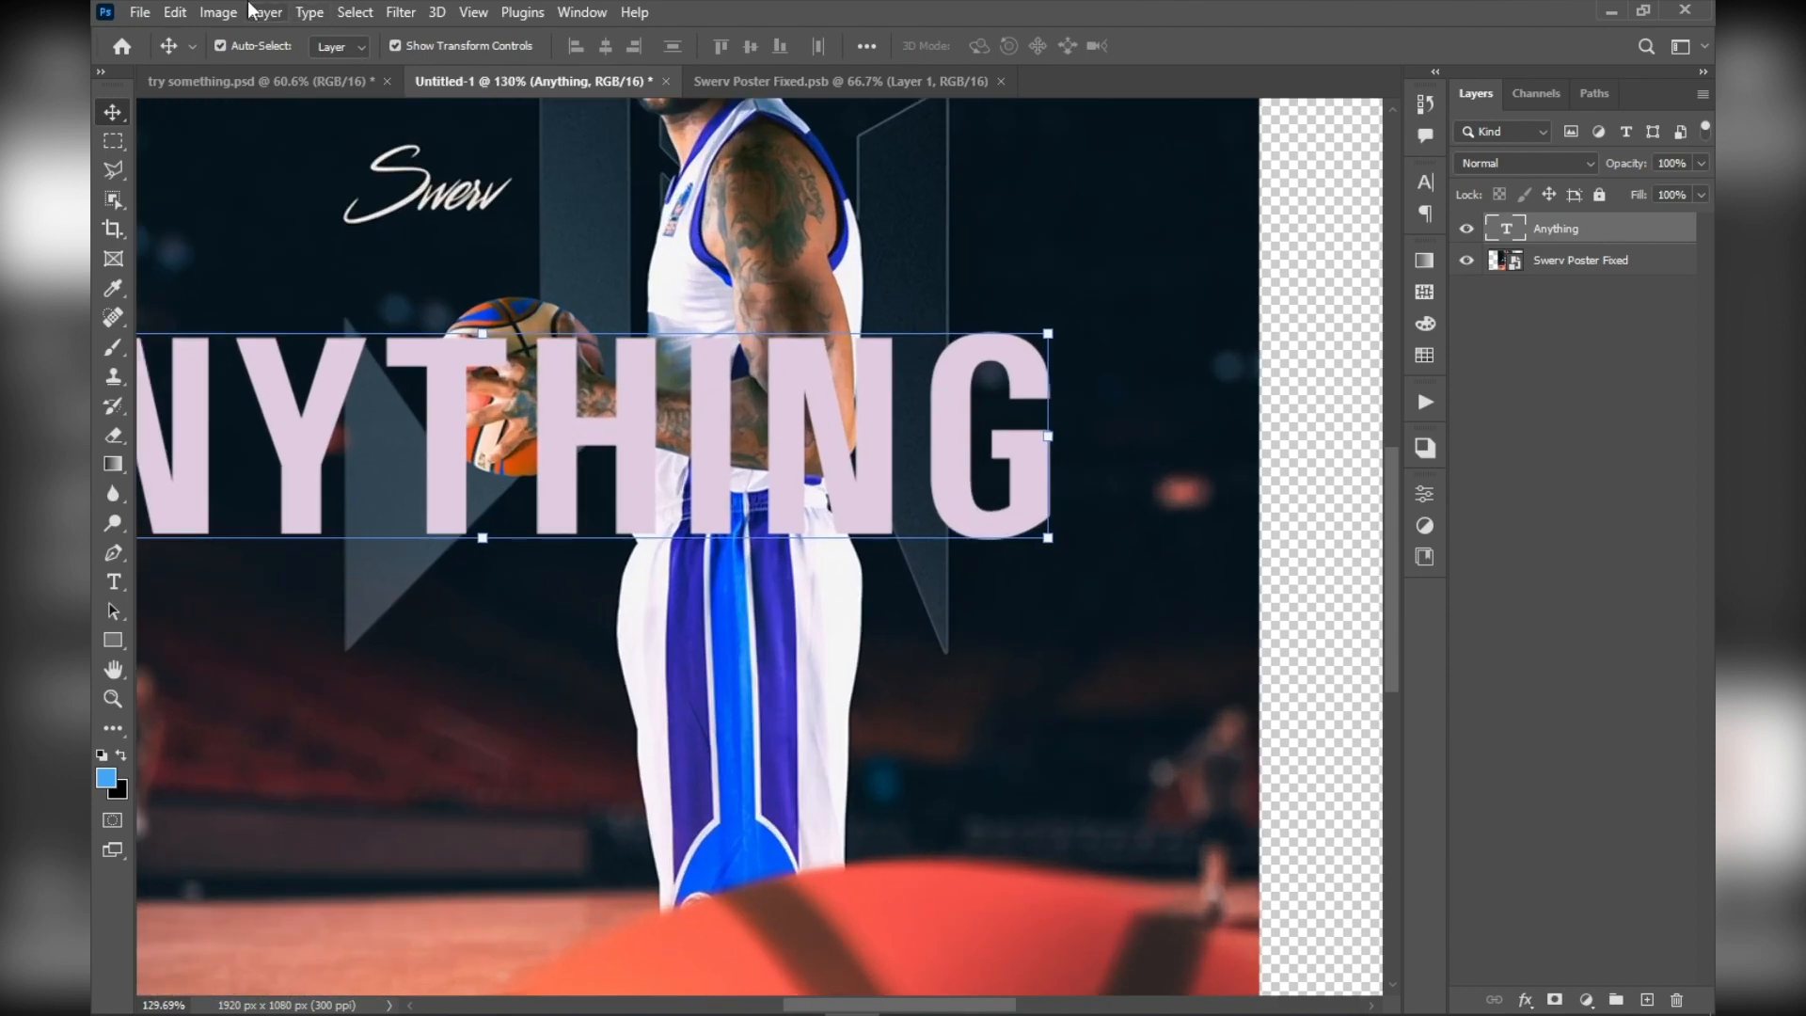
drag(654, 502, 712, 522)
scroll(733, 518, down, 3)
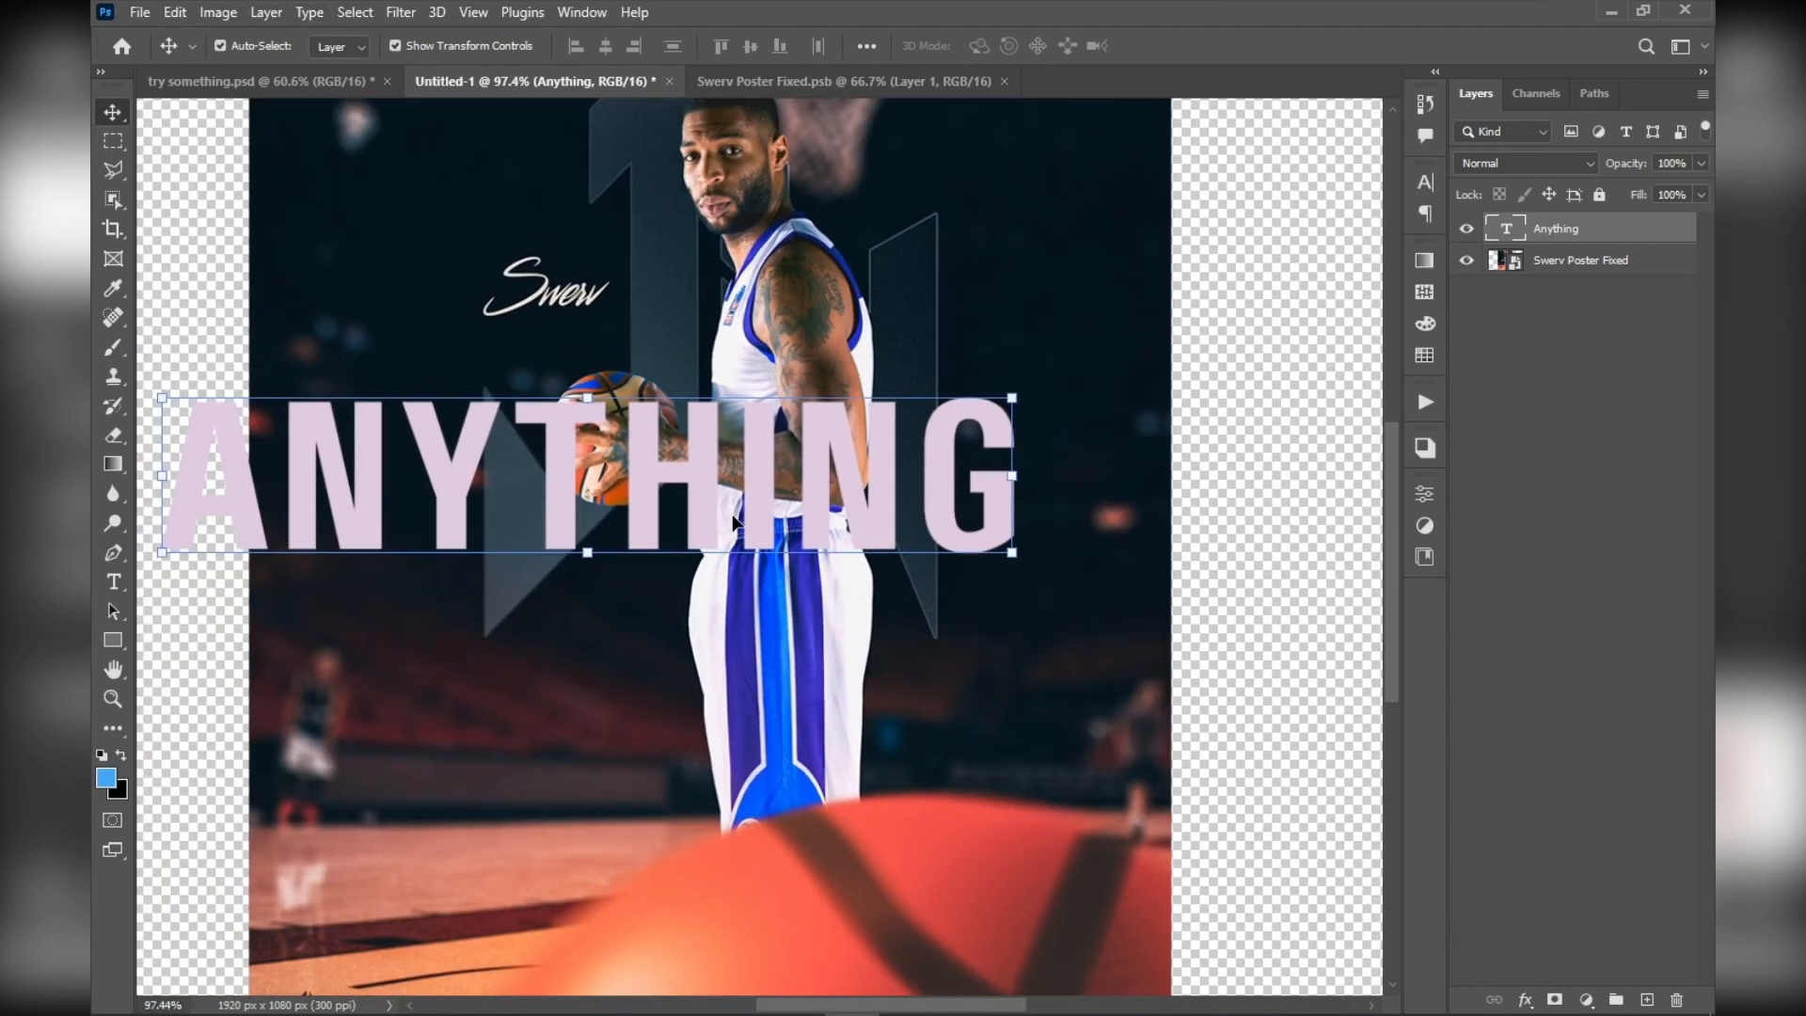
scroll(1024, 326, up, 6)
scroll(973, 447, up, 5)
scroll(1025, 460, down, 2)
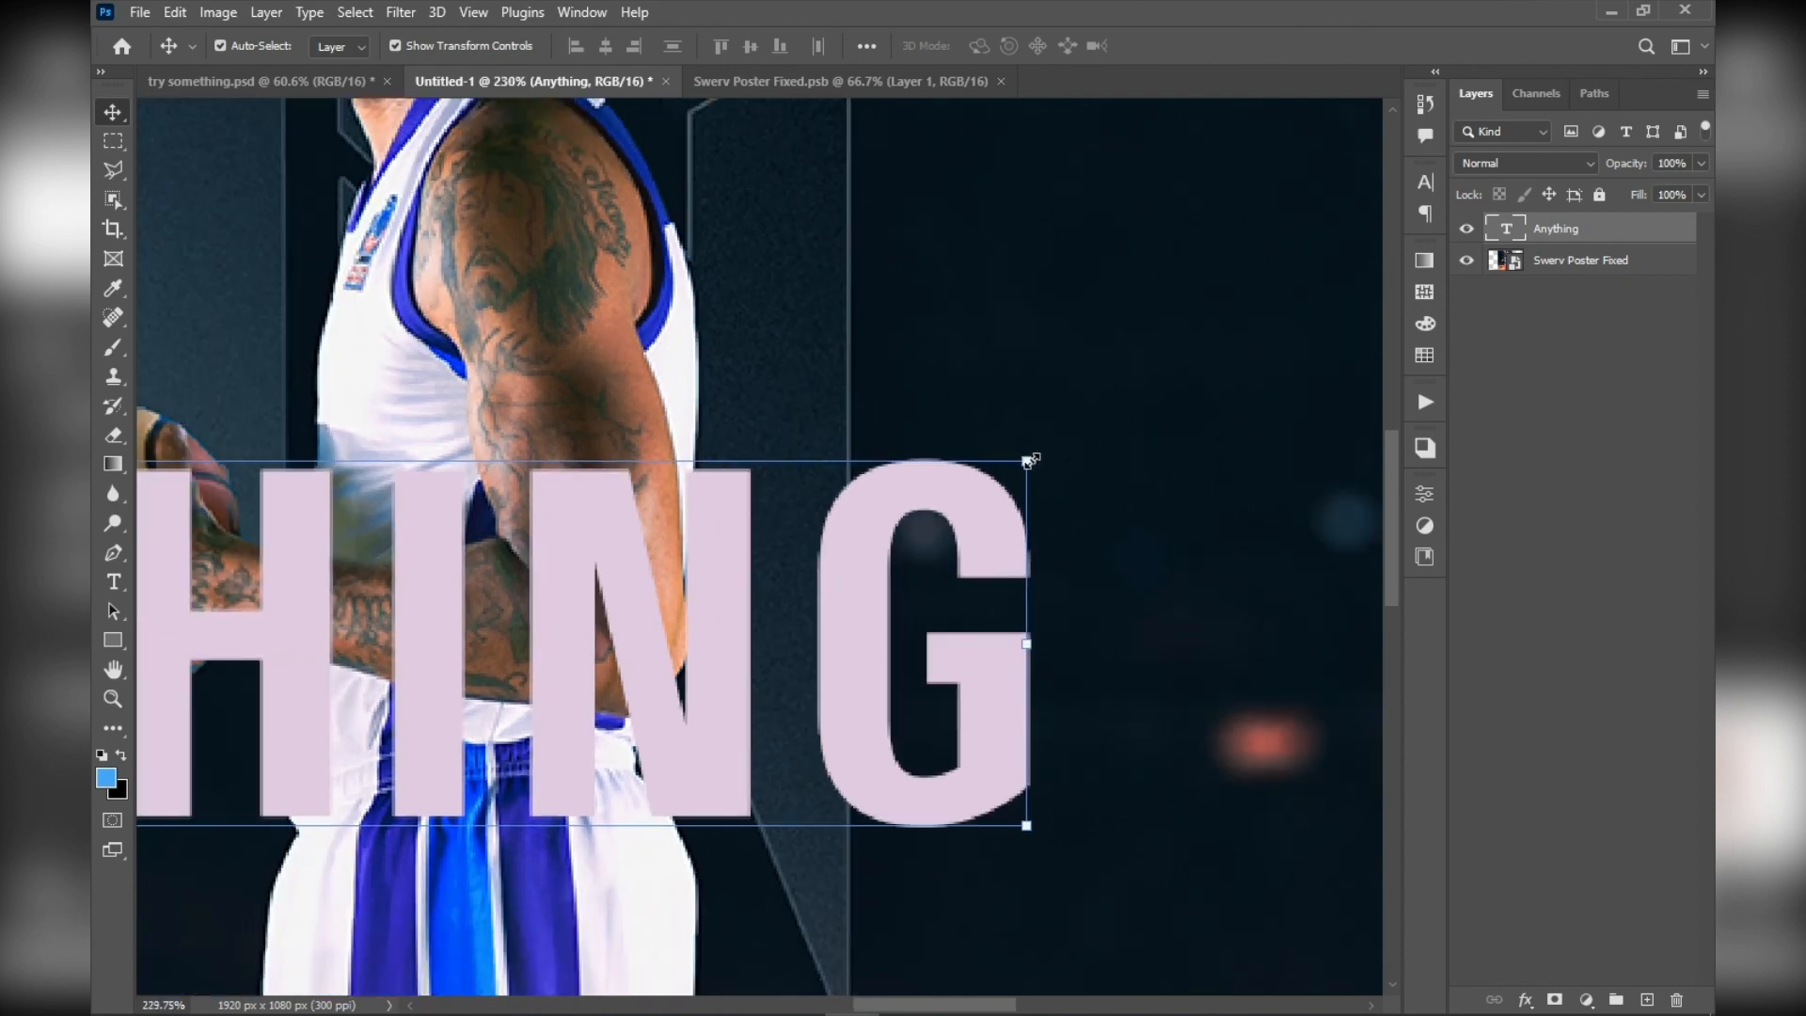
Try to skew and distort the "Anything" text by its corners and reposition it, and discard the transform
drag(1030, 460, 856, 625)
scroll(872, 598, down, 8)
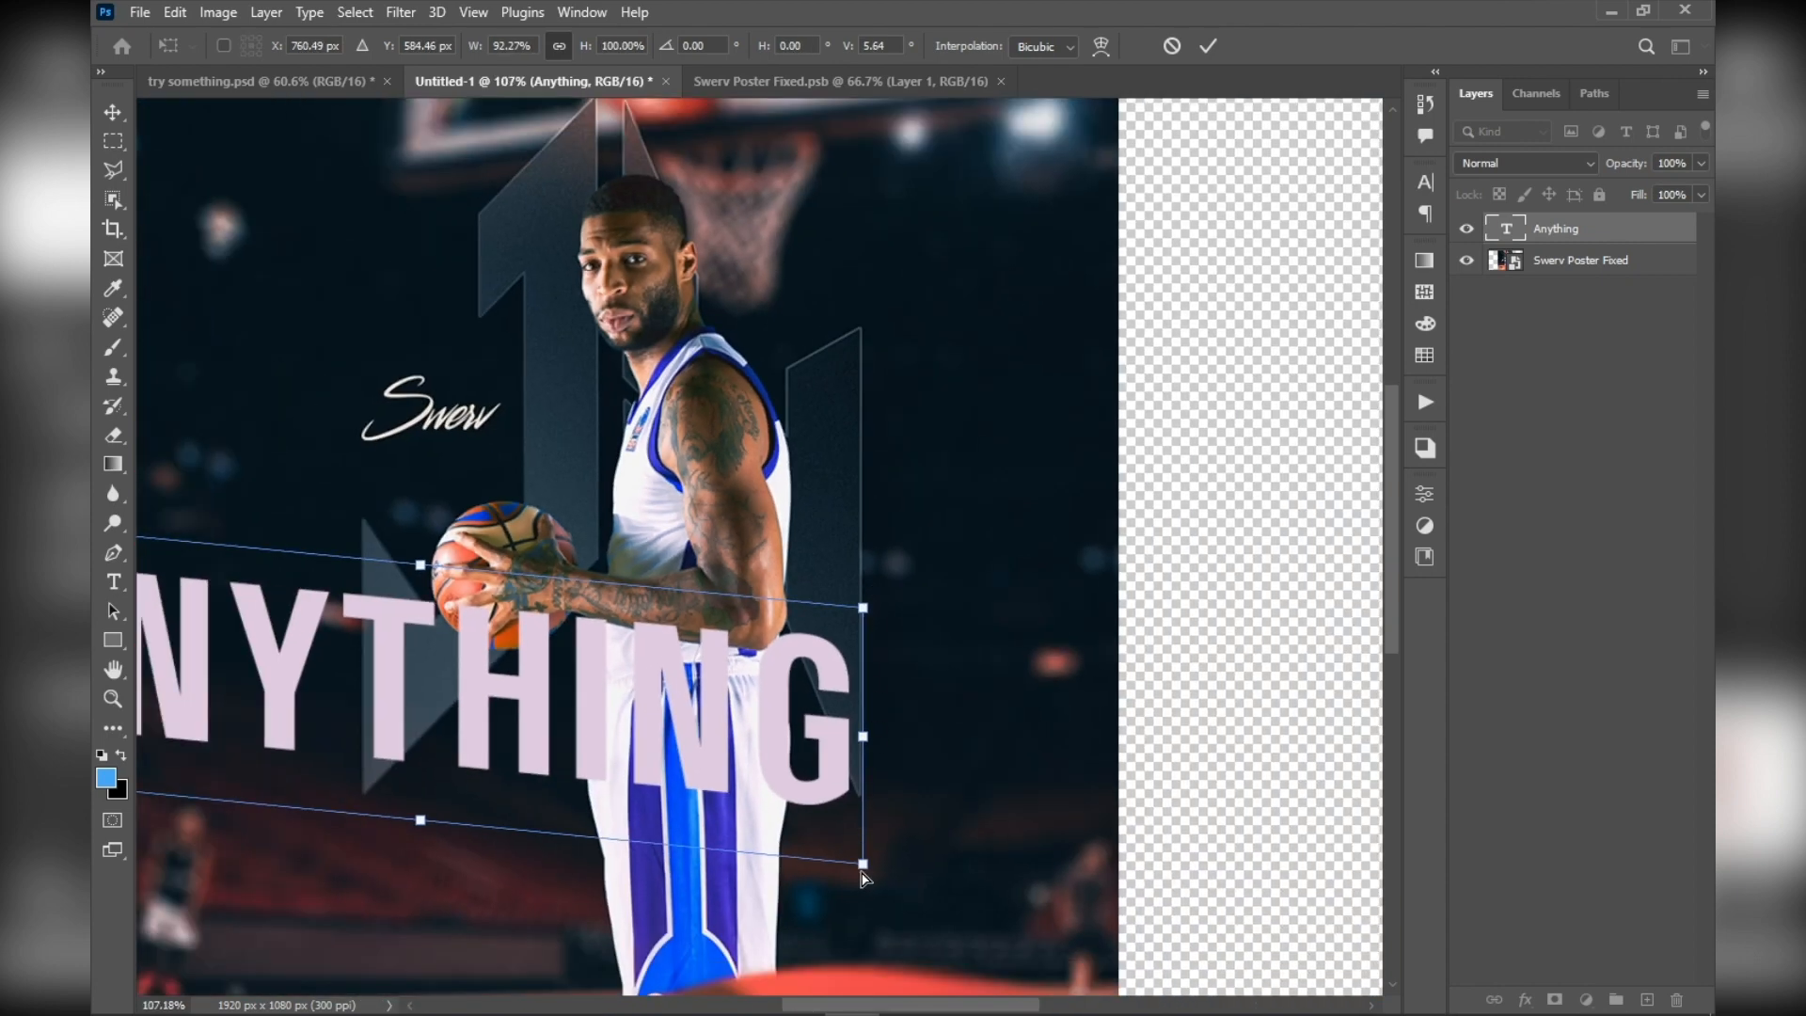
drag(866, 874, 828, 743)
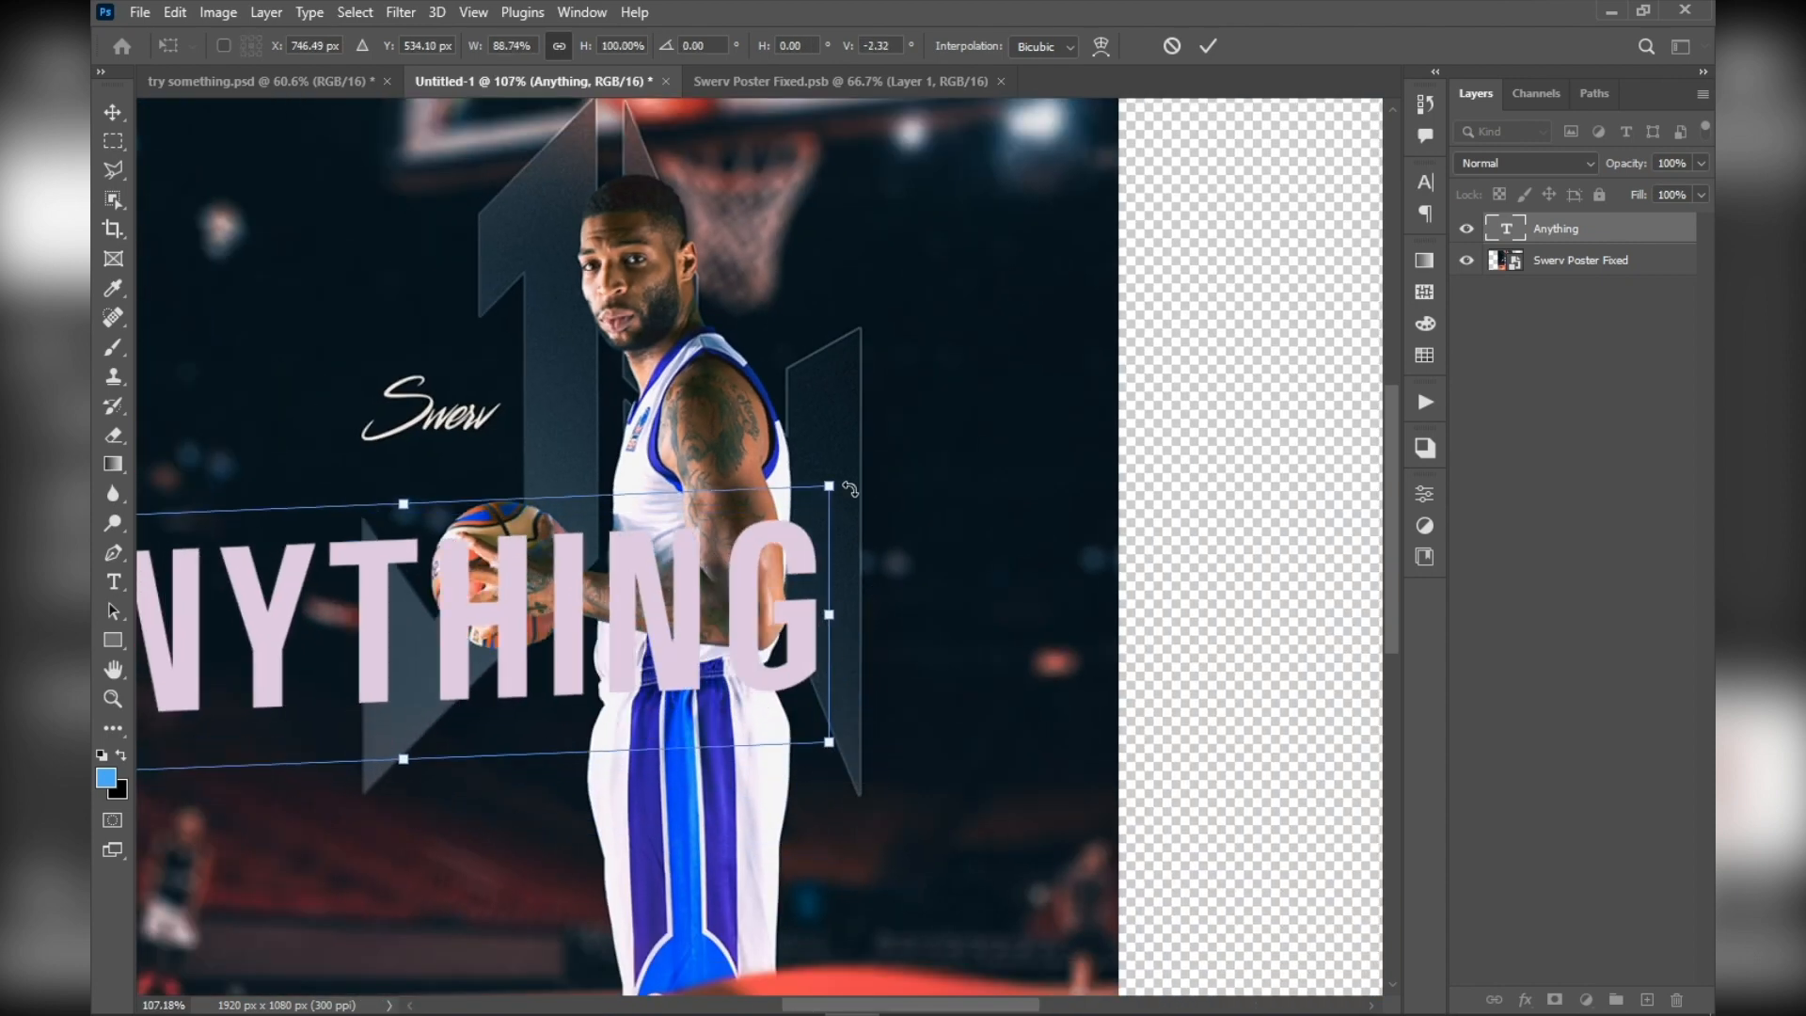
drag(831, 492, 745, 555)
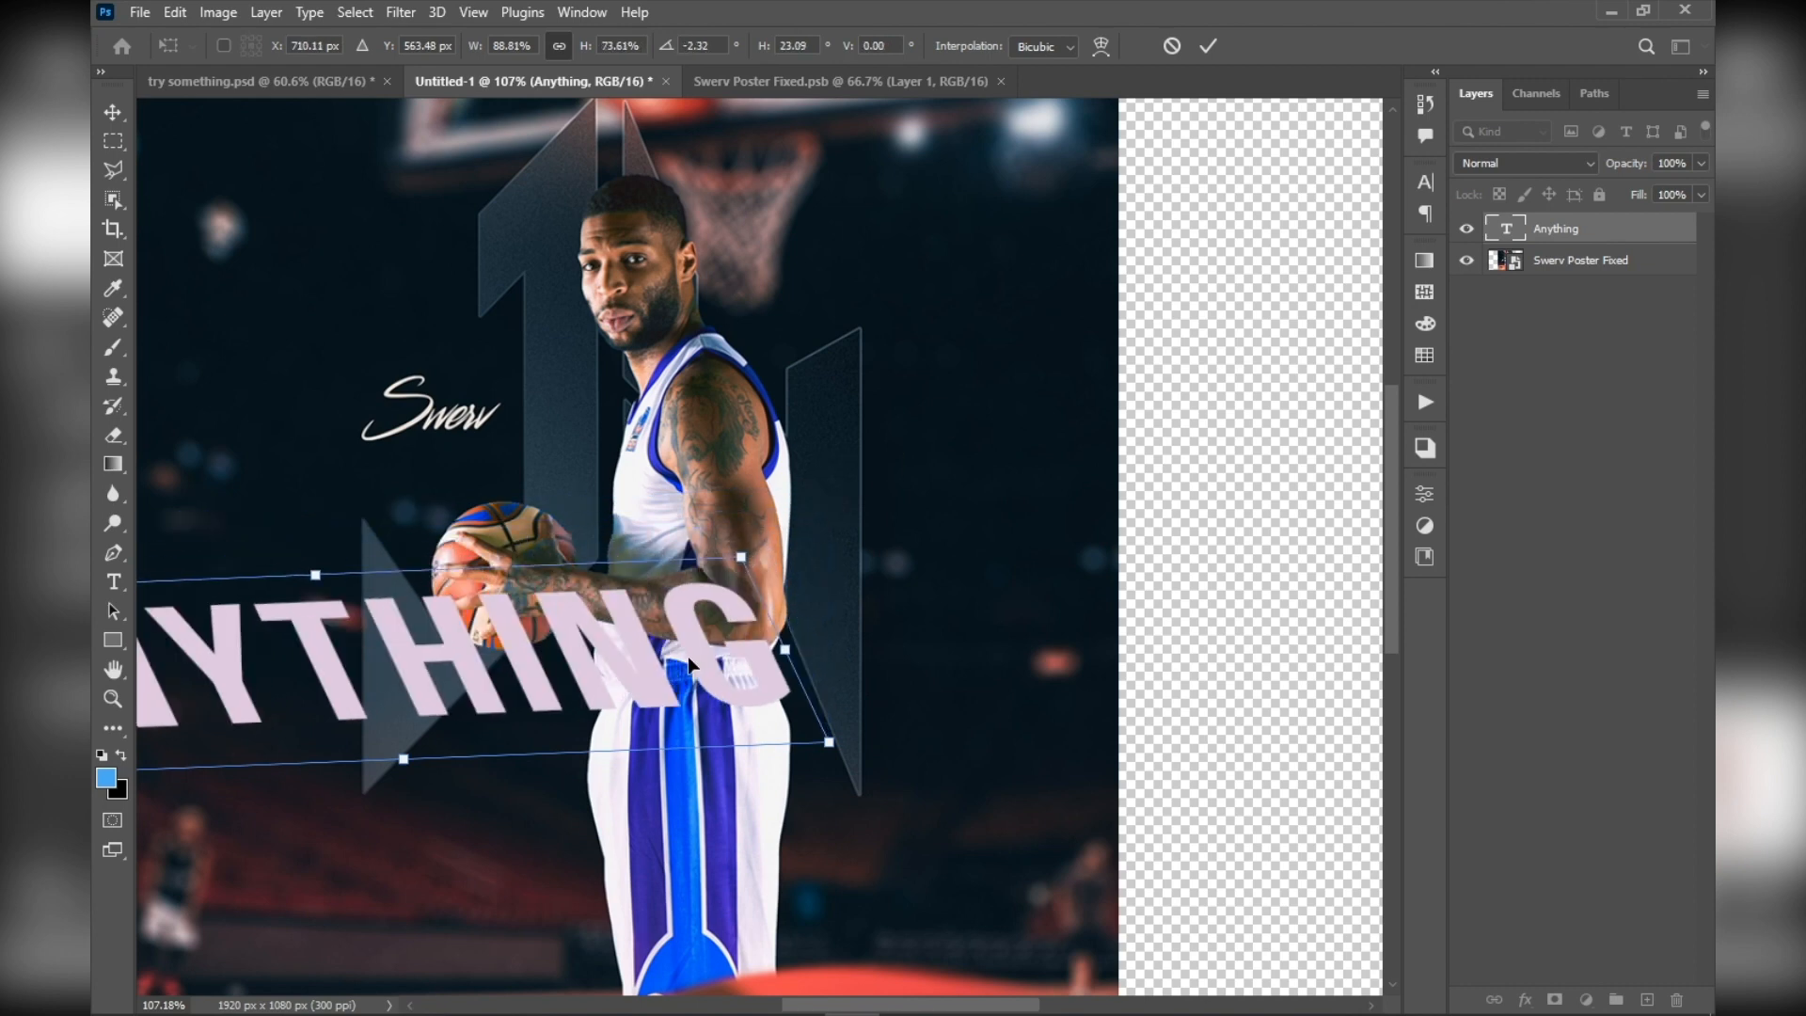
scroll(692, 668, down, 4)
drag(564, 649, 649, 637)
scroll(650, 638, up, 4)
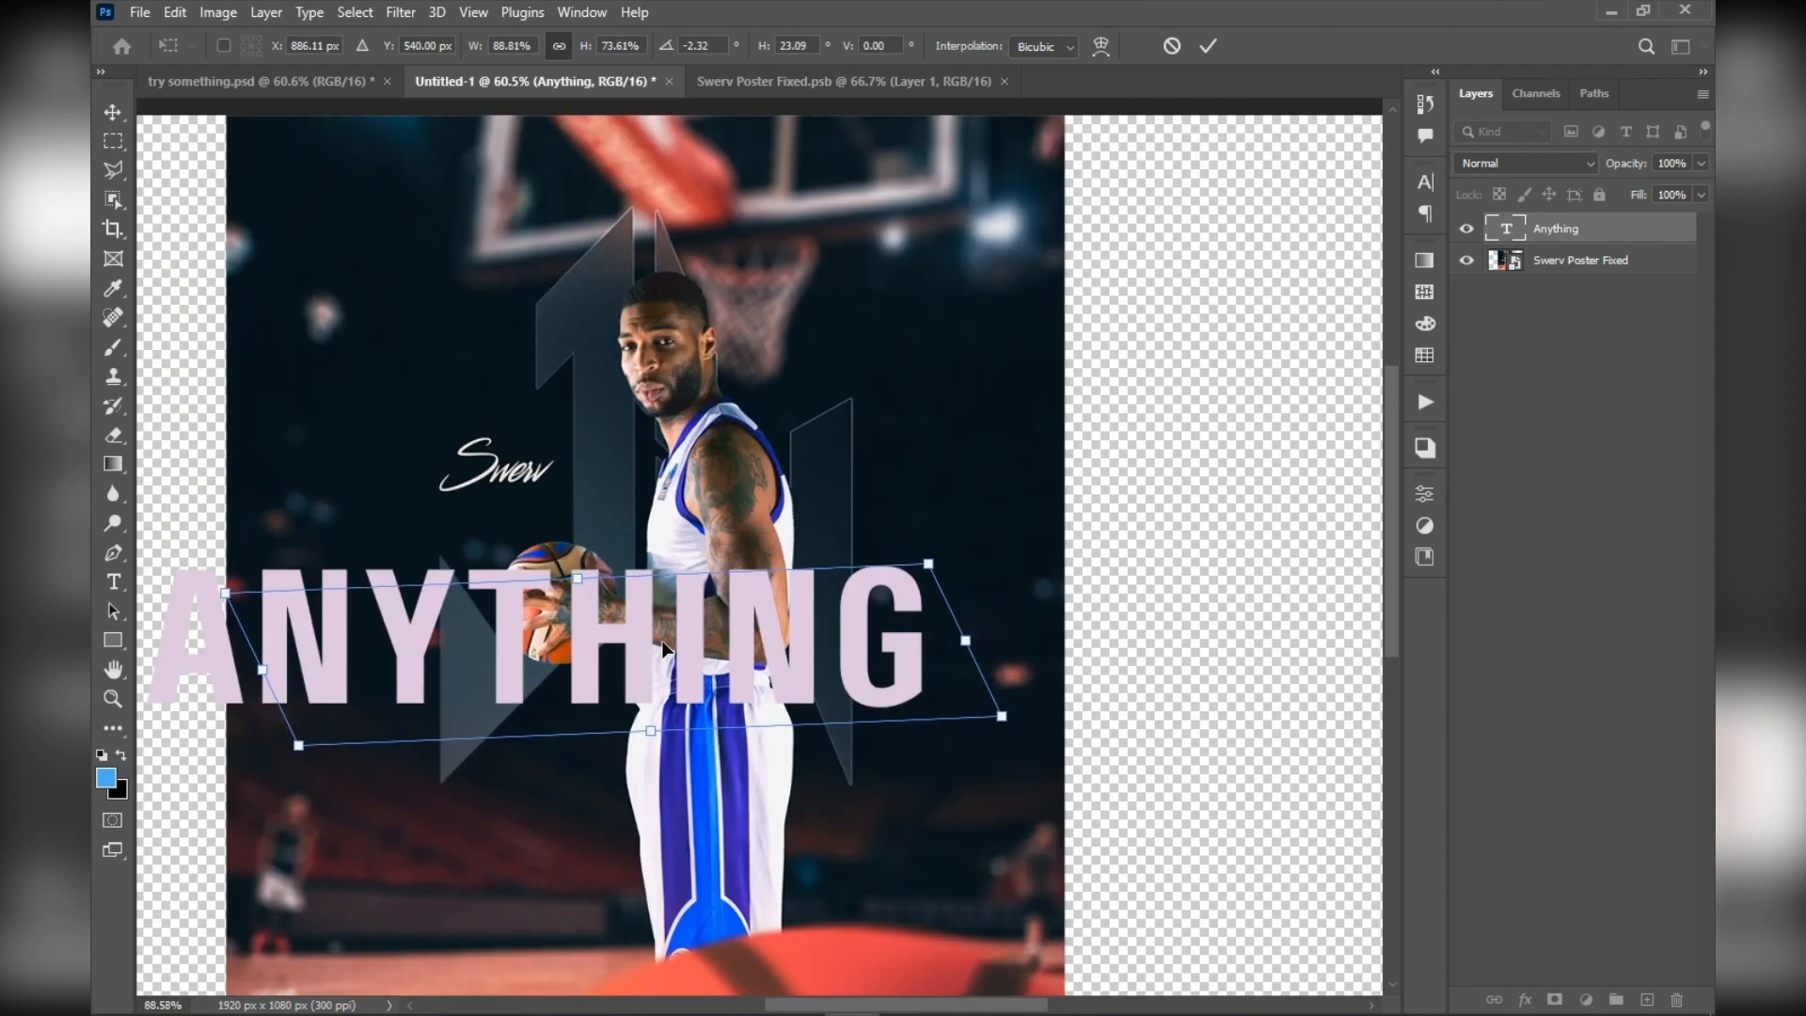
key(ctrl+z)
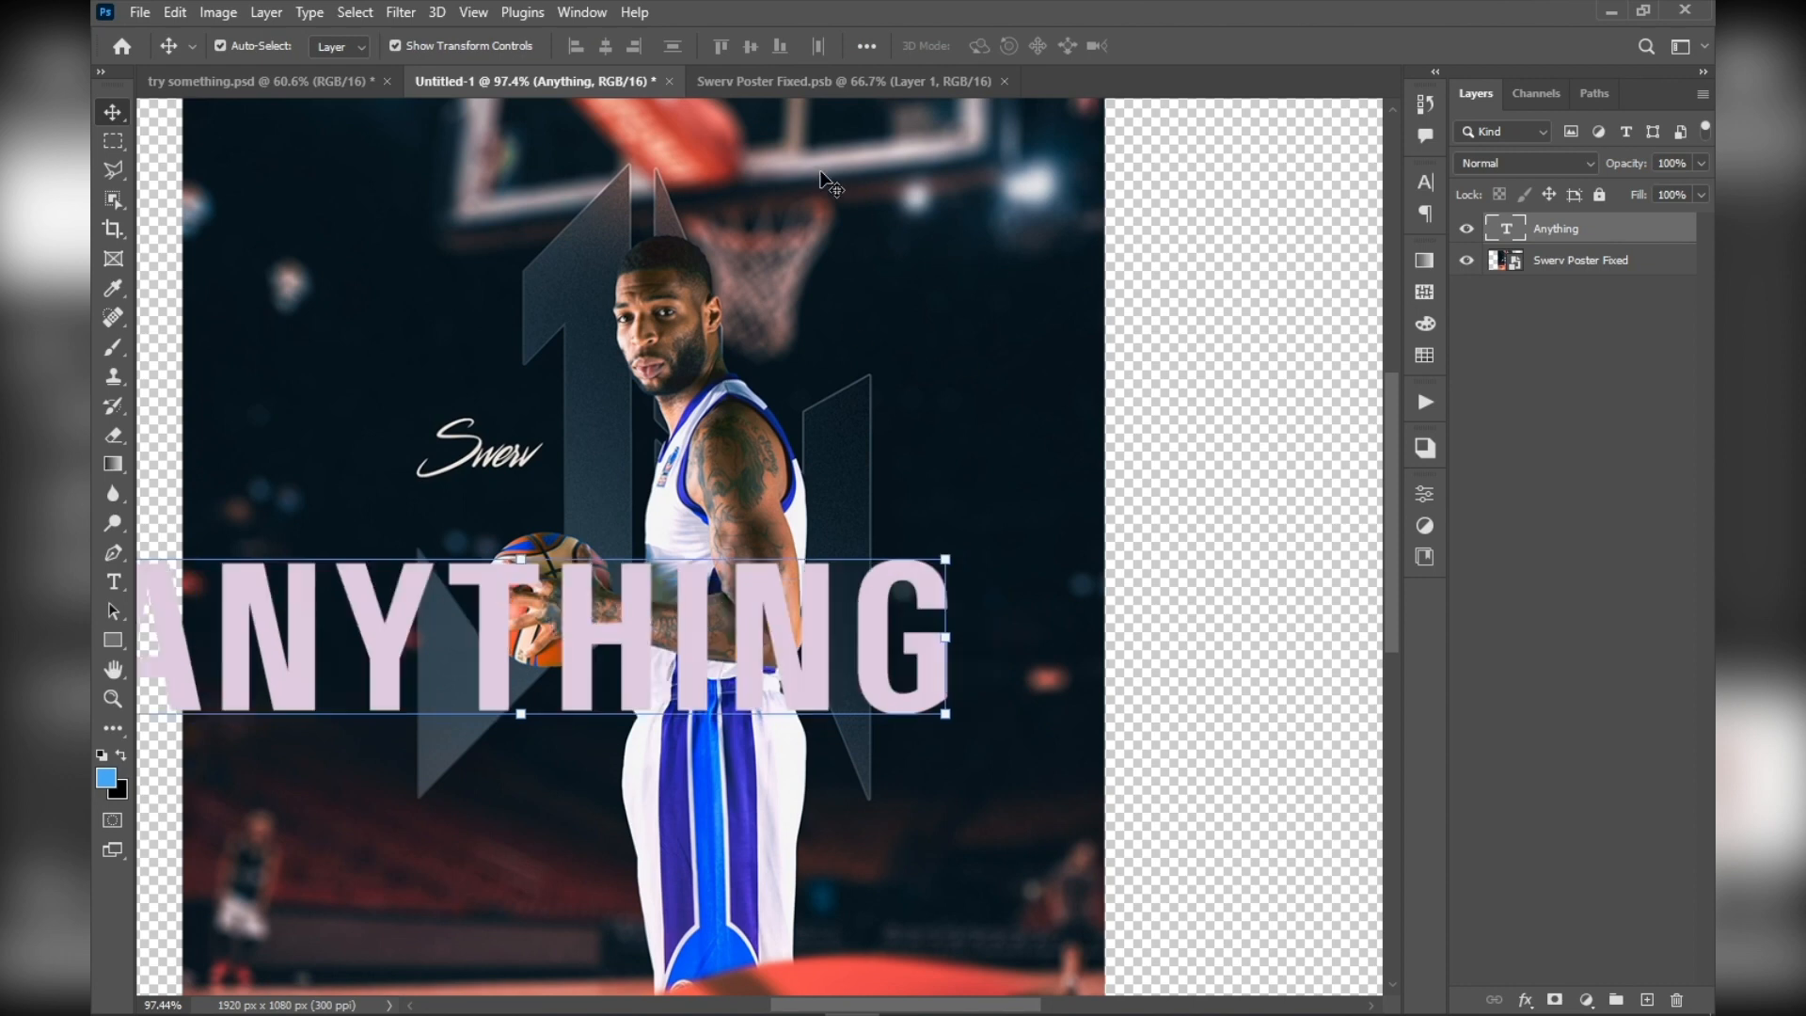
Select the Swerv Poster Fixed layer and try to apply the Gradient tool directly to it
click(293, 384)
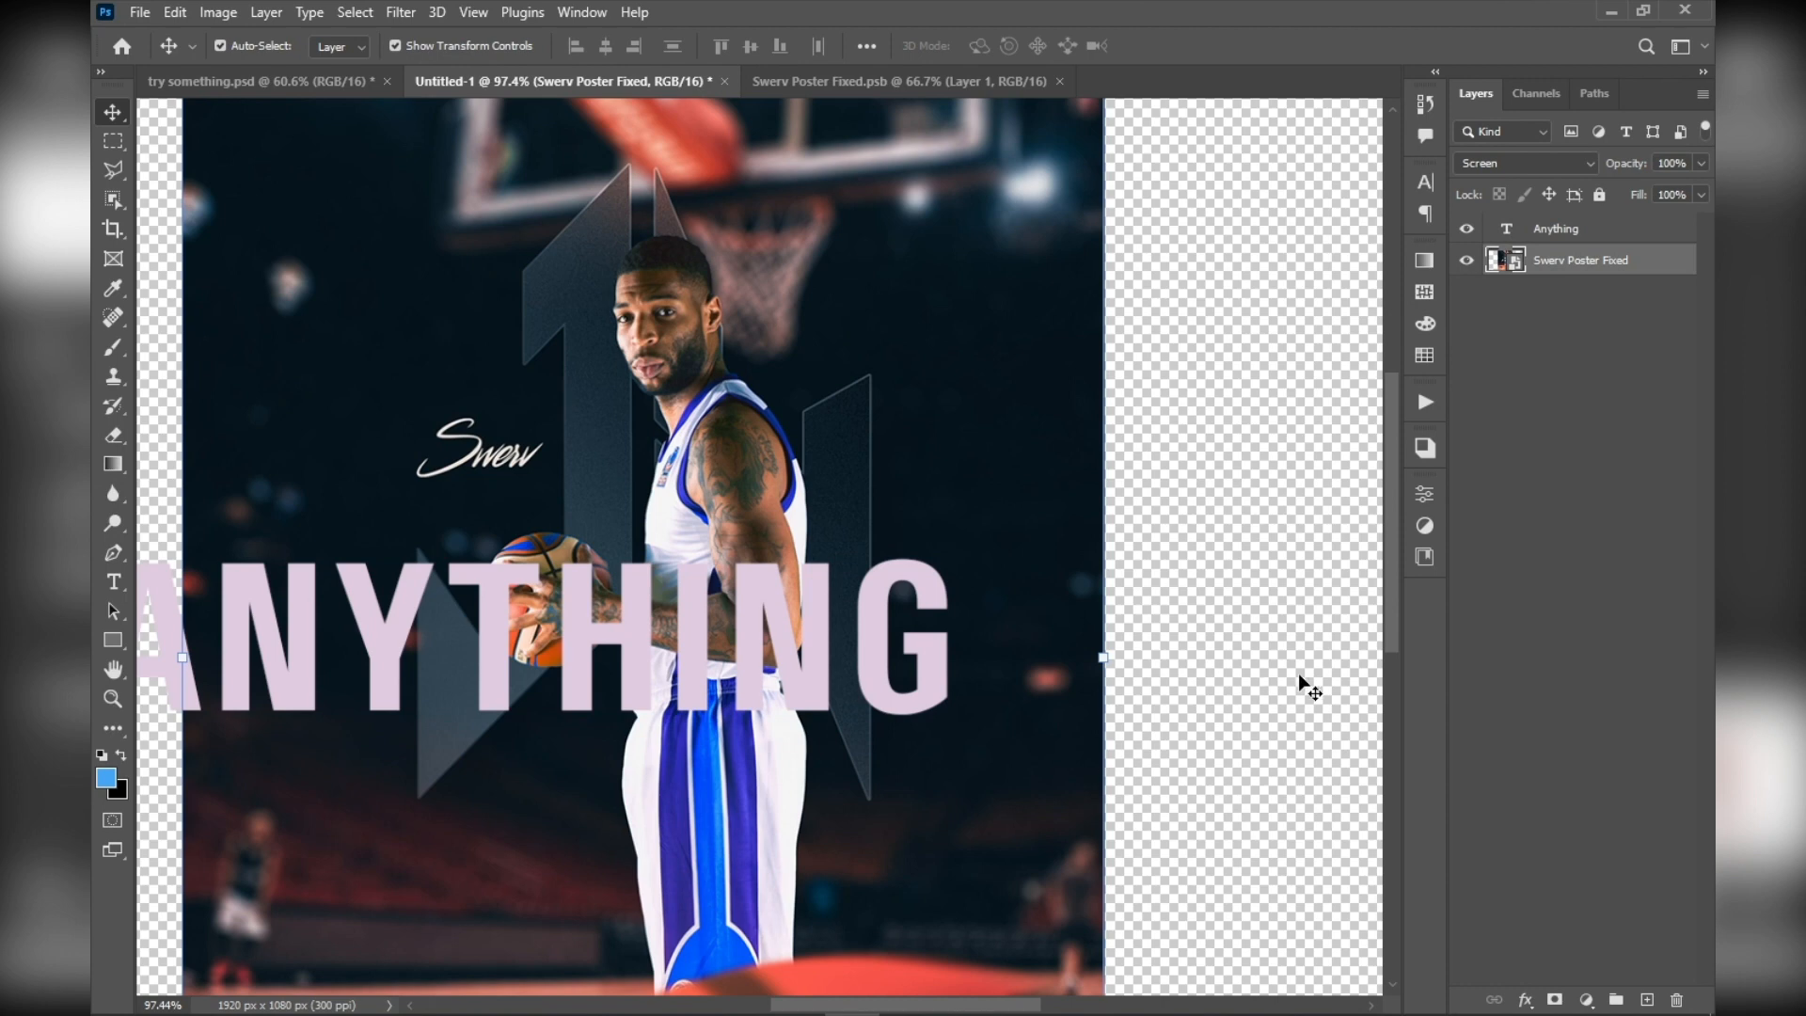
click(114, 462)
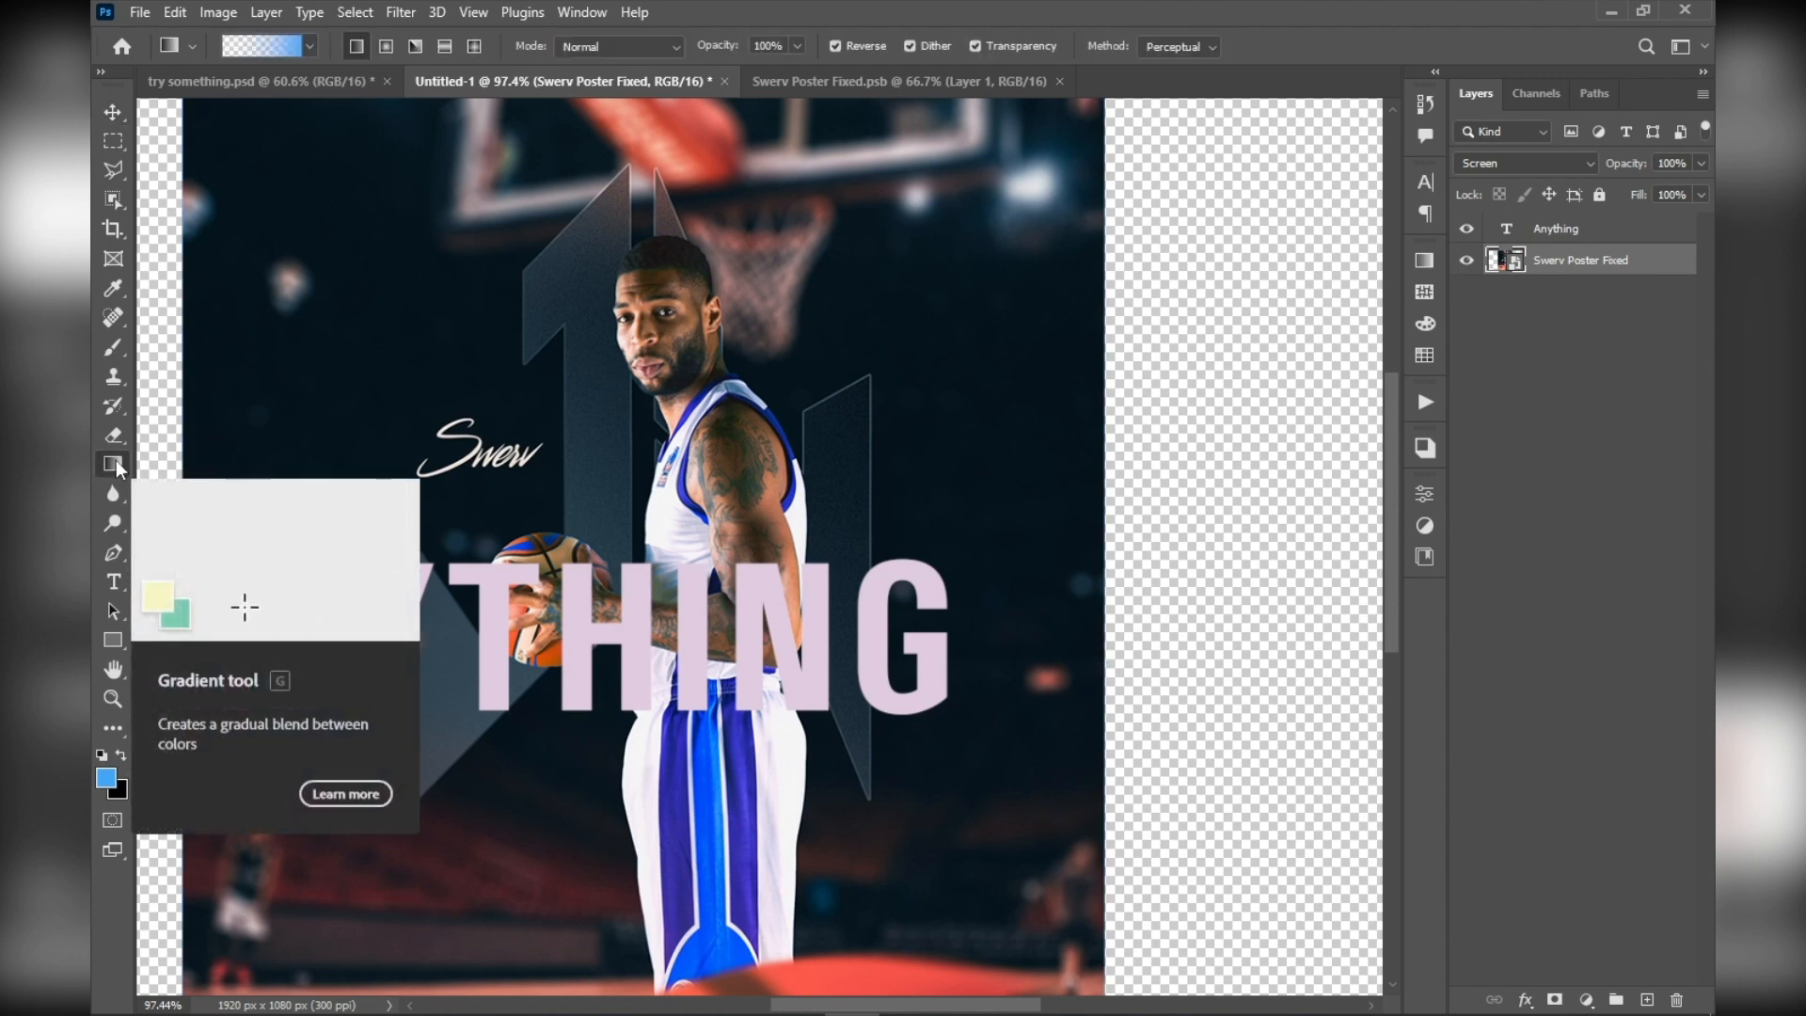
right_click(115, 461)
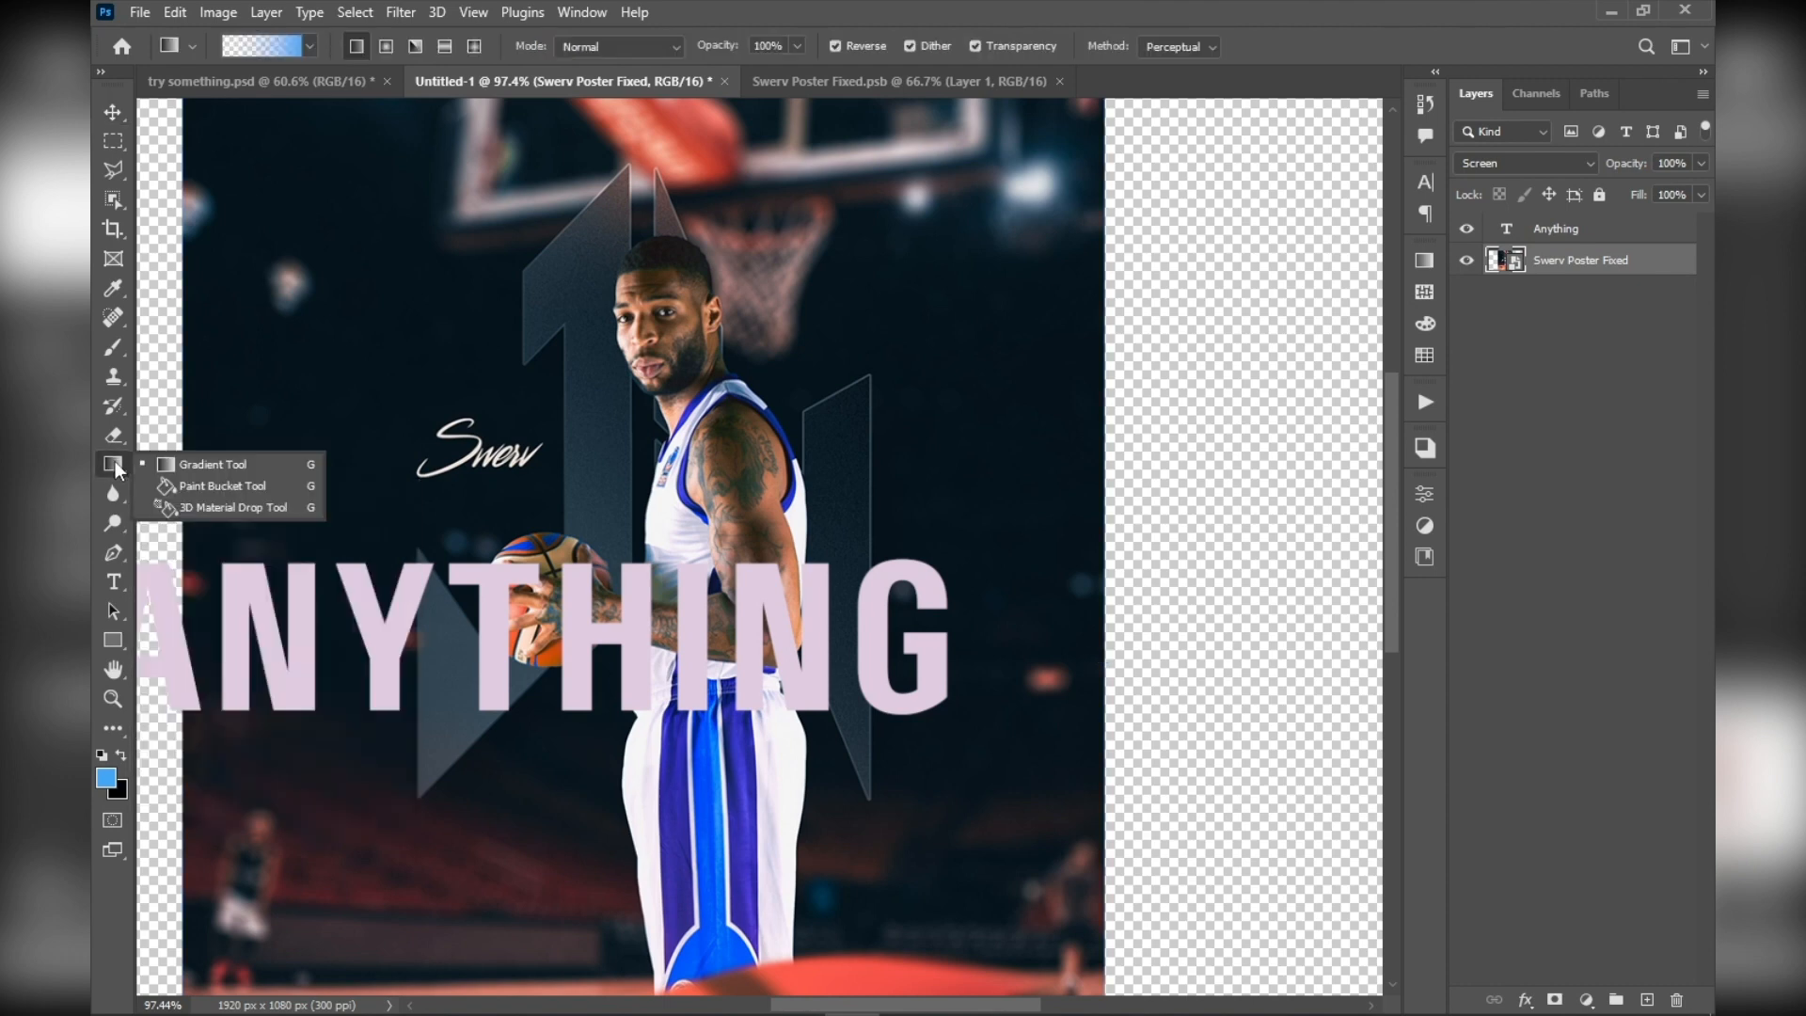
click(483, 414)
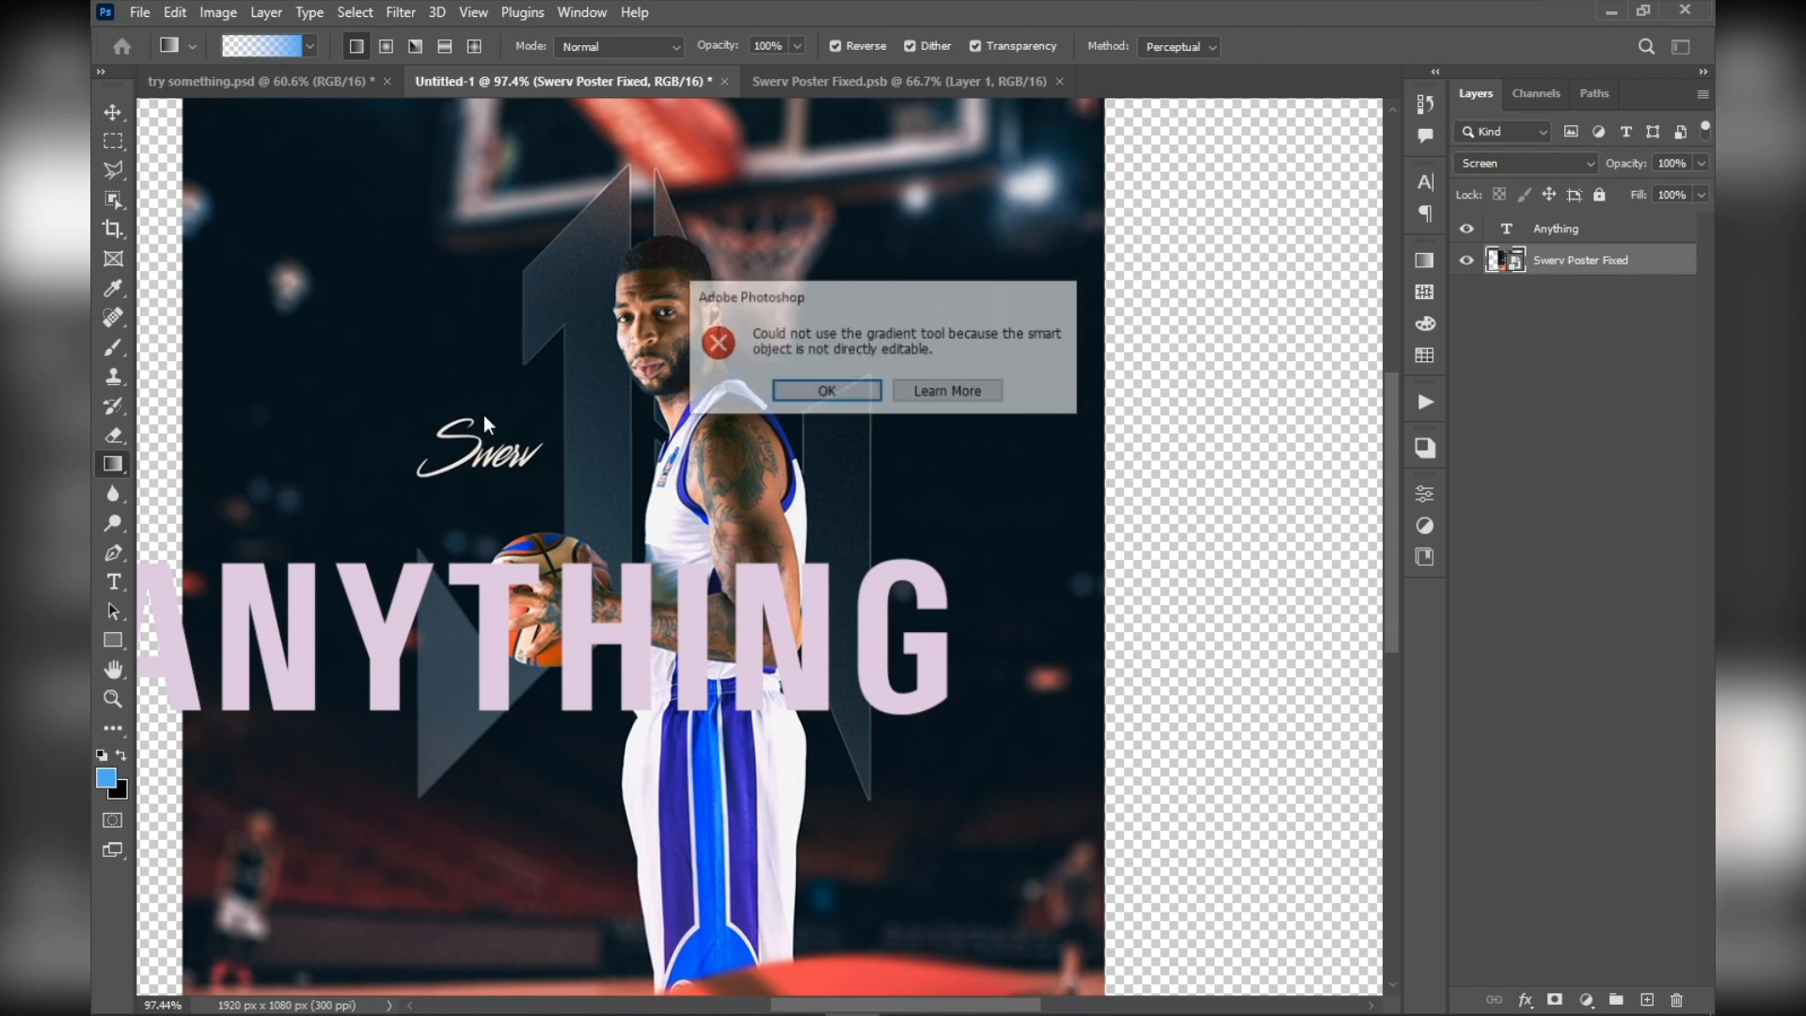
click(826, 392)
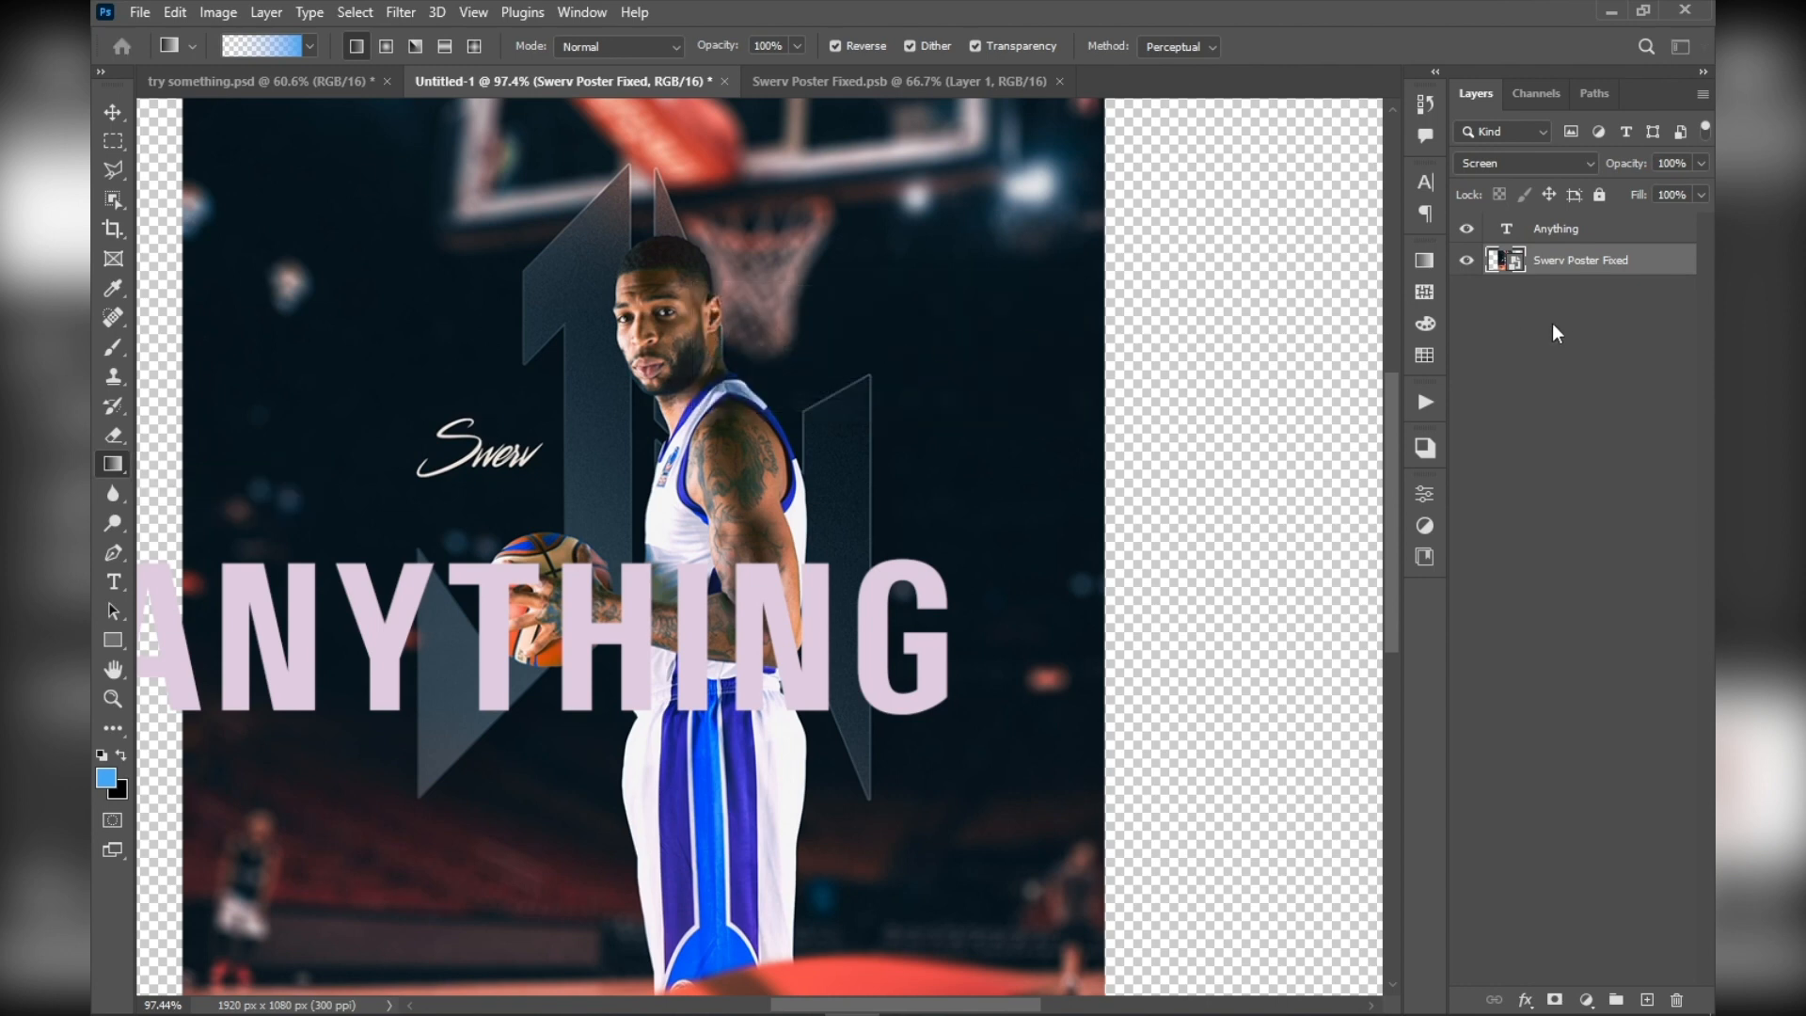
Add a new layer above the poster and set the end opacity stop of the Foreground to Transparent gradient to 100%
click(1645, 999)
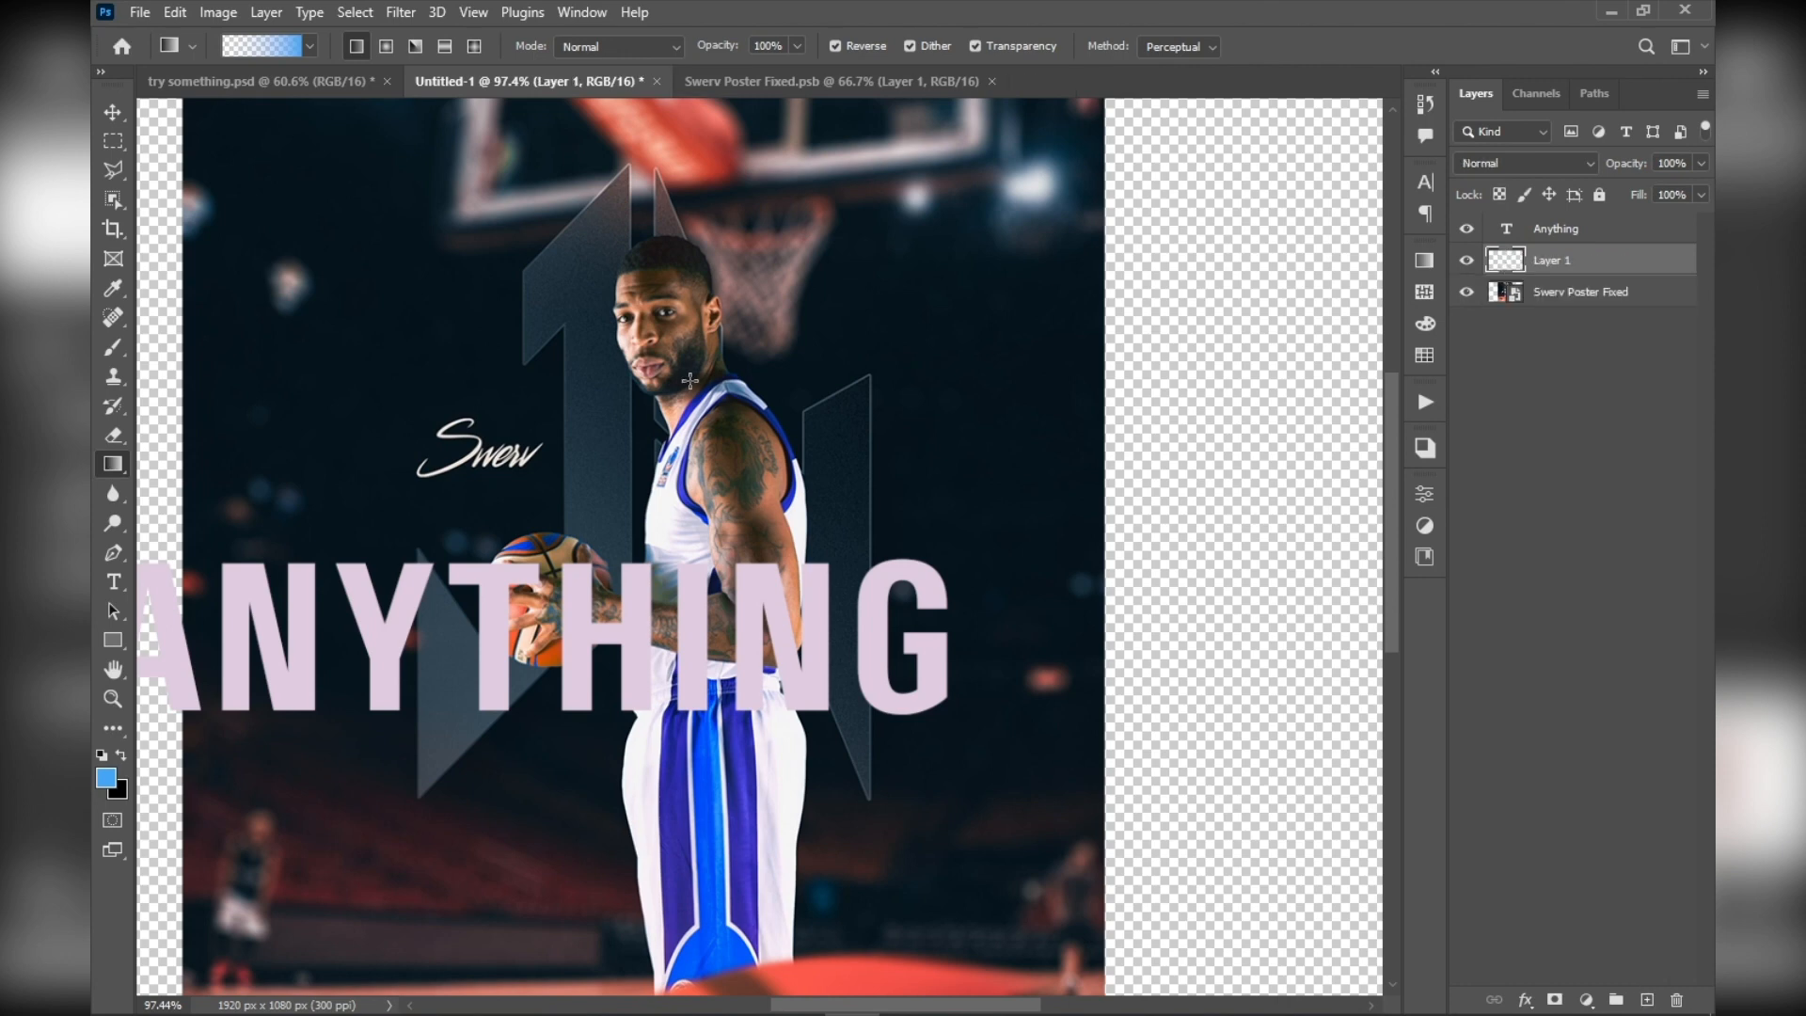
click(296, 49)
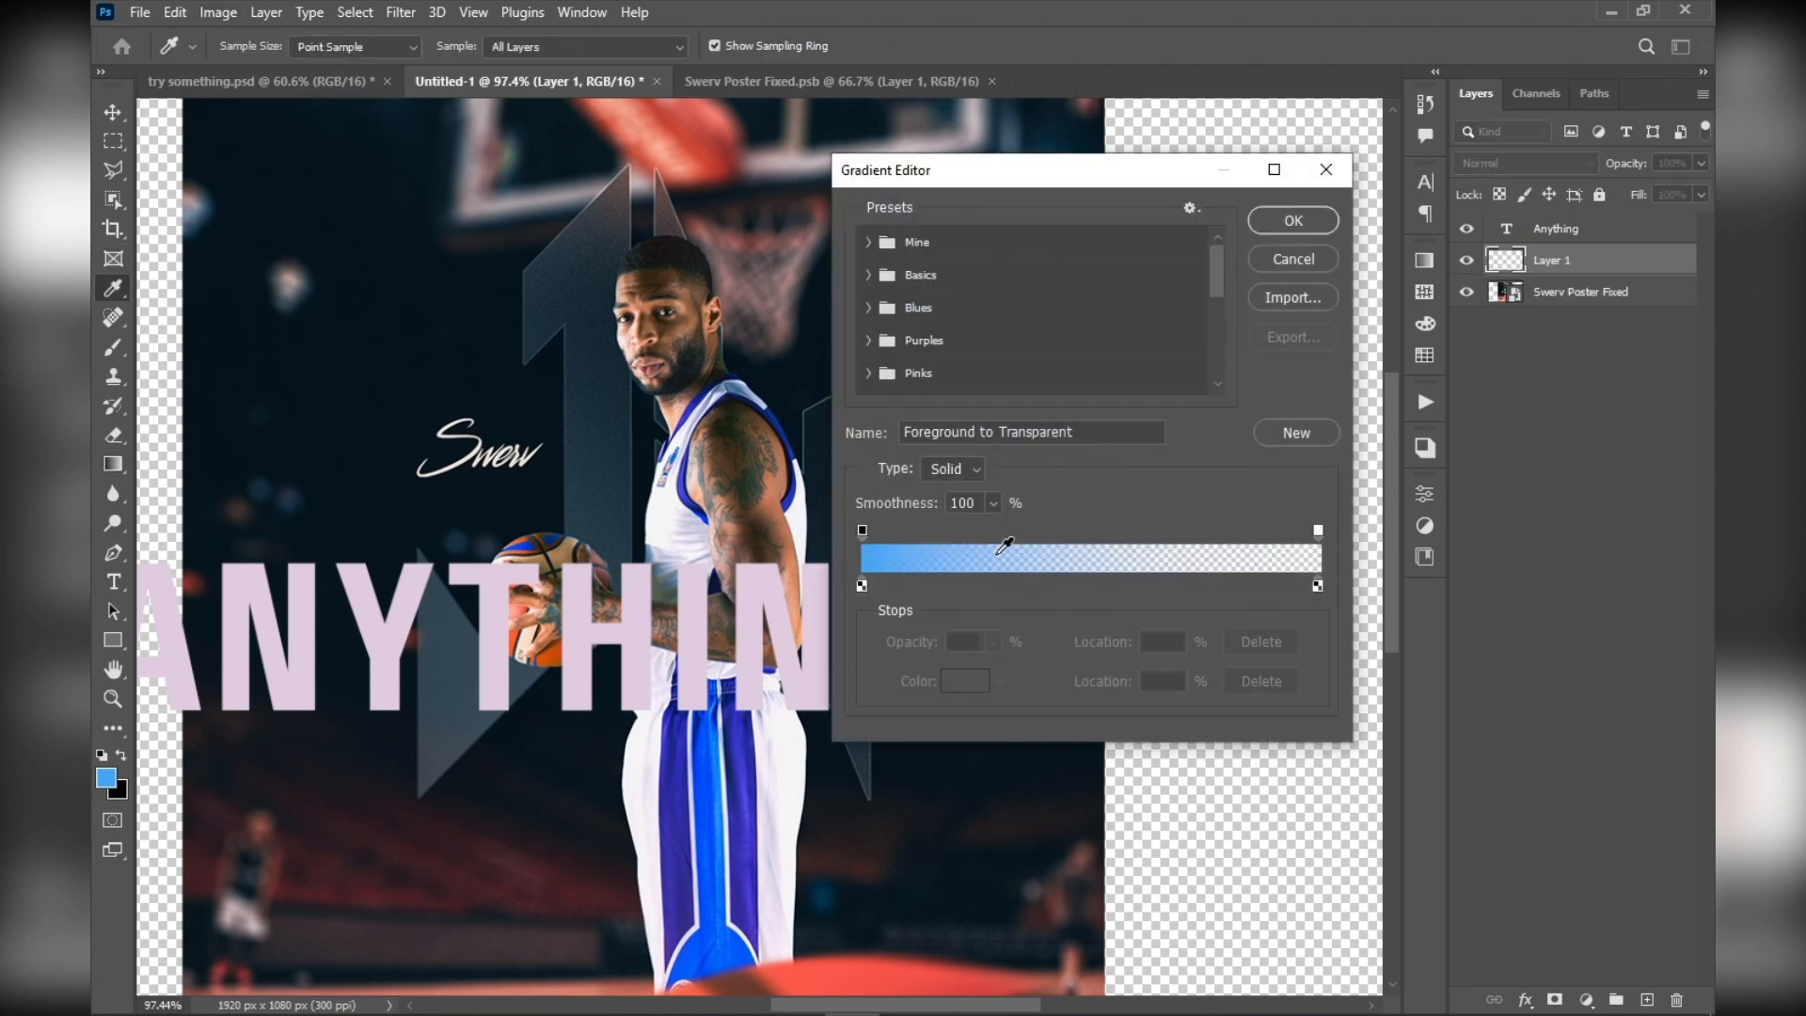
click(864, 533)
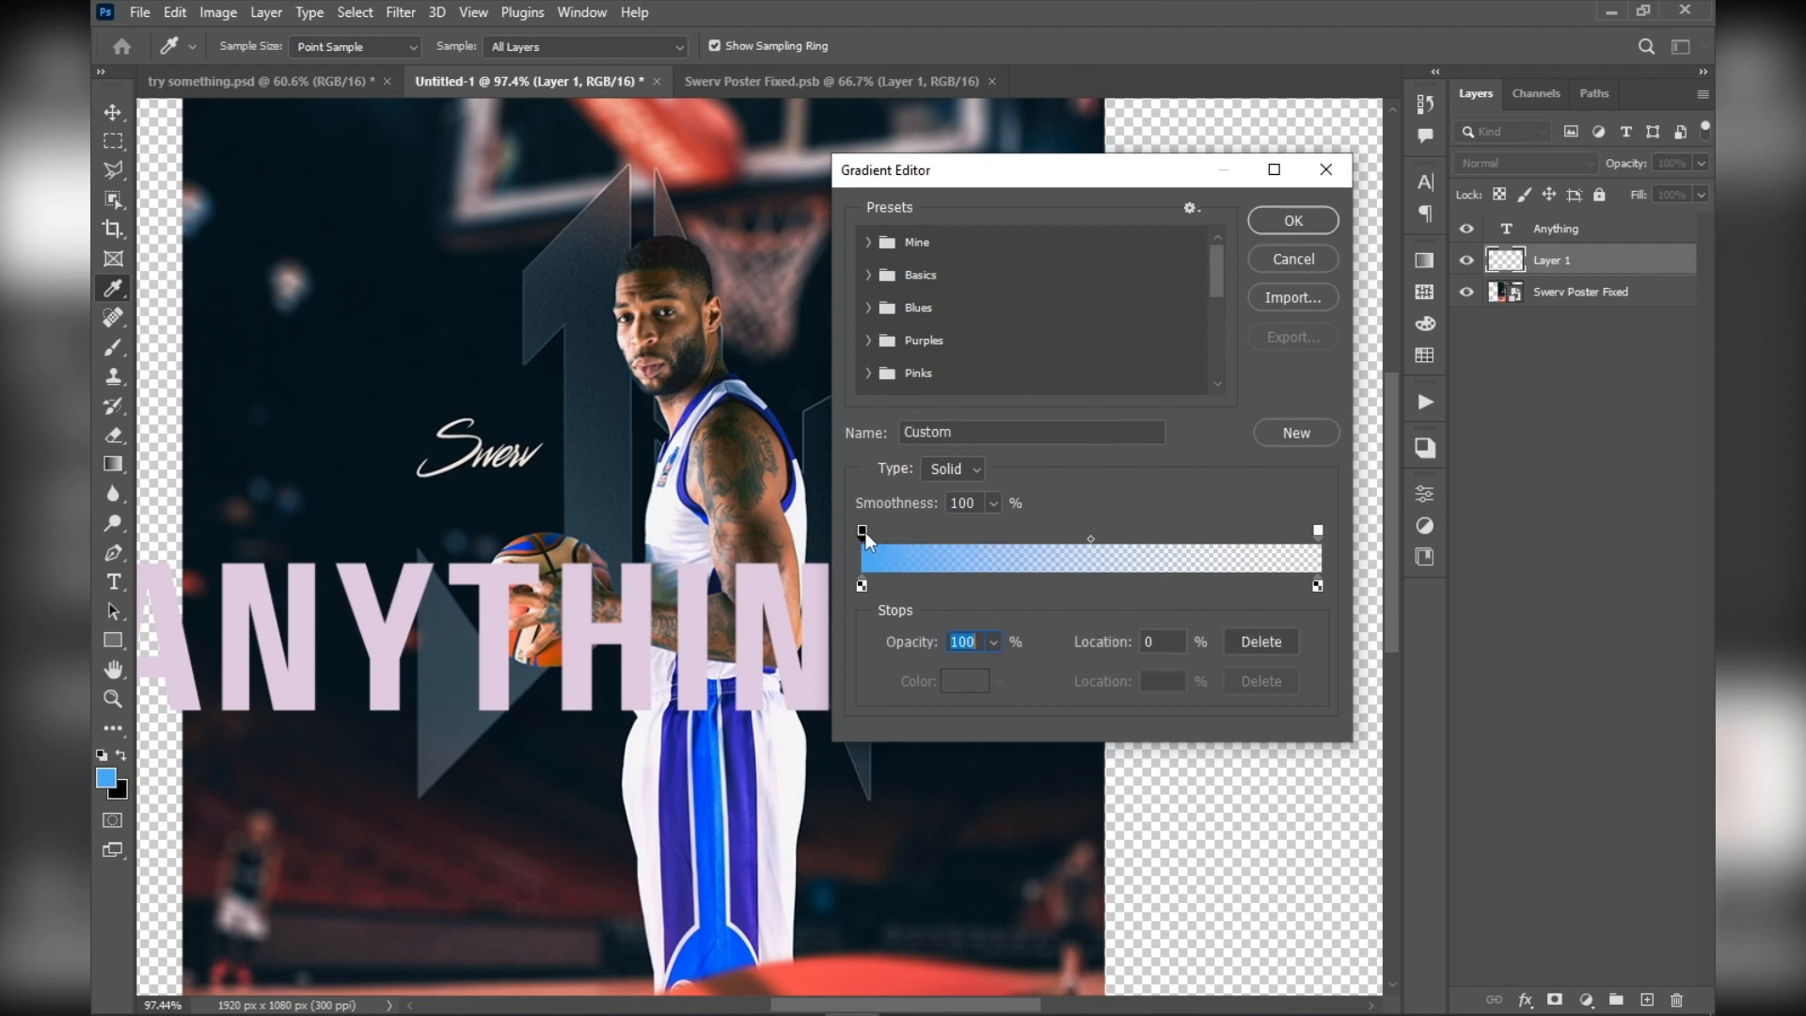
click(1318, 532)
click(862, 585)
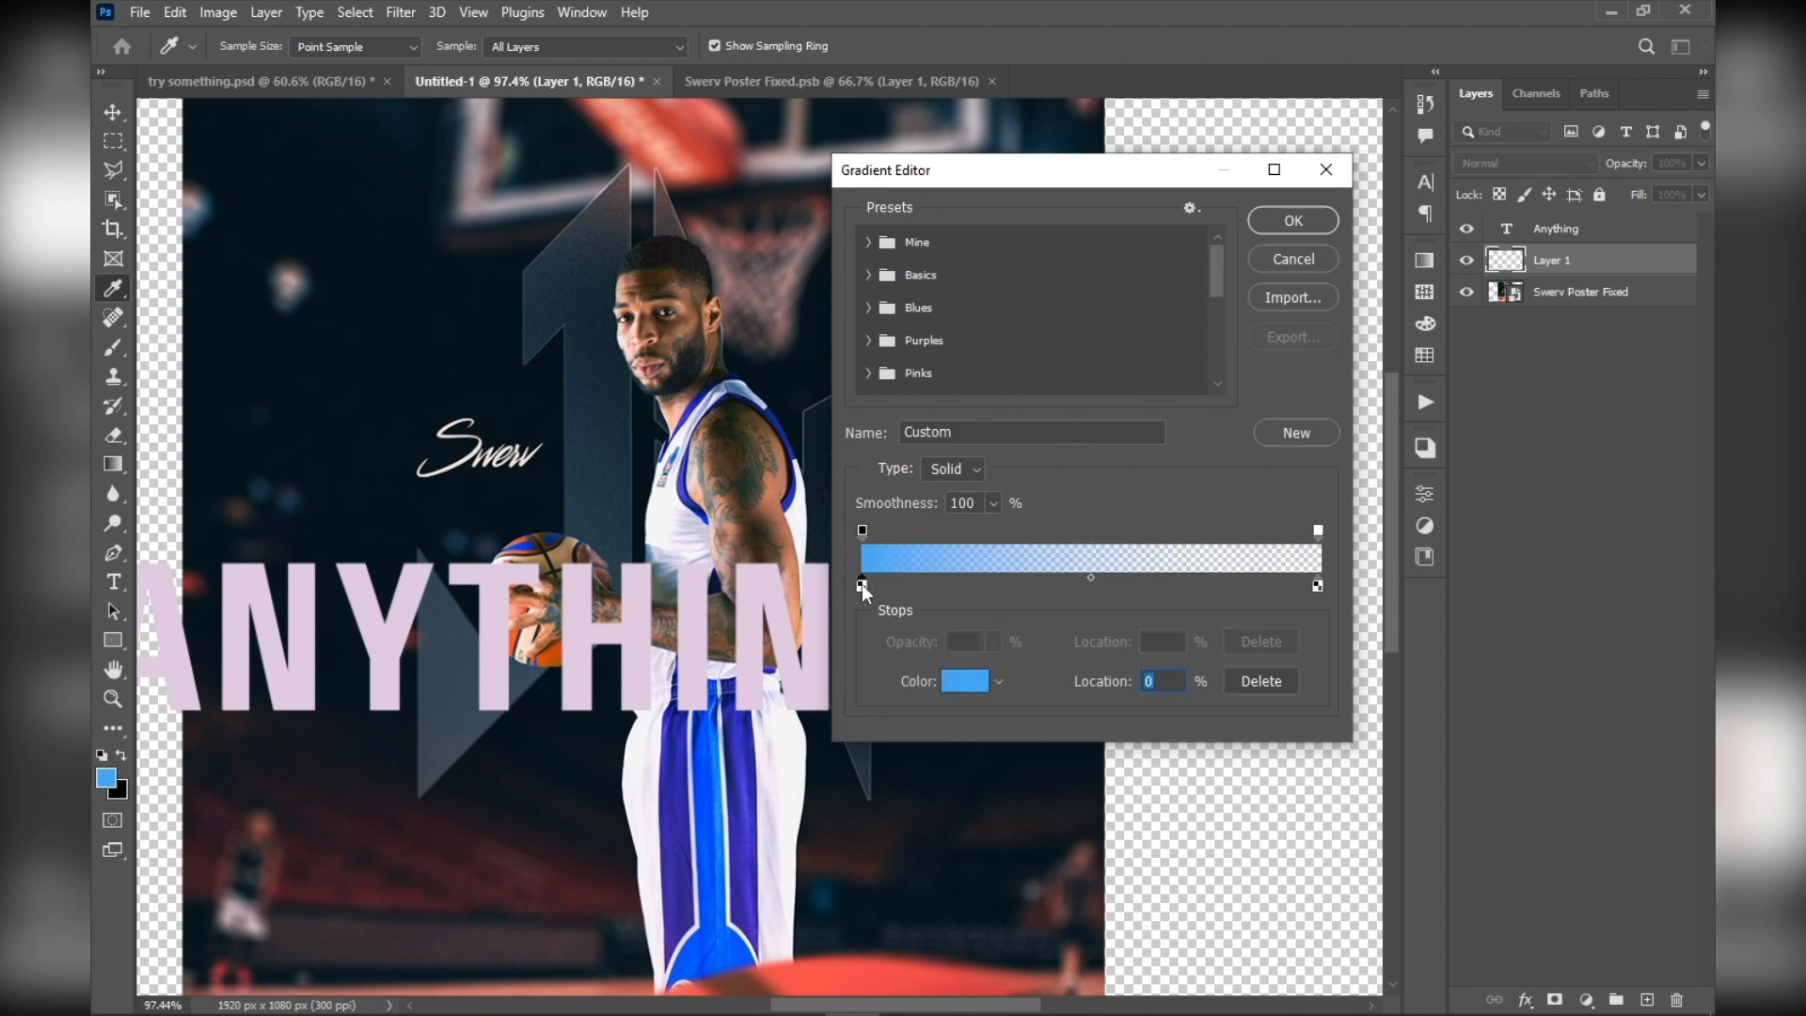
click(862, 532)
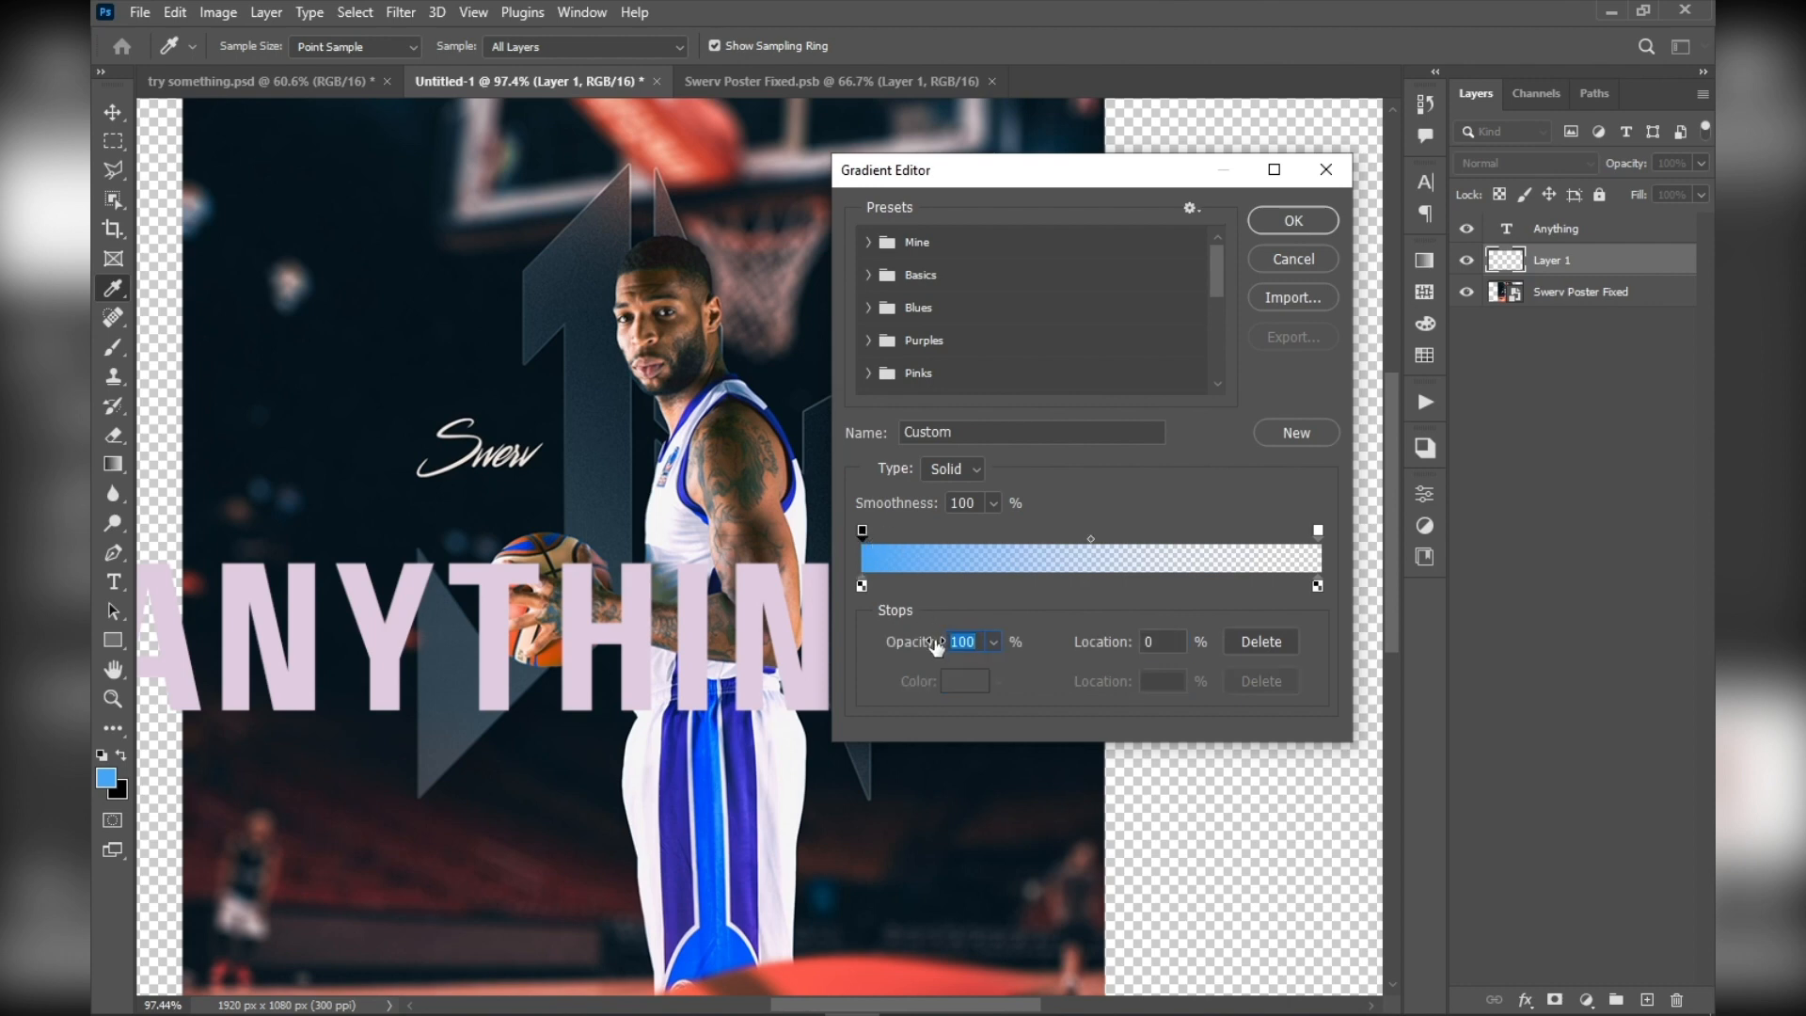
click(1318, 530)
drag(906, 646, 1296, 663)
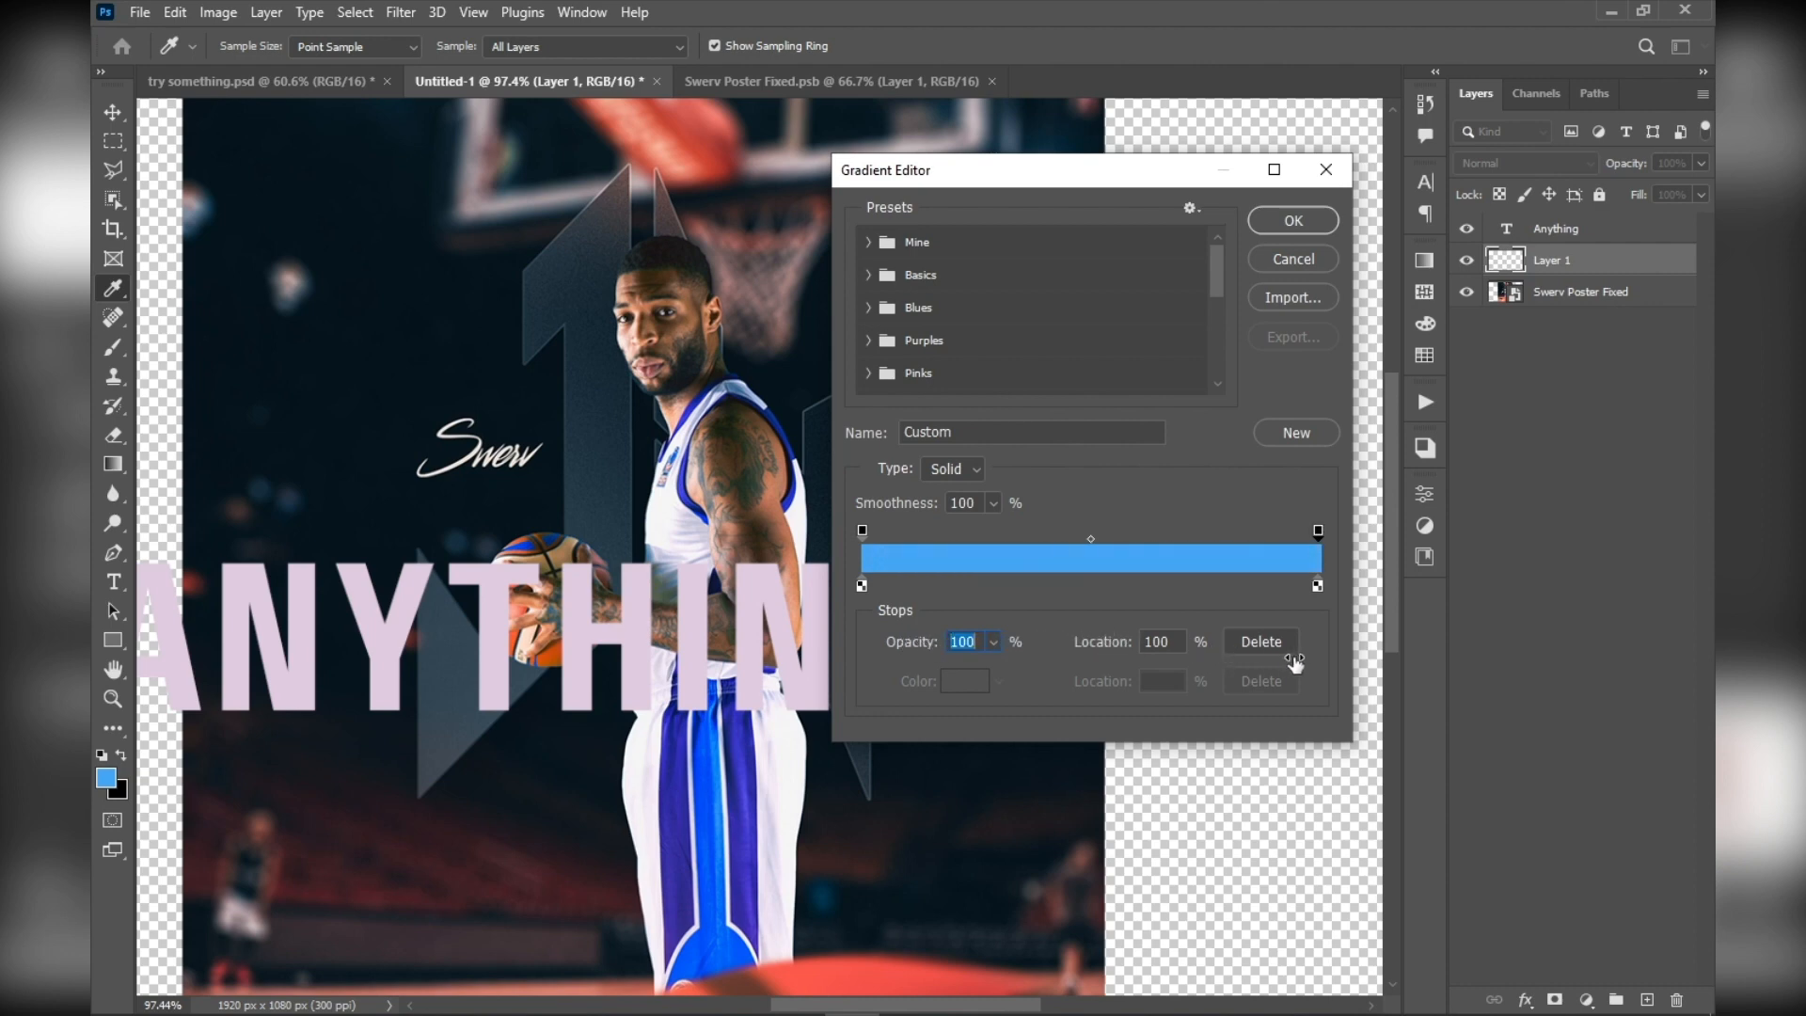
Try lowering the gradient's end stop opacity to 65% and restore it to 100%
drag(913, 646, 1270, 666)
click(992, 643)
mouse_move(990, 671)
mouse_down()
mouse_move(914, 668)
mouse_move(990, 670)
mouse_move(956, 670)
mouse_up()
click(952, 640)
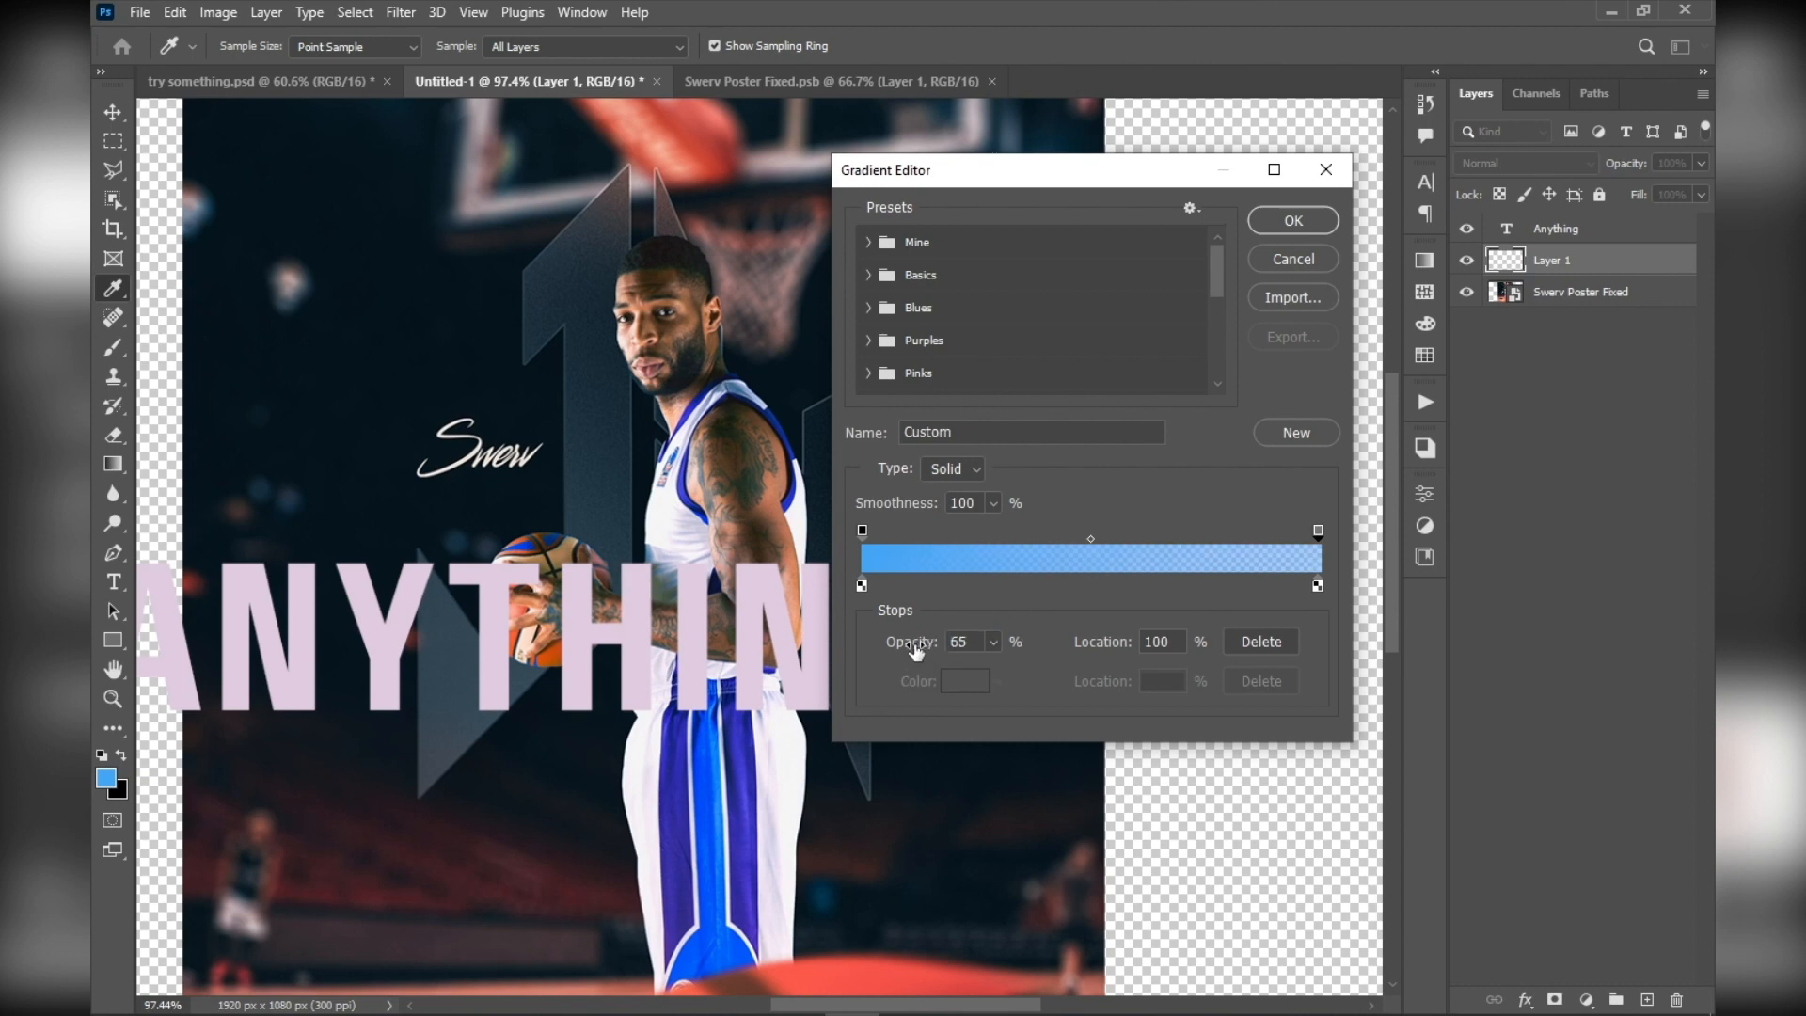
drag(918, 649, 1199, 644)
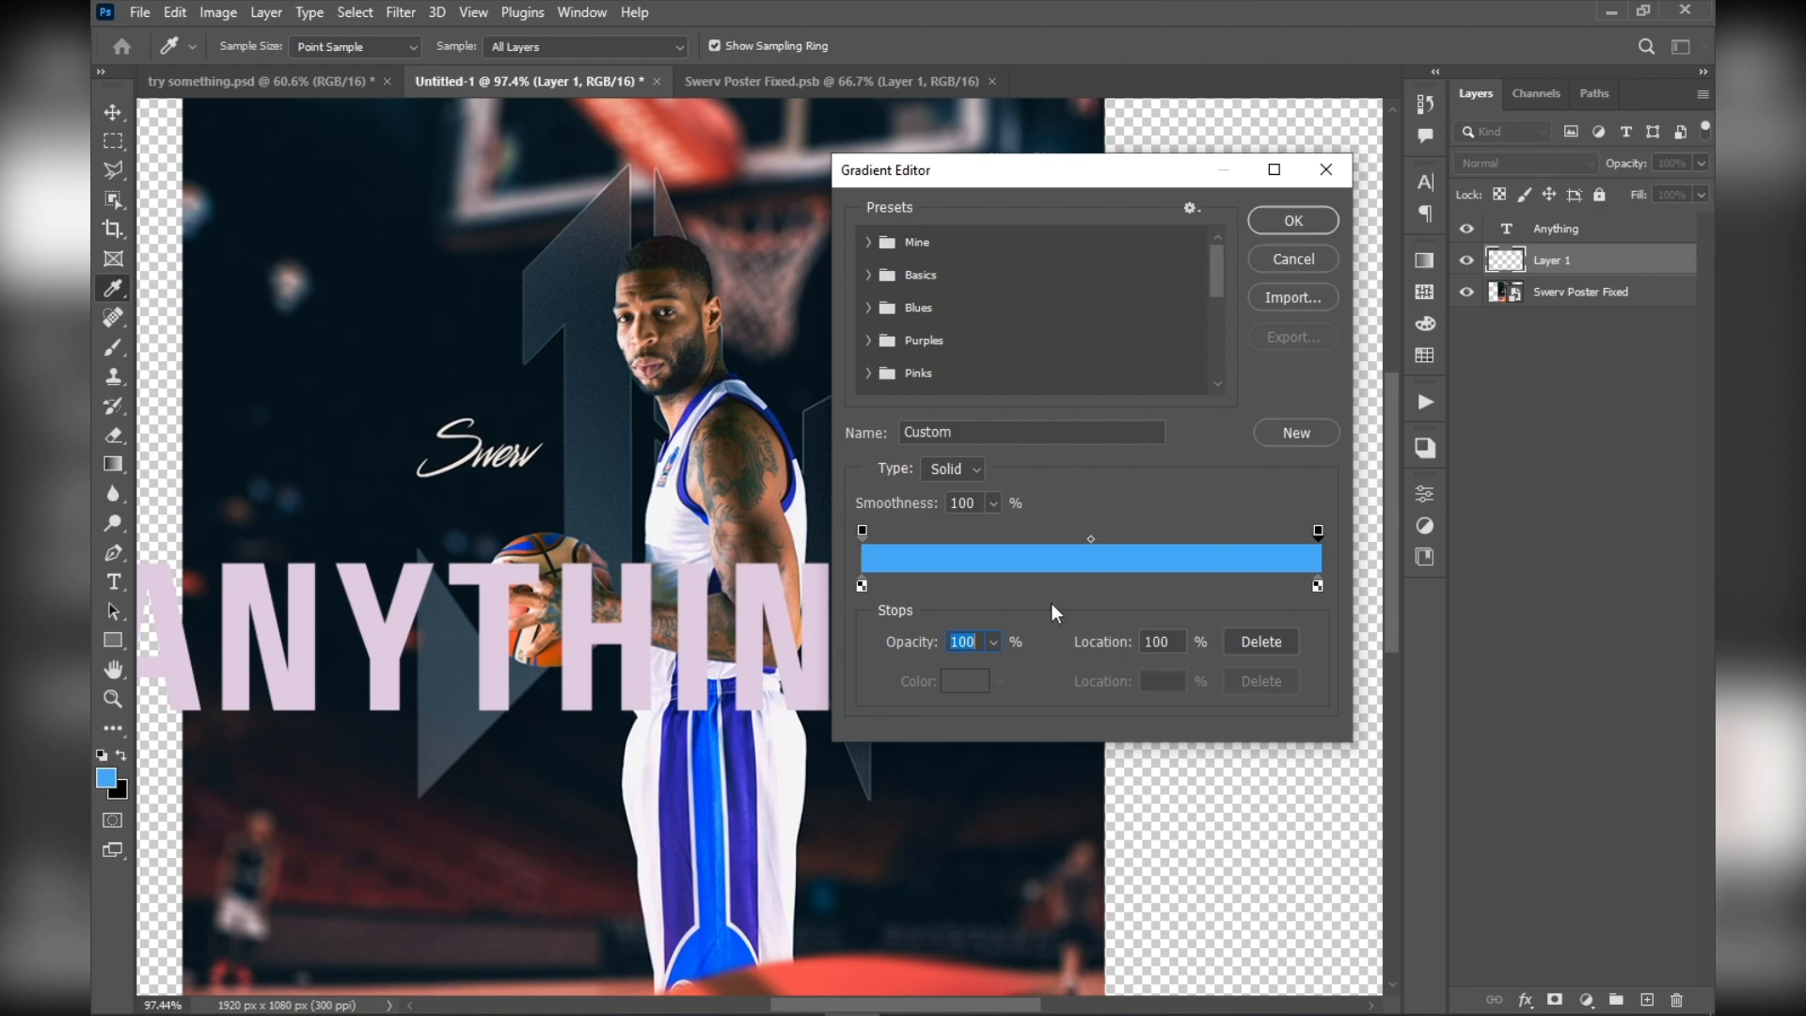
Set the gradient's starting color stop to white (ffffff) and accept the edited gradient
click(863, 584)
click(965, 680)
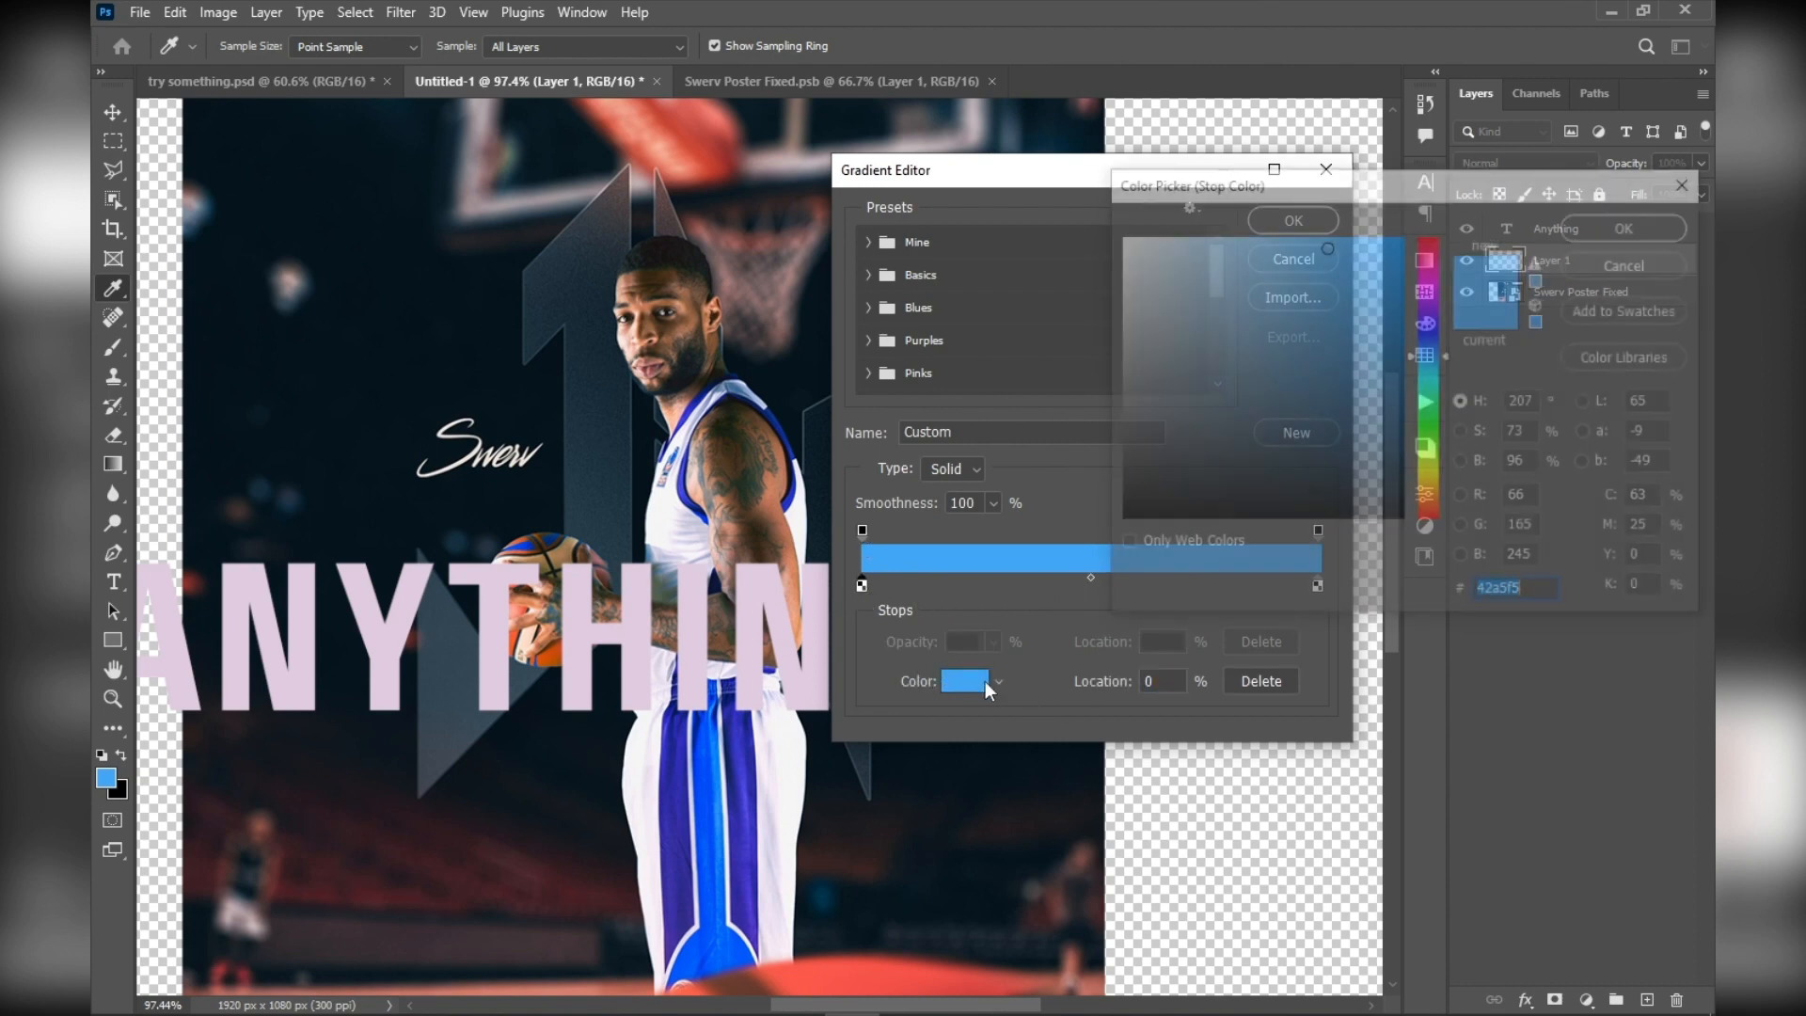
text(ffffff)
click(1604, 230)
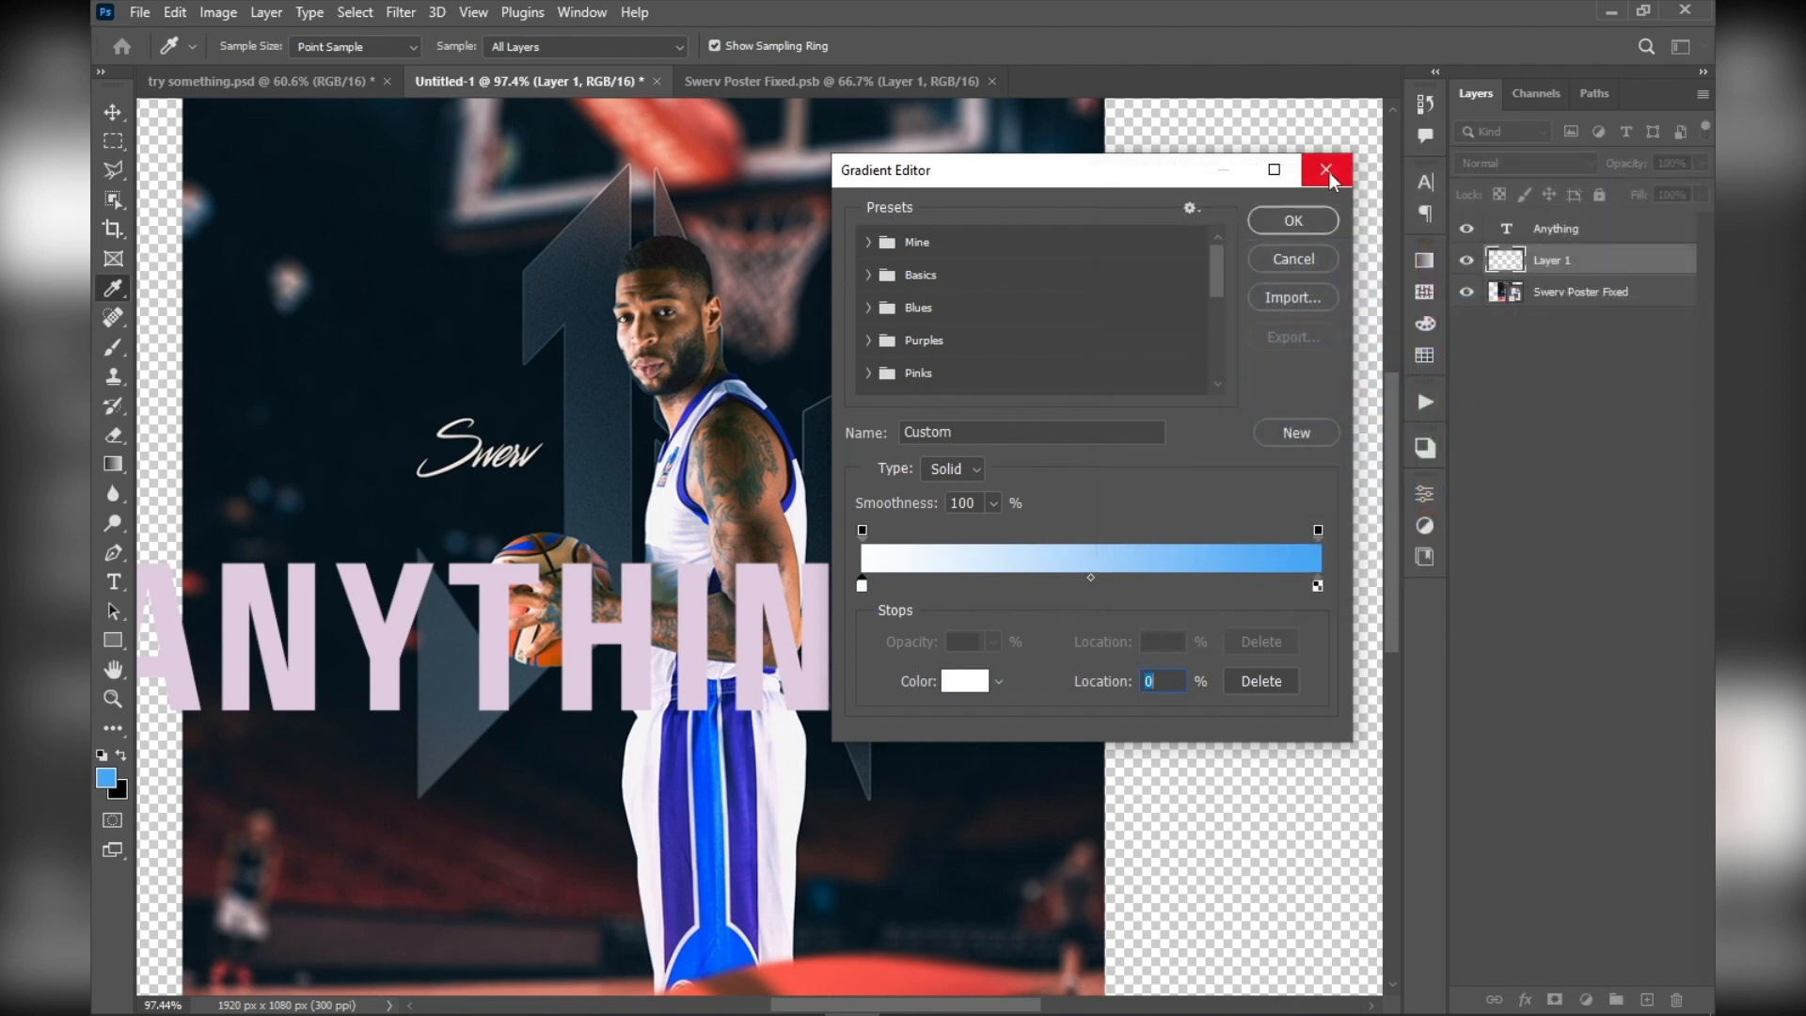
click(1295, 220)
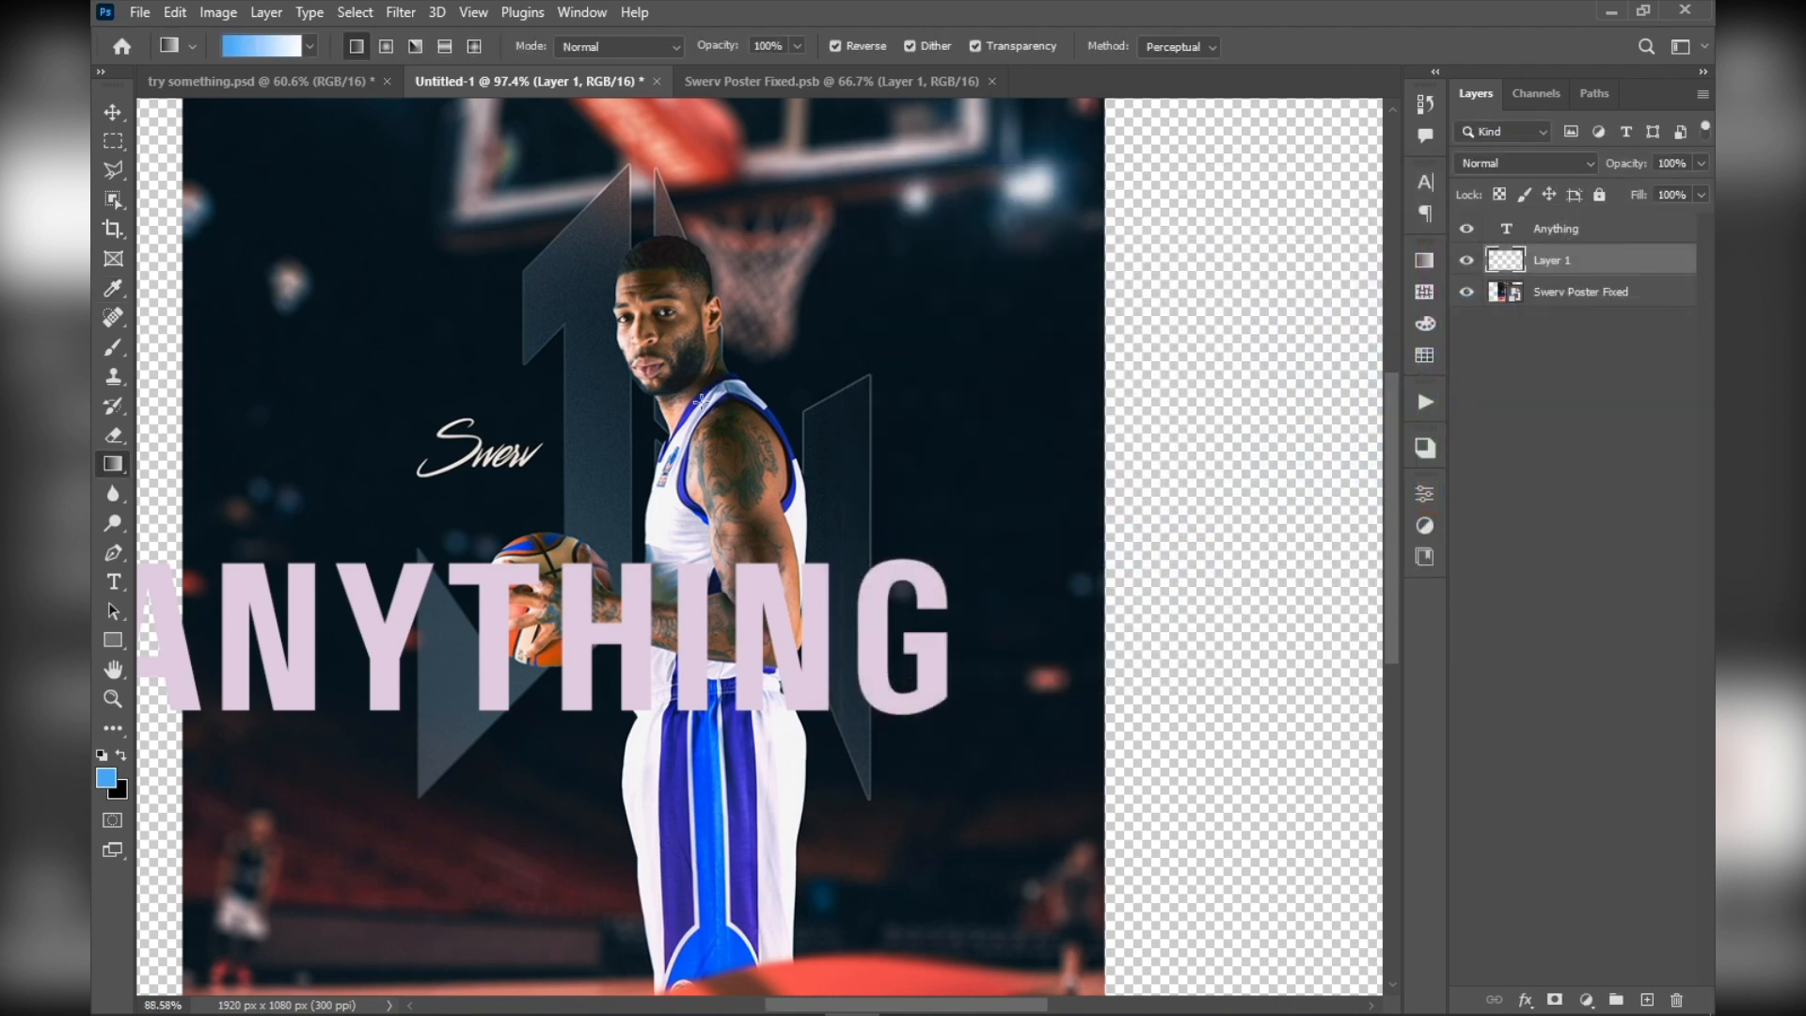
Draw the blue-to-white gradient horizontally across nearly the full canvas width on Layer 1, and switch to the Move tool
scroll(506, 560, down, 5)
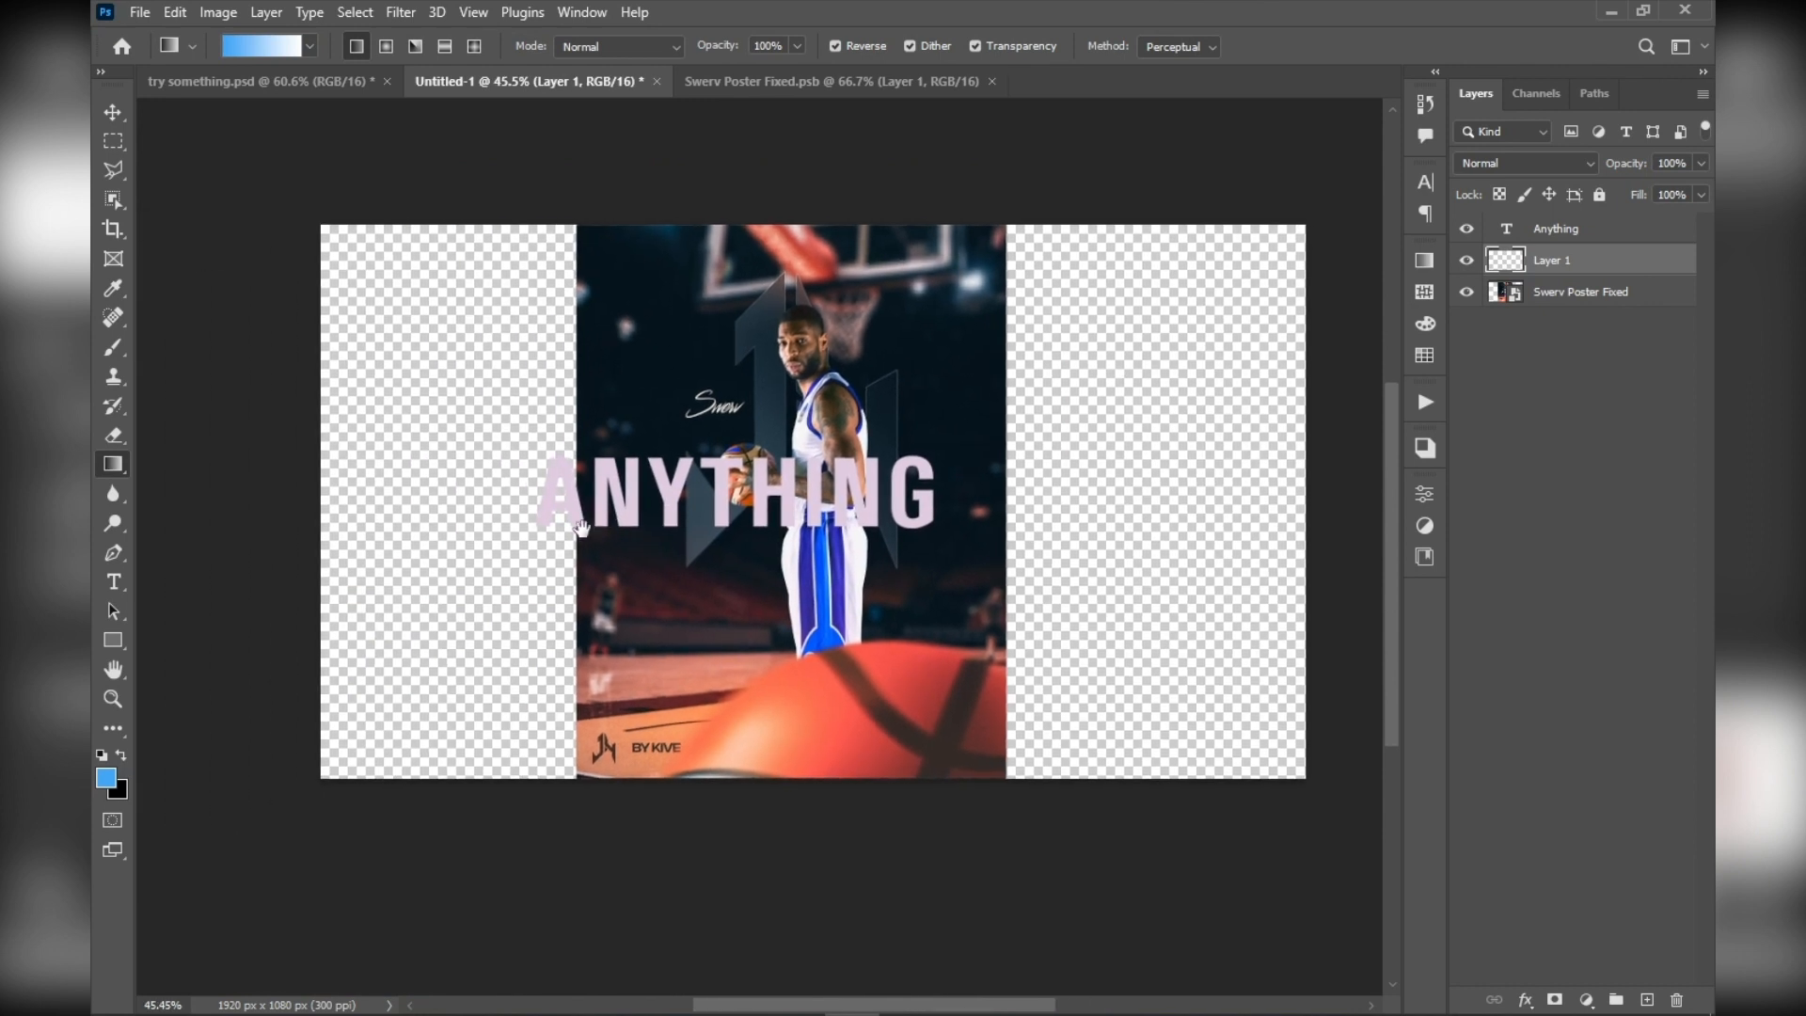
drag(365, 522, 1169, 487)
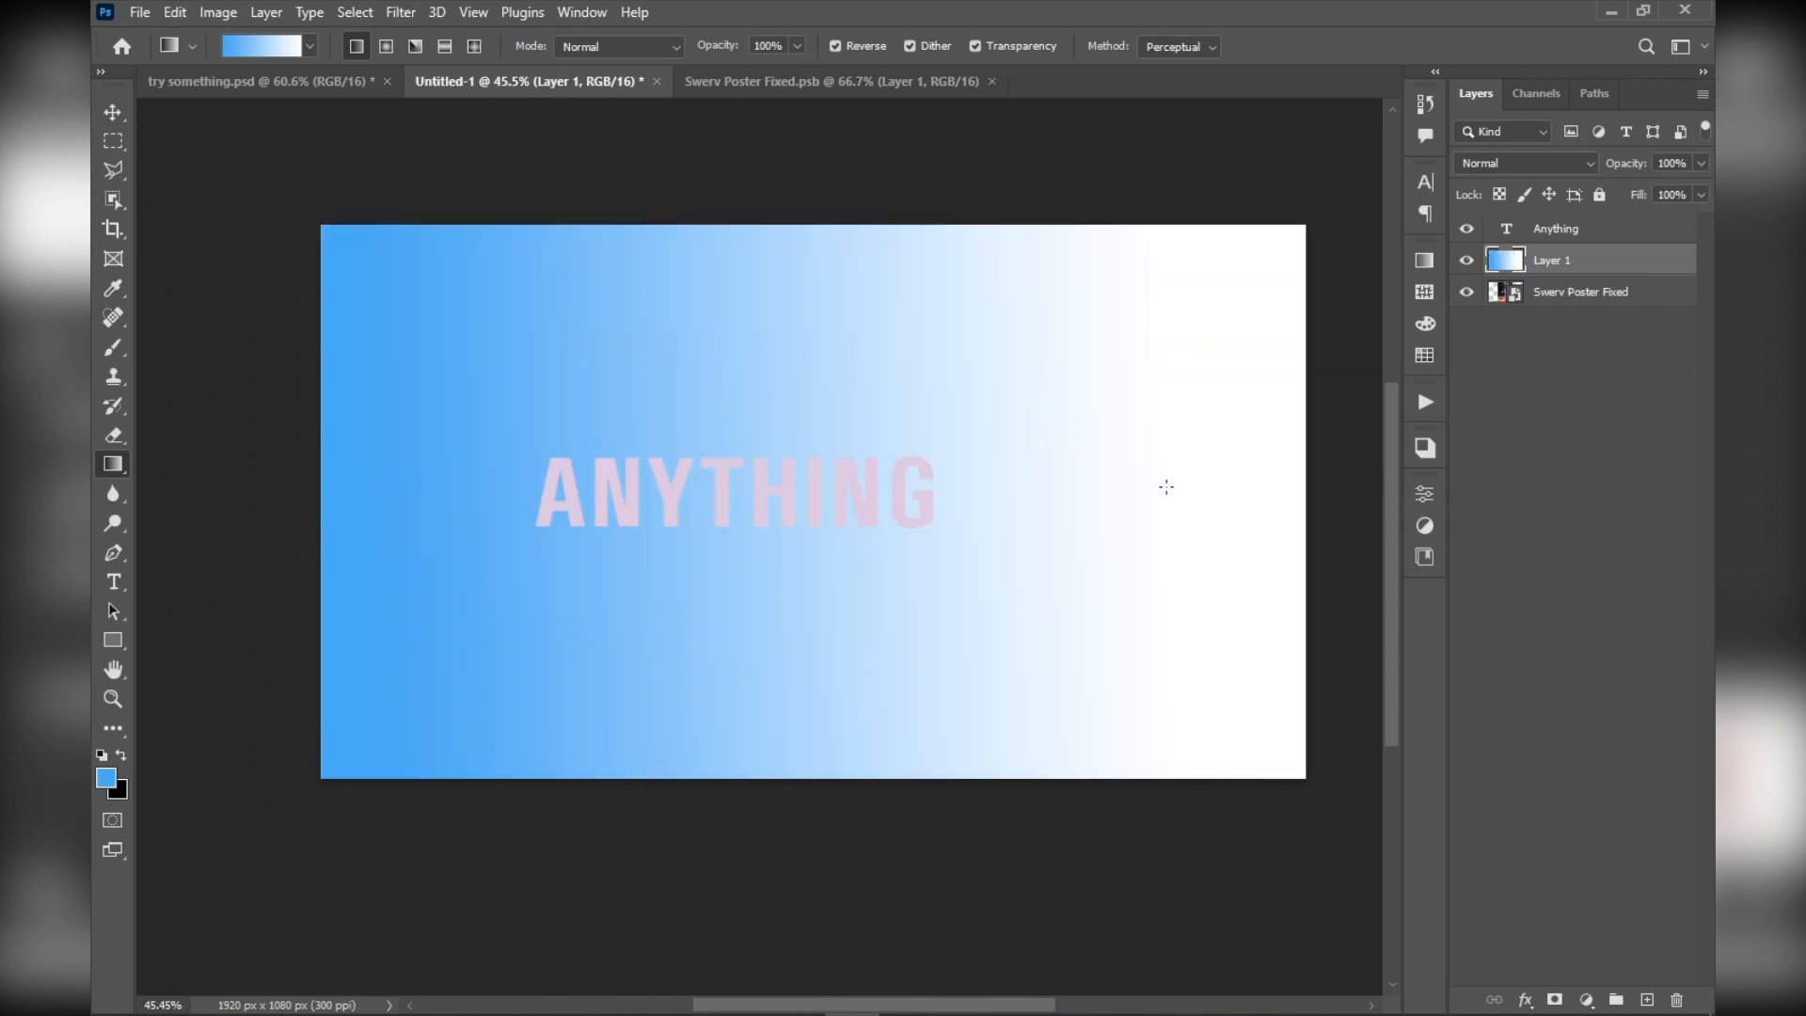
click(95, 113)
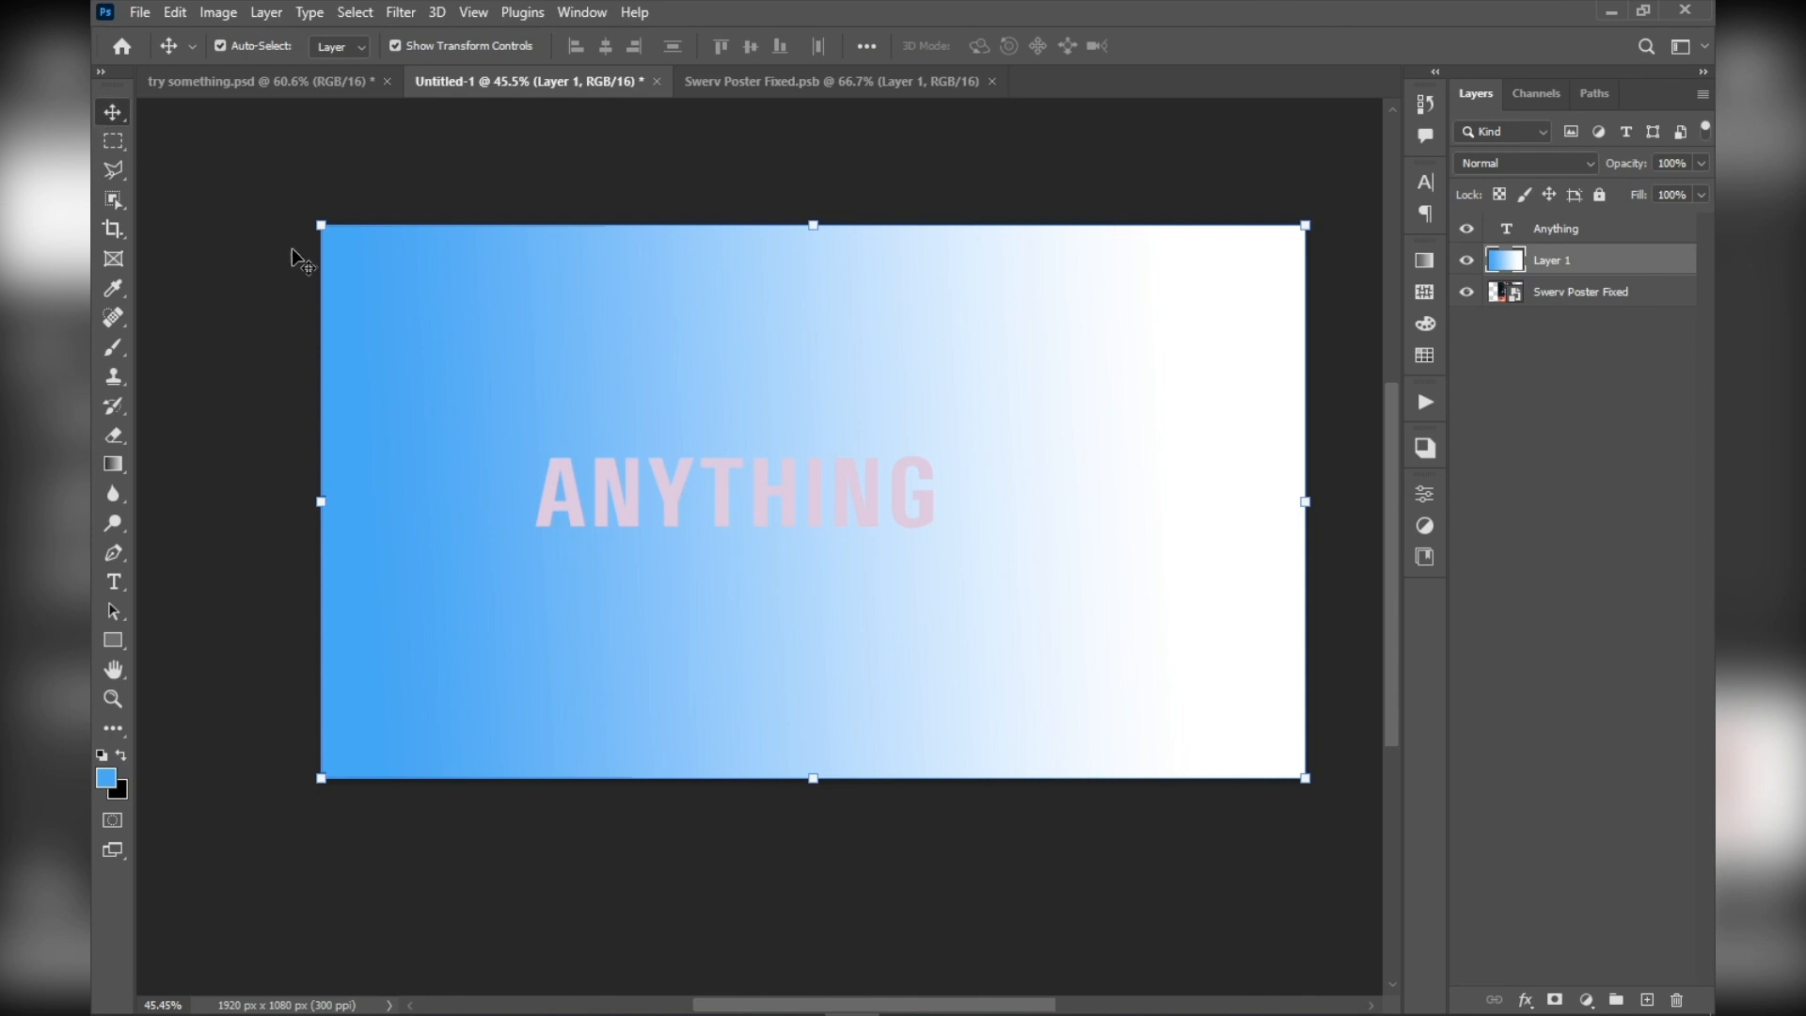
Move the gradient layer below the Swerv Poster Fixed layer in the layer order
scroll(422, 320, up, 1)
drag(873, 435, 770, 411)
scroll(777, 406, down, 2)
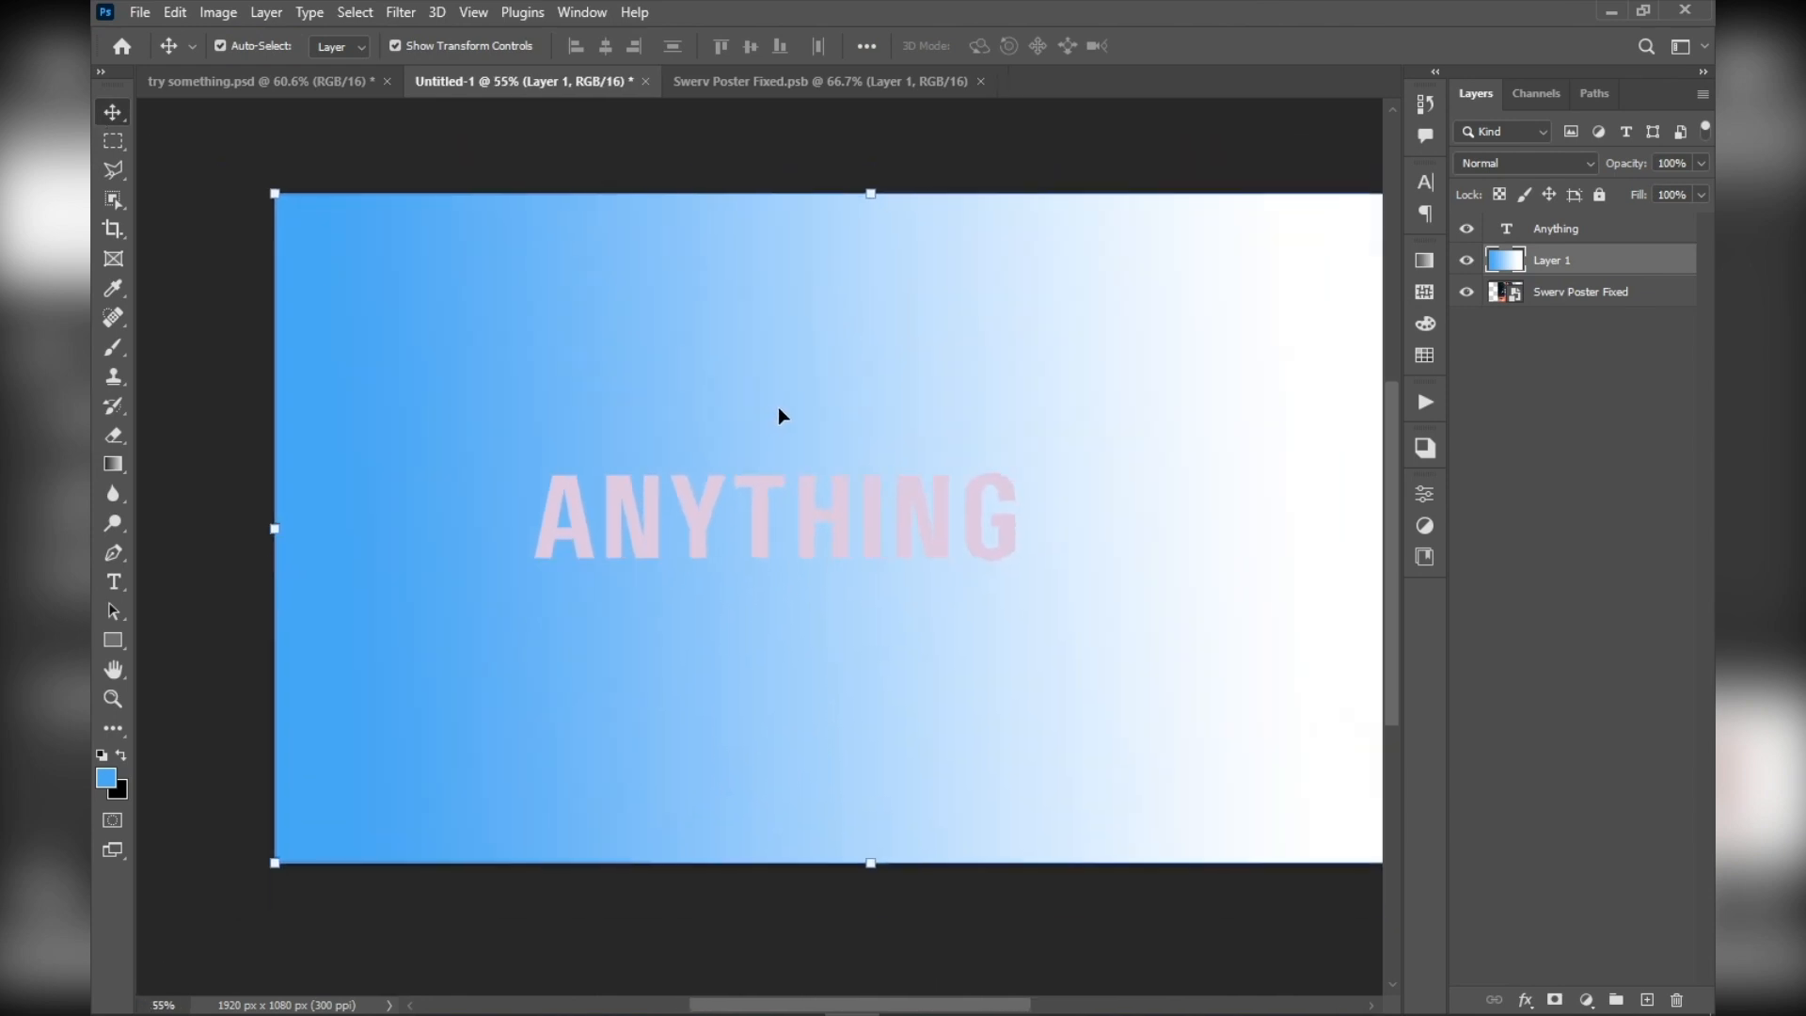
drag(1013, 741, 907, 725)
scroll(907, 725, up, 1)
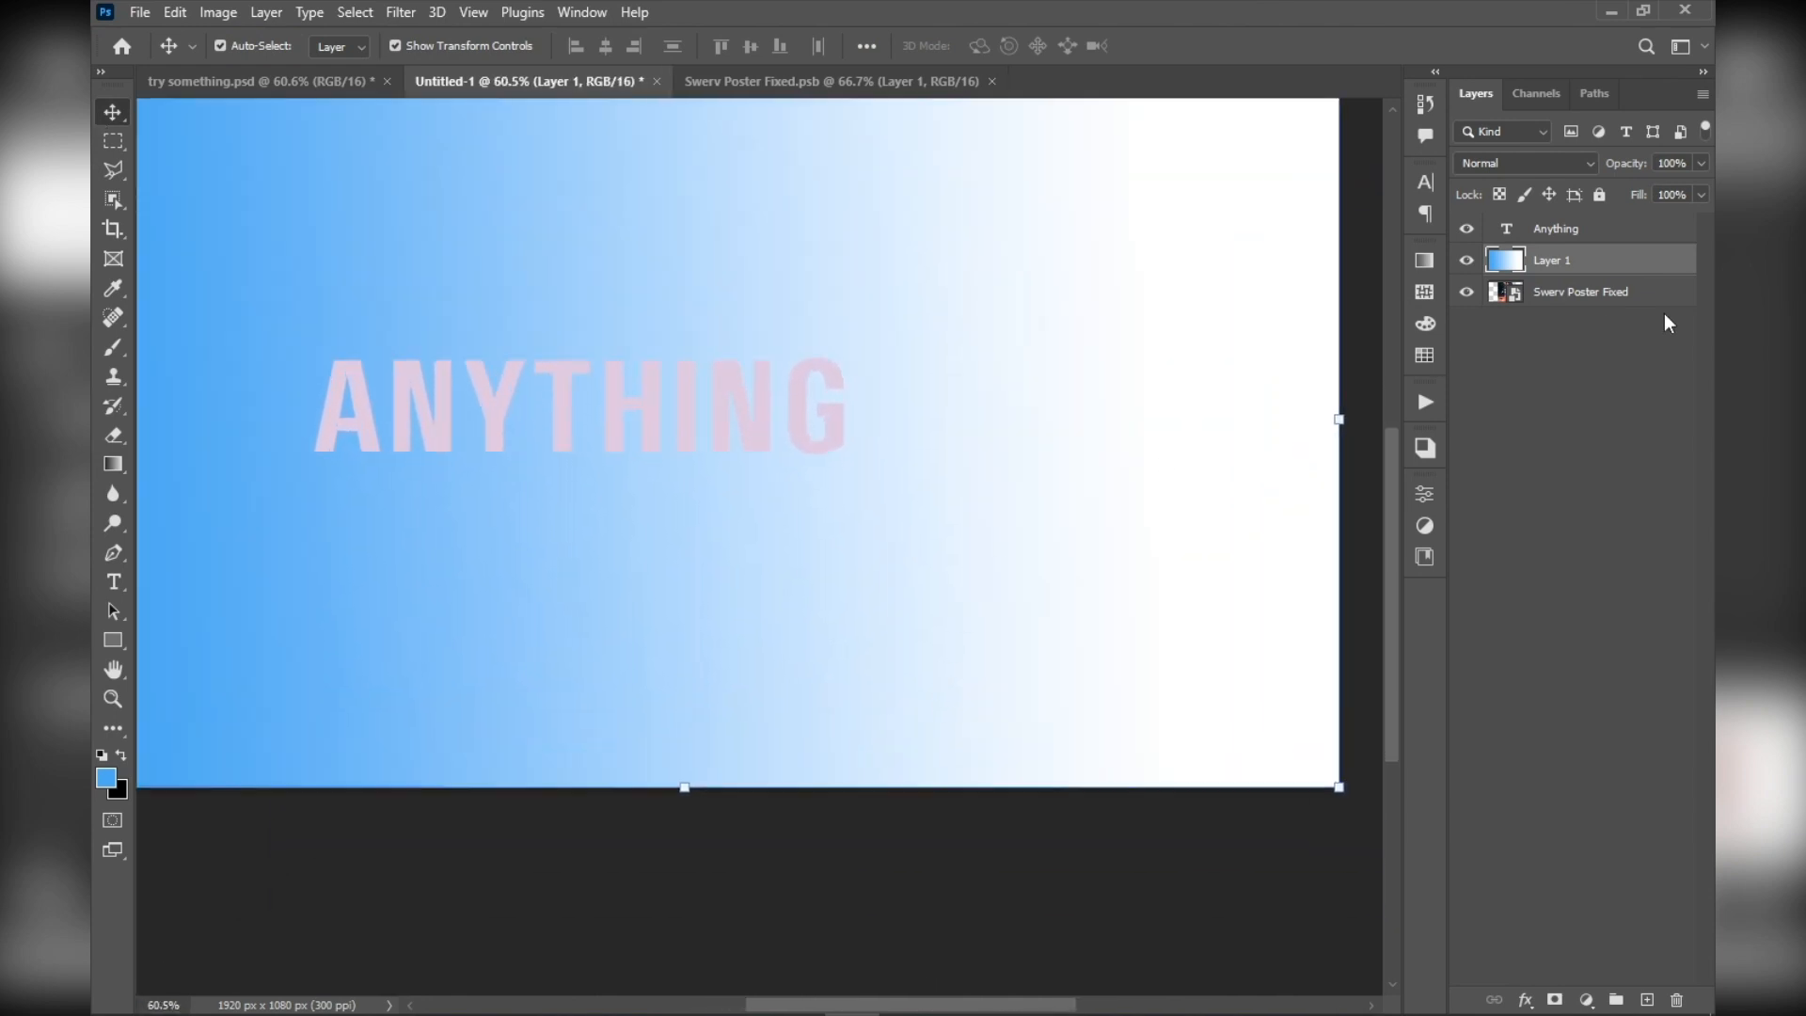
drag(1652, 266, 1653, 360)
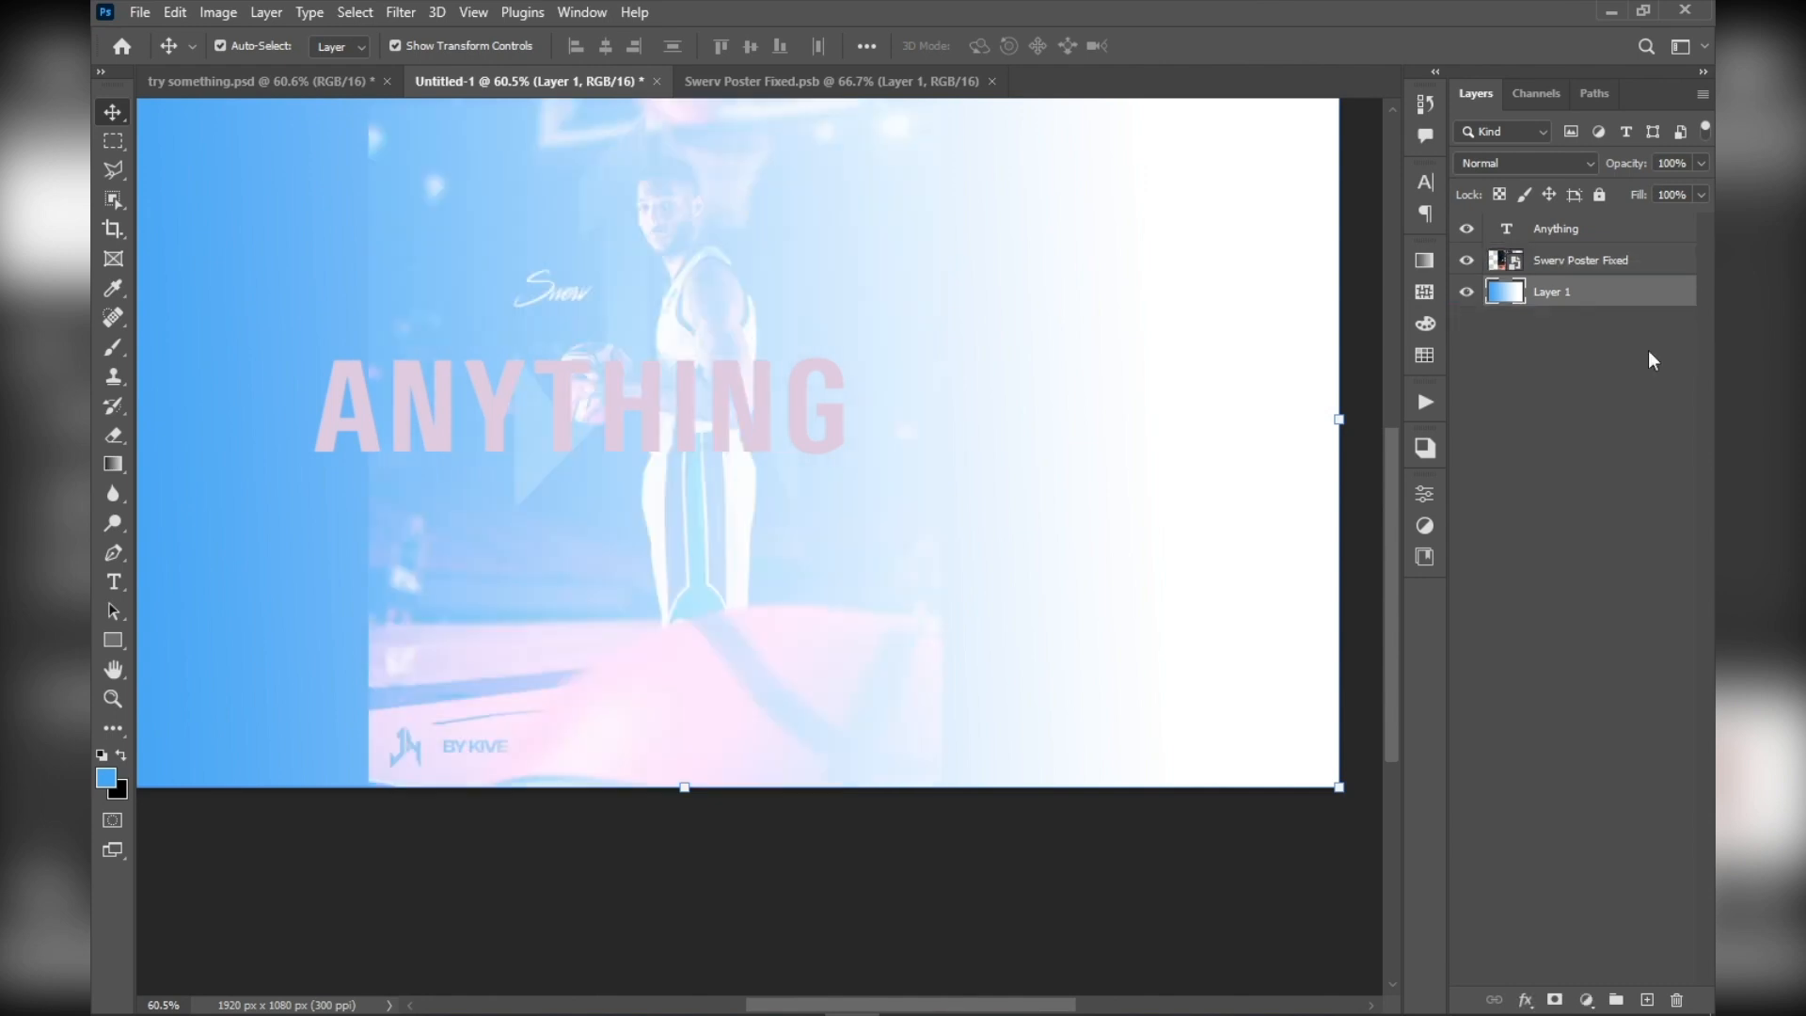
Change the Swerv Poster Fixed layer's blend mode to Normal
click(1622, 265)
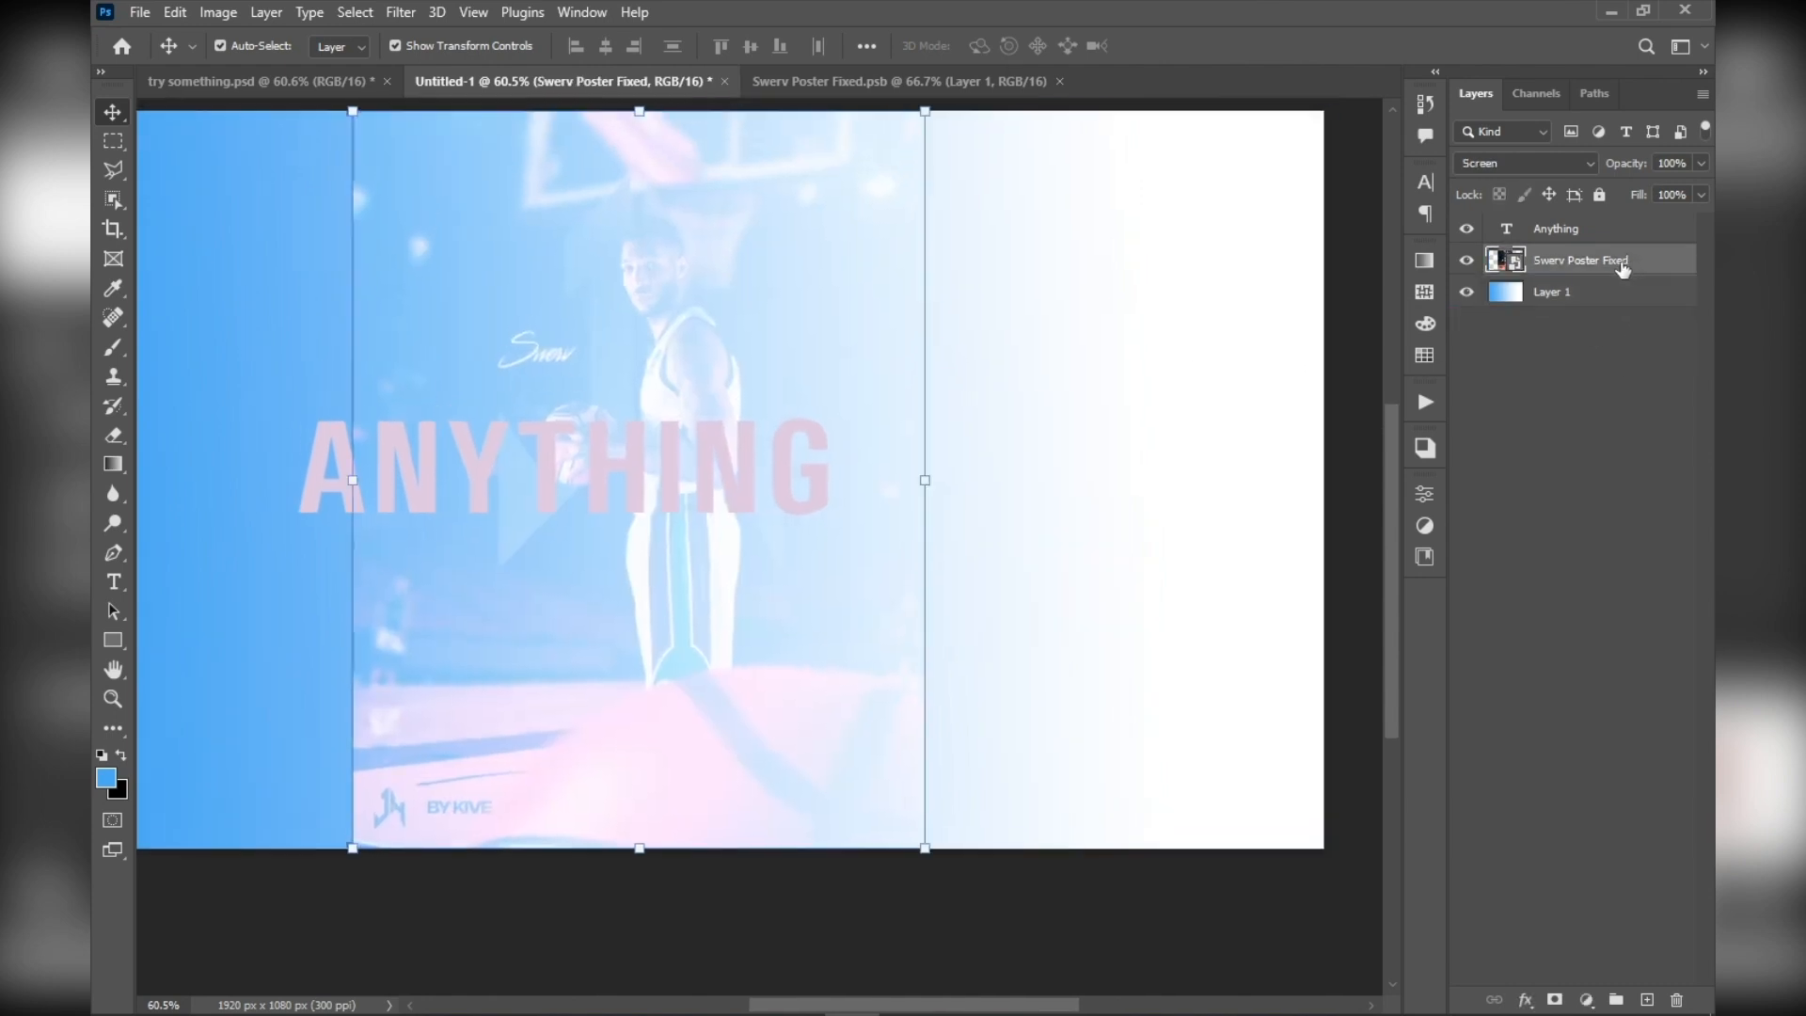
click(1556, 164)
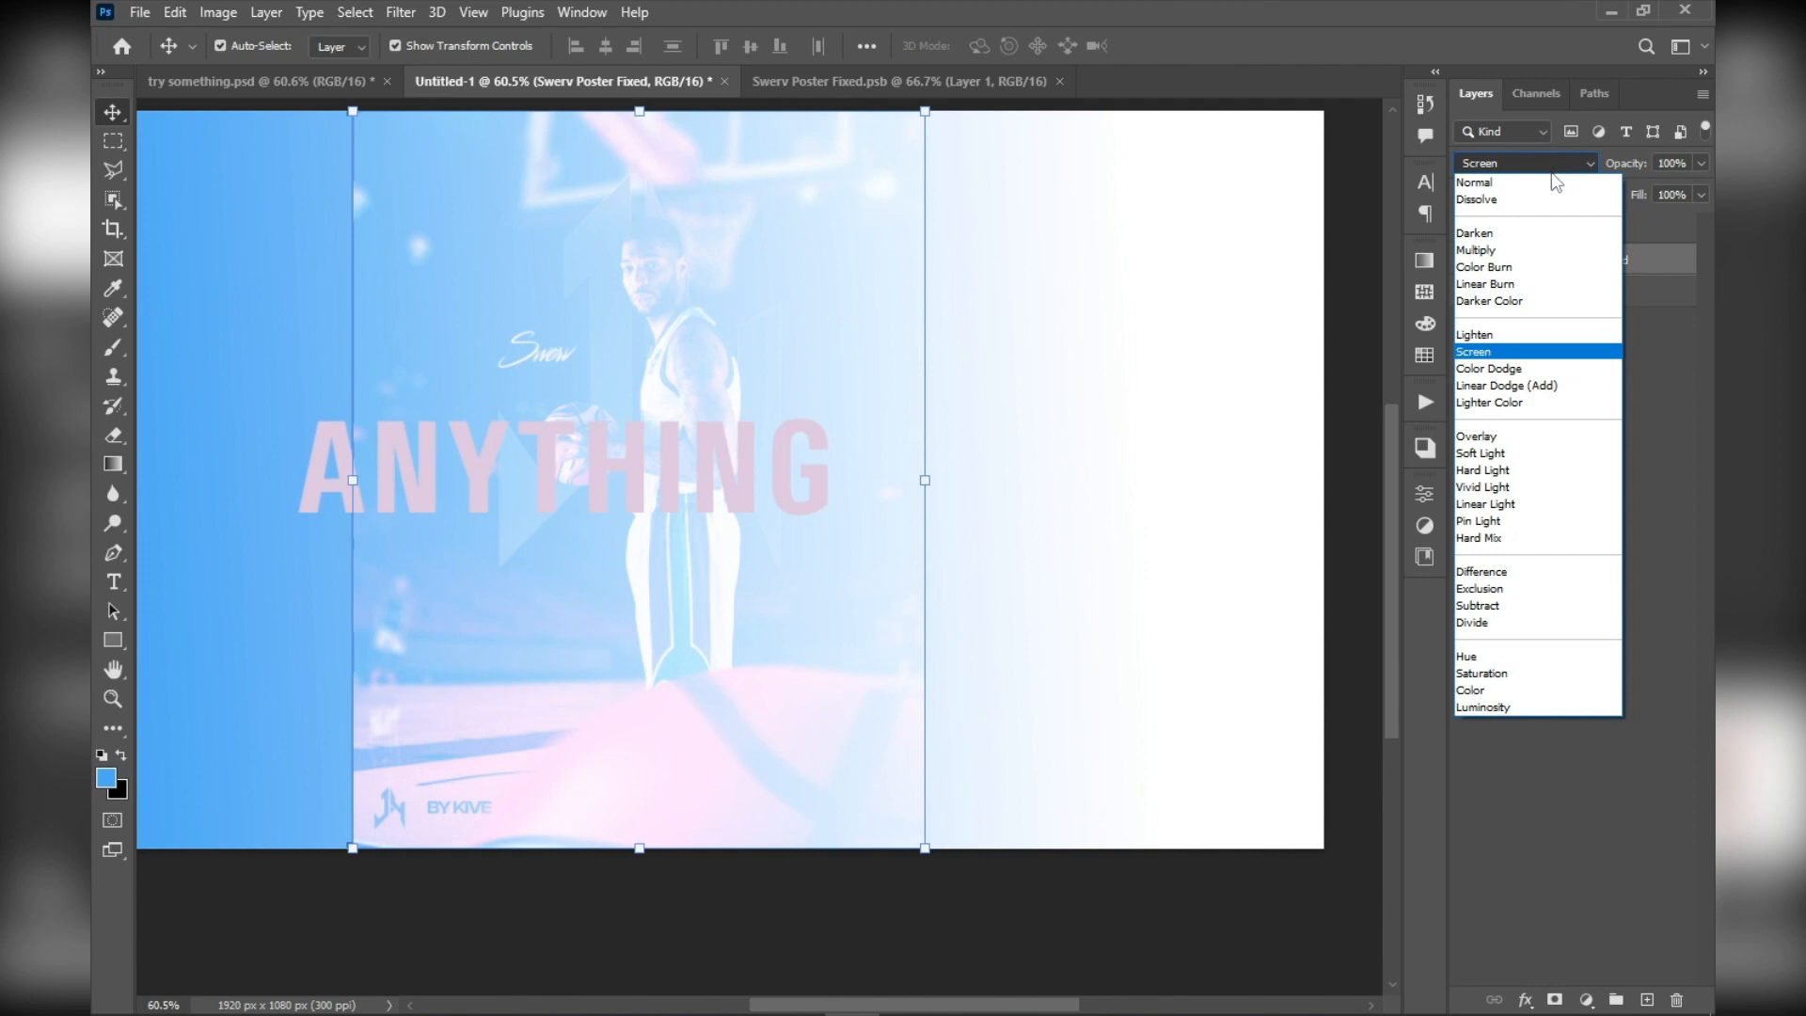
click(1542, 189)
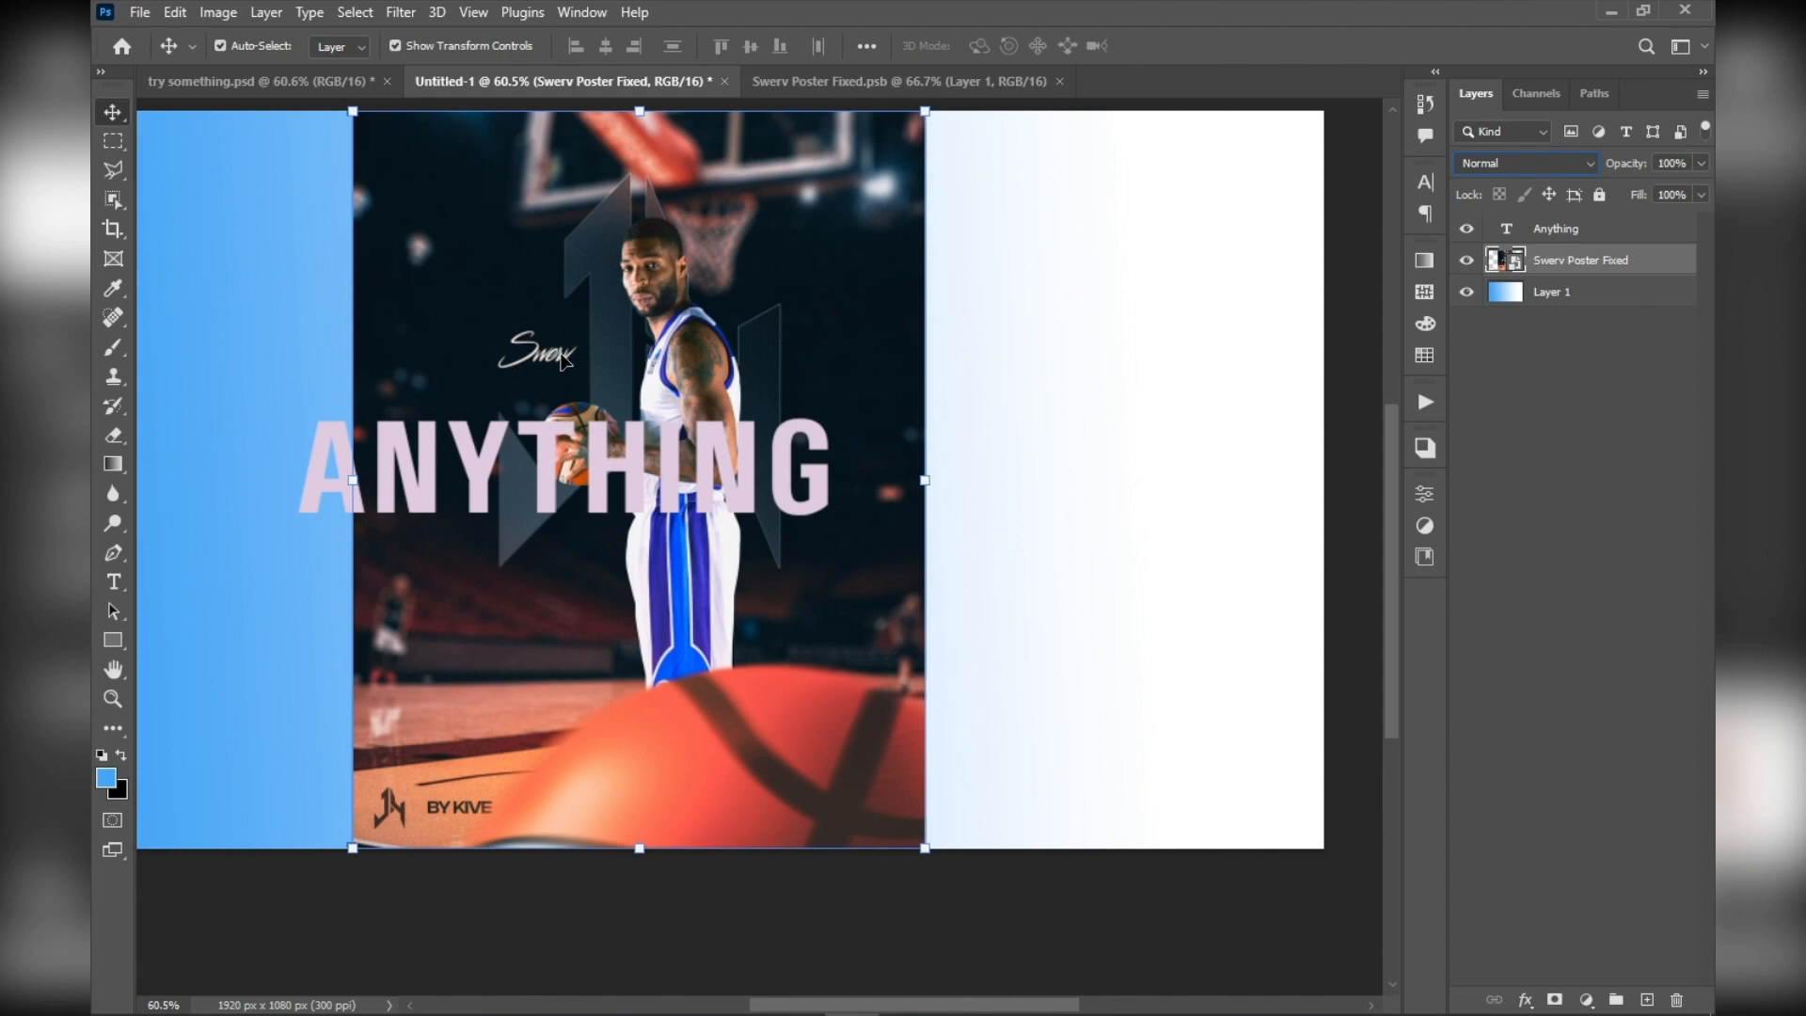
Add a layer mask to the Swerv Poster Fixed layer
drag(563, 353, 593, 359)
scroll(594, 359, up, 2)
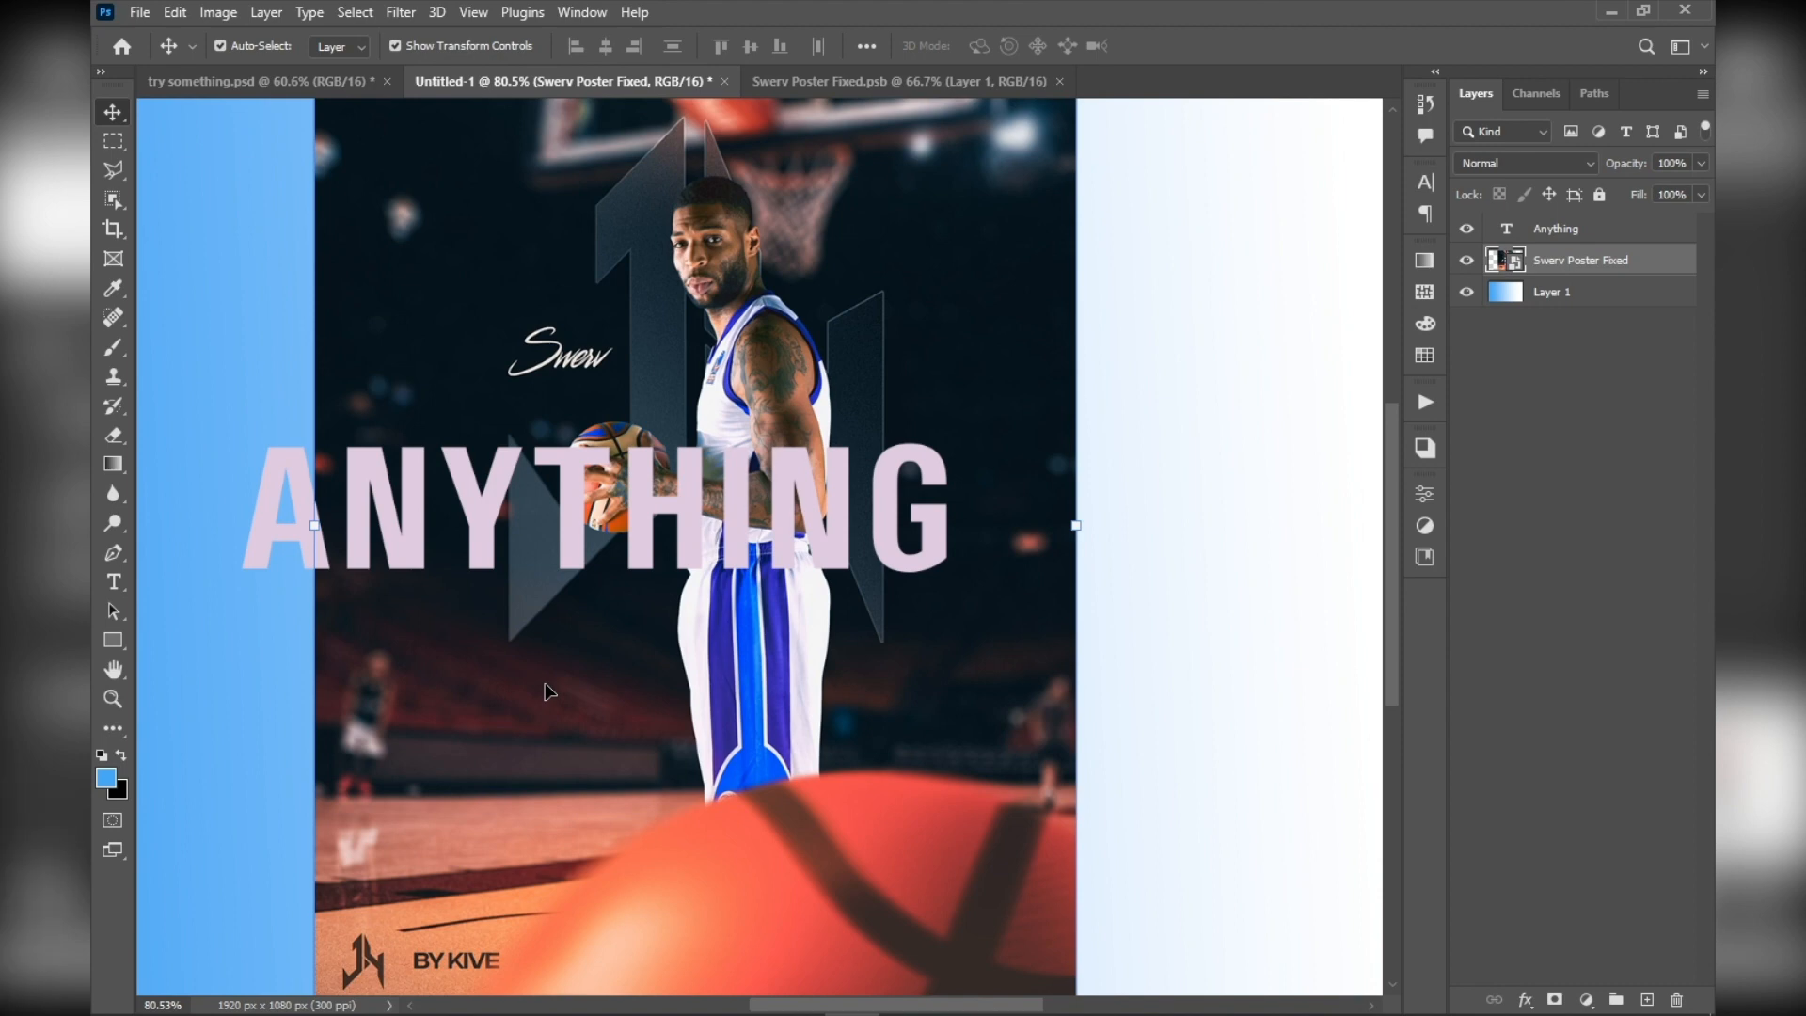
click(1556, 1000)
scroll(674, 643, down, 3)
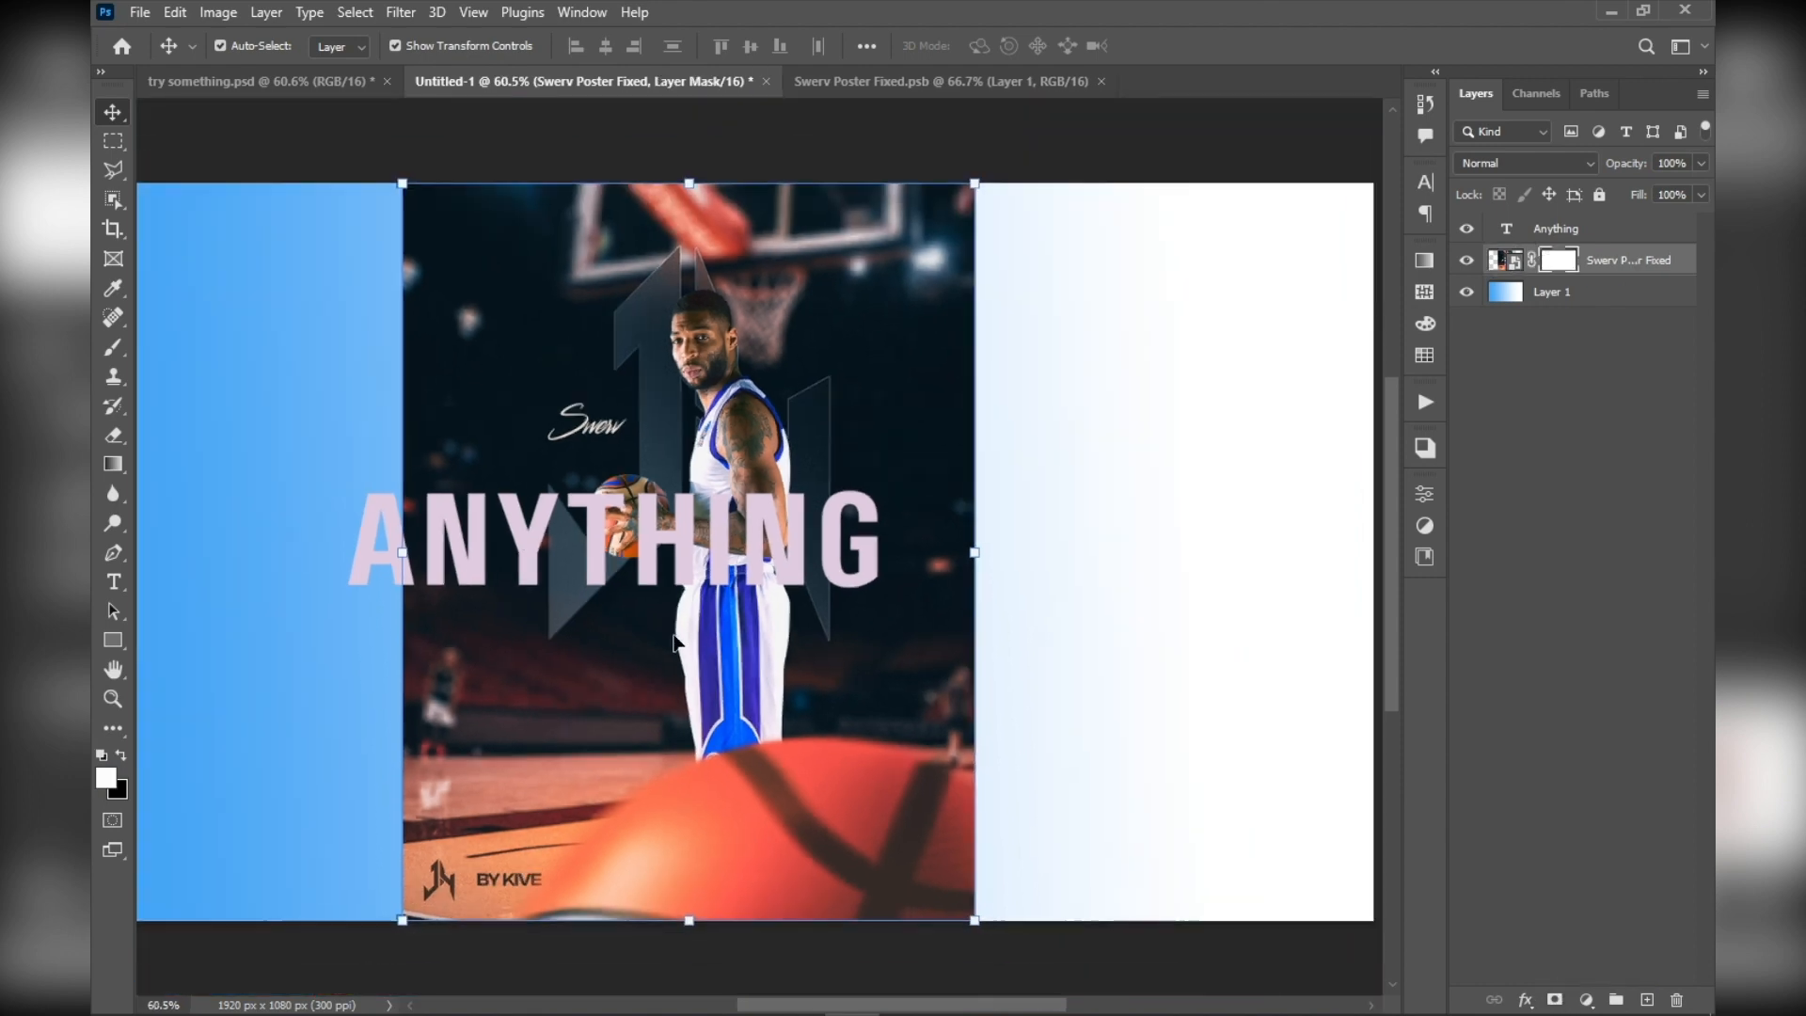
scroll(1045, 339, up, 4)
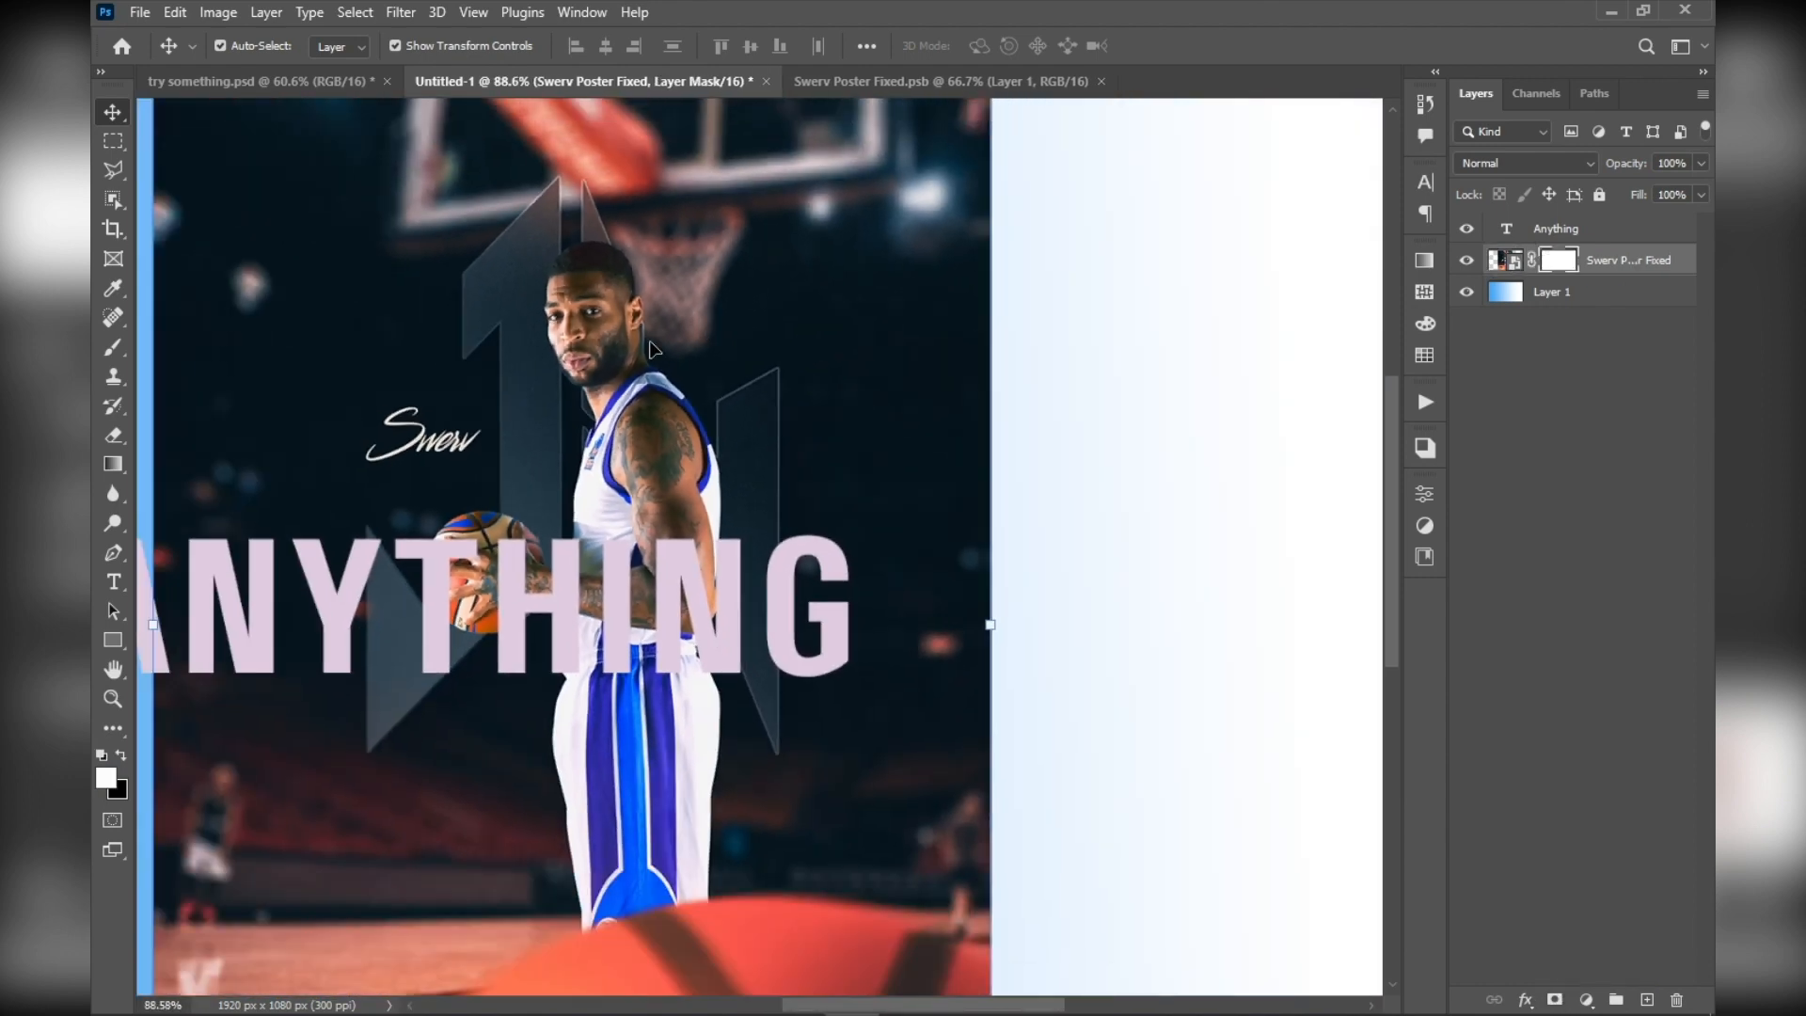
scroll(654, 350, up, 4)
drag(625, 376, 657, 468)
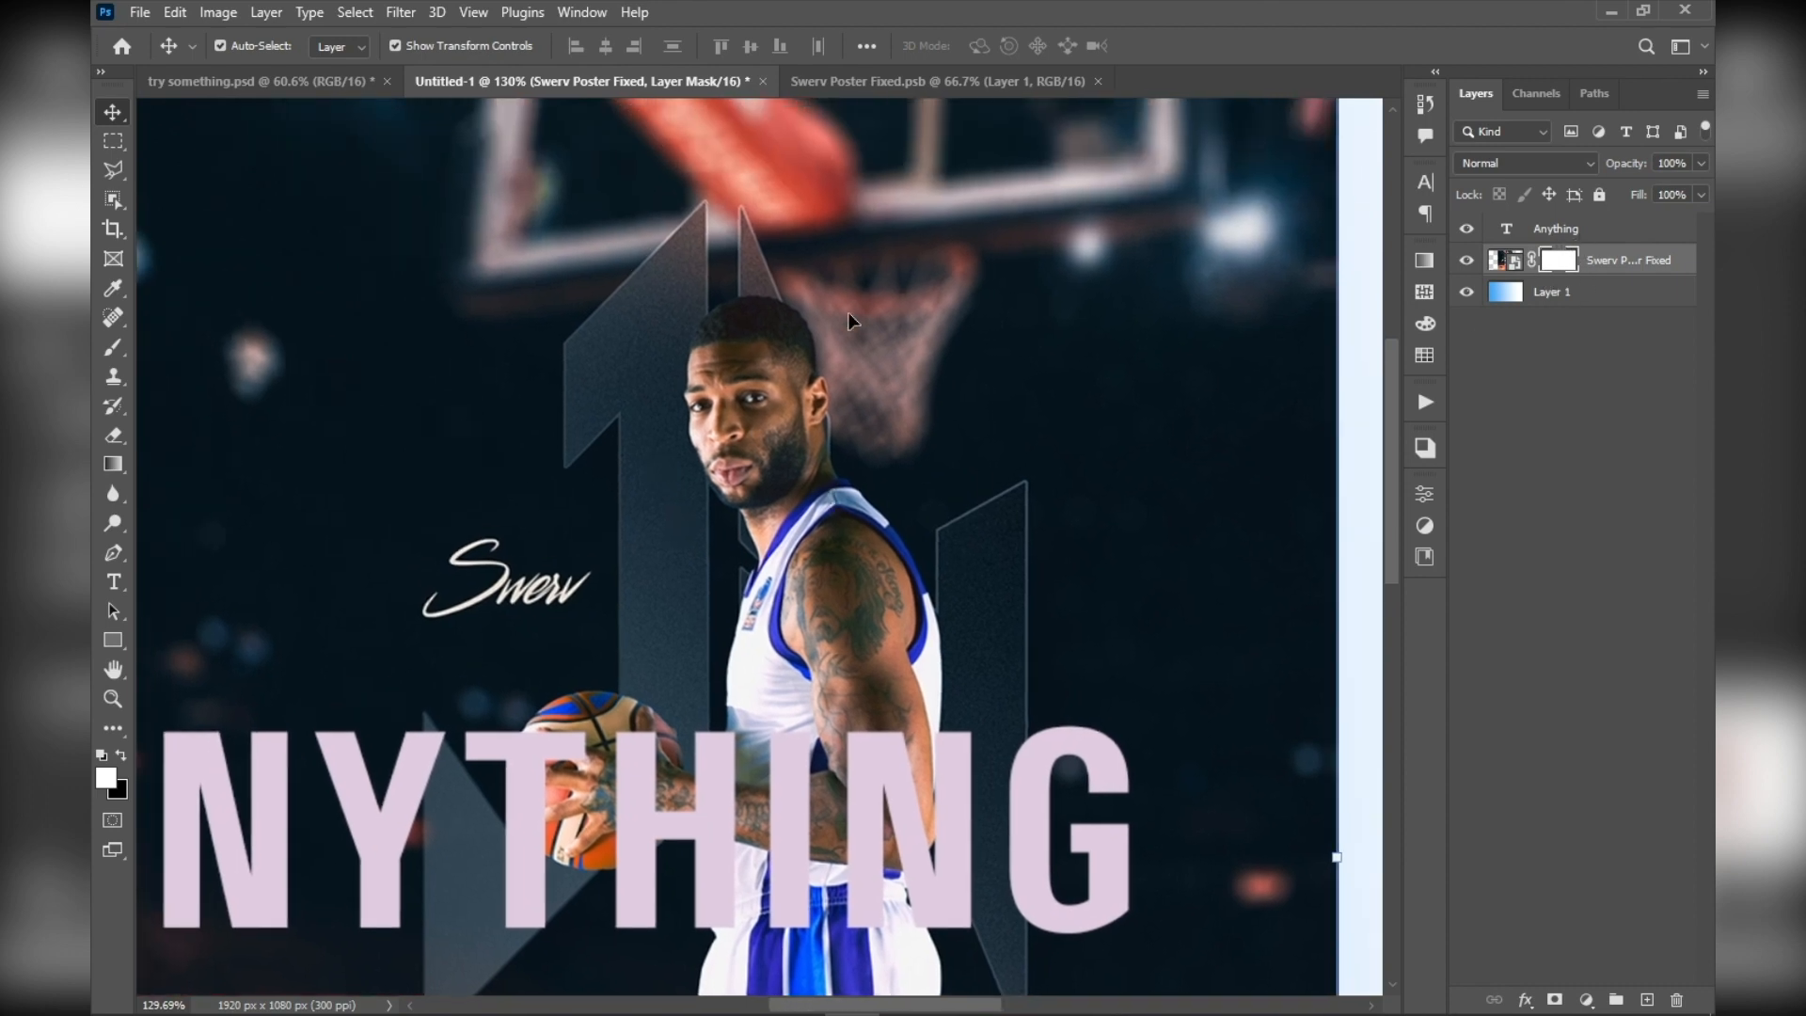
drag(730, 404, 802, 411)
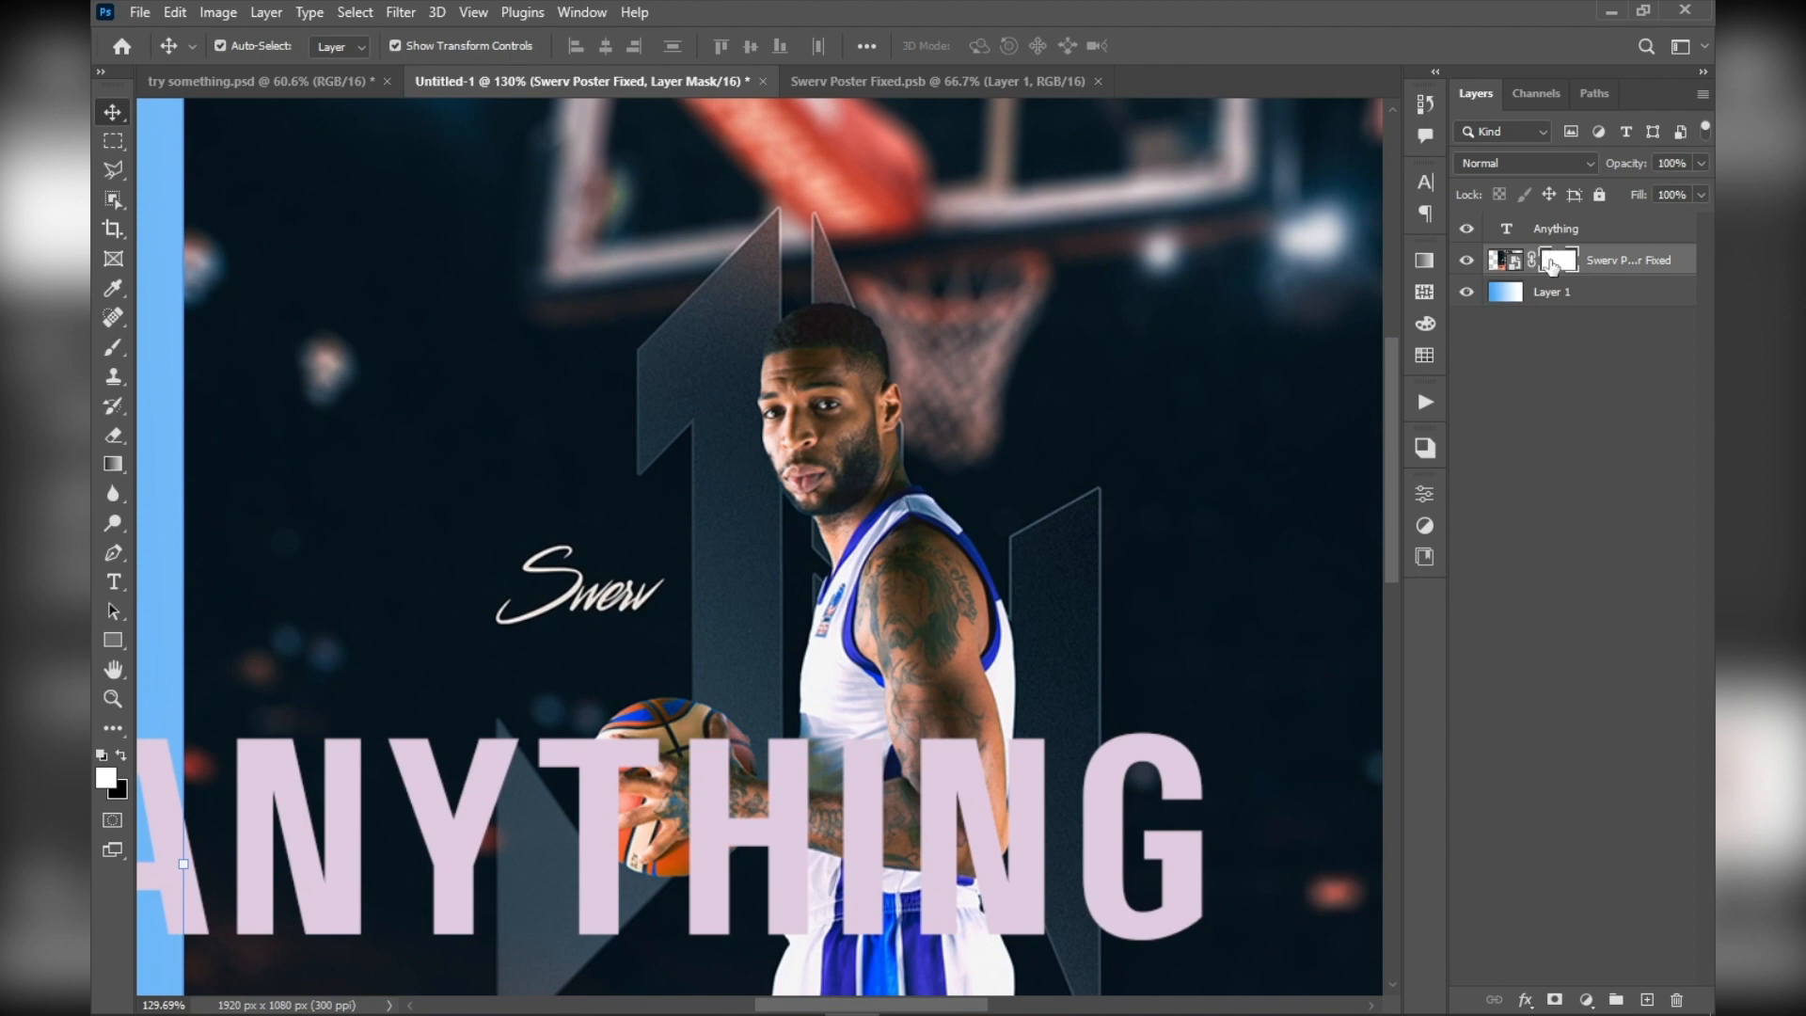
Activate the Brush tool, check the black background colour (000000) and swap it to the foreground for painting on the layer mask
key(b)
scroll(894, 516, down, 4)
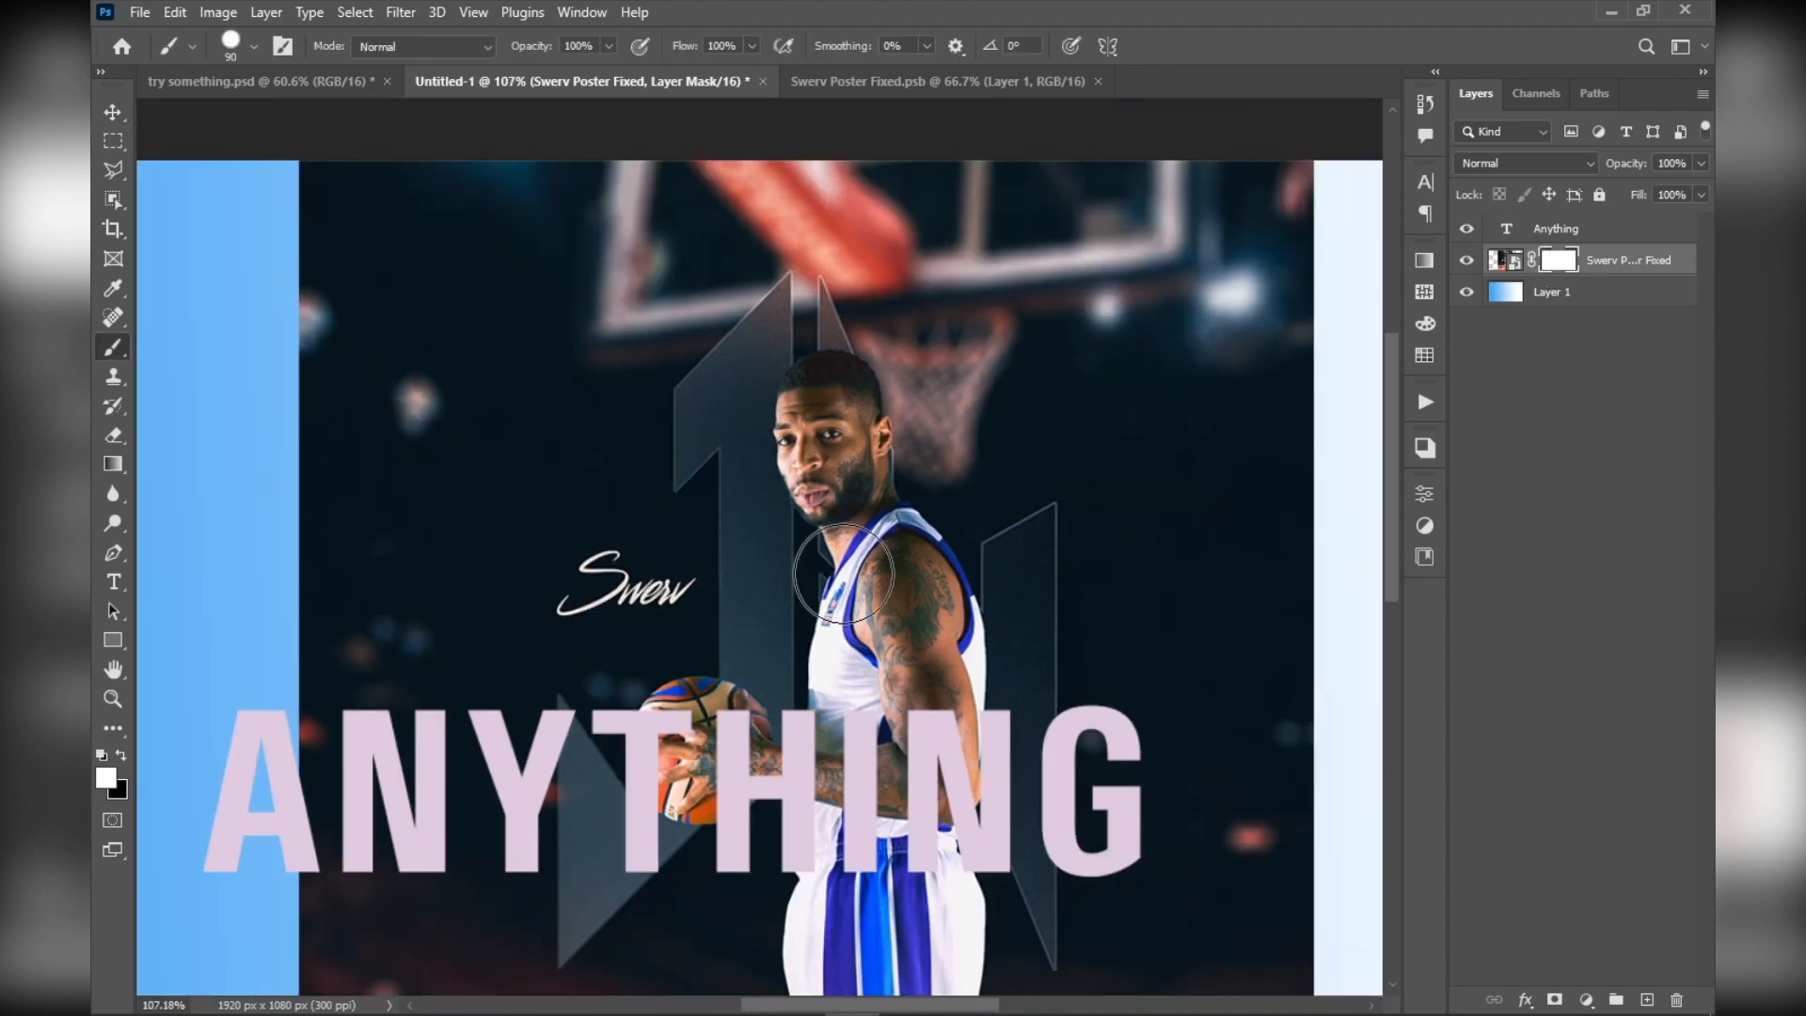
click(119, 790)
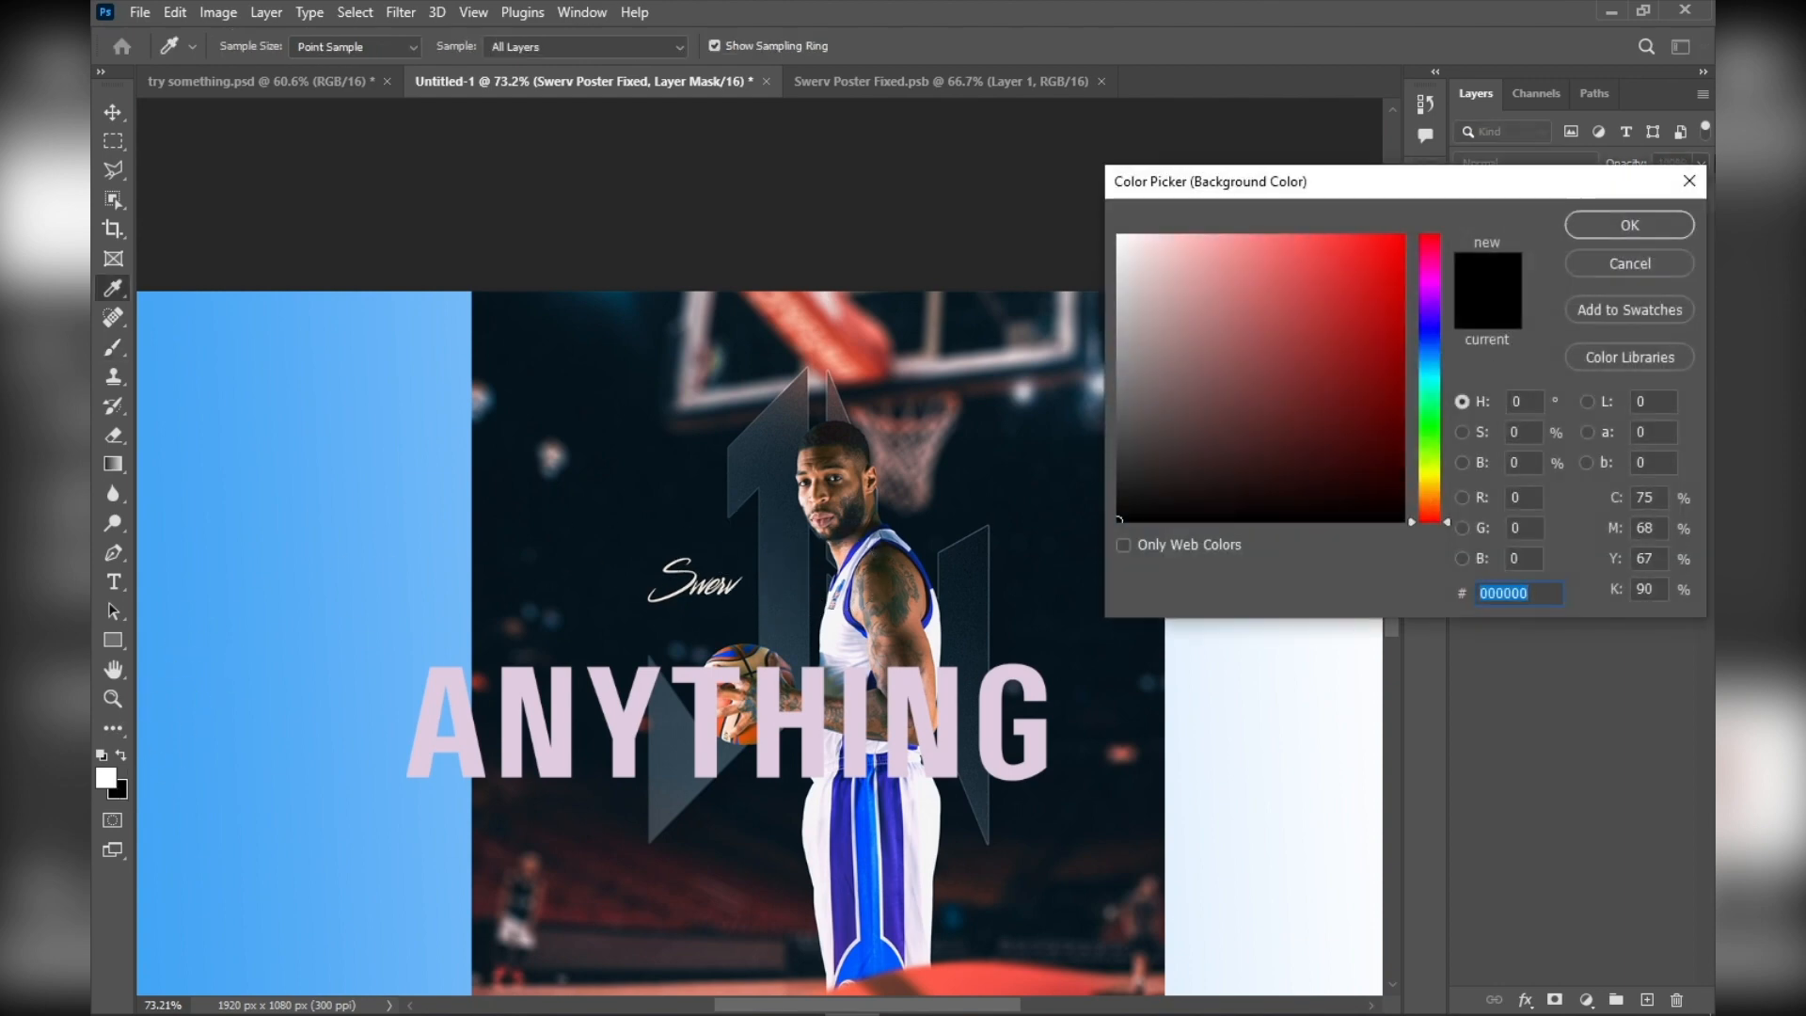
click(1616, 225)
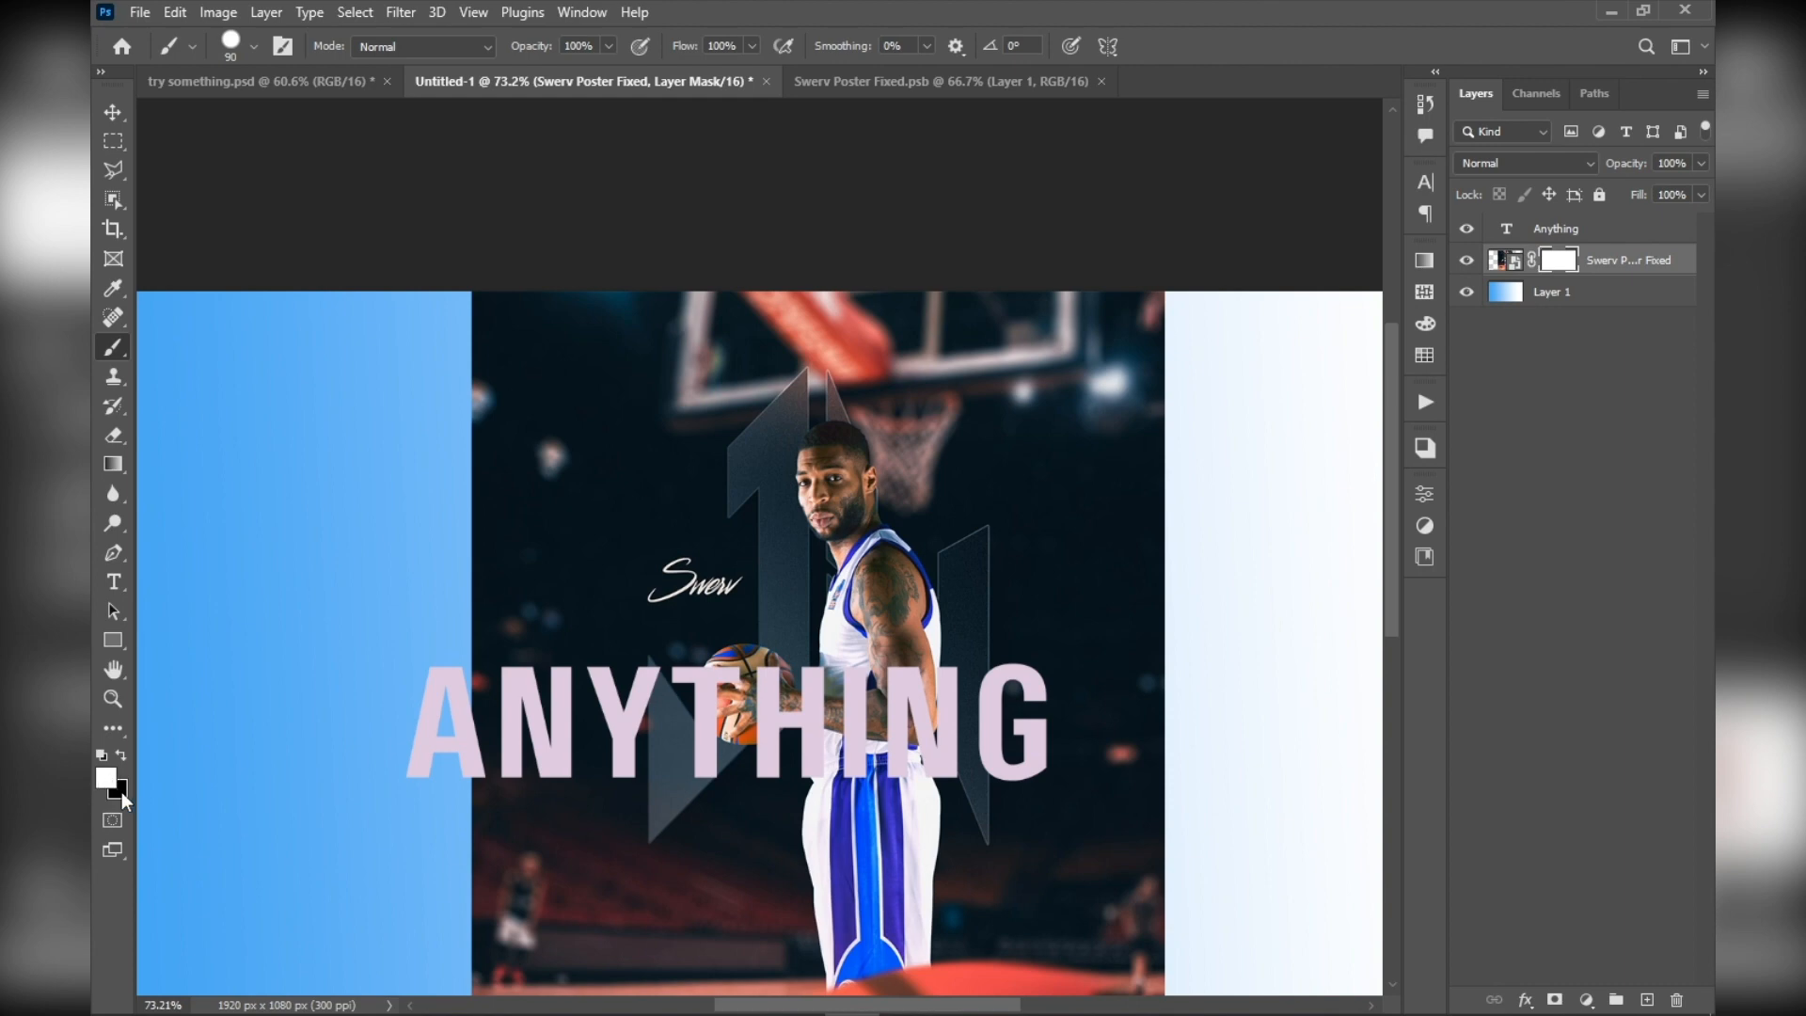
key(x)
Try pure red (ff0000) as the foreground colour with the layer mask active, and set the colour back to black
click(107, 781)
click(1193, 352)
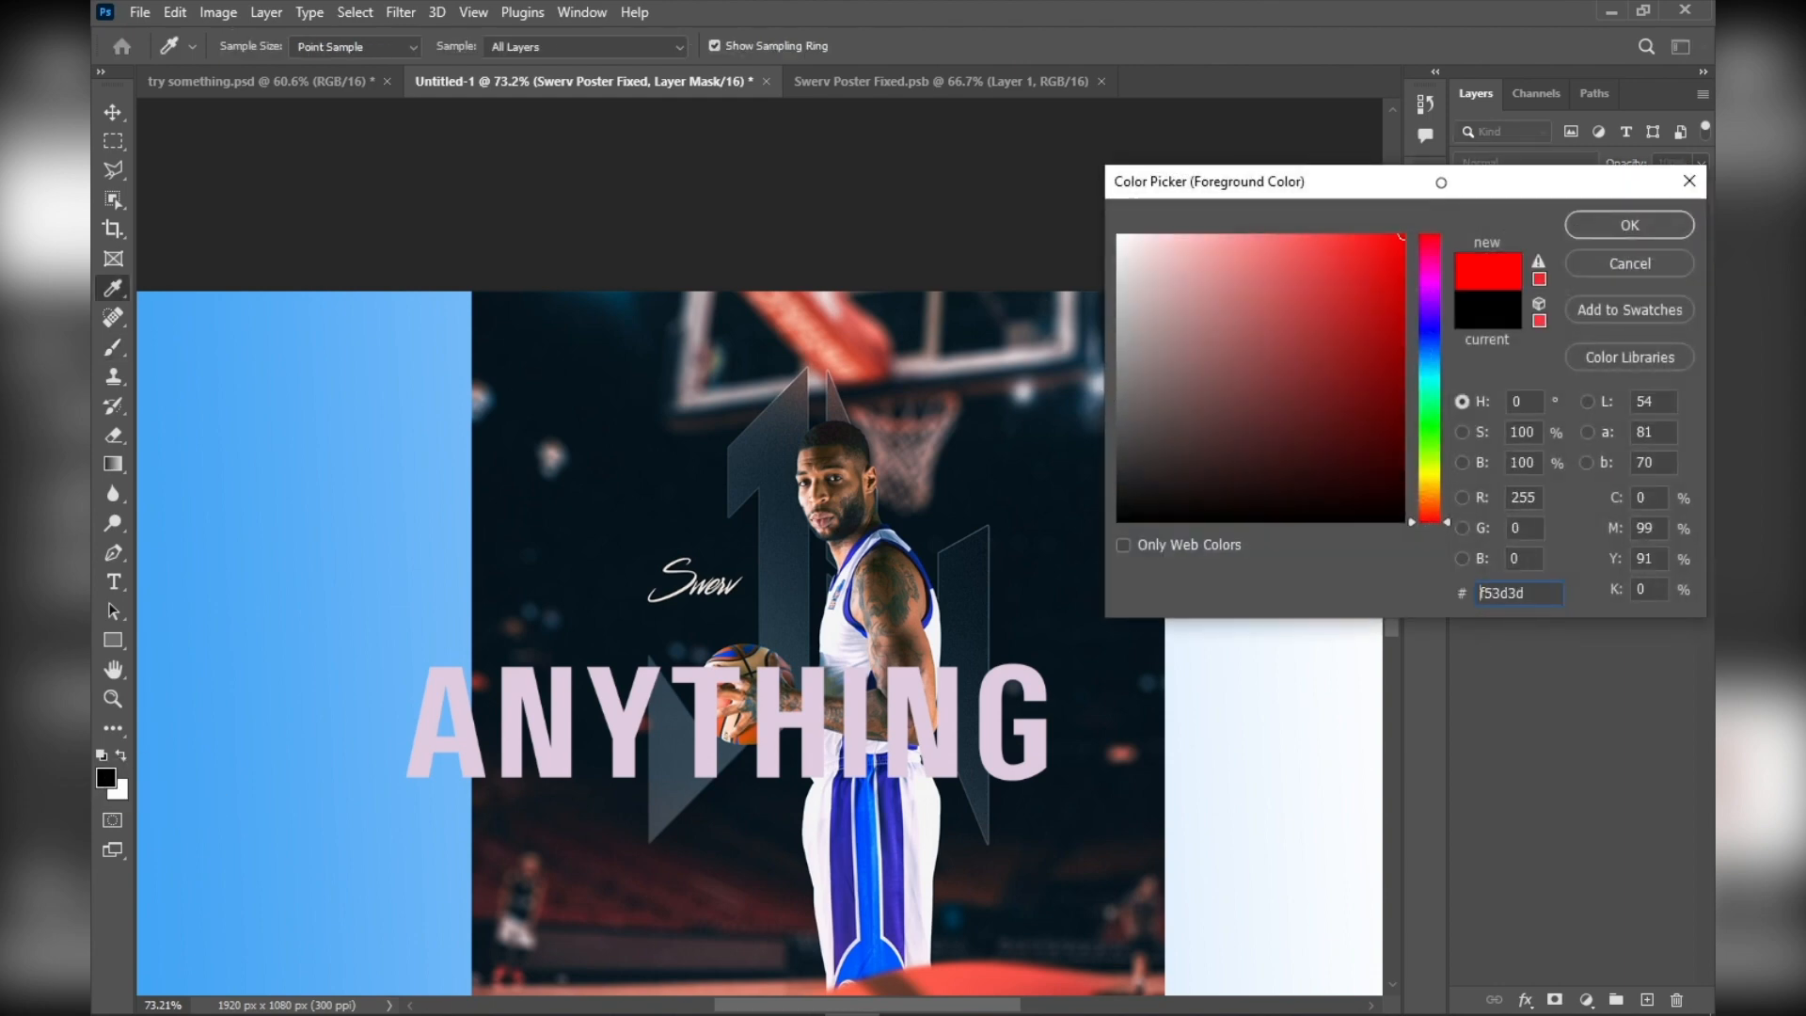
click(1630, 225)
click(105, 780)
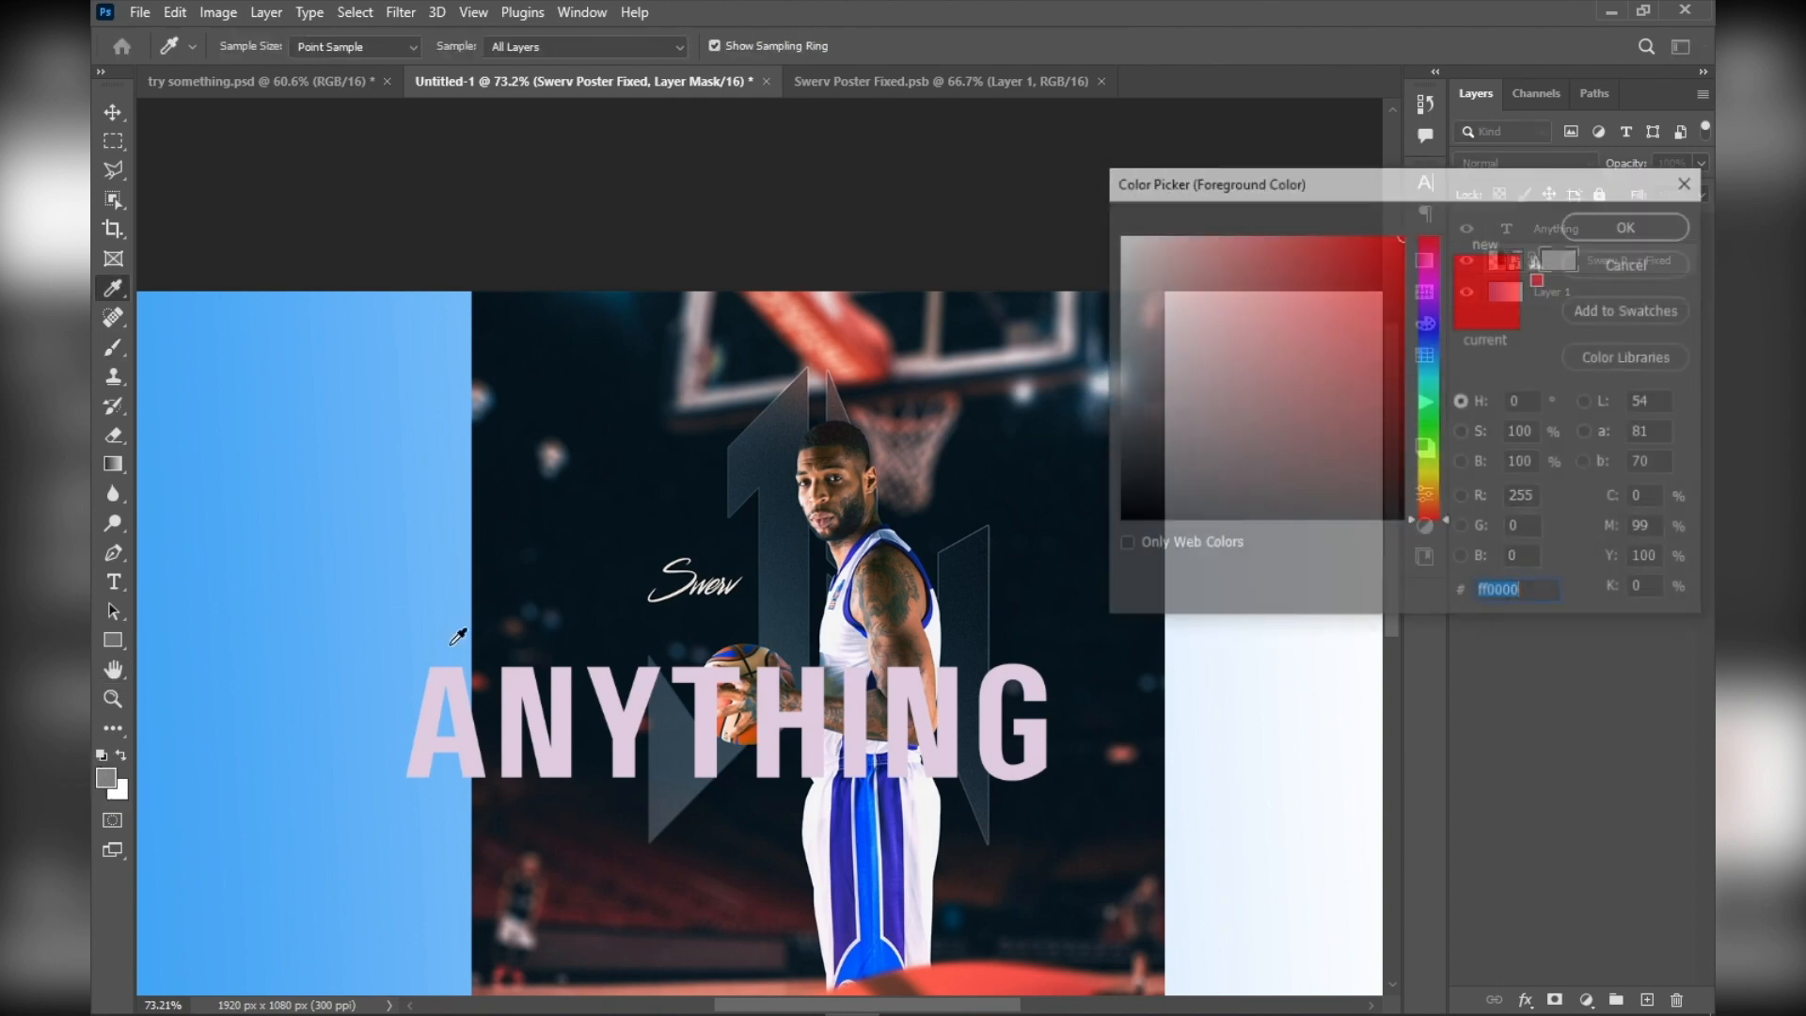
drag(1172, 392, 1042, 629)
click(1595, 235)
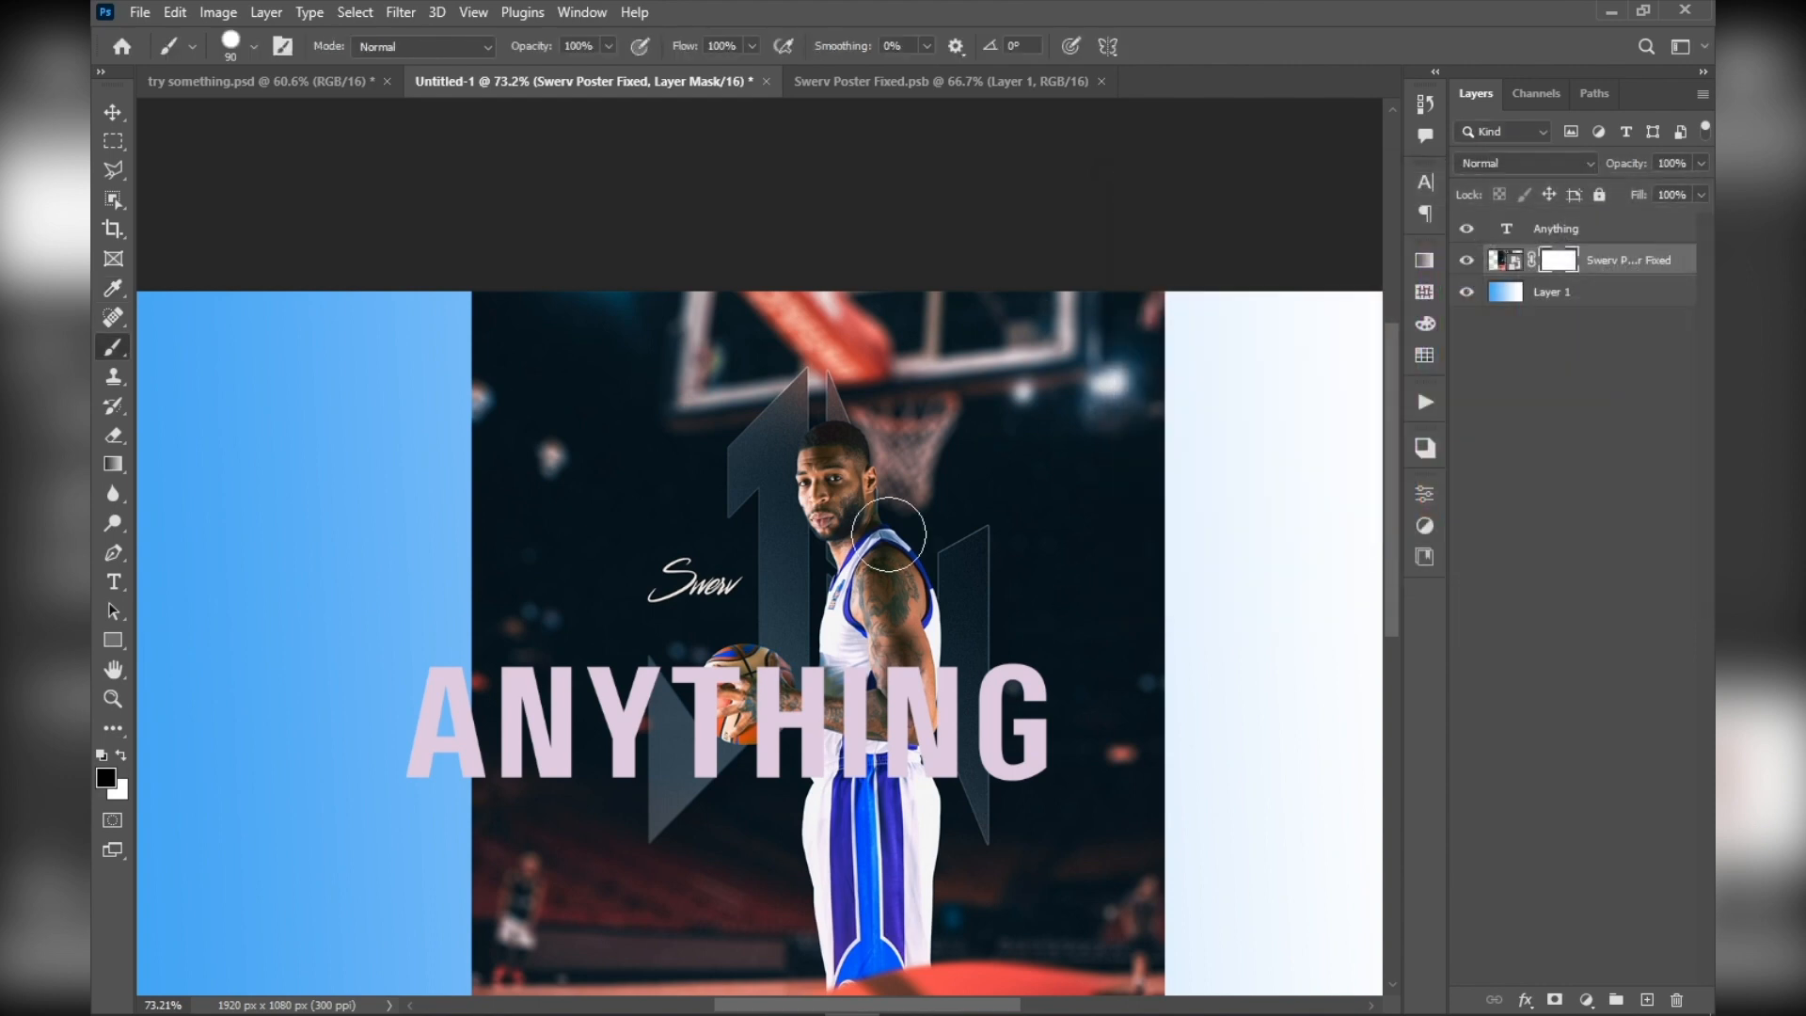
Hide the player's head by brushing black on the poster's layer mask, then switch to the layer thumbnail and back to the mask
scroll(889, 532, up, 3)
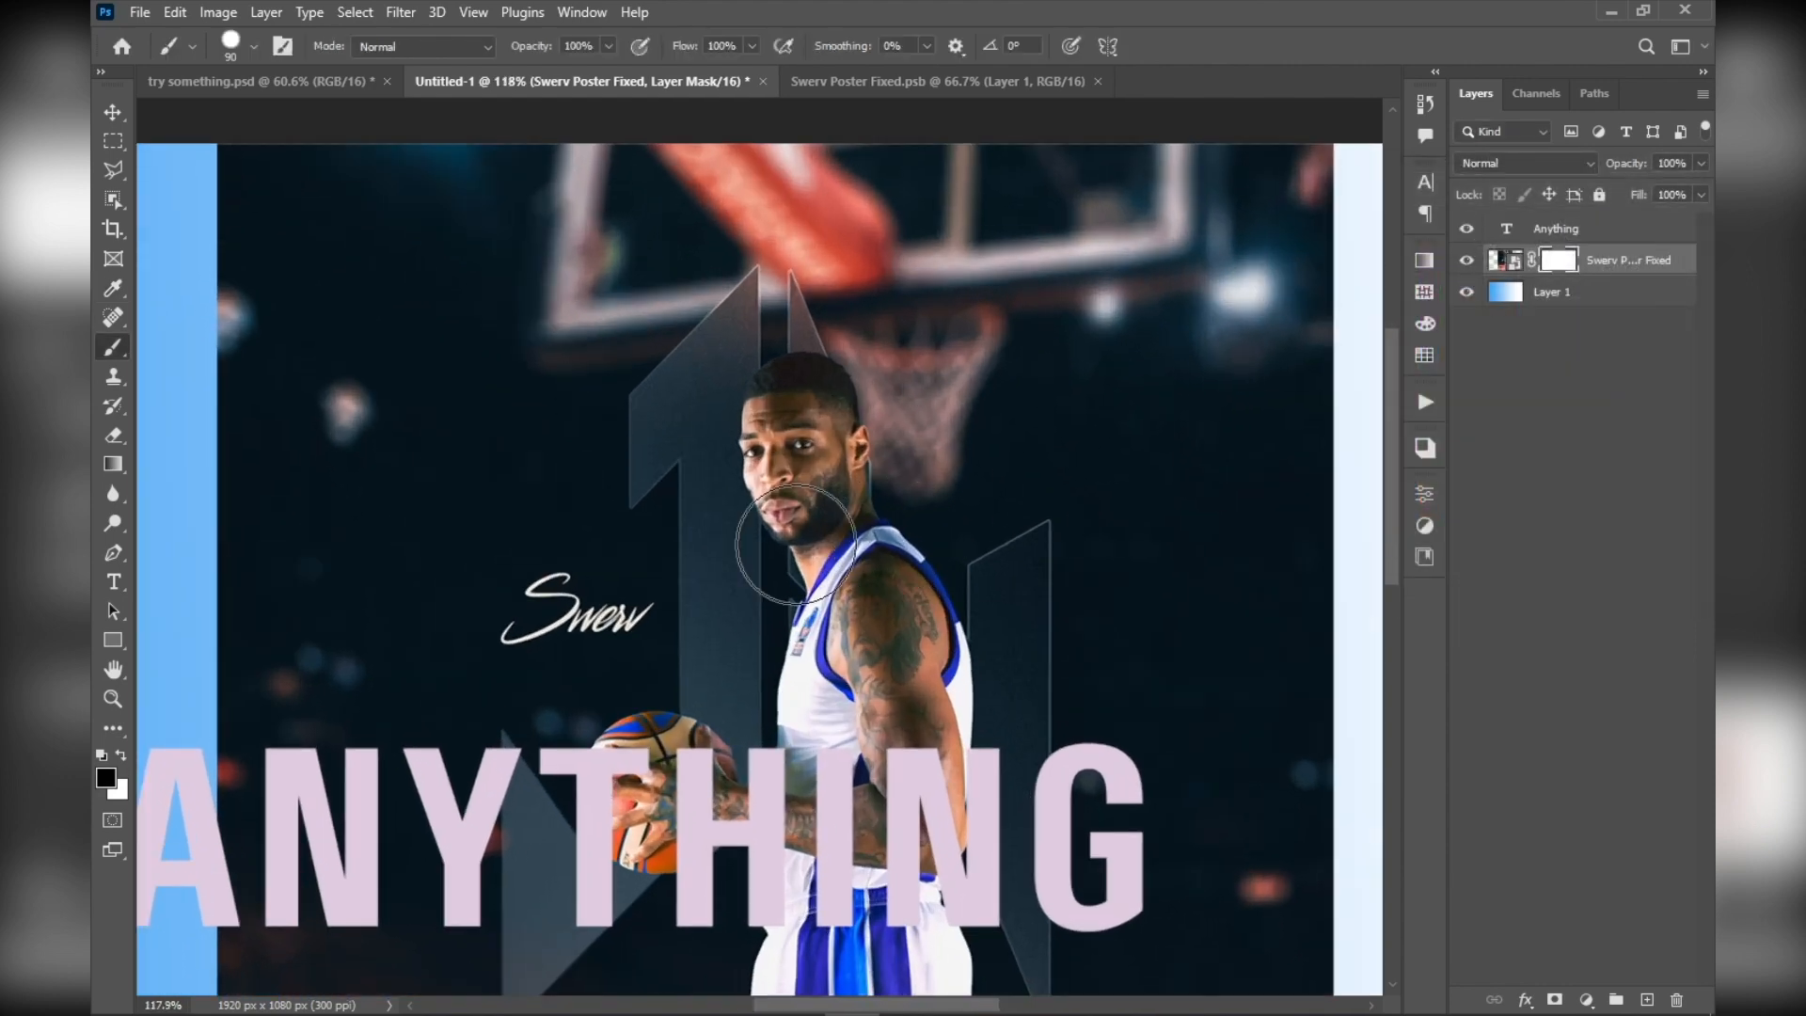
mouse_move(779, 433)
mouse_down()
mouse_move(773, 511)
mouse_move(805, 394)
mouse_move(728, 576)
mouse_move(879, 504)
mouse_up()
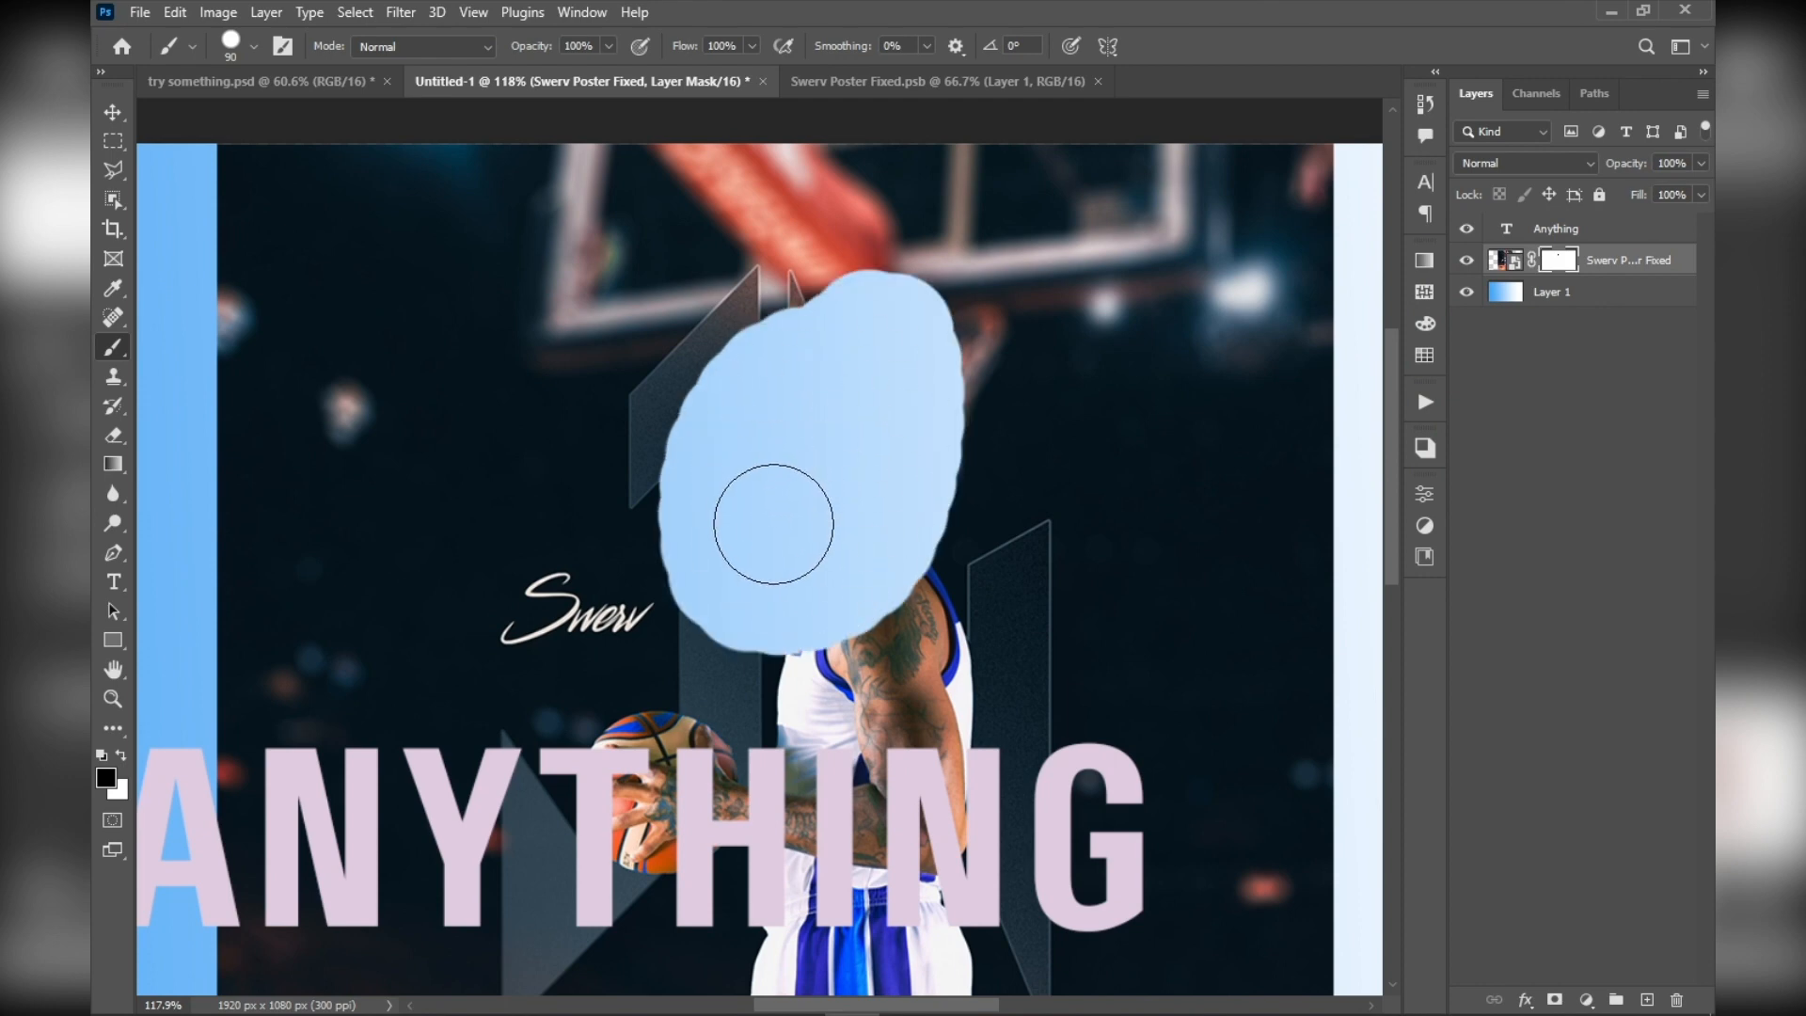
click(1497, 266)
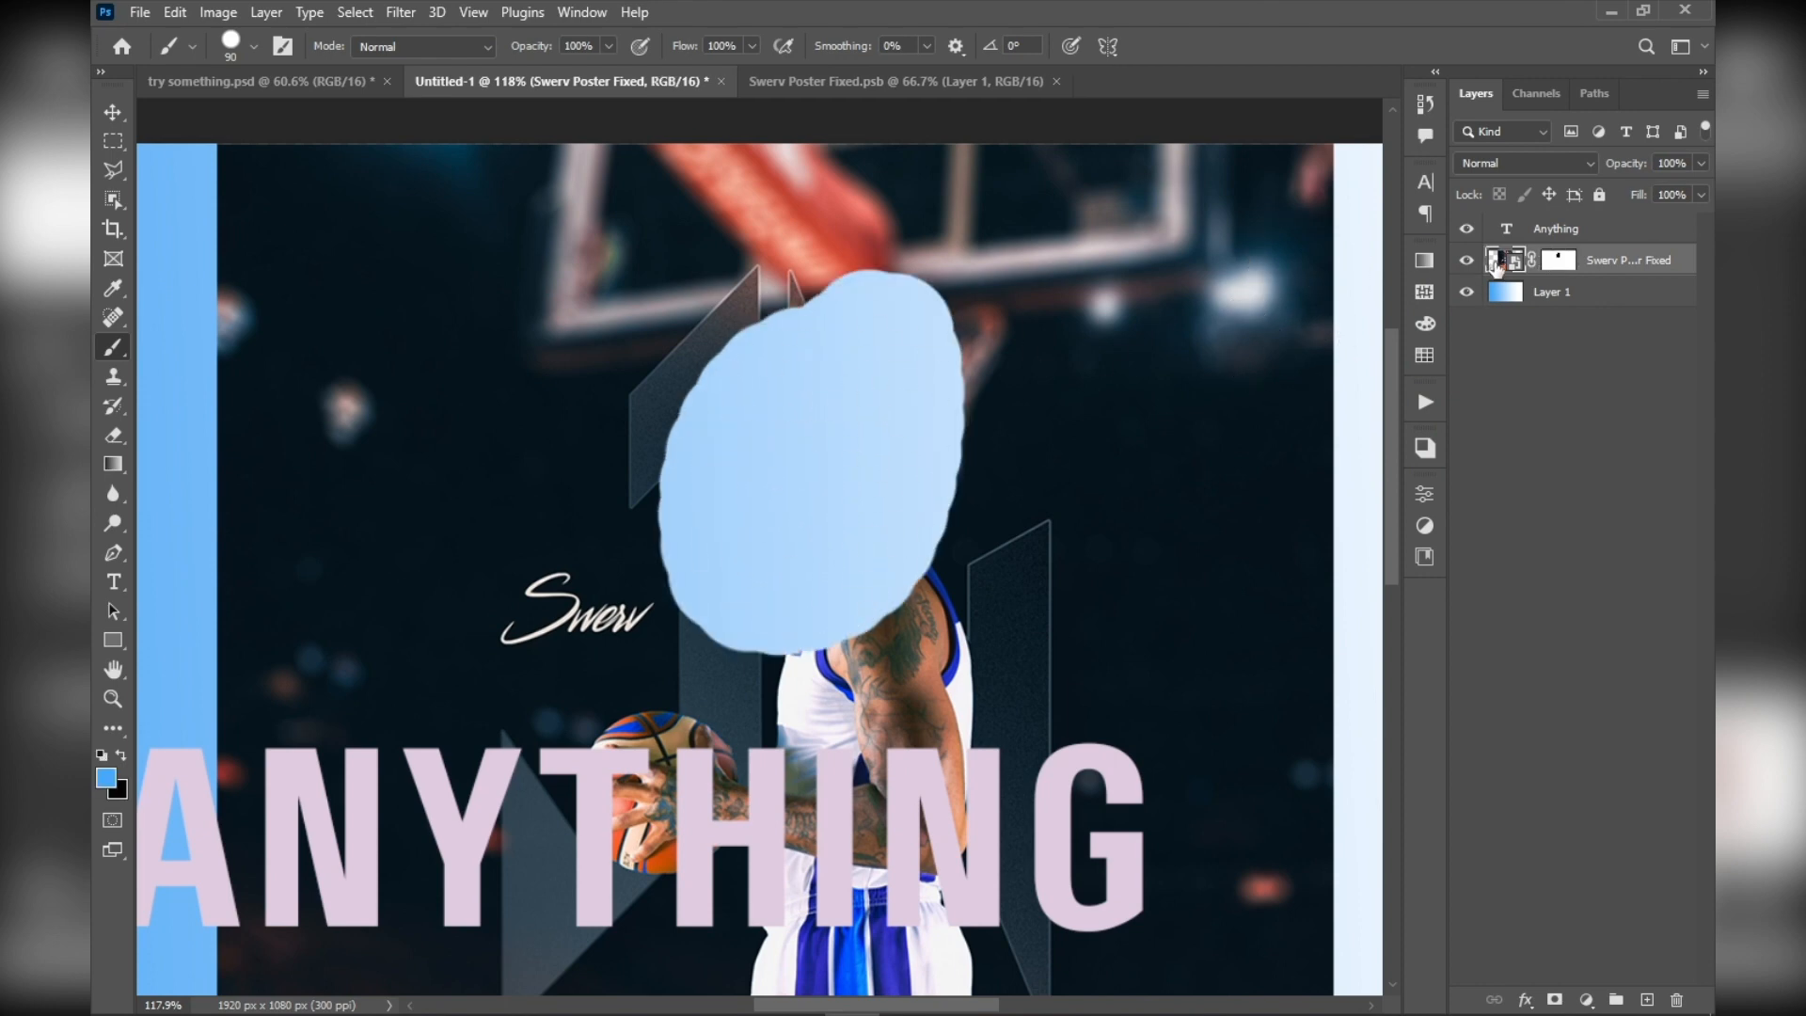
click(1561, 262)
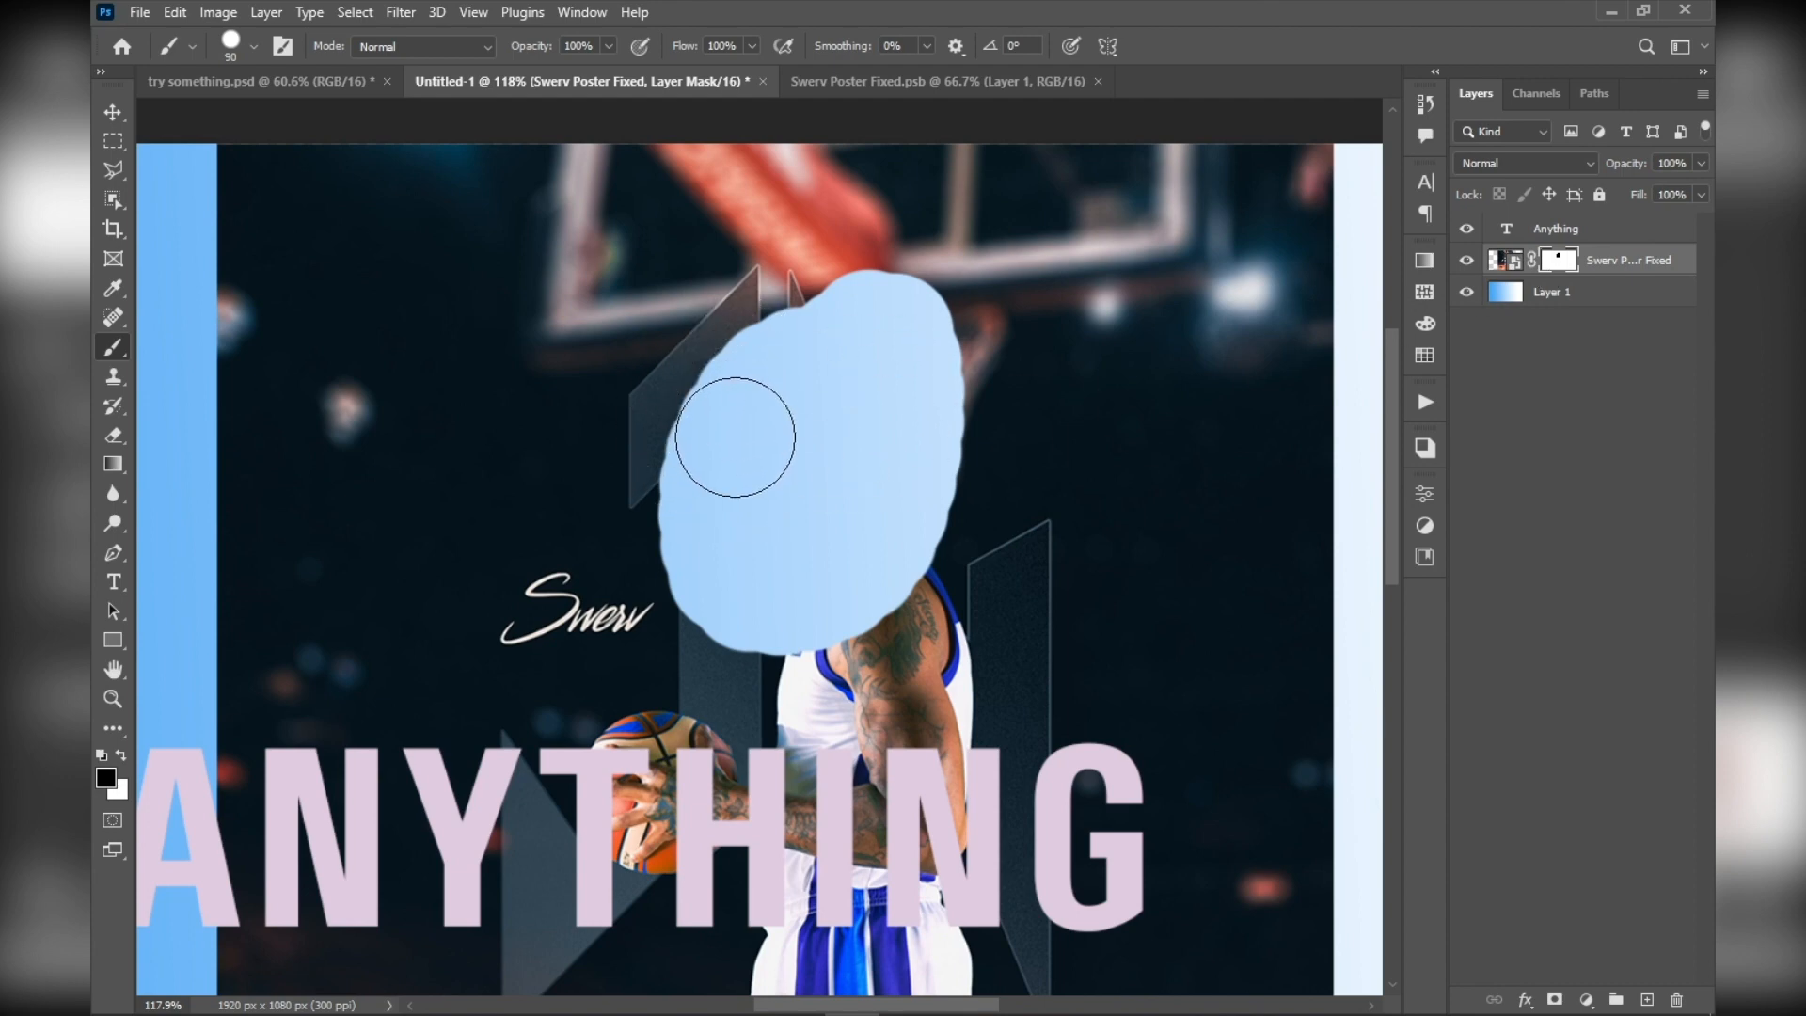
Restore the hidden head by brushing over it with white on the Swerv Poster Fixed layer mask
key(x)
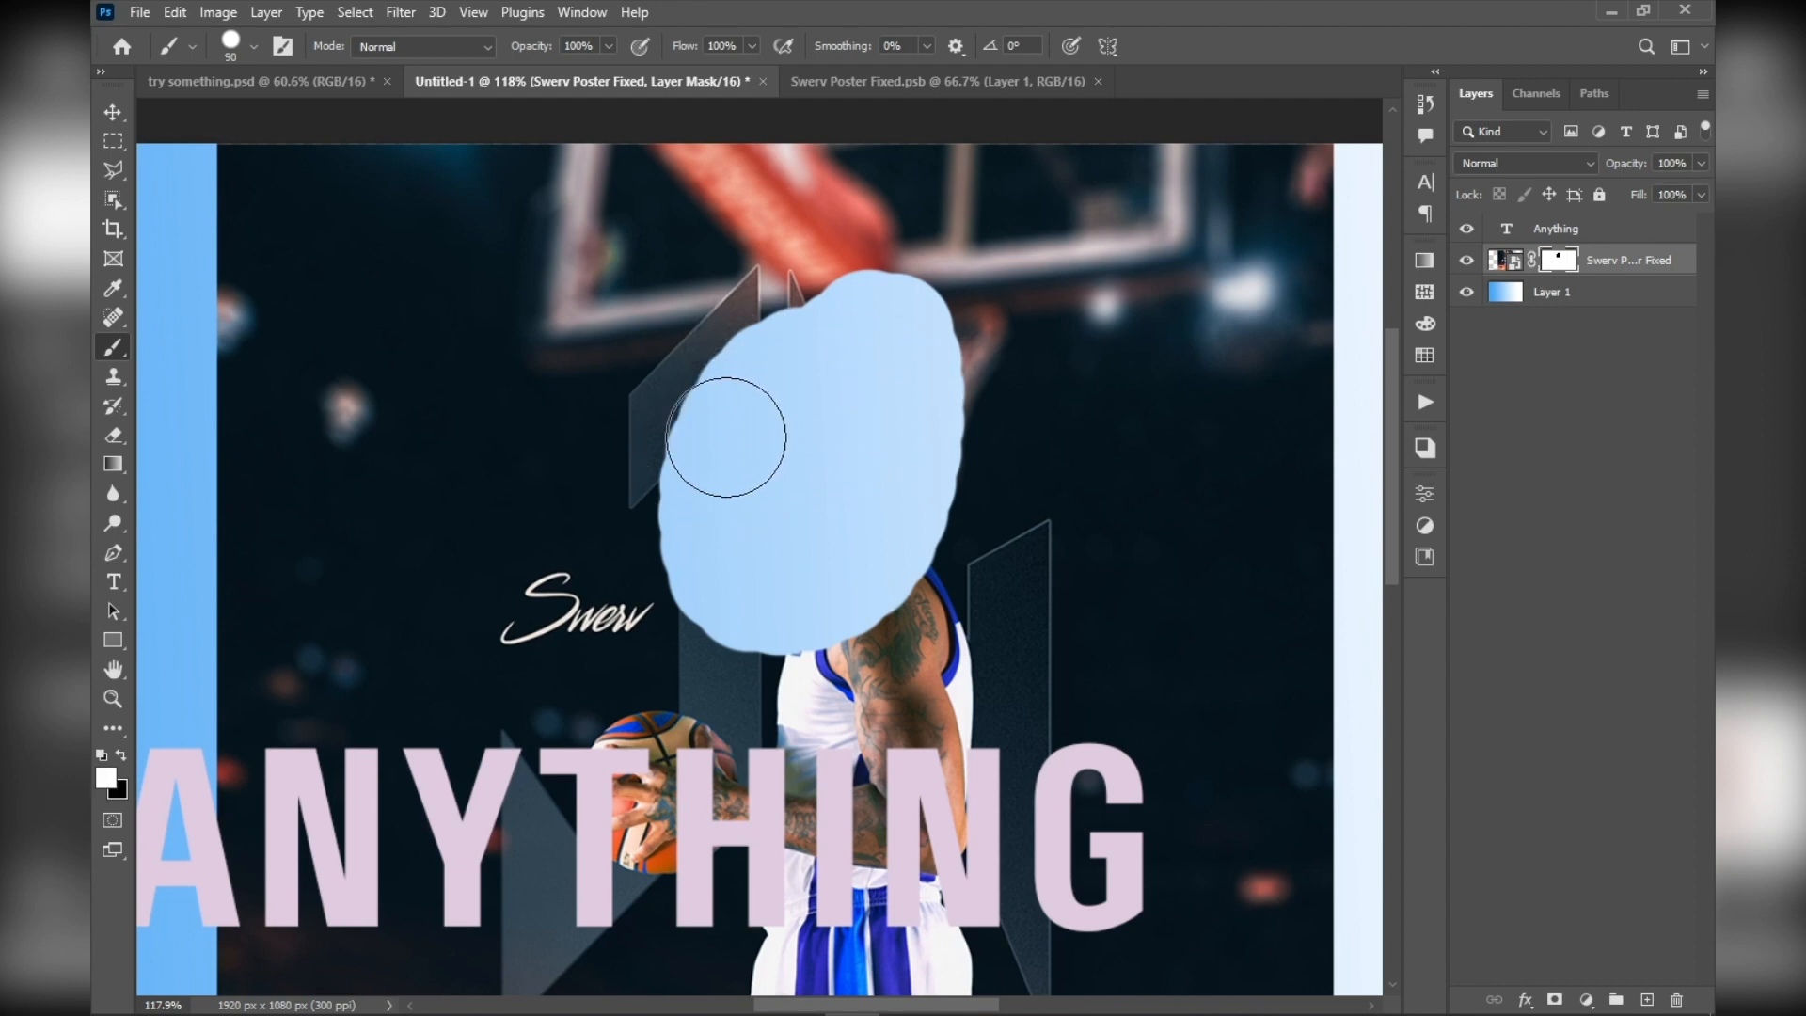
mouse_move(718, 431)
mouse_down()
mouse_move(637, 516)
mouse_move(828, 310)
mouse_move(814, 604)
mouse_move(880, 602)
mouse_up()
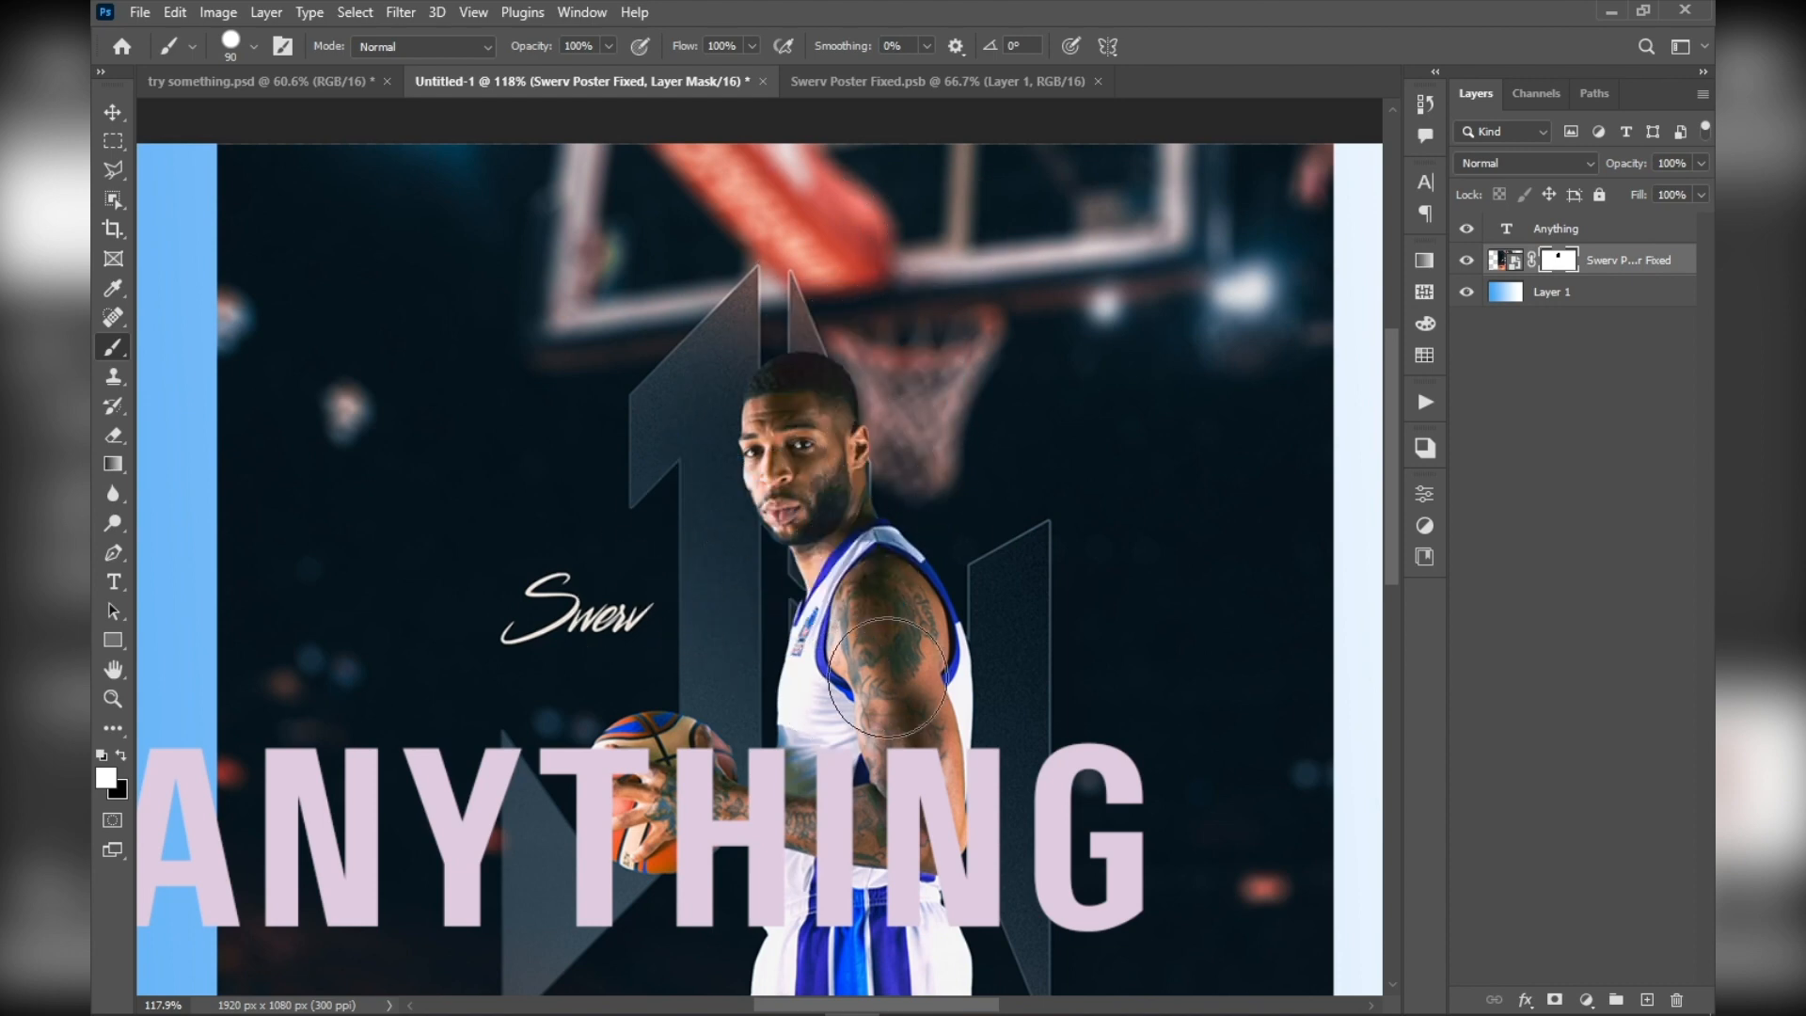
scroll(793, 448, down, 3)
scroll(793, 449, up, 3)
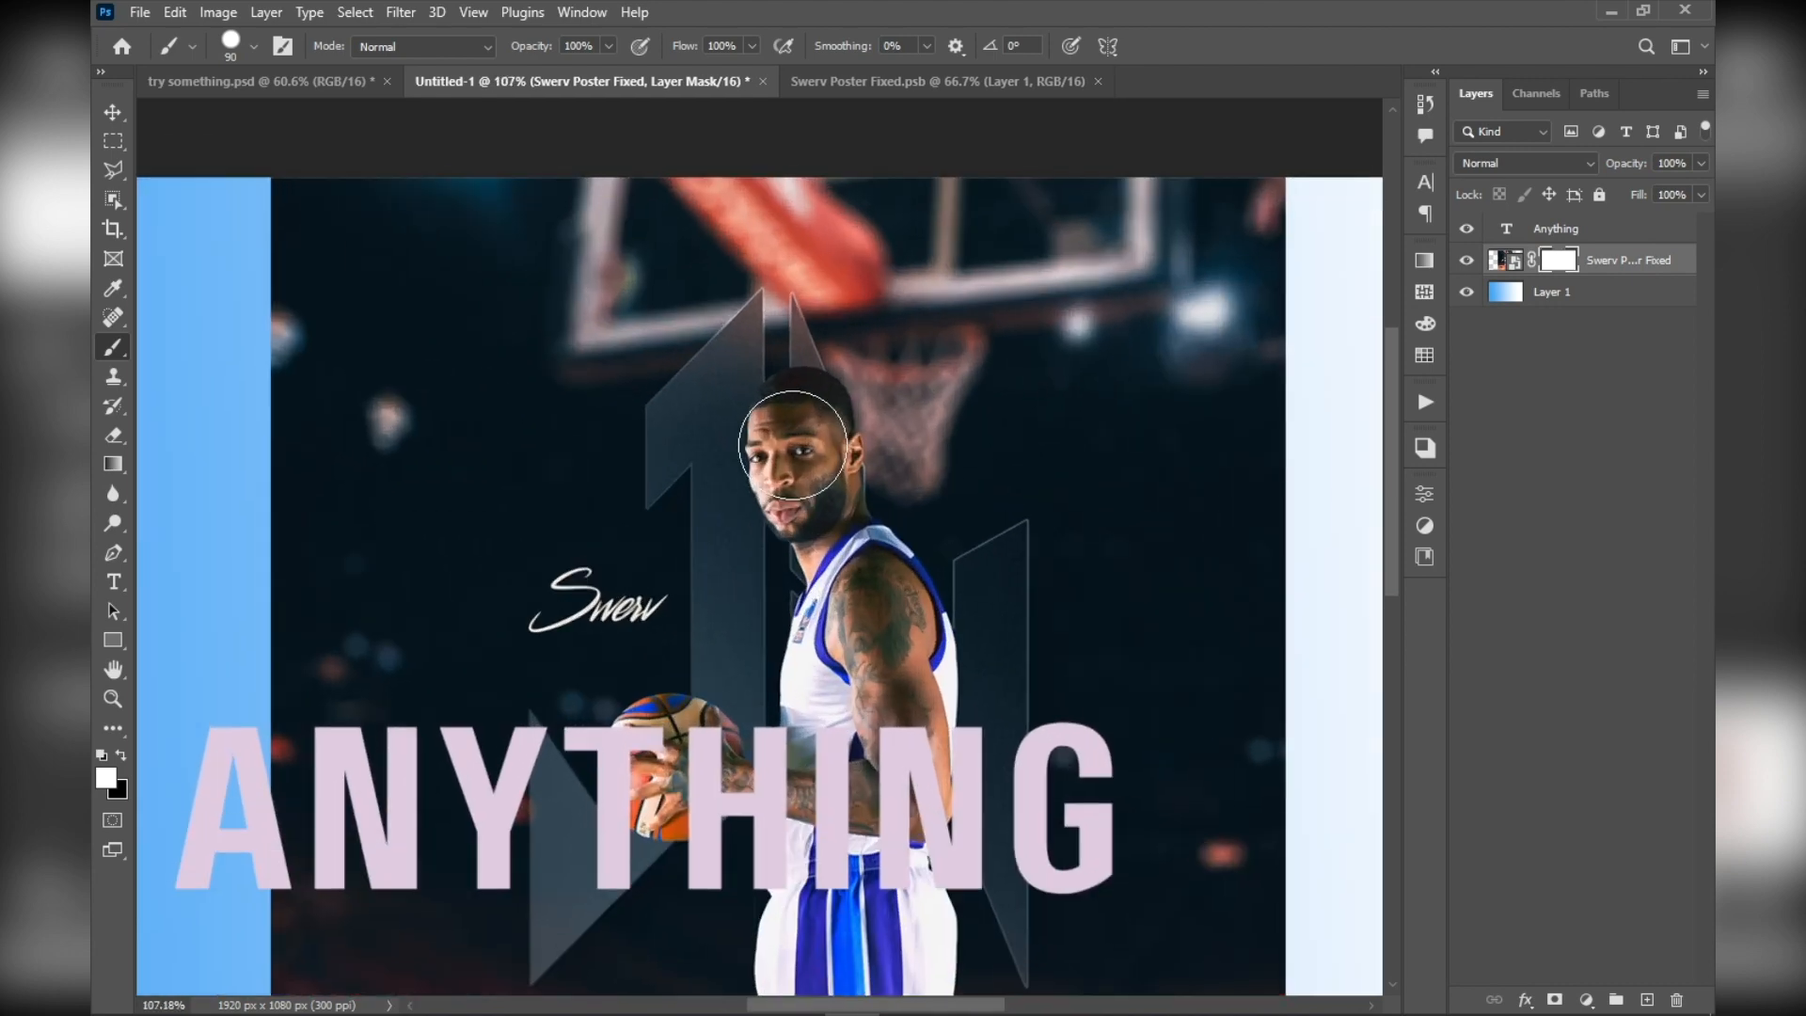
scroll(858, 523, down, 3)
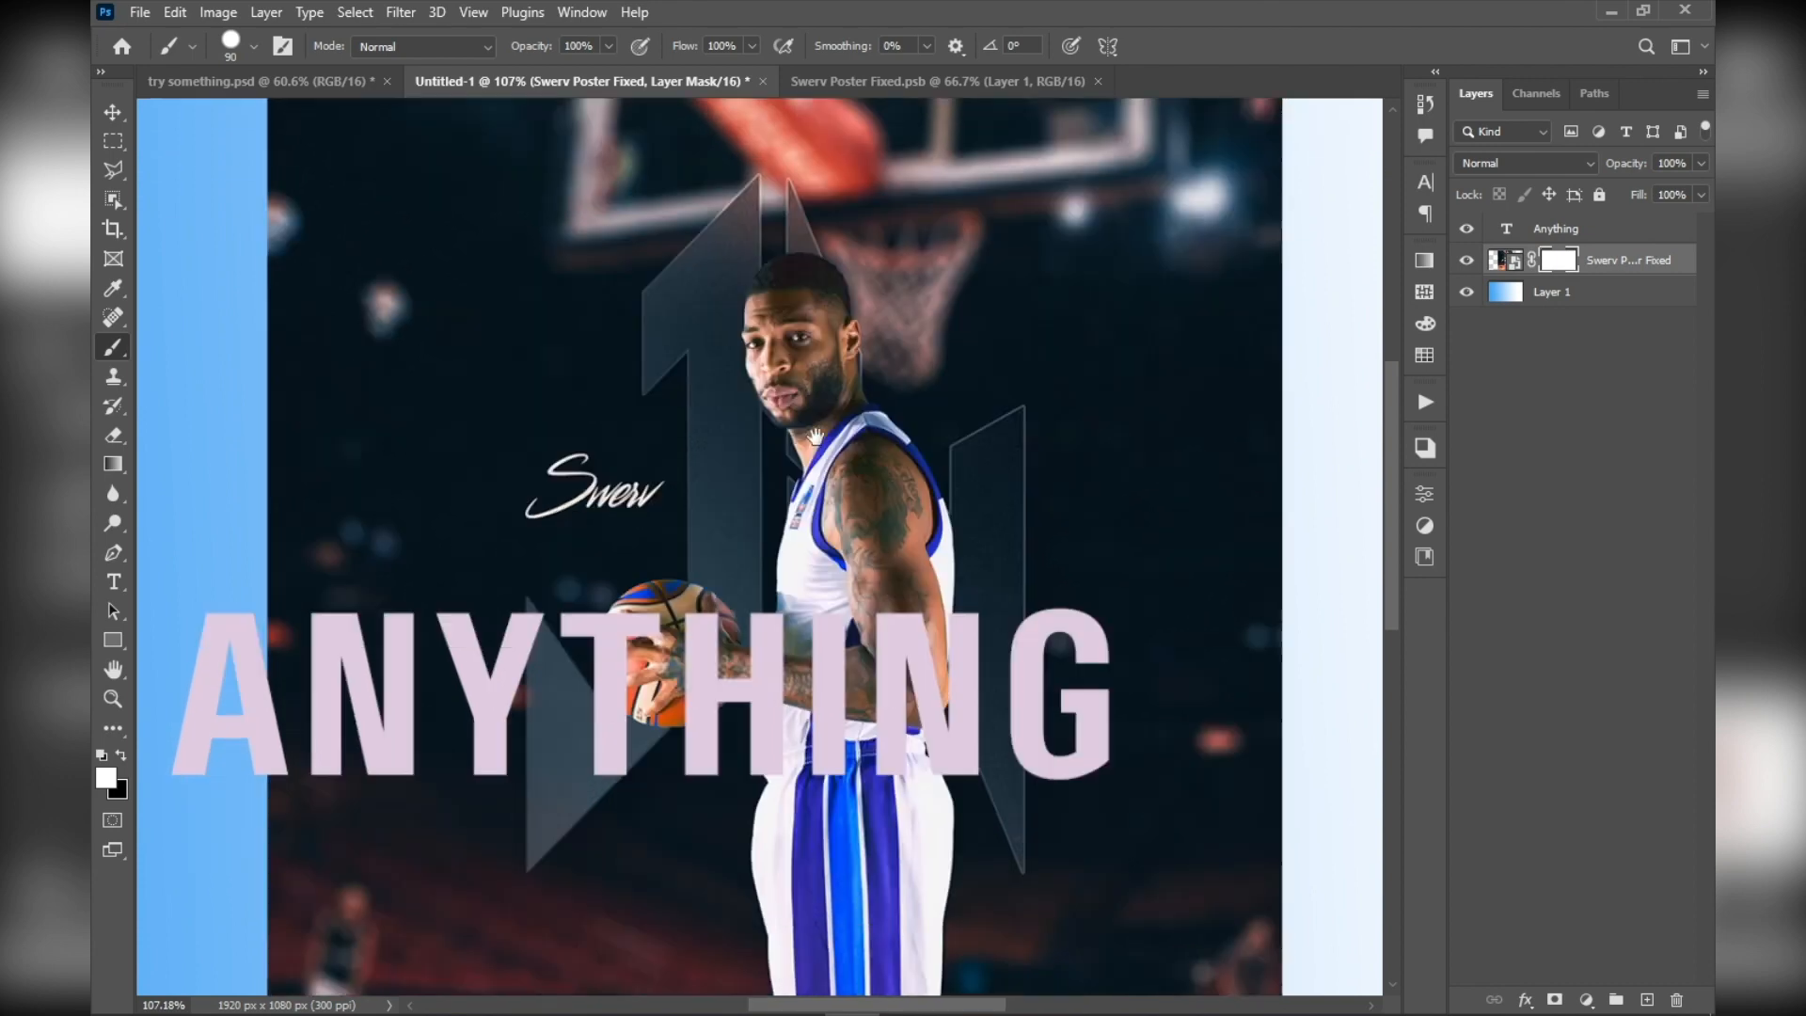
Open the Gradient tool's gradient for editing and set its end opacity stop to 0%
click(113, 468)
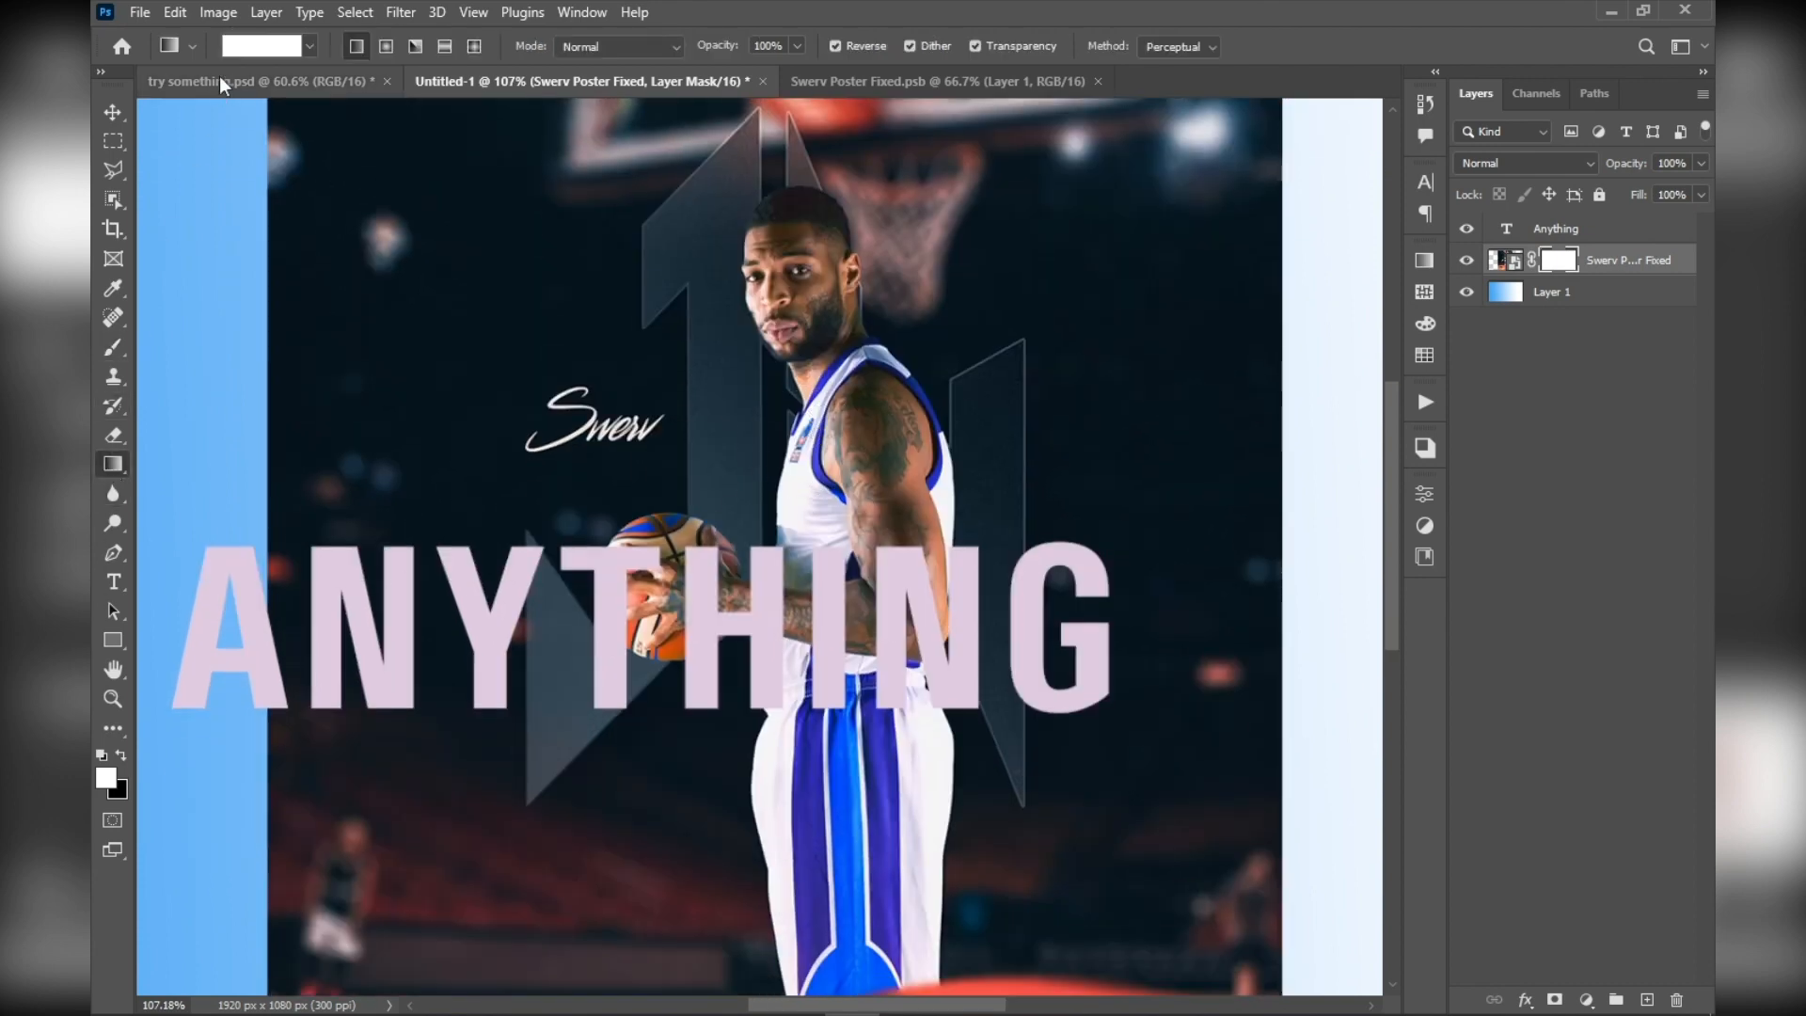
click(305, 42)
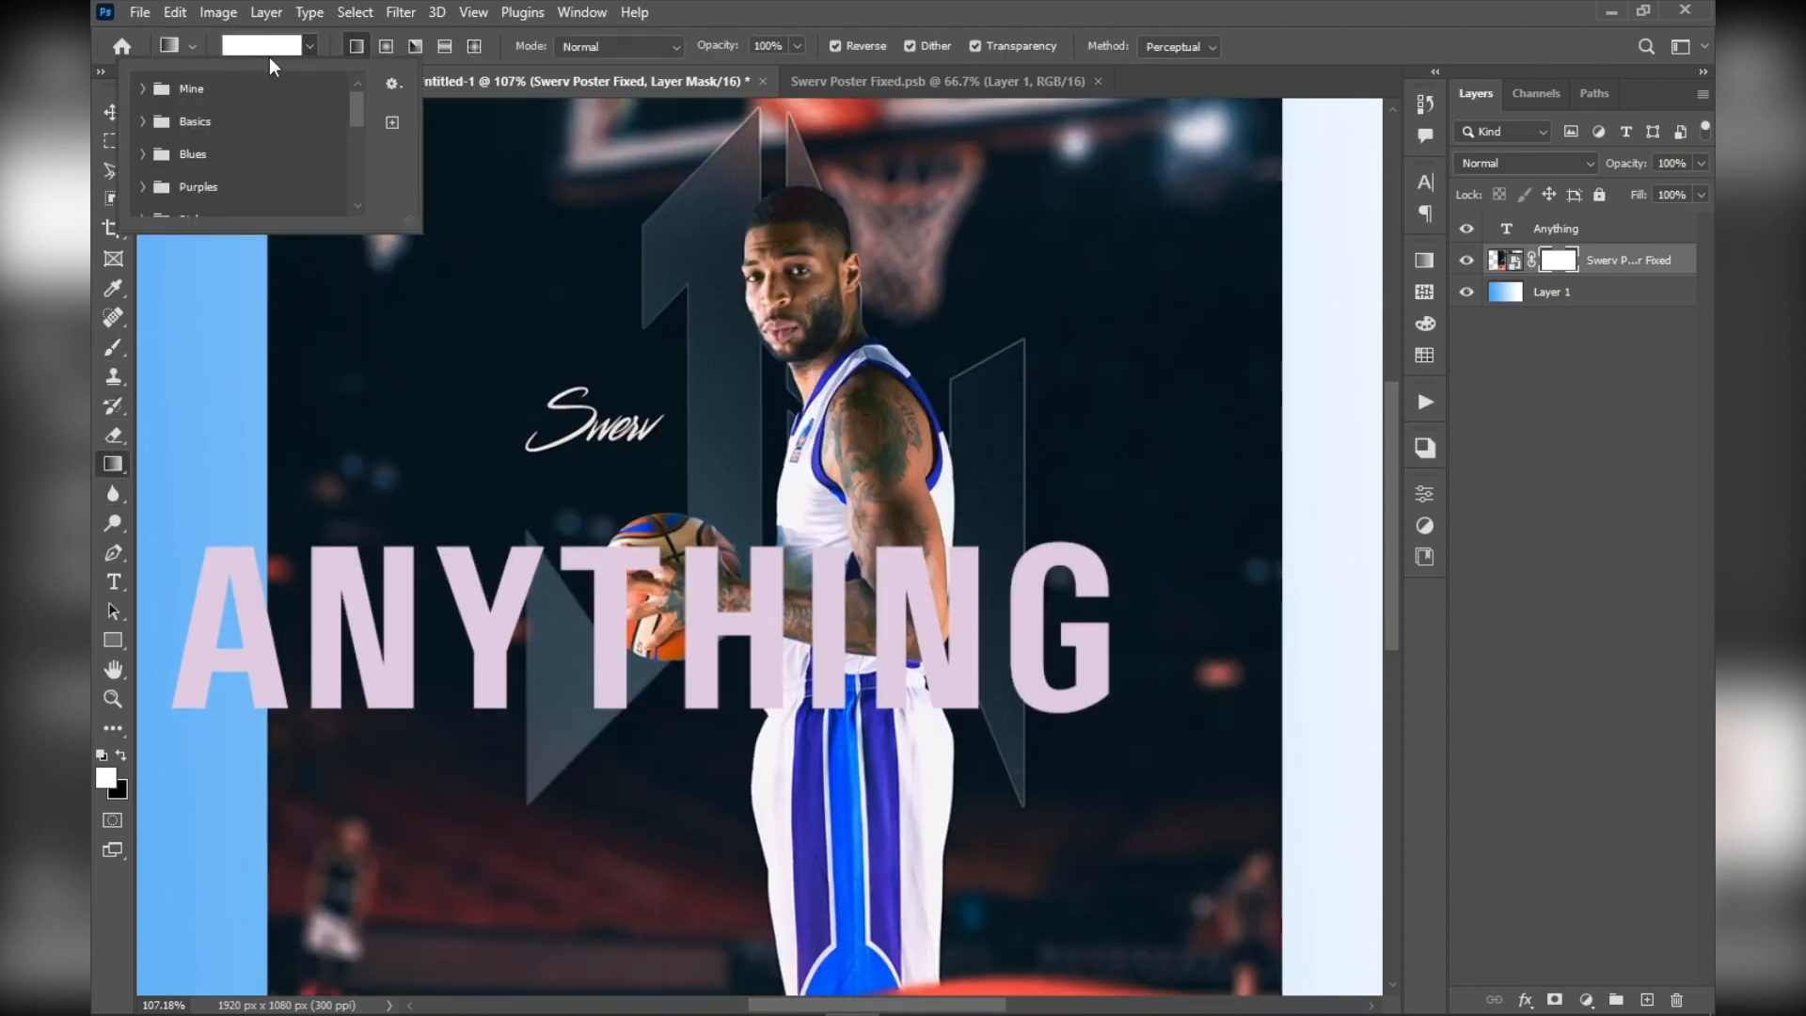
click(271, 47)
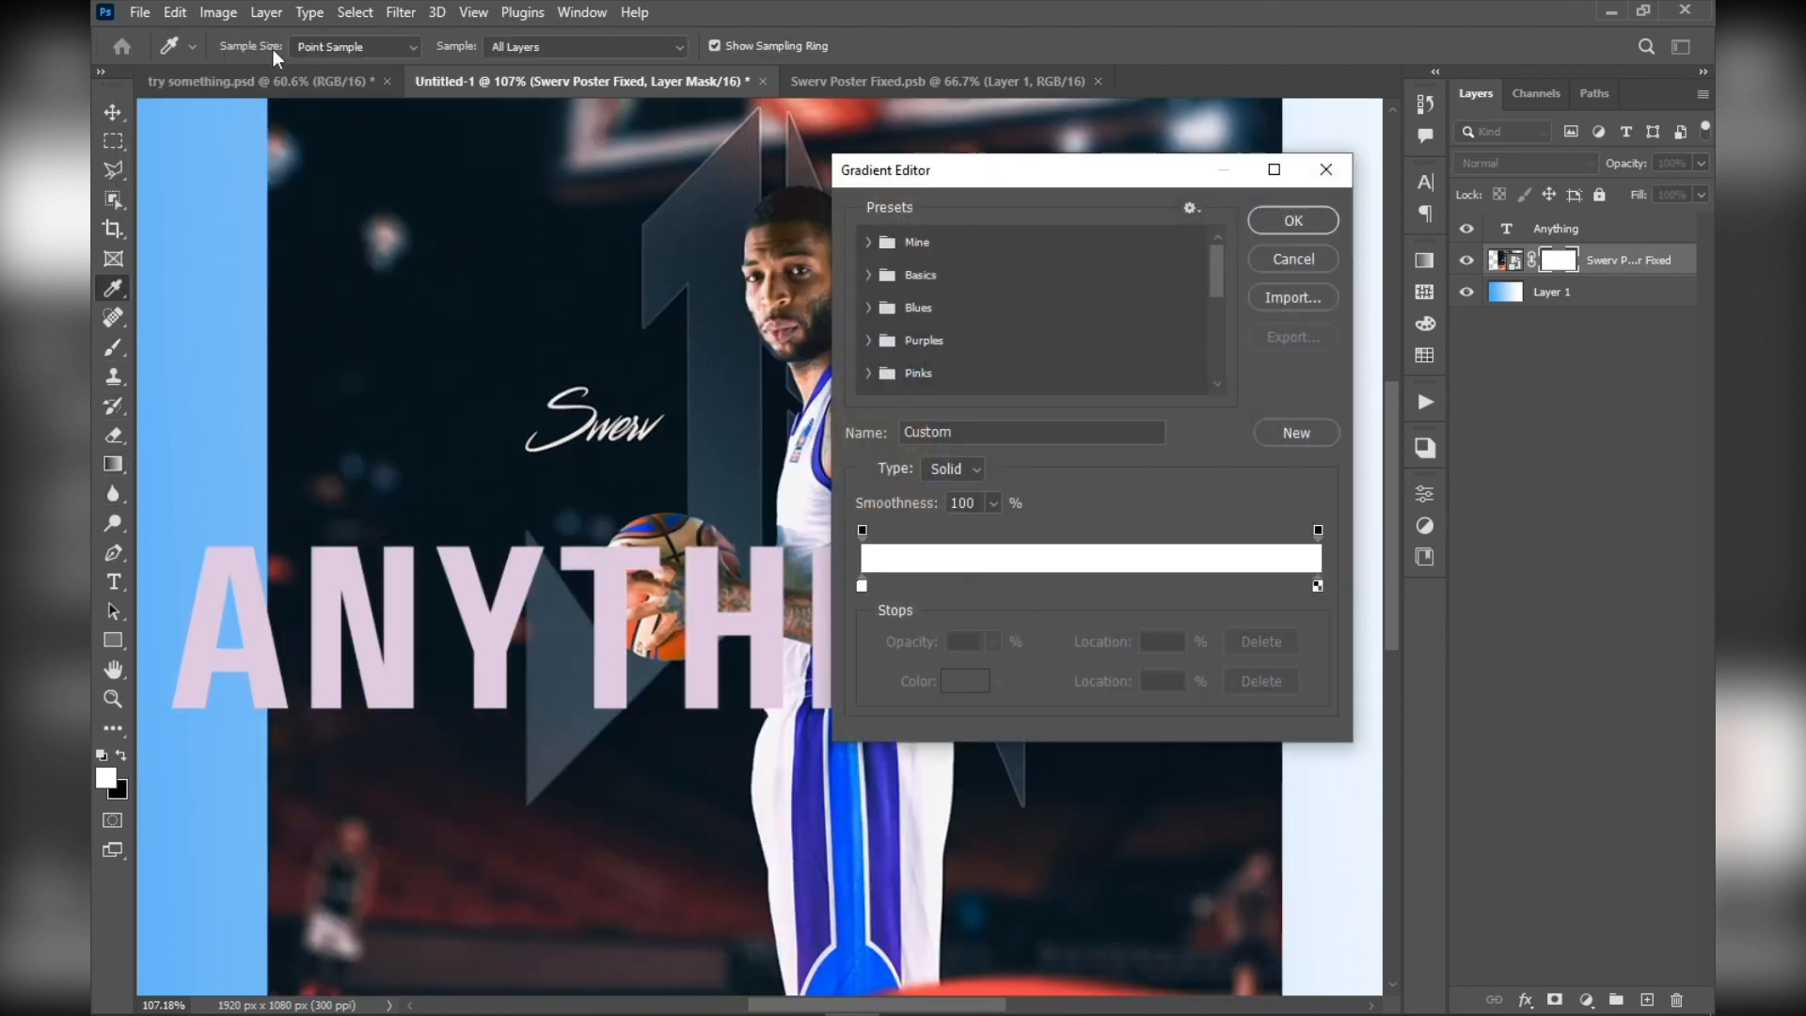
click(1318, 530)
text(0)
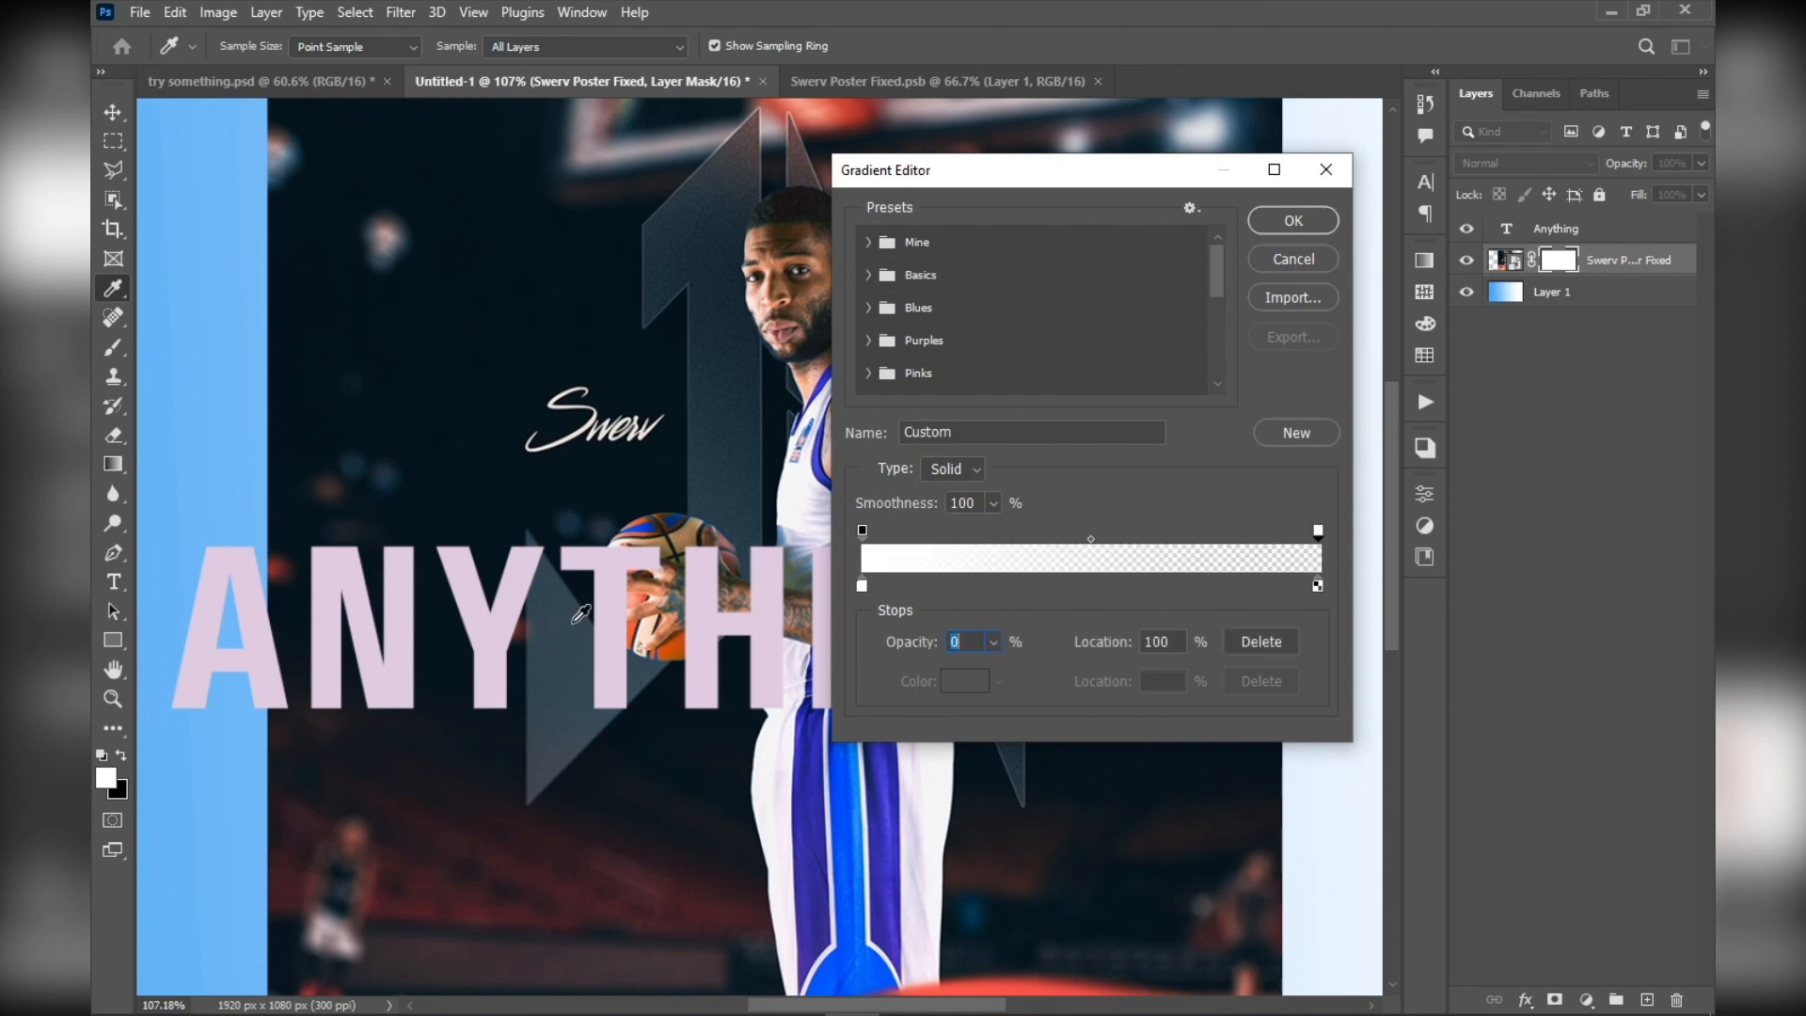
Set the gradient's starting colour stop to black and apply the black-to-transparent gradient
click(862, 585)
click(964, 680)
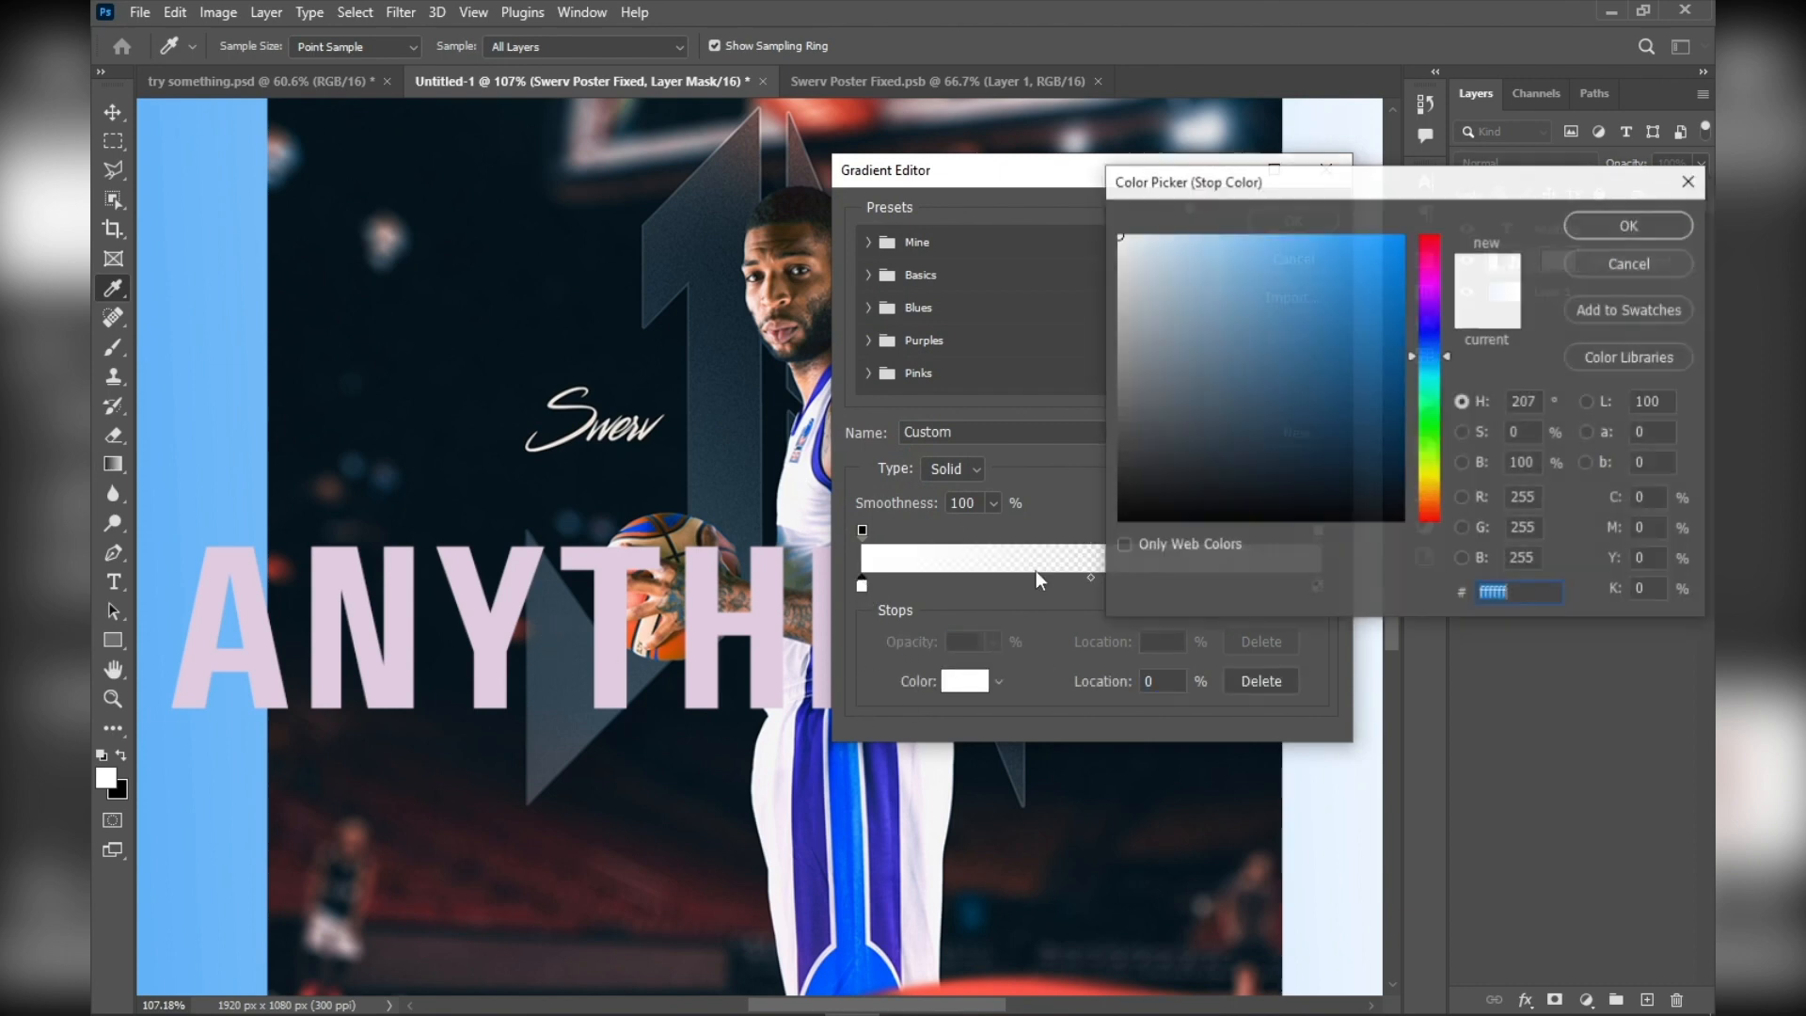
click(1120, 520)
click(1590, 228)
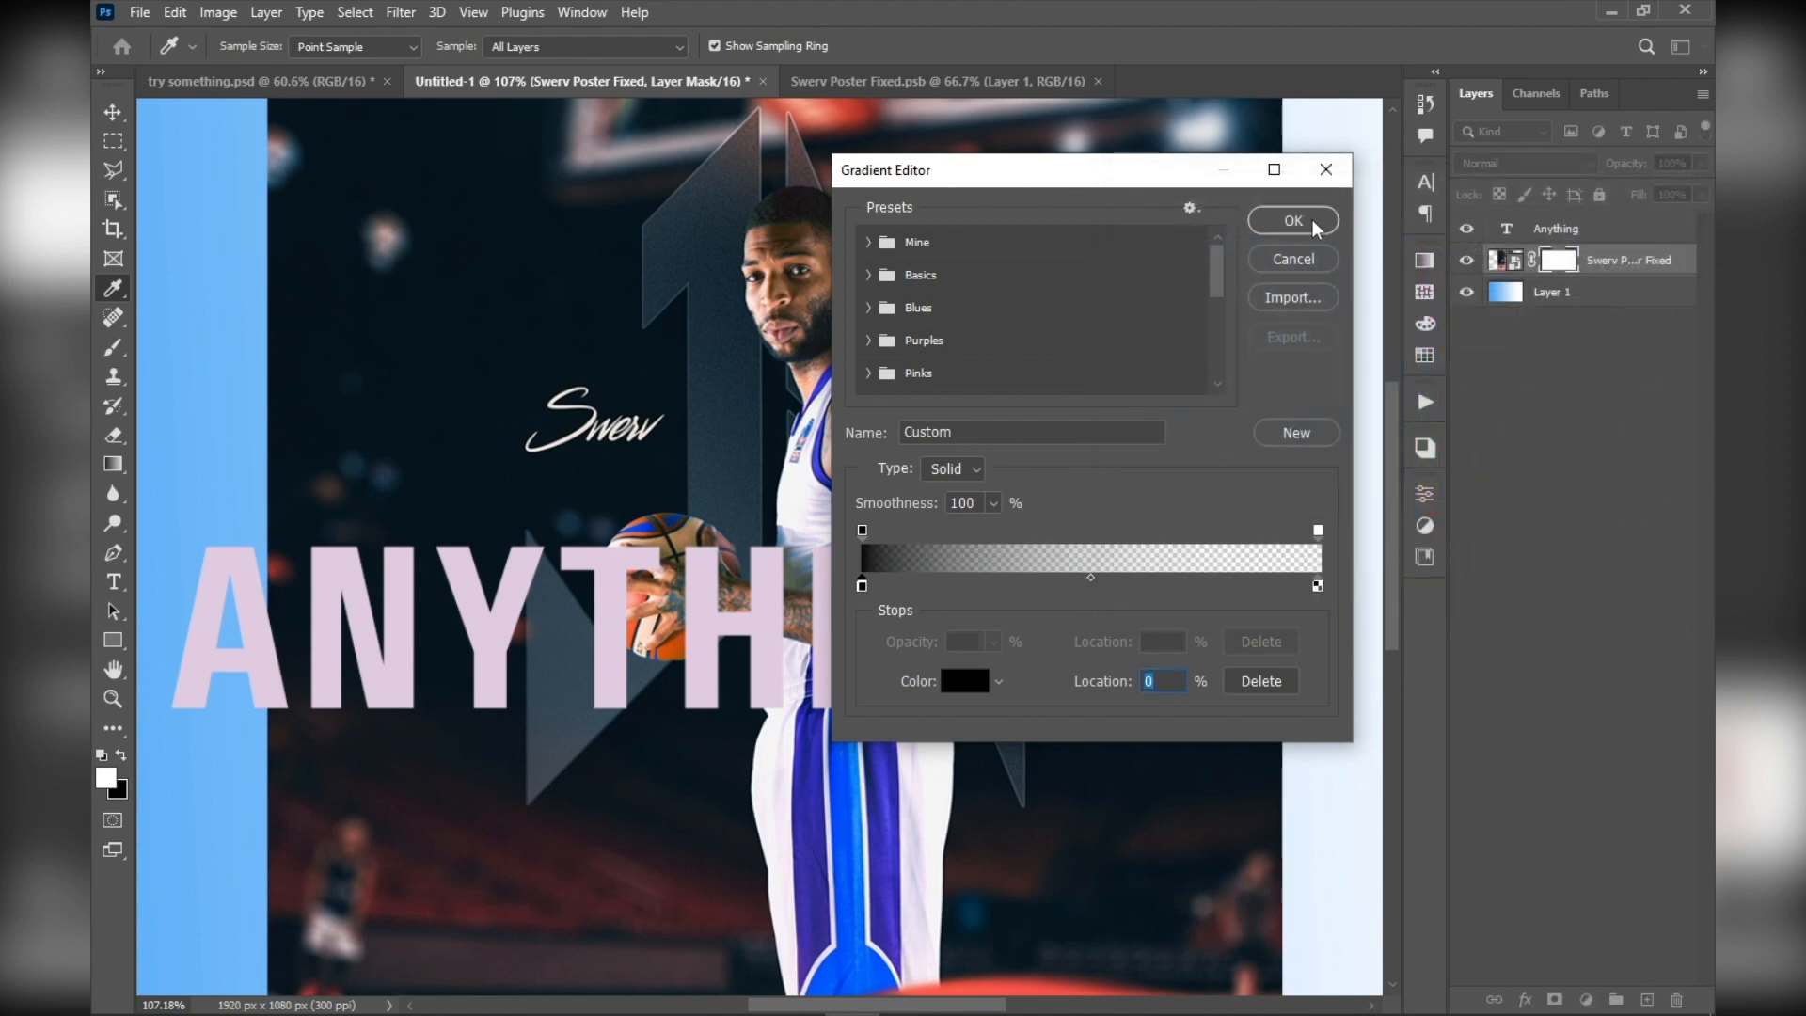
click(1313, 209)
Try fading out the lower poster with a gradient drawn from the player's head down to his shins on the layer mask, and undo it
scroll(869, 483, down, 5)
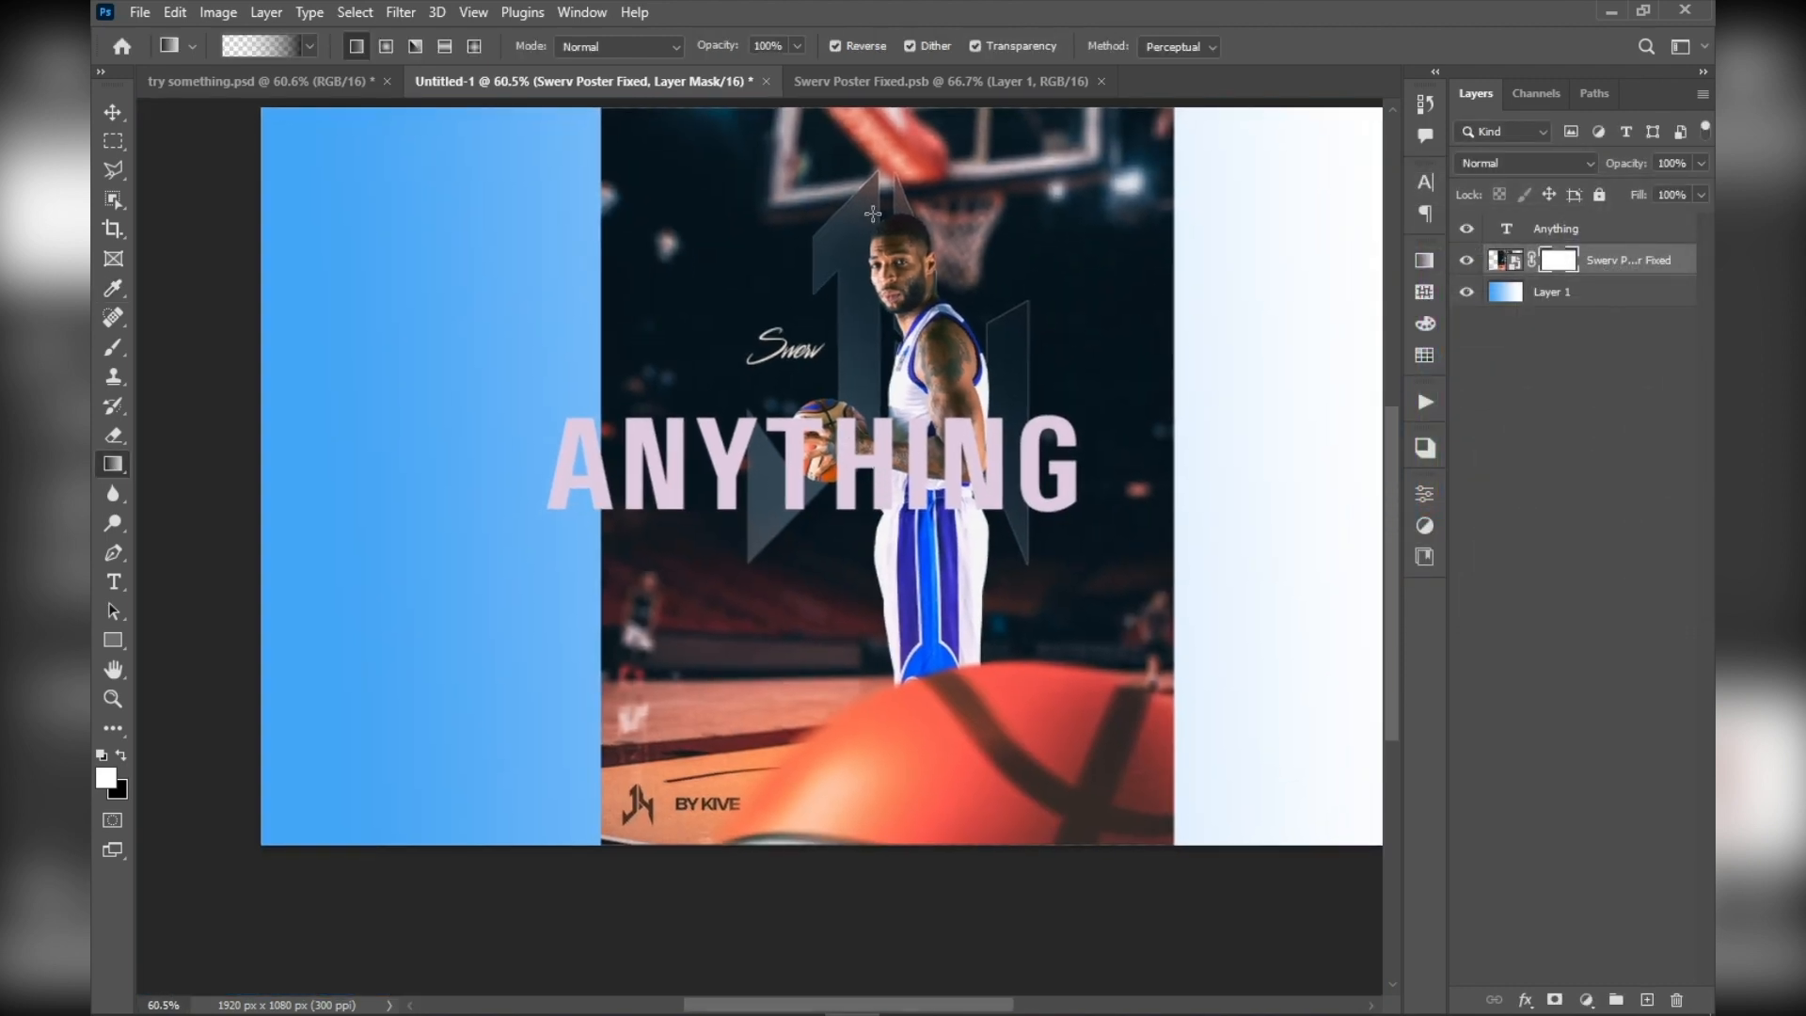
drag(872, 219, 819, 632)
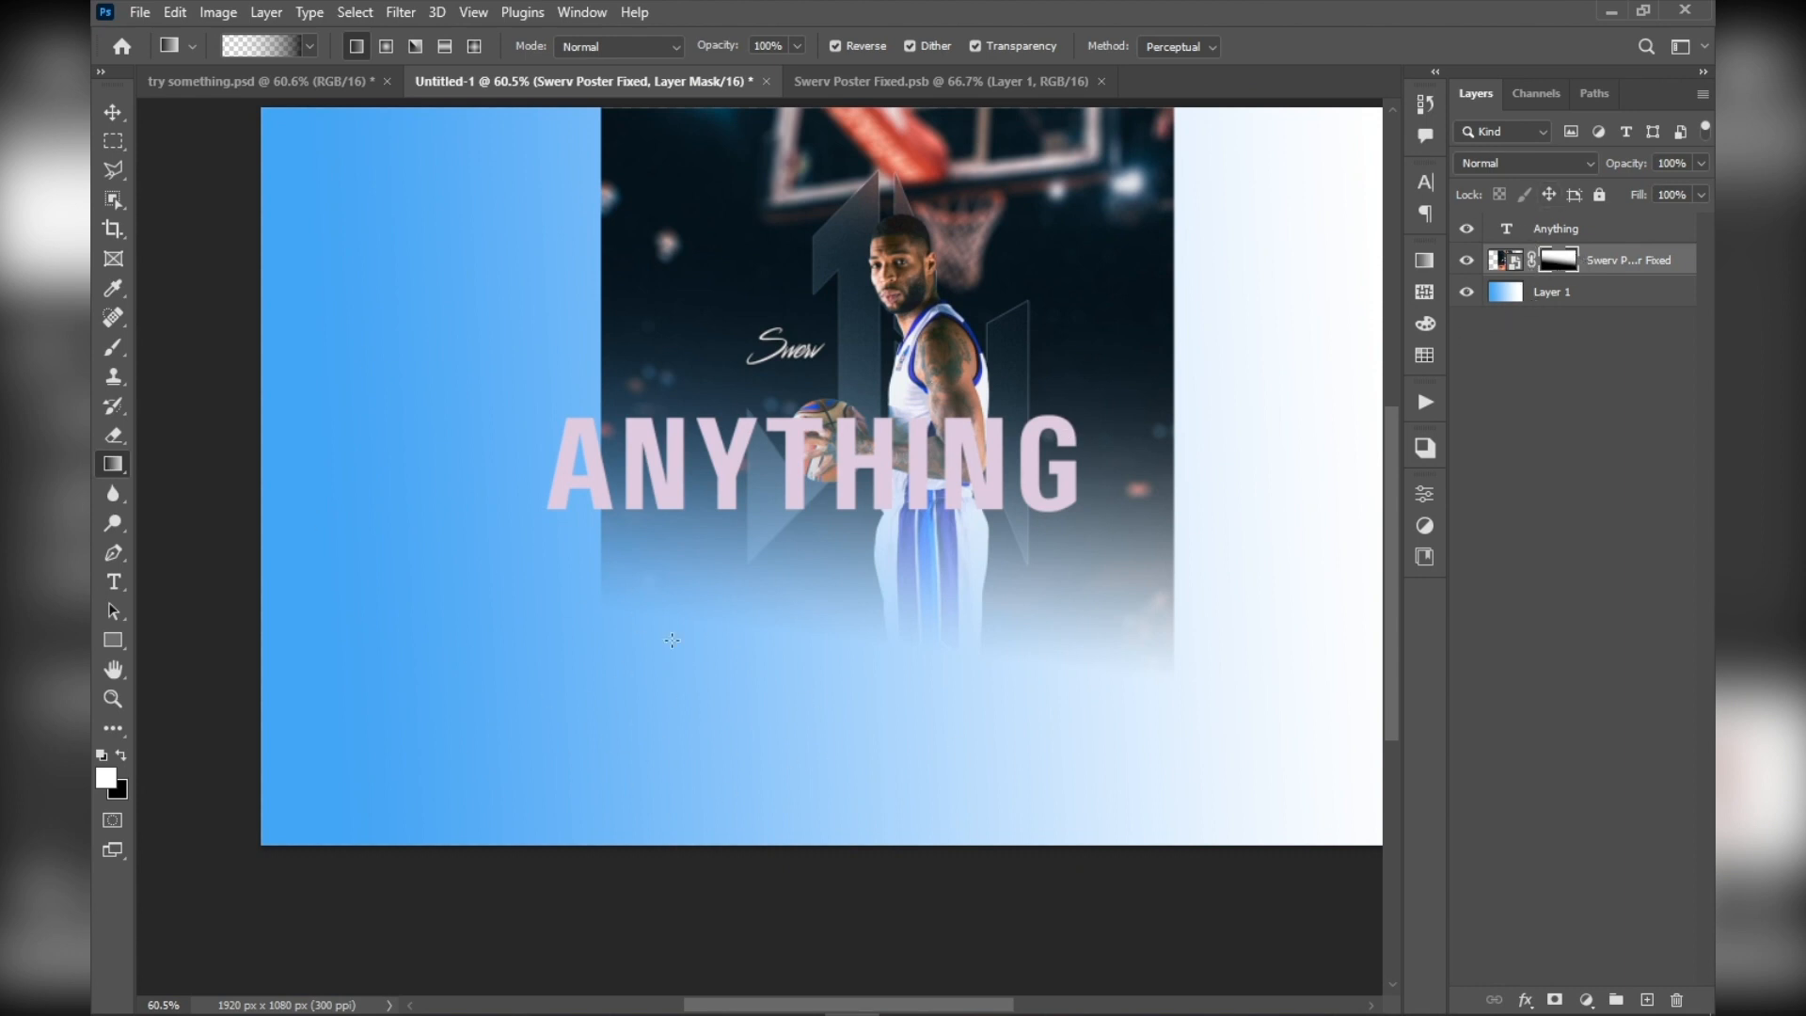
scroll(621, 624, up, 1)
scroll(621, 623, right, 1)
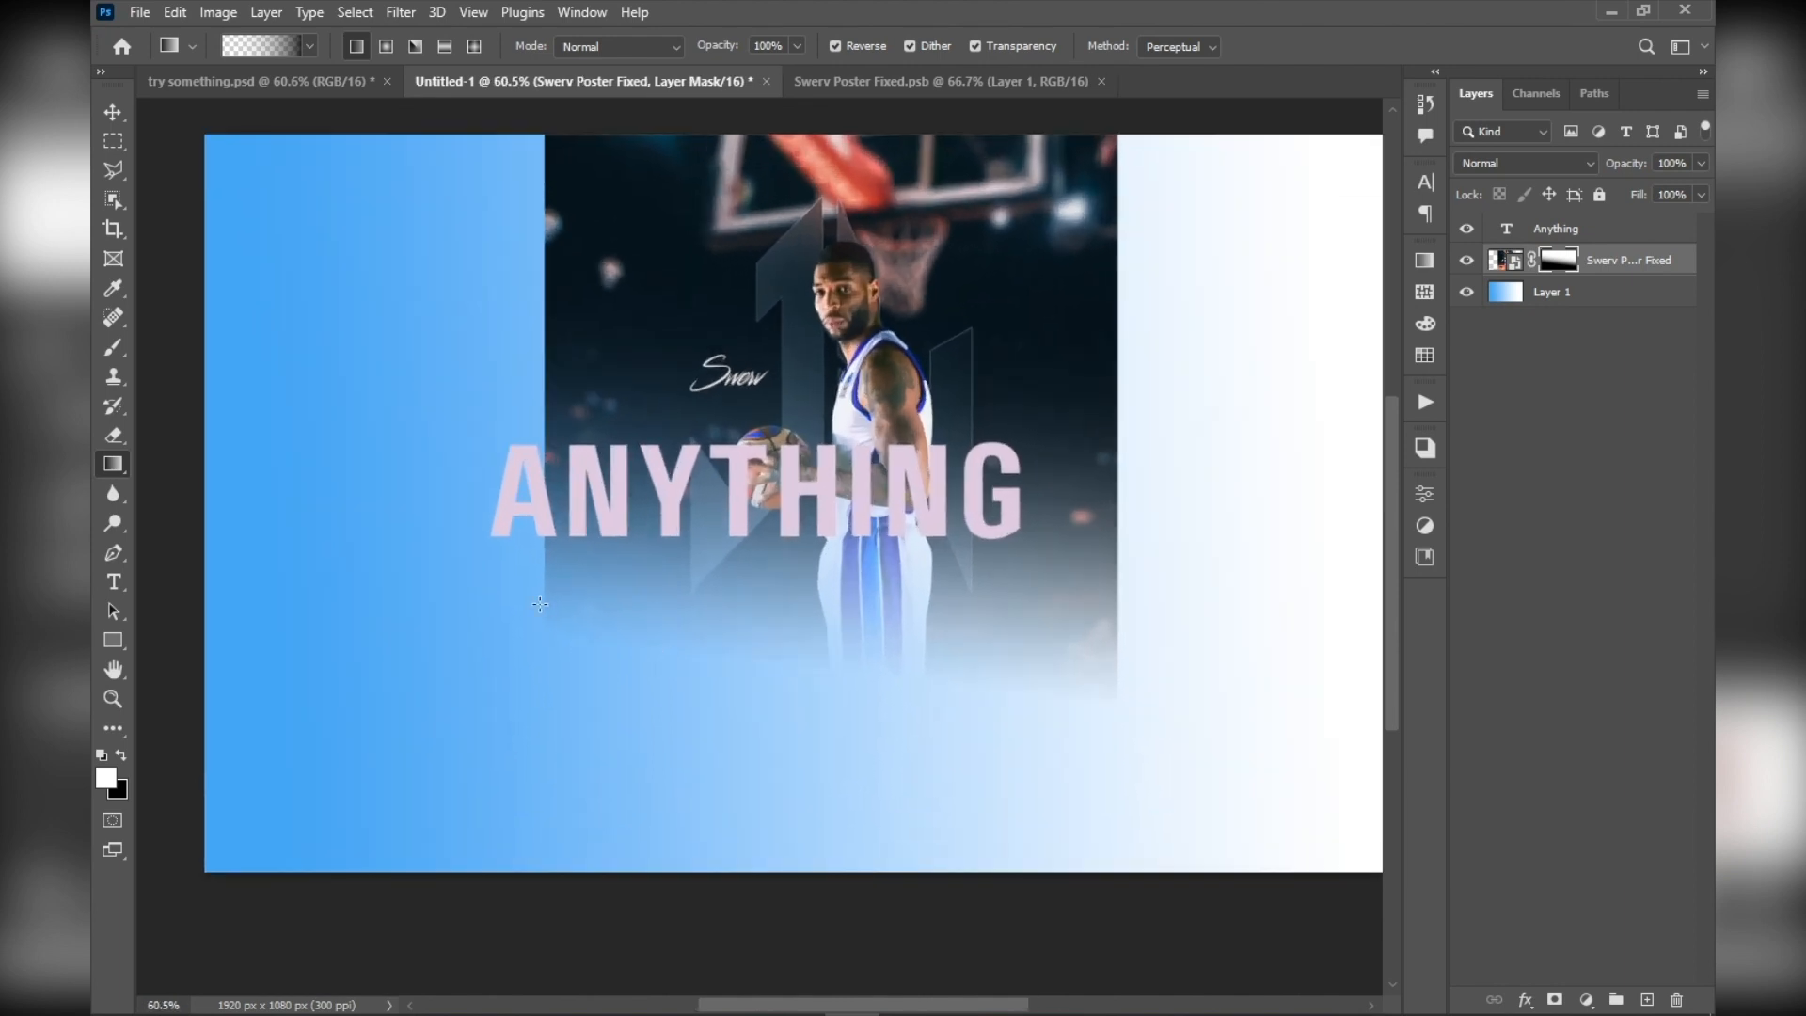
scroll(684, 655, up, 3)
key(ctrl+z)
drag(811, 518, 708, 562)
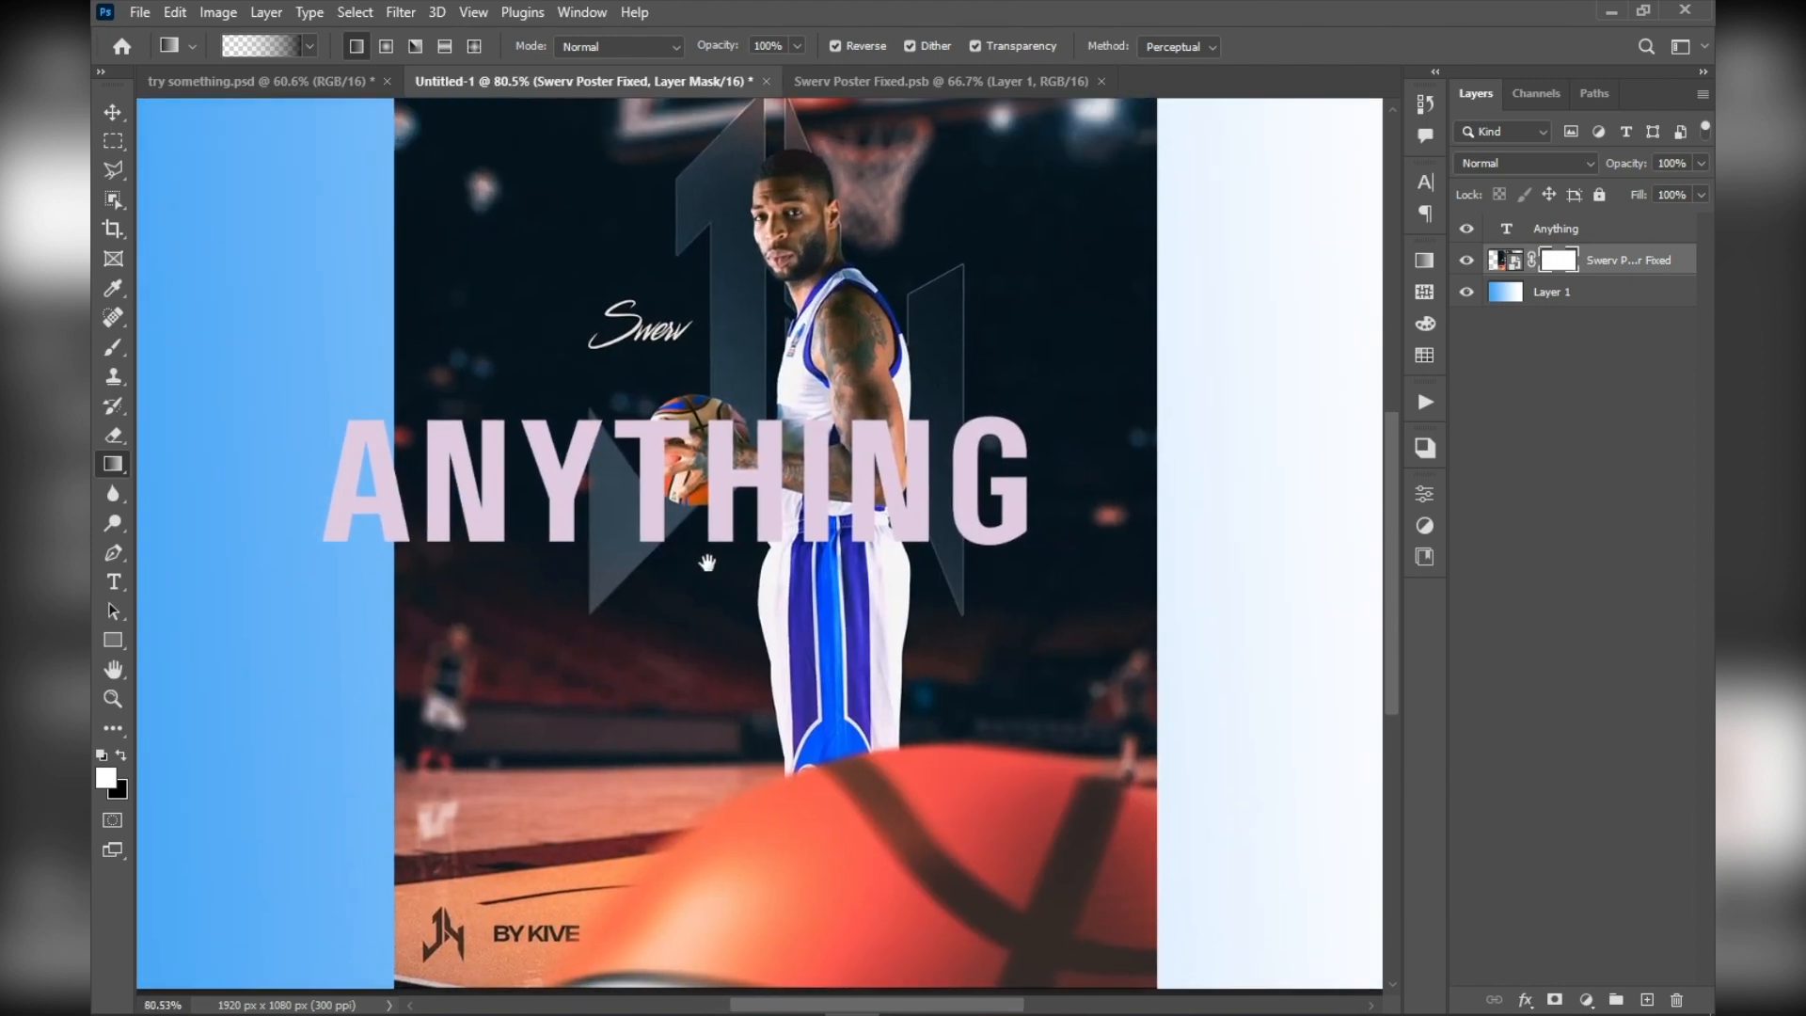
Draw a white rectangle shape of about 467 x 411 px over the player's torso and the ANYTHING text
scroll(707, 562, down, 3)
key(u)
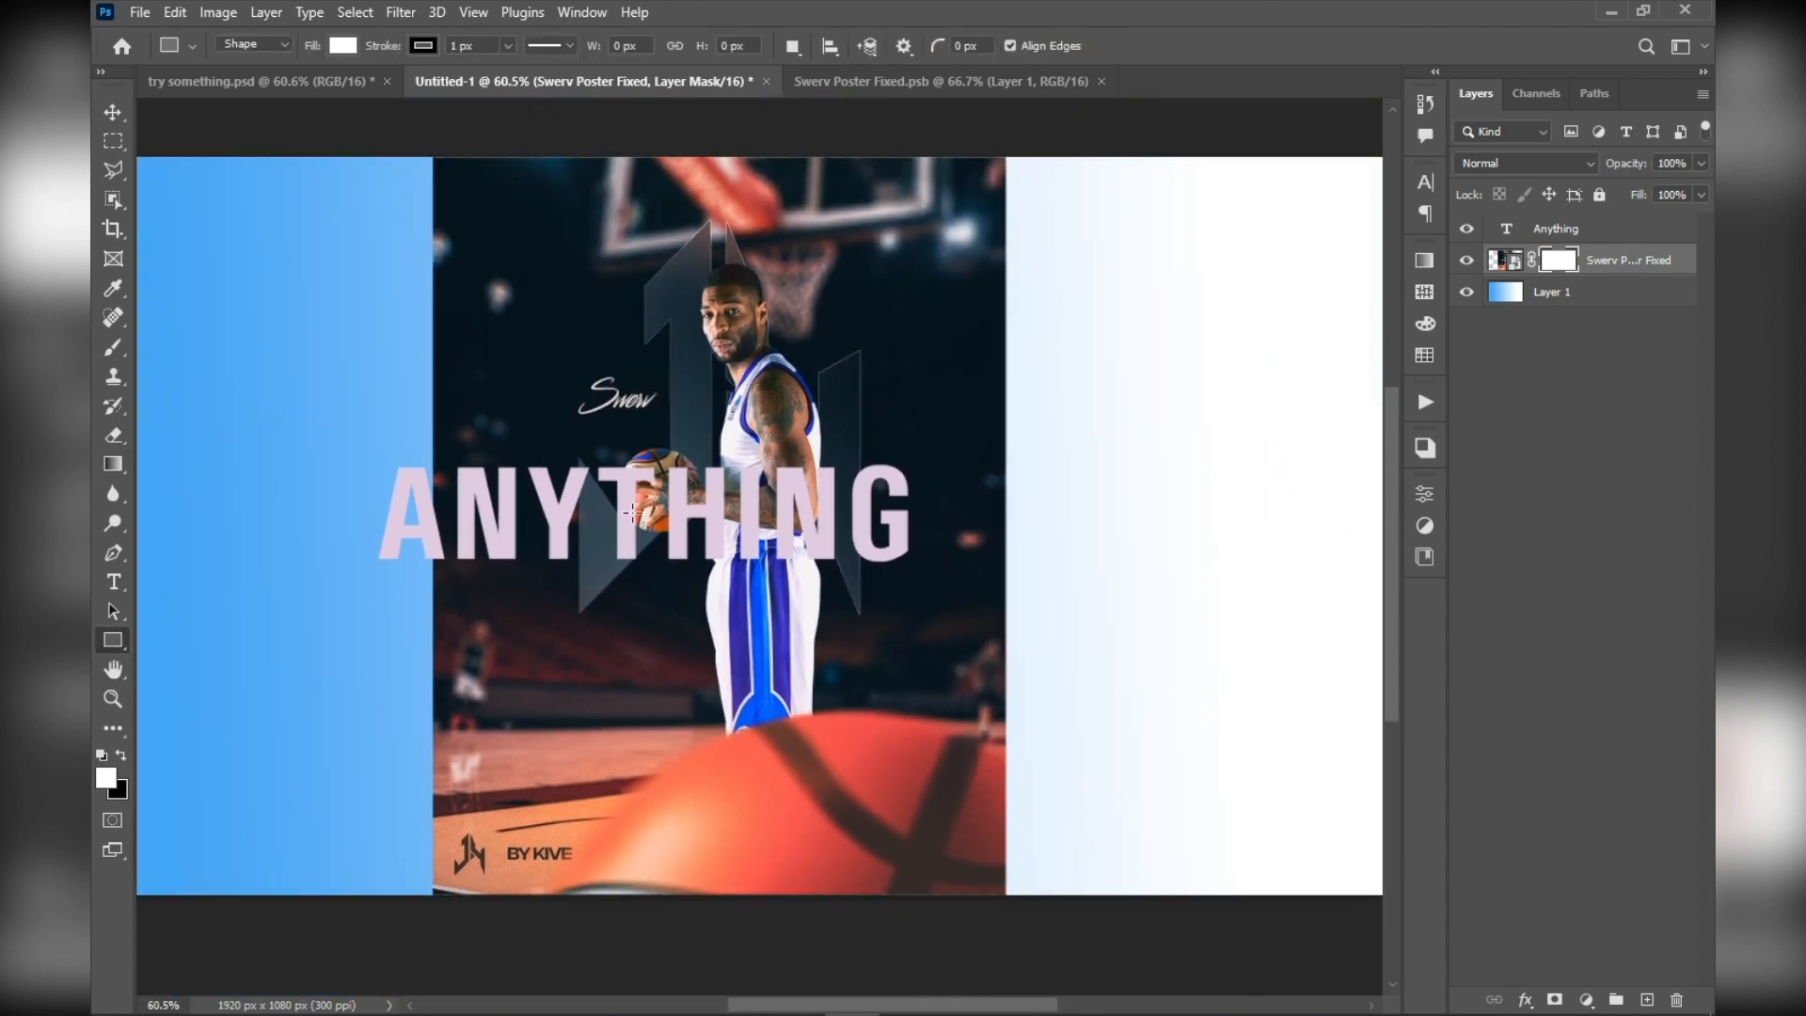
scroll(557, 411, up, 4)
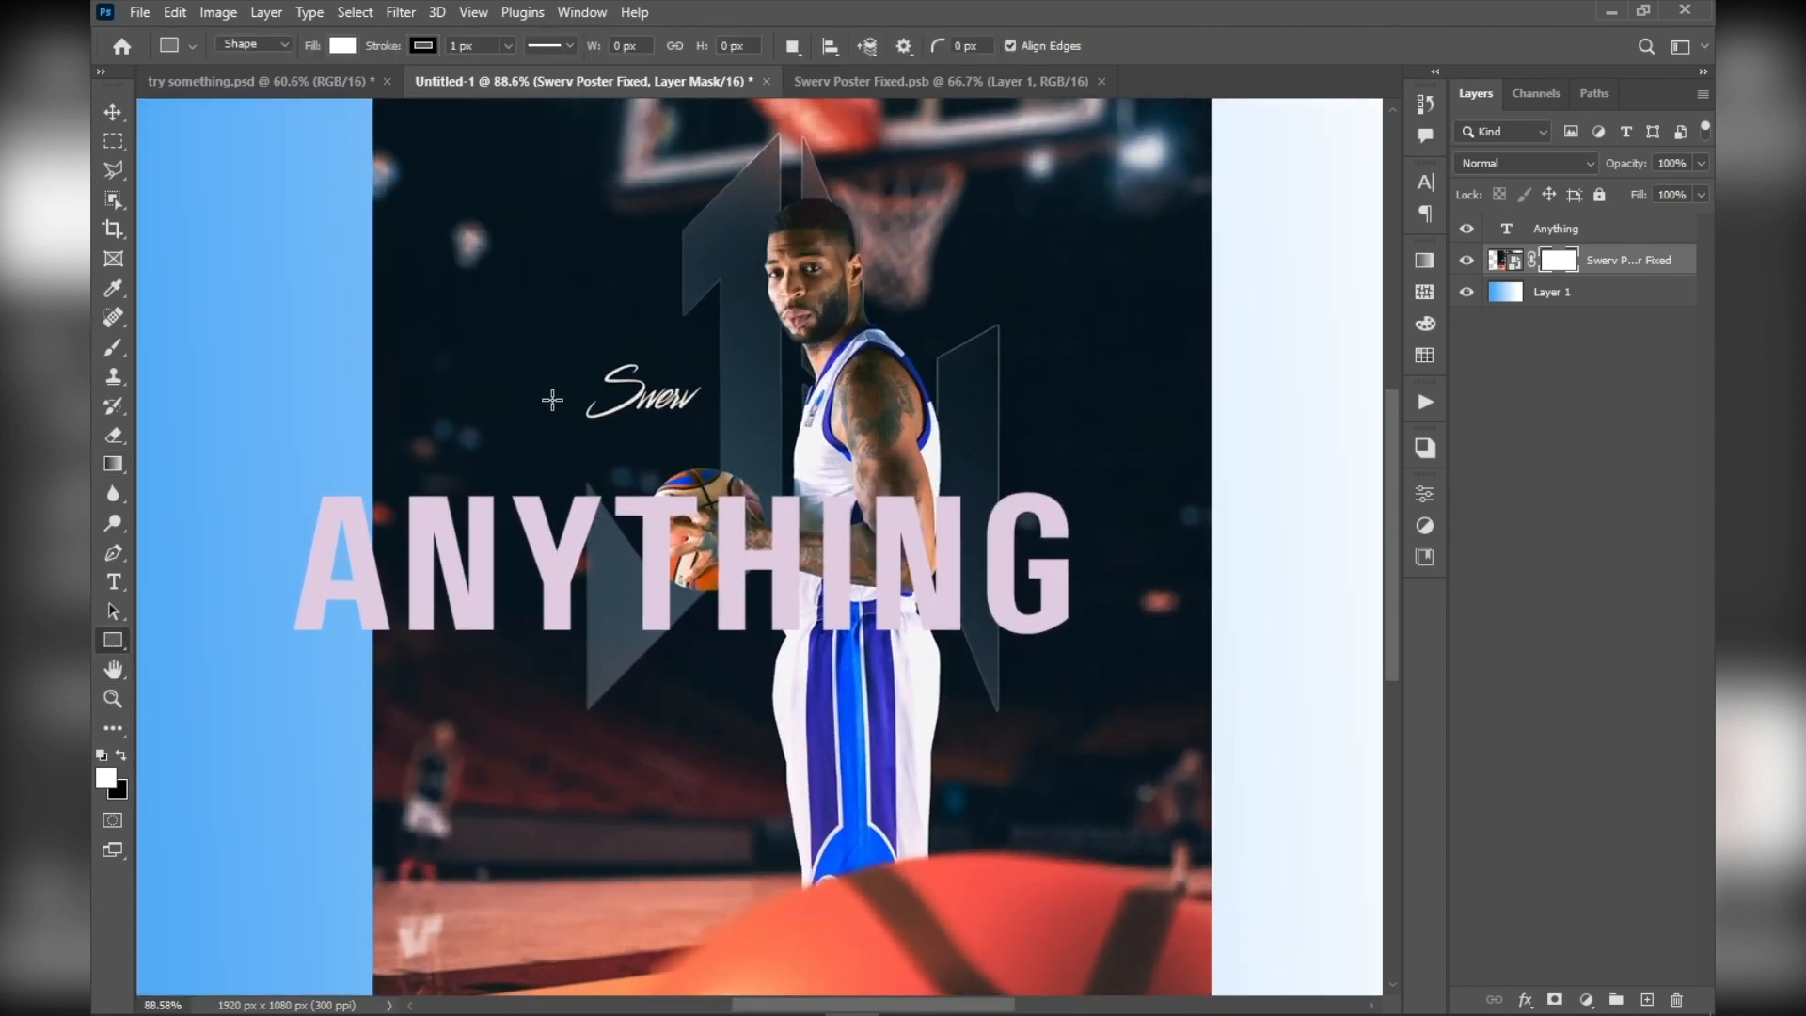
mouse_move(552, 400)
mouse_down()
mouse_move(659, 423)
mouse_move(1016, 809)
mouse_up()
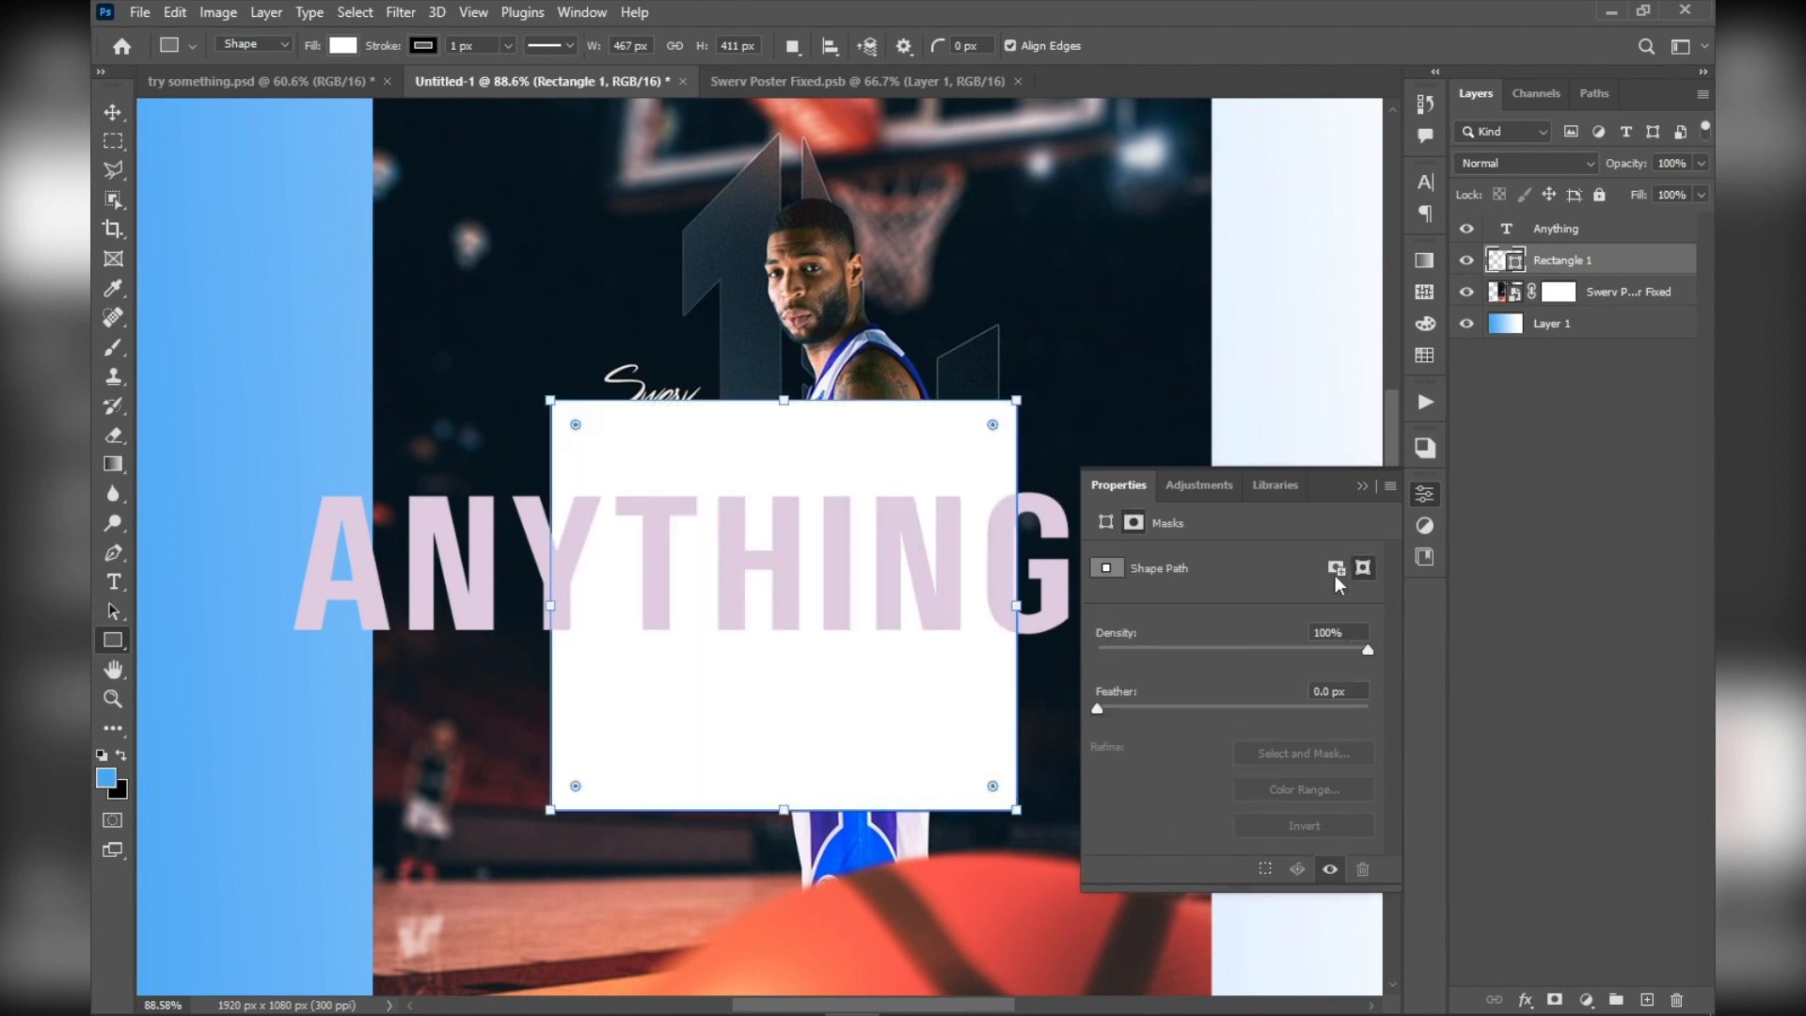
Move the white rectangle up with the Move tool so that it covers the player's head and torso
click(112, 113)
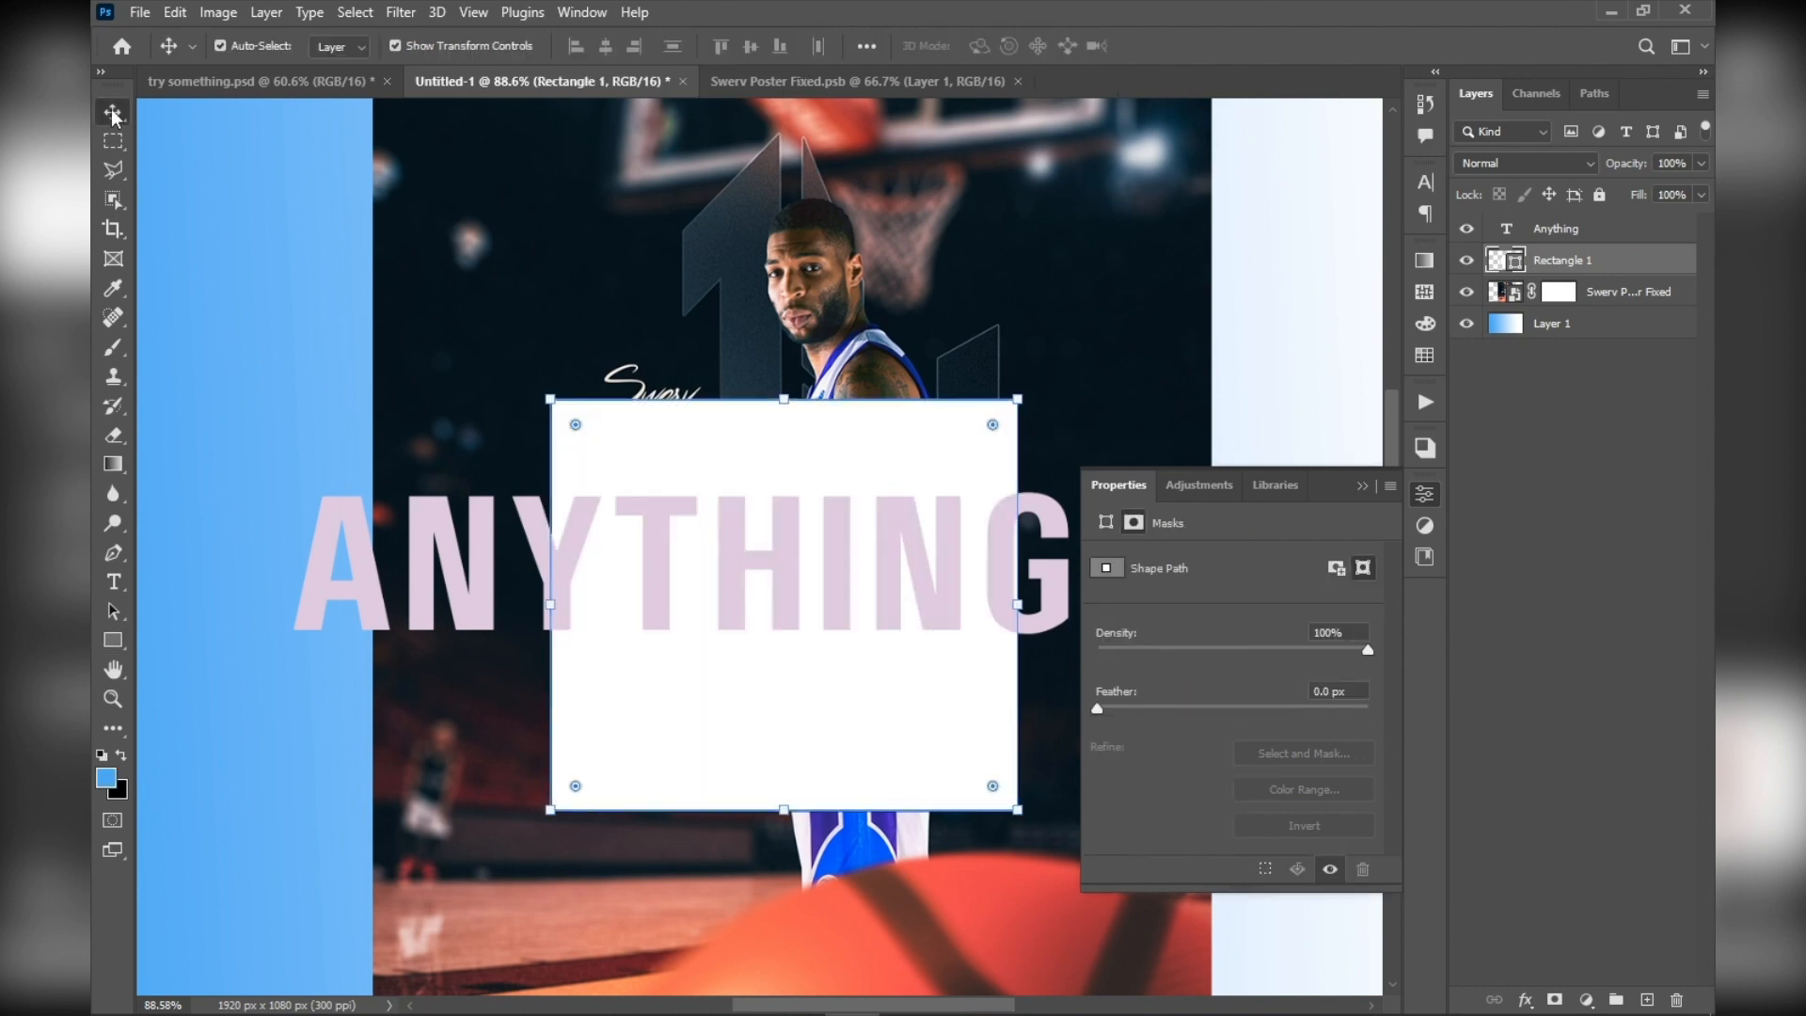
drag(707, 461, 738, 209)
scroll(738, 210, up, 4)
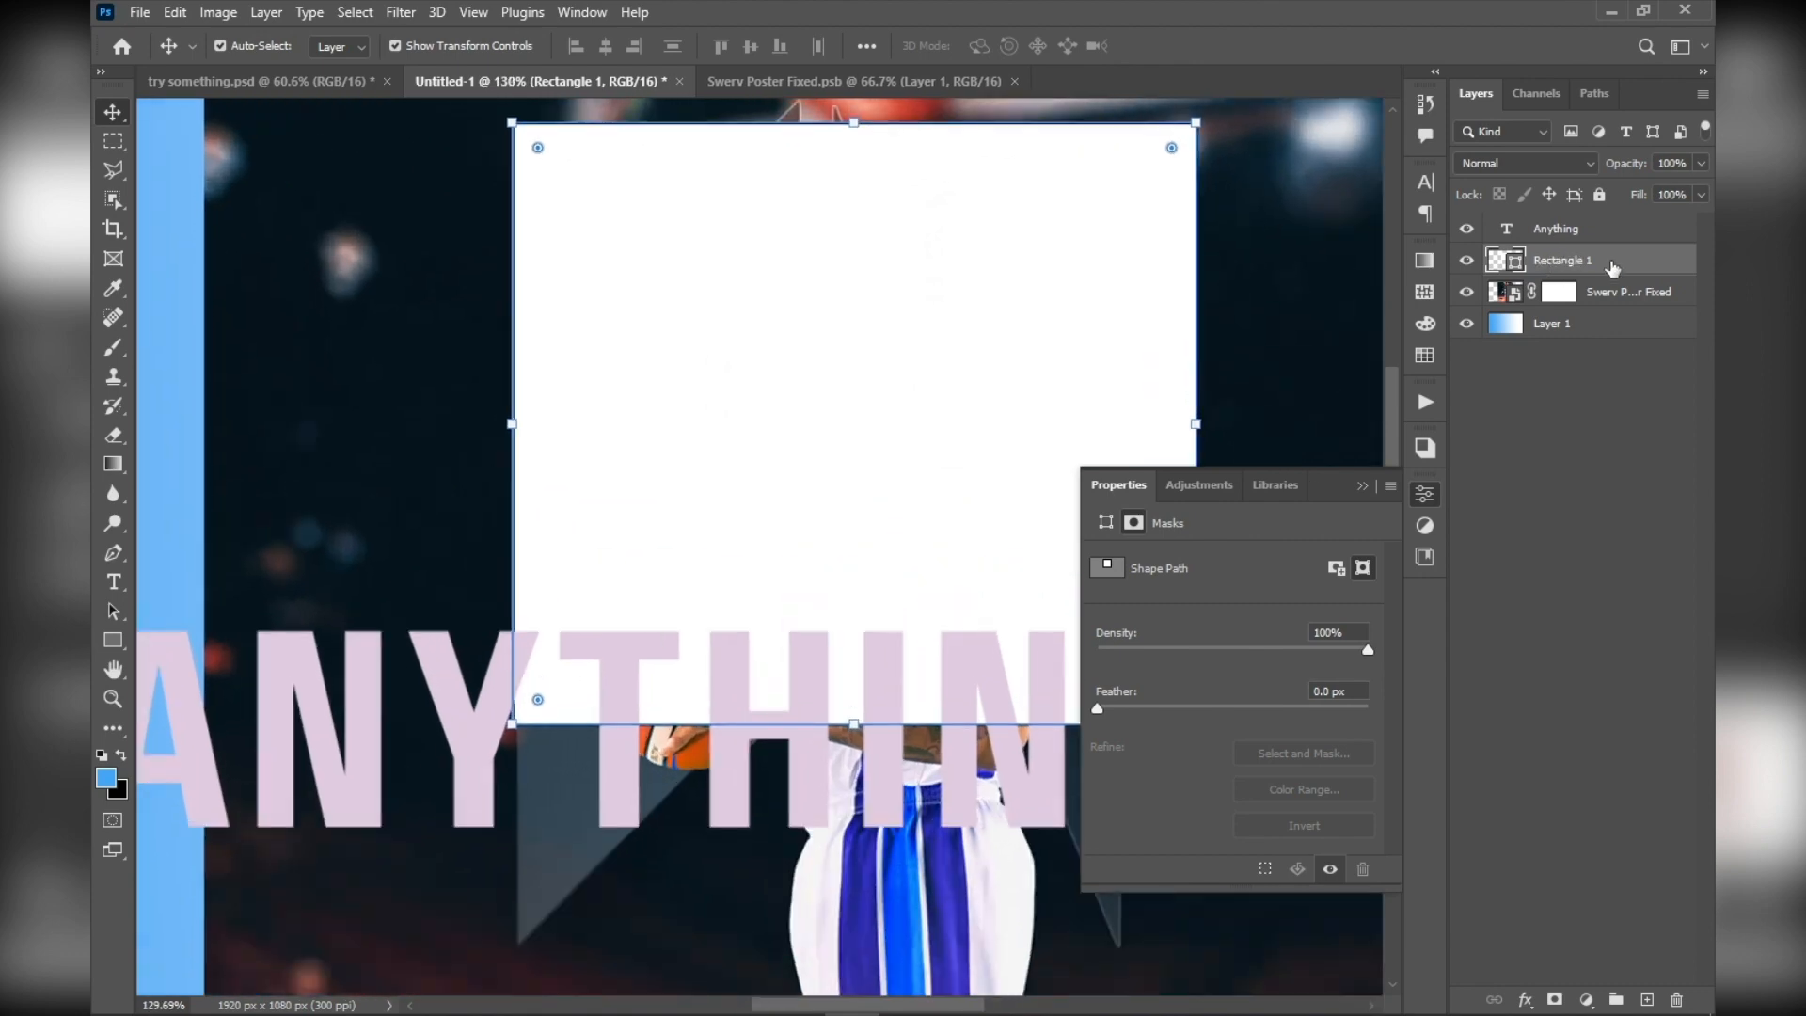
Collapse the shape's properties, move the Rectangle 1 layer below Swerv Poster Fixed, and select the poster layer's thumbnail
click(1427, 493)
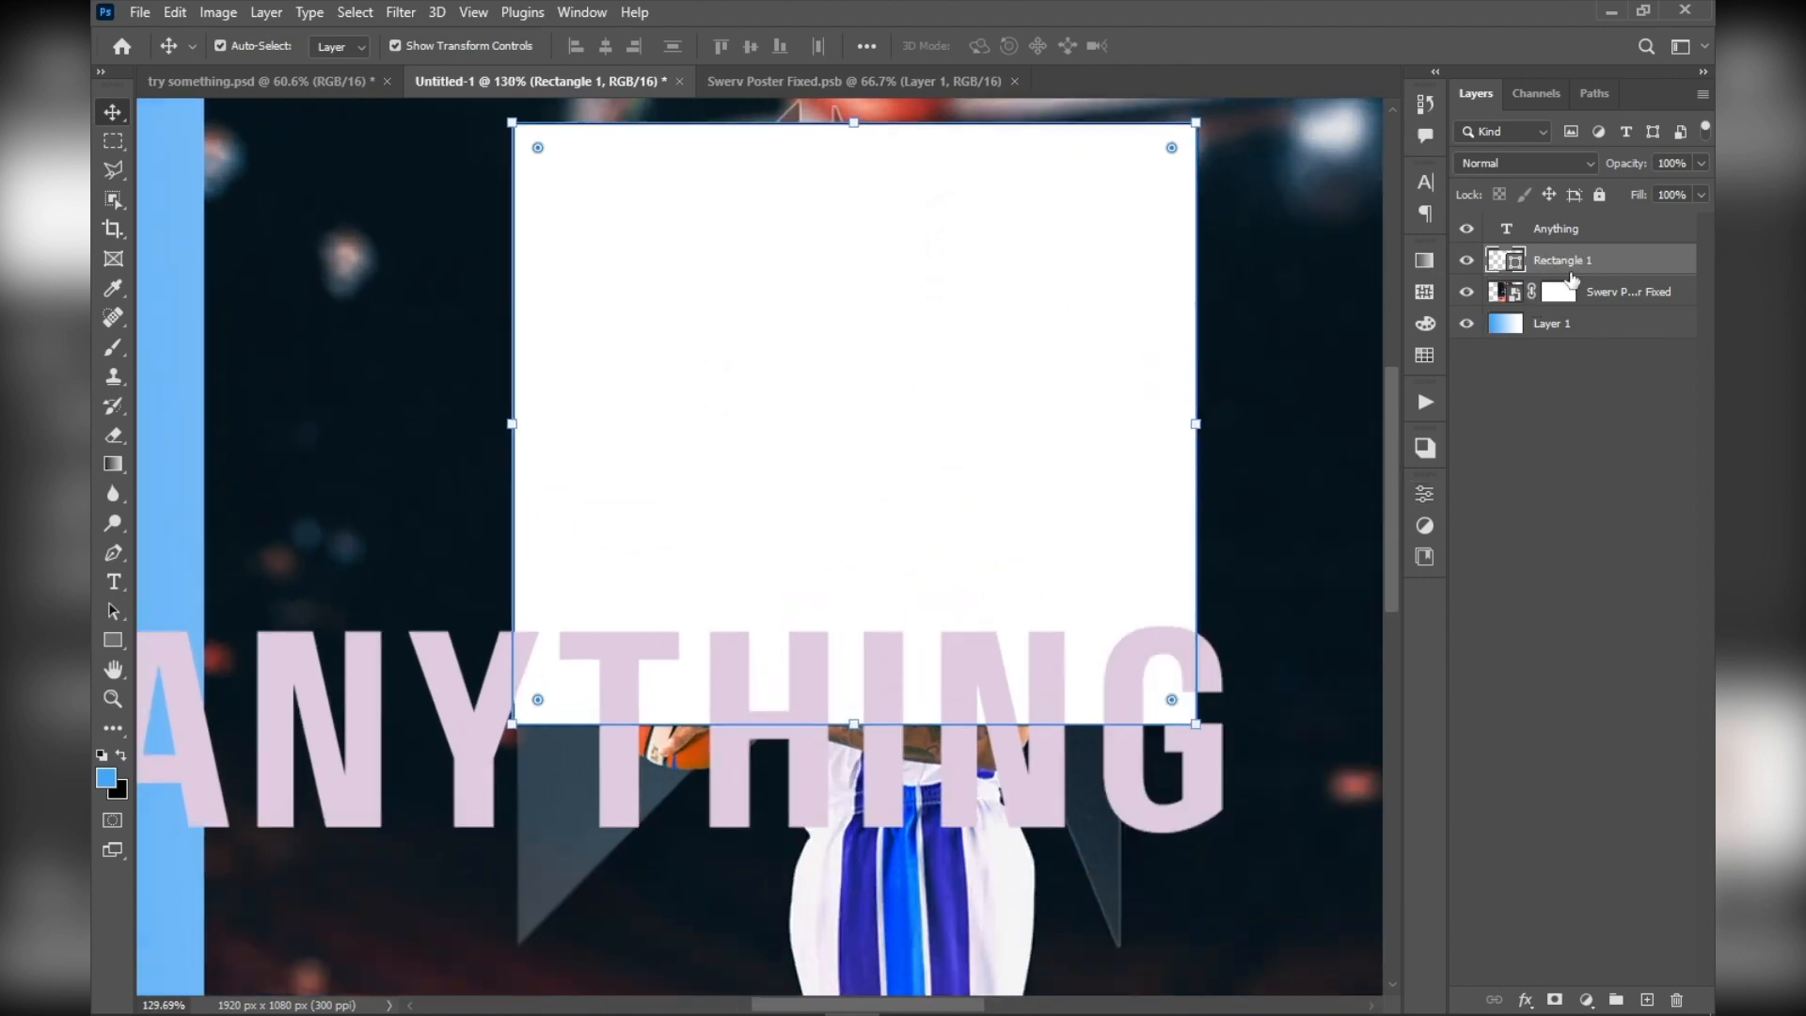
drag(1607, 269, 1604, 308)
click(1517, 262)
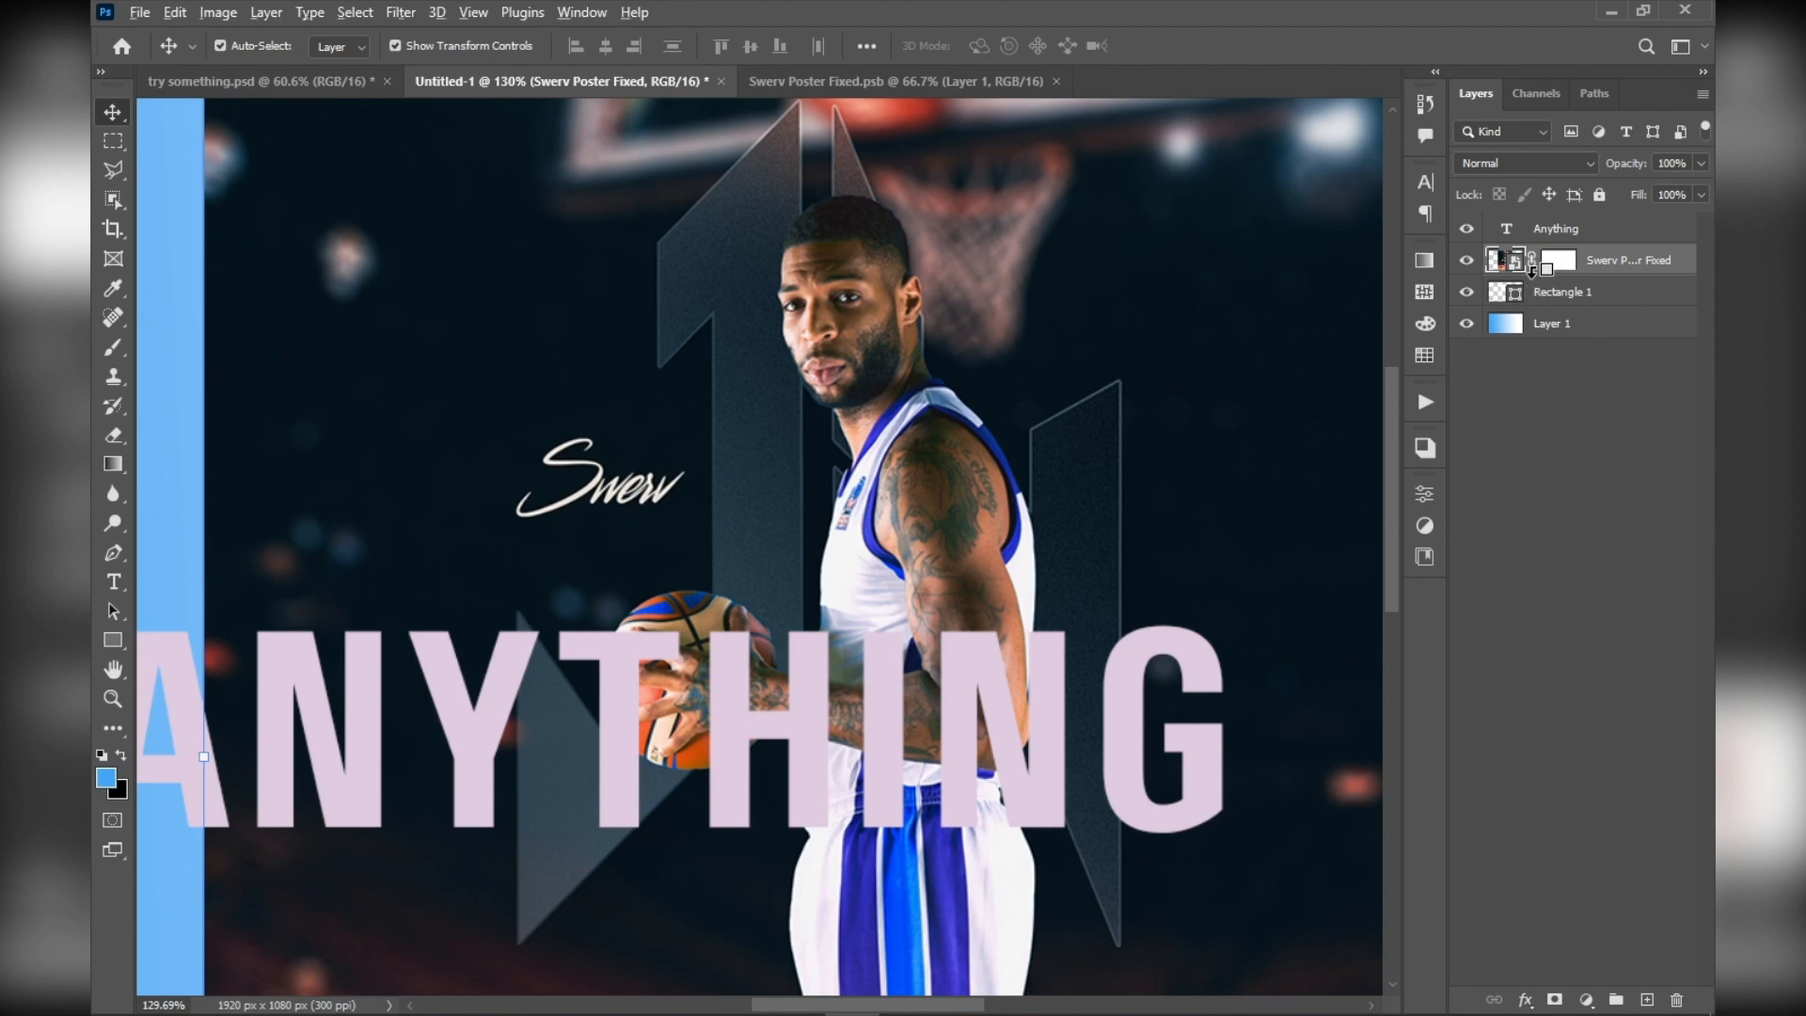
Clip the Swerv Poster Fixed layer to the Rectangle 1 layer beneath it, and deselect all layers
alt+click(1520, 264)
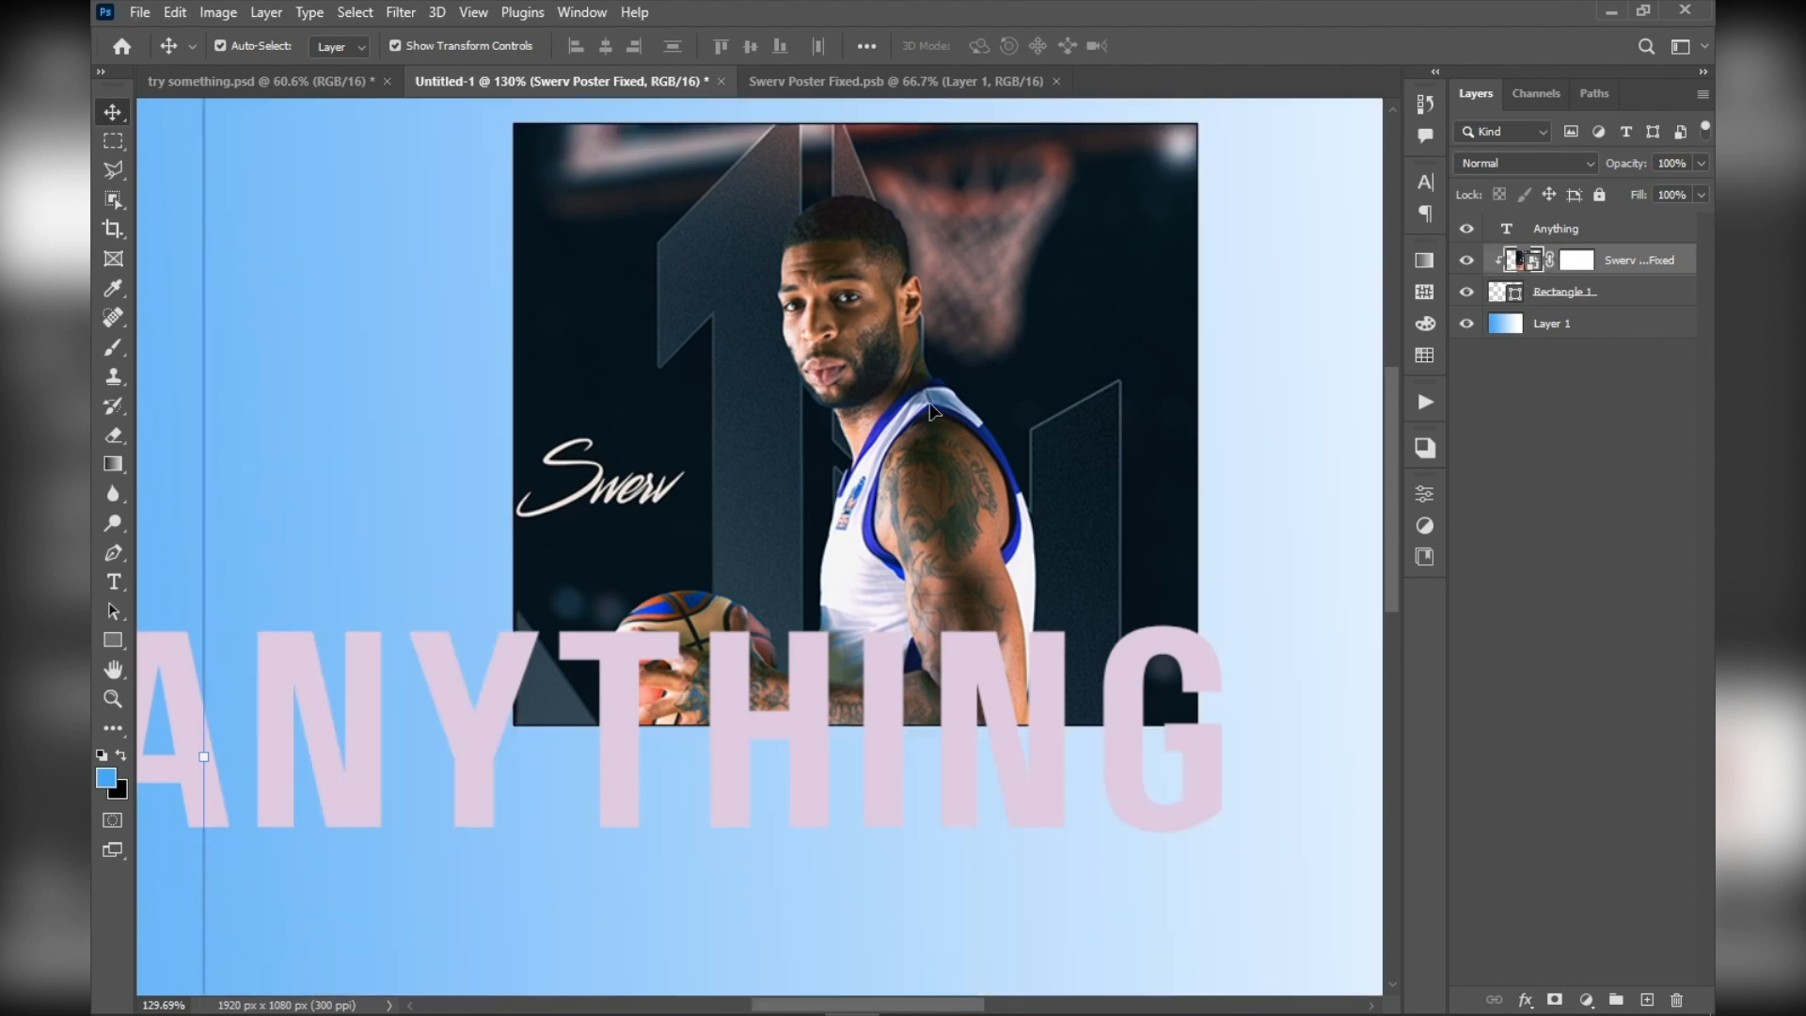
scroll(906, 428, down, 5)
click(1060, 121)
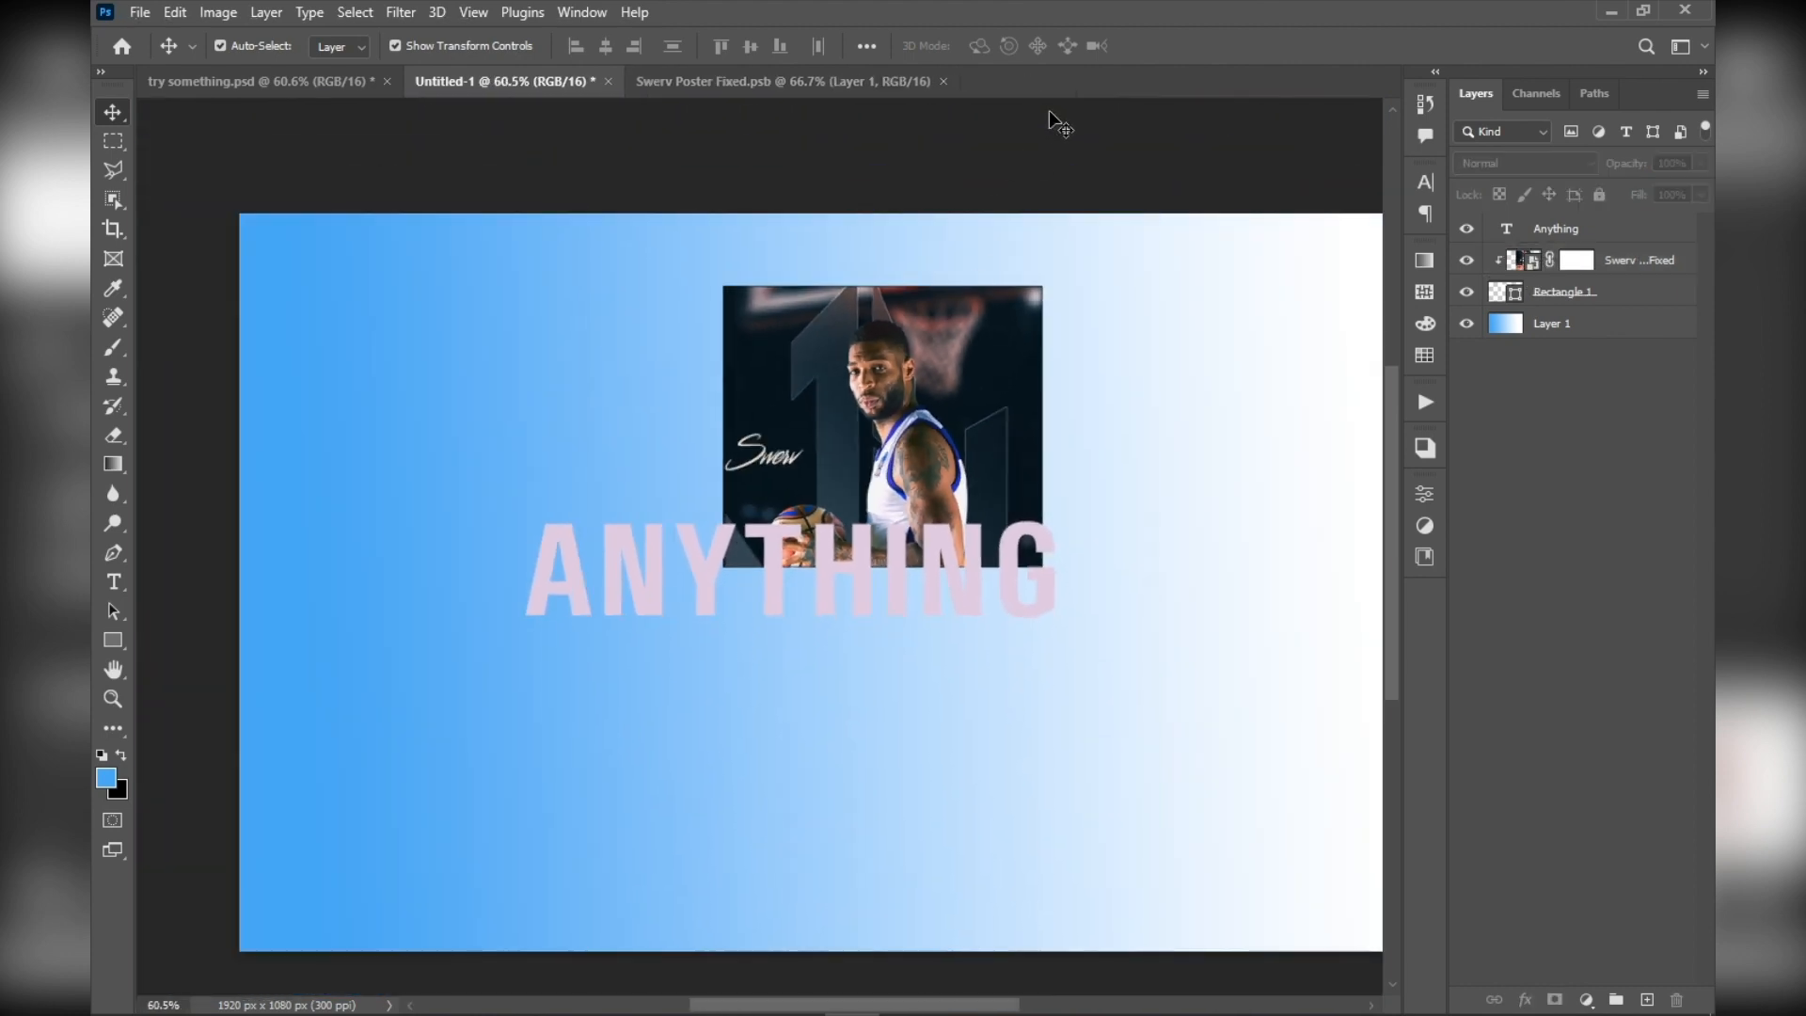
scroll(884, 343, up, 5)
scroll(936, 404, up, 1)
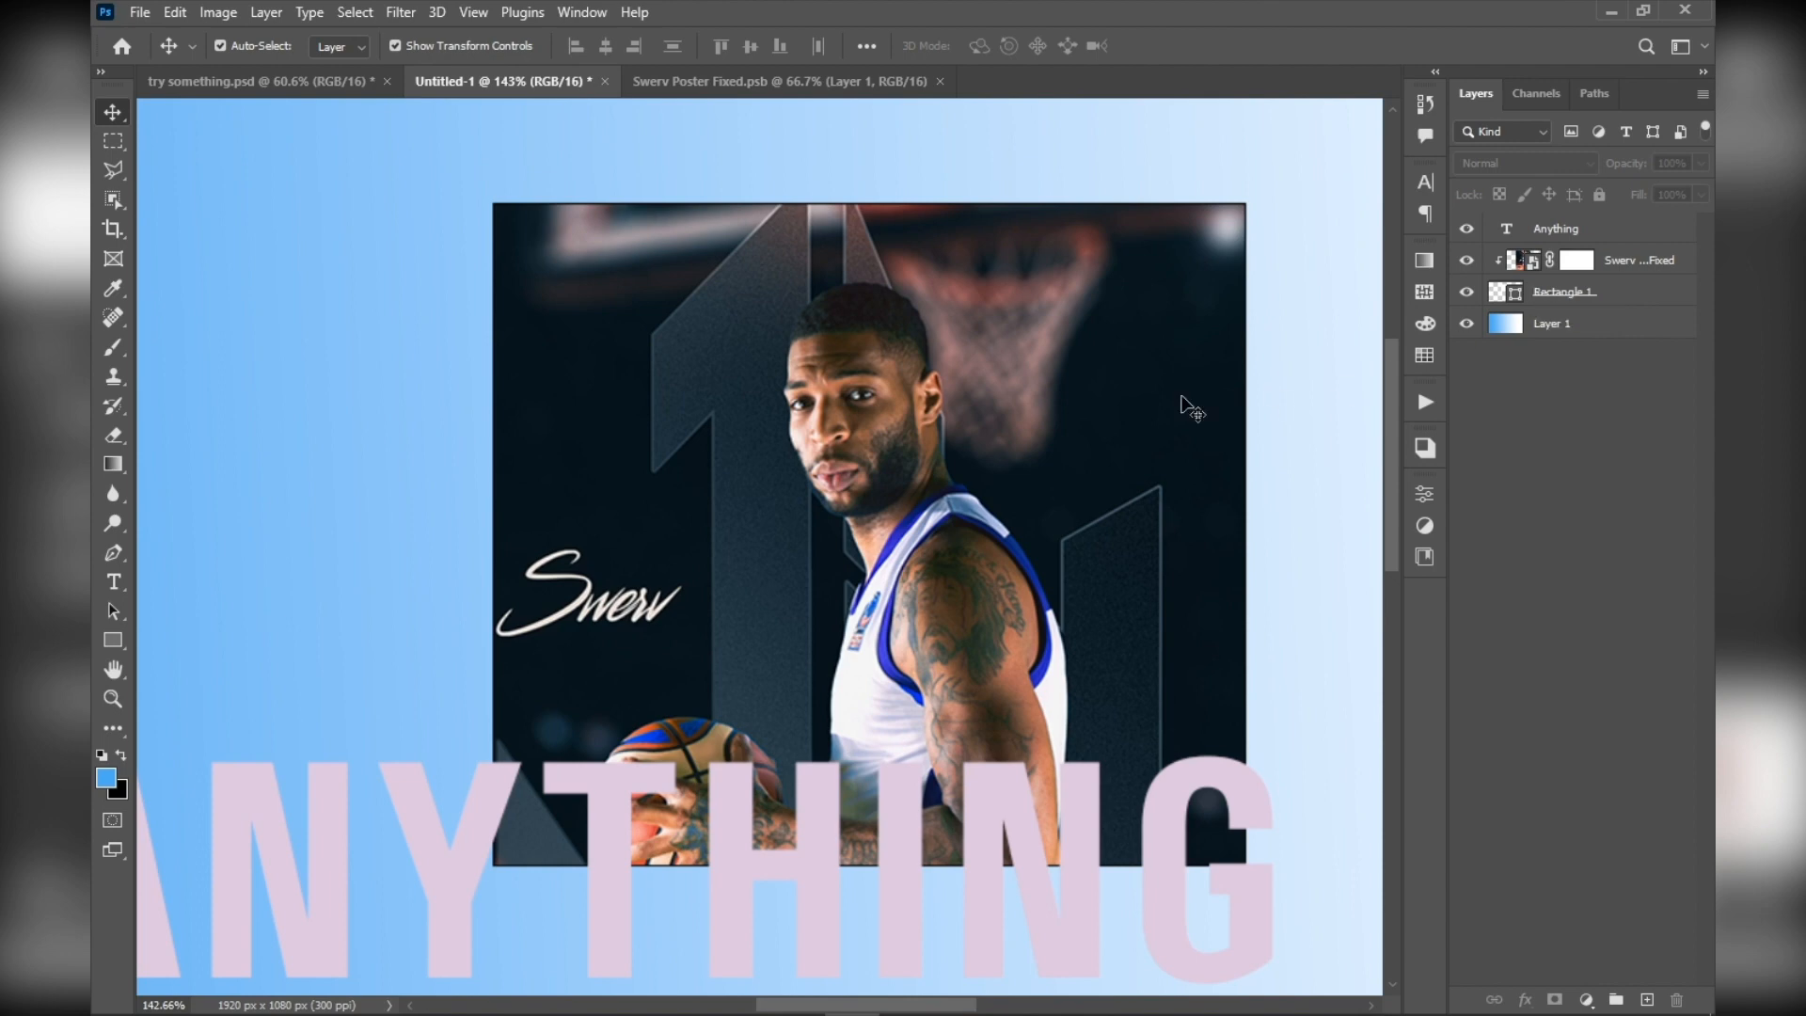
scroll(1181, 402, down, 5)
scroll(1160, 535, up, 4)
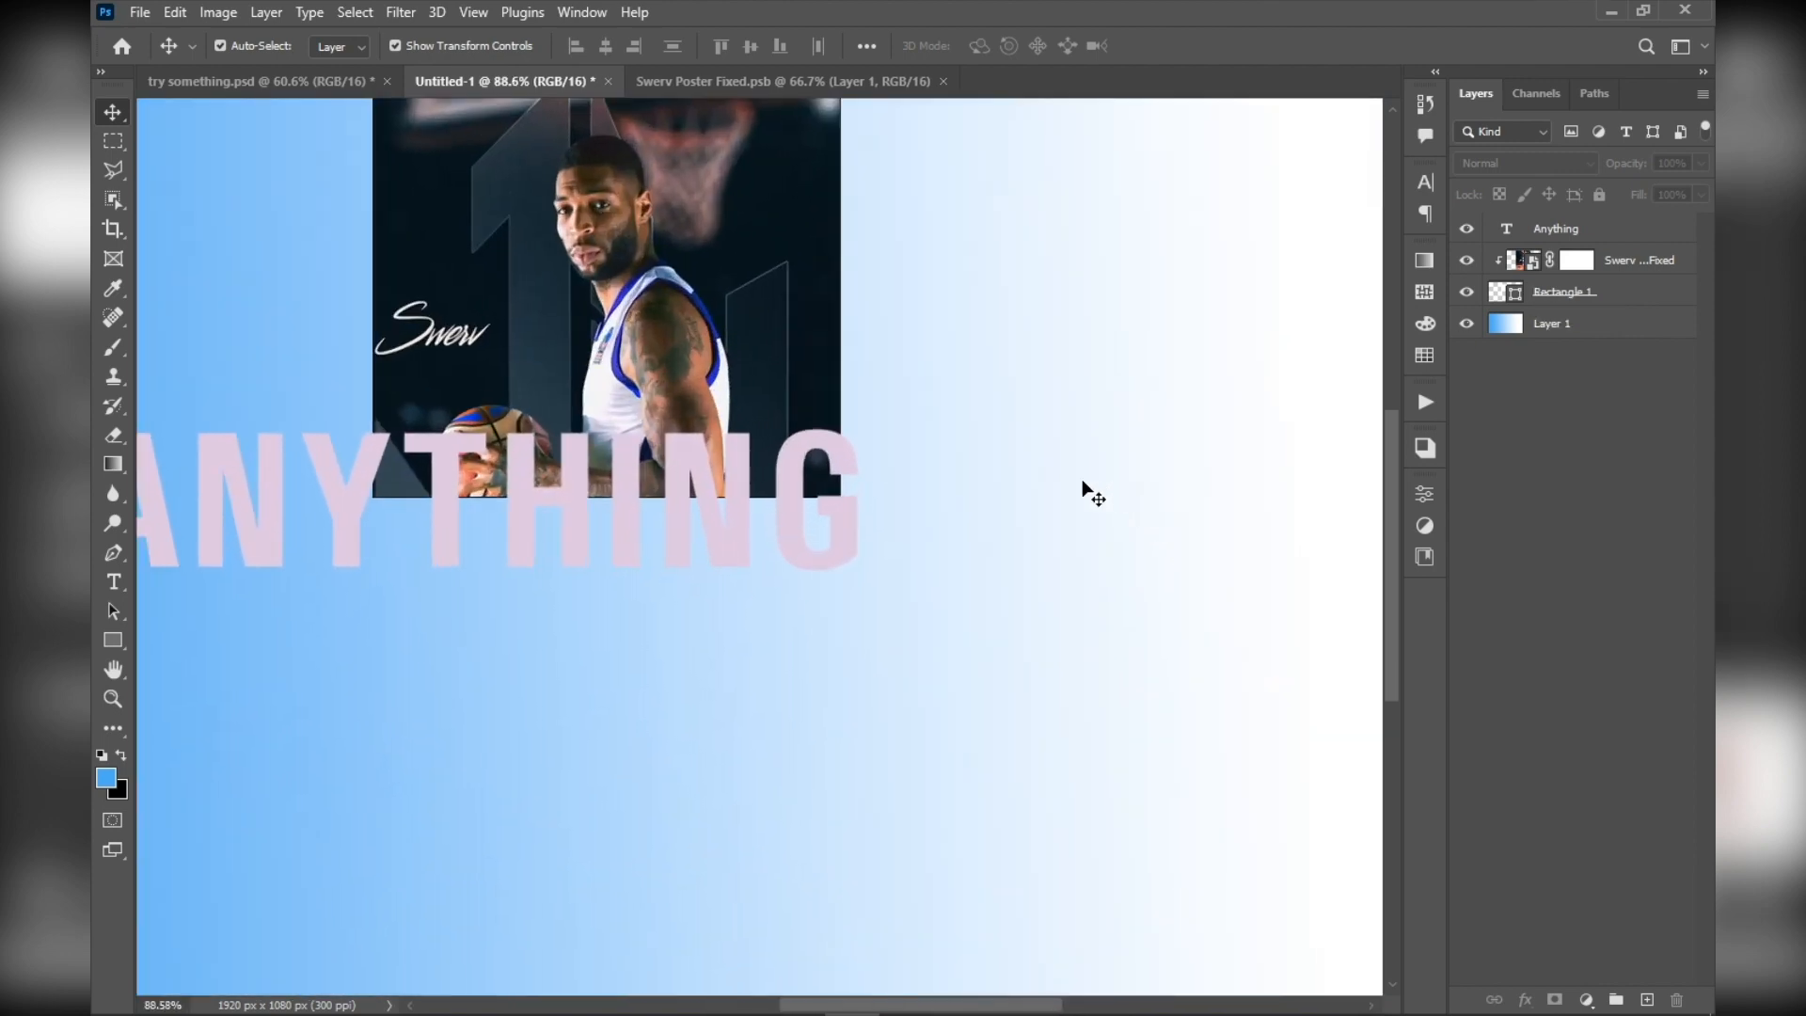
drag(690, 322, 815, 489)
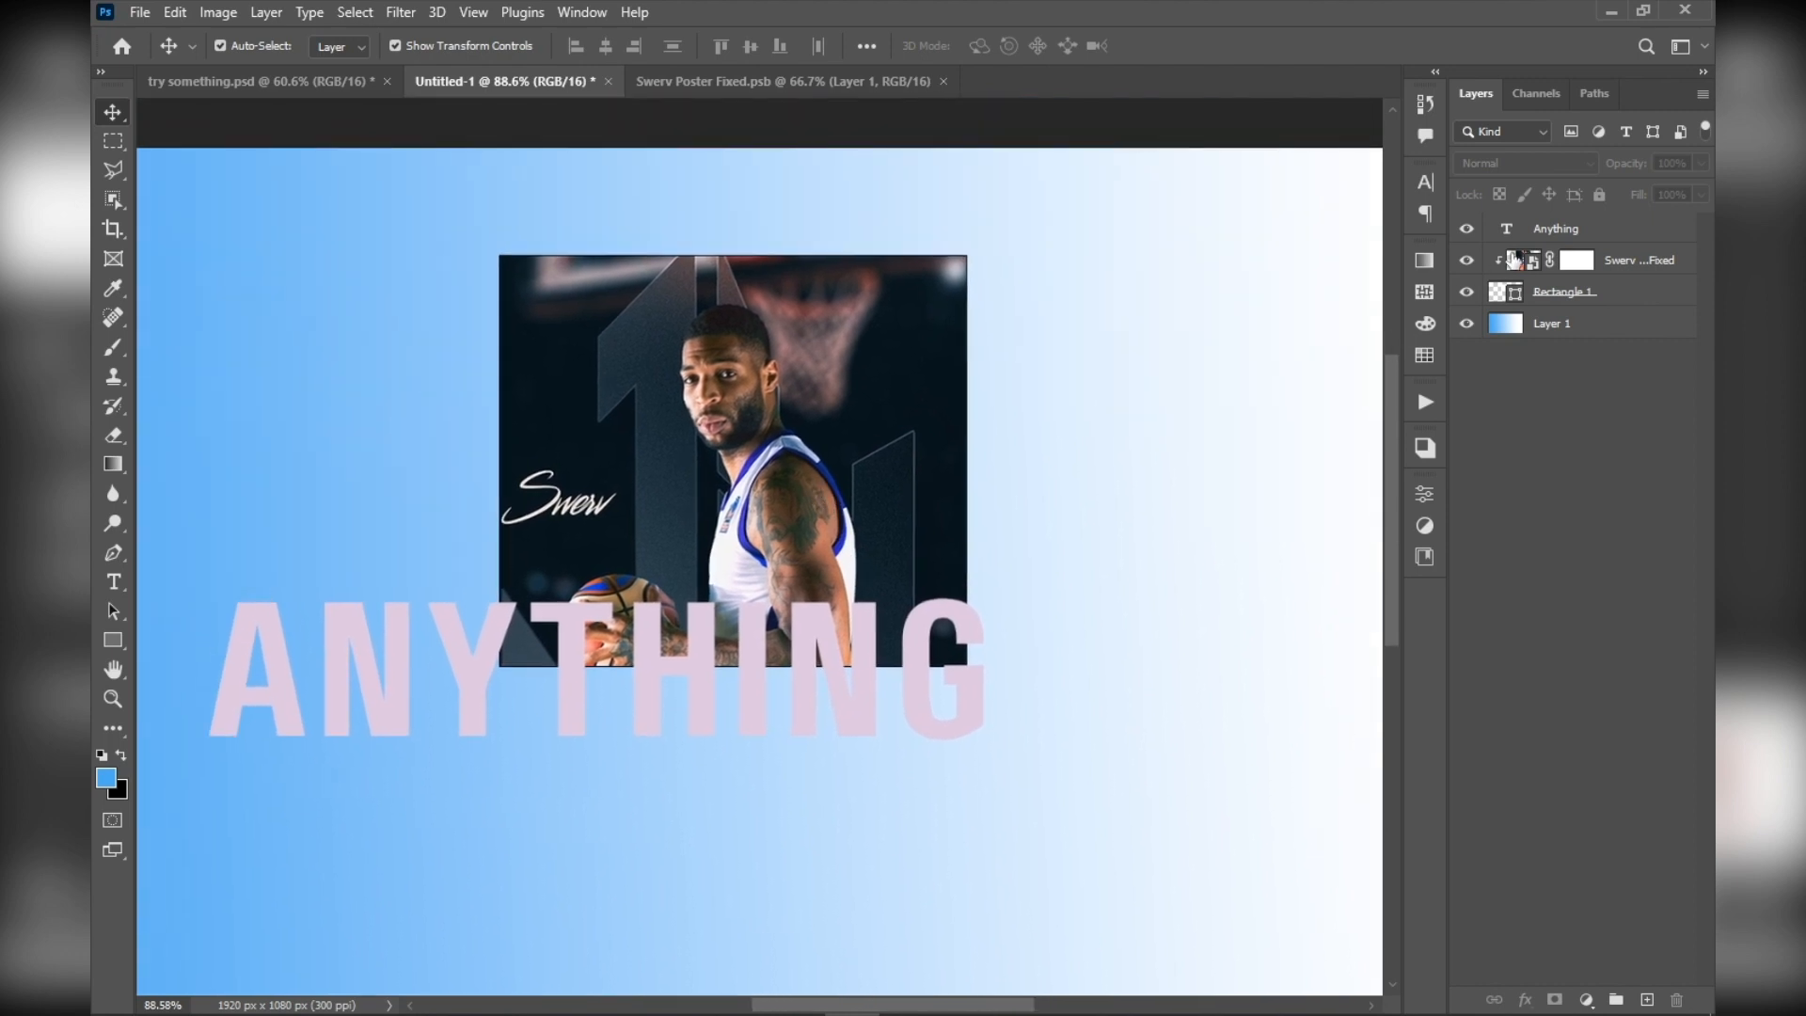
Look through the Rectangle 1 layer's blending options and the list of available layer effects, and close both
click(1475, 297)
scroll(650, 430, up, 4)
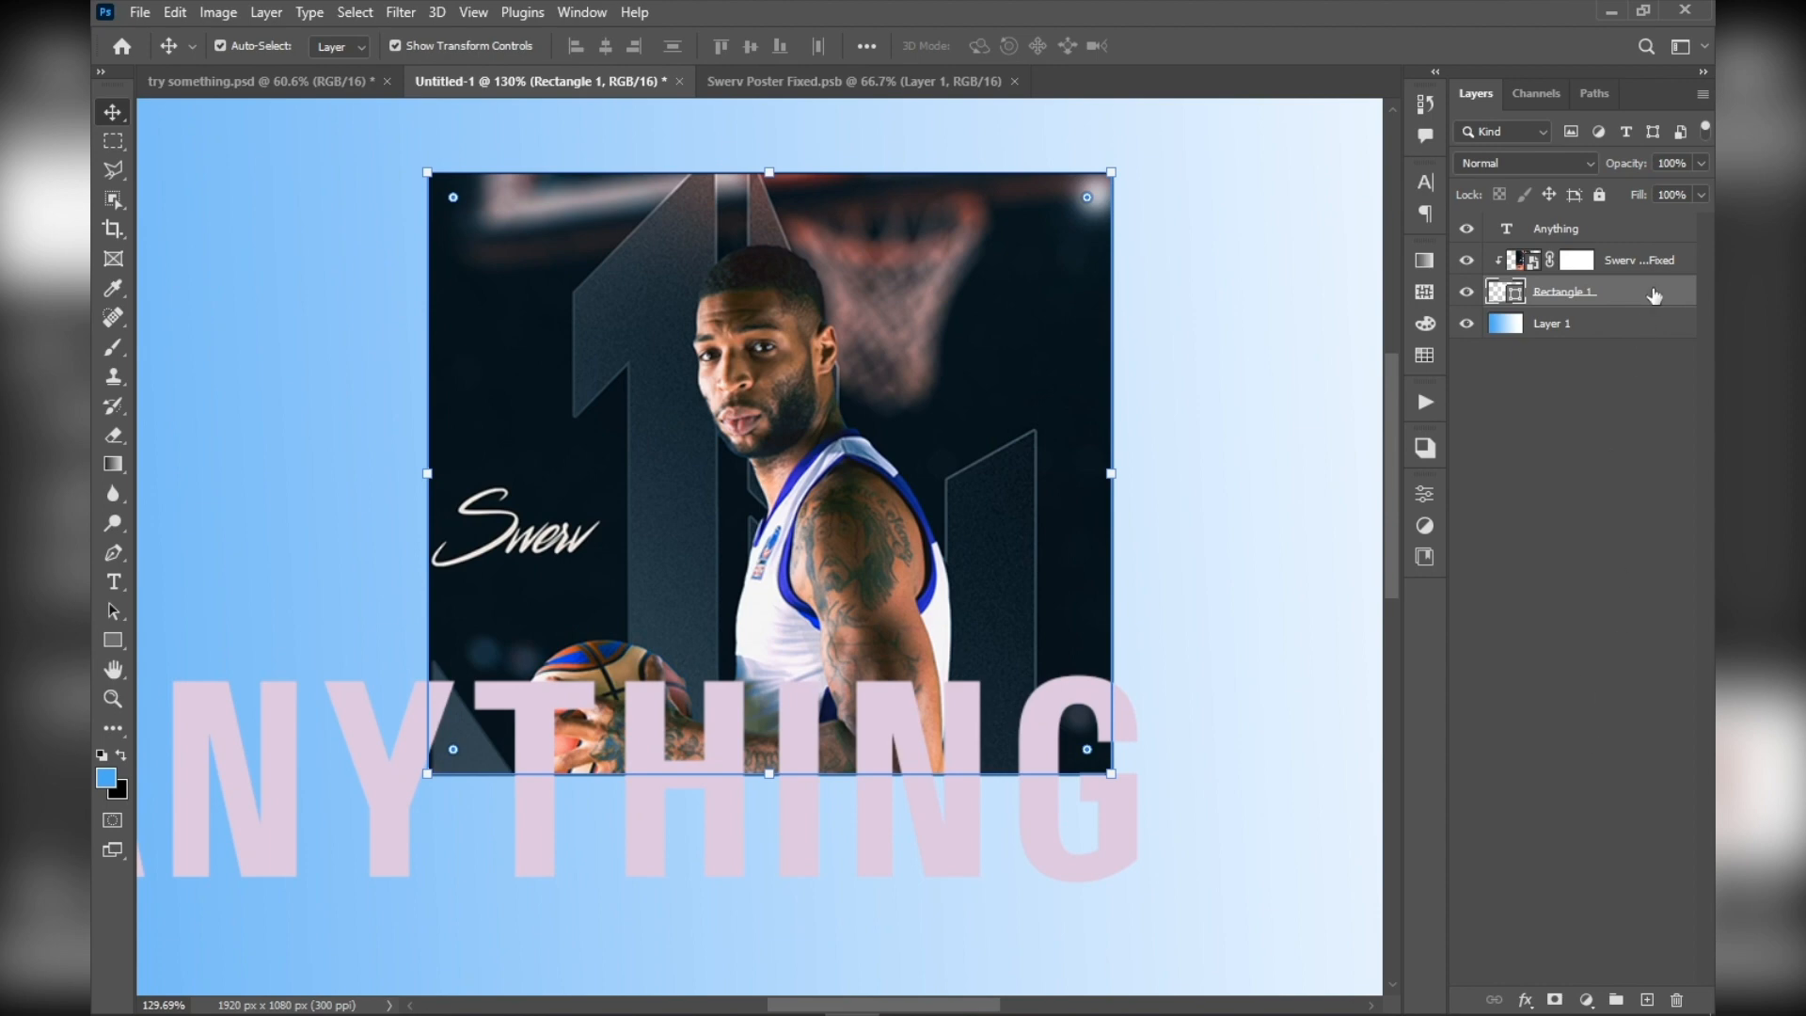
double_click(1654, 295)
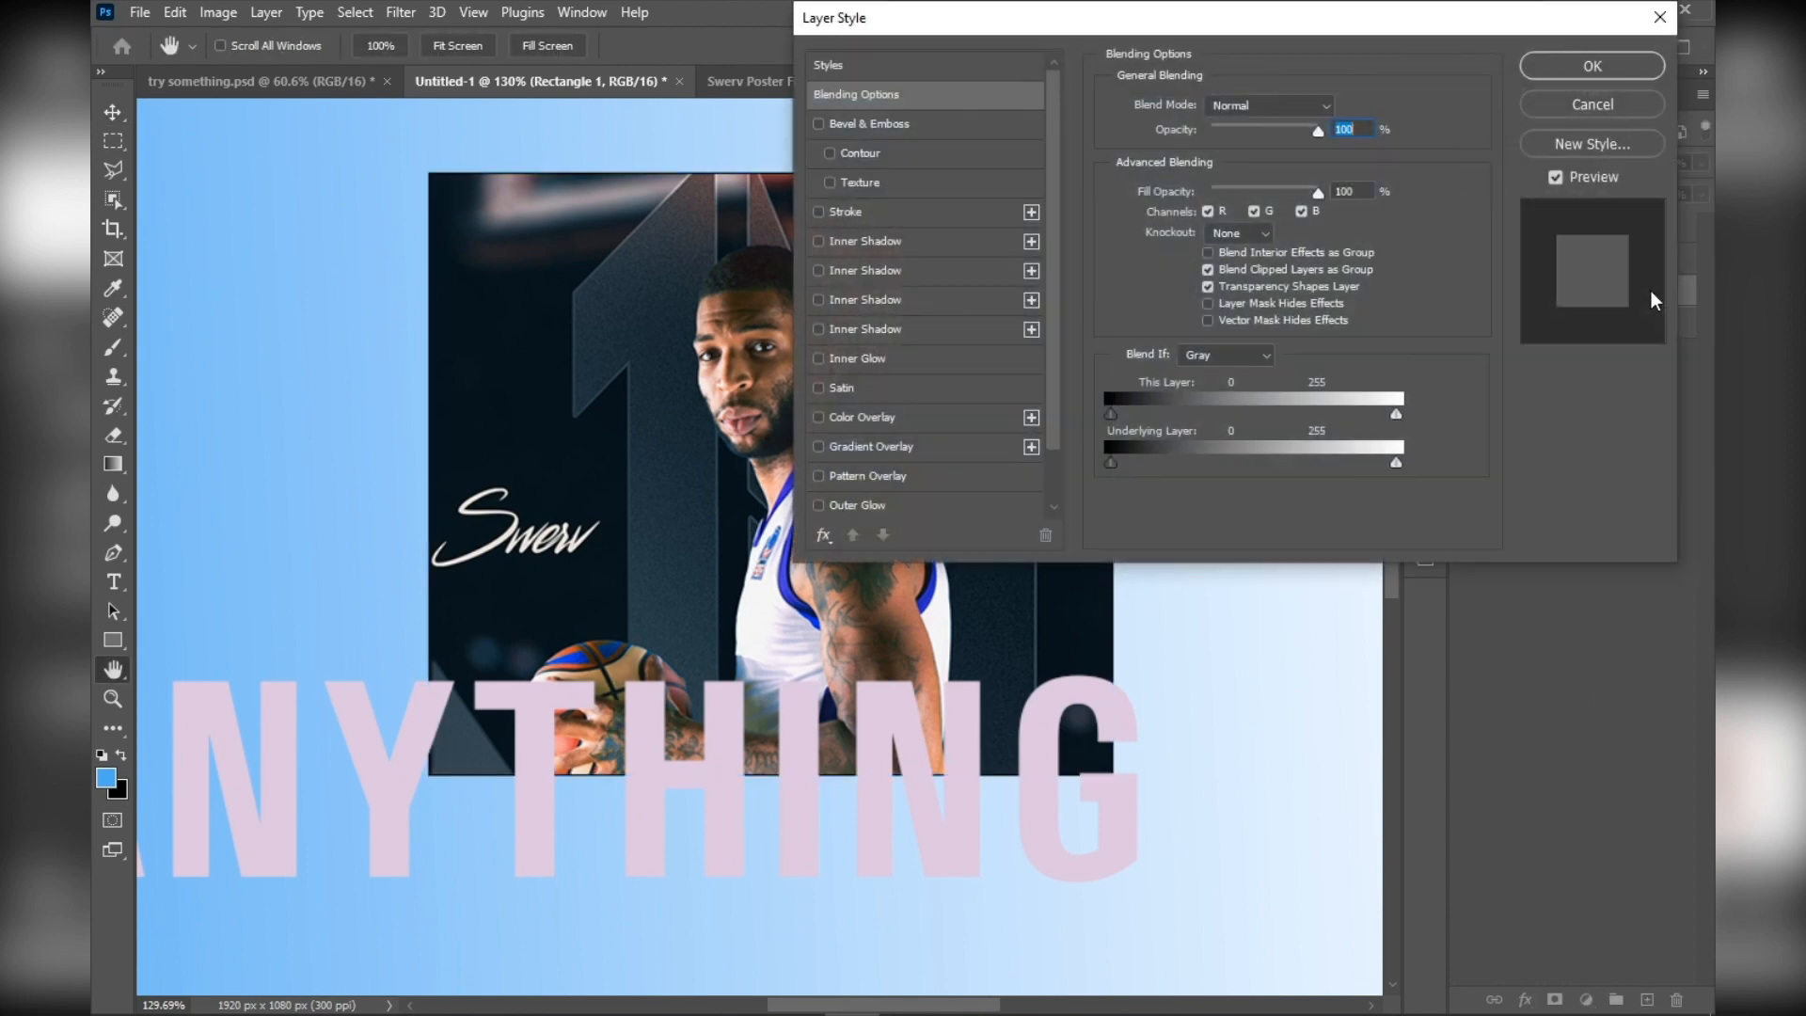
click(1612, 106)
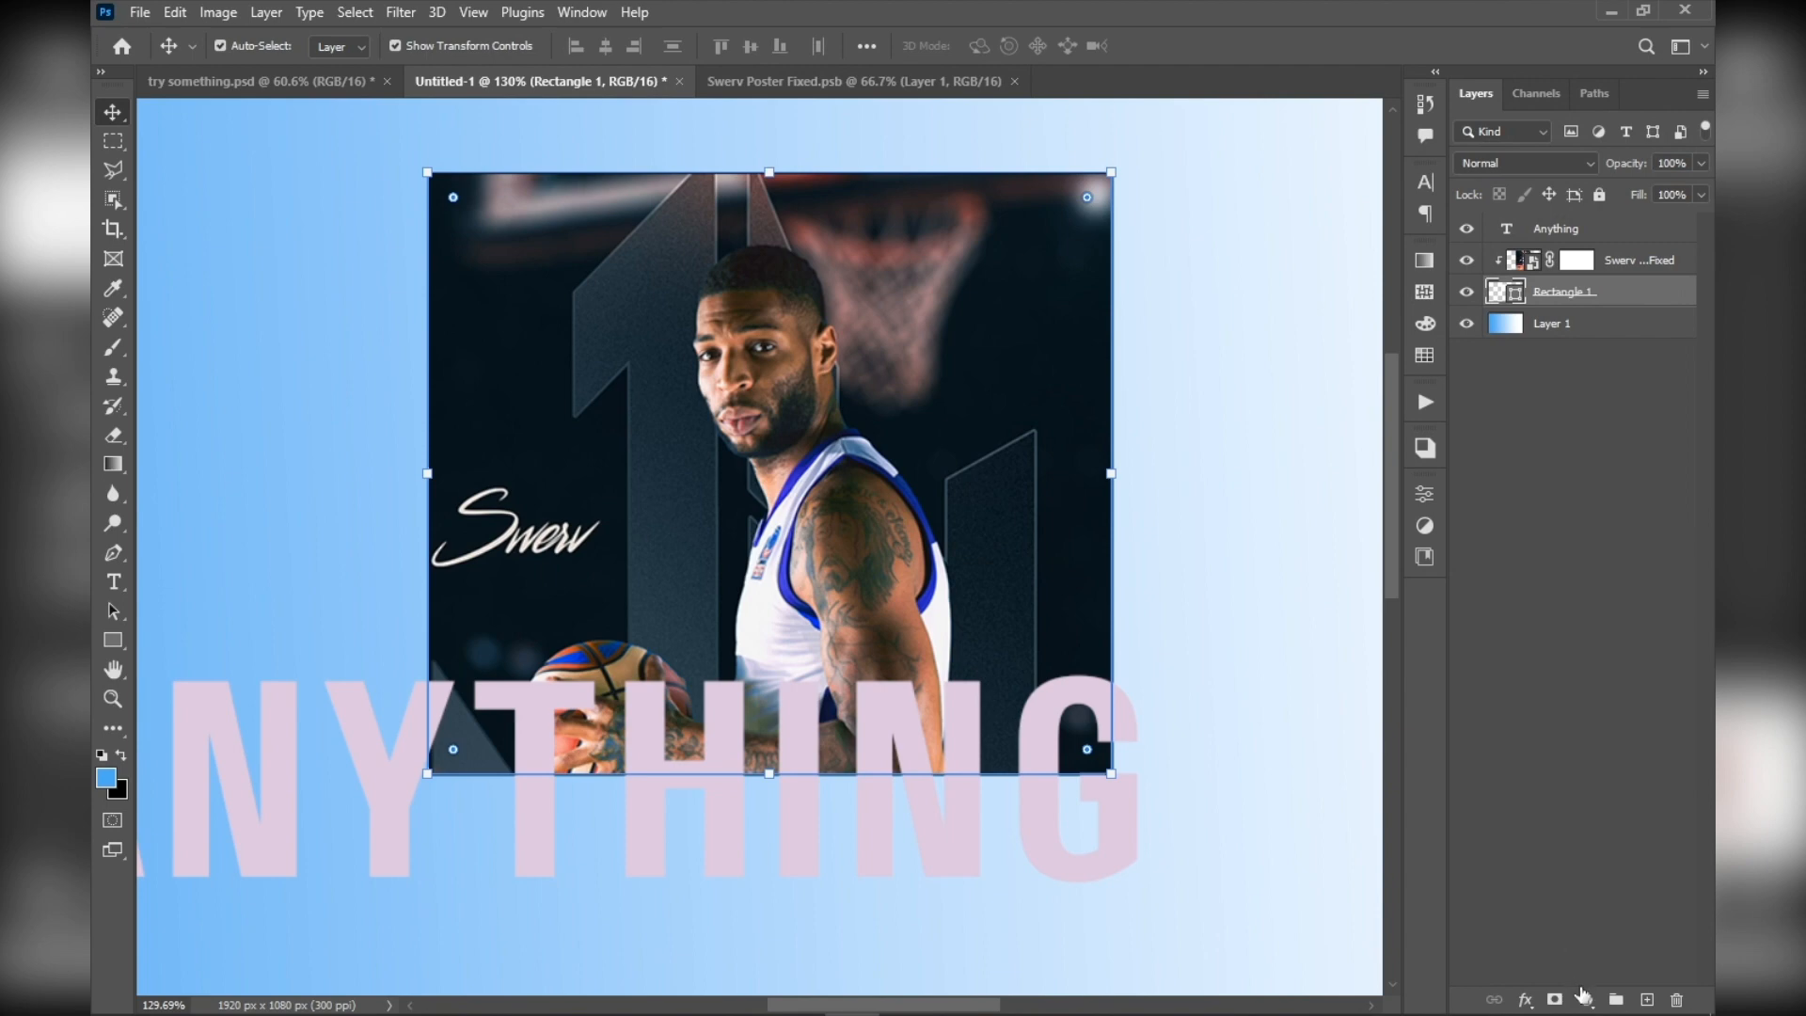
click(1585, 997)
click(1525, 1002)
click(1525, 1002)
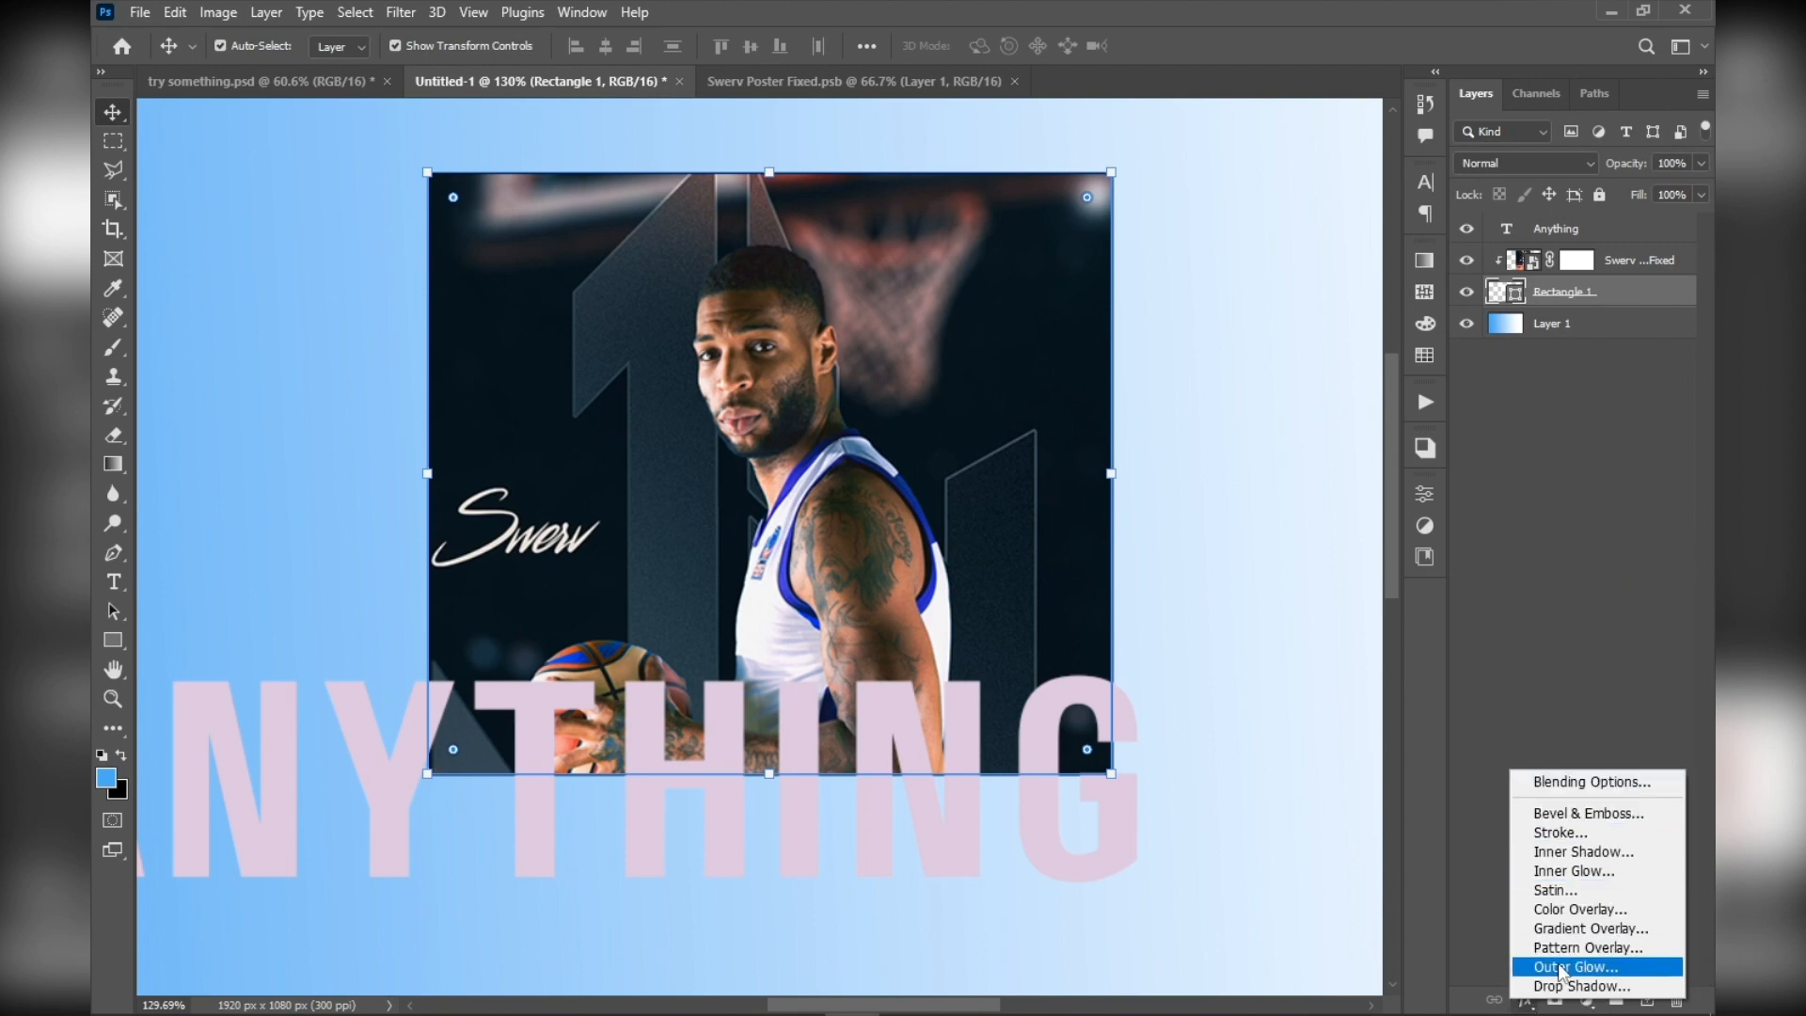
click(1590, 627)
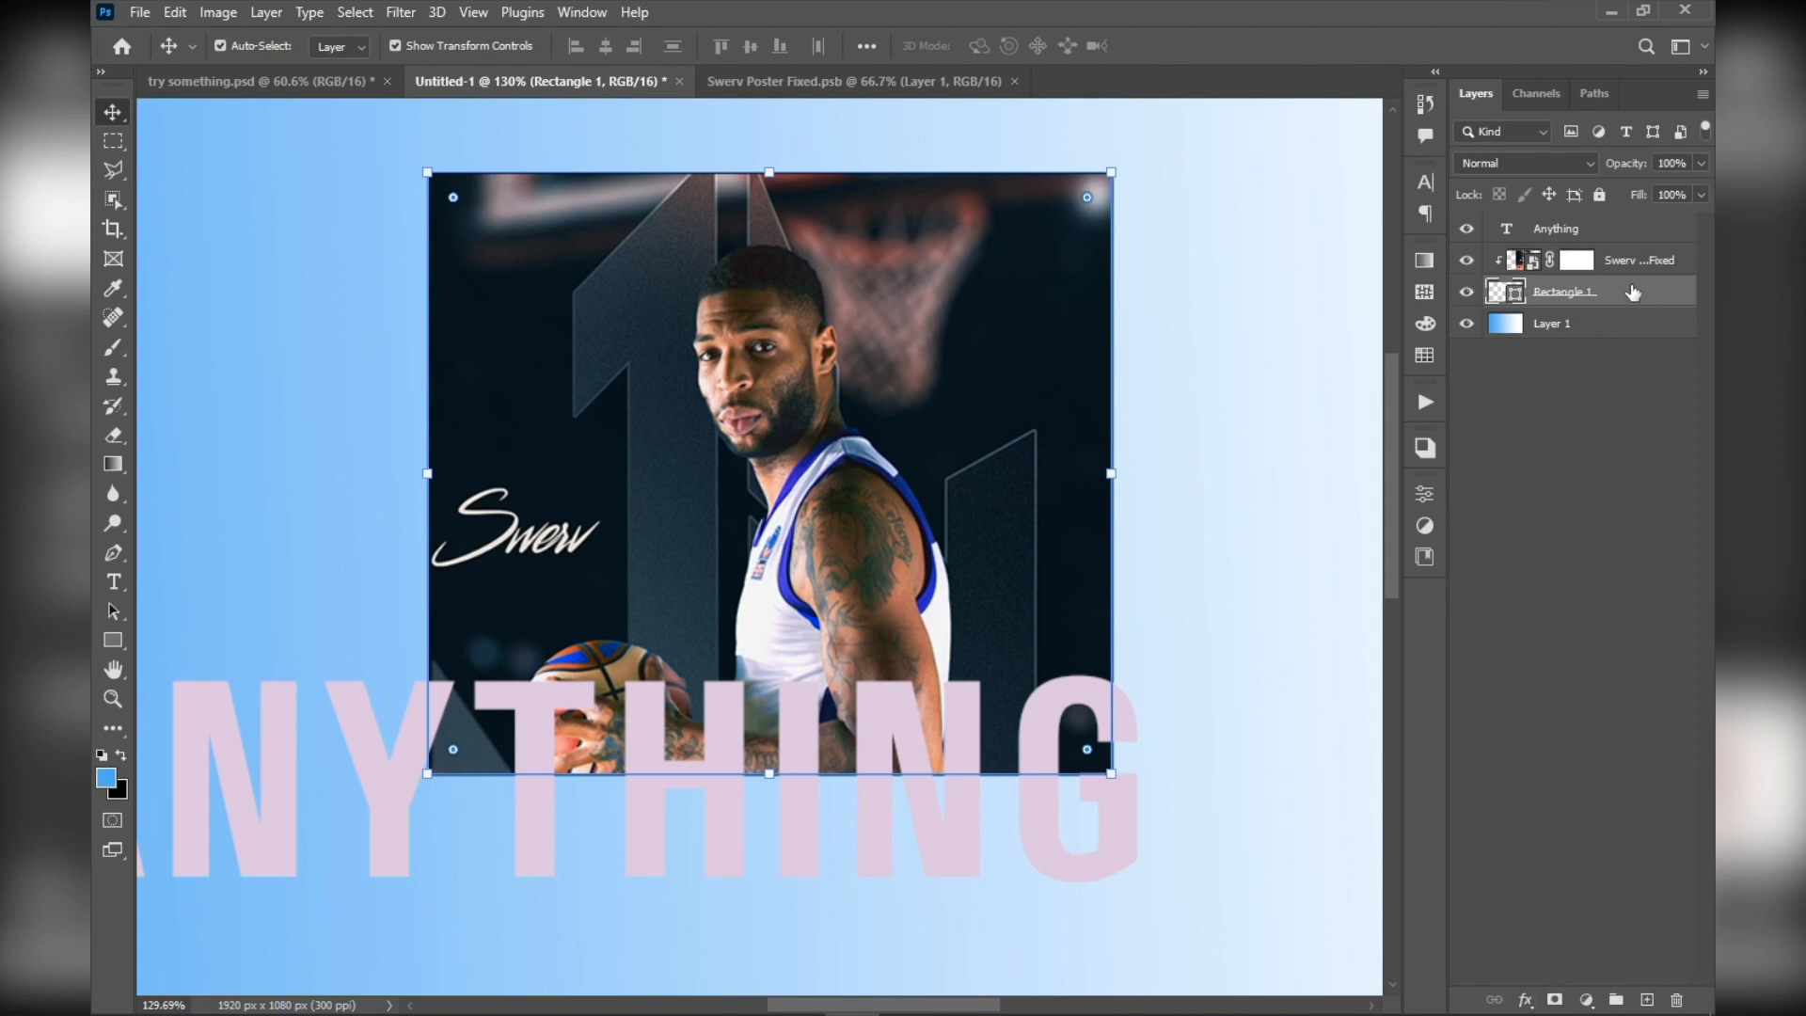
double_click(1635, 292)
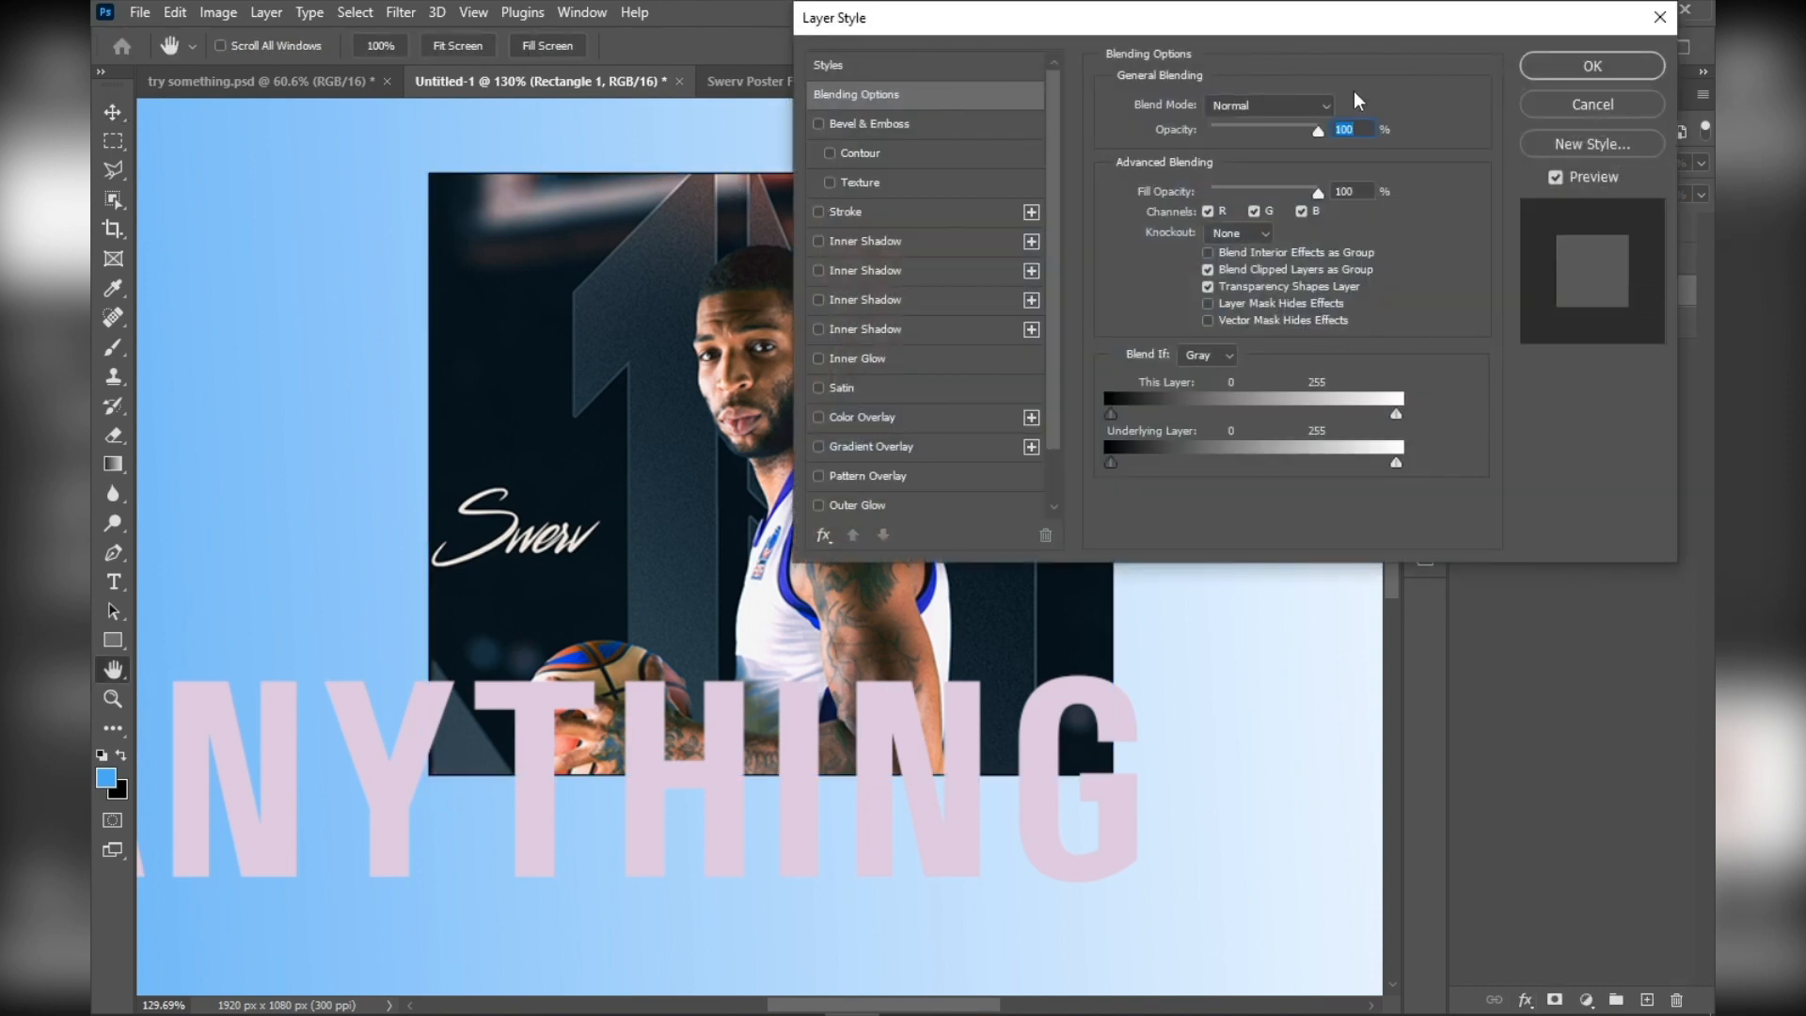
click(1593, 104)
Select the ANYTHING text layer and open its layer style settings
click(647, 831)
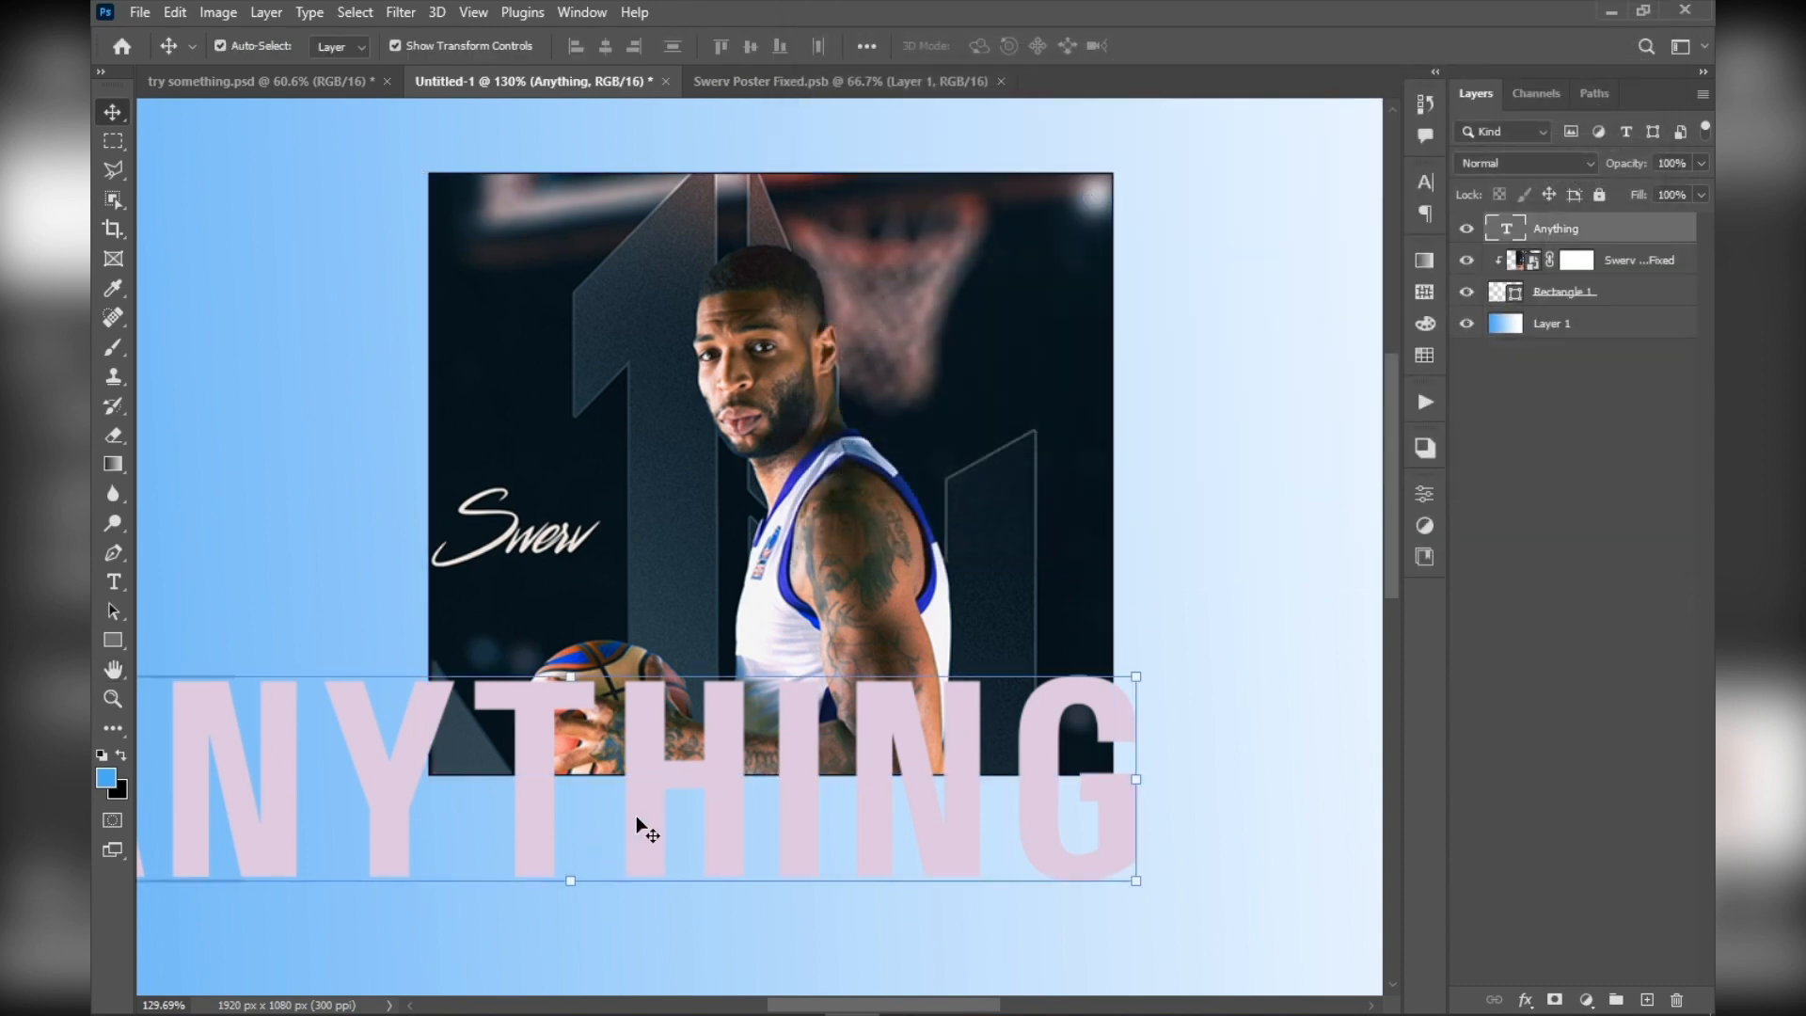
scroll(532, 807, up, 5)
drag(532, 807, 855, 693)
scroll(853, 694, down, 5)
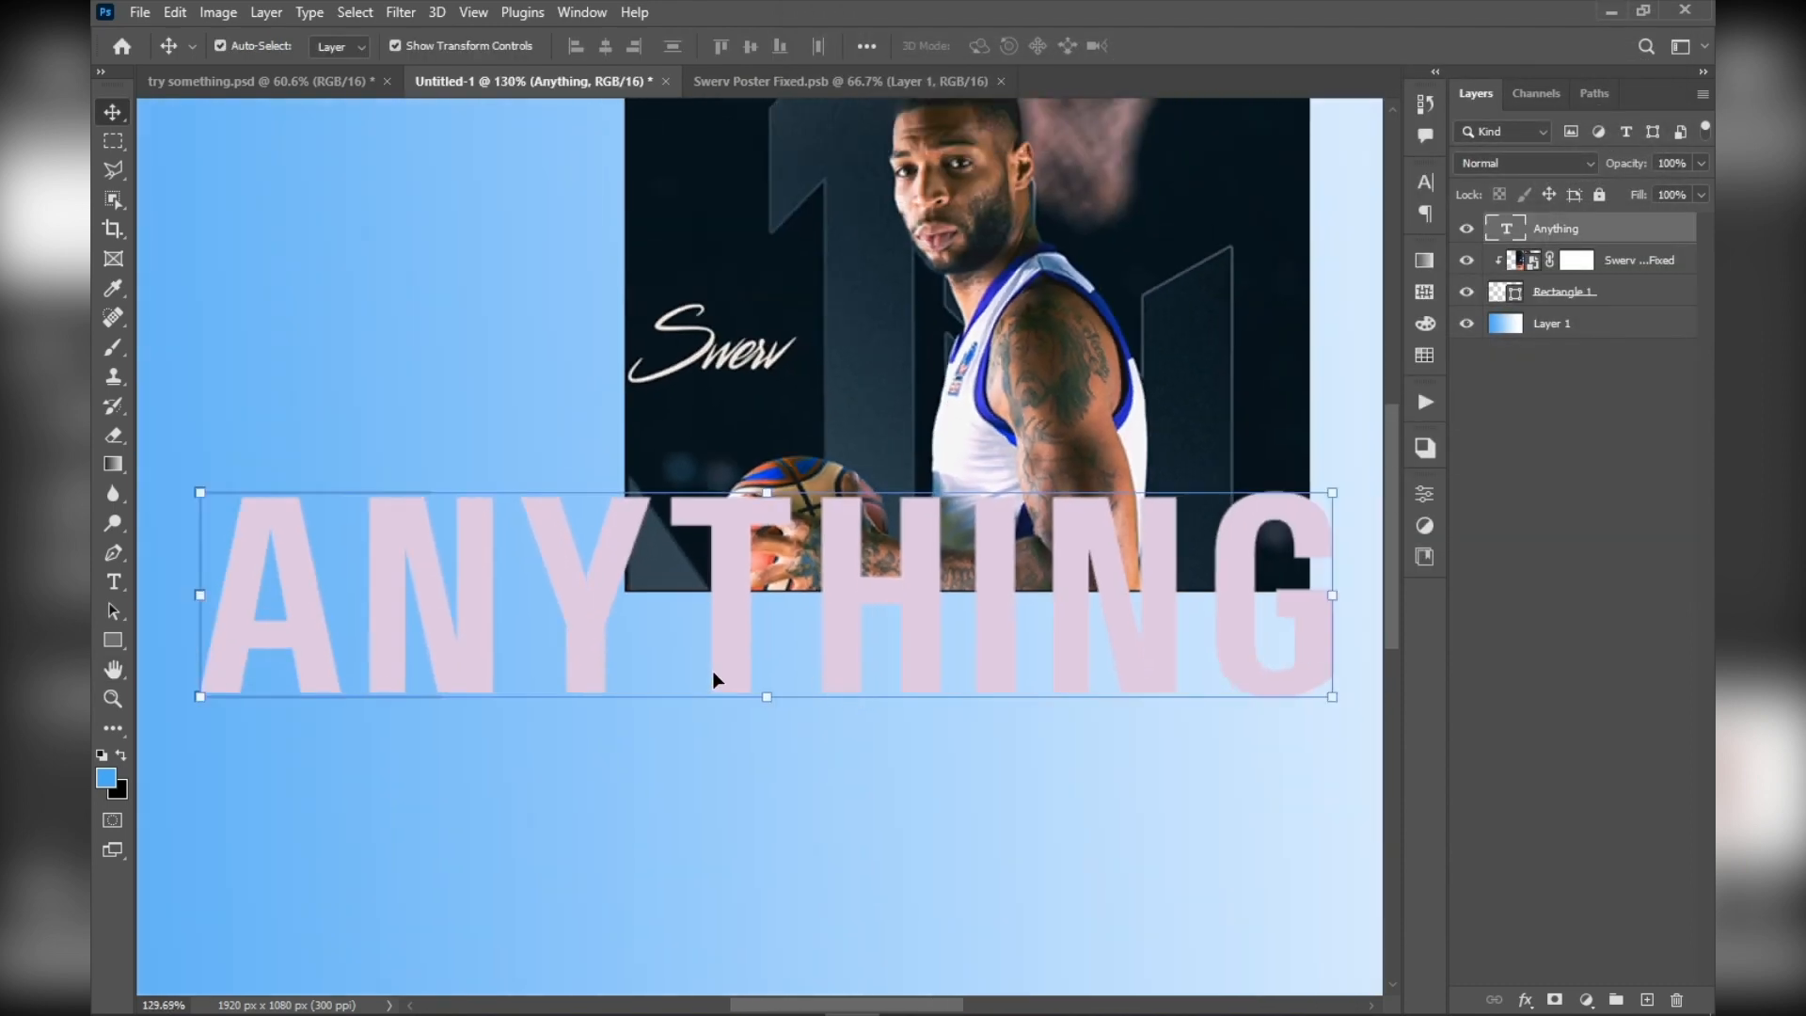
drag(716, 679, 859, 694)
scroll(859, 694, up, 3)
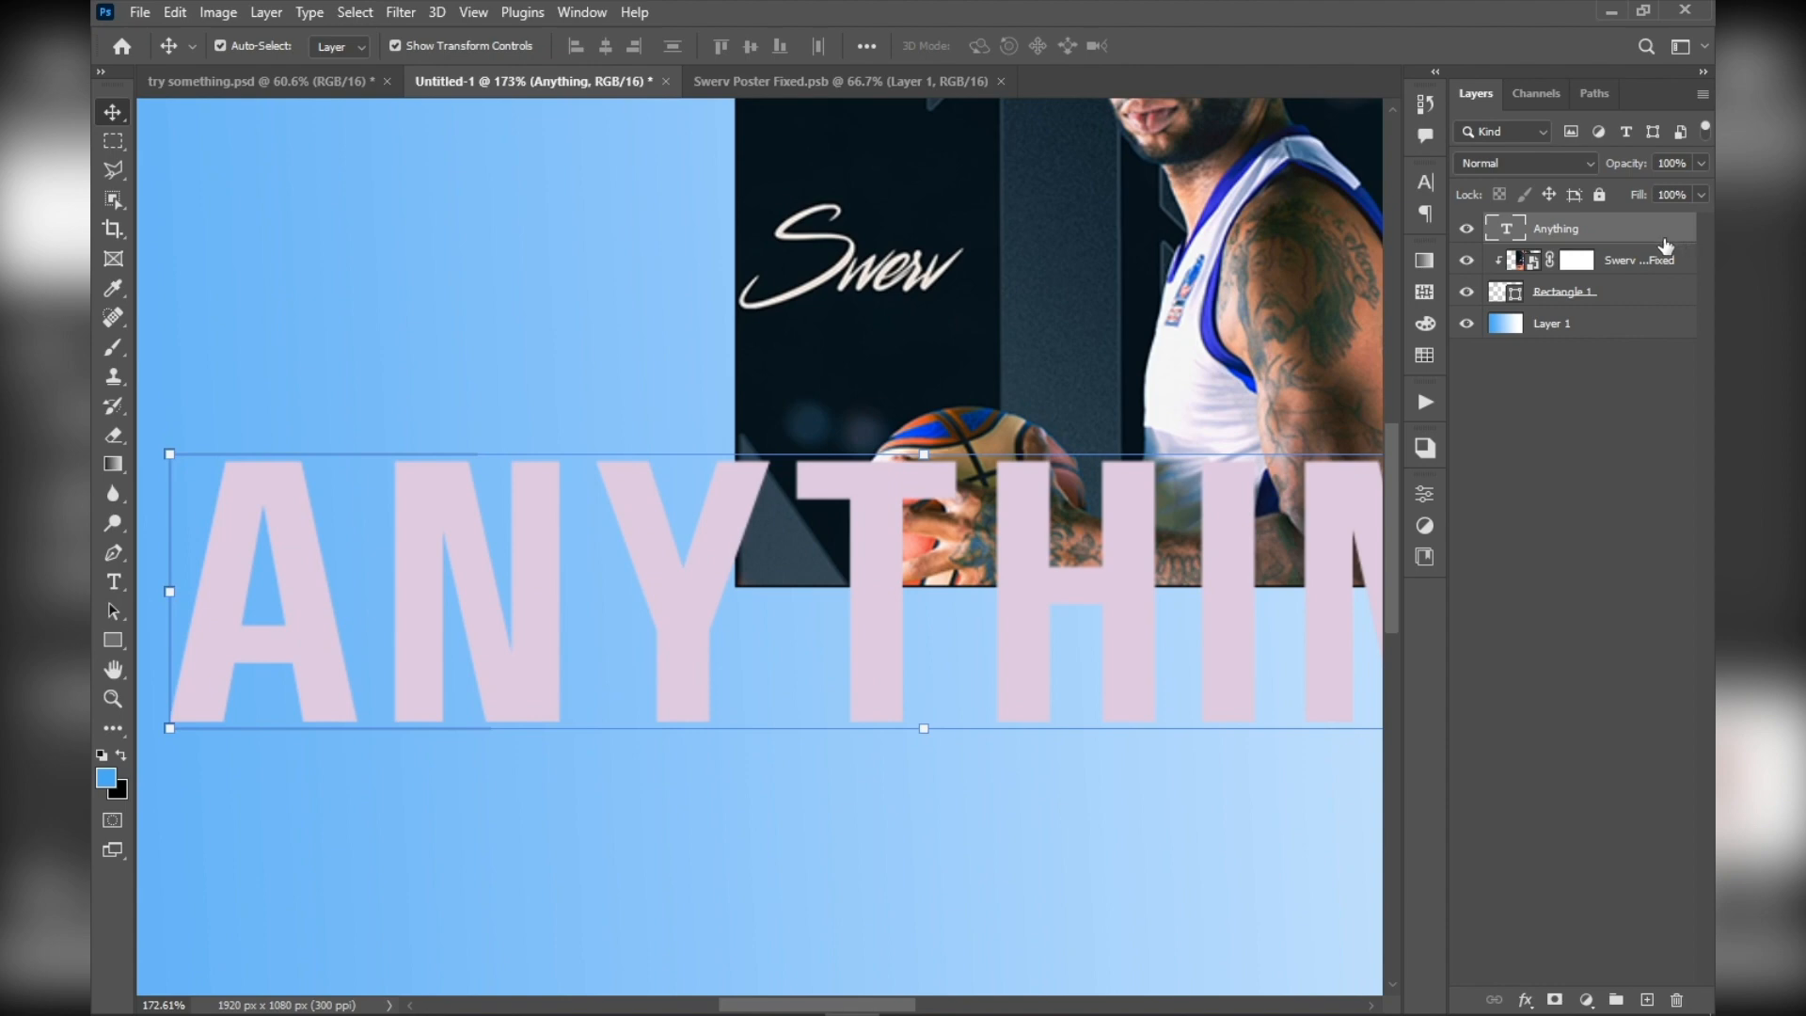
double_click(1691, 236)
Try a Bevel & Emboss with Contour at 272% depth on the ANYTHING text, and turn the bevel off
click(955, 148)
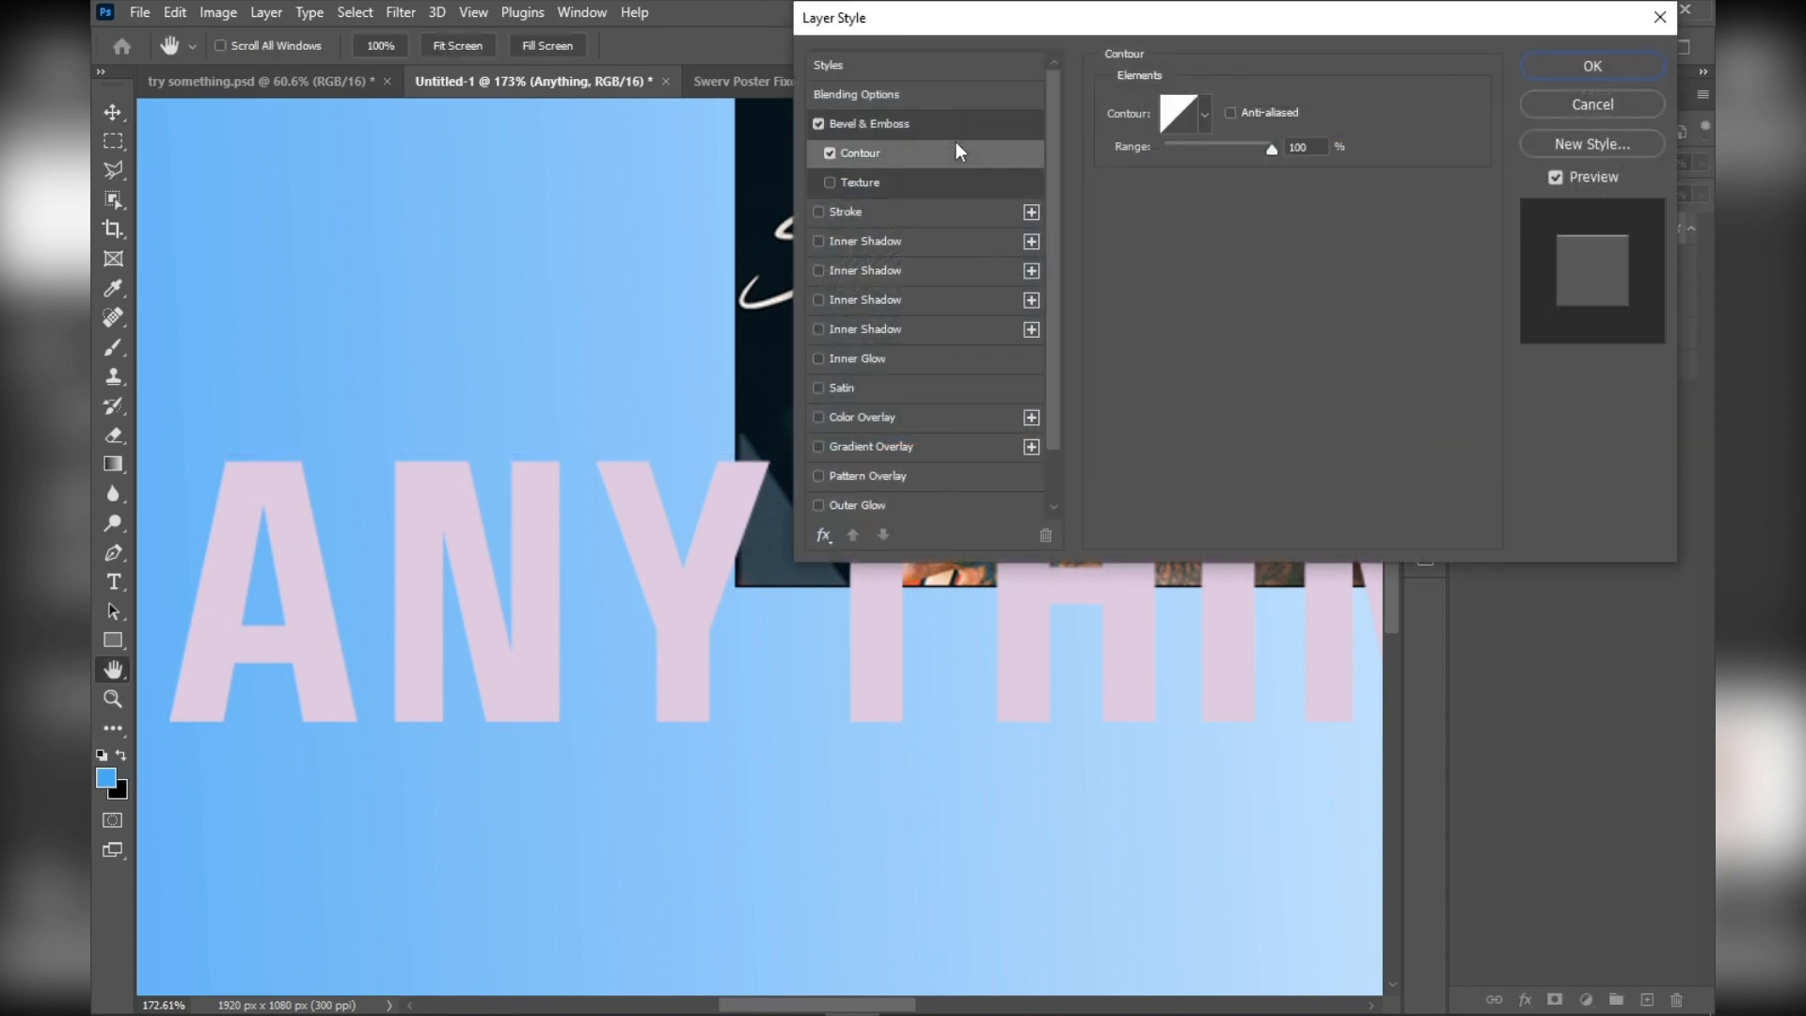
click(964, 125)
scroll(412, 473, up, 5)
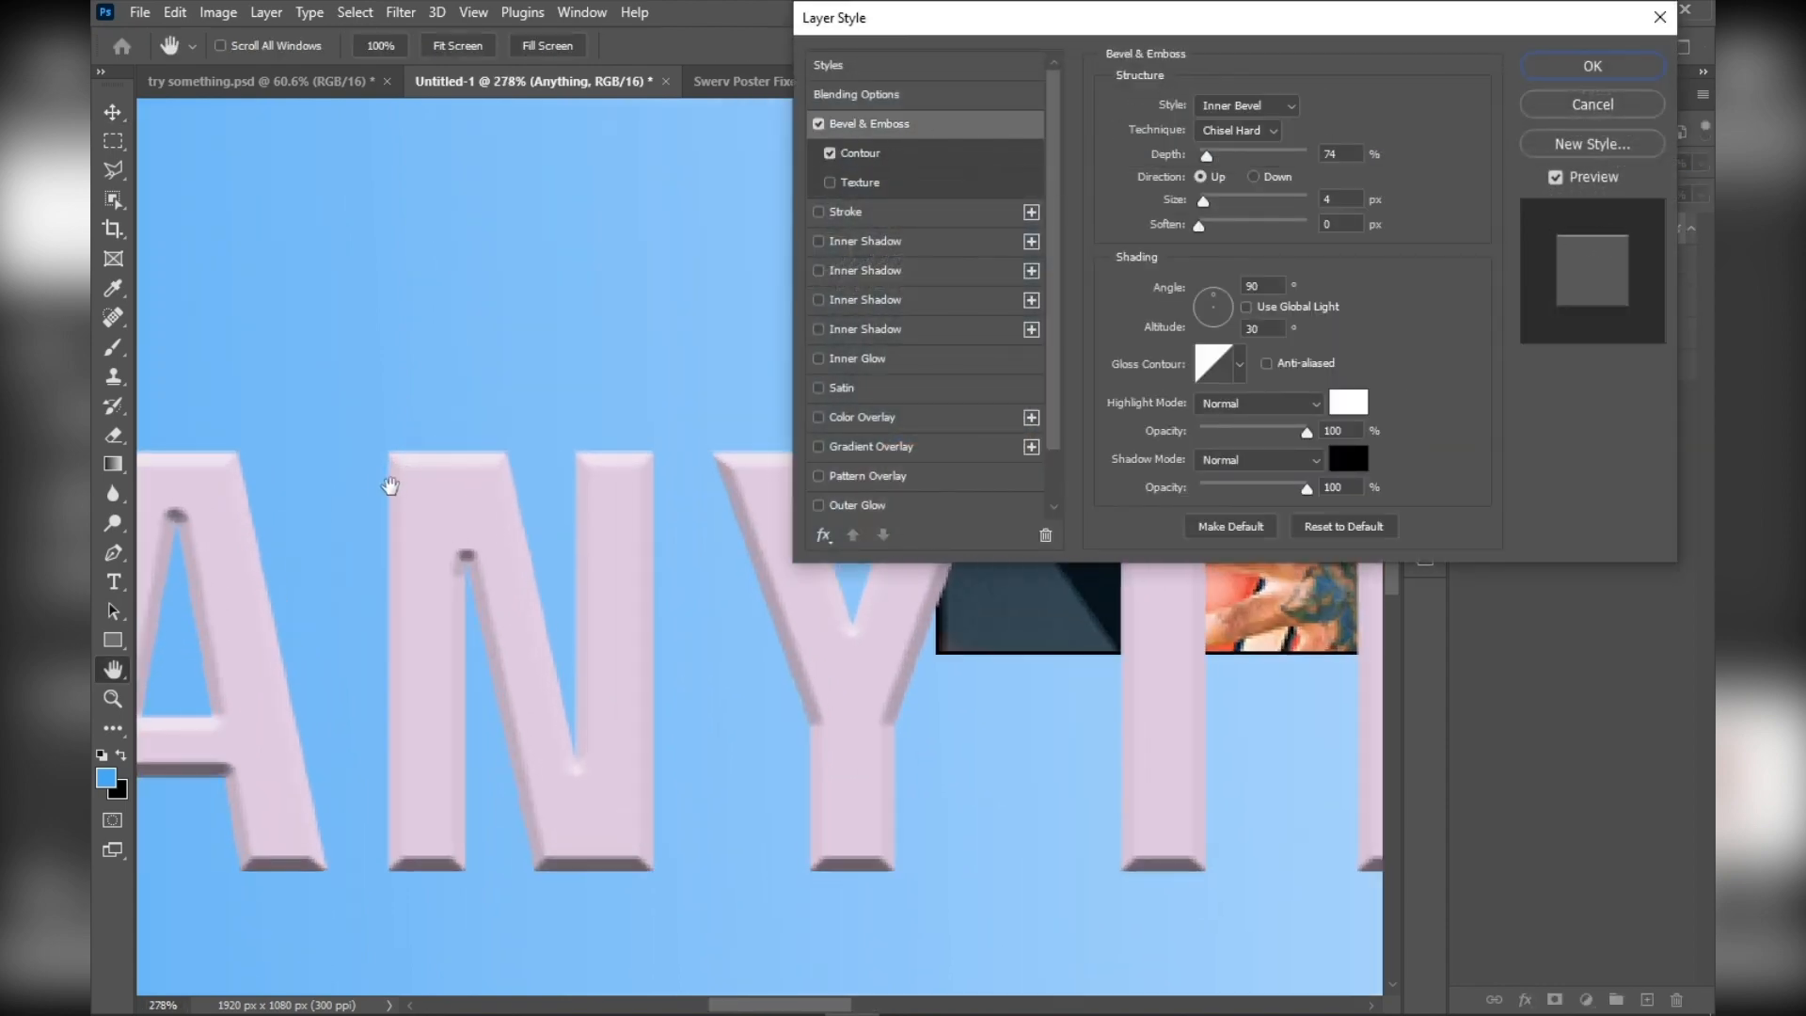
scroll(599, 473, down, 4)
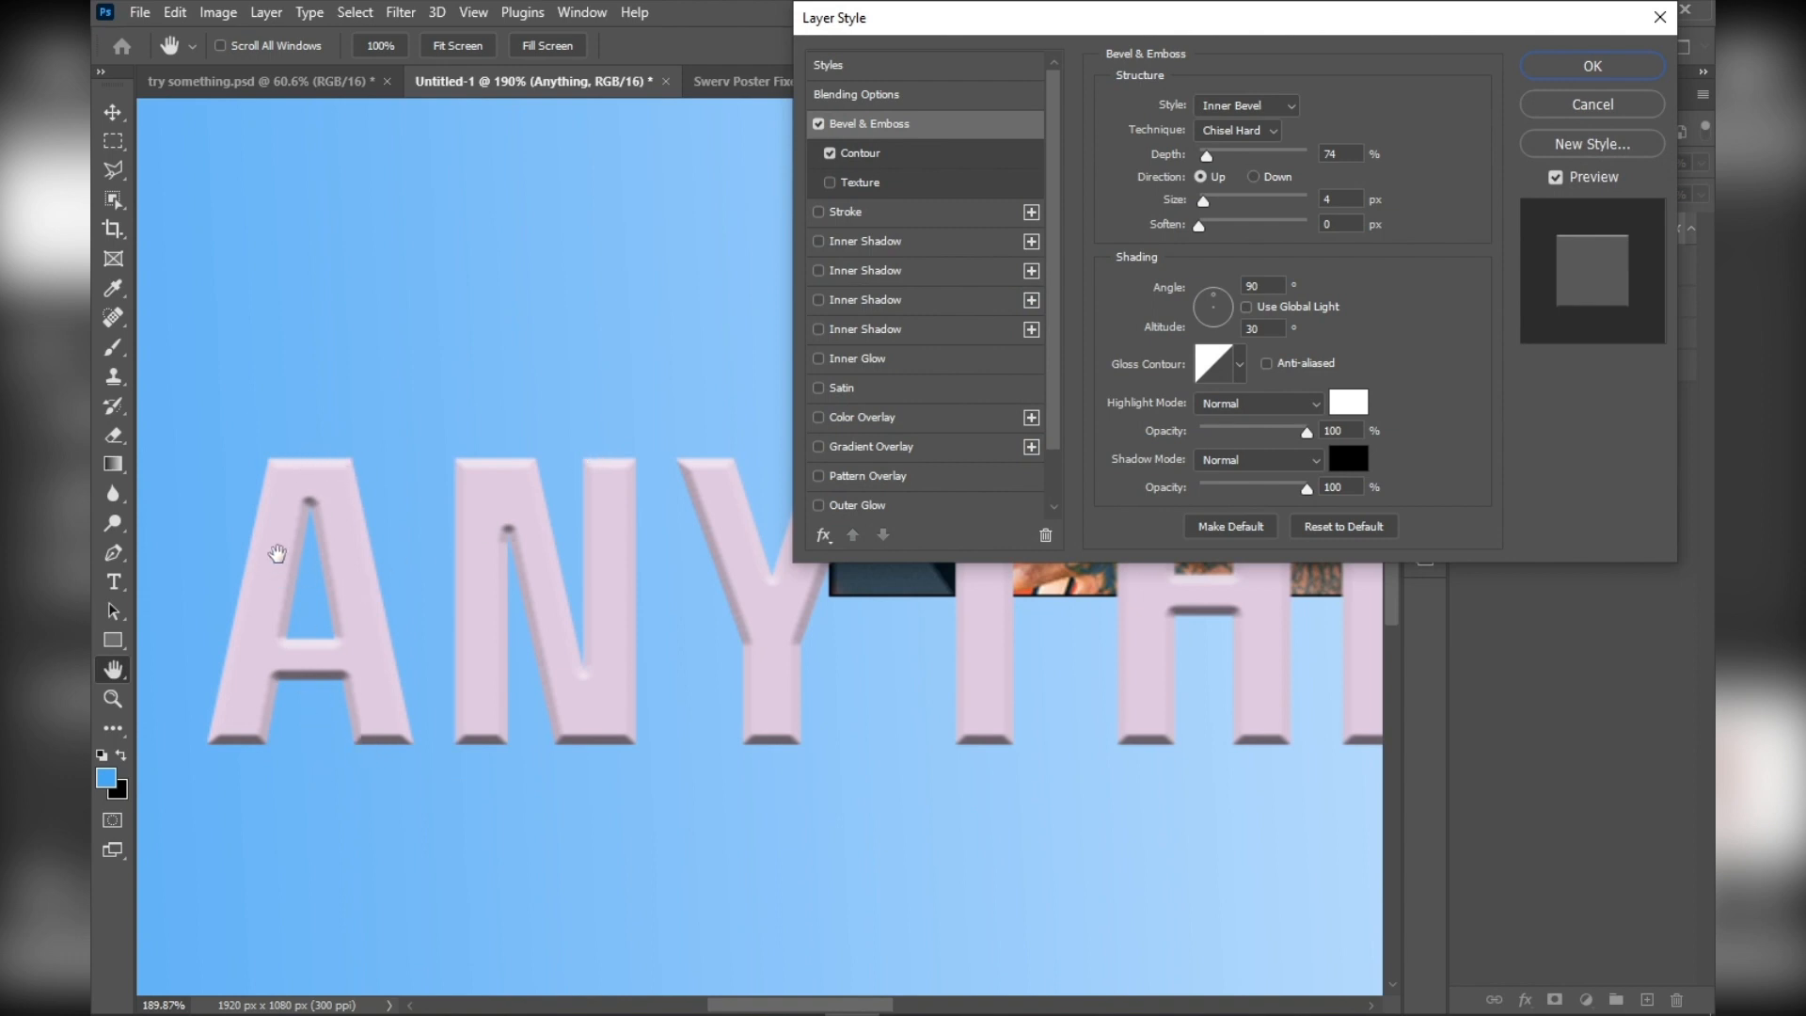
scroll(295, 552, up, 1)
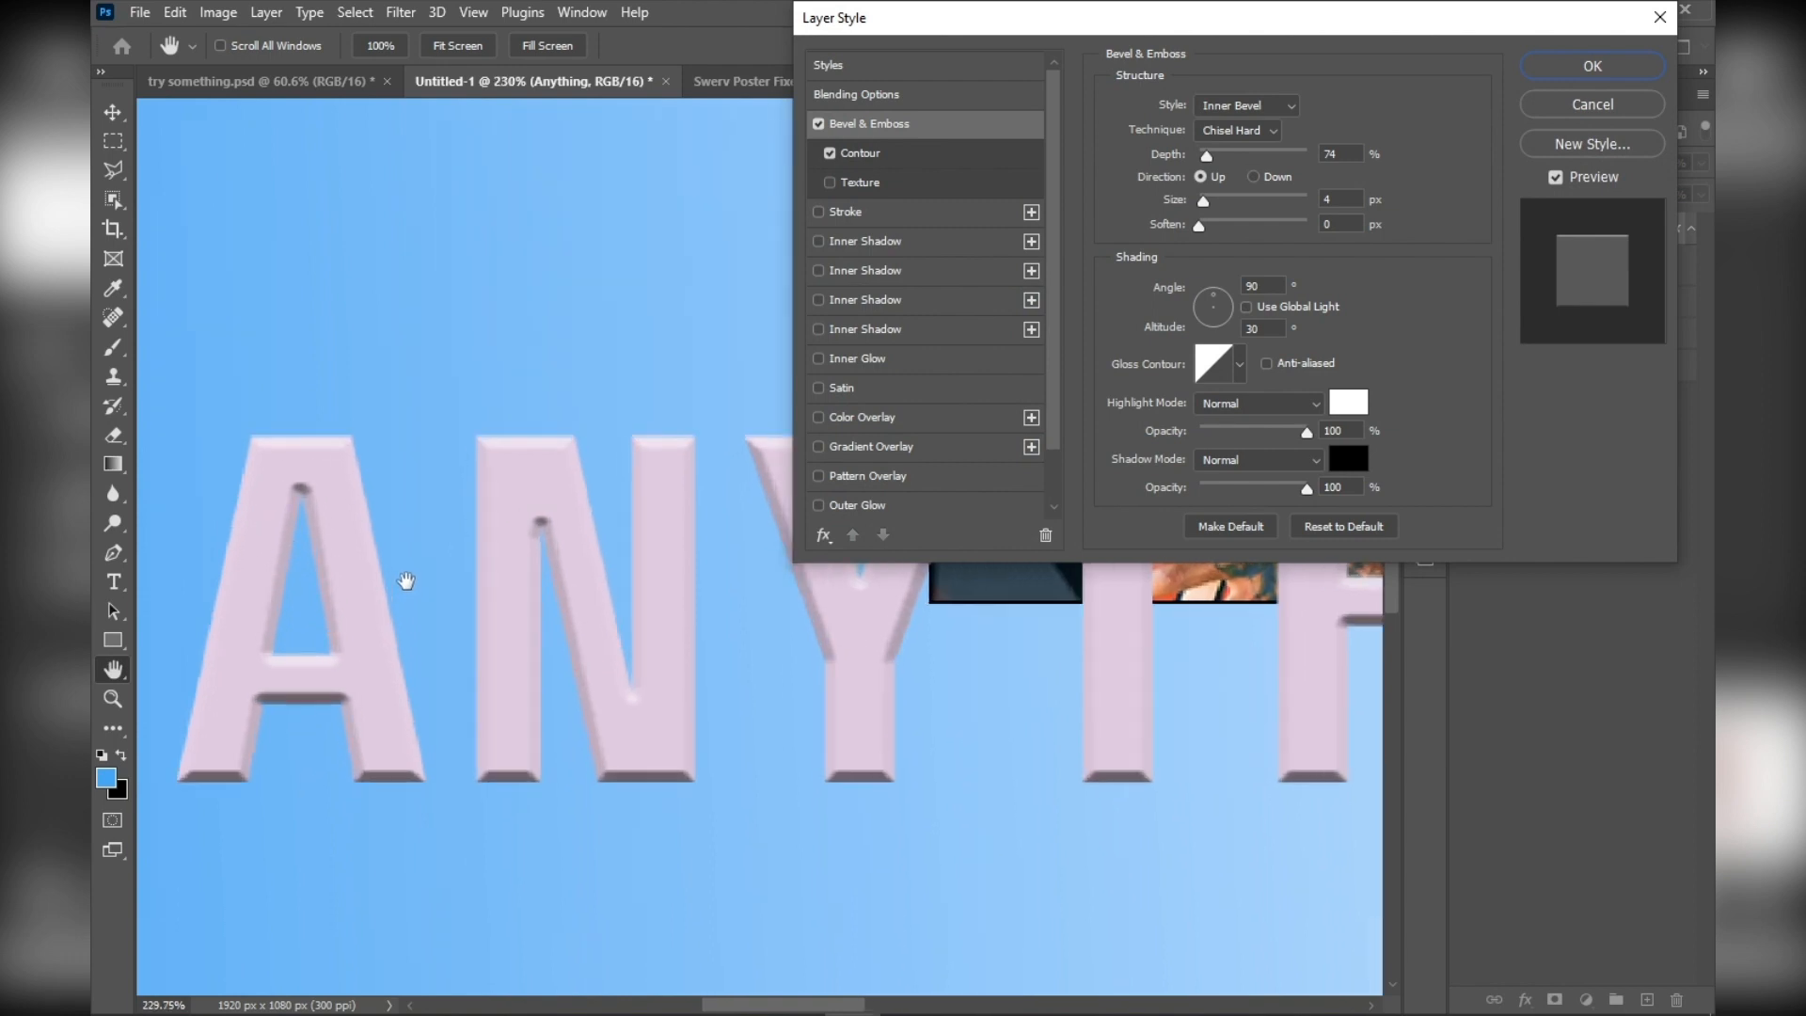
scroll(403, 577, up, 1)
drag(1206, 155, 1238, 179)
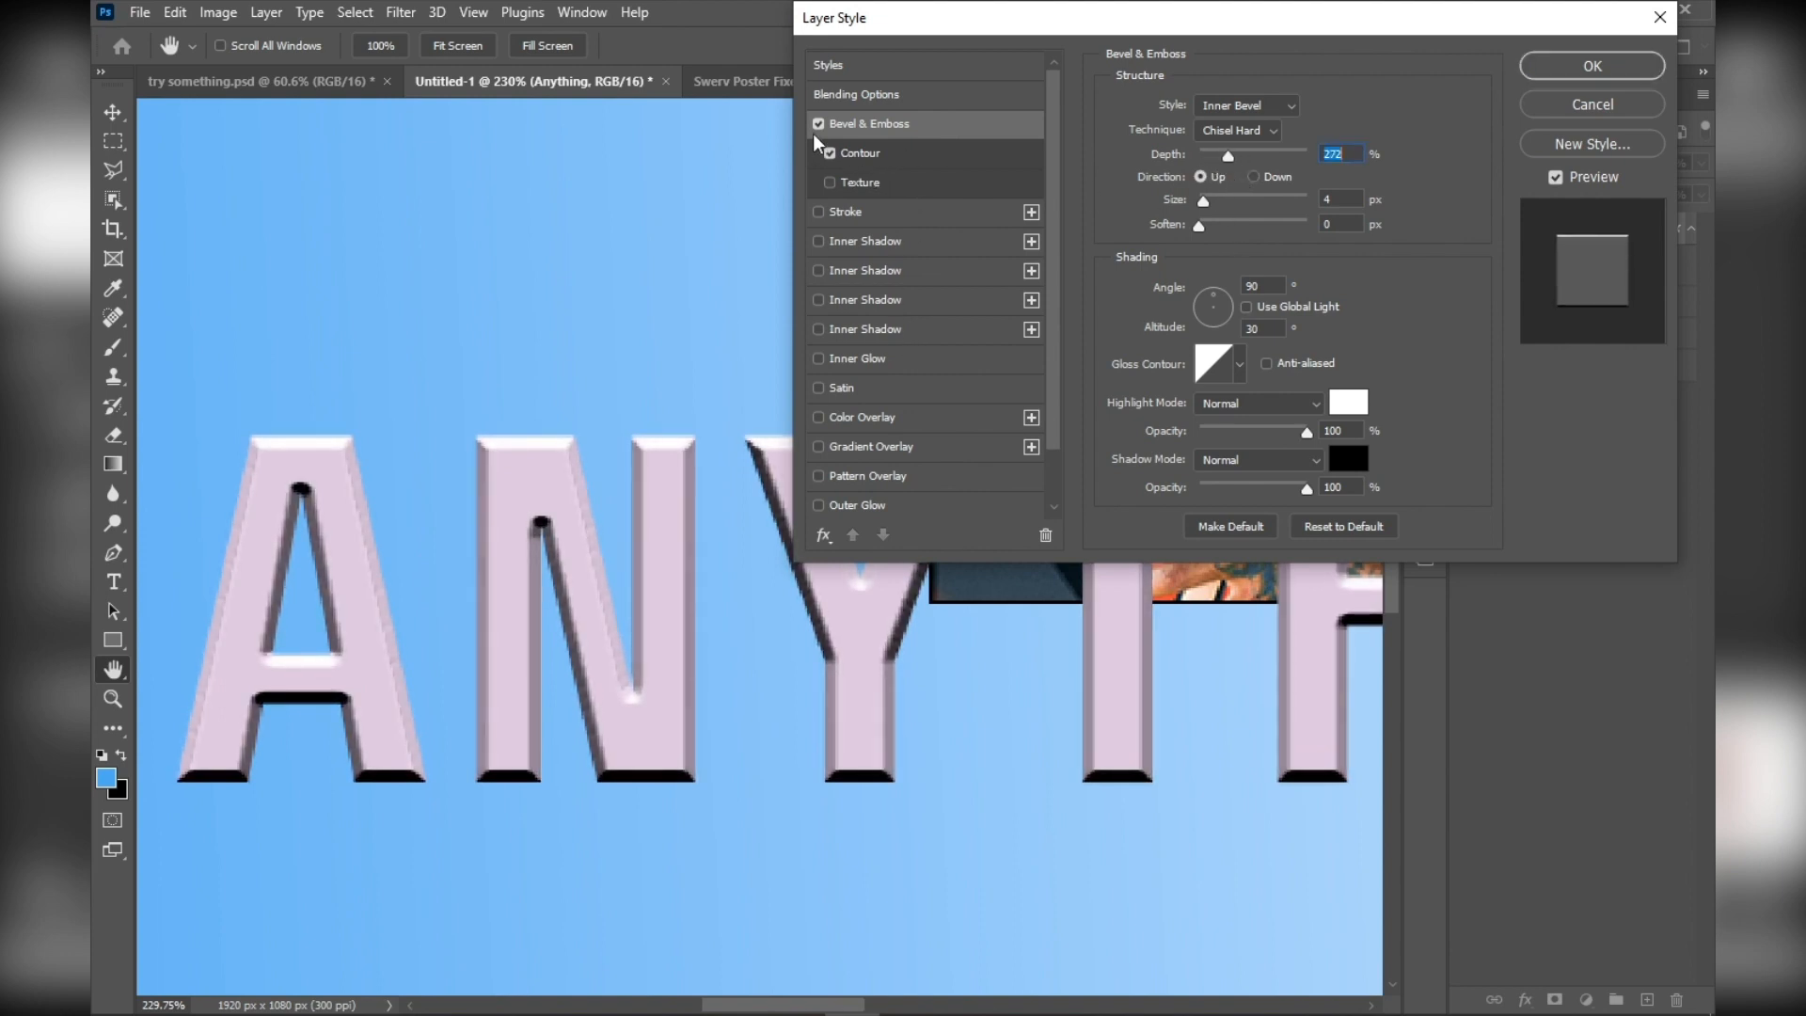
click(818, 124)
Add a 5 px black stroke around the ANYTHING letters
click(818, 213)
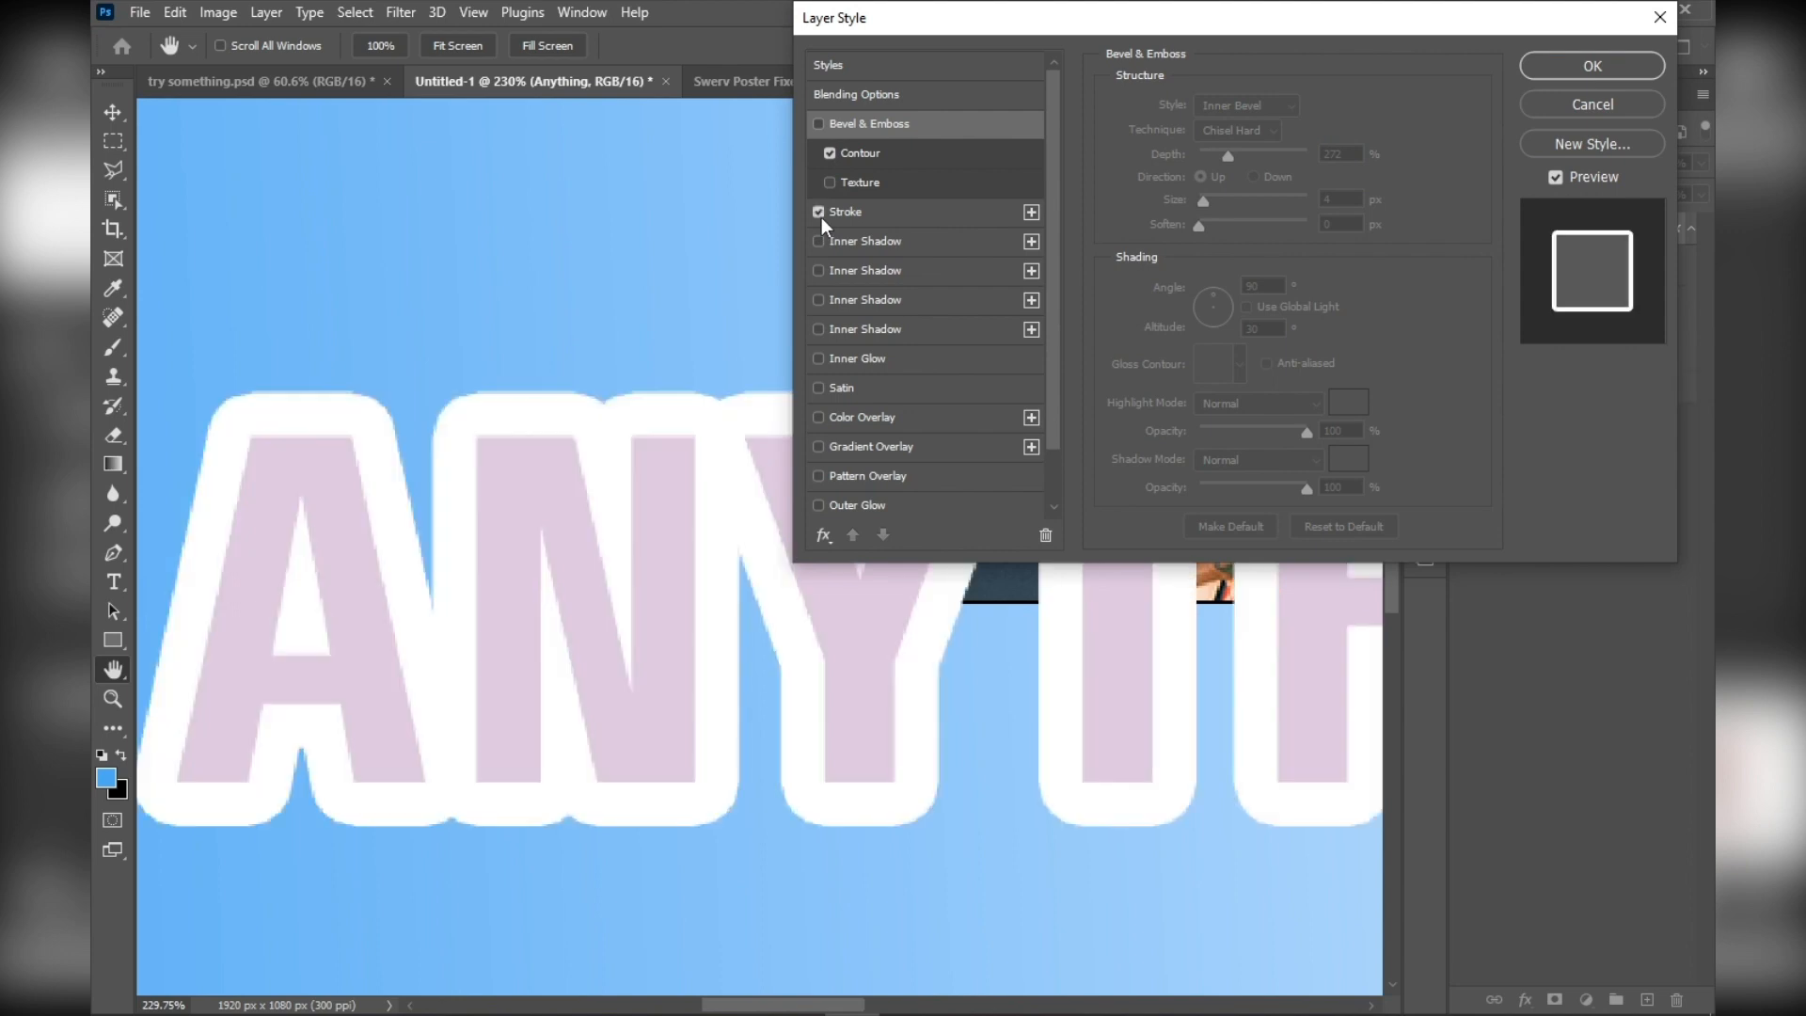
click(868, 214)
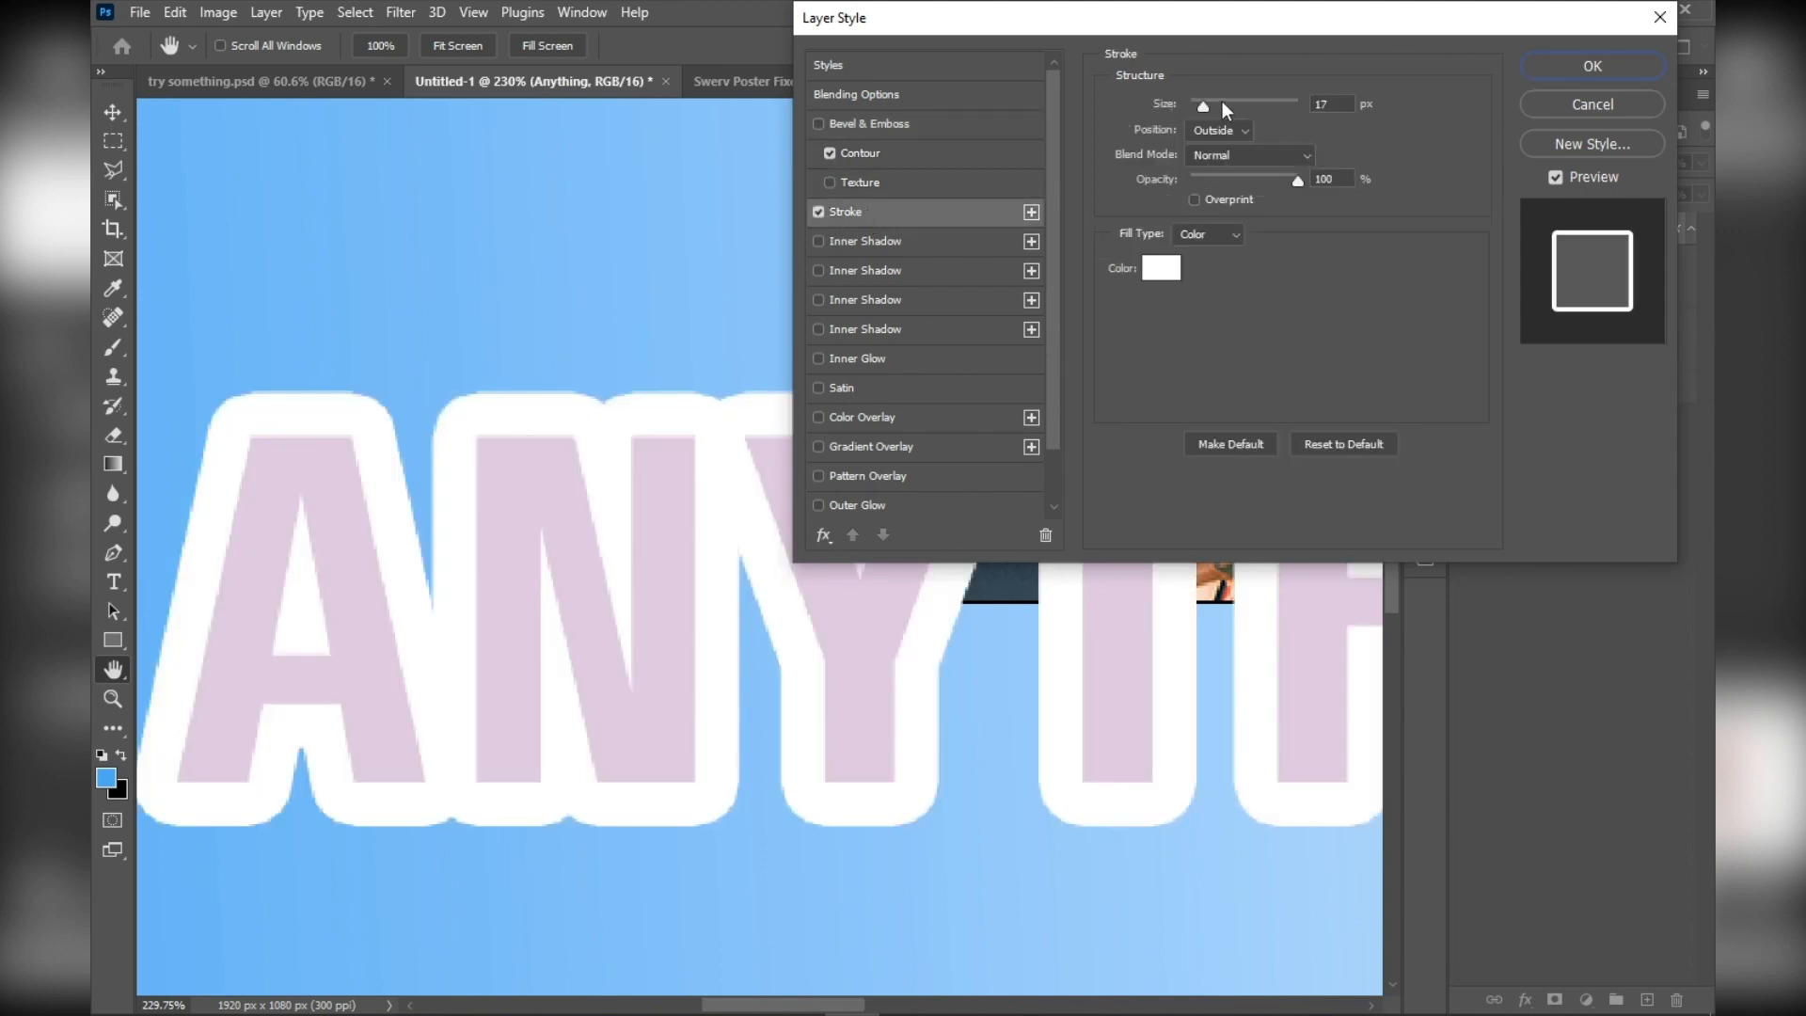
drag(1201, 107, 1195, 105)
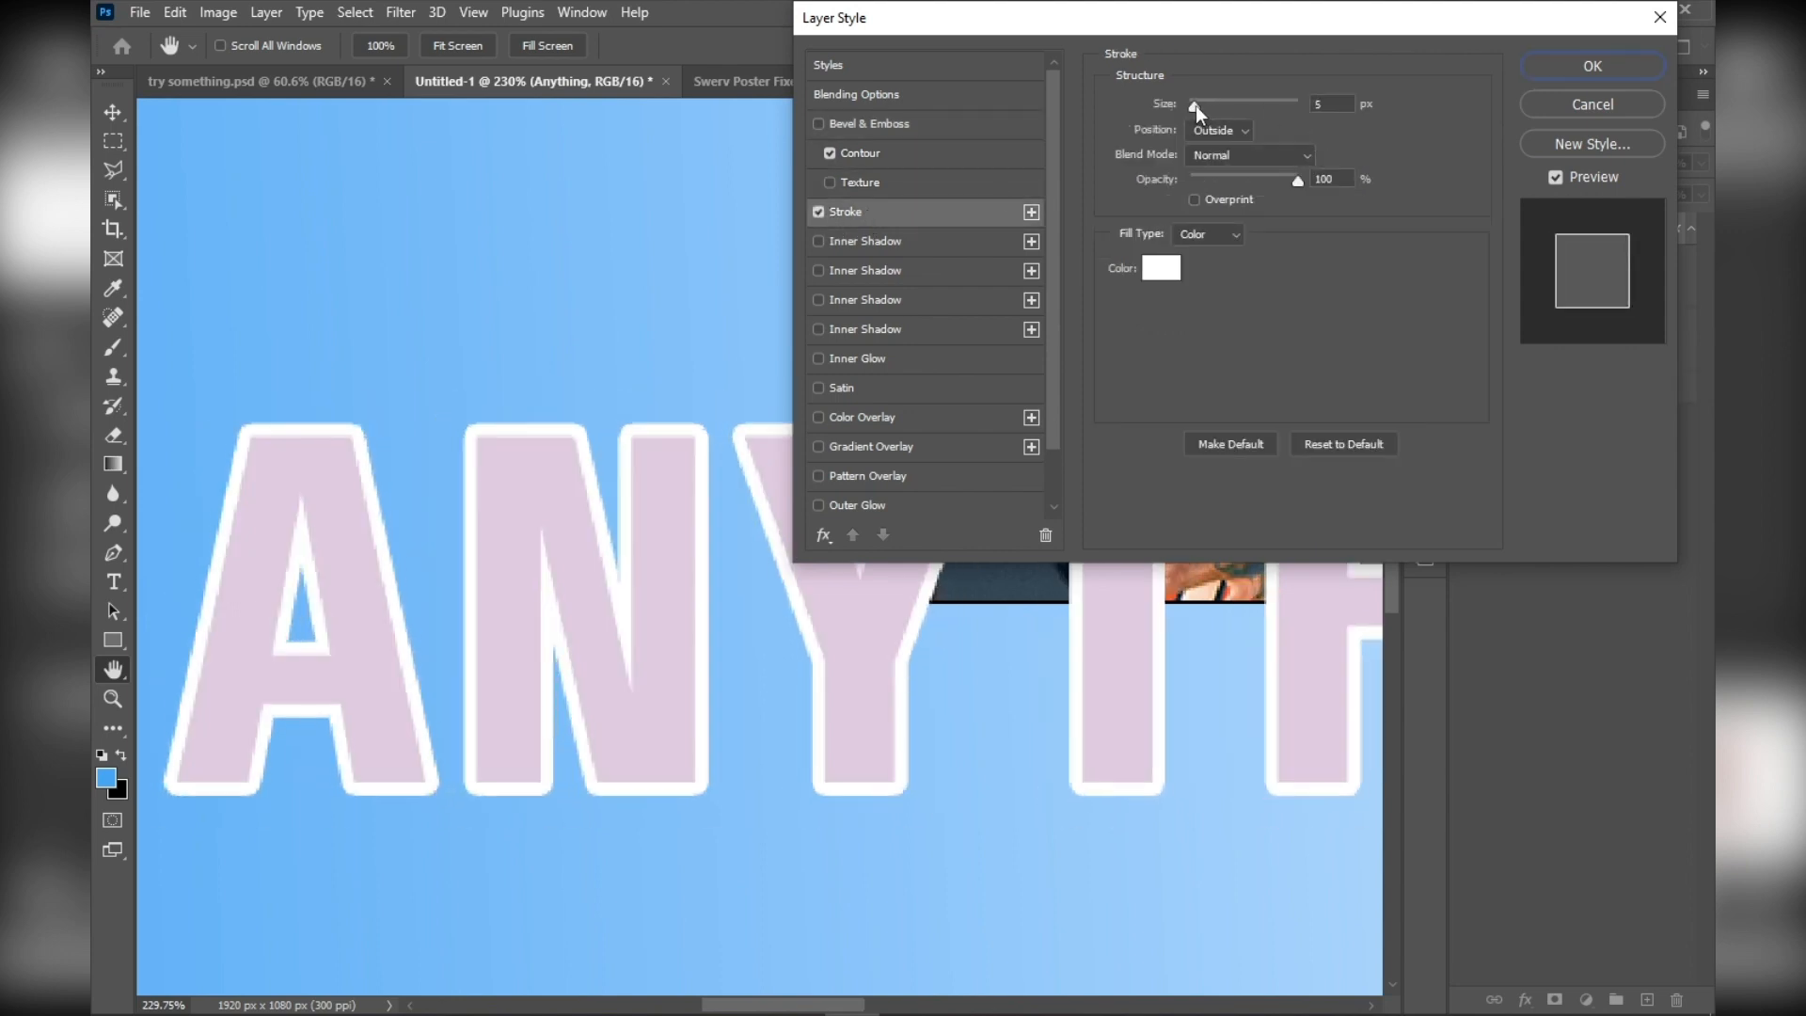
click(1161, 268)
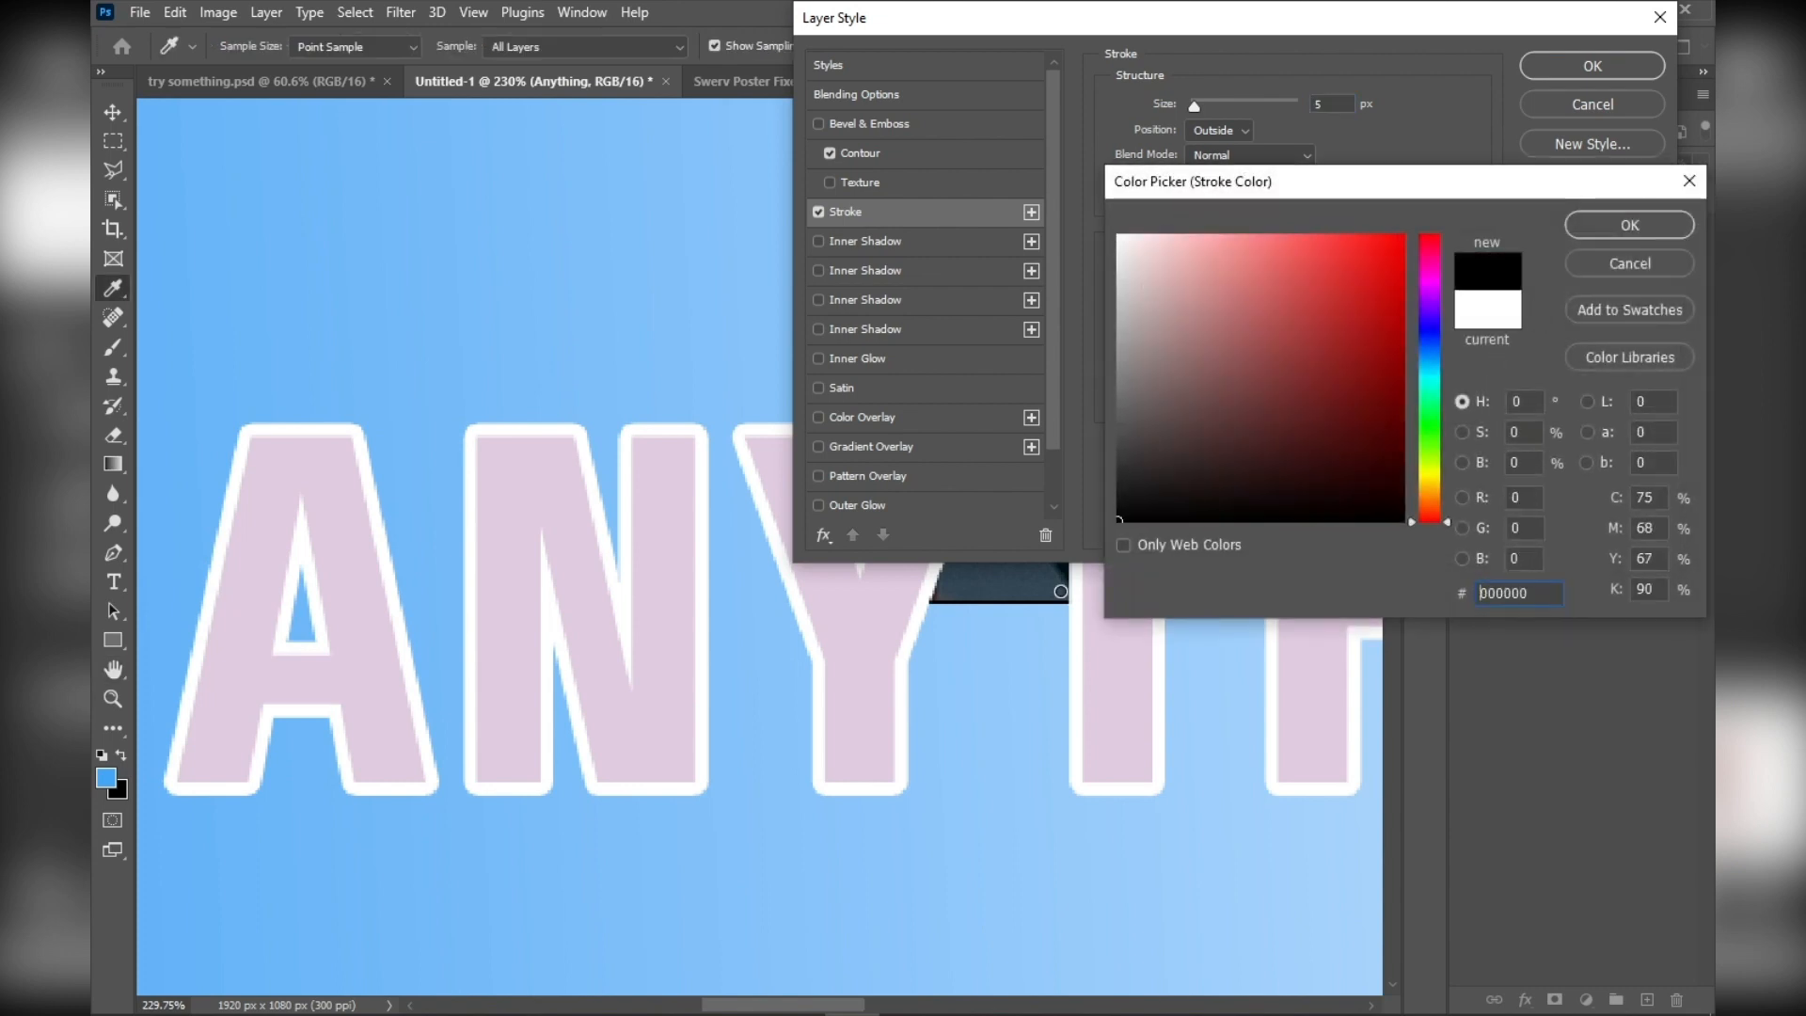
click(1600, 220)
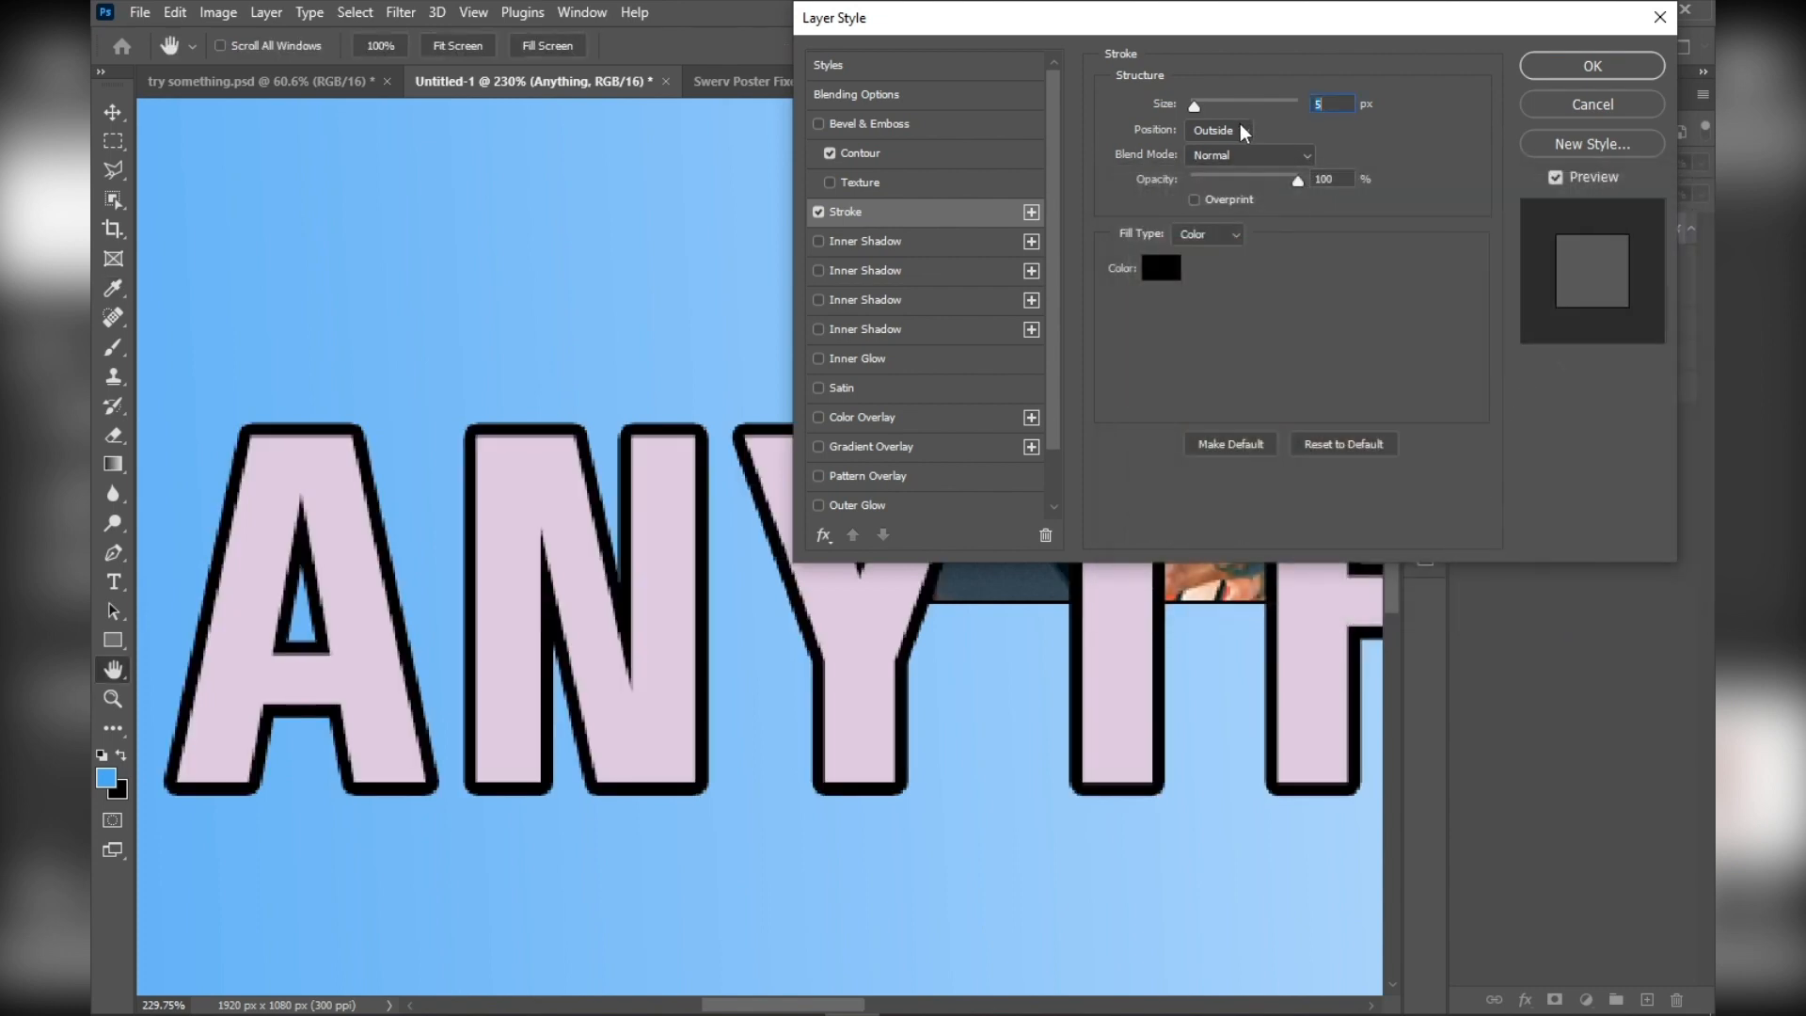
Try the stroke's Inside position, set it back to Outside, and turn the stroke off
click(1245, 134)
click(1214, 166)
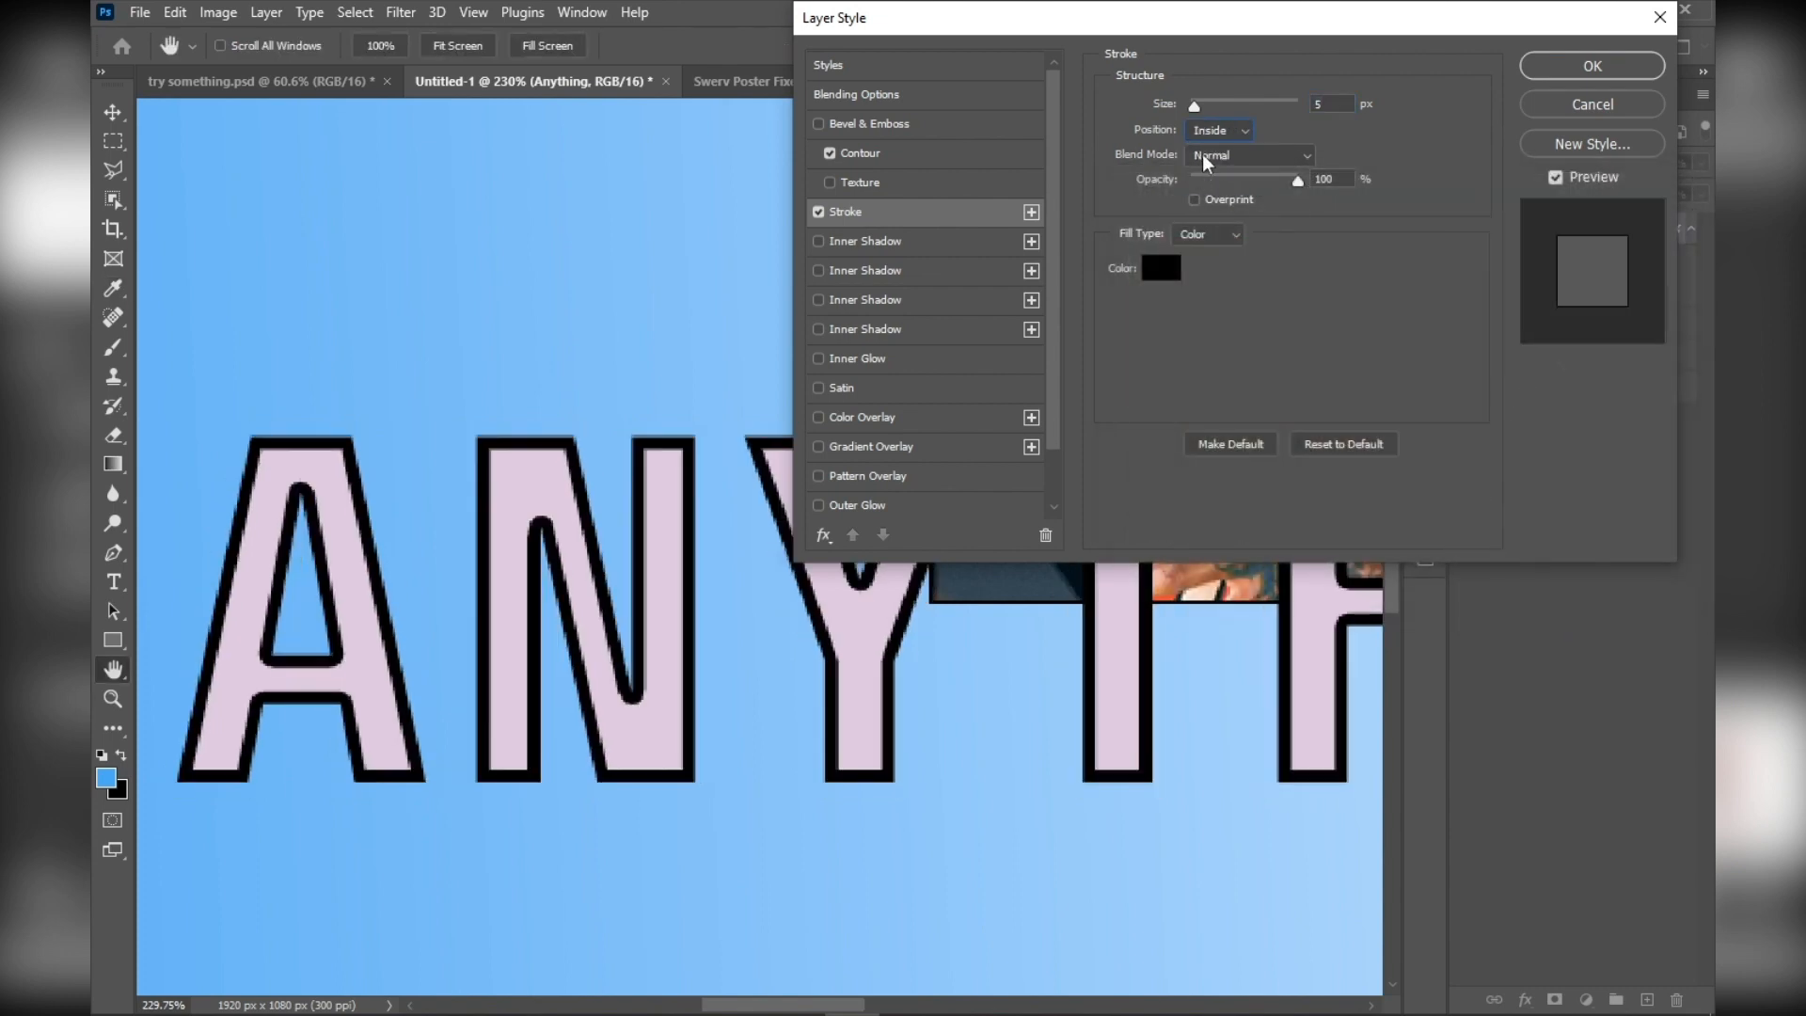
click(1215, 149)
click(816, 209)
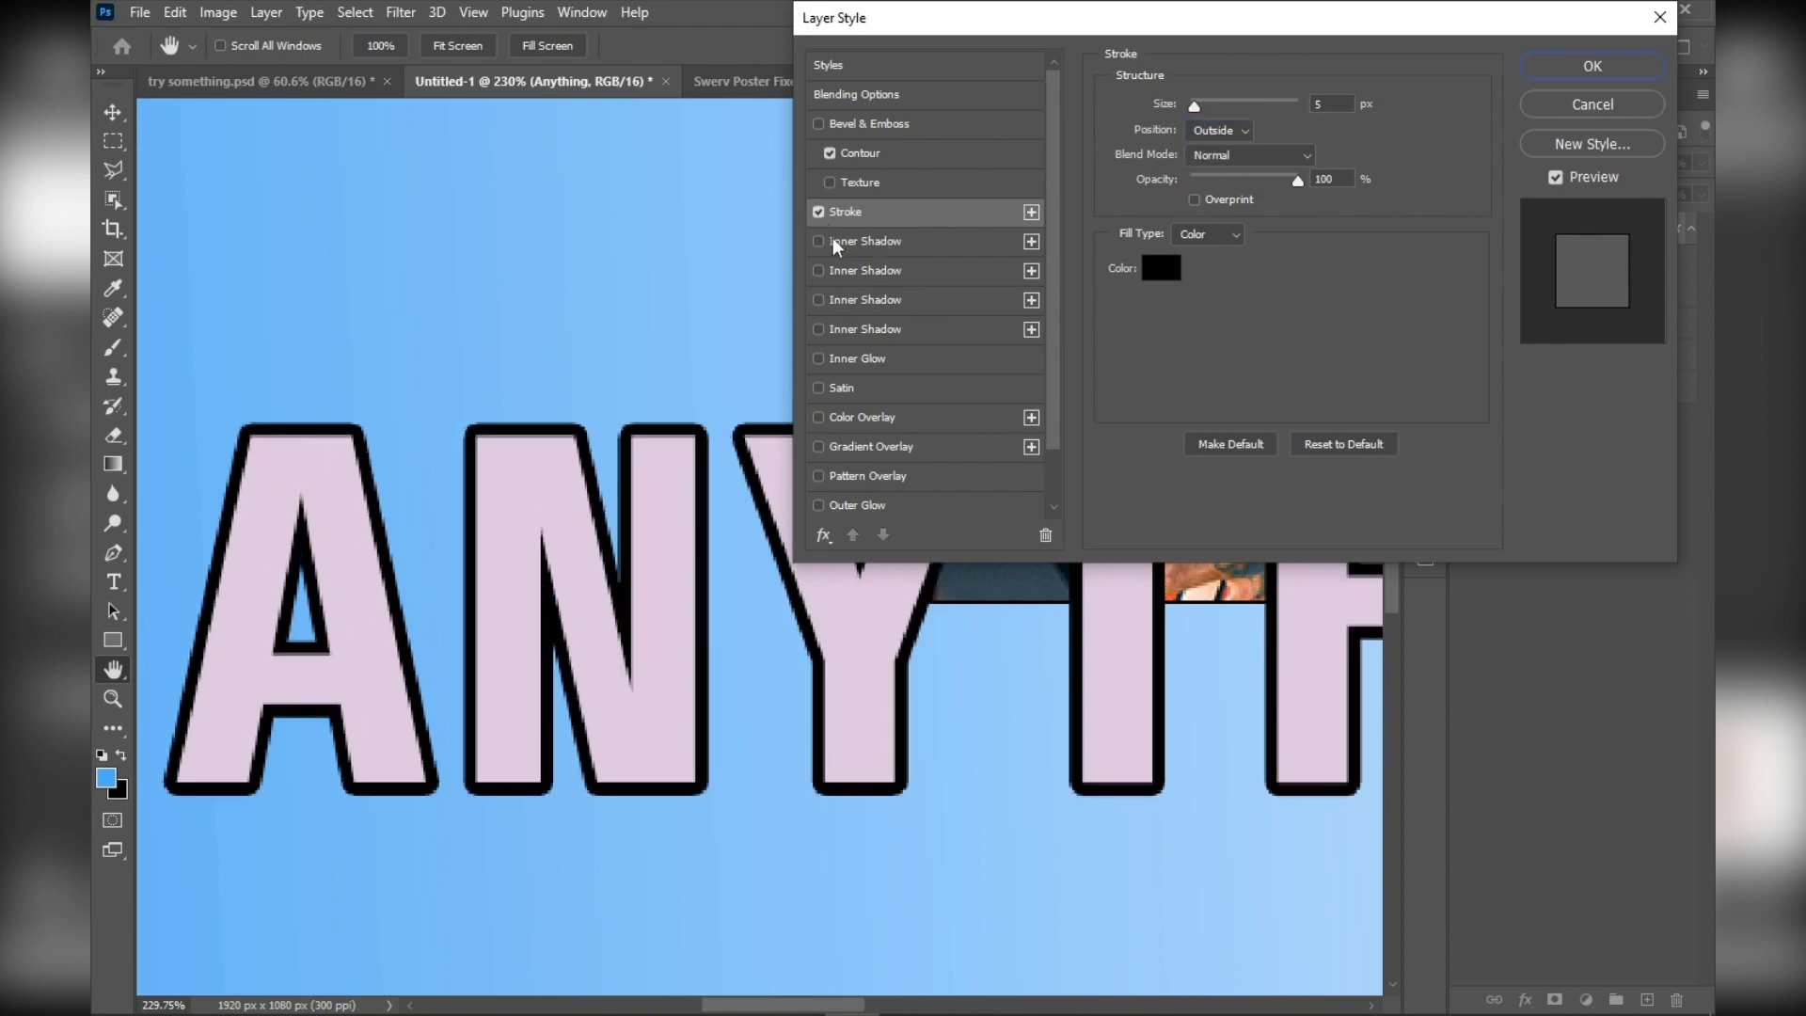
click(819, 213)
Try an inner shadow on the text with 54% opacity, 14 px distance and 8 px size, and turn it off
click(819, 242)
click(896, 247)
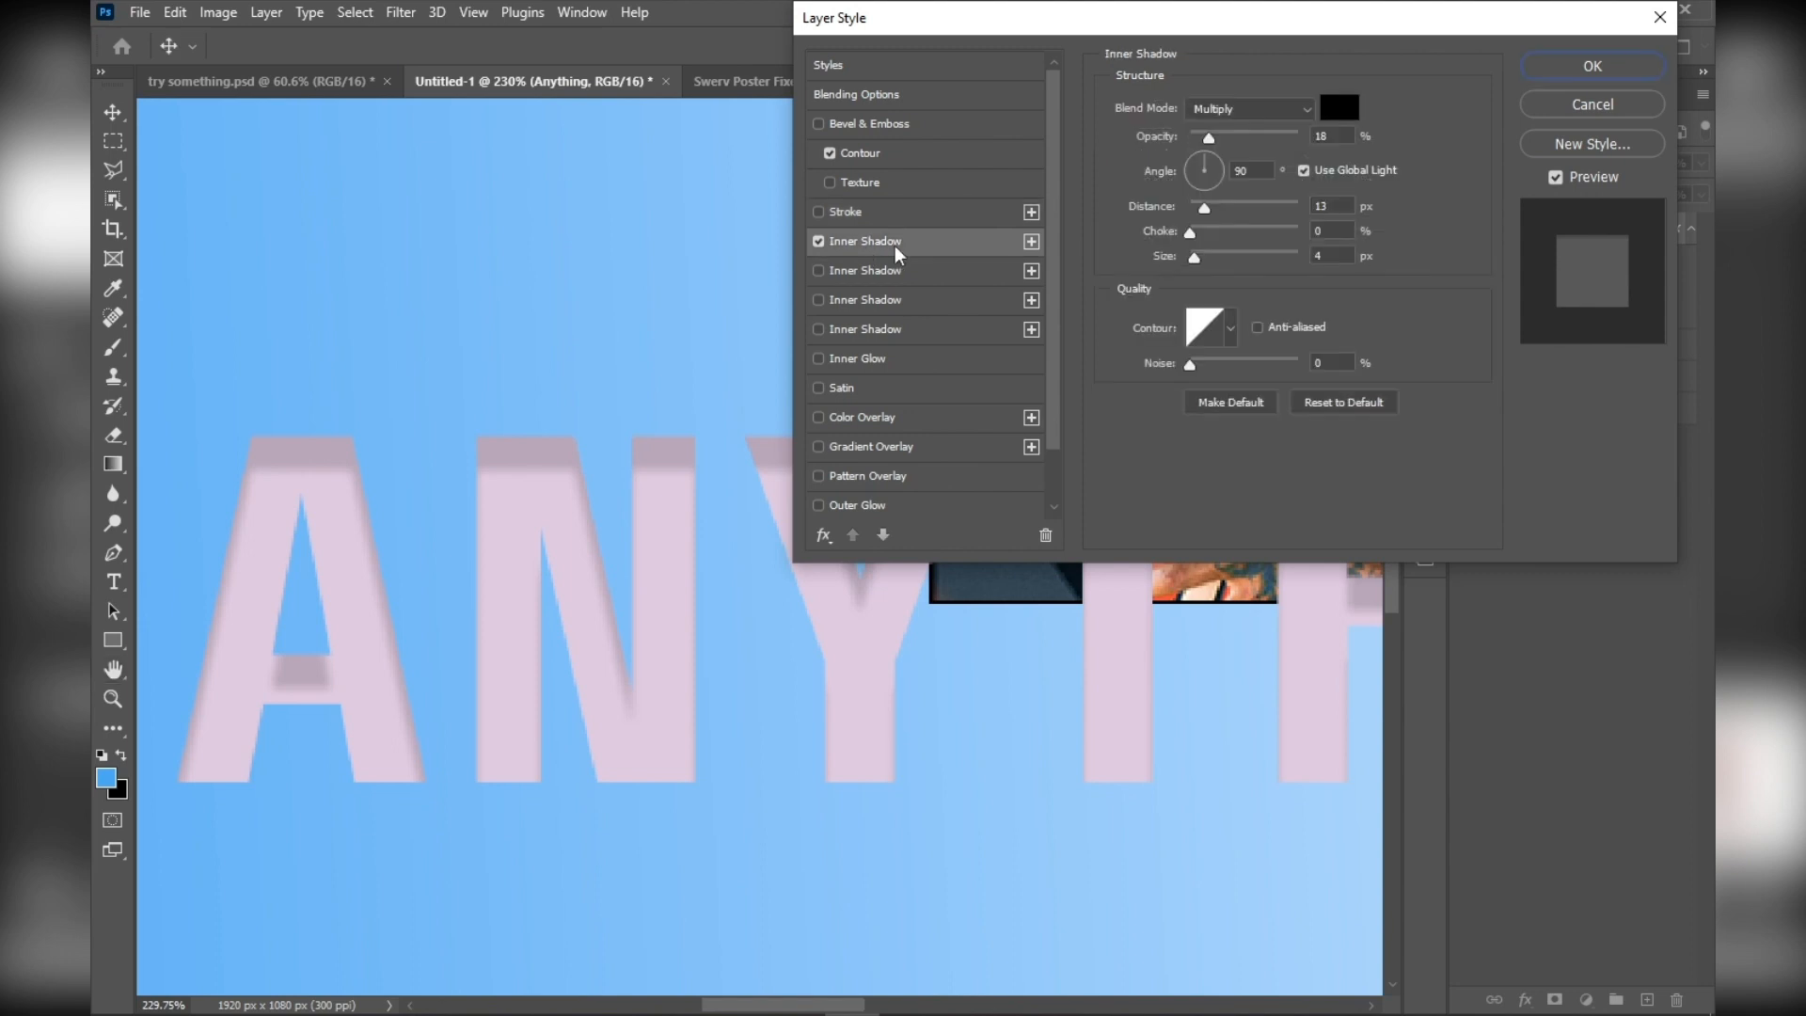
drag(1211, 140, 1199, 262)
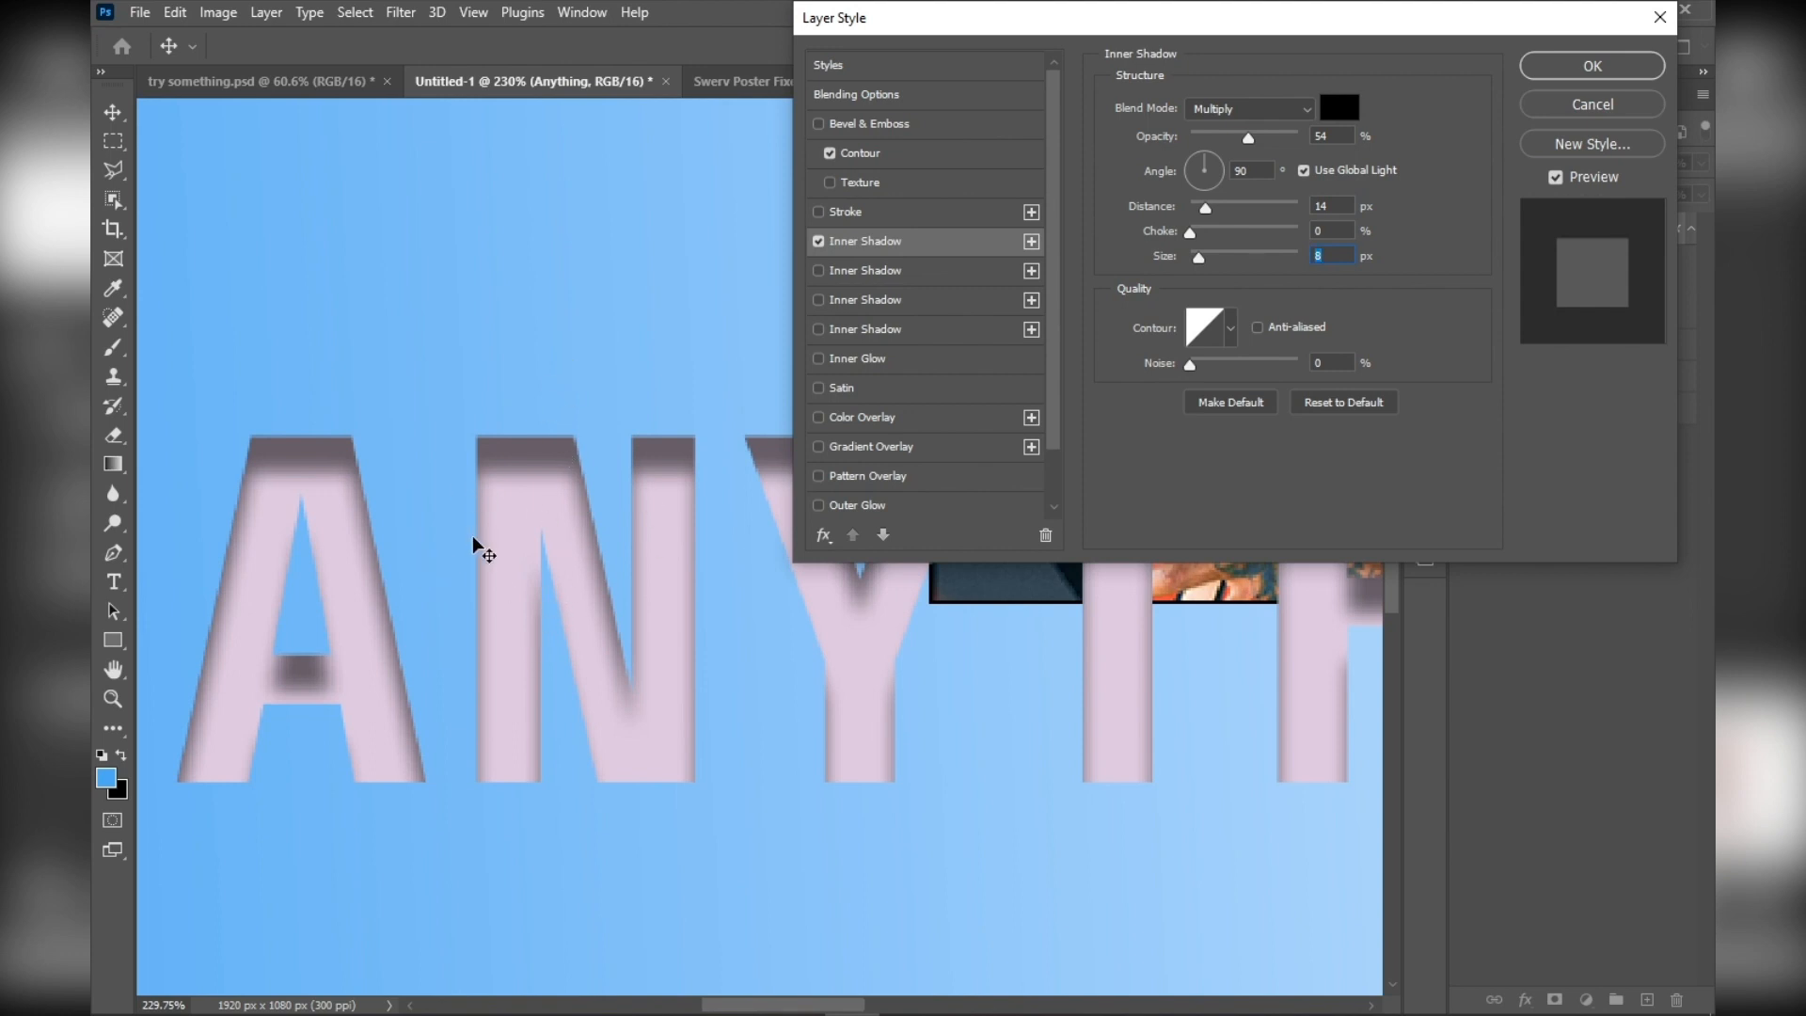
click(817, 242)
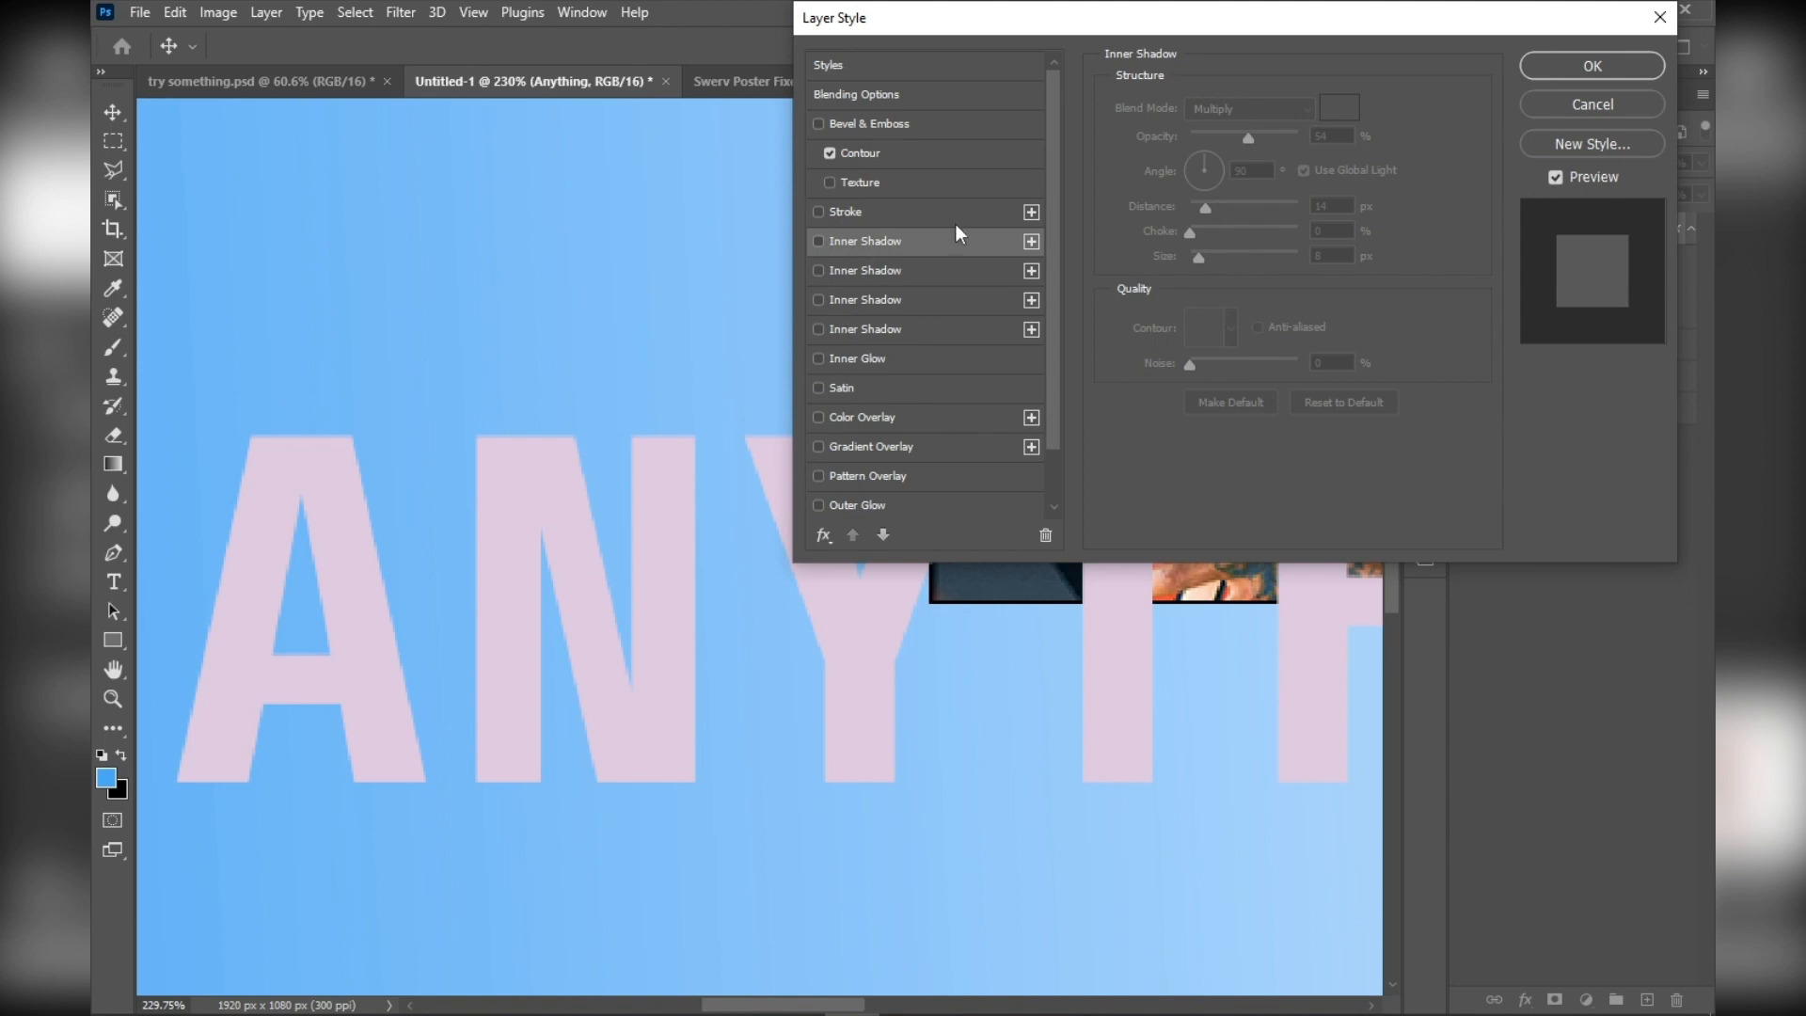
Try a magenta (f900f9) inner glow on the text in Normal blend mode at 100% opacity, and turn it off
scroll(824, 285, down, 1)
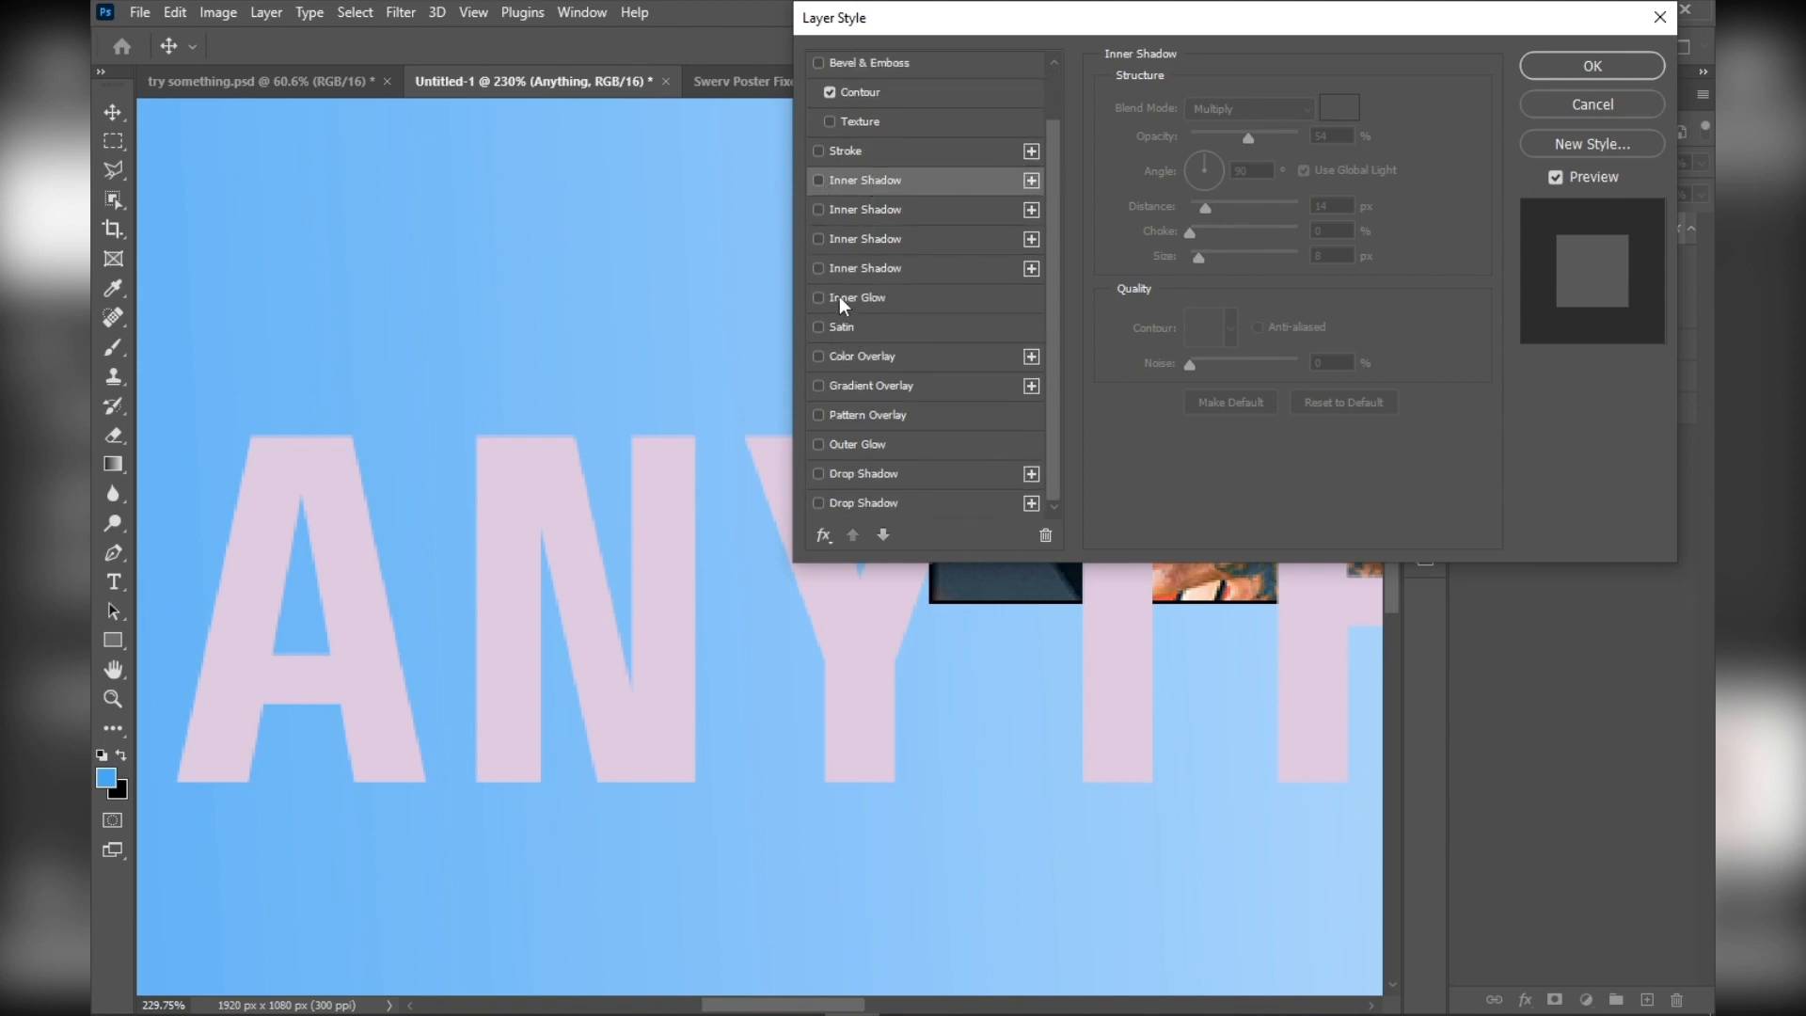
click(899, 298)
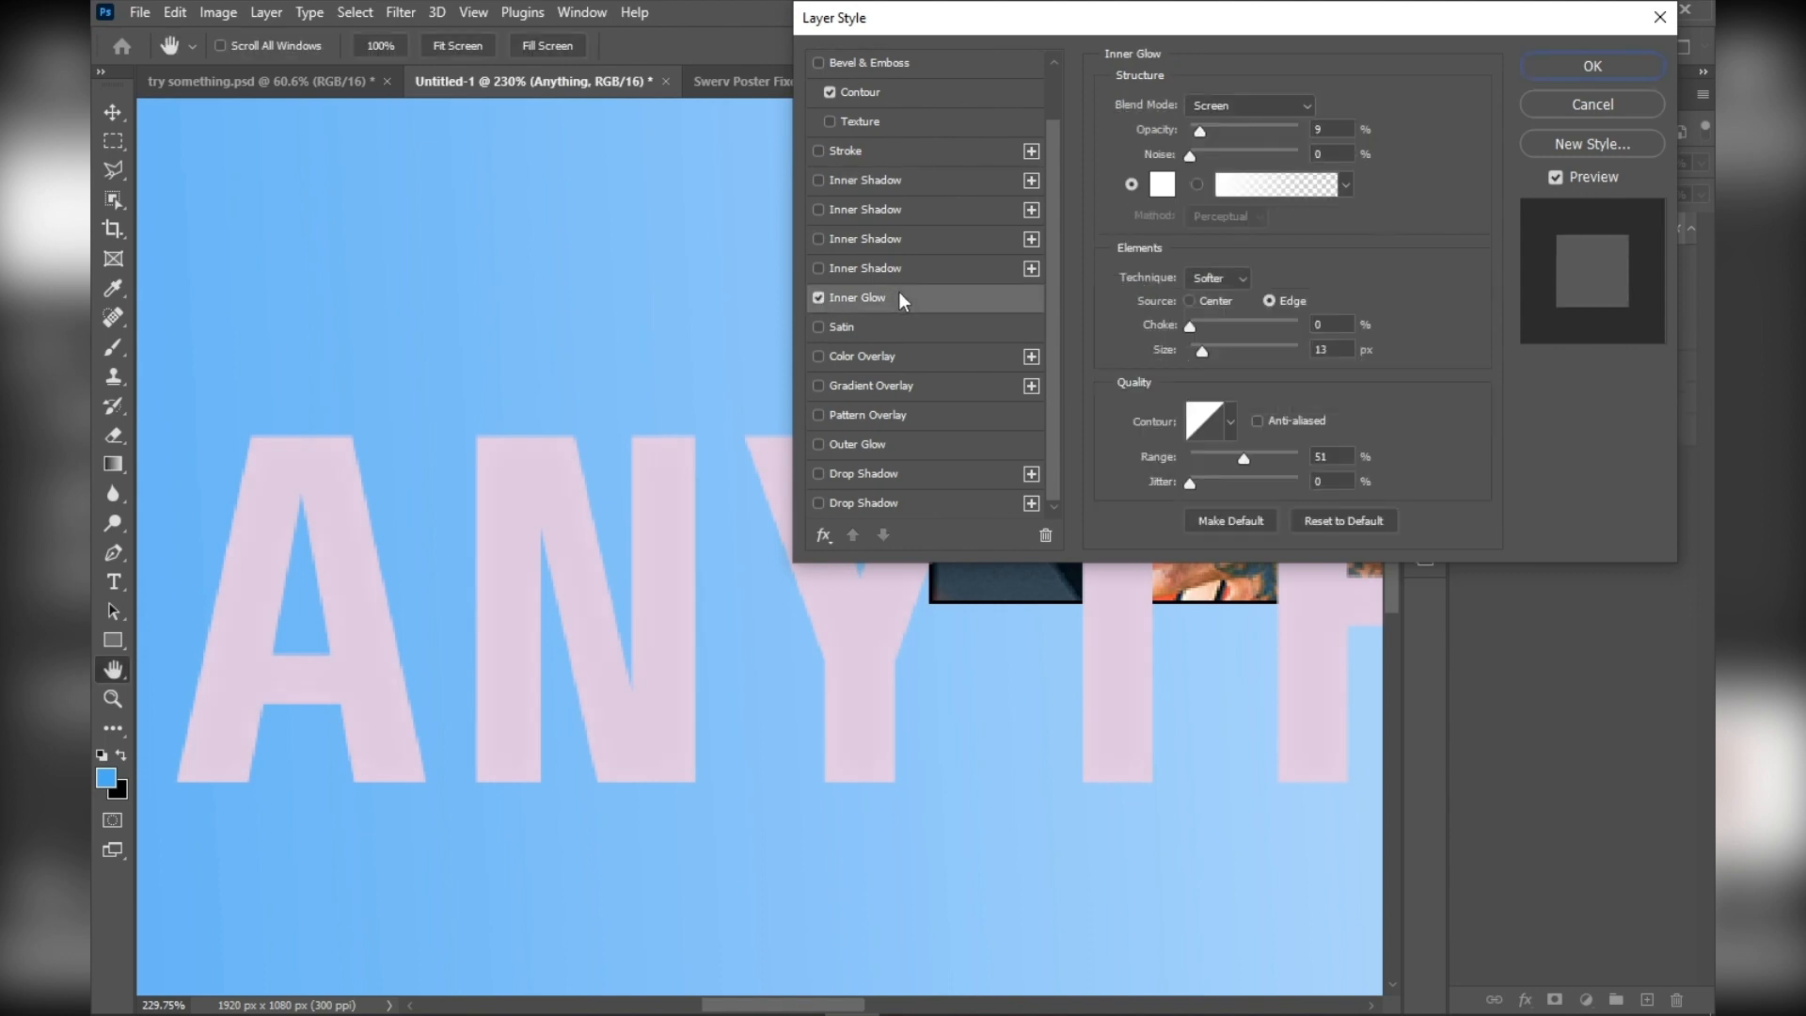
click(1166, 192)
click(1402, 242)
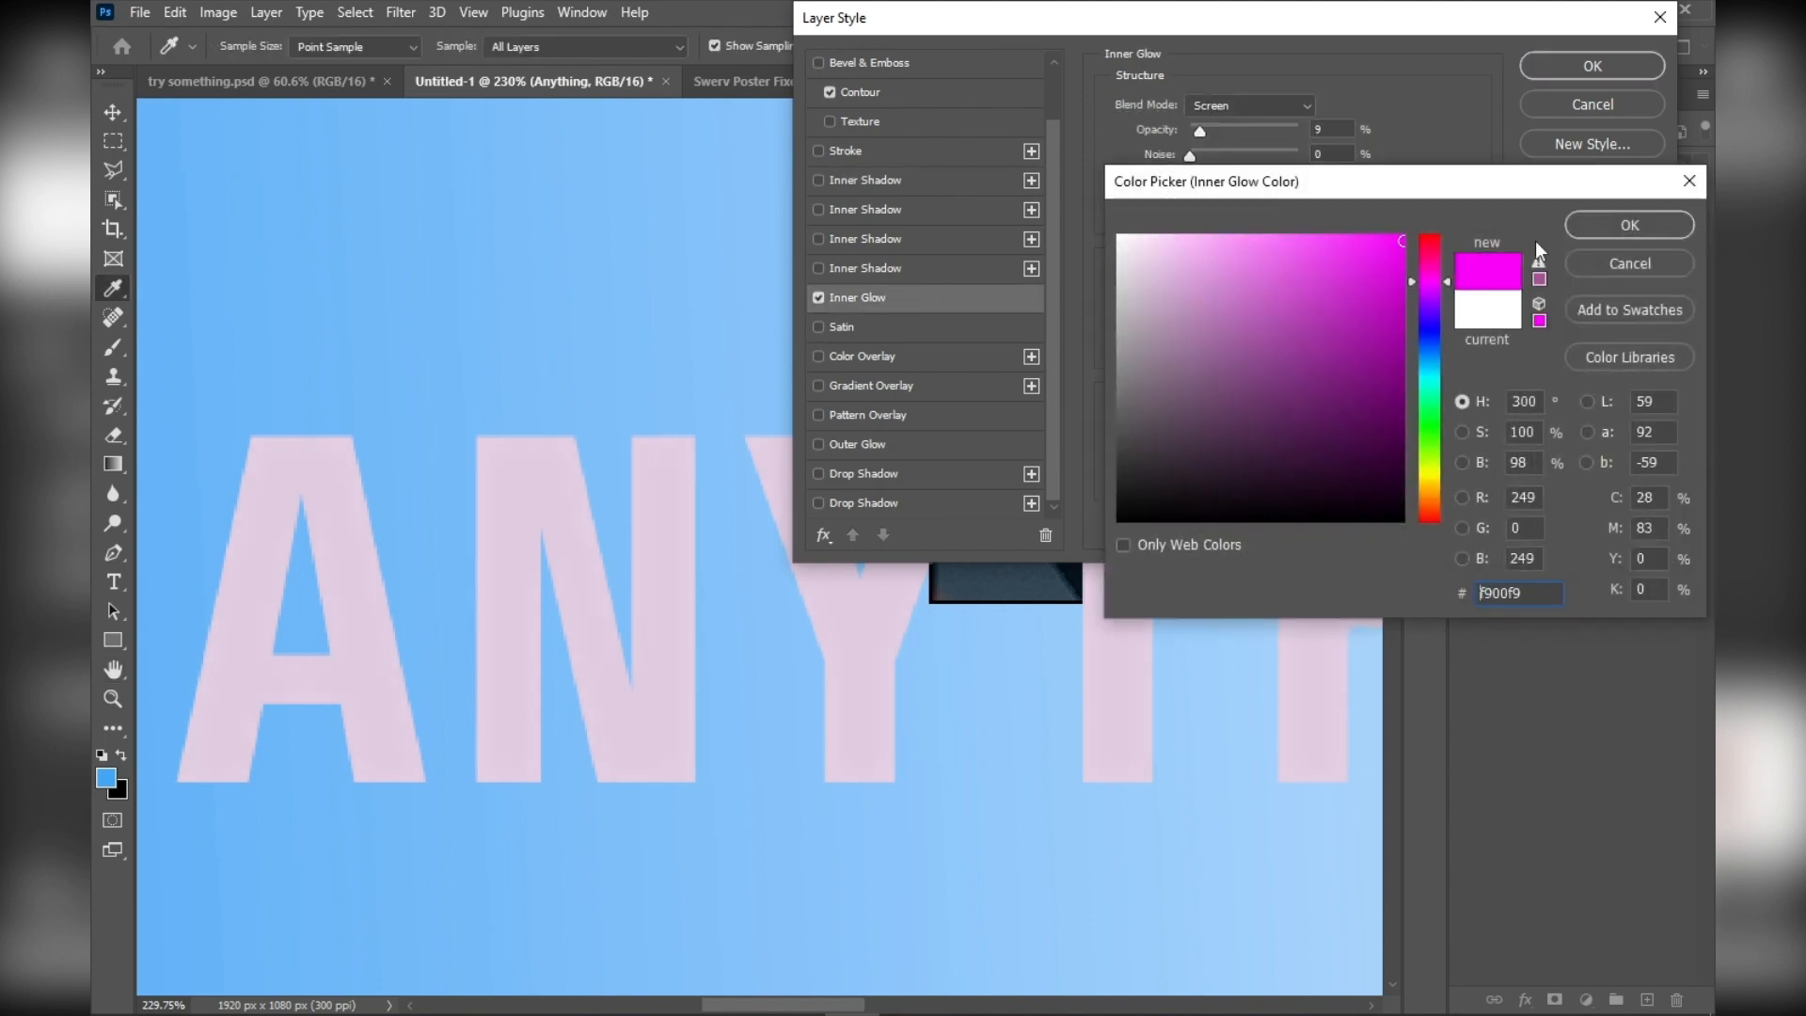
click(1665, 231)
click(1249, 104)
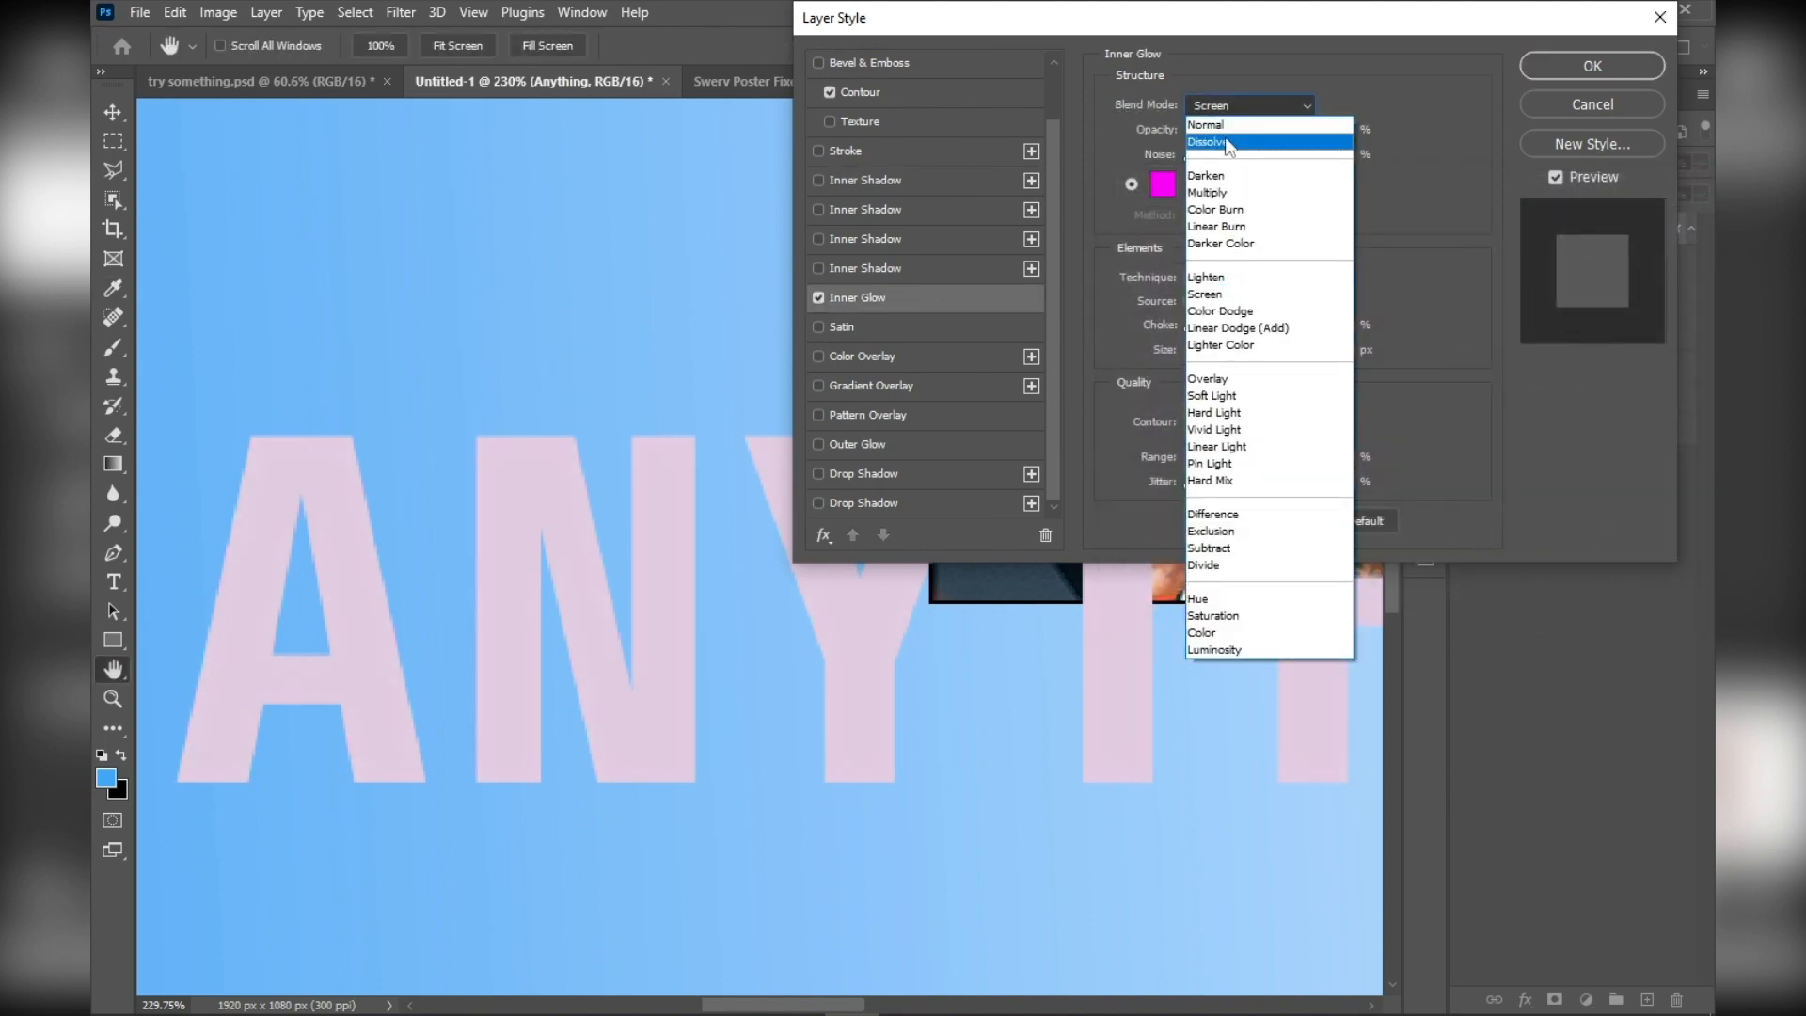
click(1214, 131)
drag(1210, 136, 1298, 132)
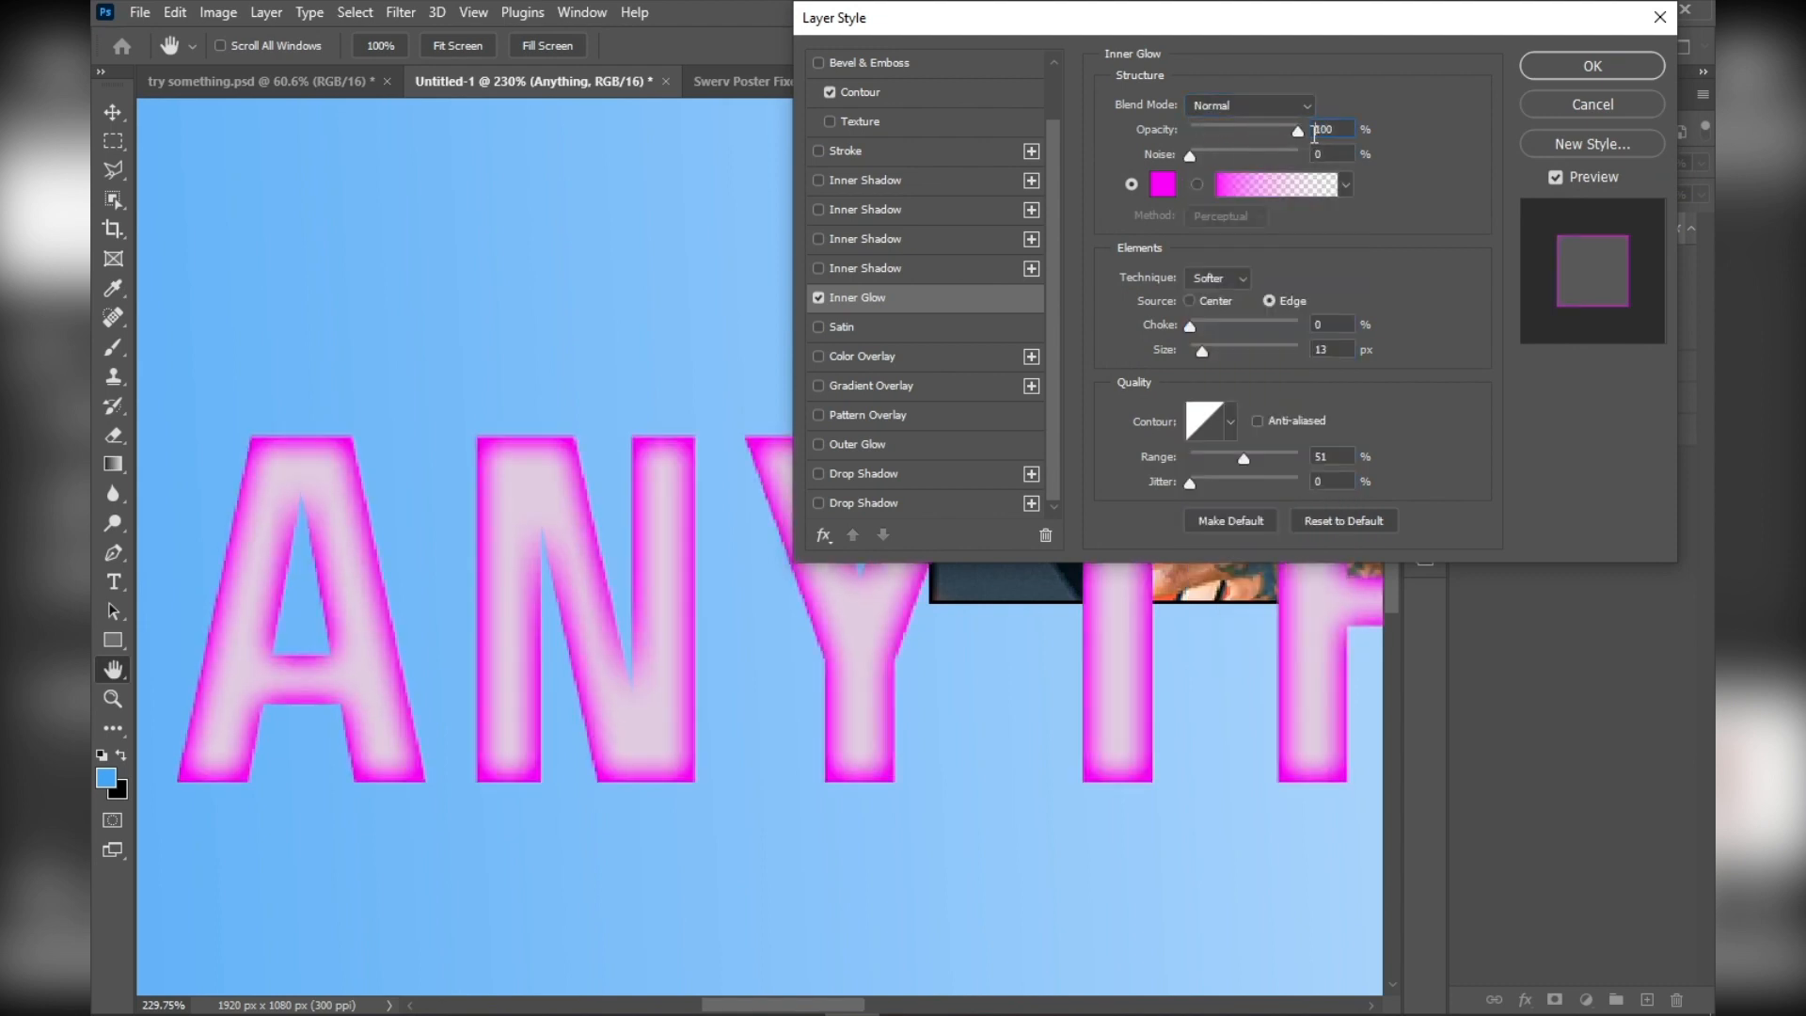
click(818, 298)
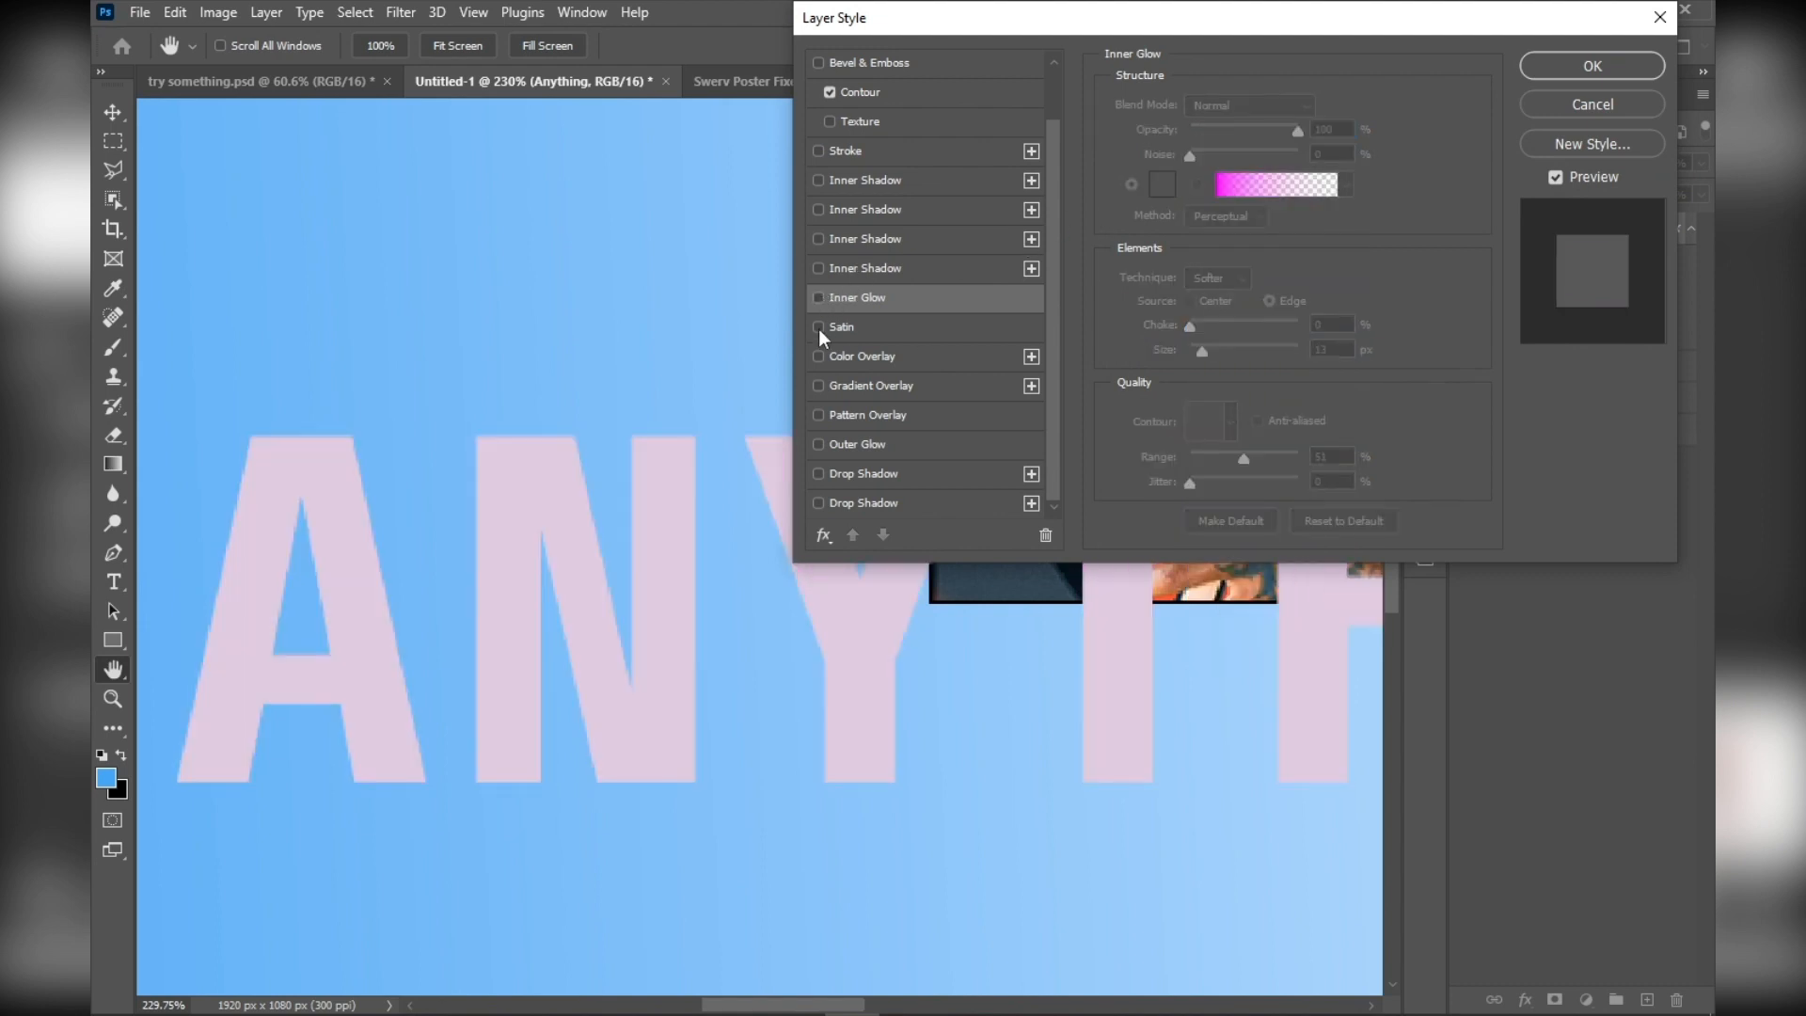
Try the Satin effect and a red color overlay in Normal blend mode at 100% opacity on the text, and turn both off
click(819, 327)
click(818, 329)
click(818, 357)
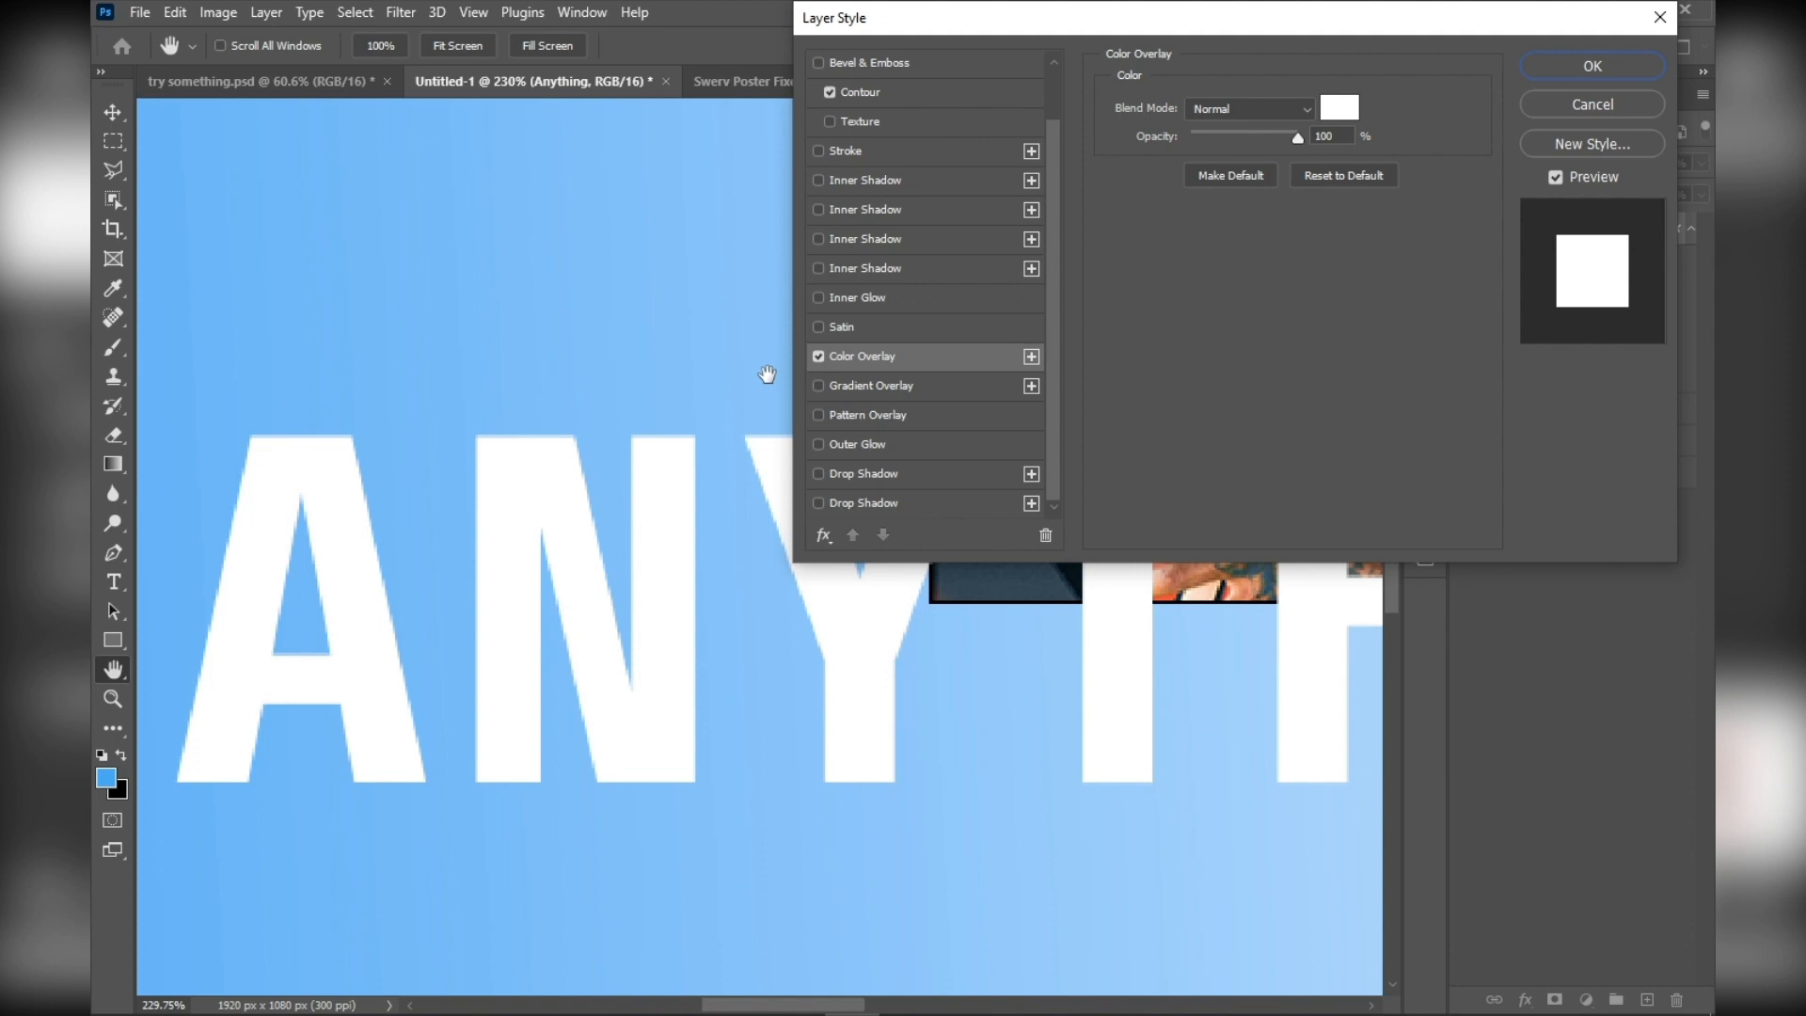
click(1227, 113)
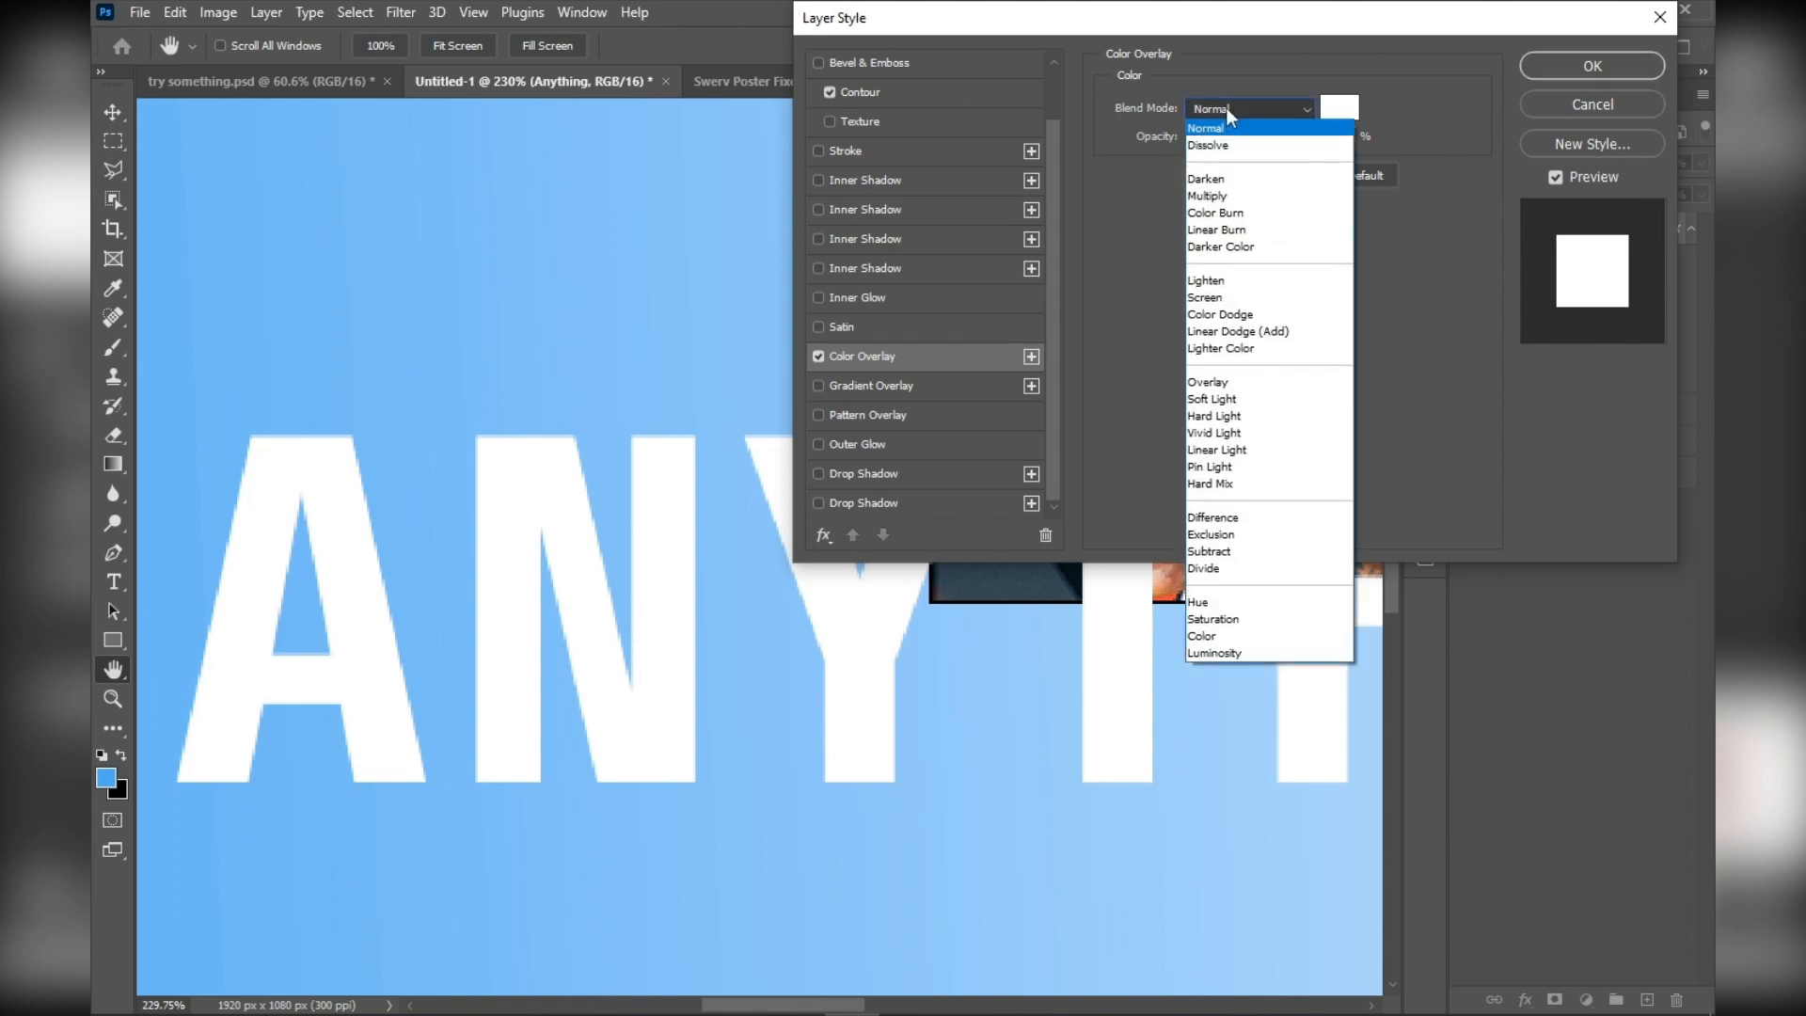
click(1227, 107)
click(1338, 111)
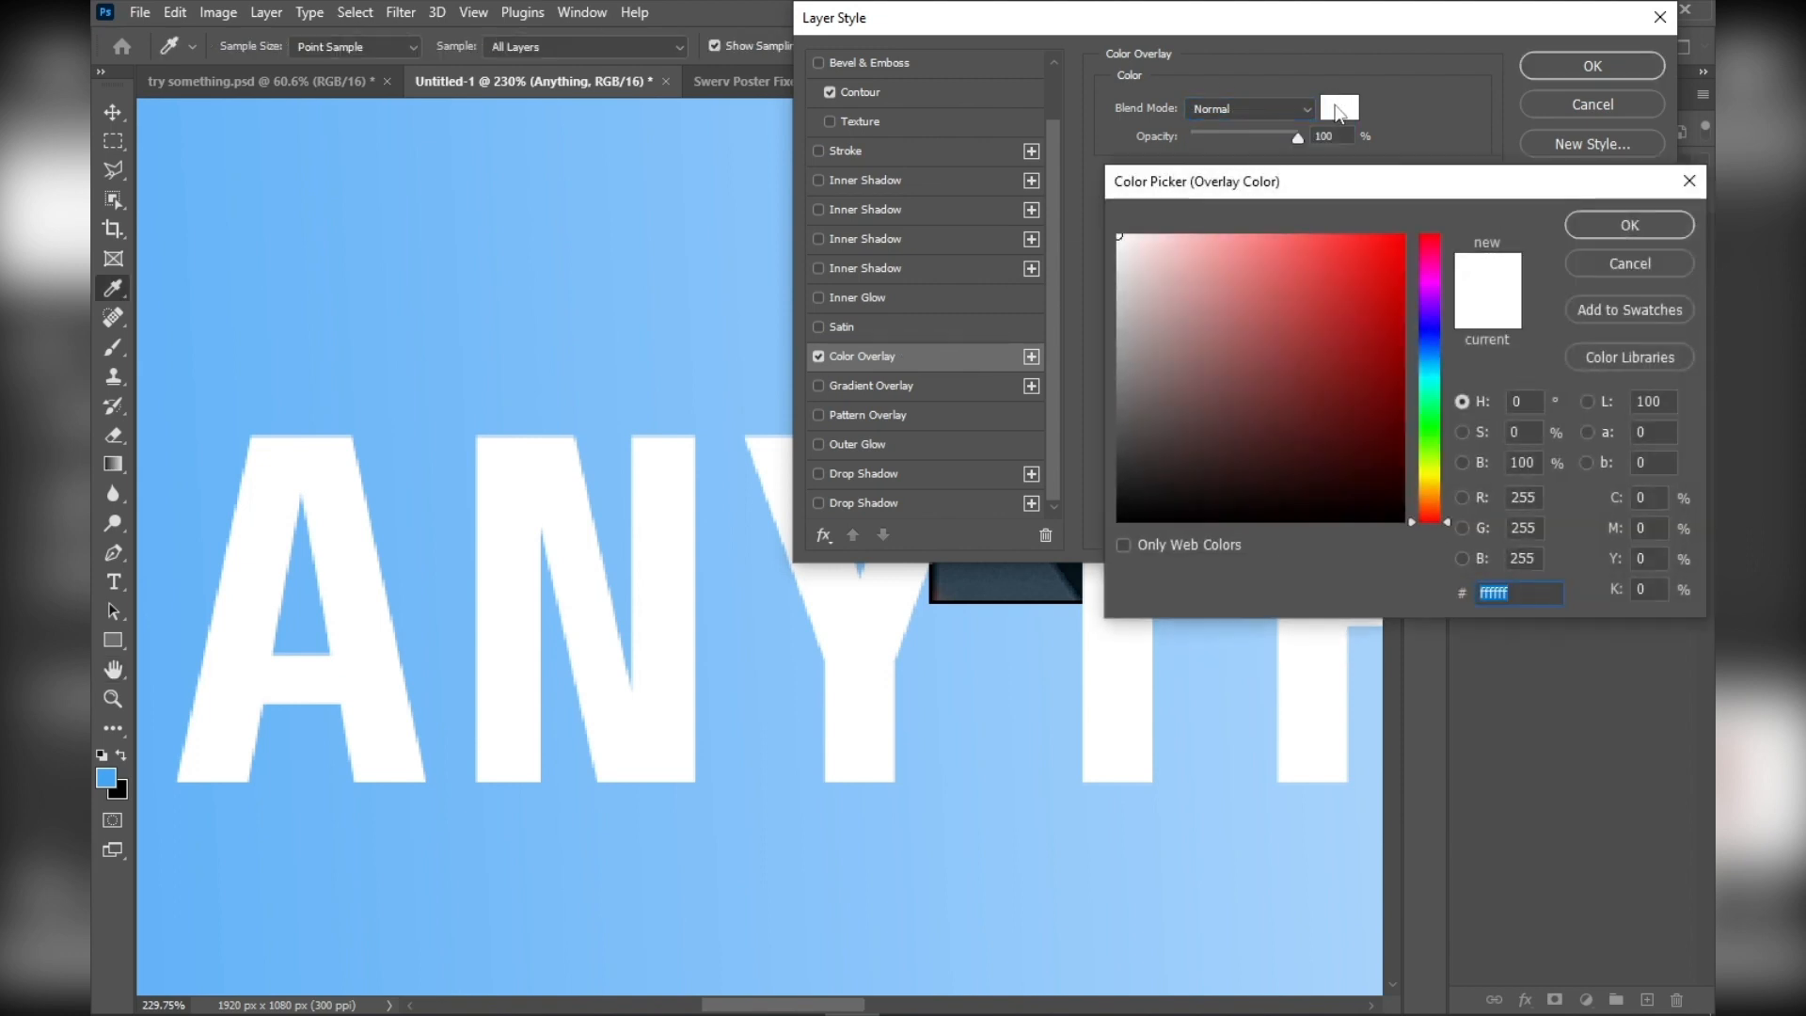
drag(1266, 355, 1324, 276)
click(1599, 225)
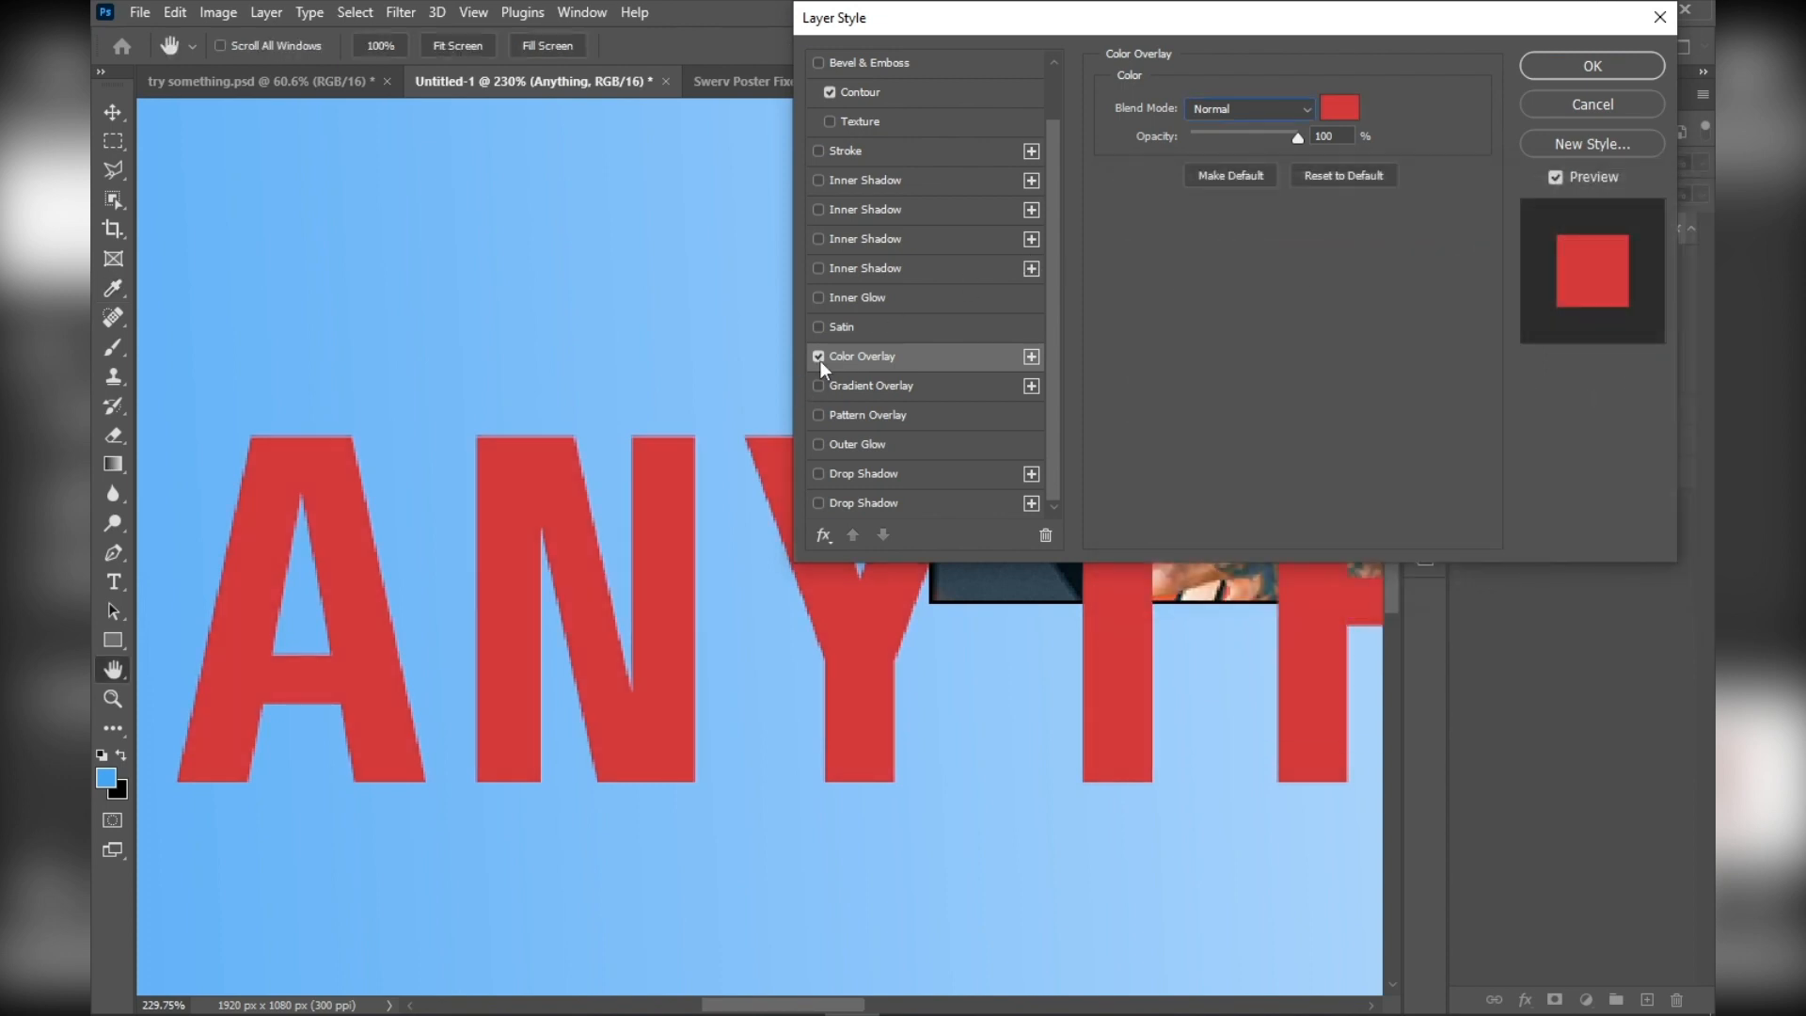
click(819, 357)
Try the rainbow gradient overlay from the Mine presets, centred over the N, and a pattern overlay on the text, turning both off
click(818, 392)
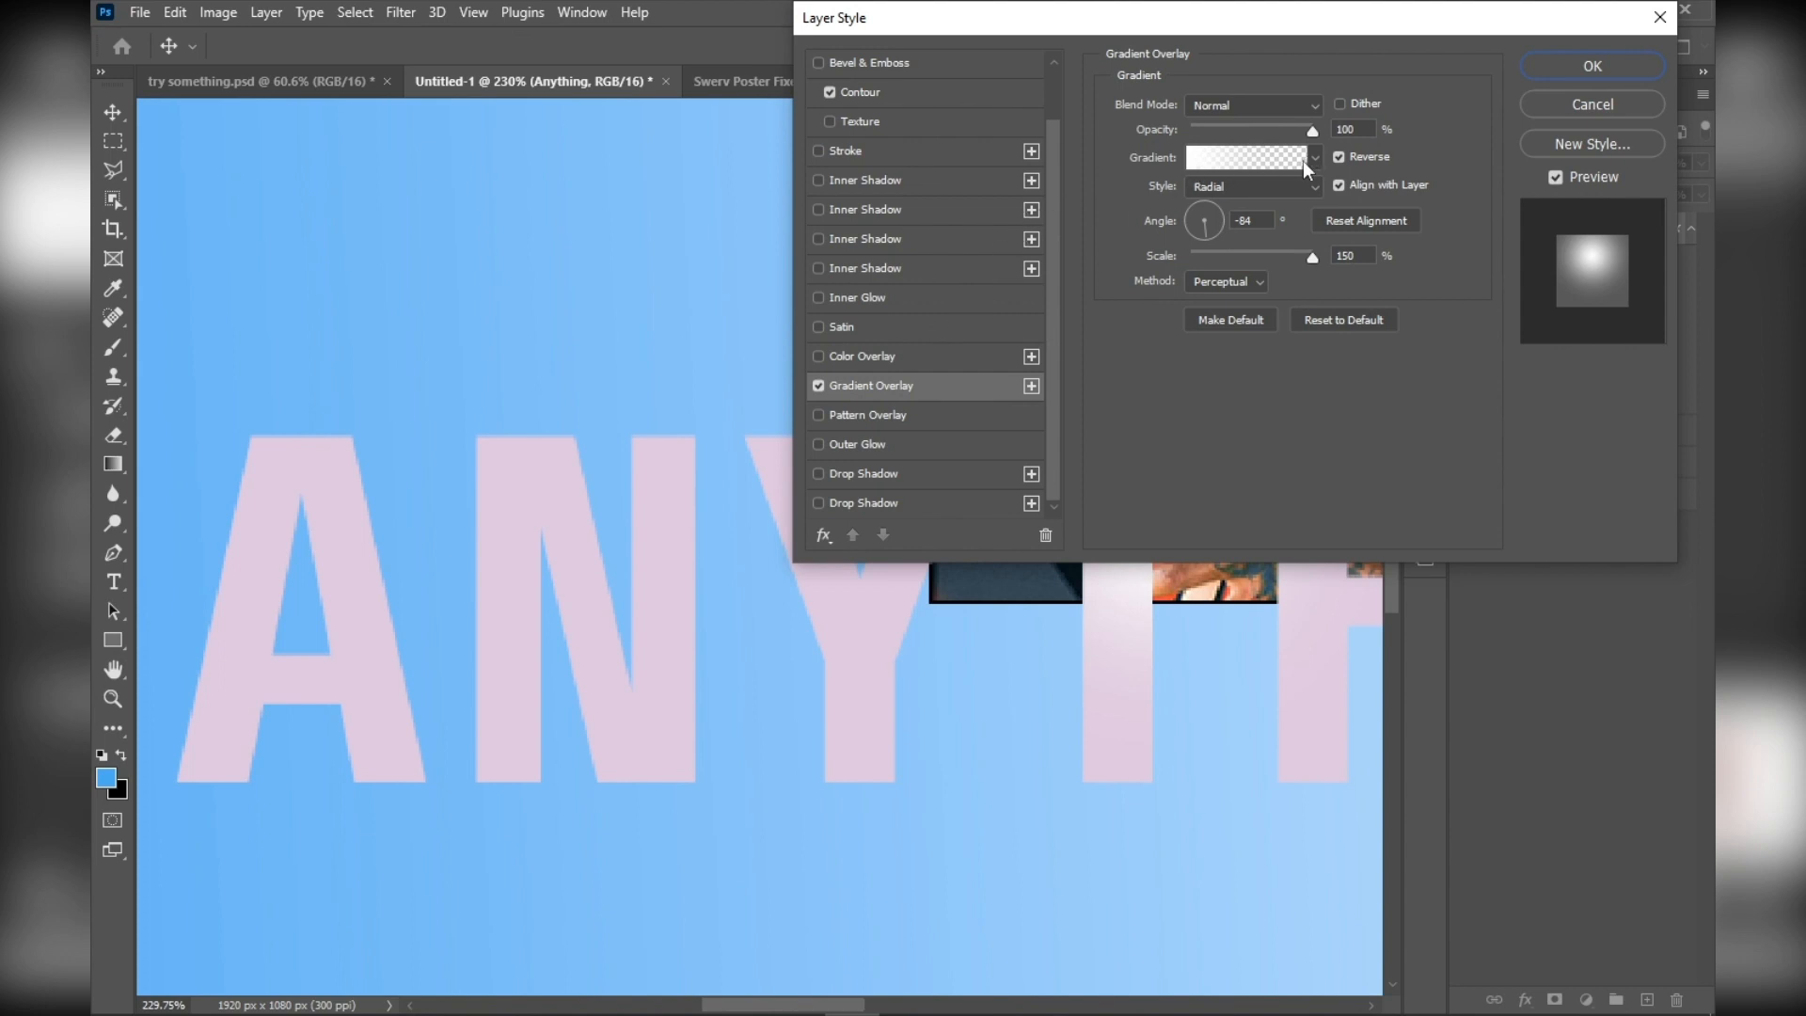
click(1315, 159)
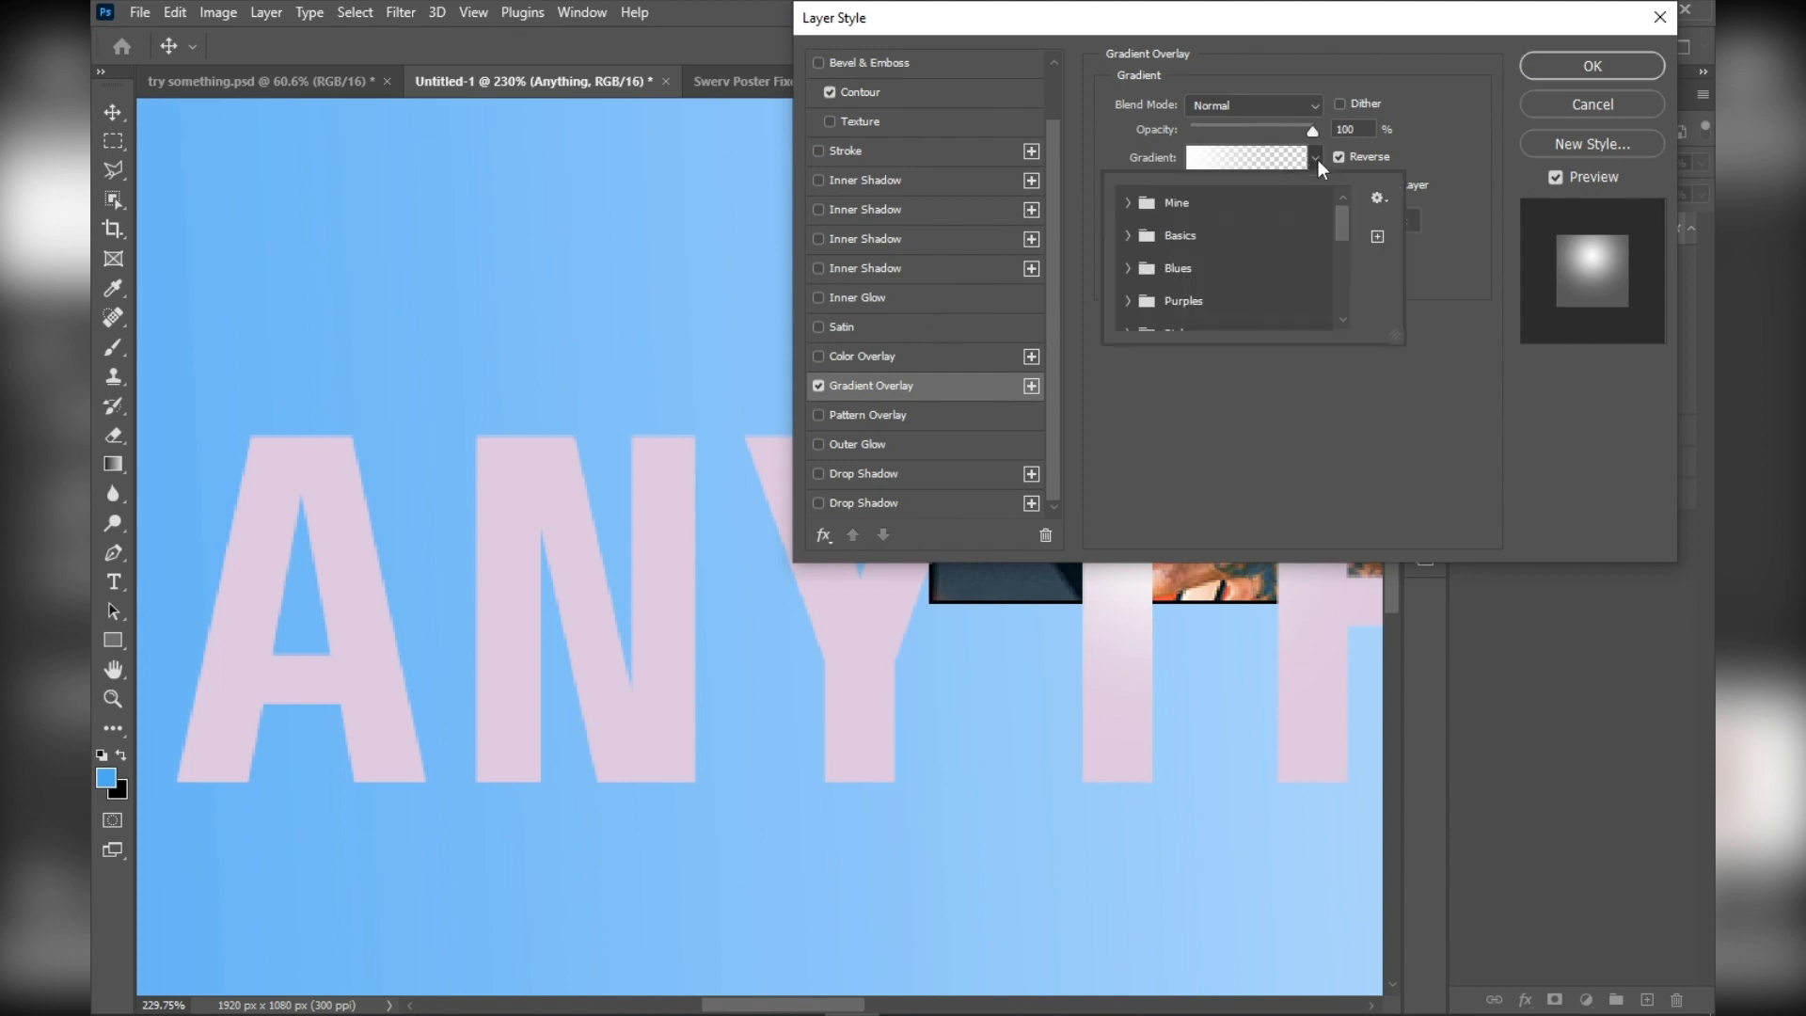
click(1128, 203)
click(1158, 237)
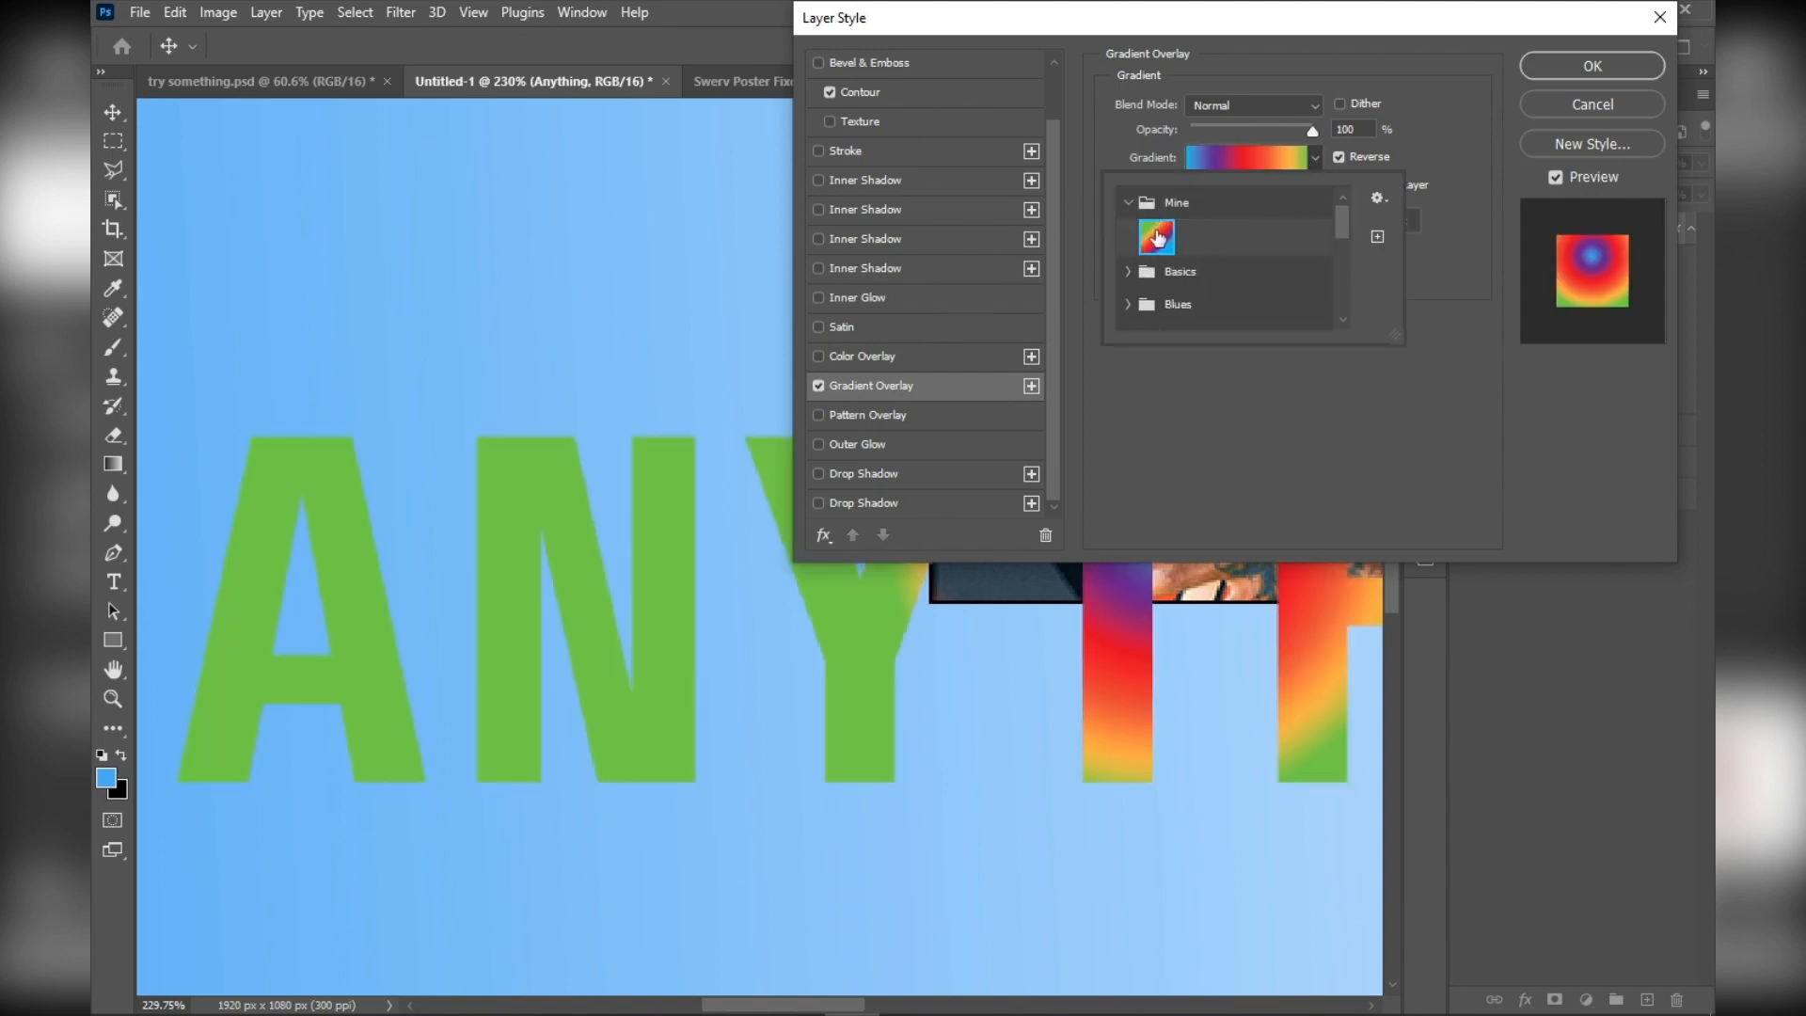
click(1129, 203)
click(1134, 349)
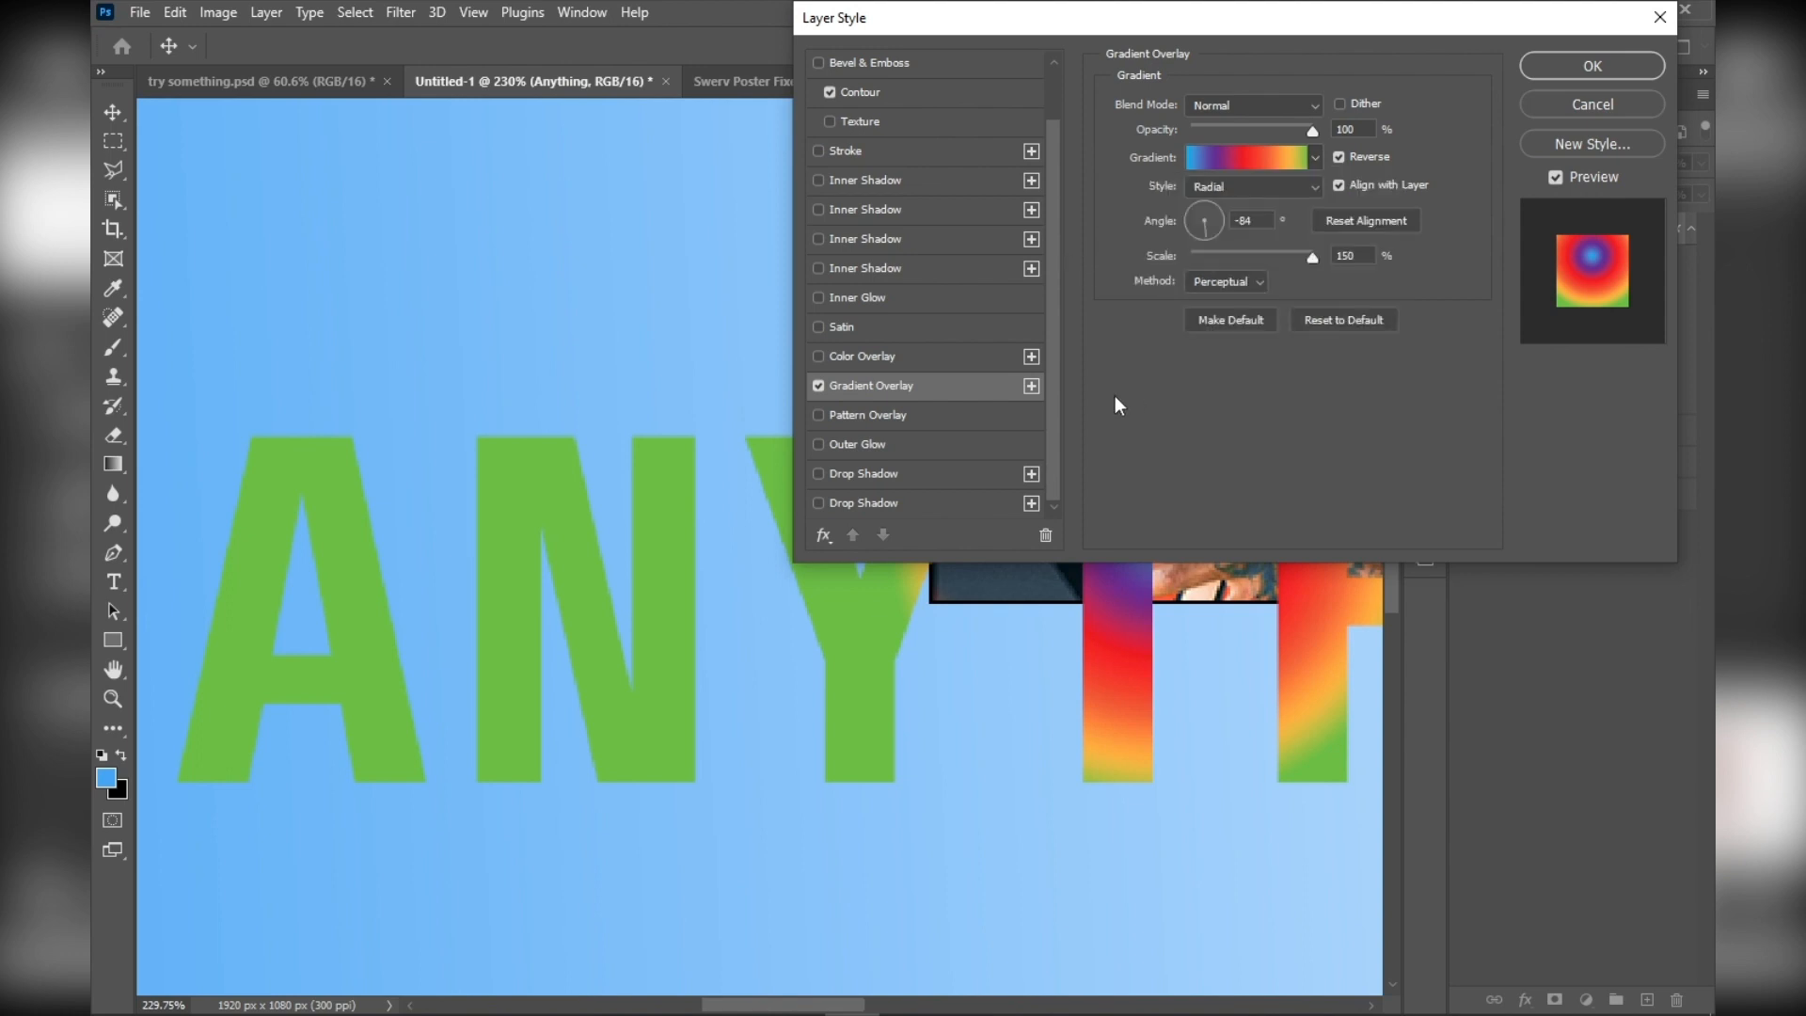
drag(683, 623, 435, 597)
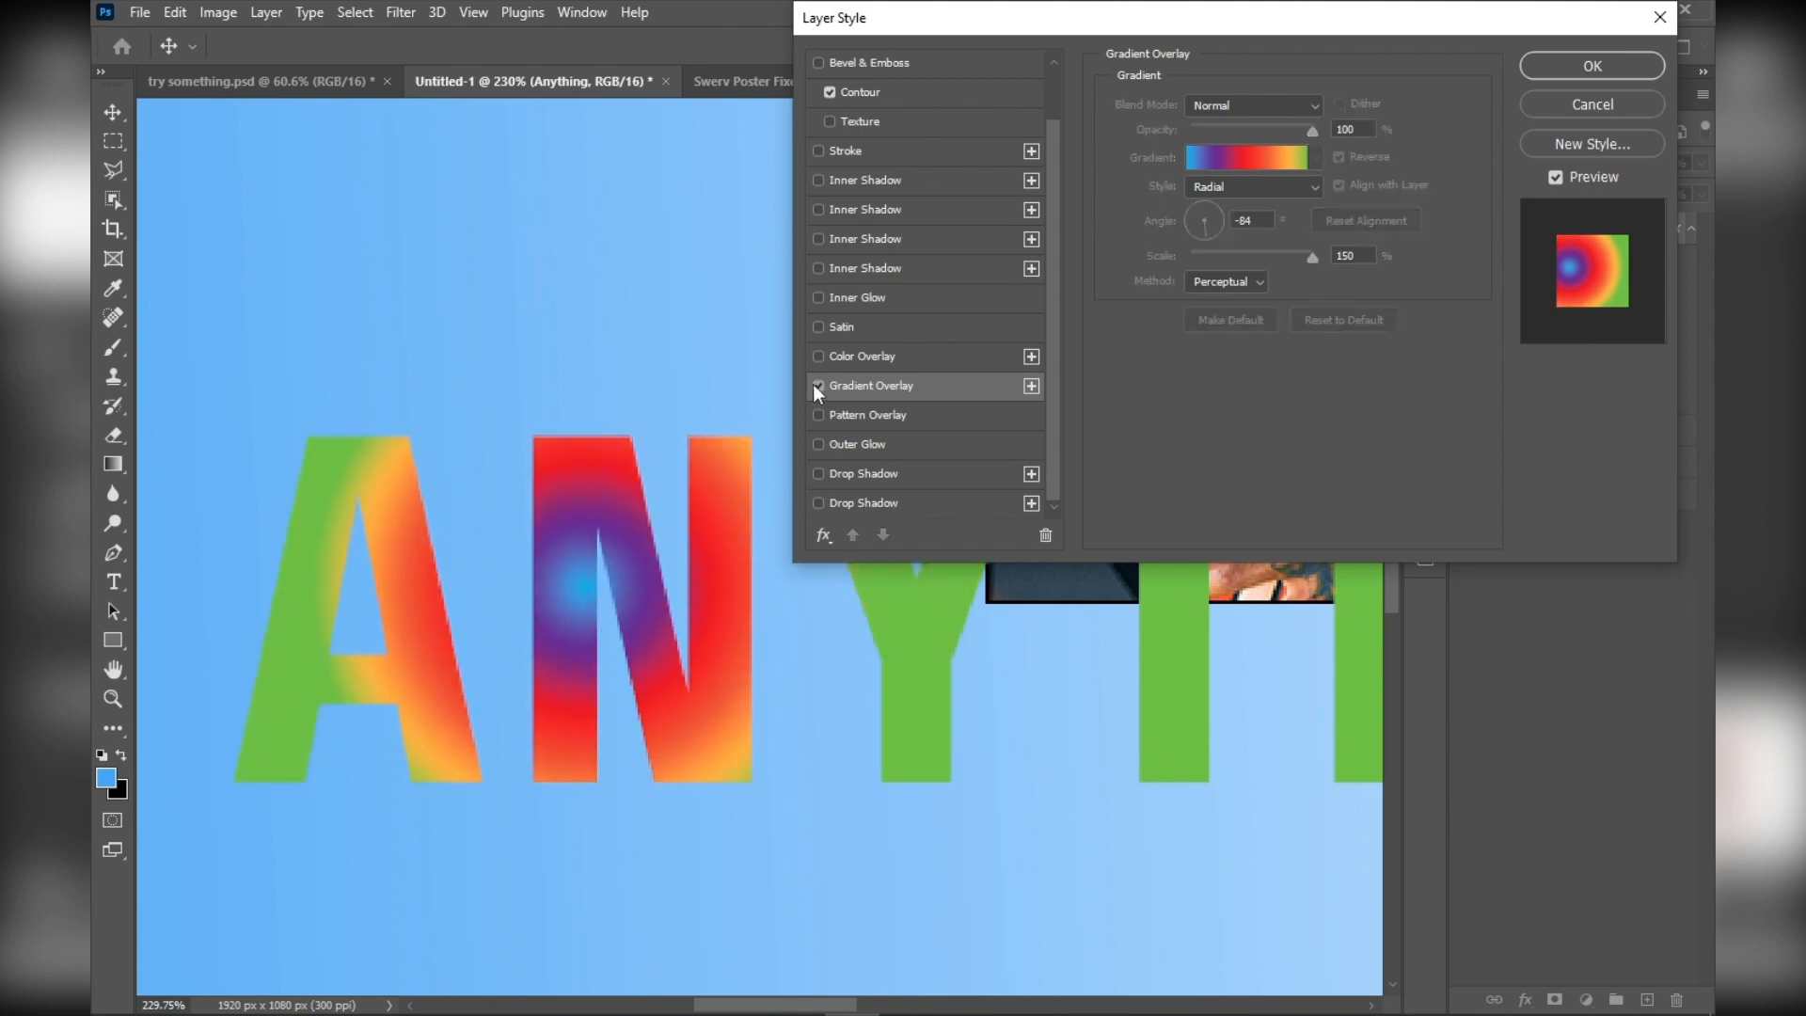
click(817, 385)
click(854, 414)
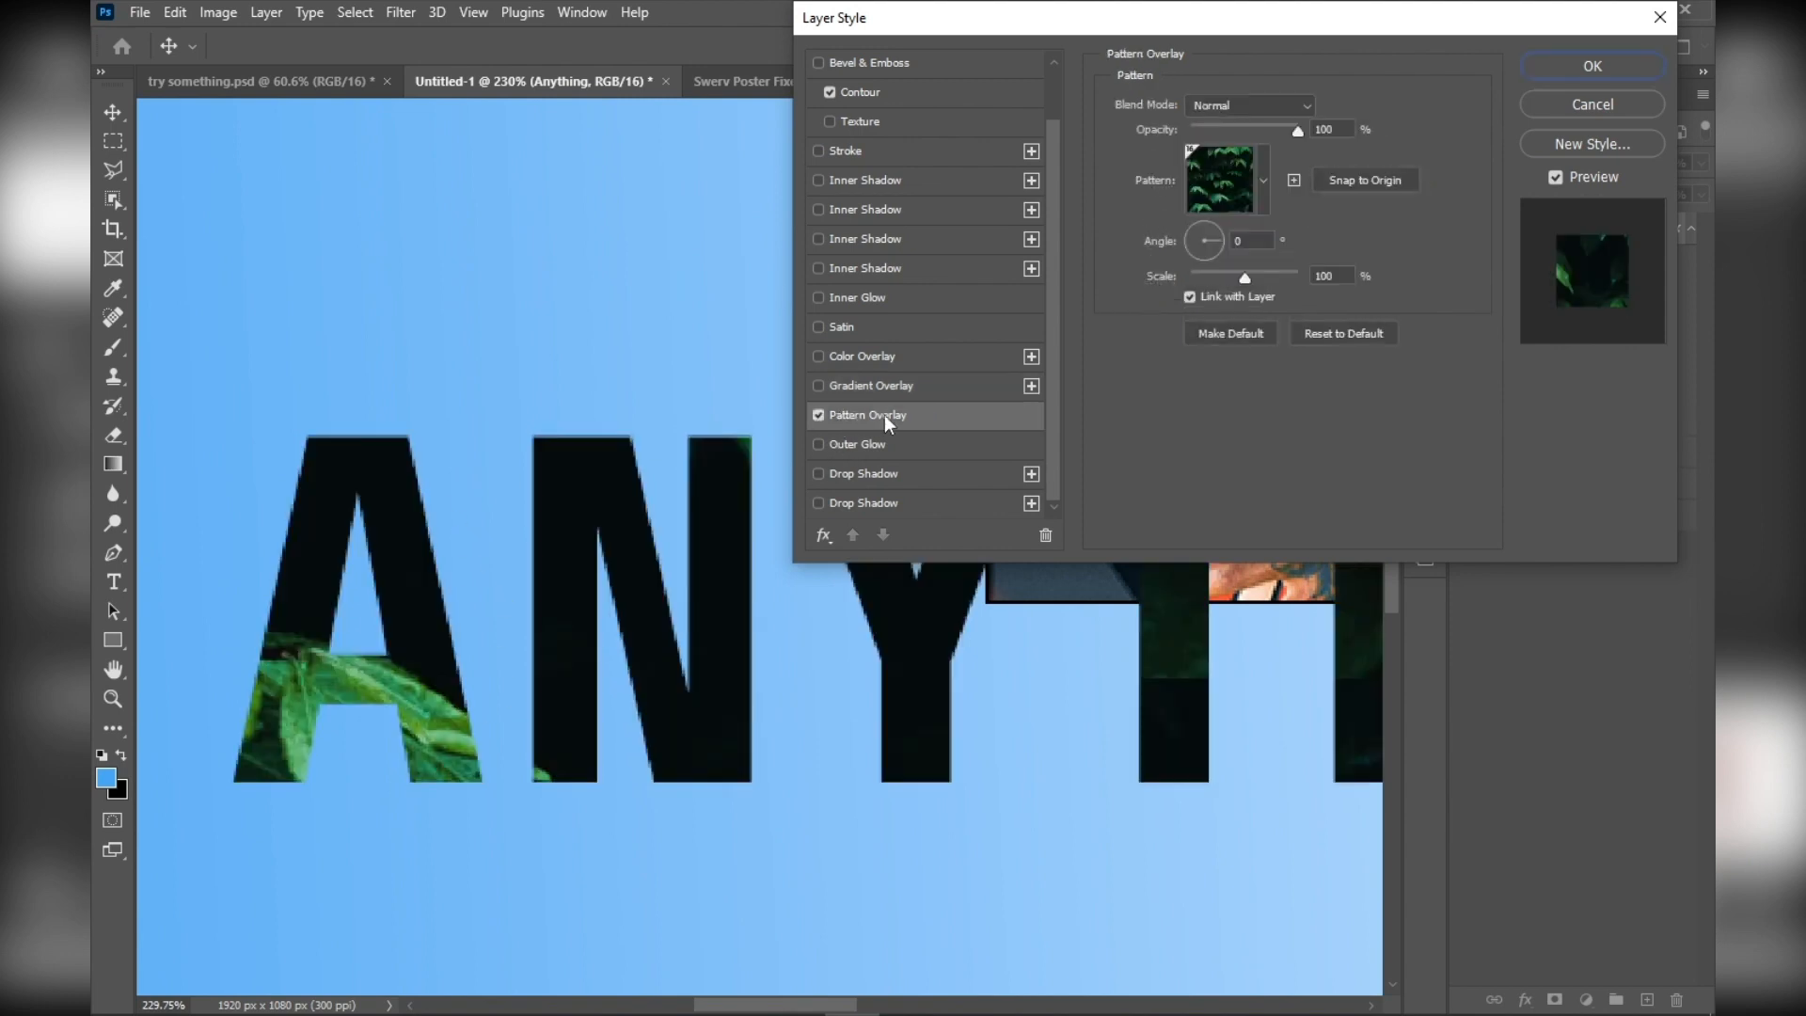
click(817, 416)
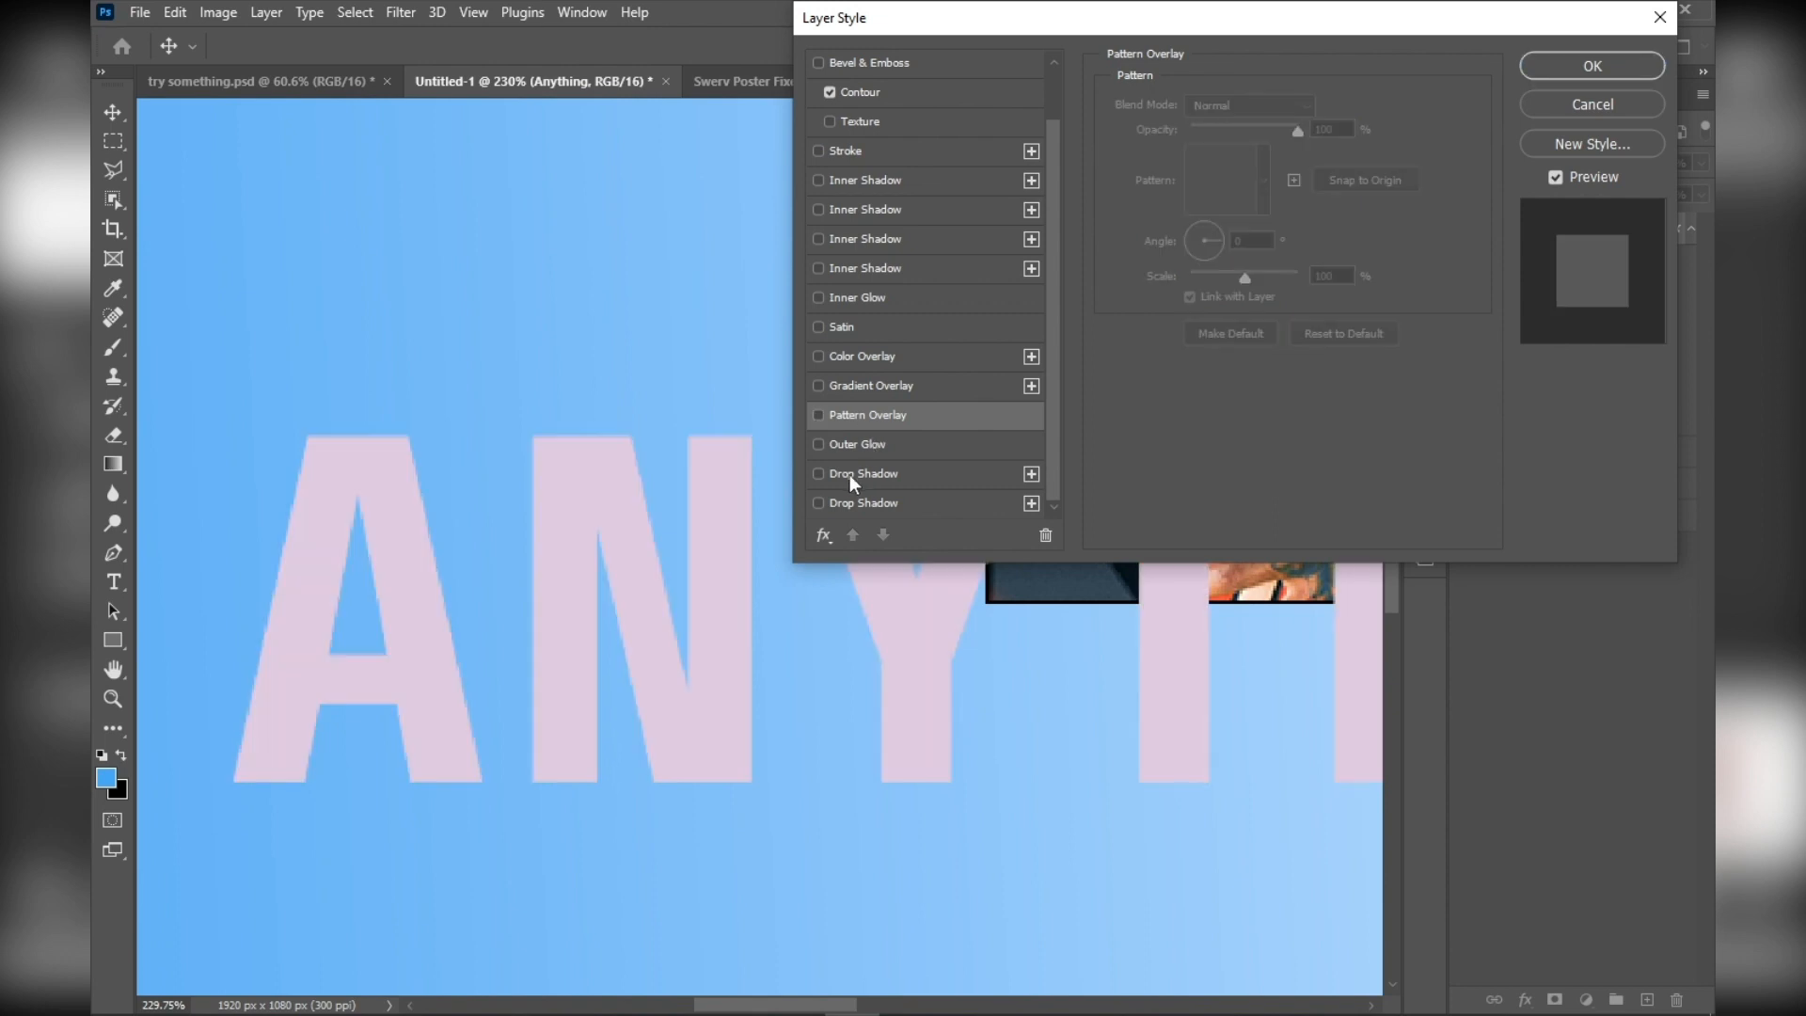
Try a drop shadow with 81% opacity, 49 px distance and 13 px size, then an outer glow, turning each off
click(818, 475)
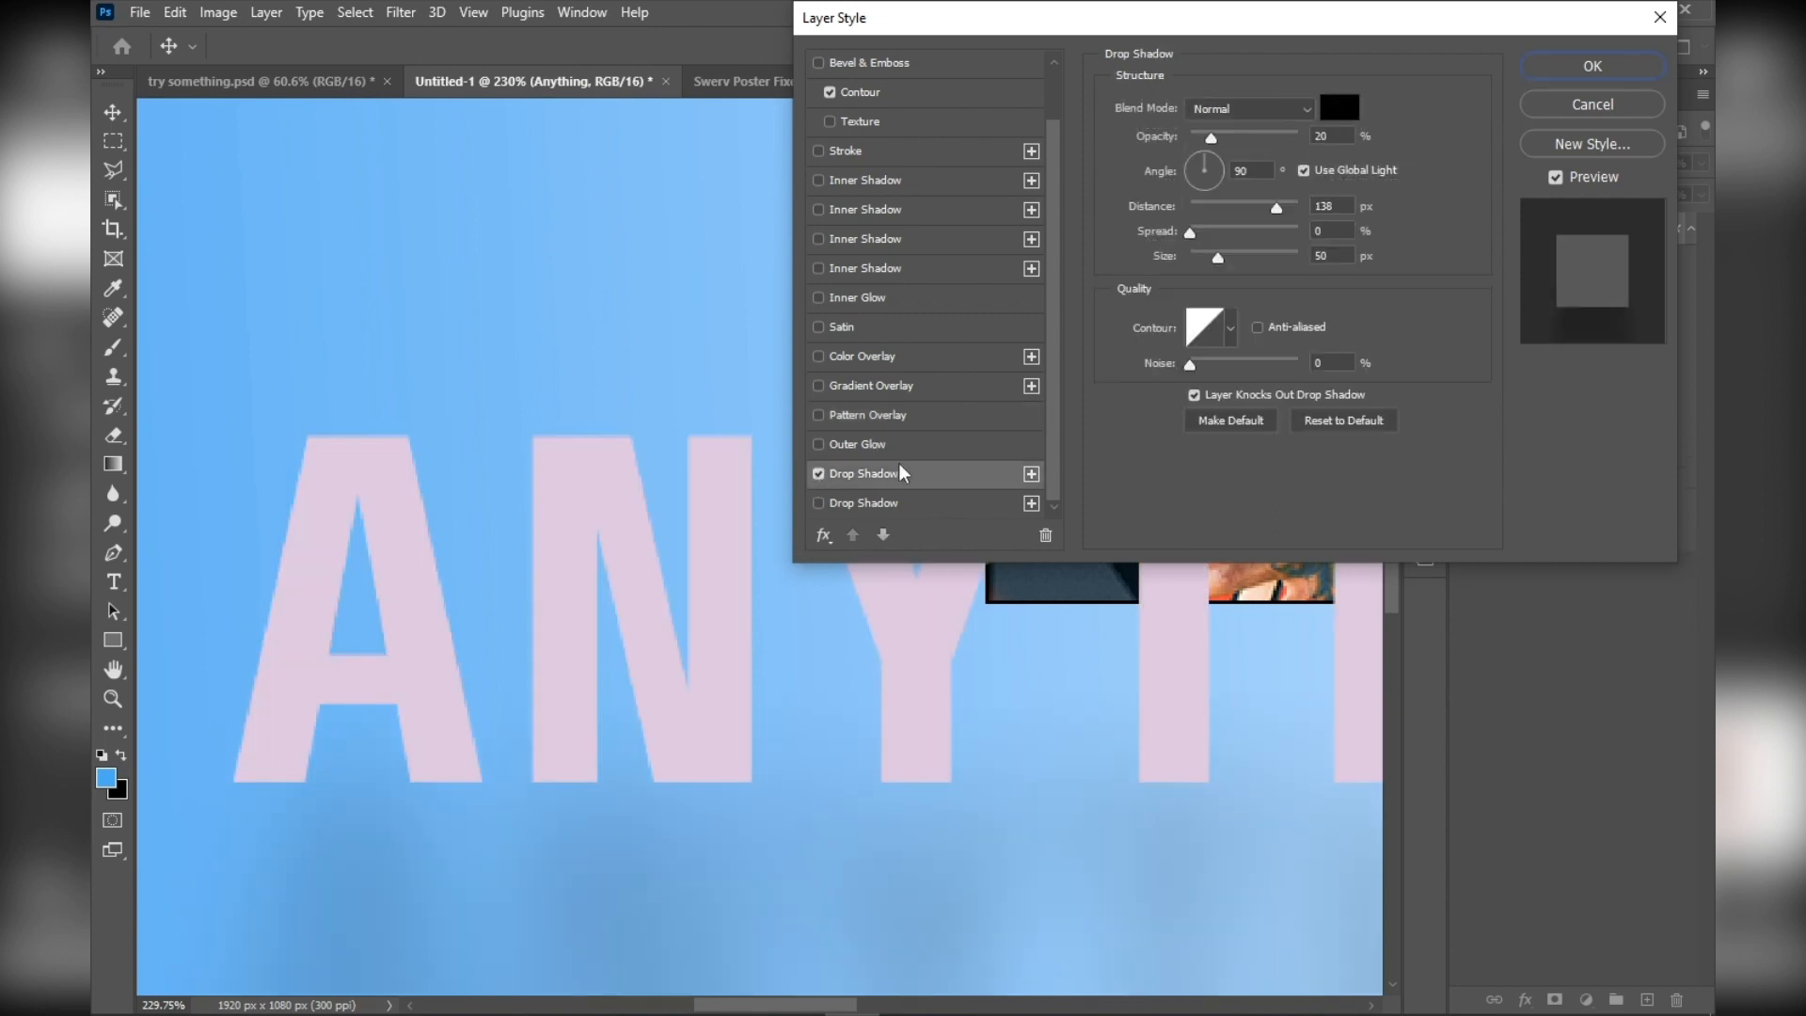
drag(1223, 145, 1203, 260)
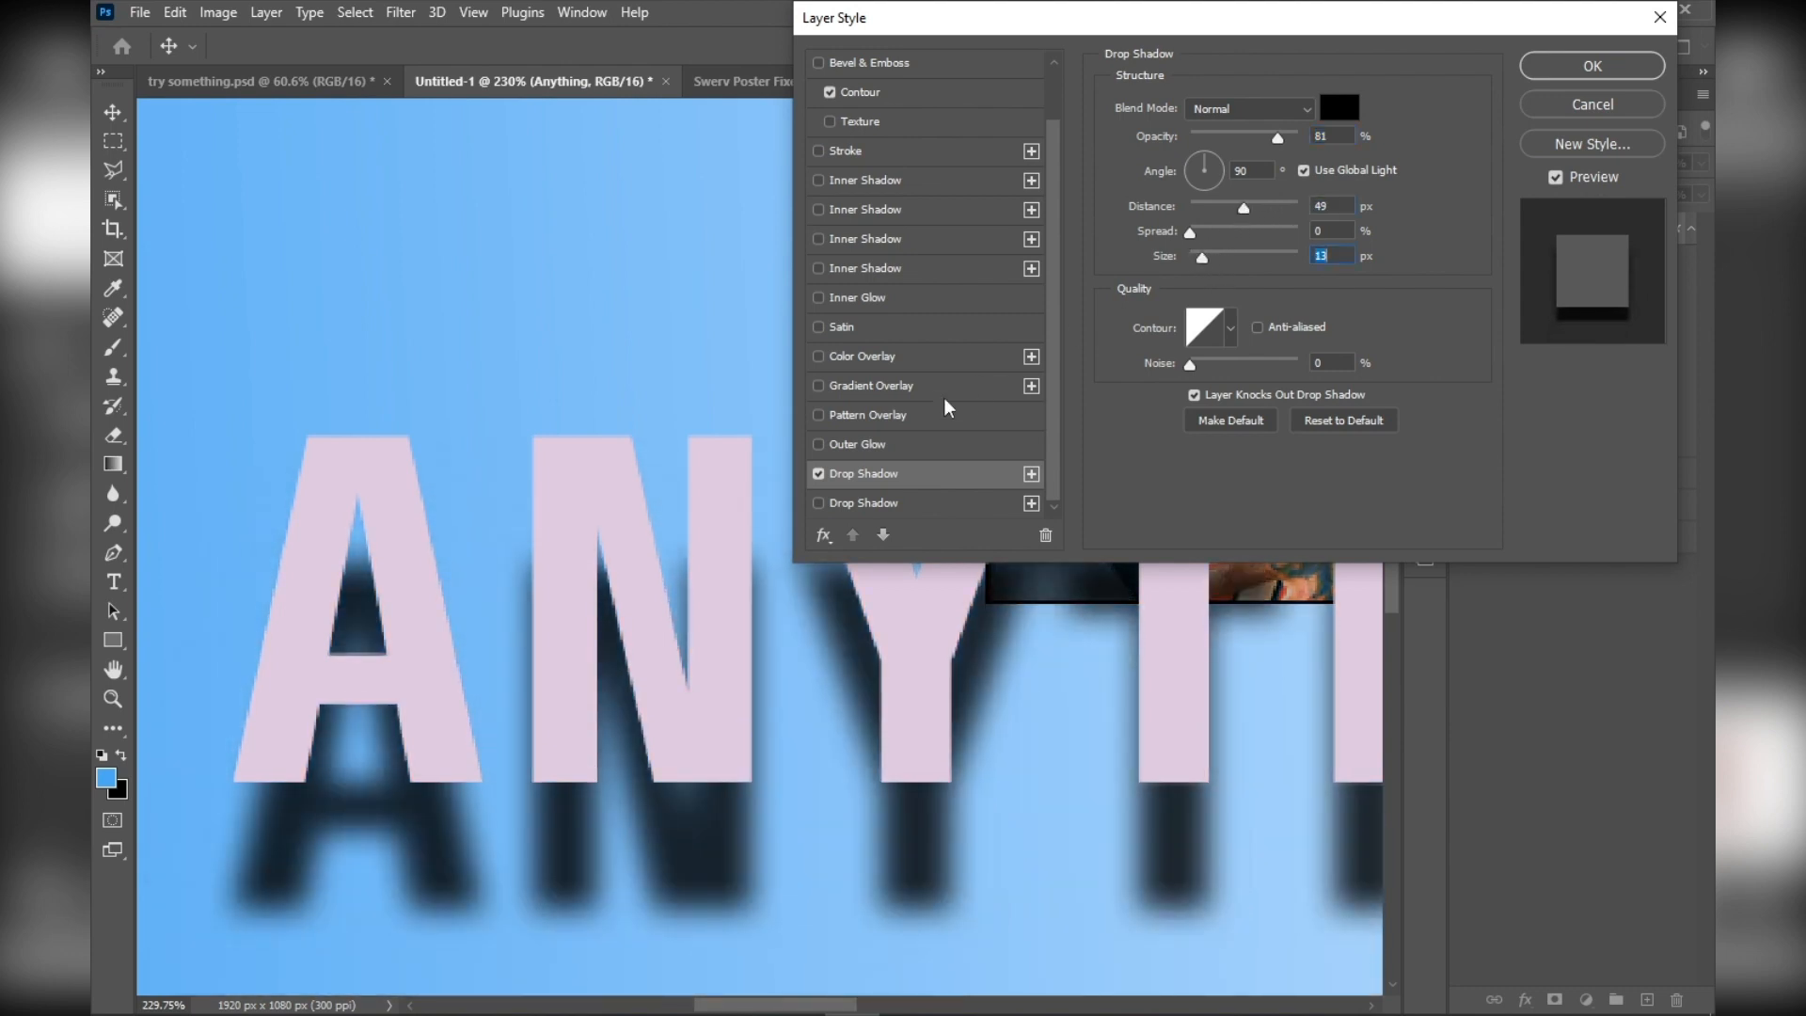
click(818, 473)
click(819, 444)
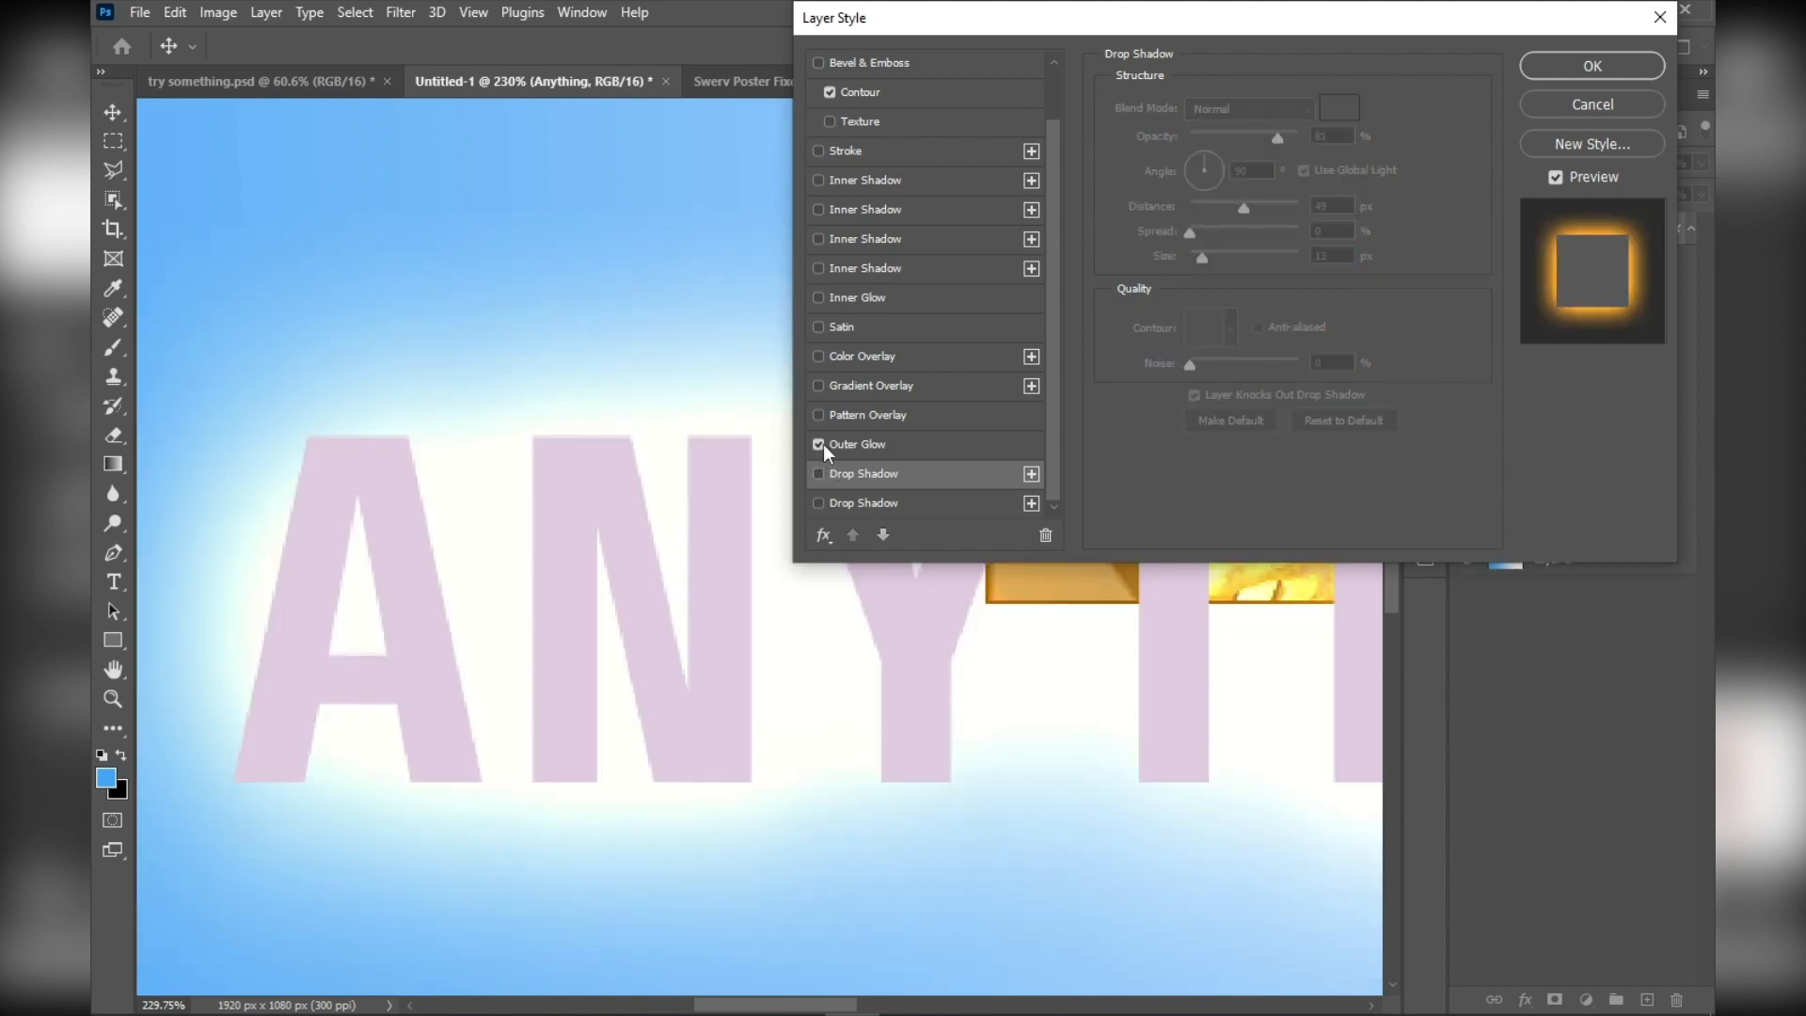
click(819, 444)
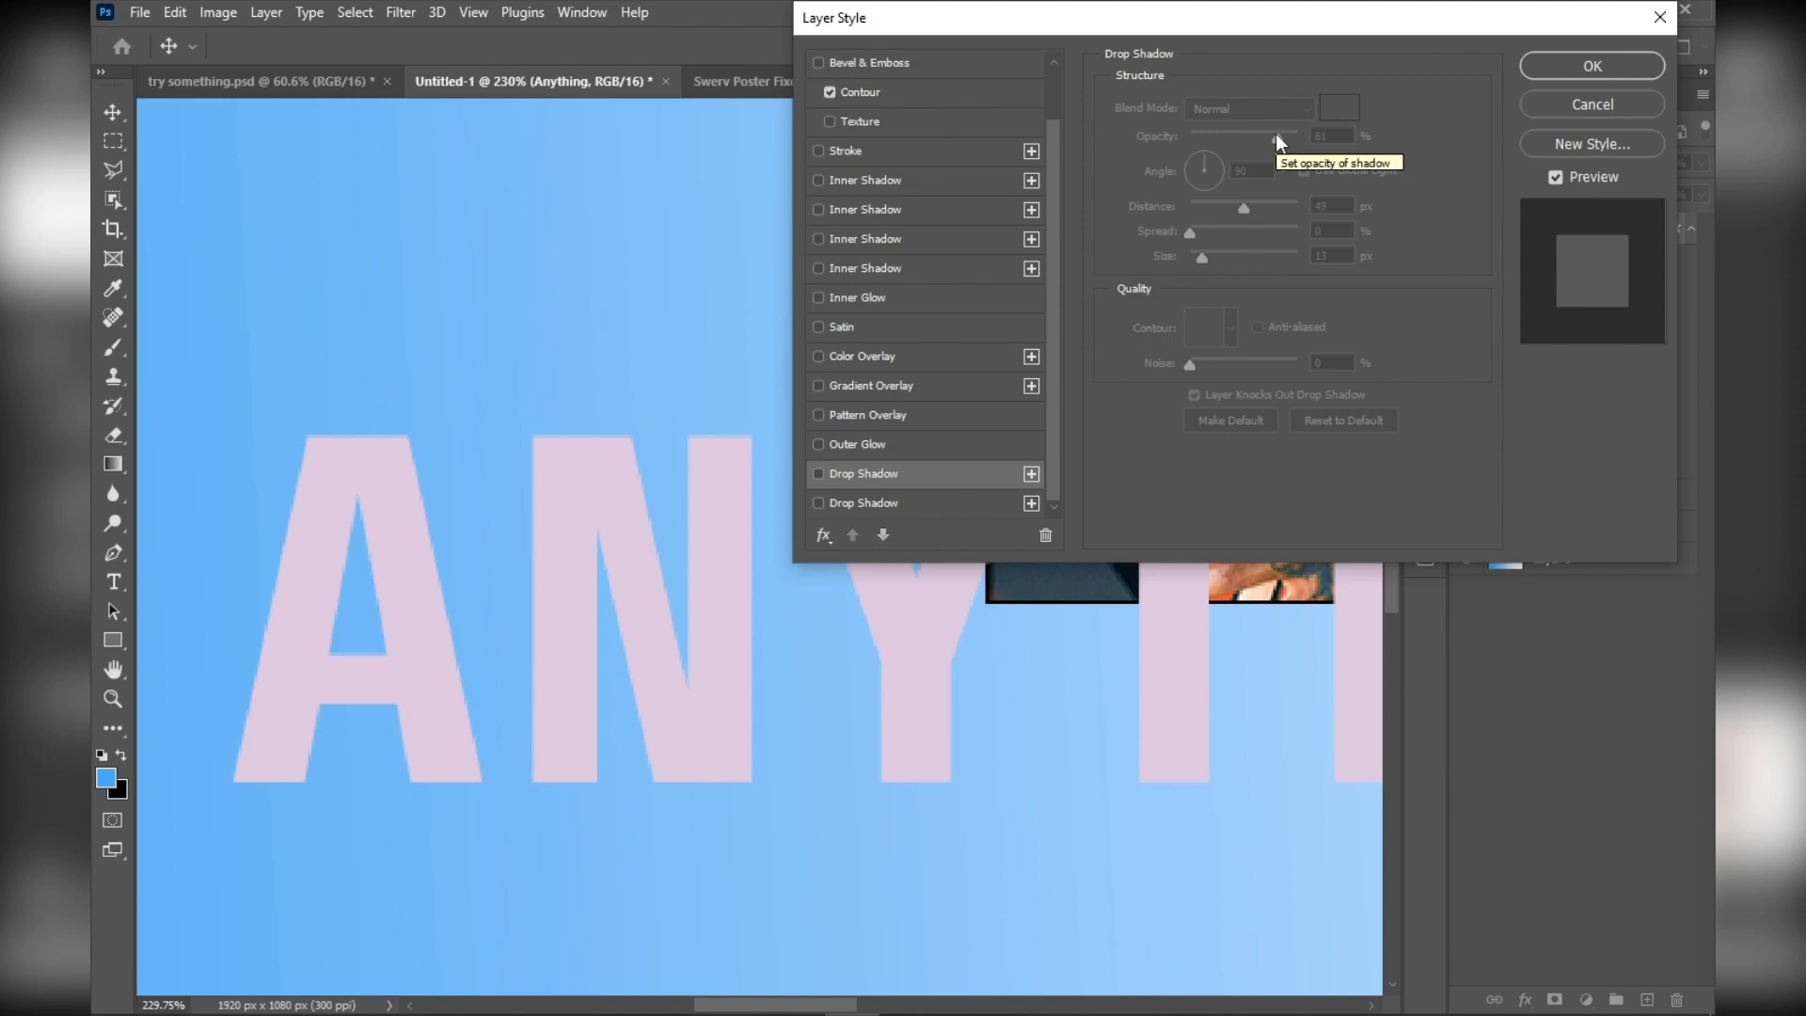
Turn the text's drop shadow back on, lower its opacity to 18%, increase its size, and apply the layer style
drag(1324, 21, 1142, 125)
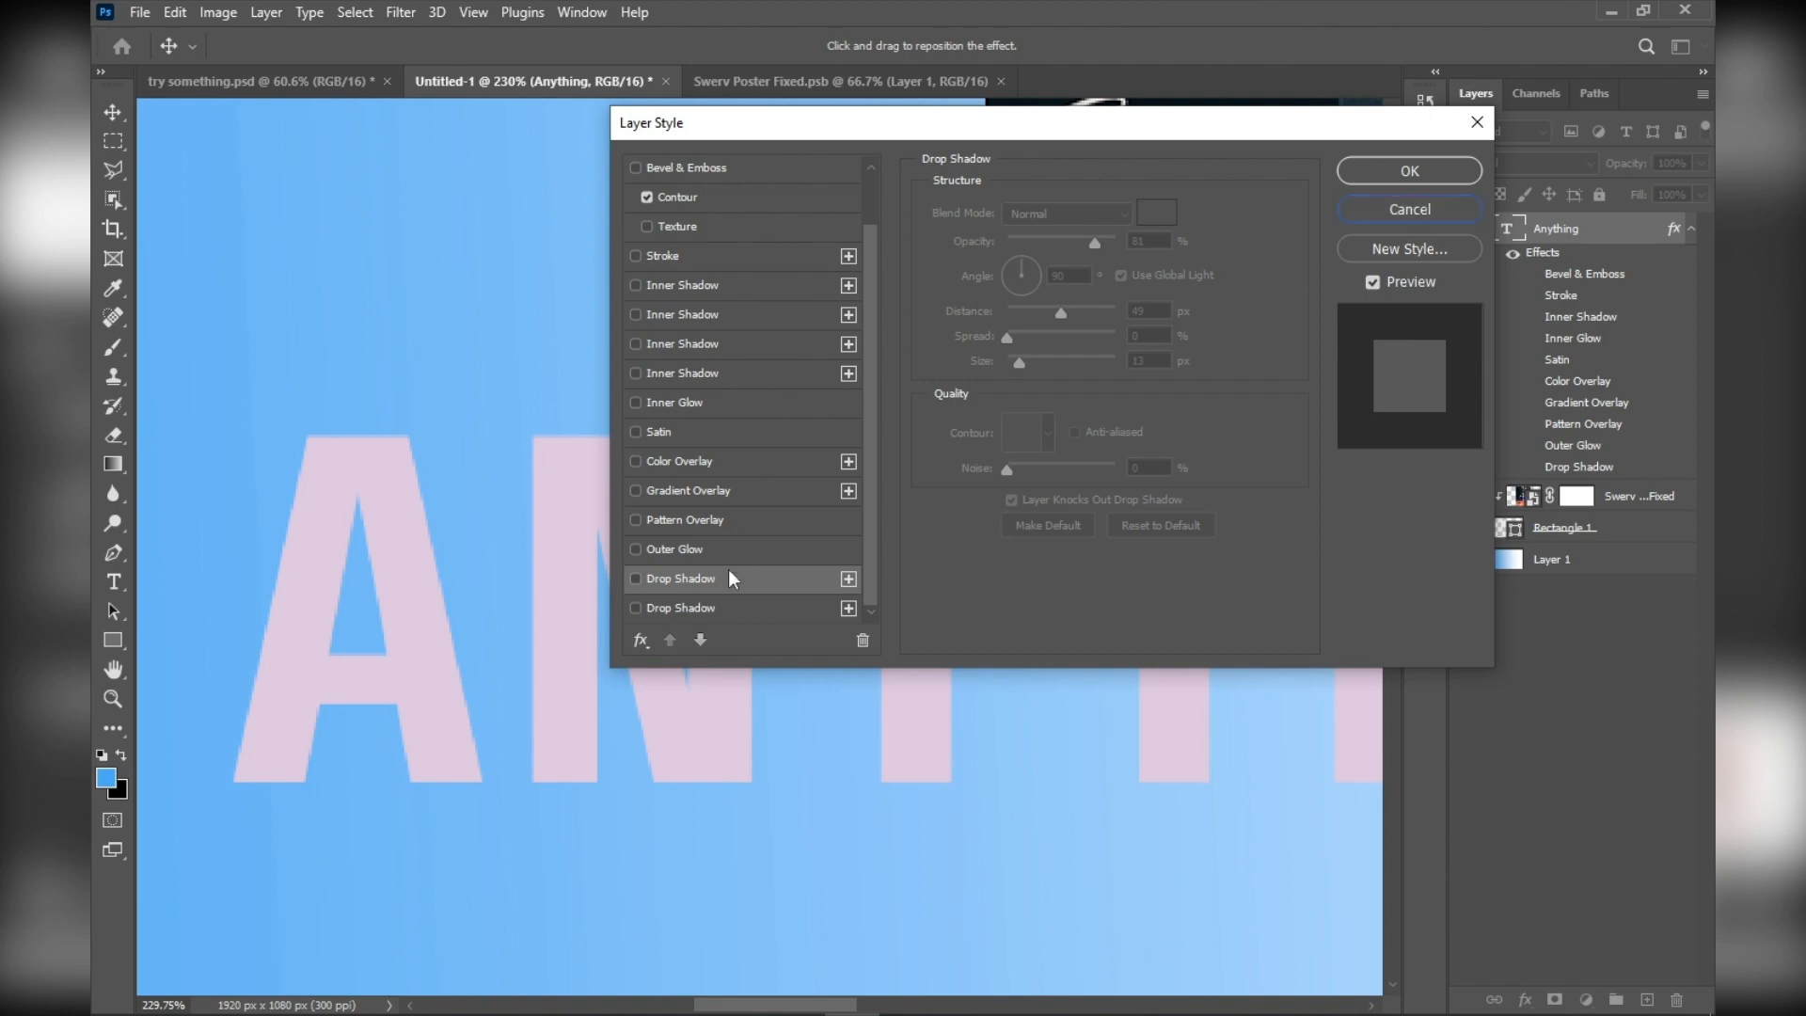
click(635, 579)
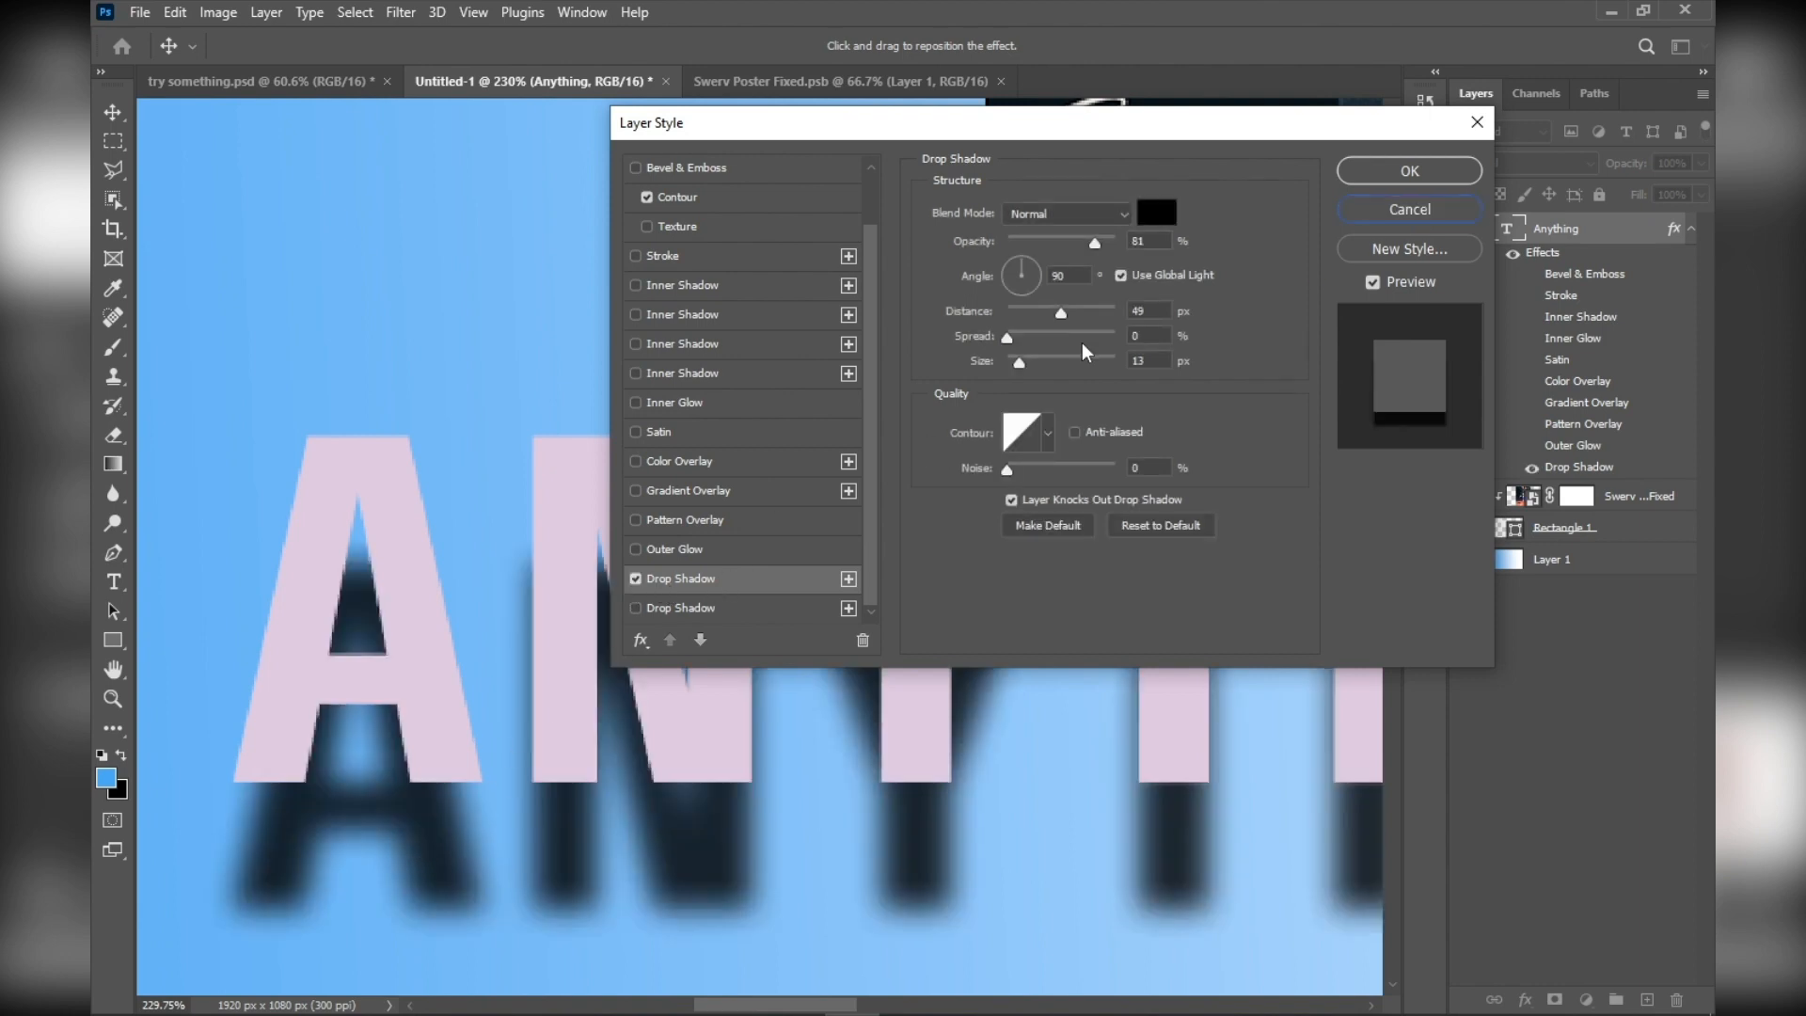
drag(1068, 260, 1029, 249)
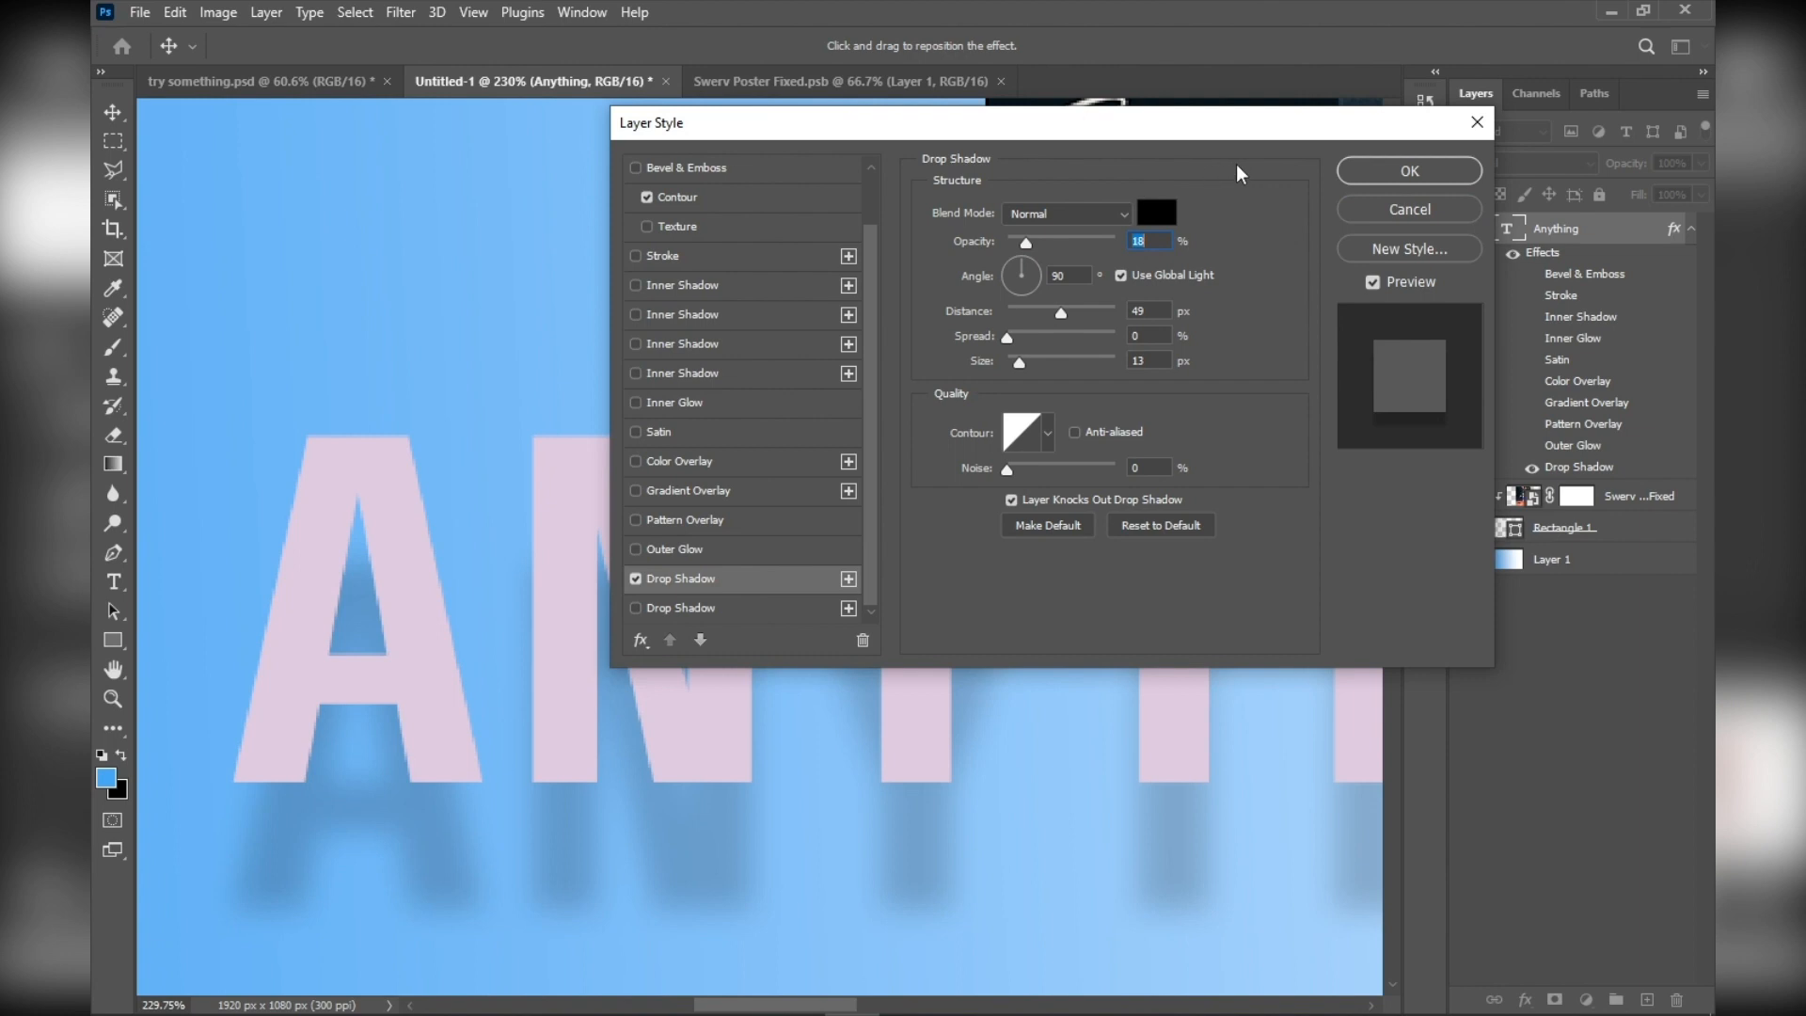
click(1033, 359)
click(1446, 158)
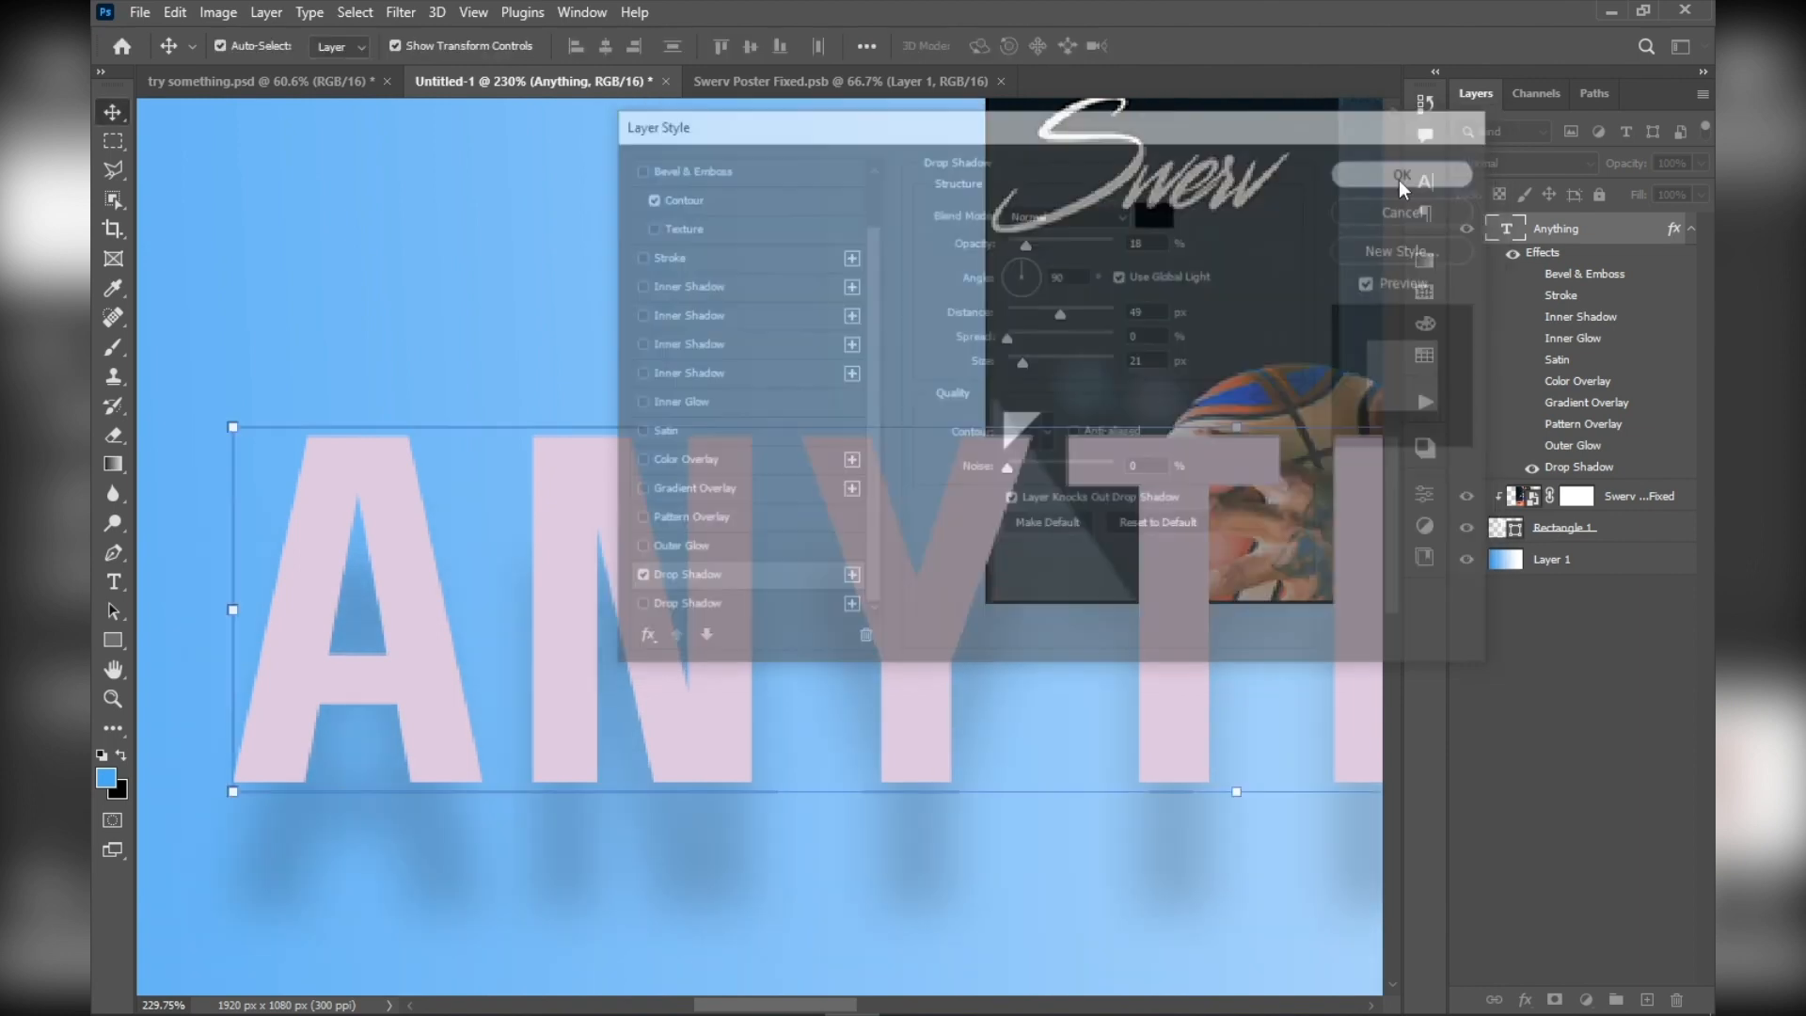
Examine the soft drop shadow behind the ANYTHING text from close up and from farther away
scroll(730, 511, down, 5)
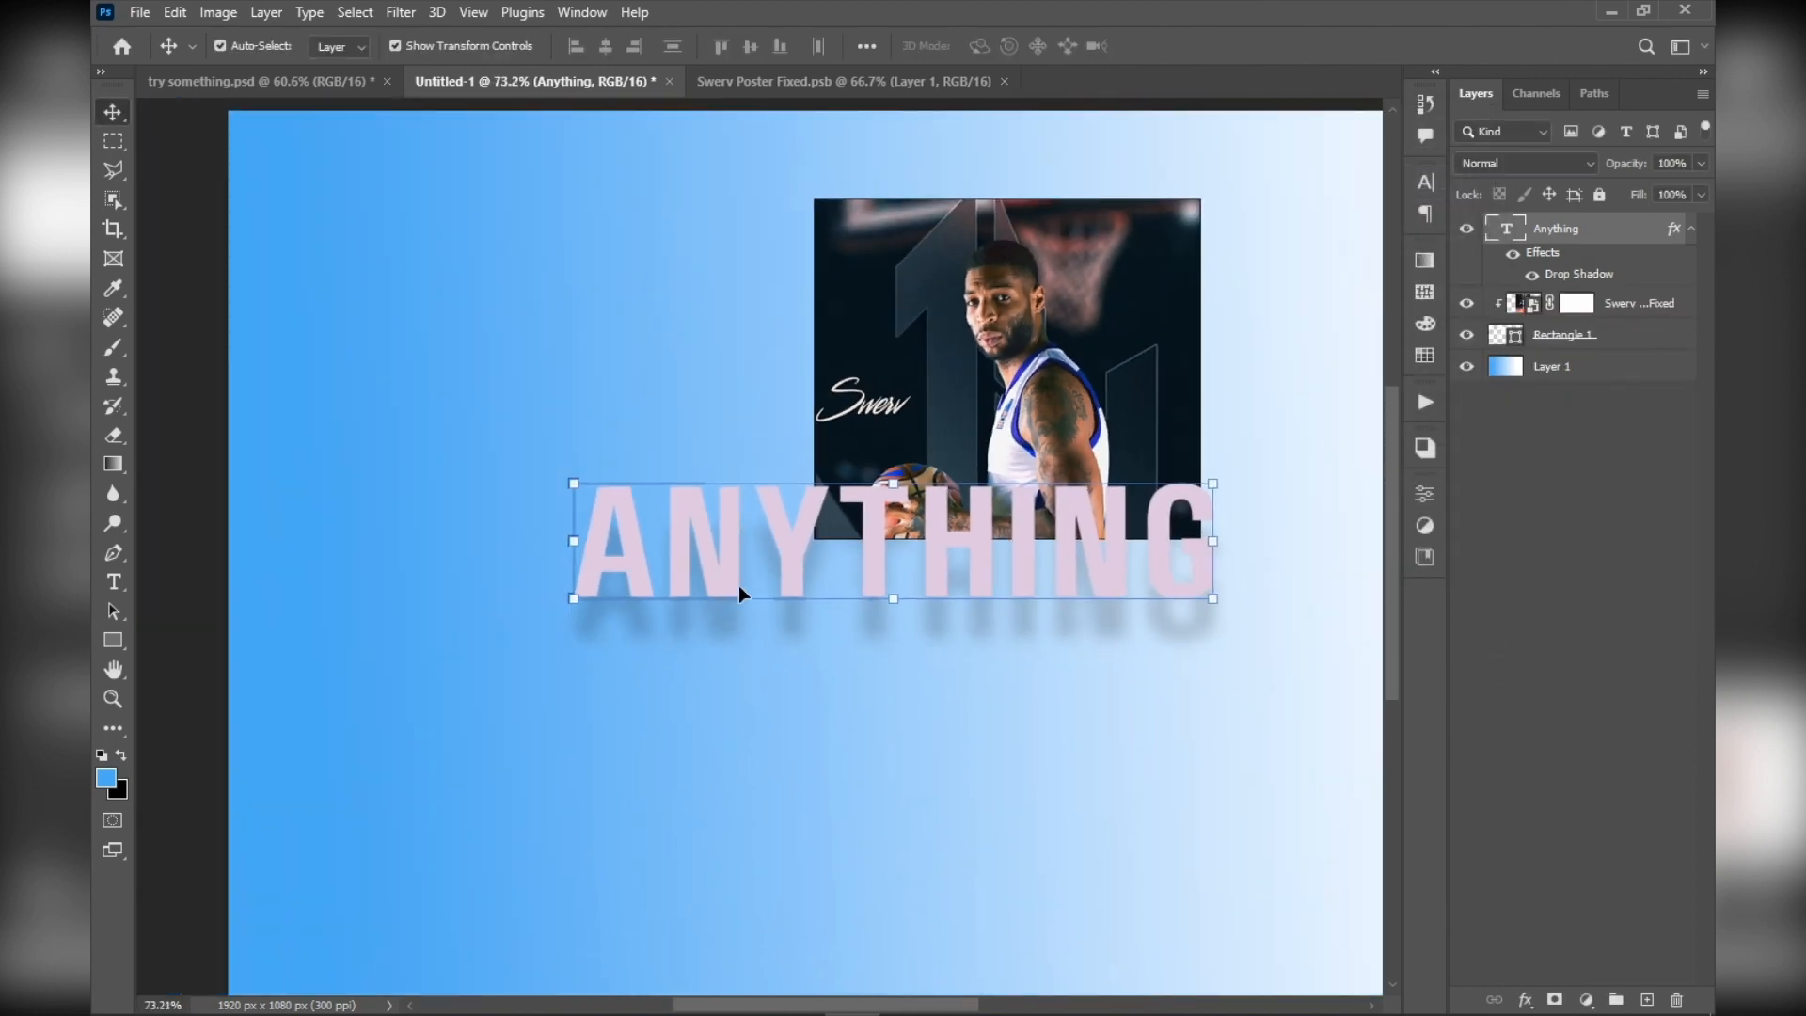
scroll(740, 596, up, 3)
scroll(737, 612, down, 3)
scroll(602, 484, up, 3)
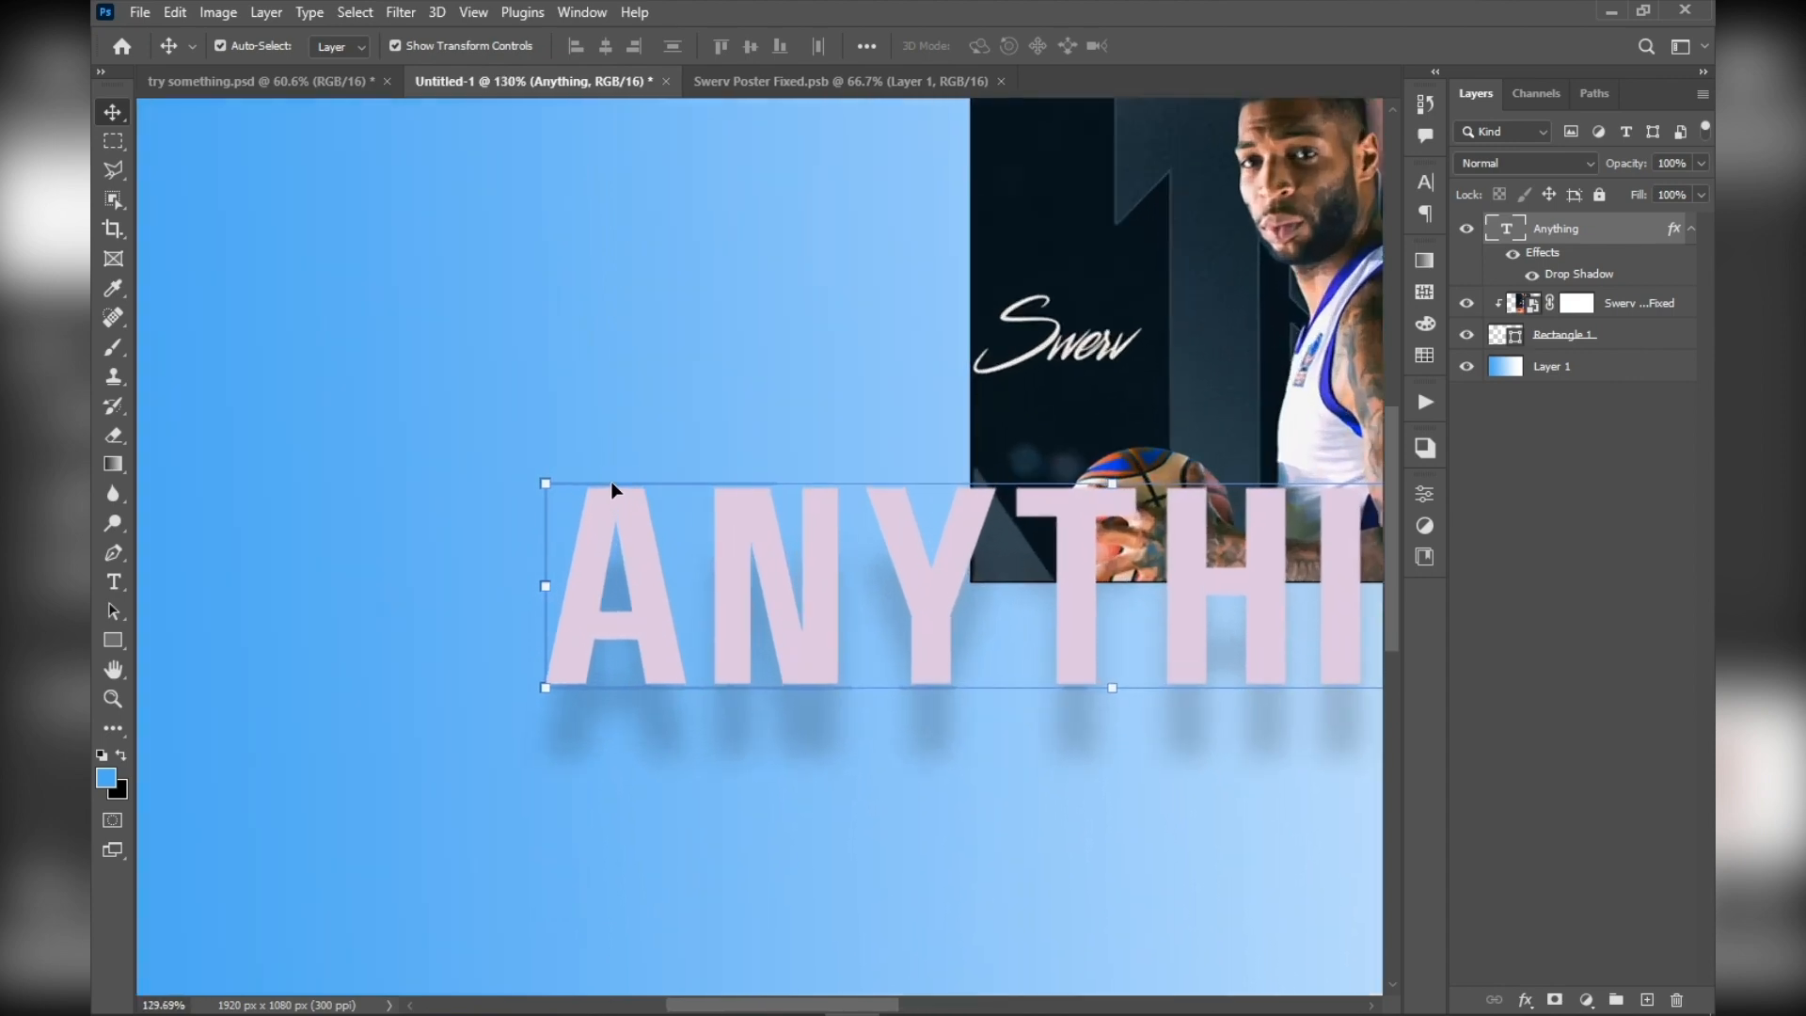
drag(1020, 388, 800, 468)
scroll(800, 467, down, 3)
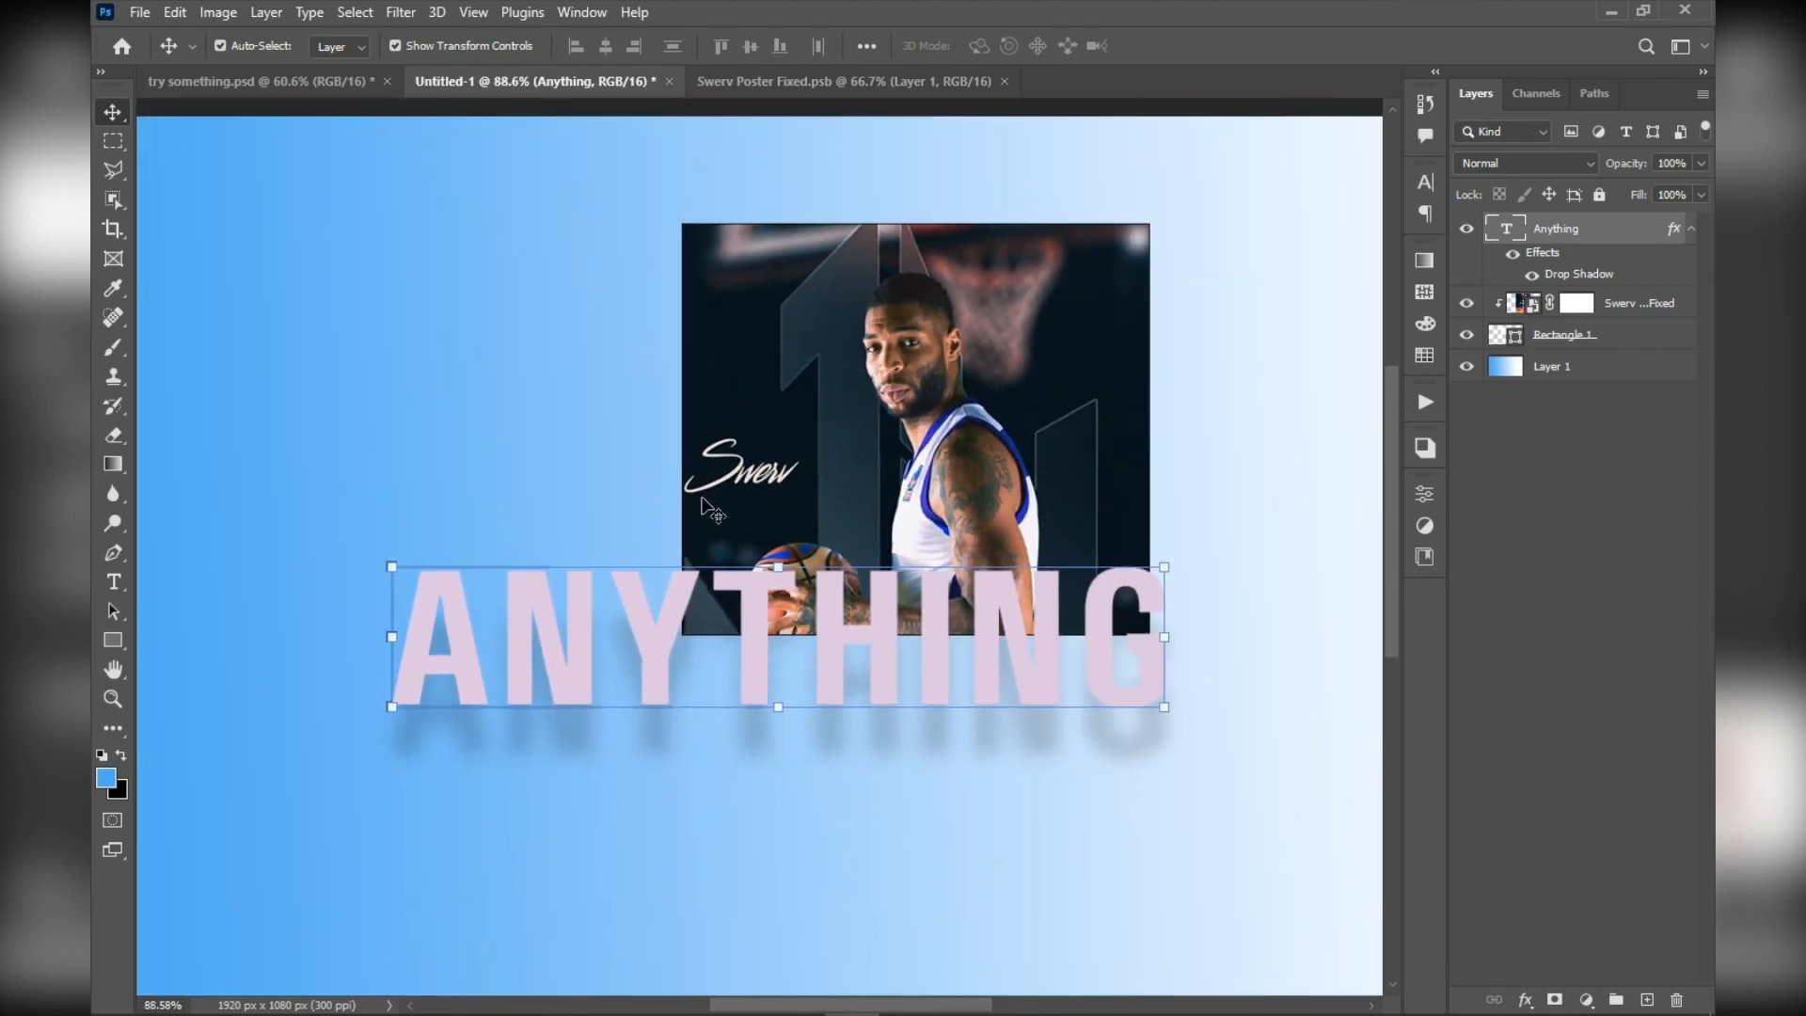
scroll(706, 536, up, 2)
scroll(707, 532, down, 1)
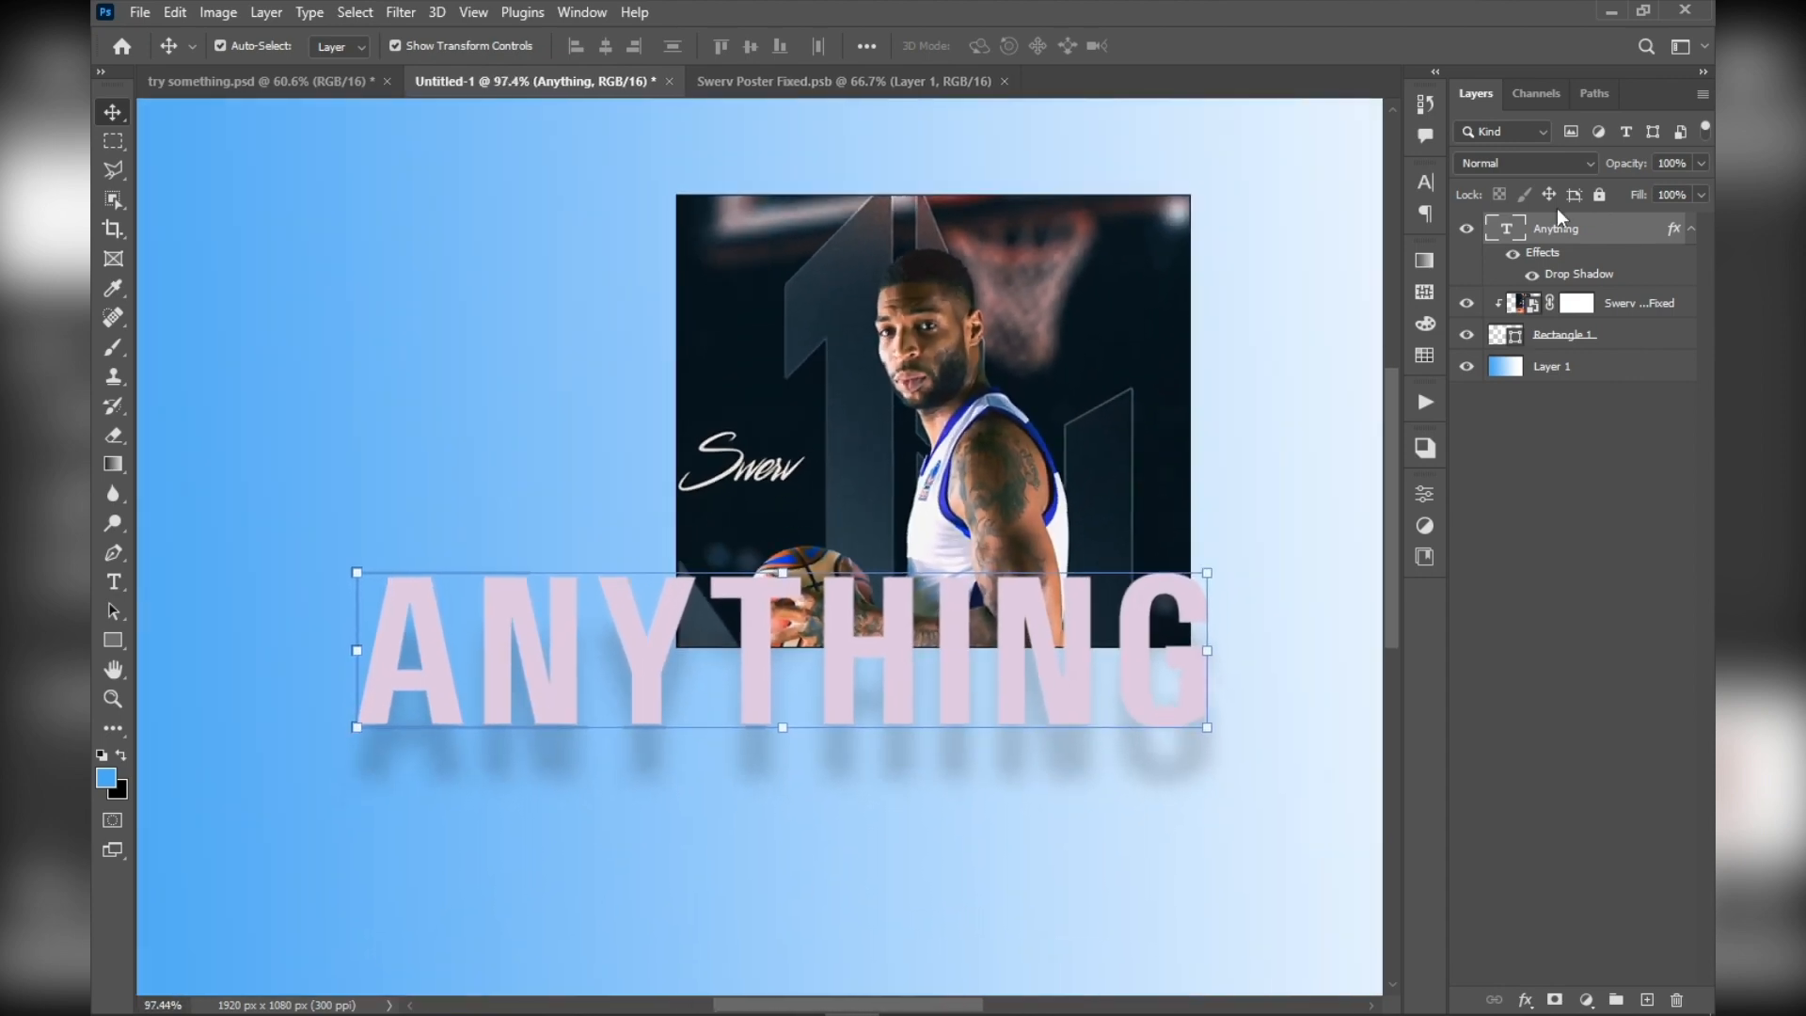
Duplicate the Anything text layer and release both text layers from the clipping mask
drag(1665, 230, 1648, 999)
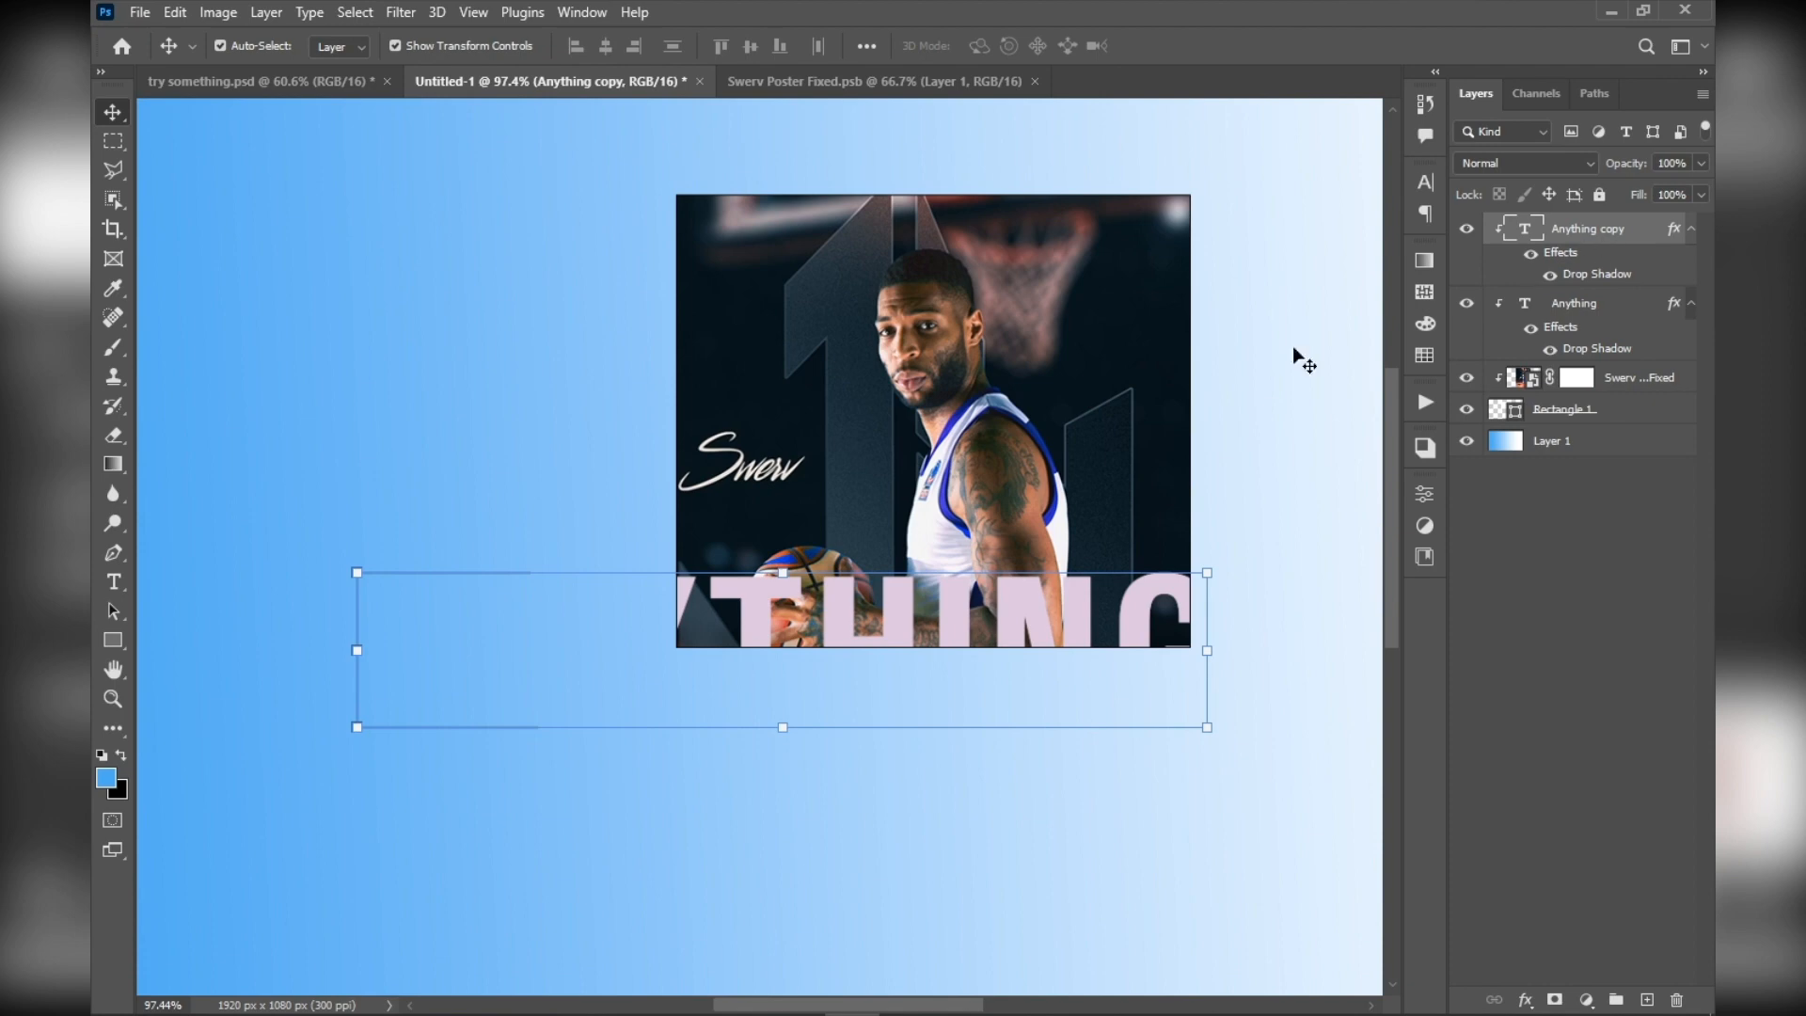
scroll(908, 434, up, 3)
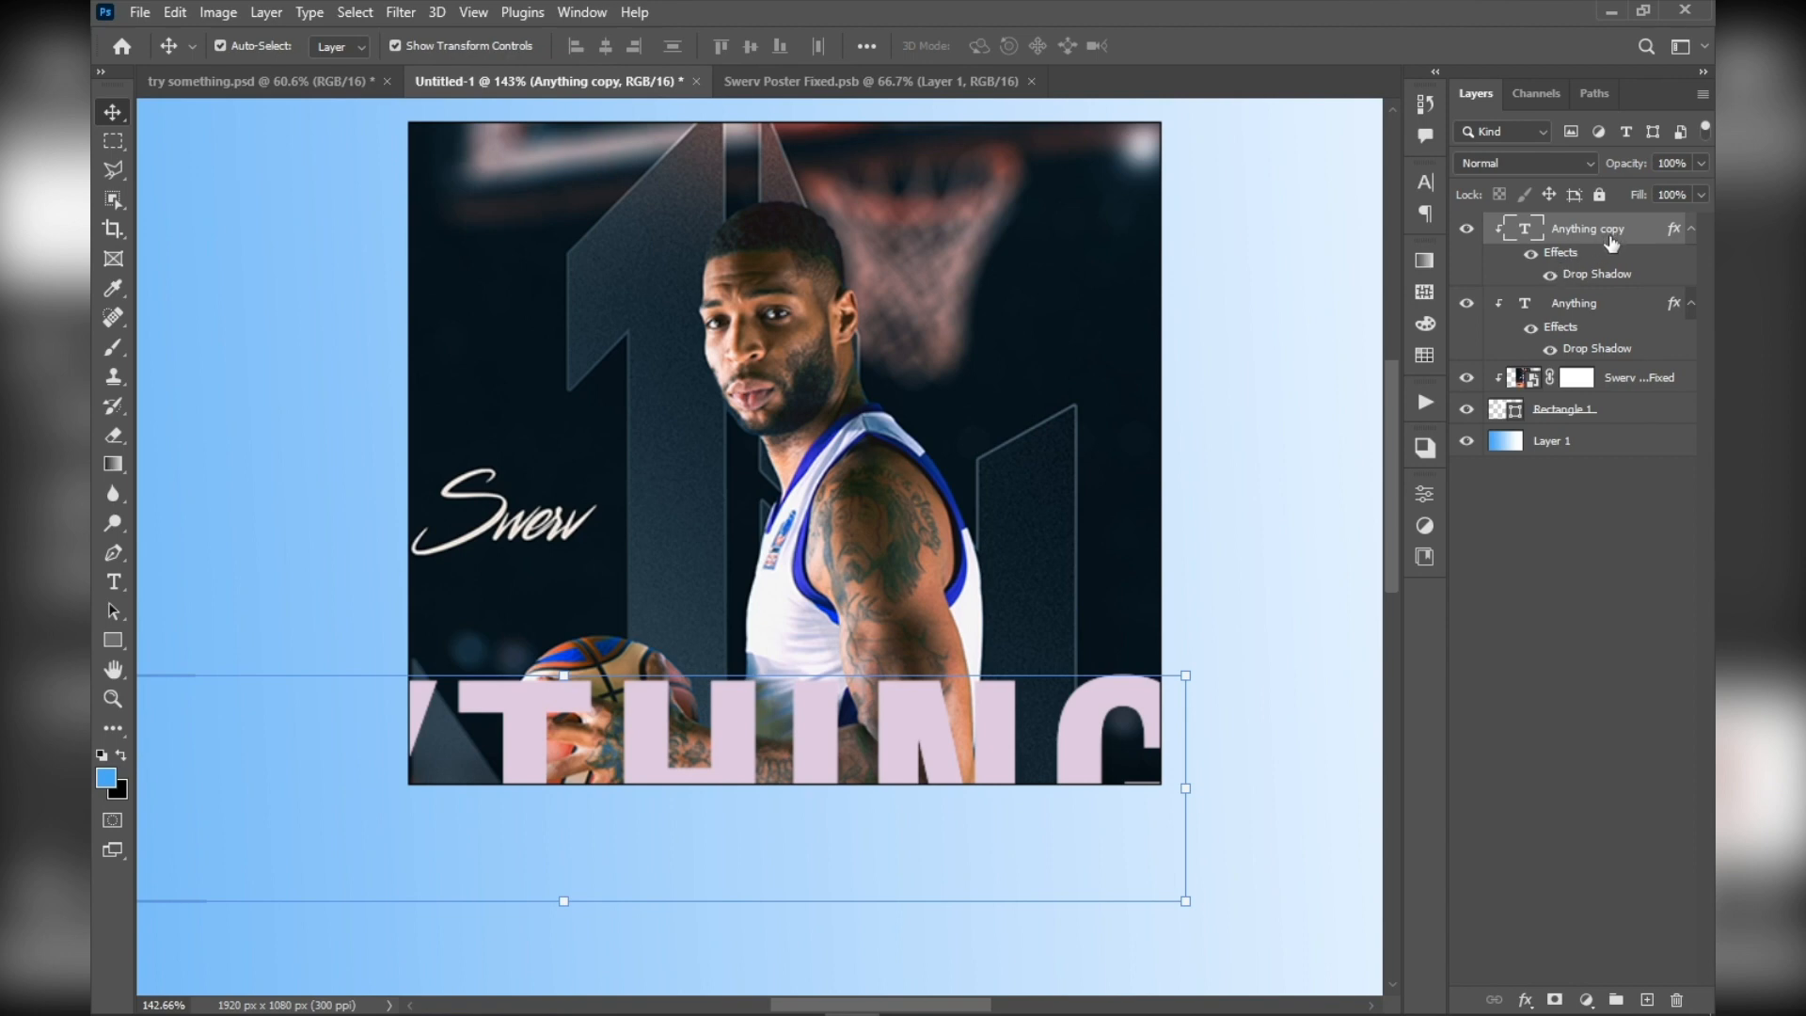
alt+click(1632, 283)
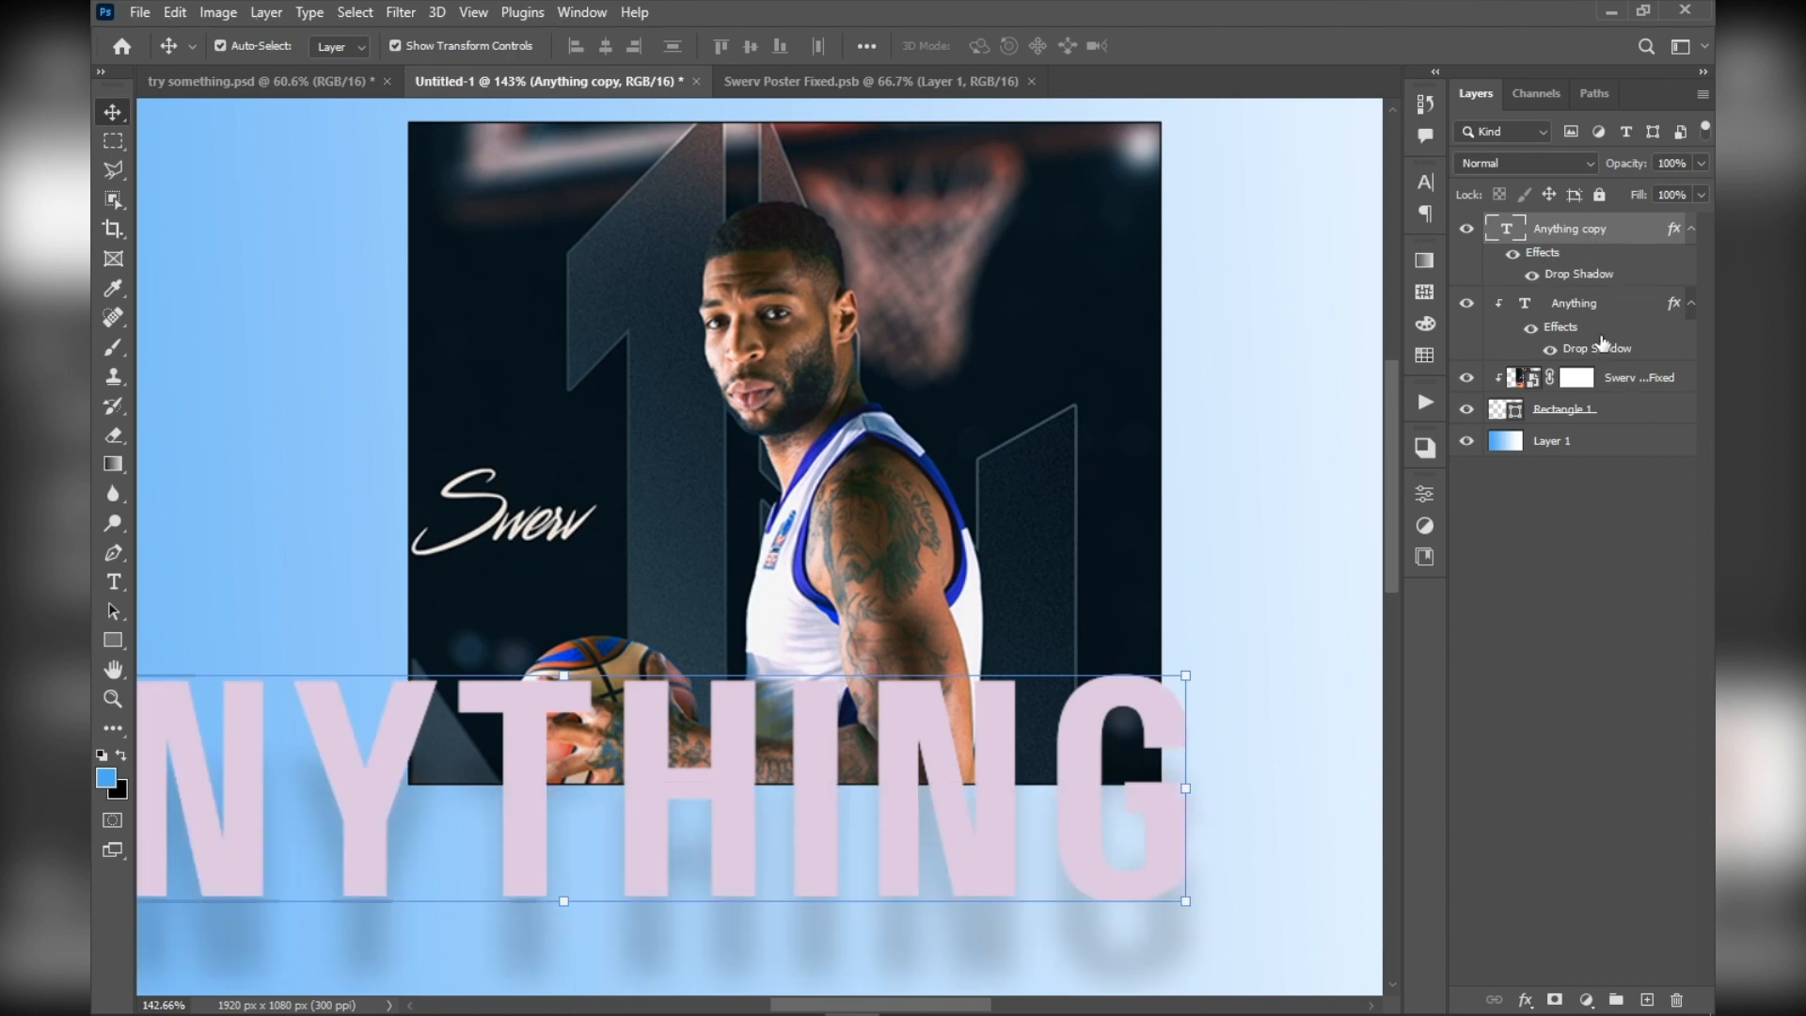
mouse_move(1602, 341)
mouse_down()
mouse_move(1610, 263)
mouse_move(1606, 356)
mouse_up()
alt+click(1597, 359)
Examine the two overlapping ANYTHING text layers and their combined shadows over the poster image
scroll(917, 612, down, 5)
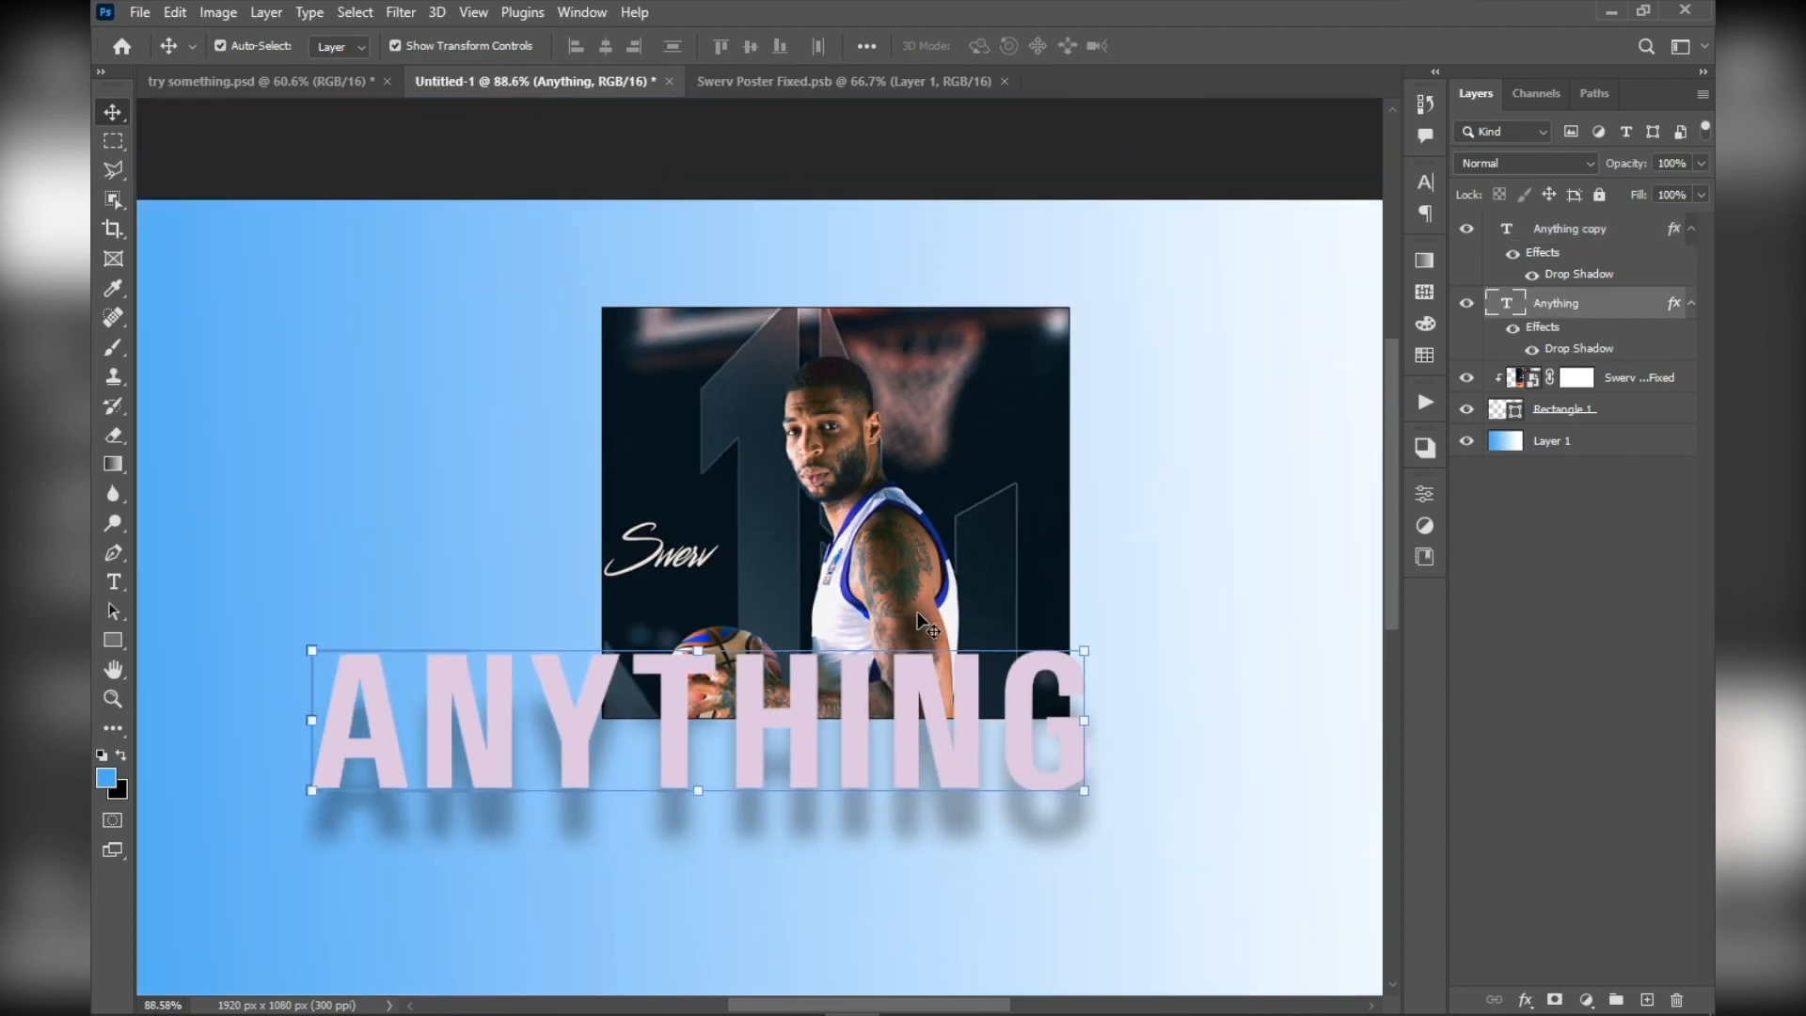
scroll(917, 612, up, 6)
scroll(621, 569, down, 5)
scroll(666, 336, up, 5)
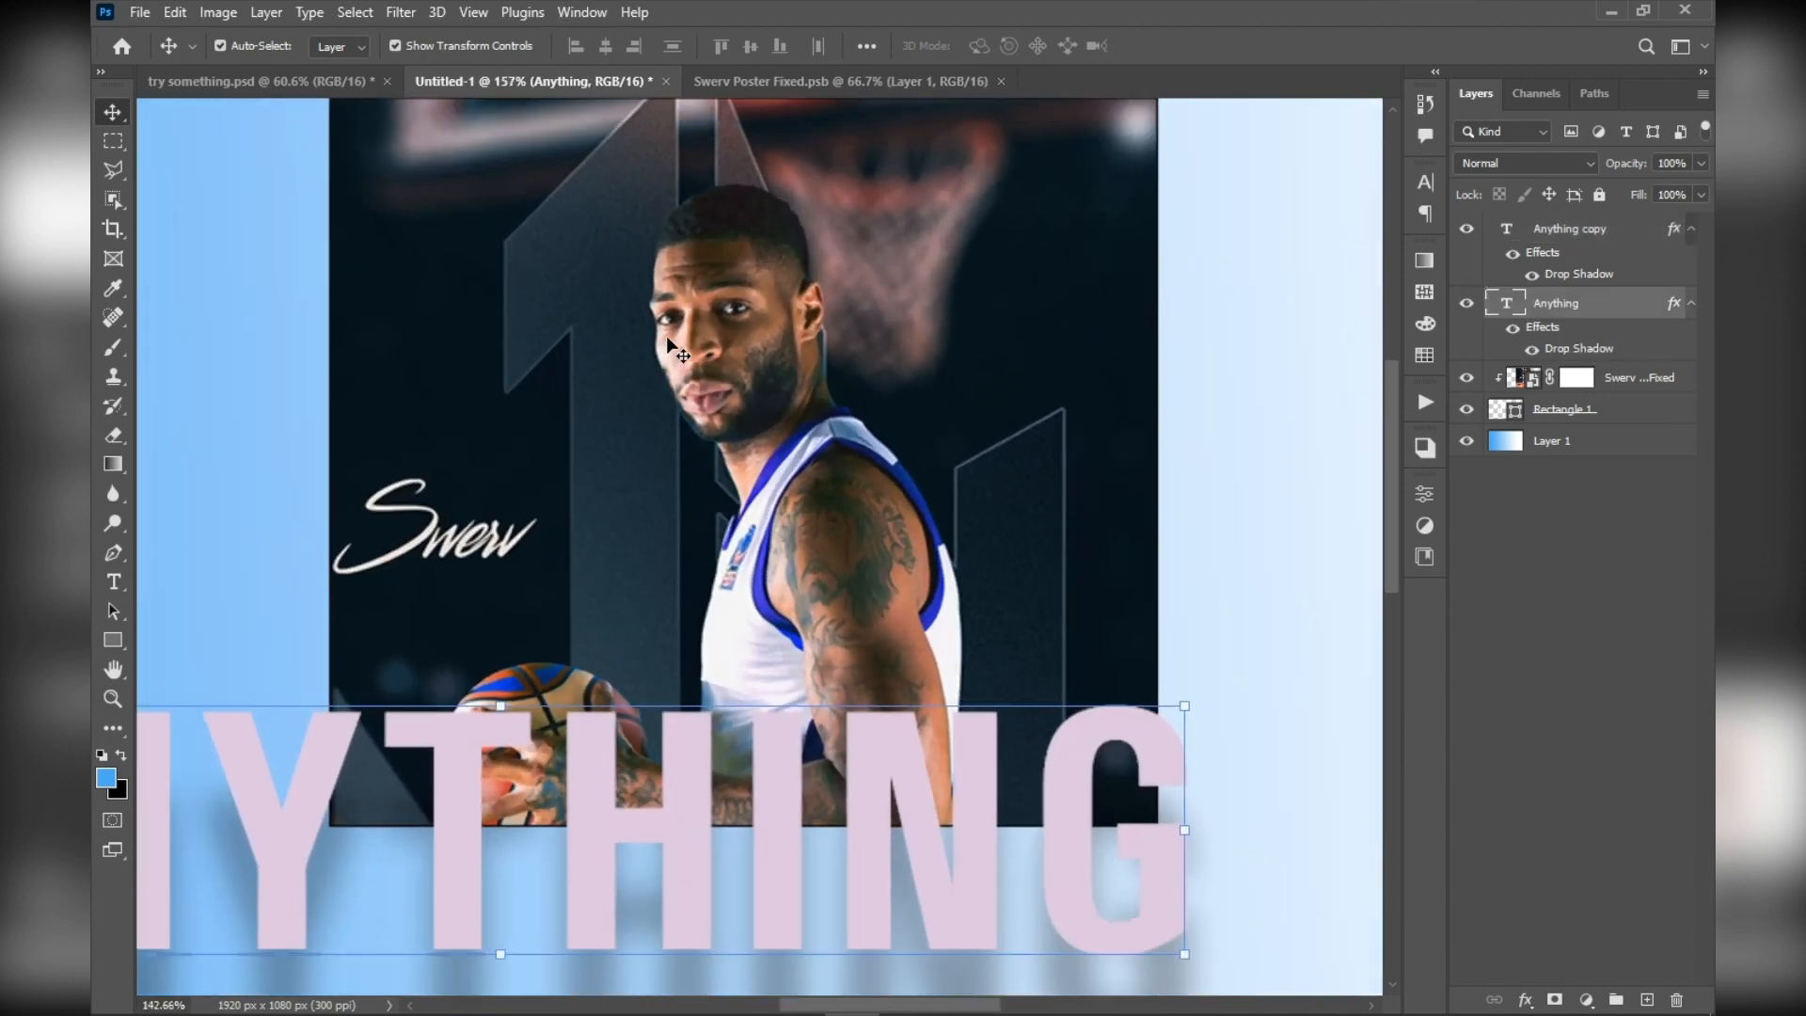
scroll(677, 285, down, 5)
scroll(678, 285, down, 2)
scroll(524, 467, up, 2)
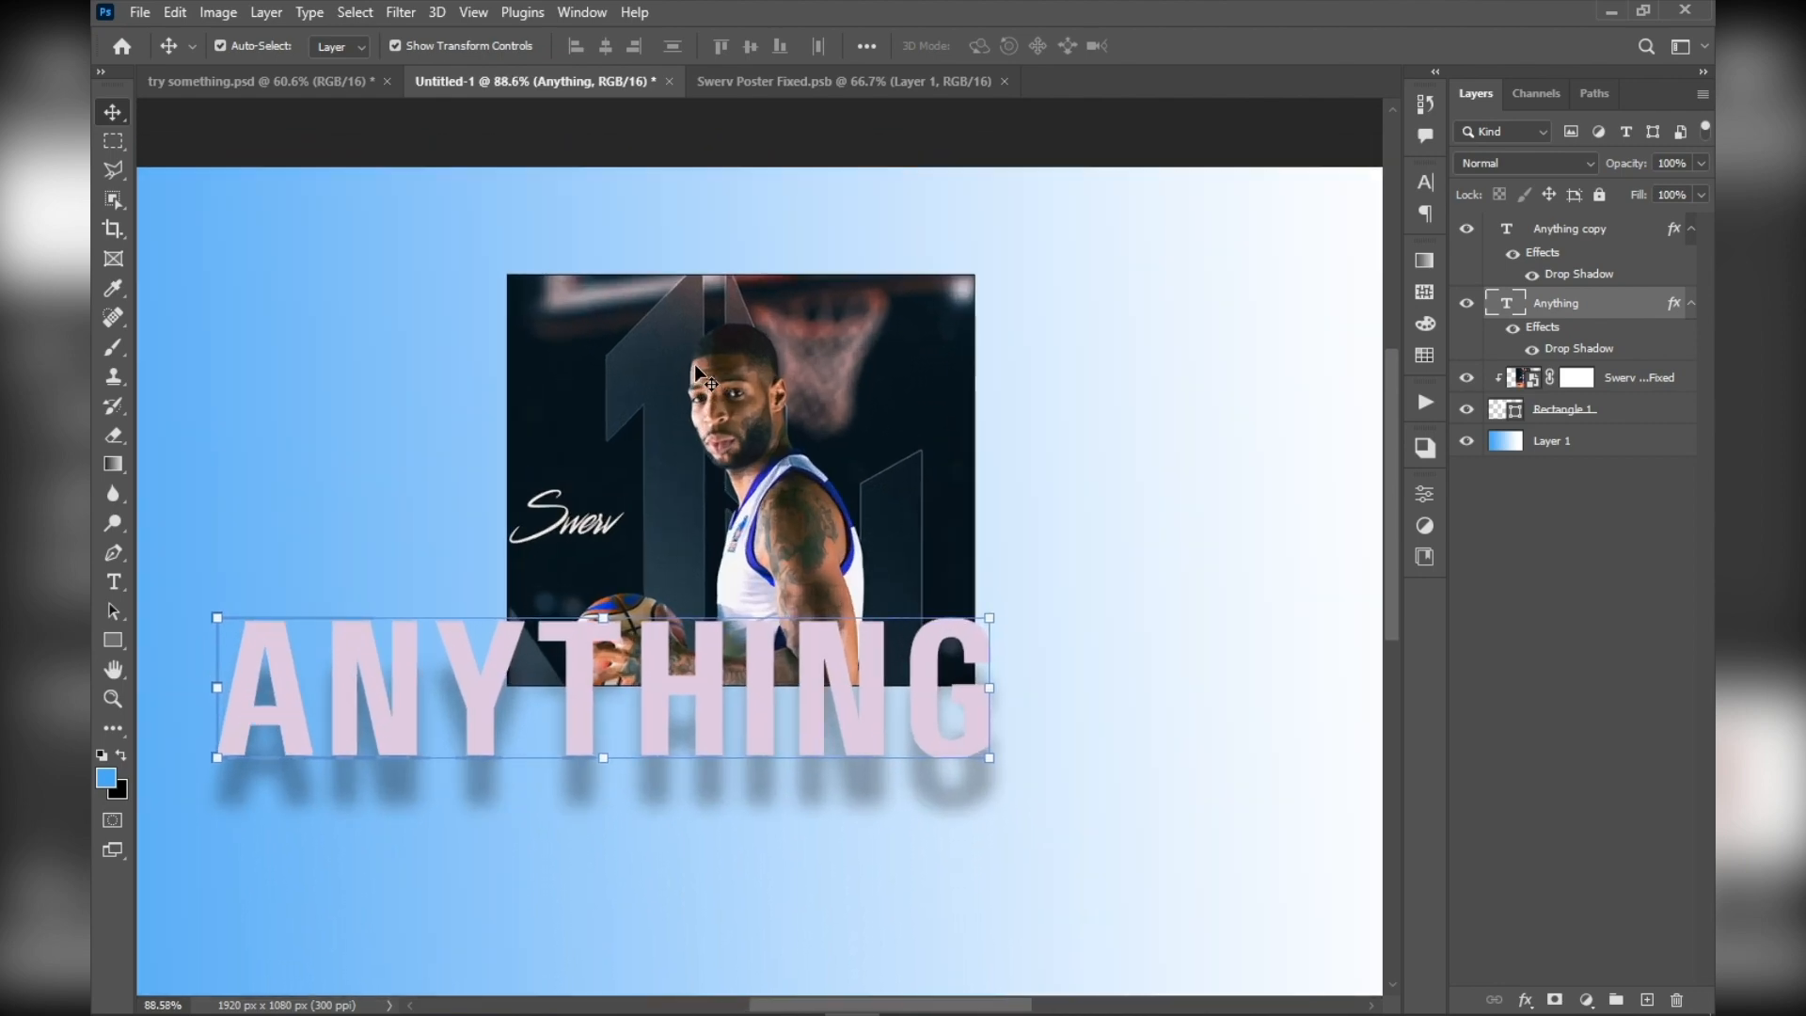
drag(531, 466, 610, 454)
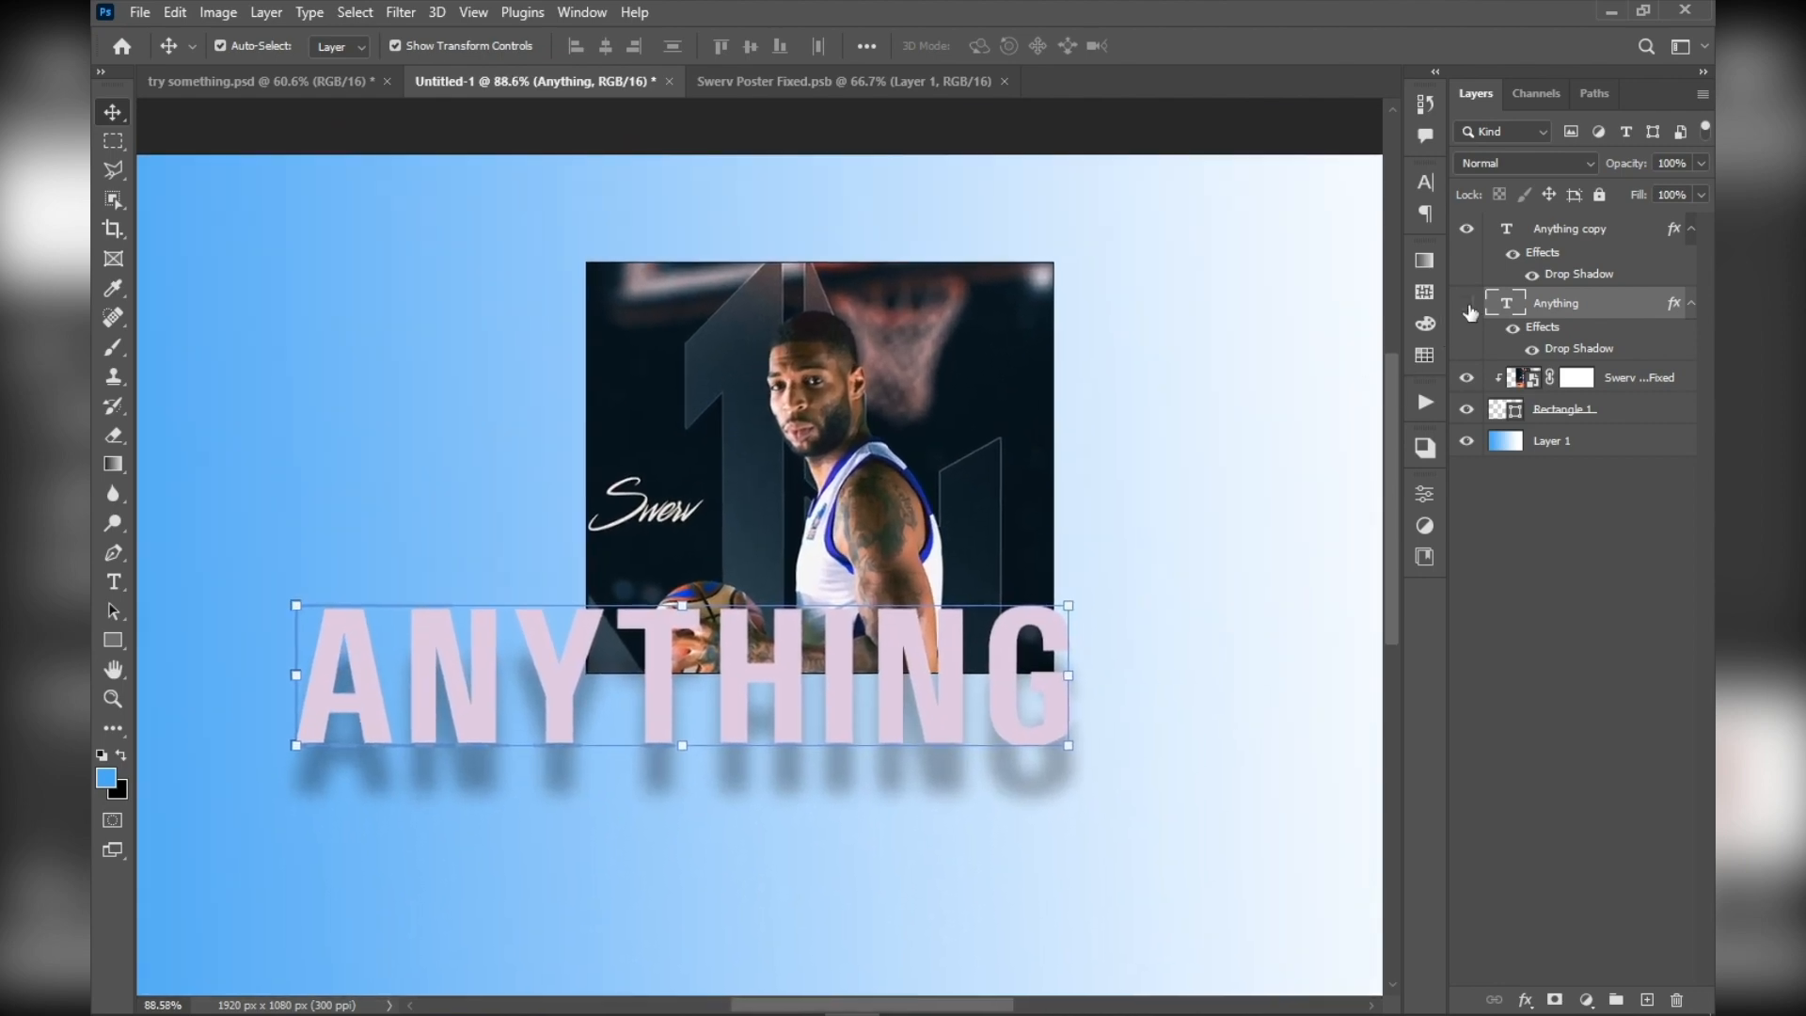
Hide the original Anything text layer and select the Anything copy layer
click(1468, 305)
click(1499, 268)
scroll(551, 636, up, 3)
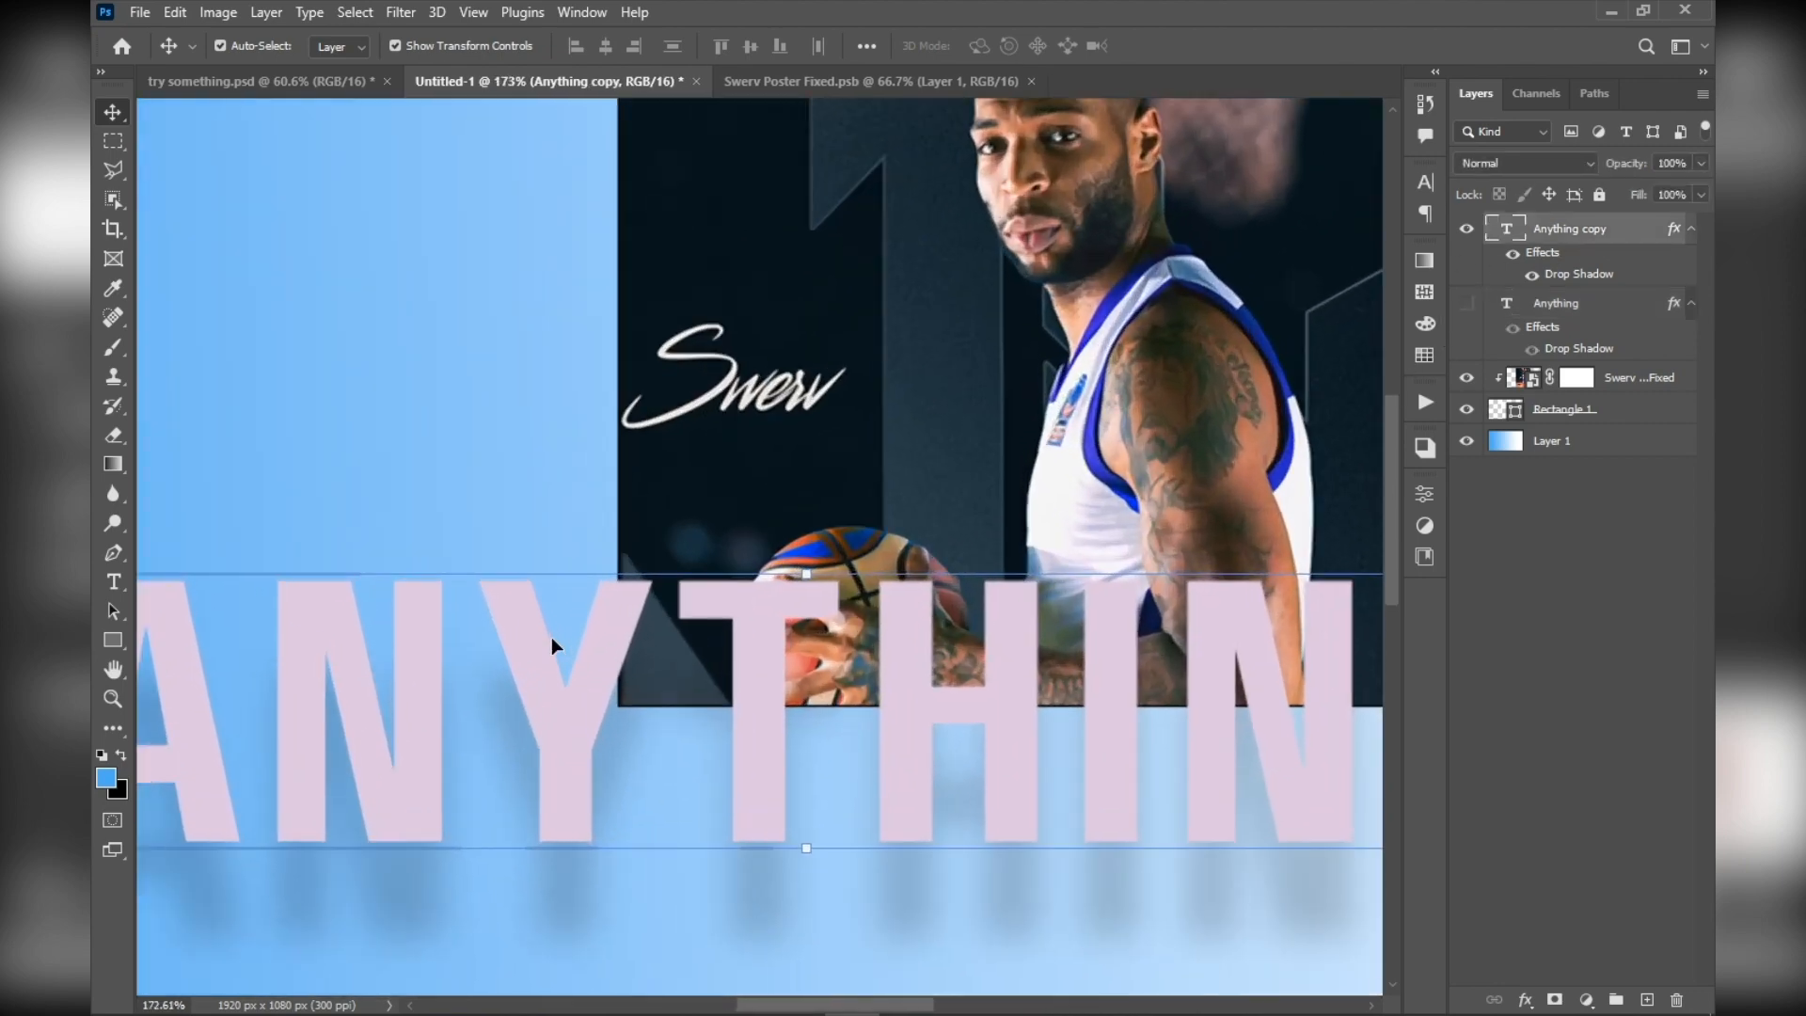
scroll(551, 636, down, 1)
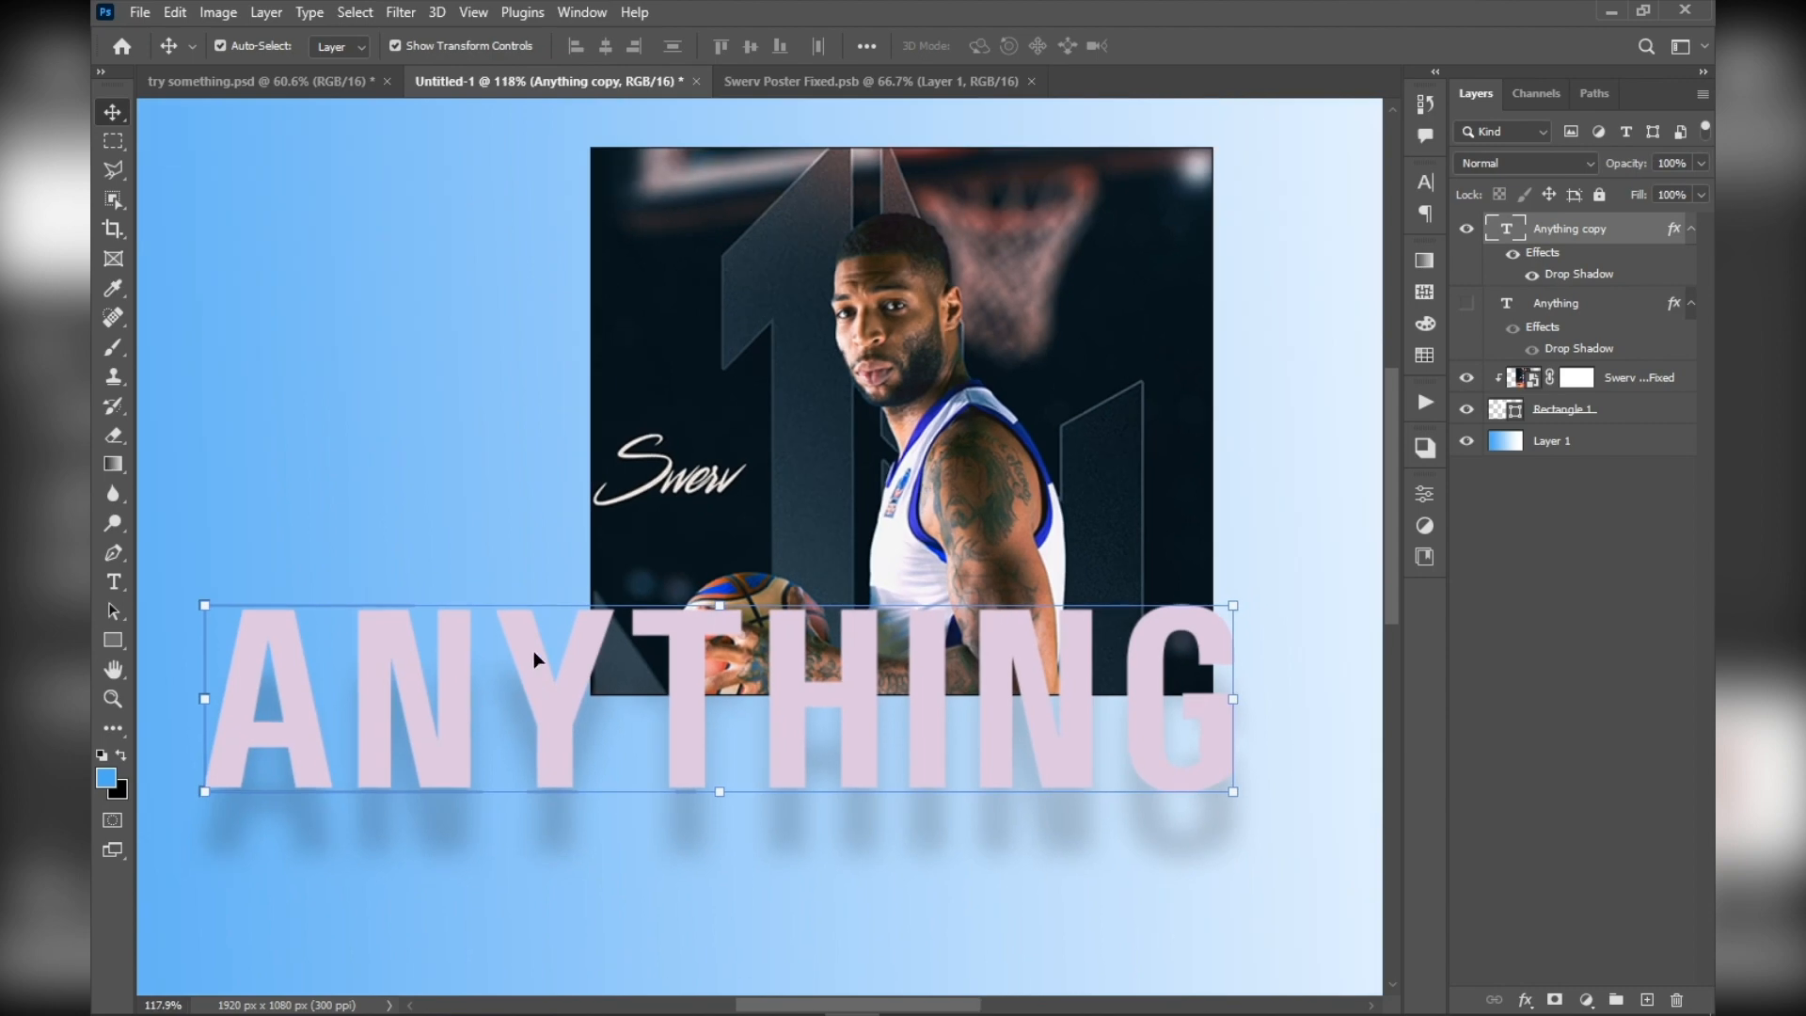
Apply a Gaussian Blur with a 4.8 pixel radius to the Anything copy layer, converting the text to a smart object
click(395, 11)
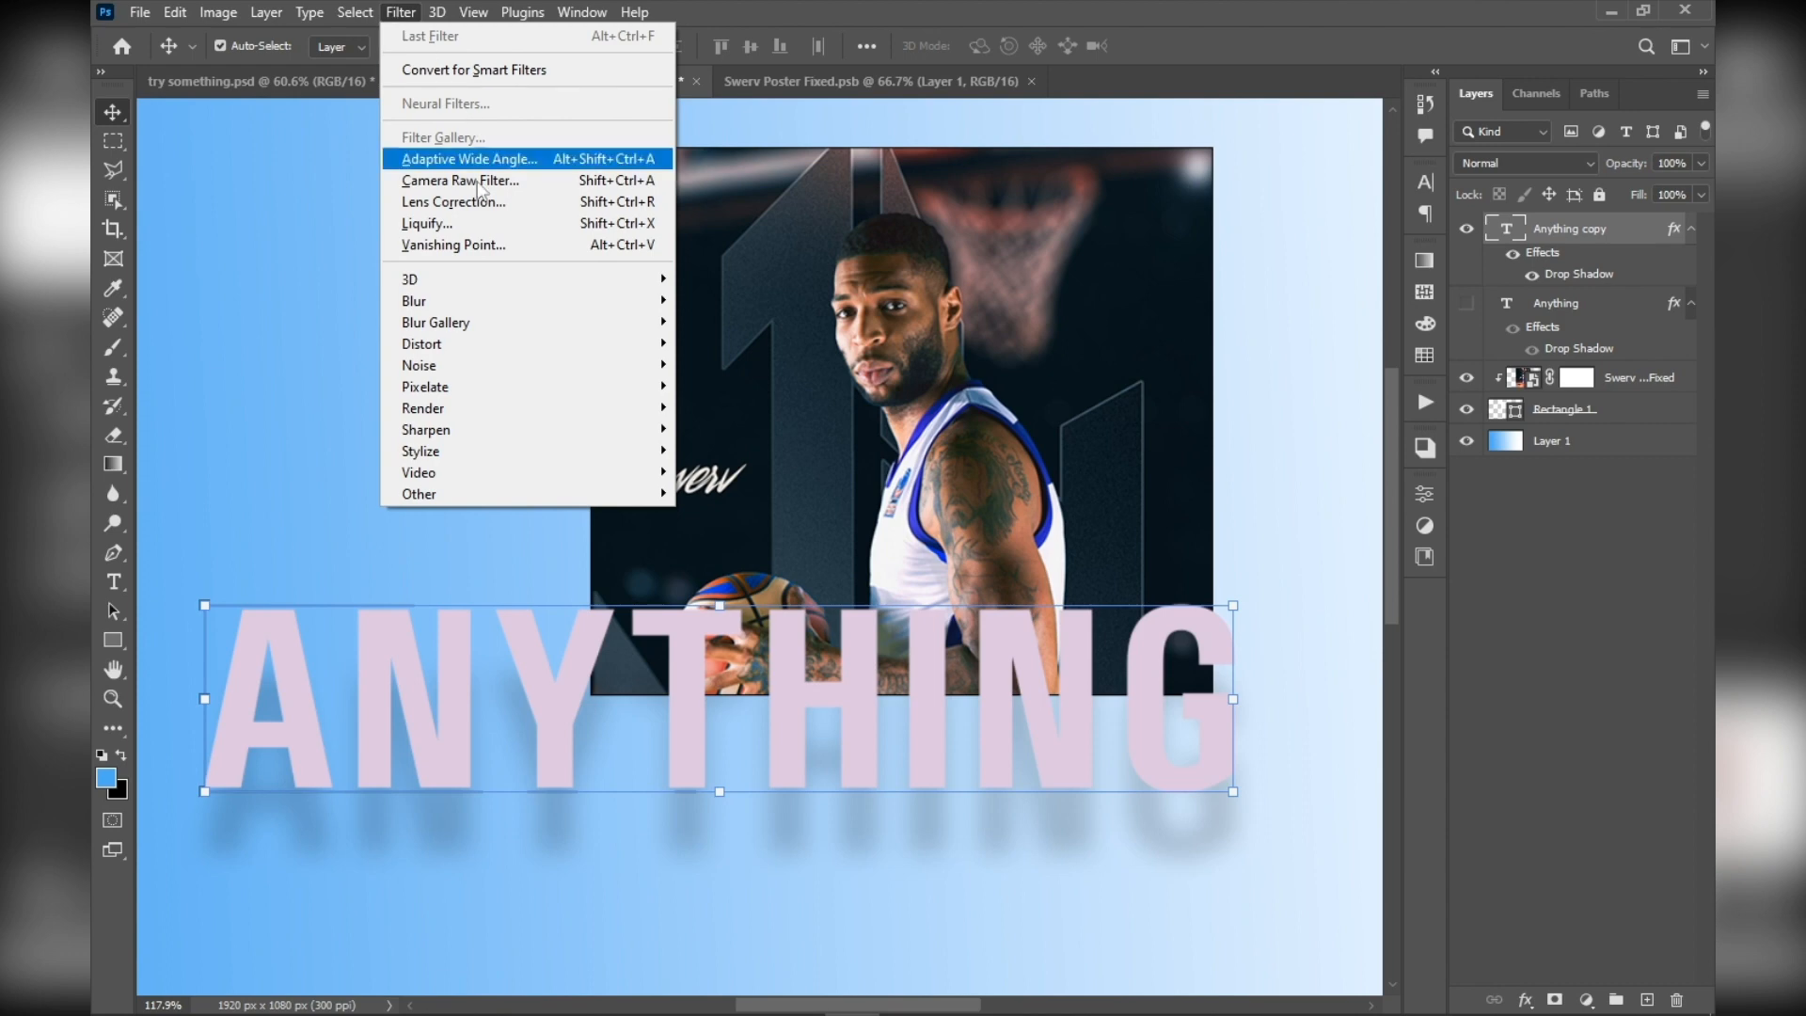
mouse_move(463, 302)
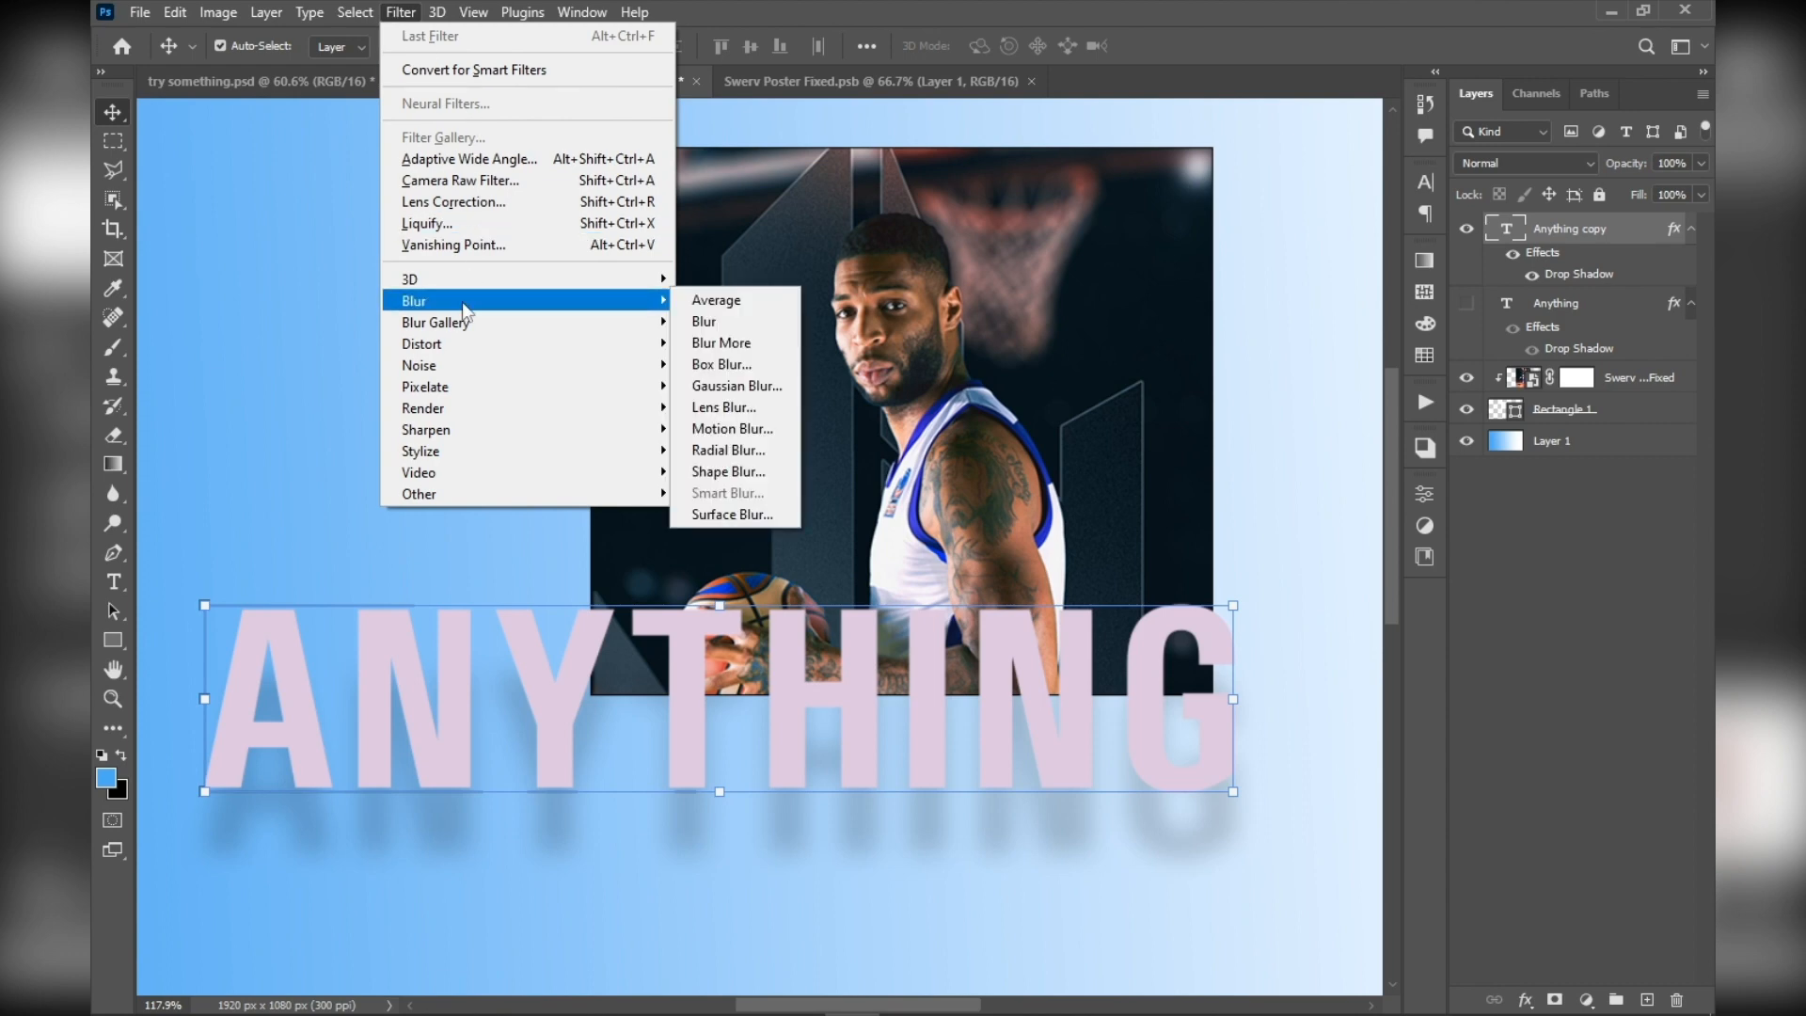
click(780, 396)
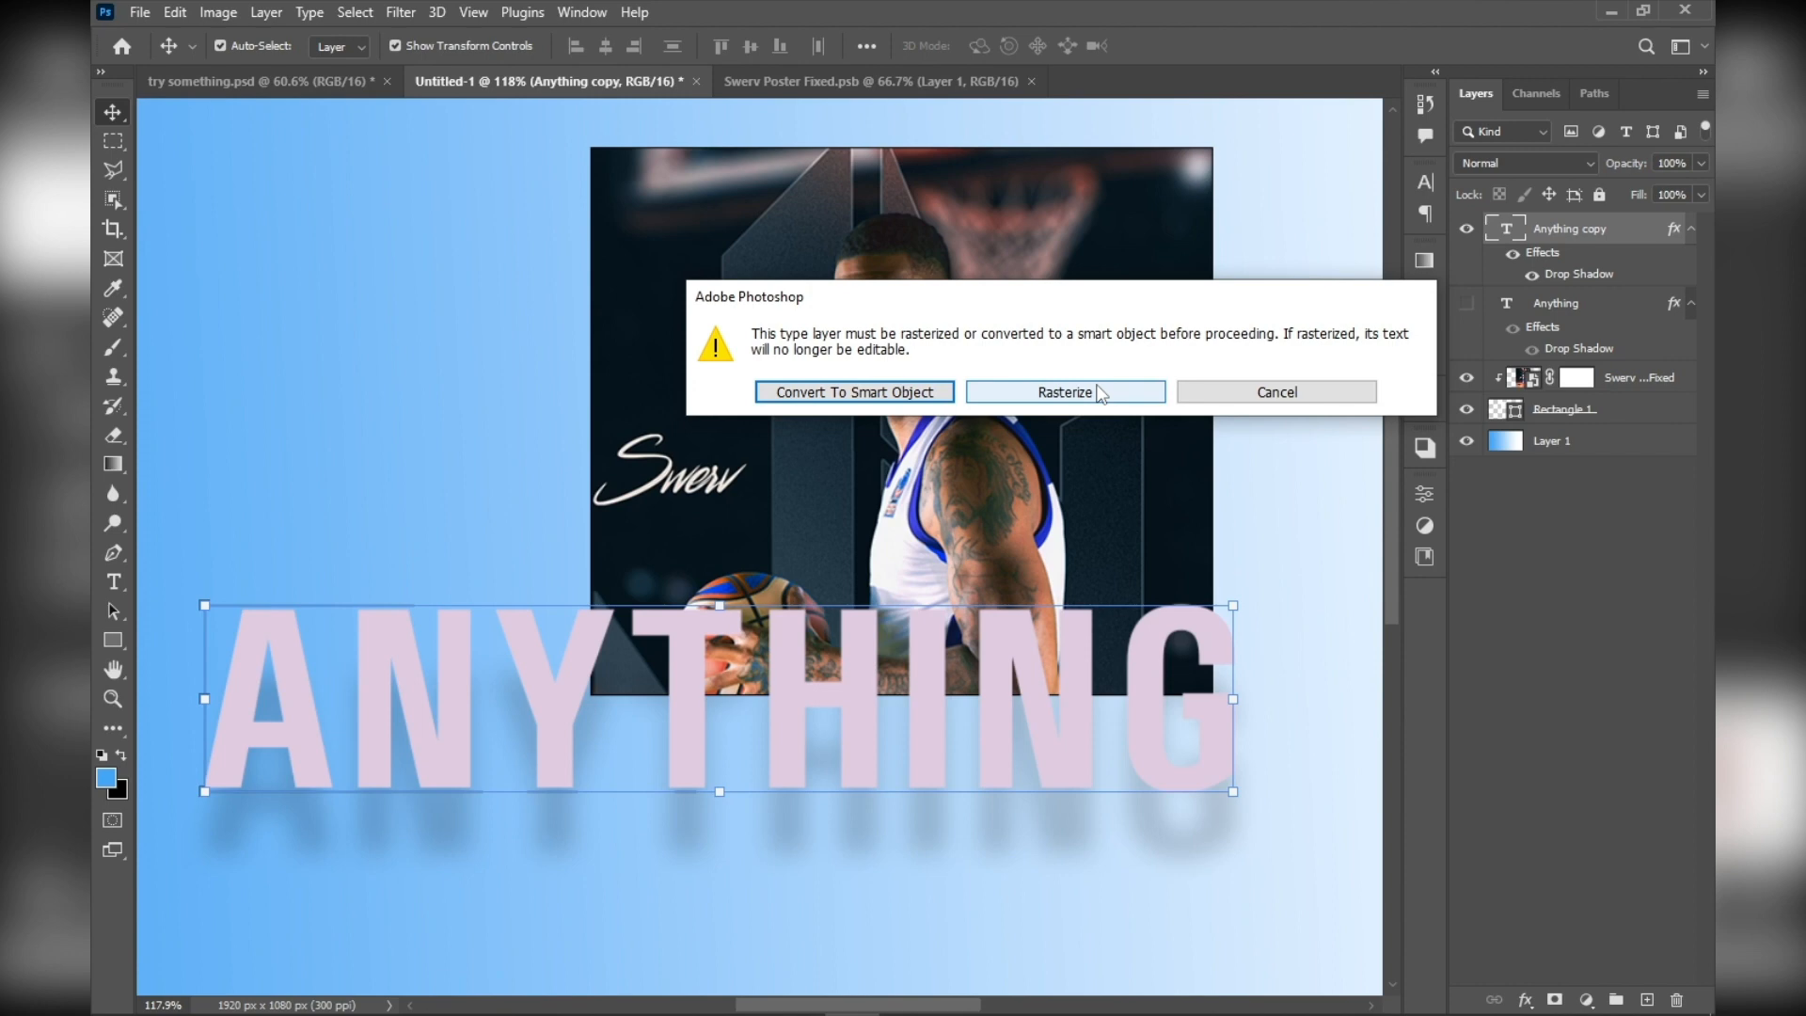
click(901, 393)
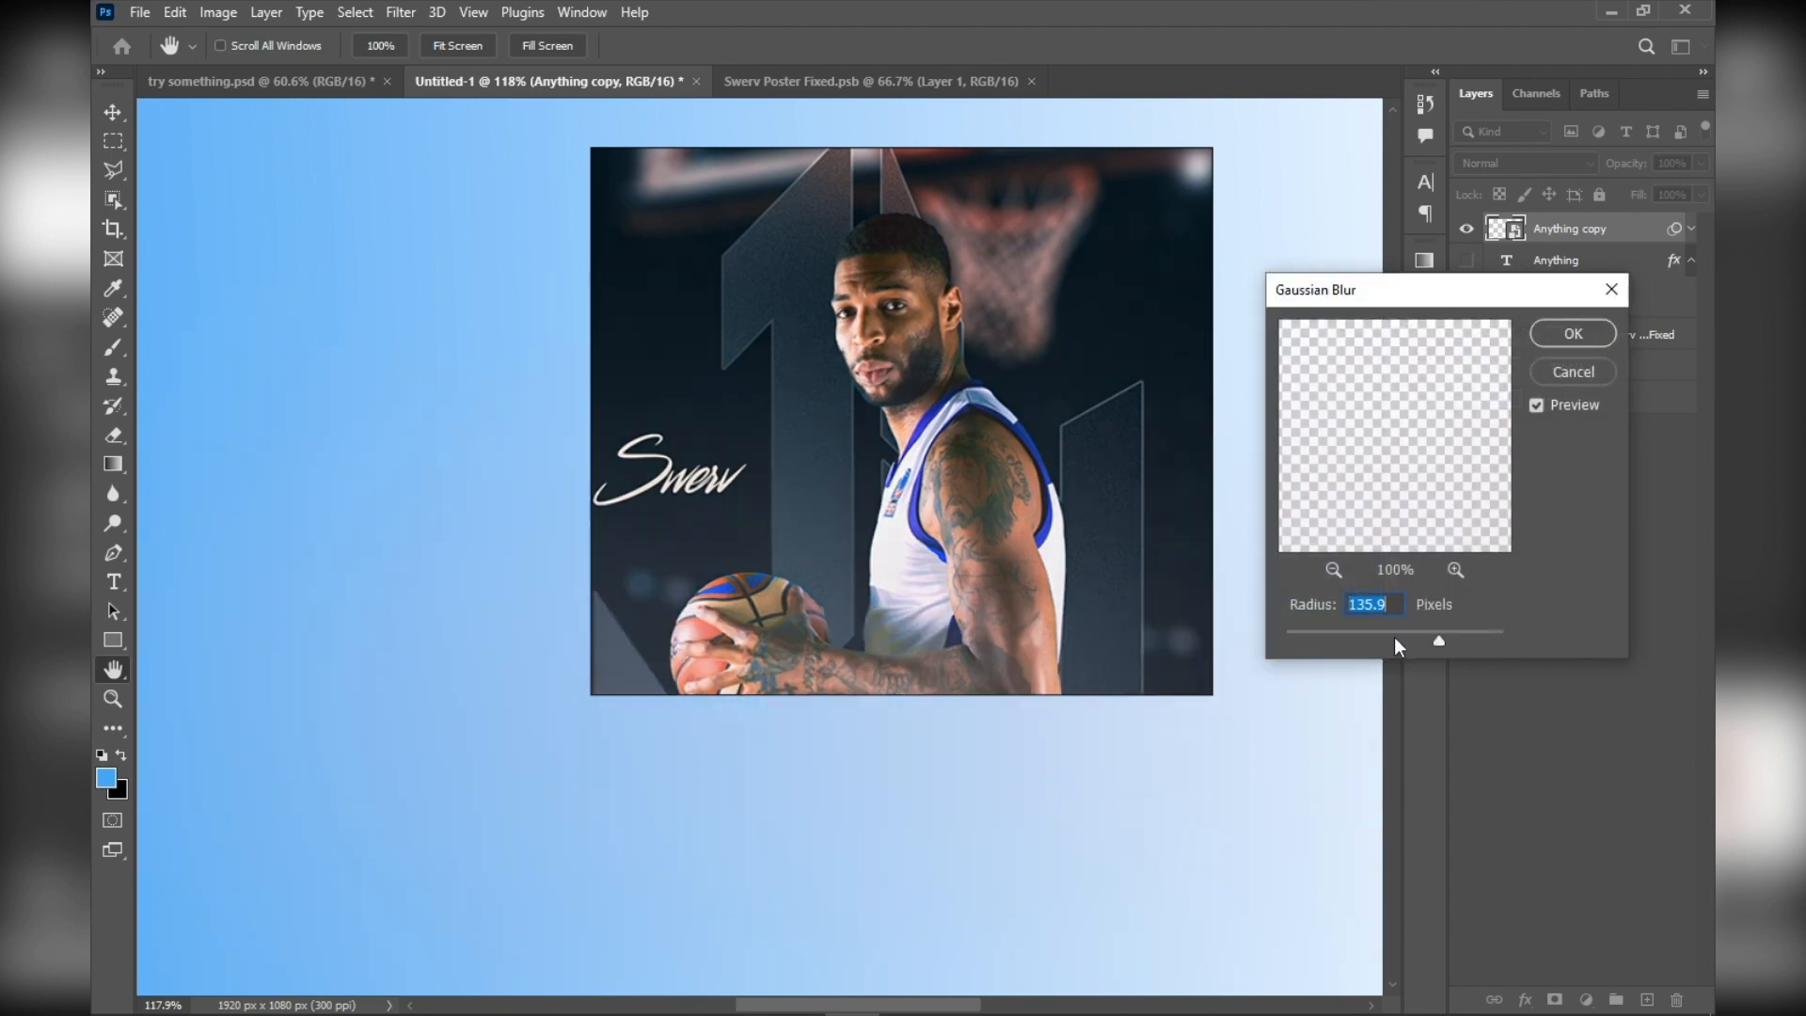
drag(1394, 636, 1341, 639)
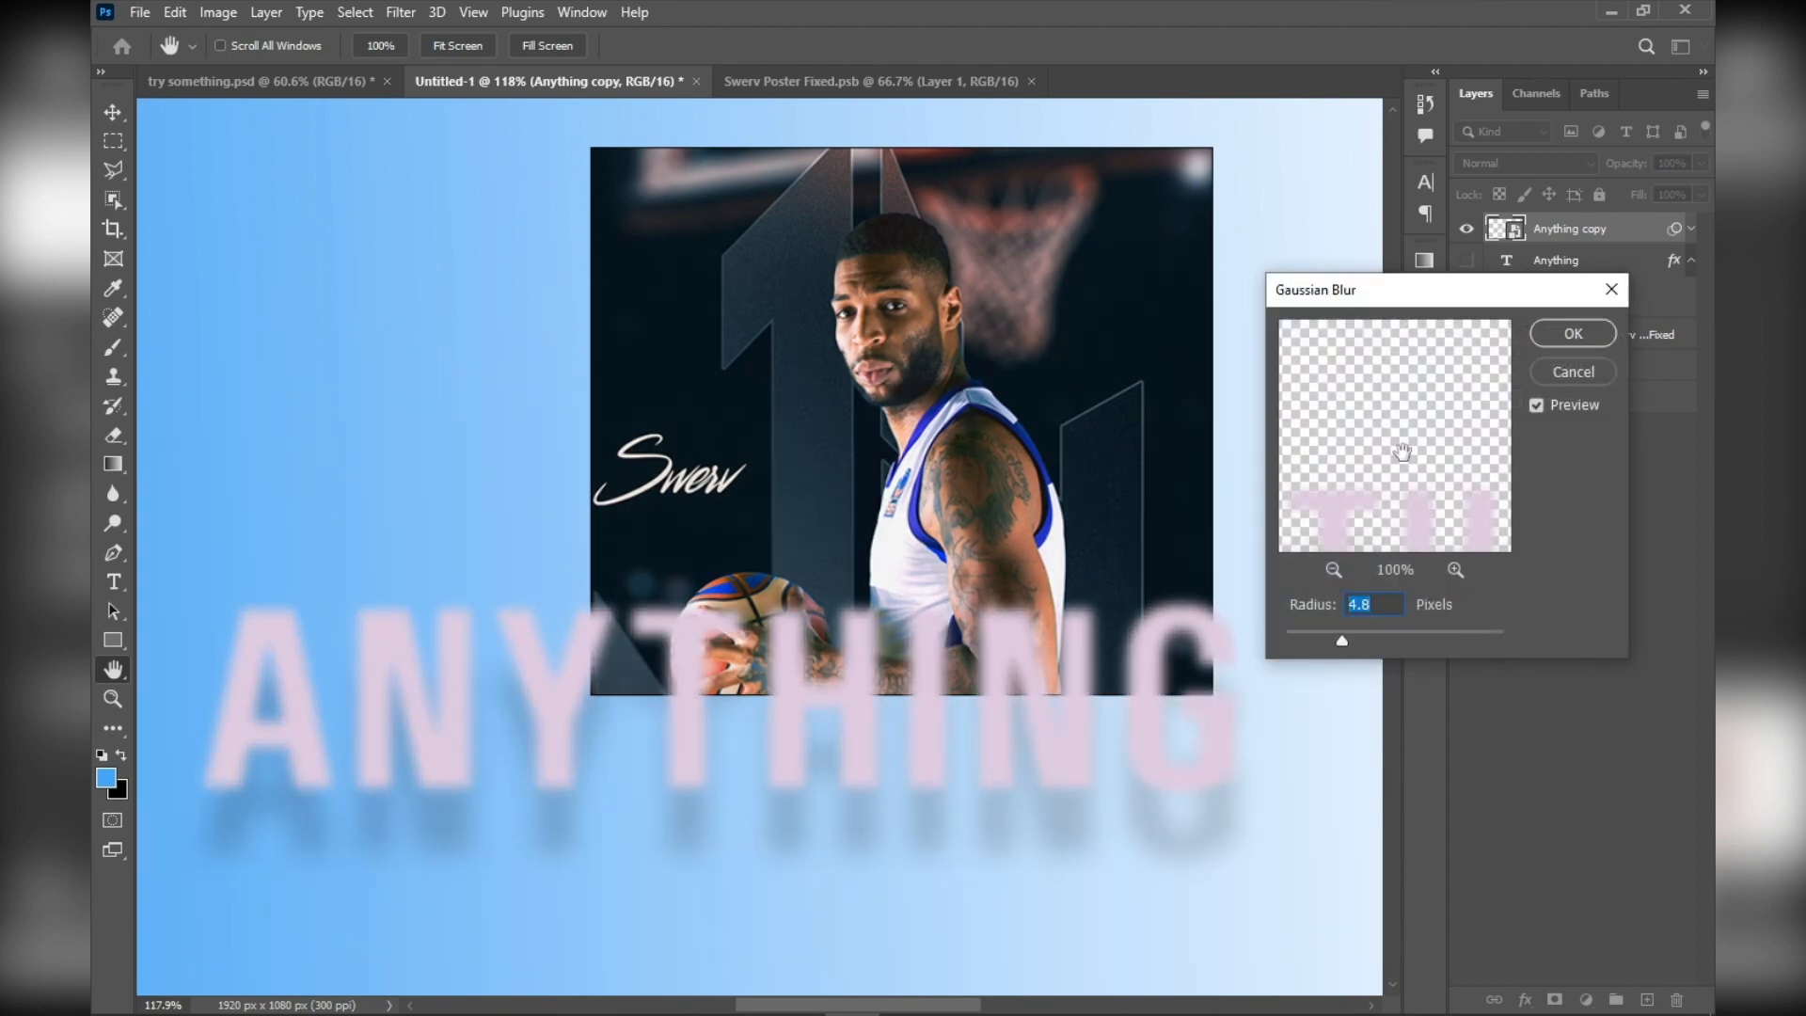
click(1573, 334)
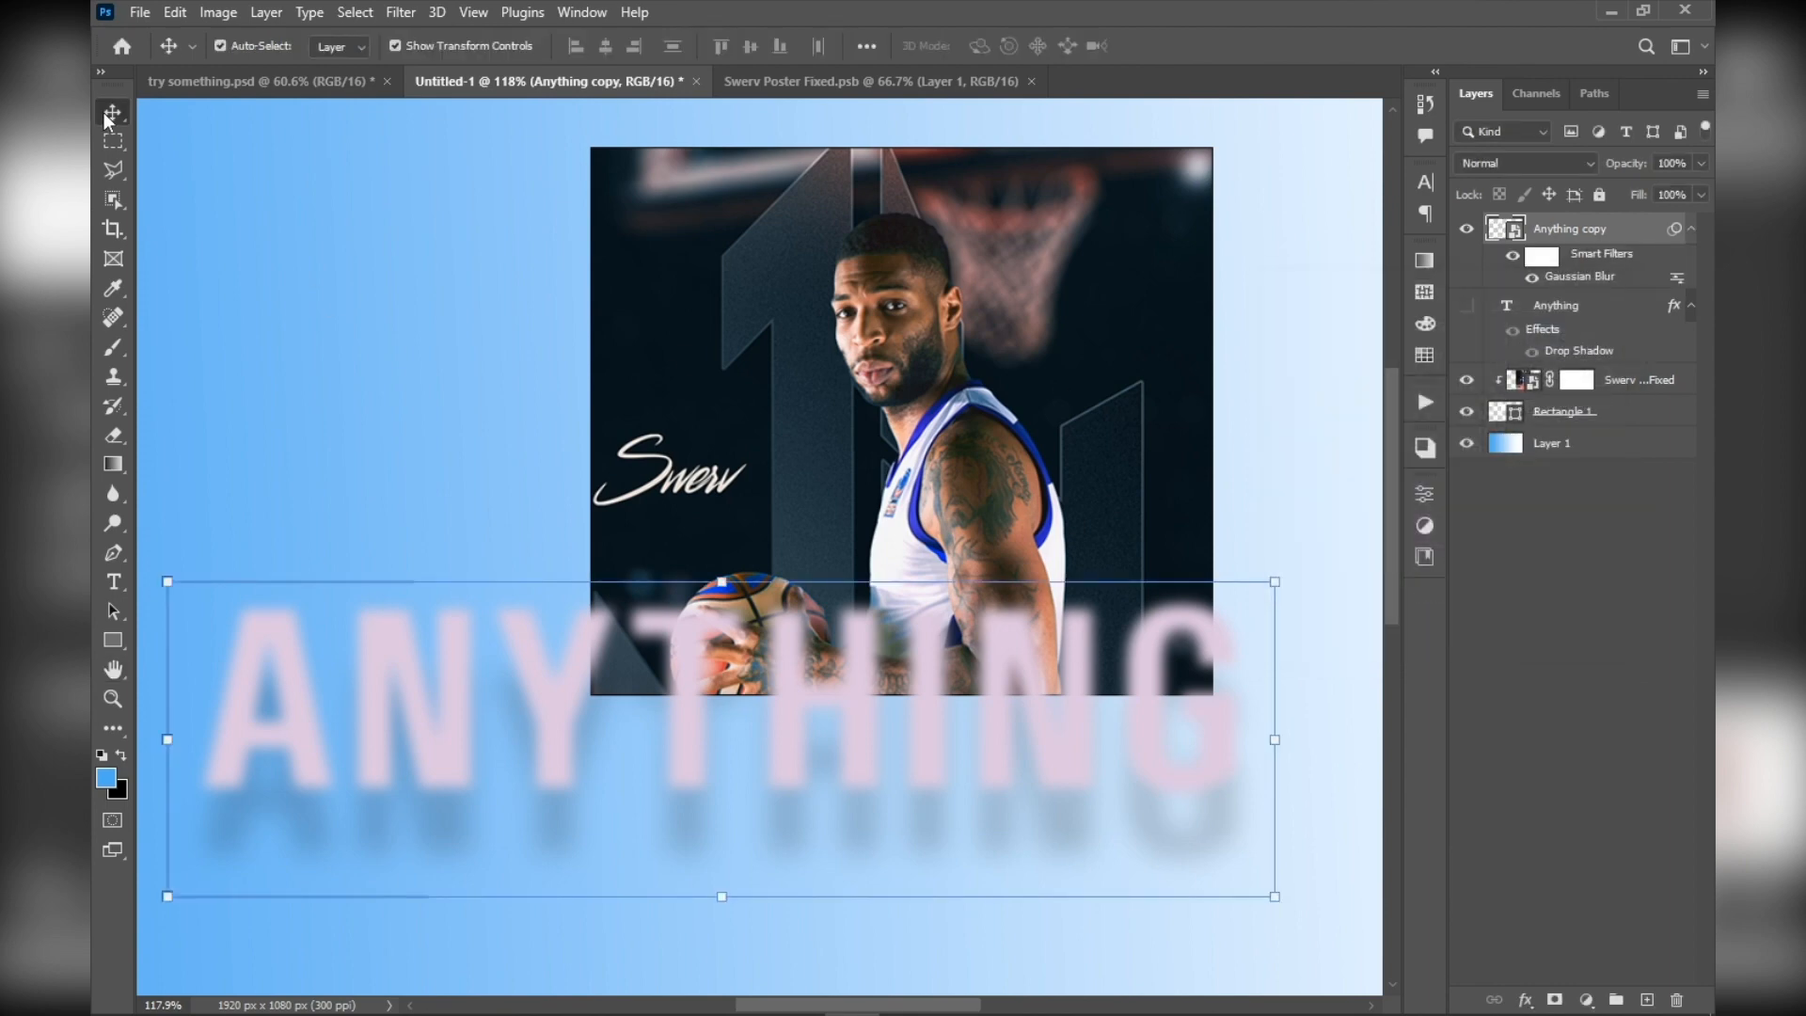
Open the contents of the Anything copy smart object and replace its text with SOMETIME
scroll(325, 630, up, 4)
scroll(352, 619, down, 4)
drag(397, 618, 465, 622)
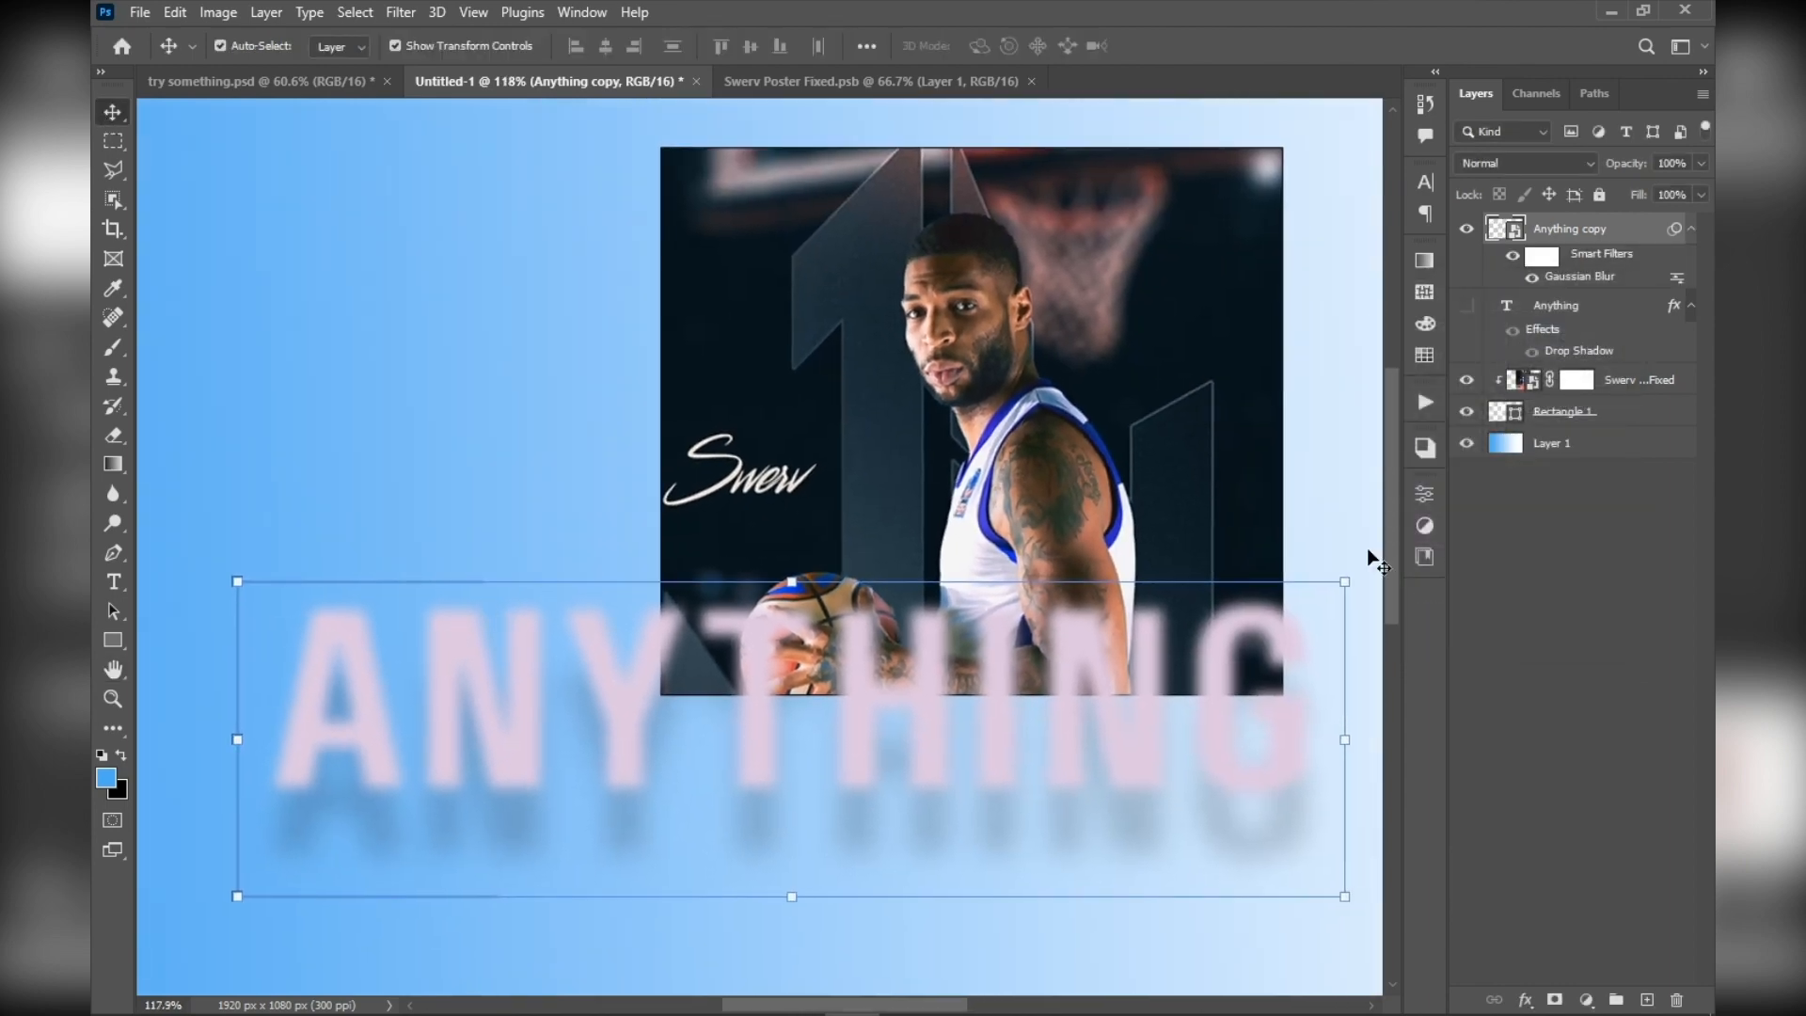
double_click(1522, 235)
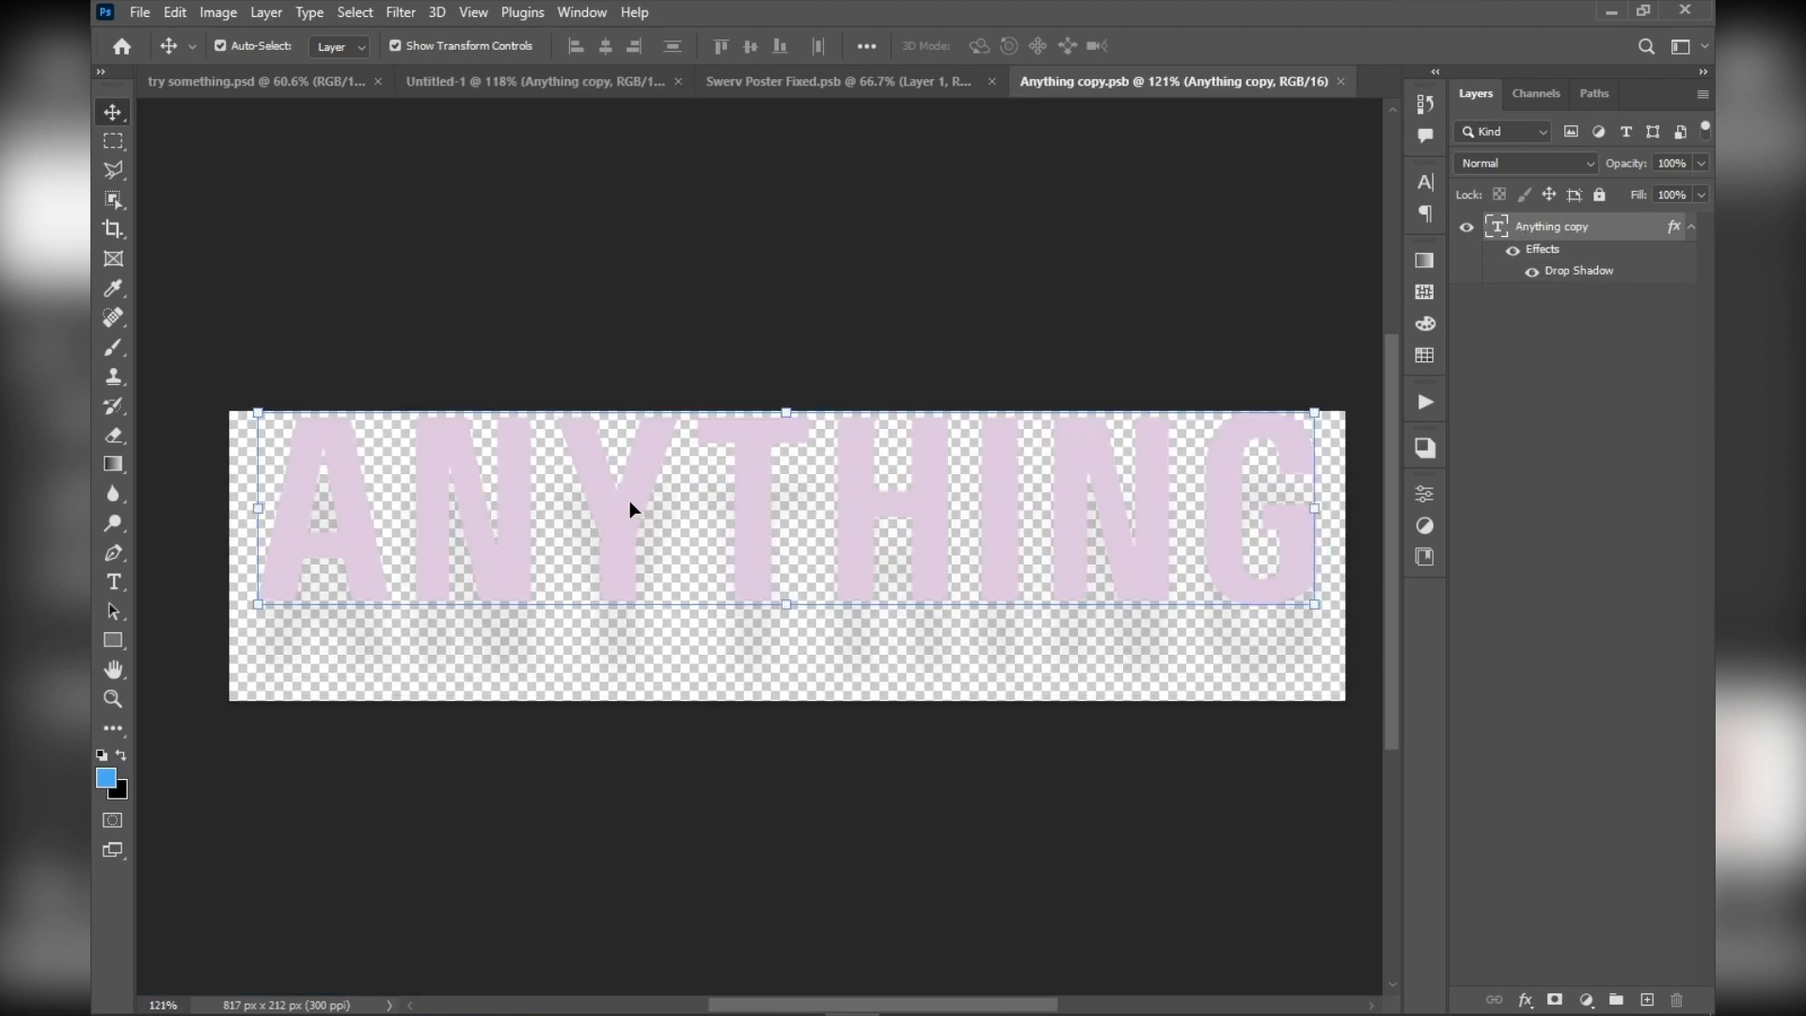
double_click(647, 498)
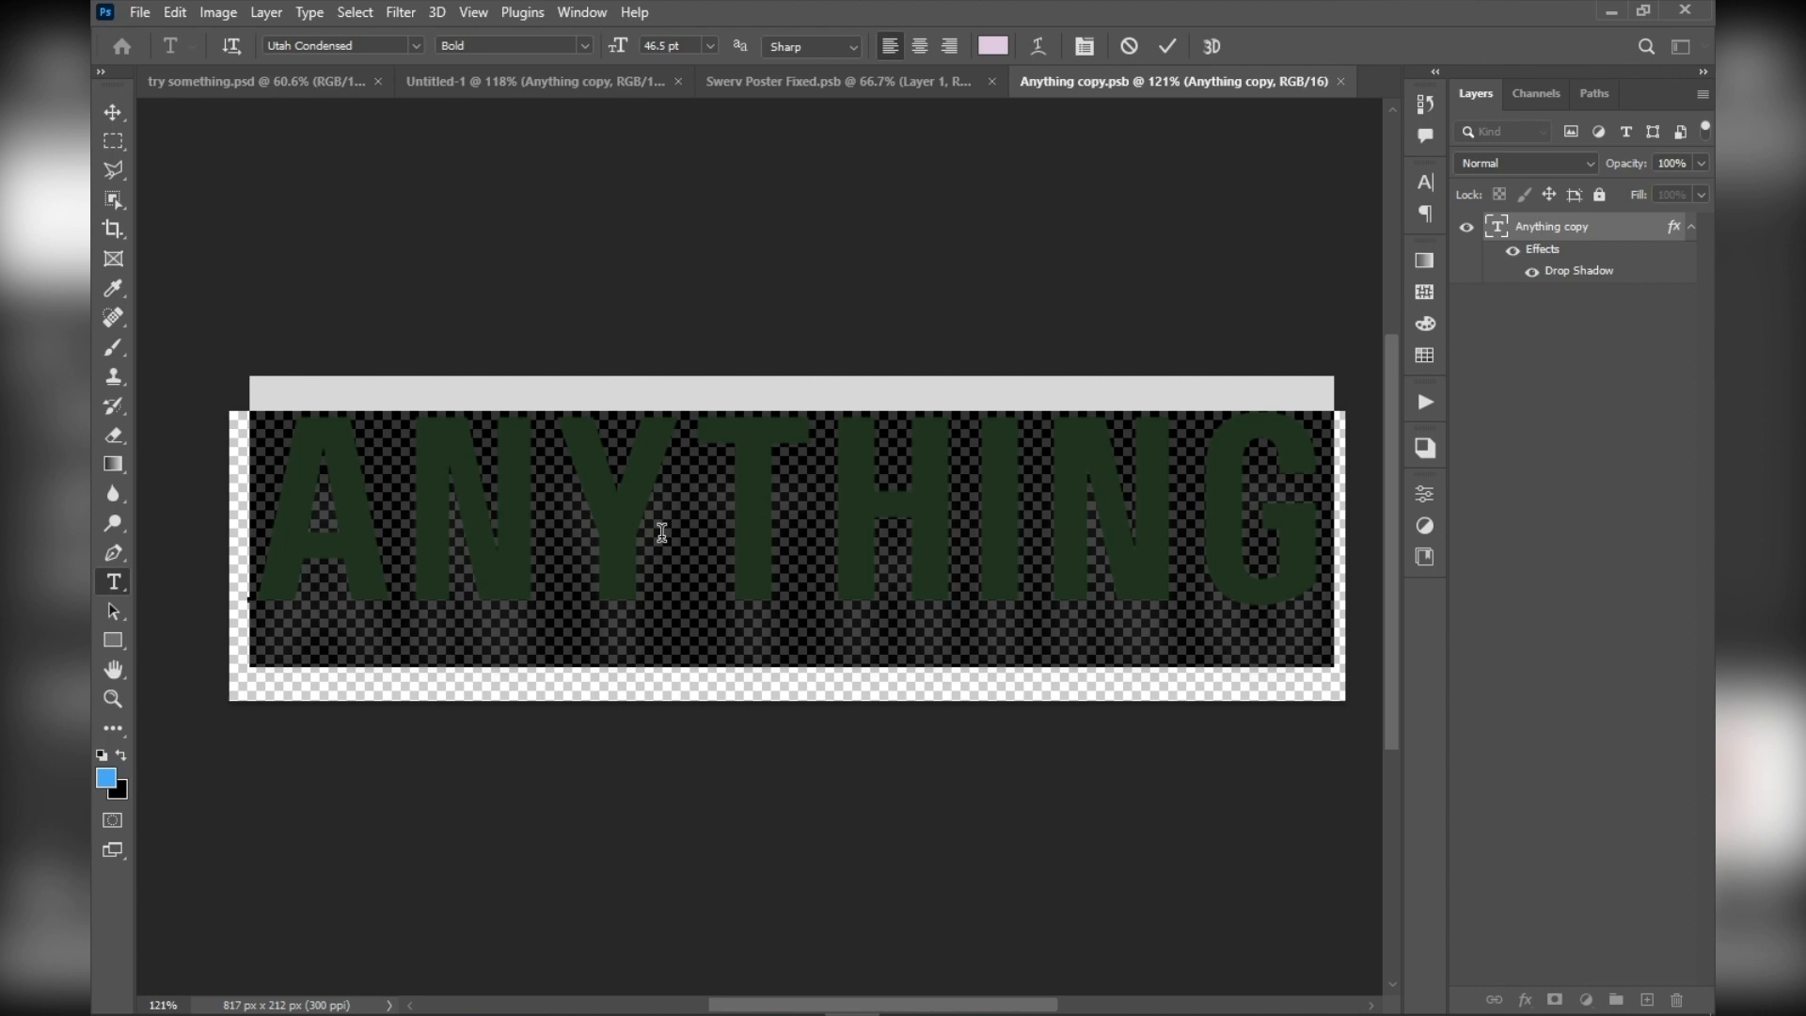
text(SO)
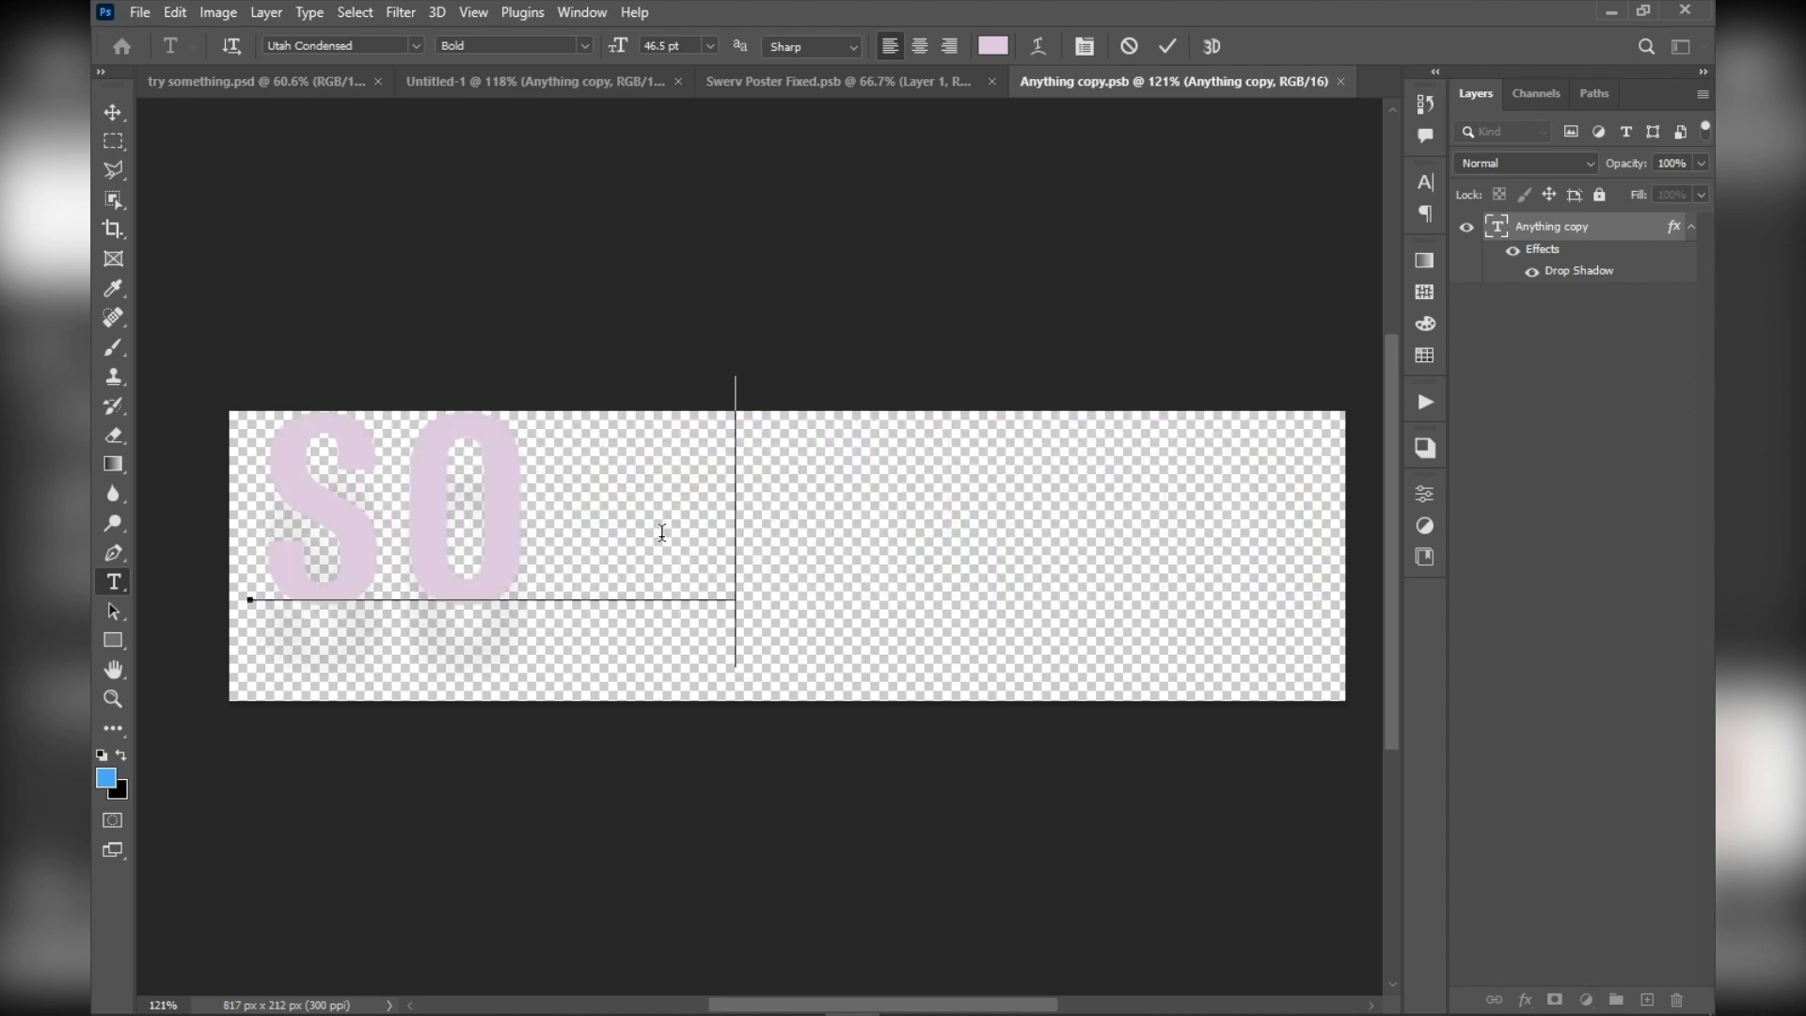
text(METINN)
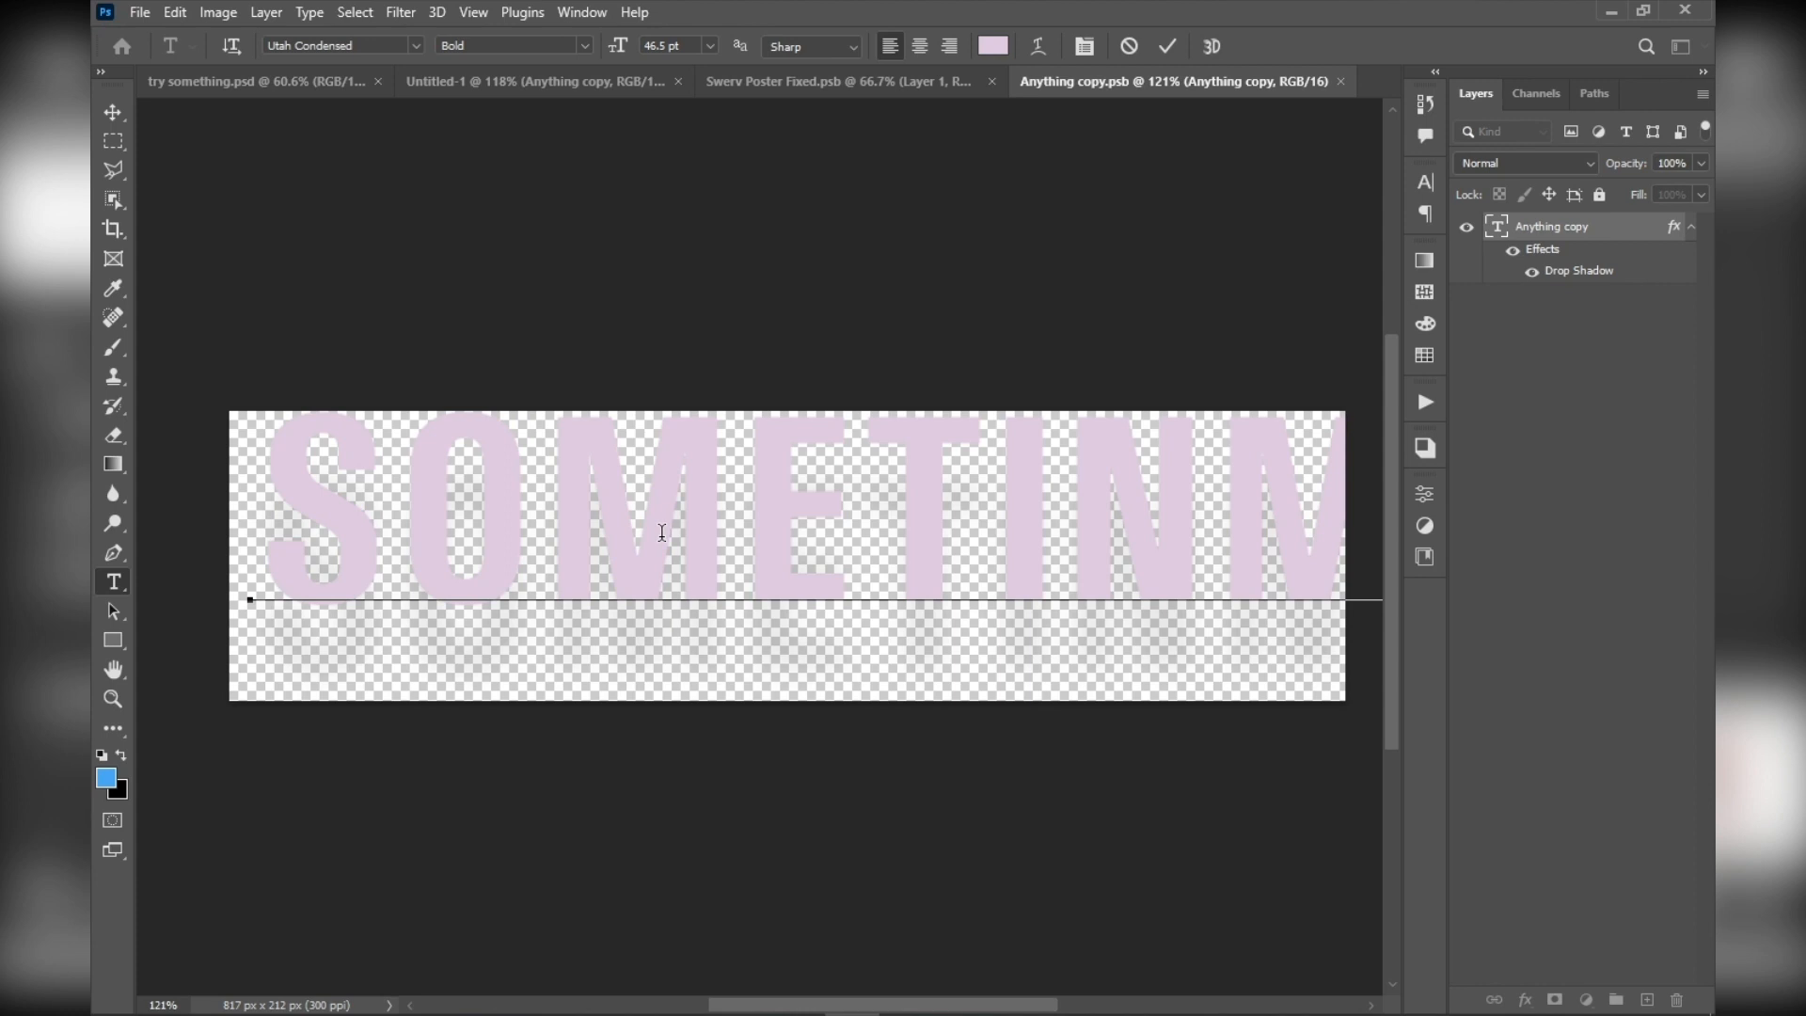
key(Left)
key(Delete)
key(BackSpace)
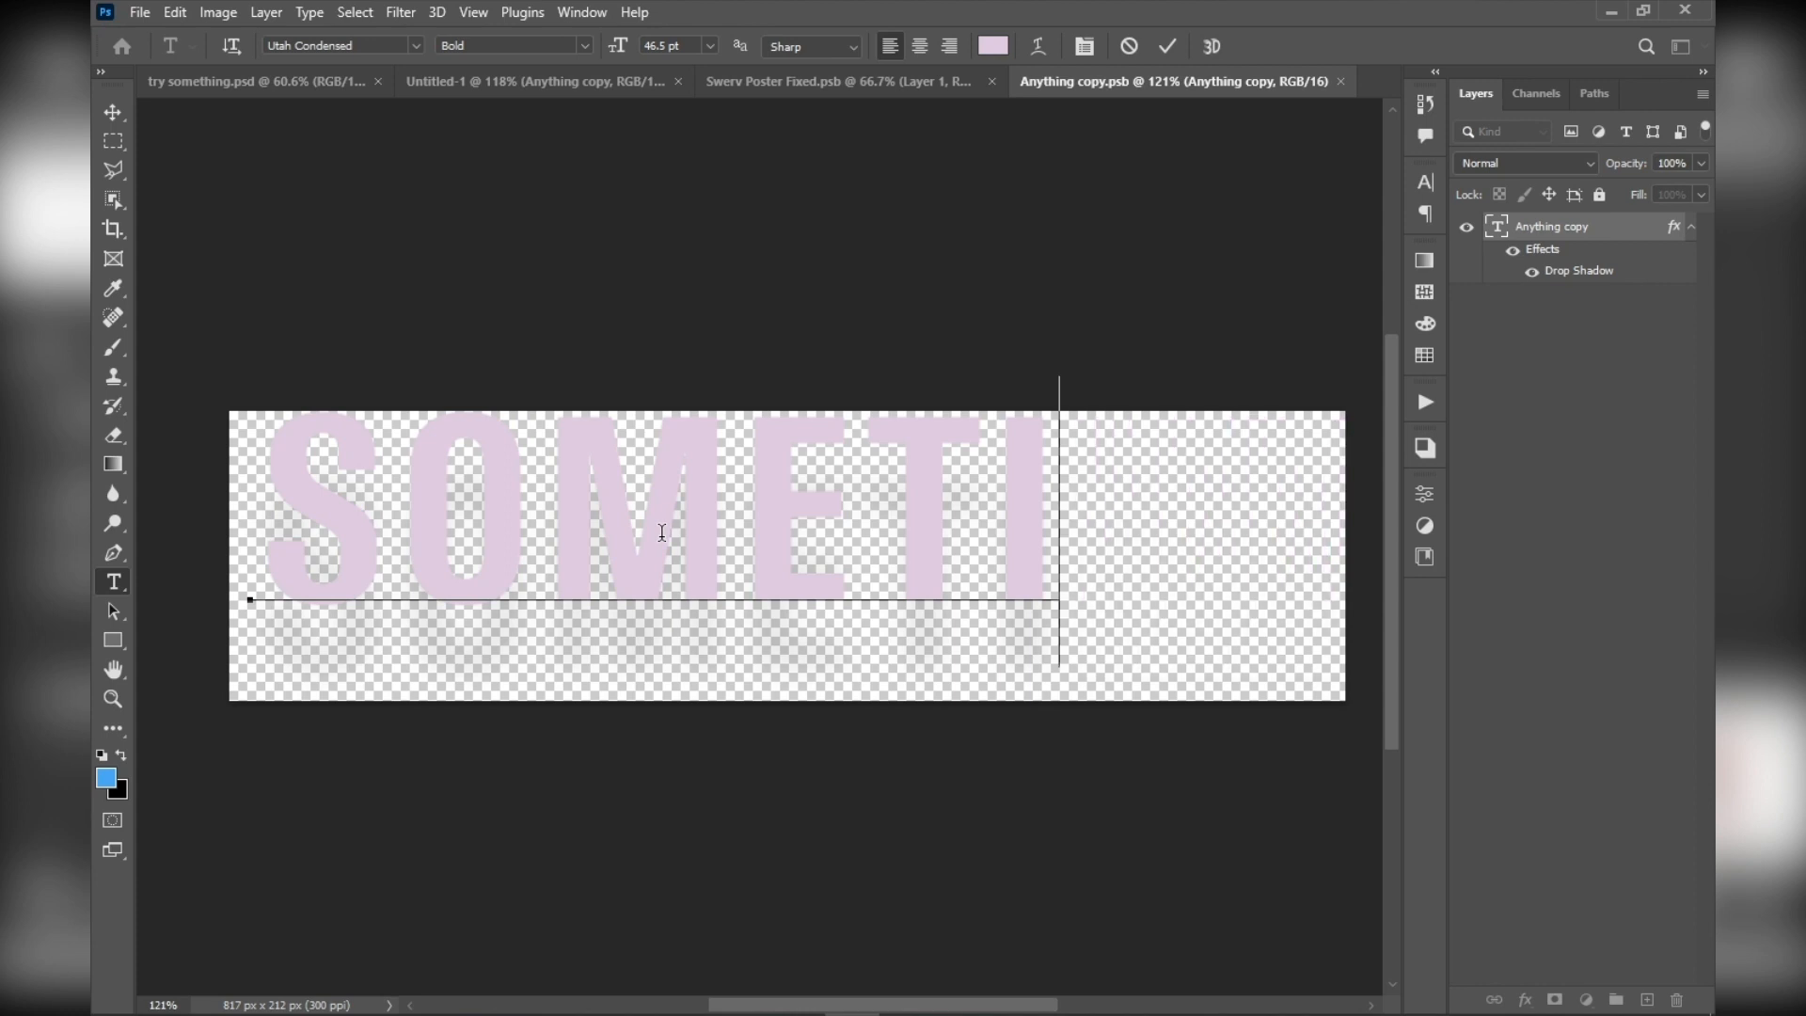
key(BackSpace)
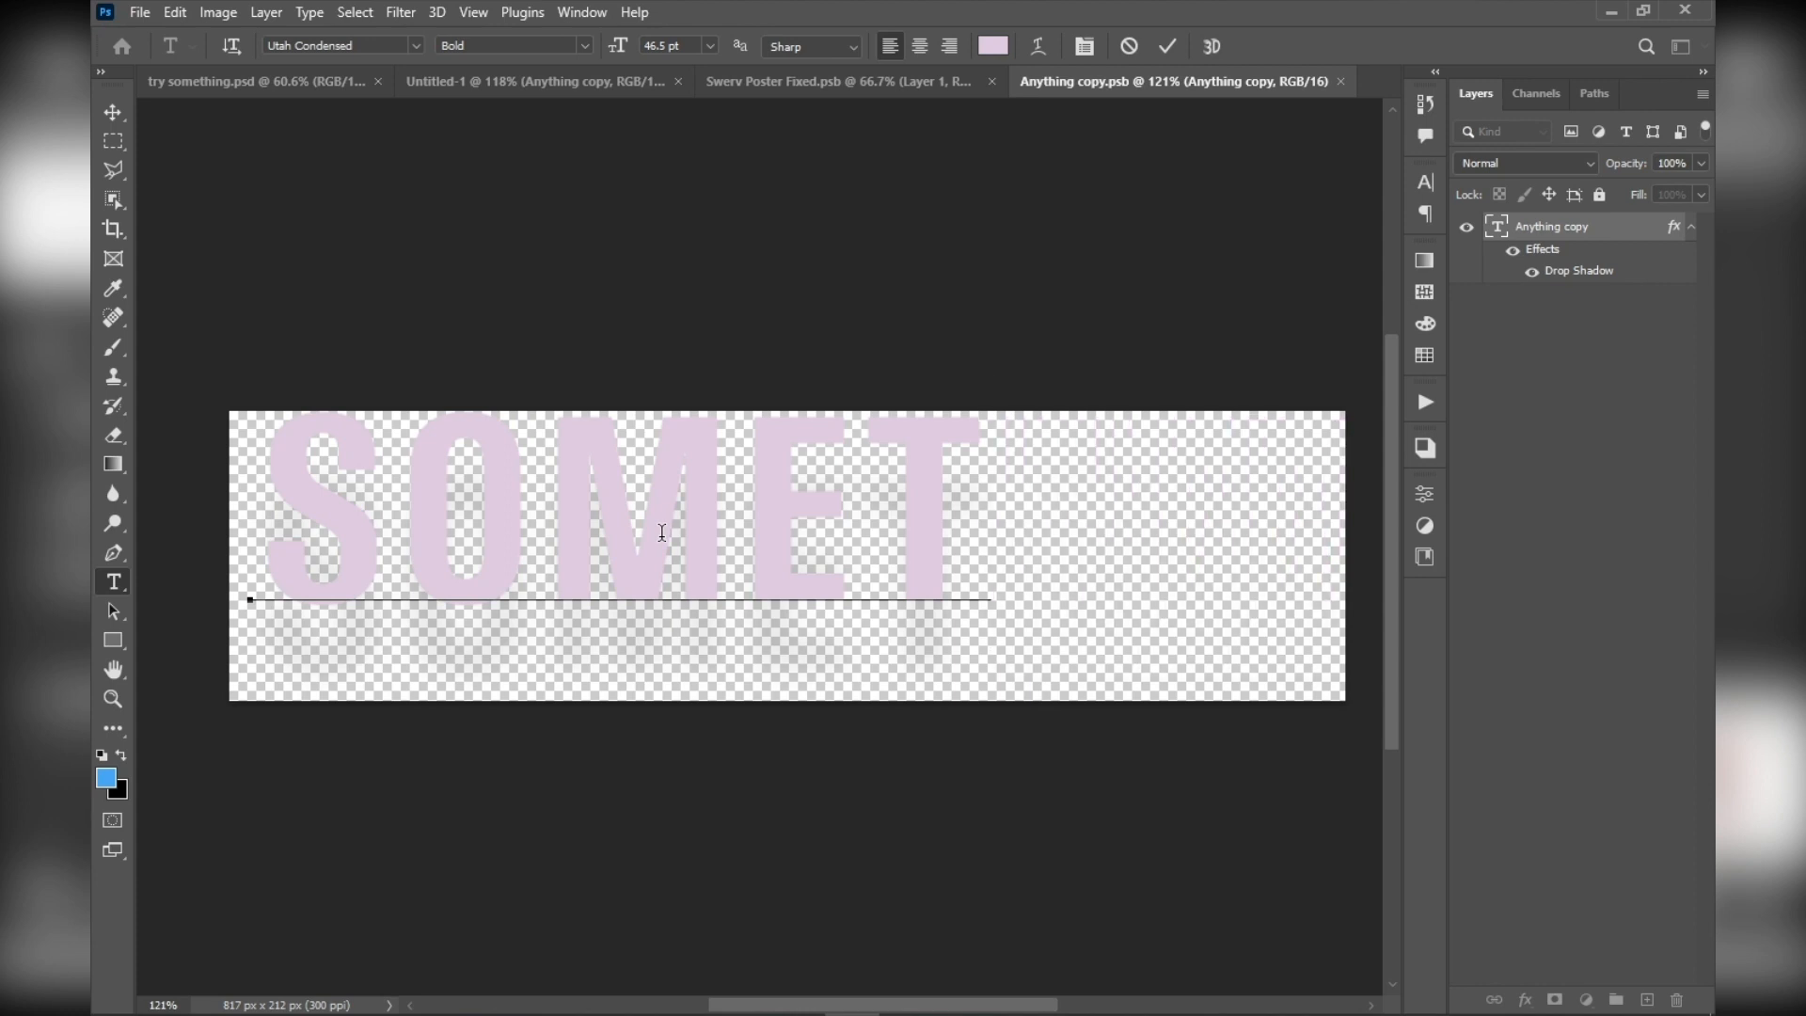
text(IMV)
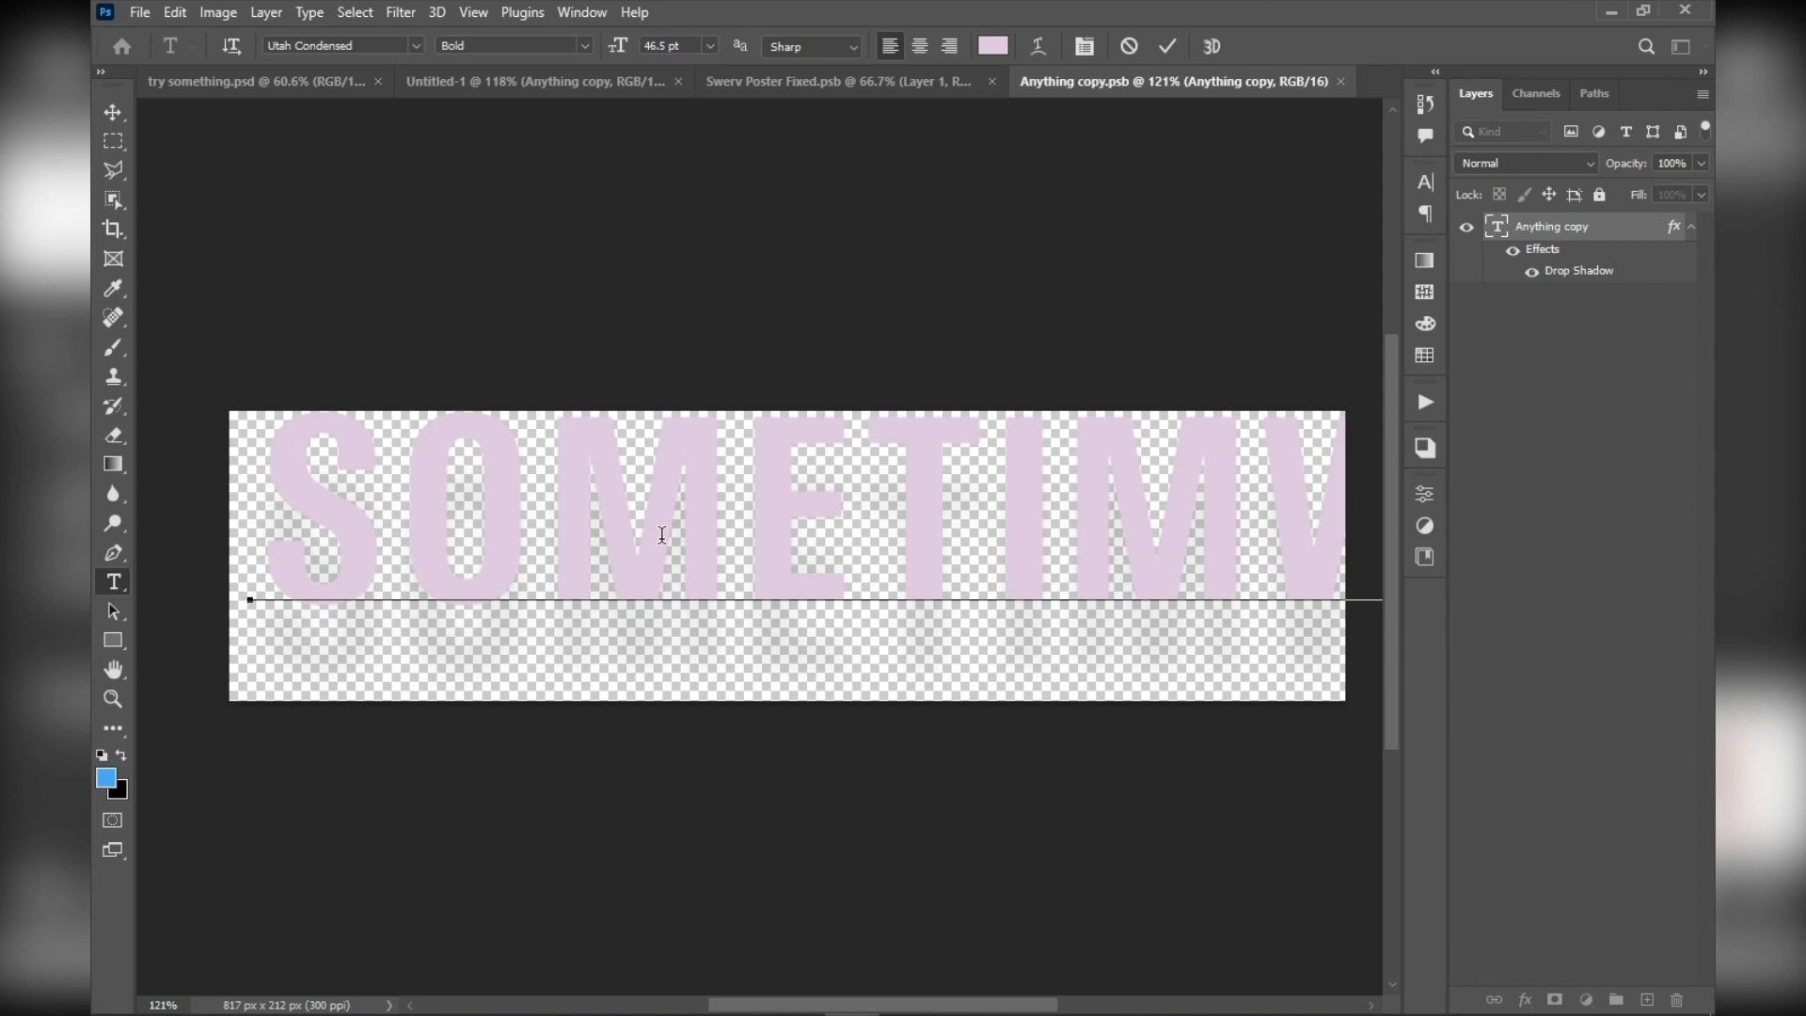
key(BackSpace)
text(E)
Reduce the size of the whole SOMETIME text to 39 pt and save the smart object's contents
key(ctrl+a)
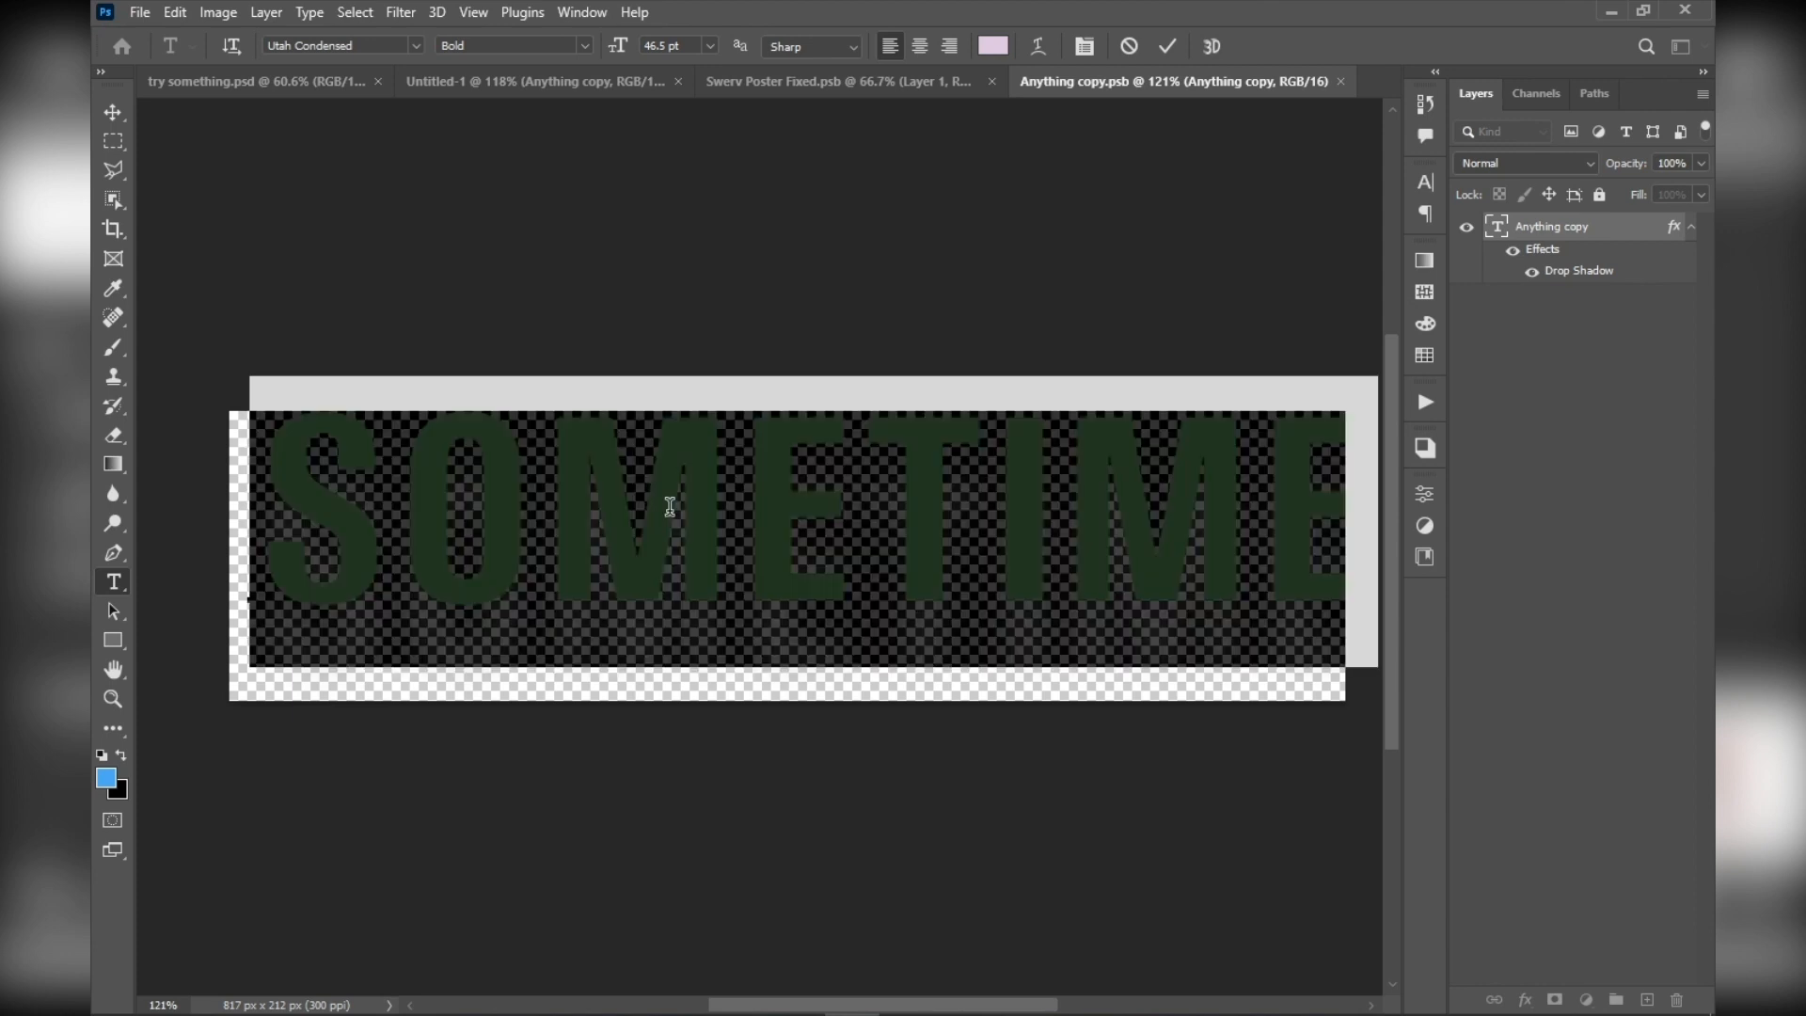
drag(619, 47, 607, 52)
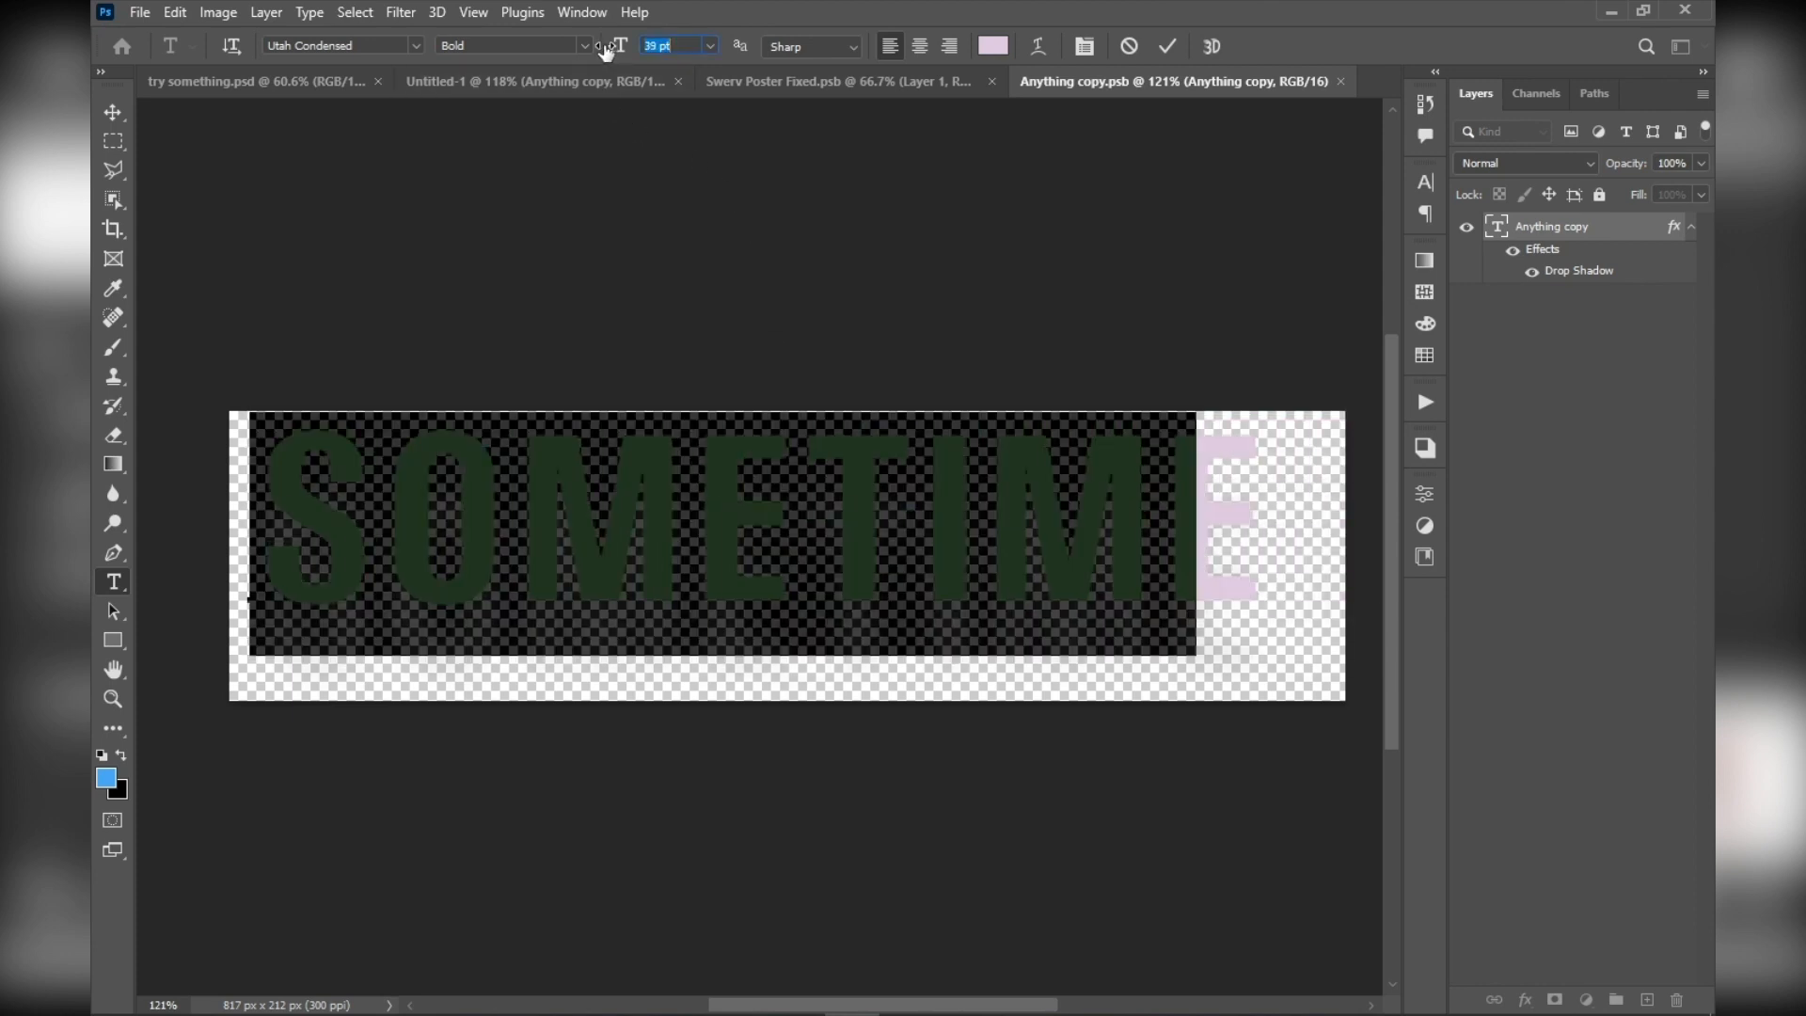
click(1167, 46)
key(v)
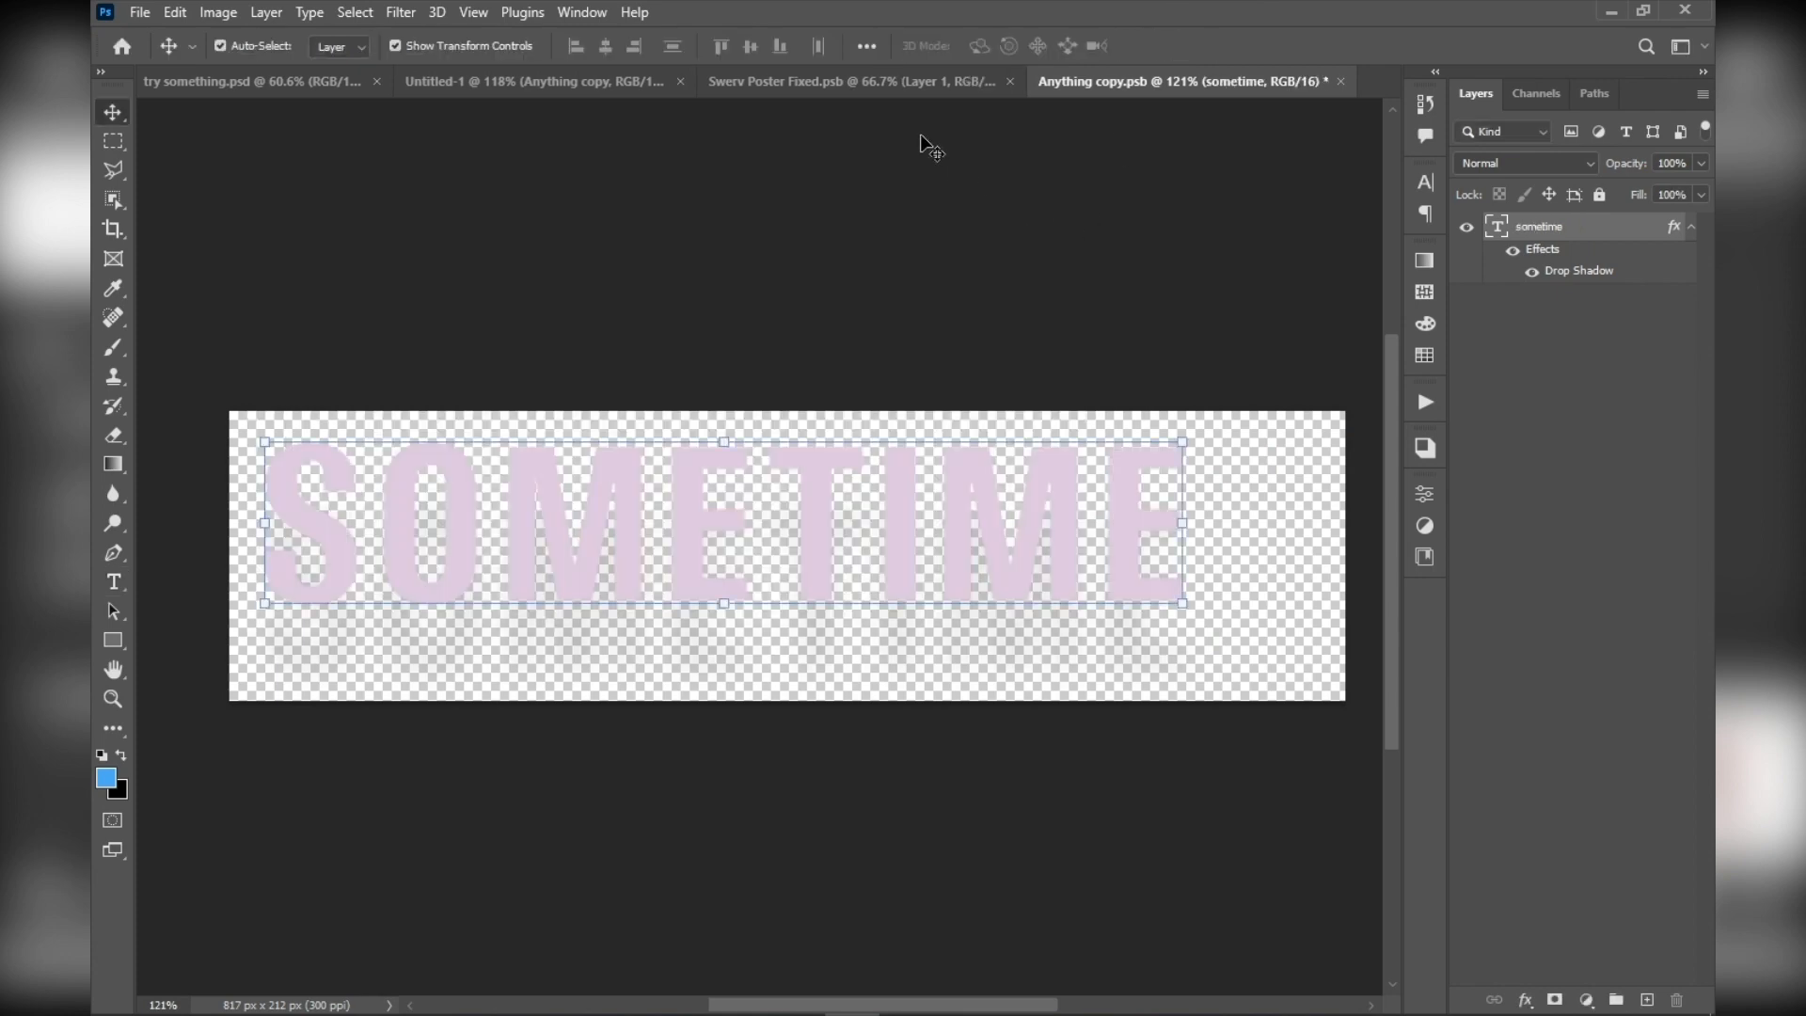
Close the Swerv Poster Fixed.psb document and return to Untitled-1 to view the updated blurred text
click(863, 82)
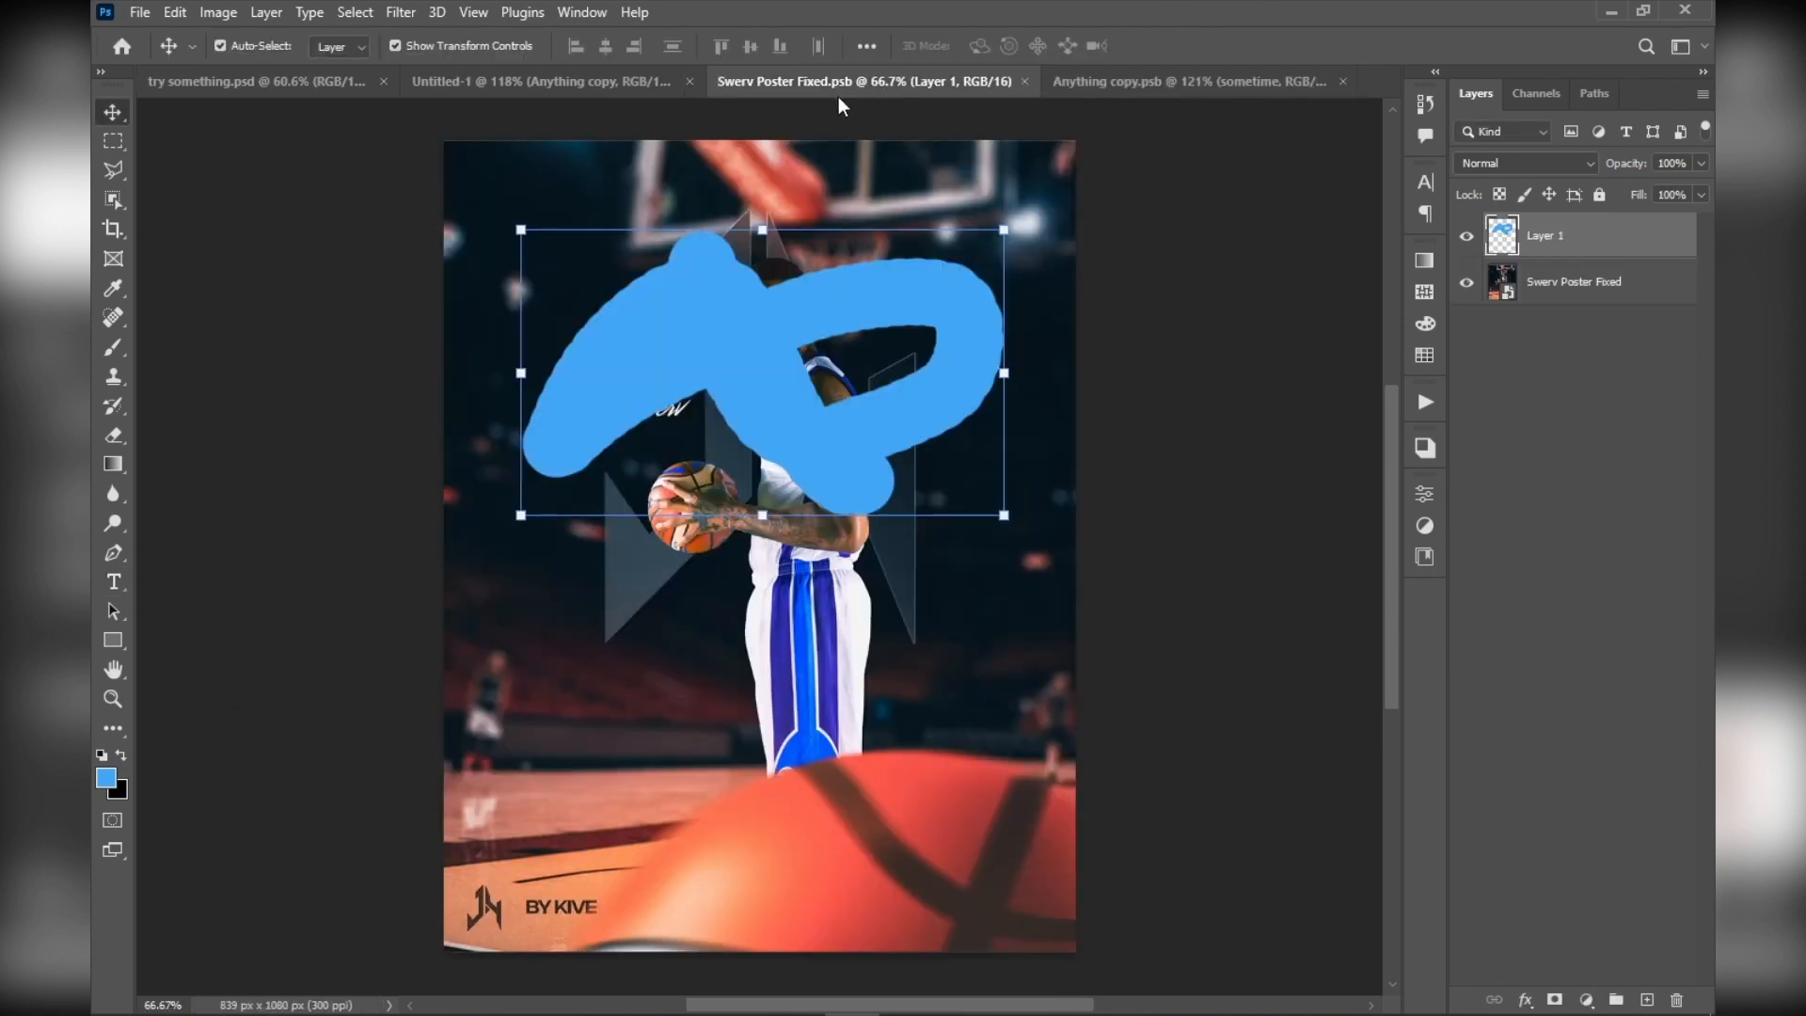
click(1025, 82)
click(619, 85)
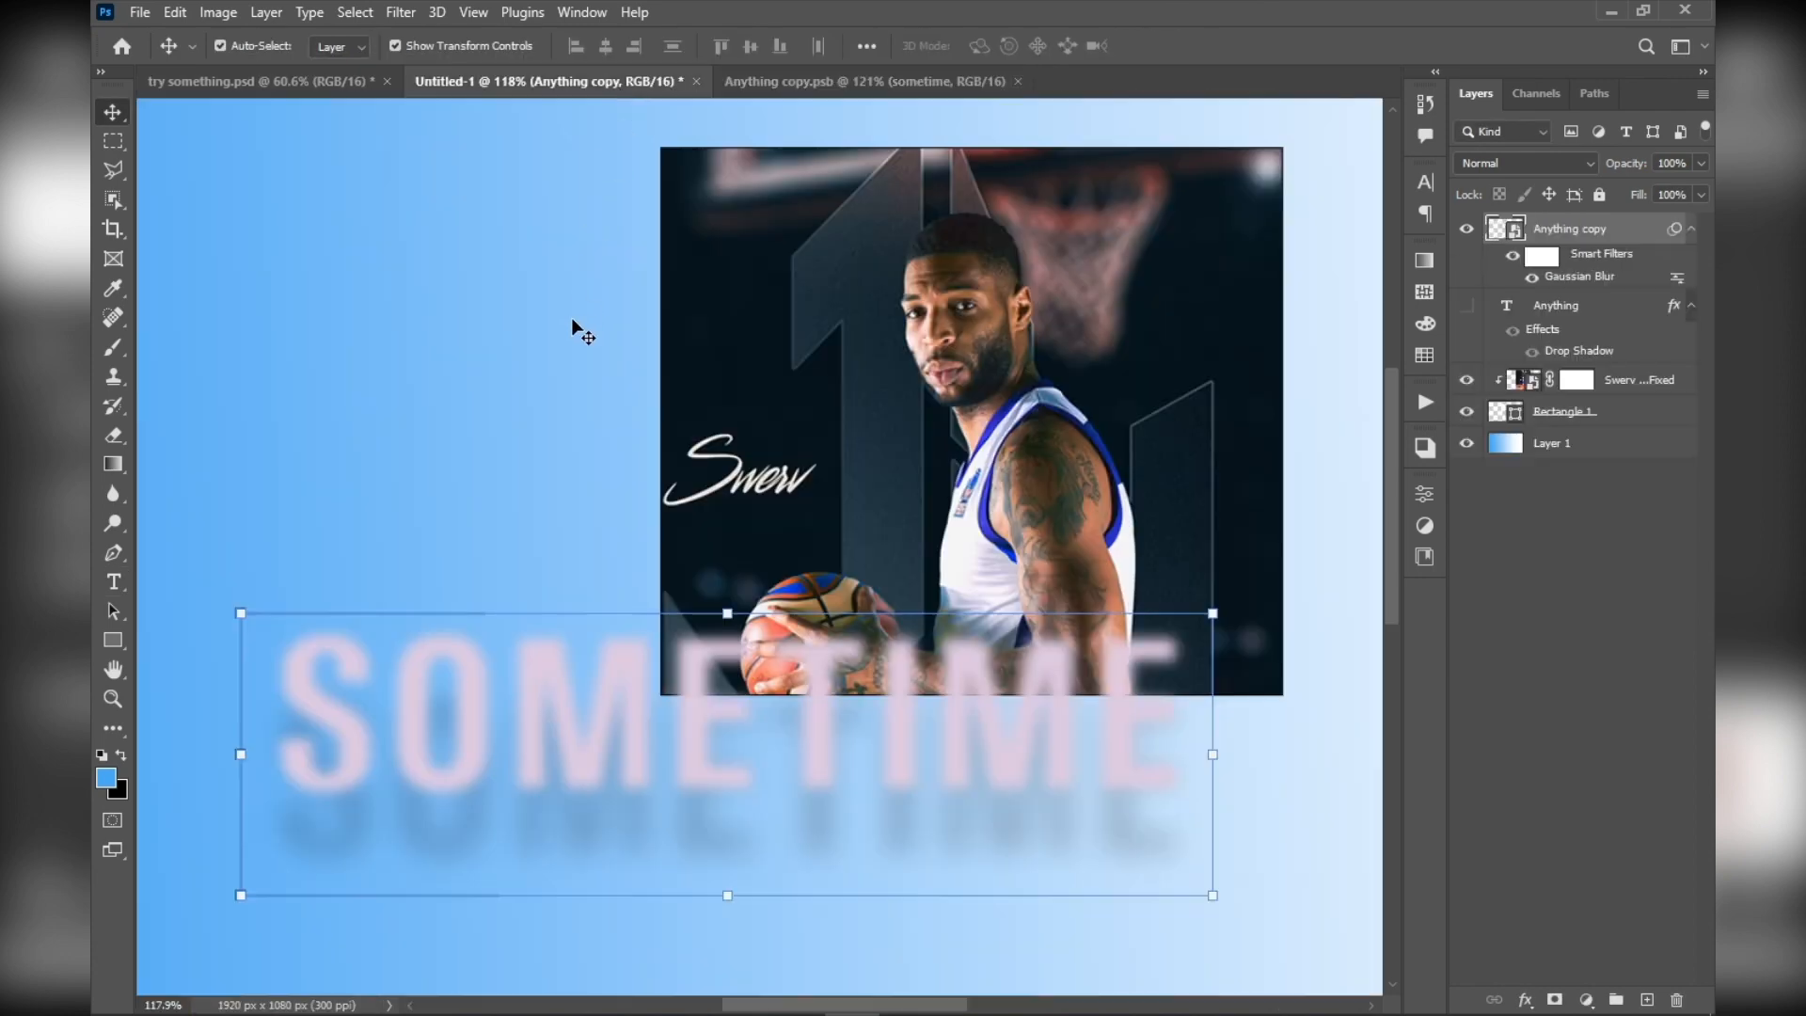
scroll(573, 322, down, 2)
scroll(564, 403, up, 3)
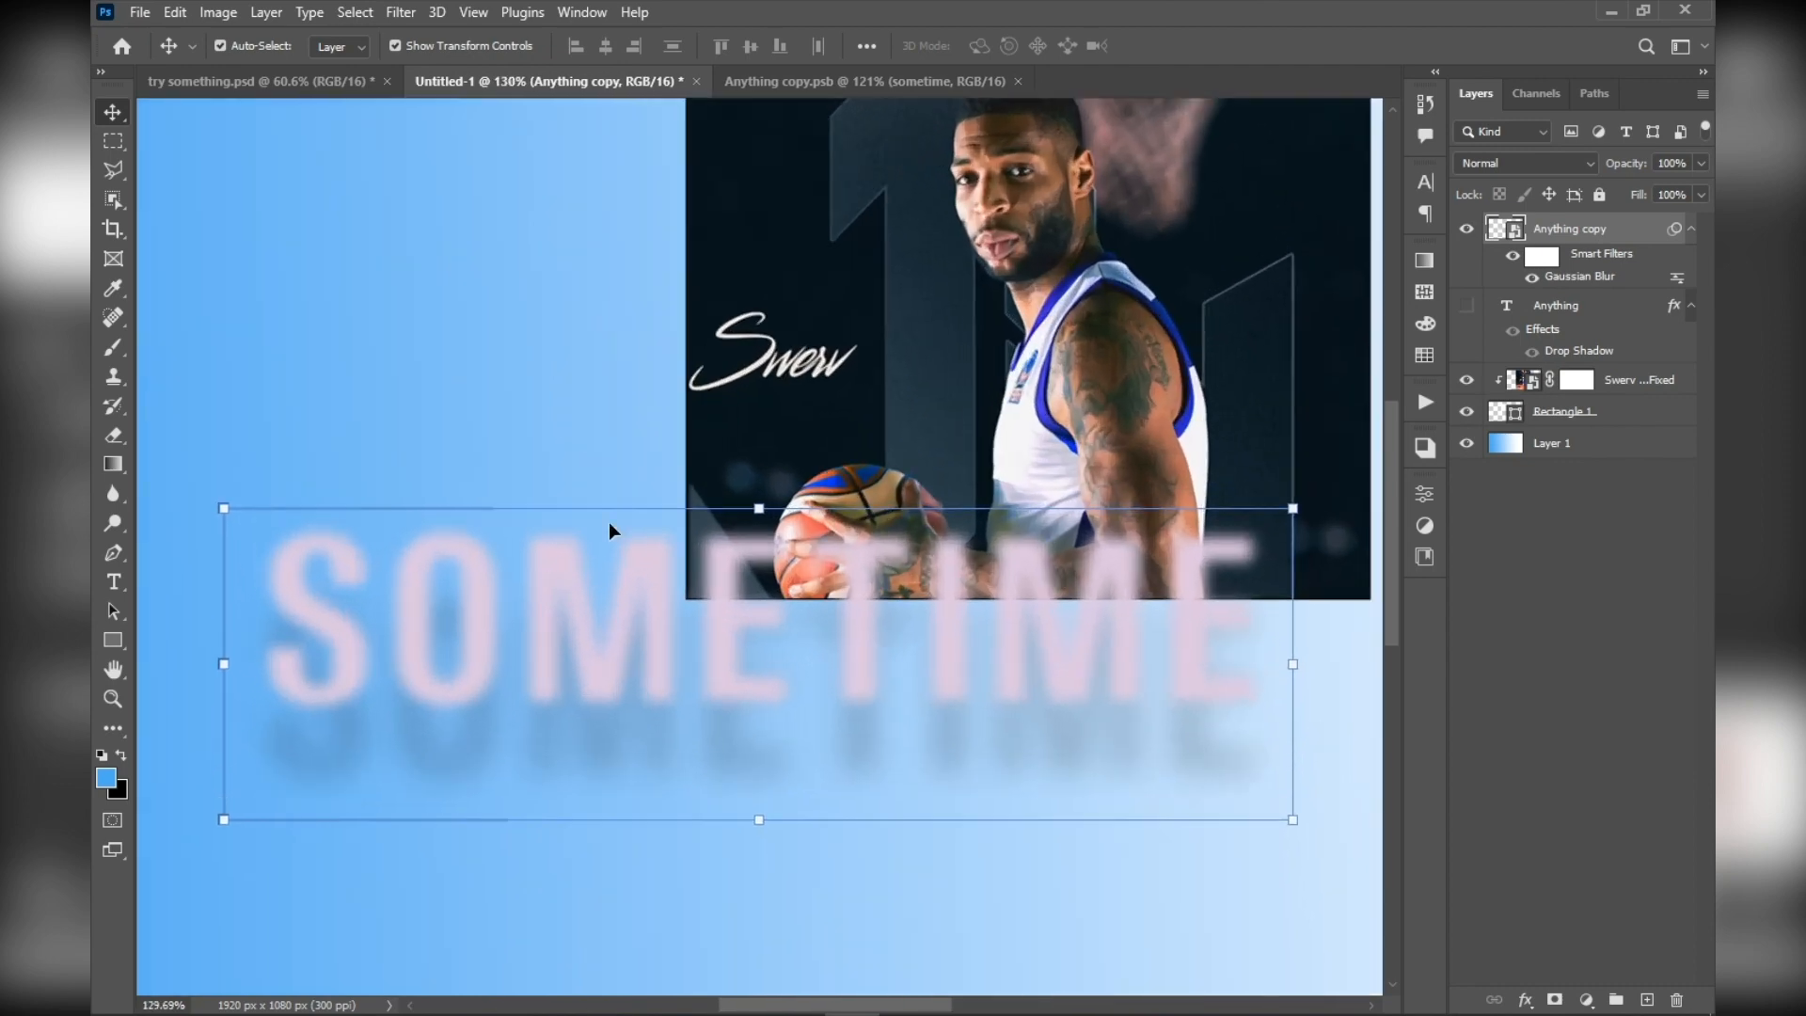
Check that the text in Anything copy.psb can still be edited, and examine the blurred SOMETIME text in Untitled-1
click(837, 81)
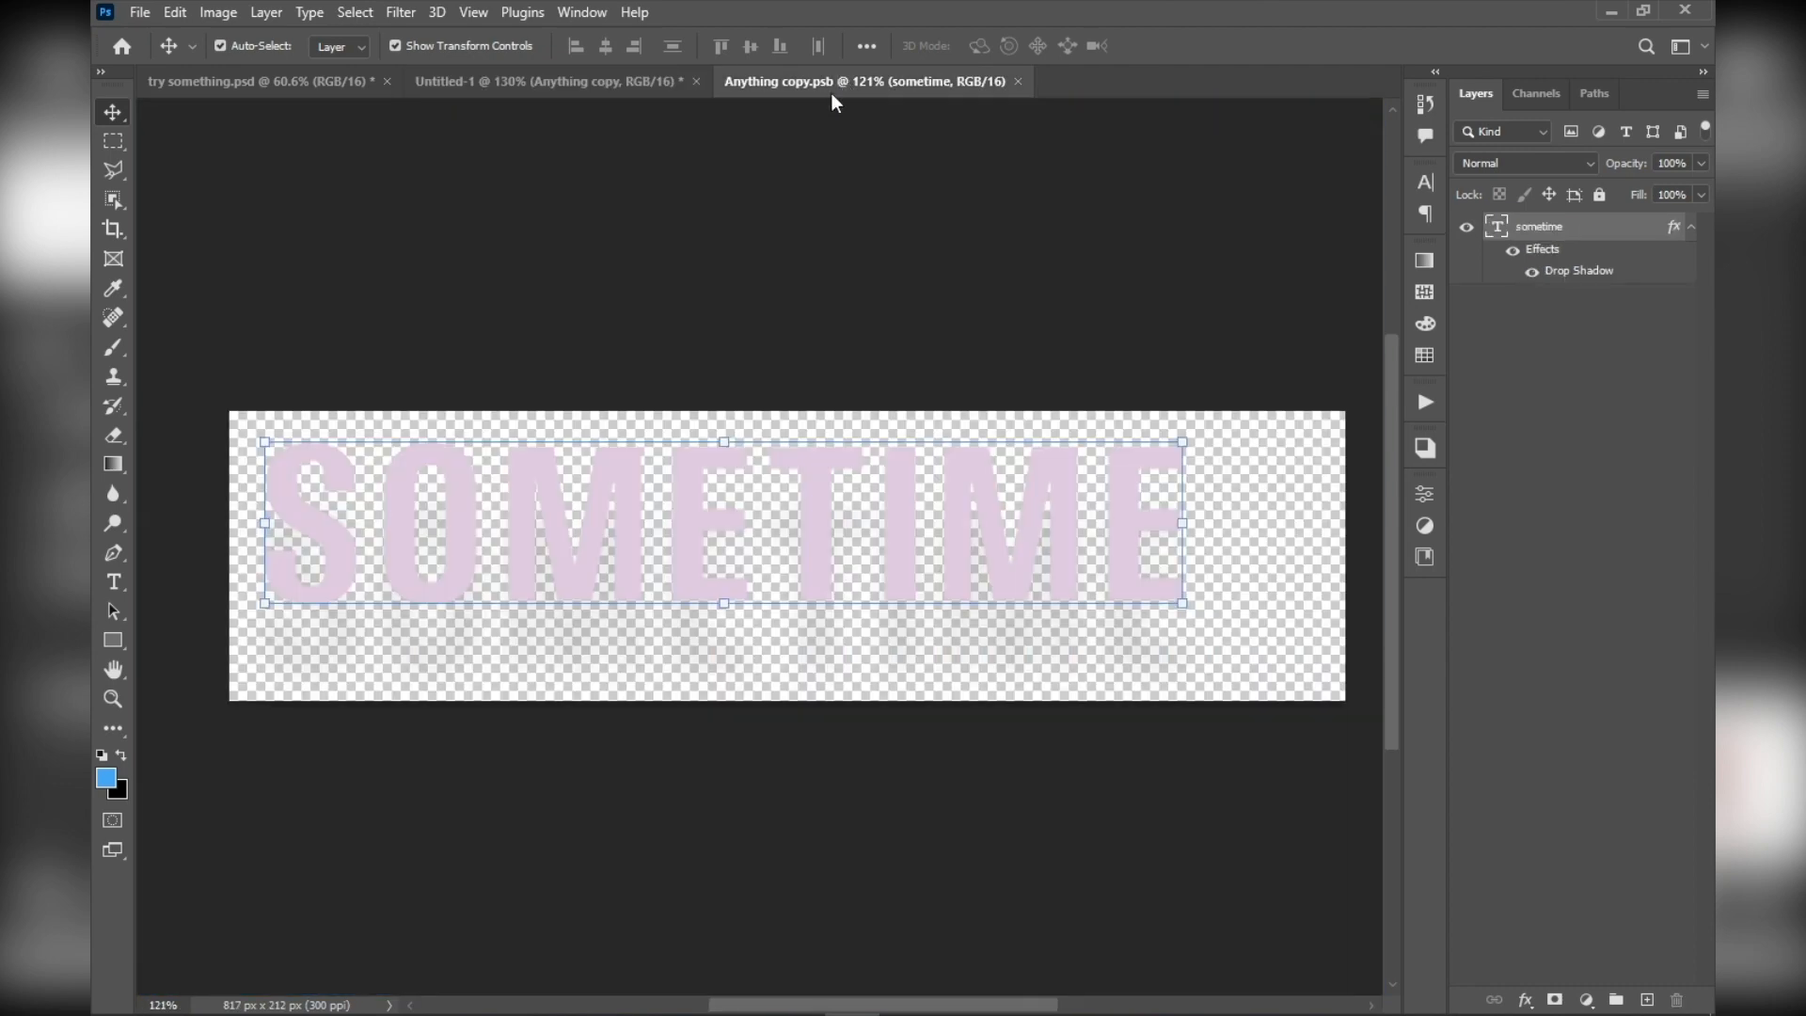
double_click(787, 482)
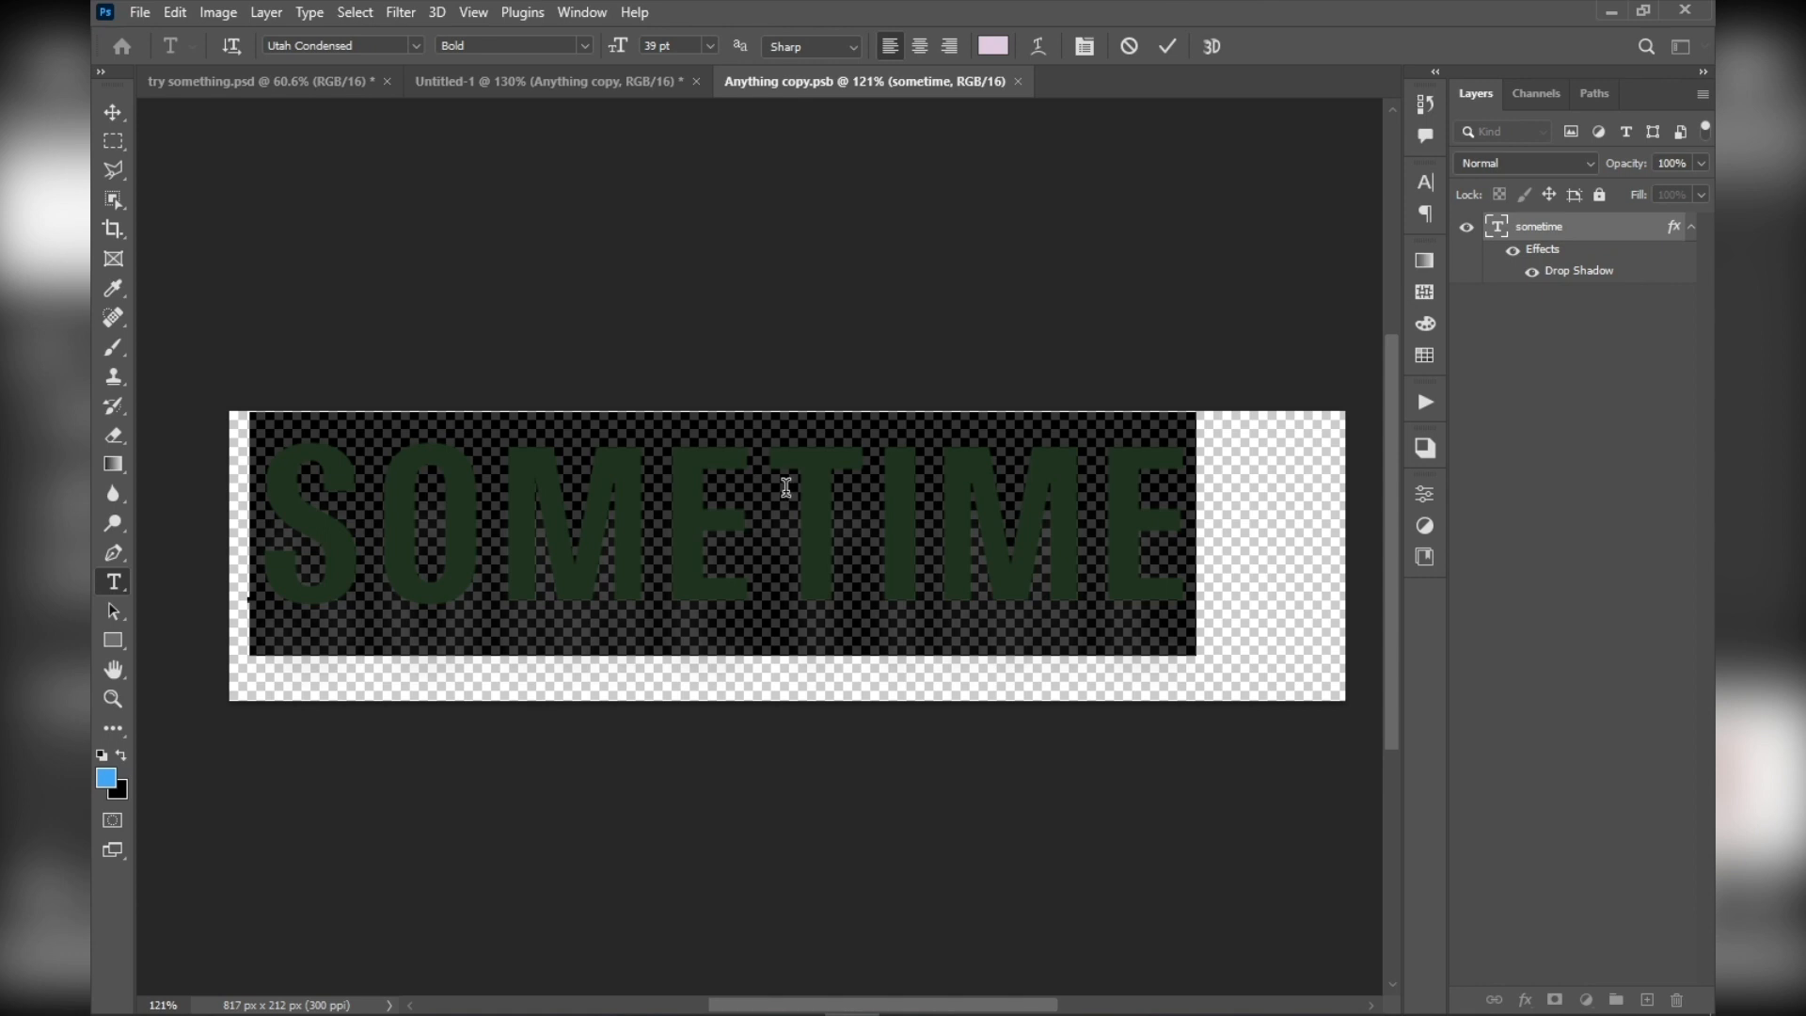
click(1168, 46)
click(578, 83)
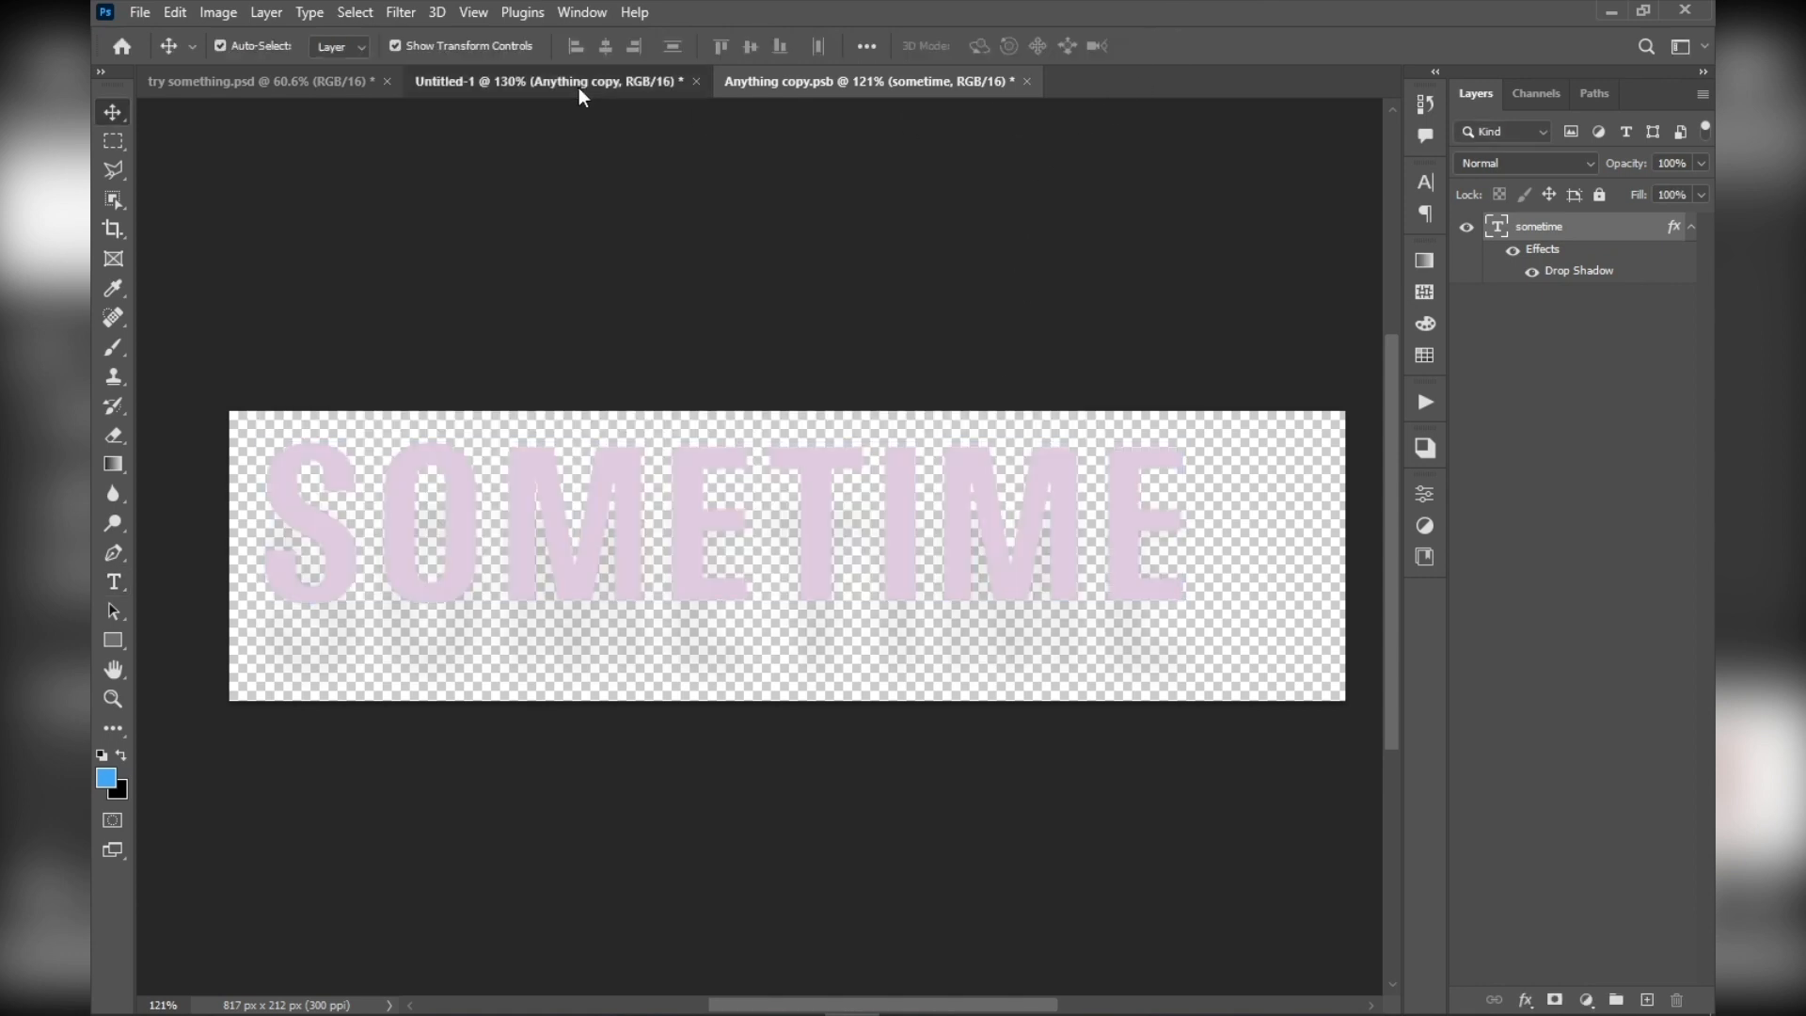
scroll(574, 395, down, 4)
scroll(592, 552, up, 5)
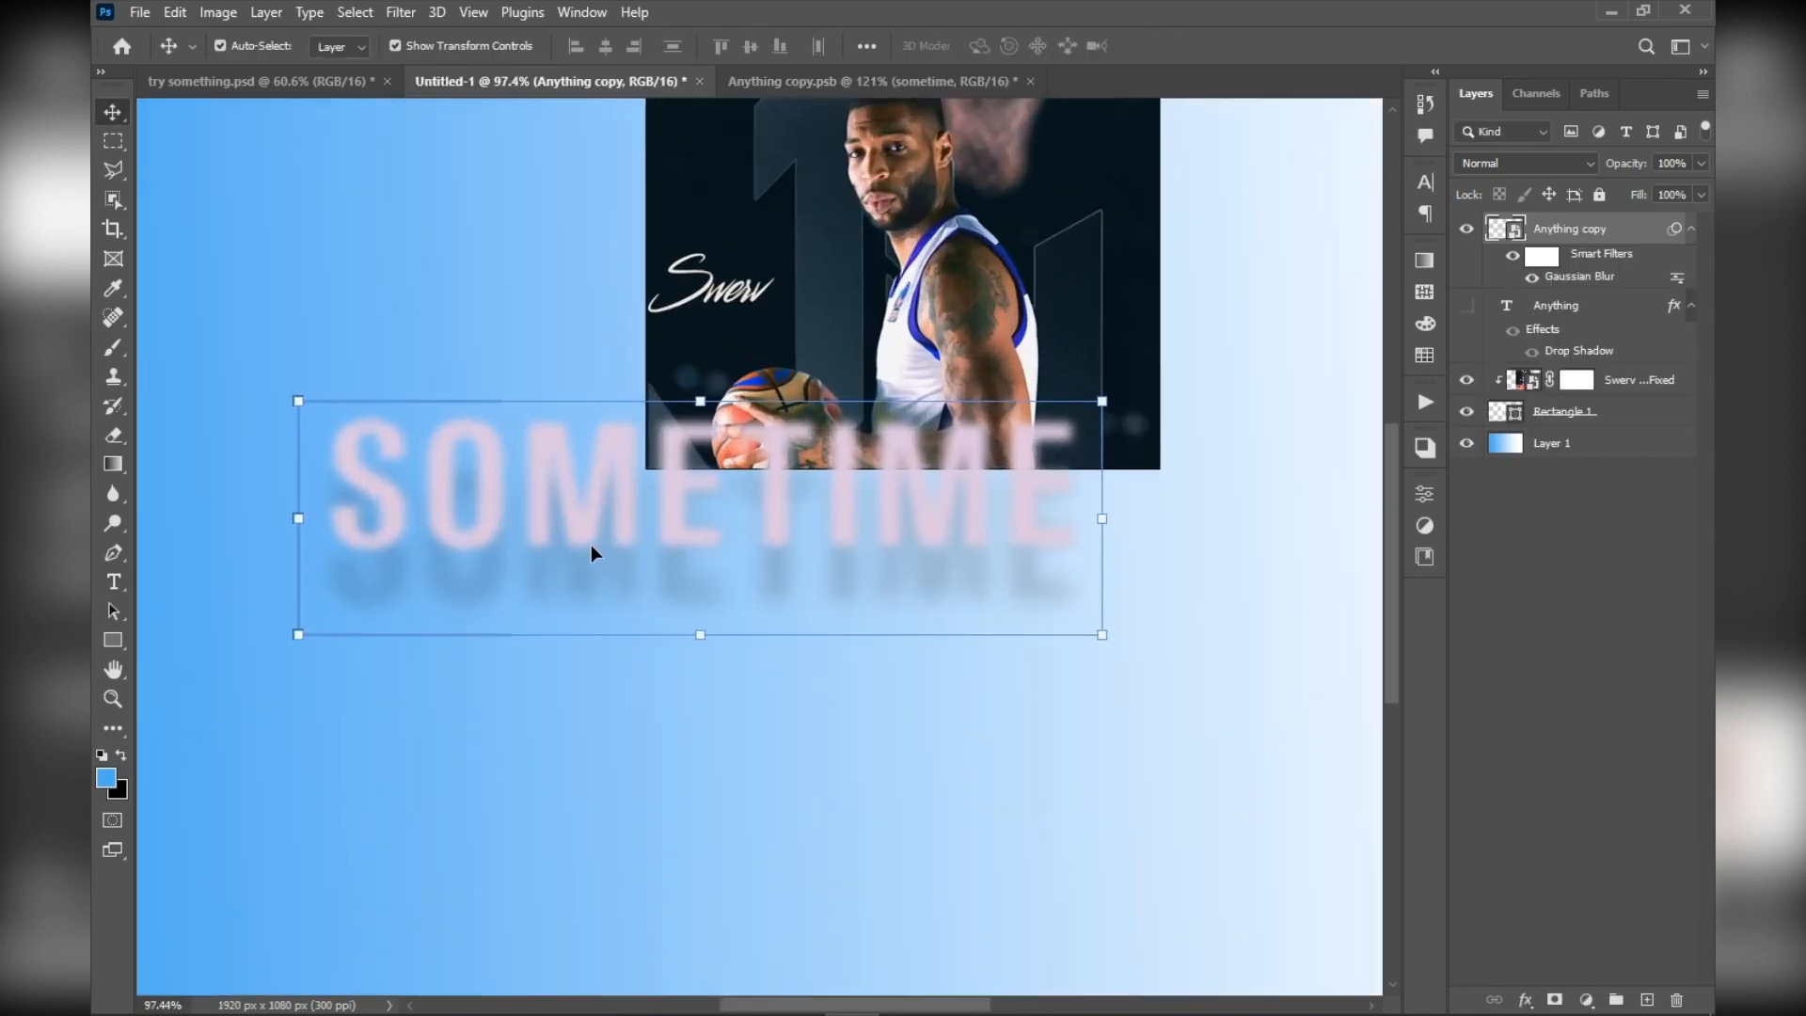
scroll(516, 450, down, 4)
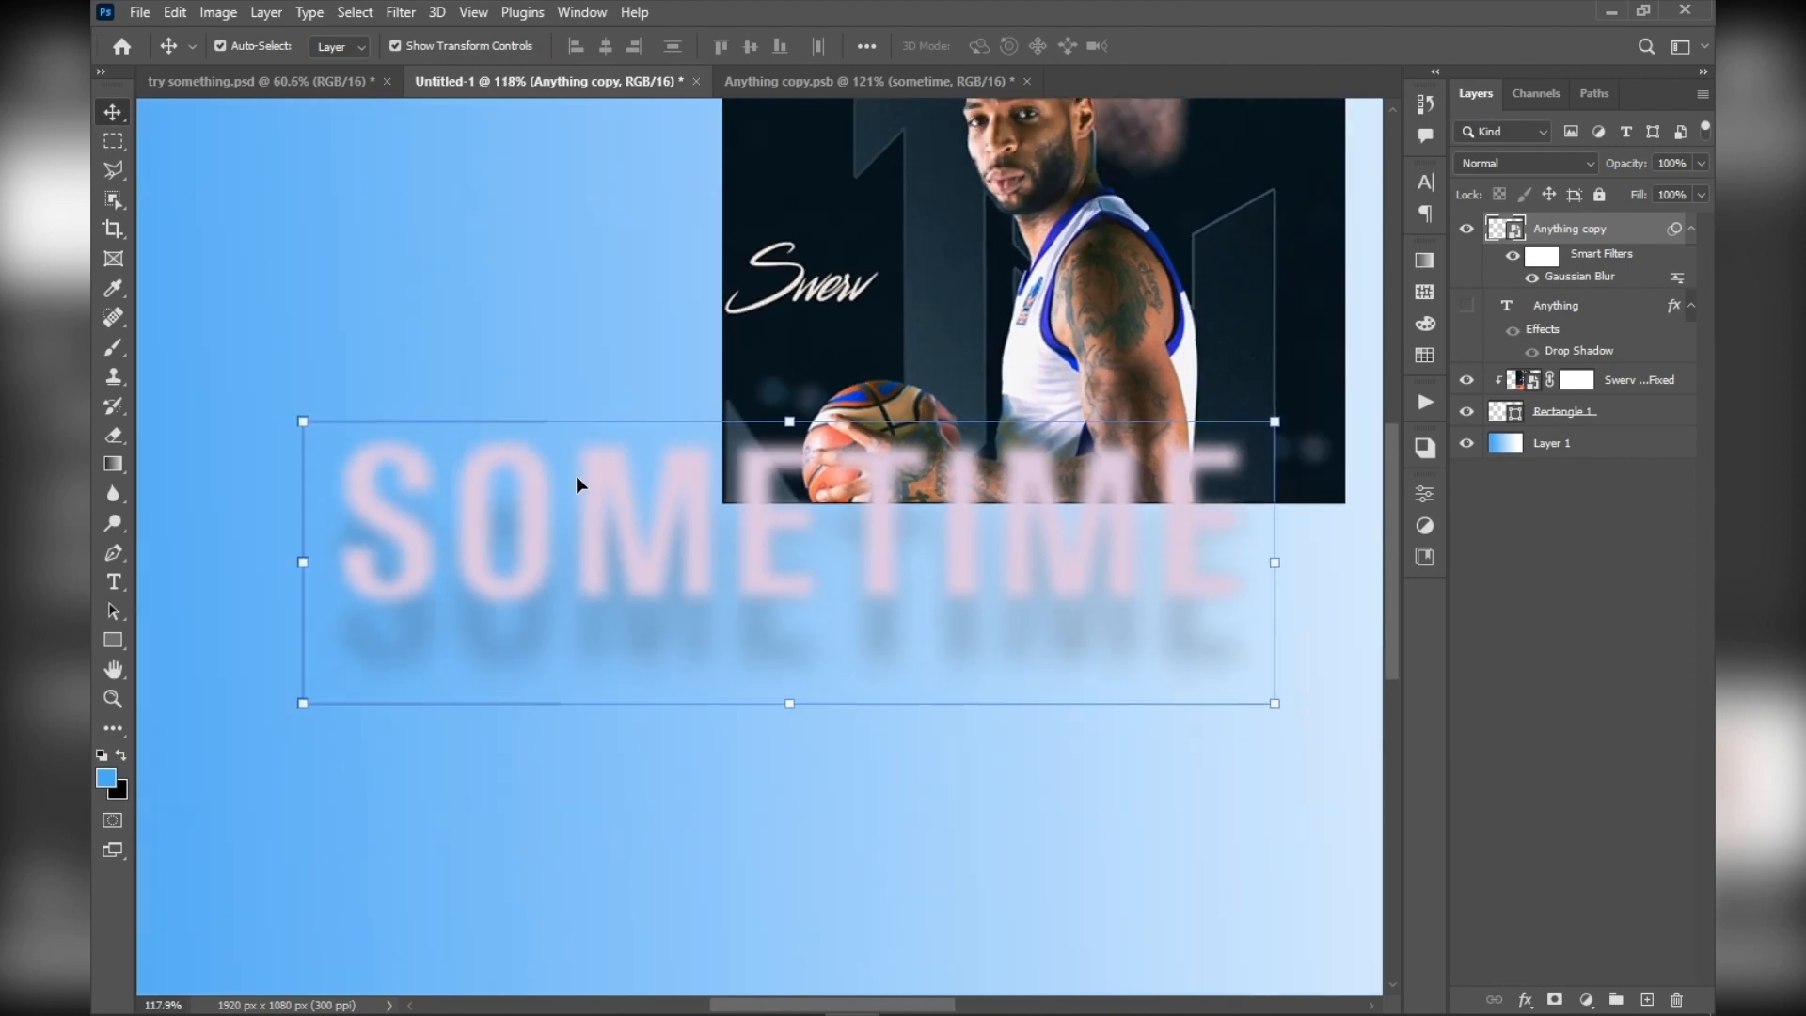
scroll(575, 476, up, 2)
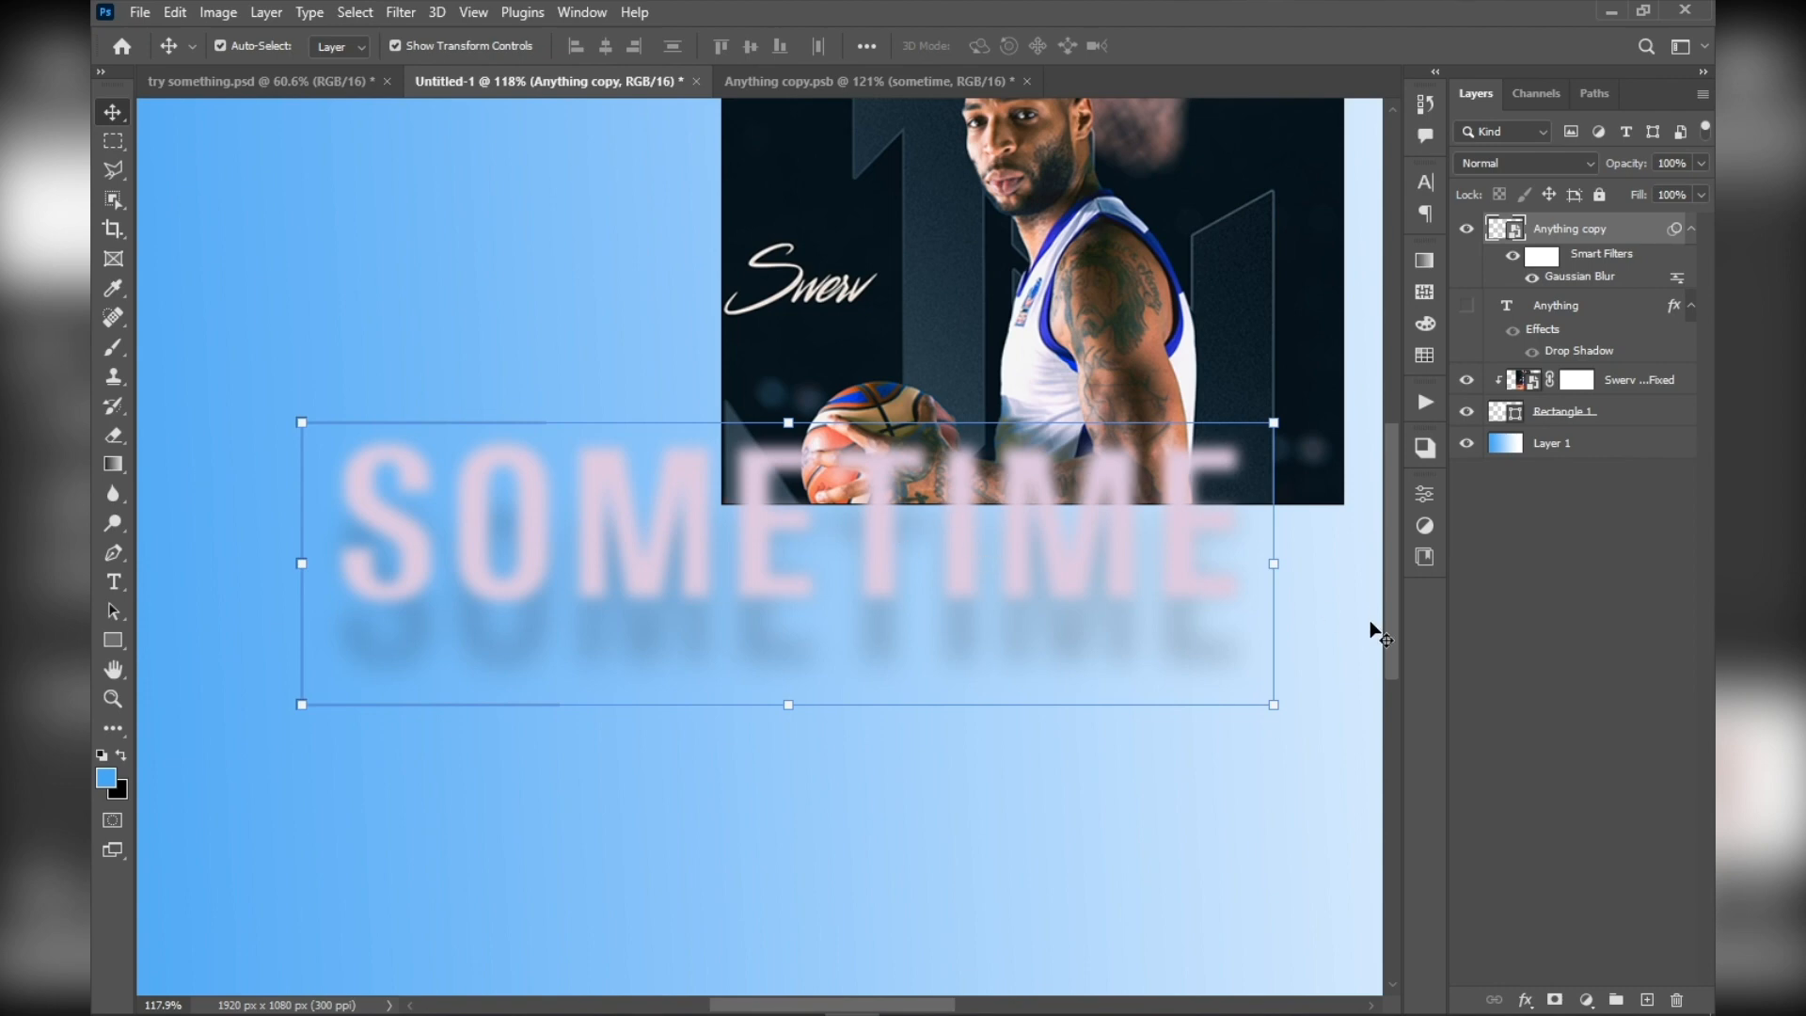
scroll(1294, 386, up, 3)
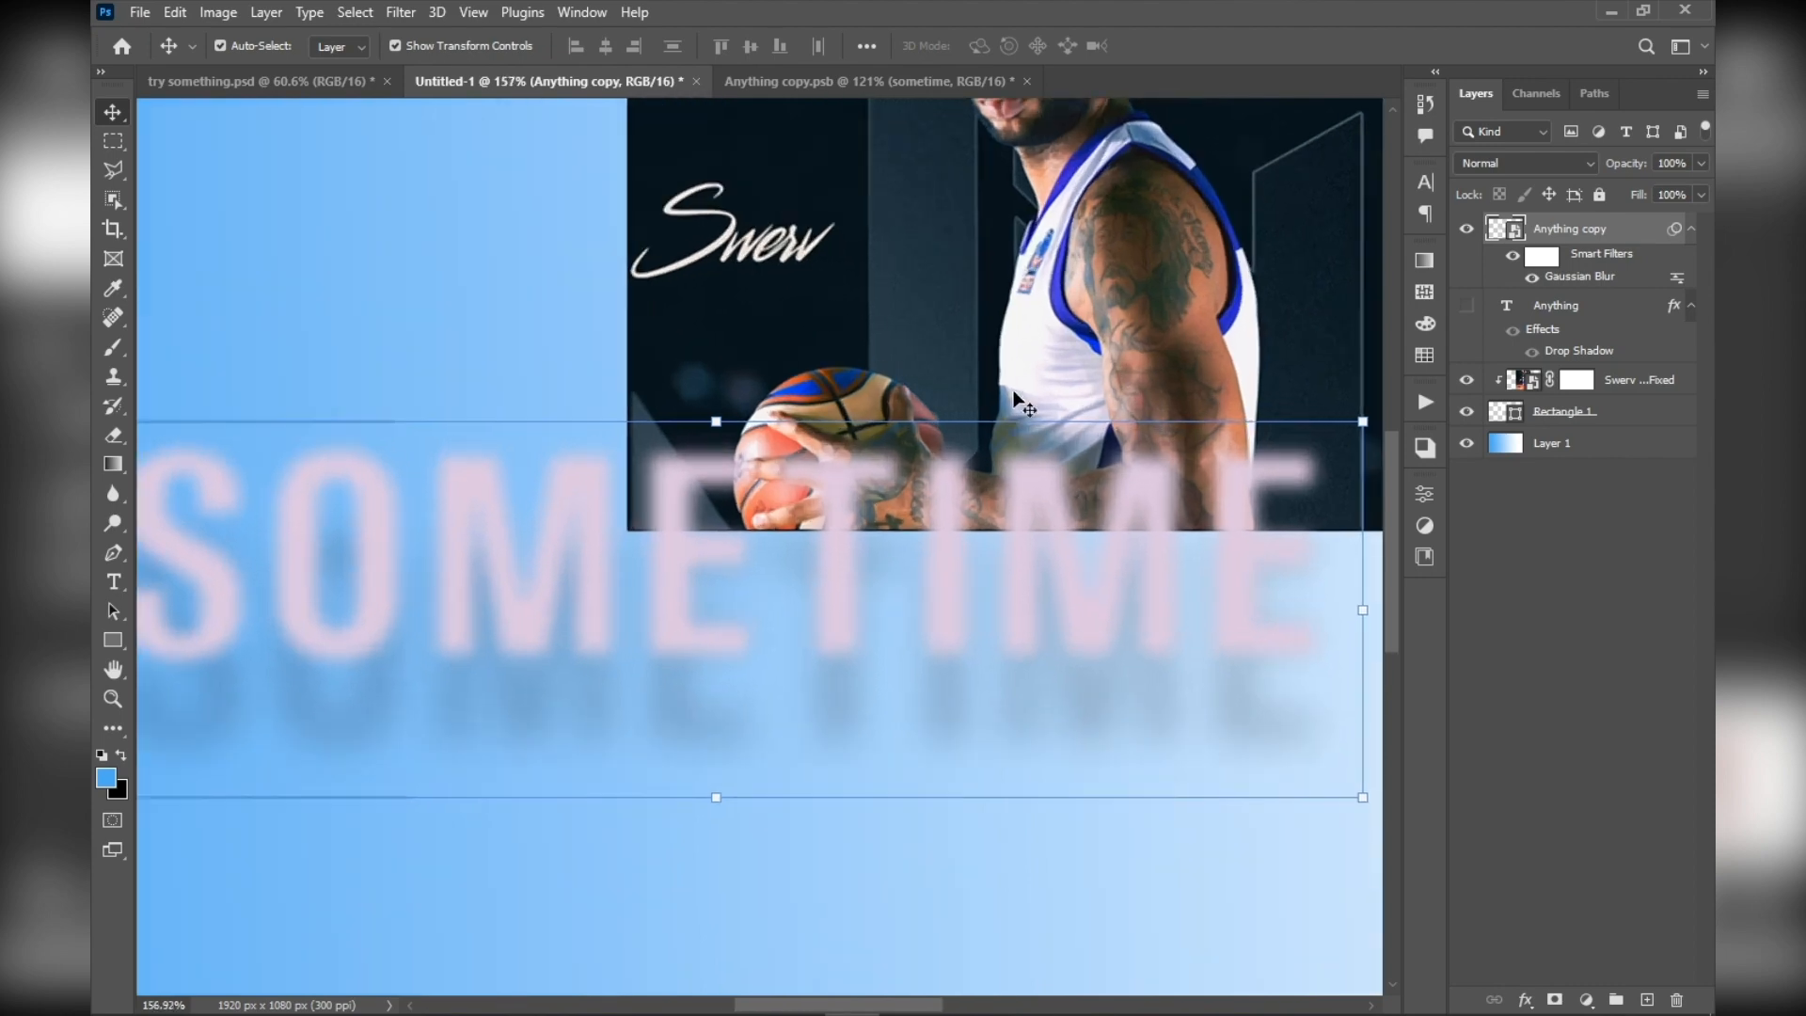
Add a Hue/Saturation adjustment layer directly above the Swerv Poster Fixed layer
click(1519, 381)
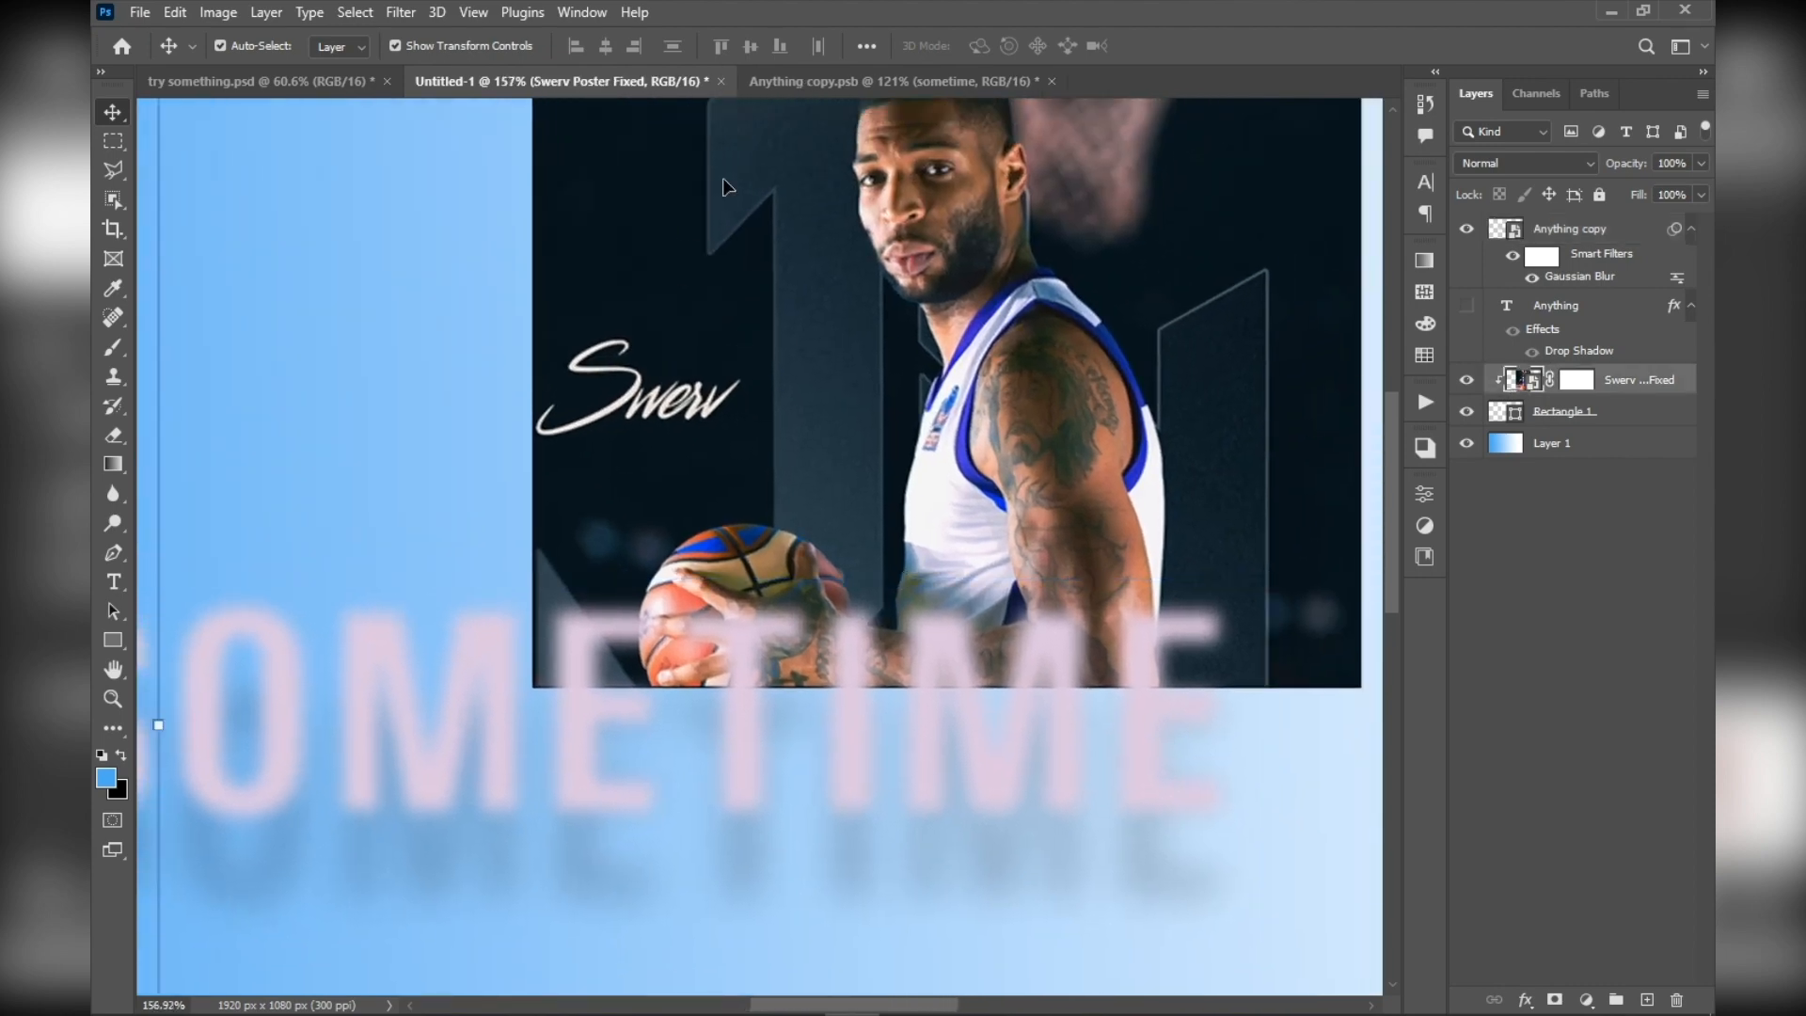
scroll(715, 289, up, 4)
scroll(953, 347, down, 3)
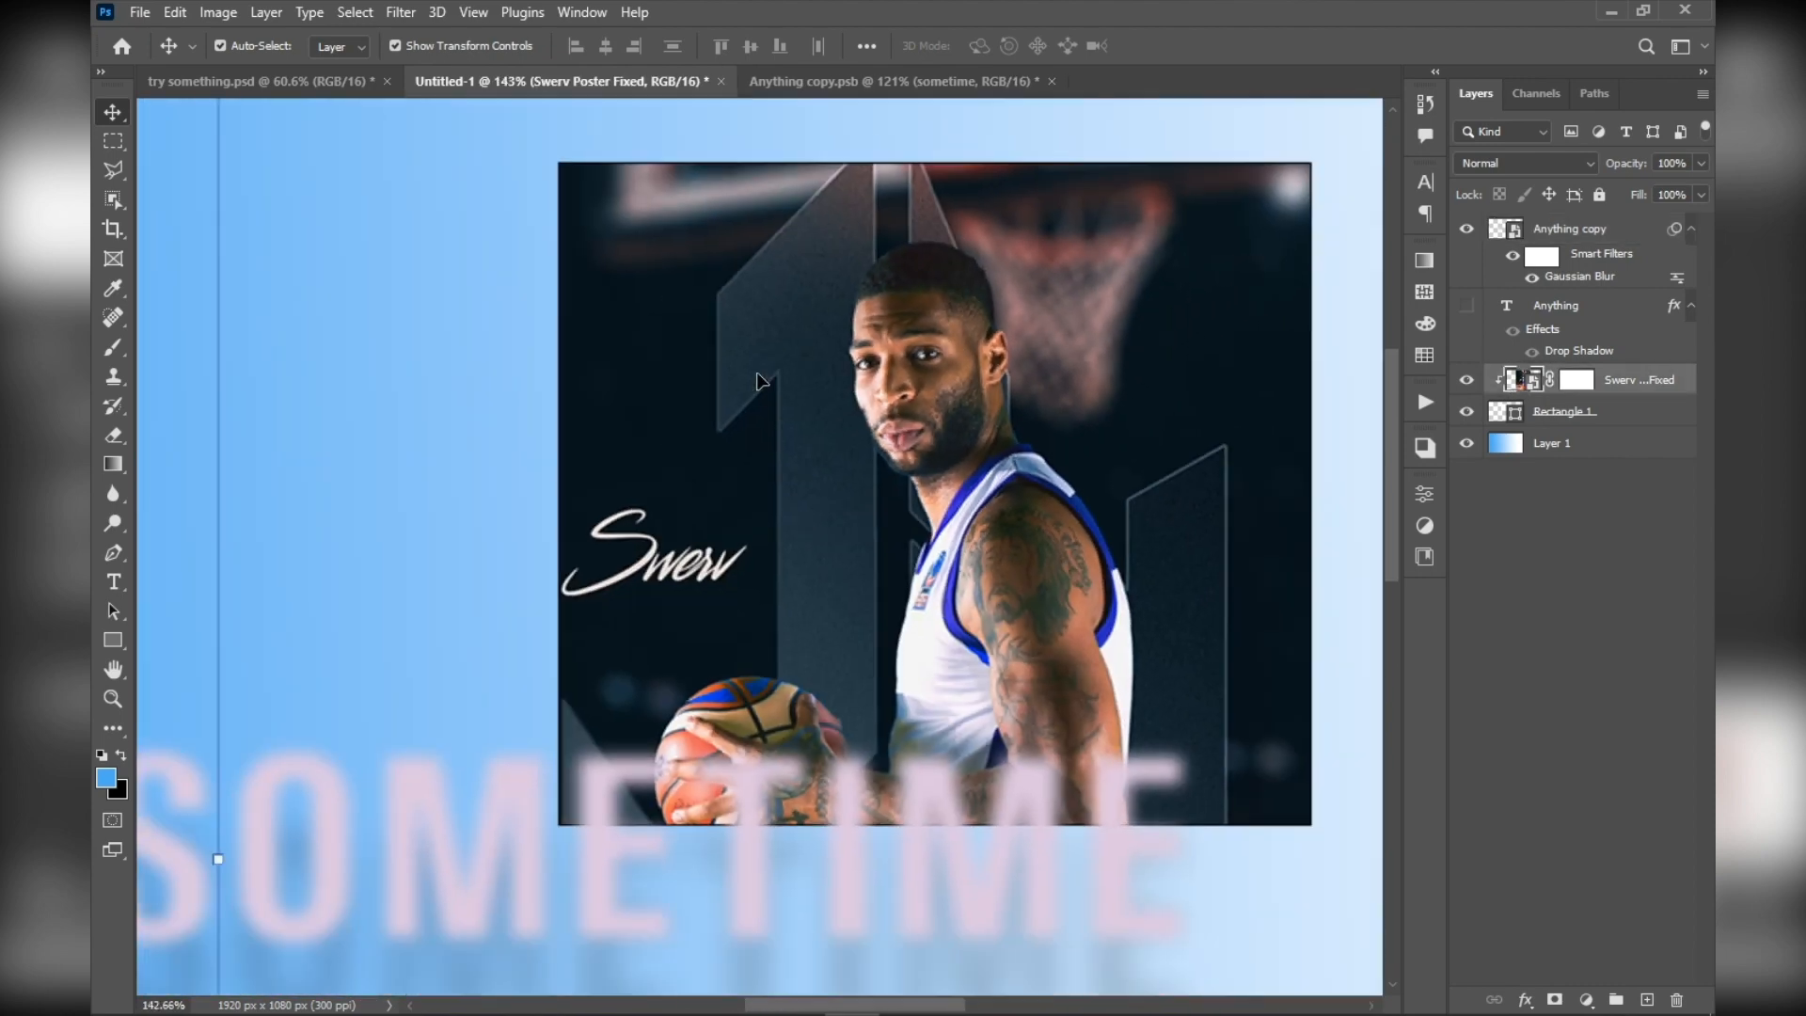
scroll(906, 395, up, 2)
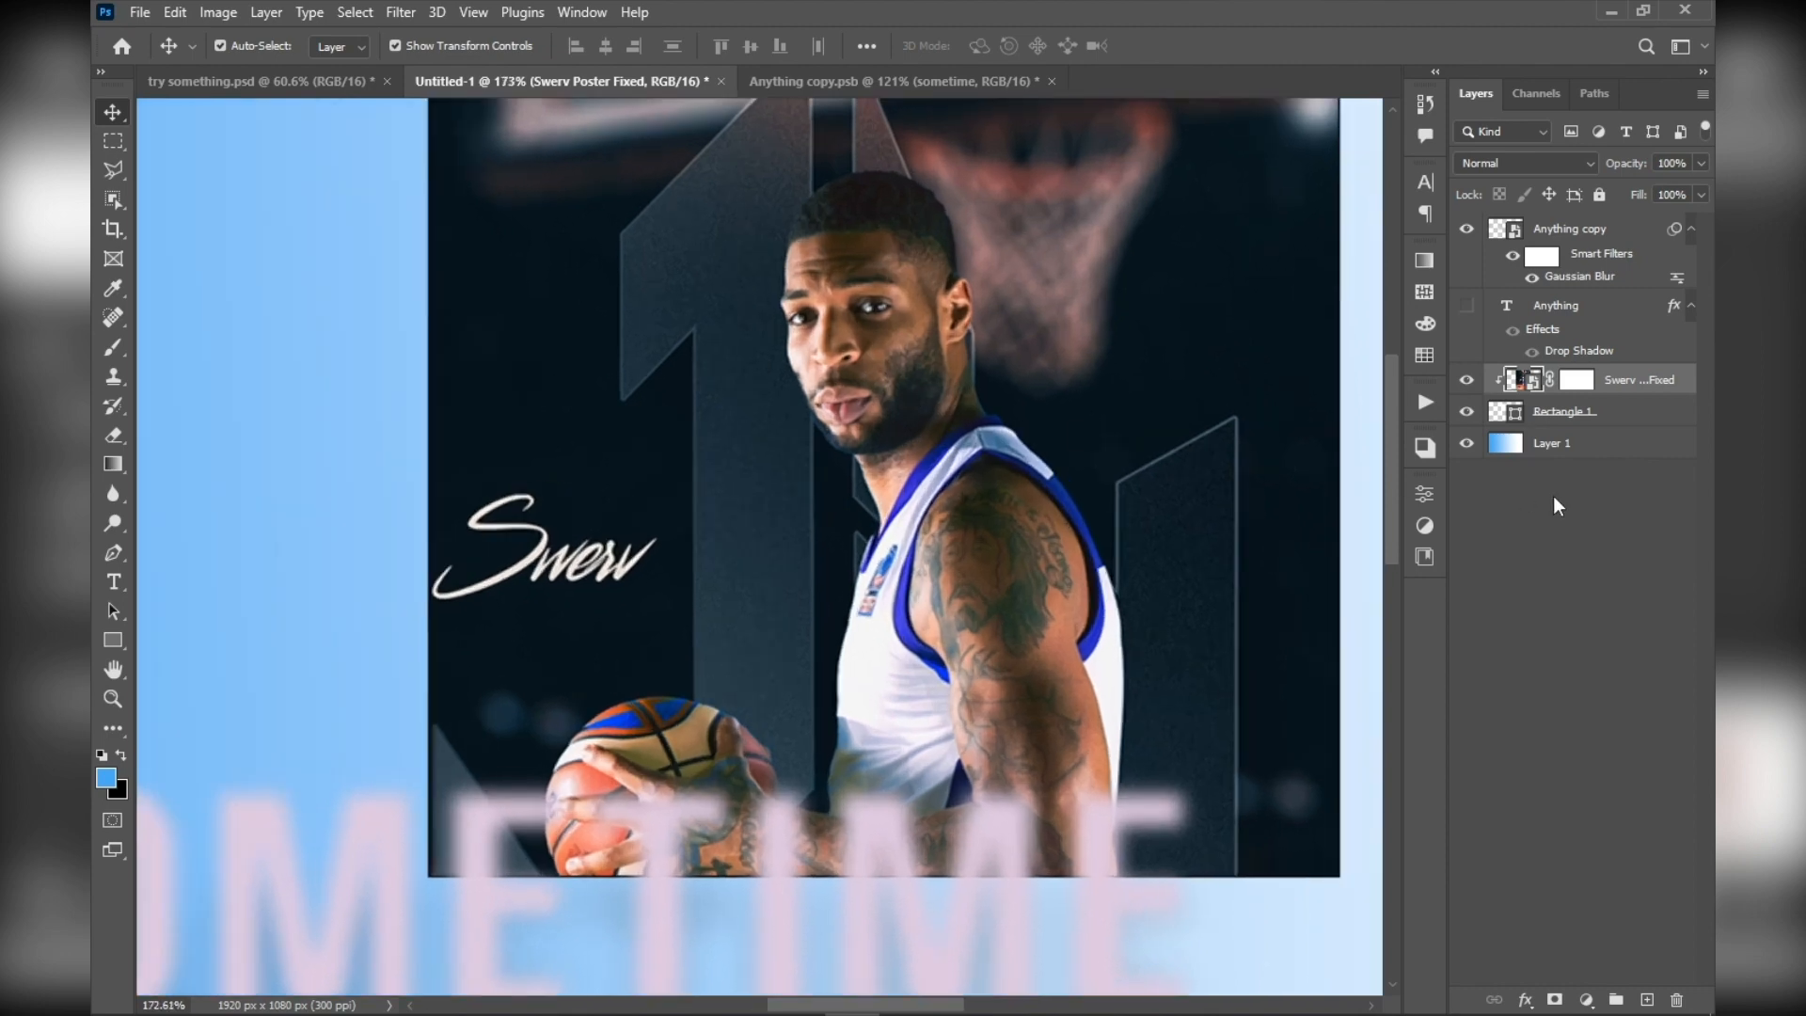
drag(1018, 301, 969, 353)
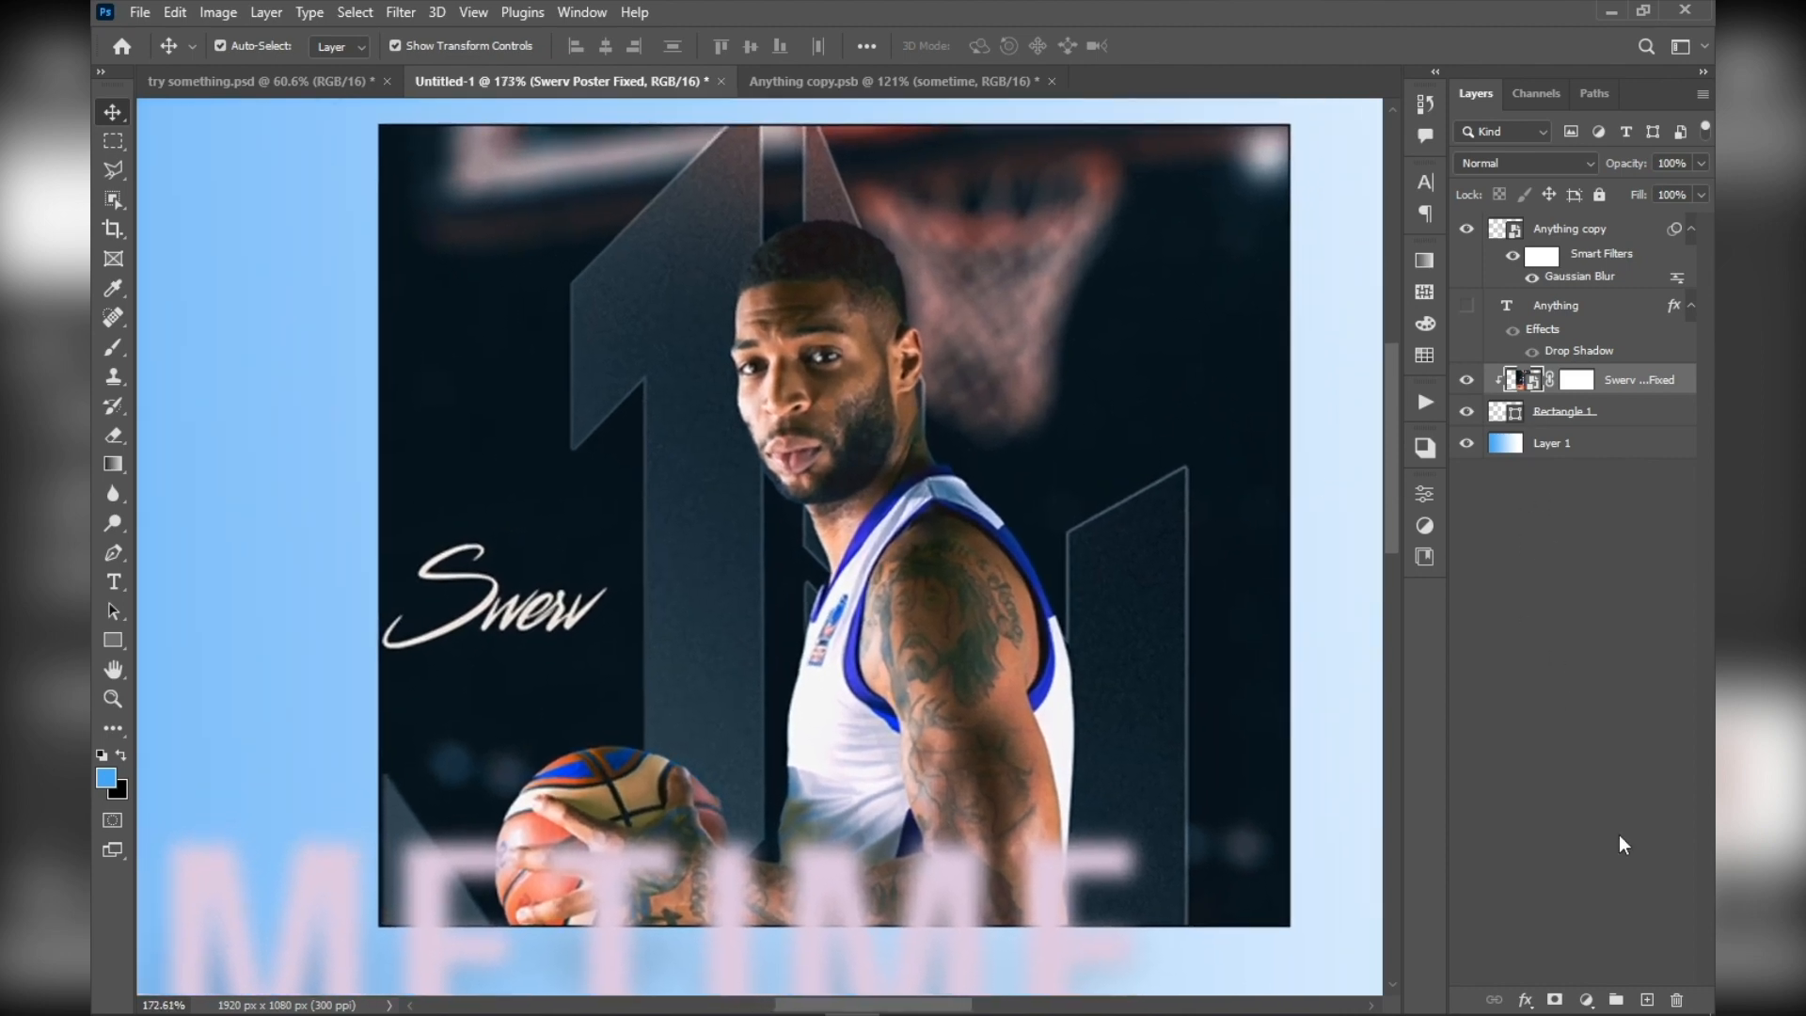
click(1586, 999)
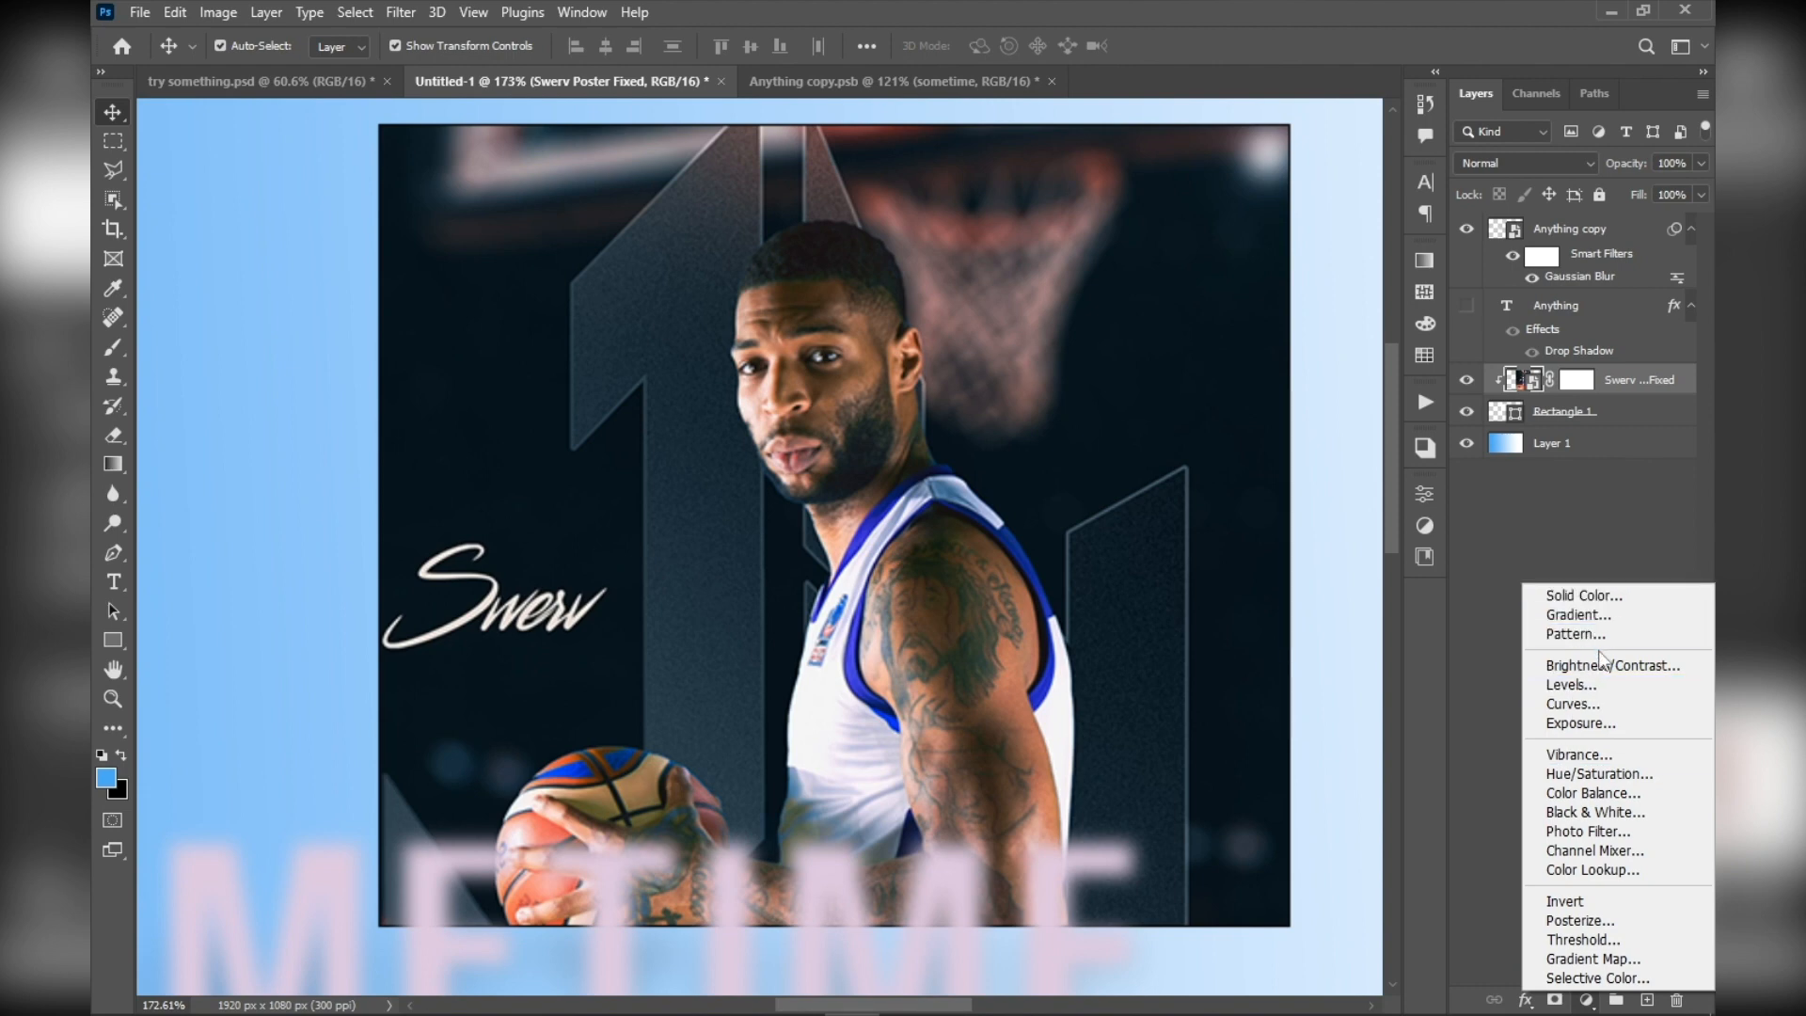
click(1603, 777)
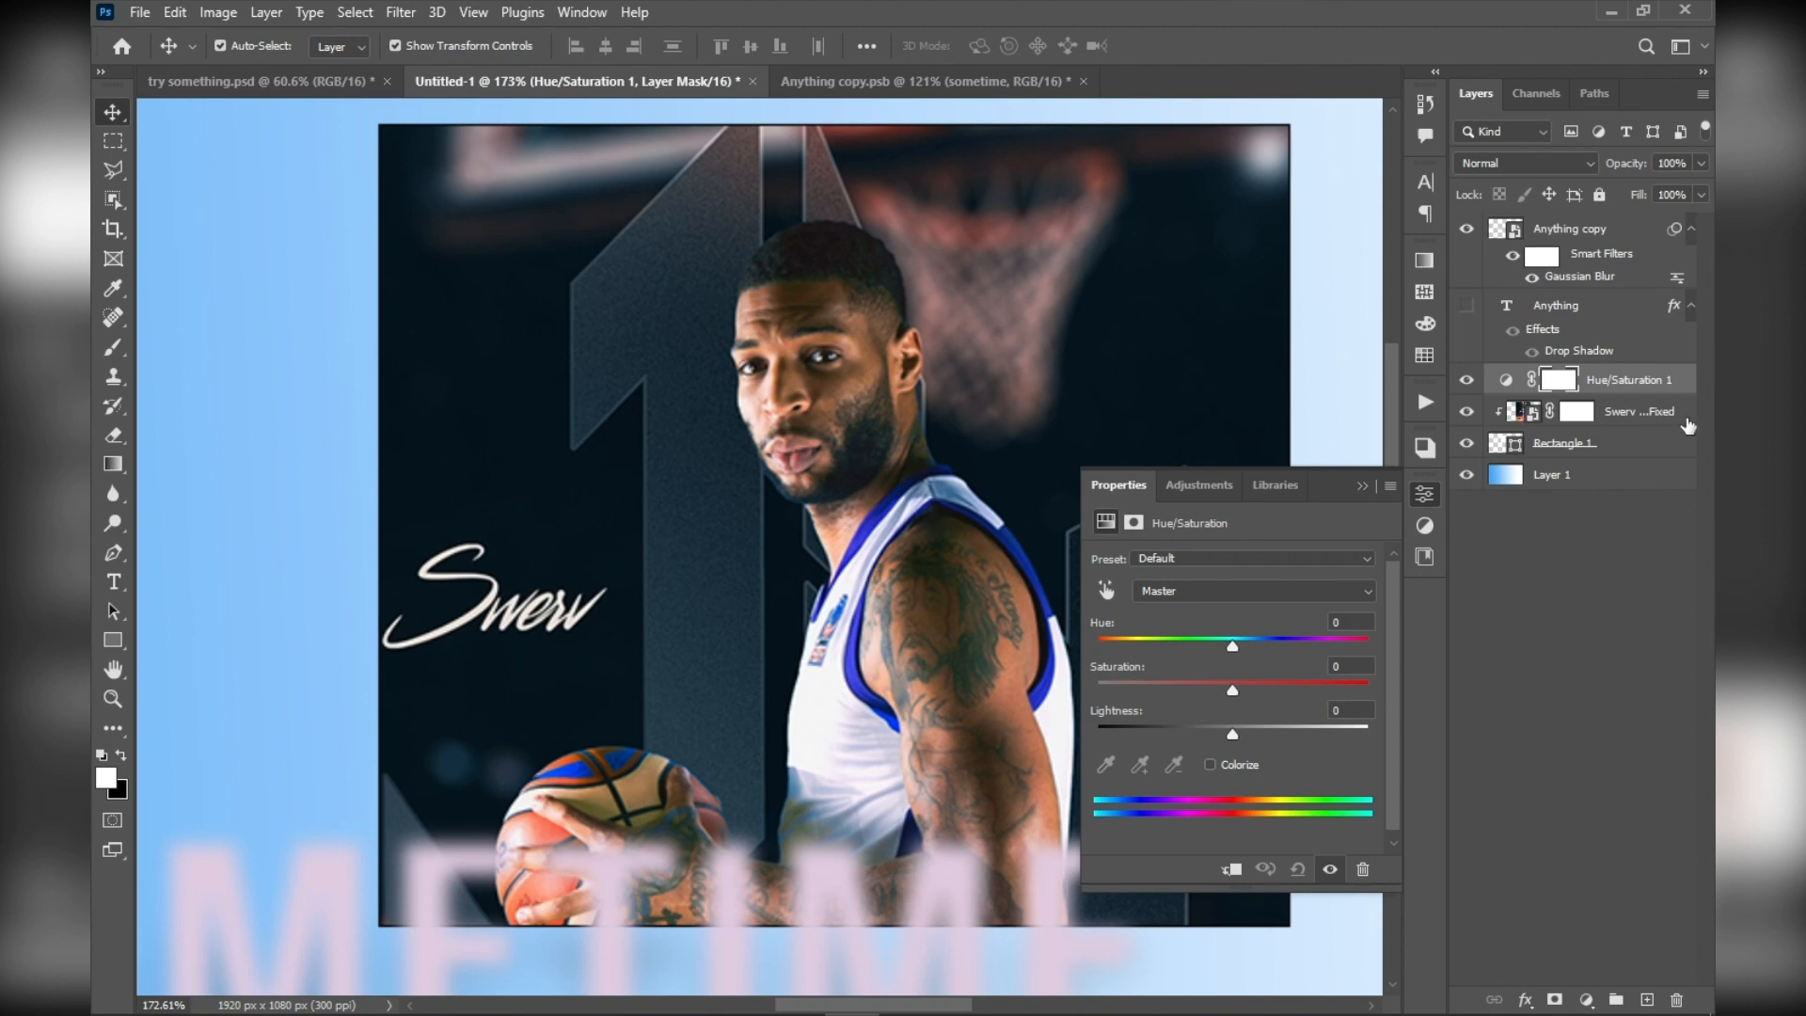
Set the saturation of the Hue/Saturation adjustment to -100 and check its effect on the layers below
click(1518, 380)
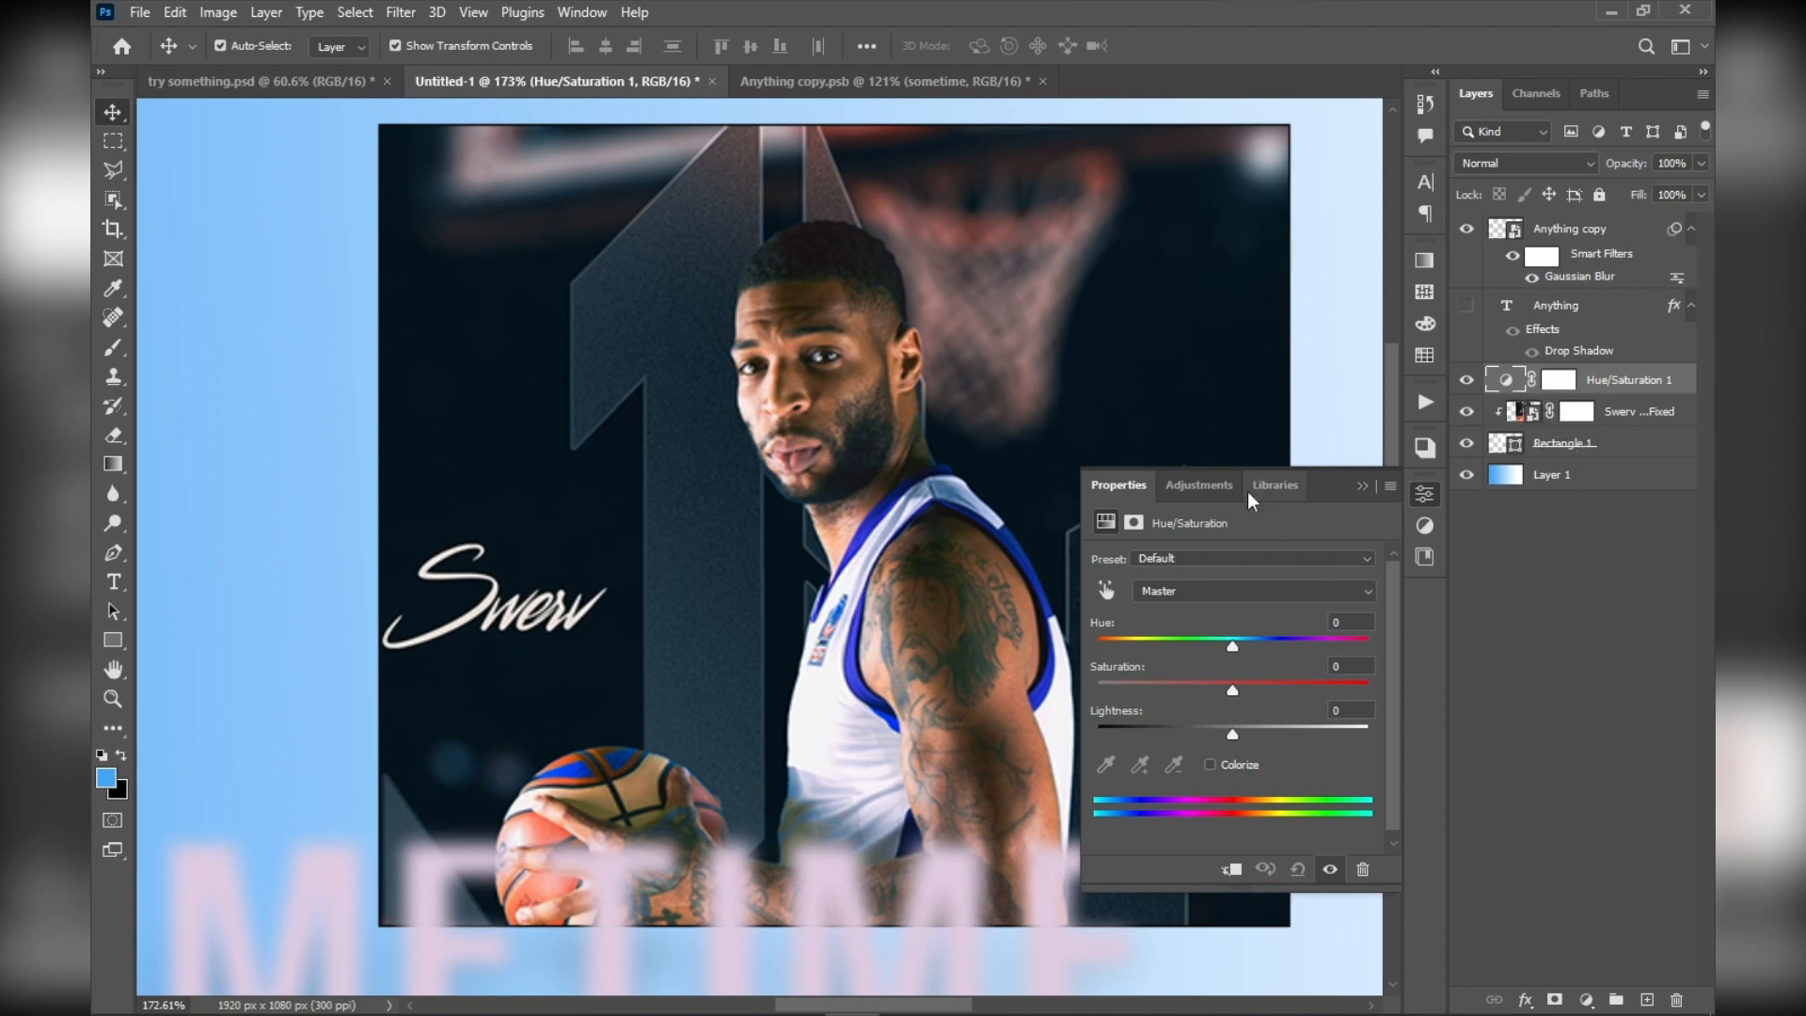
drag(1233, 694, 1091, 683)
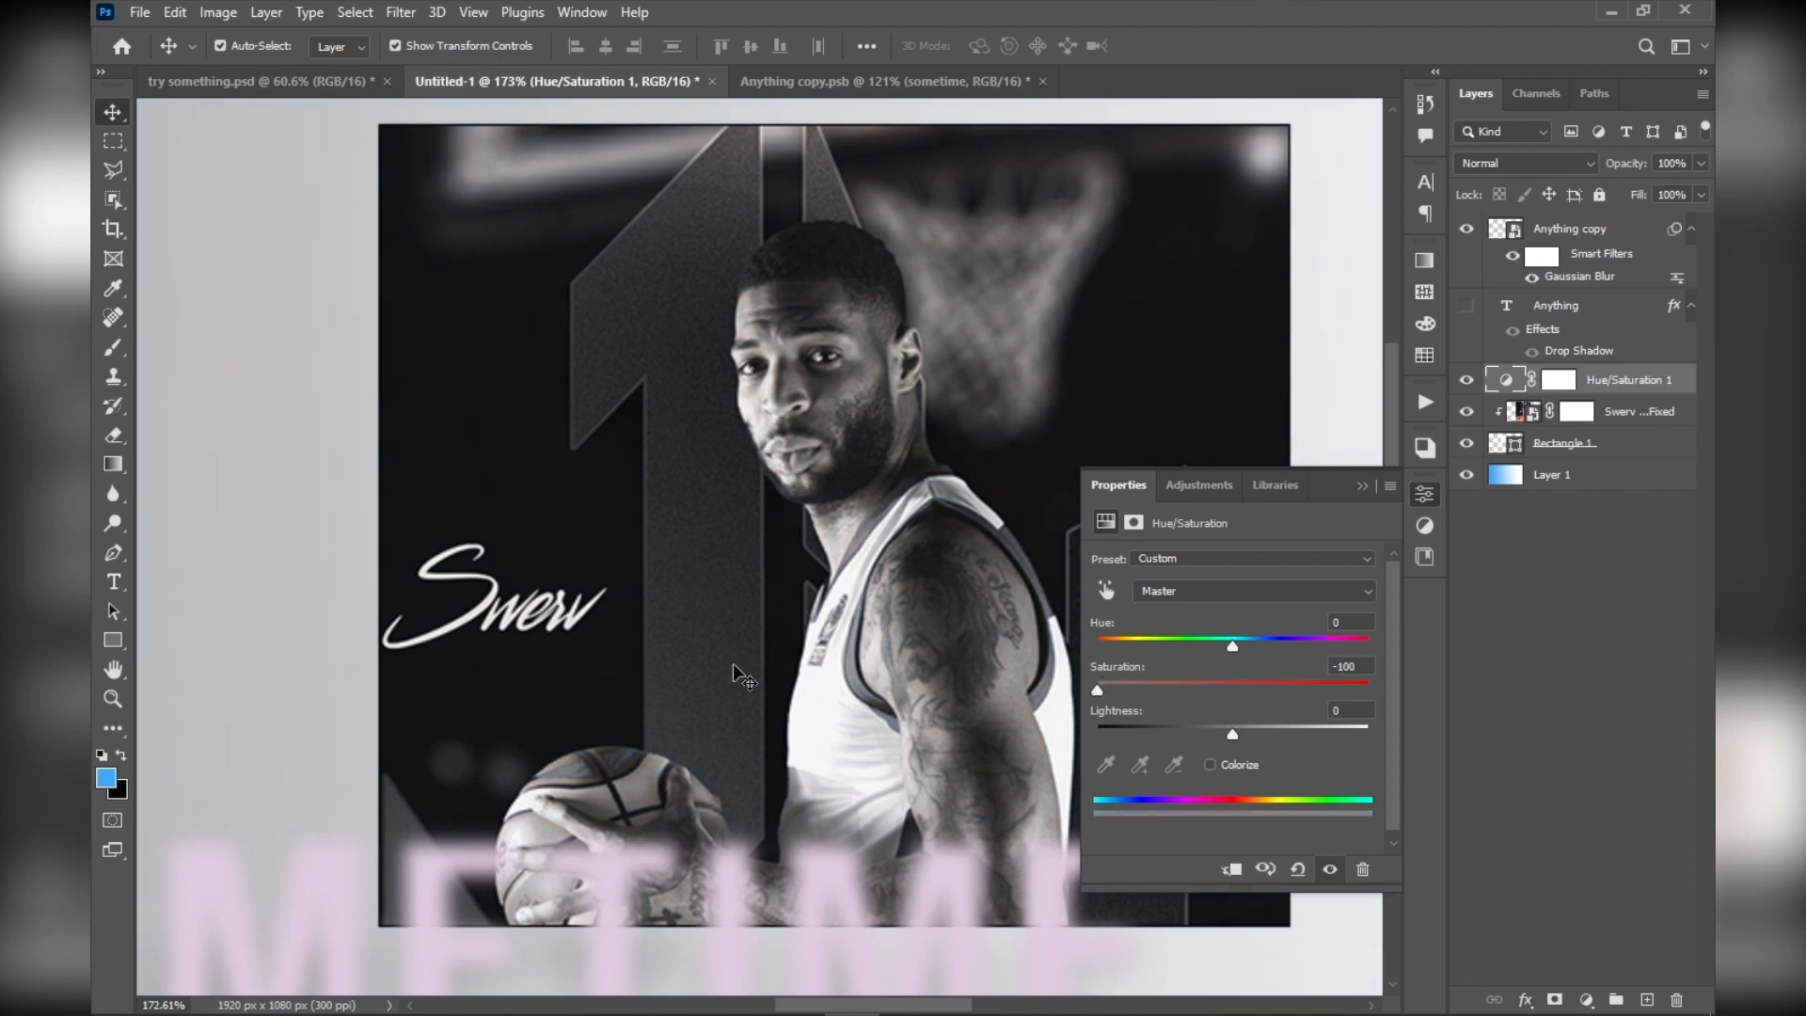
scroll(715, 691, down, 3)
scroll(715, 692, up, 1)
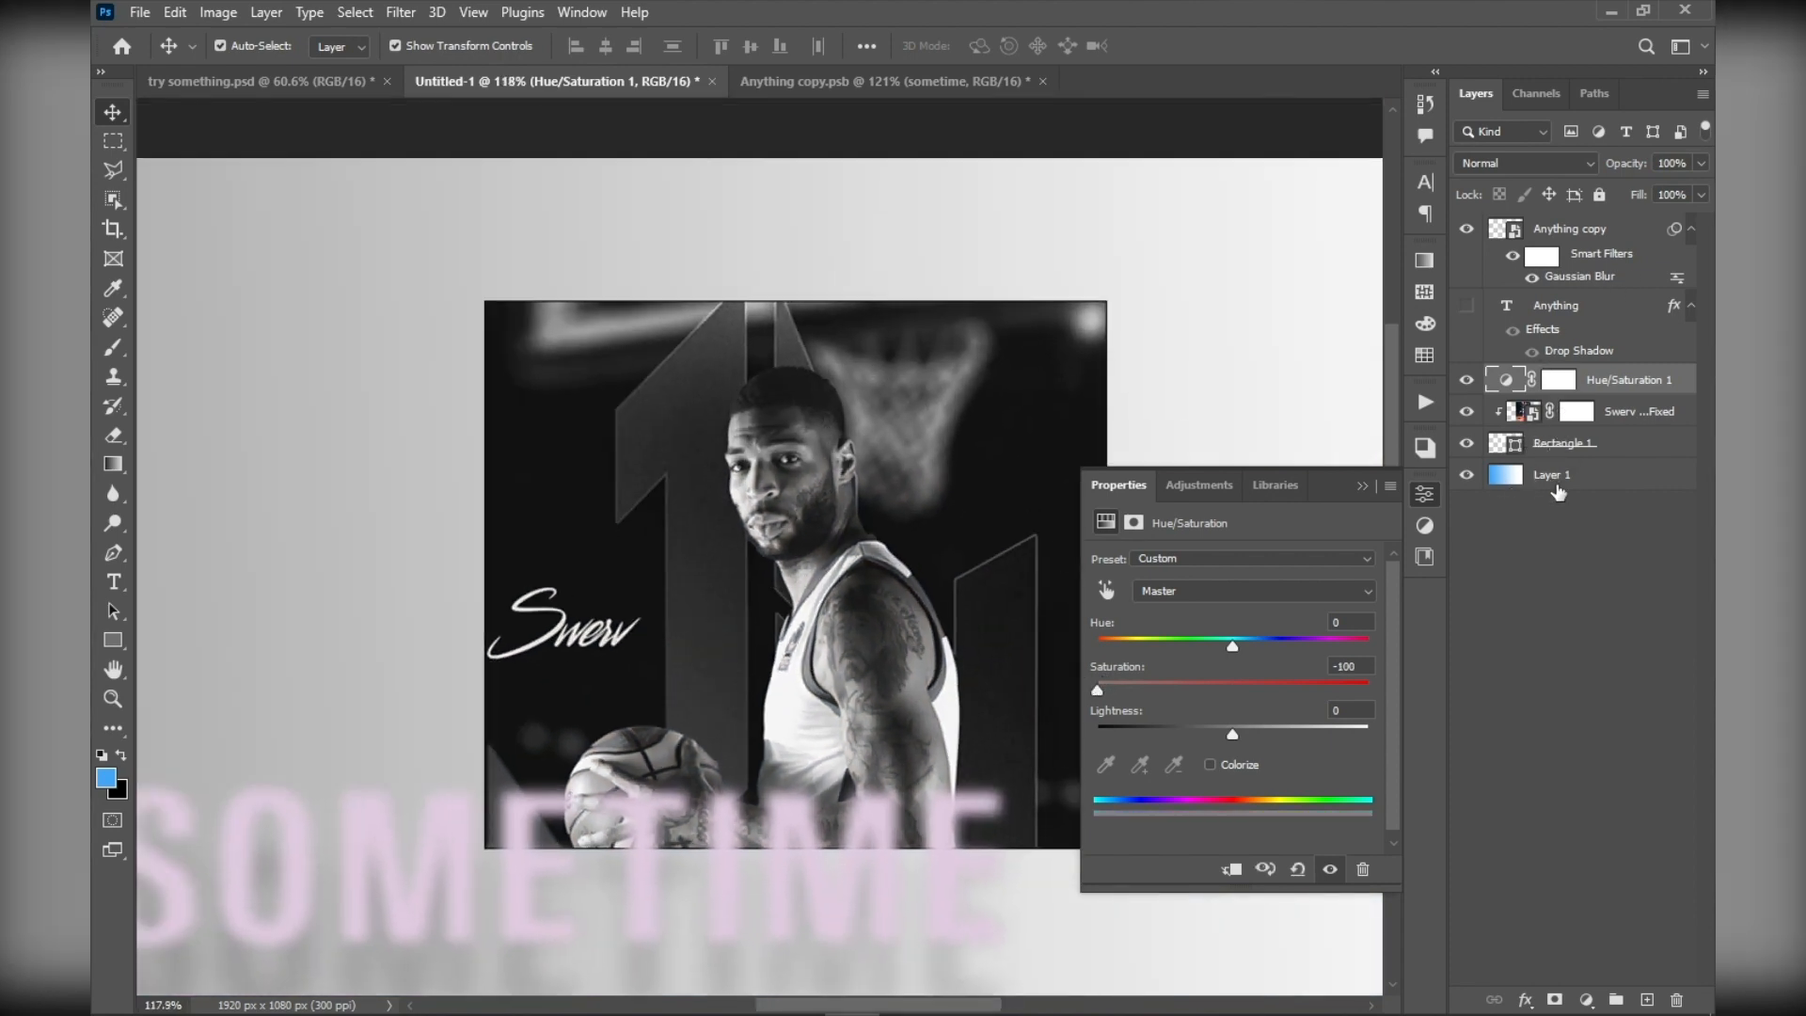
Select the Anything copy layer and examine the blurred text against the desaturated poster and background
scroll(743, 629, down, 2)
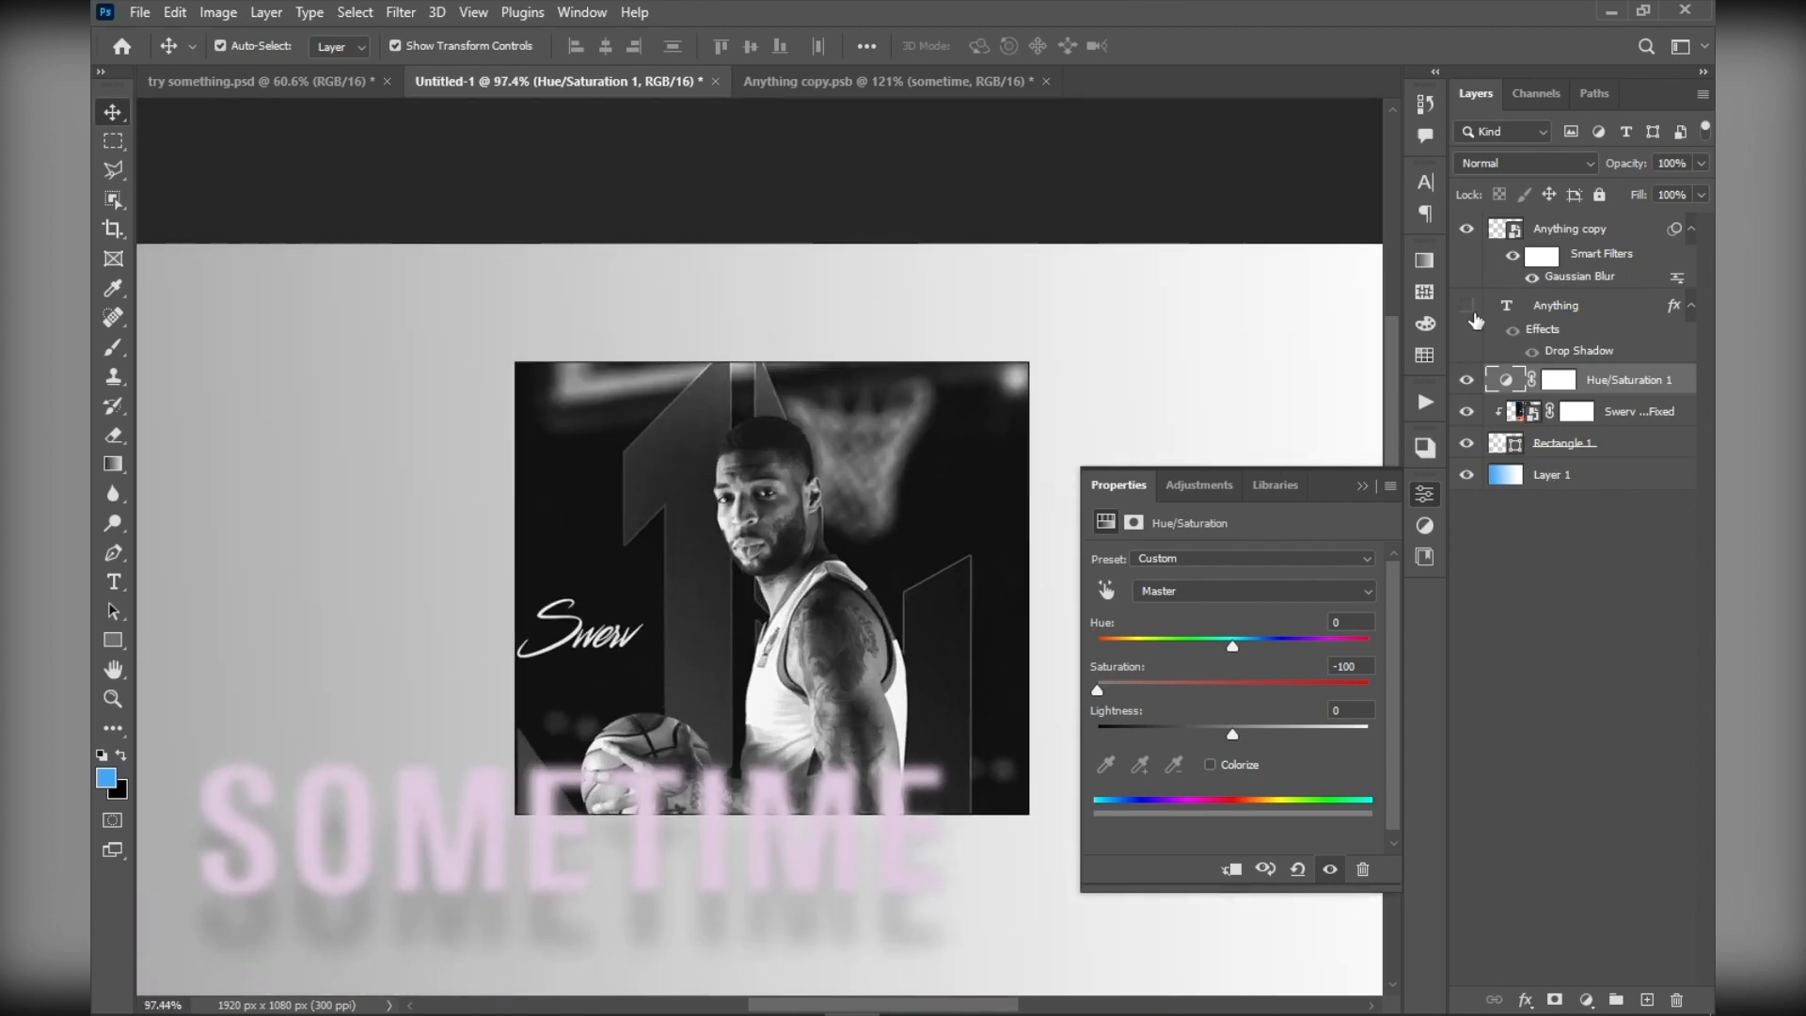
click(1557, 230)
scroll(740, 744, up, 4)
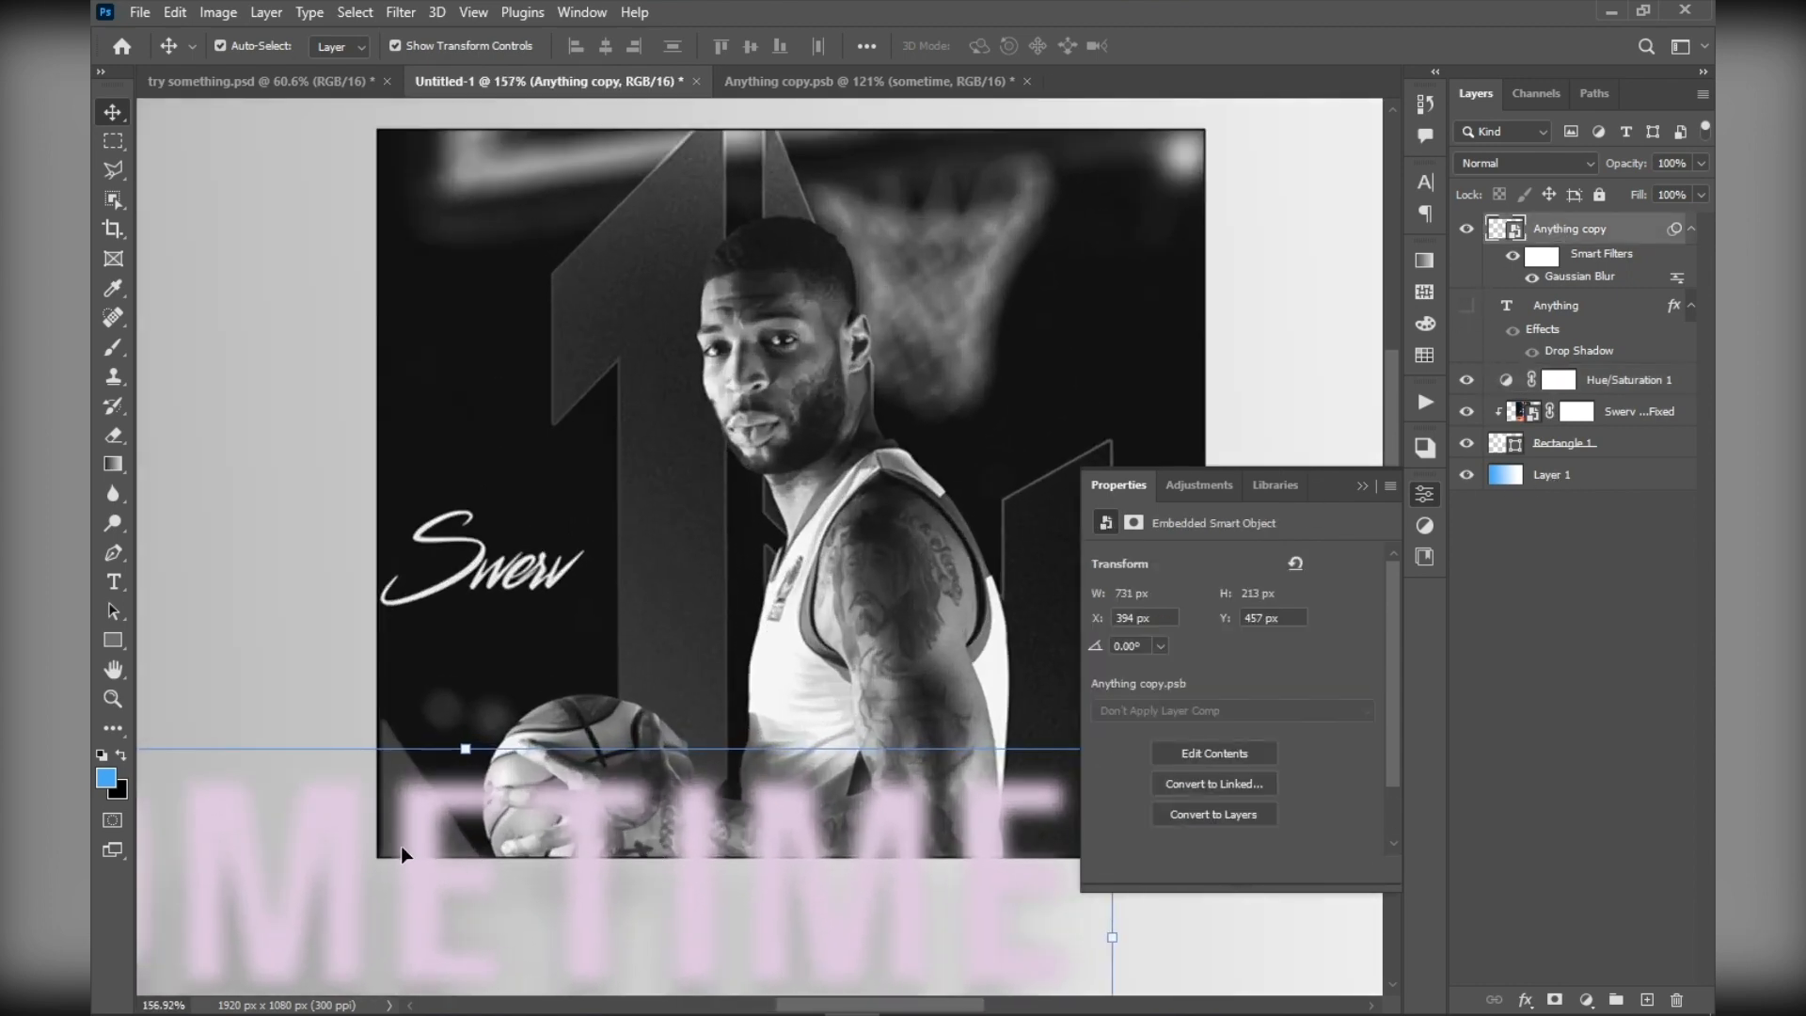
drag(401, 847, 781, 719)
scroll(689, 702, down, 5)
drag(901, 607, 795, 656)
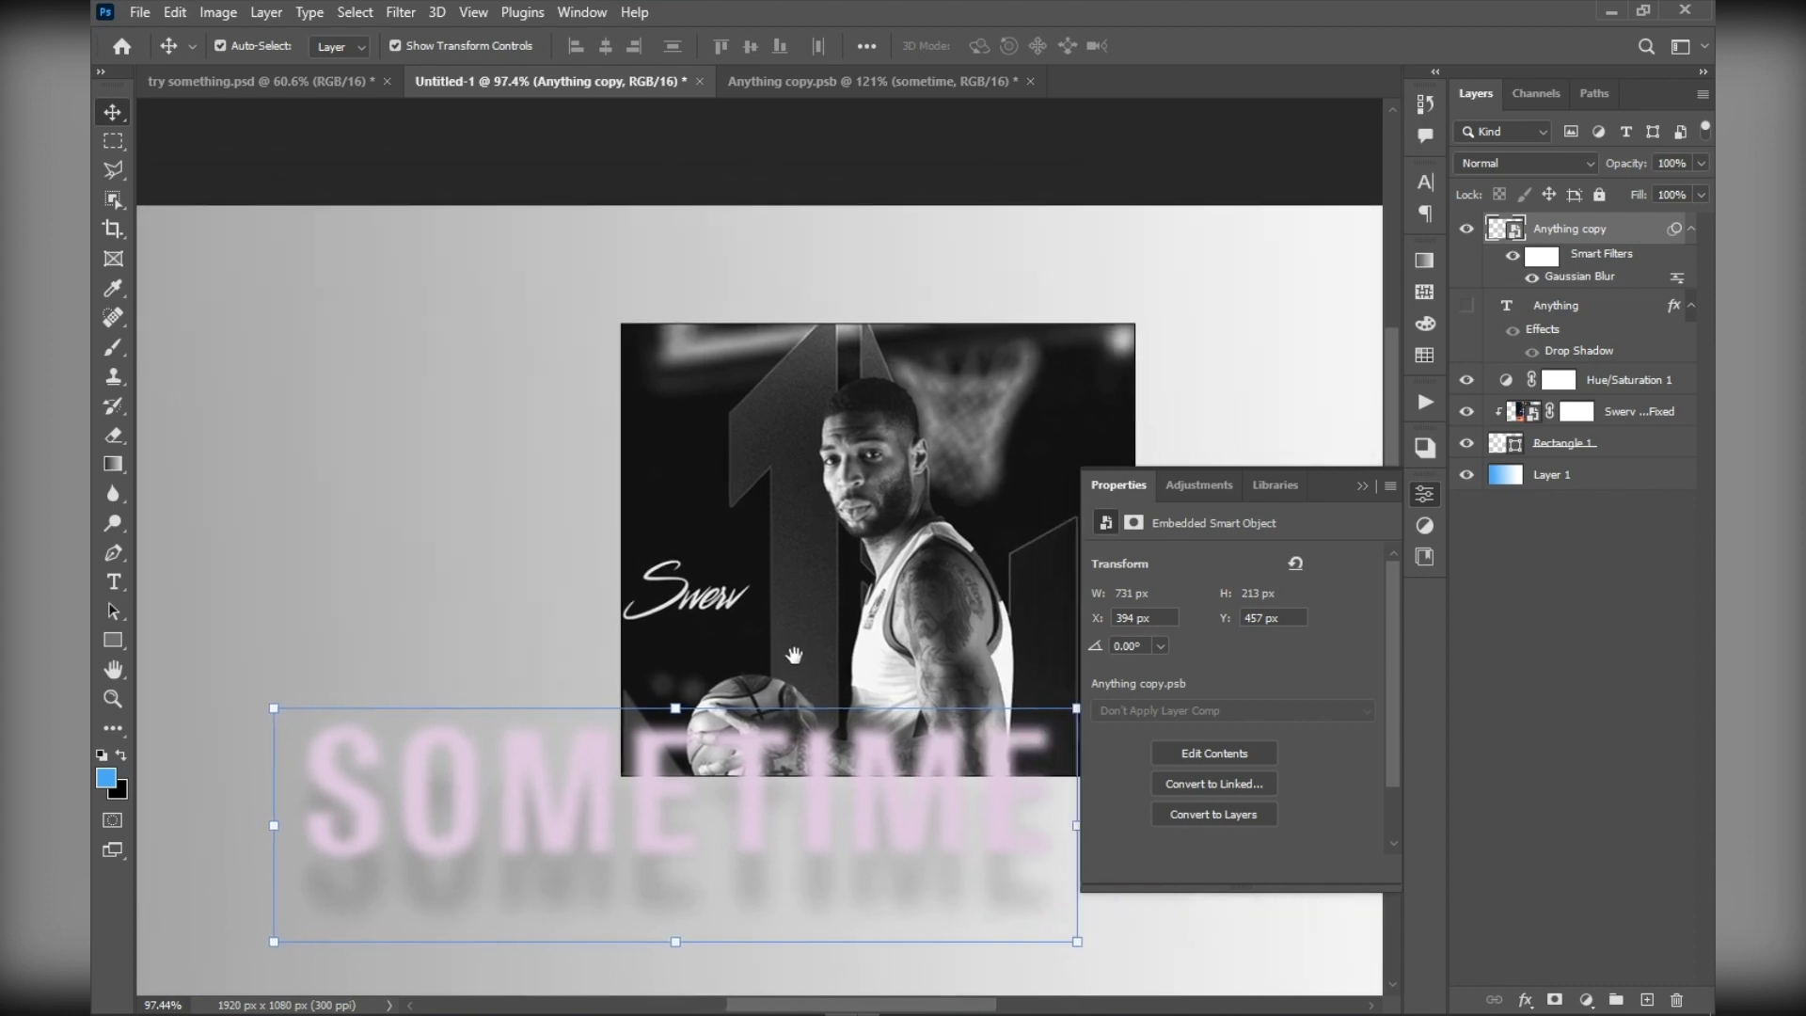
scroll(795, 656, up, 5)
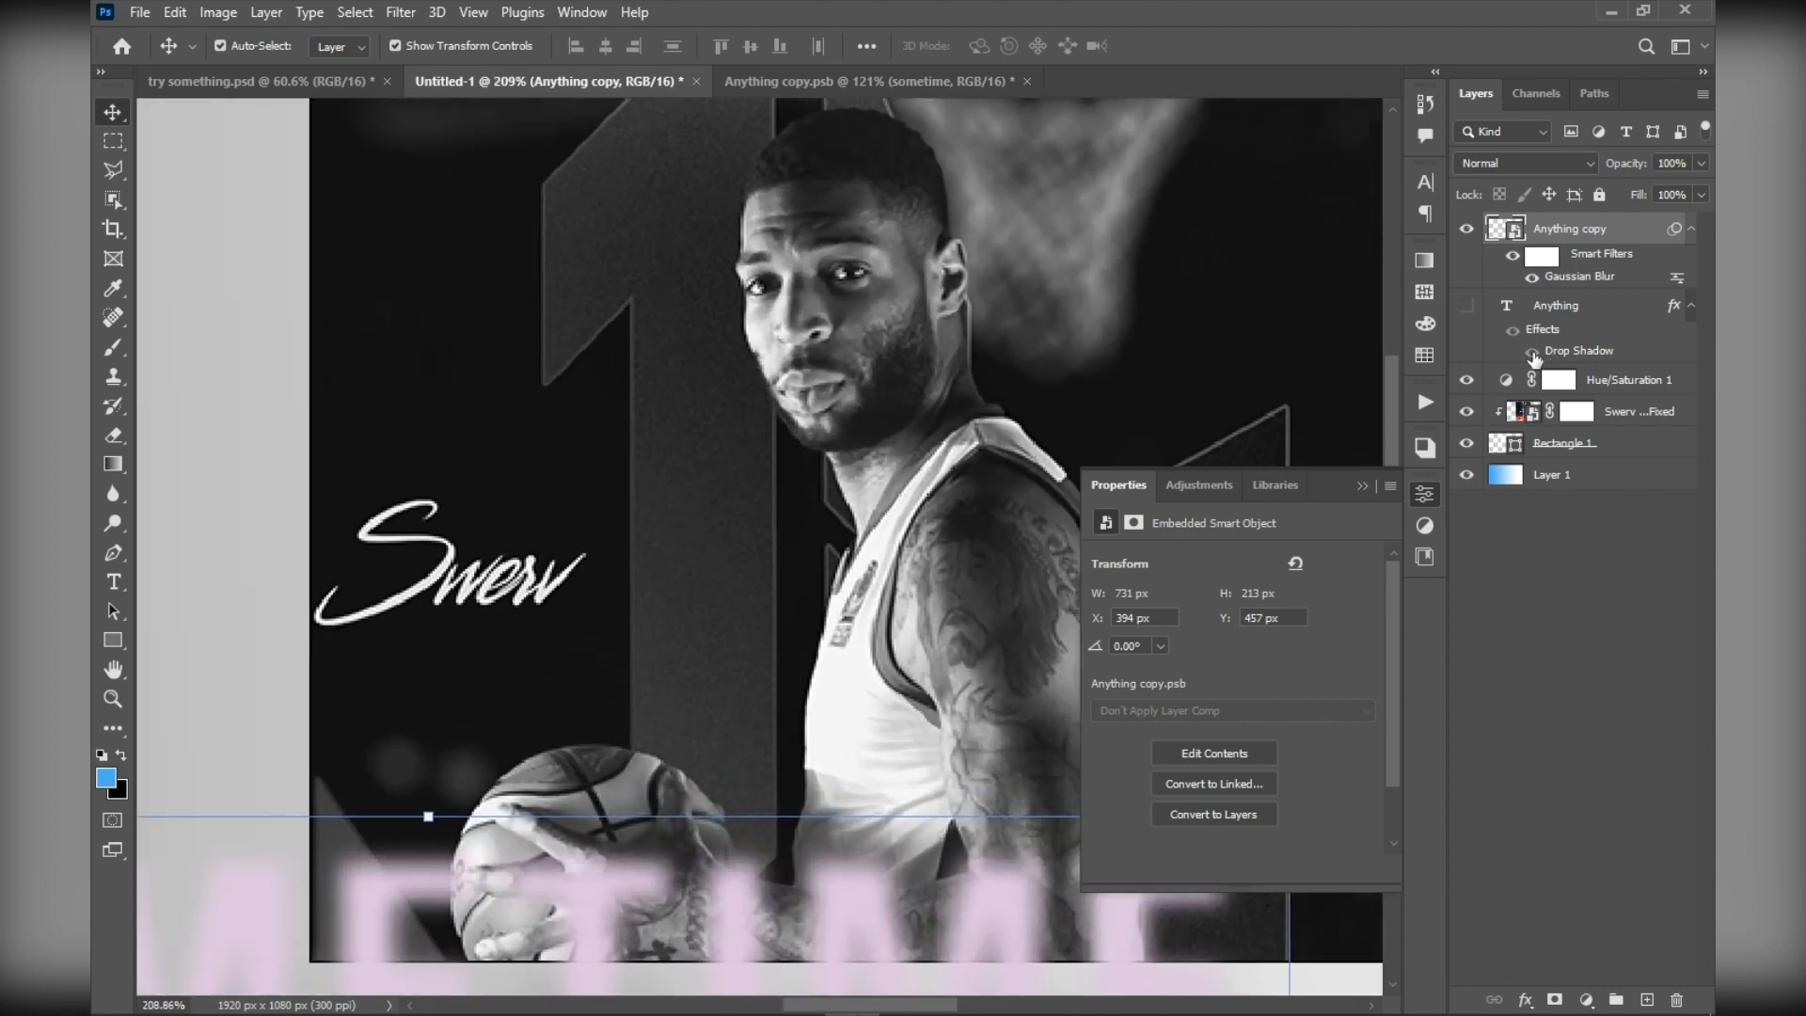
Reselect the Hue/Saturation adjustment and raise its saturation to +2
click(1533, 356)
click(1508, 381)
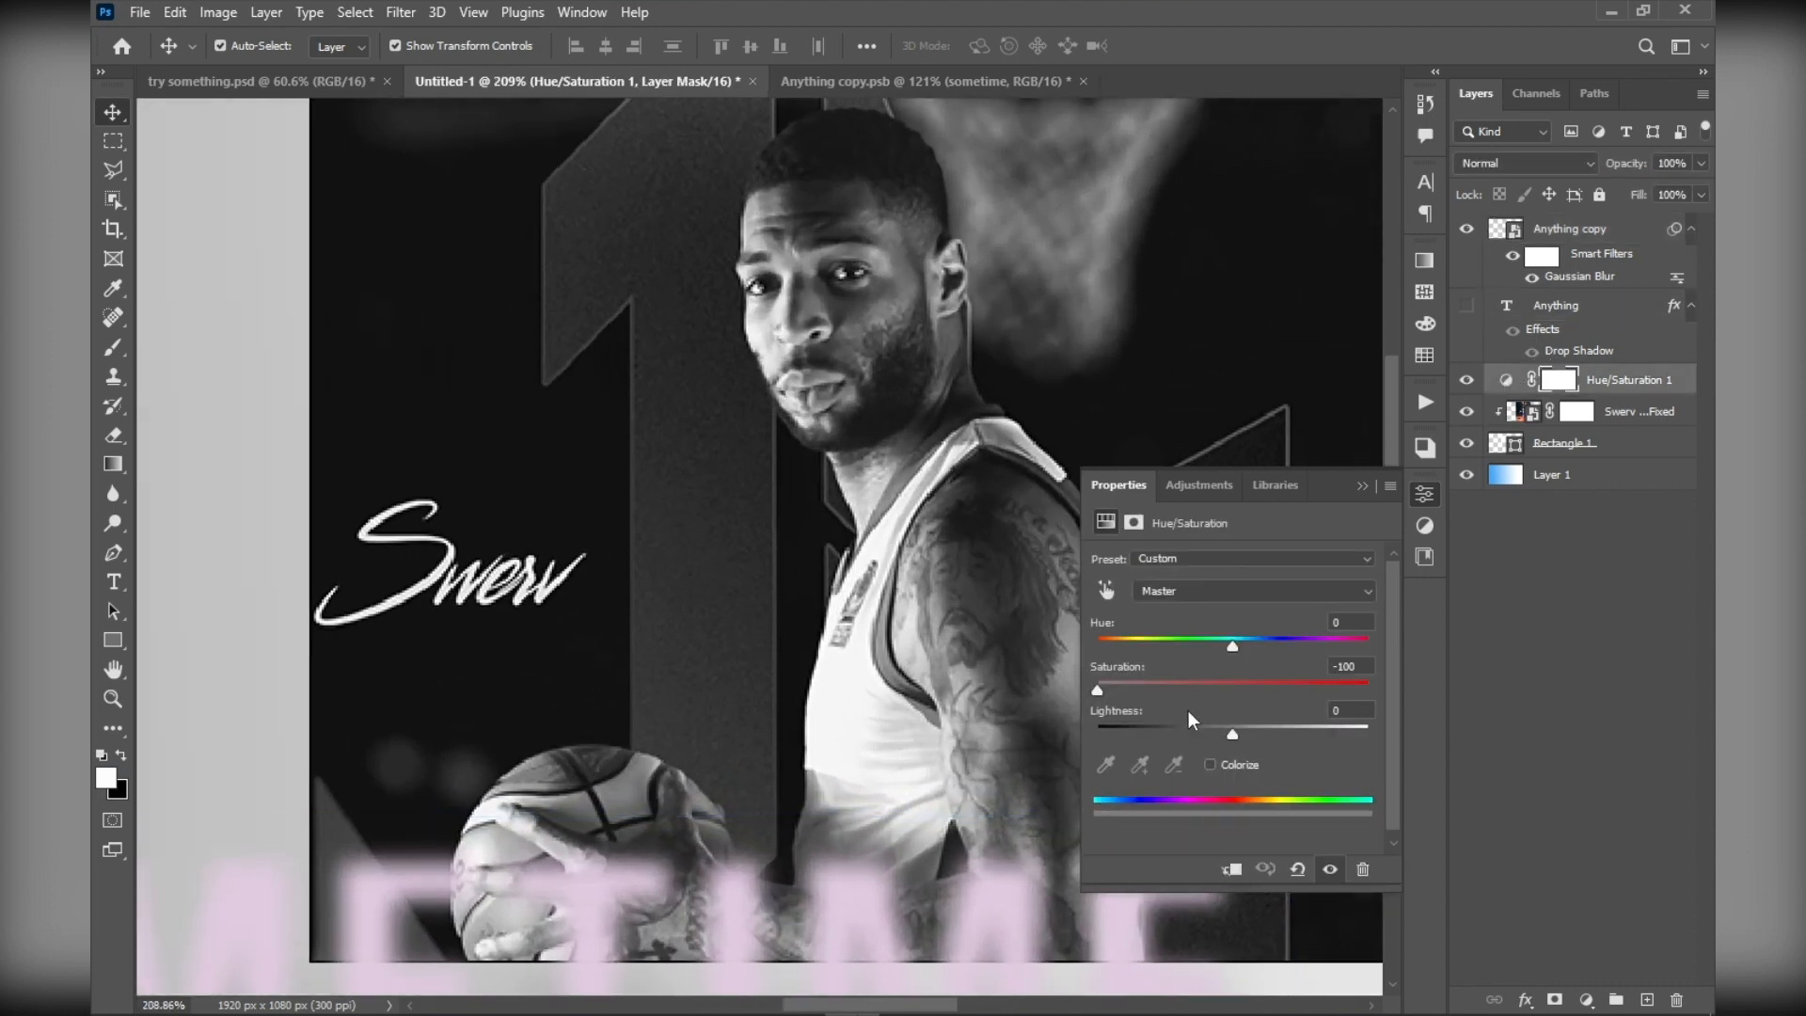
drag(1122, 695, 1299, 670)
drag(1277, 681, 1238, 693)
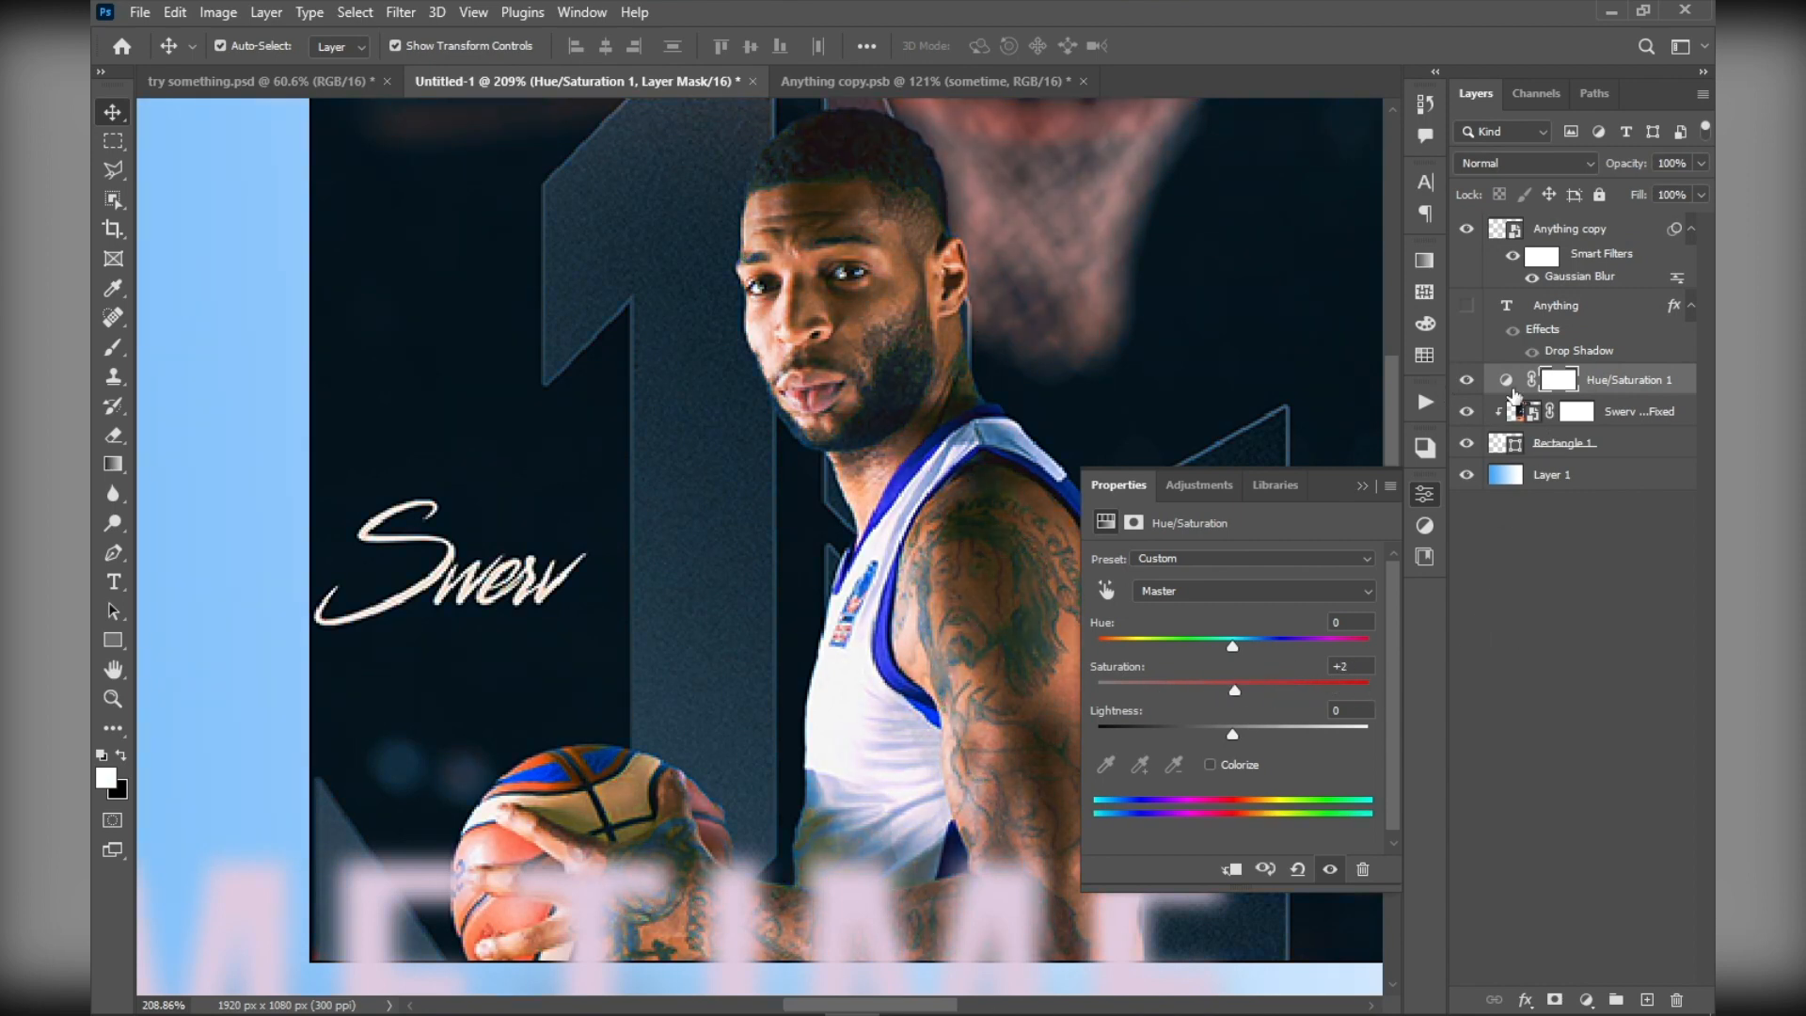
Delete the Hue/Saturation adjustment layer and review the list of available adjustment layer types
click(1507, 382)
key(Delete)
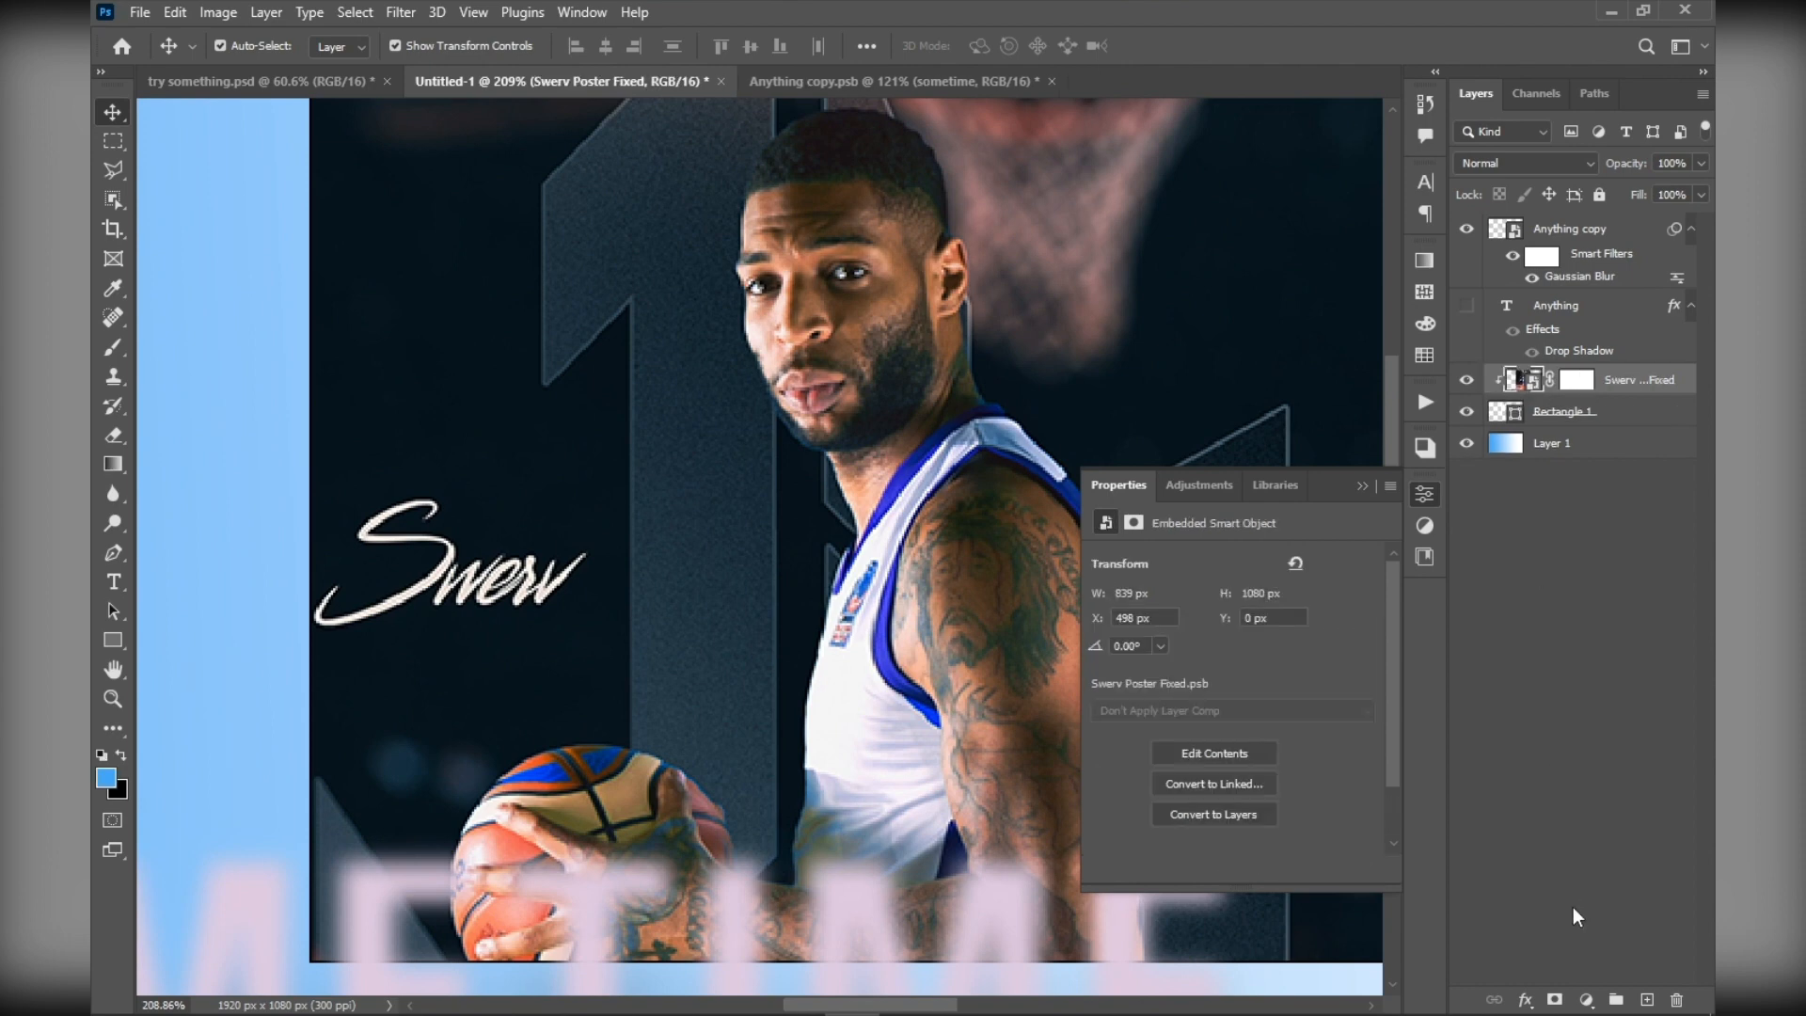
click(1586, 1001)
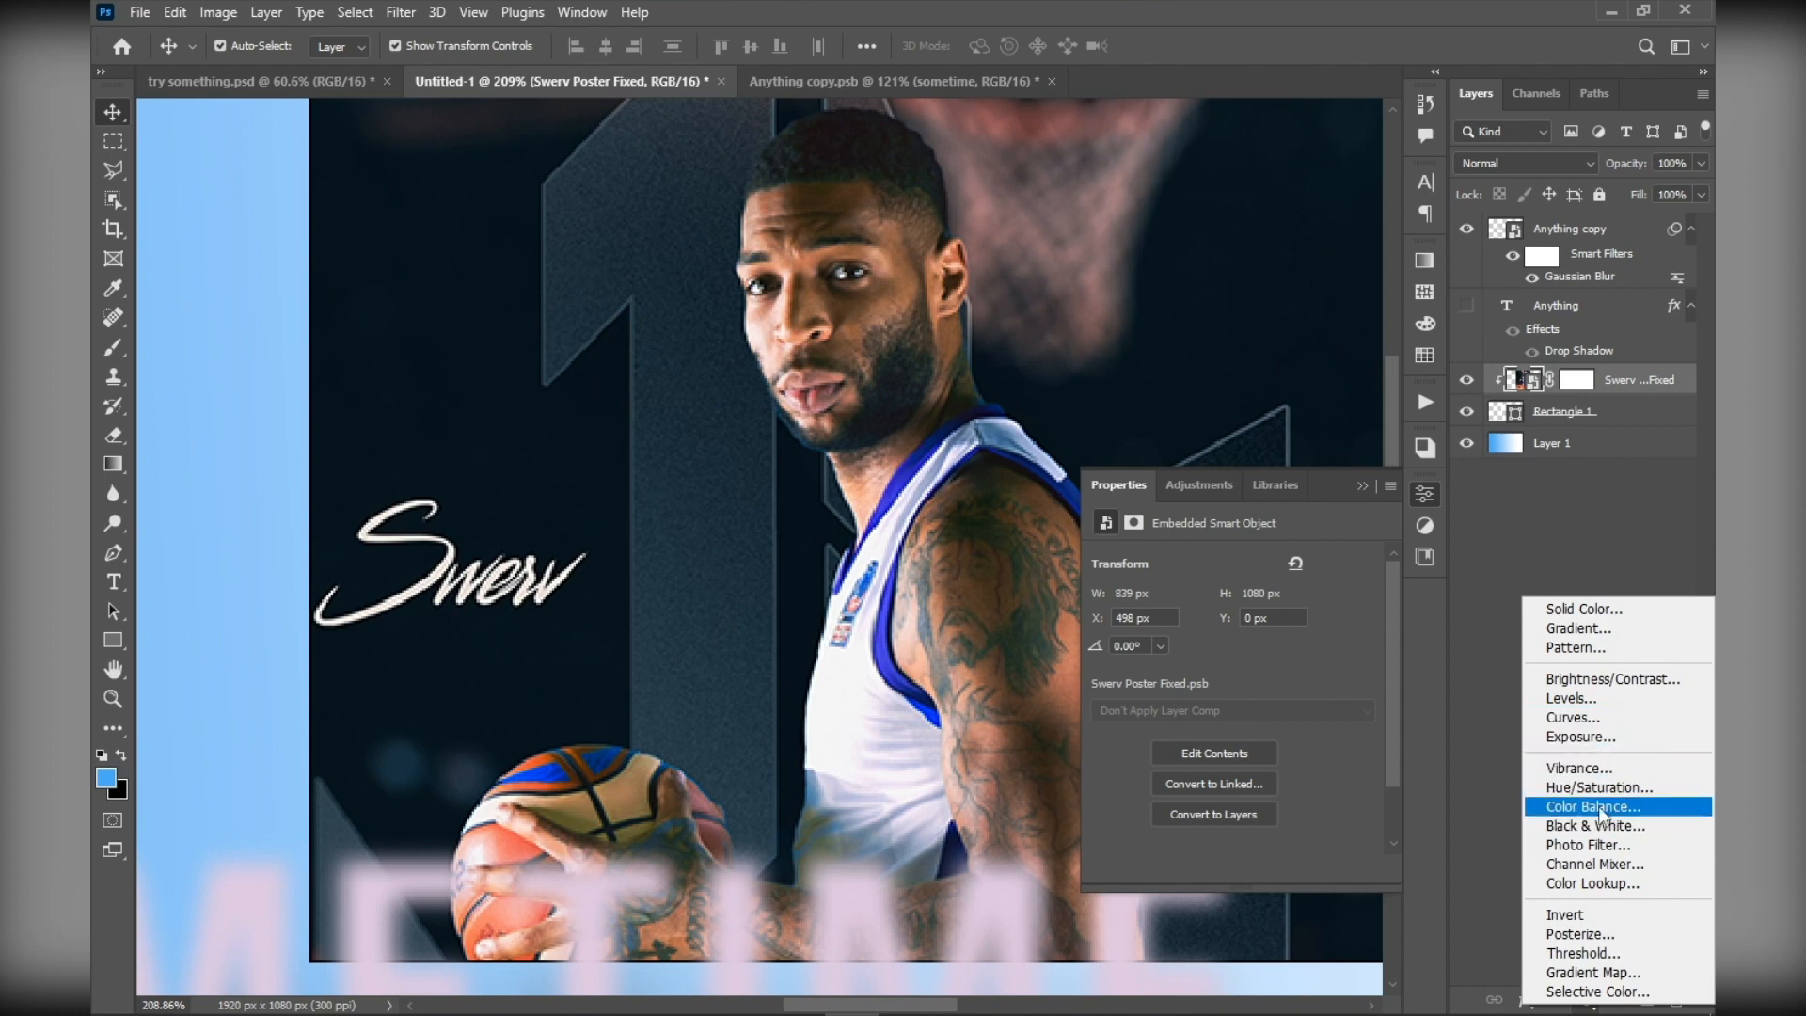
click(1558, 554)
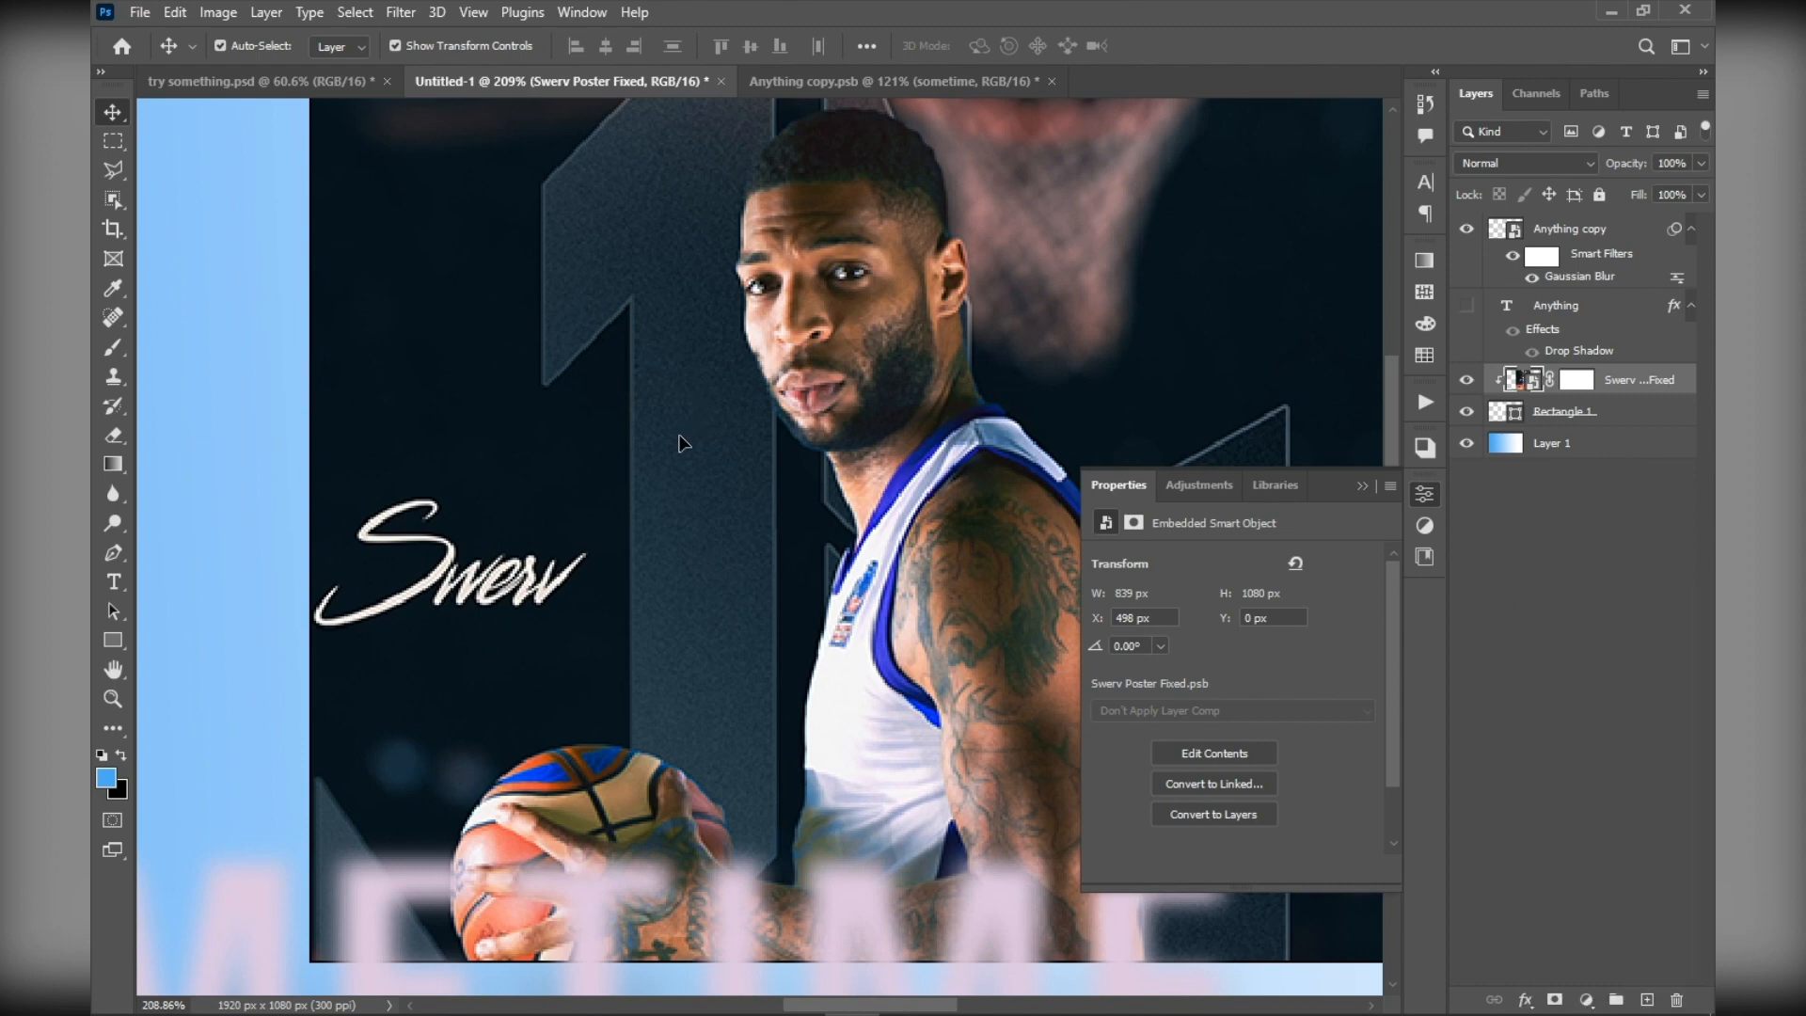
Collapse the properties display and add a new empty layer above Anything copy
scroll(683, 442, down, 8)
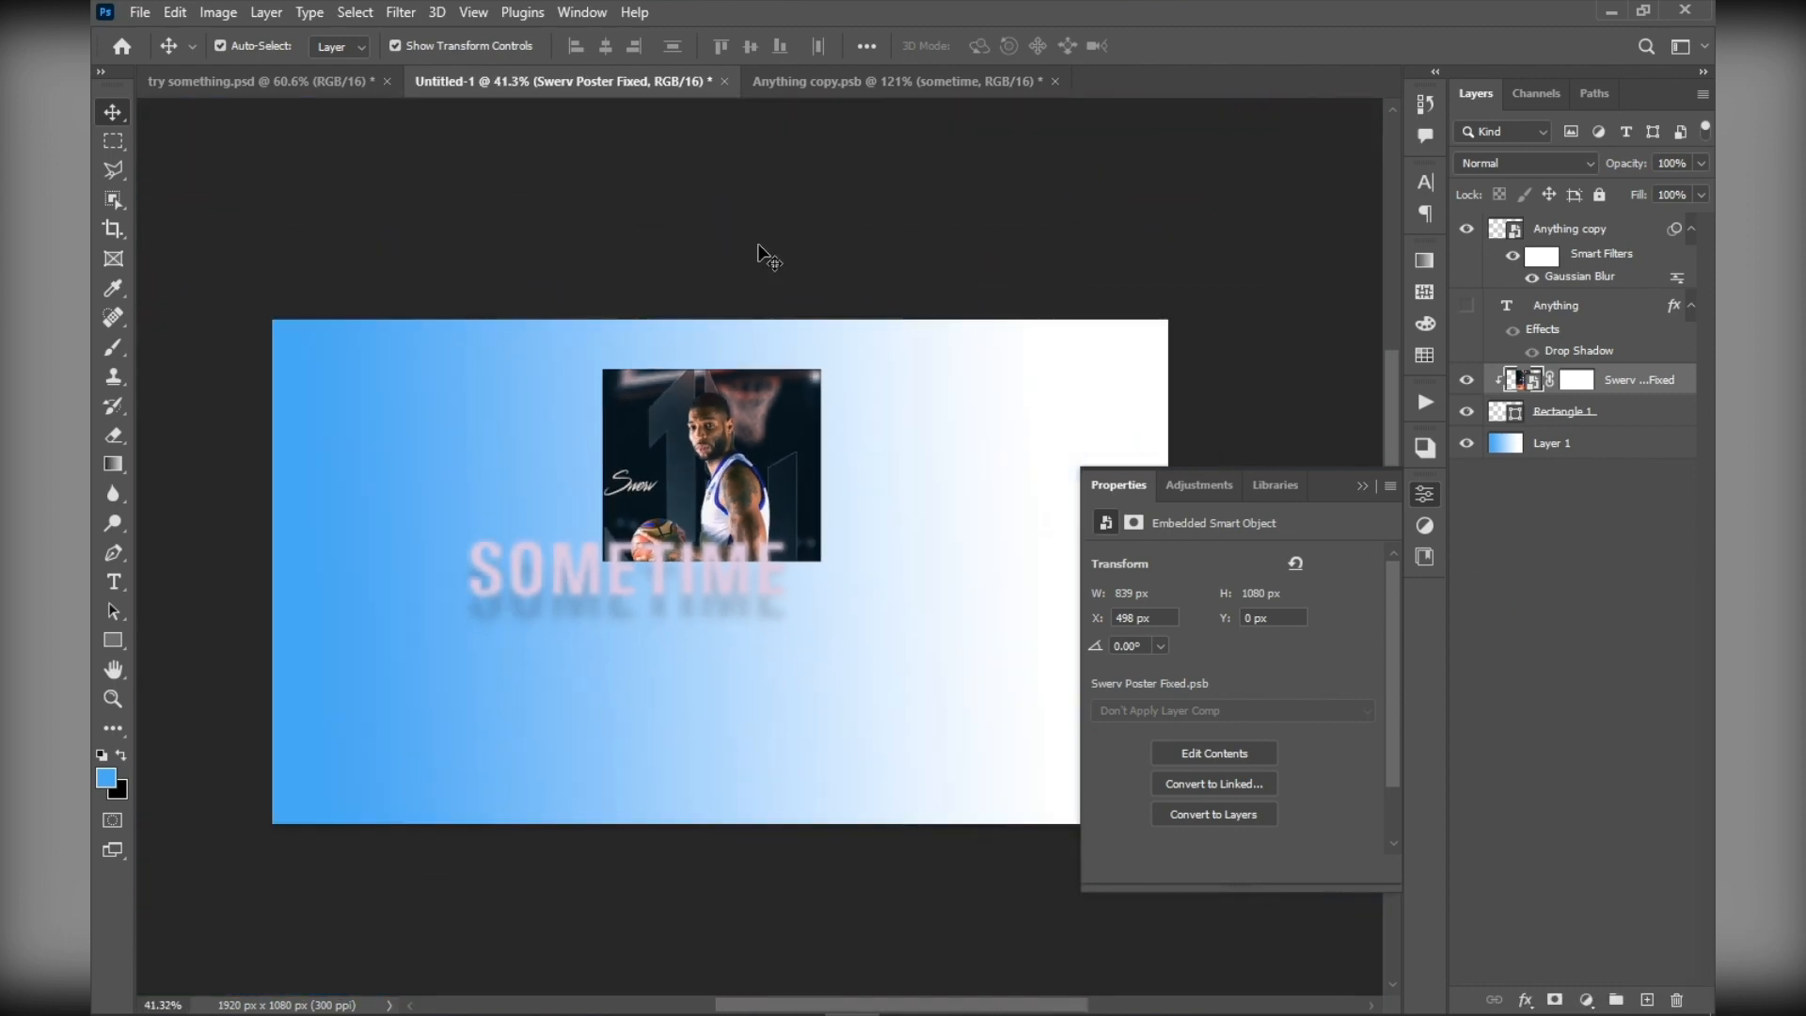
click(758, 248)
scroll(703, 575, up, 5)
scroll(669, 613, down, 5)
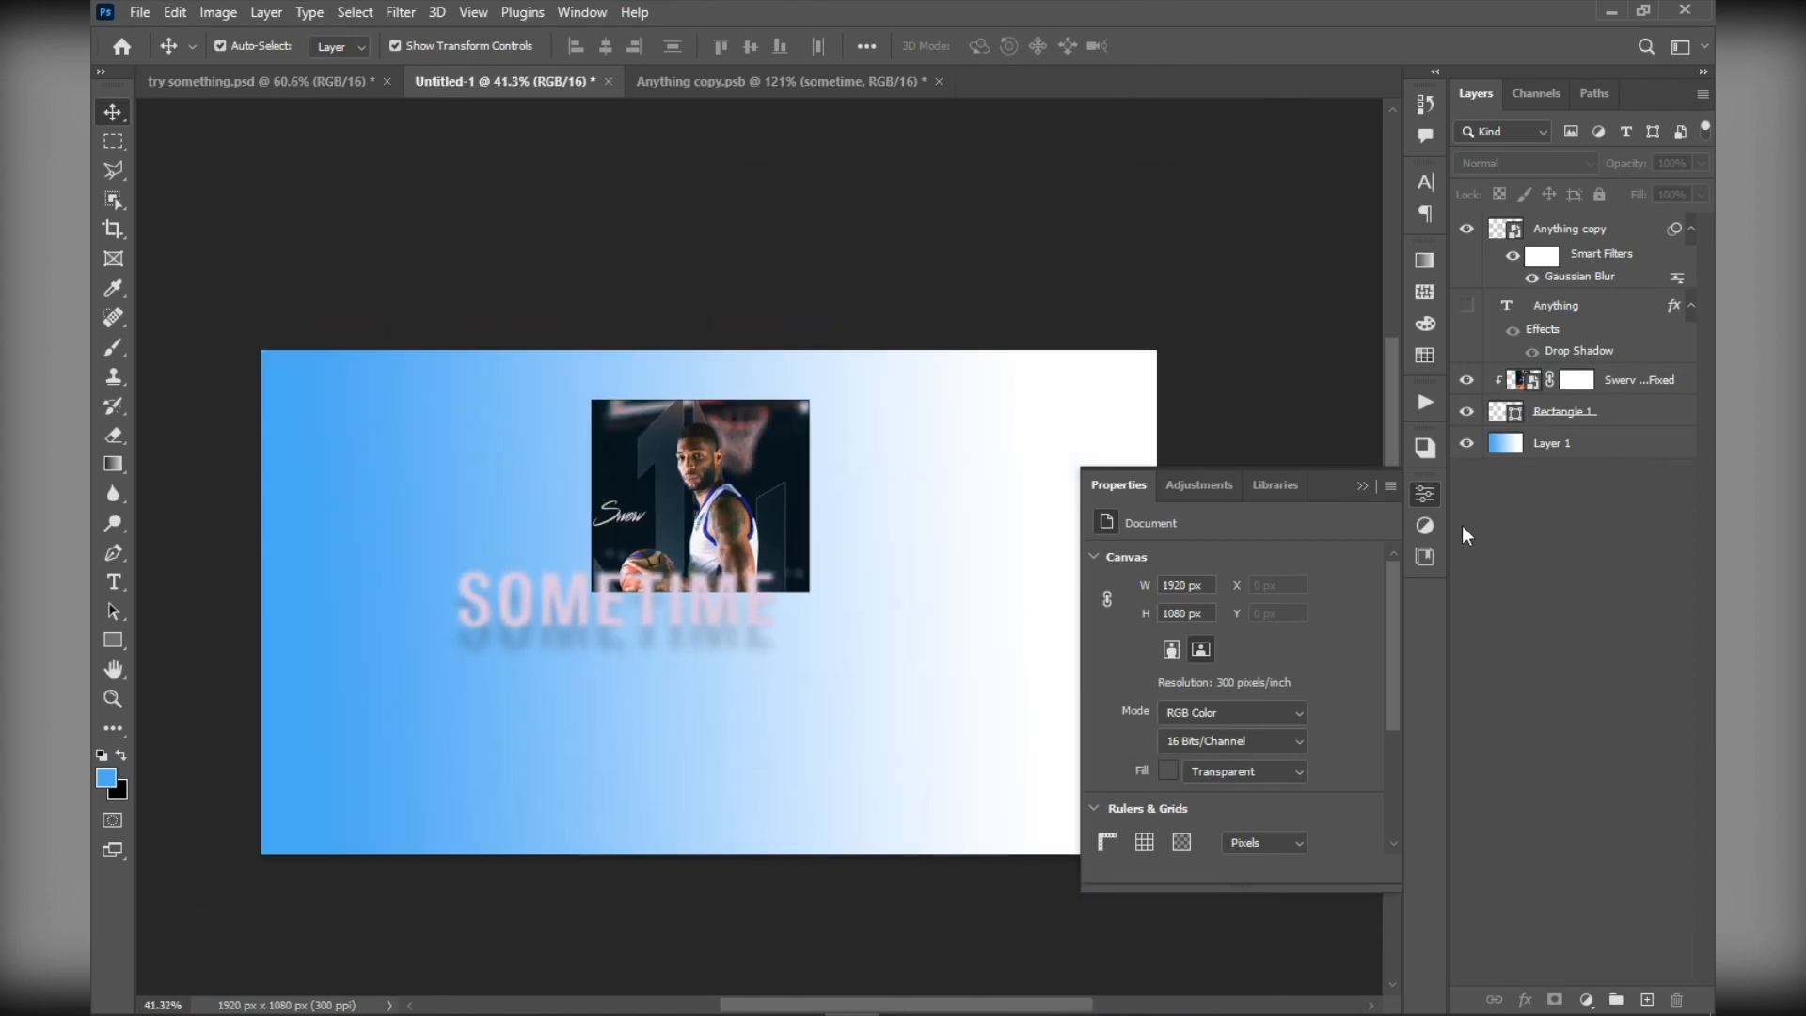
click(1427, 497)
click(1605, 239)
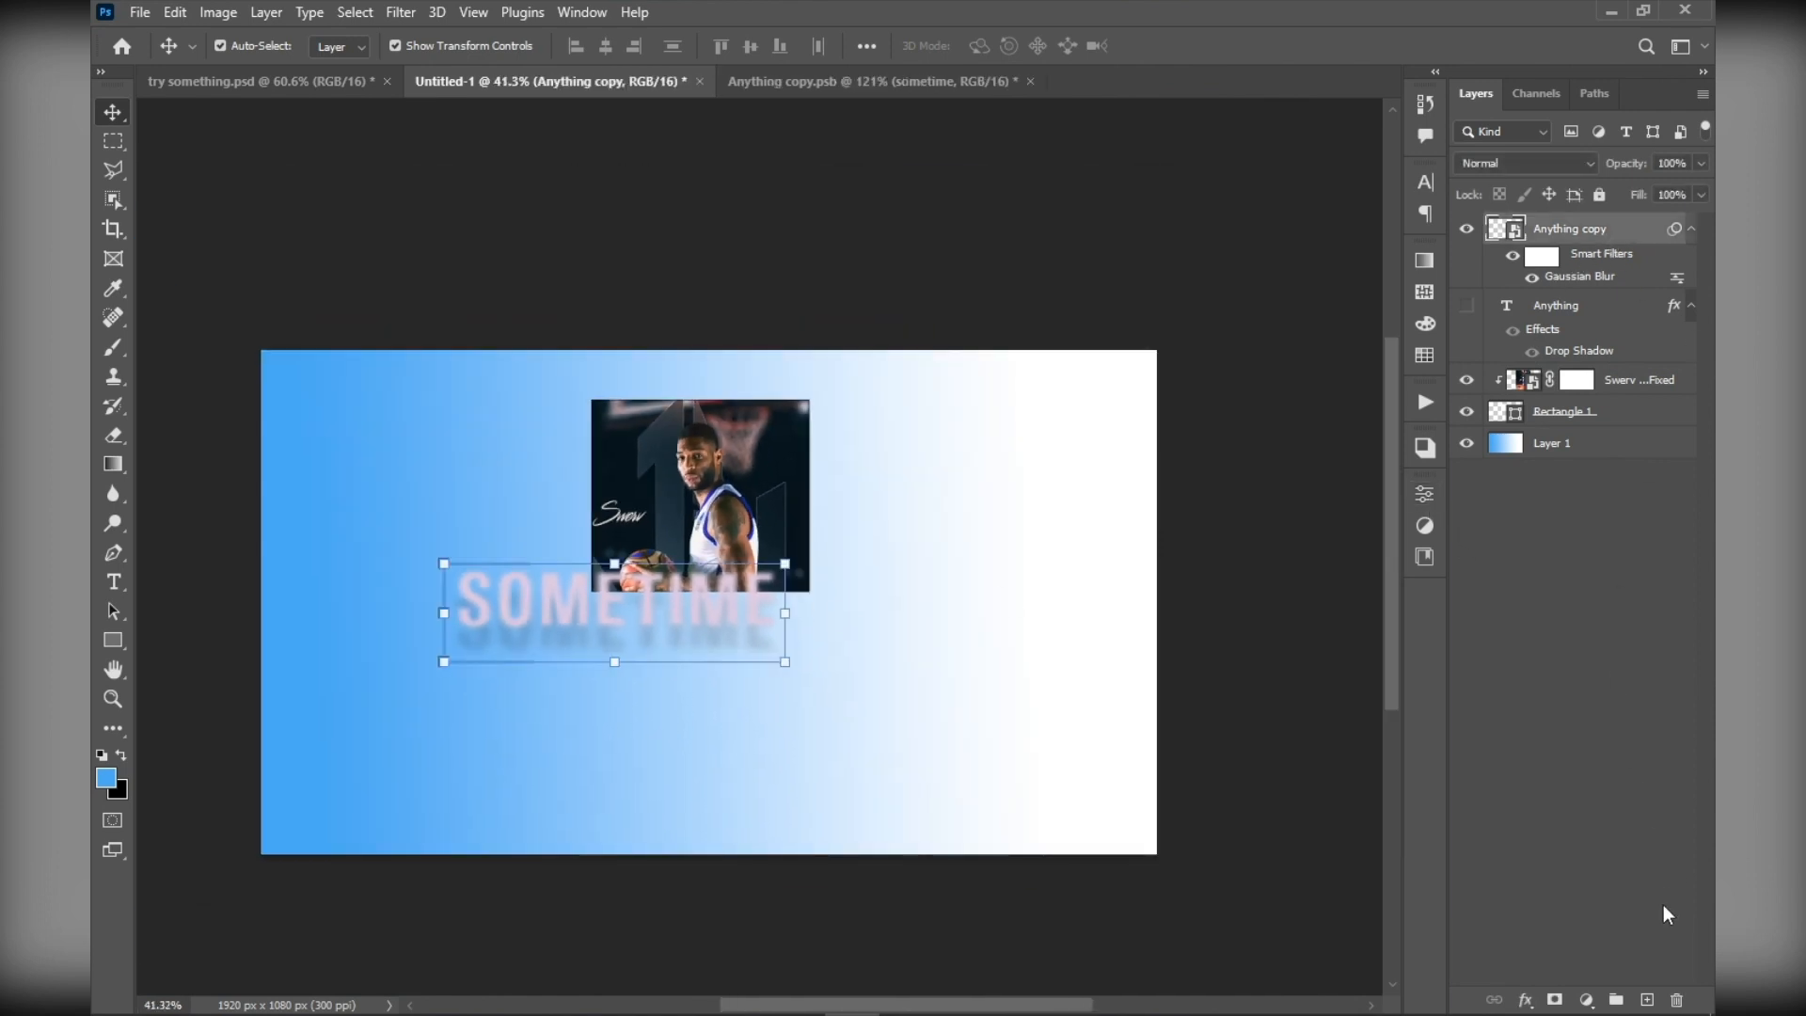
click(1647, 1000)
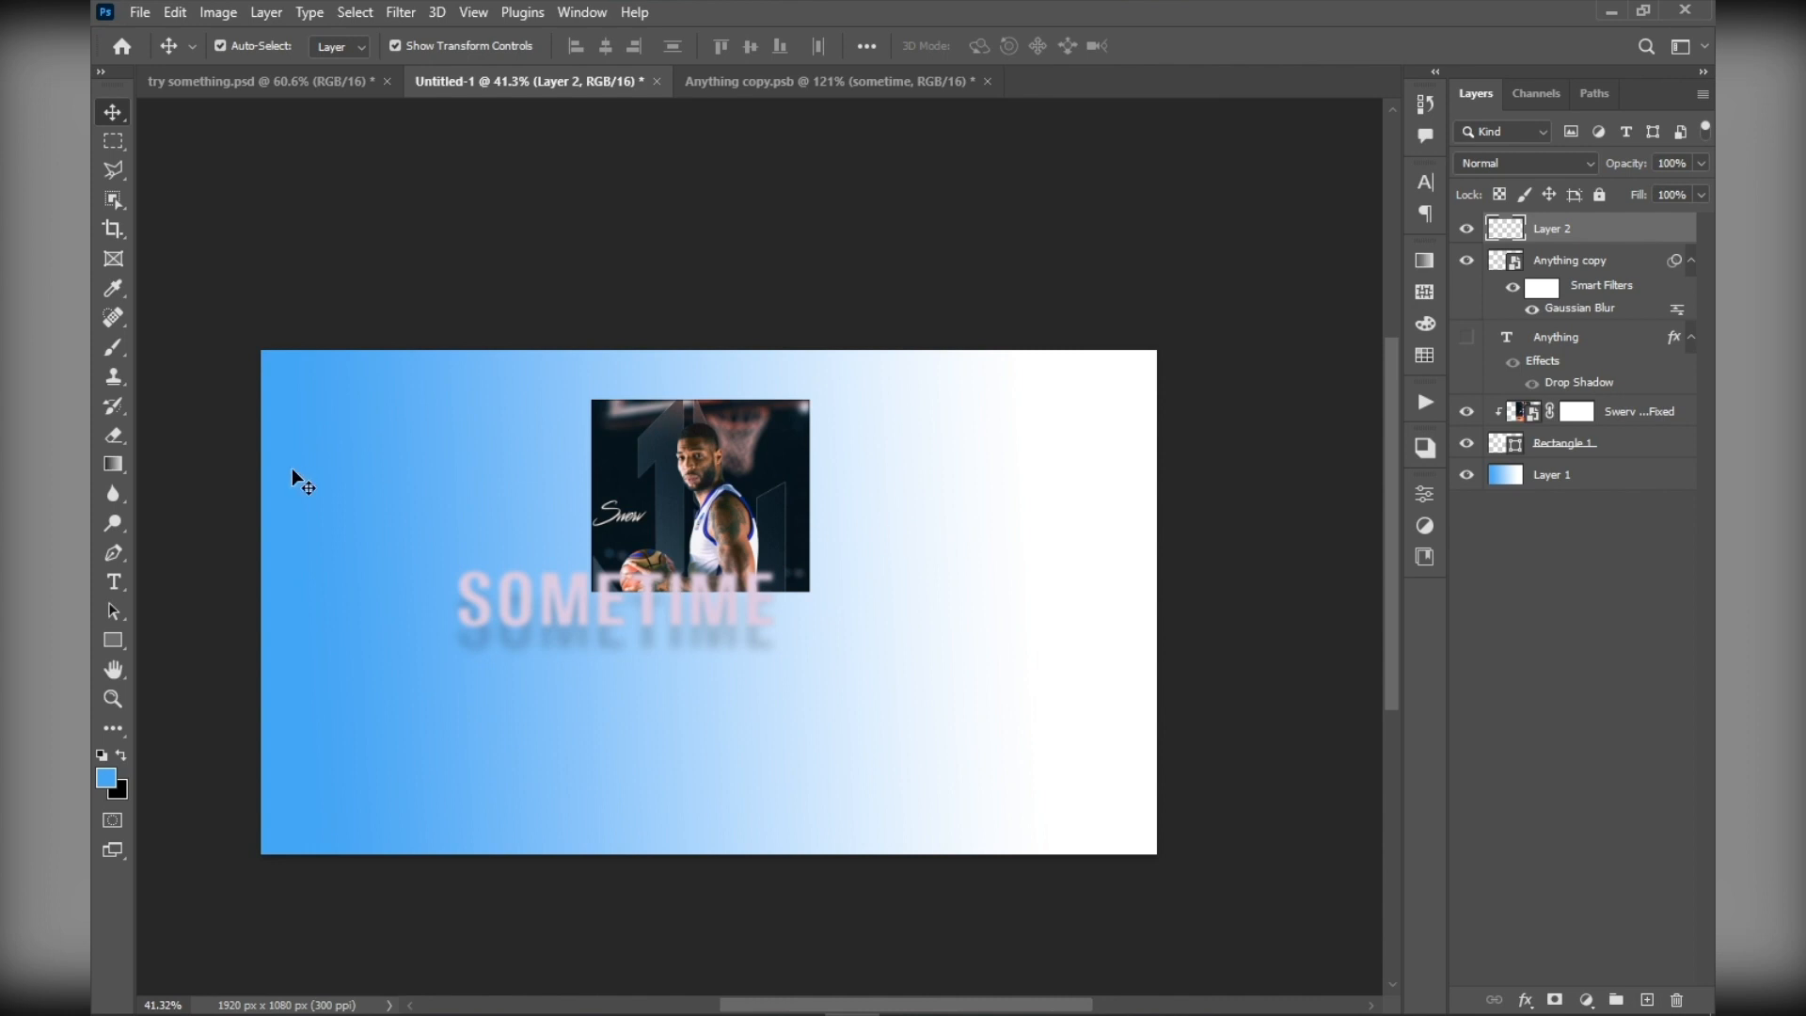
Set the foreground colour to pink, hex f54296
scroll(115, 894, up, 4)
drag(355, 807, 508, 633)
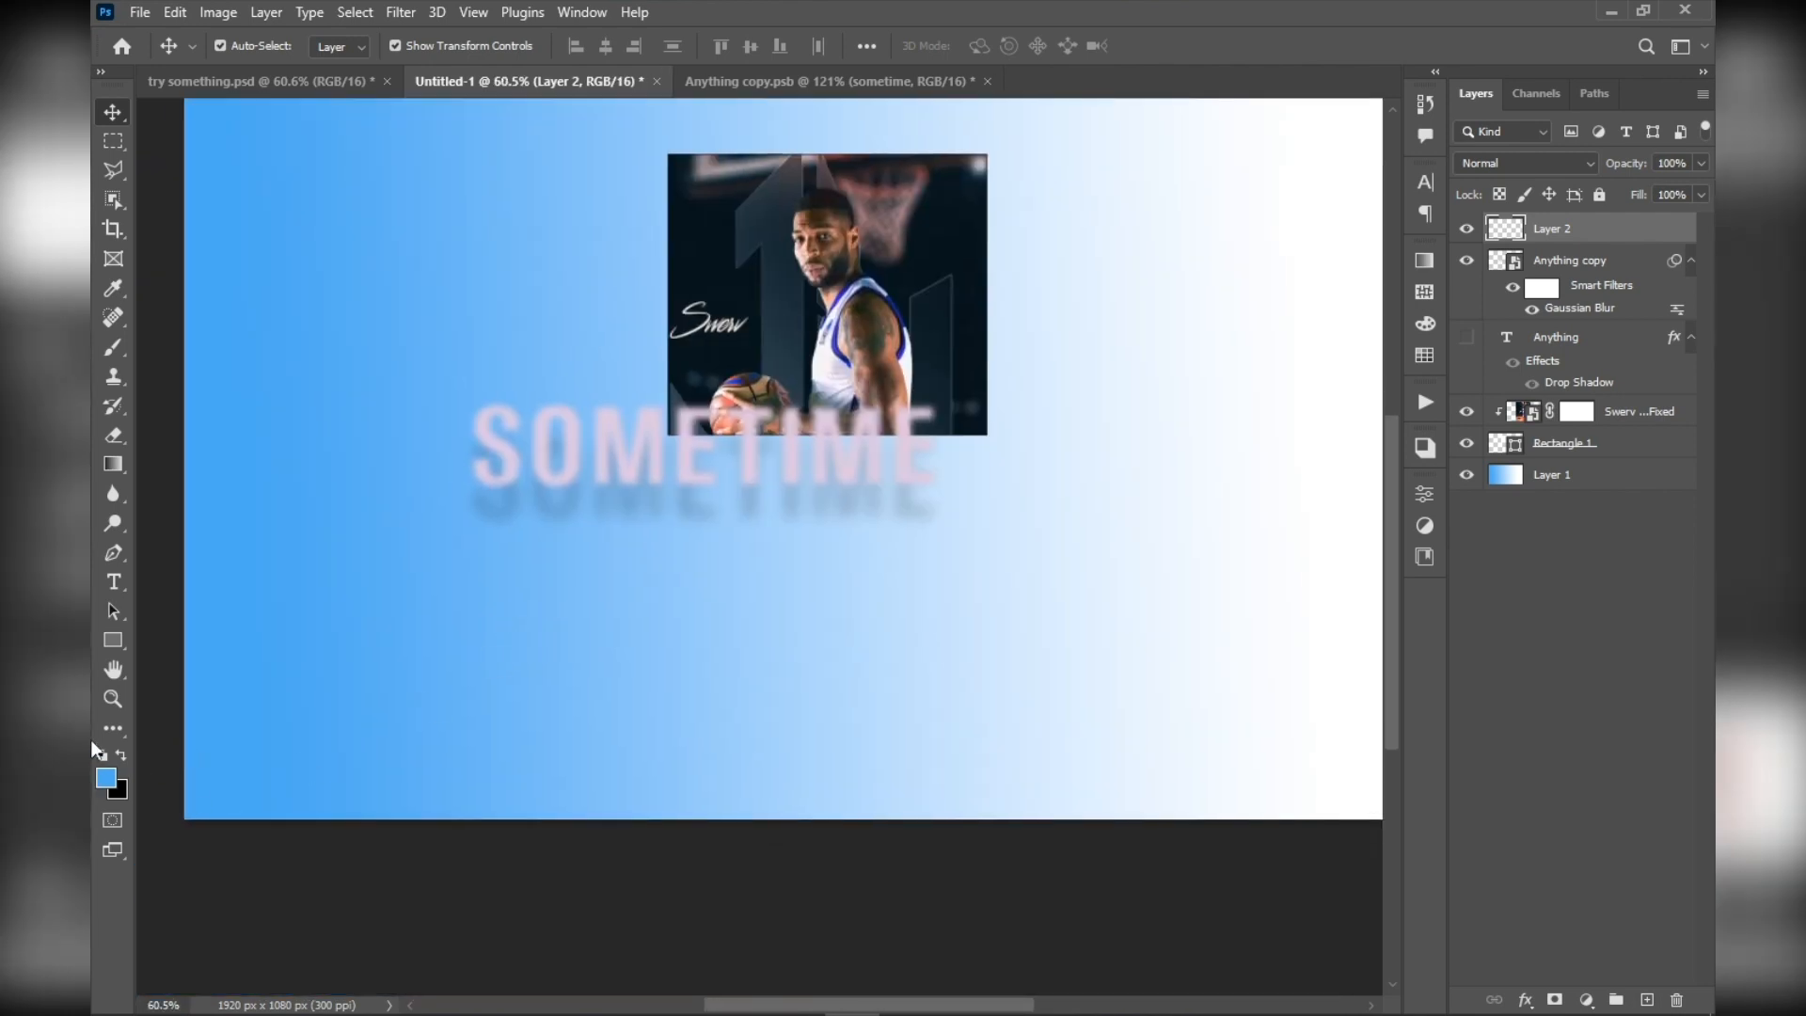
click(109, 777)
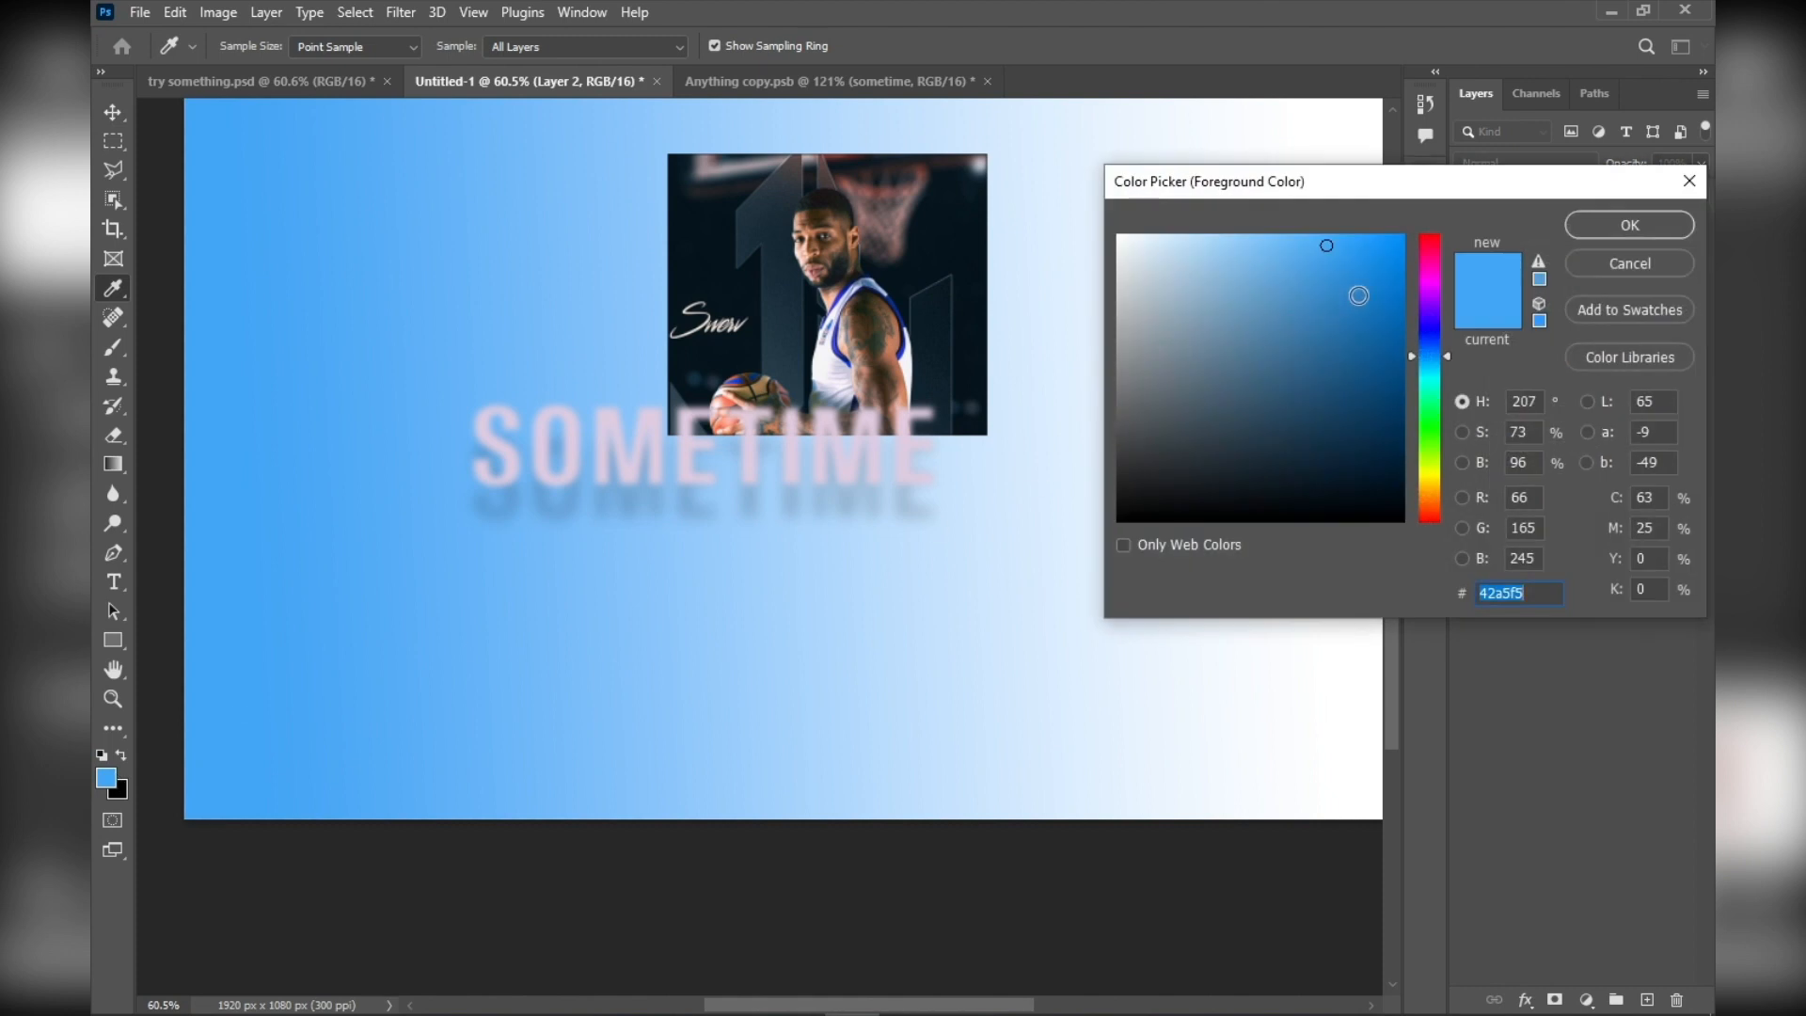
click(1423, 276)
click(1434, 258)
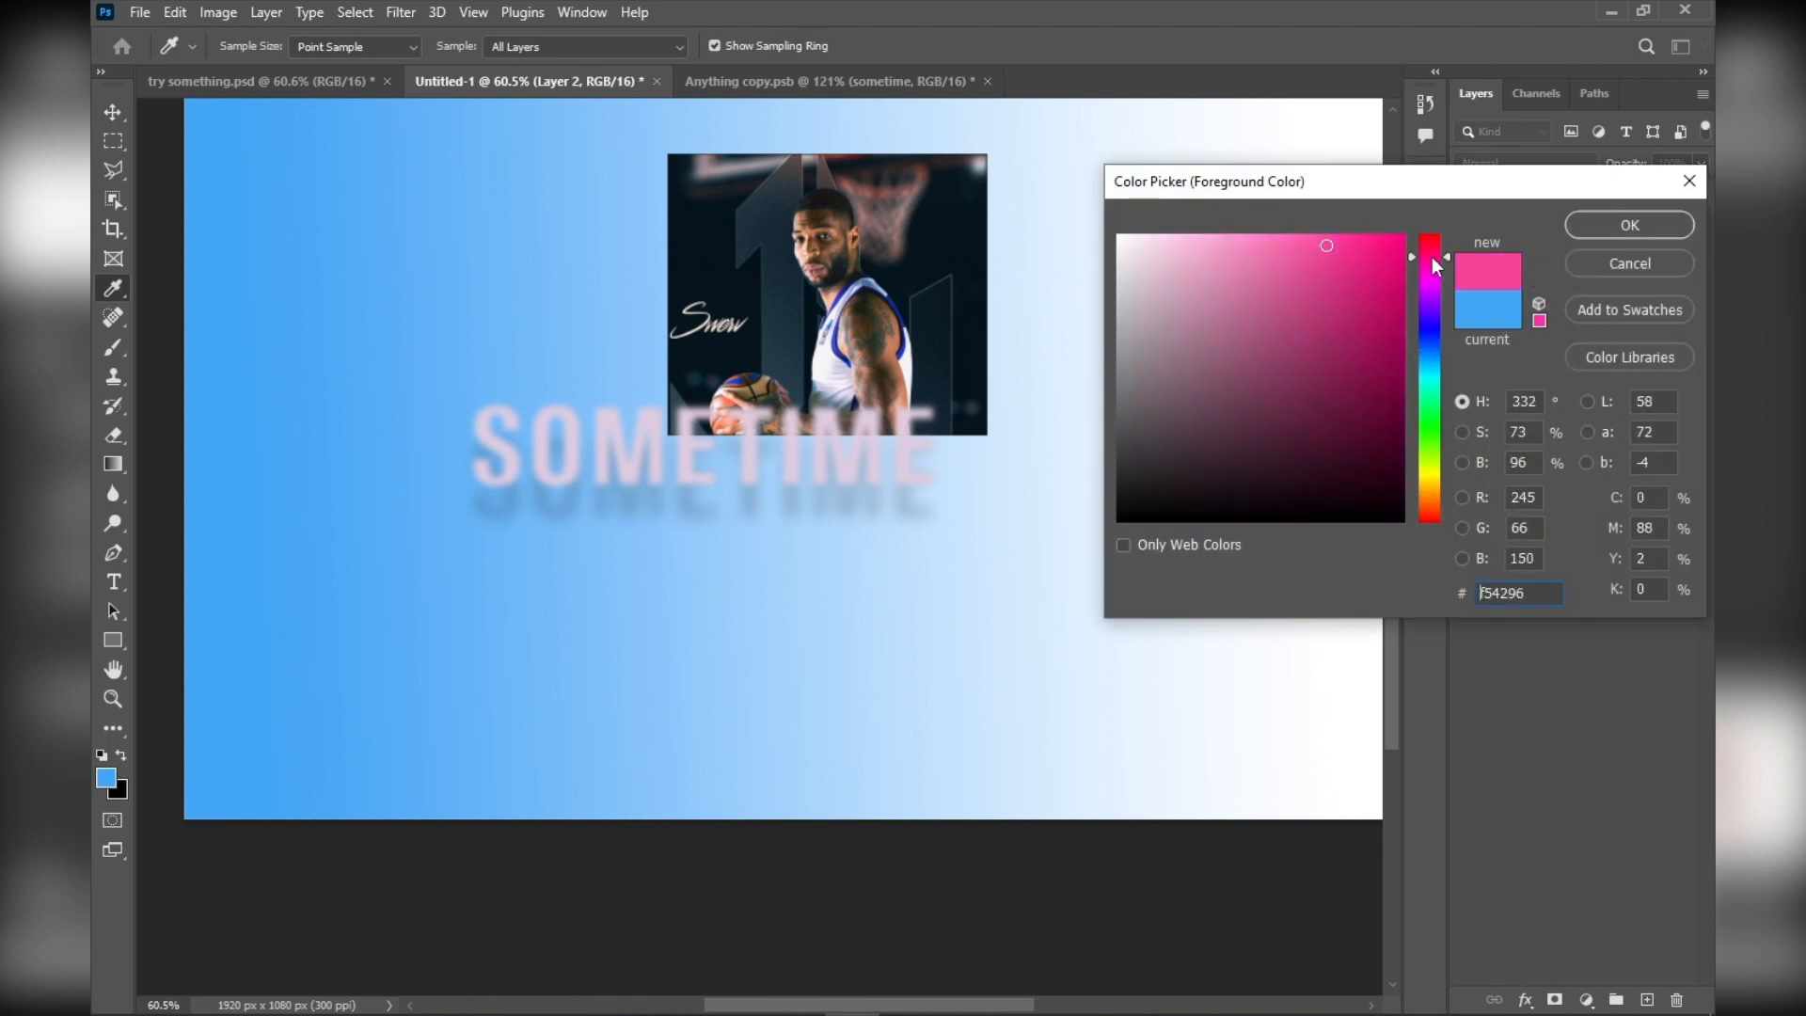
click(1629, 224)
scroll(1097, 464, down, 3)
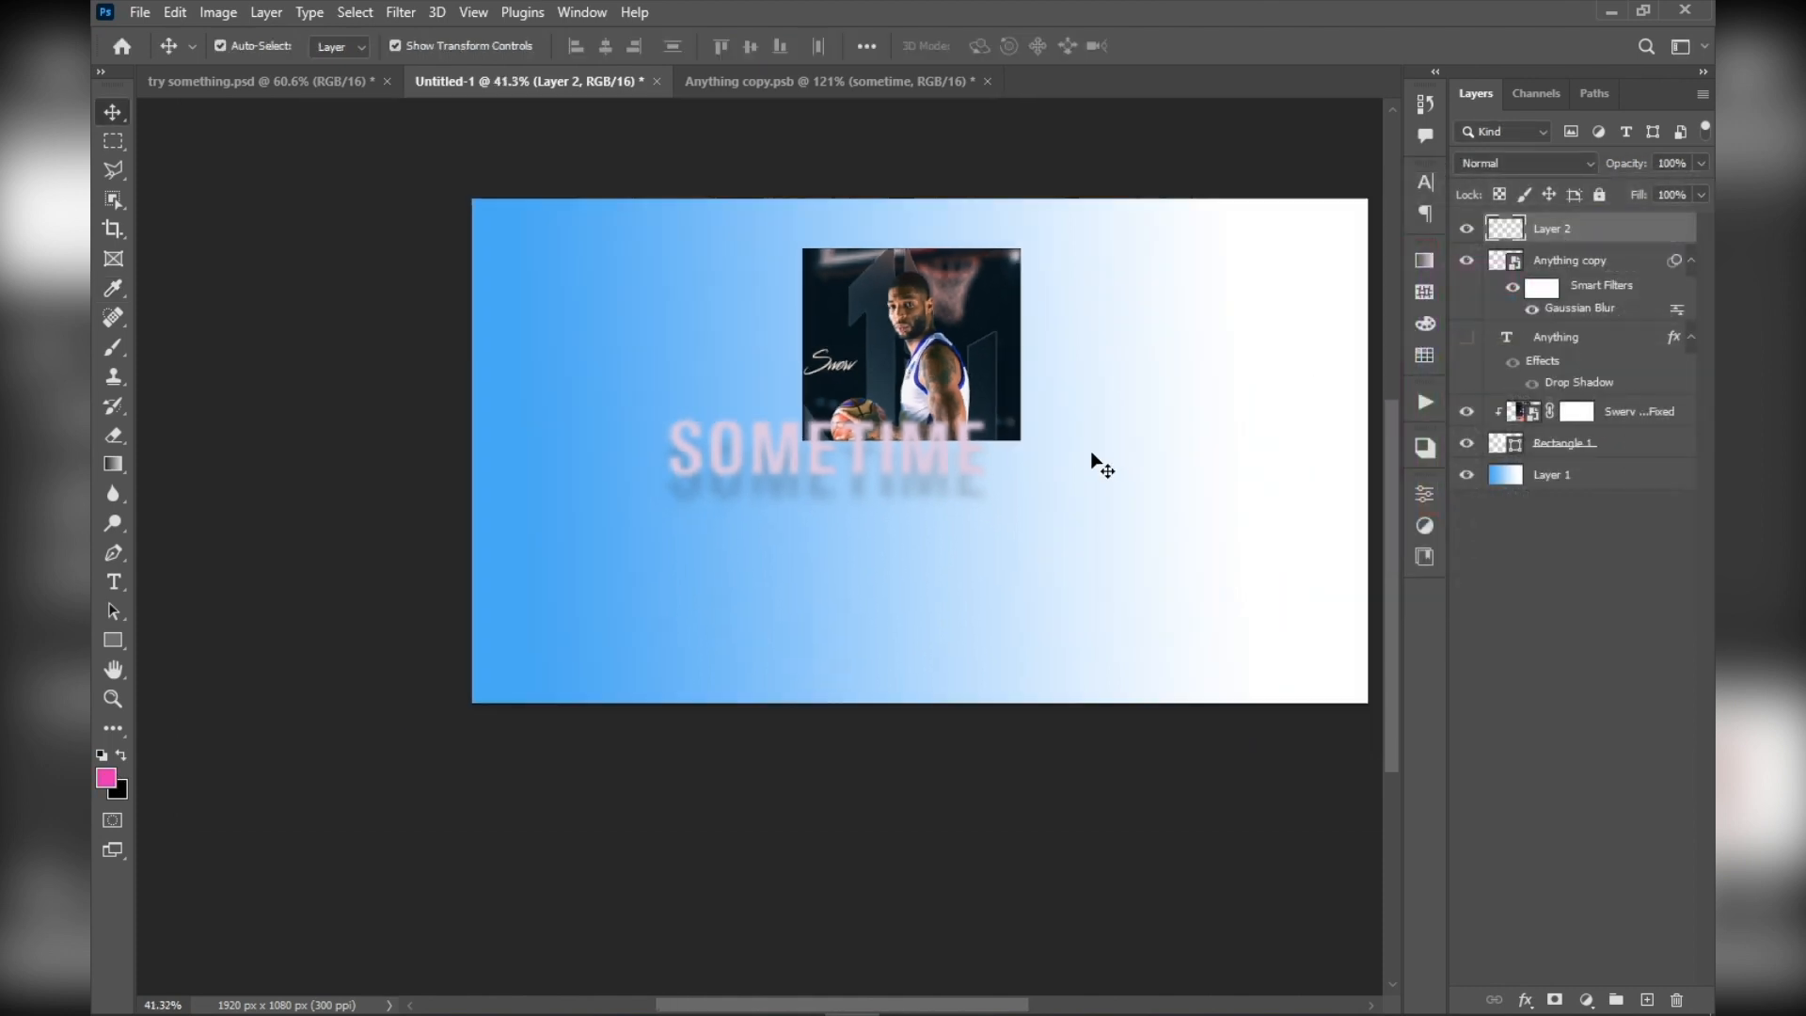
Add another new layer above Layer 2, fill it with the pink foreground colour and deselect it
scroll(1058, 359, up, 2)
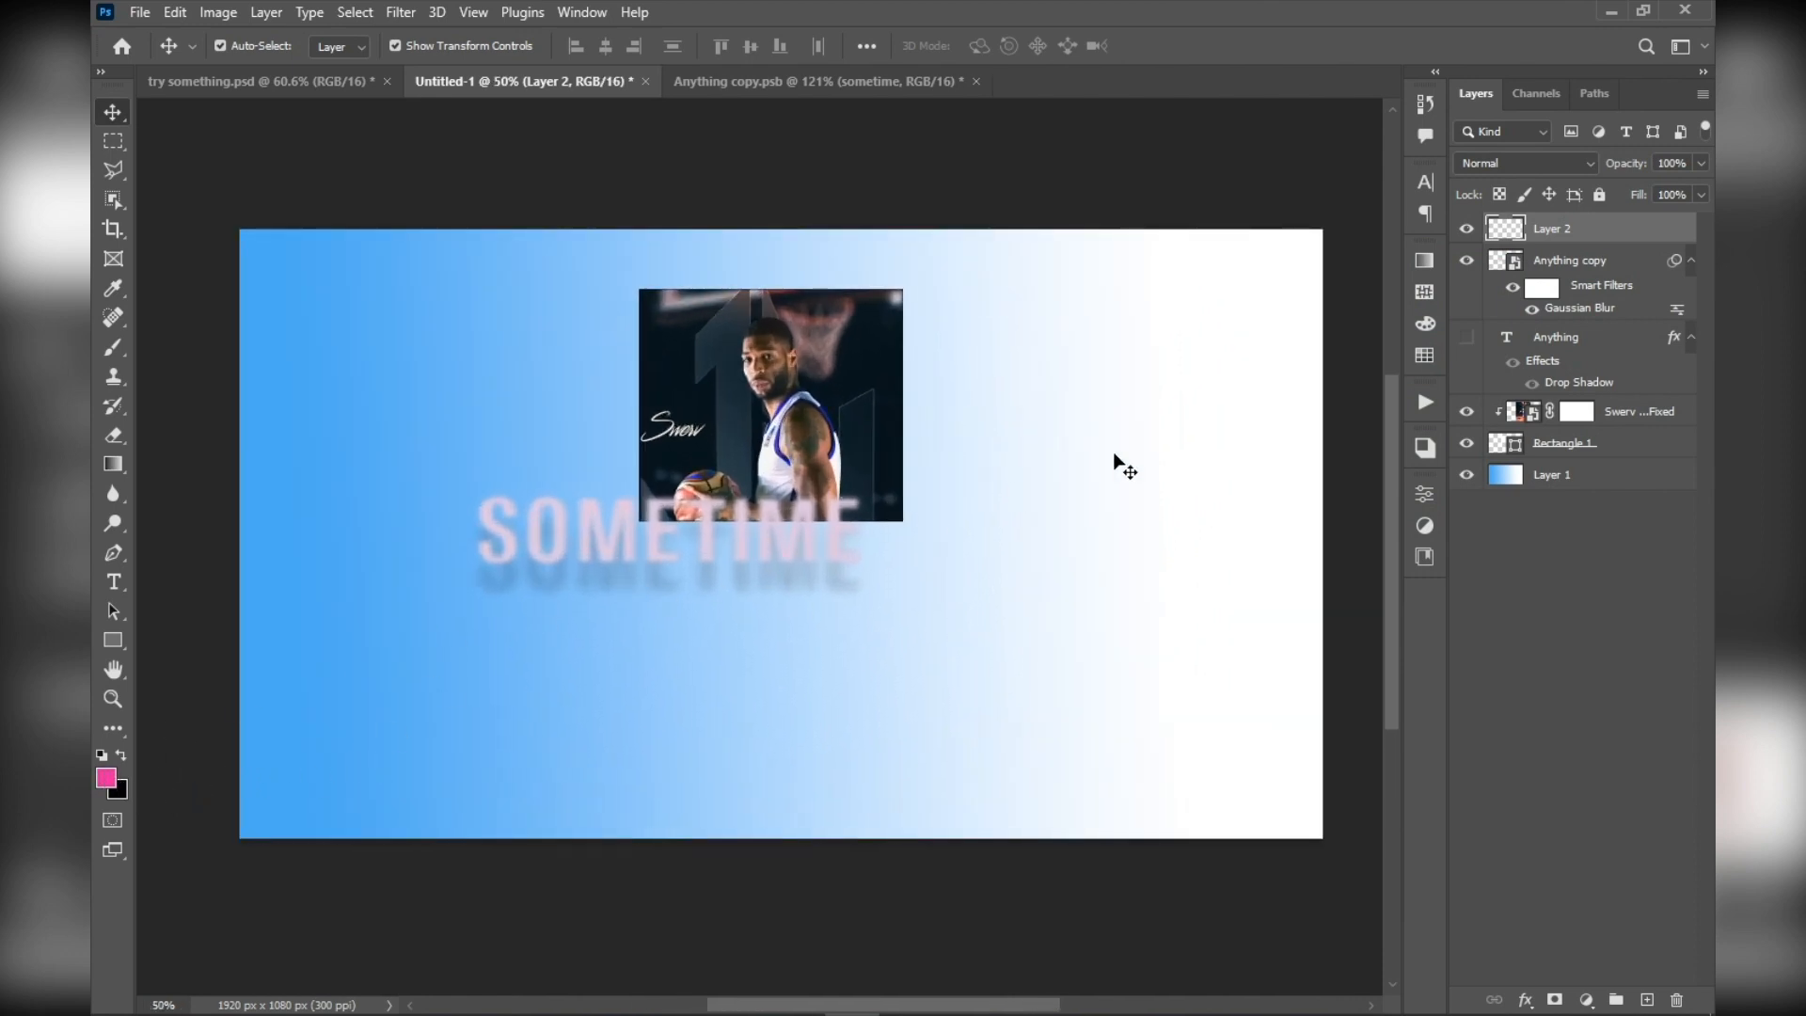
click(1646, 999)
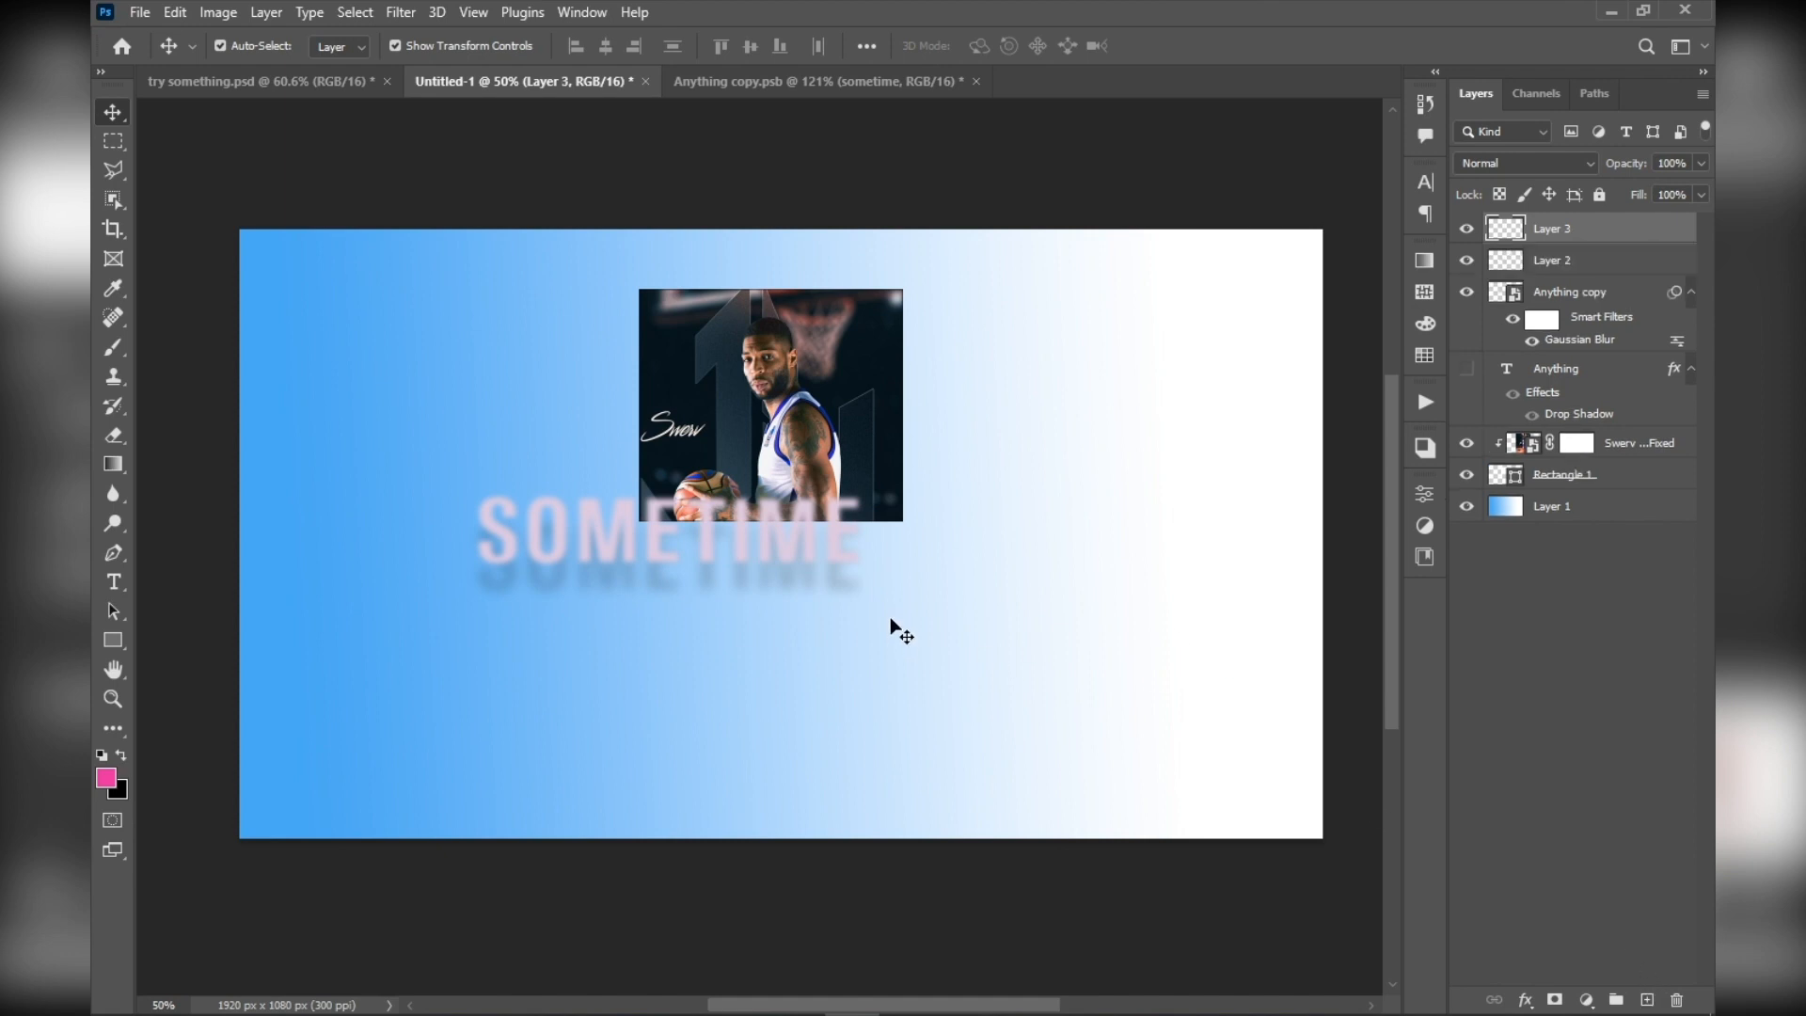
key(alt+BackSpace)
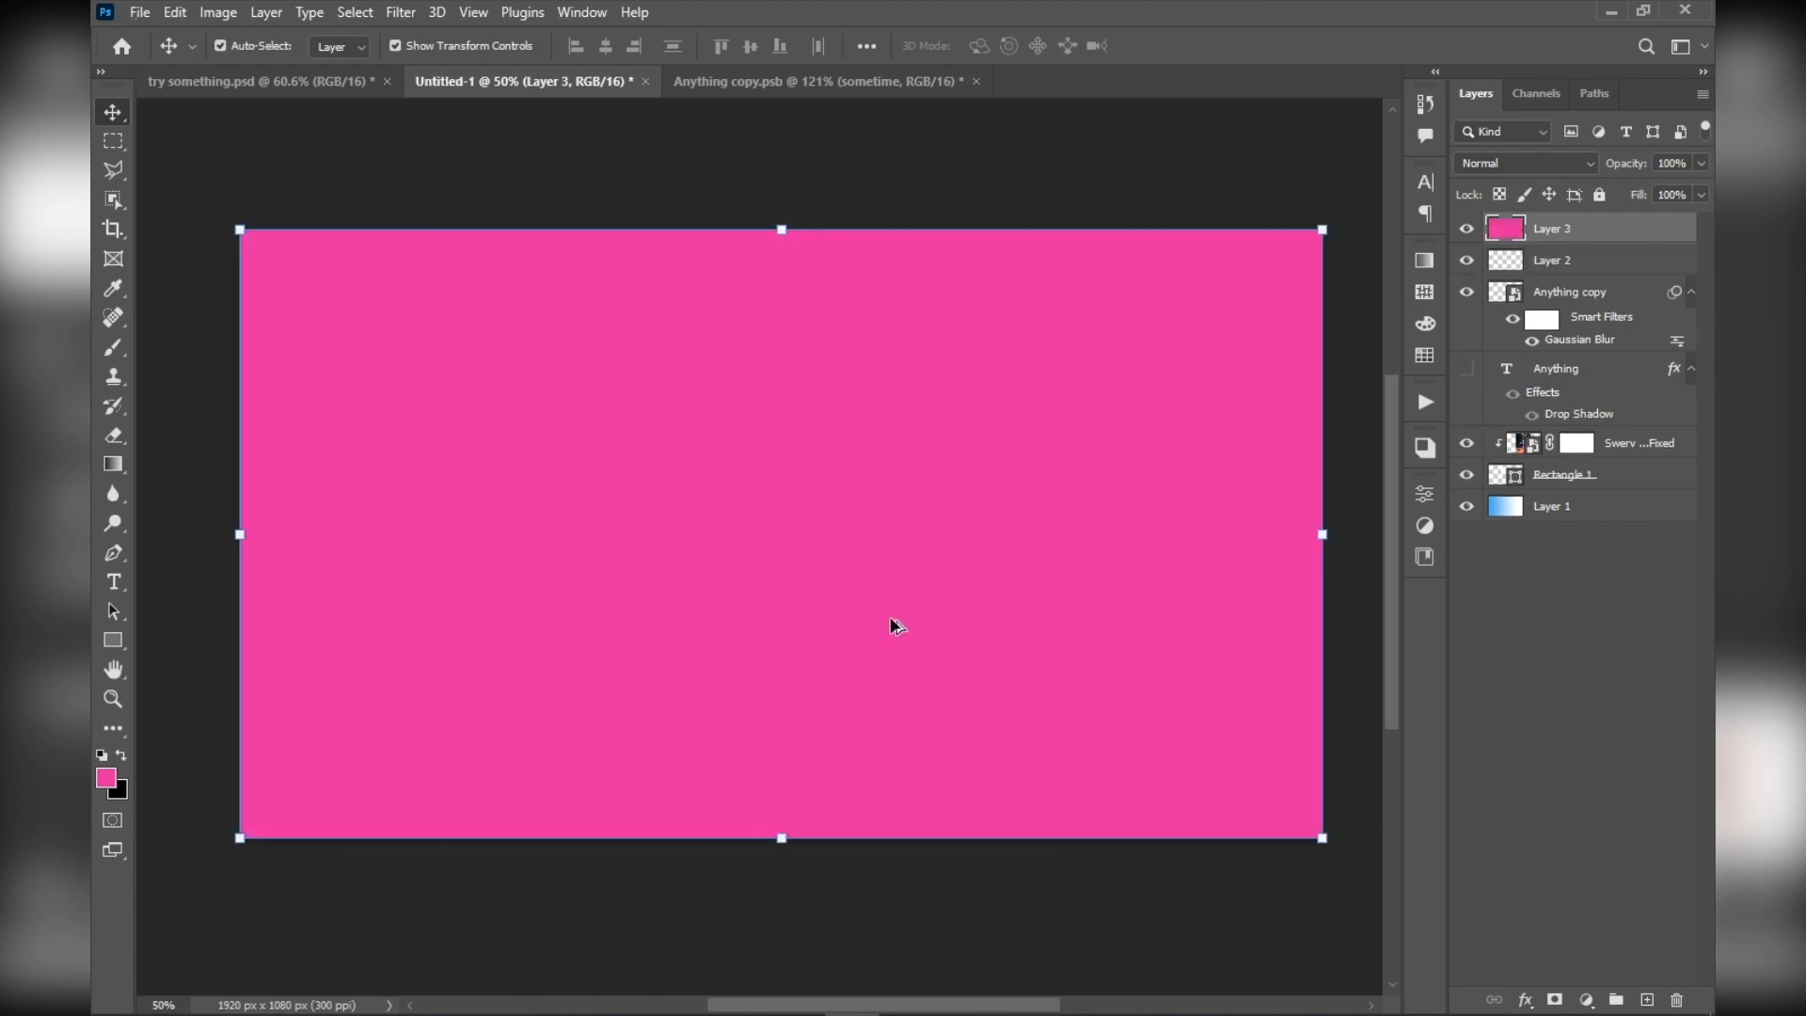
click(338, 155)
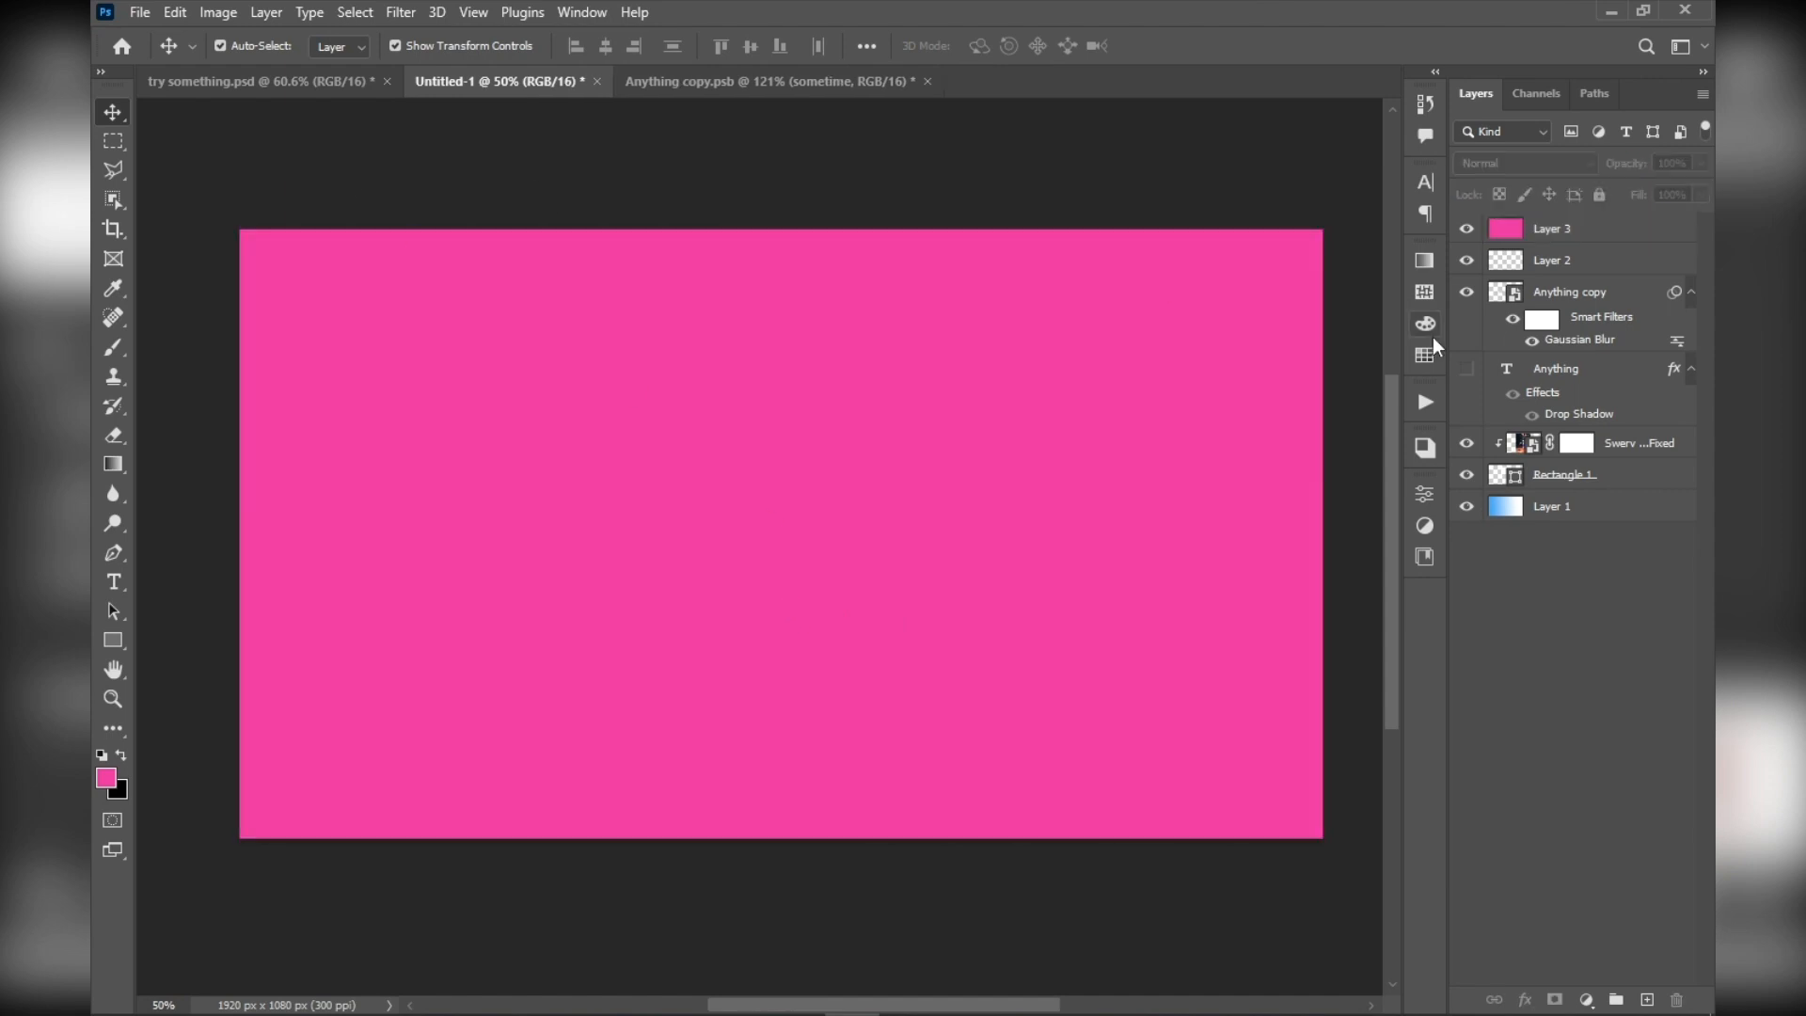
Select the pink-filled Layer 3 and hide it
scroll(1430, 339, up, 5)
scroll(1427, 339, down, 3)
click(1567, 228)
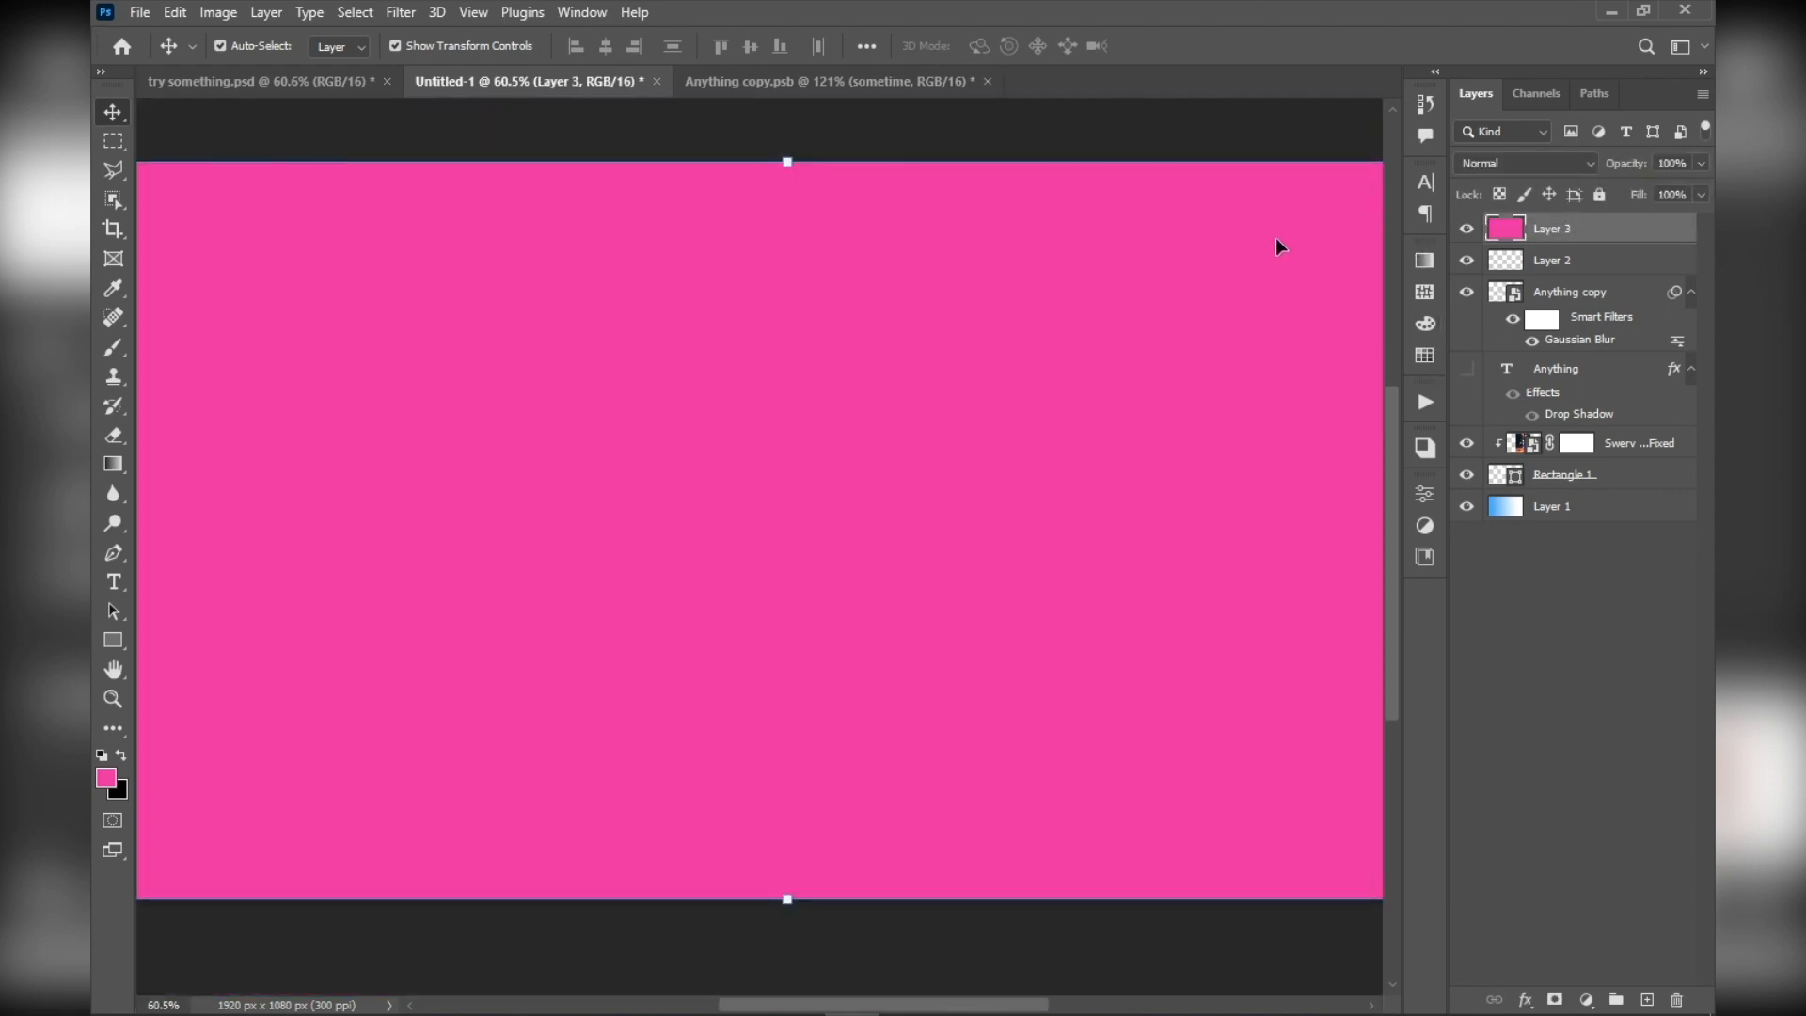
scroll(986, 415, down, 4)
scroll(974, 406, up, 4)
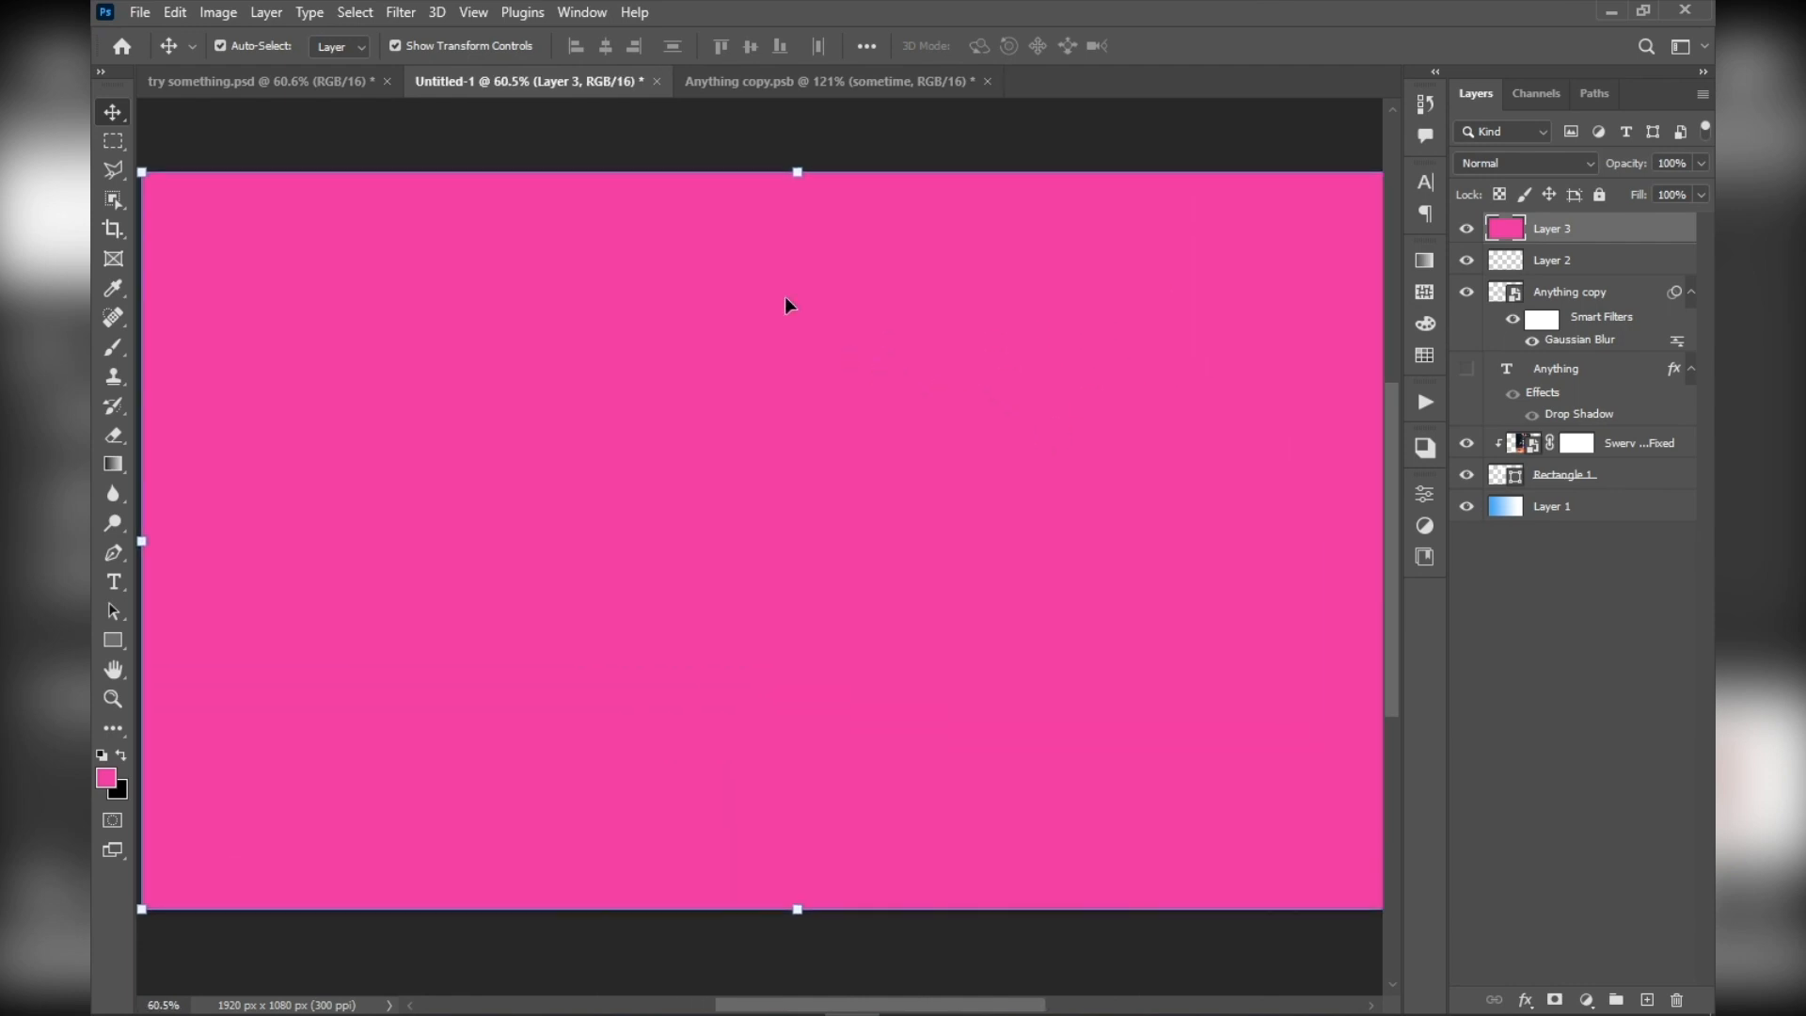
drag(773, 290, 725, 305)
scroll(725, 306, down, 1)
click(1466, 228)
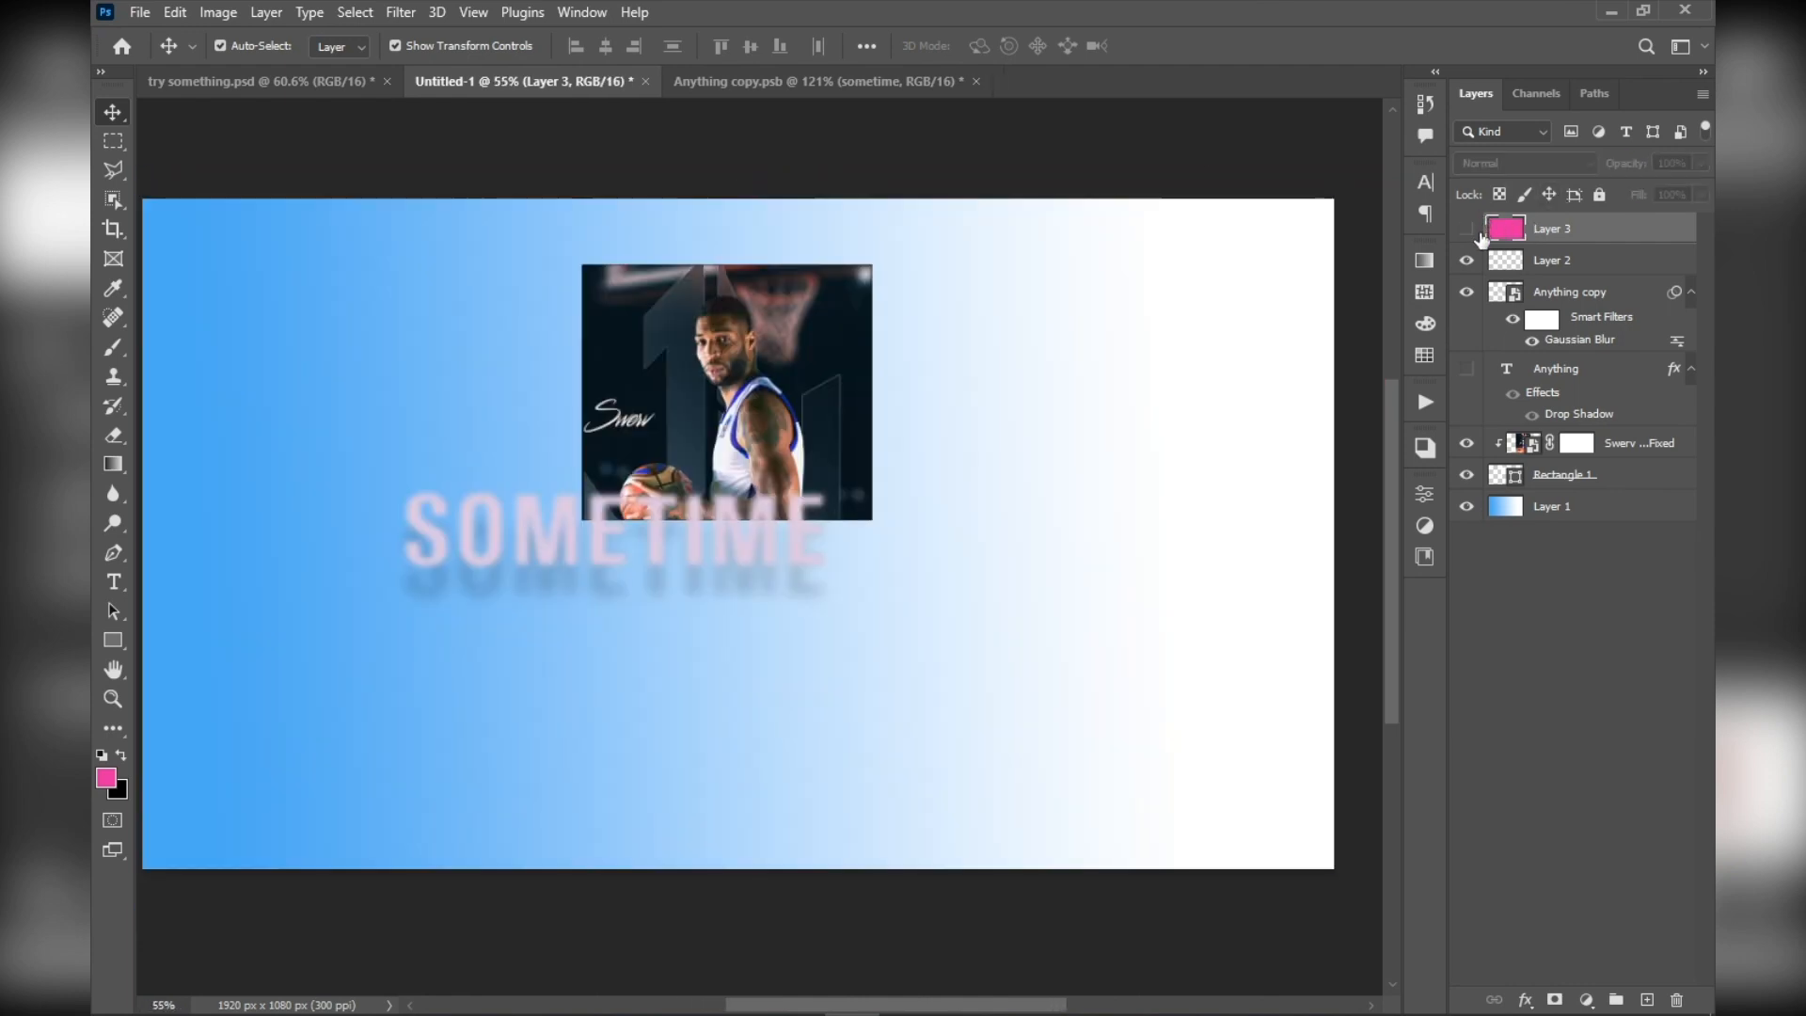
Show the Anything text layer and hide the blurred Anything copy layer
click(1467, 369)
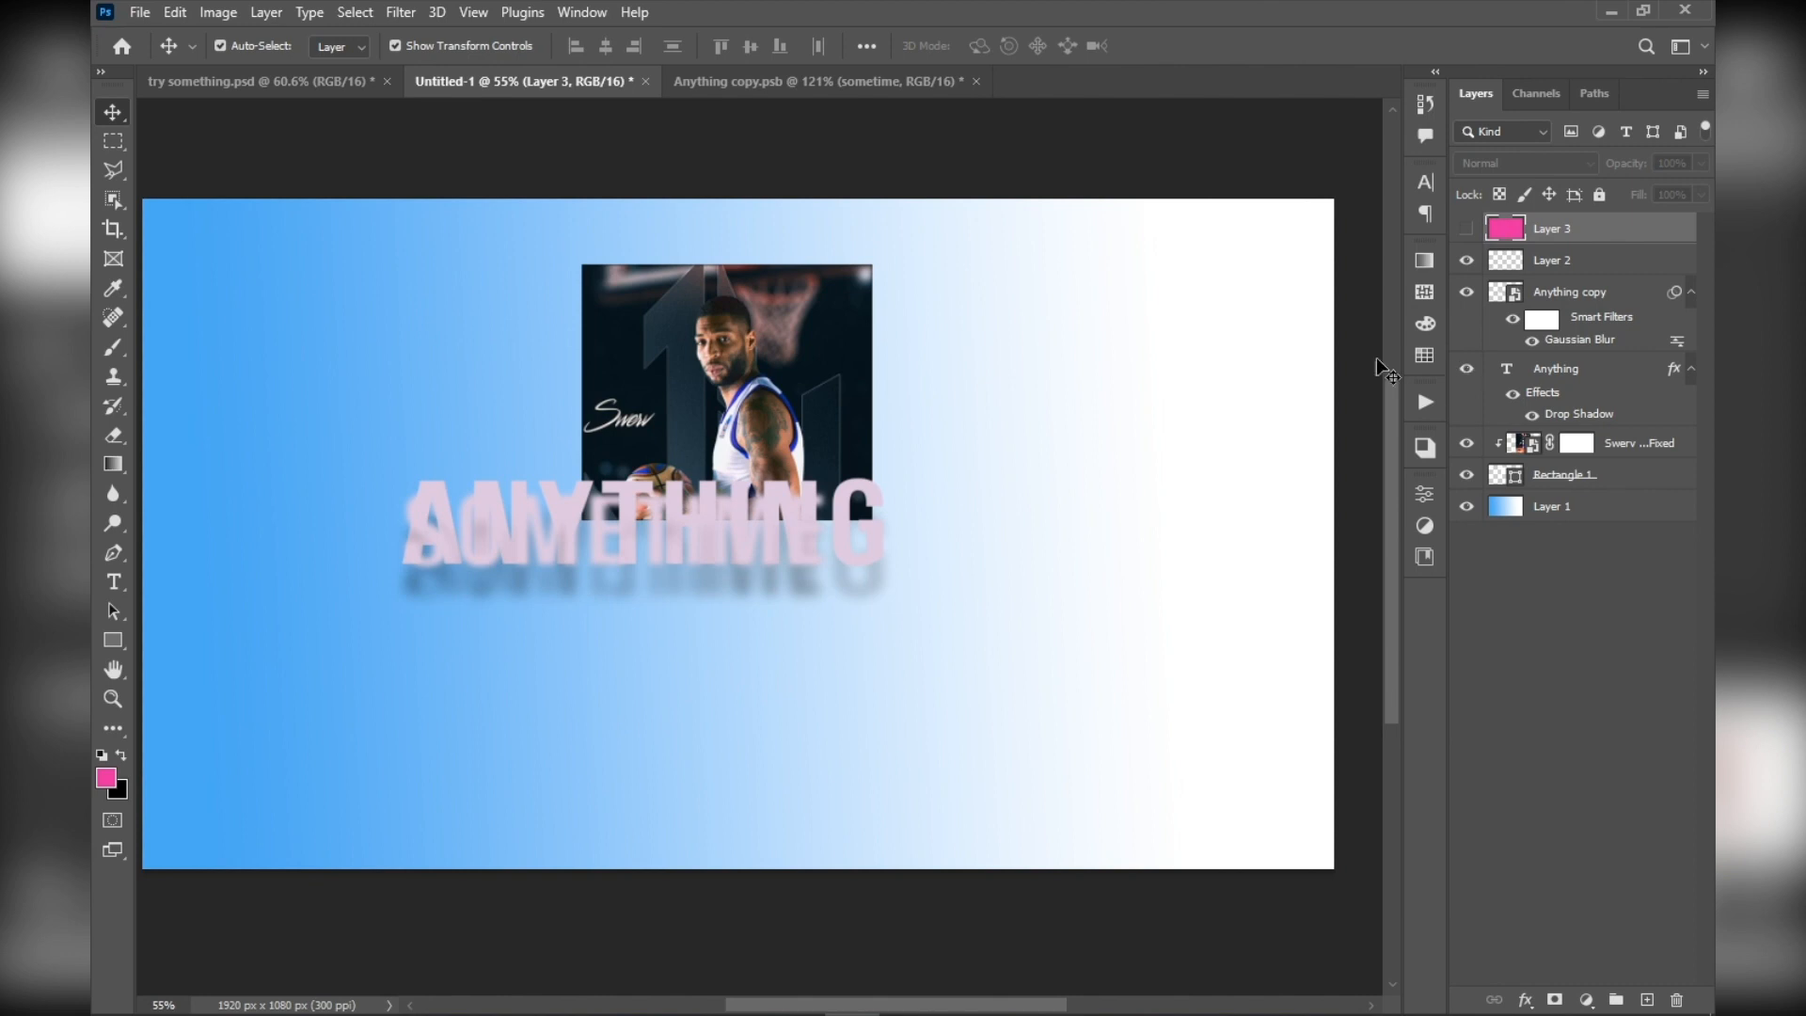
click(1466, 291)
scroll(692, 514, up, 5)
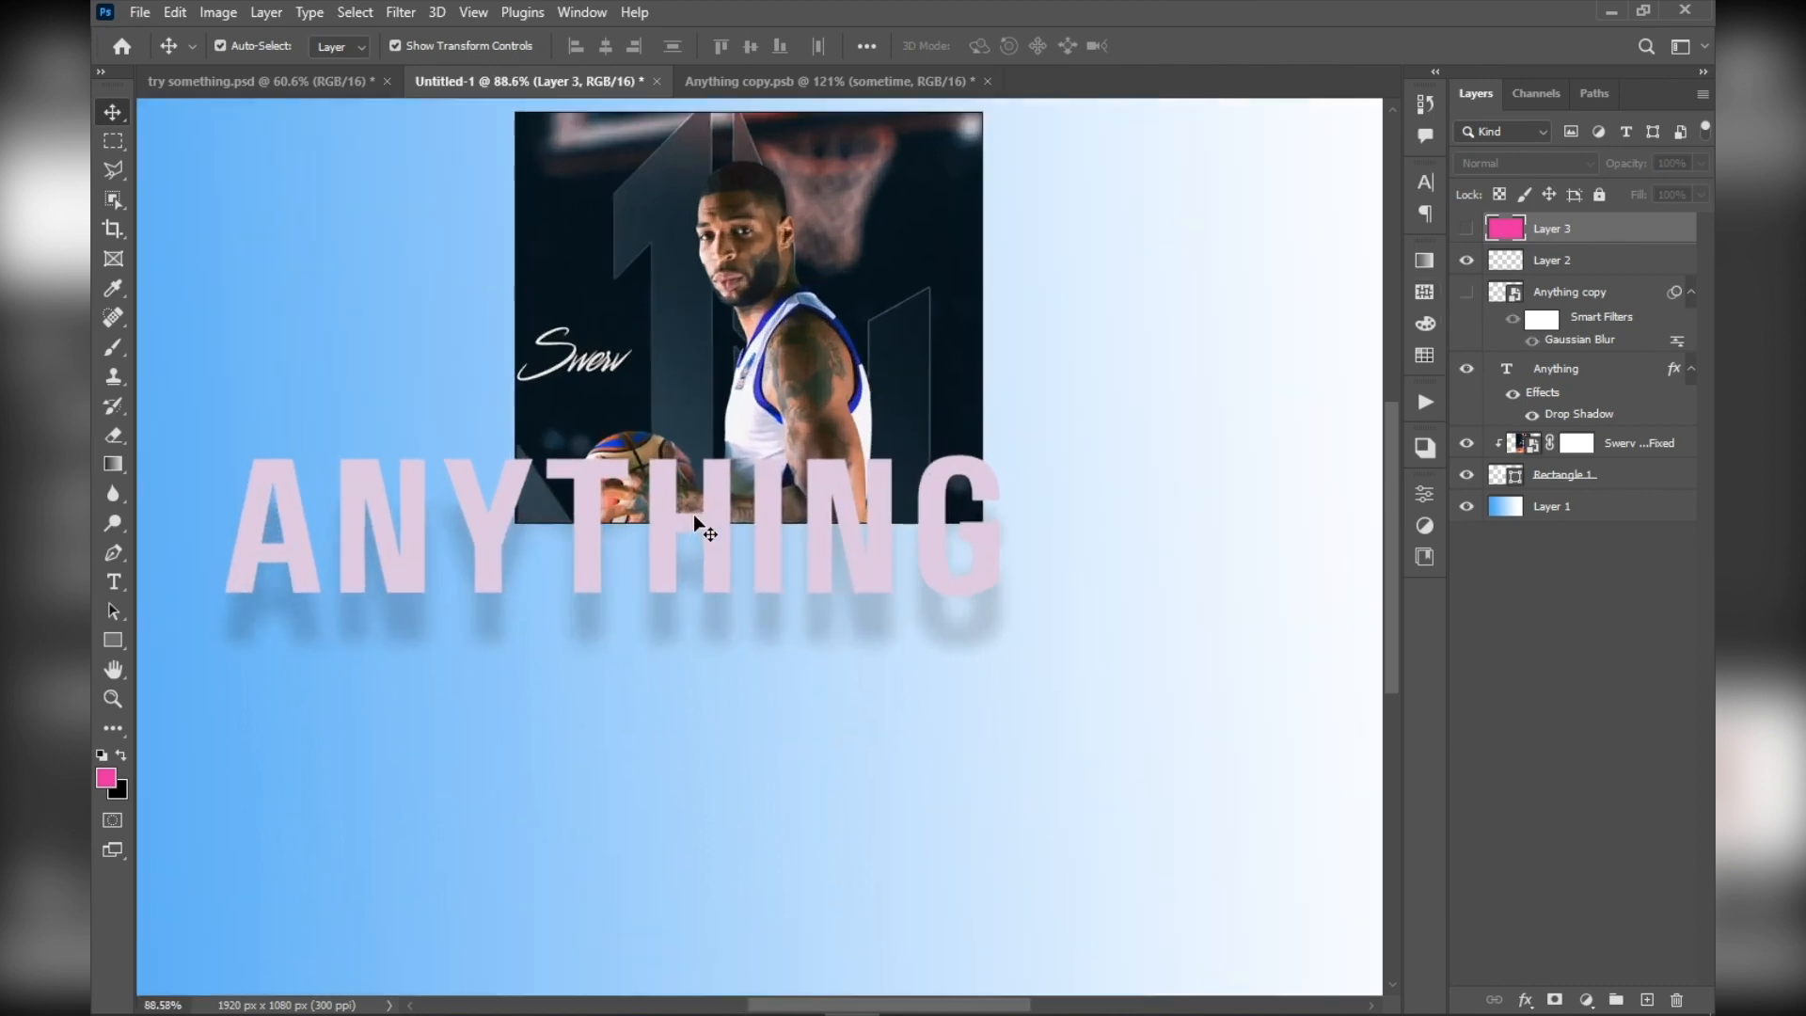
scroll(692, 514, down, 2)
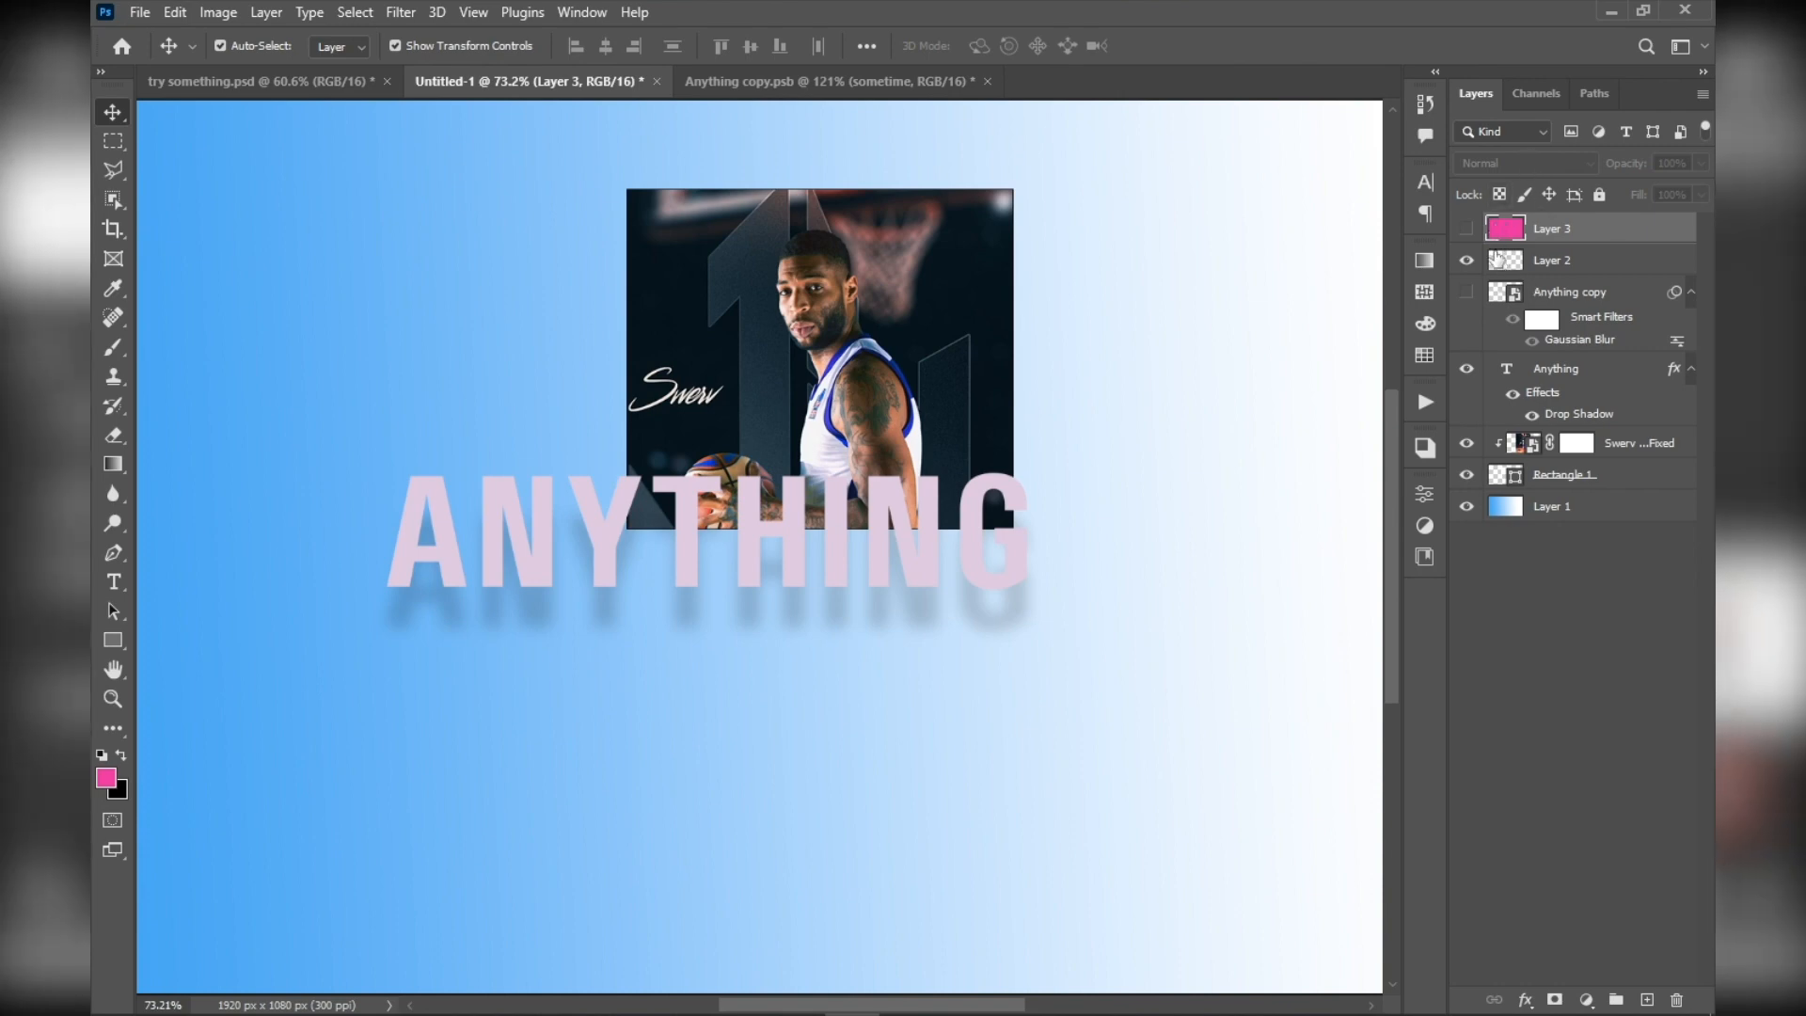
Move the ANYTHING text slightly down and sideways so it sits just below the poster image
key(alt+bracketleft)
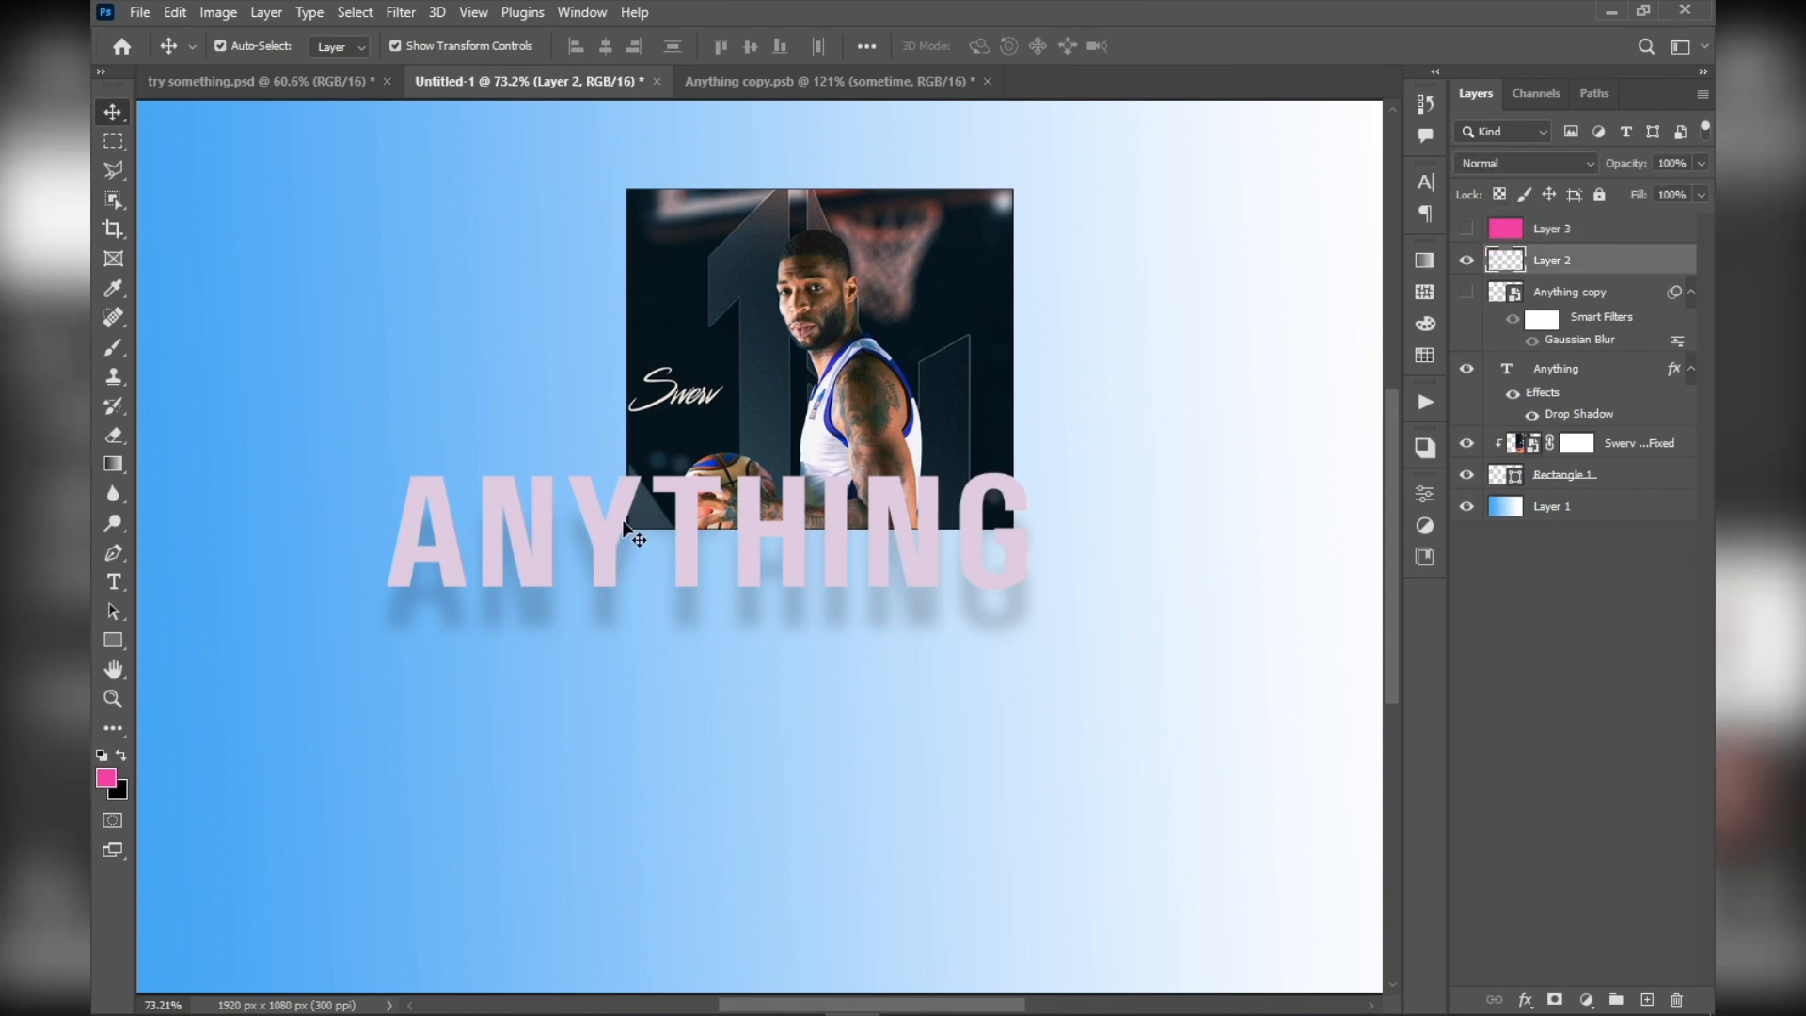
drag(622, 520, 611, 552)
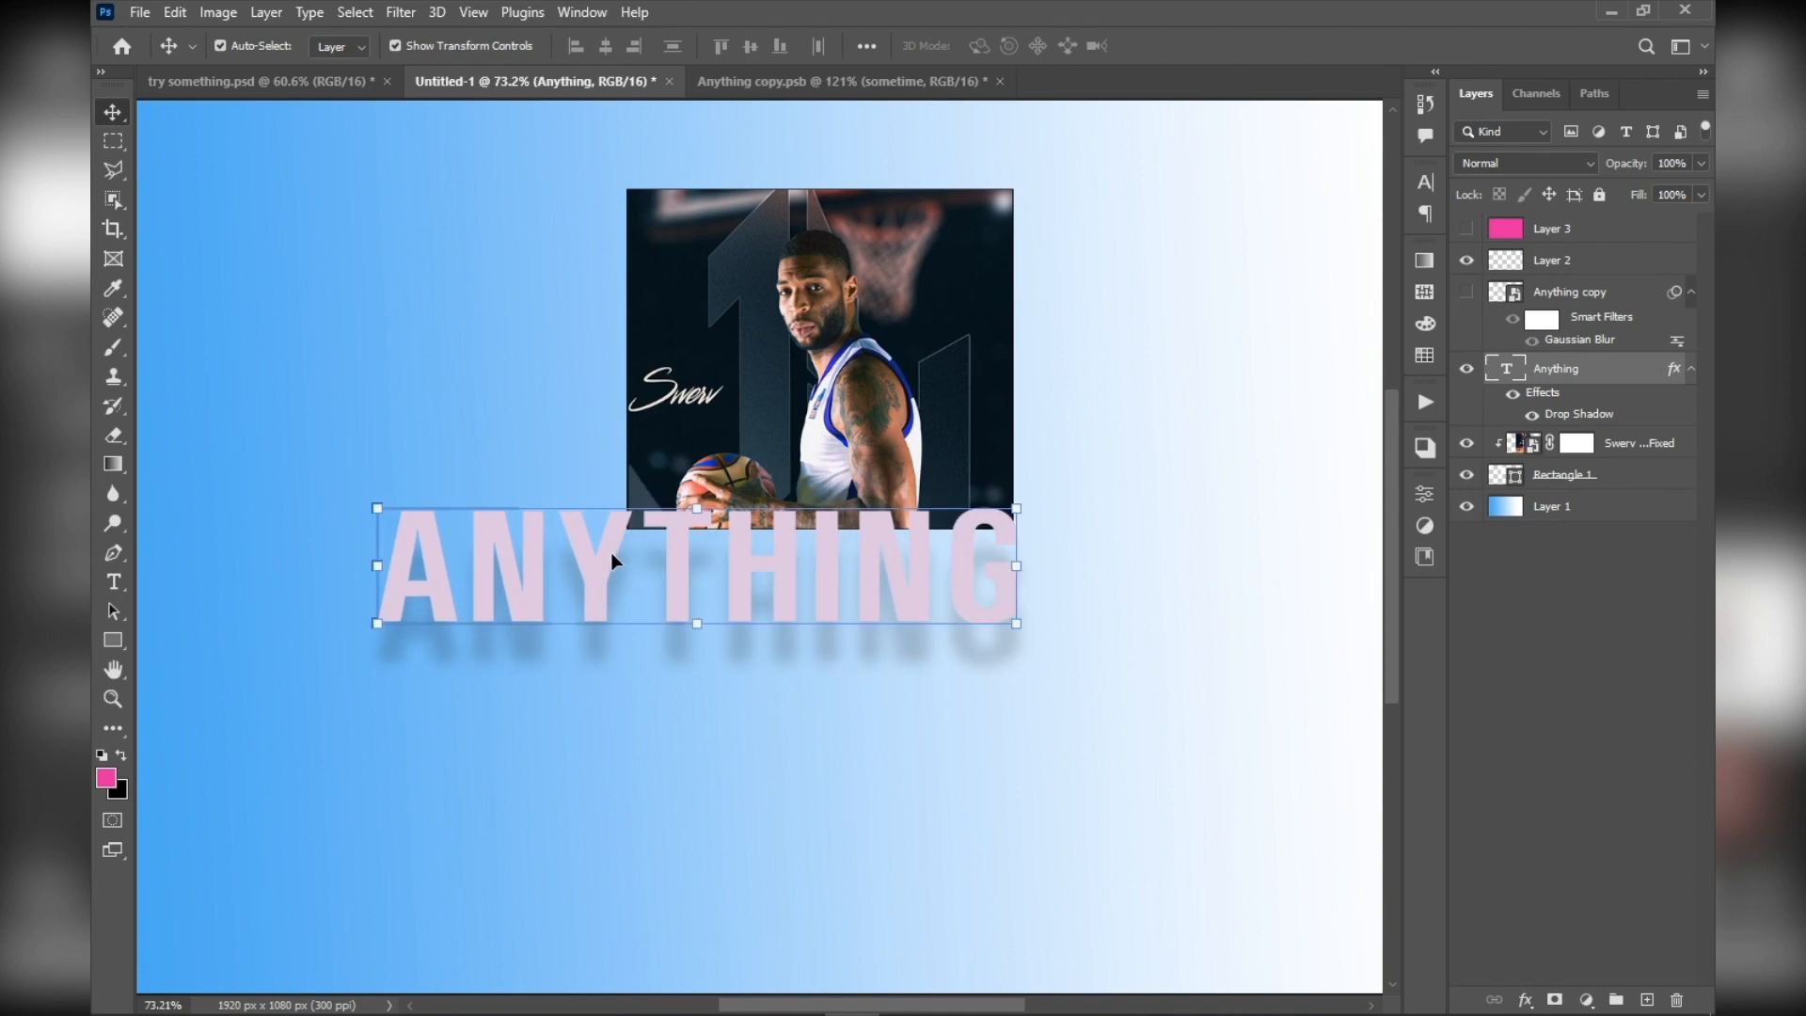
scroll(611, 551, up, 4)
scroll(525, 576, down, 2)
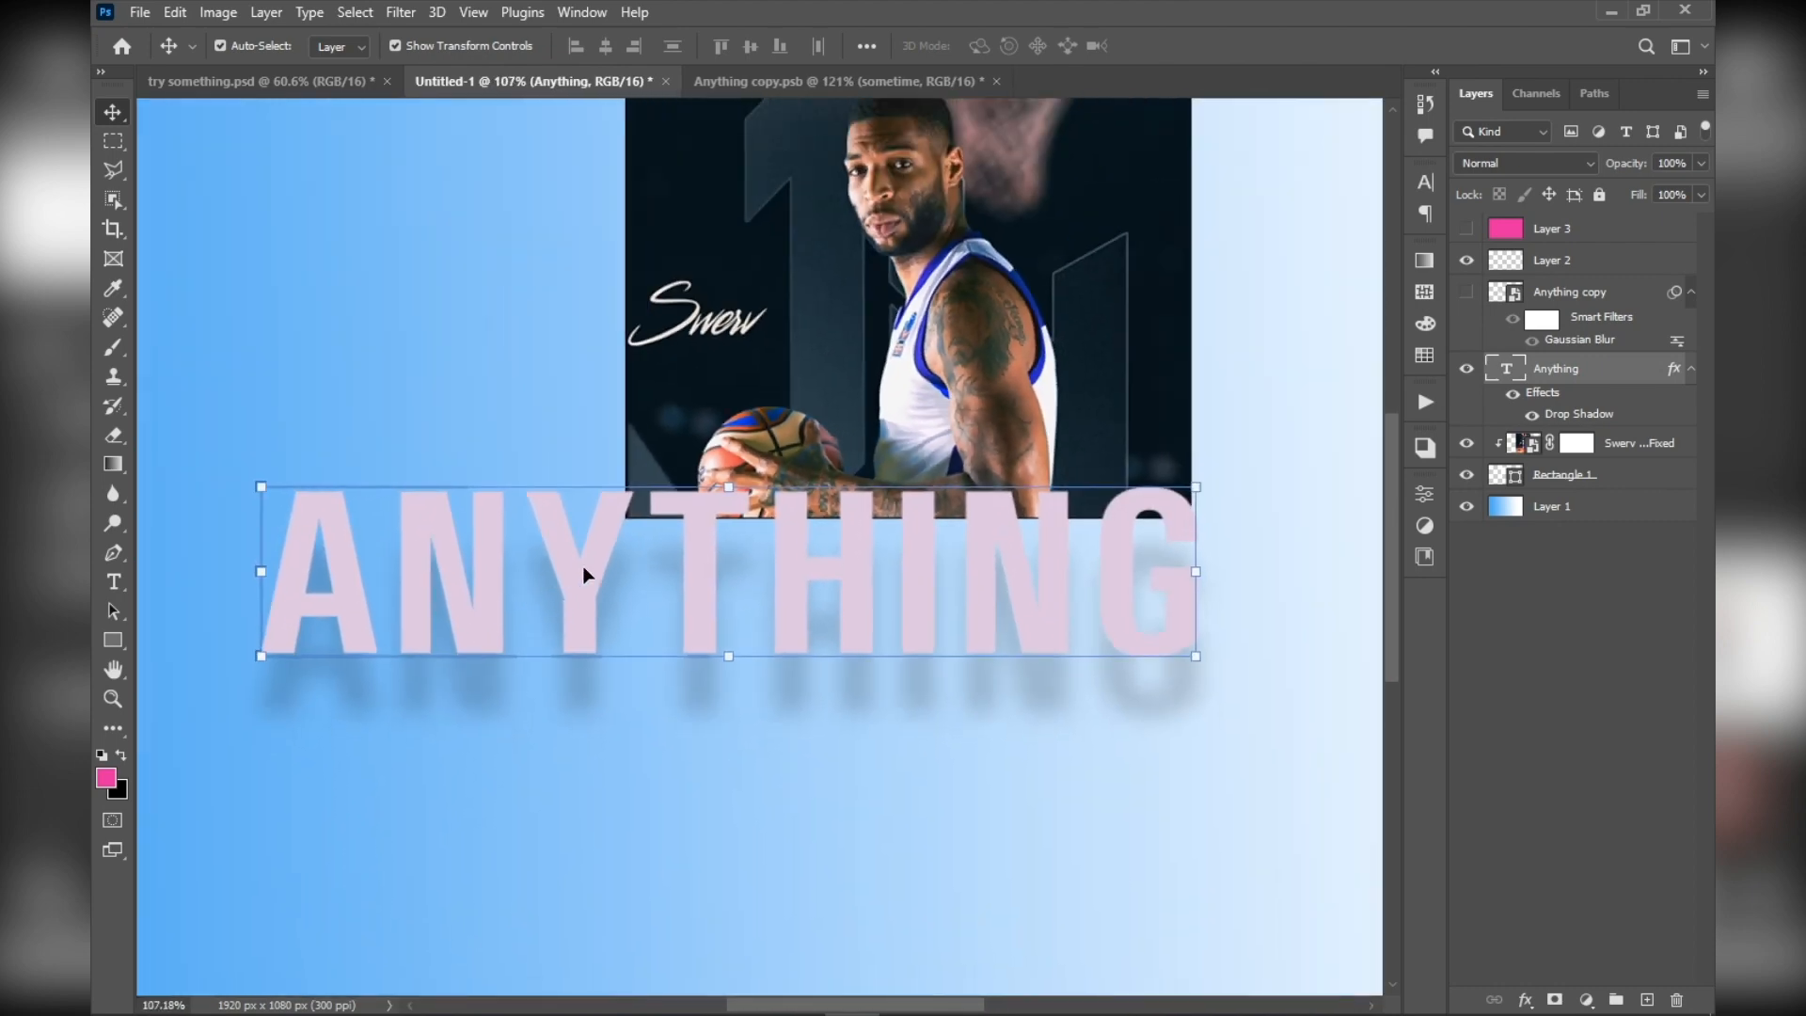
mouse_move(584, 576)
mouse_down()
mouse_move(591, 602)
mouse_move(562, 595)
mouse_up()
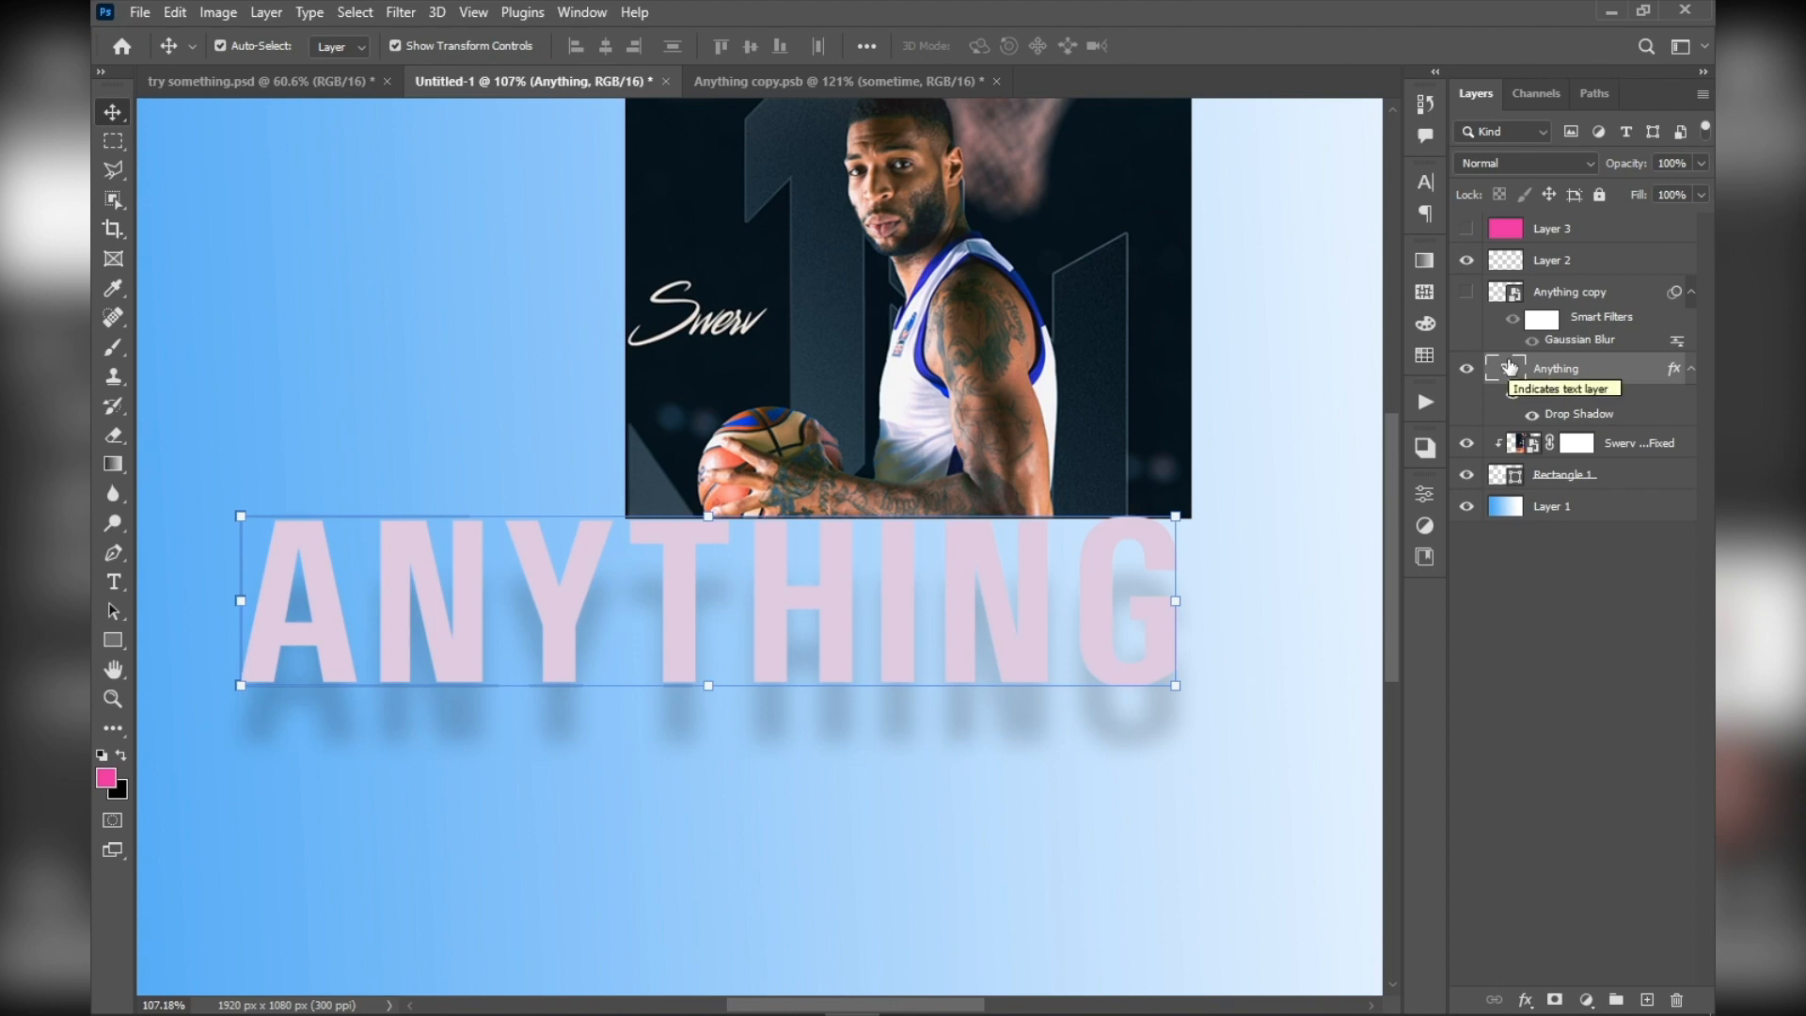
Load the letter shapes of the Anything text layer as a selection and inspect its outline
key(ctrl)
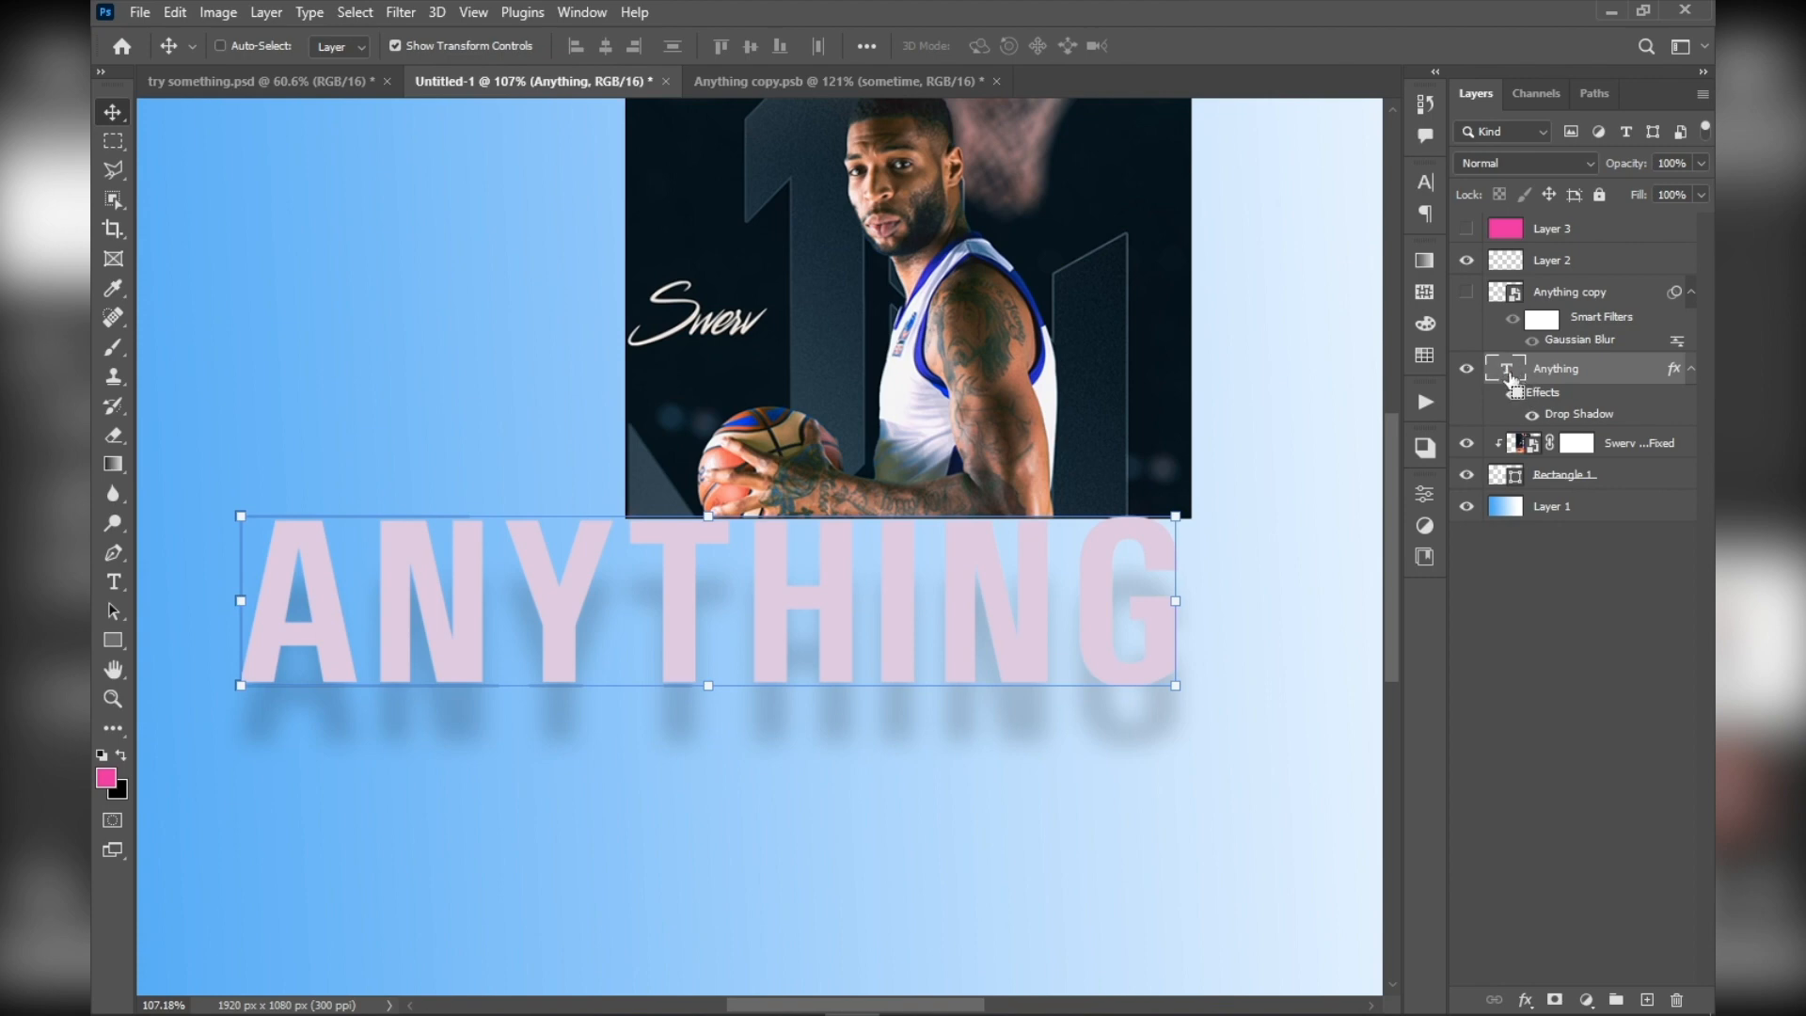
ctrl+click(1512, 379)
scroll(524, 693, up, 6)
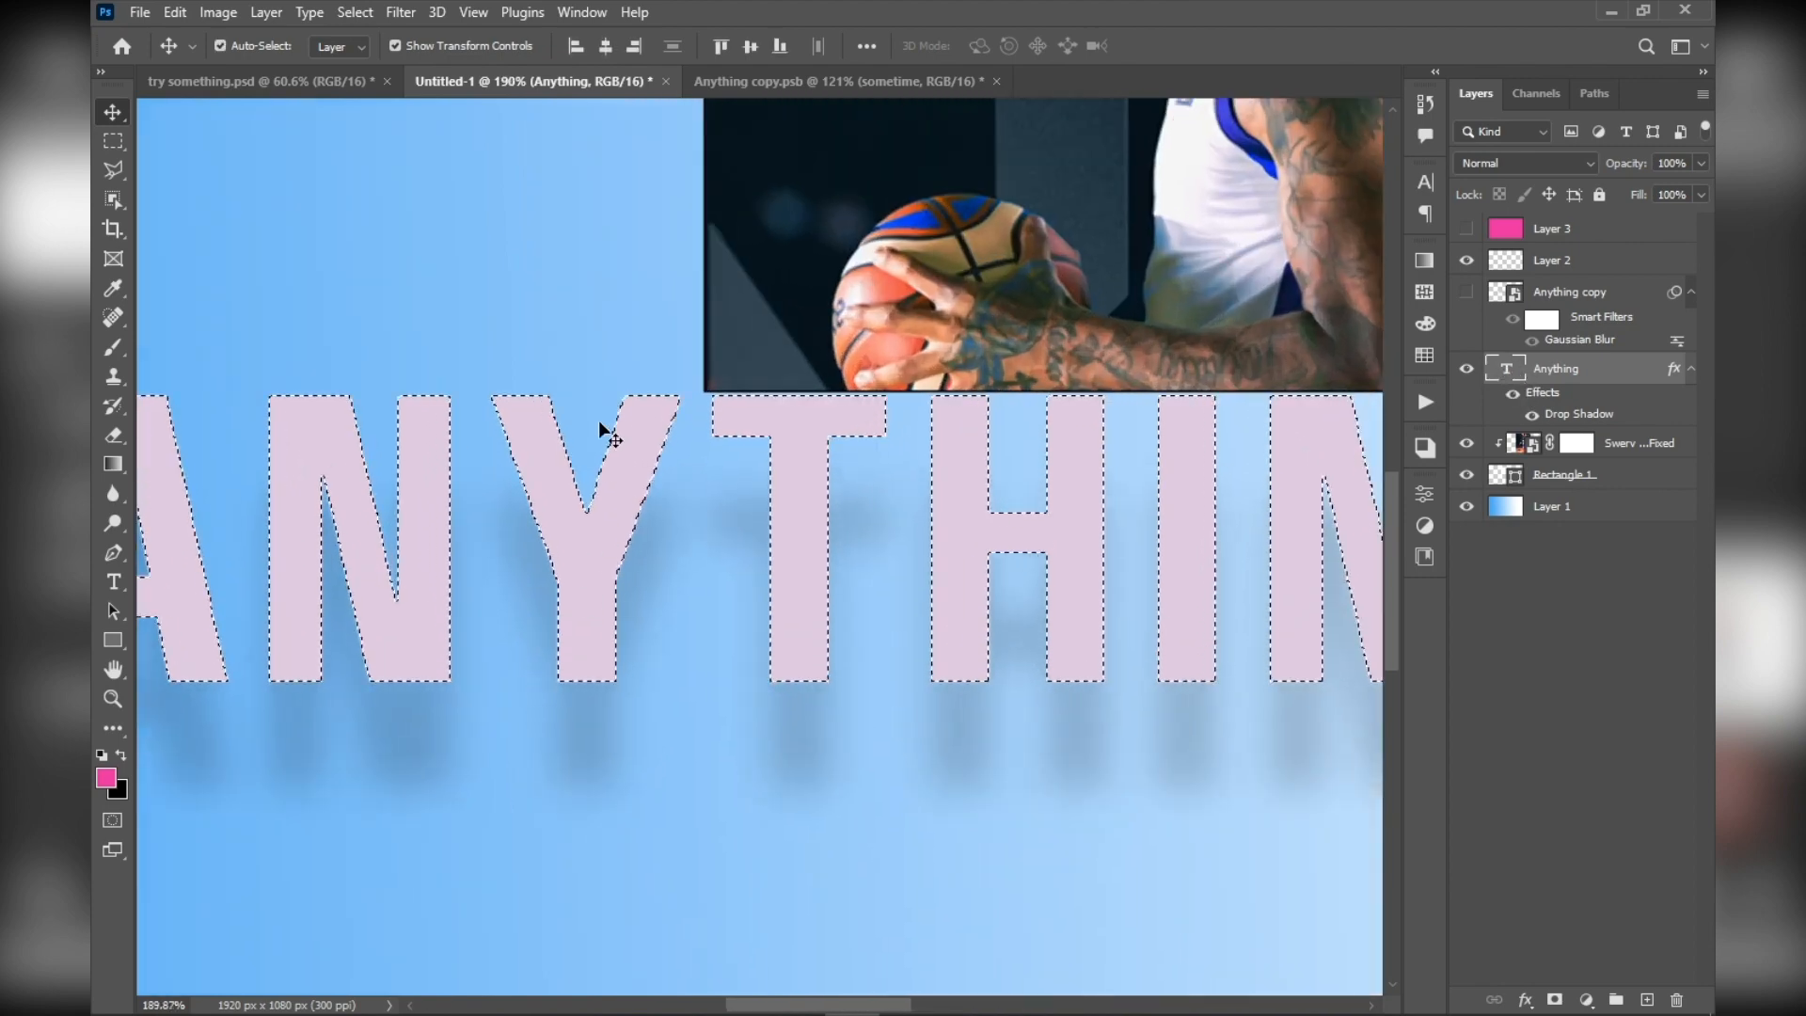
scroll(508, 465, down, 5)
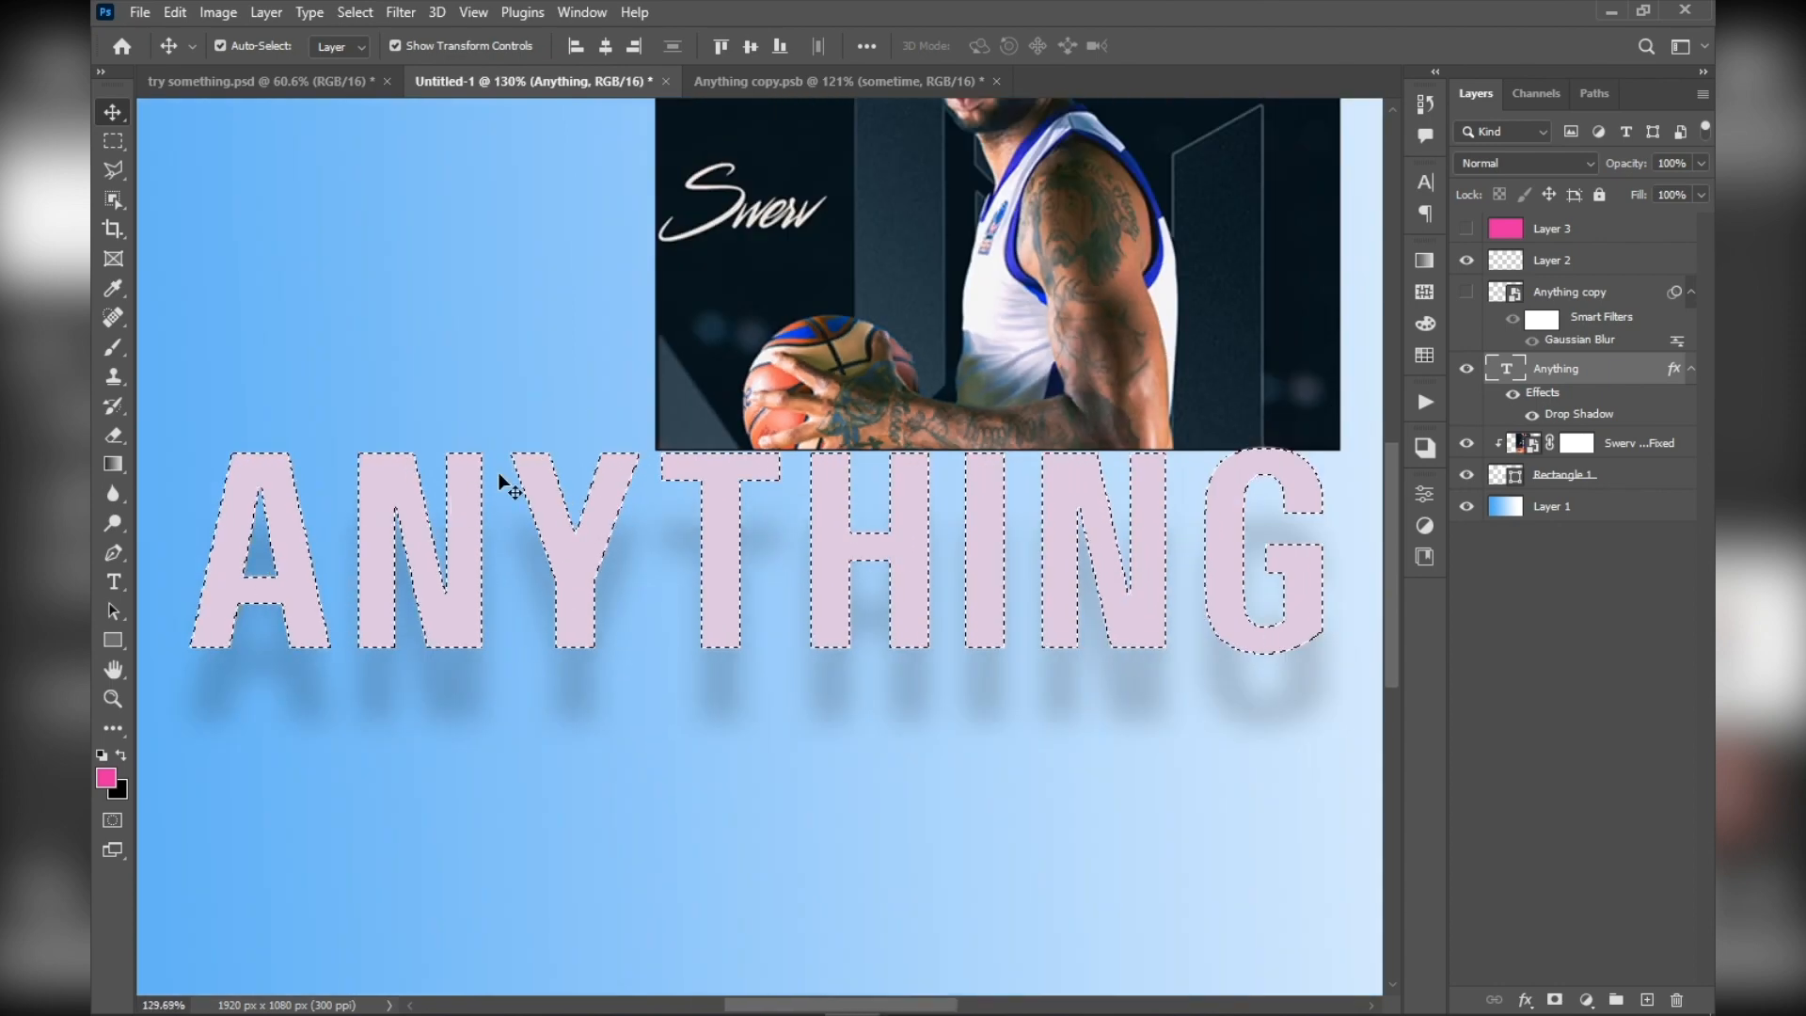
scroll(428, 495, up, 3)
scroll(427, 492, down, 2)
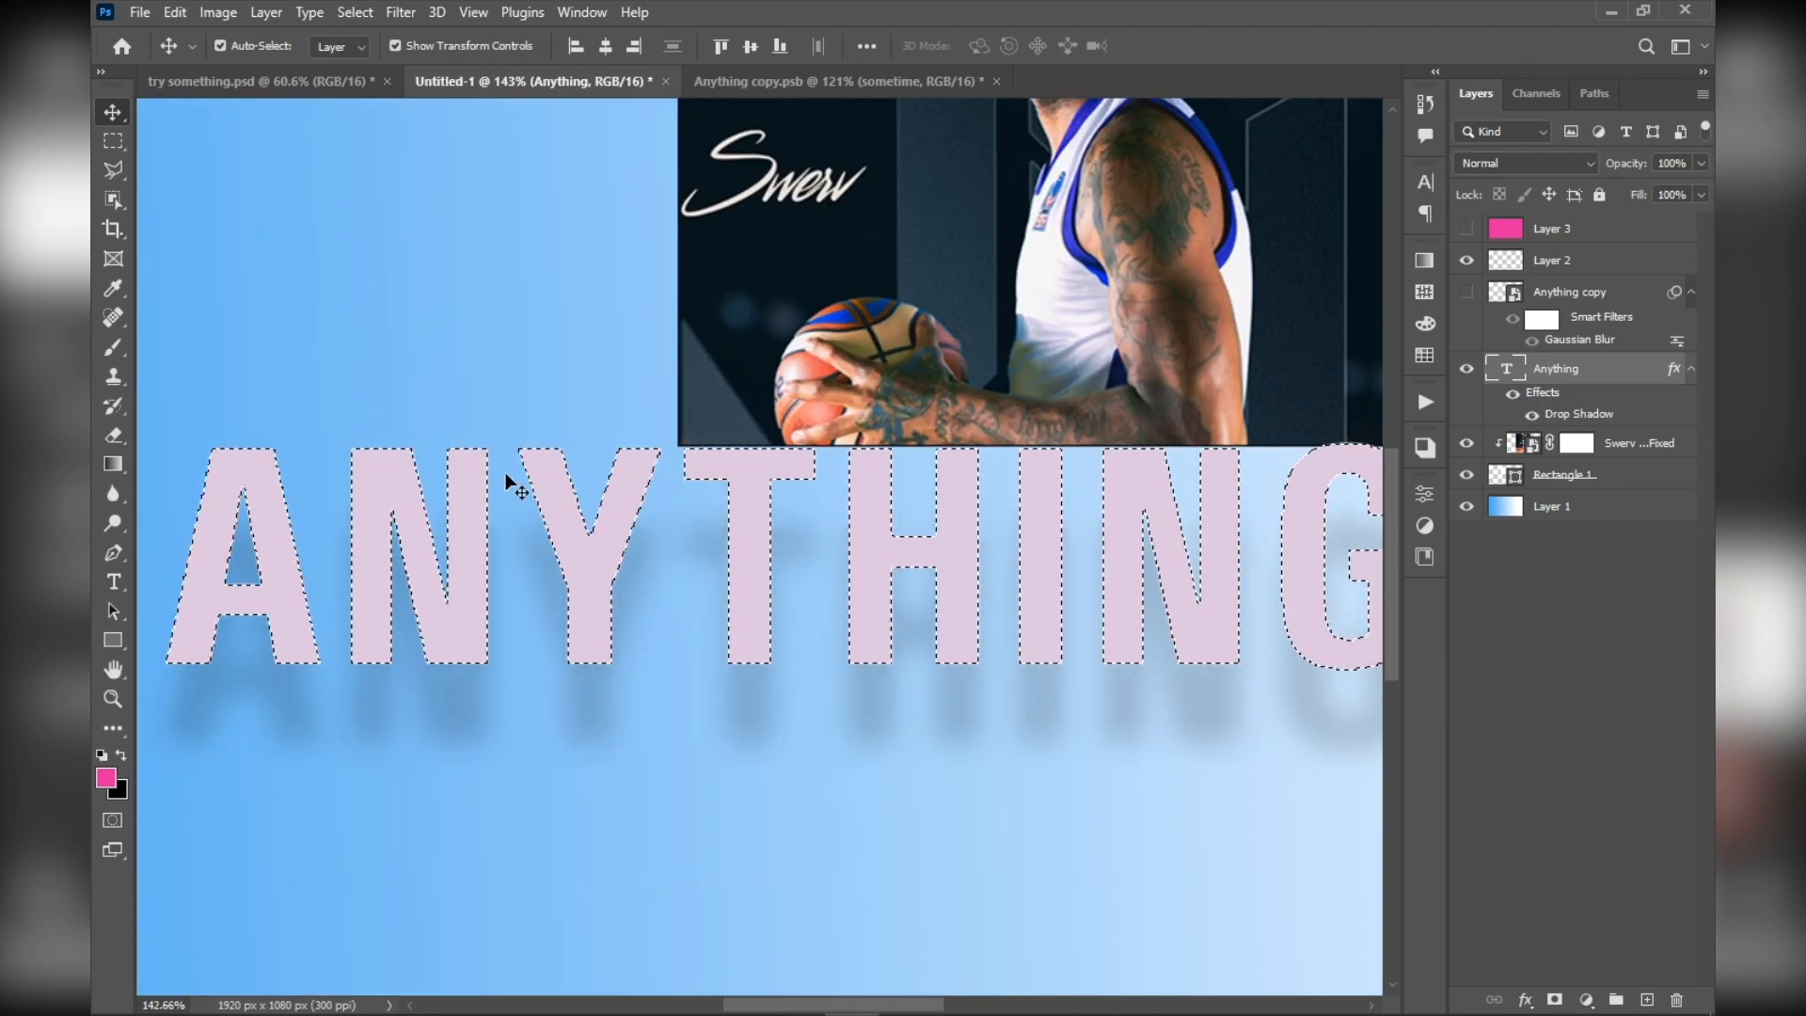
Add a new layer above the Anything text and fill the letter selection with a horizontal transparent-to-black gradient
scroll(784, 506, down, 1)
scroll(793, 518, up, 1)
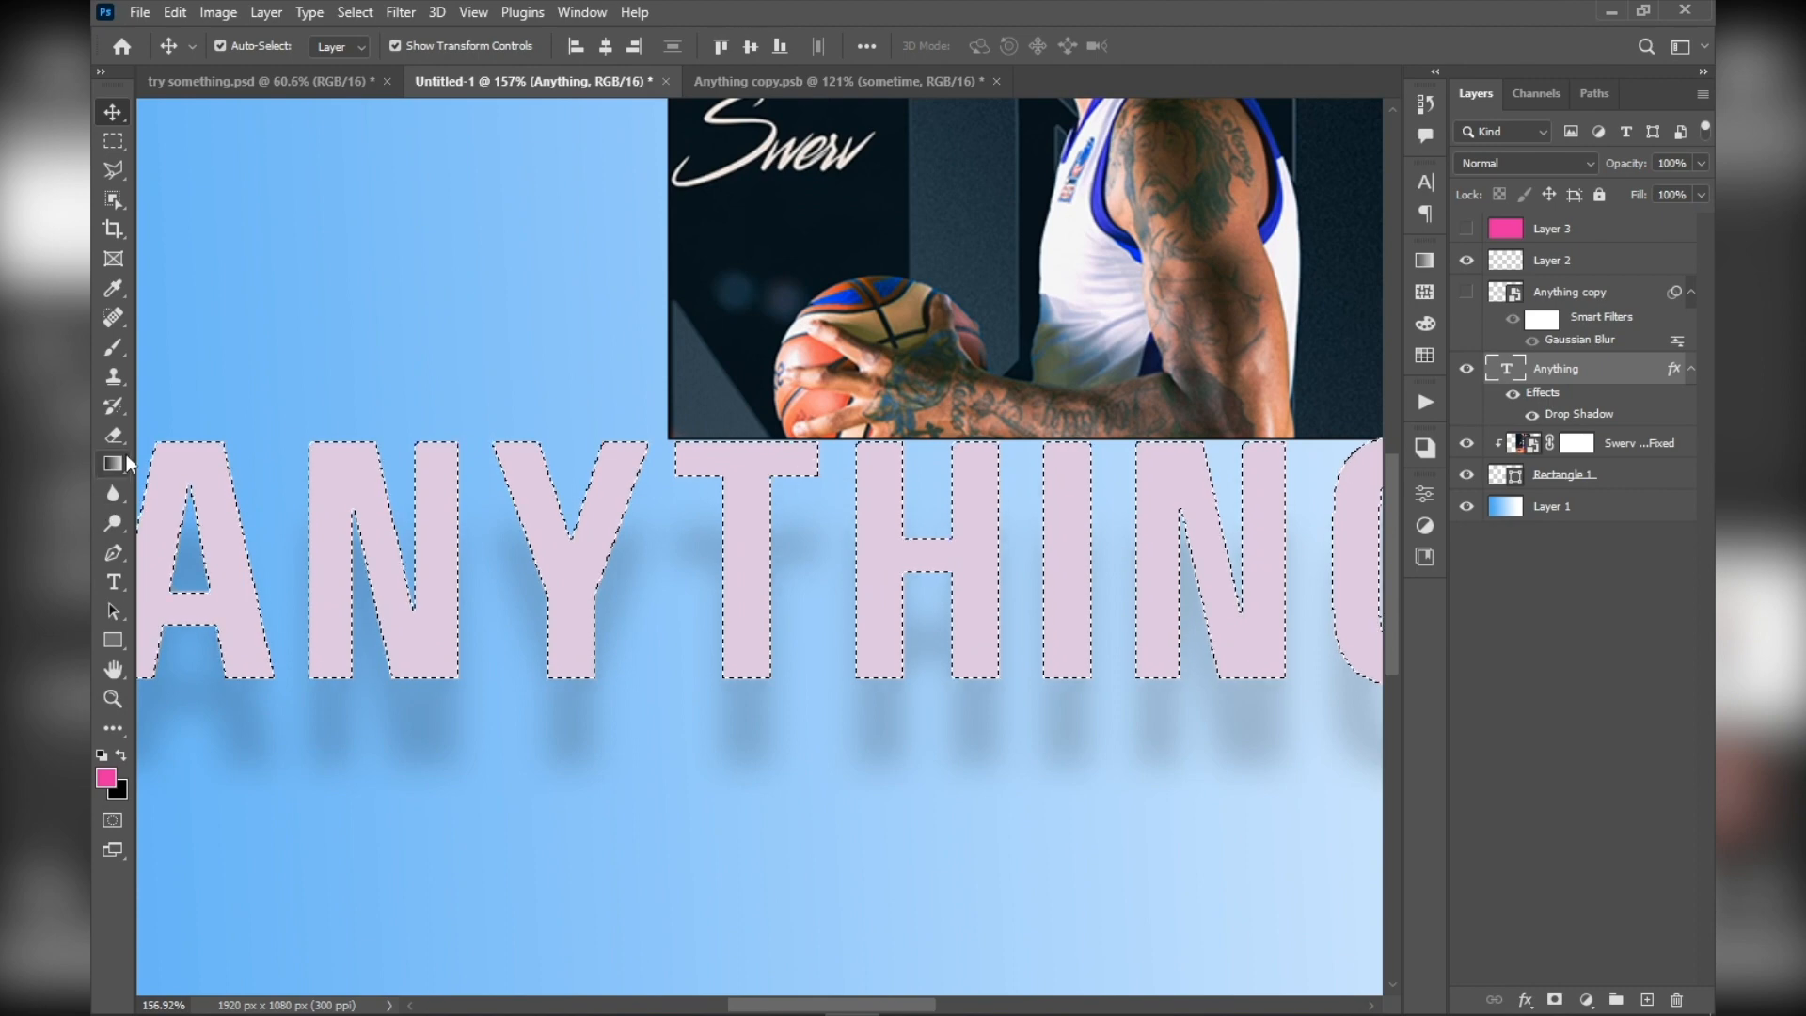
key(g)
scroll(423, 495, down, 2)
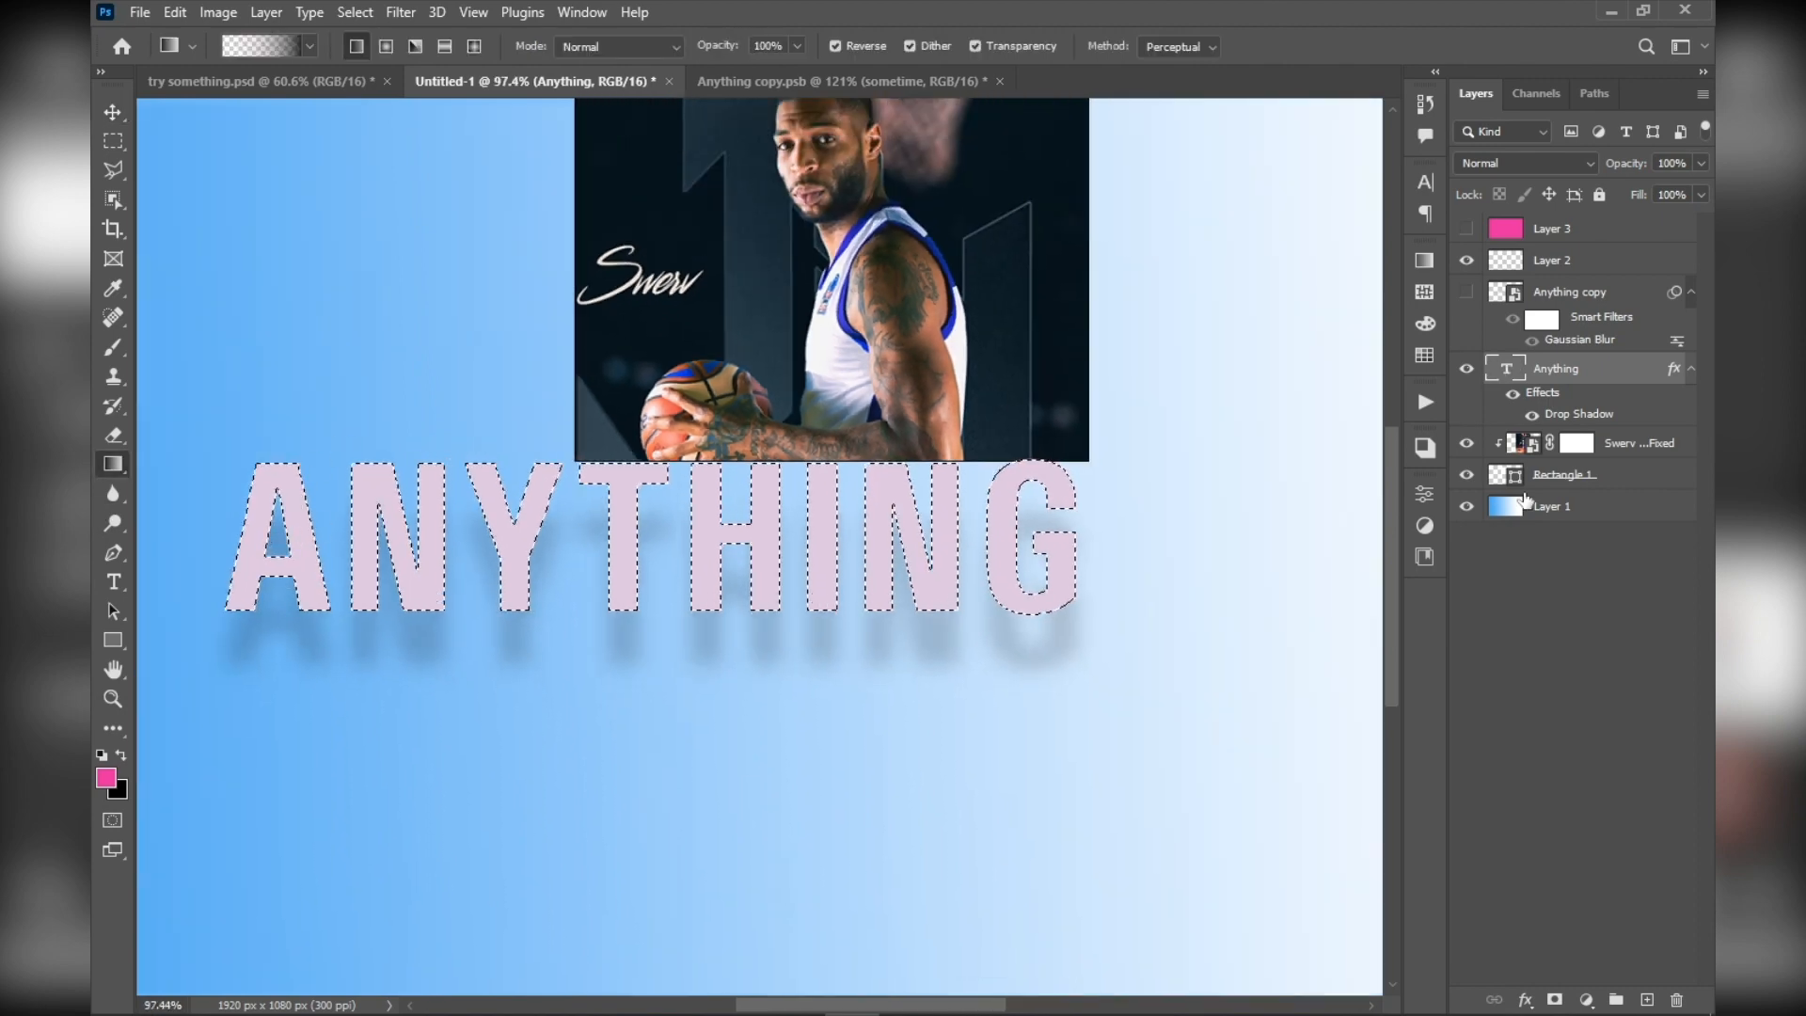
click(1646, 1000)
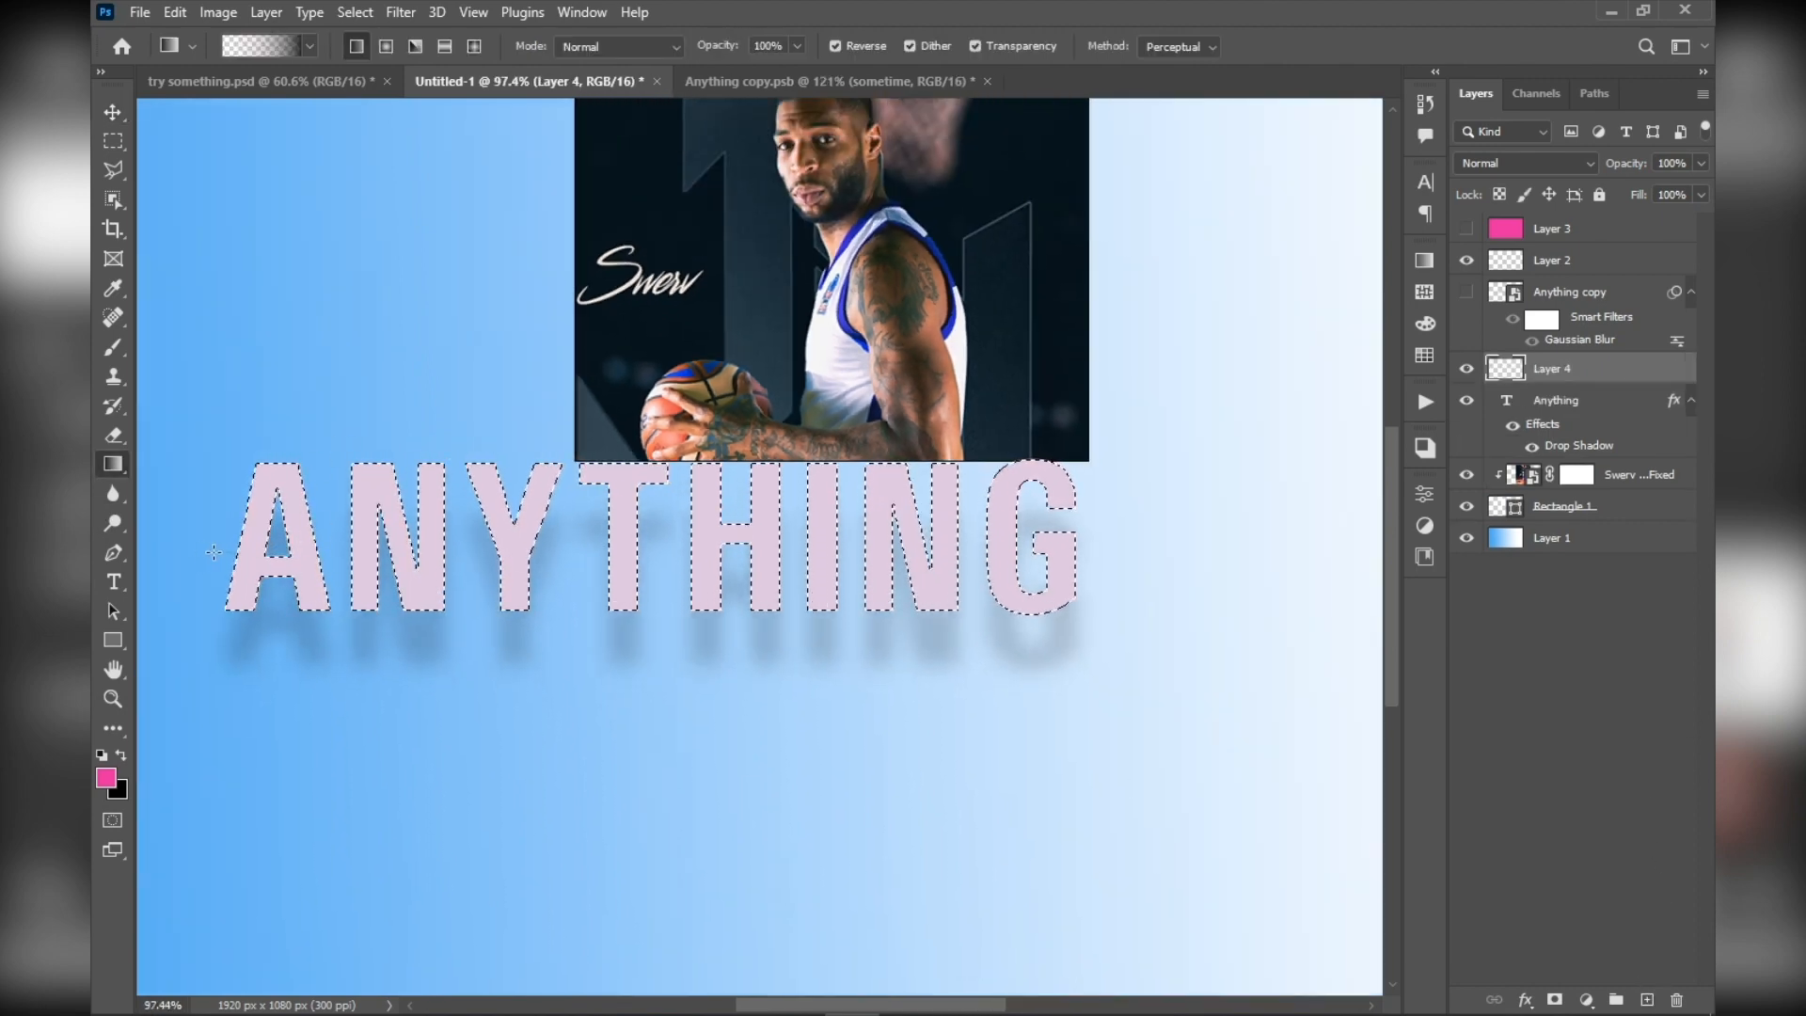
drag(483, 536, 892, 508)
scroll(698, 490, up, 2)
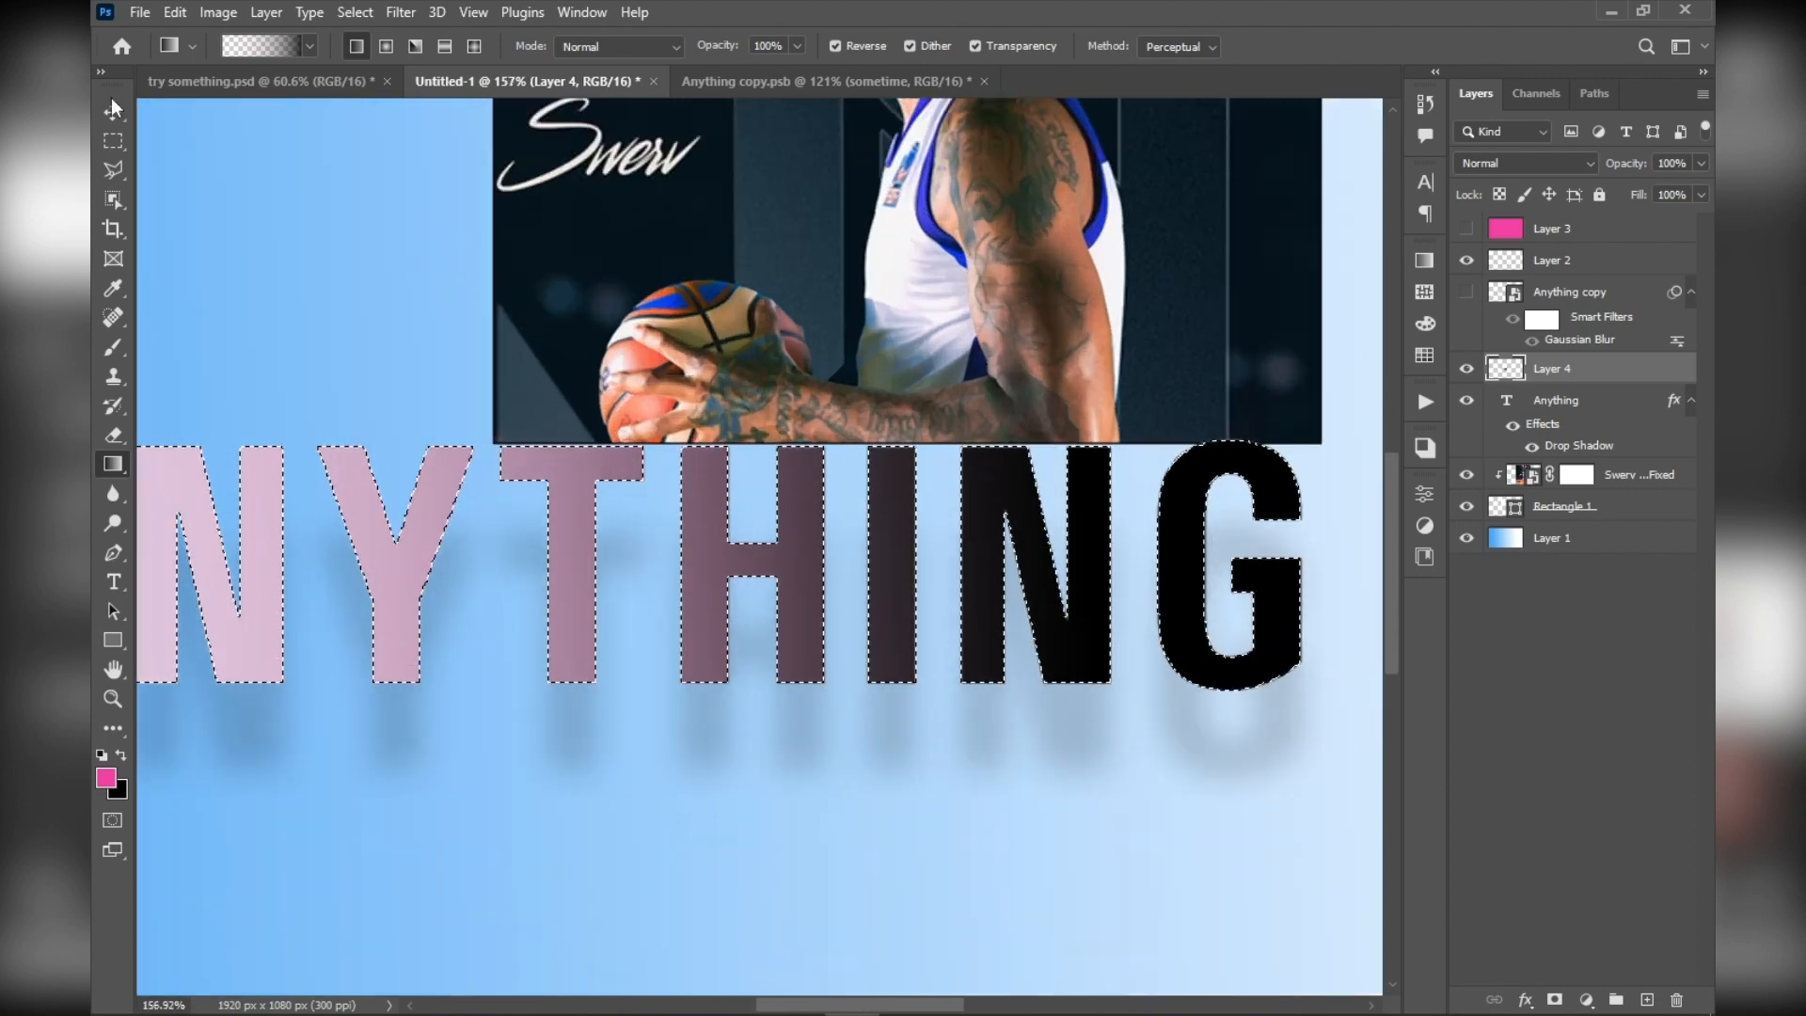
Deselect the letter shapes and make the blue gradient background Layer 1 active
click(113, 110)
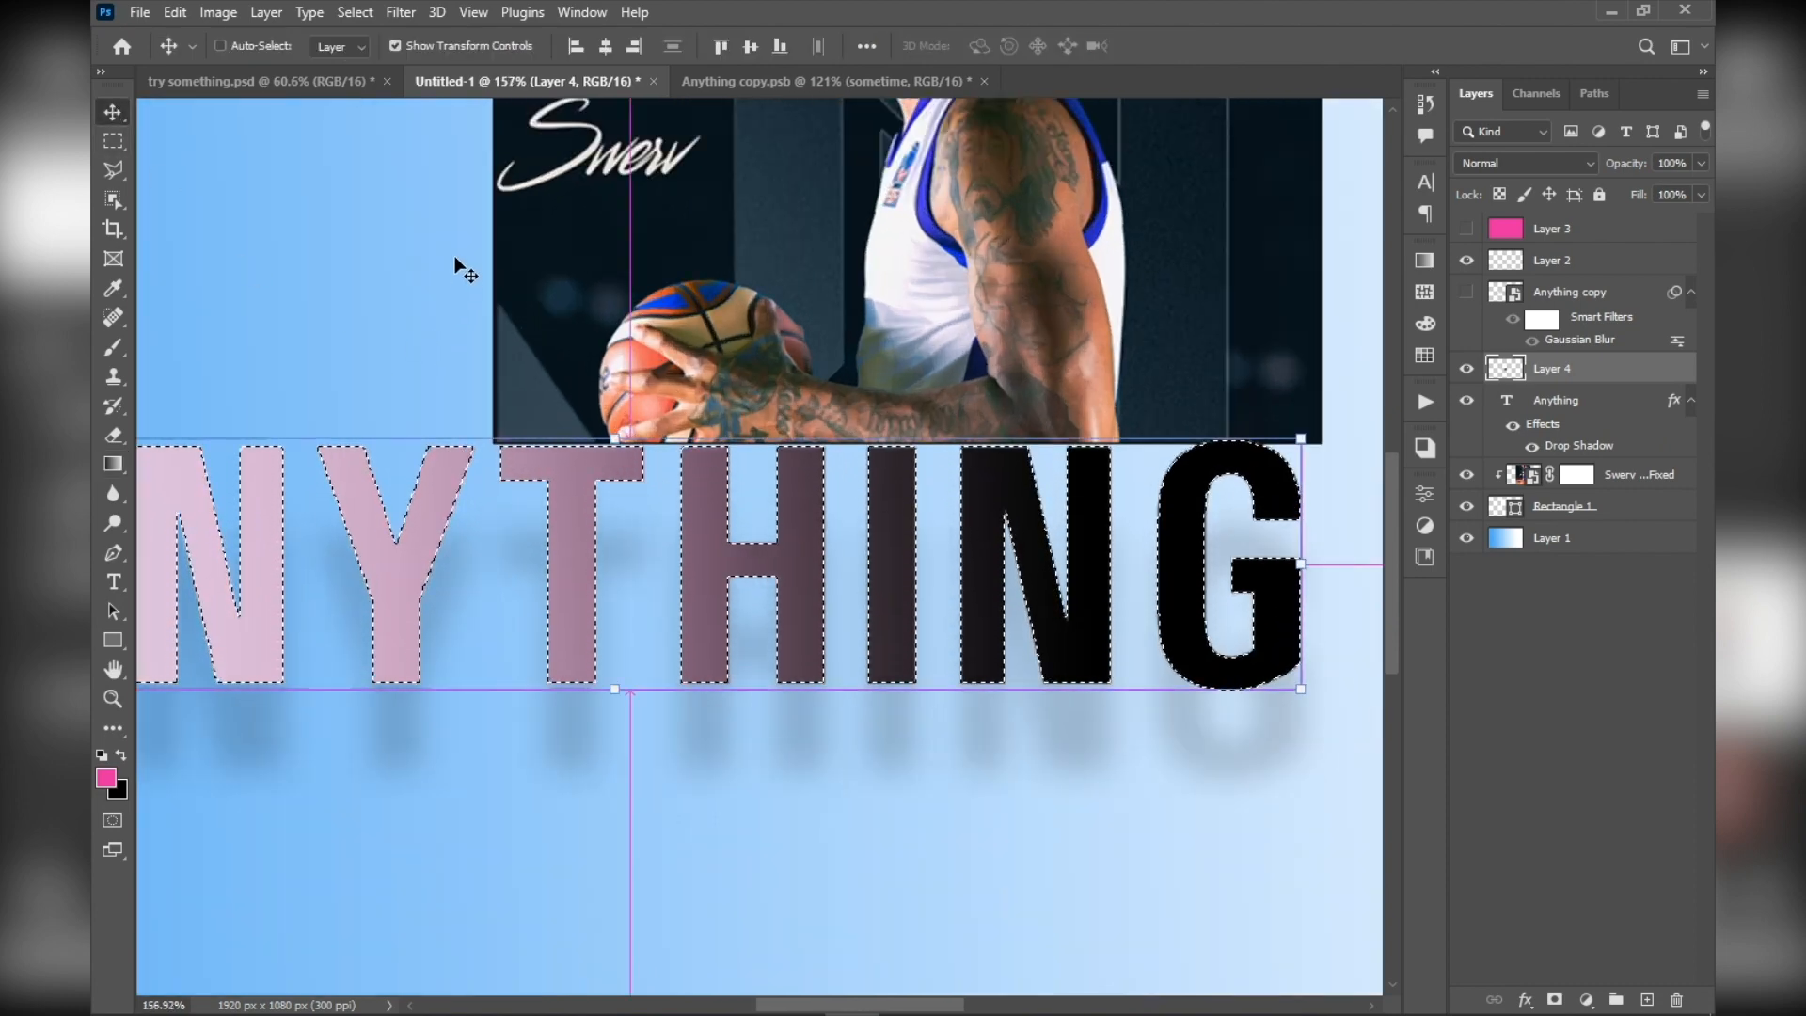
key(ctrl+d)
scroll(576, 500, down, 2)
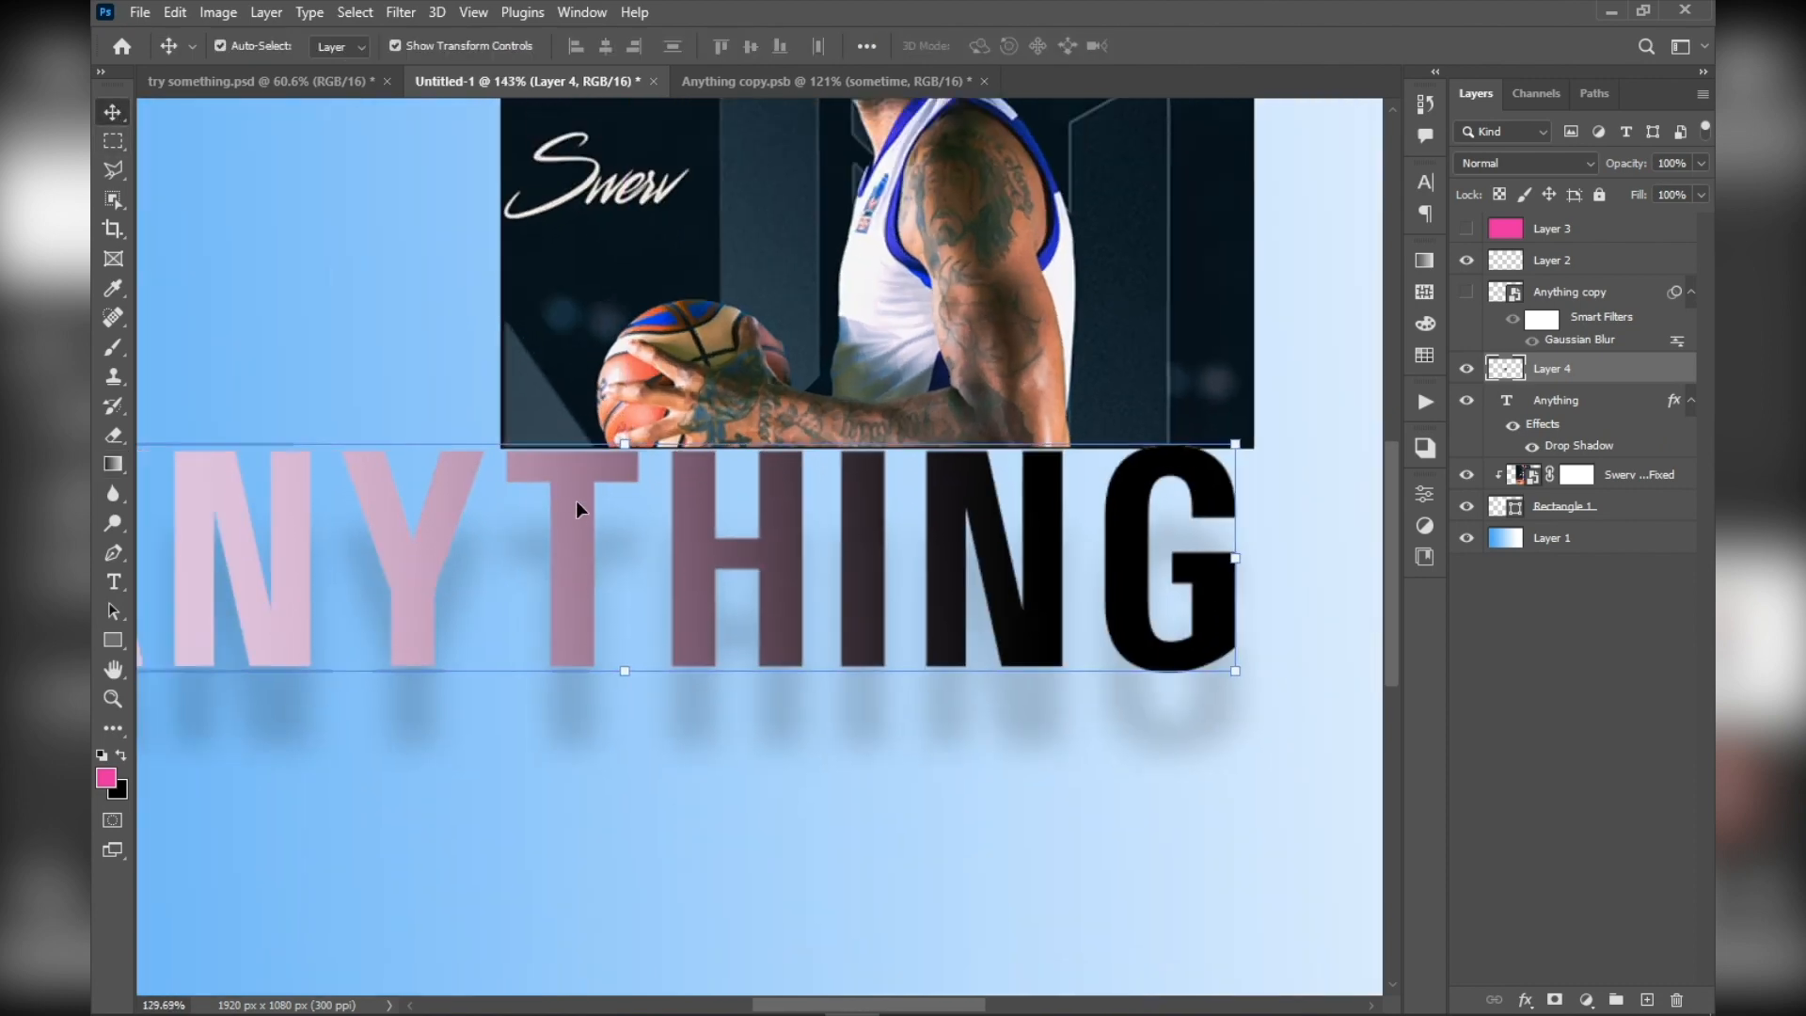
click(435, 378)
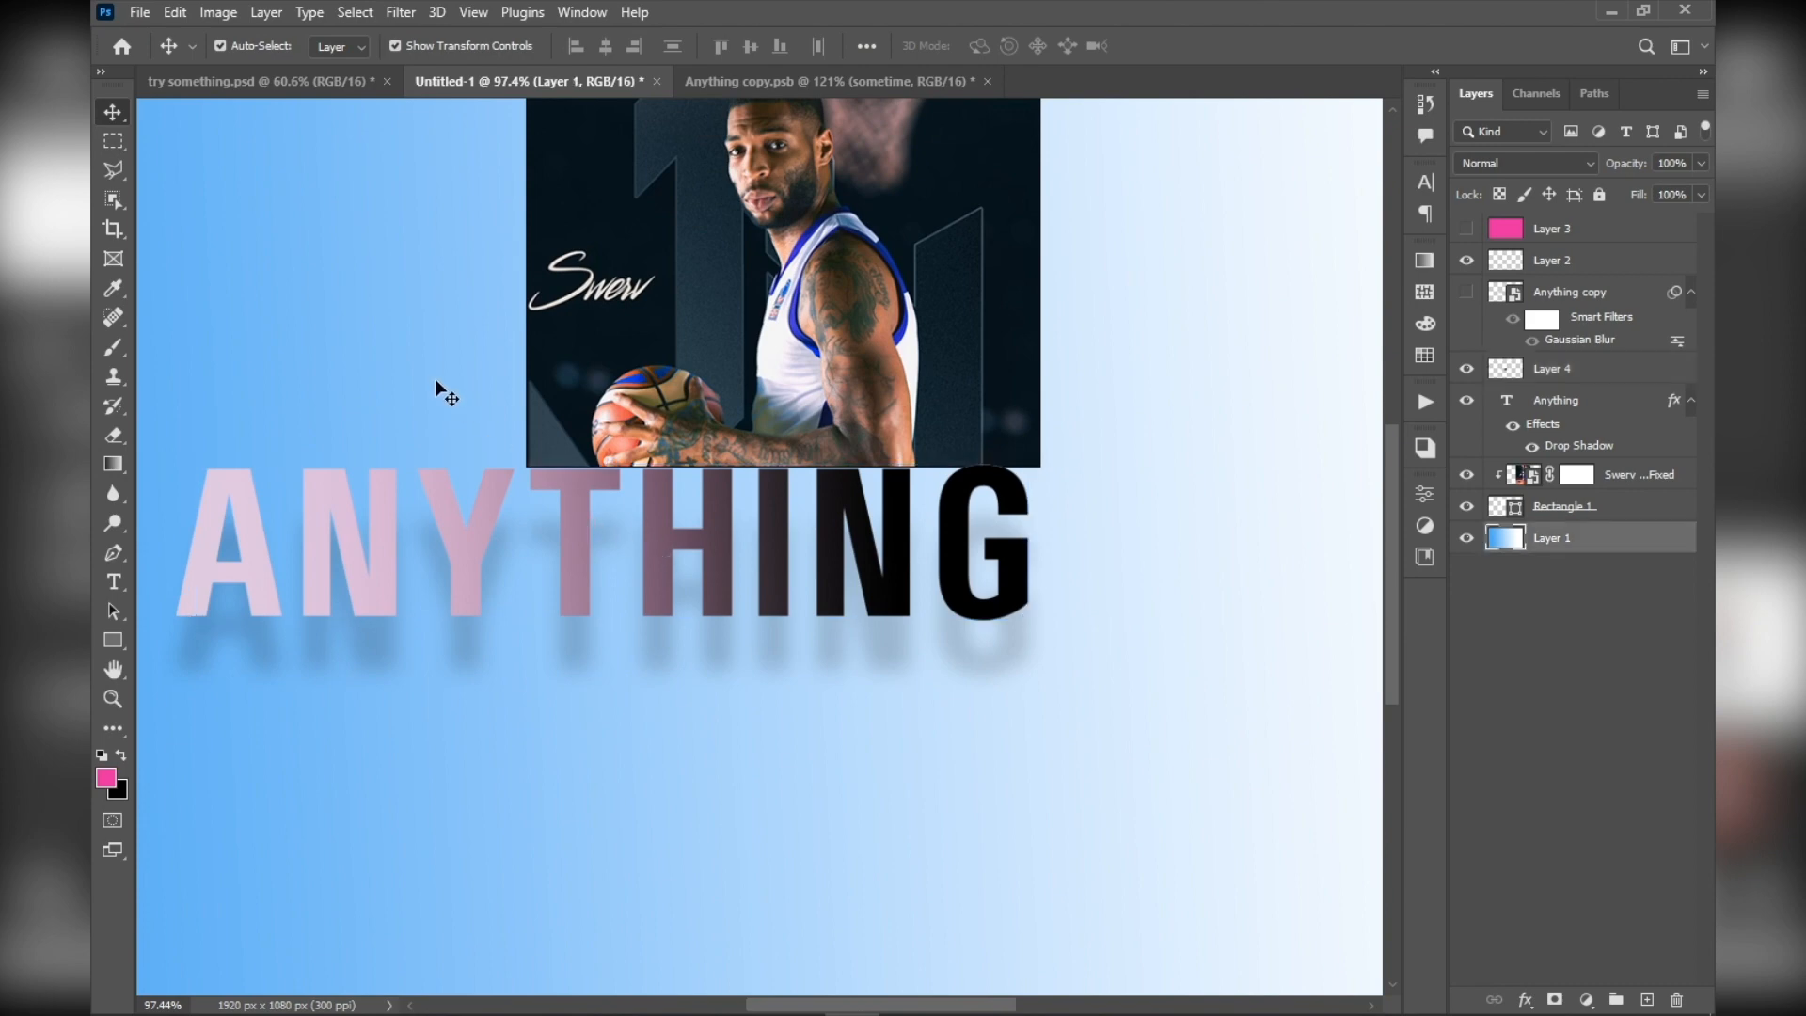
drag(395, 308, 479, 339)
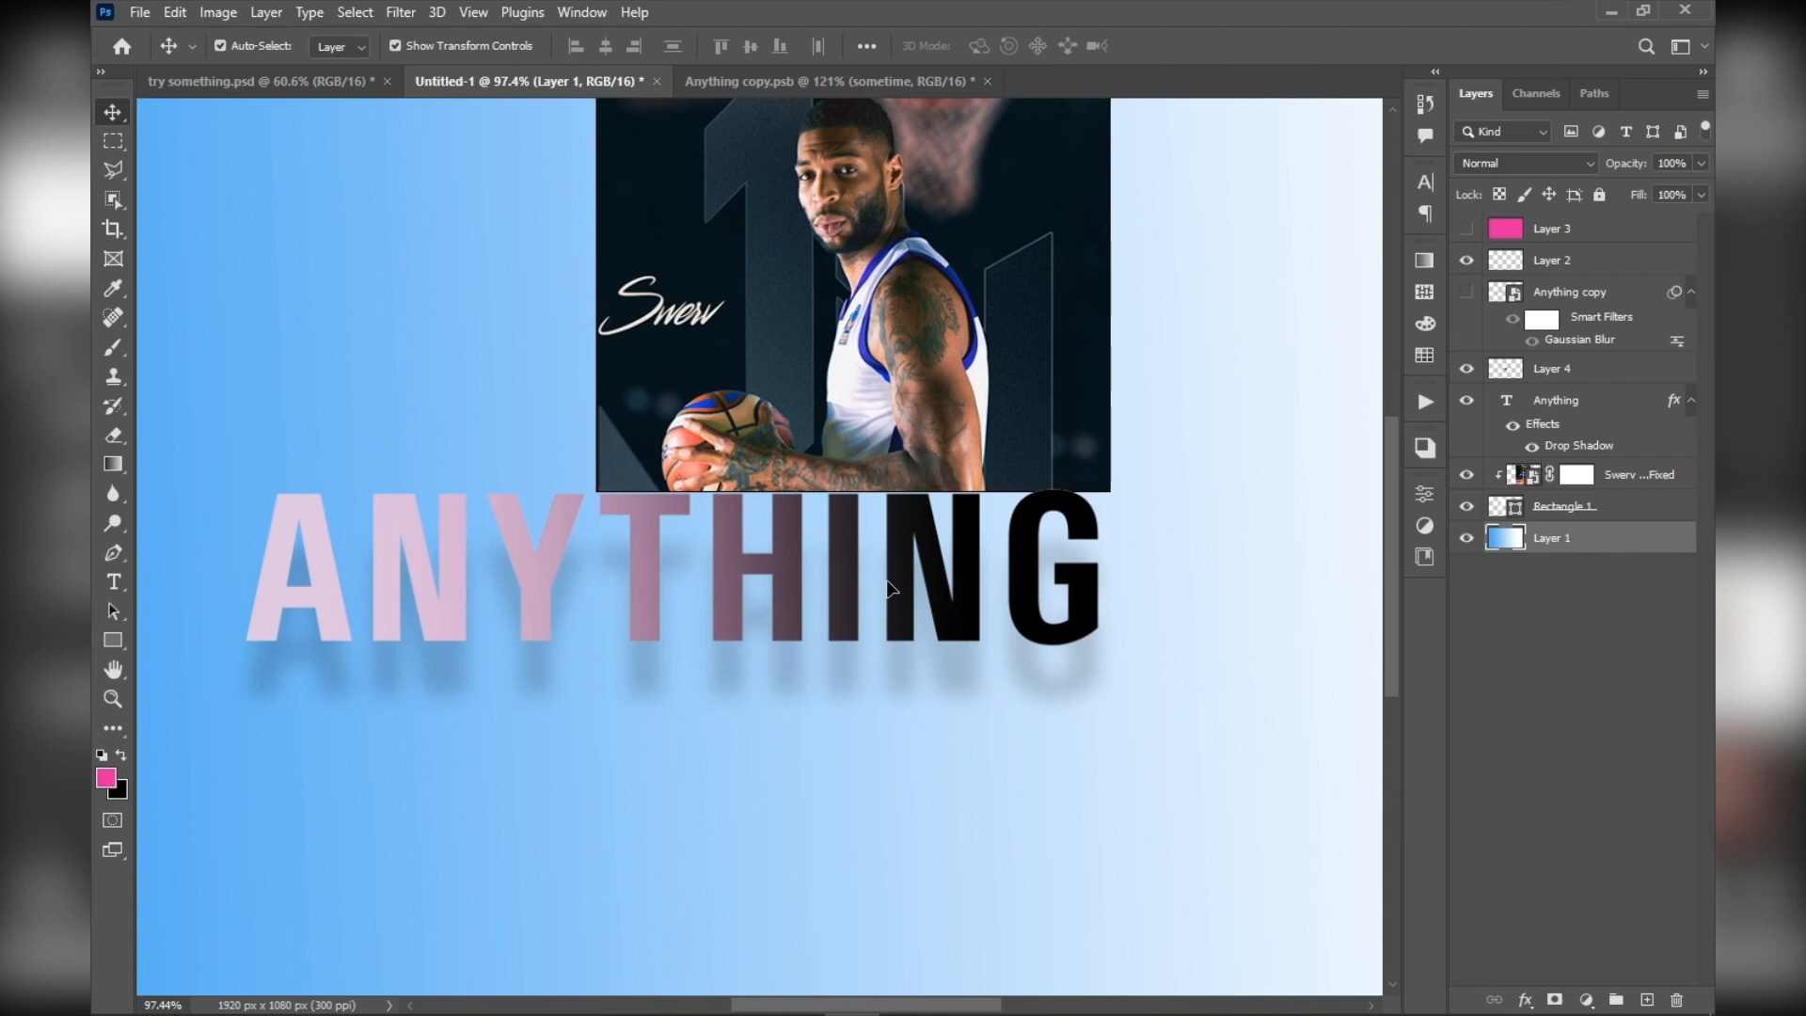
Shift the Anything text layer left and slightly down, apart from the gradient-filled letters on Layer 4
scroll(847, 535, down, 7)
scroll(801, 506, up, 4)
click(701, 589)
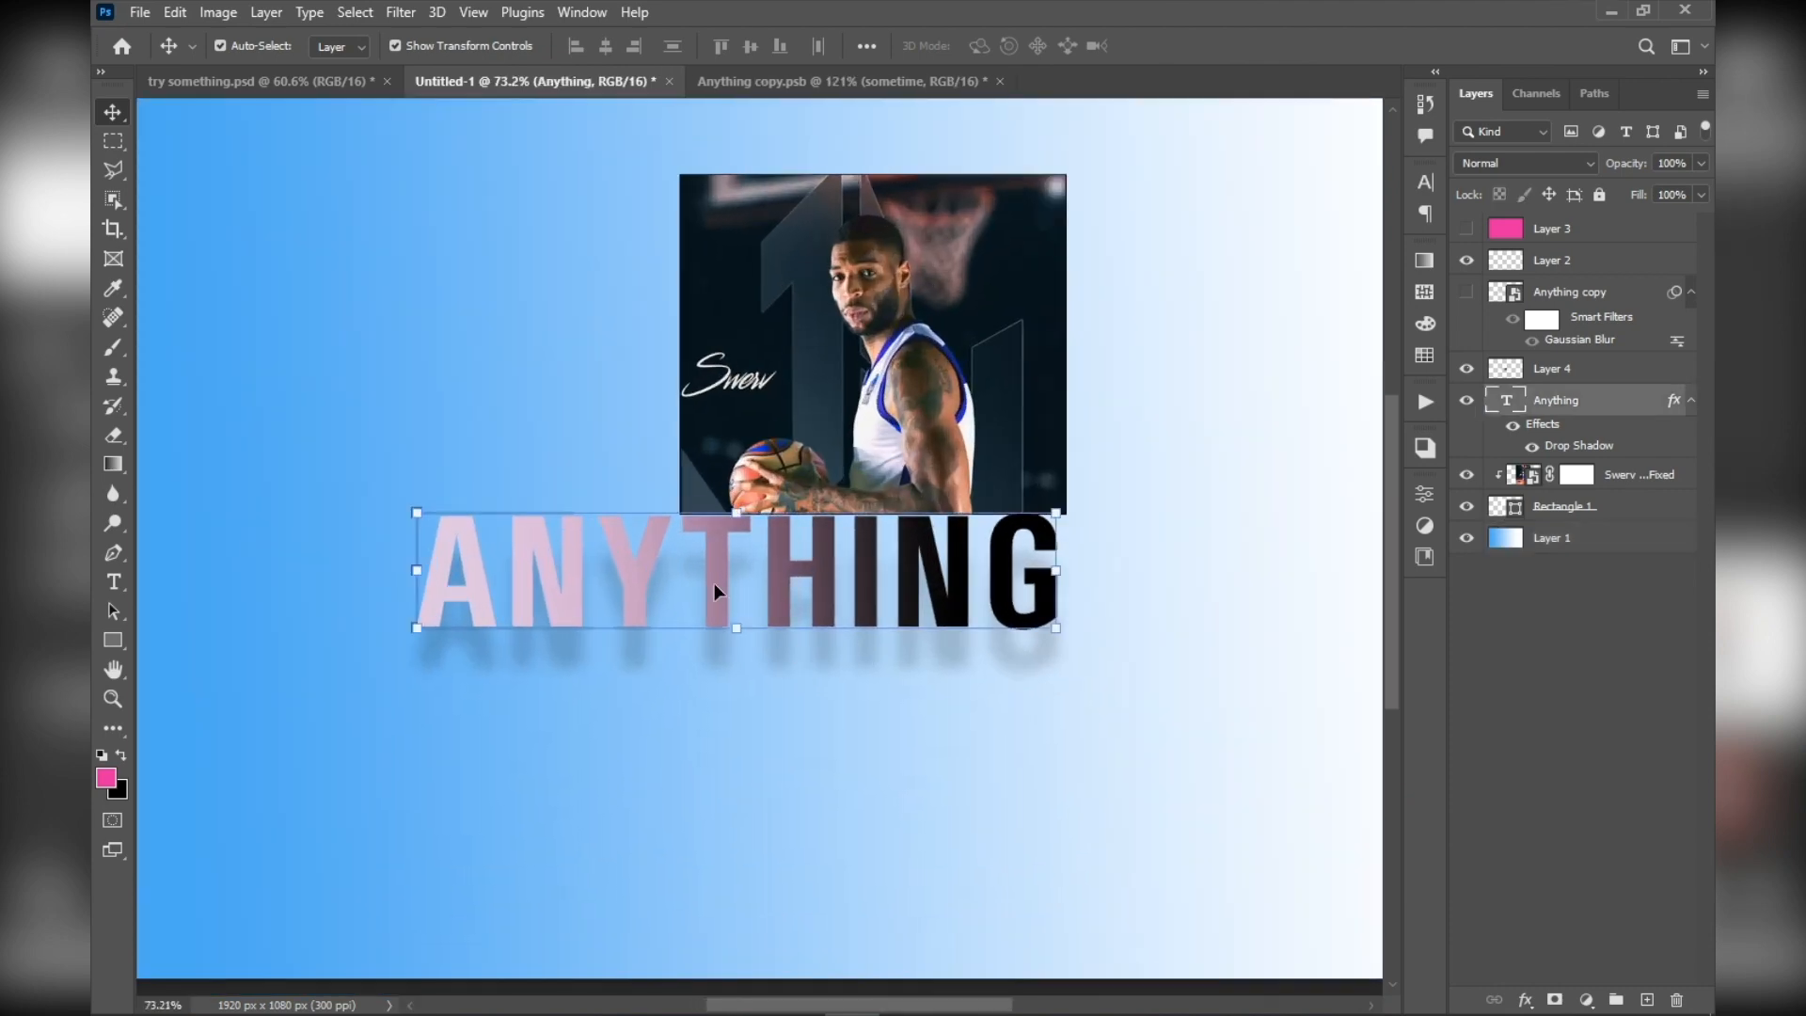
scroll(714, 583, down, 2)
scroll(713, 589, up, 4)
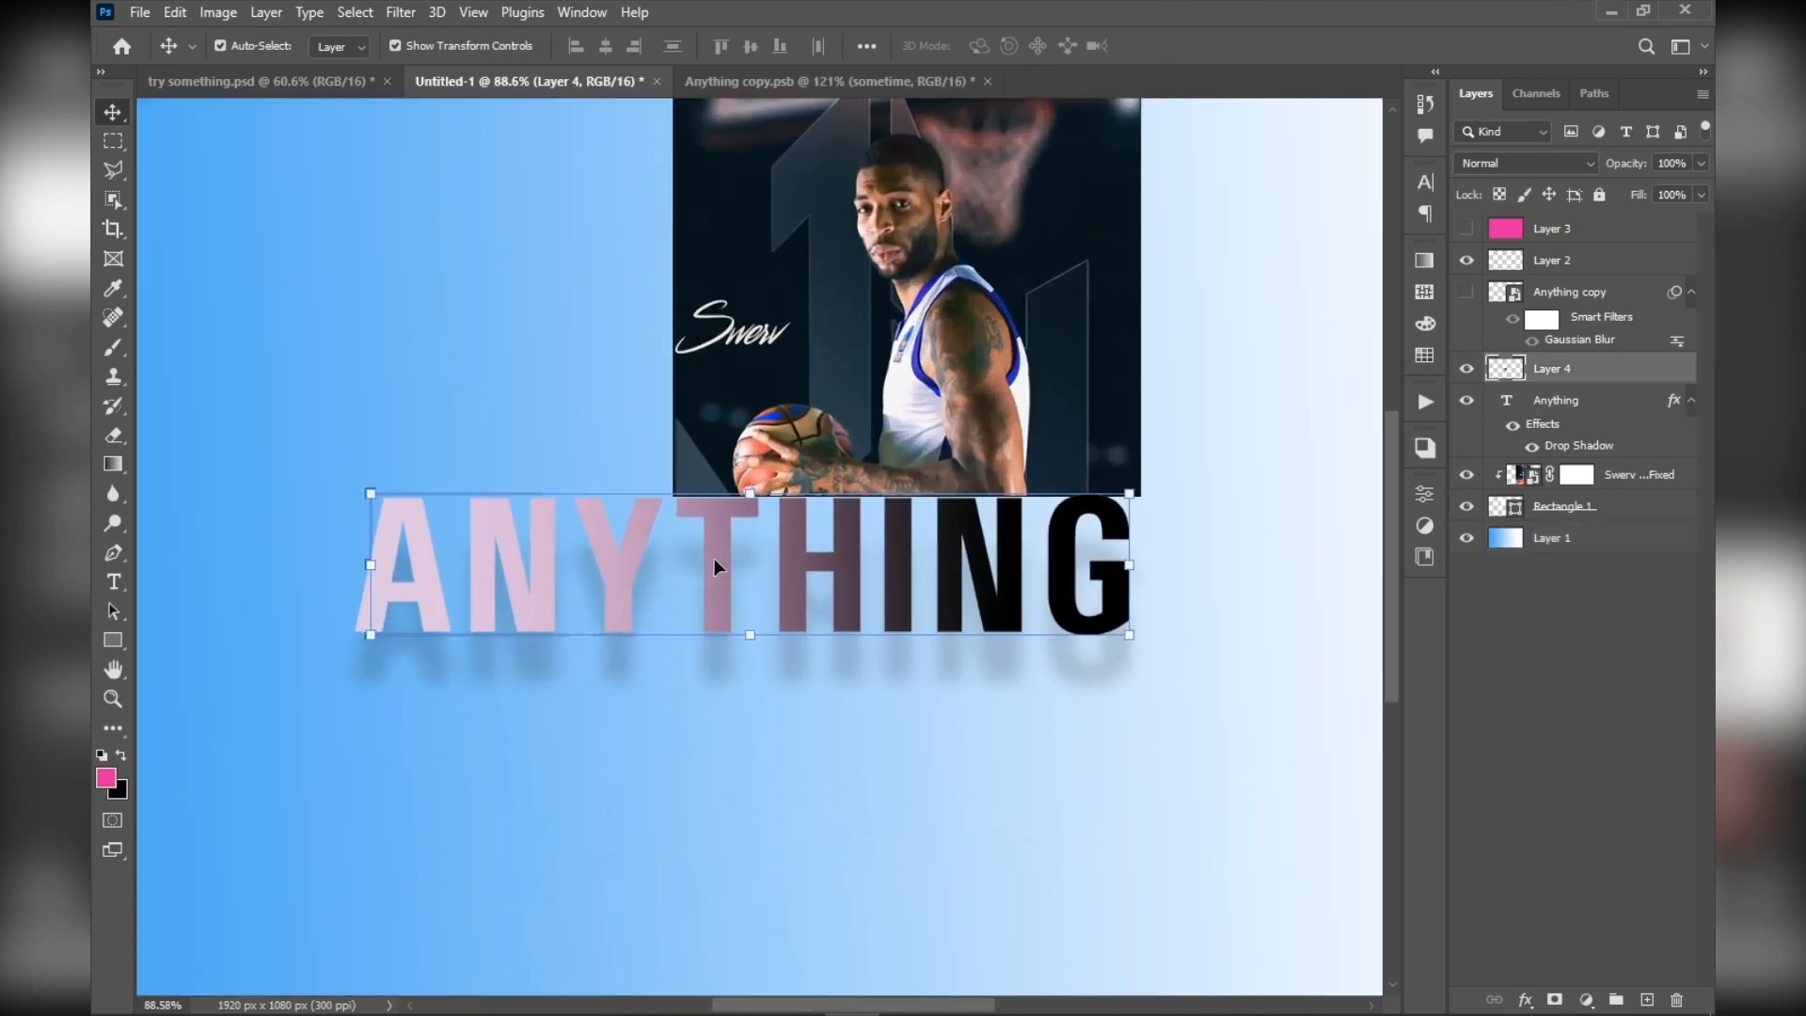
drag(416, 585, 331, 604)
scroll(332, 606, down, 2)
scroll(331, 614, up, 2)
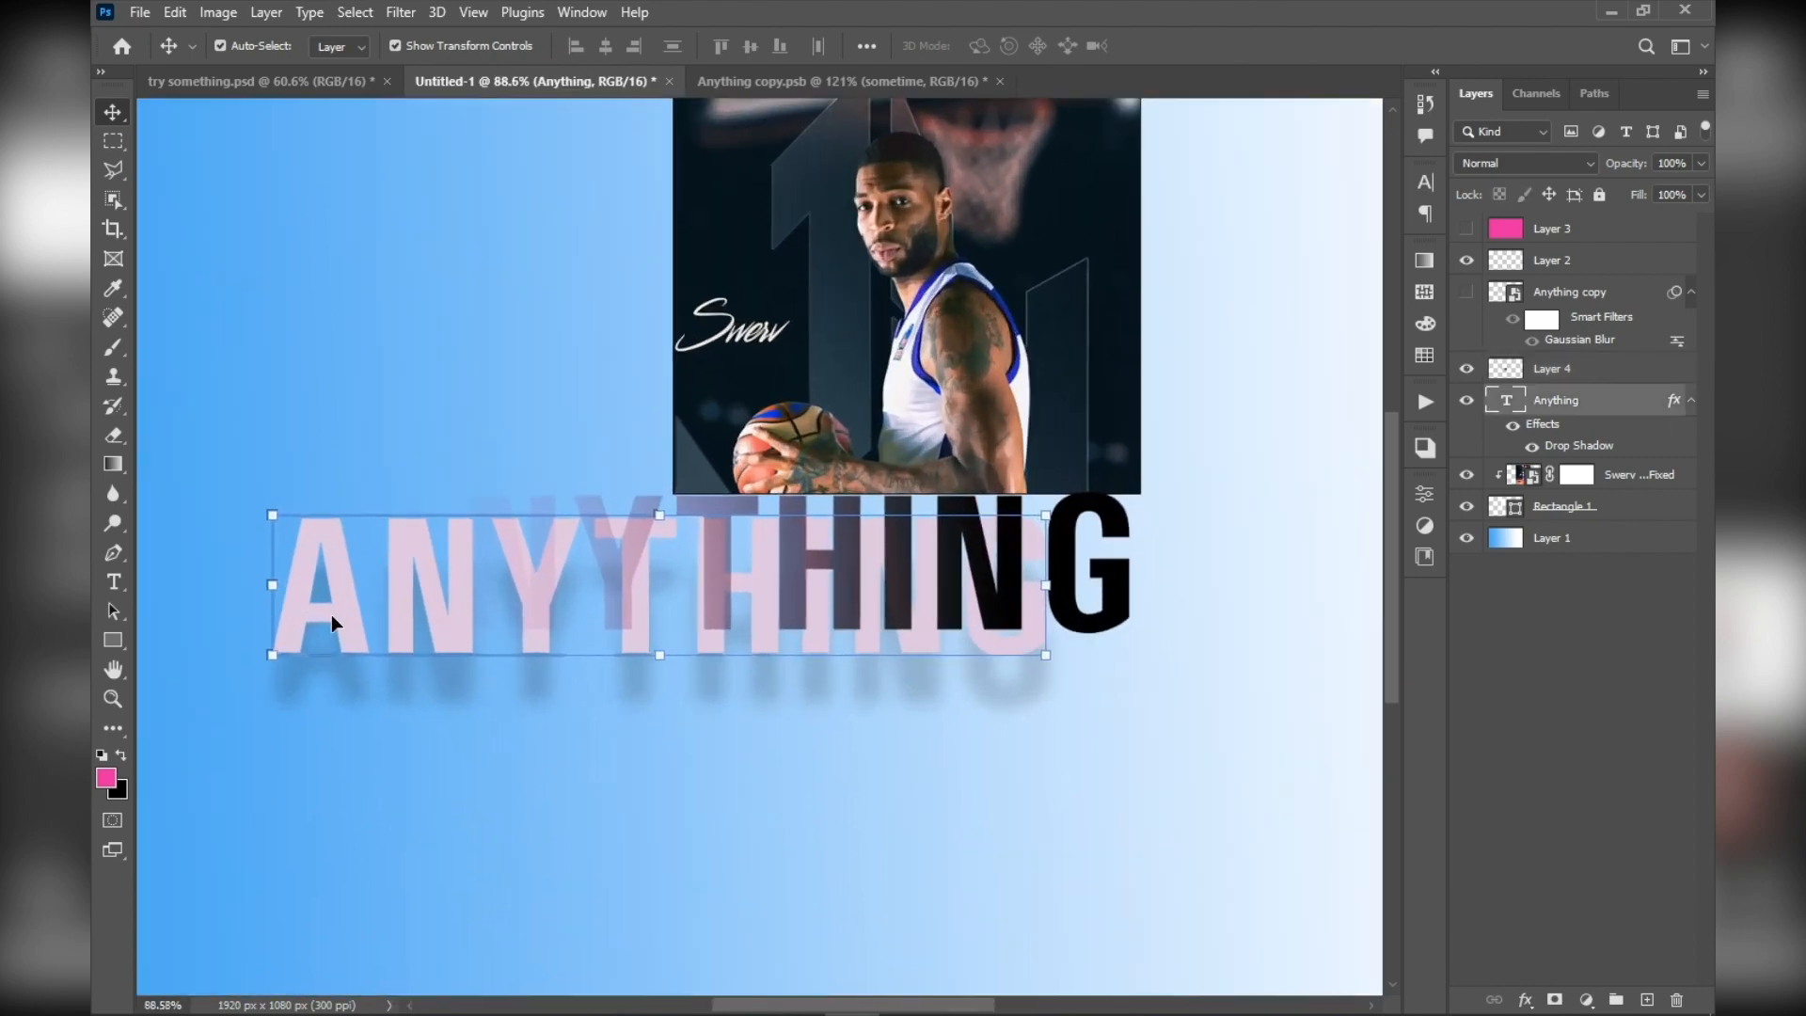
Copy the Anything text layer, paste it above Layer 1, and place the duplicate in the canvas's upper-left area
key(ctrl)
key(ctrl)
click(730, 814)
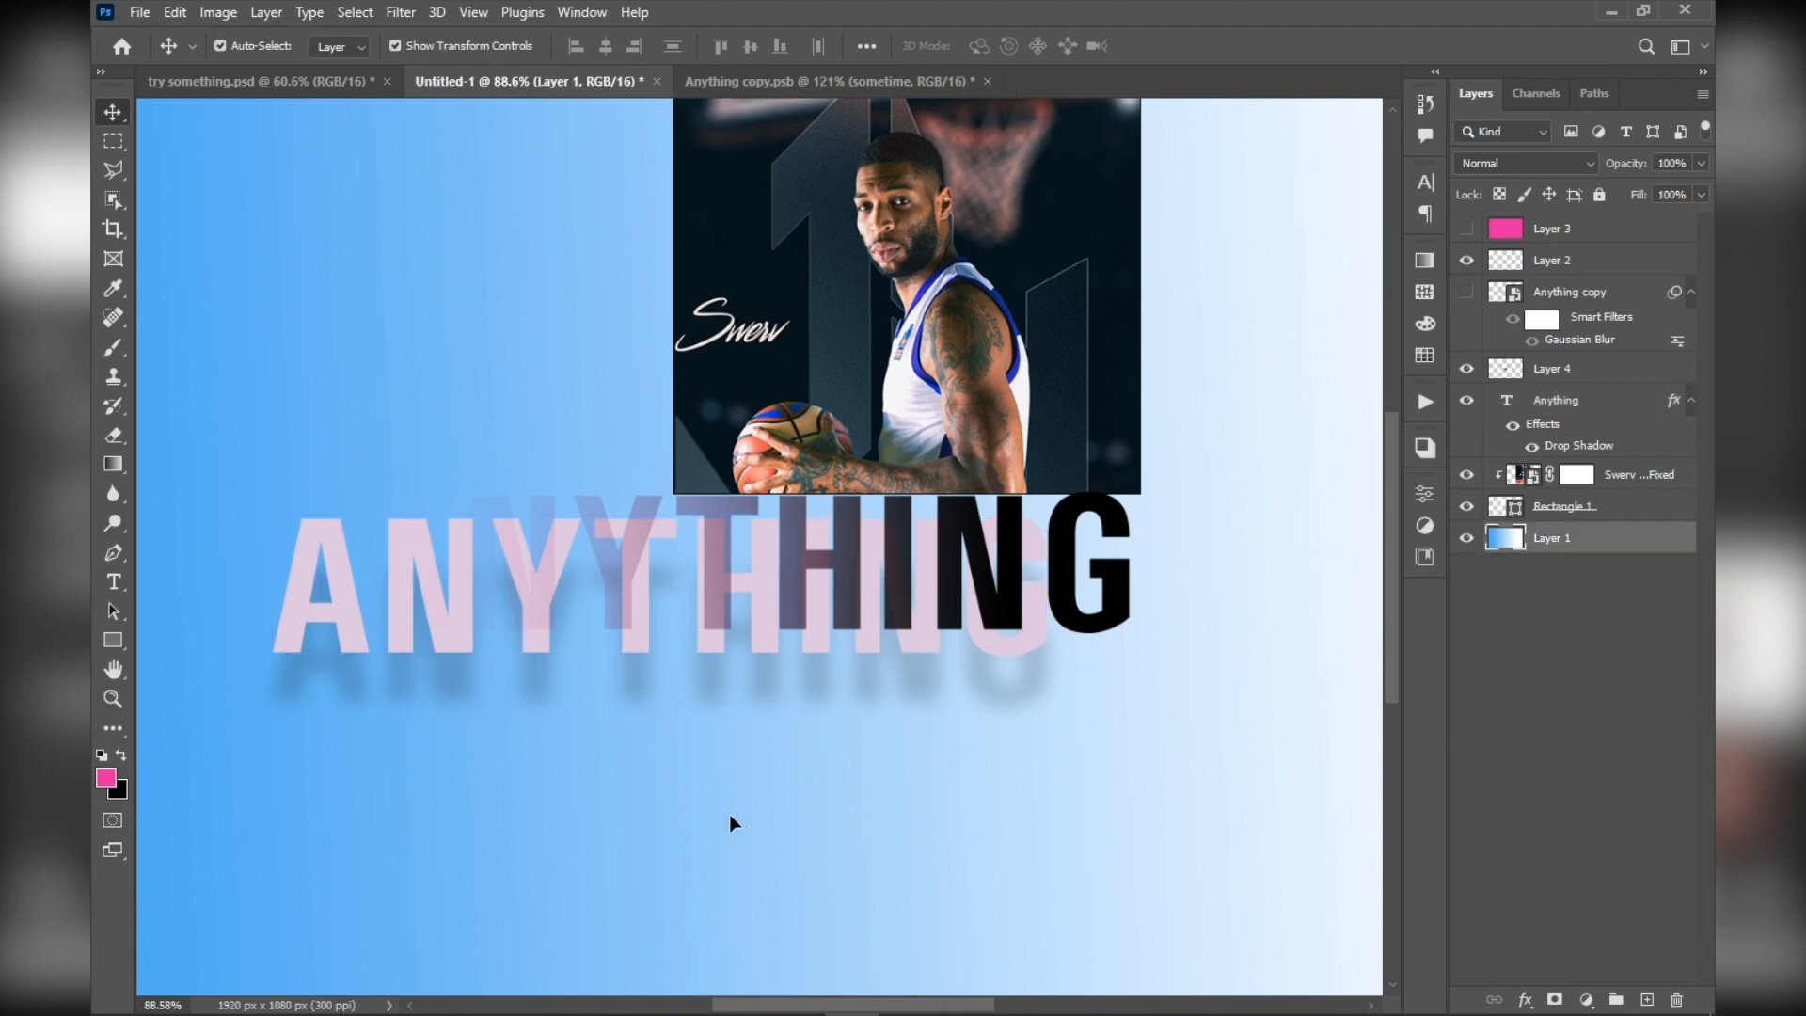
key(ctrl+v)
scroll(730, 814, down, 2)
drag(596, 659, 316, 319)
click(420, 241)
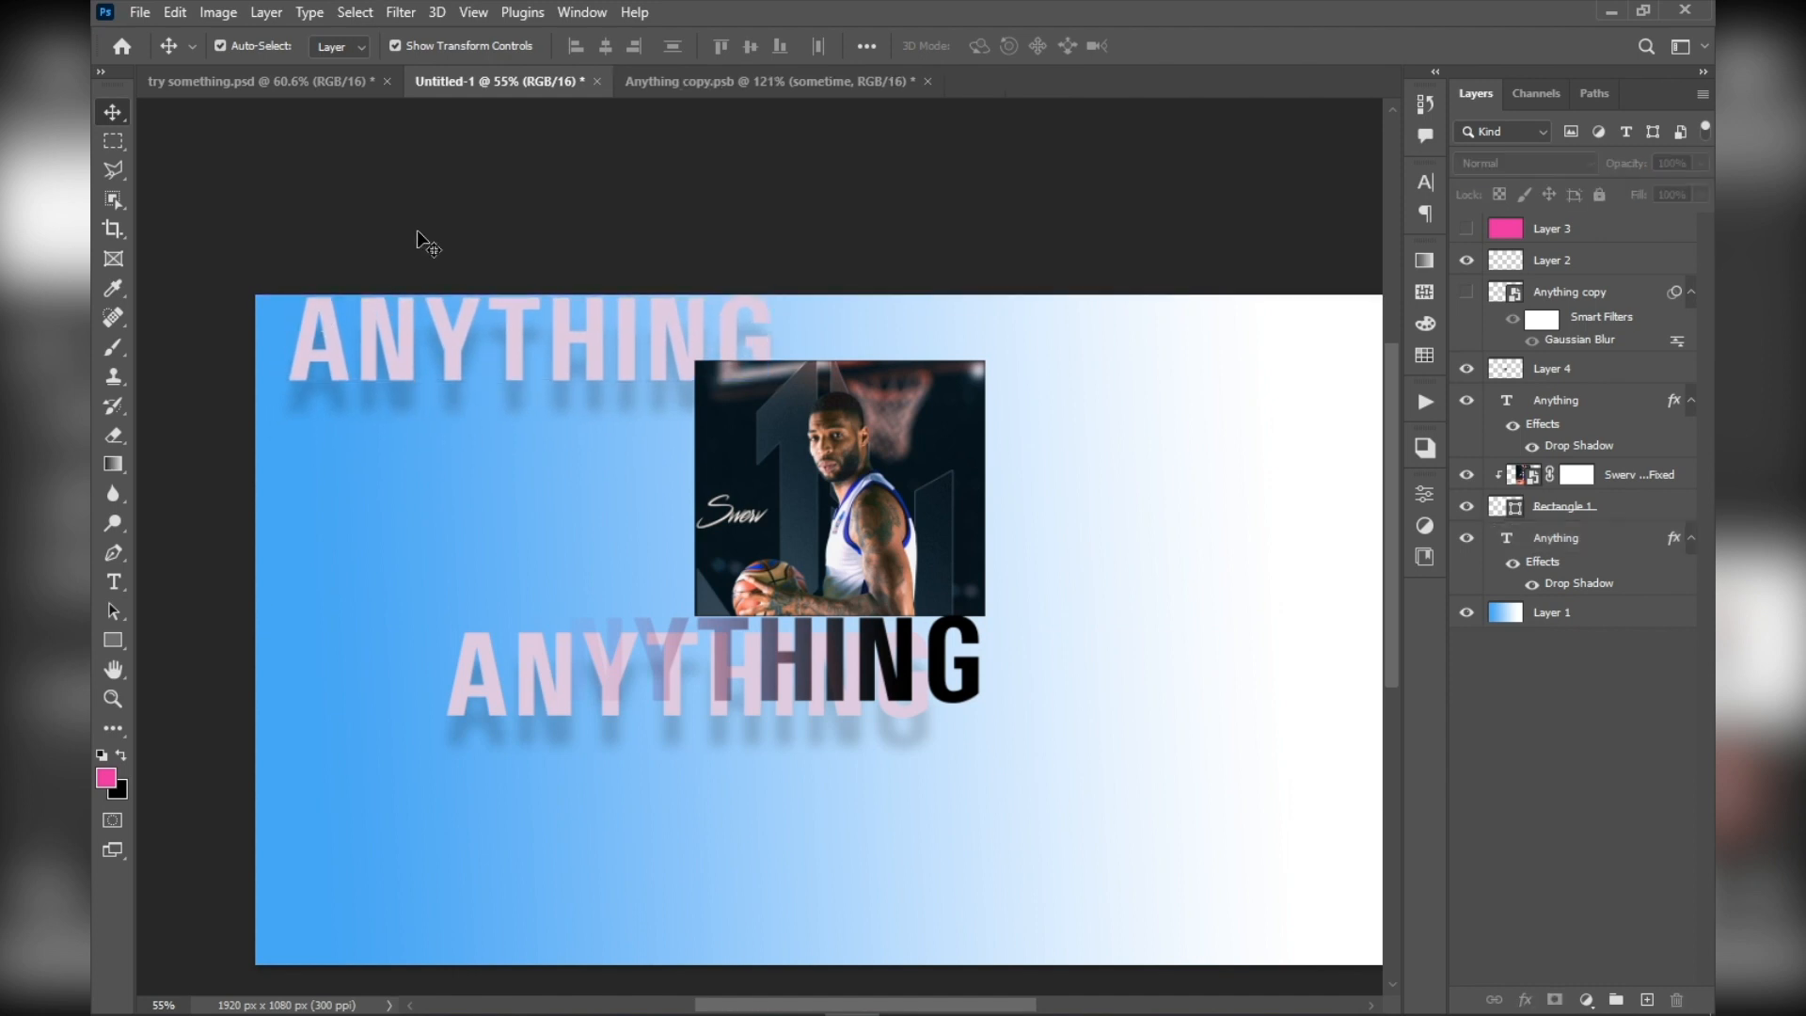
Delete the pasted Anything text layer that sits directly above Layer 1
scroll(583, 672, down, 2)
scroll(584, 670, up, 3)
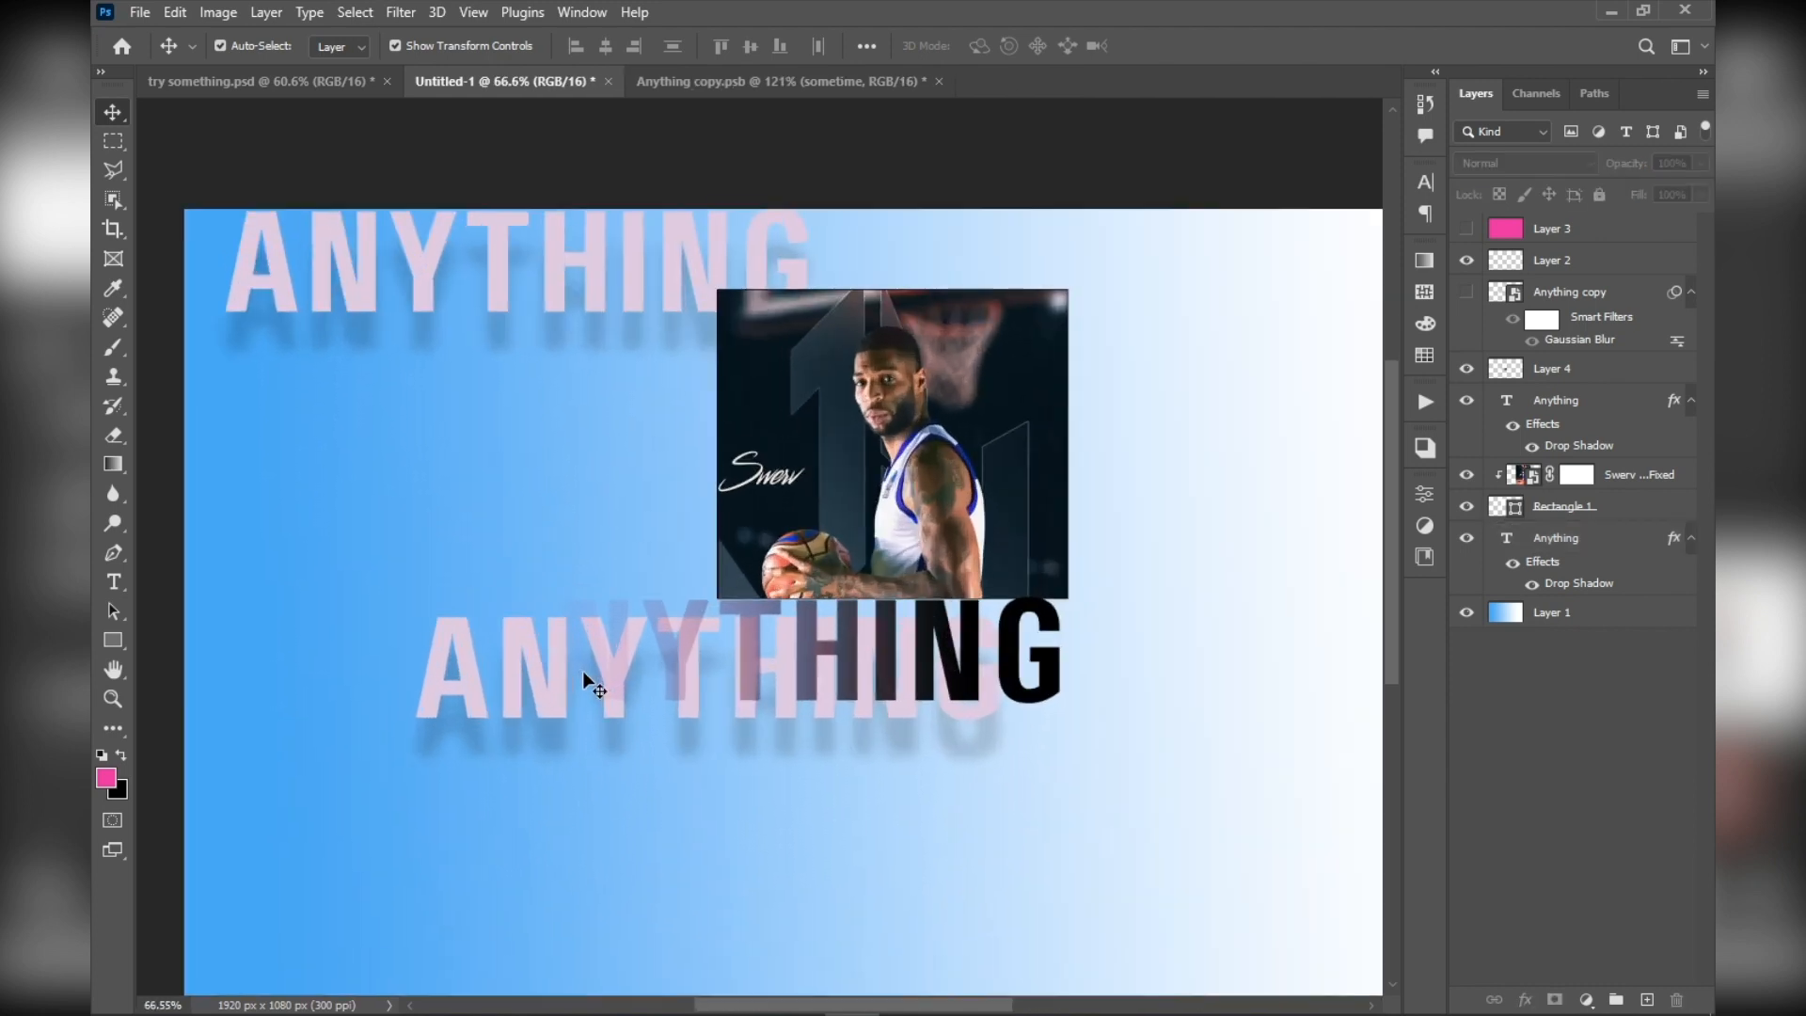
click(632, 278)
scroll(623, 302, up, 2)
scroll(625, 291, down, 1)
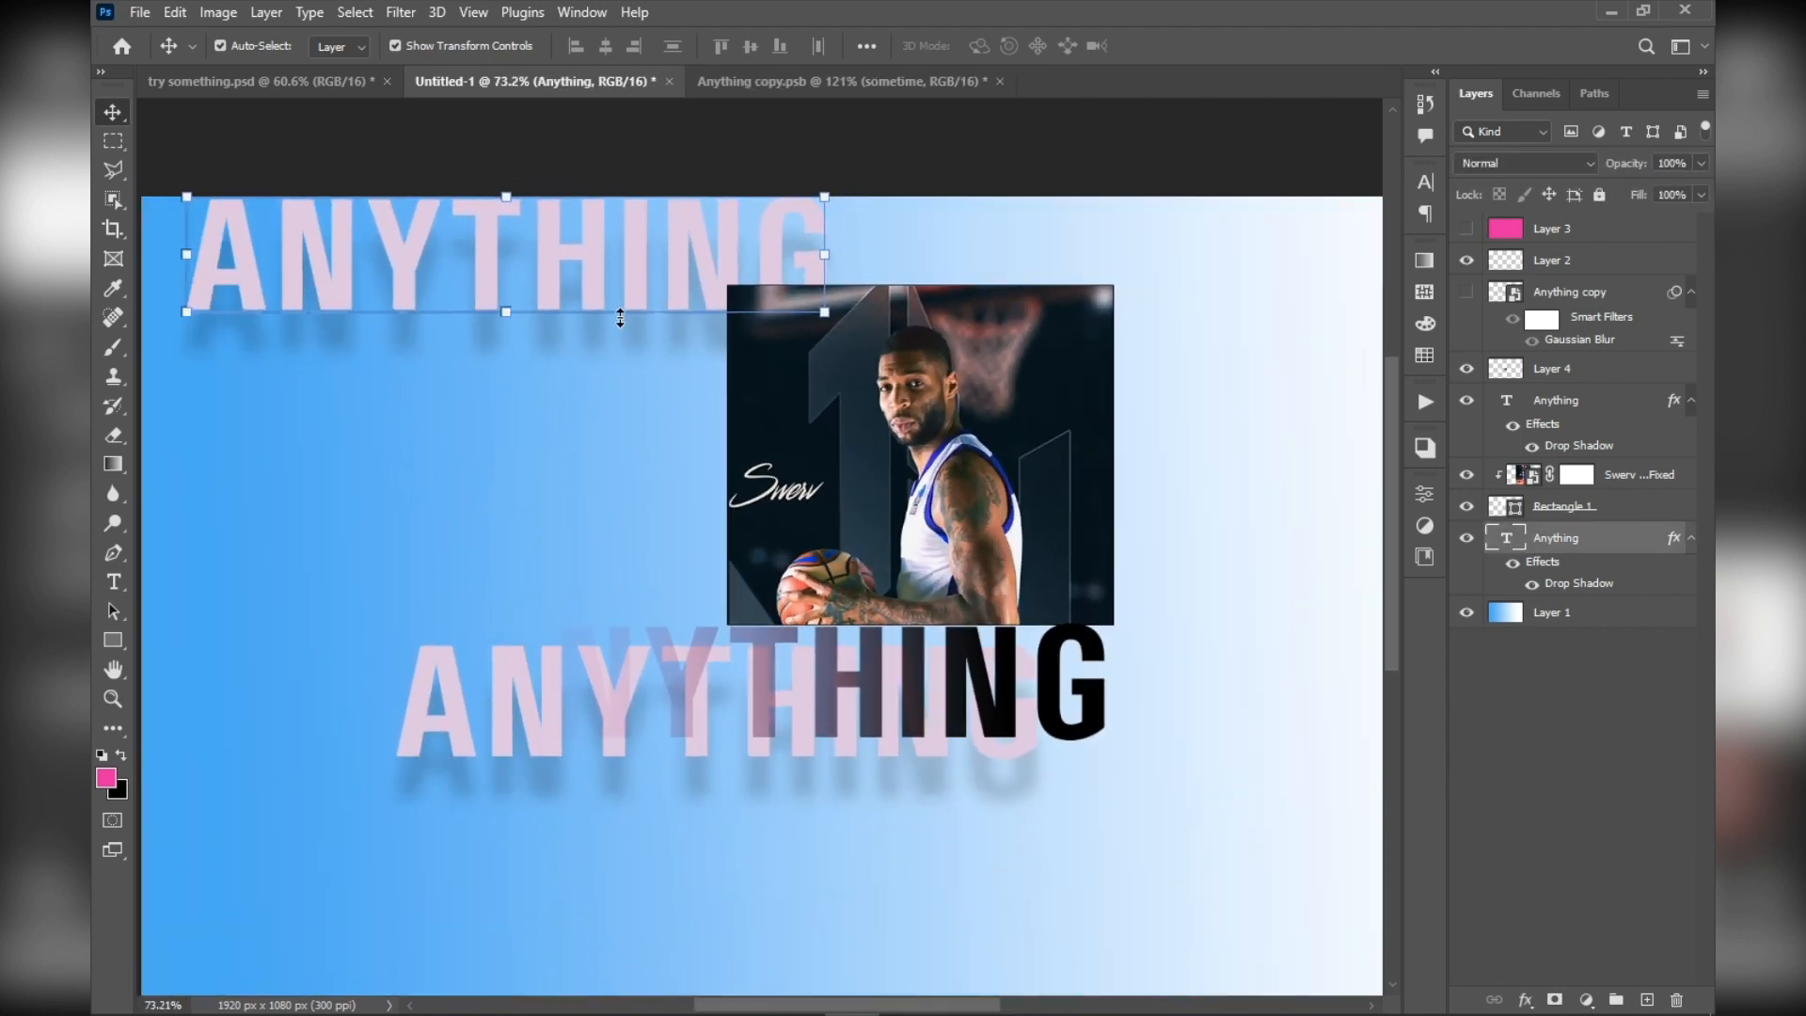
scroll(619, 293, up, 1)
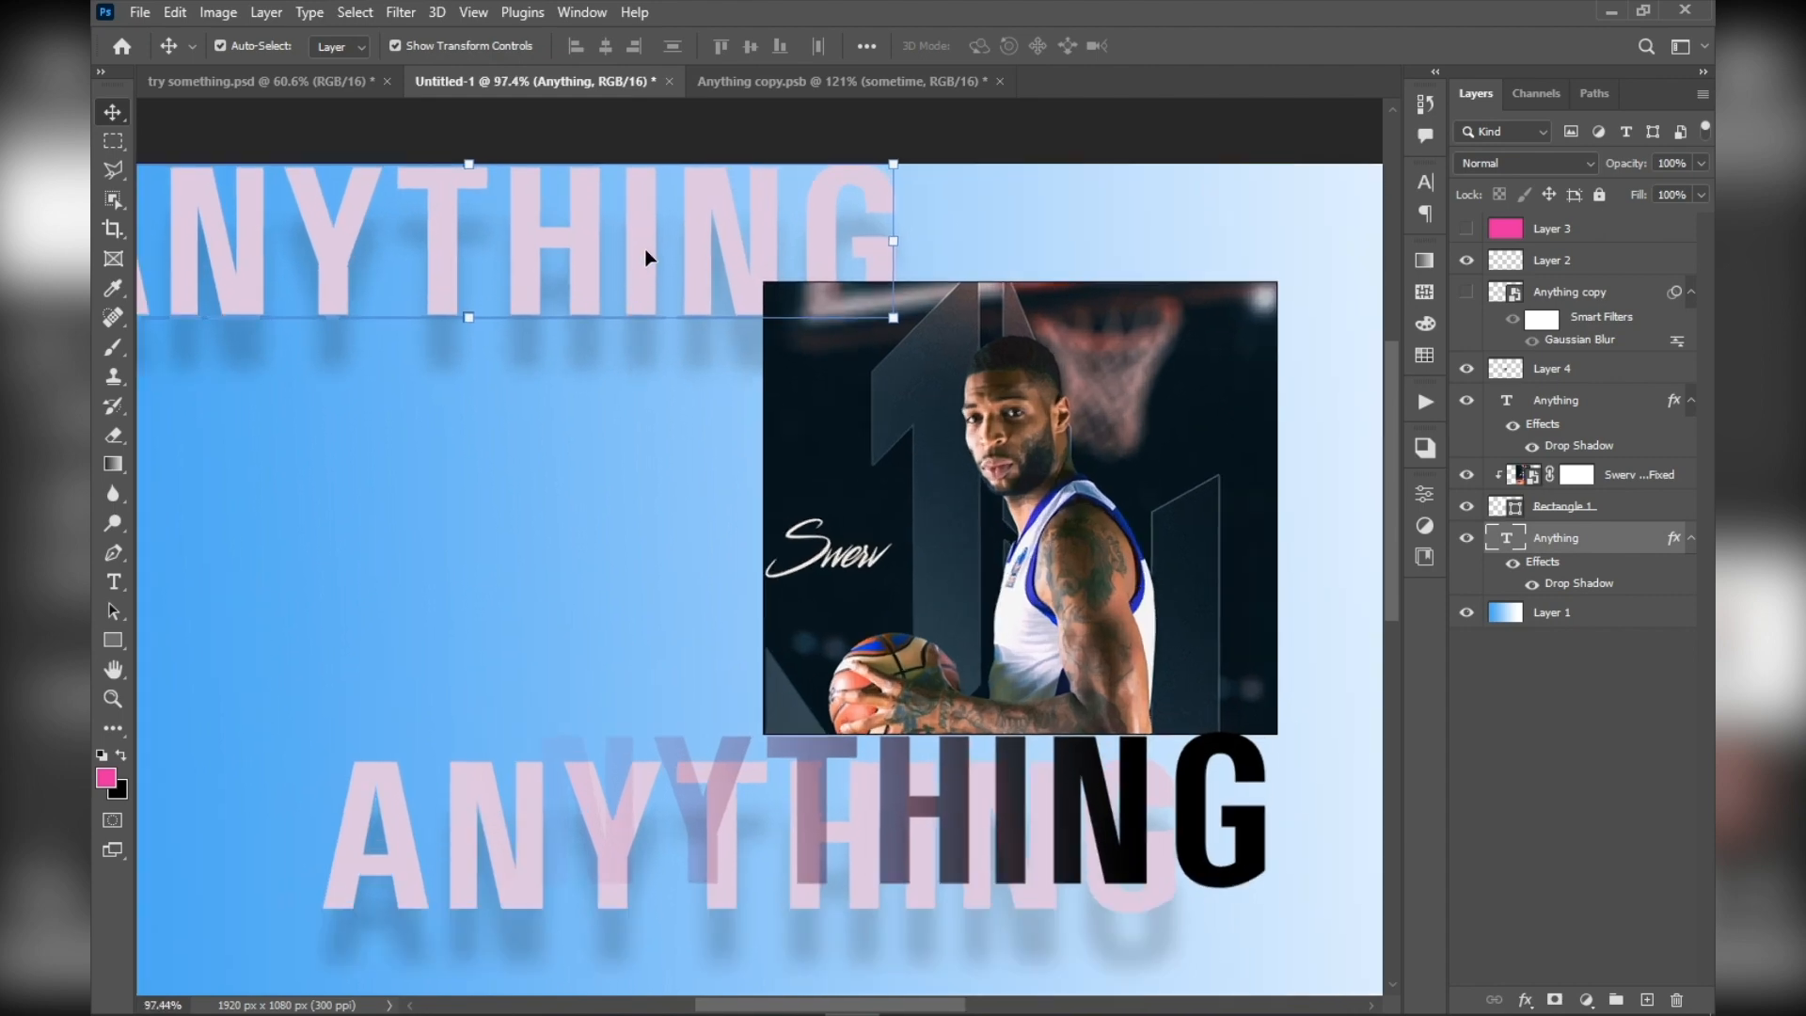
click(1677, 1003)
click(798, 395)
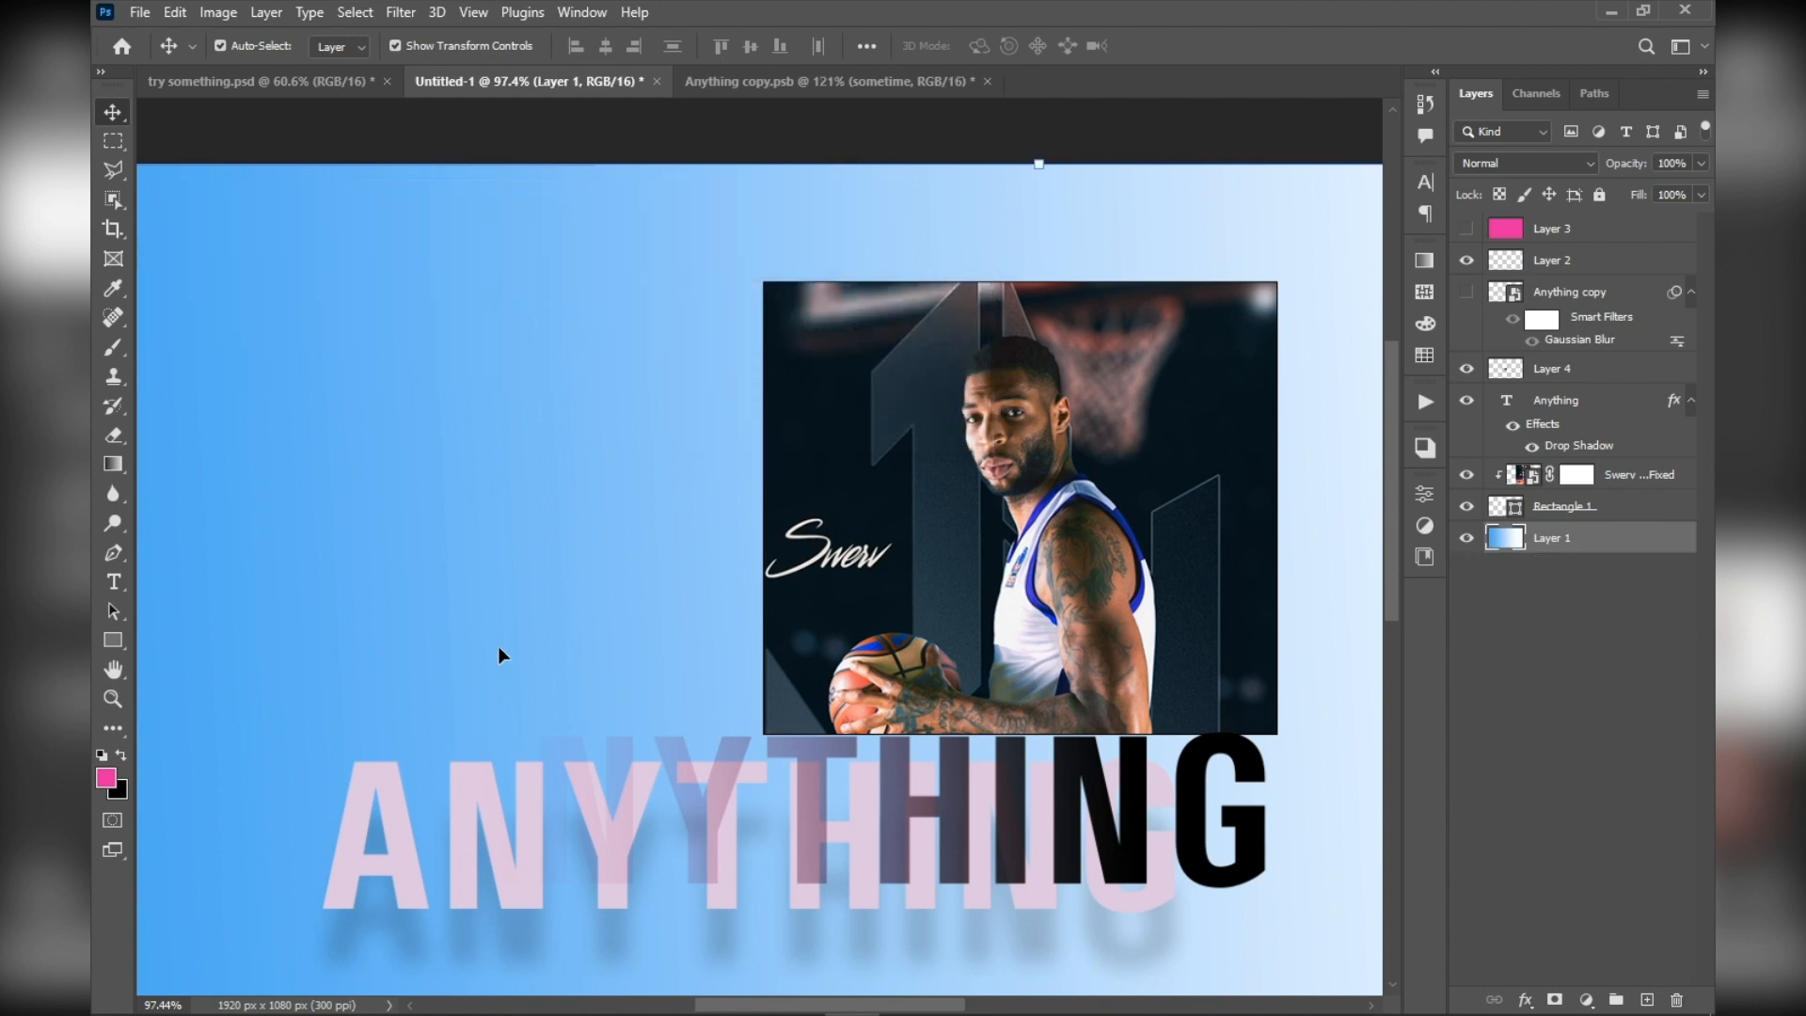
Move the Anything text up over the poster's lower edge, and try cutting and restoring its layer
drag(386, 821, 387, 781)
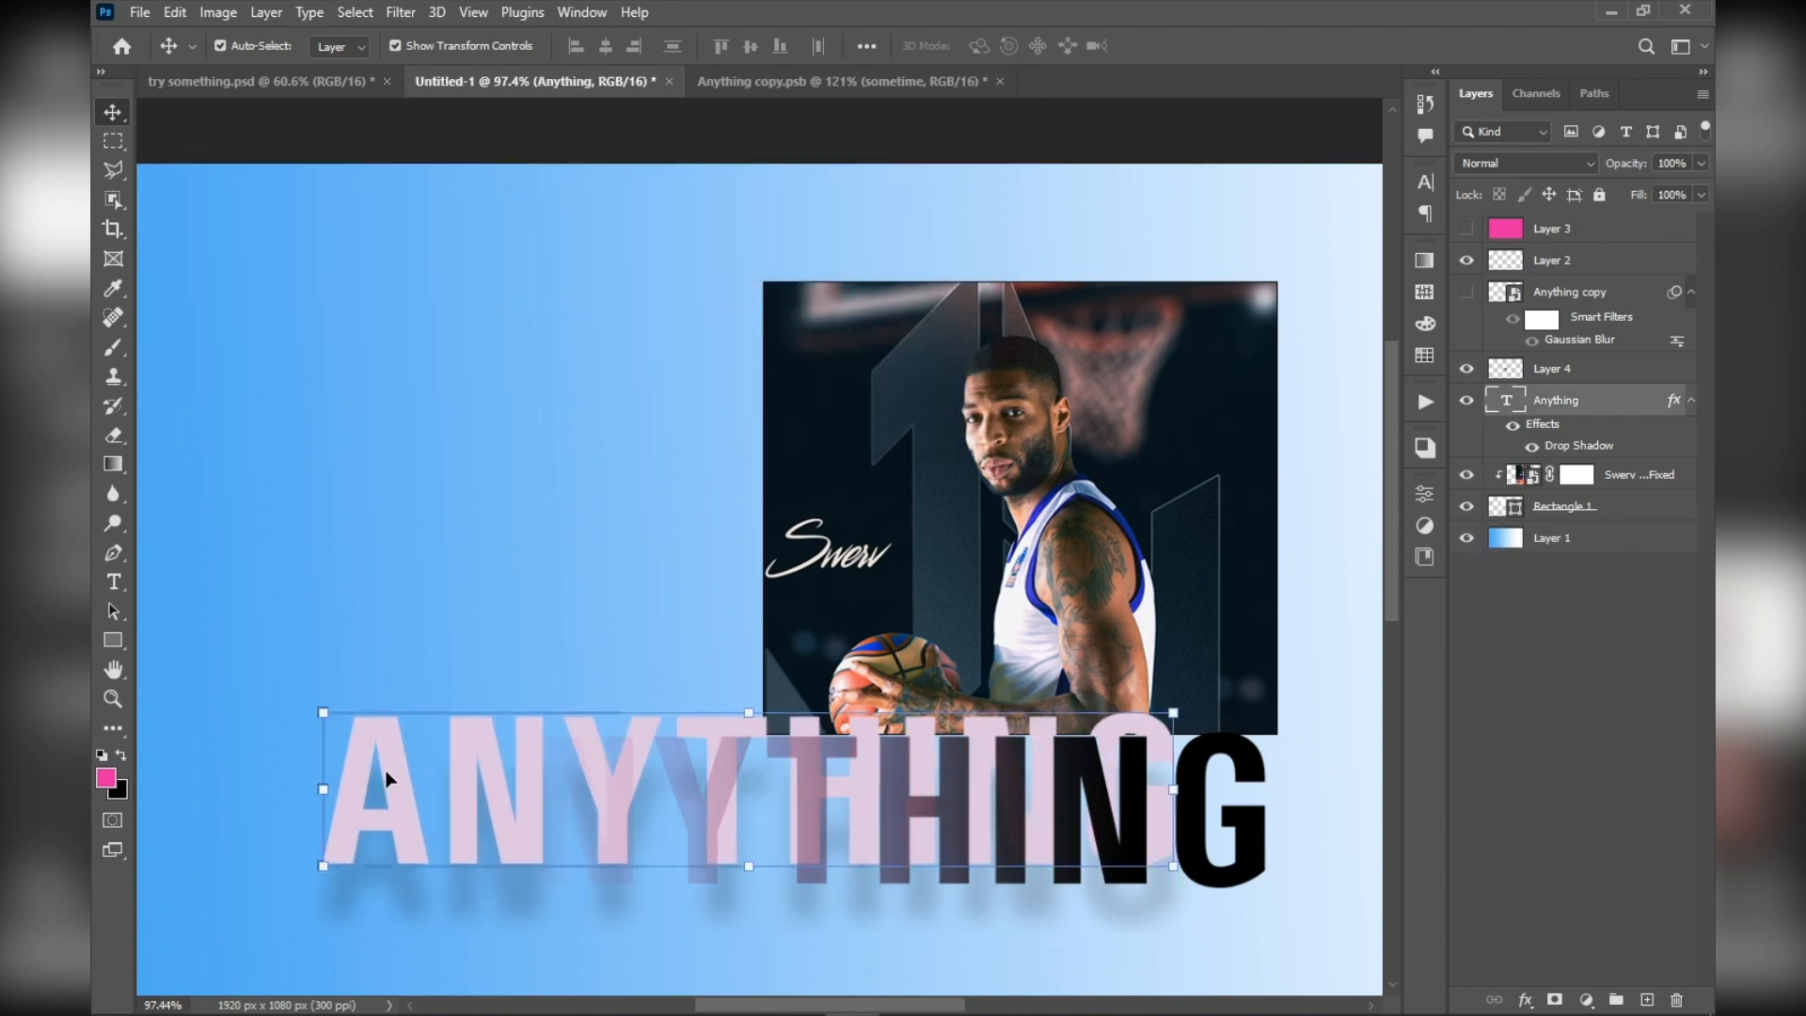
scroll(413, 708, down, 2)
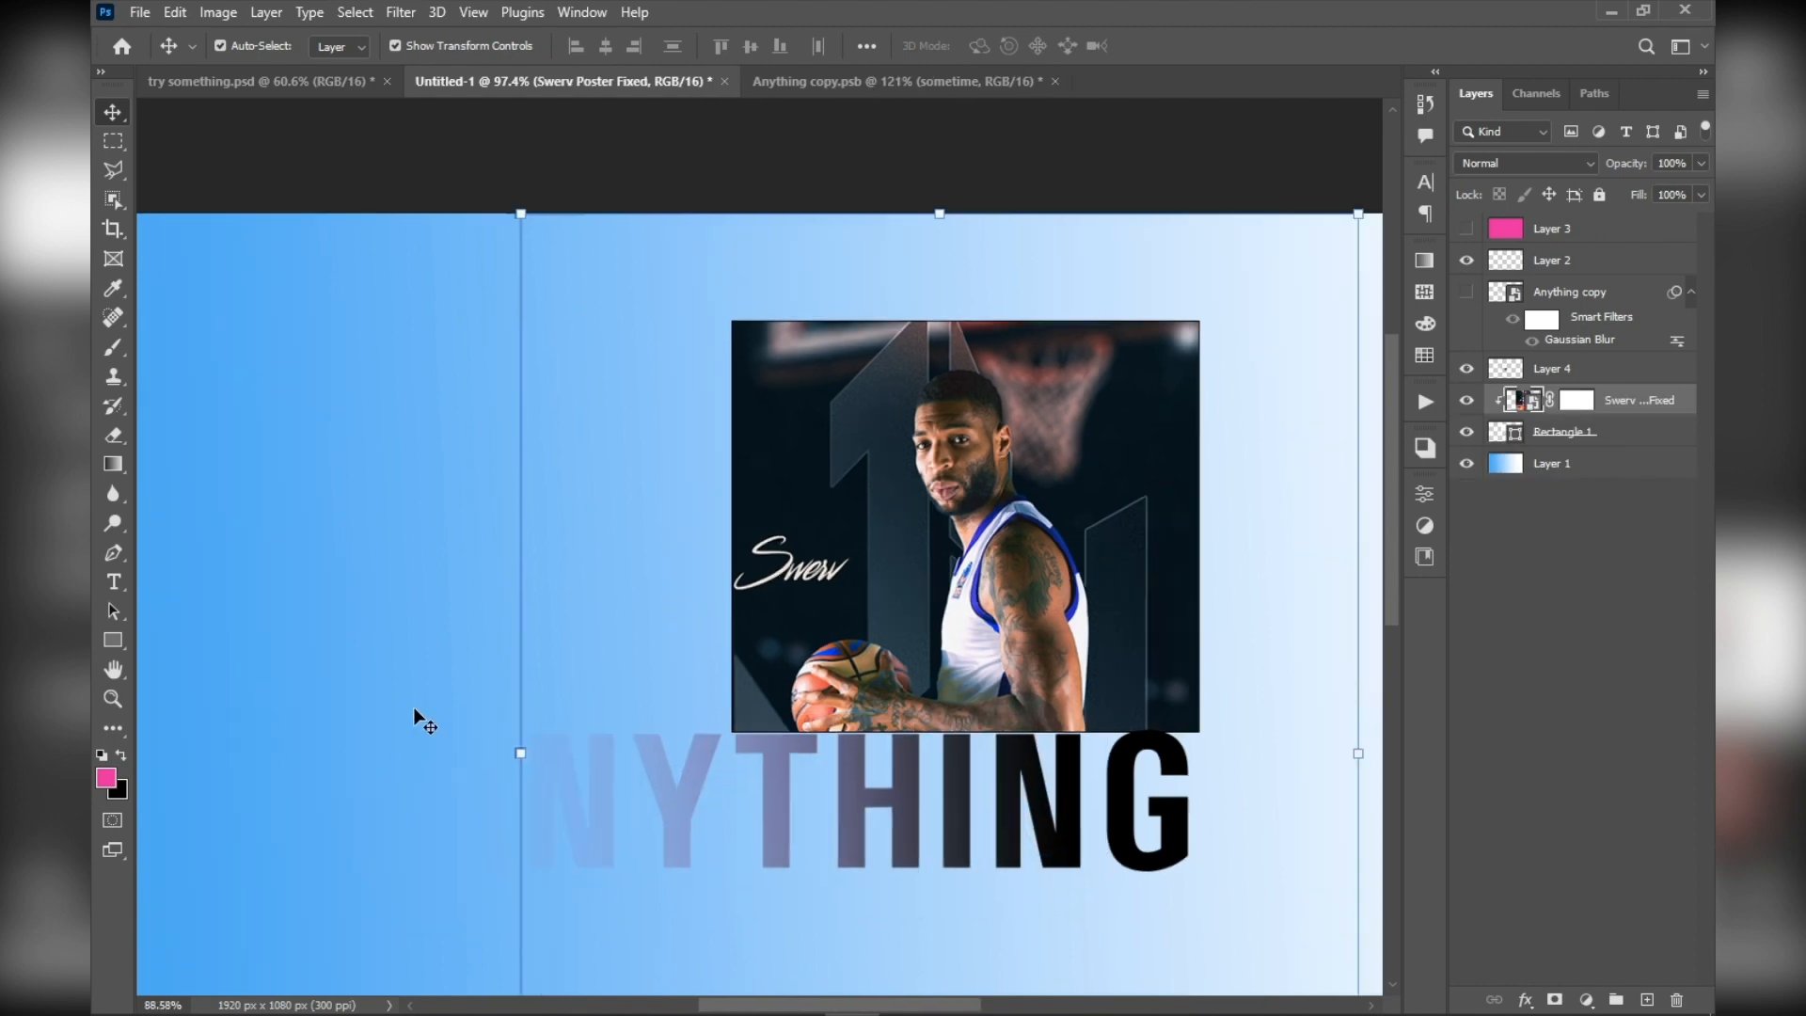
scroll(376, 704, down, 2)
click(505, 362)
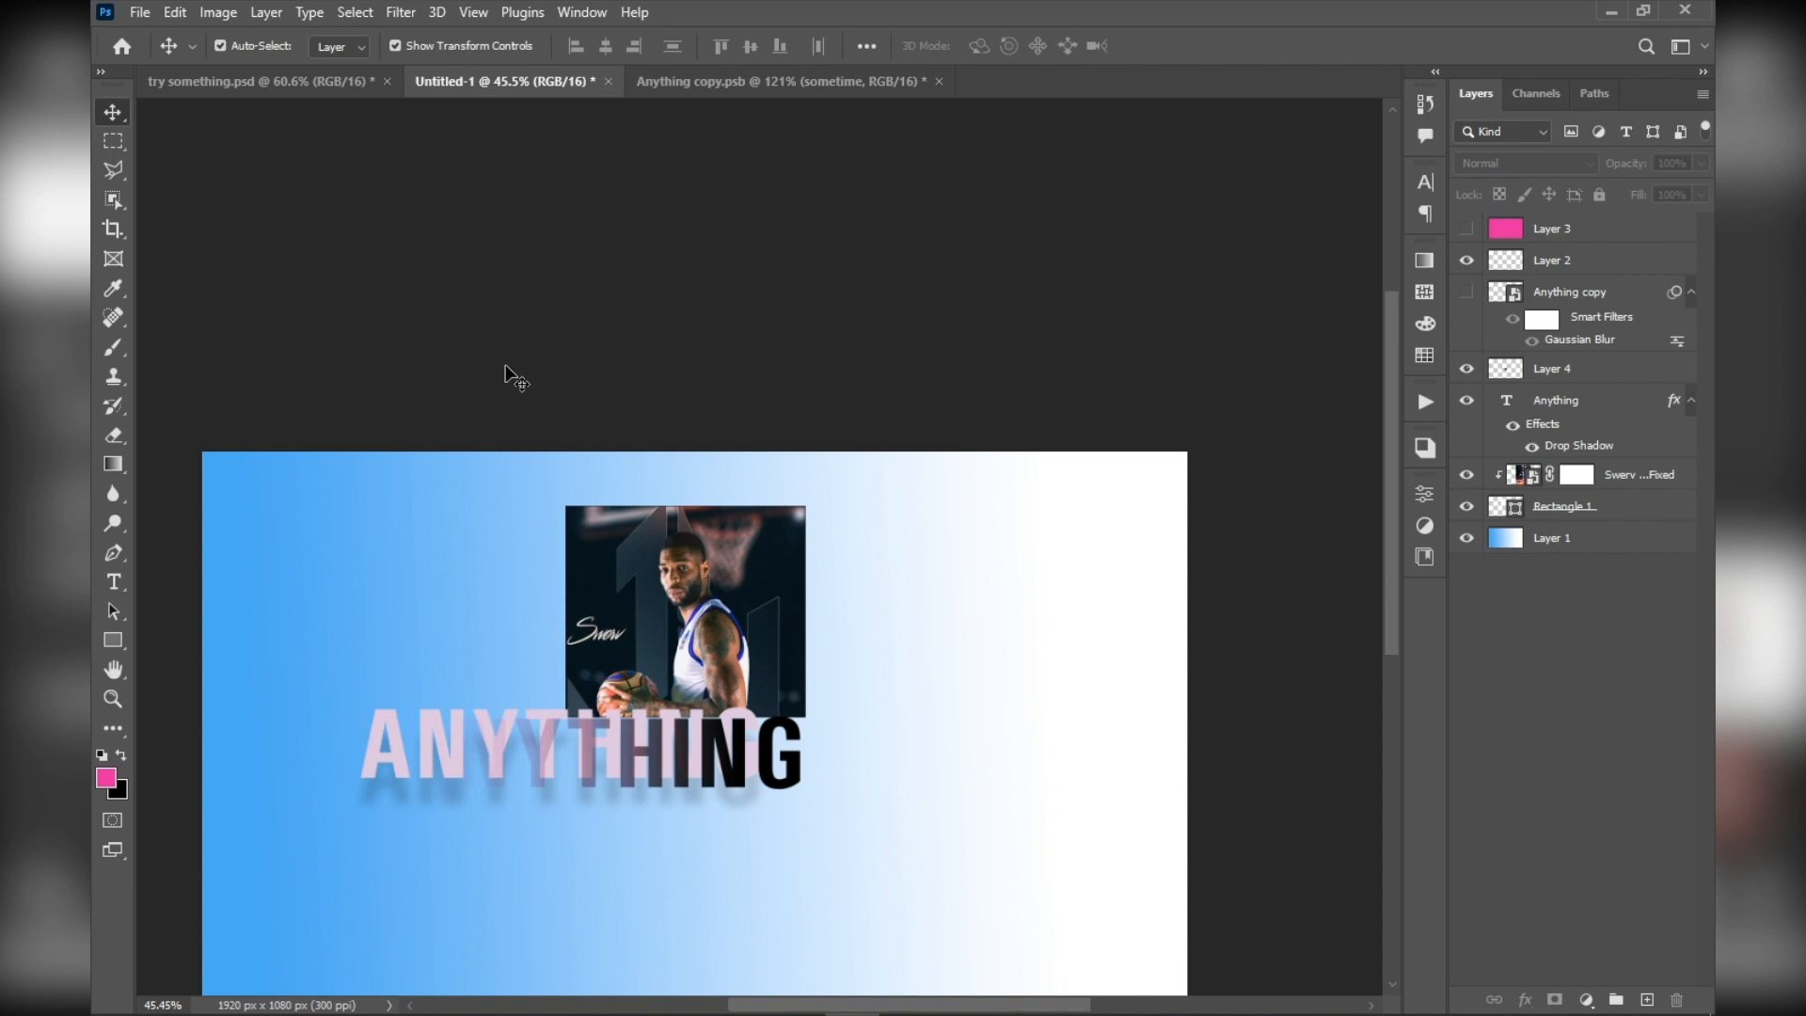
scroll(508, 375, up, 2)
scroll(377, 282, down, 3)
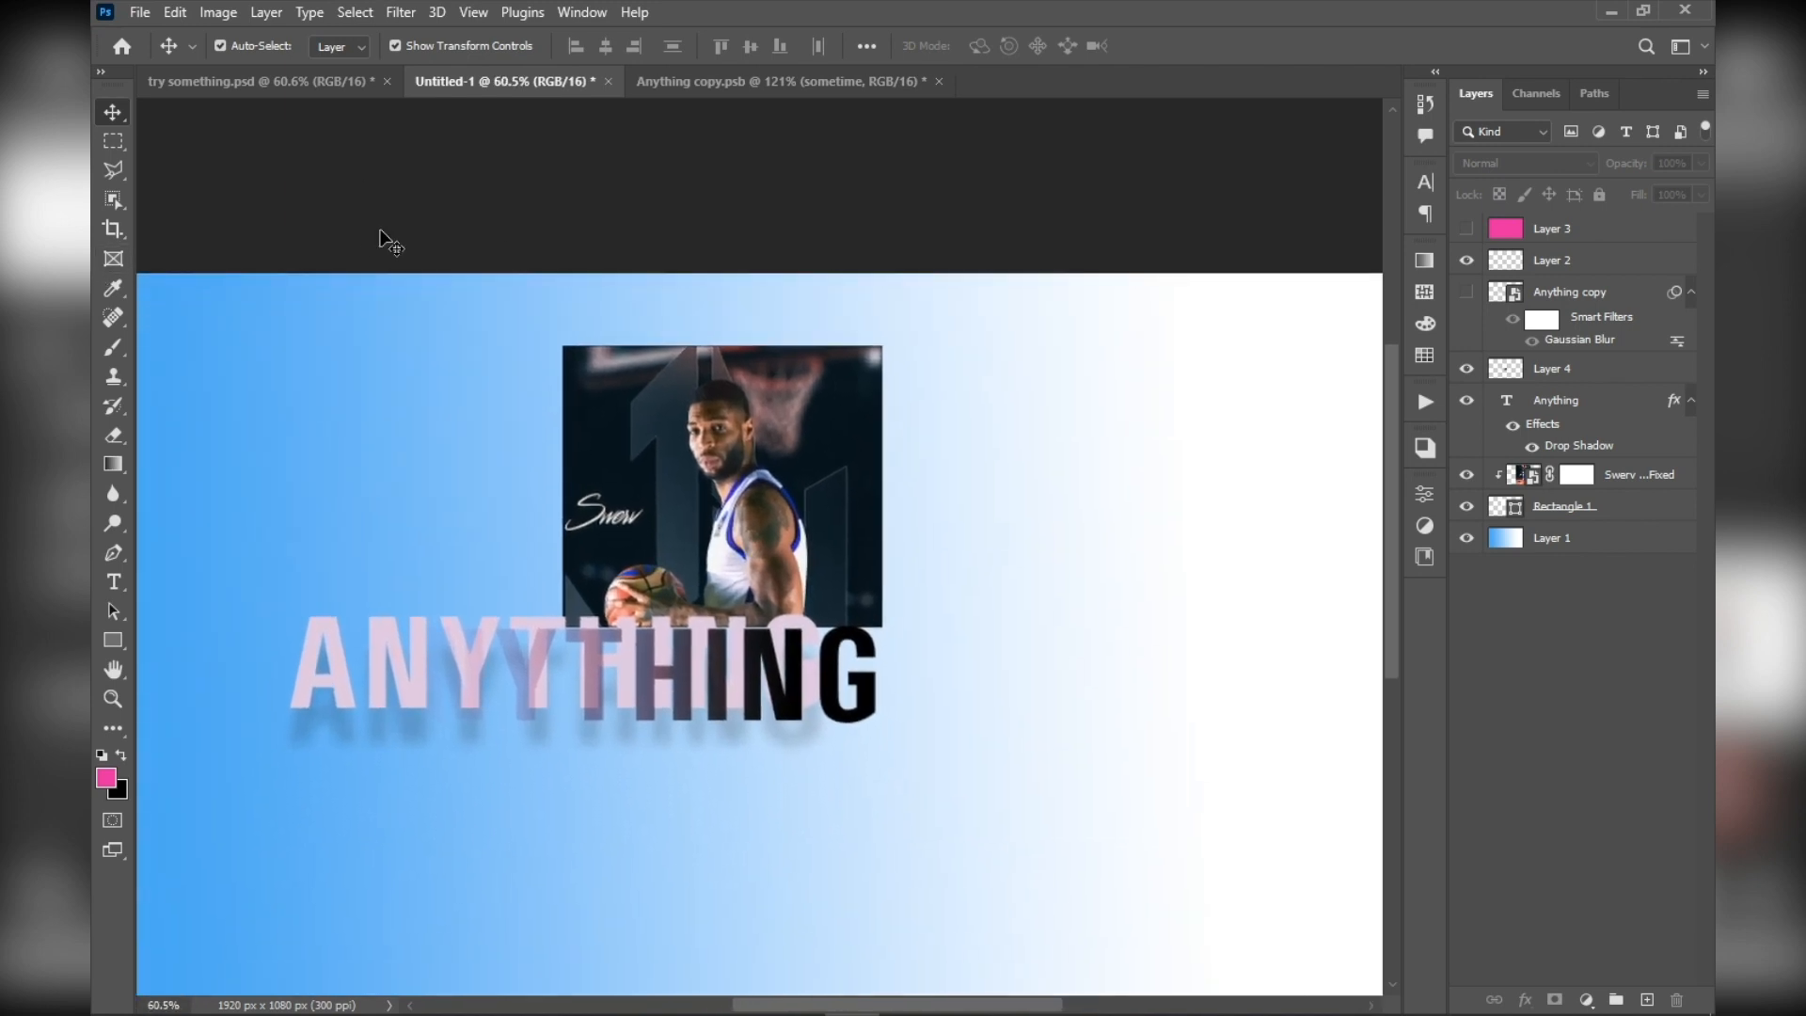
scroll(228, 743, up, 3)
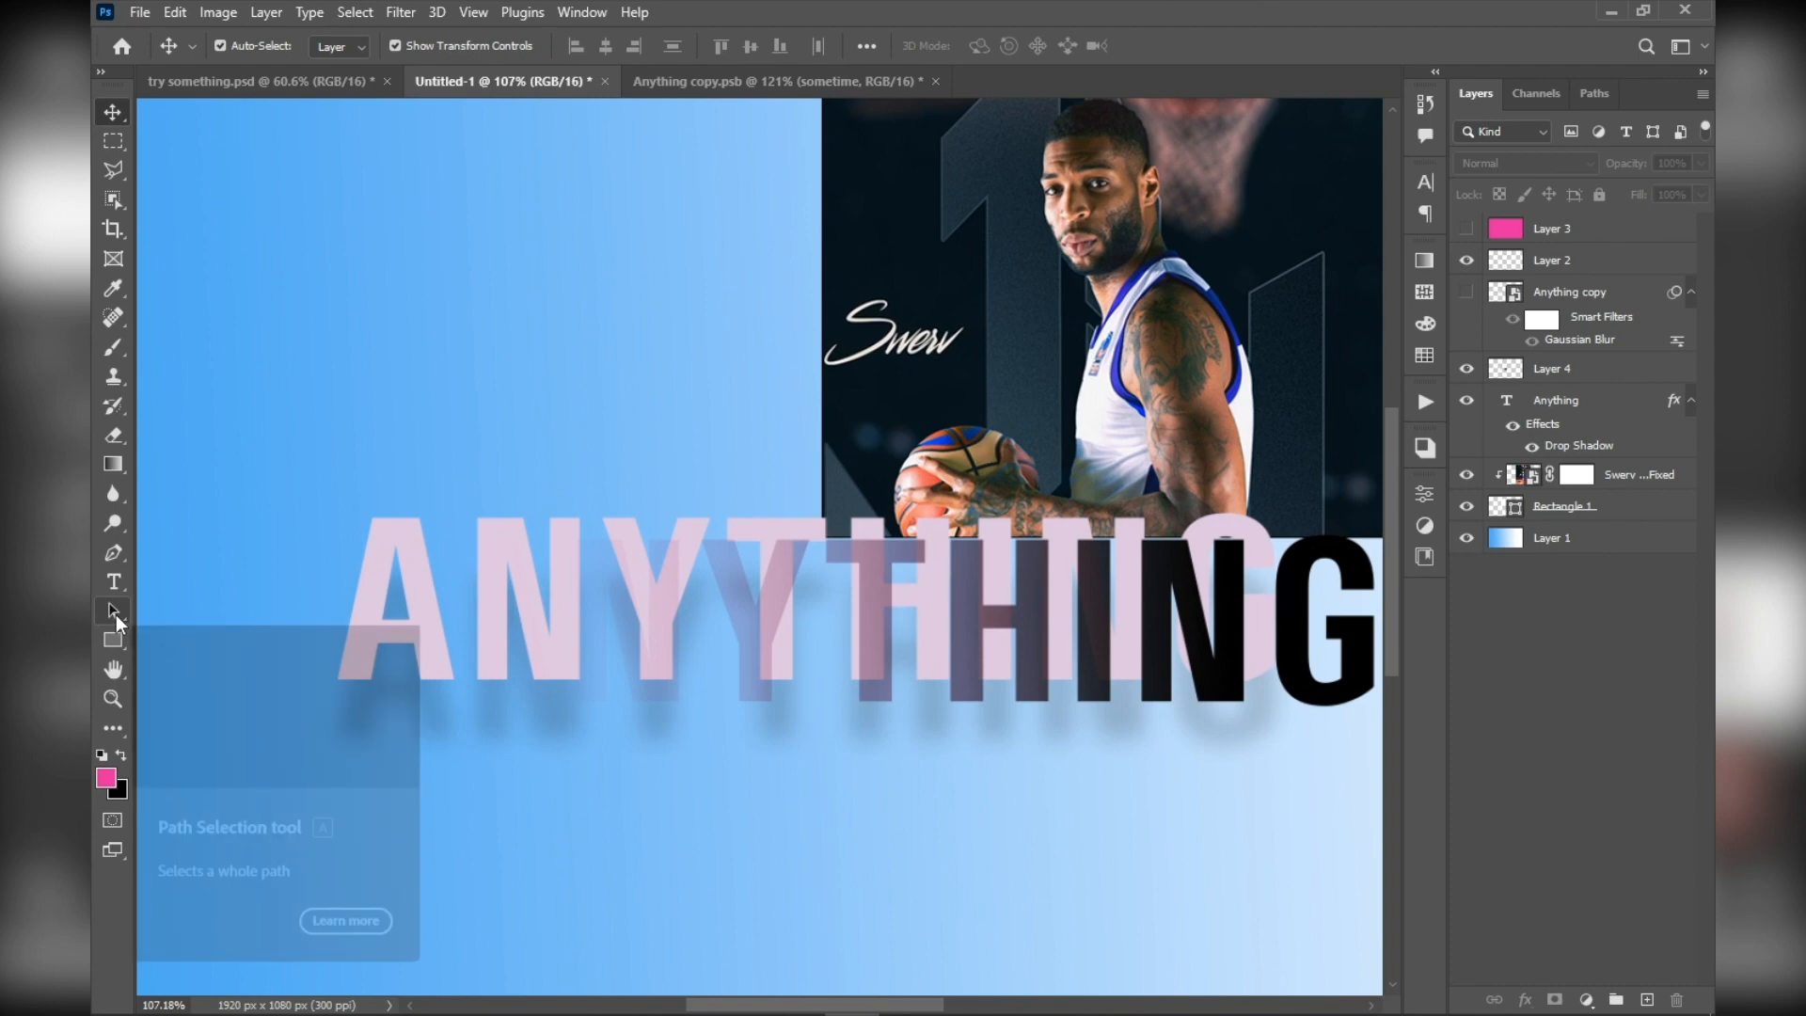
click(115, 616)
click(111, 645)
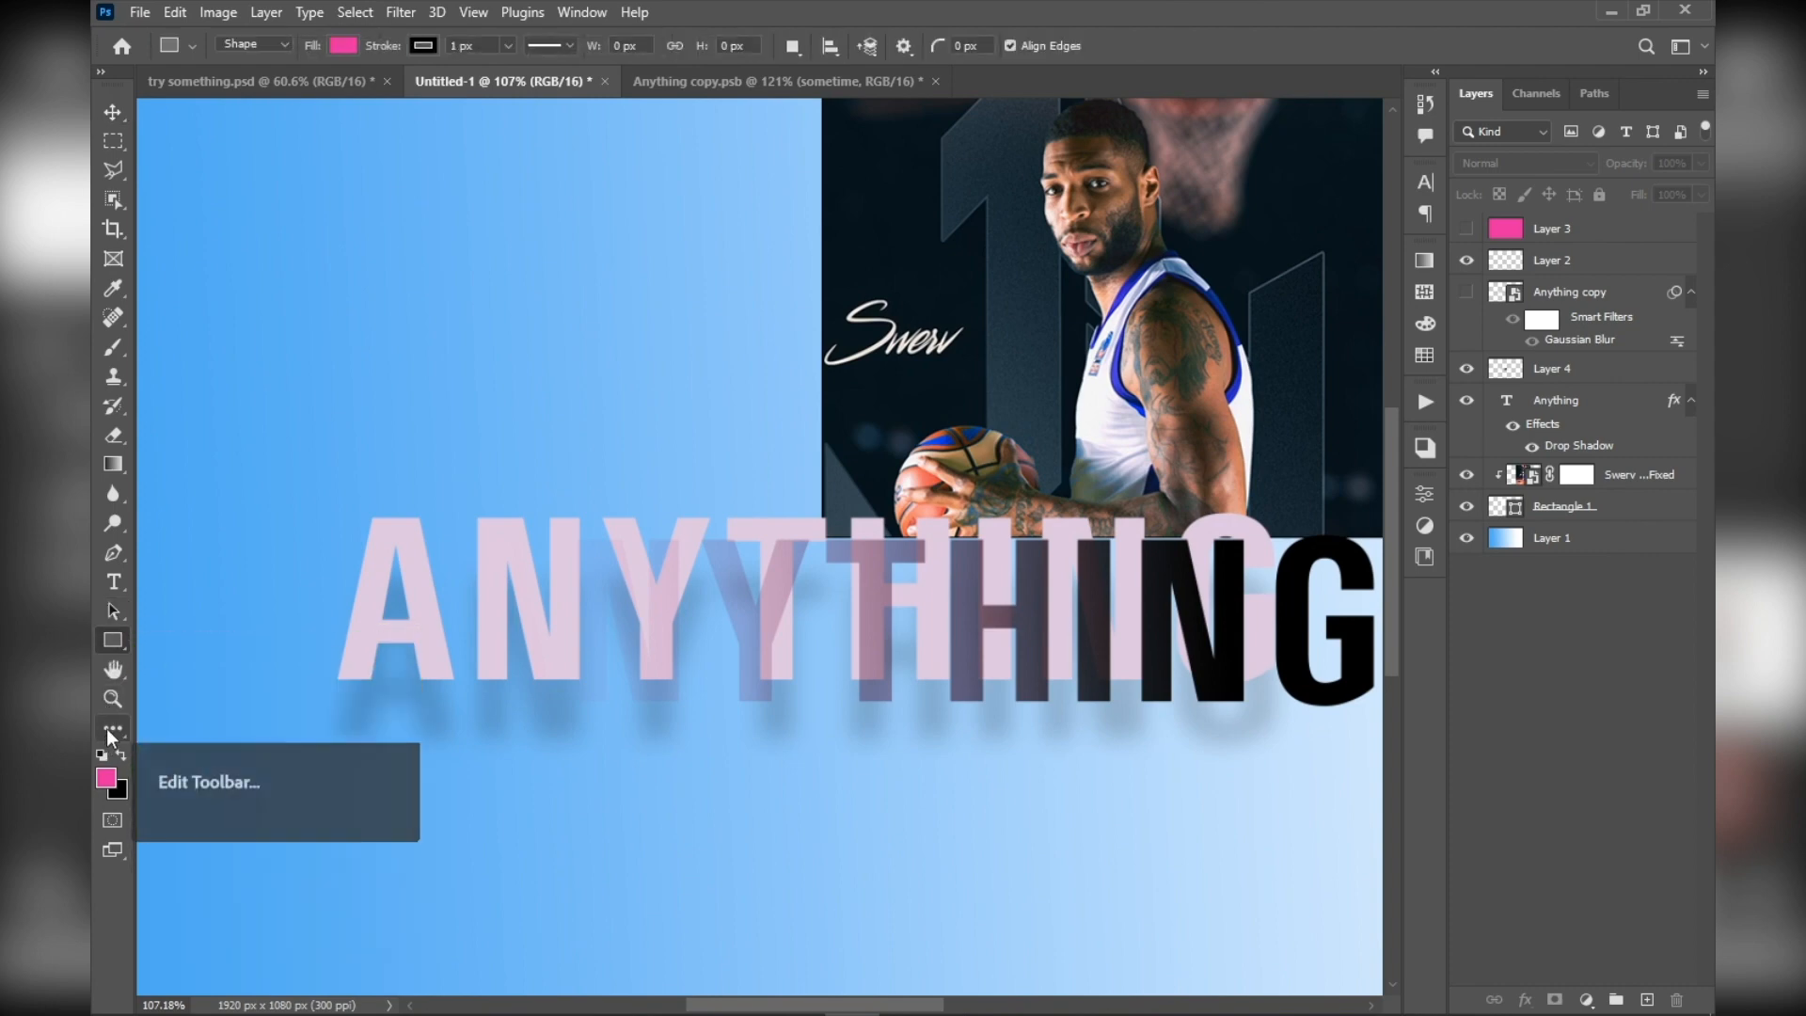
click(113, 119)
Align the Anything text layer exactly beneath the gradient-filled letters of Layer 4, just below the poster
scroll(421, 552, down, 5)
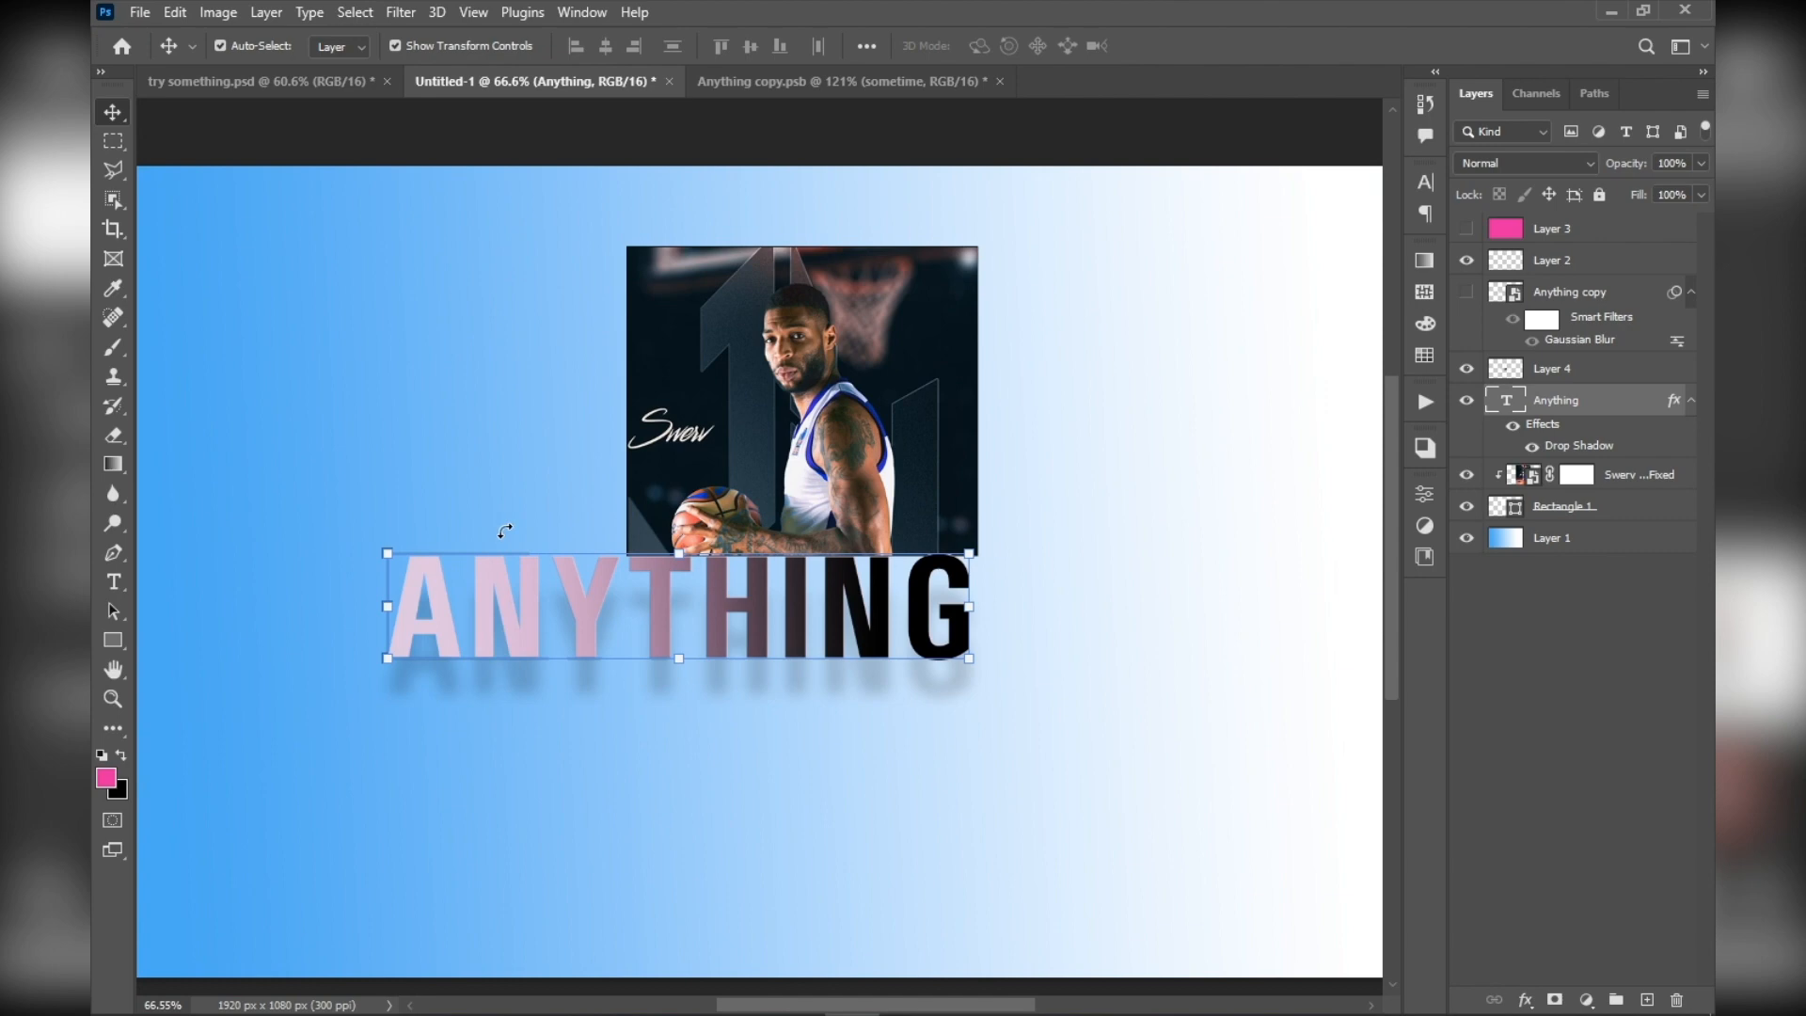
scroll(505, 532, down, 5)
scroll(504, 629, up, 5)
scroll(504, 630, down, 2)
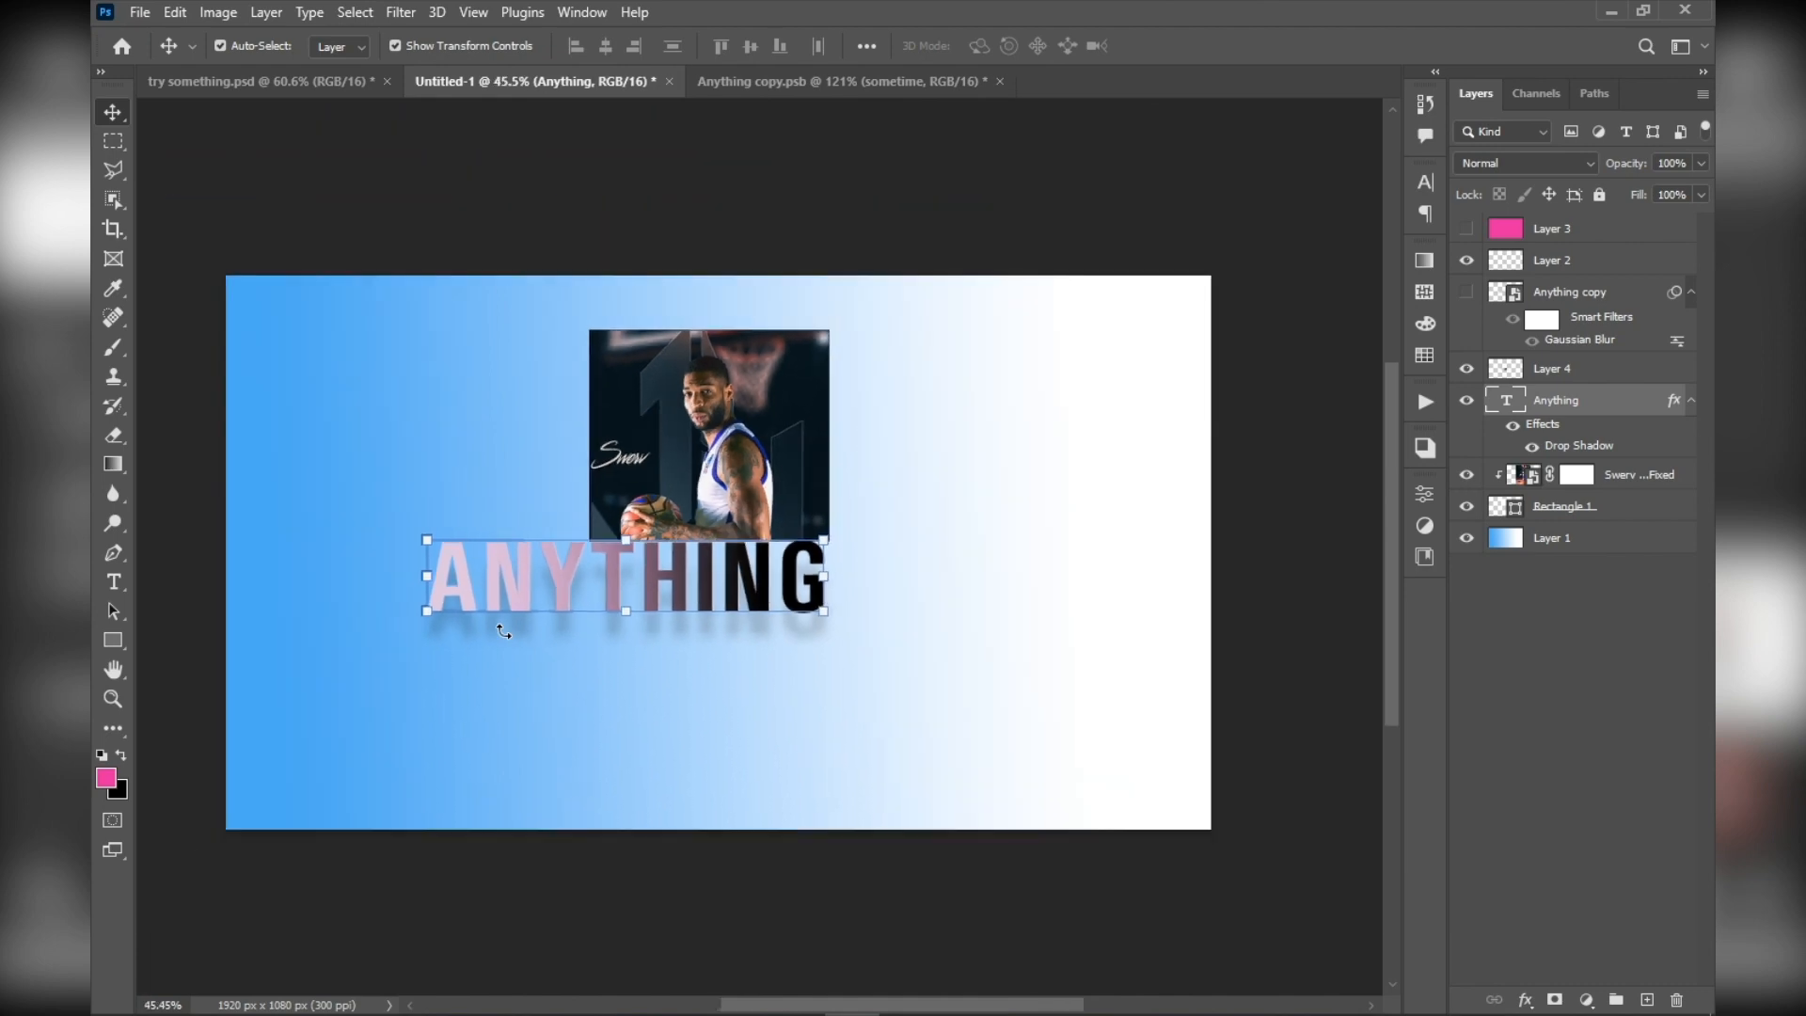
scroll(505, 627, up, 3)
drag(494, 563, 488, 556)
scroll(495, 539, up, 8)
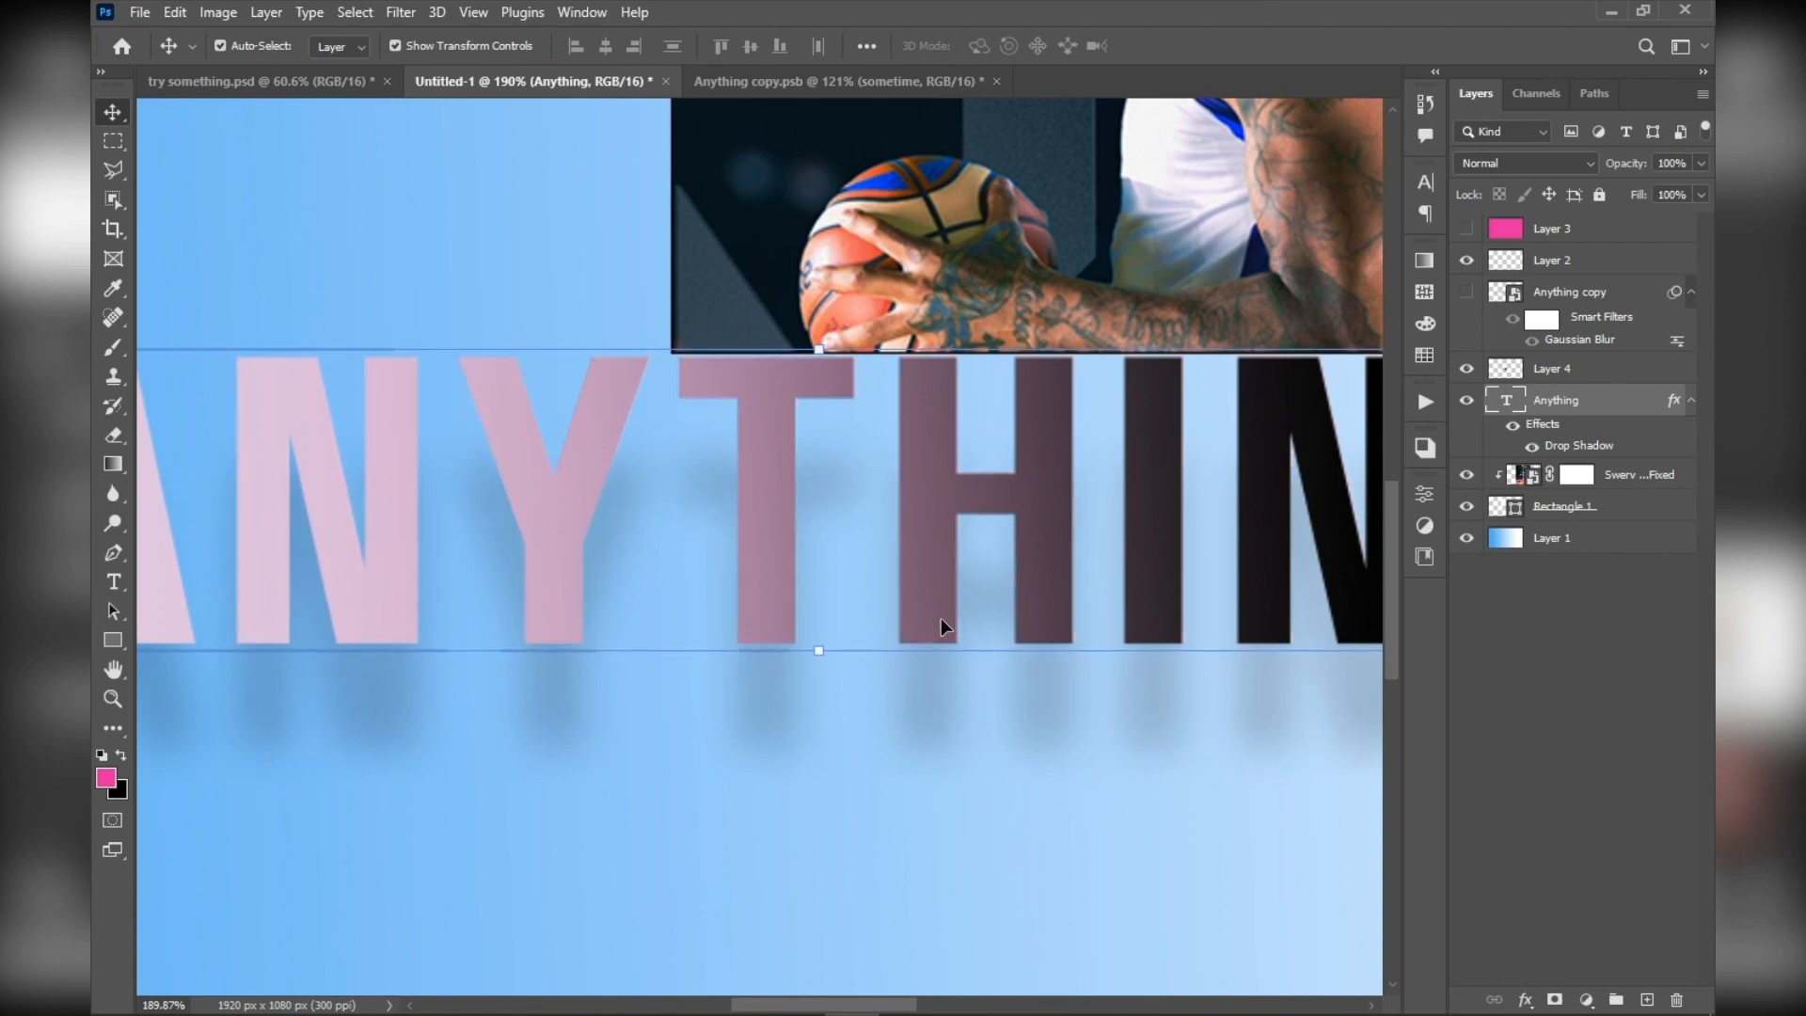
scroll(919, 600, down, 5)
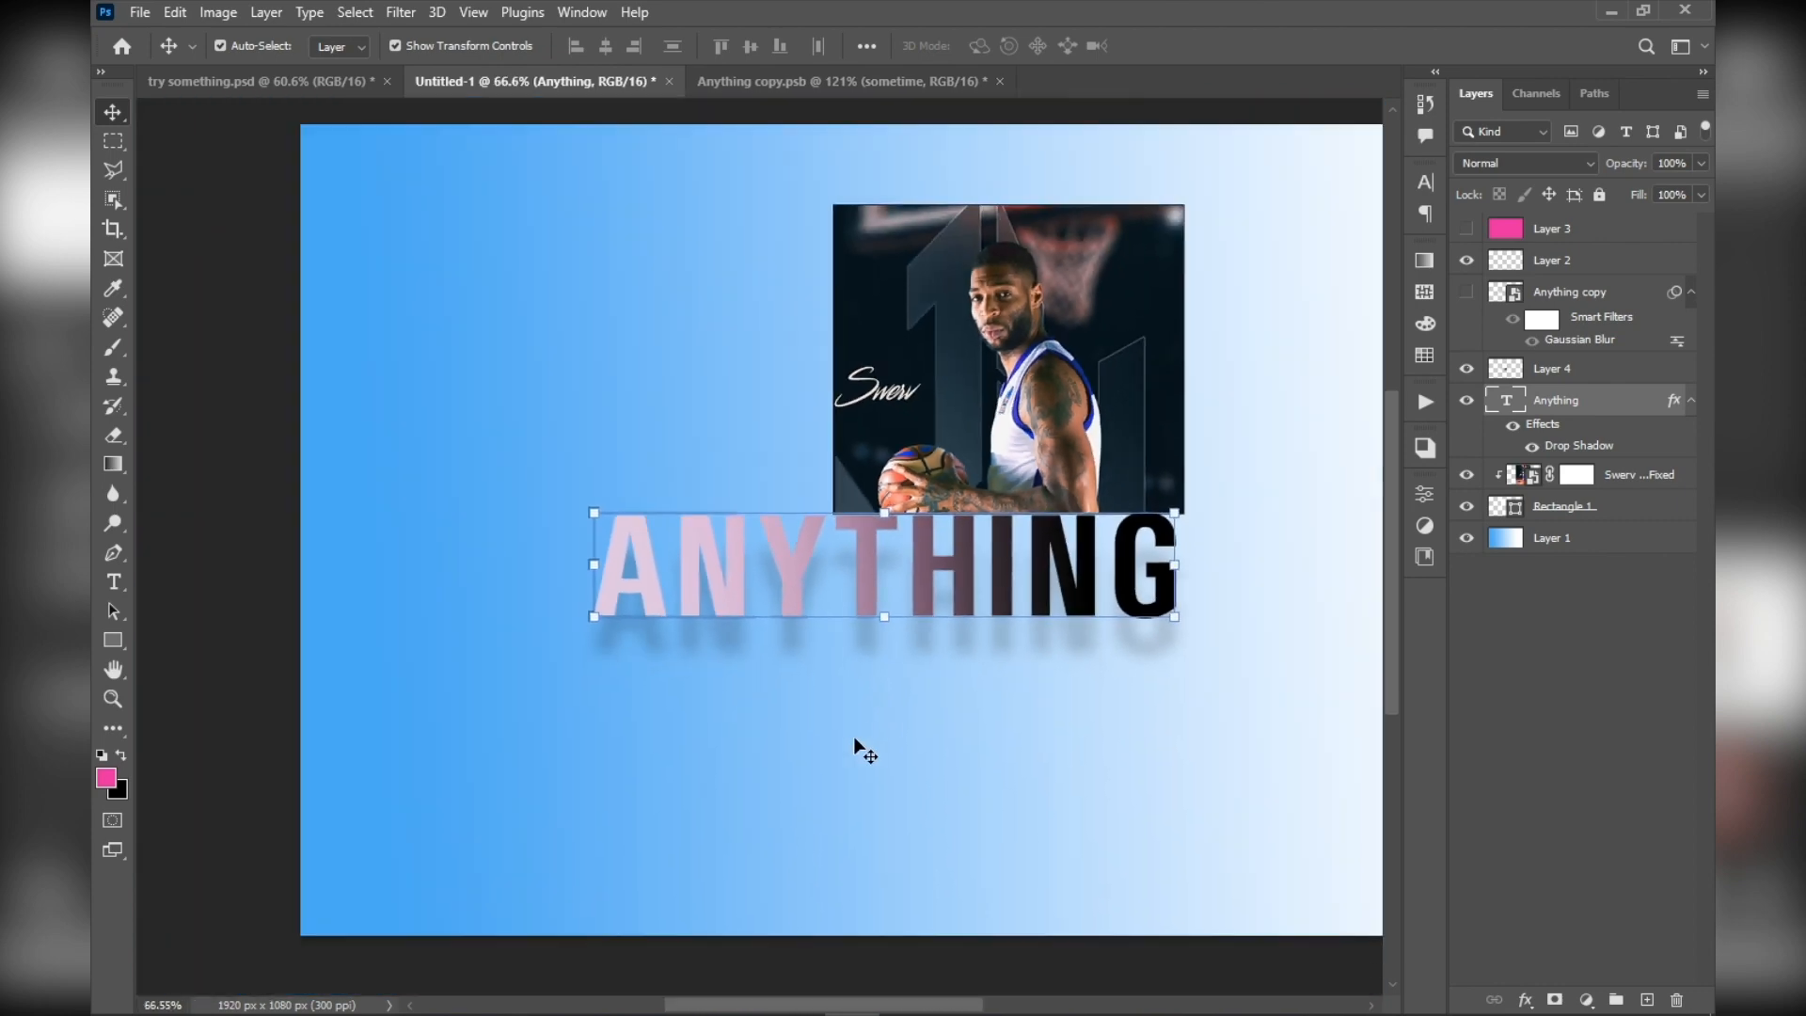
click(857, 739)
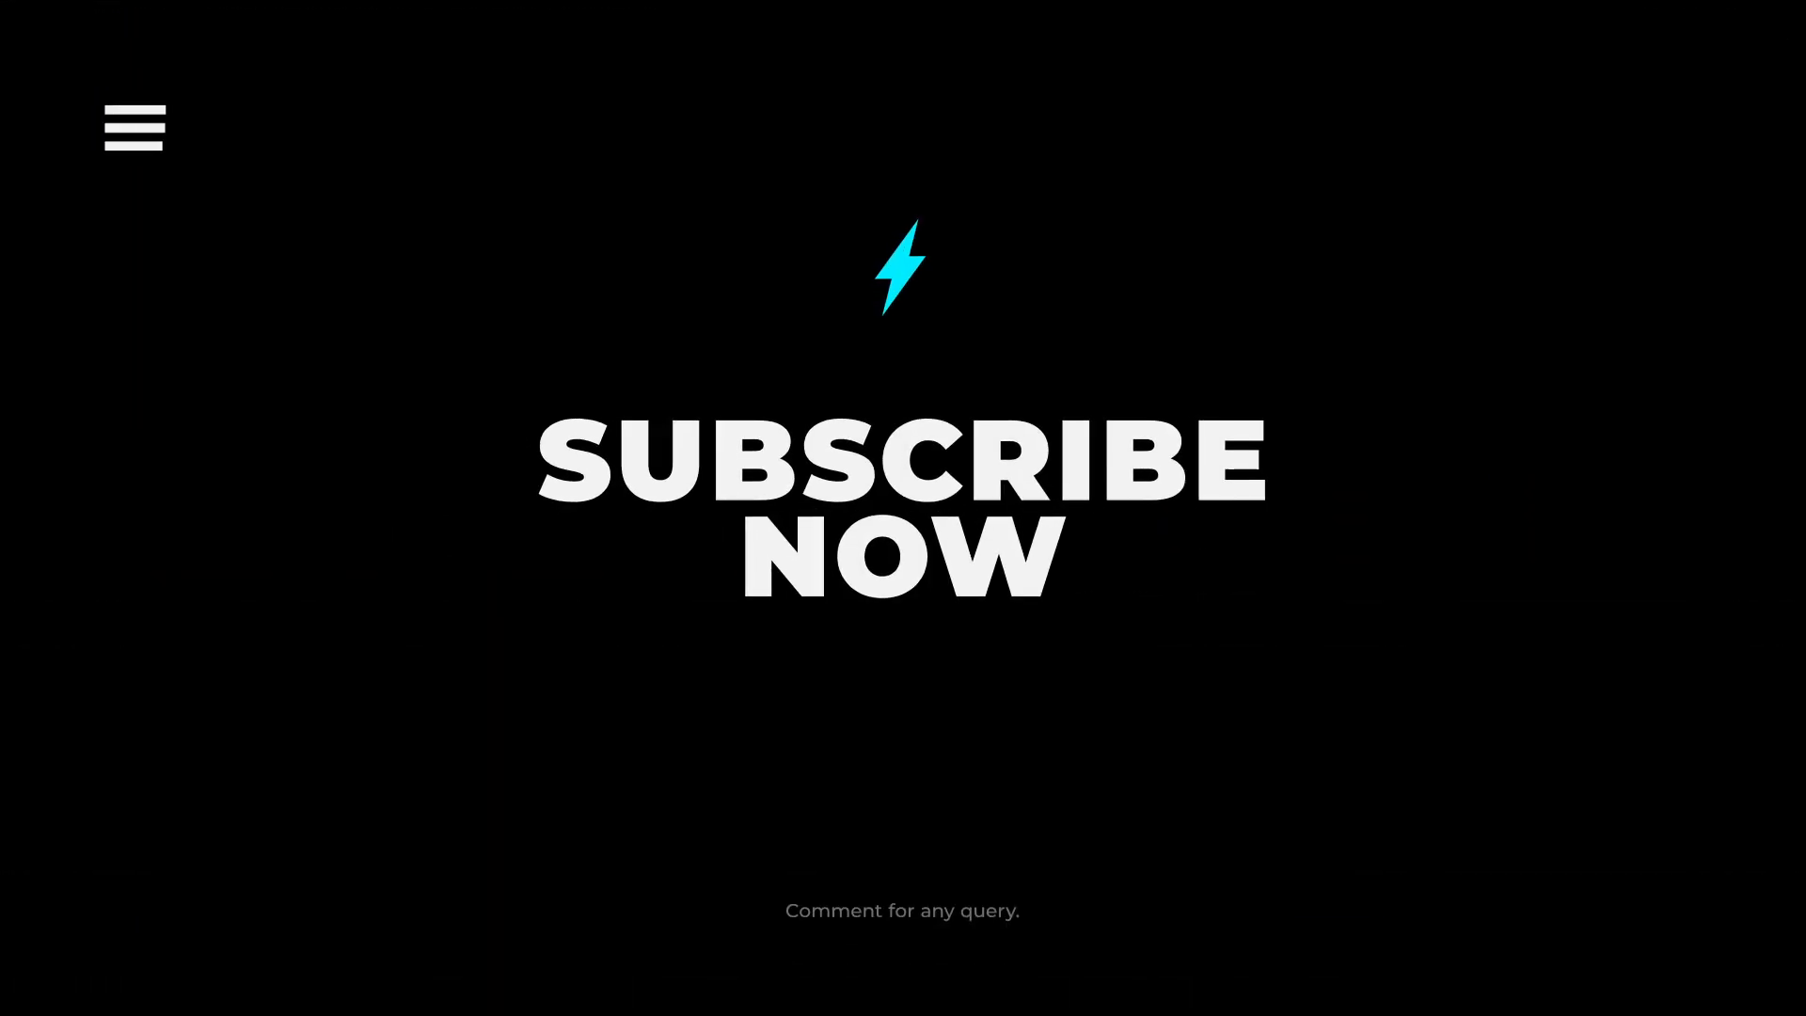